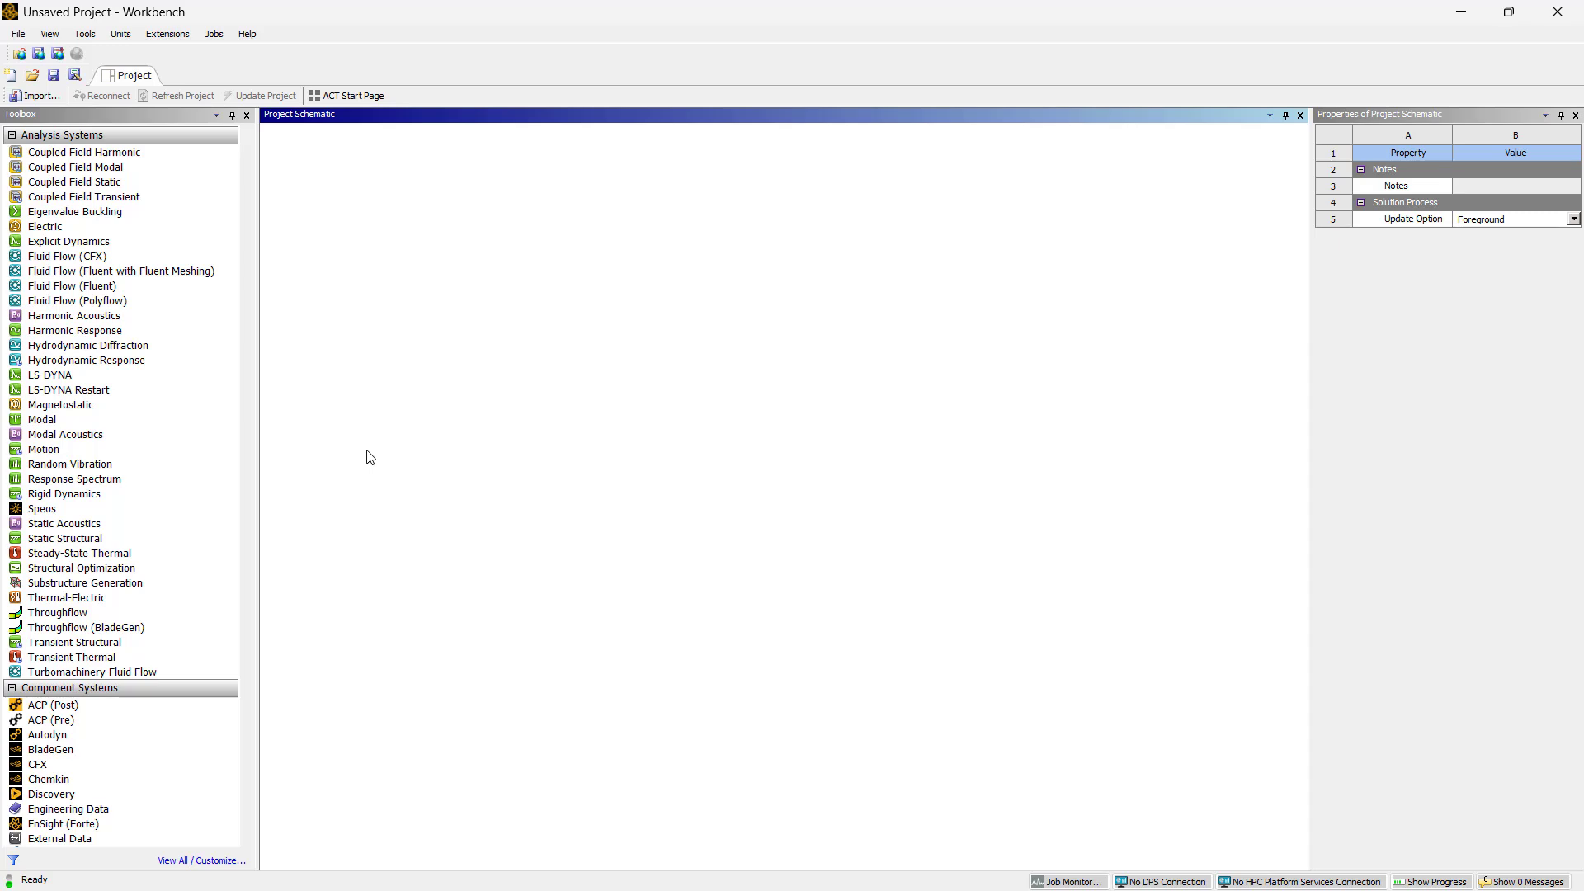
# Add a Static Structural analysis system to the project schematic and start browsing for a geometry file to import
pyautogui.moveTo(138, 538); pyautogui.dragTo(381, 186)
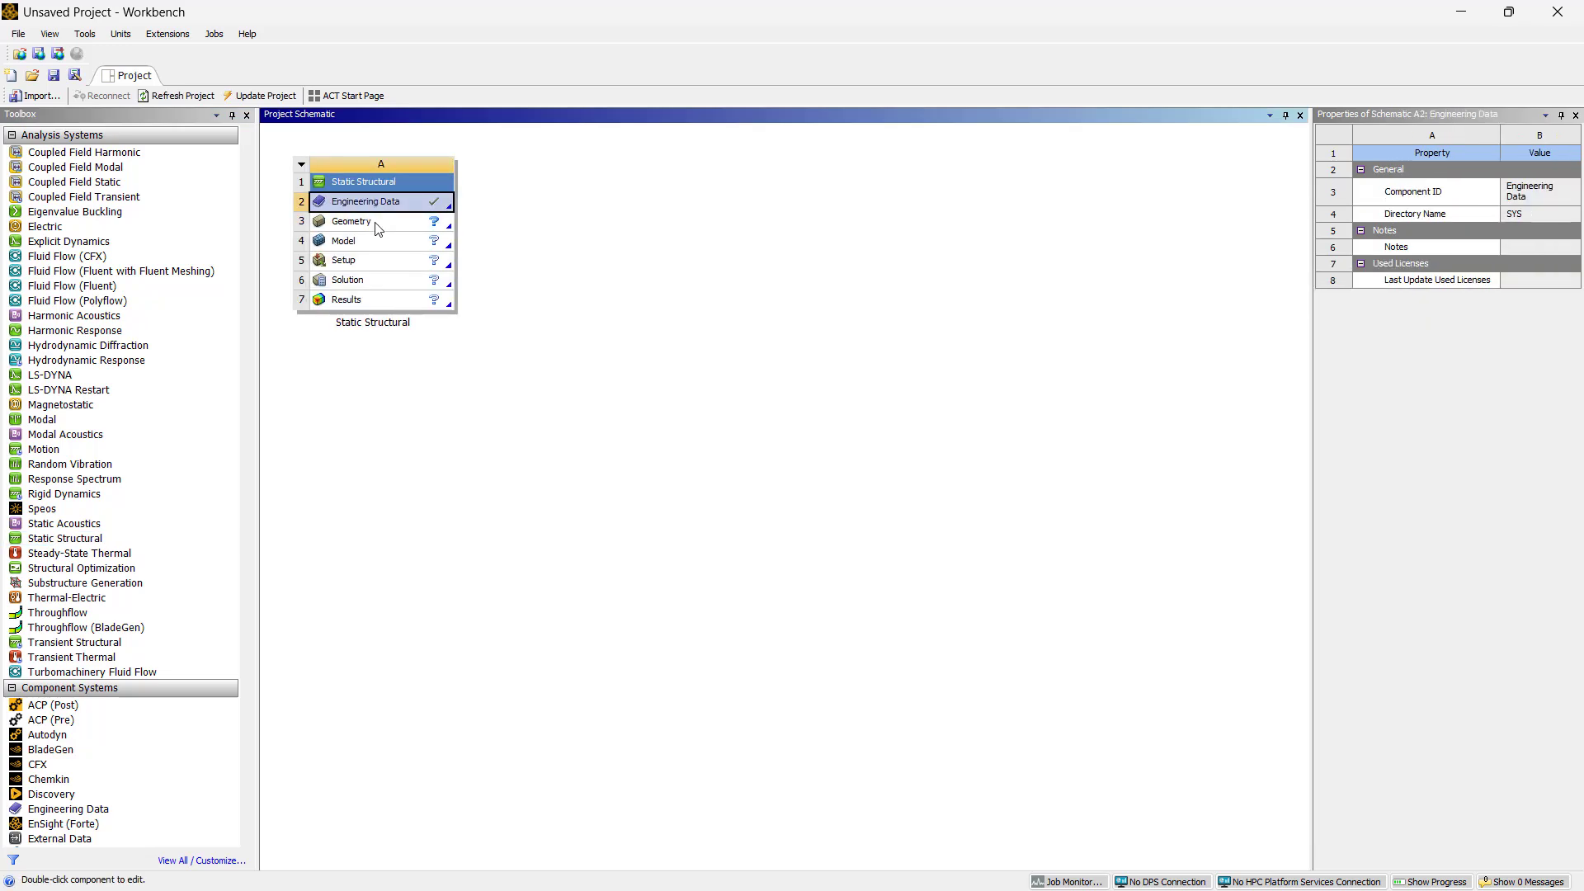
pyautogui.rightClick(378, 223)
pyautogui.moveTo(495, 288)
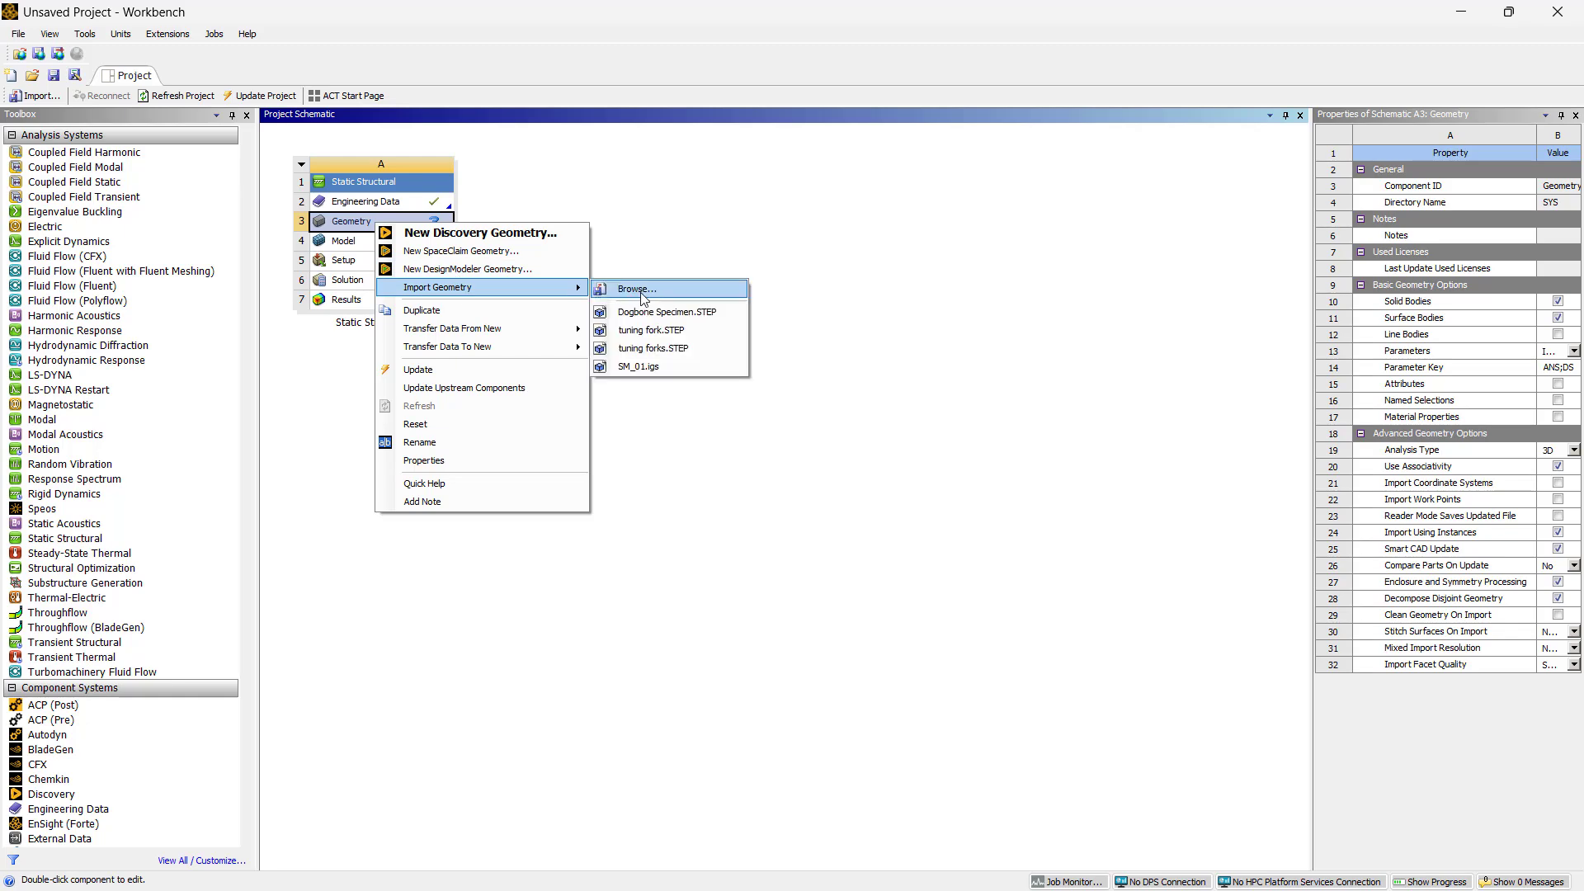
pyautogui.click(640, 289)
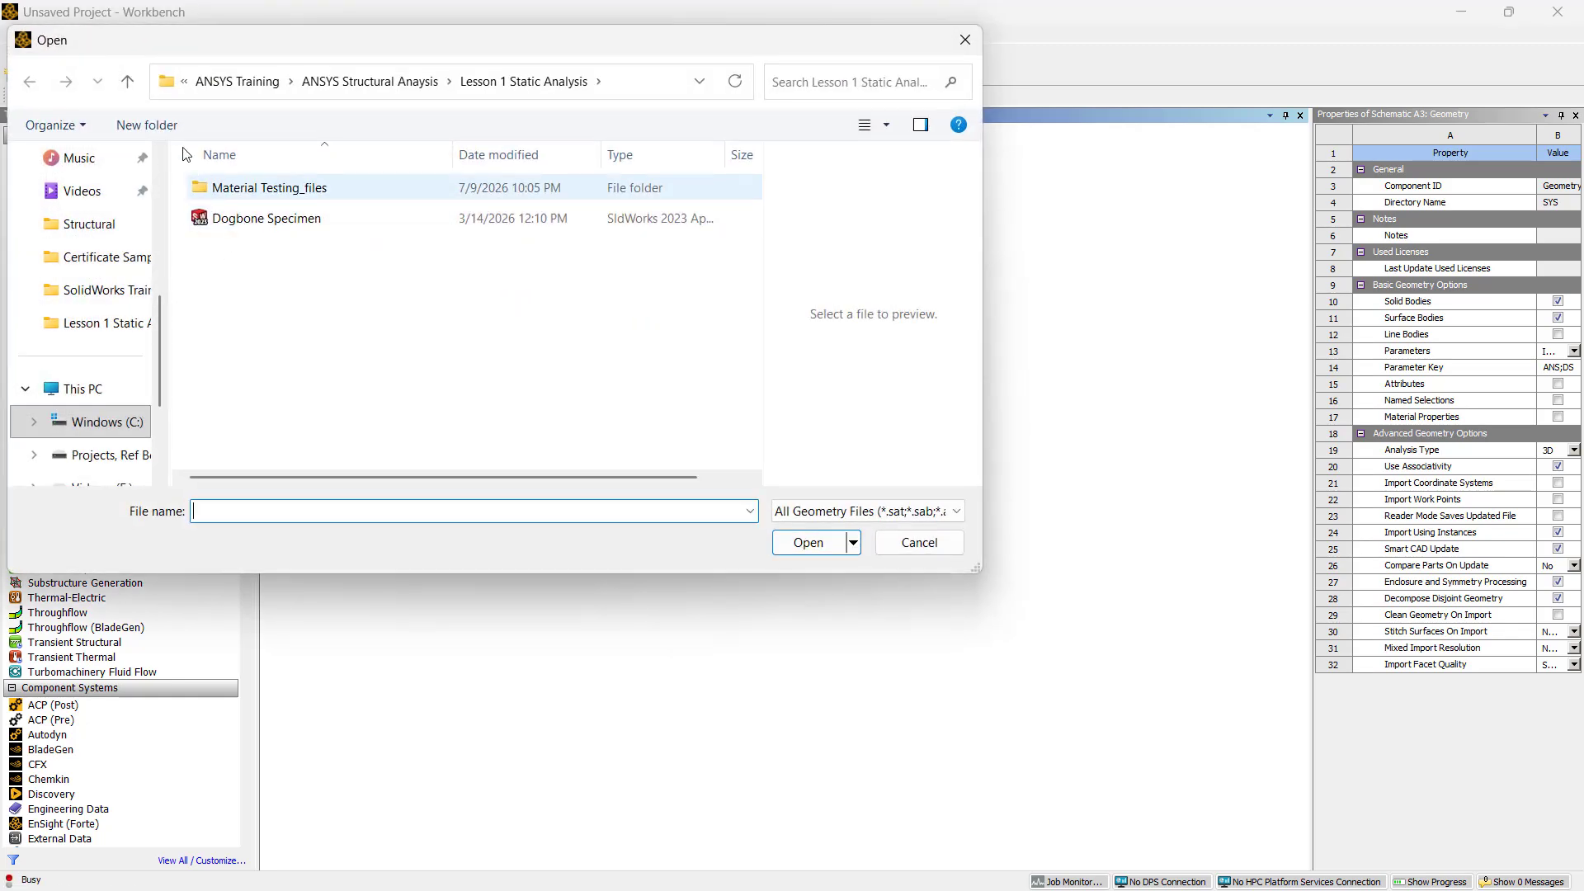
# Look through the Harmonic, Lesson 1 Static Analysis and 00 ANSYS folders for the geometry file
pyautogui.click(128, 81)
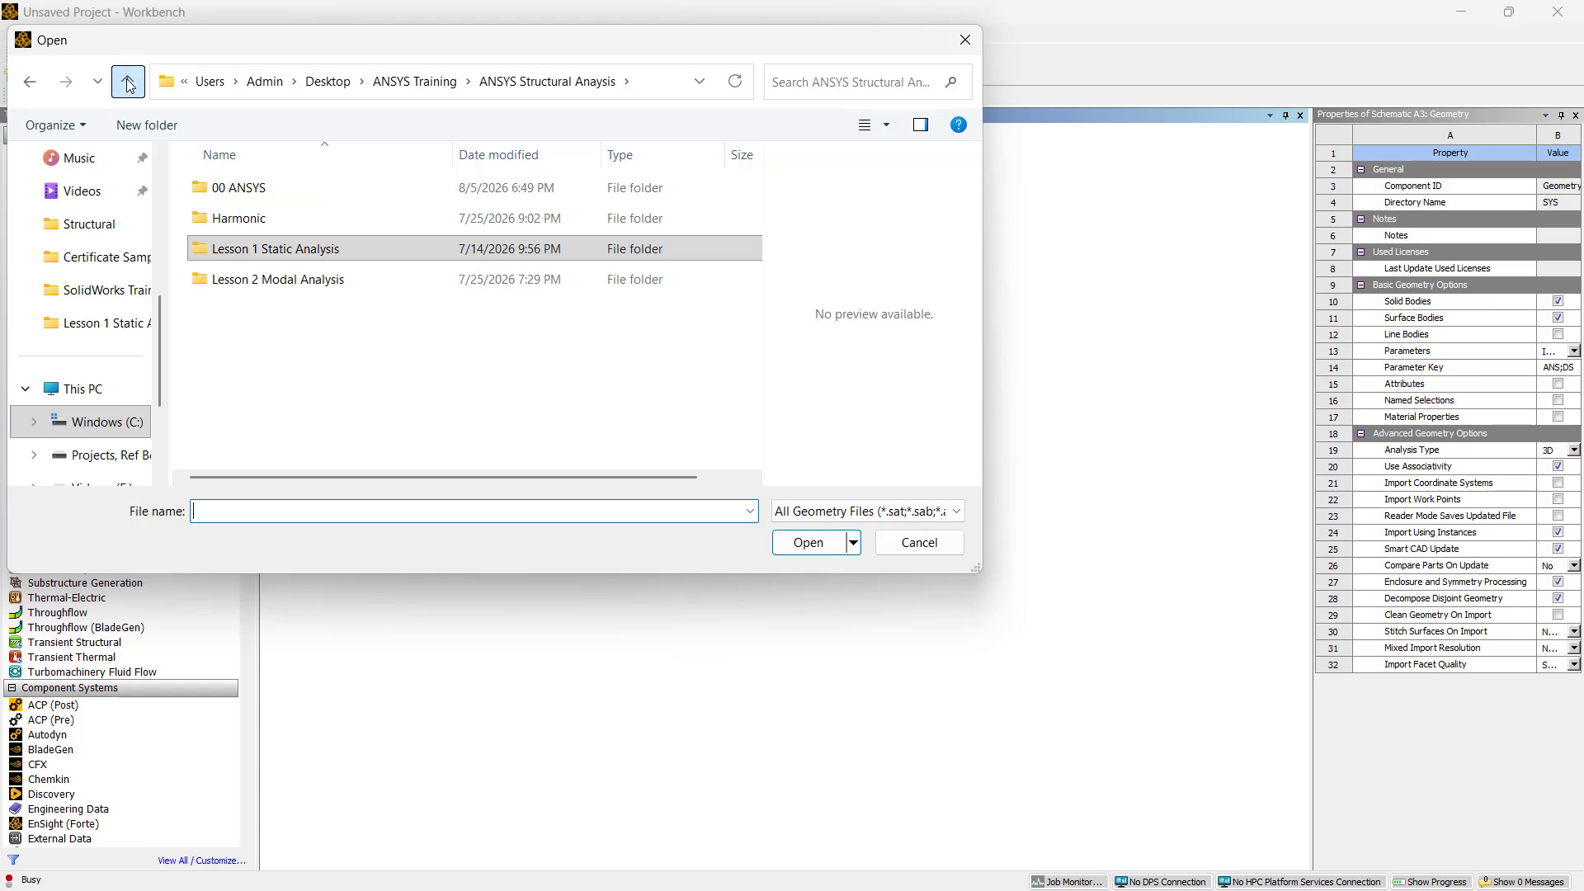
pyautogui.doubleClick(237, 217)
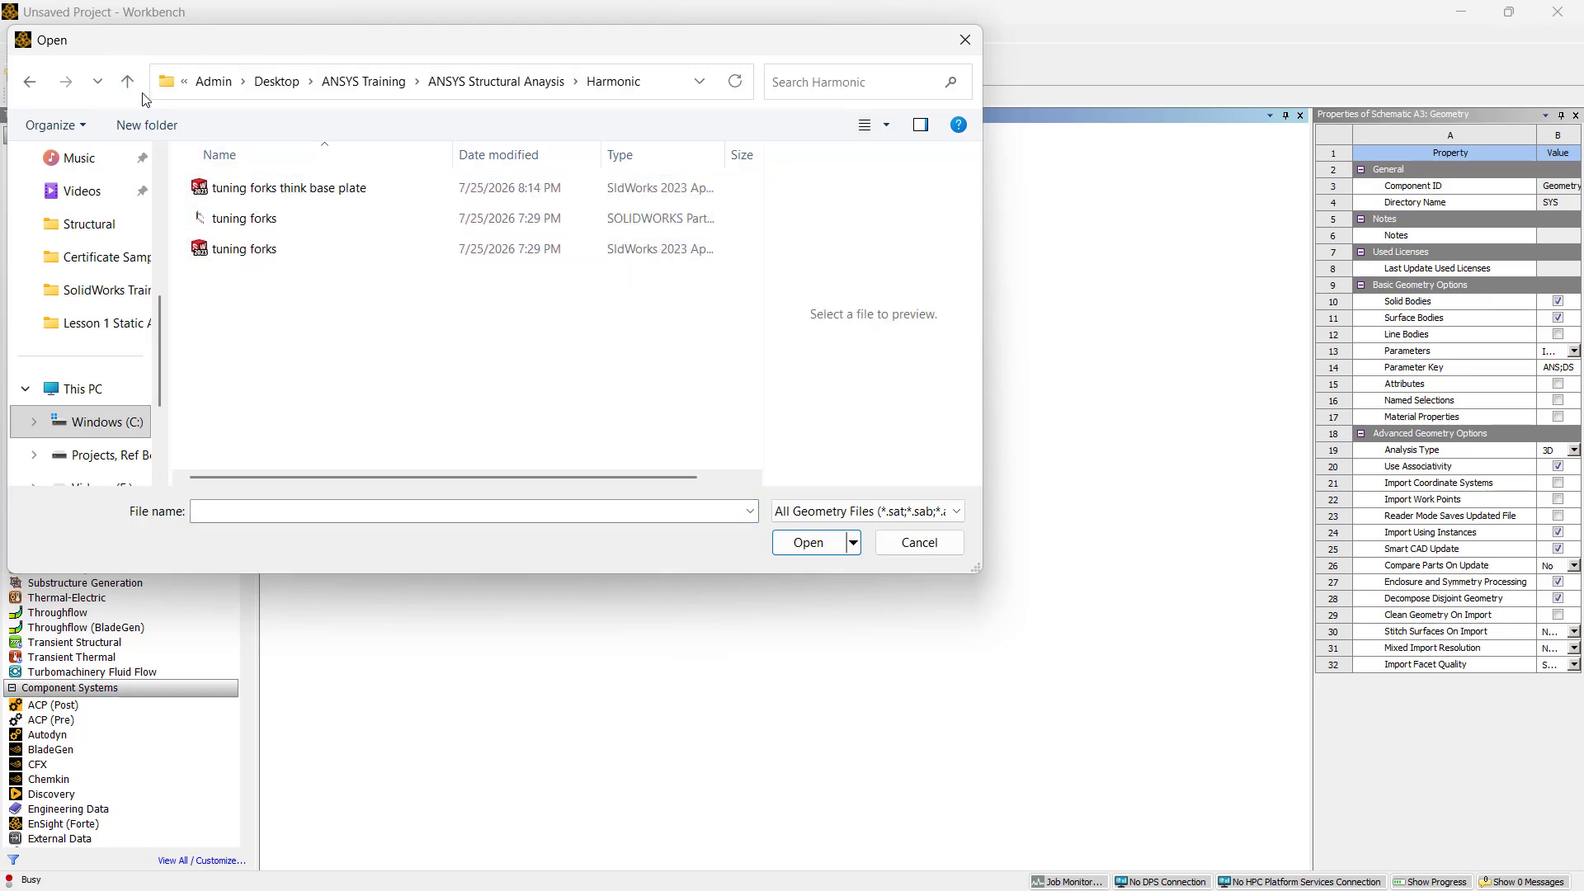
pyautogui.click(128, 82)
pyautogui.doubleClick(256, 251)
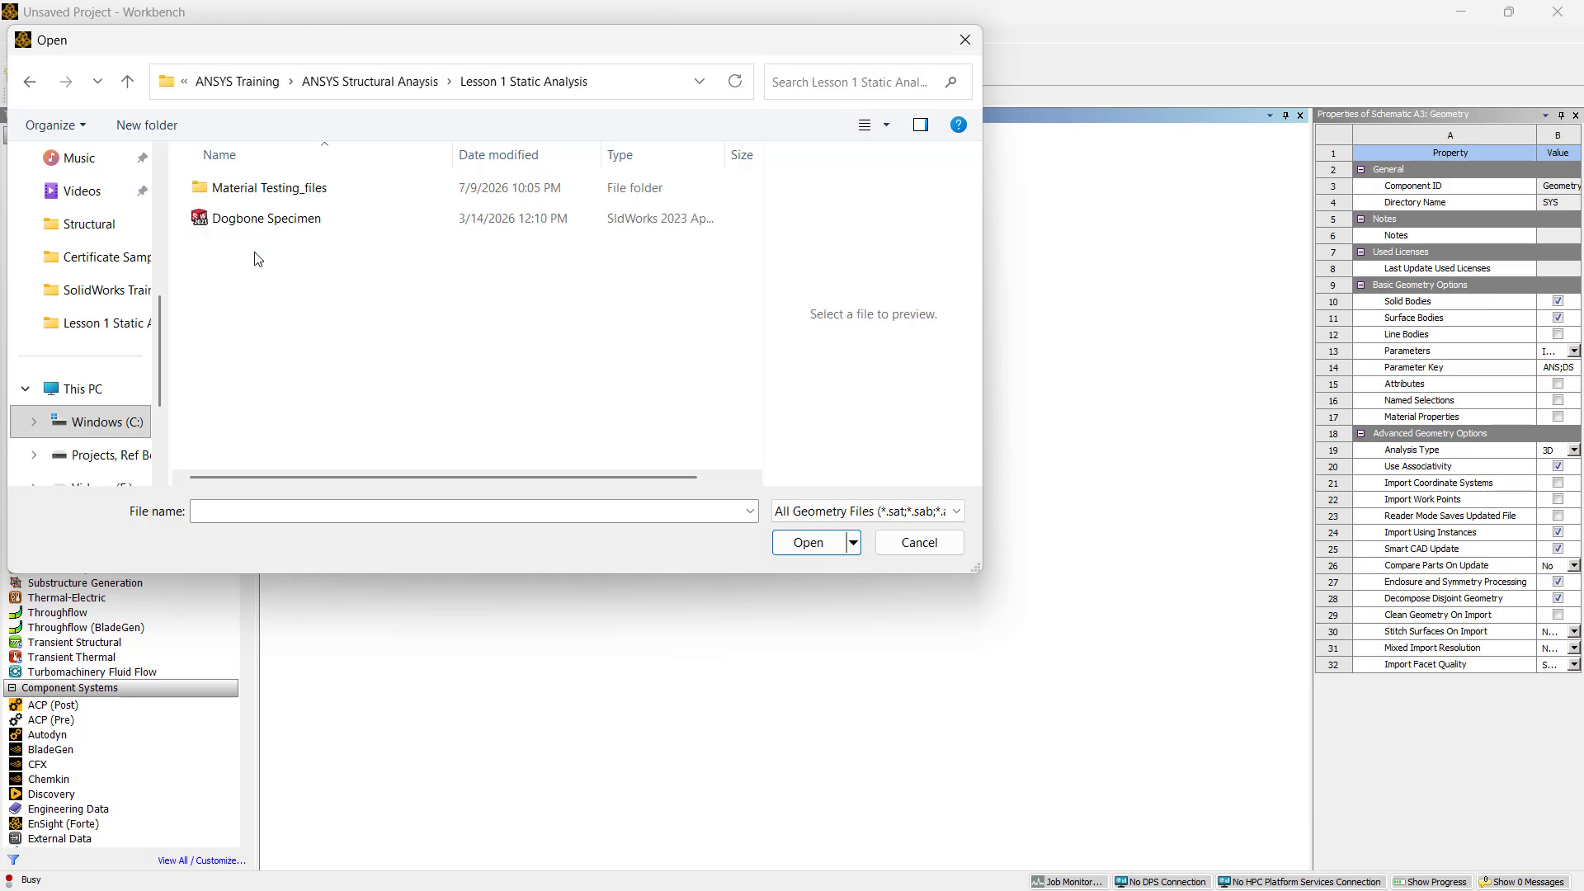
pyautogui.click(257, 219)
pyautogui.click(127, 81)
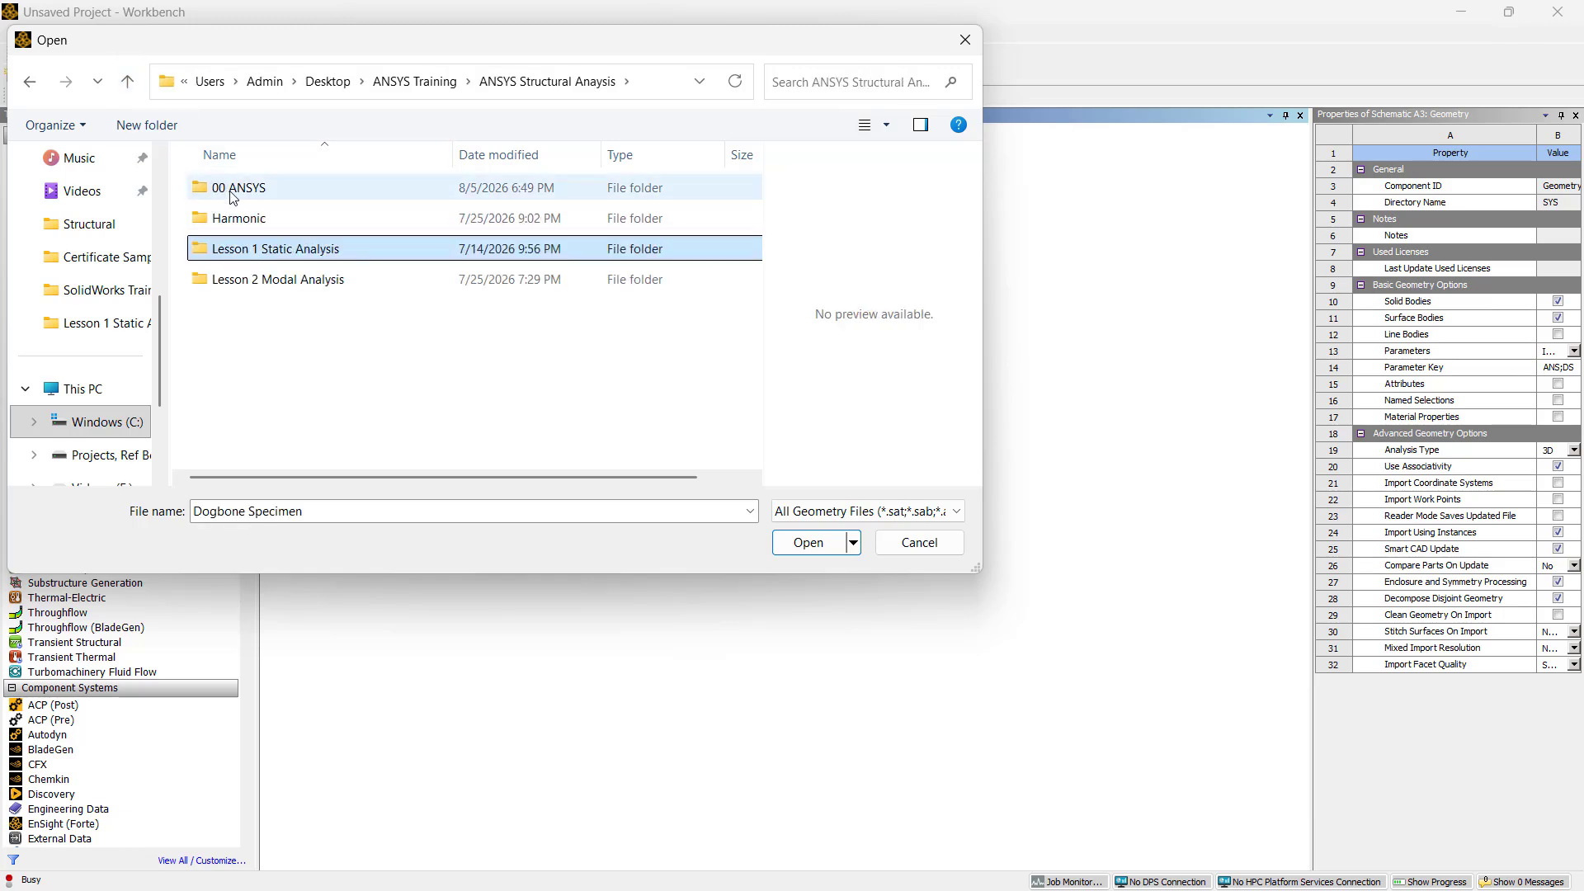
pyautogui.doubleClick(234, 190)
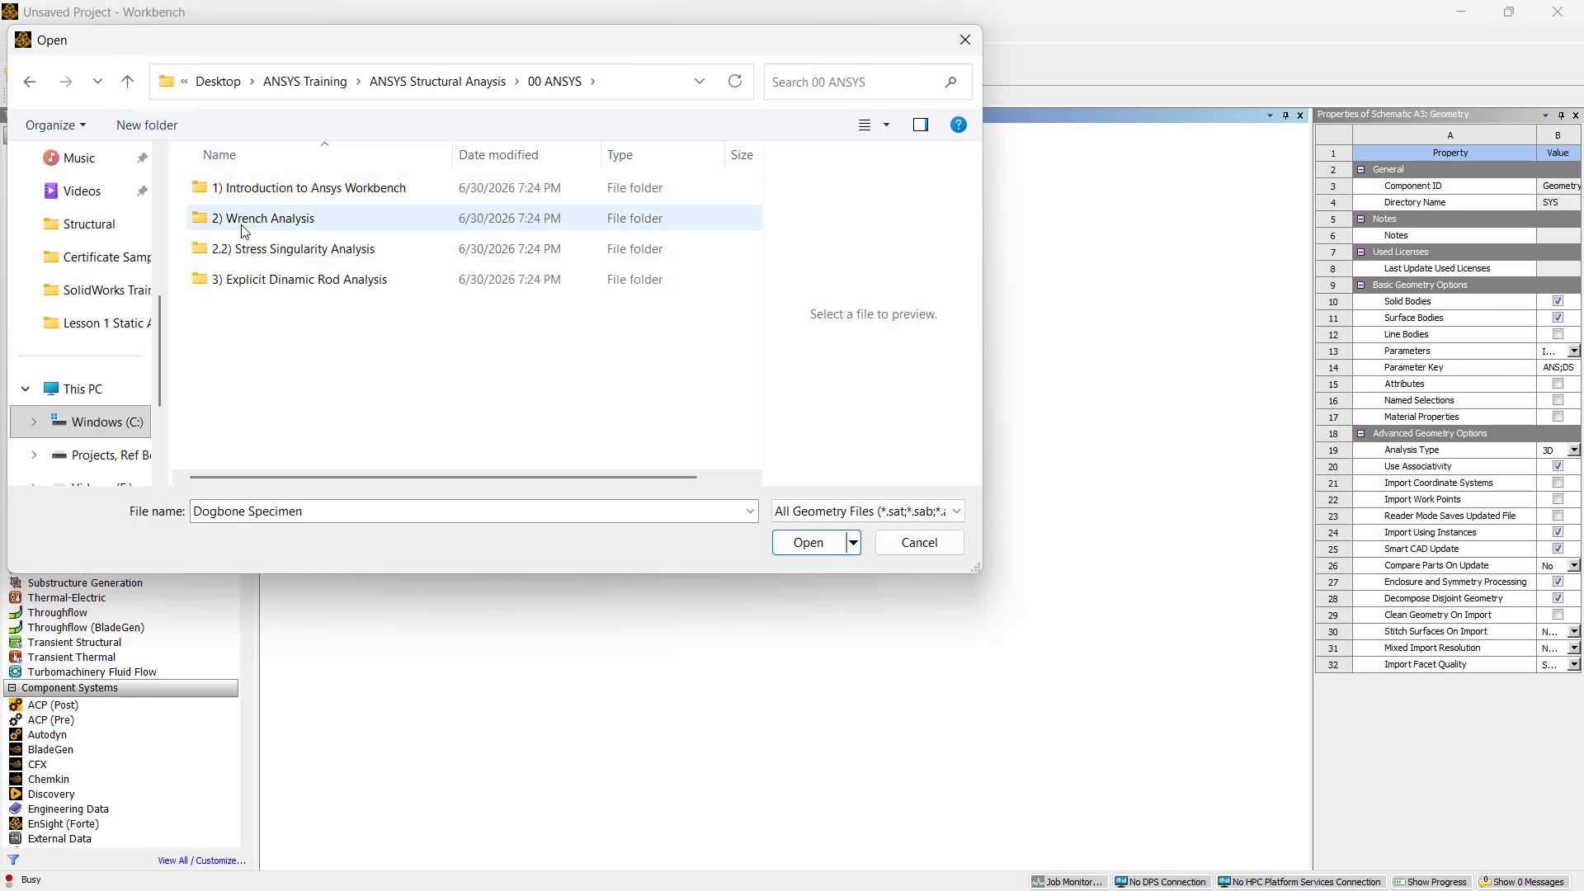
pyautogui.click(128, 83)
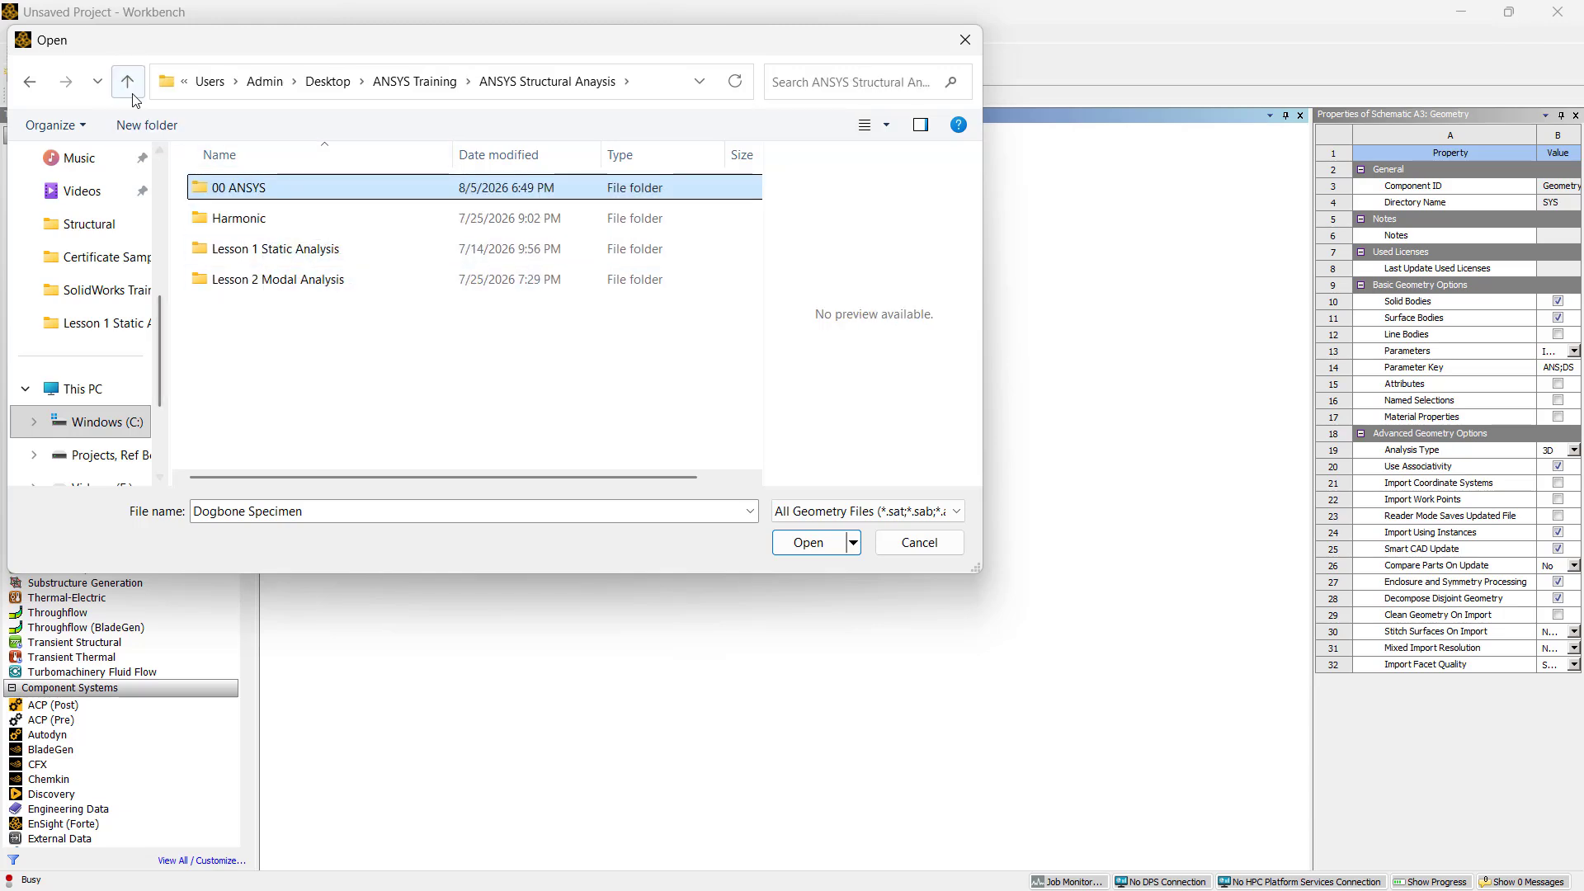
# Import the Knuckle STEP file from the ANSYS Advanced folder as the system's geometry
pyautogui.click(131, 91)
pyautogui.doubleClick(235, 186)
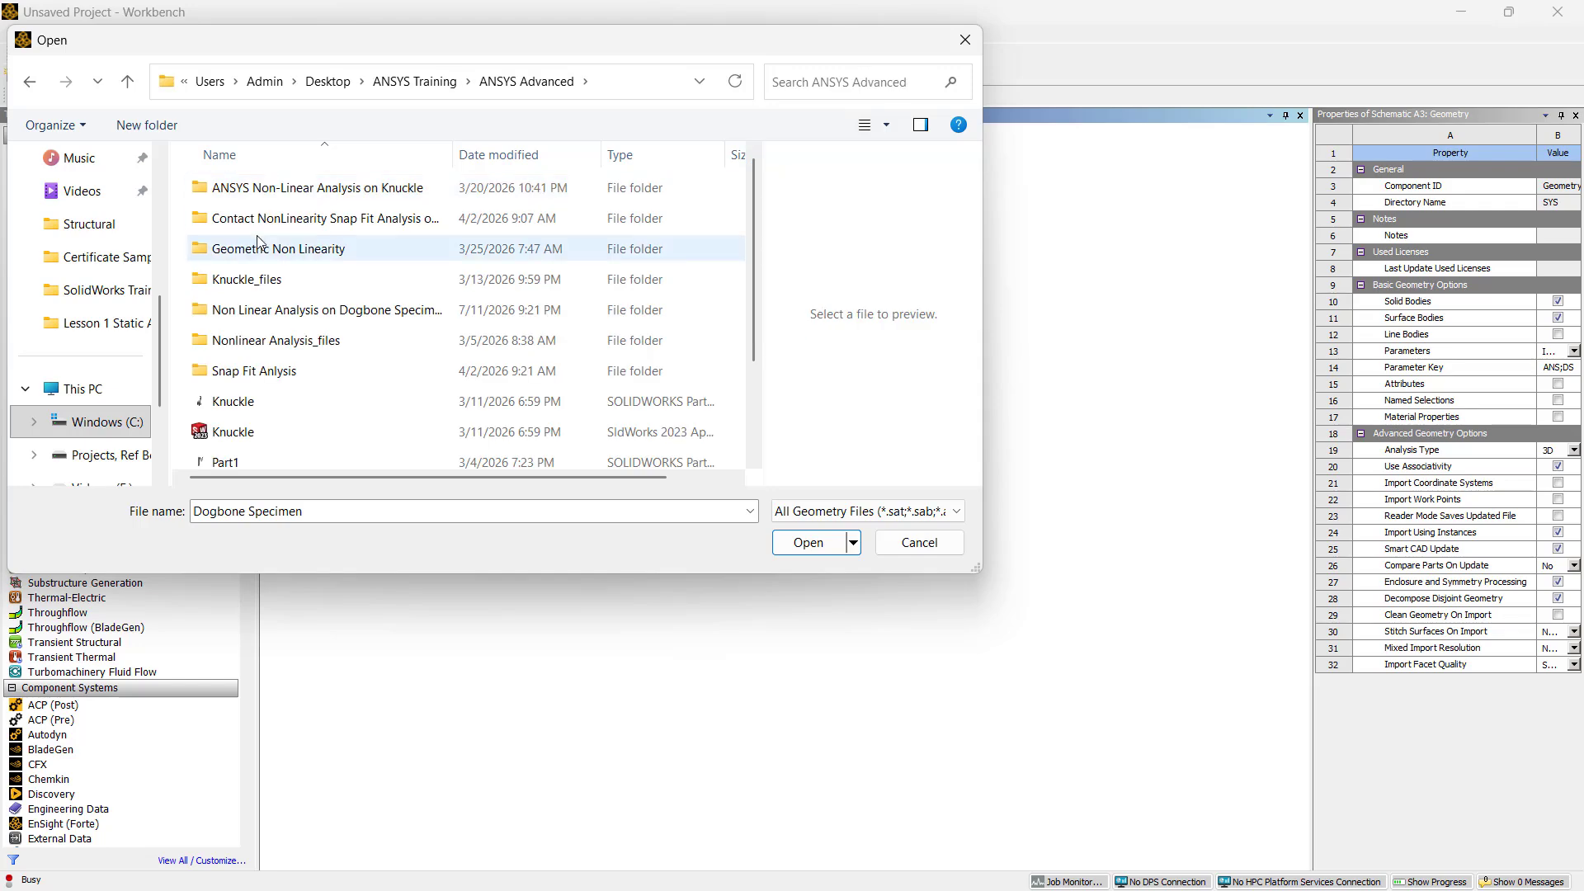
pyautogui.click(321, 435)
pyautogui.click(808, 543)
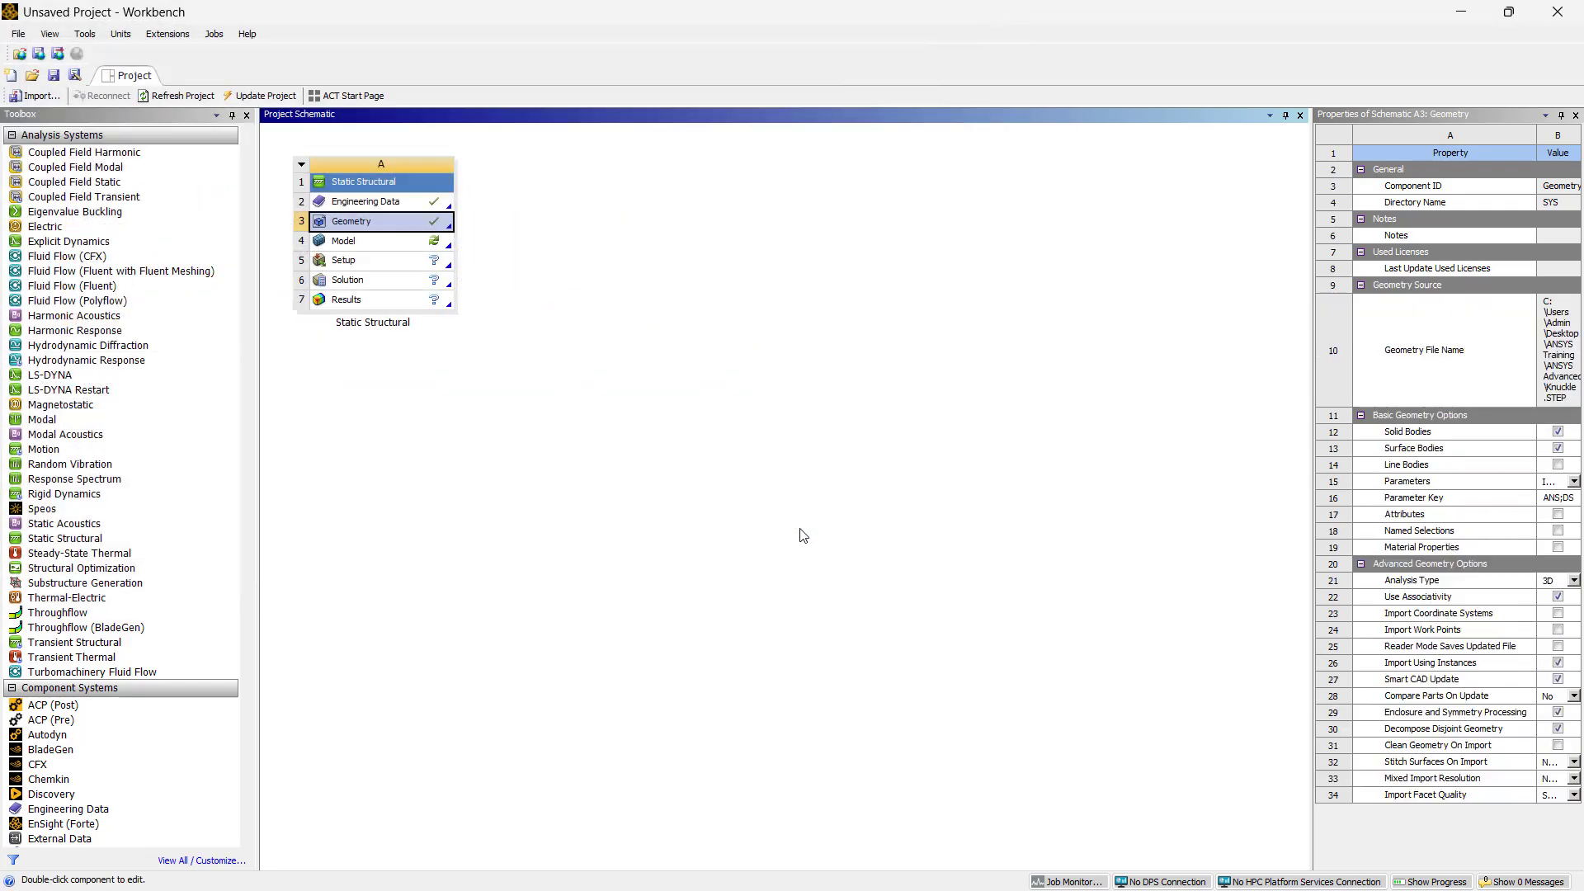
# Open the system's model in Mechanical and set the unit system to Metric (mm, t, N, s, mV, mA)
pyautogui.doubleClick(401, 250)
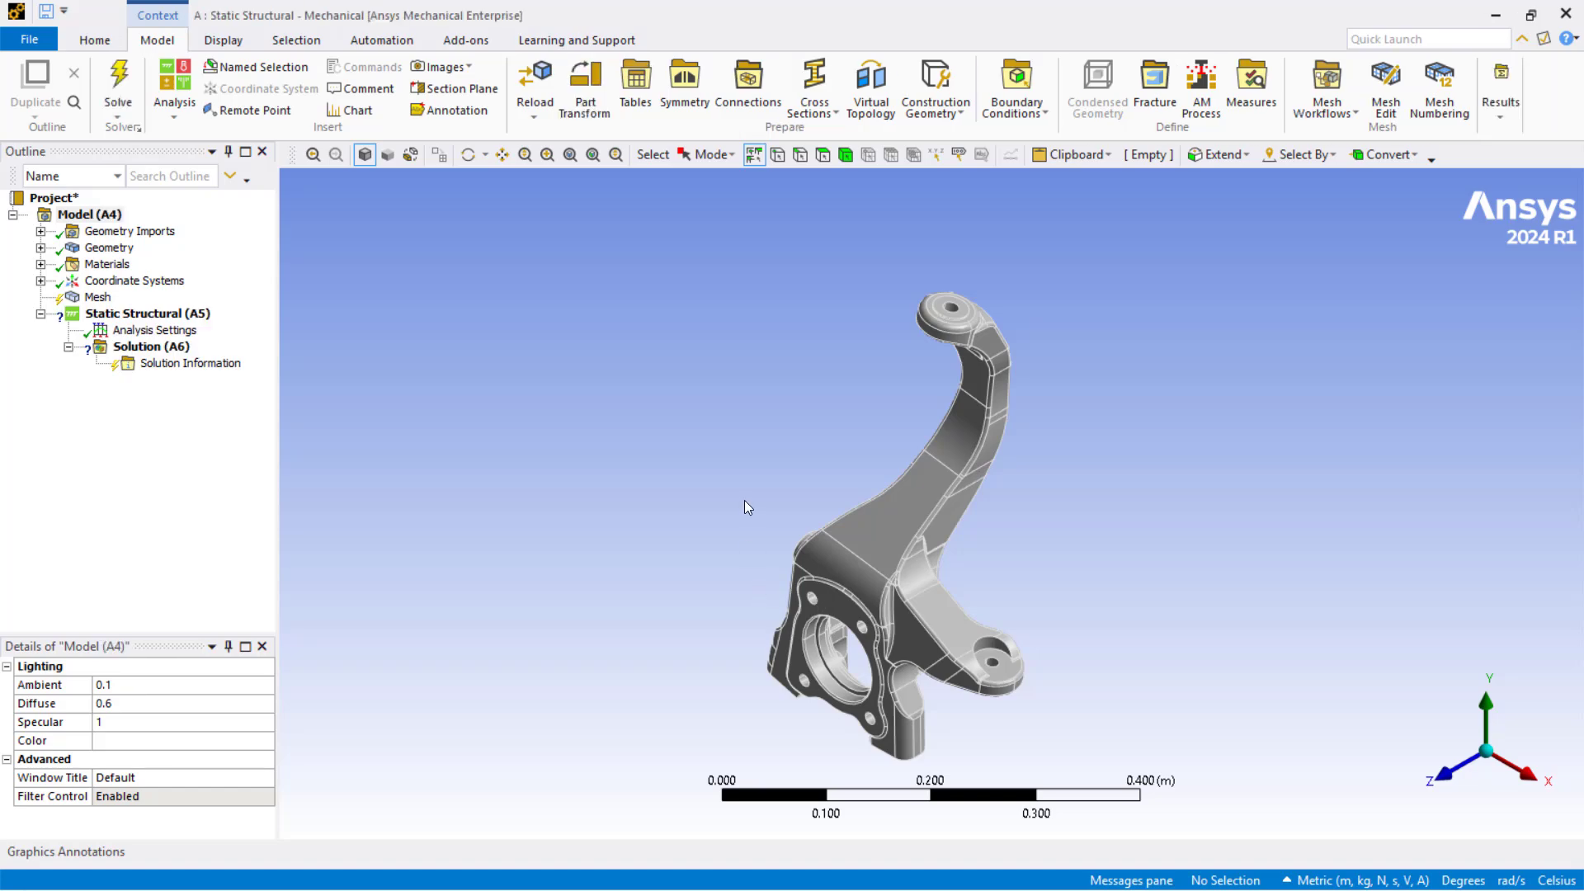
pyautogui.scroll(2, 812, 499)
pyautogui.scroll(-2, 812, 499)
pyautogui.moveTo(812, 498)
pyautogui.mouseDown(button='middle')
pyautogui.moveTo(795, 457)
pyautogui.moveTo(1280, 456)
pyautogui.moveTo(418, 478)
pyautogui.moveTo(813, 482)
pyautogui.mouseUp(button='middle')
pyautogui.click(1314, 881)
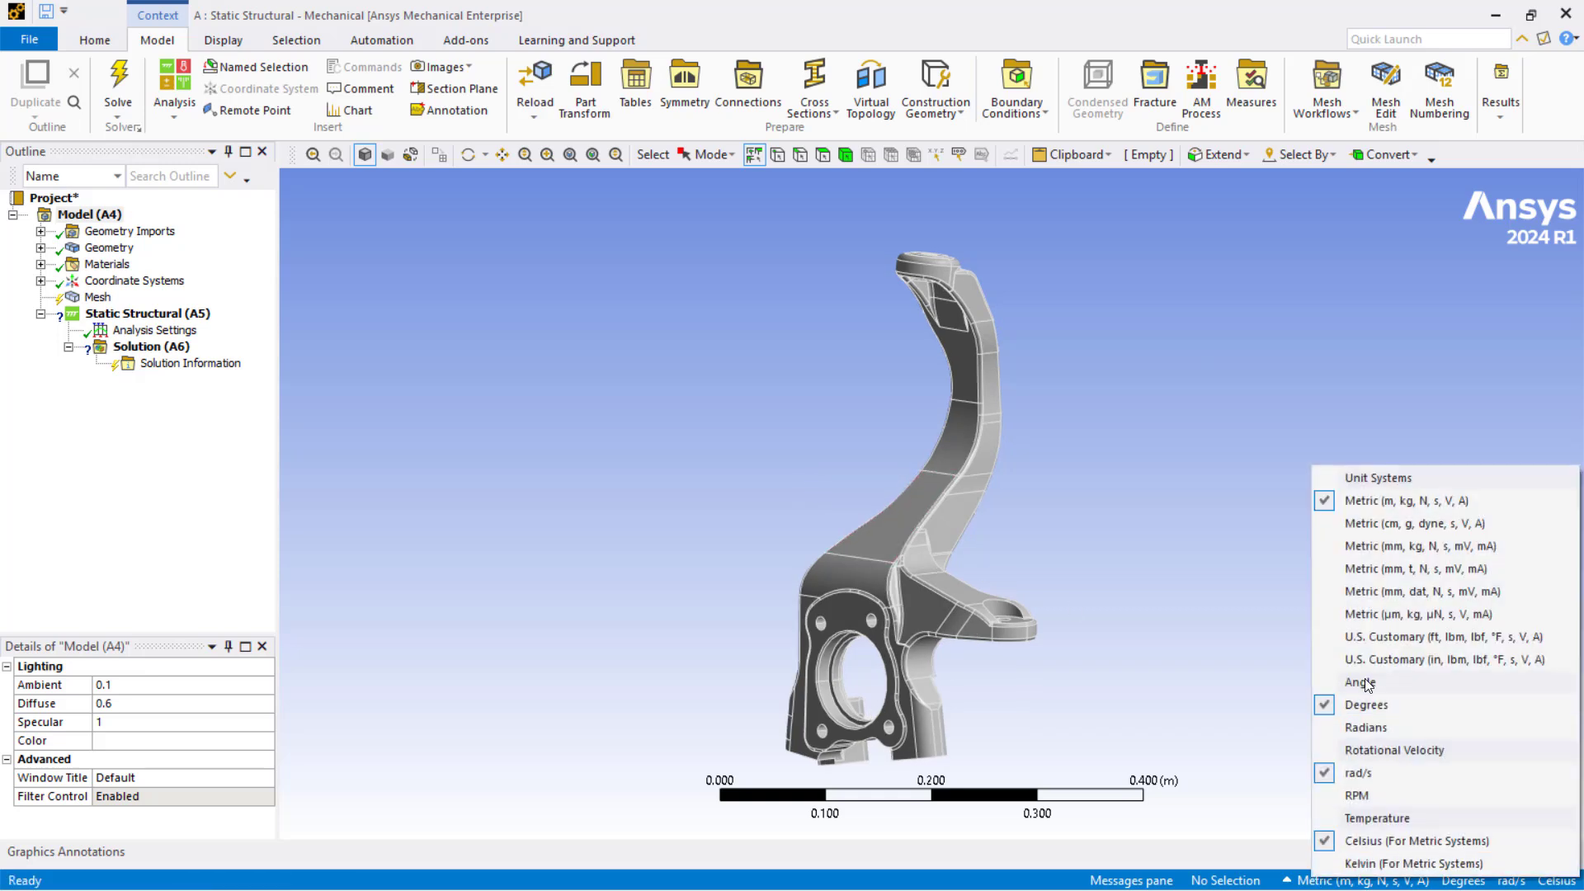
pyautogui.click(1370, 581)
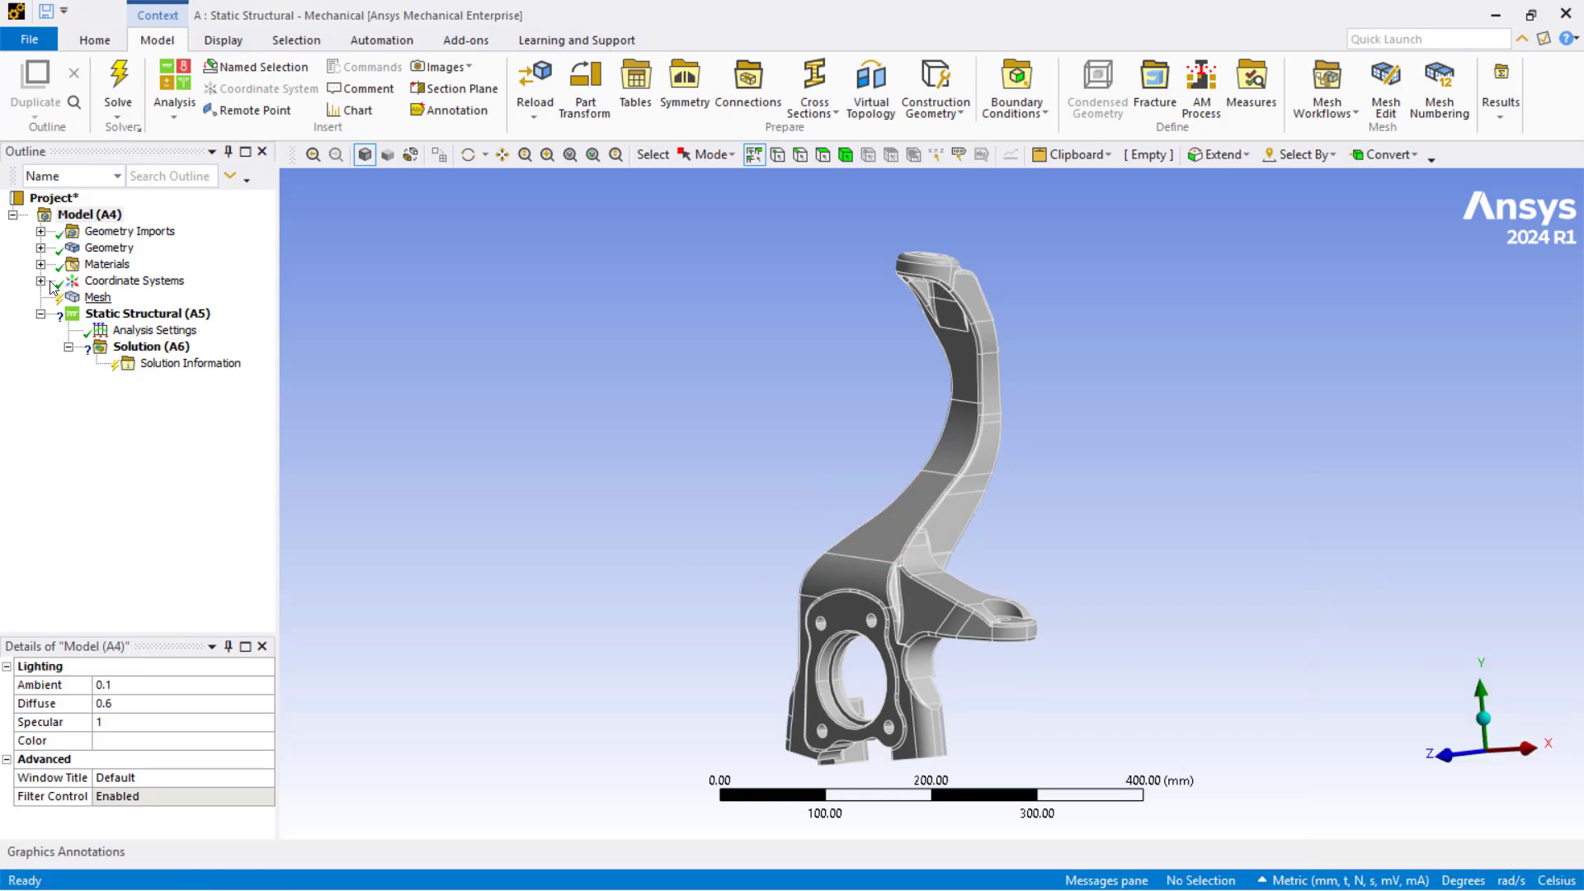
# Generate the knuckle's mesh with the default mesh settings
pyautogui.click(104, 301)
pyautogui.rightClick(105, 303)
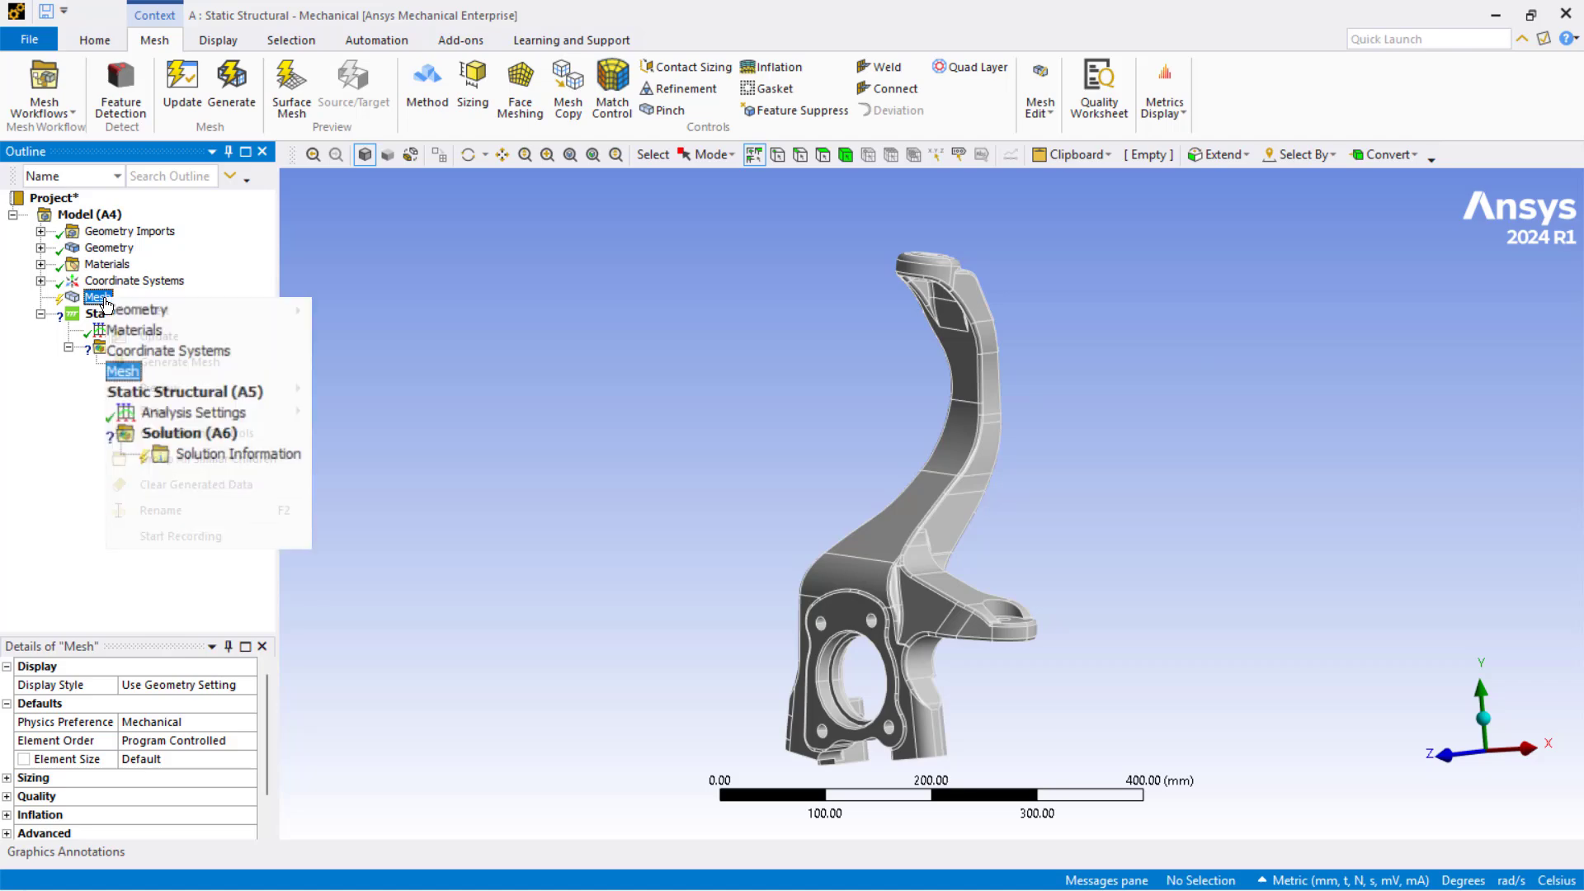
pyautogui.click(169, 361)
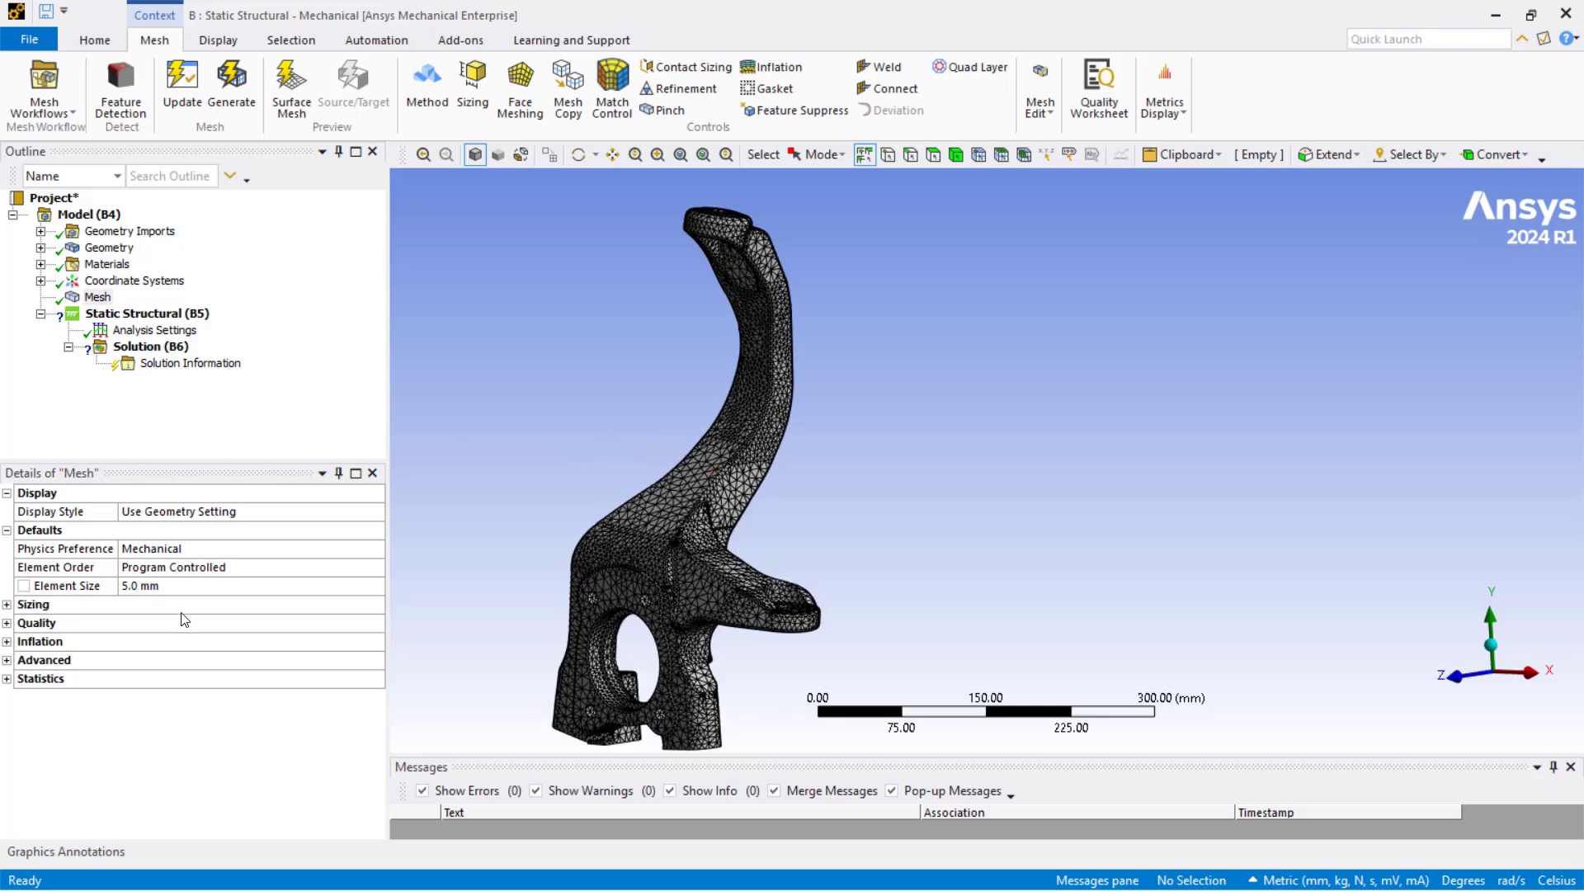
# Set the mesh element size to 10 mm and the defeature size to 3 mm
pyautogui.click(168, 584)
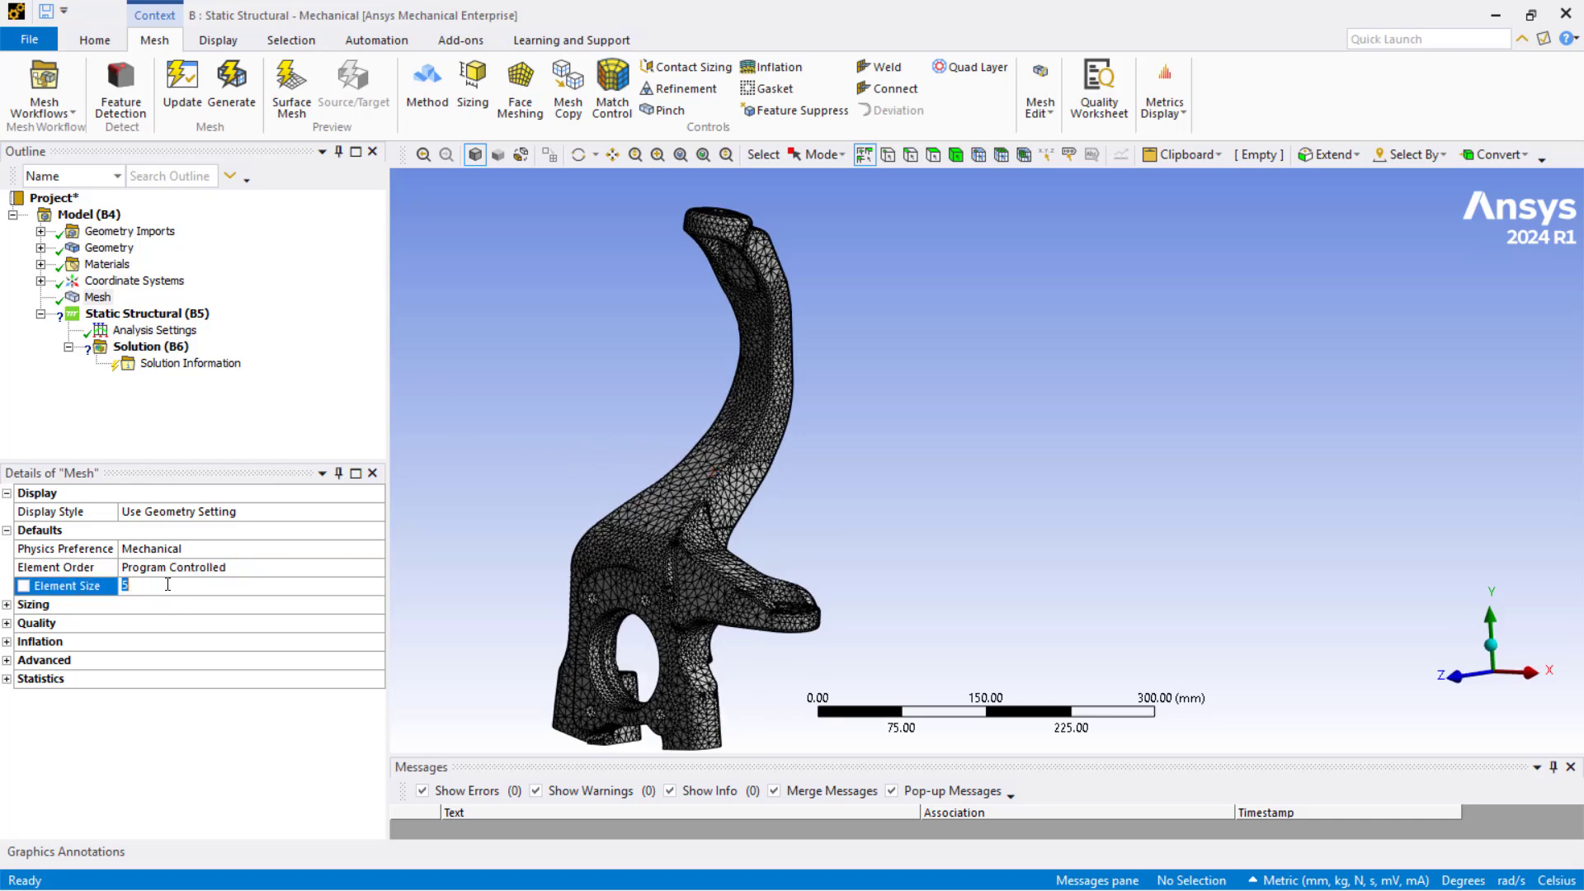
pyautogui.click(6, 606)
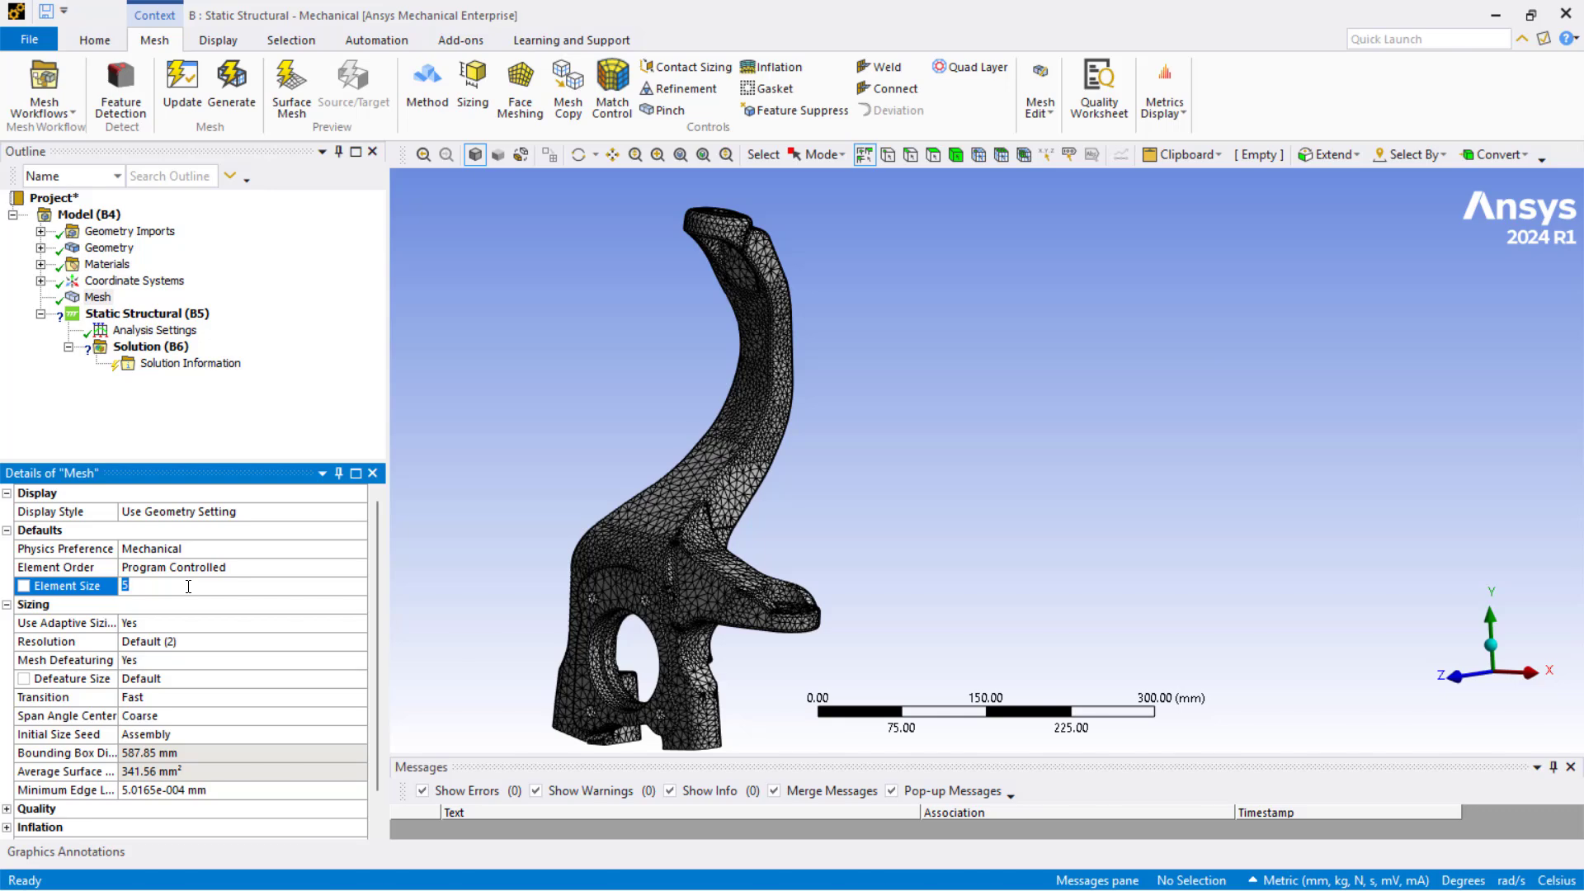
pyautogui.press('Return')
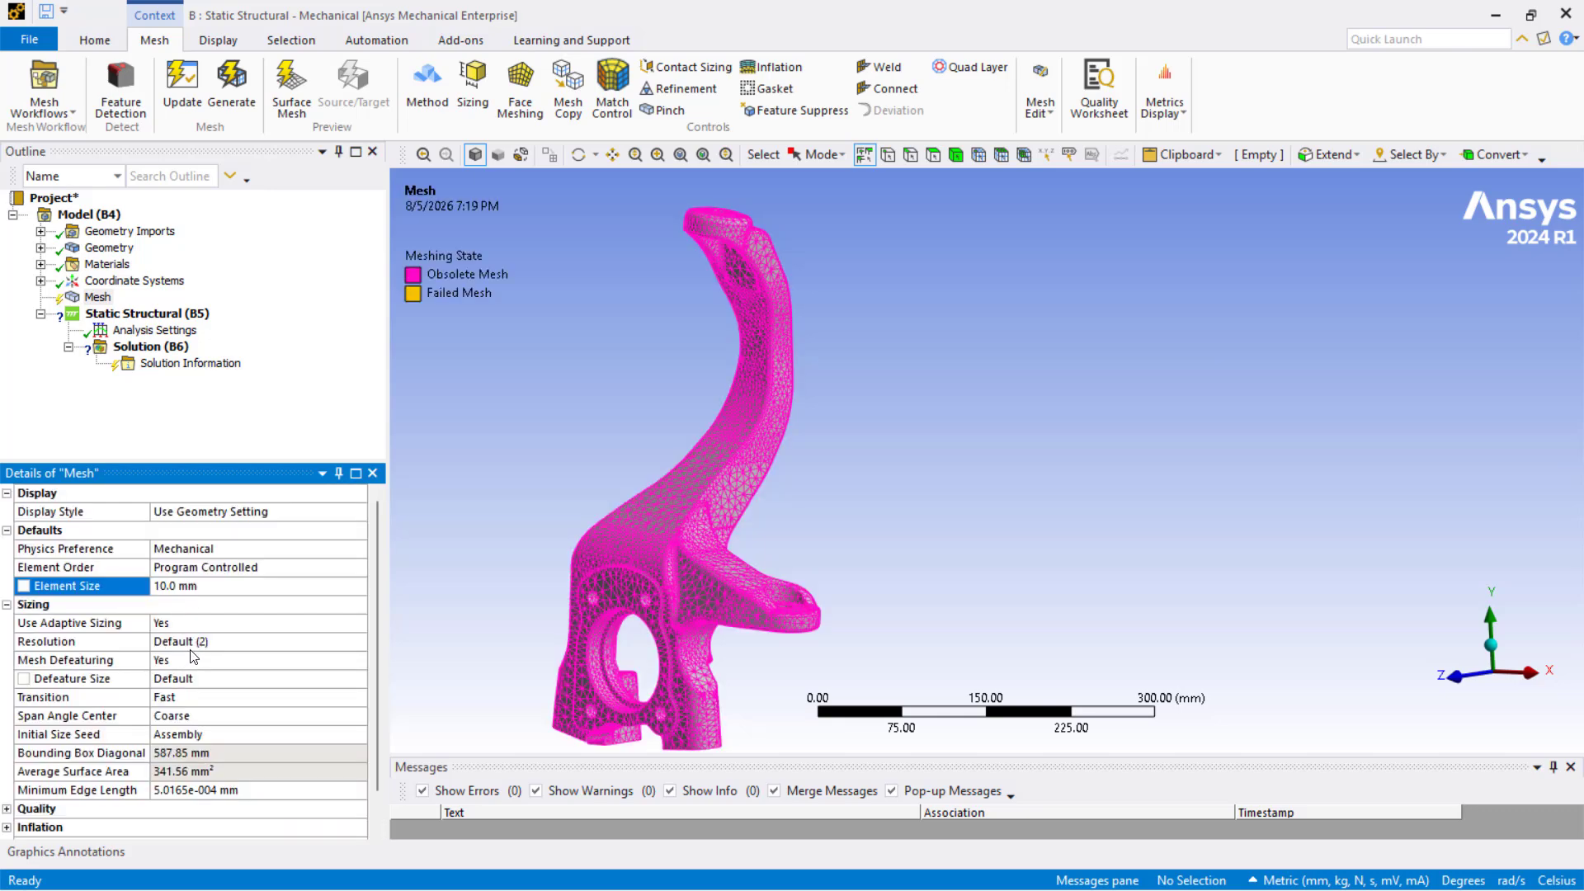
pyautogui.click(182, 681)
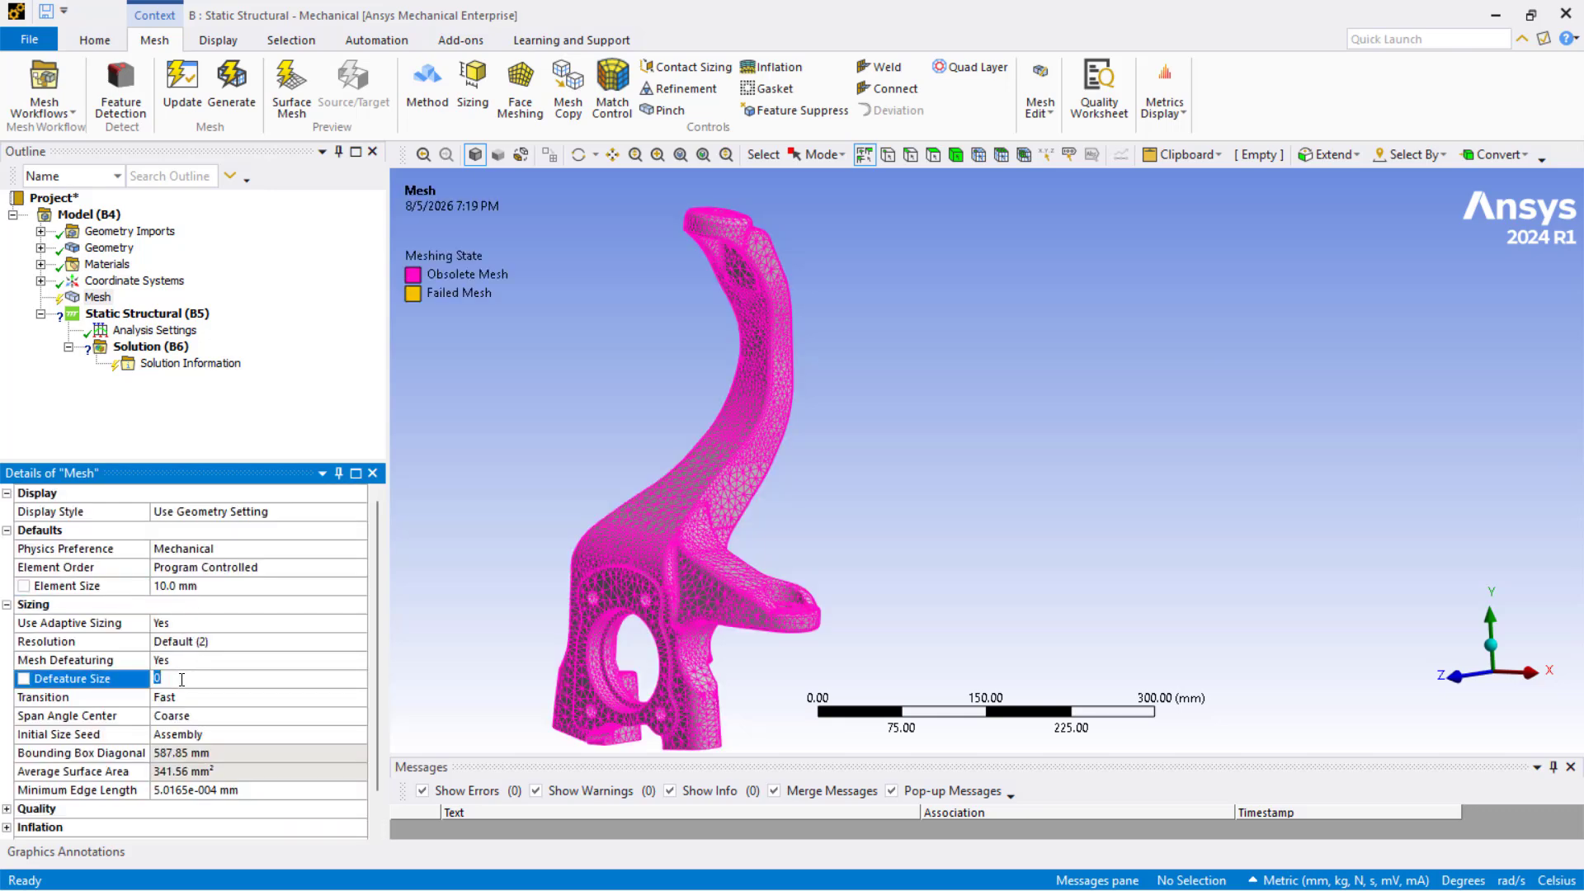
pyautogui.write('3')
pyautogui.press('Return')
# Set Use Adaptive Sizing to No for the mesh and regenerate it
pyautogui.click(285, 632)
pyautogui.click(359, 623)
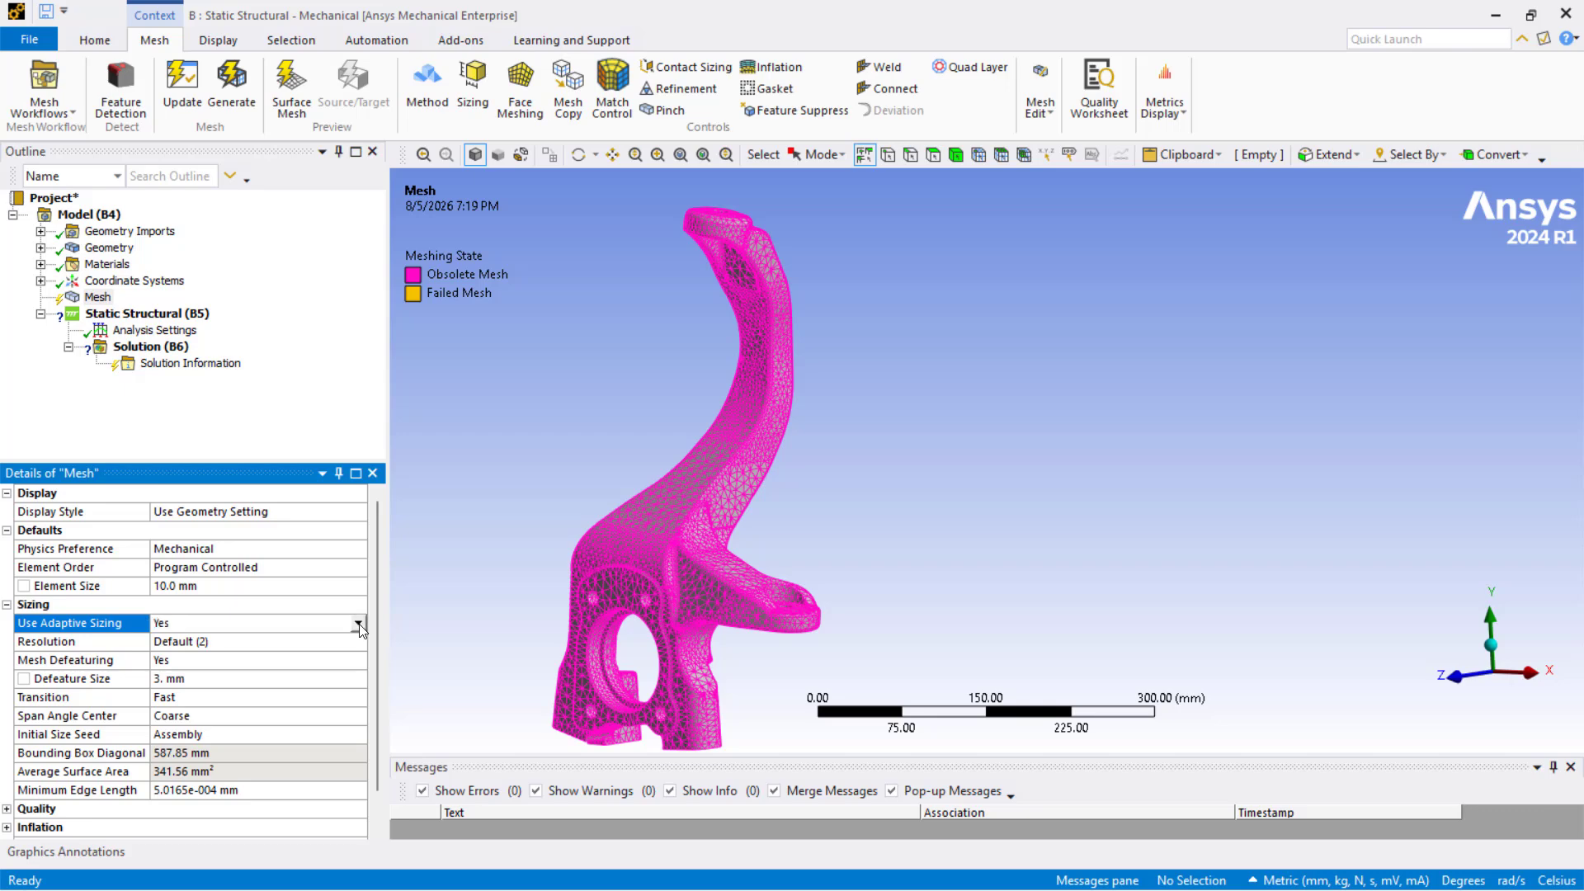
pyautogui.click(206, 653)
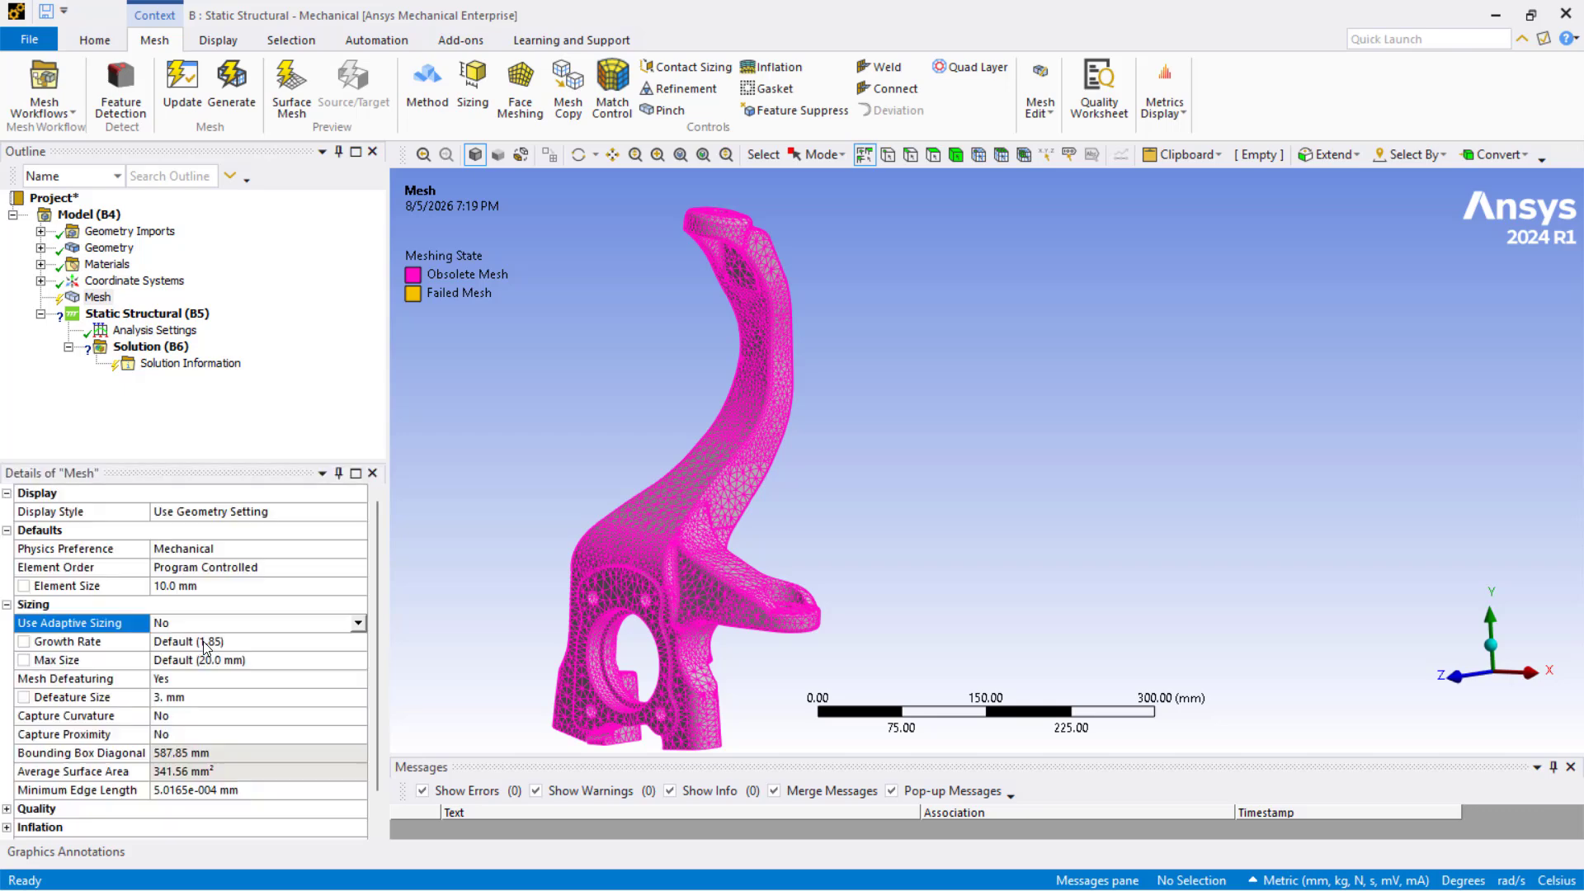
pyautogui.rightClick(101, 298)
pyautogui.click(144, 342)
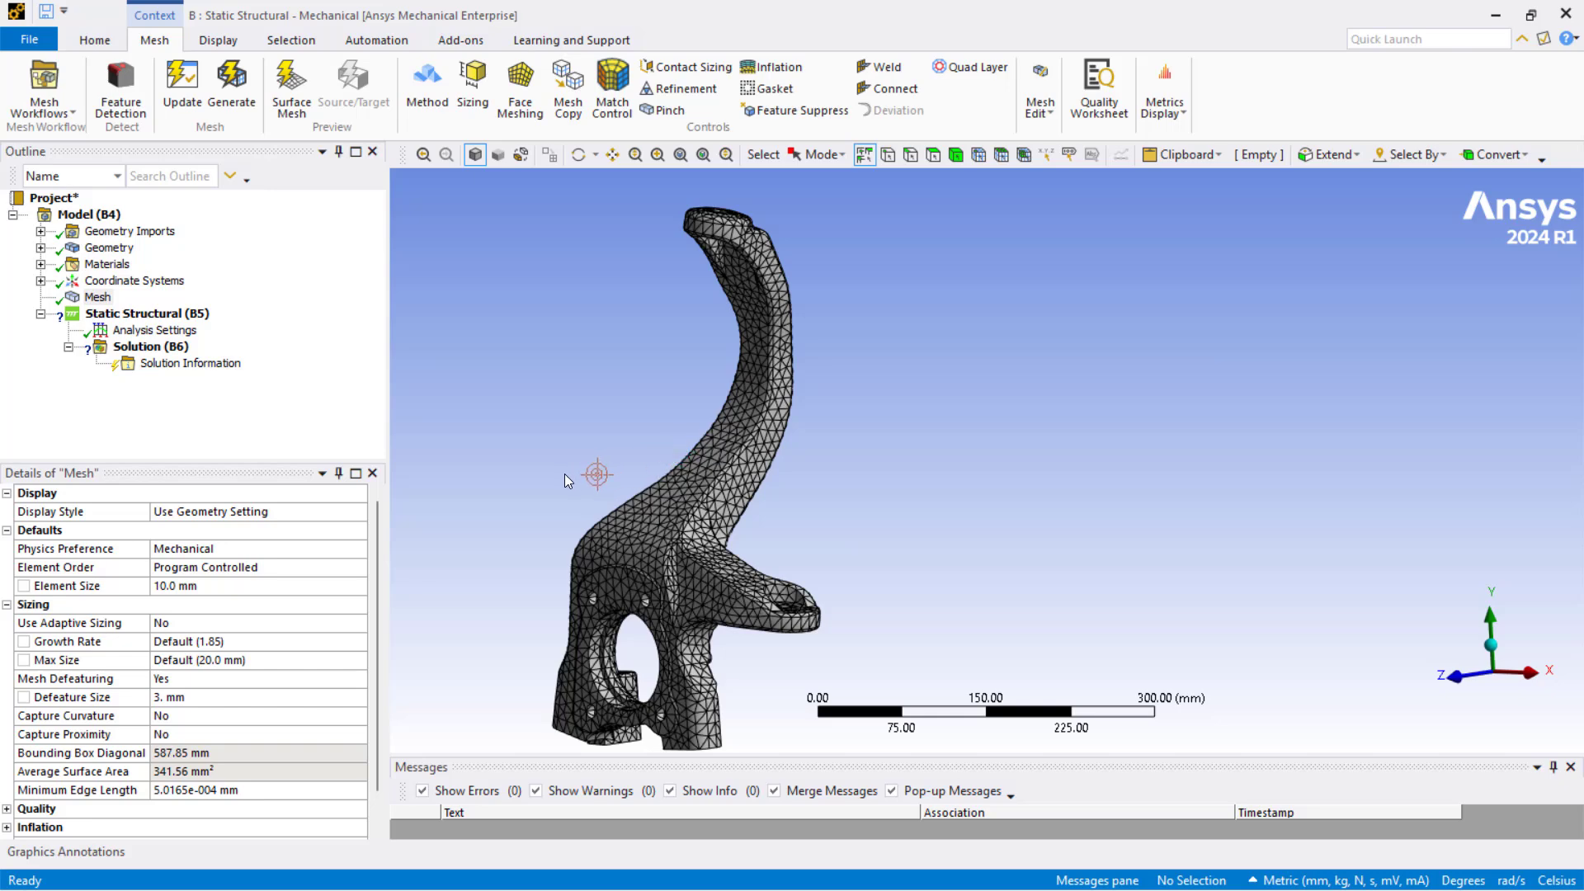
# Examine the knuckle's mesh from several angles and check its node and element statistics
pyautogui.scroll(2, 565, 473)
pyautogui.moveTo(566, 477); pyautogui.dragTo(583, 502, button='middle')
pyautogui.scroll(-3, 583, 502)
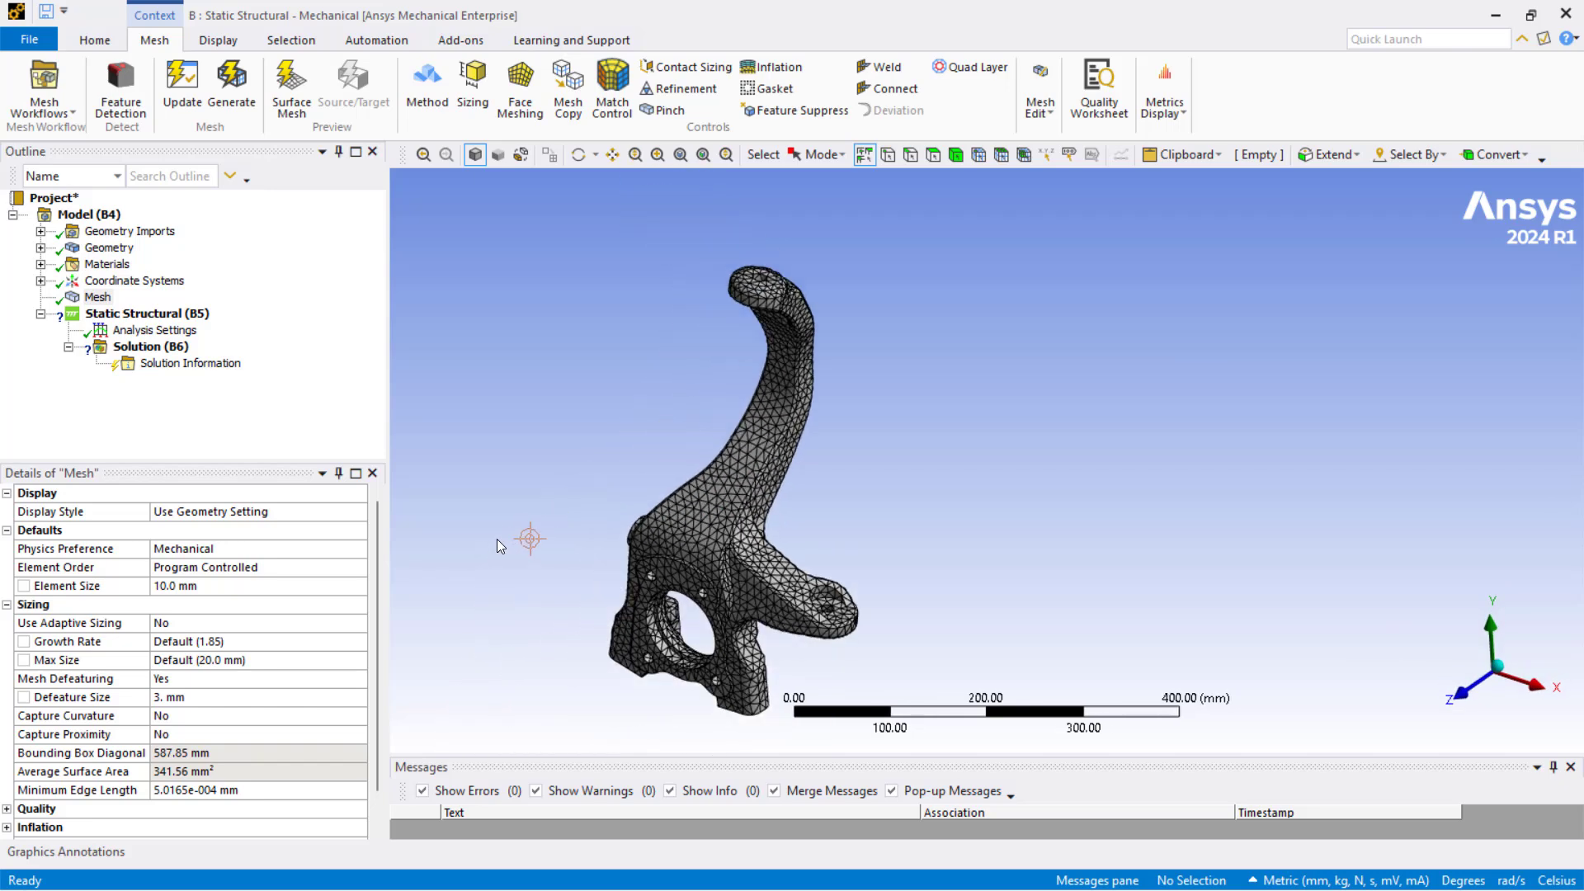
pyautogui.moveTo(497, 539); pyautogui.dragTo(495, 524, button='middle')
pyautogui.scroll(-1, 120, 775)
pyautogui.click(6, 827)
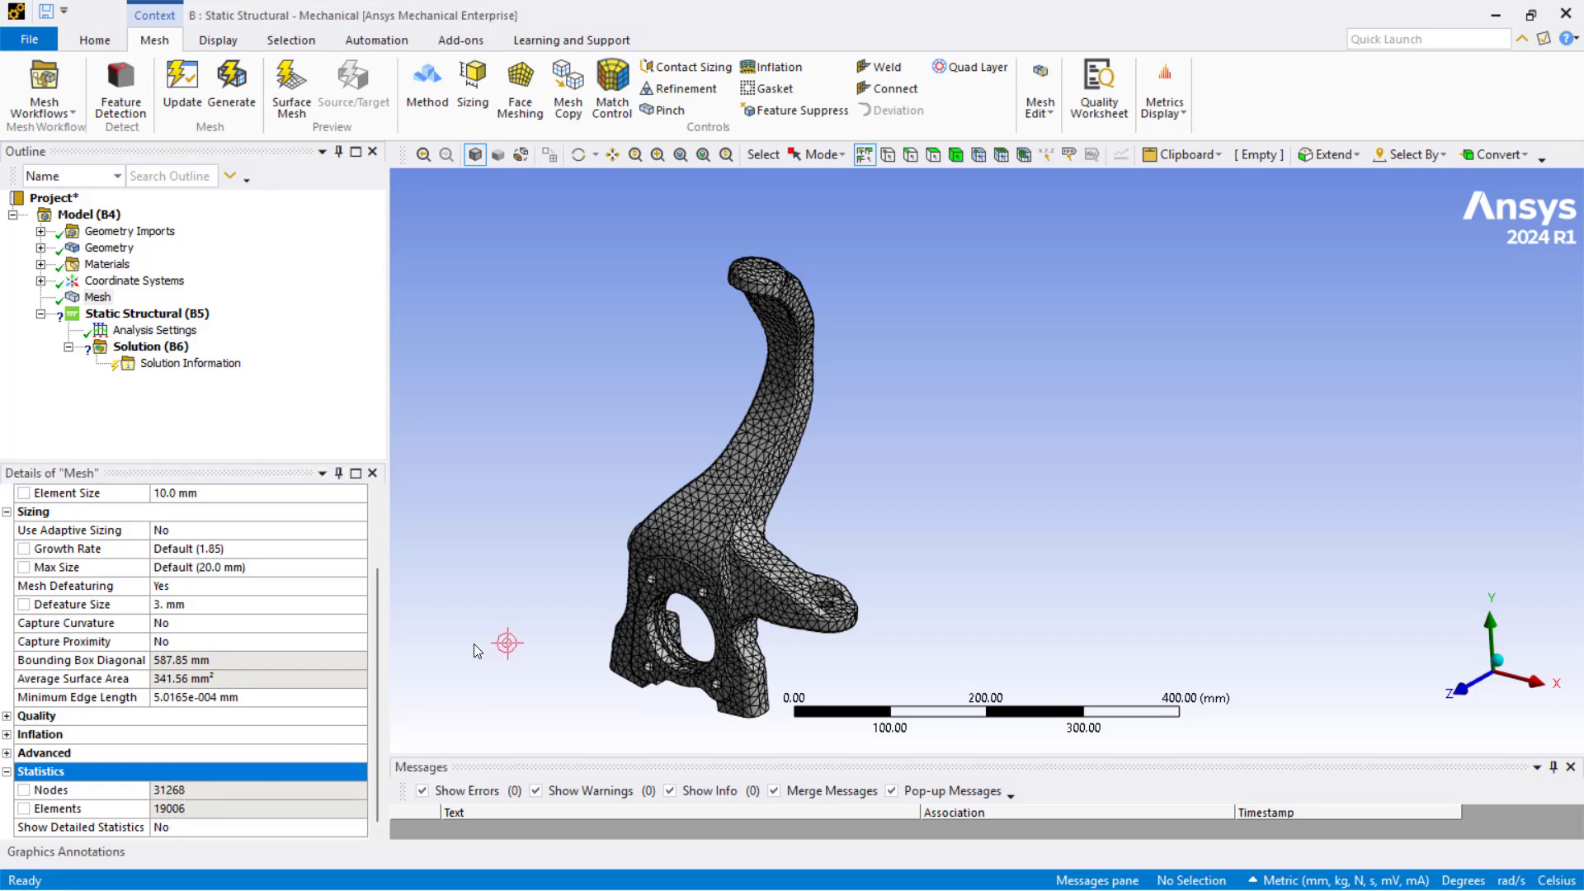
pyautogui.moveTo(619, 611); pyautogui.dragTo(566, 601, button='middle')
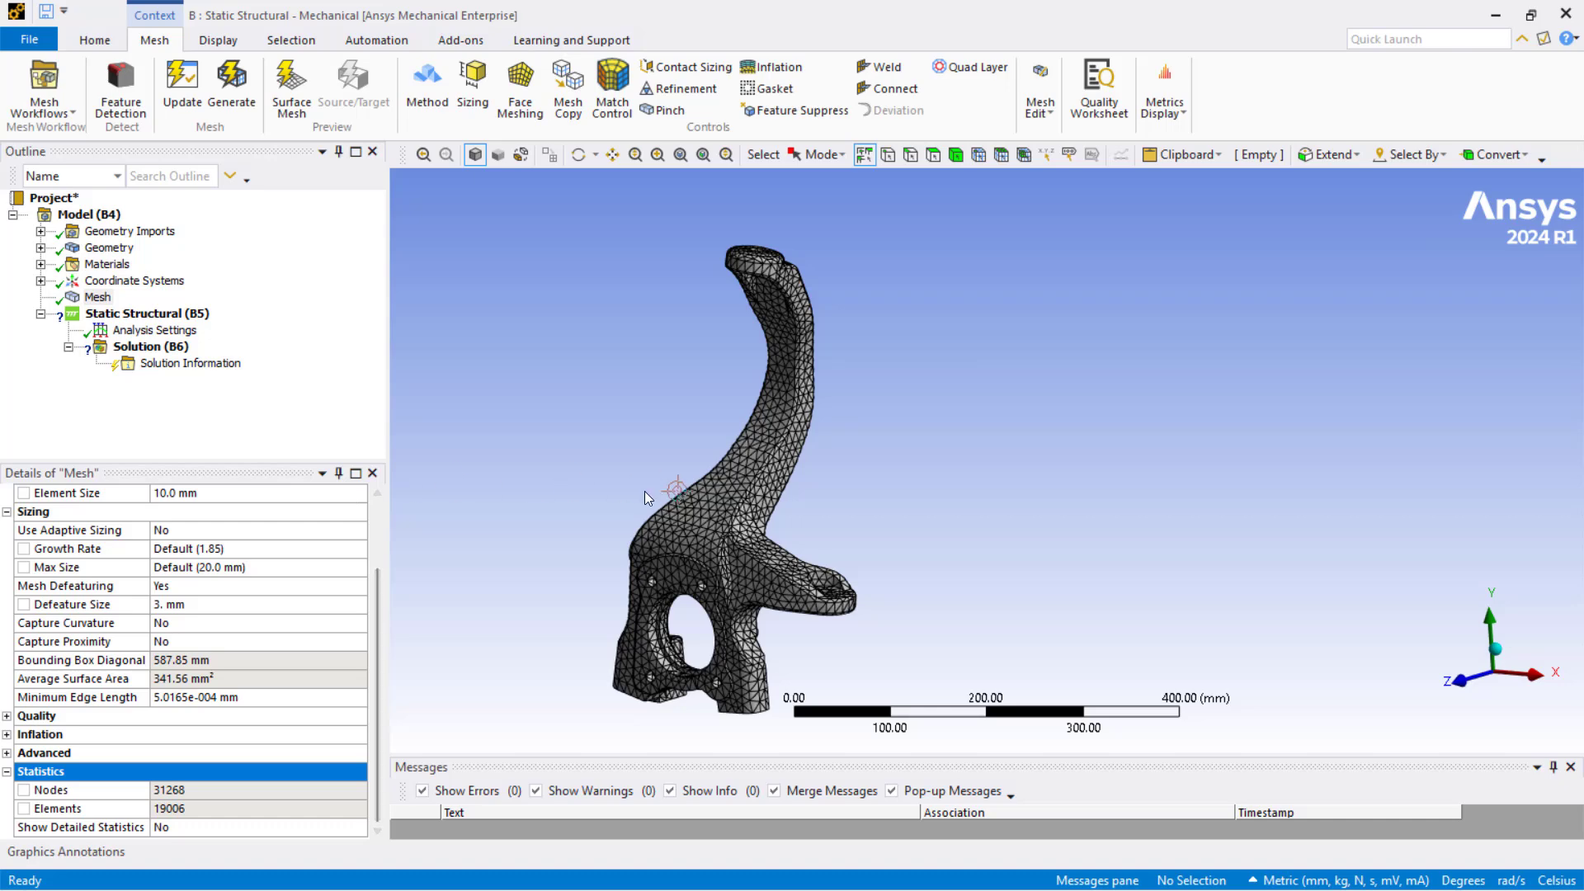
pyautogui.scroll(2, 646, 494)
pyautogui.scroll(-2, 646, 494)
# Insert a Fixed Support into the Static Structural analysis
pyautogui.click(114, 313)
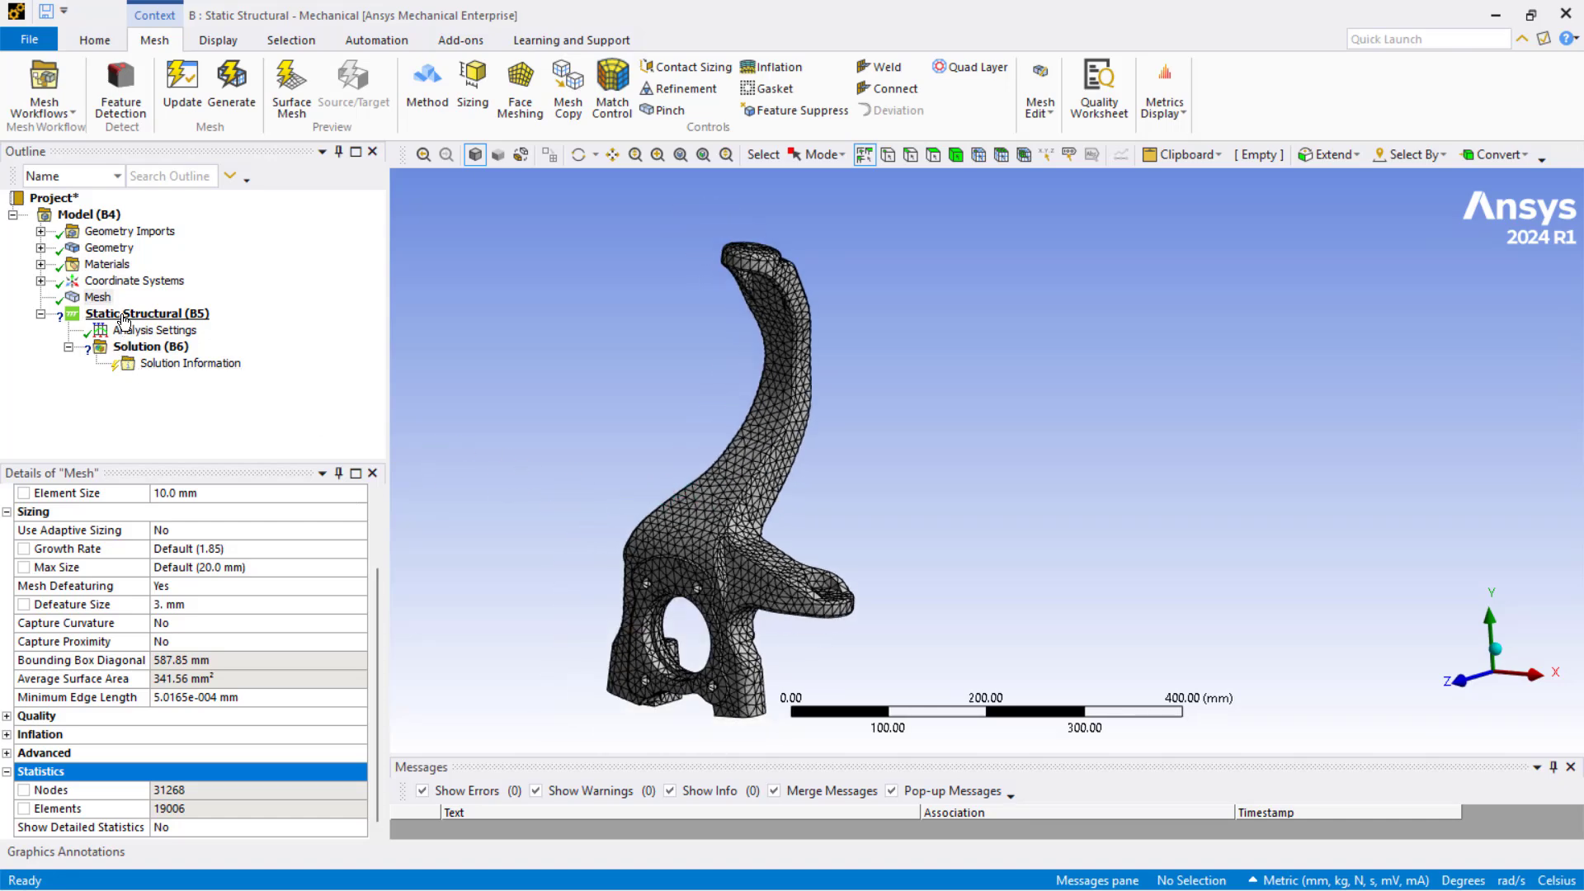
pyautogui.rightClick(124, 317)
pyautogui.moveTo(171, 327)
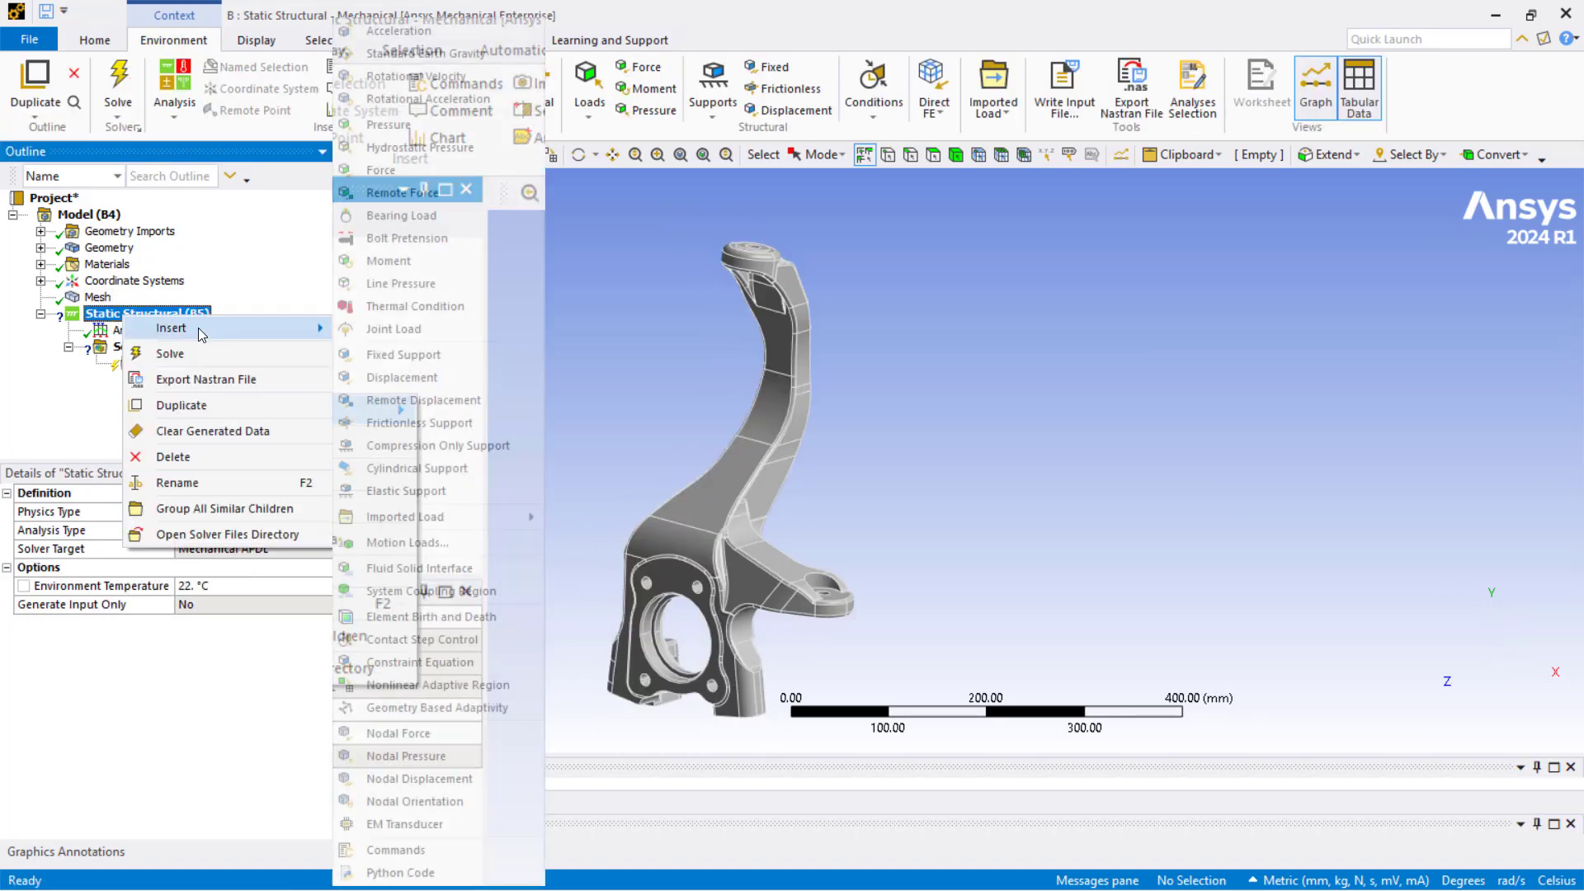
pyautogui.click(403, 354)
# Scope the fixed support to the four inner cylindrical faces of the knuckle's large central bore
pyautogui.scroll(3, 657, 641)
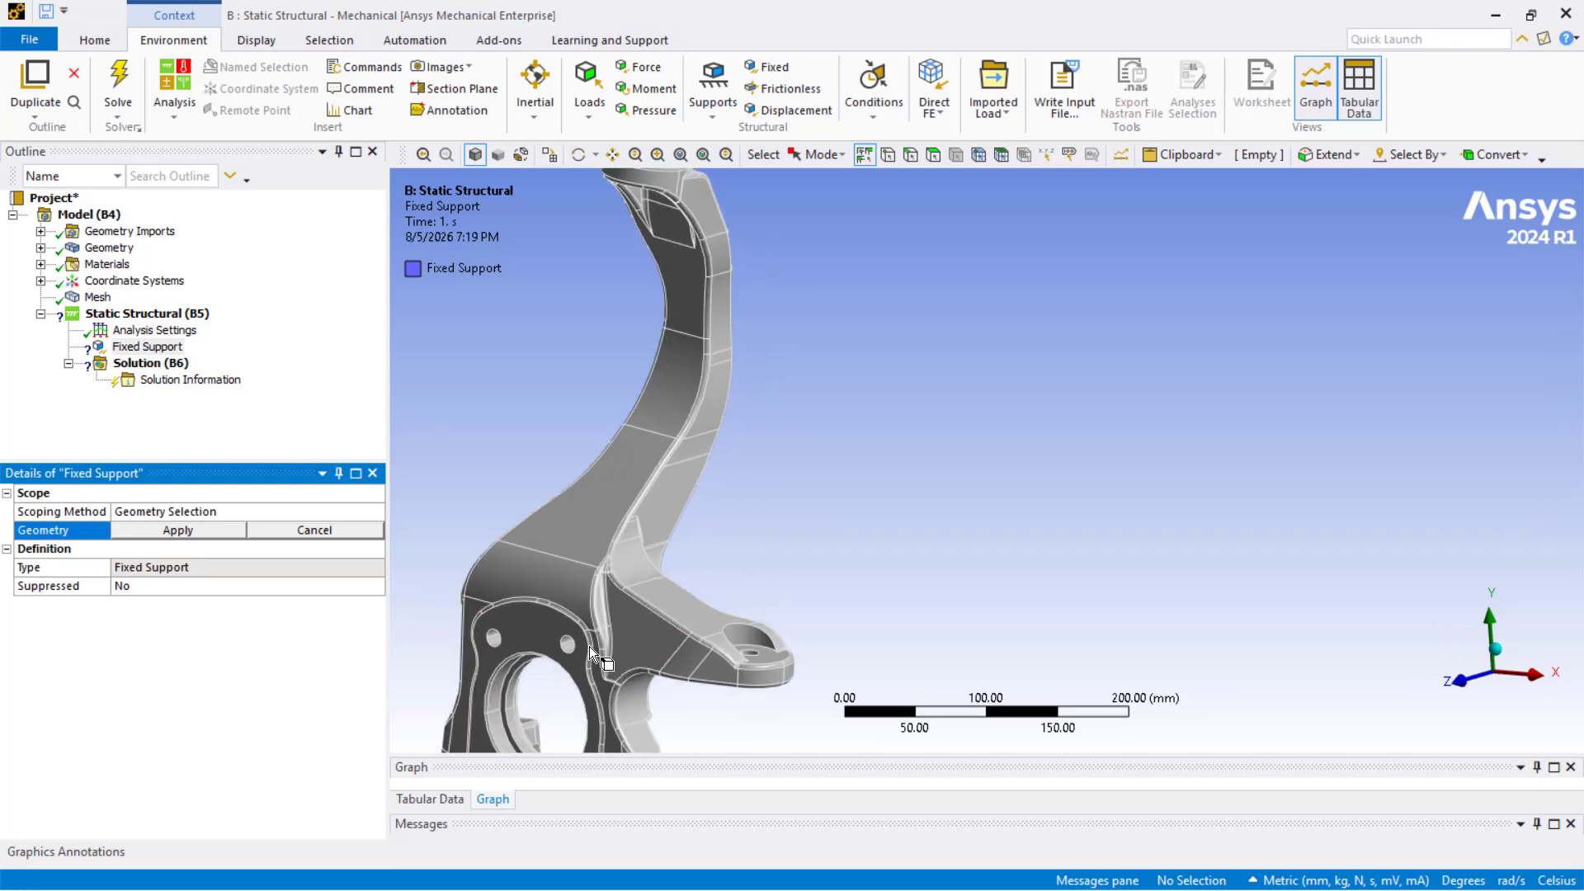
pyautogui.keyDown('ctrl'); pyautogui.moveTo(591, 643); pyautogui.dragTo(894, 480, button='middle'); pyautogui.keyUp('ctrl')
pyautogui.scroll(3, 844, 556)
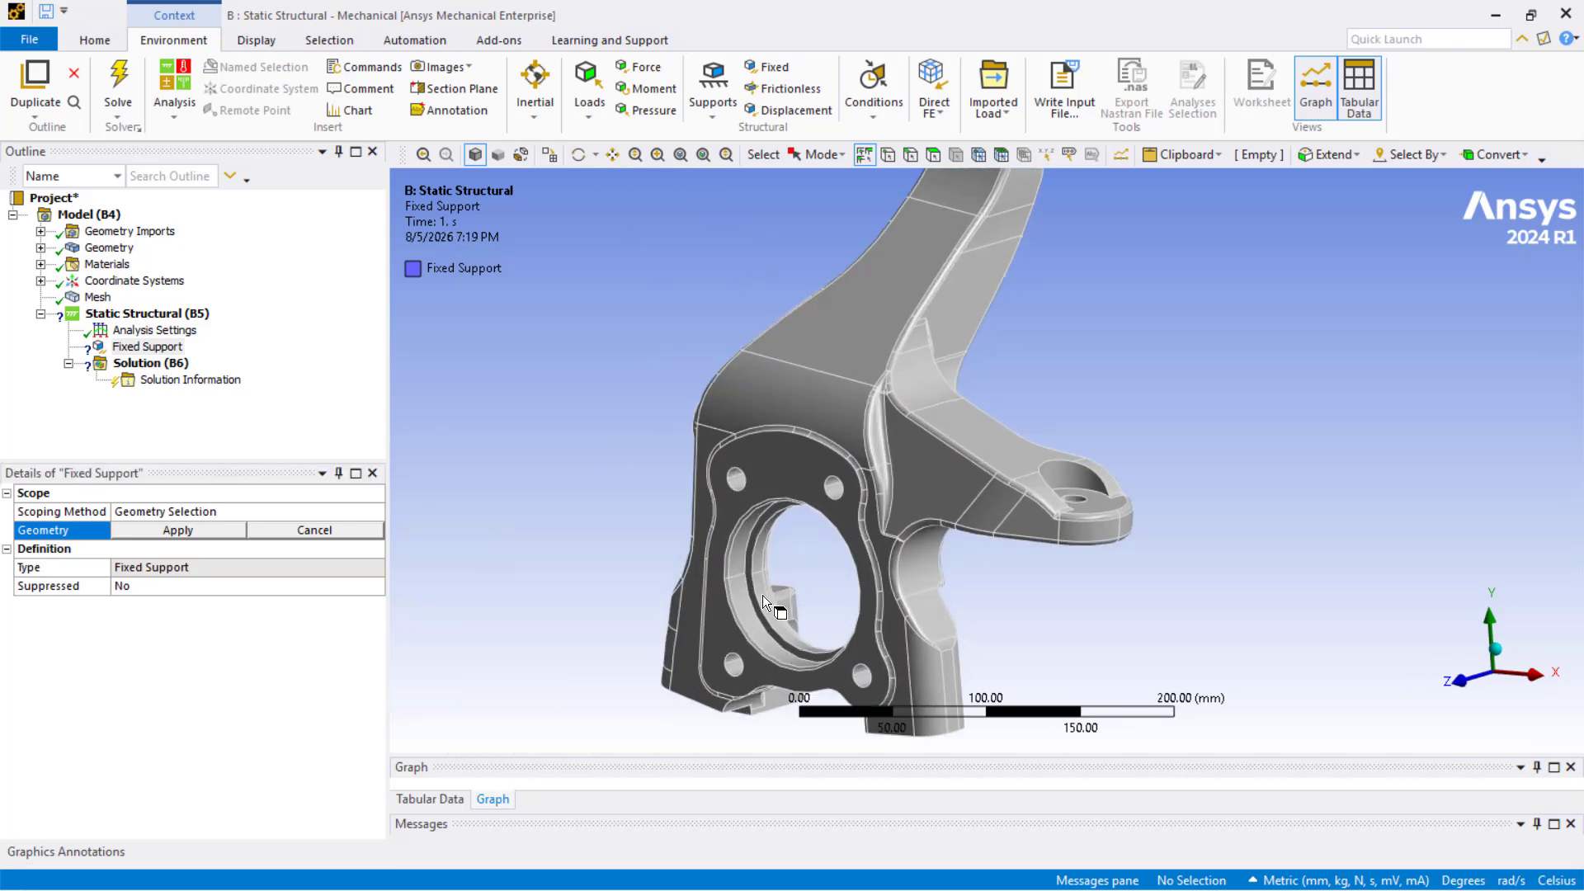
pyautogui.click(763, 596)
pyautogui.keyDown('ctrl'); pyautogui.click(757, 558); pyautogui.keyUp('ctrl')
pyautogui.moveTo(758, 558)
pyautogui.mouseDown(button='middle')
pyautogui.moveTo(806, 573)
pyautogui.moveTo(984, 542)
pyautogui.moveTo(1043, 552)
pyautogui.moveTo(716, 588)
pyautogui.moveTo(760, 566)
pyautogui.moveTo(749, 586)
pyautogui.mouseUp(button='middle')
pyautogui.scroll(2, 750, 586)
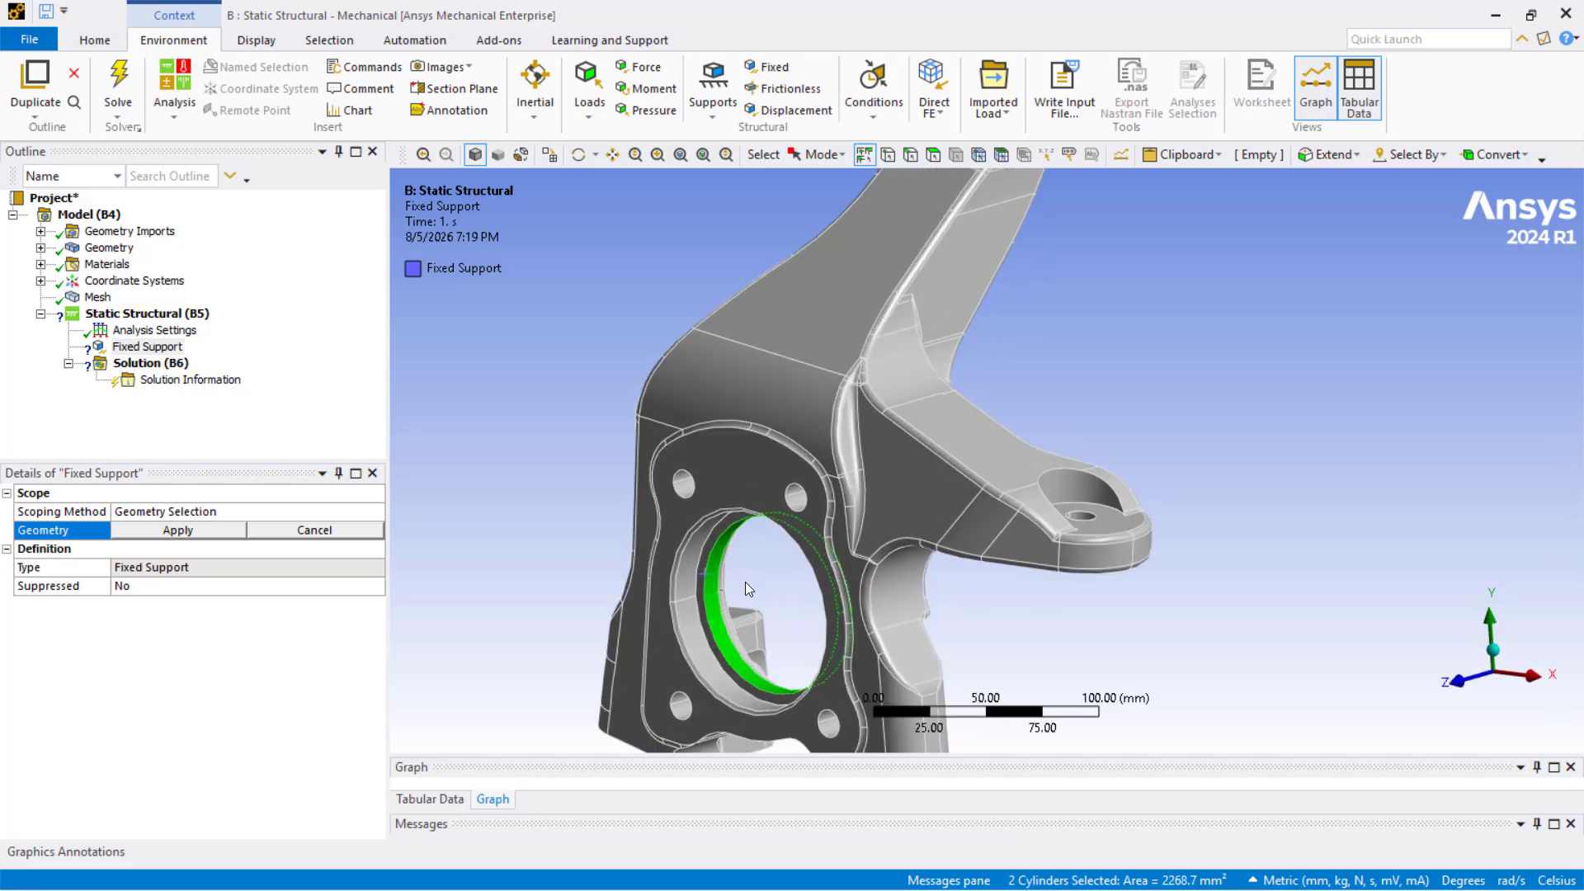
pyautogui.keyDown('ctrl'); pyautogui.click(687, 617); pyautogui.keyUp('ctrl')
pyautogui.keyDown('ctrl'); pyautogui.click(680, 581); pyautogui.keyUp('ctrl')
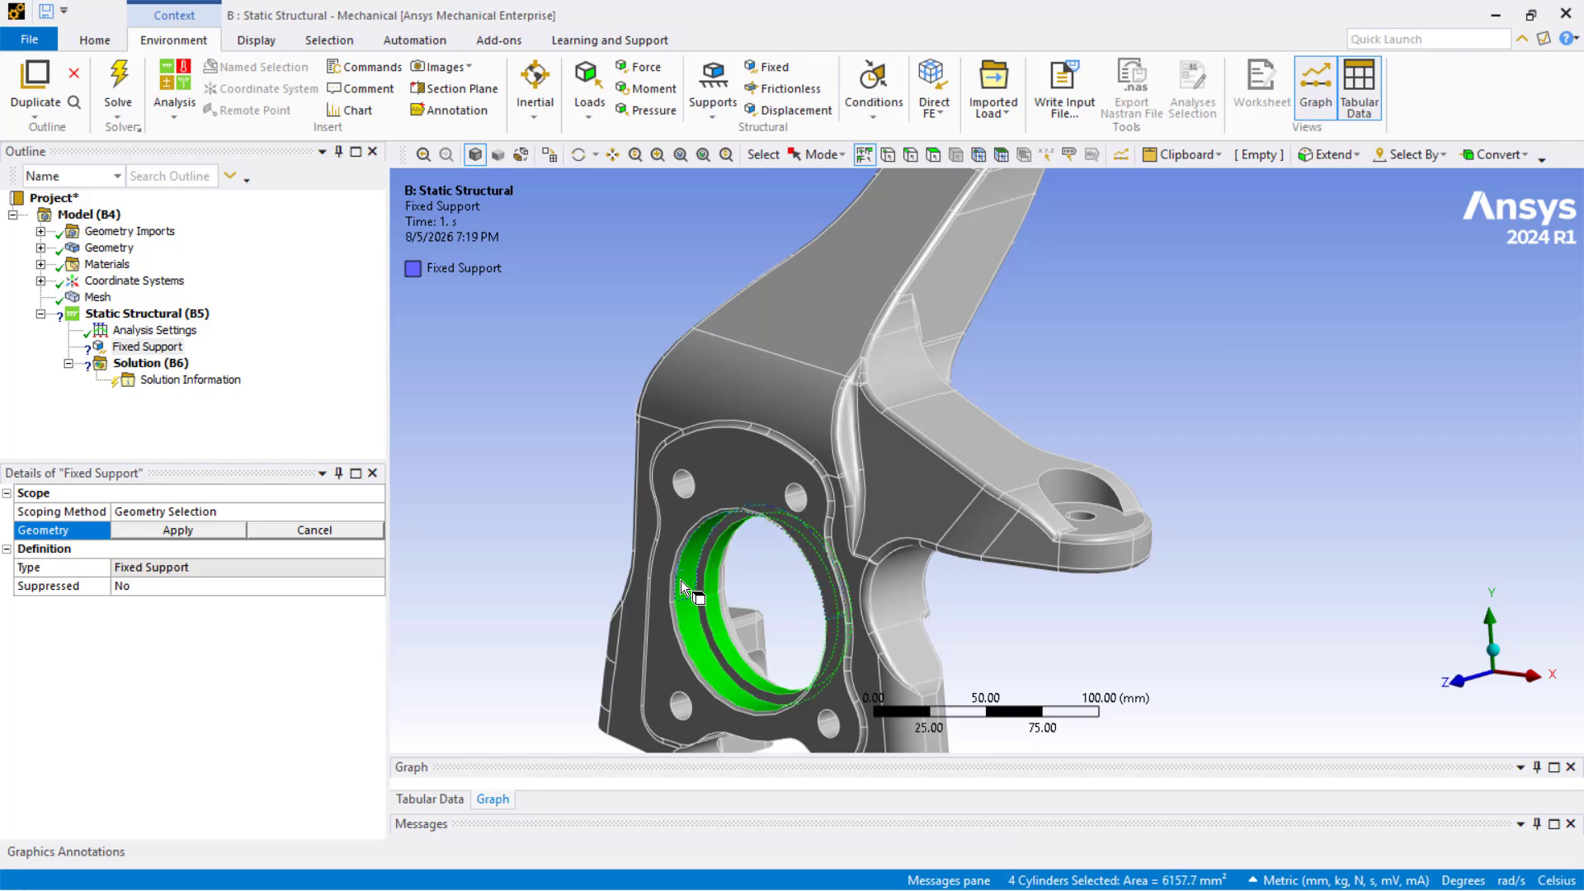
pyautogui.click(150, 526)
# Insert a Force load into the Static Structural analysis
pyautogui.scroll(-4, 578, 513)
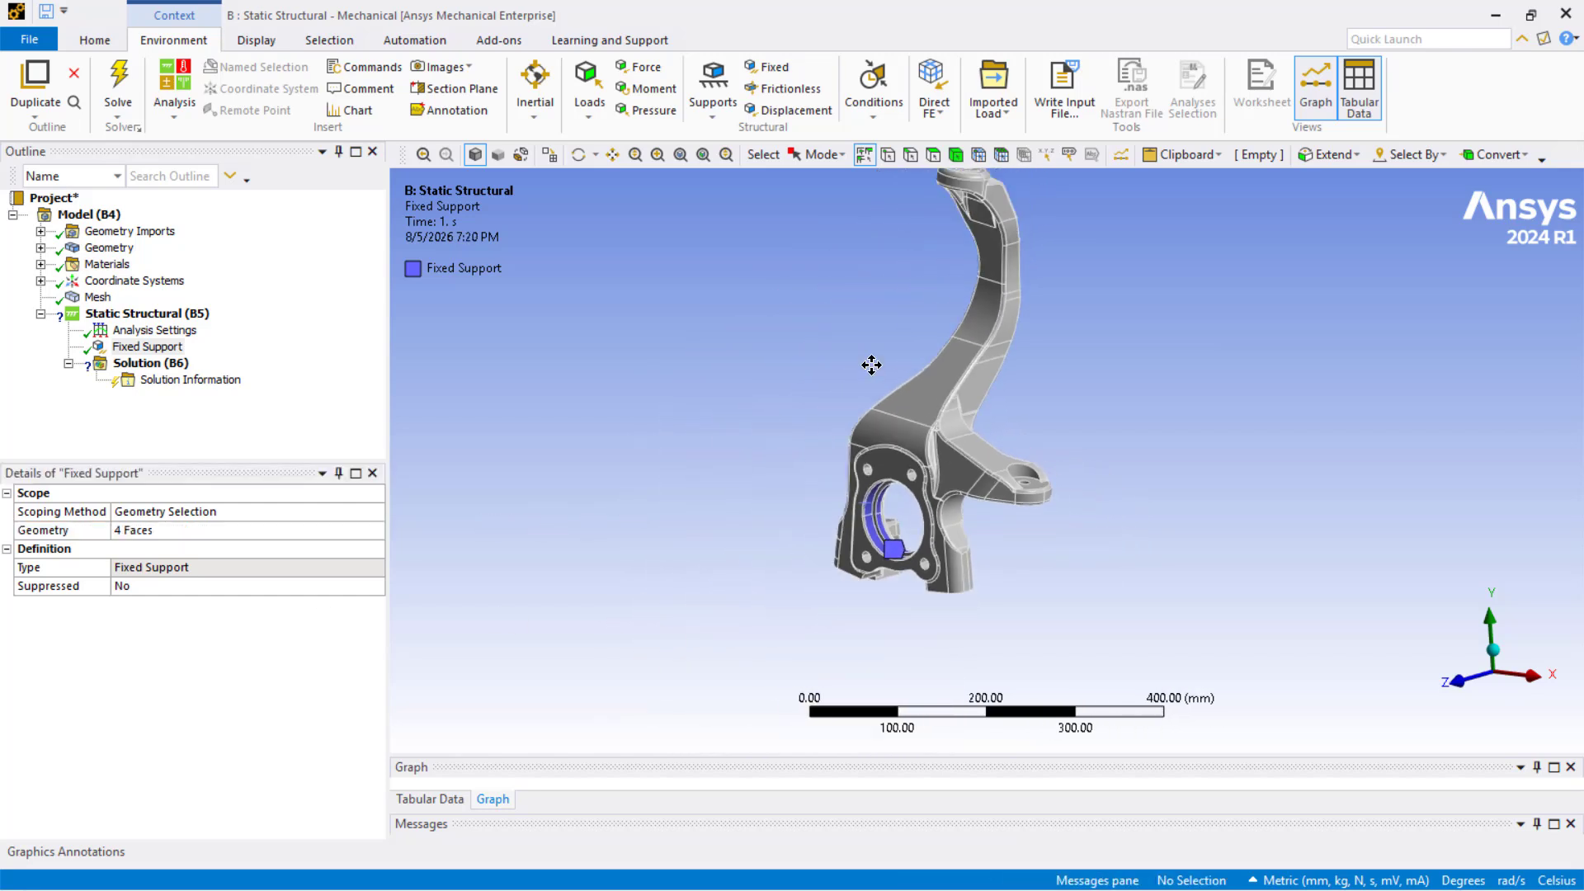
pyautogui.keyDown('ctrl'); pyautogui.moveTo(871, 365); pyautogui.dragTo(710, 460, button='middle'); pyautogui.keyUp('ctrl')
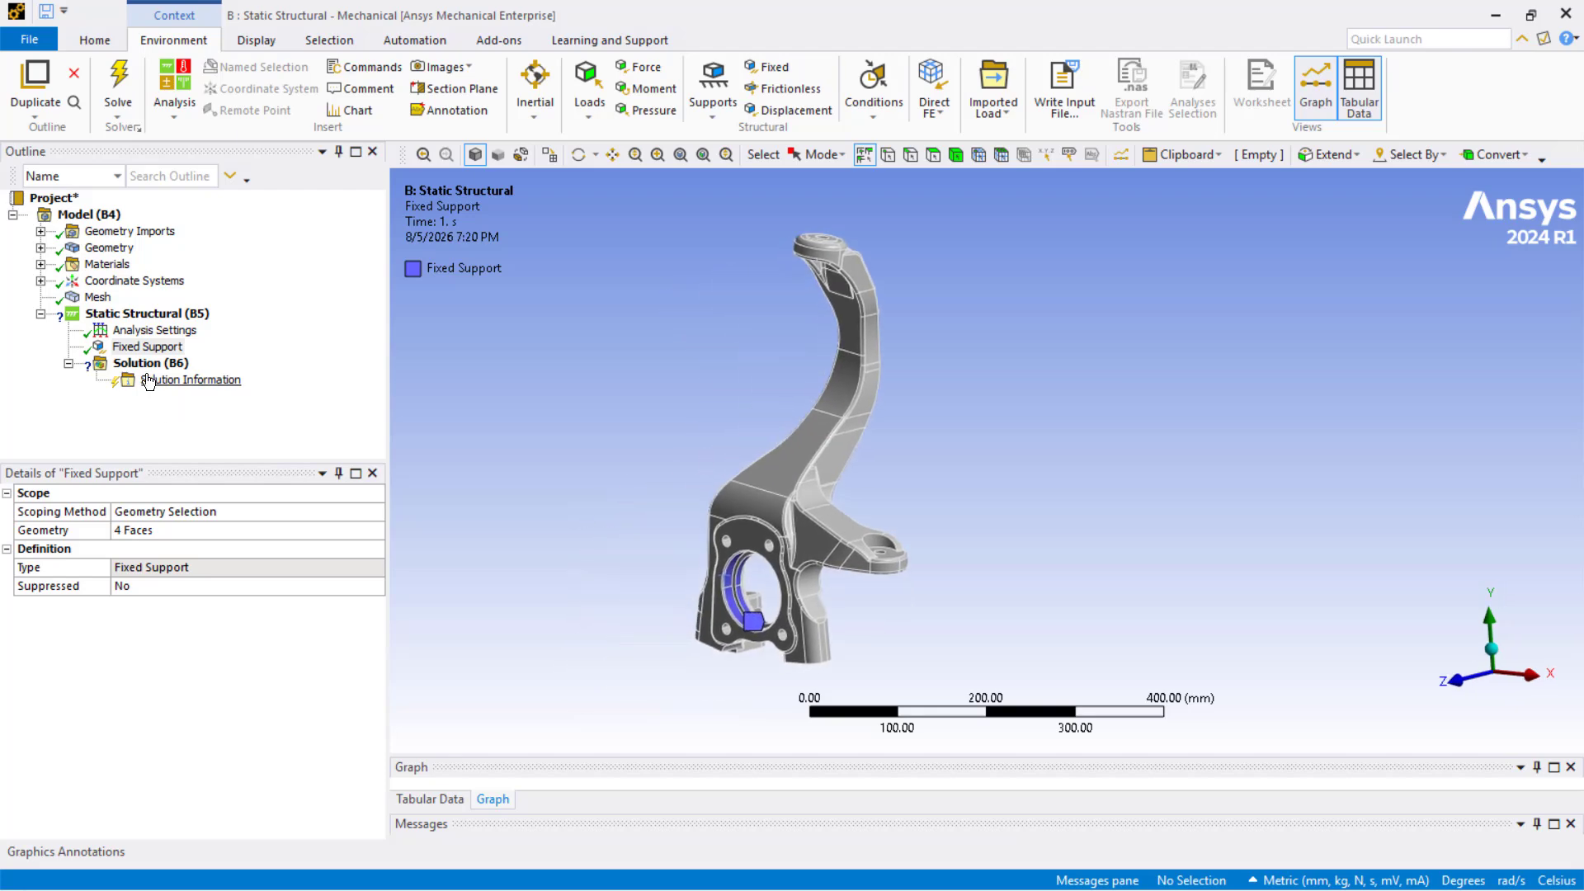
pyautogui.rightClick(157, 314)
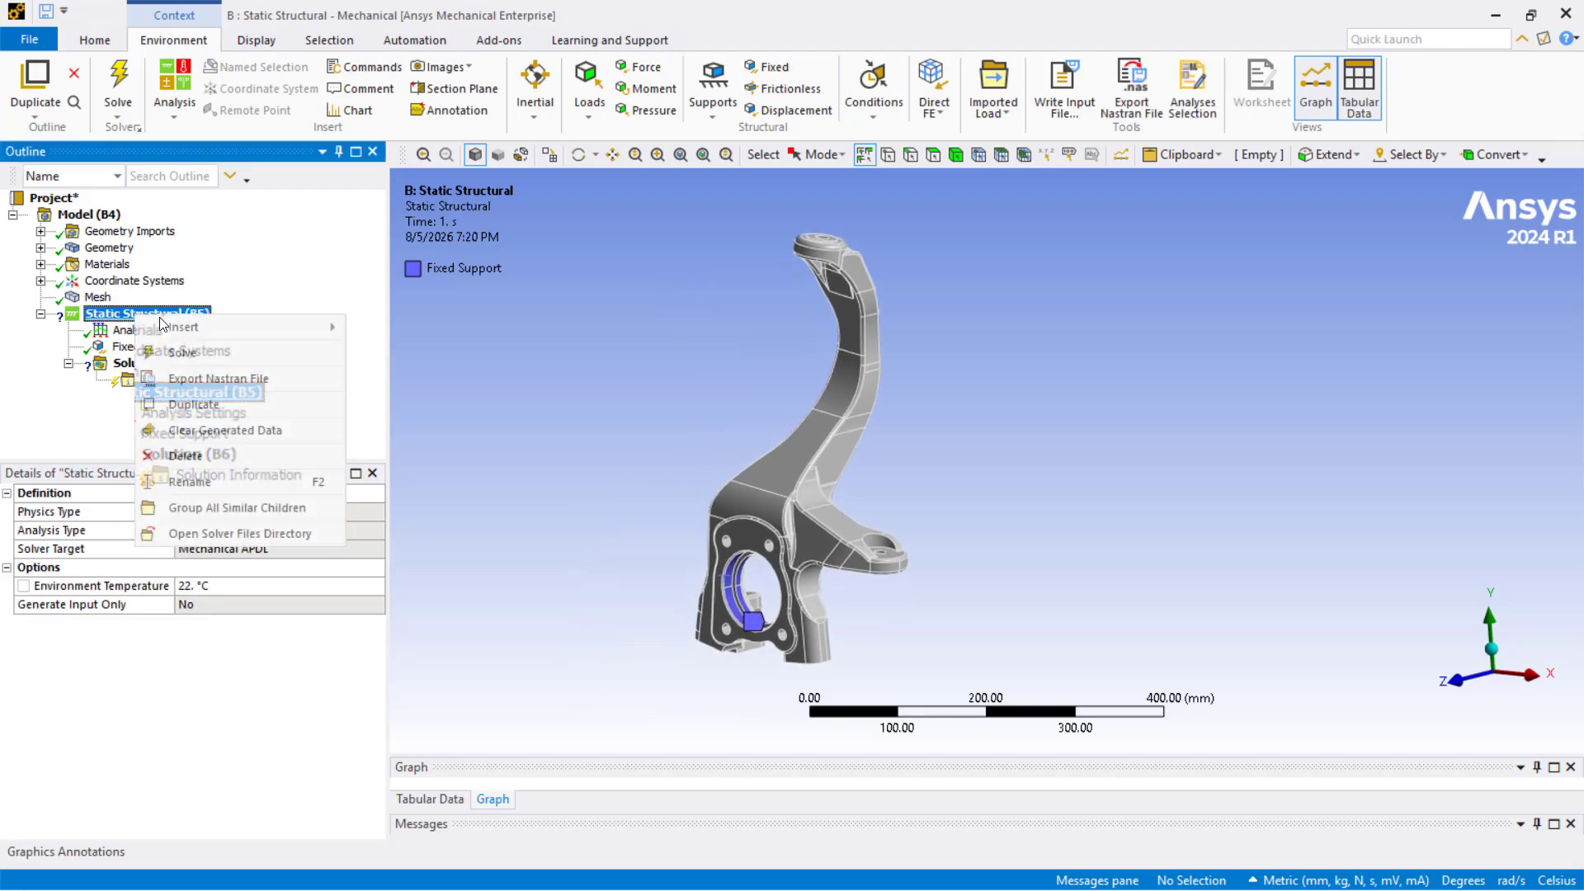
pyautogui.moveTo(165, 327)
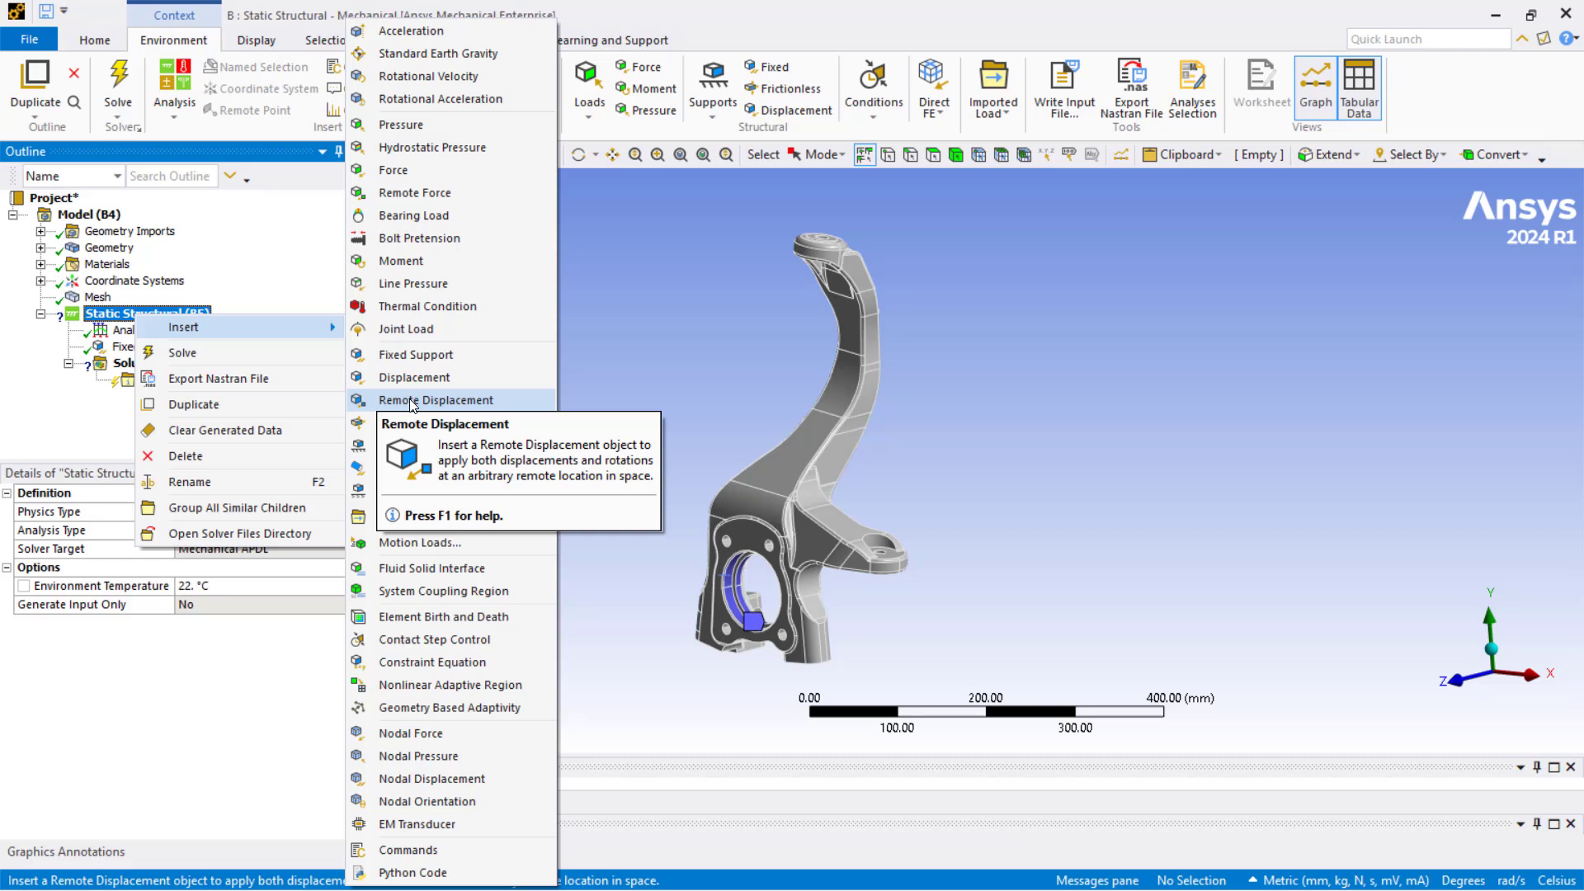
pyautogui.click(400, 173)
# Set the force magnitude to 14000 N and scope it to the ring-shaped face around the hole at the upper arm's end
pyautogui.moveTo(712, 339); pyautogui.dragTo(726, 437, button='middle')
pyautogui.scroll(-2, 805, 337)
pyautogui.scroll(5, 809, 340)
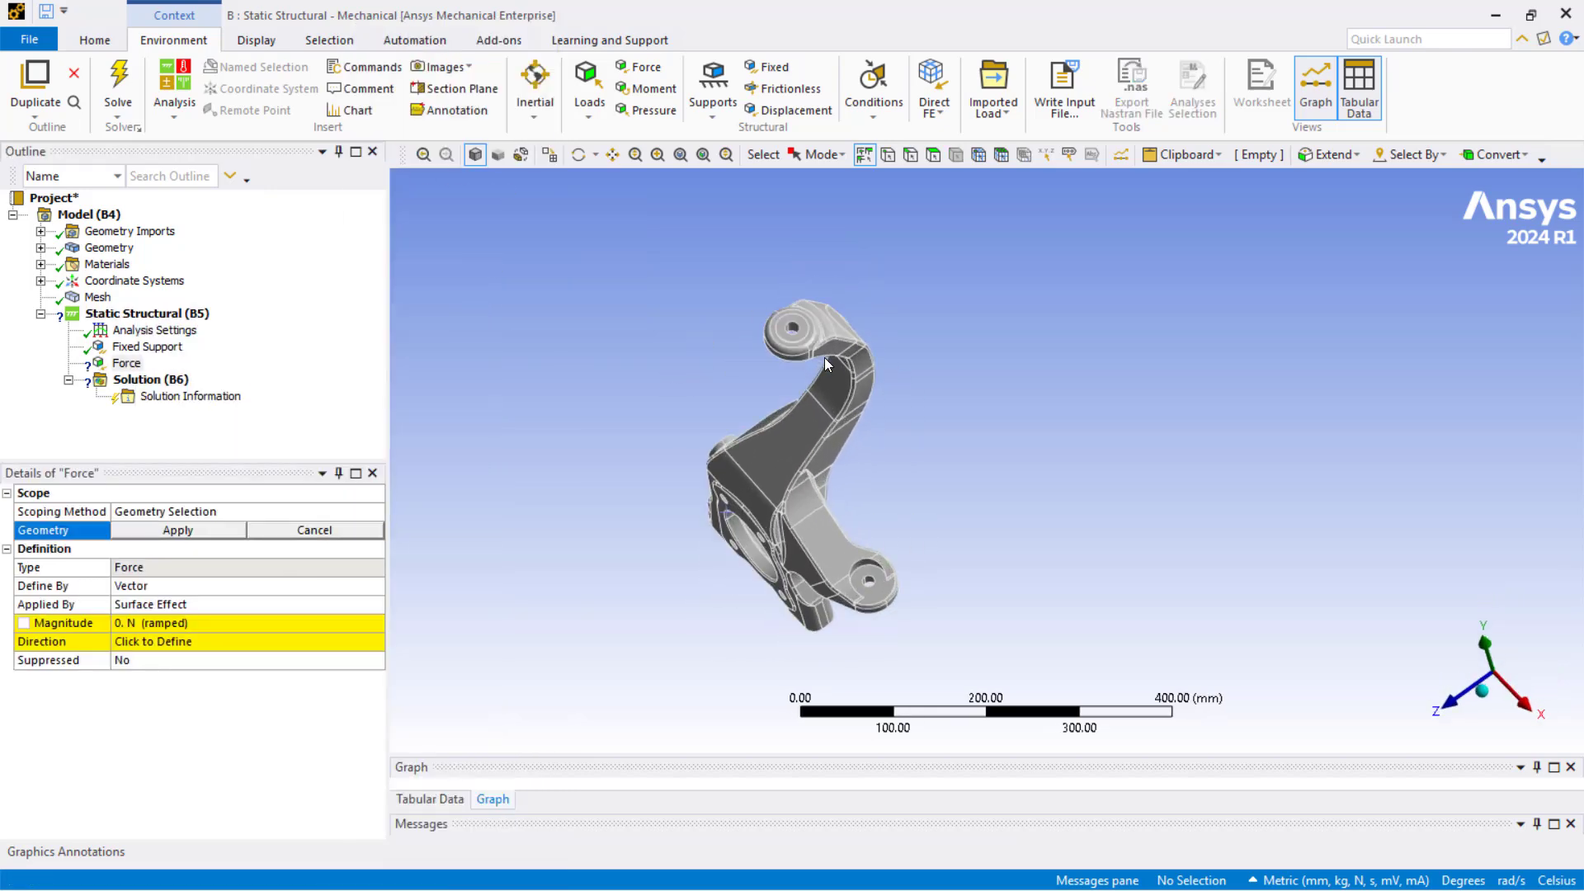
pyautogui.click(633, 231)
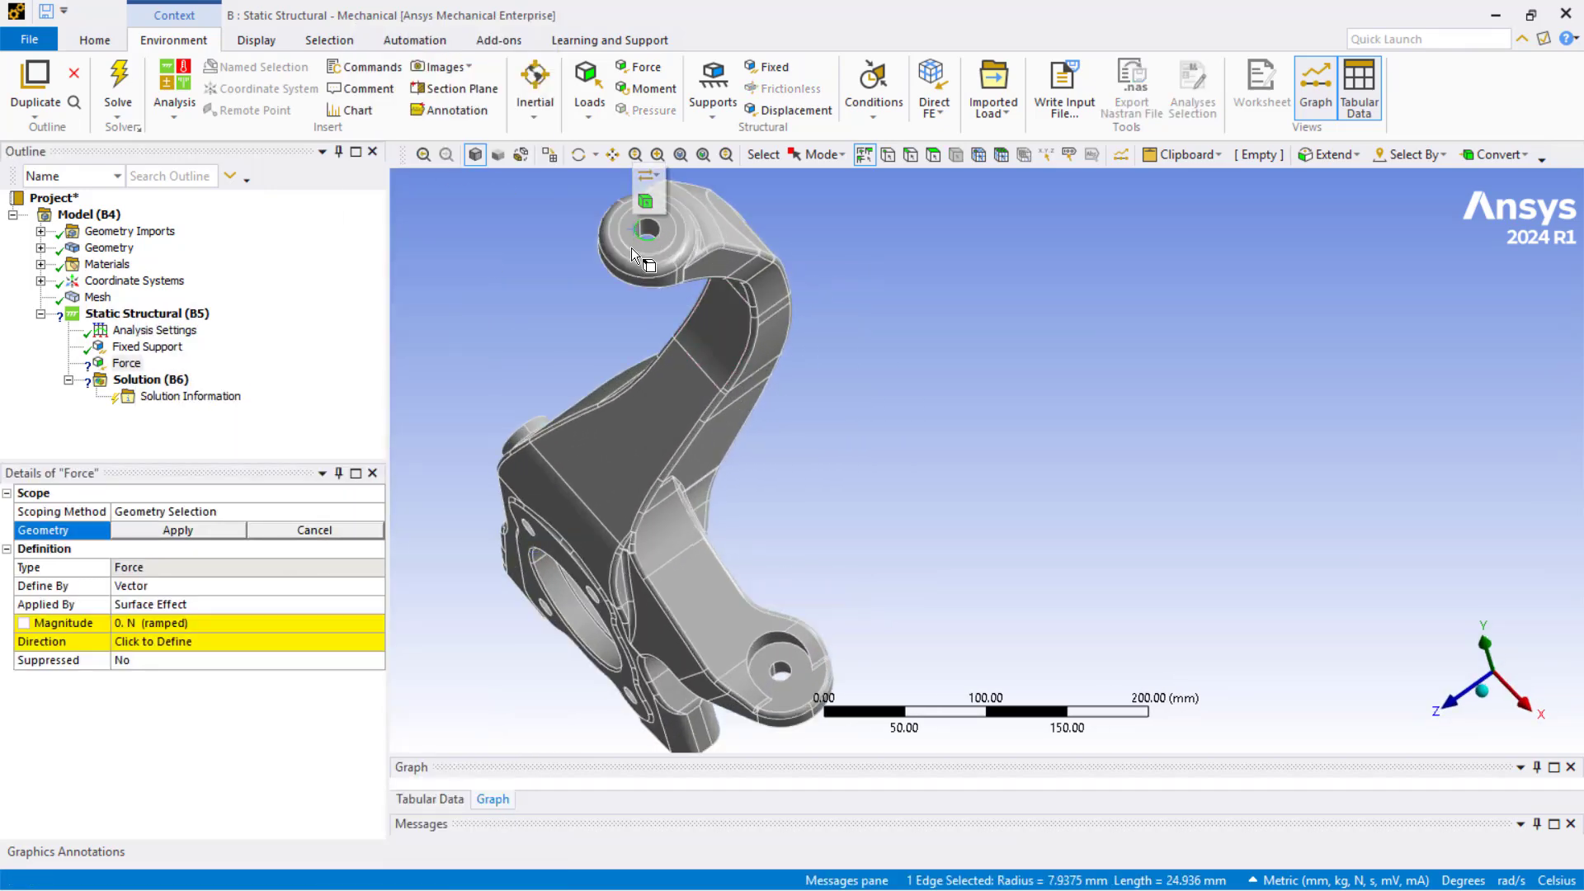
pyautogui.click(631, 244)
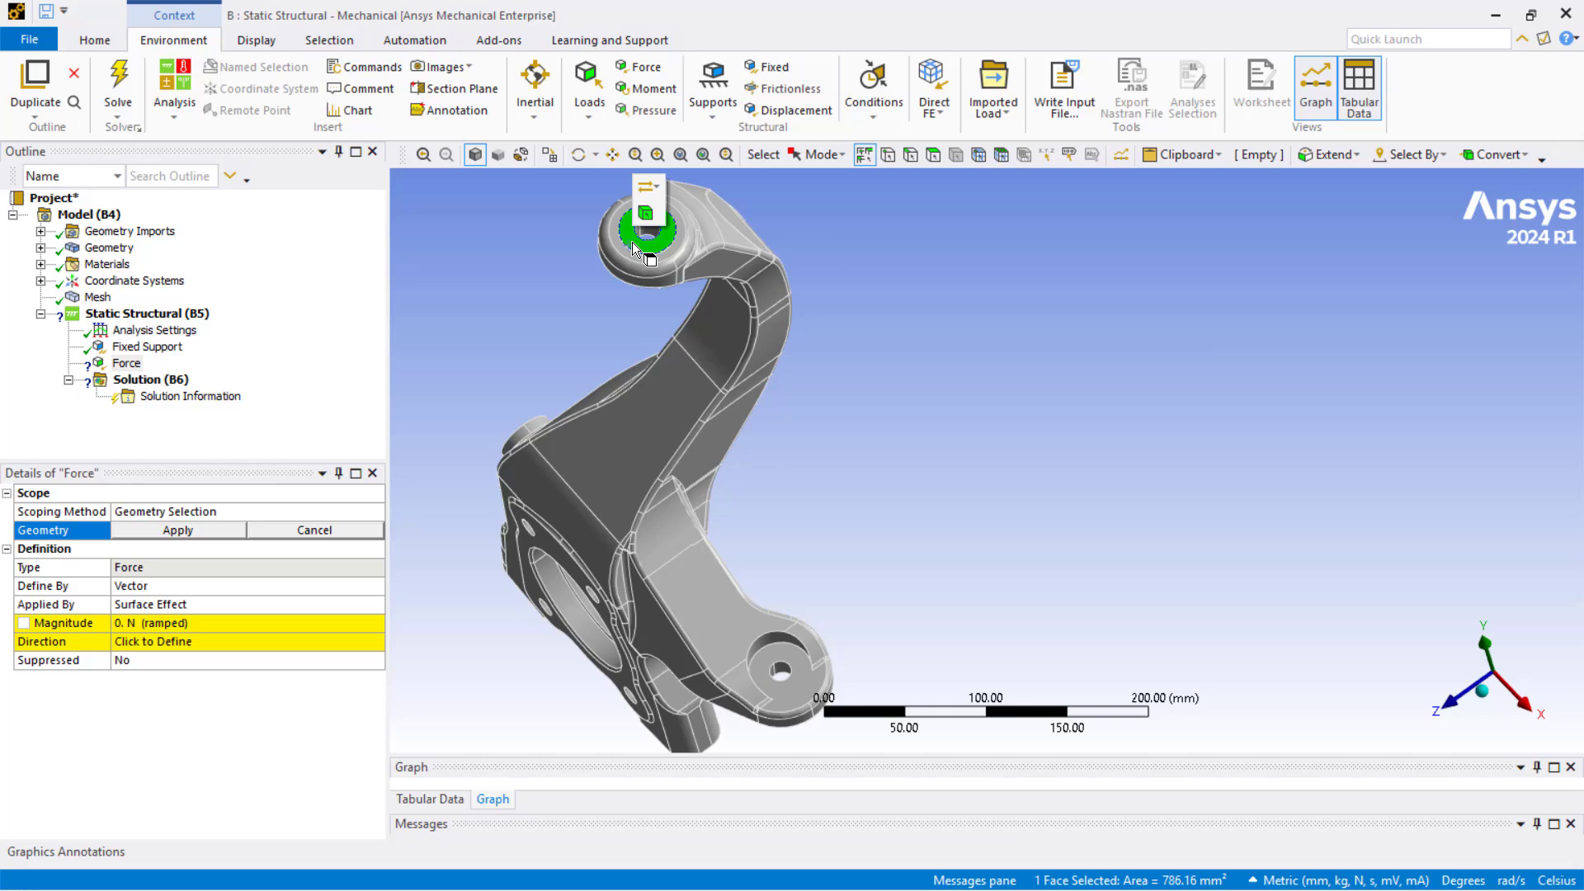
pyautogui.click(157, 624)
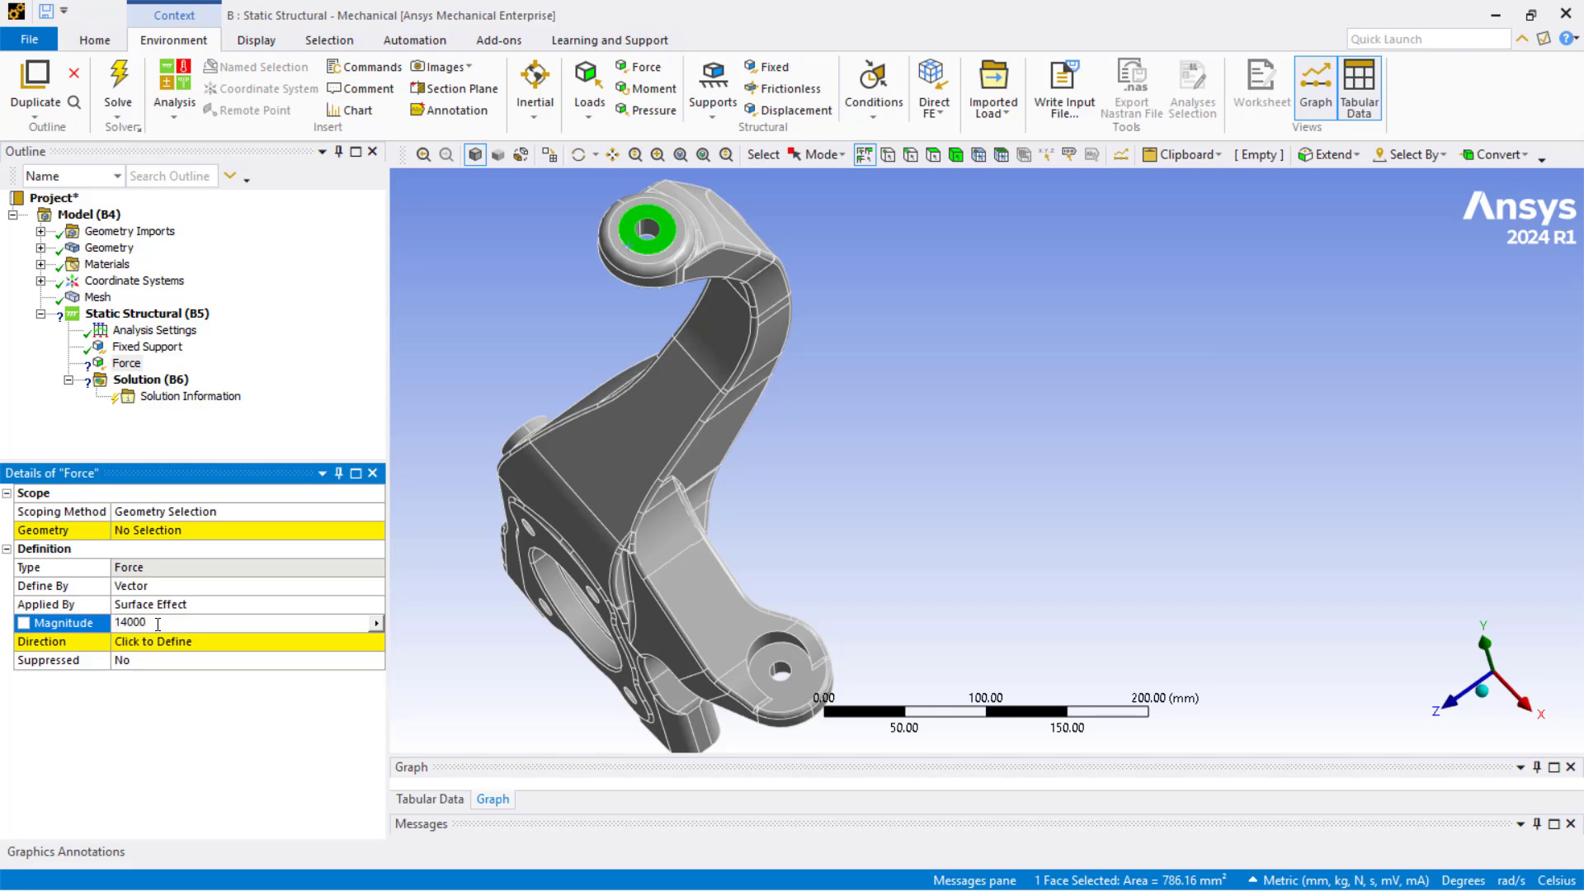
pyautogui.press('Return')
pyautogui.click(173, 536)
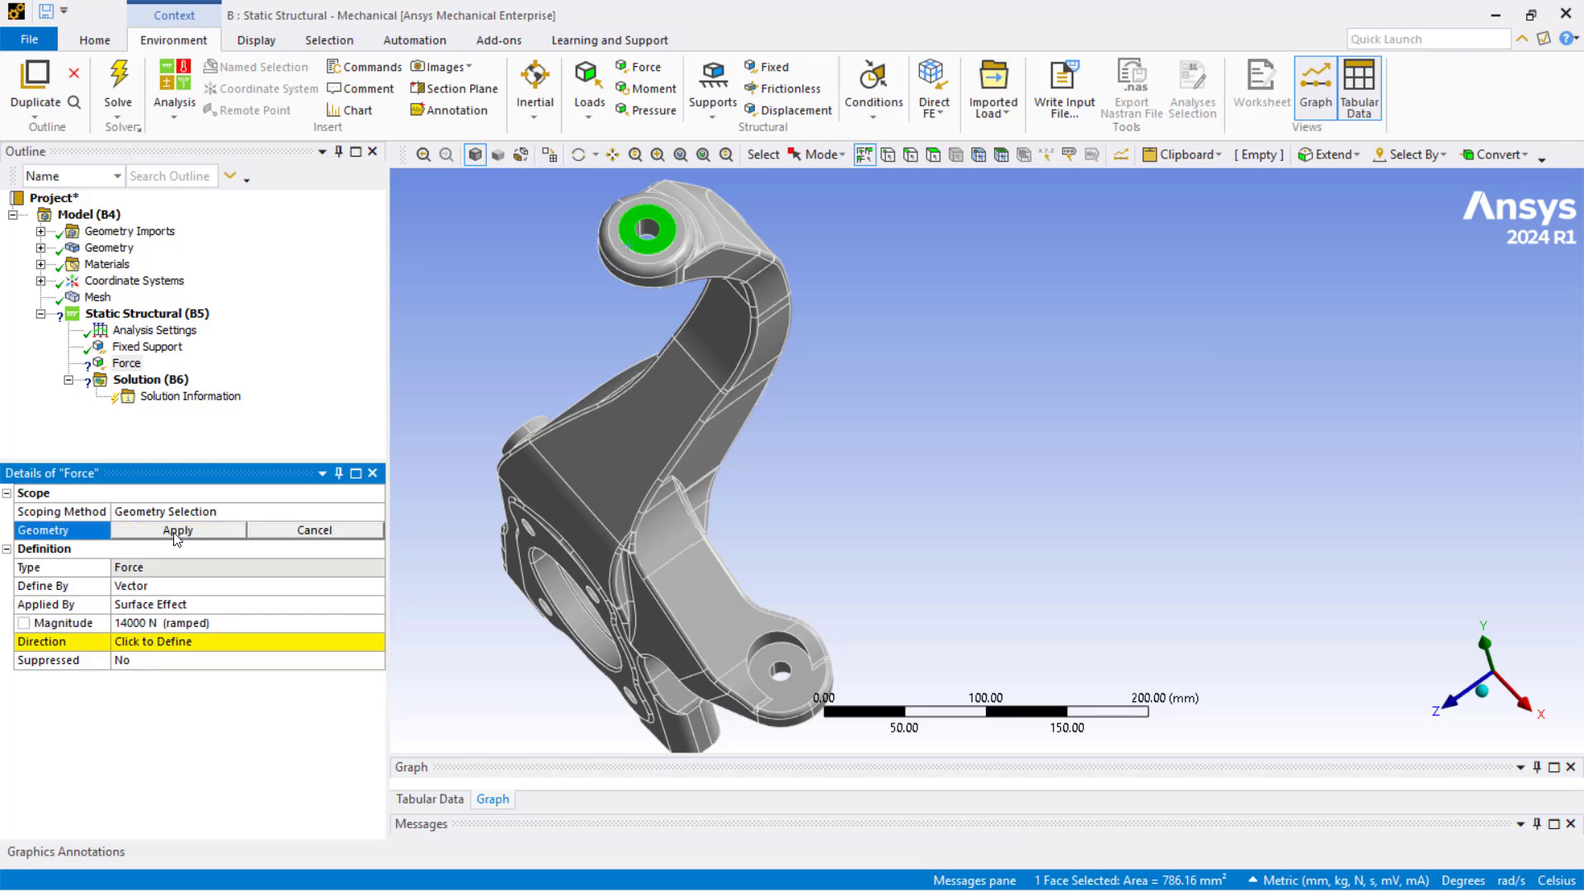
pyautogui.click(176, 535)
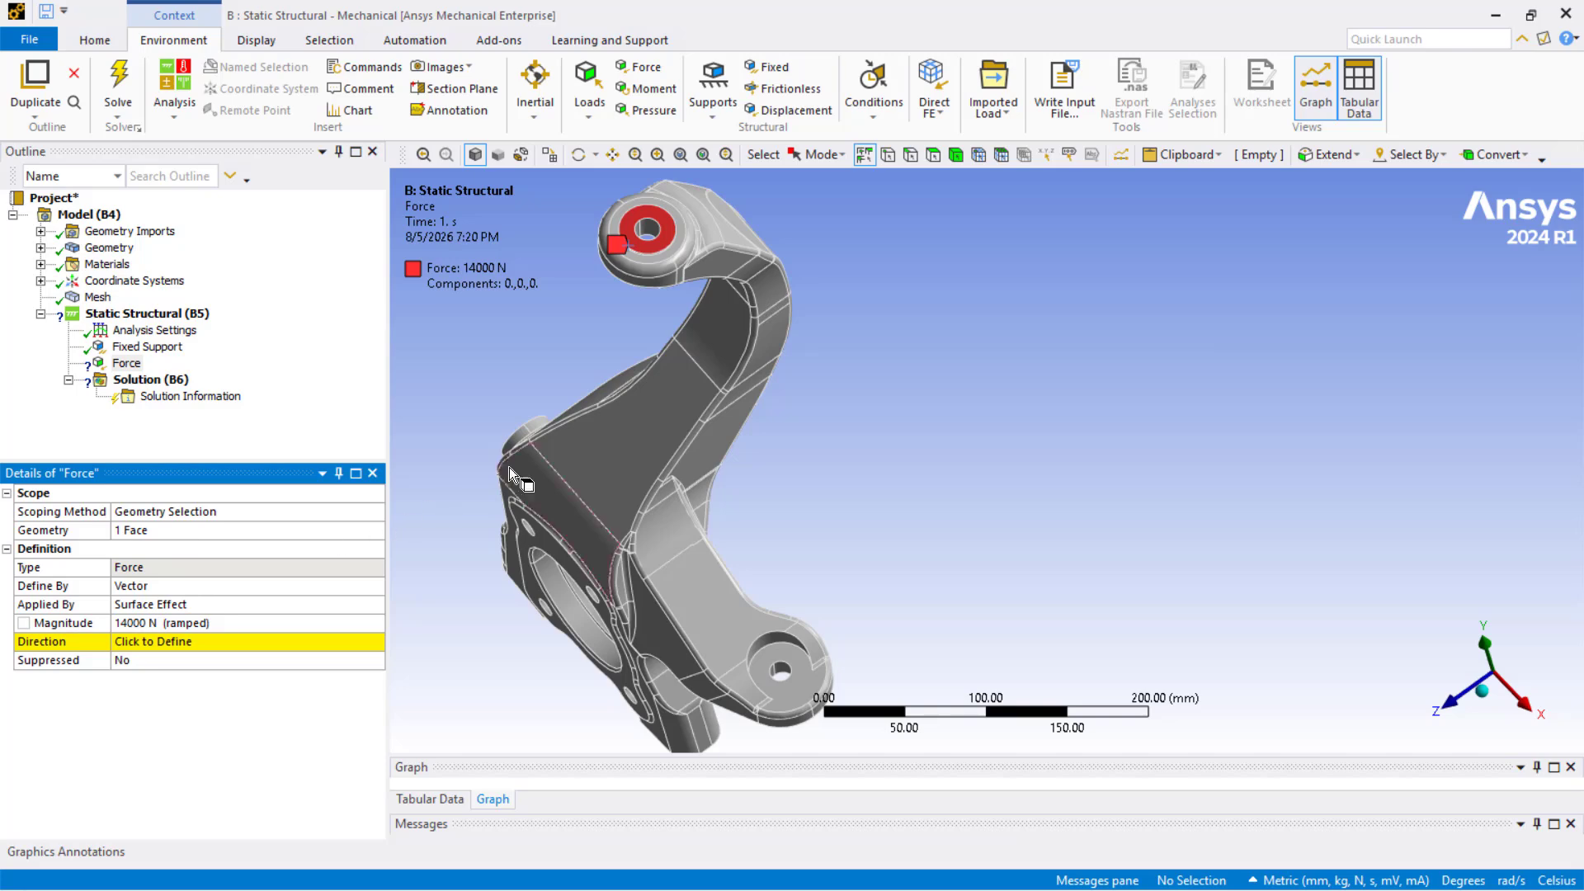
# Define the force direction from the ring-shaped face at the arm's end, reversed so that it points downward onto the face
pyautogui.moveTo(517, 479); pyautogui.dragTo(525, 415, button='middle')
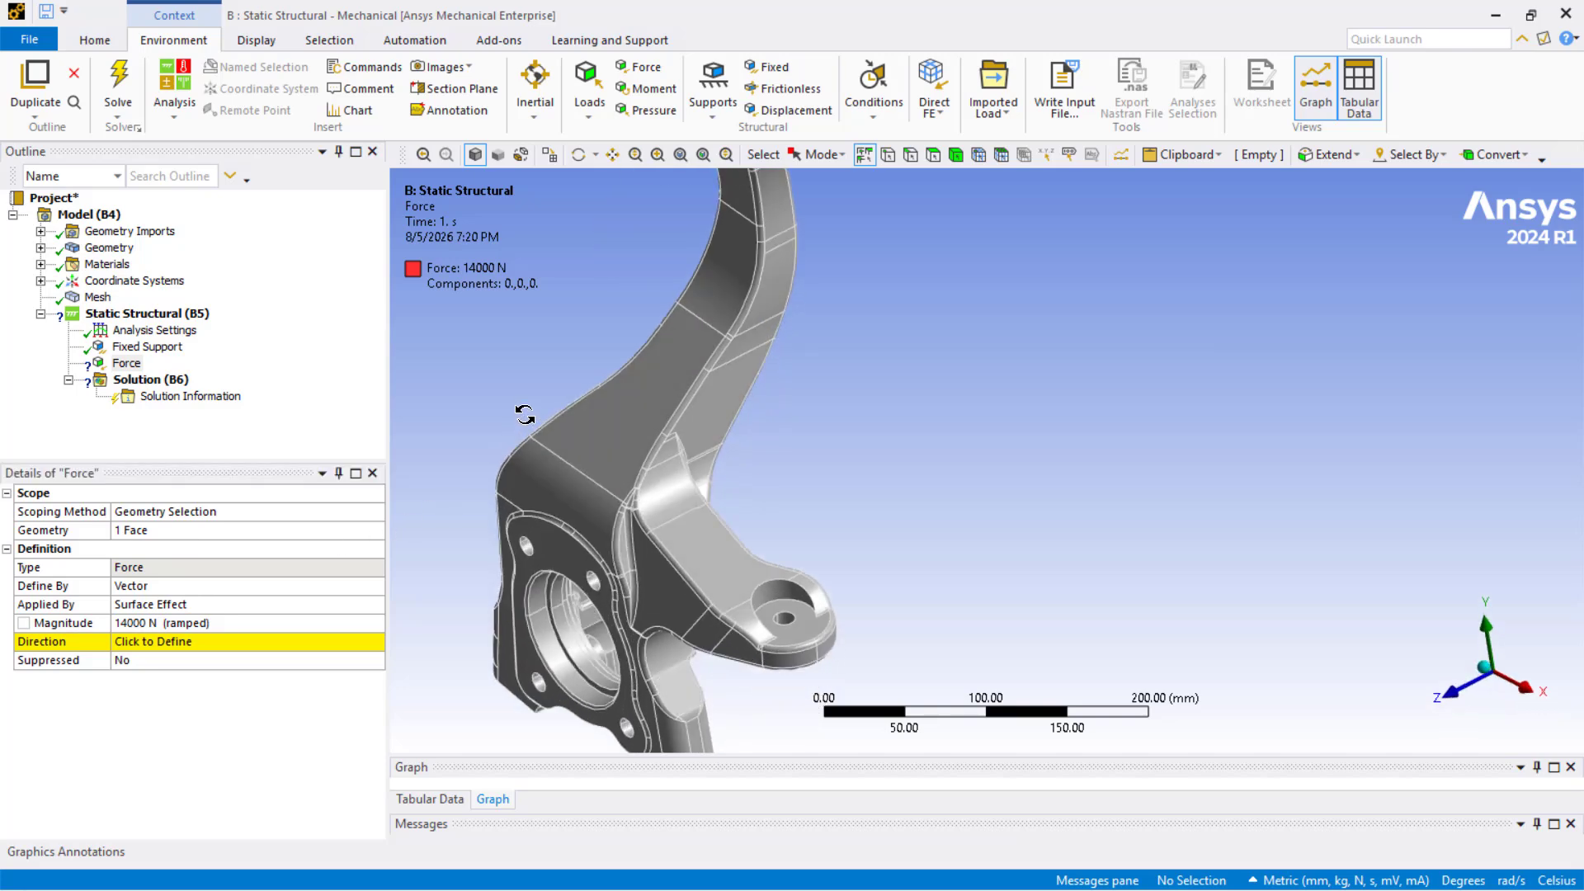
pyautogui.click(223, 642)
pyautogui.keyDown('ctrl'); pyautogui.moveTo(544, 475); pyautogui.dragTo(619, 713, button='middle'); pyautogui.keyUp('ctrl')
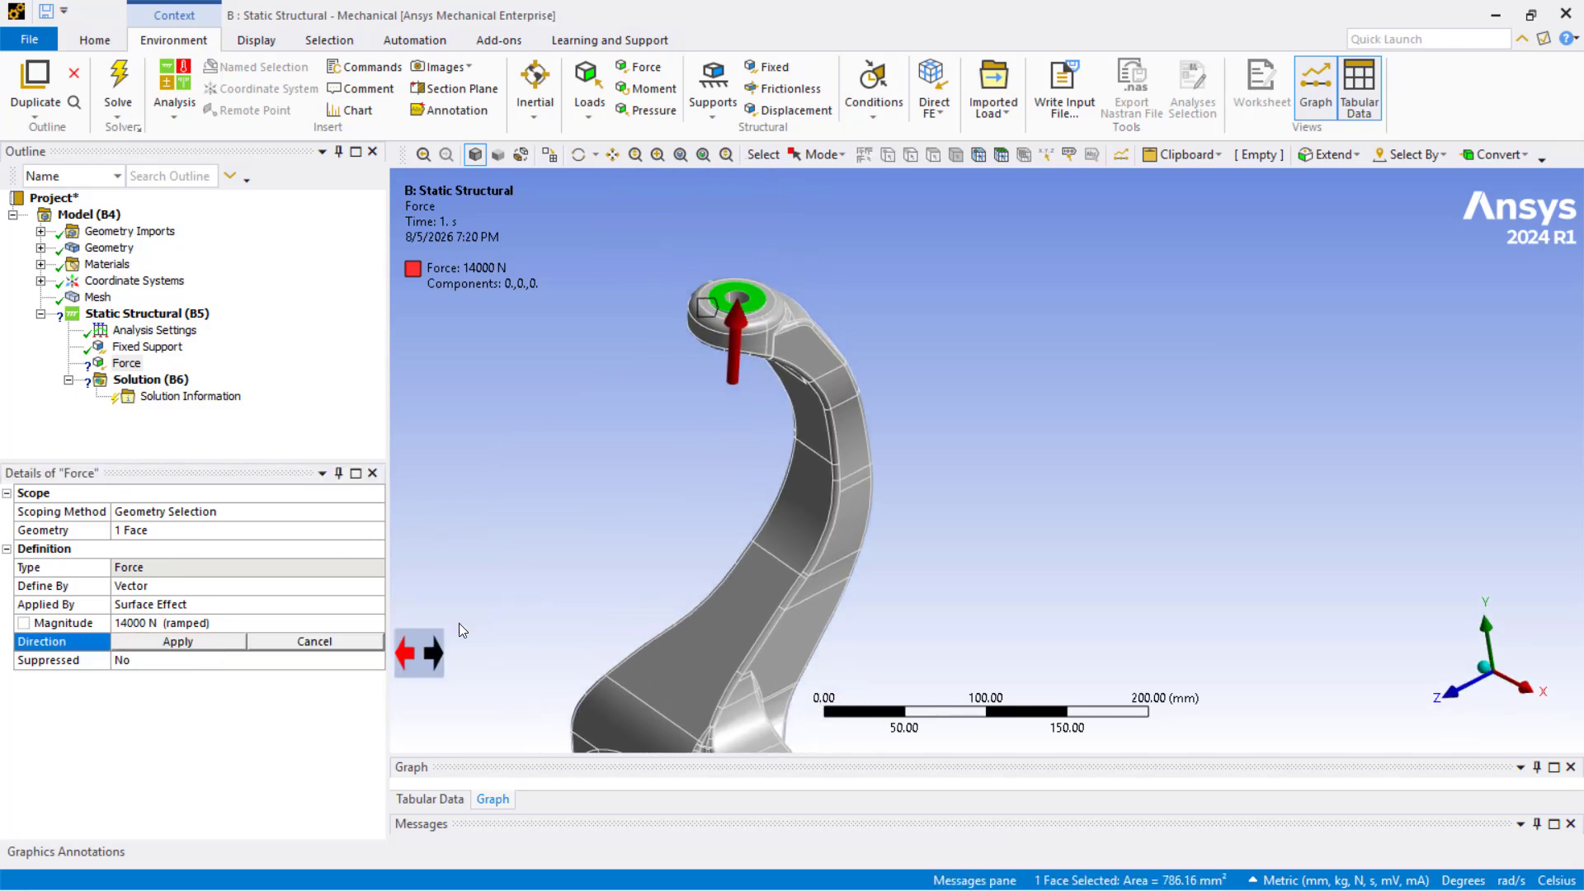
pyautogui.click(431, 656)
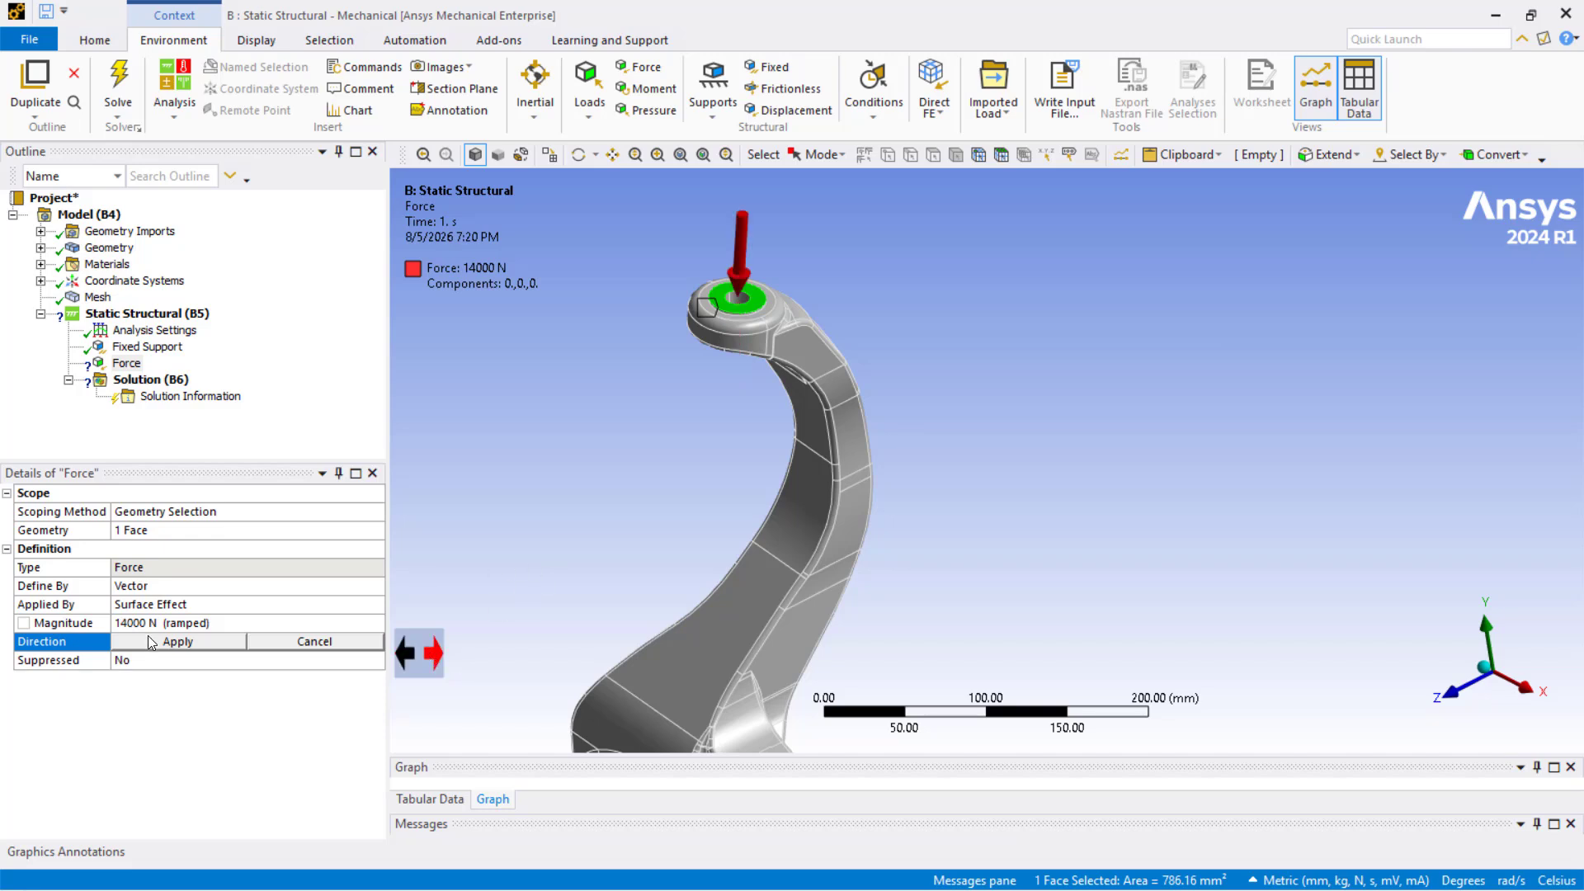
pyautogui.click(154, 642)
# Examine the force arrow and its loaded face at the upper arm's end from several angles and distances
pyautogui.moveTo(660, 495); pyautogui.dragTo(656, 528, button='middle')
pyautogui.scroll(2, 719, 340)
pyautogui.keyDown('ctrl'); pyautogui.moveTo(674, 353); pyautogui.dragTo(796, 450, button='middle'); pyautogui.keyUp('ctrl')
pyautogui.scroll(2, 741, 453)
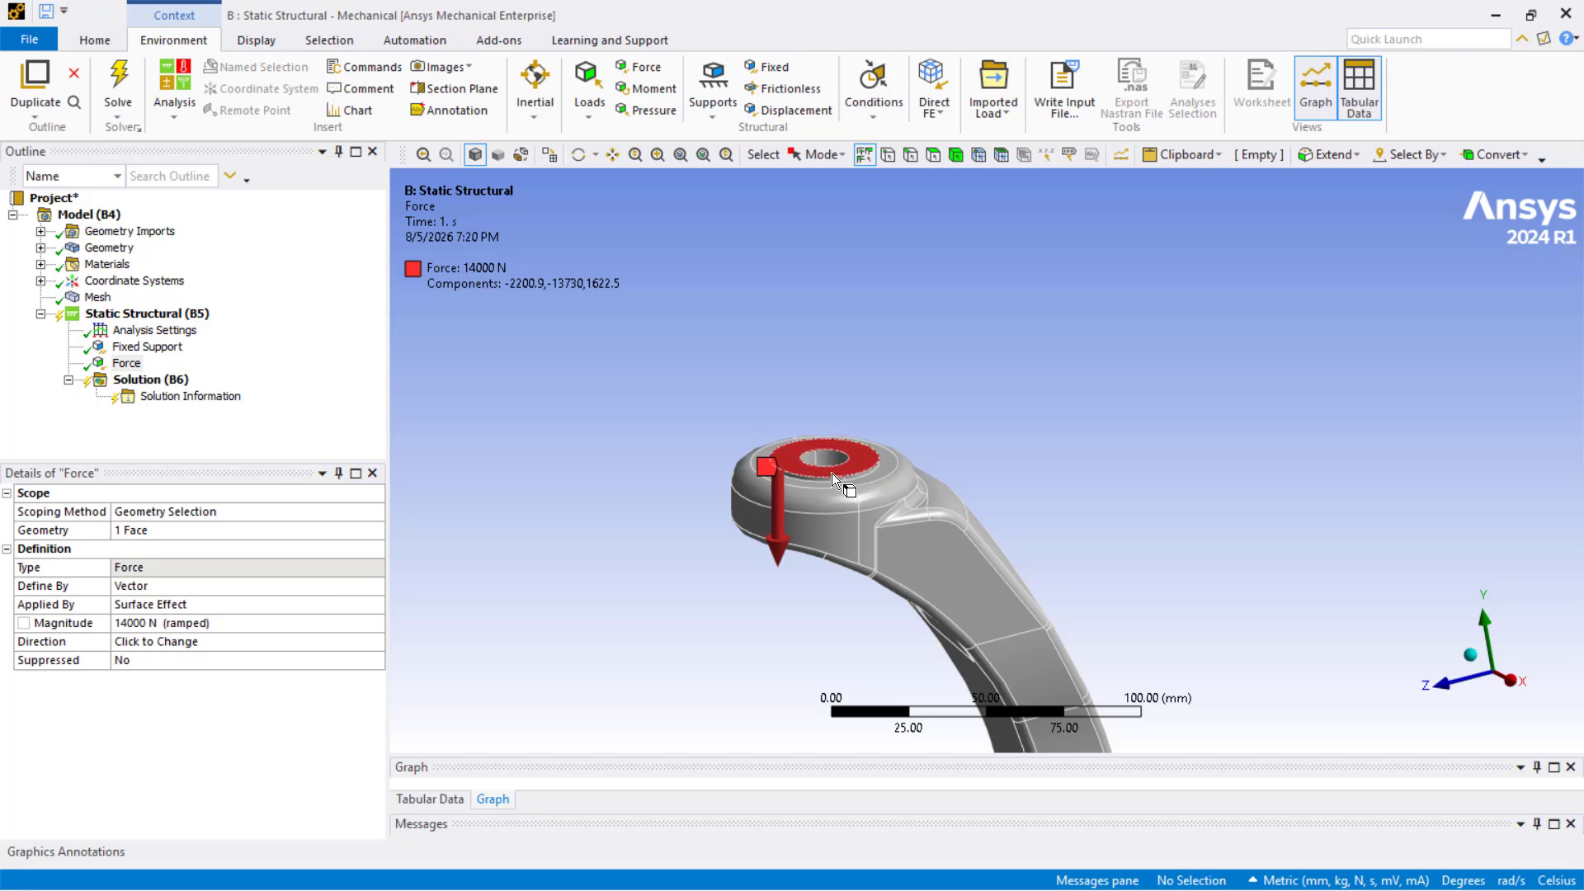
pyautogui.scroll(-1, 832, 473)
pyautogui.scroll(2, 850, 459)
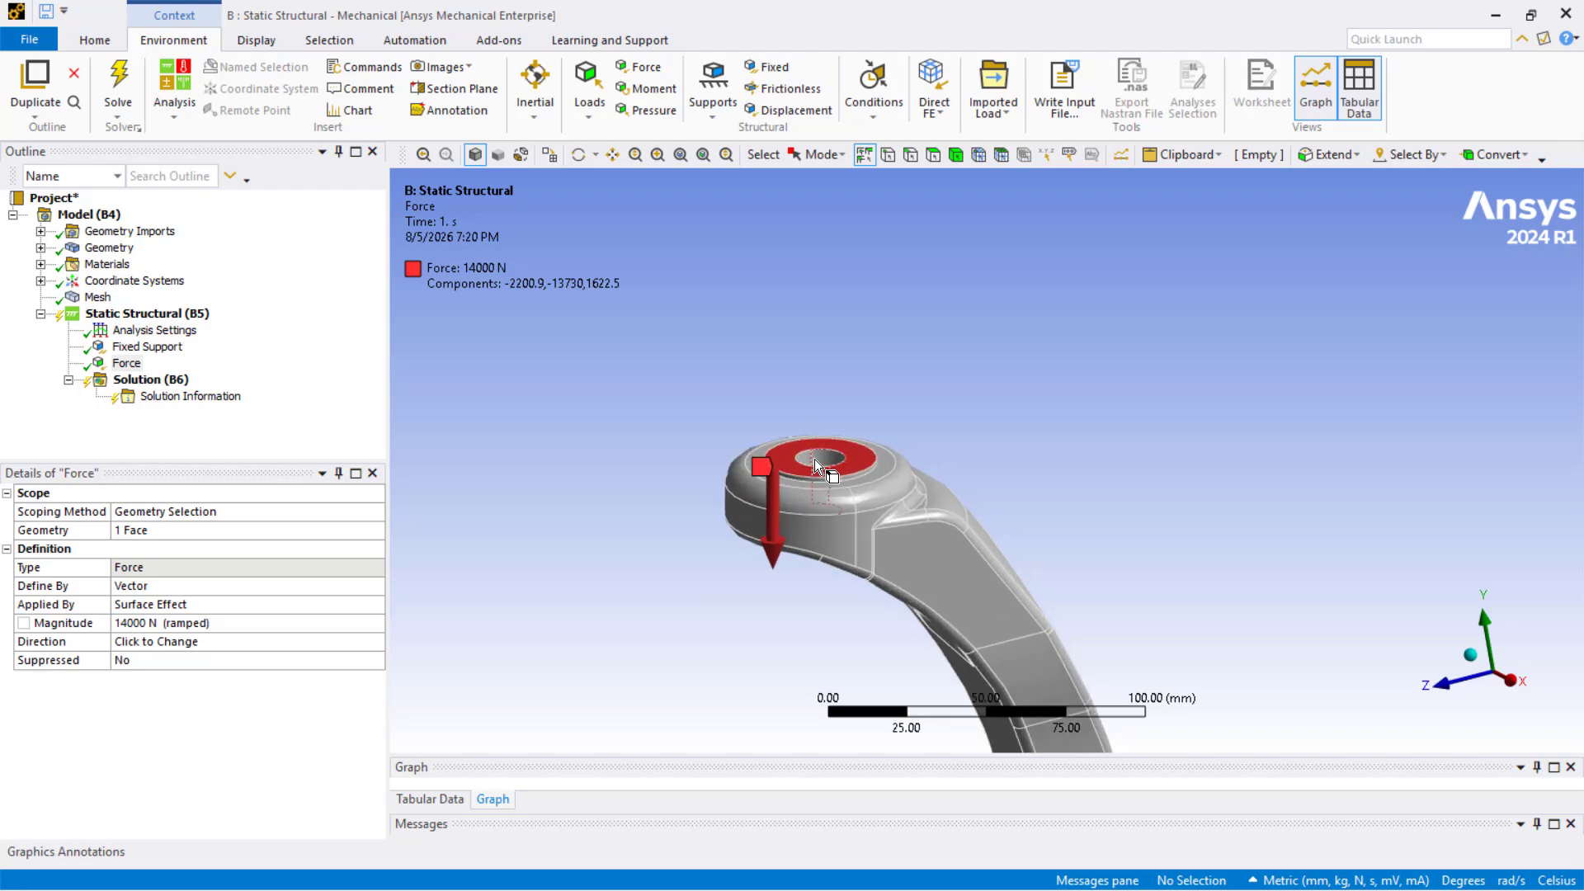
pyautogui.moveTo(814, 459); pyautogui.dragTo(768, 477, button='middle')
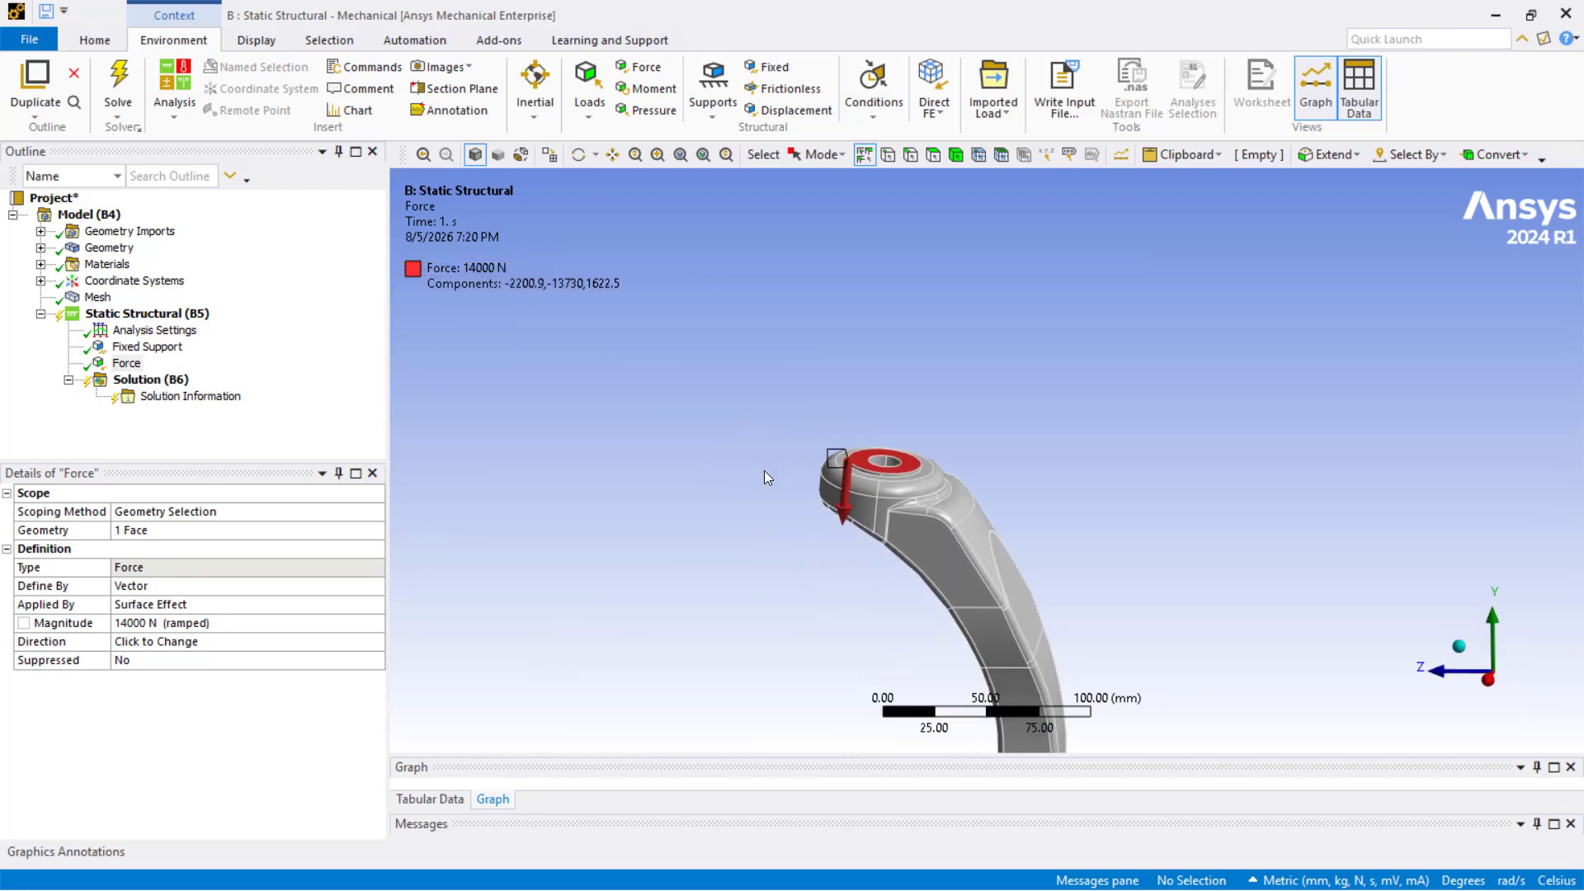
pyautogui.scroll(-2, 765, 471)
pyautogui.keyDown('ctrl'); pyautogui.moveTo(815, 382); pyautogui.dragTo(784, 243, button='middle'); pyautogui.keyUp('ctrl')
pyautogui.keyDown('ctrl'); pyautogui.moveTo(825, 427); pyautogui.dragTo(865, 342, button='middle'); pyautogui.keyUp('ctrl')
pyautogui.scroll(-2, 821, 429)
pyautogui.keyDown('ctrl'); pyautogui.moveTo(779, 445); pyautogui.dragTo(659, 440, button='middle'); pyautogui.keyUp('ctrl')
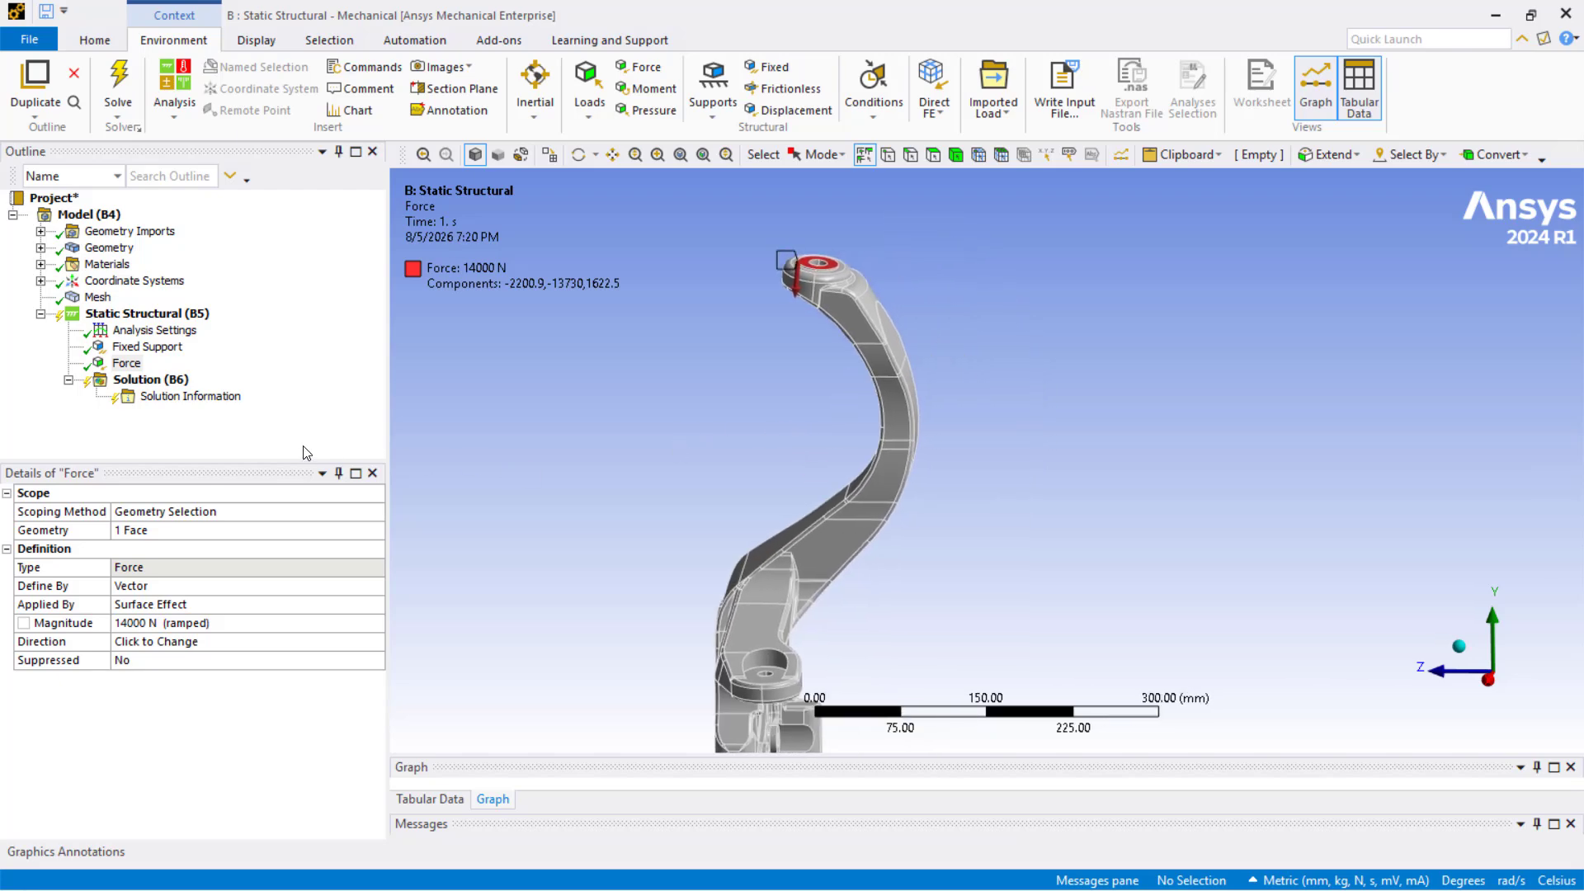
# Add Total Deformation and Equivalent (von-Mises) Stress results to the Solution
pyautogui.rightClick(145, 380)
pyautogui.moveTo(247, 388)
pyautogui.moveTo(410, 399)
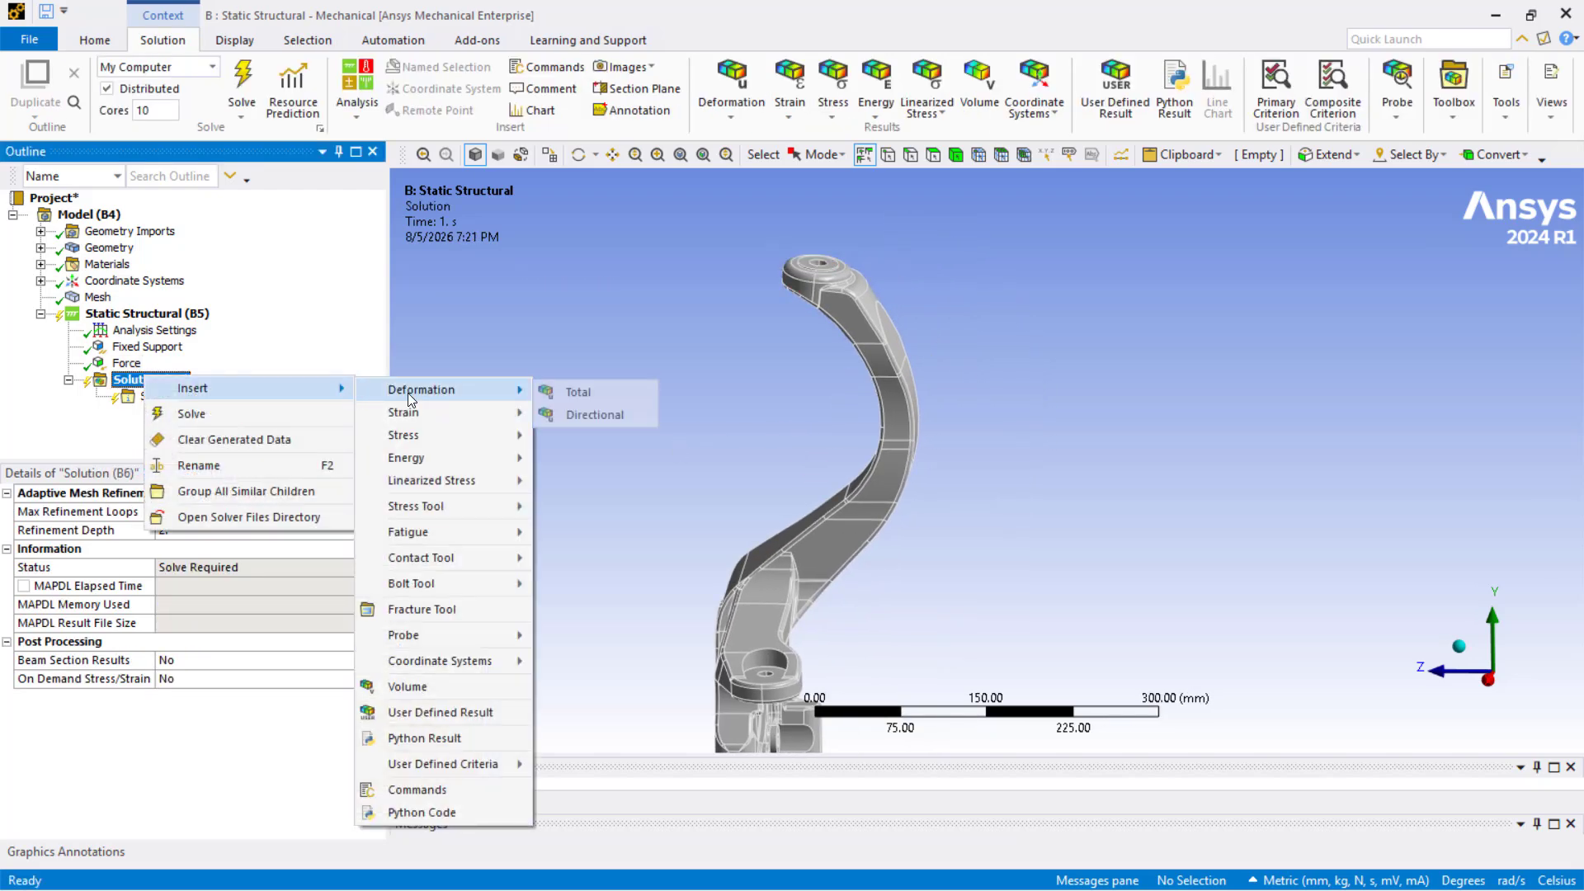
pyautogui.click(578, 392)
pyautogui.rightClick(158, 379)
pyautogui.moveTo(331, 388)
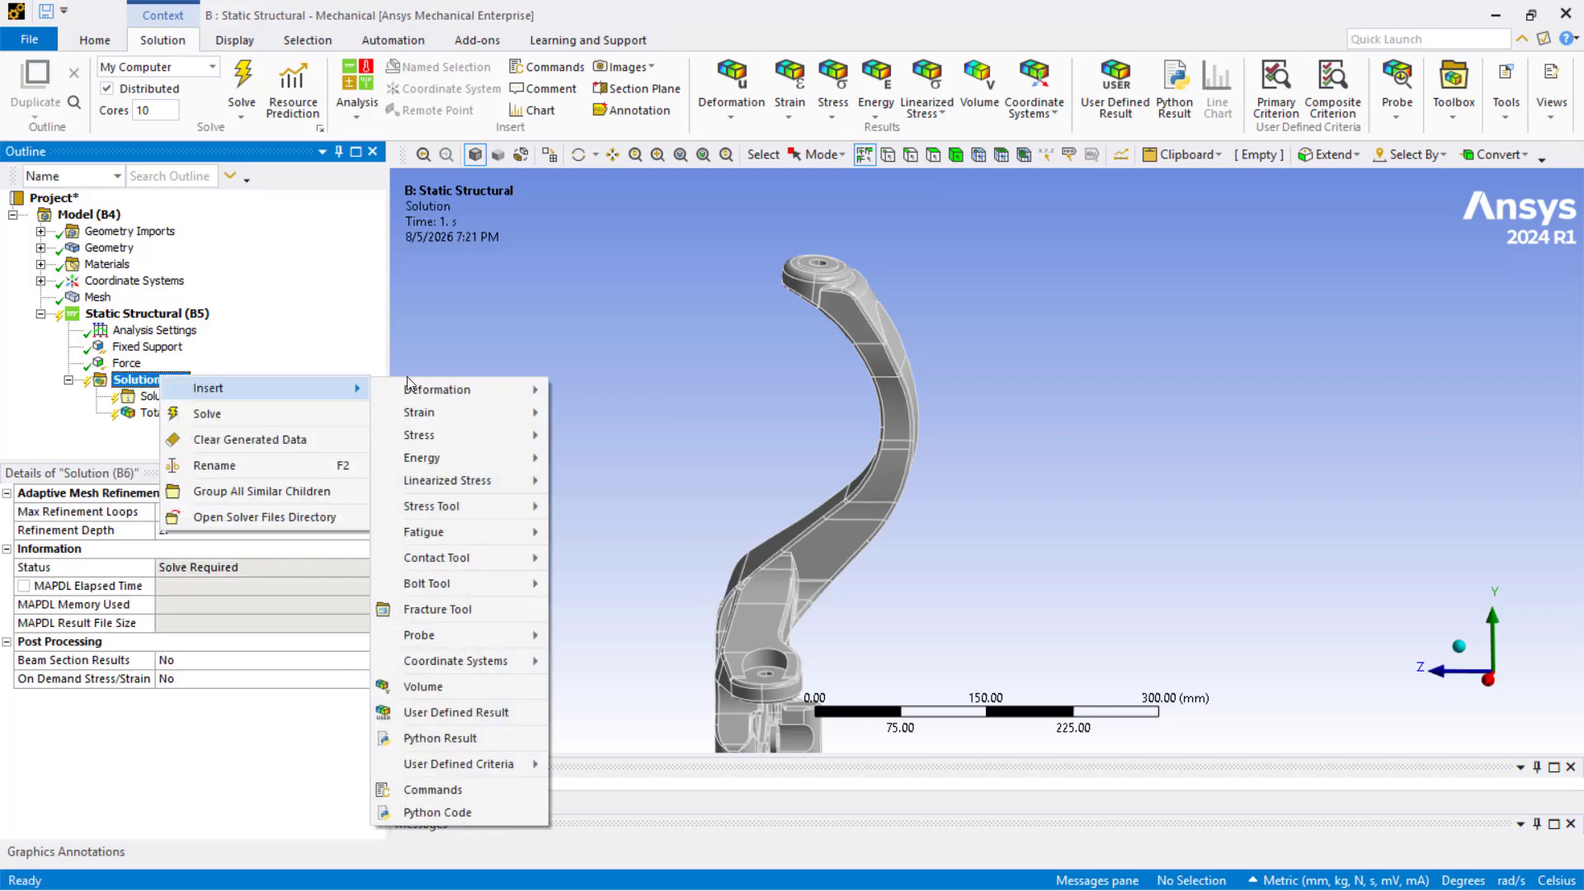
pyautogui.moveTo(462, 435)
pyautogui.click(602, 436)
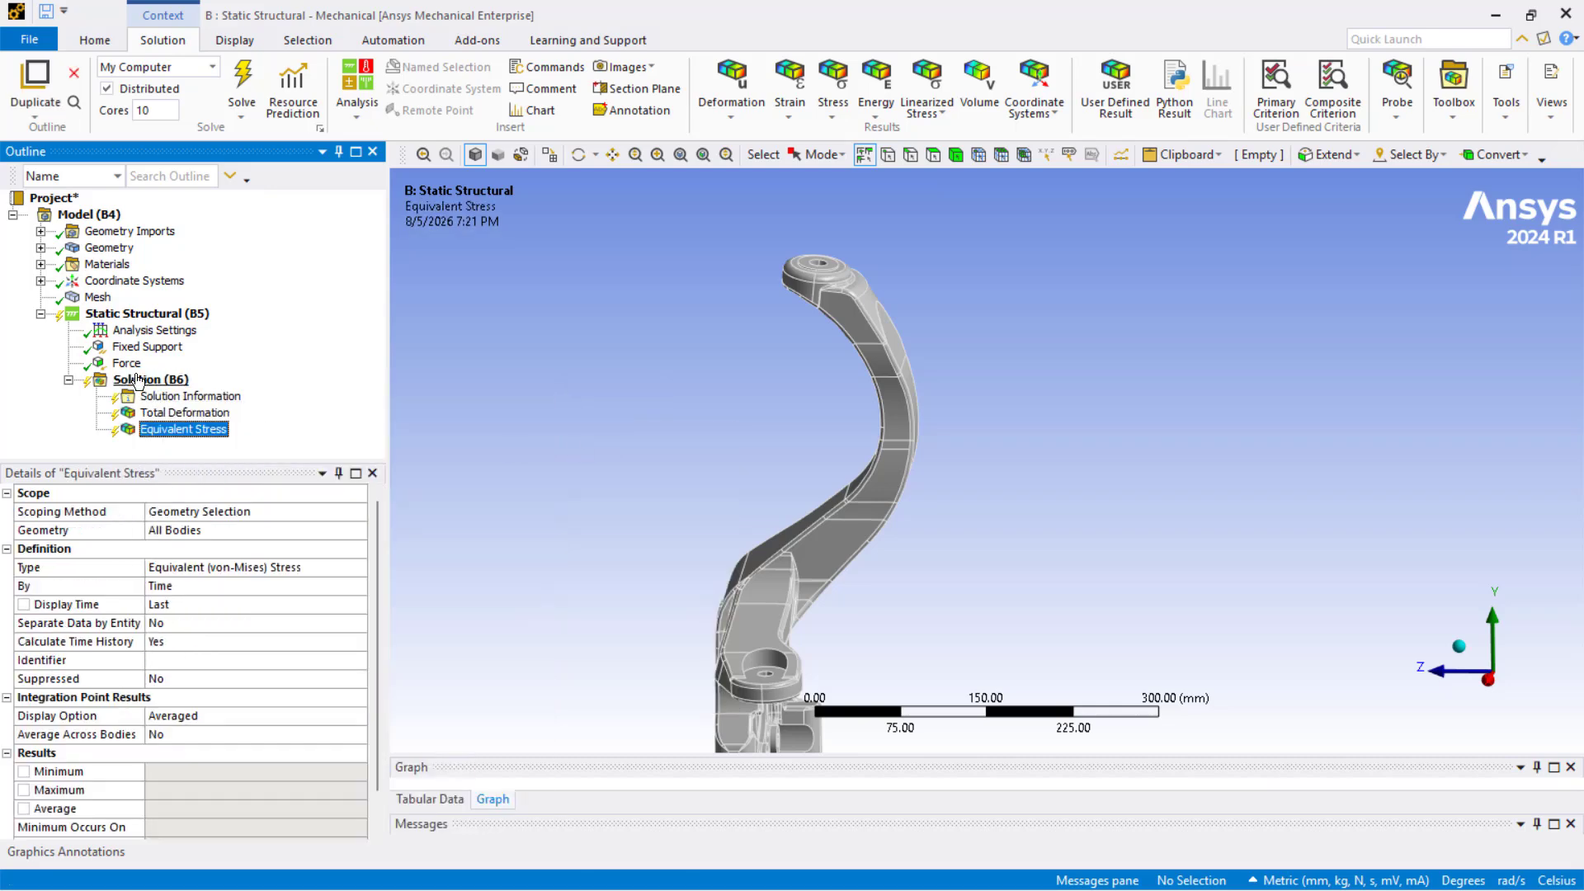
# Add a Max Equivalent Stress tool to the Solution and solve the analysis
pyautogui.rightClick(139, 380)
pyautogui.moveTo(313, 385)
pyautogui.moveTo(443, 532)
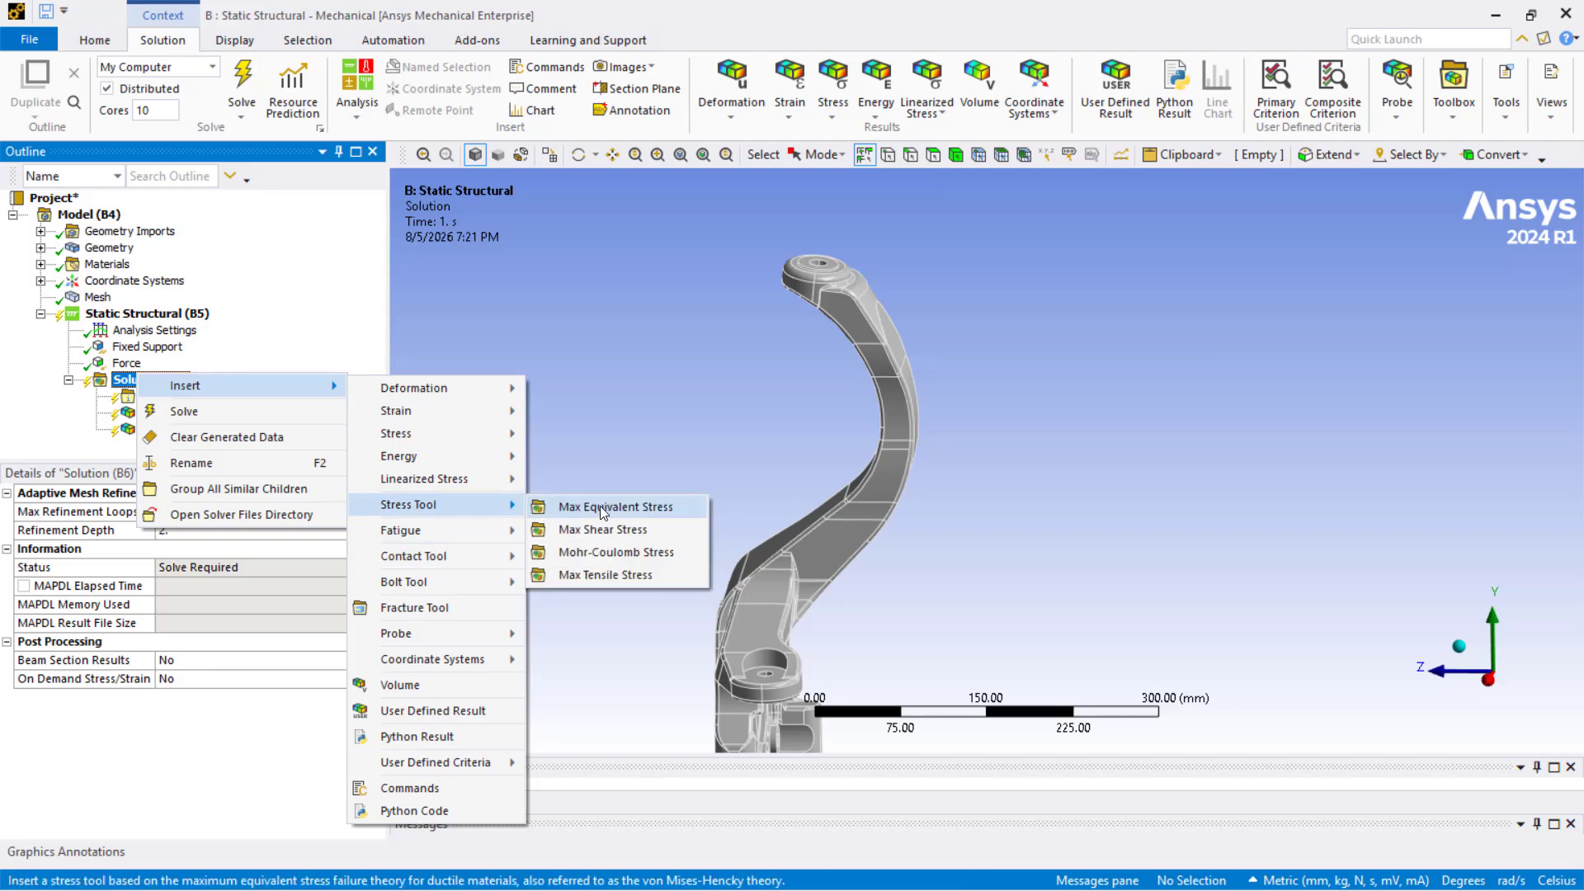
pyautogui.click(616, 506)
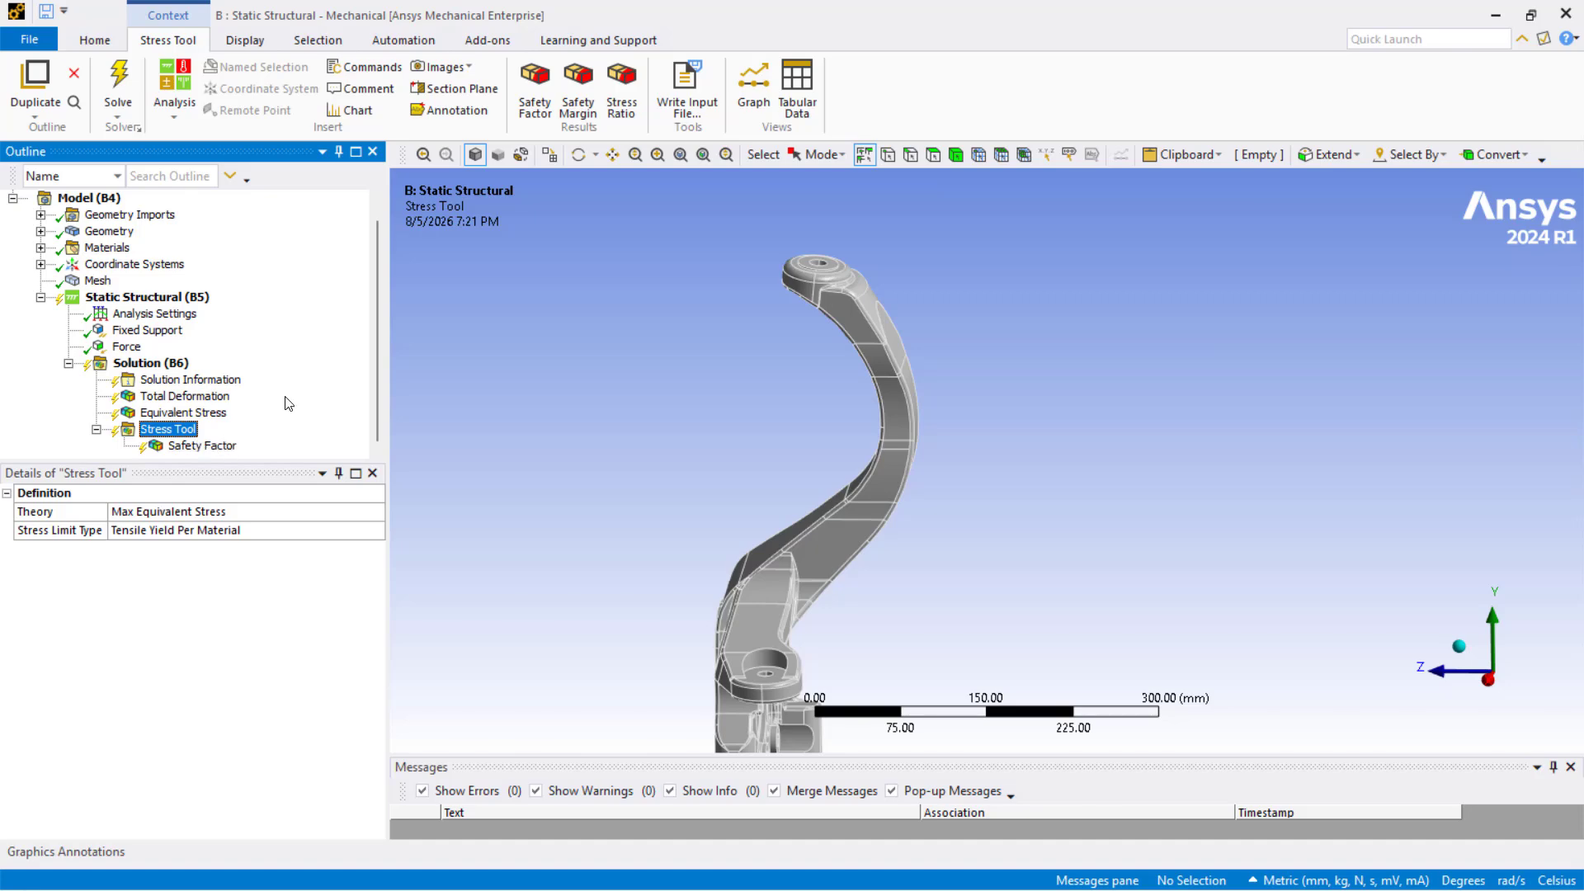
pyautogui.rightClick(144, 366)
pyautogui.click(371, 425)
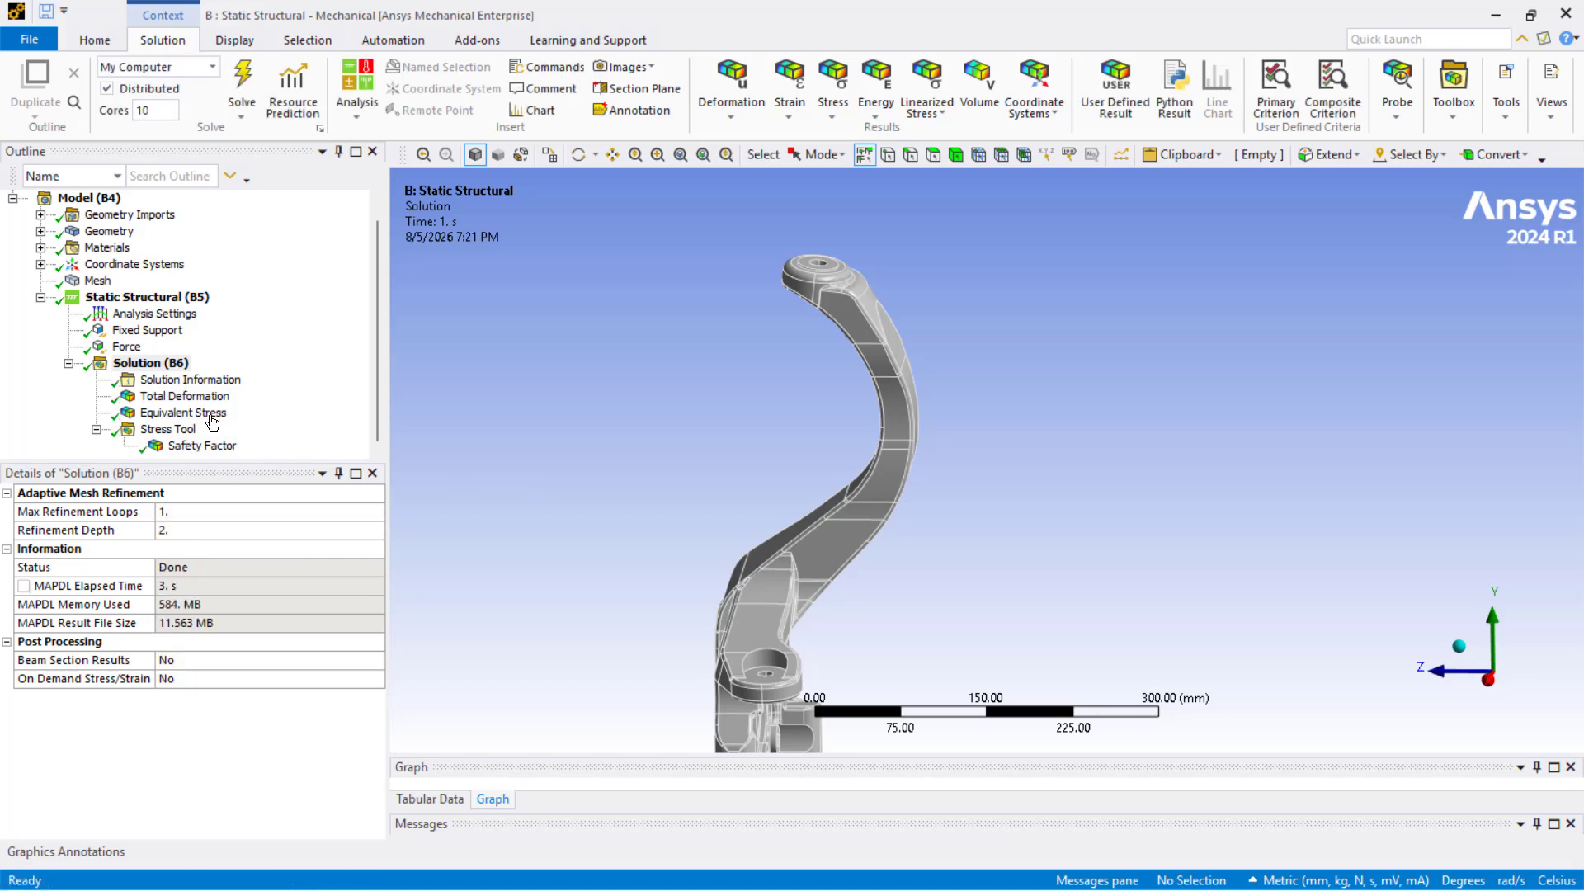
# Display the Total Deformation result and play its animation while viewing the knuckle from different angles
pyautogui.click(185, 396)
pyautogui.moveTo(654, 584); pyautogui.dragTo(770, 399, button='middle')
pyautogui.scroll(-3, 763, 398)
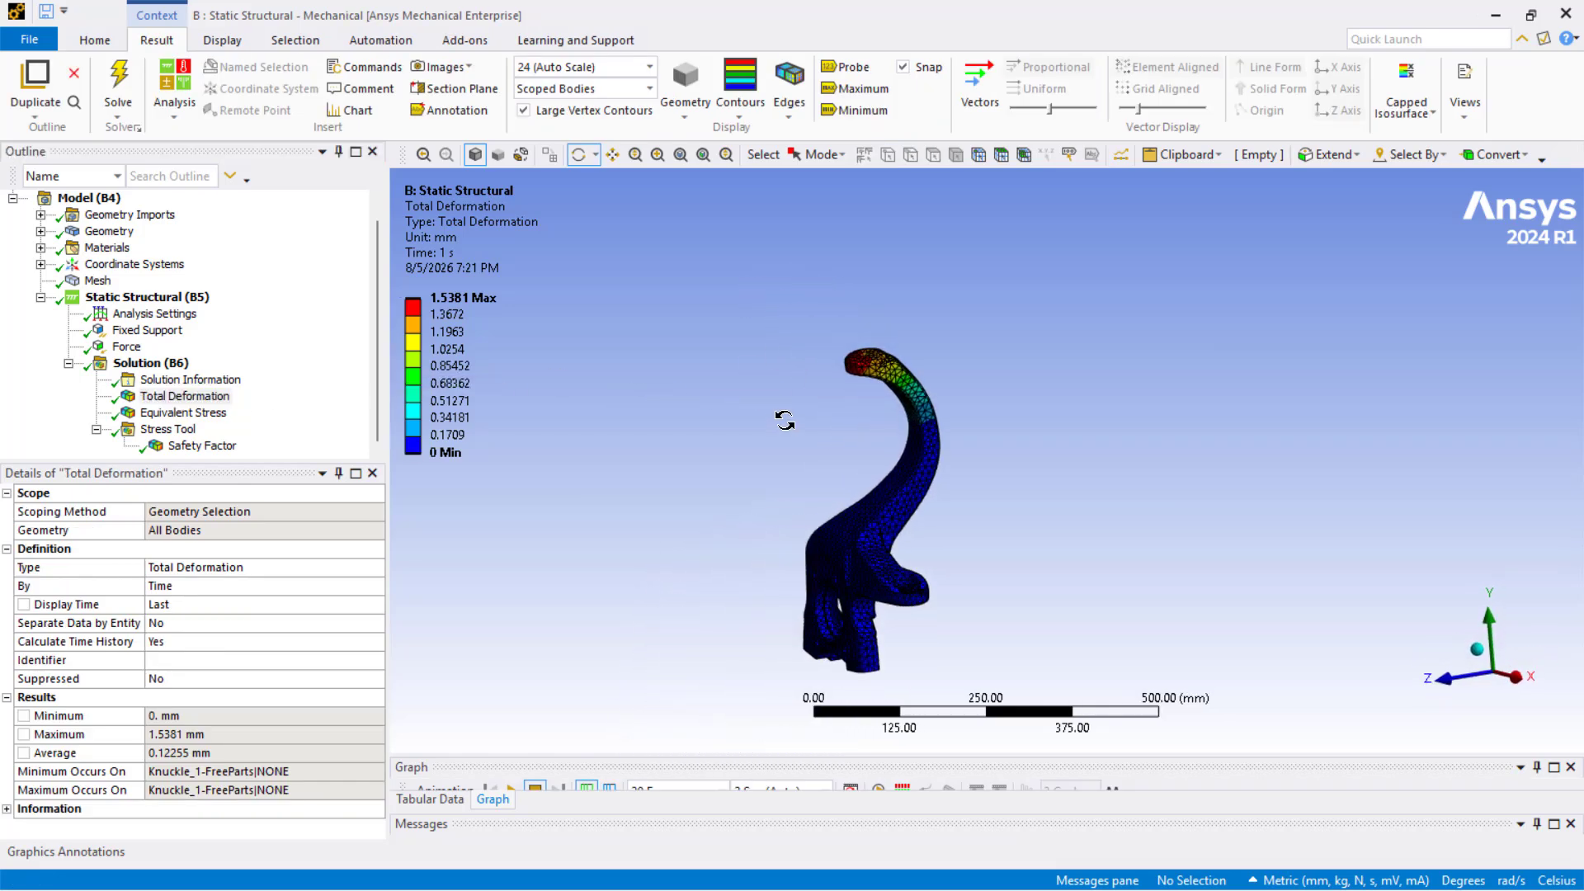
pyautogui.scroll(2, 785, 421)
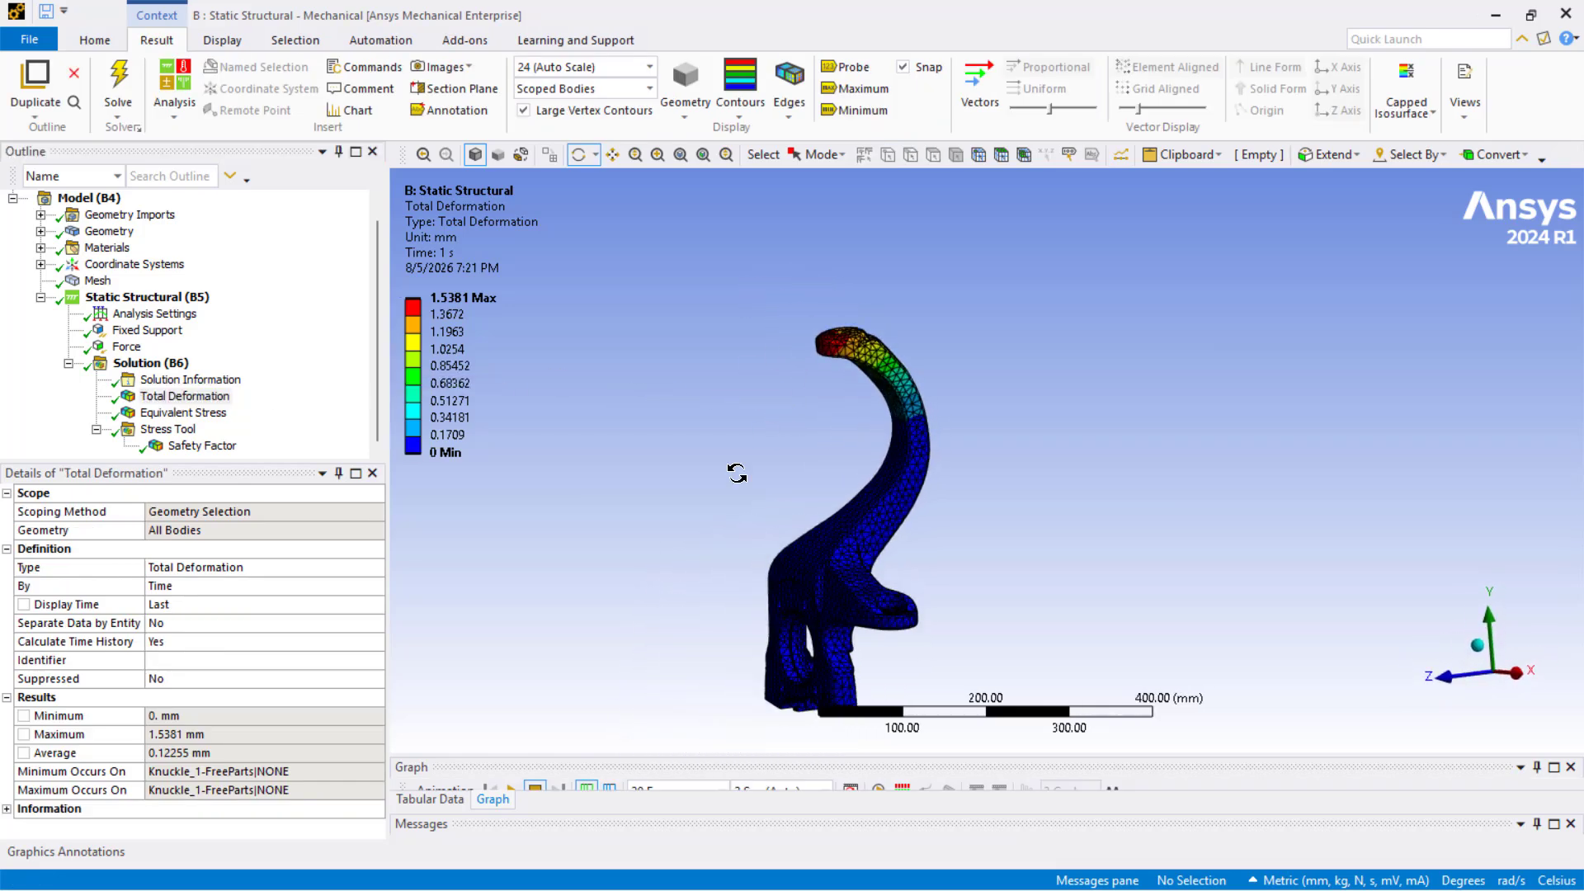
pyautogui.click(552, 750)
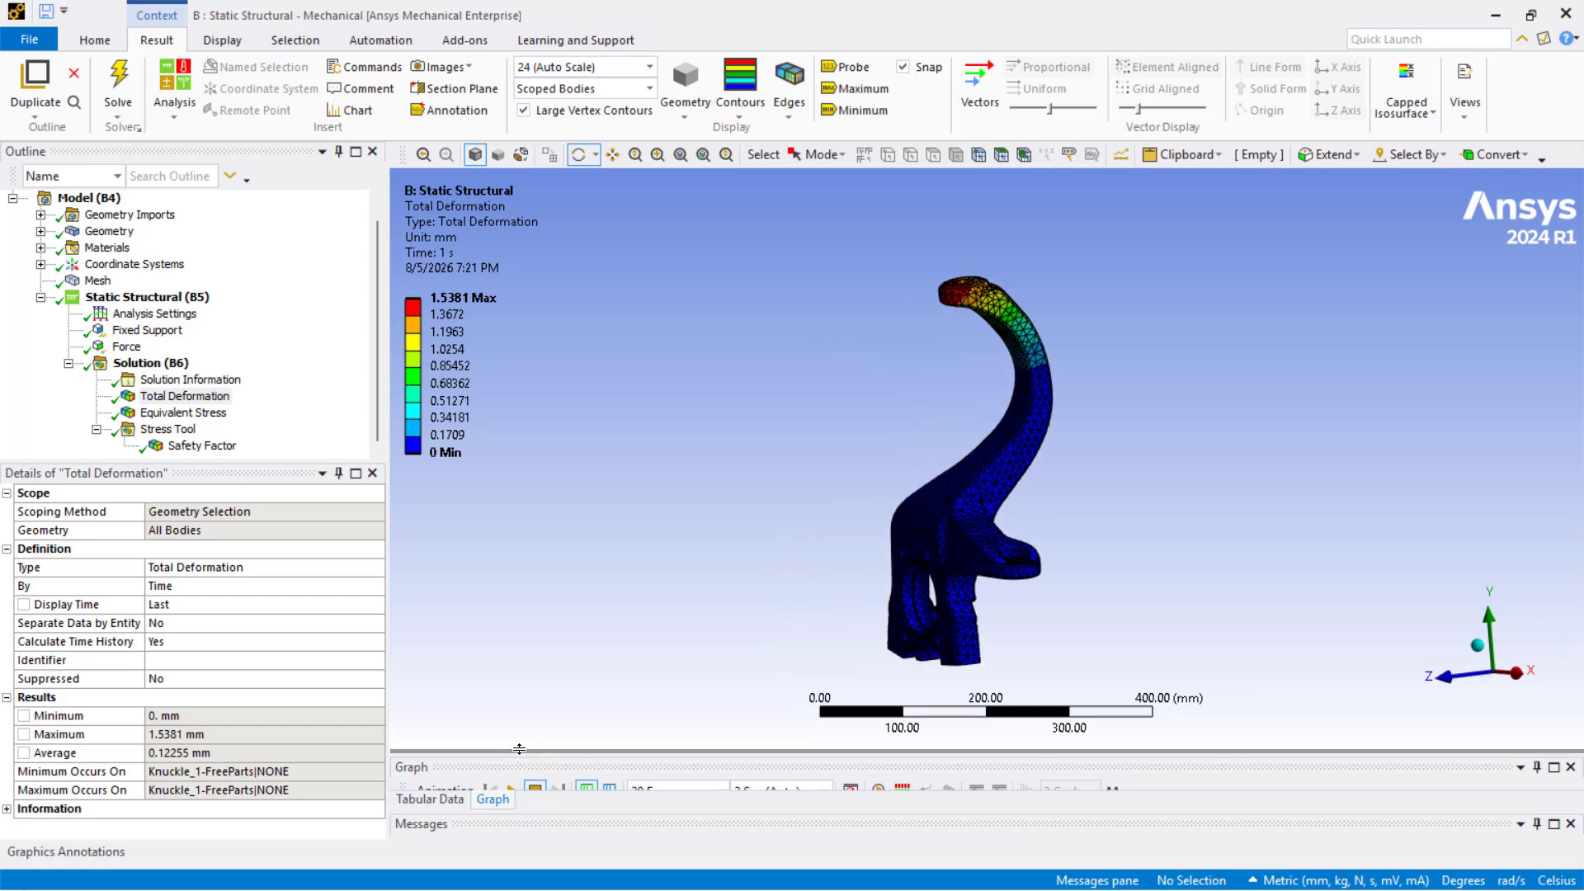
pyautogui.moveTo(518, 753); pyautogui.dragTo(519, 721)
pyautogui.click(513, 759)
pyautogui.moveTo(701, 556); pyautogui.dragTo(419, 530)
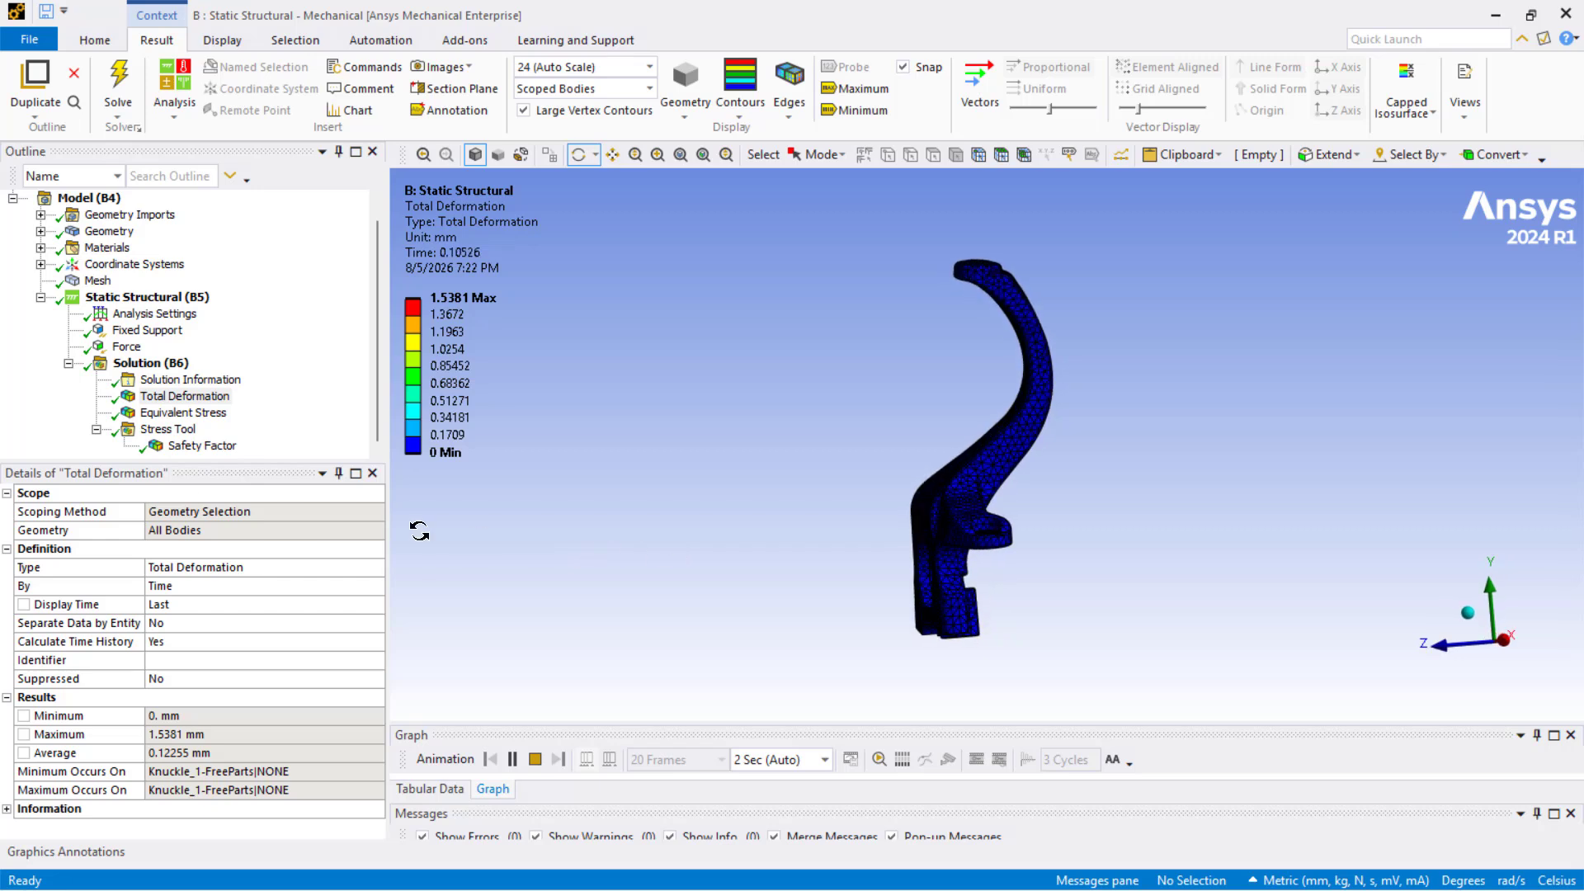
# Review the Equivalent Stress result and check Structural Steel's compressive and tensile yield strengths in the material data
pyautogui.click(183, 413)
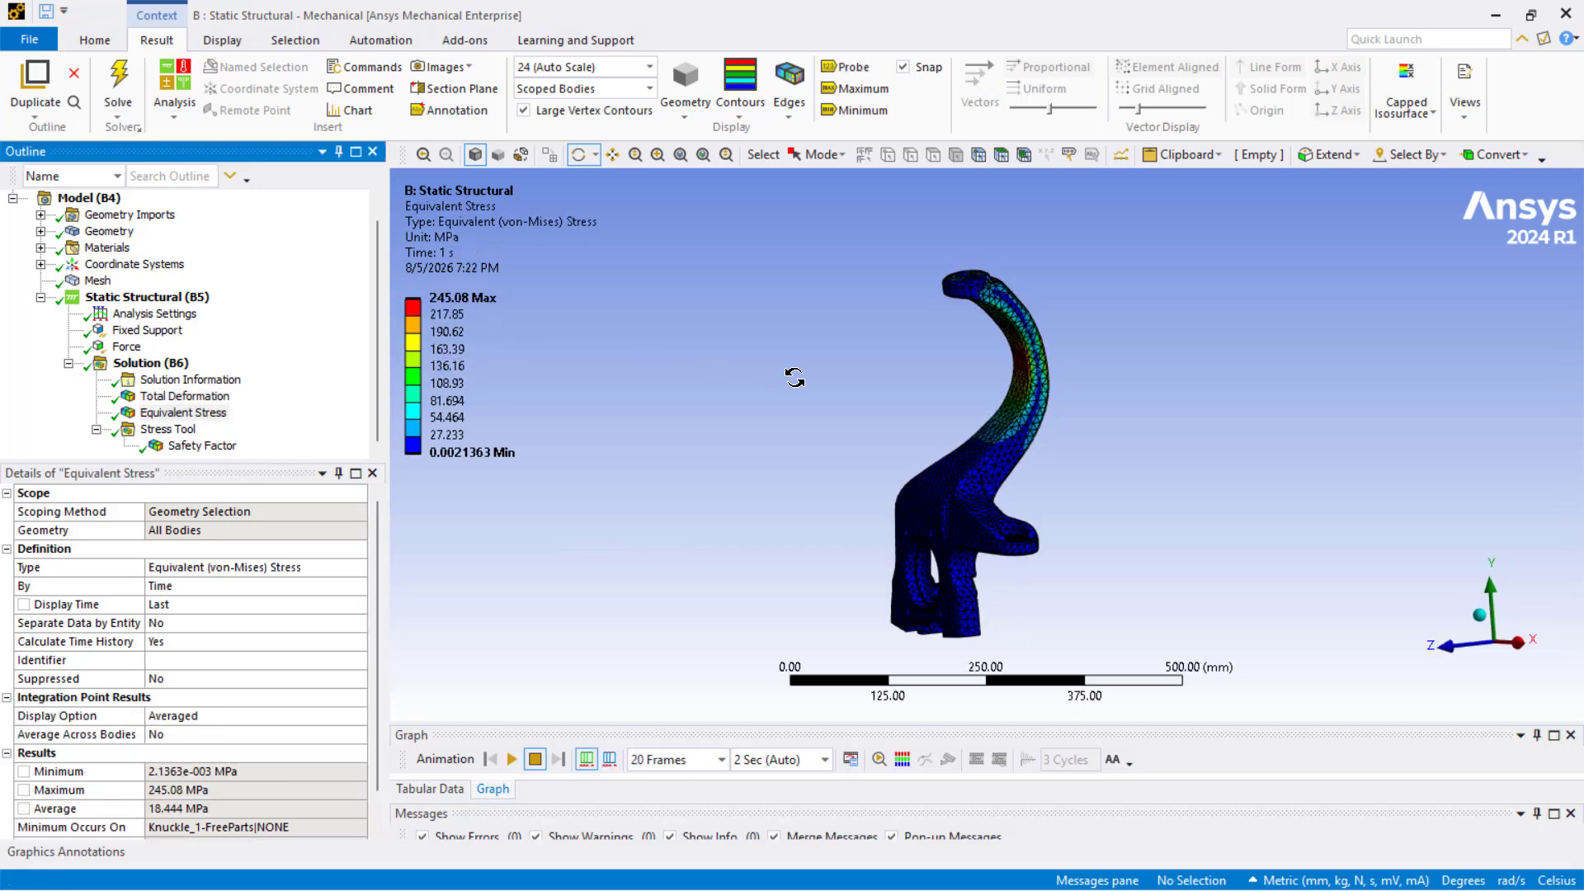
pyautogui.click(39, 247)
pyautogui.click(116, 263)
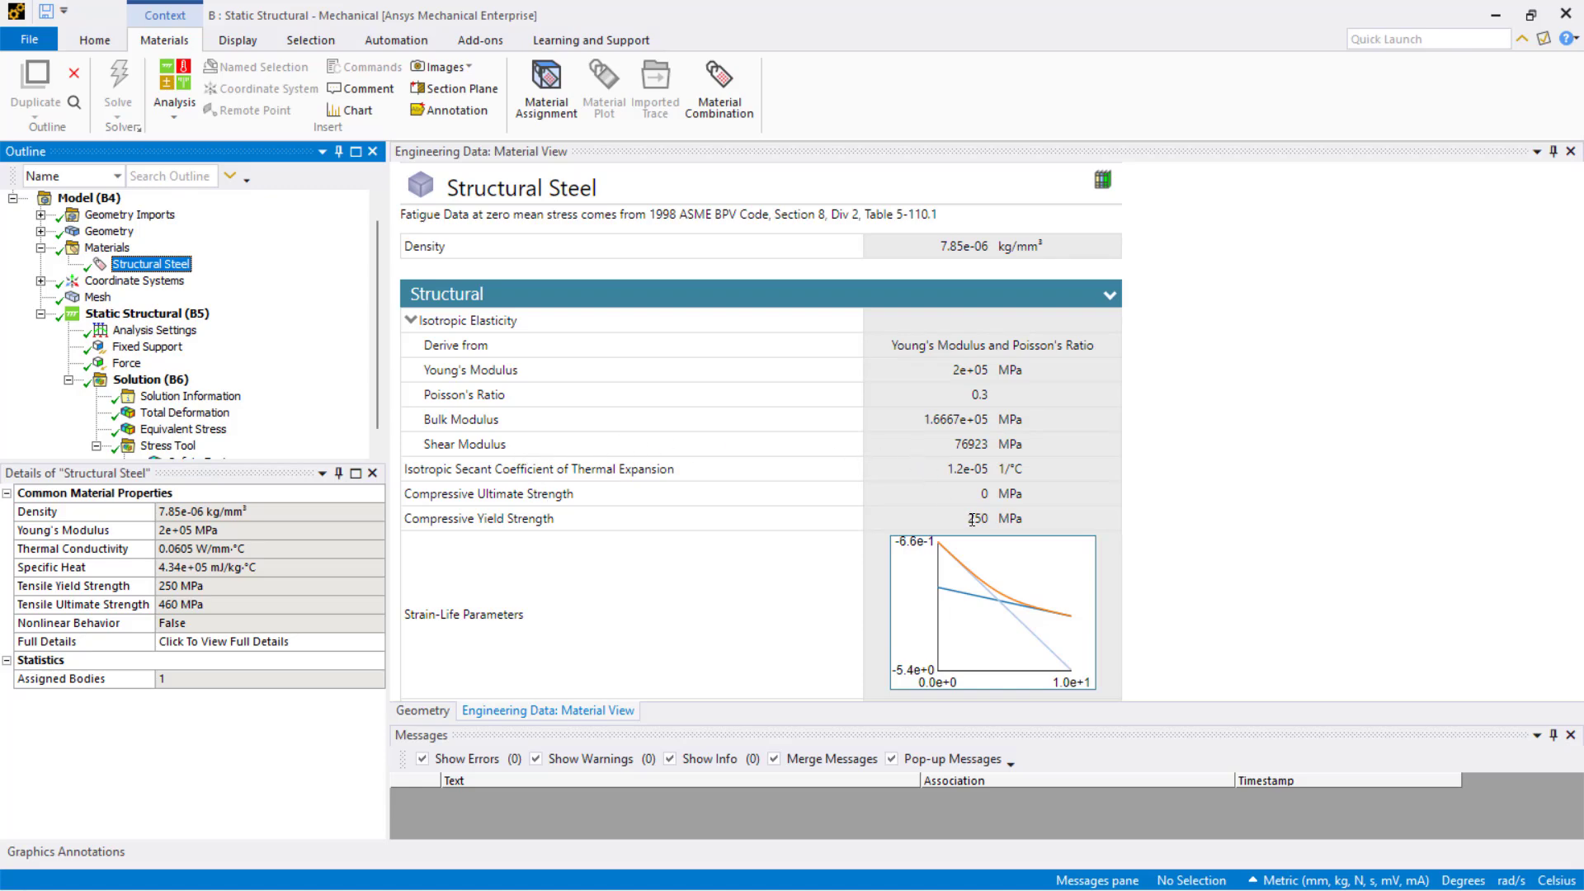
pyautogui.click(972, 519)
pyautogui.scroll(-5, 837, 538)
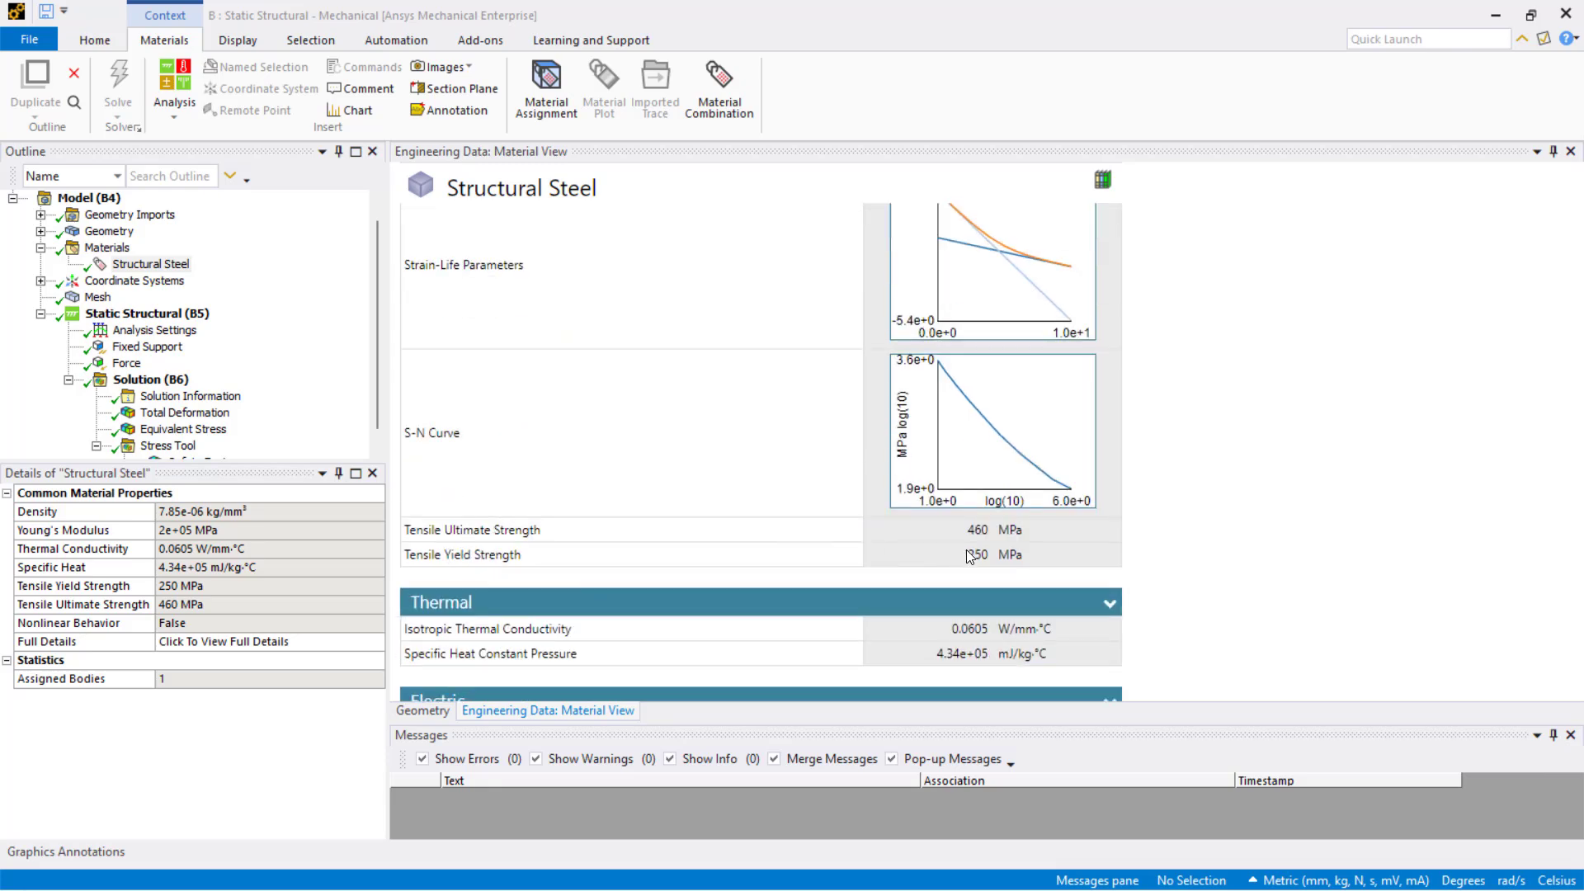
pyautogui.scroll(6, 972, 556)
pyautogui.scroll(-6, 972, 557)
pyautogui.tripleClick(985, 558)
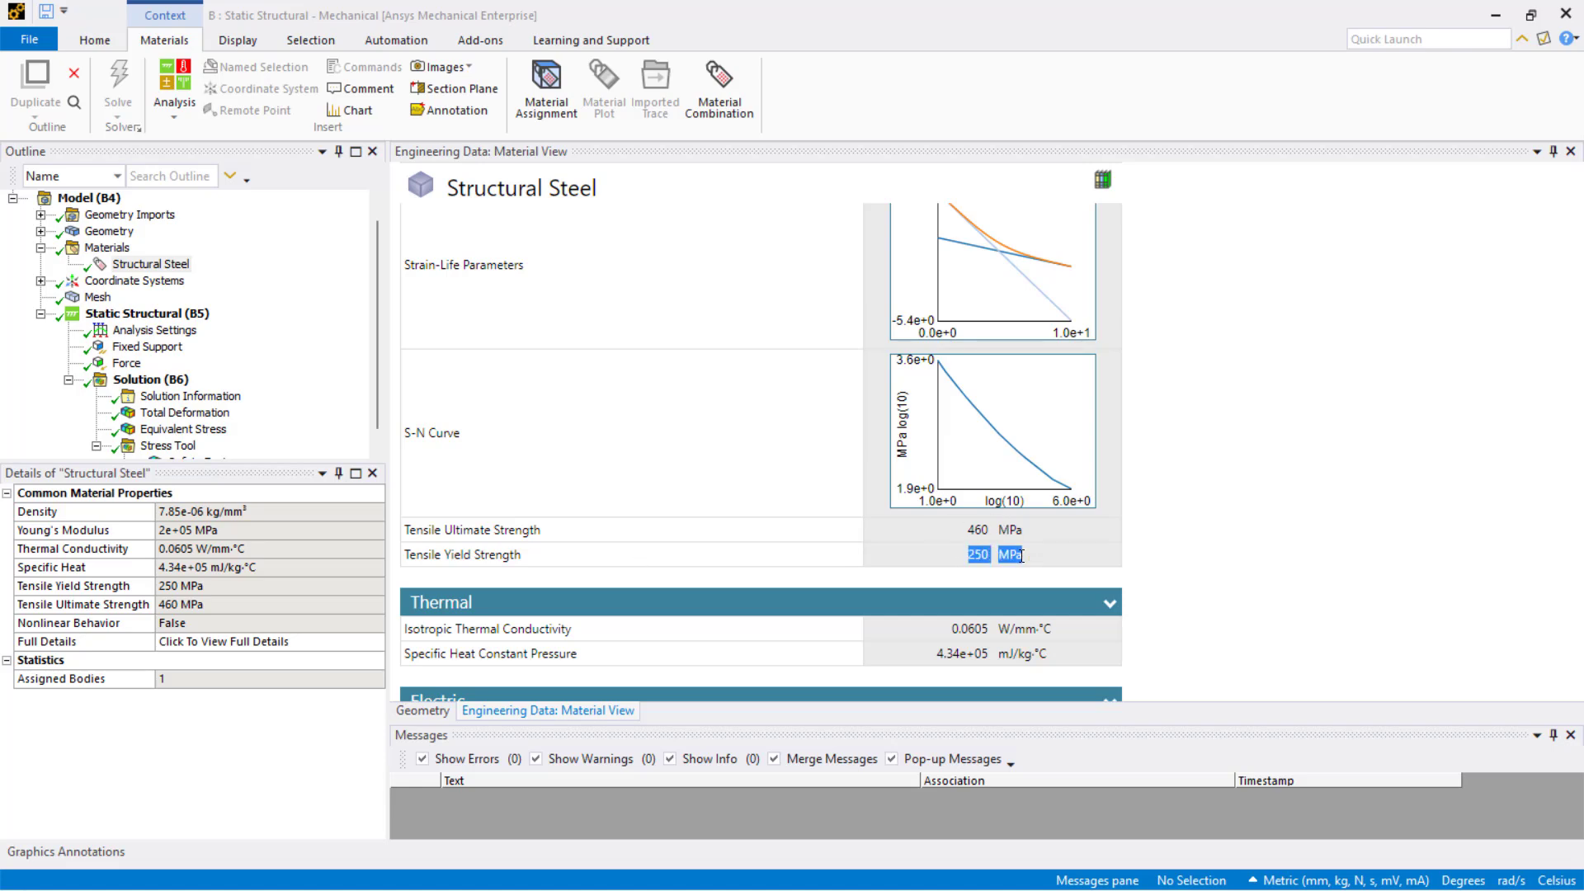
pyautogui.scroll(-1, 212, 449)
# Display the Stress Tool's Safety Factor result and examine its legend and contours on the knuckle's curved arm
pyautogui.click(200, 445)
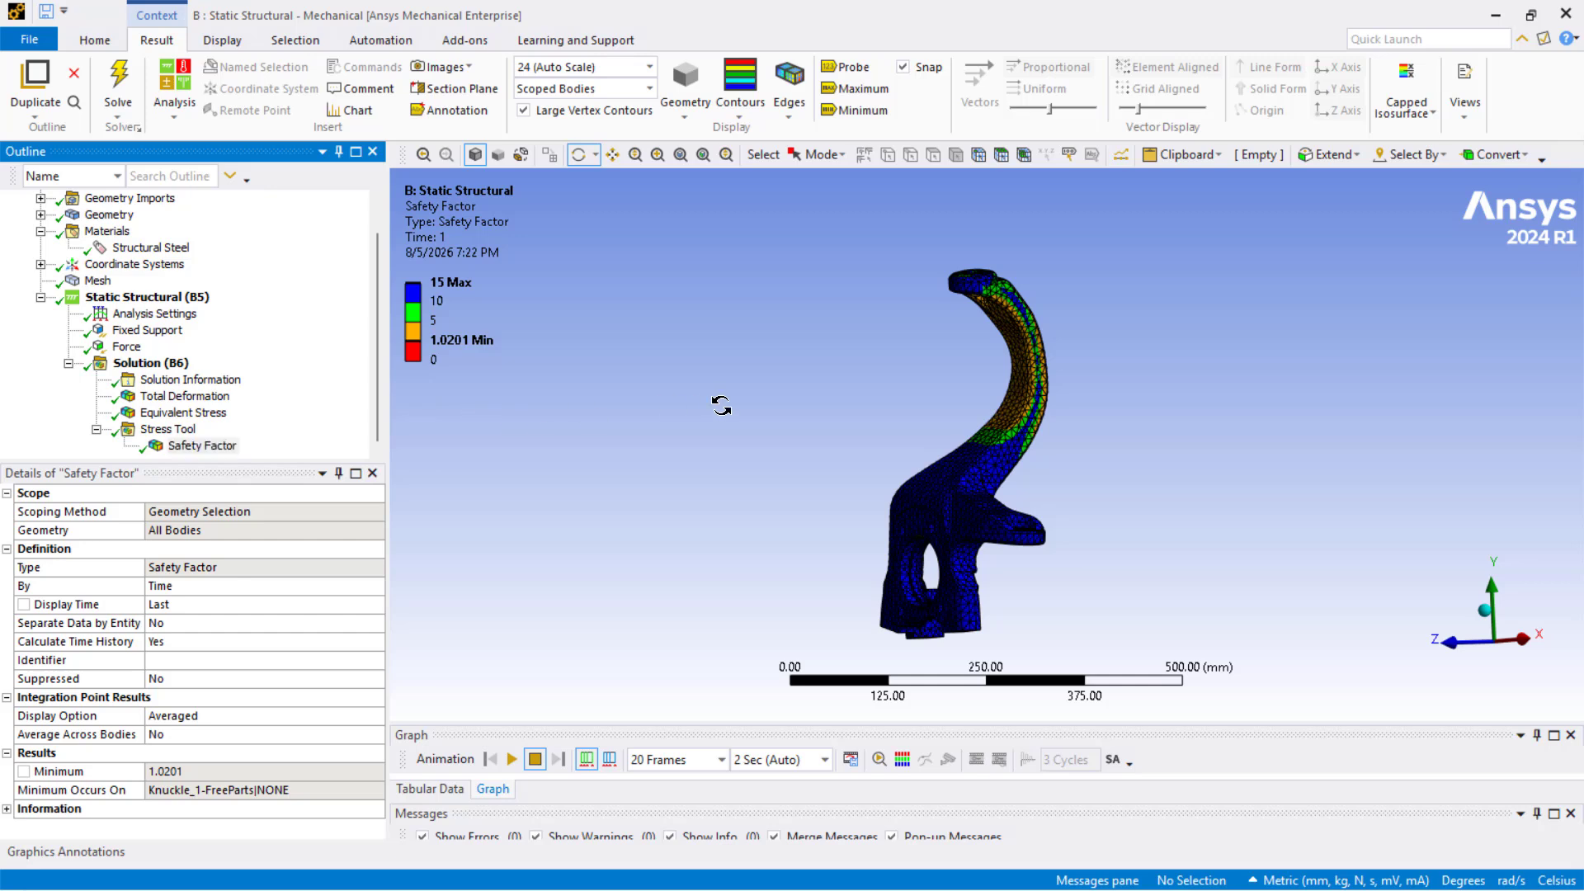
pyautogui.moveTo(721, 403); pyautogui.dragTo(702, 432)
pyautogui.click(443, 321)
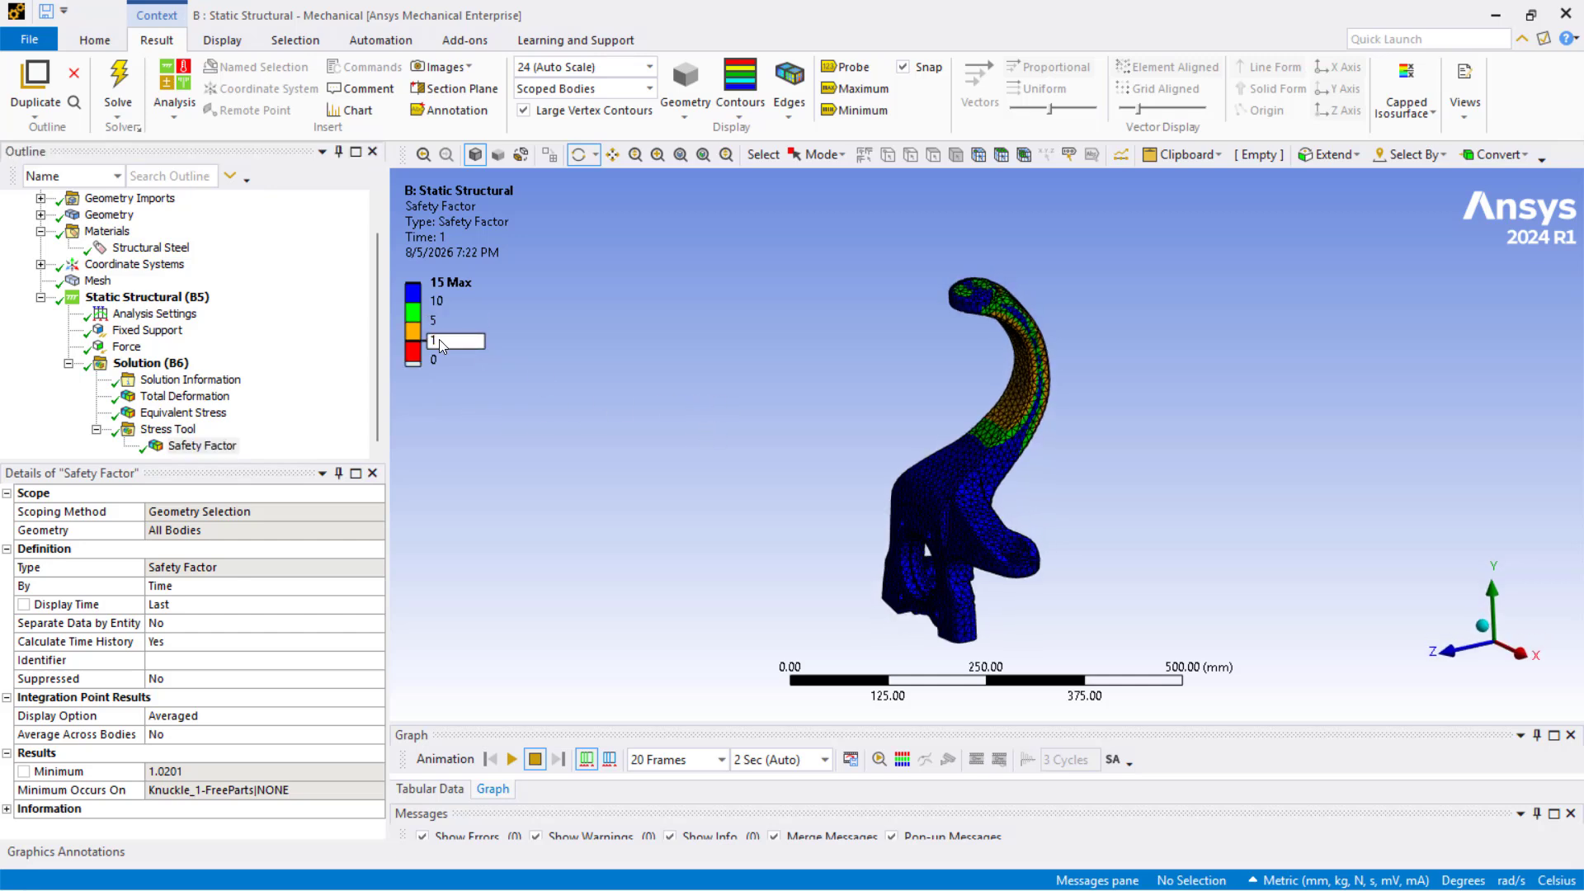
pyautogui.press('Return')
pyautogui.scroll(3, 870, 439)
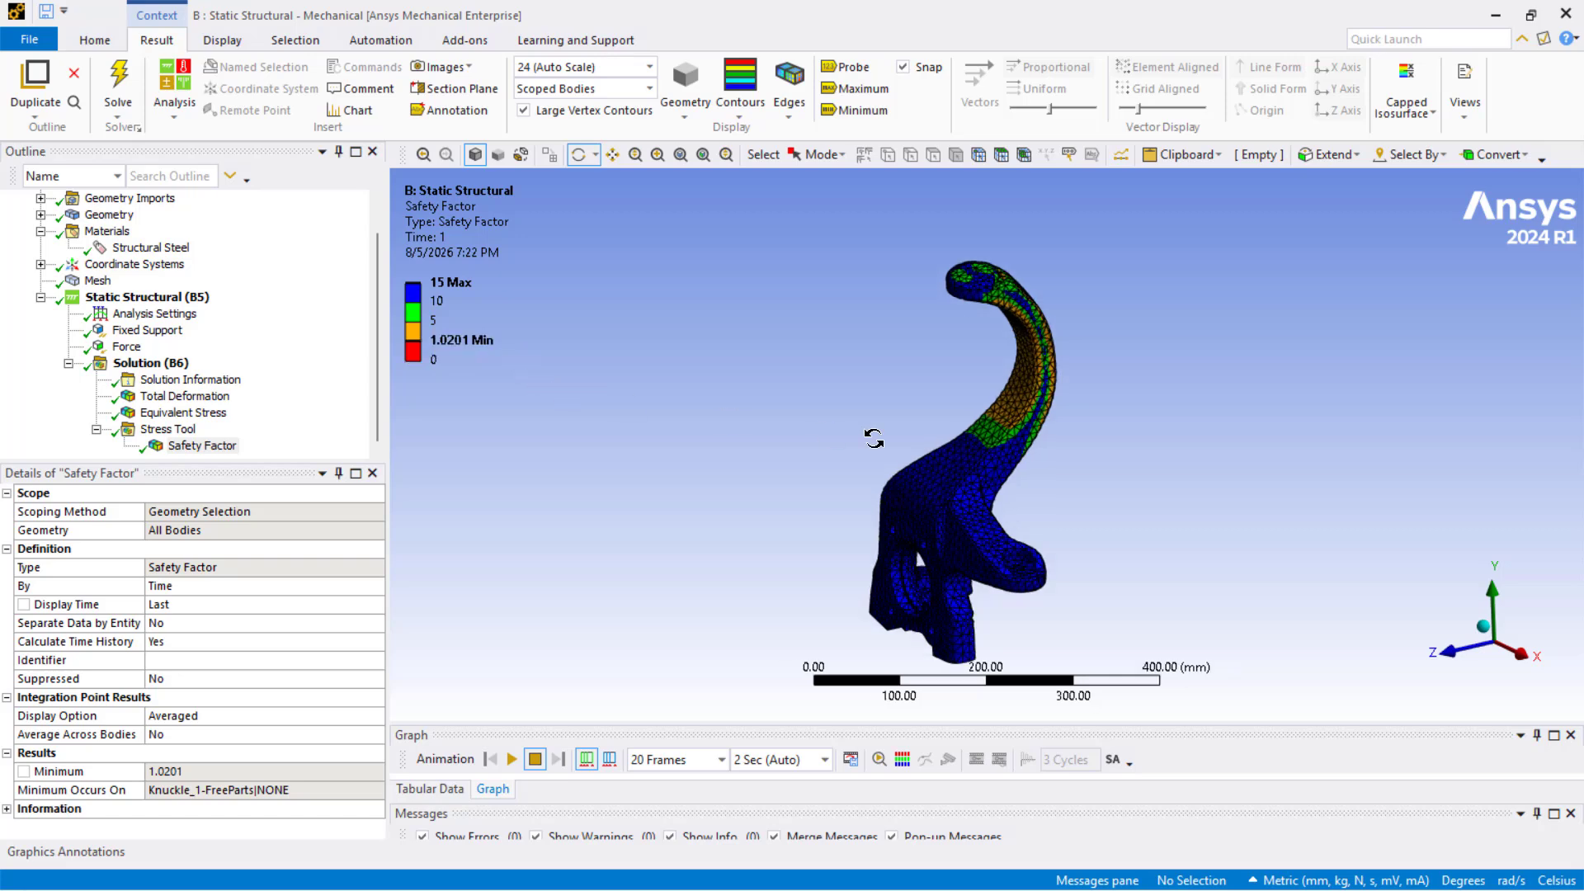
pyautogui.moveTo(864, 439); pyautogui.dragTo(830, 452)
pyautogui.scroll(1, 124, 390)
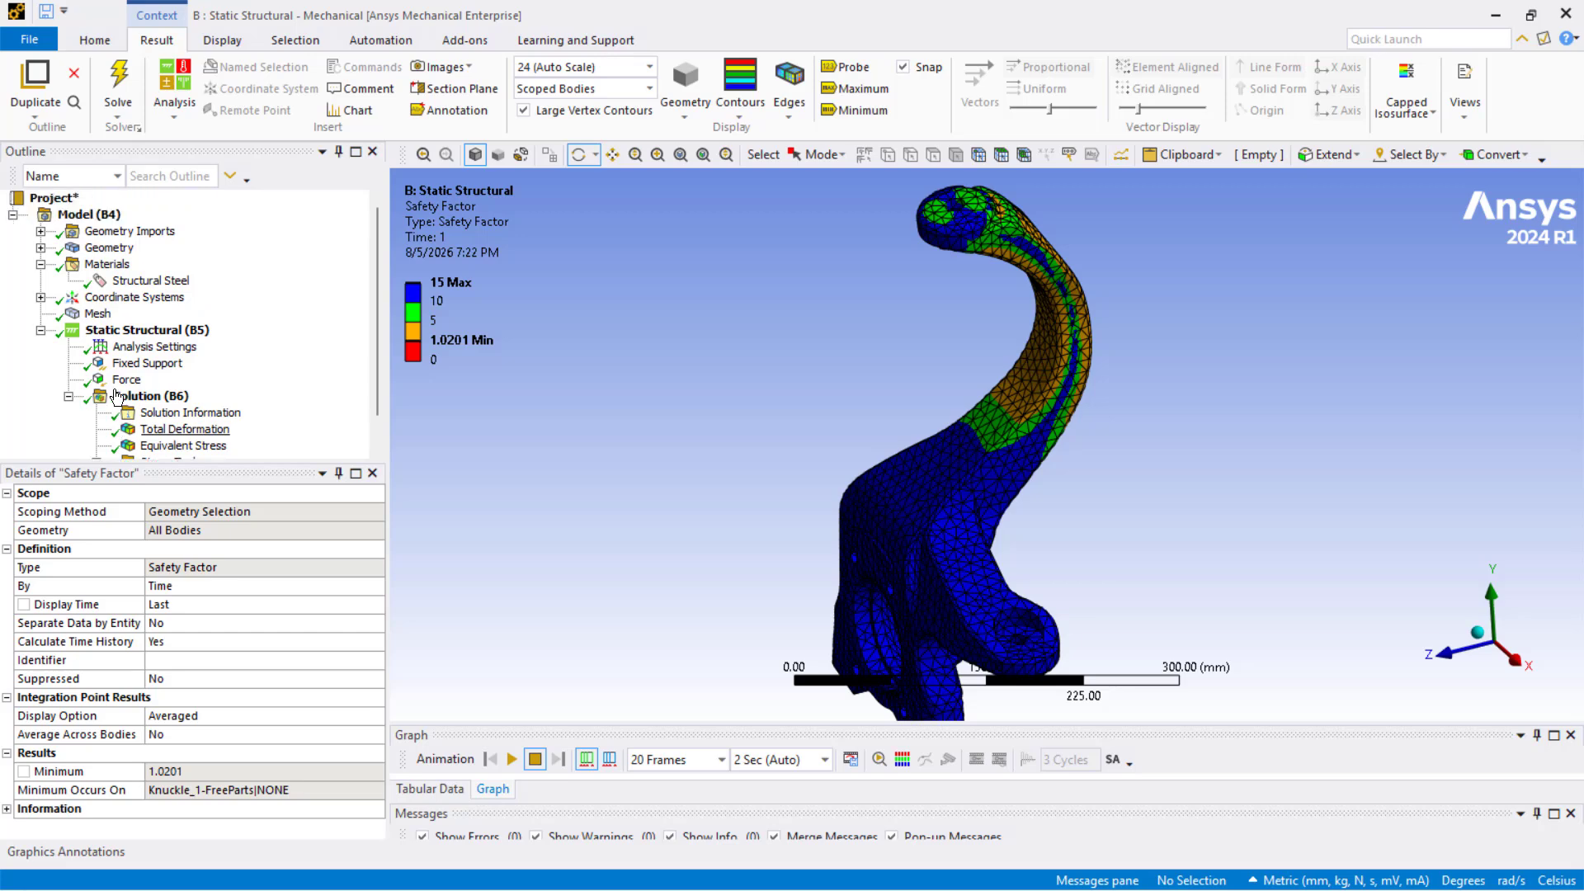
# Add a Modal analysis to the knuckle model alongside the static structural analysis
pyautogui.moveTo(727, 395); pyautogui.dragTo(871, 401)
pyautogui.click(172, 123)
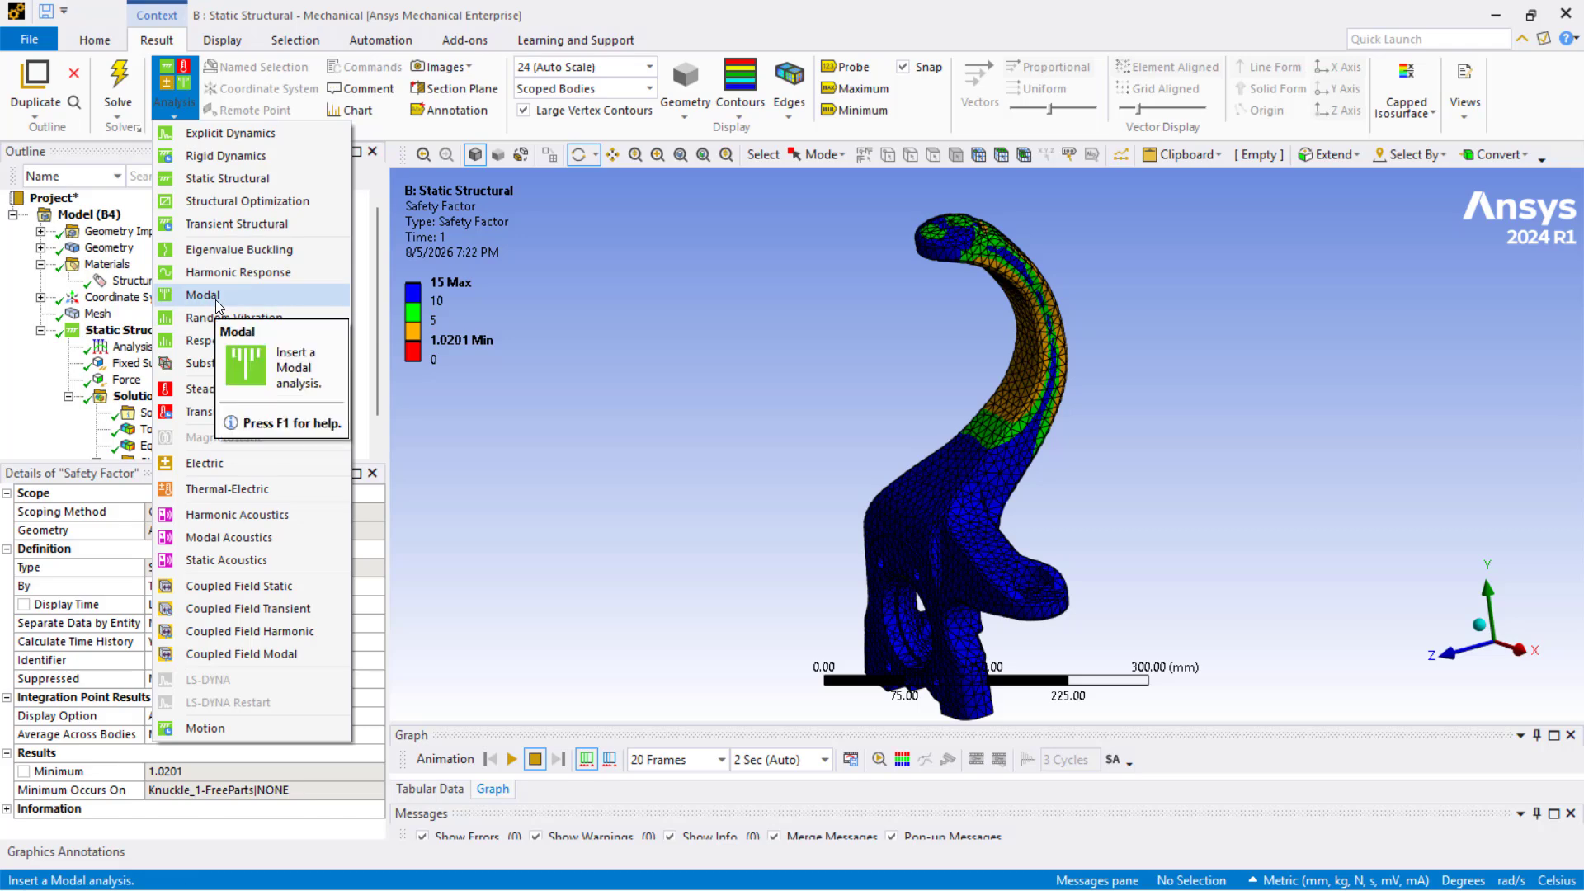
pyautogui.click(216, 296)
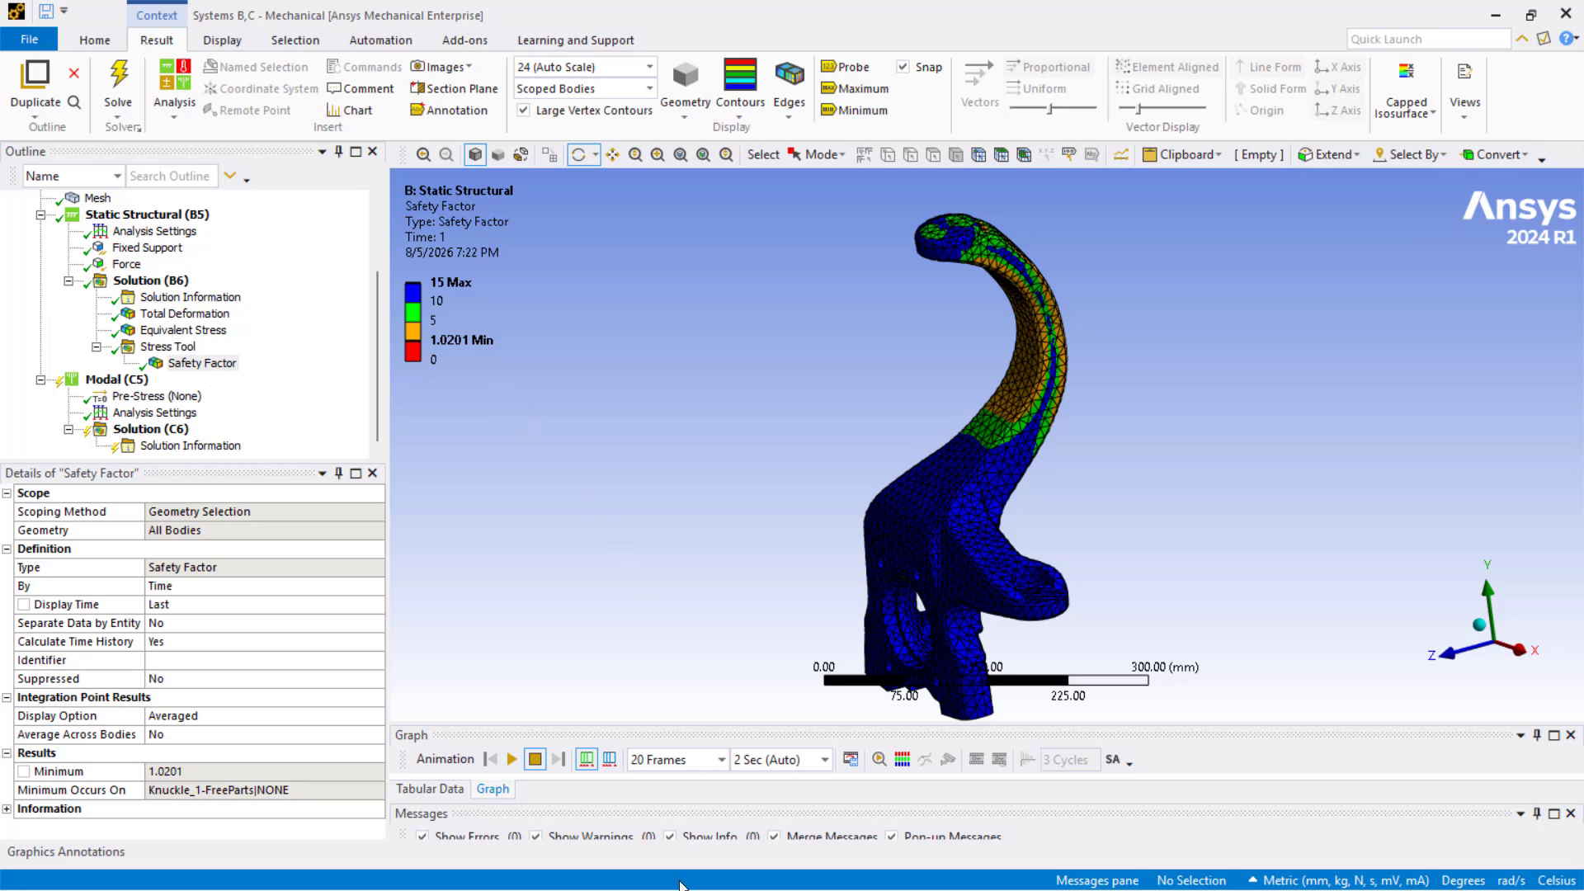
# Switch to Workbench to check how the Modal system is linked in the Project Schematic, and return to Mechanical
pyautogui.press('super')
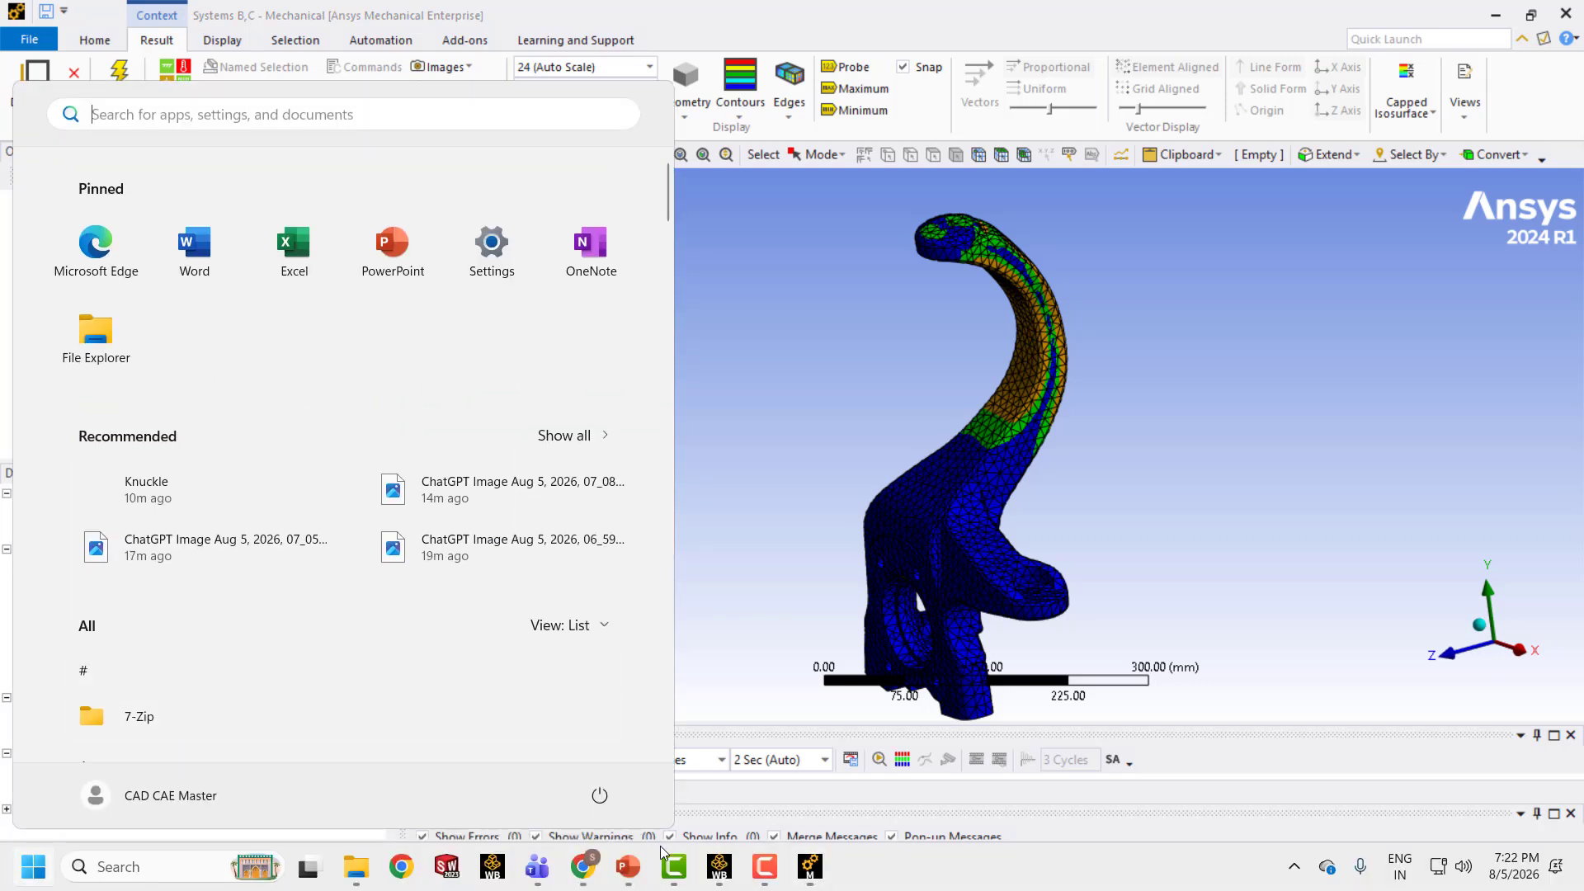
pyautogui.click(711, 871)
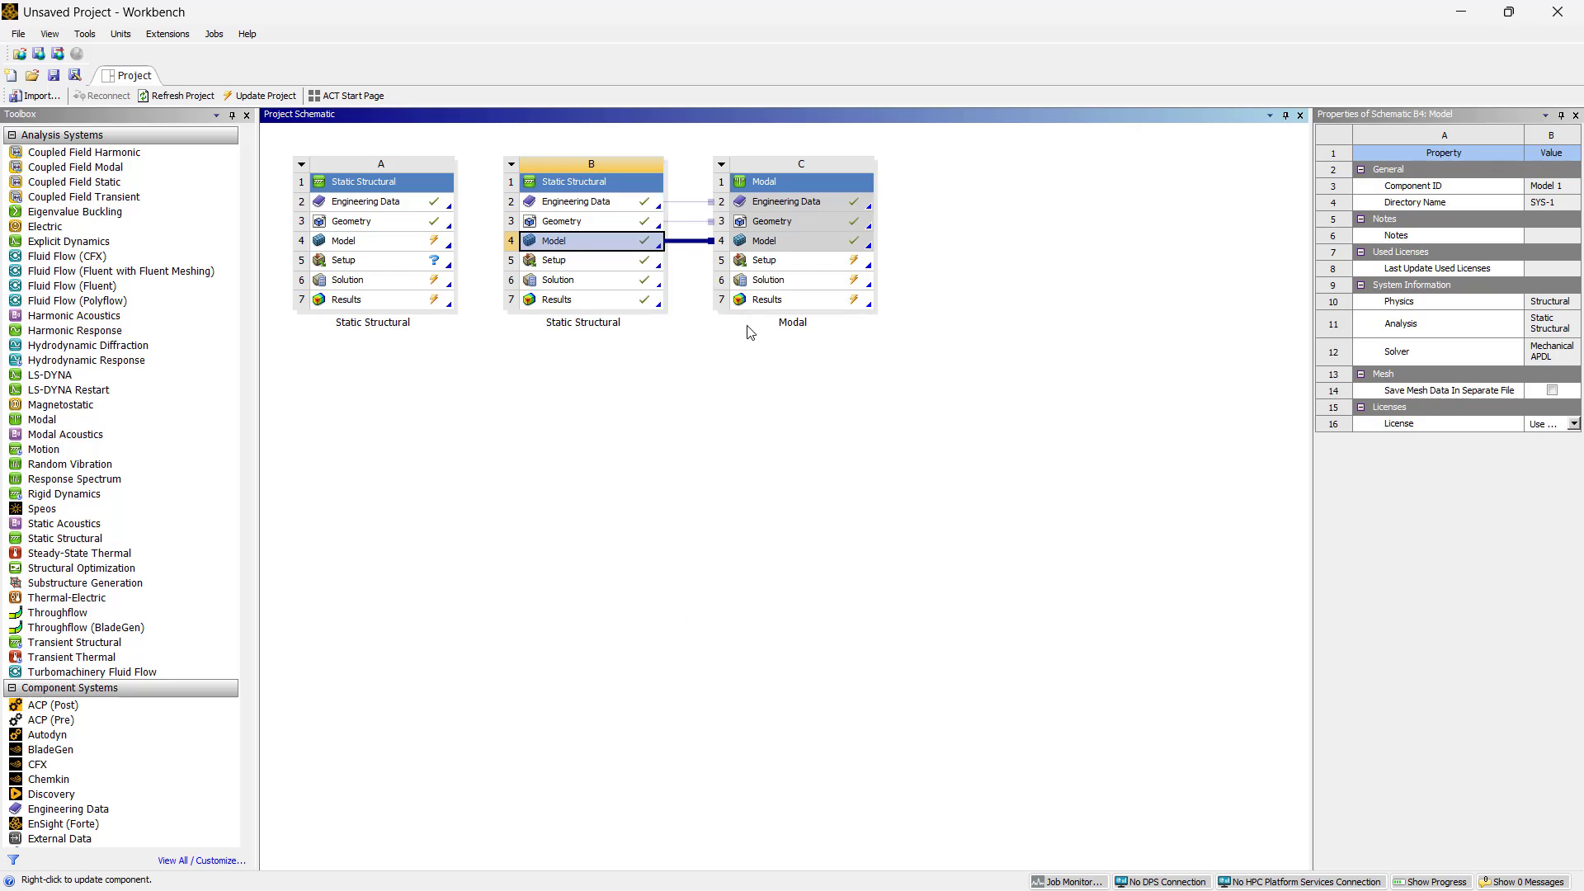
pyautogui.press('super')
pyautogui.click(807, 873)
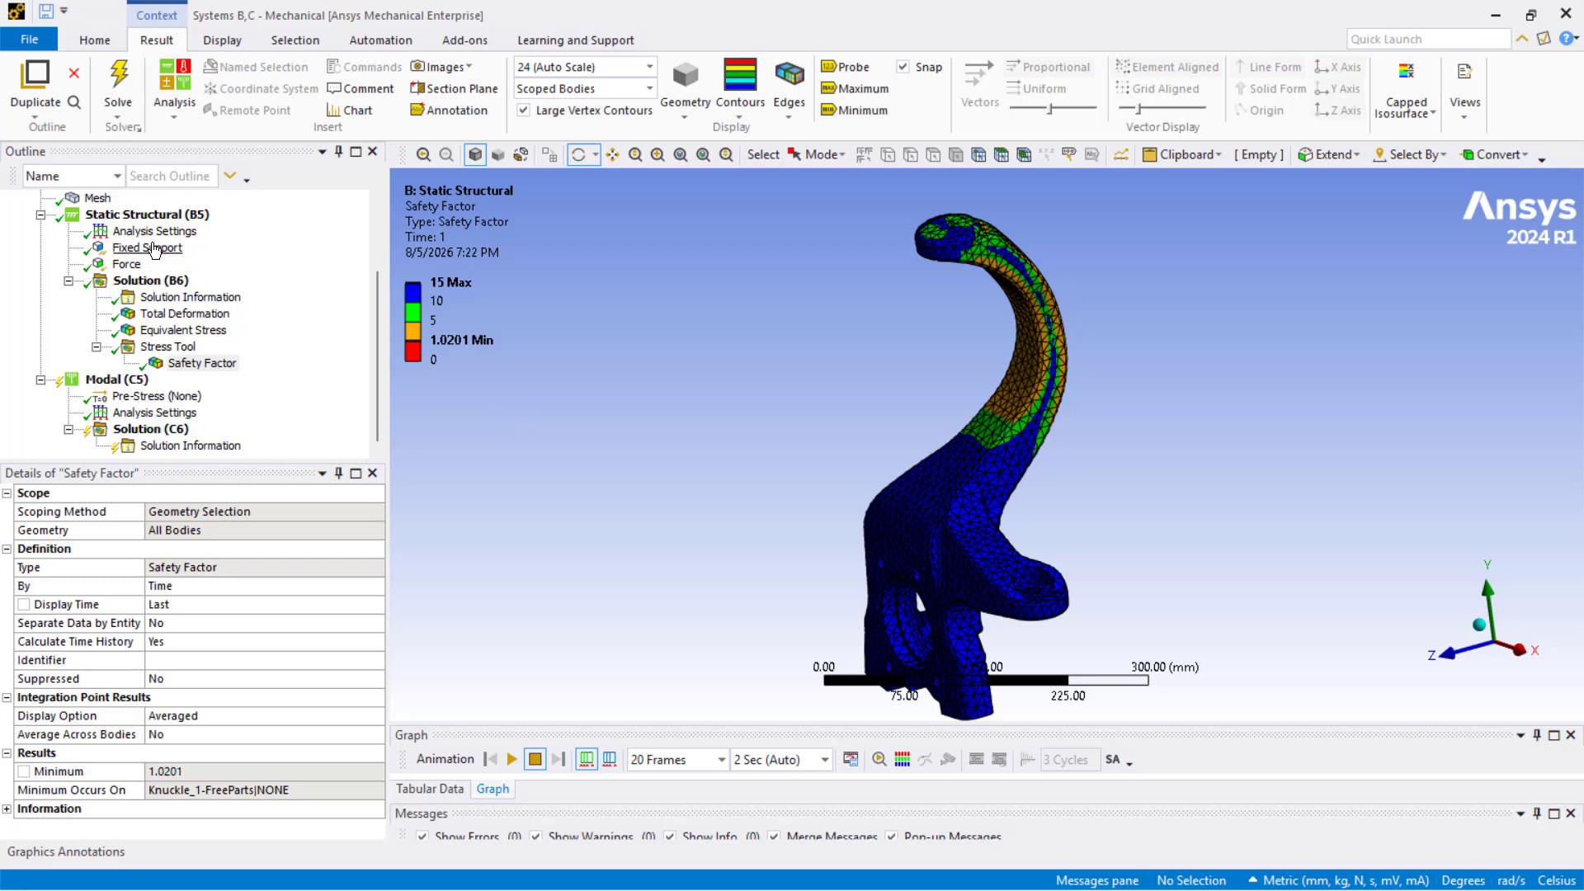
# Set Max Modes to Find to 10 in the modal analysis settings and check the Pre-Stress Environment setting
pyautogui.click(147, 411)
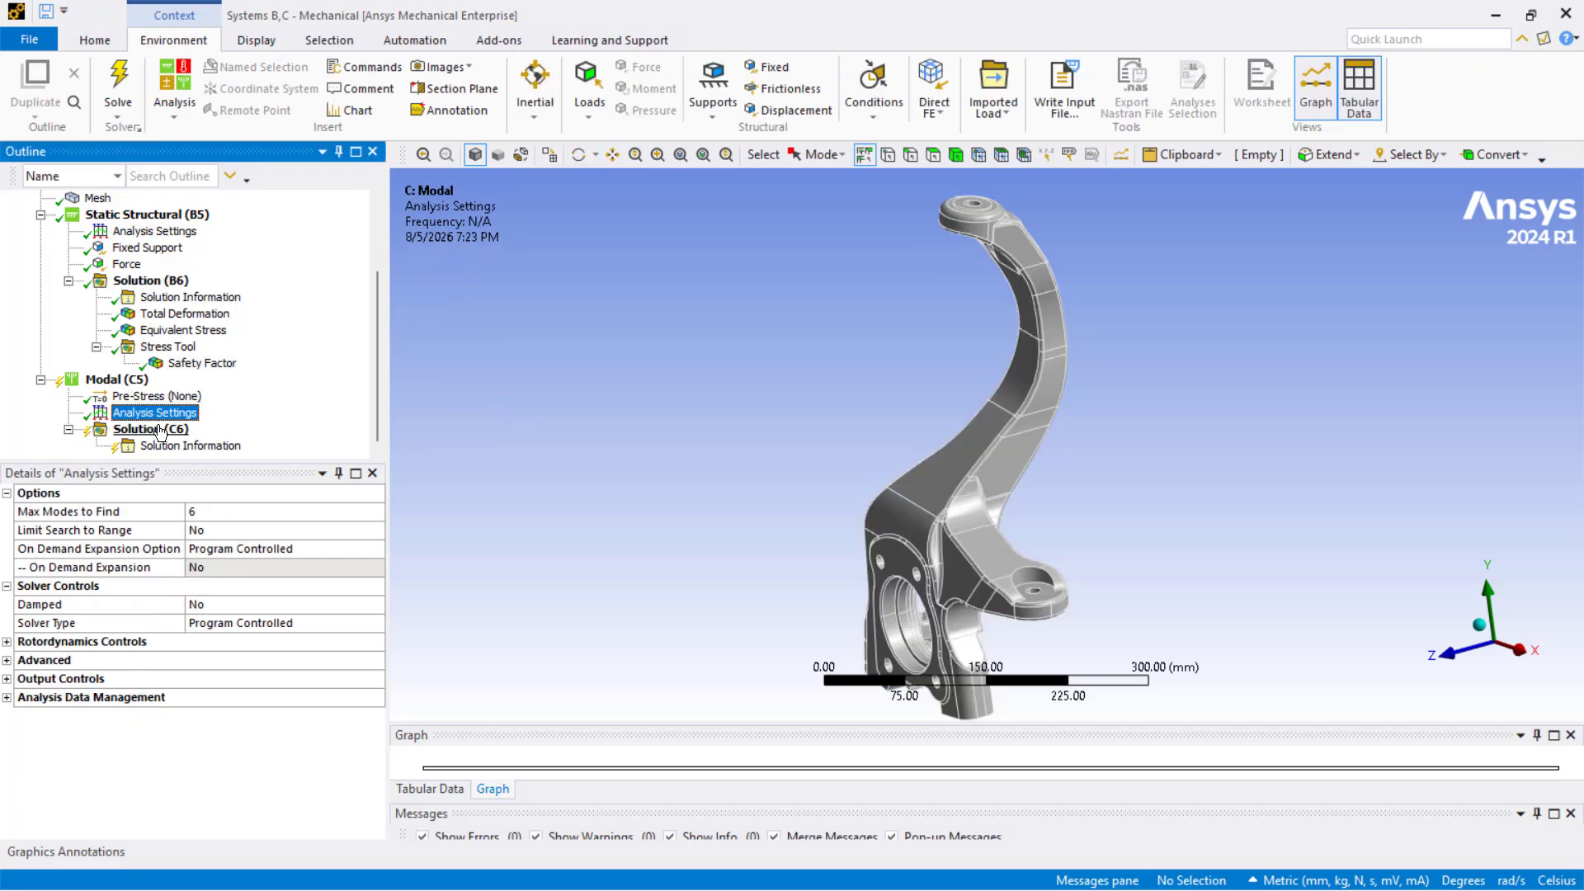
pyautogui.click(205, 512)
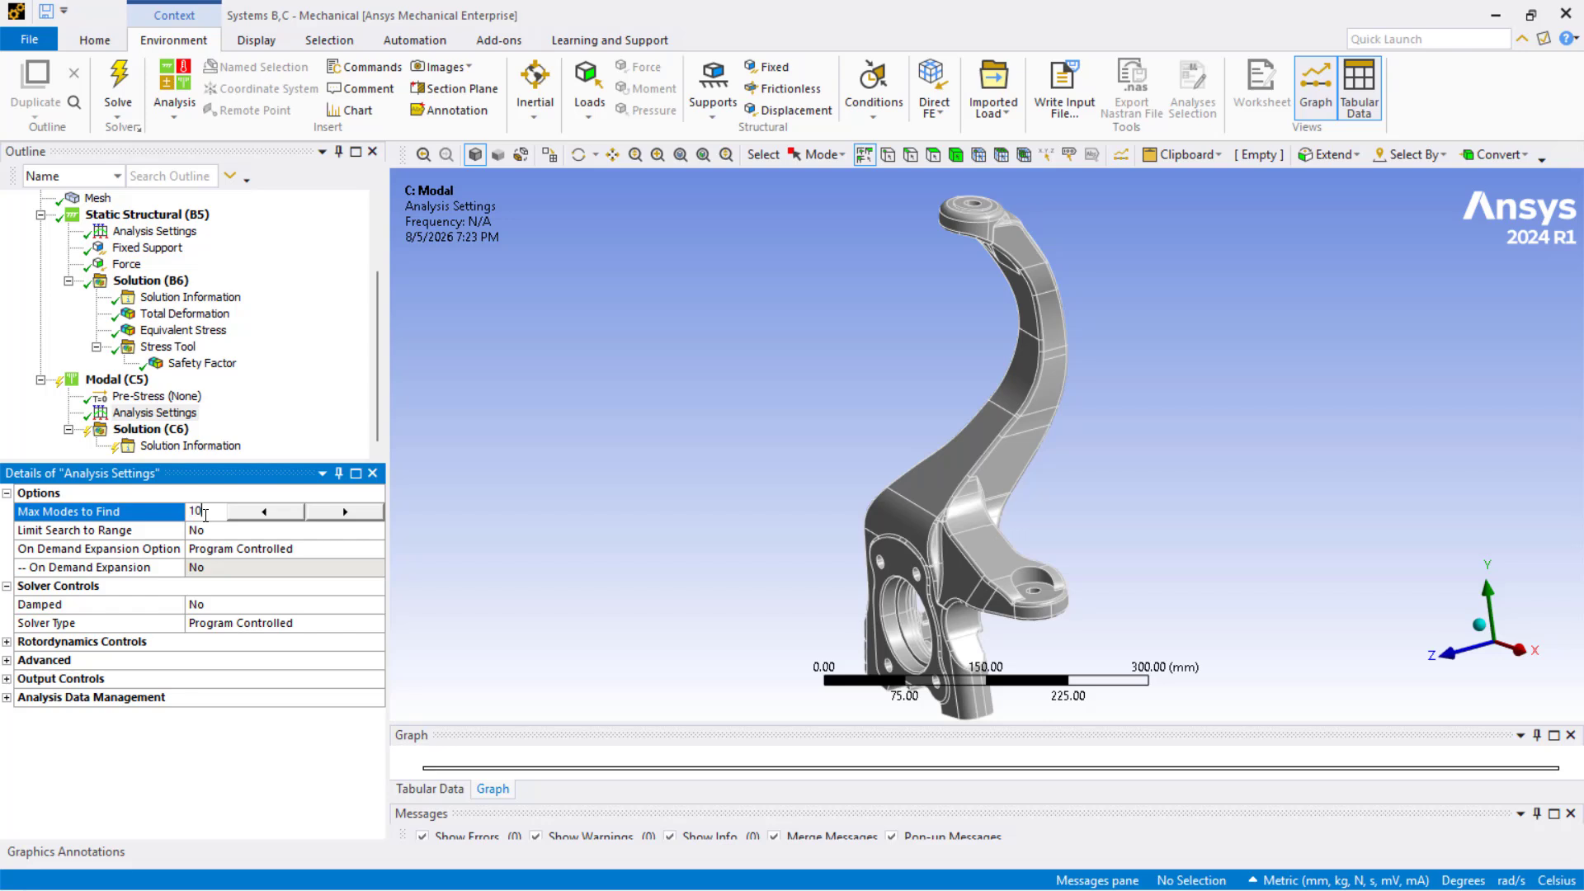
pyautogui.press('Return')
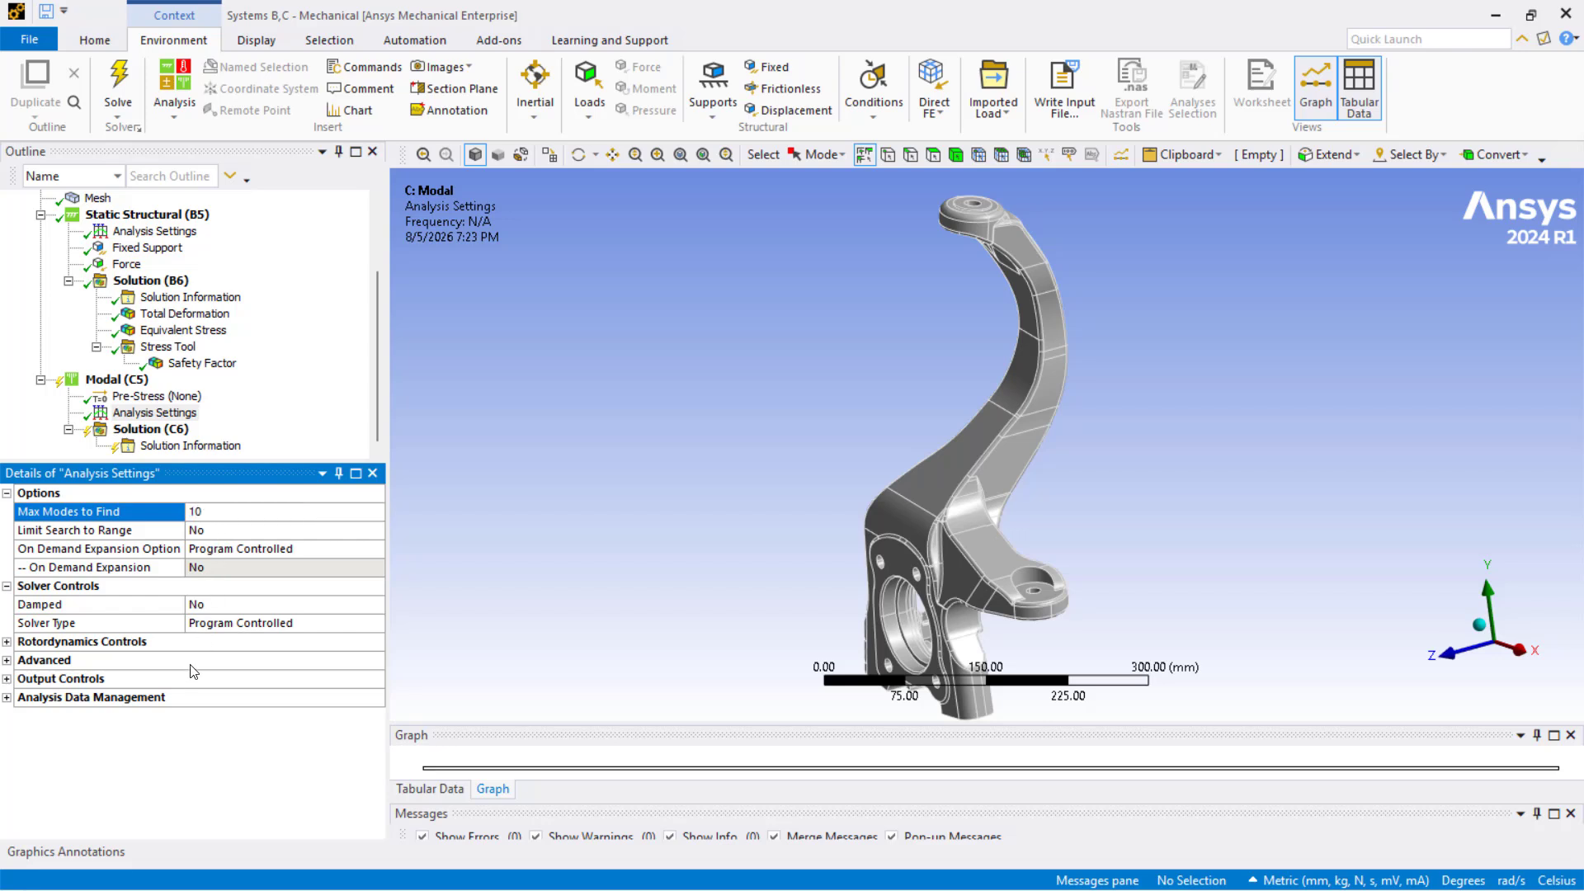
pyautogui.click(145, 400)
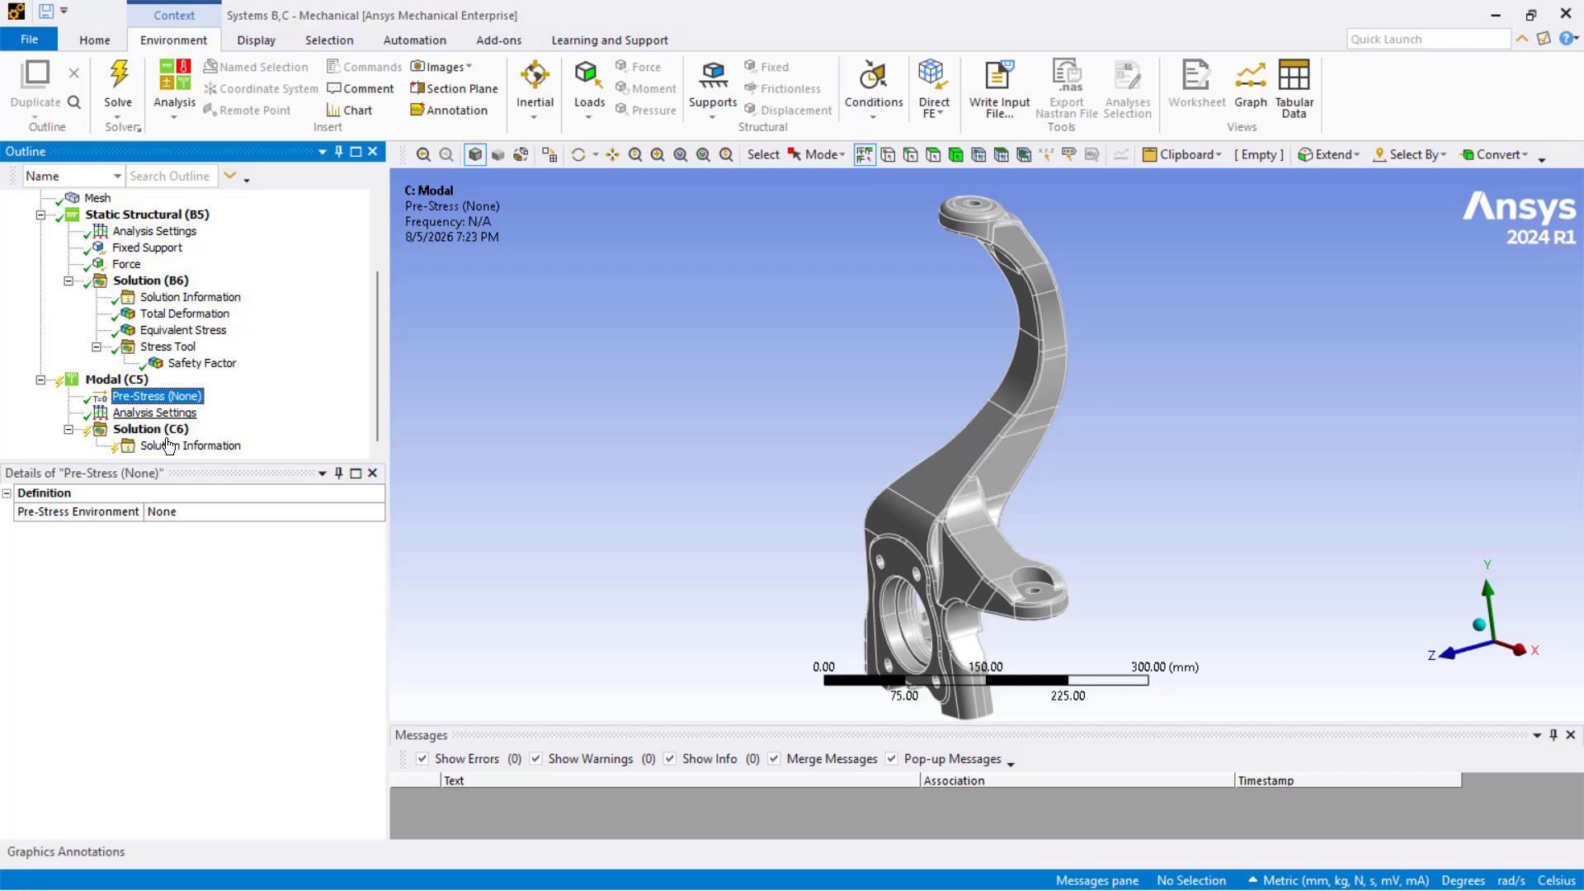
pyautogui.click(231, 513)
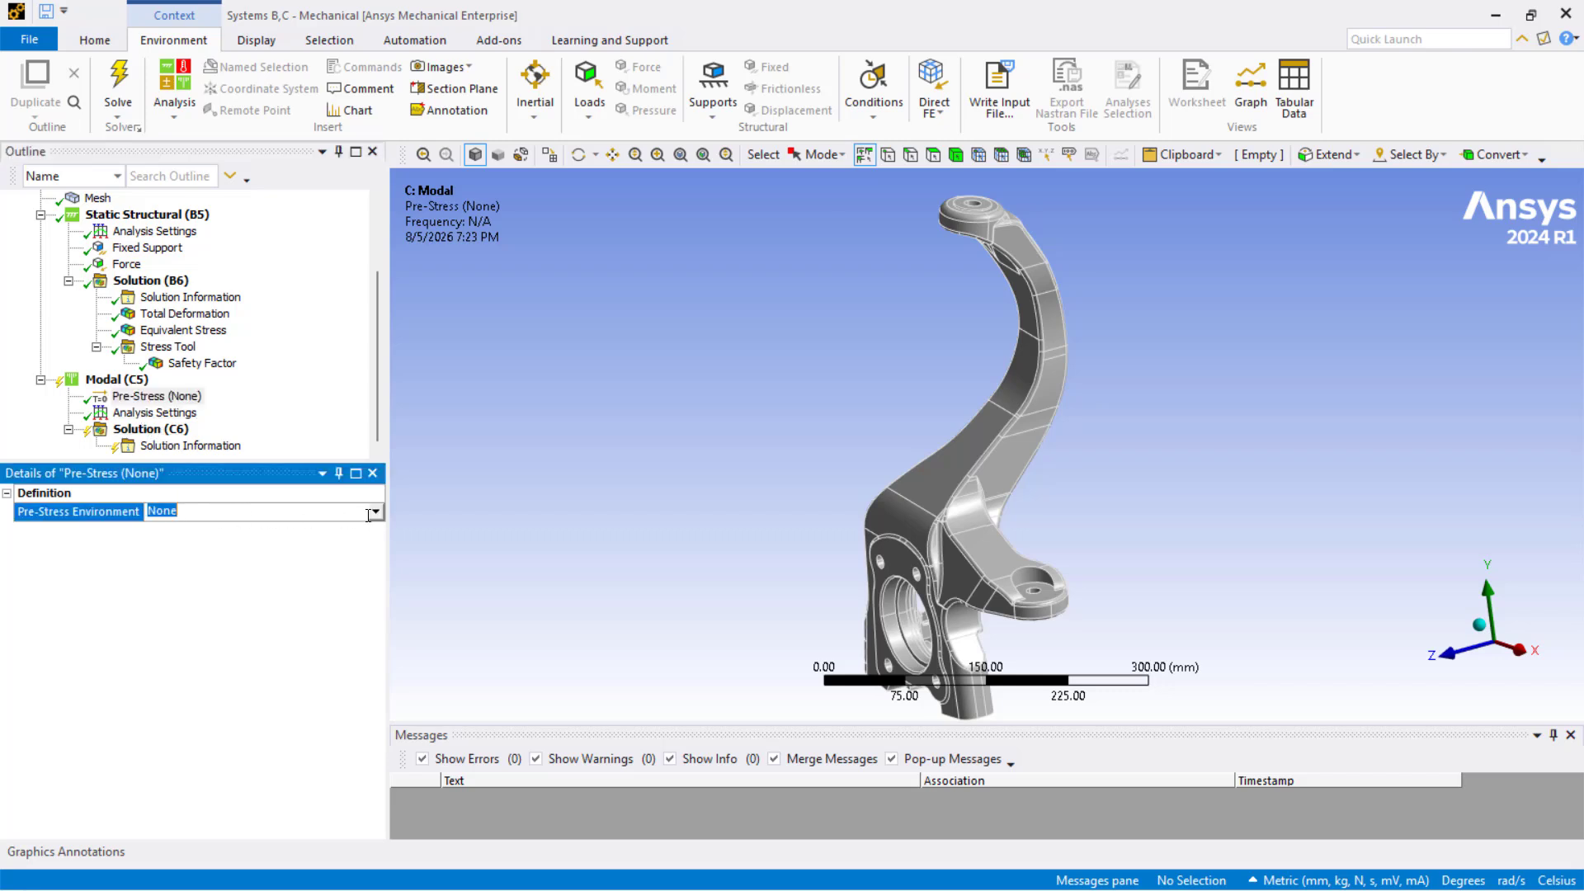
pyautogui.click(148, 412)
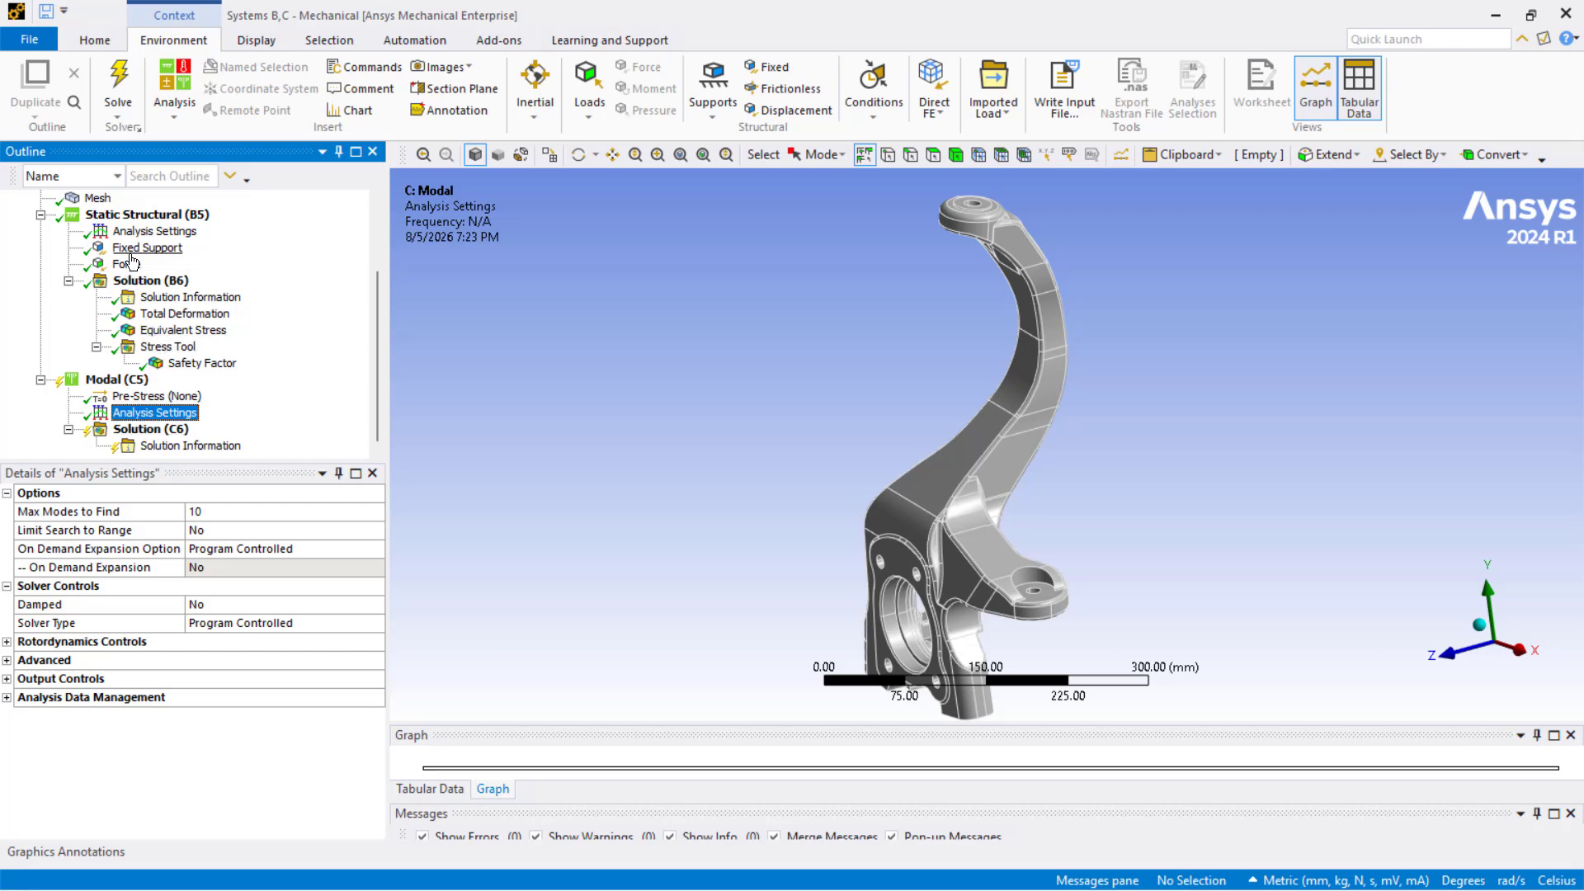
# Insert a Total Deformation result into the modal Solution and solve the modal analysis
pyautogui.rightClick(147, 434)
pyautogui.moveTo(248, 445)
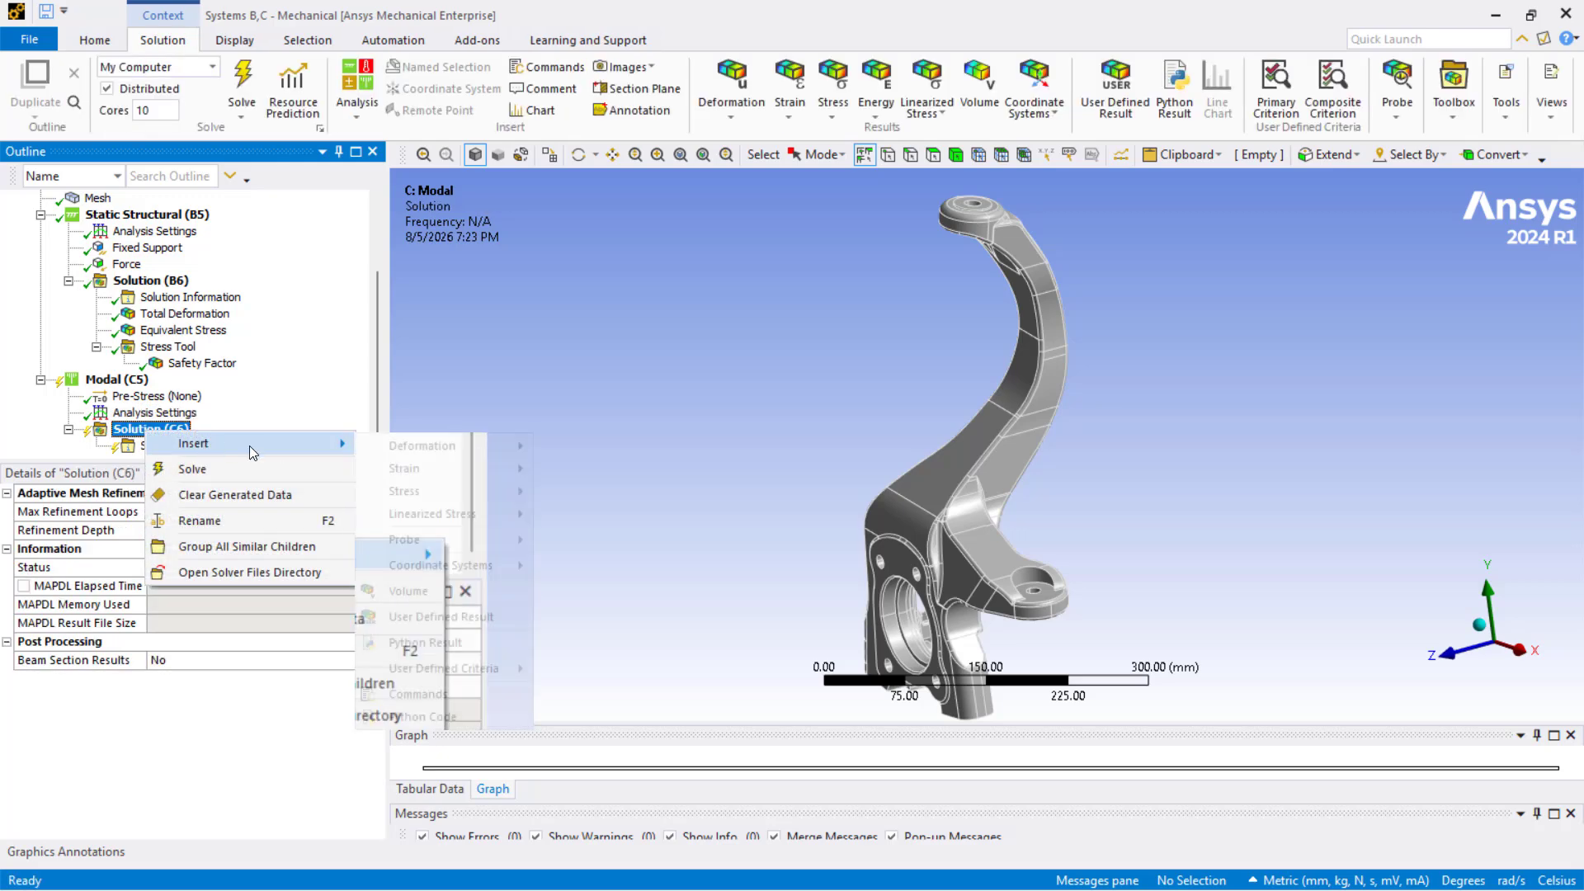
pyautogui.moveTo(450, 450)
pyautogui.click(580, 448)
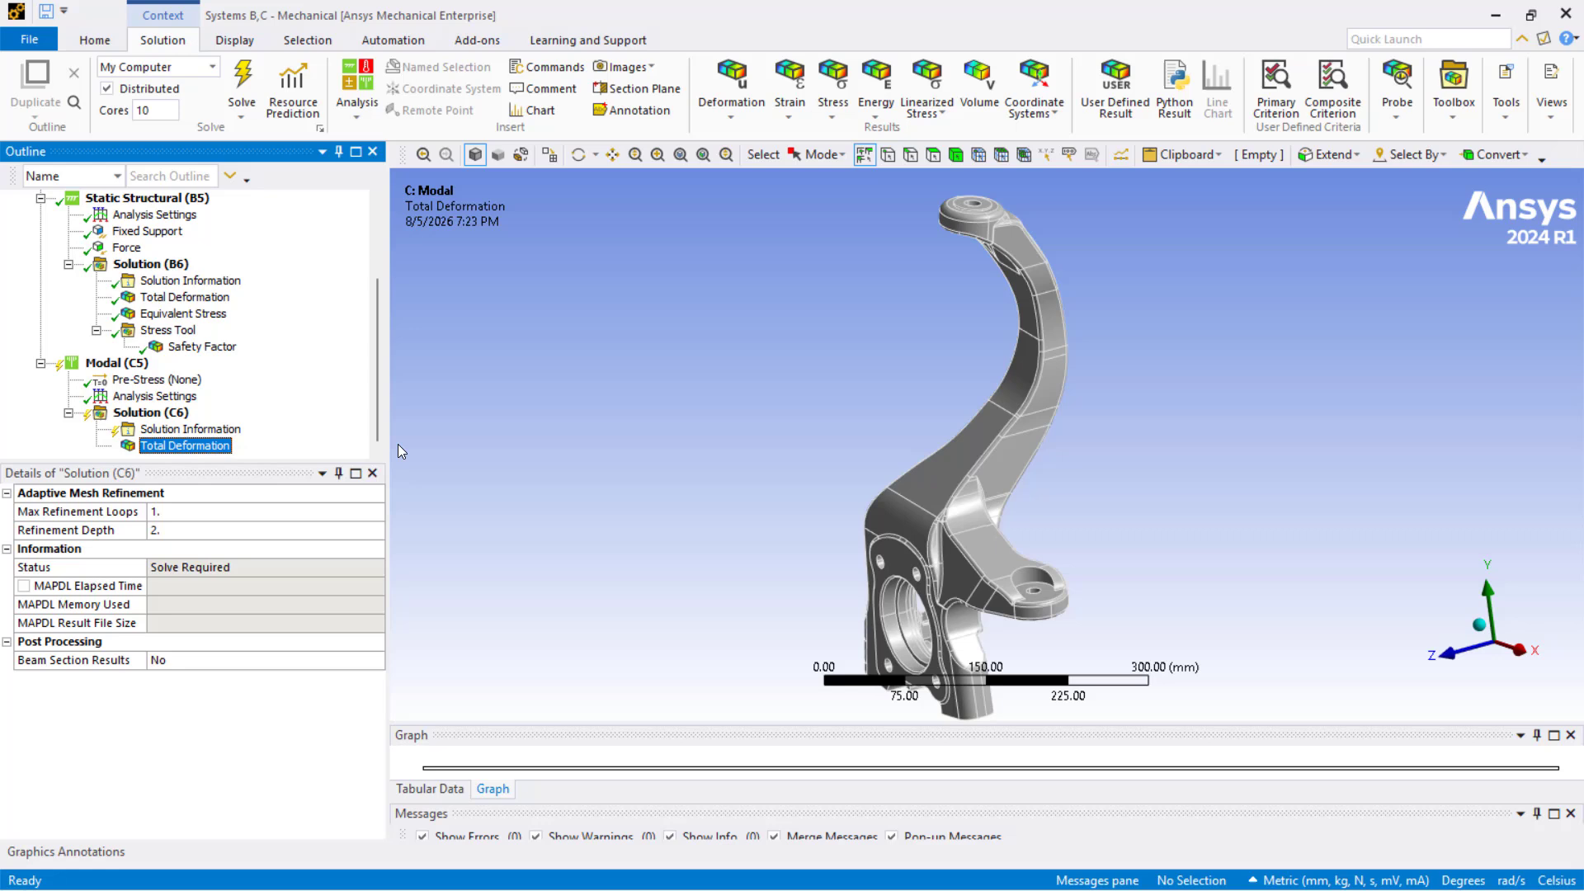
pyautogui.rightClick(147, 412)
pyautogui.click(195, 451)
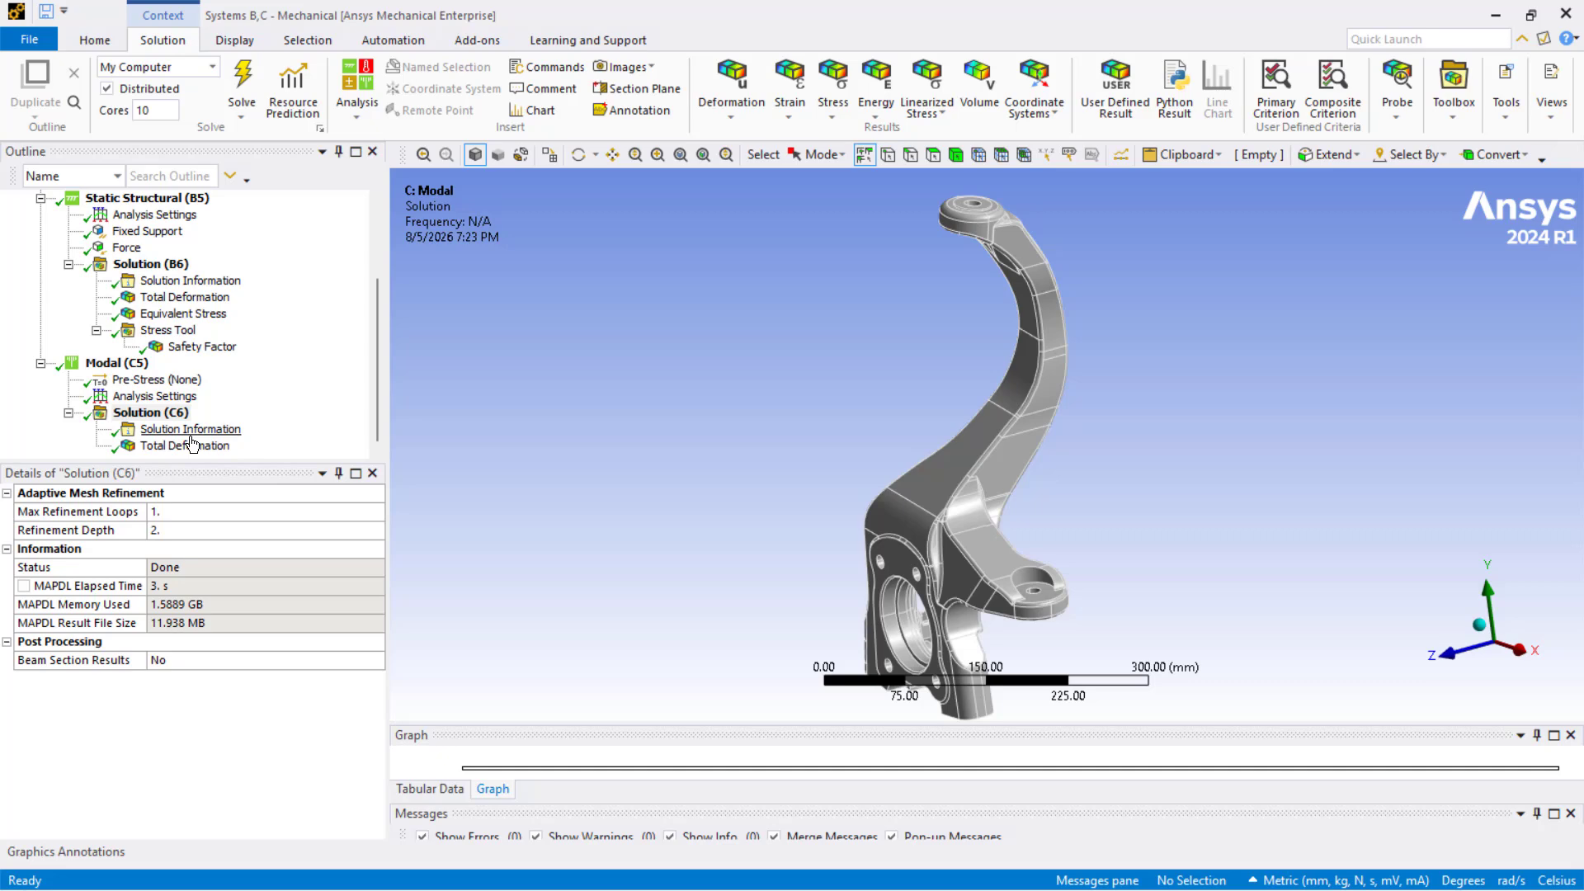
# Display the modal Total Deformation result and play its animation while viewing the knuckle from another angle
pyautogui.click(189, 446)
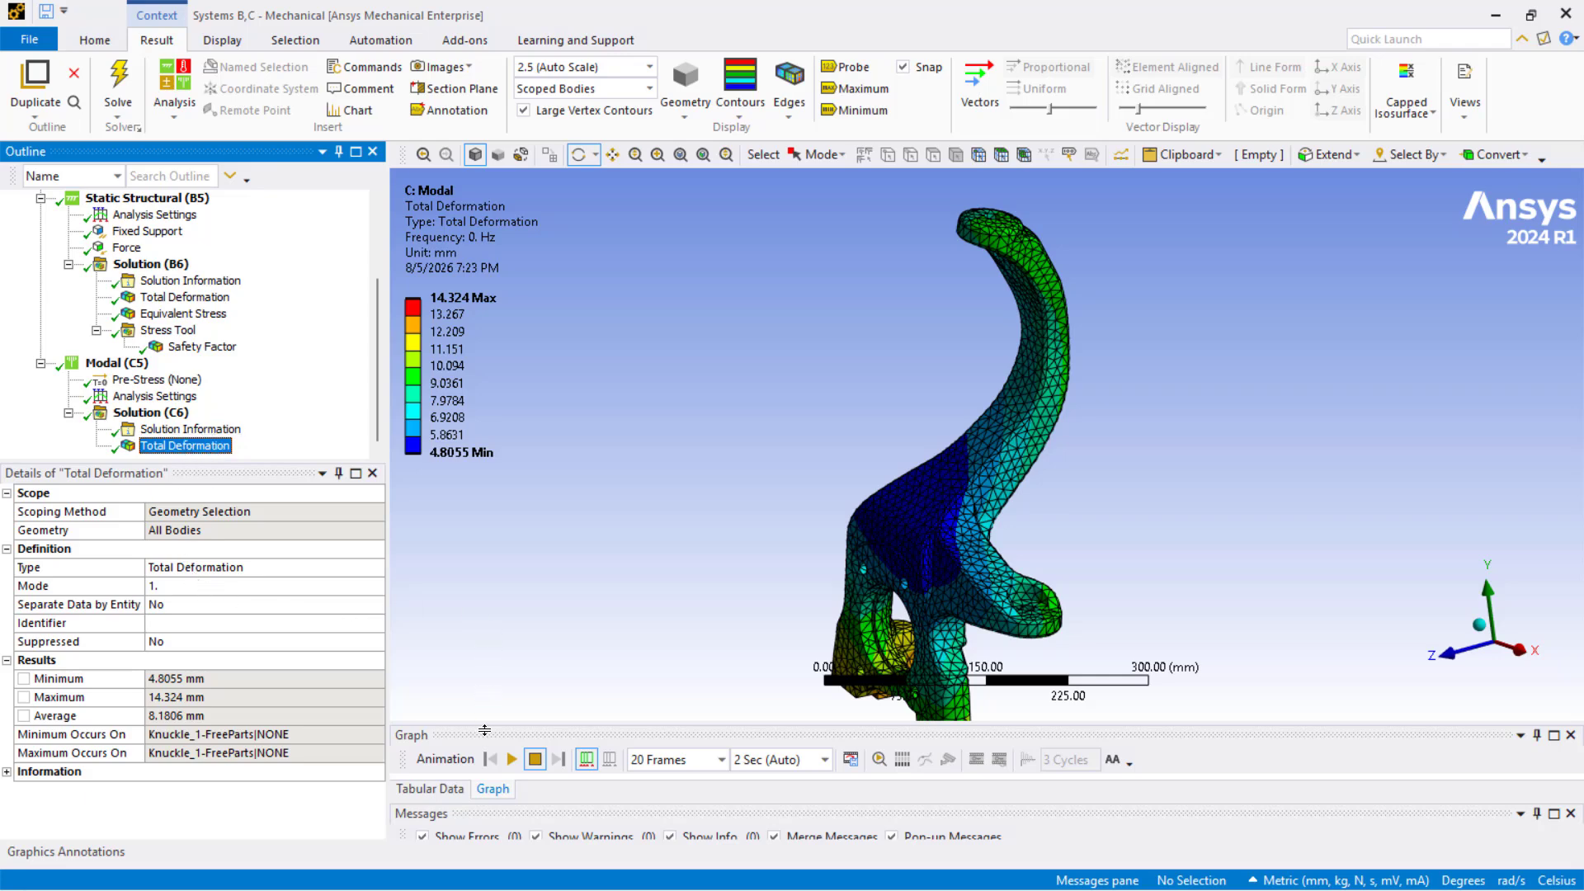
pyautogui.click(511, 759)
pyautogui.moveTo(709, 540); pyautogui.dragTo(727, 539)
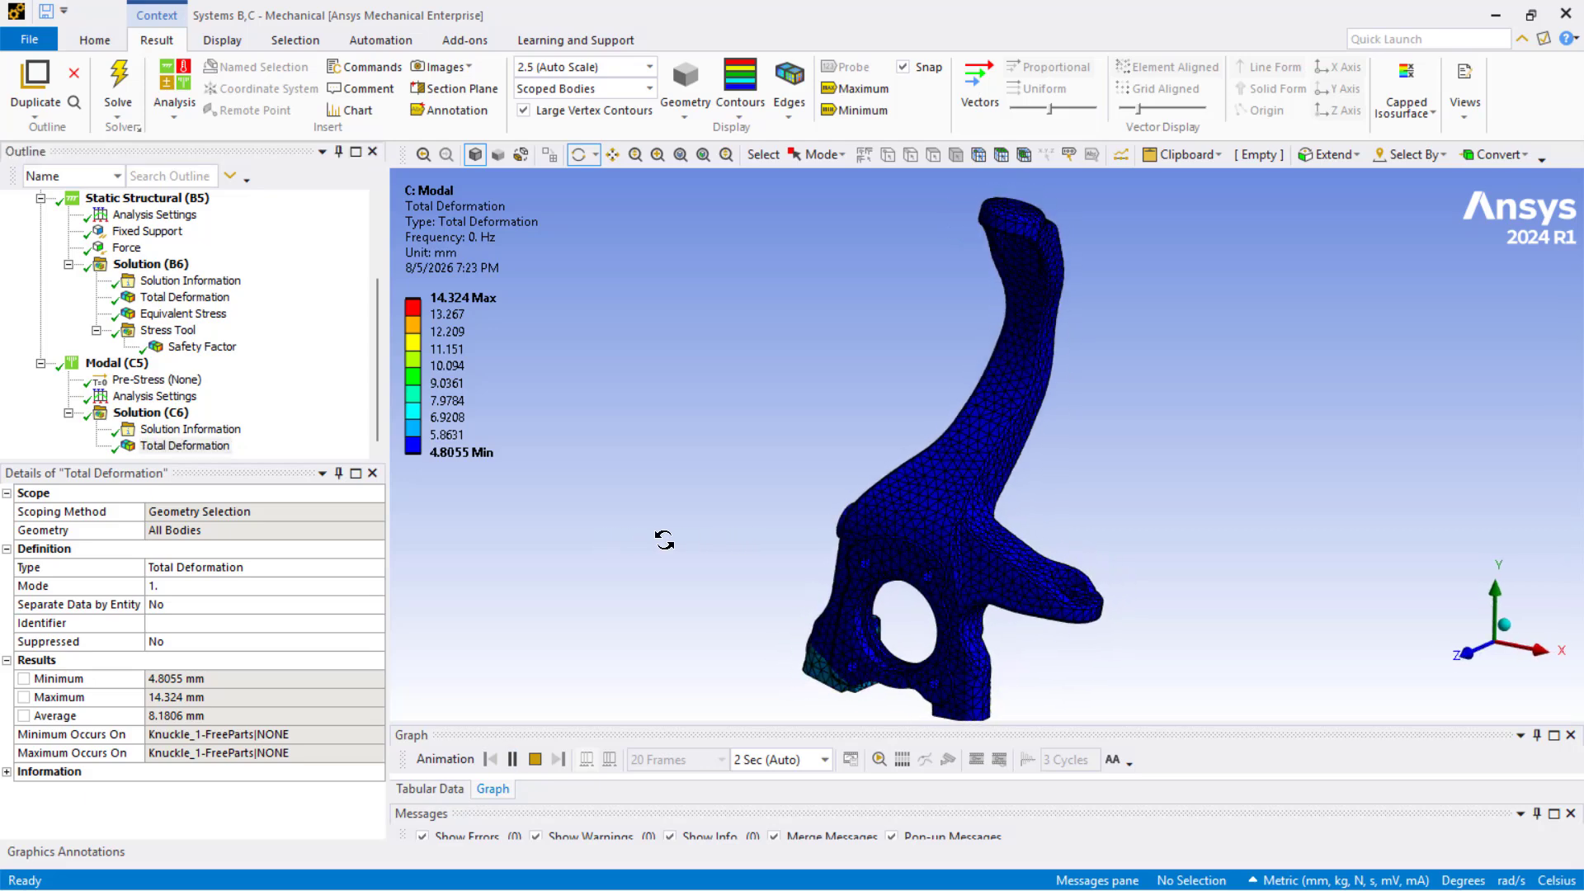
# Set the modal Pre-Stress Environment to Static Structural and solve the modal analysis again
pyautogui.click(157, 380)
pyautogui.click(234, 512)
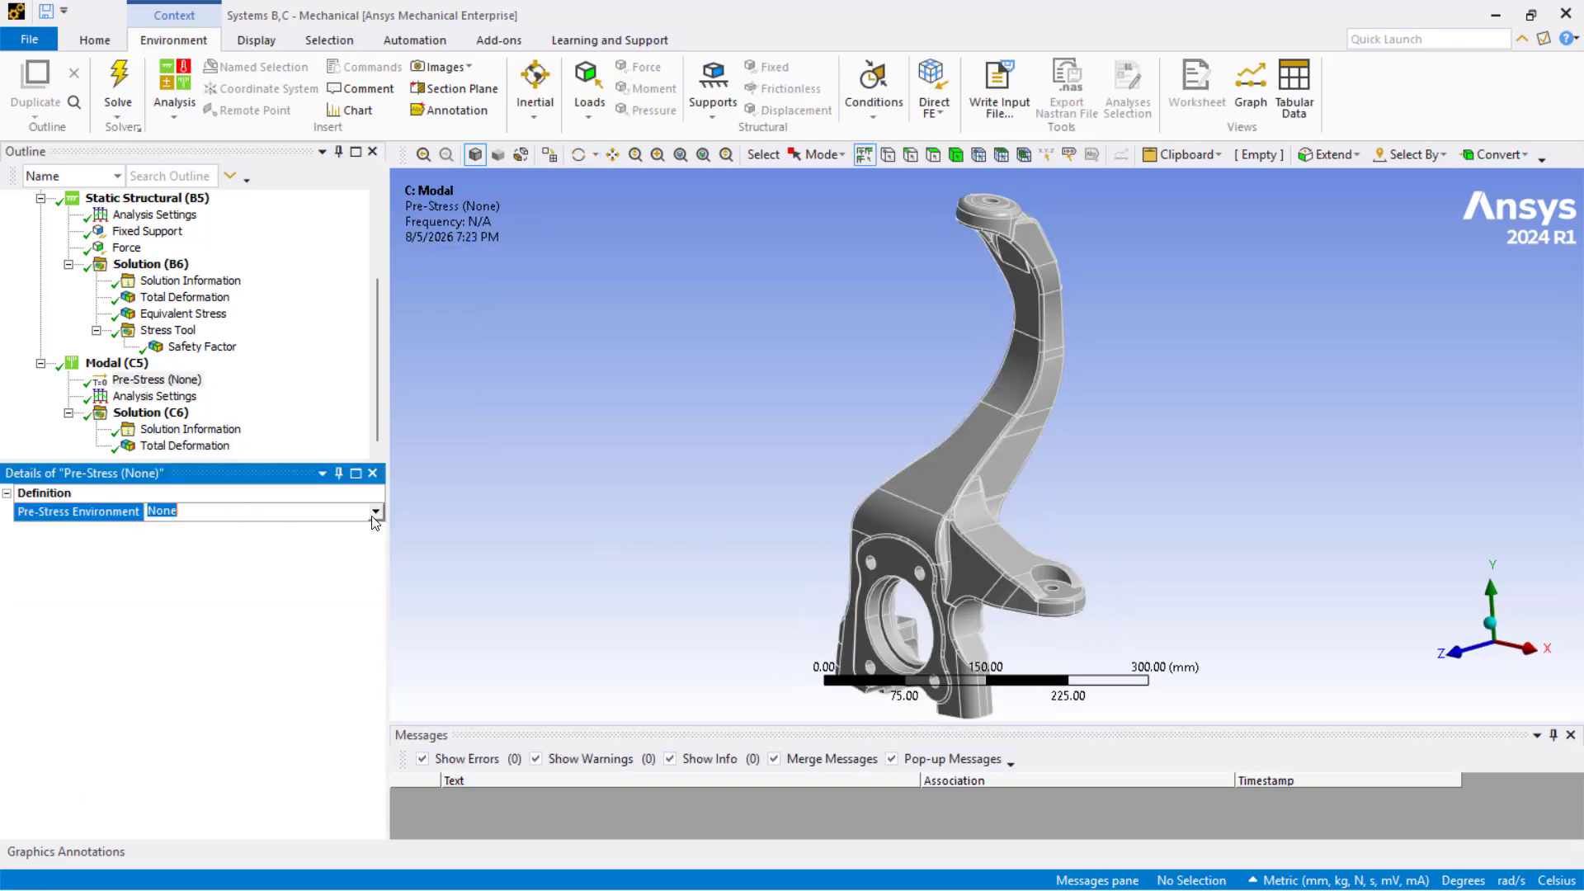
pyautogui.click(376, 513)
pyautogui.click(207, 543)
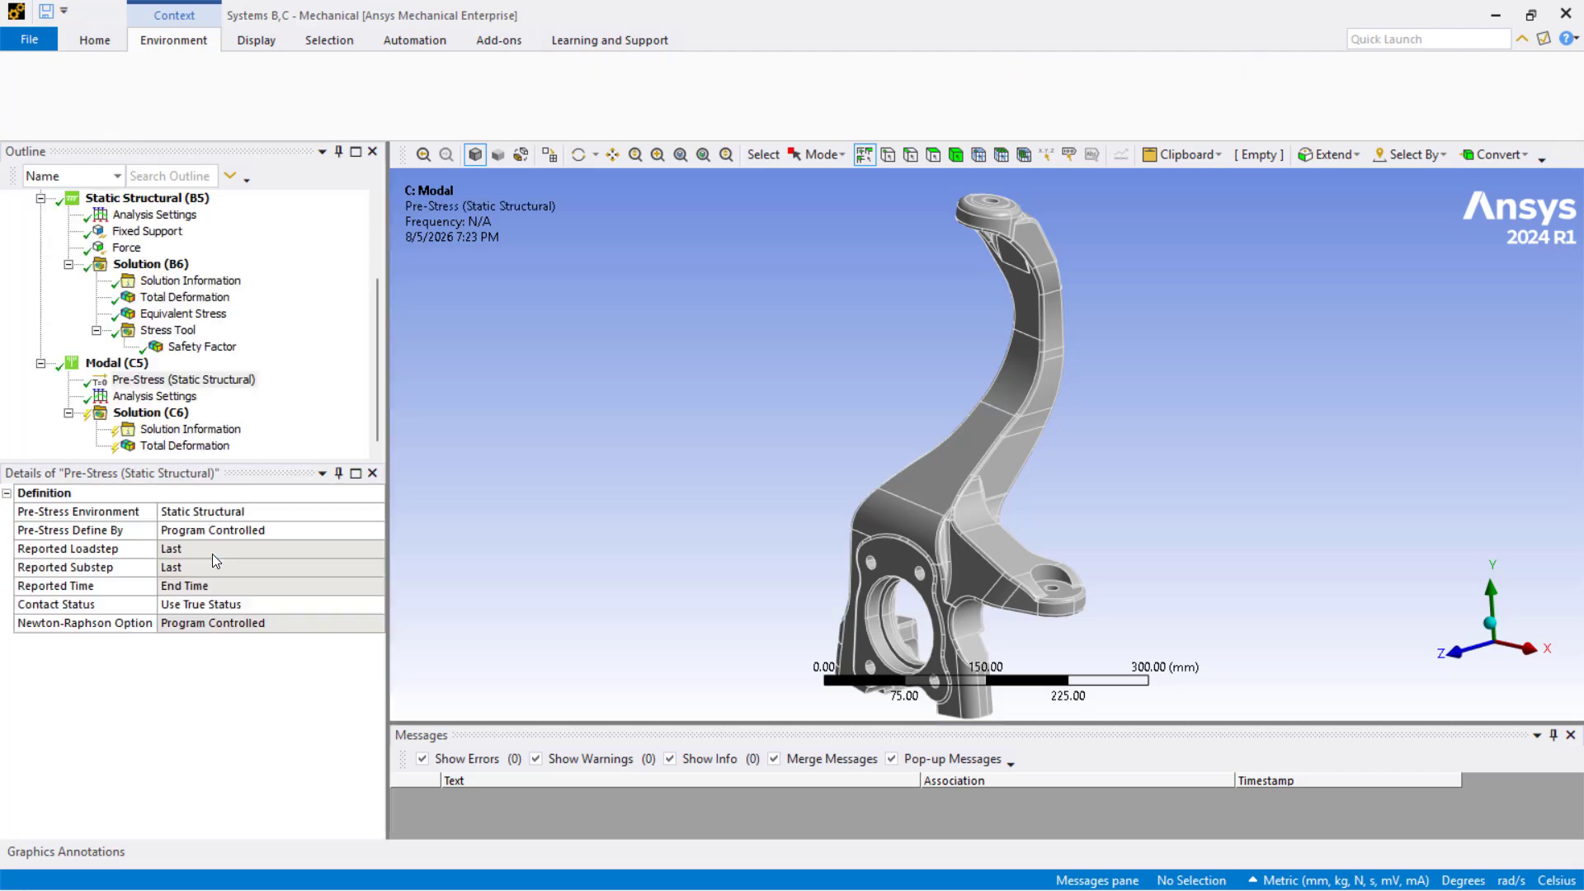
pyautogui.rightClick(152, 413)
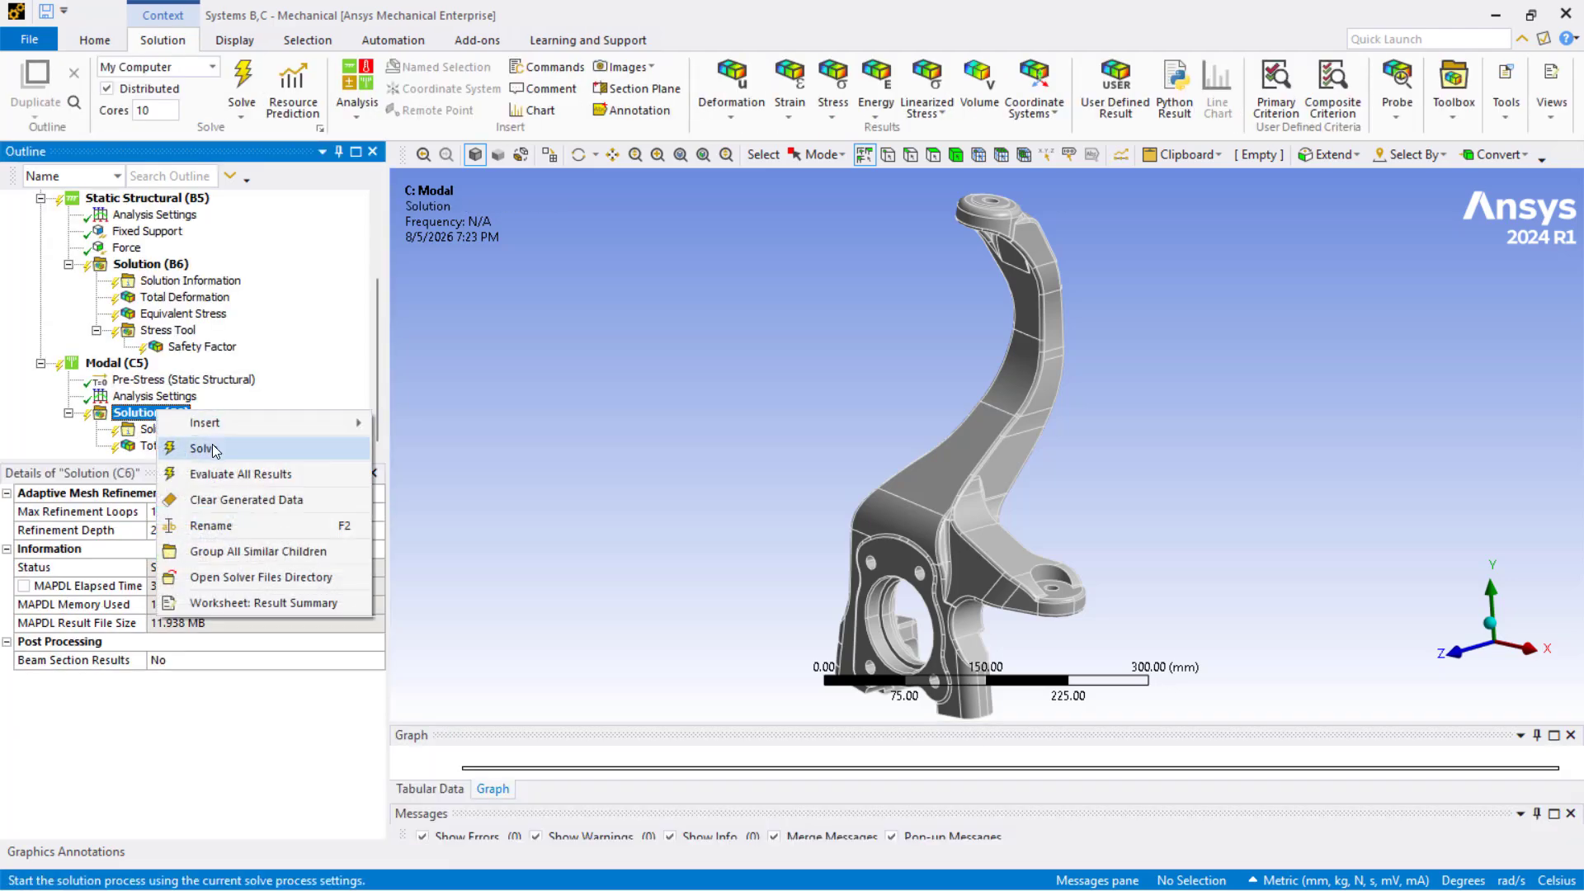
pyautogui.click(459, 463)
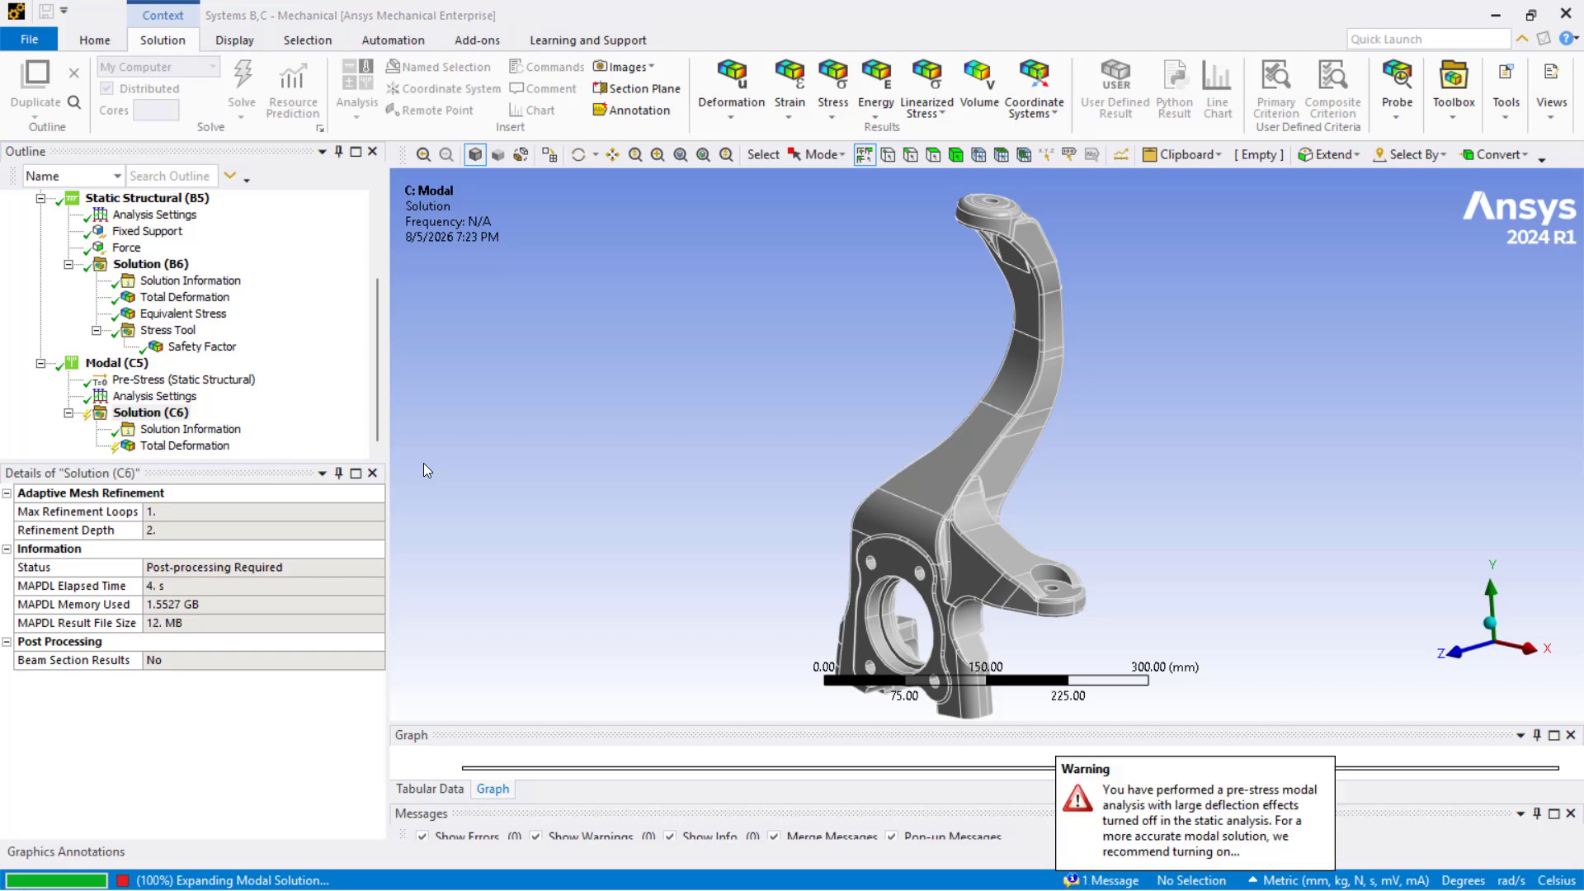
# Display the pre-stressed modal Total Deformation result and enlarge its tabular data to review the frequencies of all modes
pyautogui.click(188, 446)
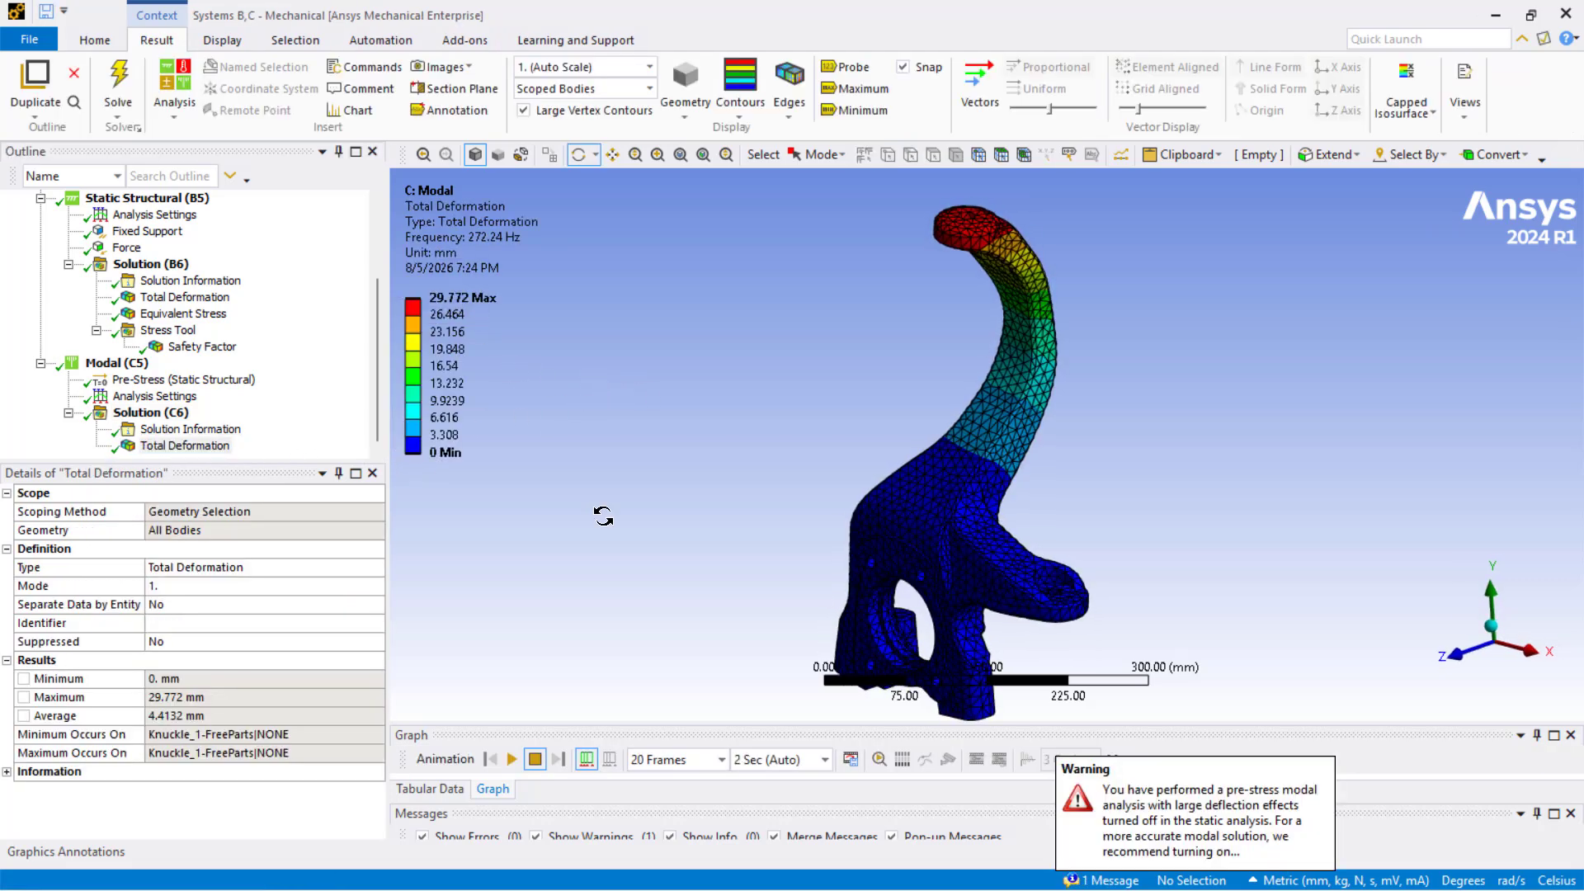
pyautogui.click(430, 790)
pyautogui.moveTo(677, 722); pyautogui.dragTo(676, 442)
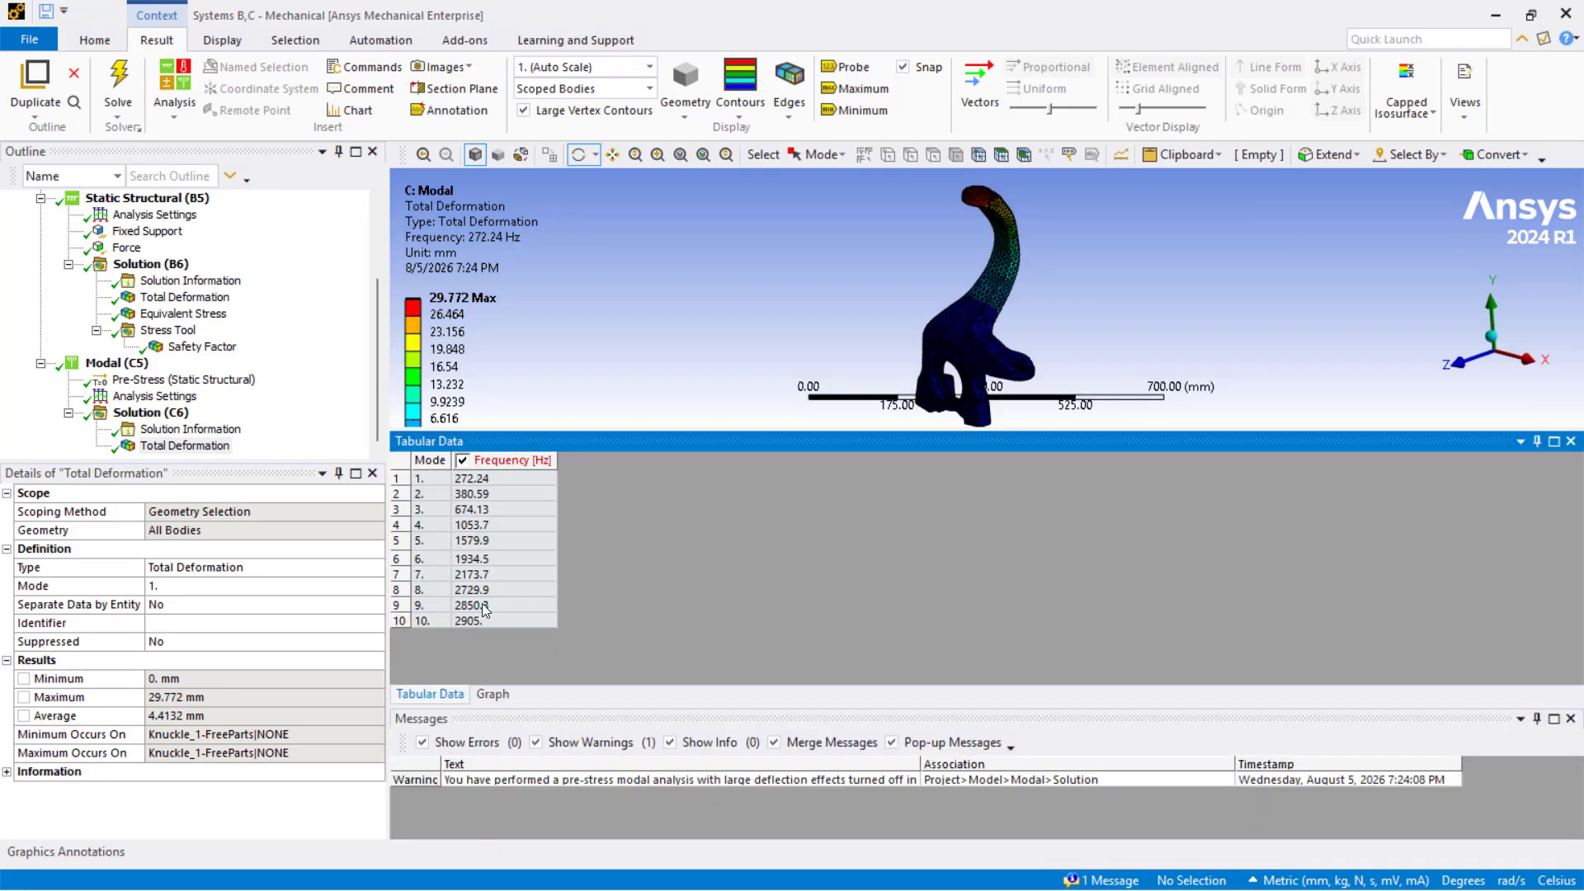
# Create Total Deformation results for all ten modes from the frequency table and evaluate them
pyautogui.click(476, 479)
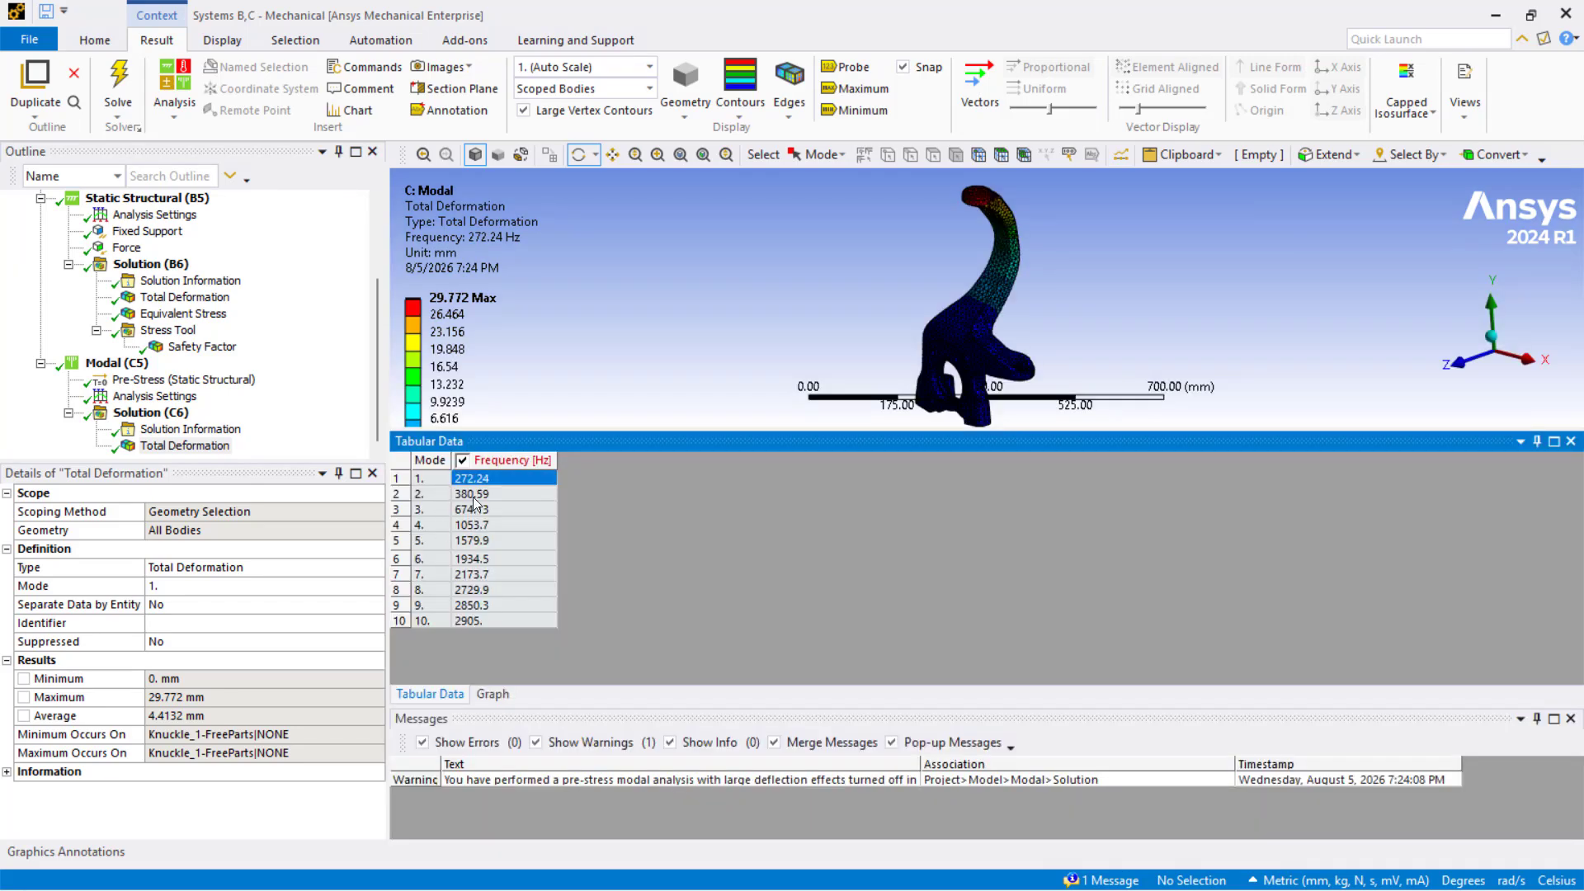
pyautogui.keyDown('shift'); pyautogui.click(494, 623); pyautogui.keyUp('shift')
pyautogui.rightClick(495, 623)
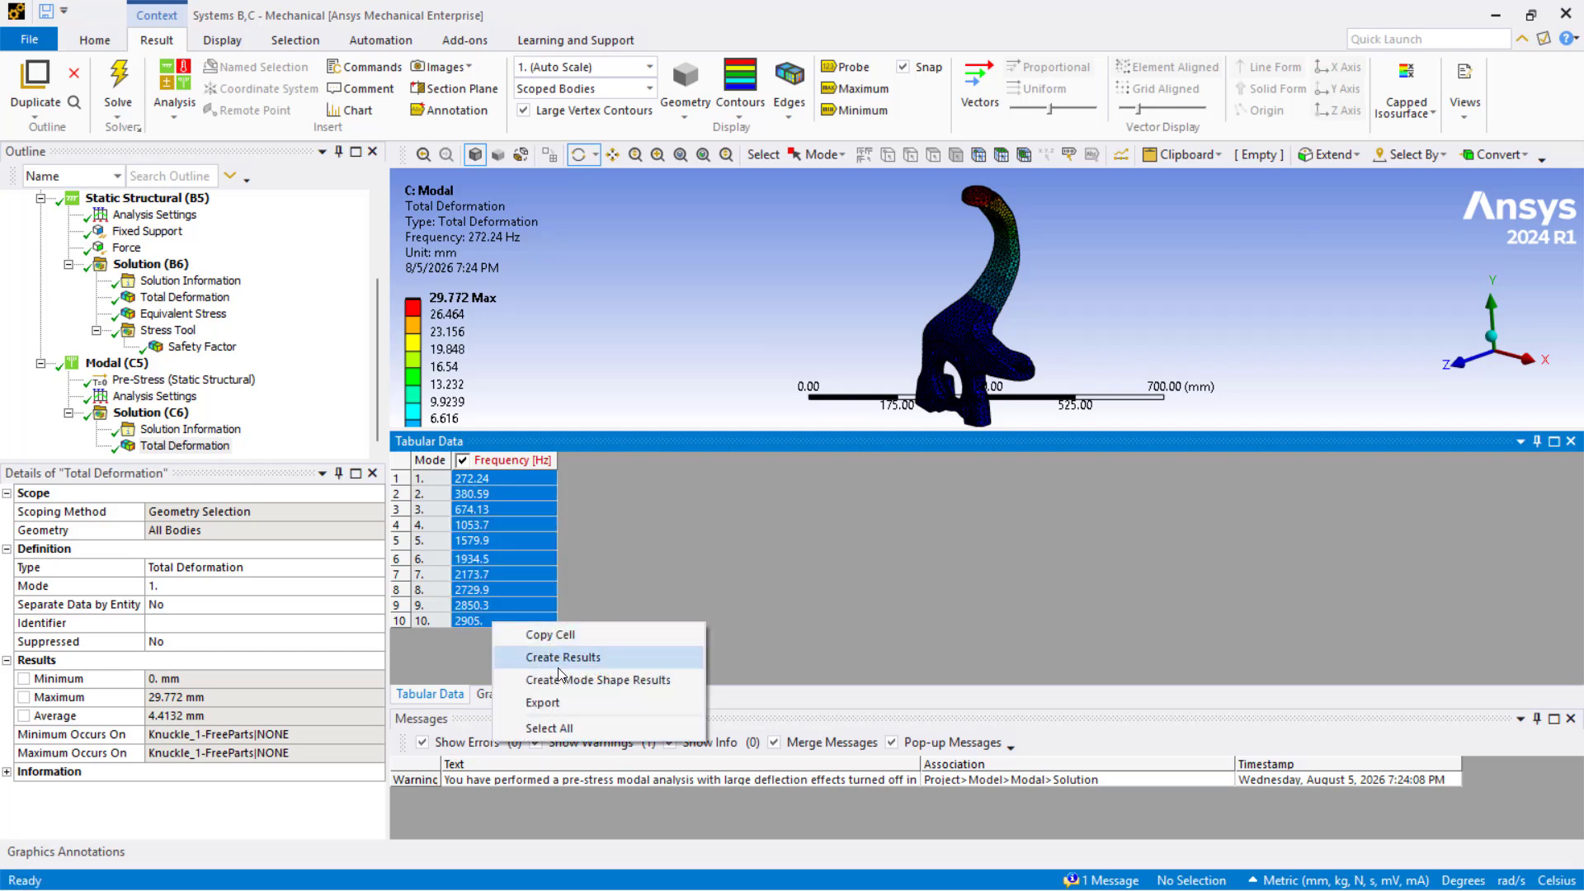
pyautogui.click(559, 658)
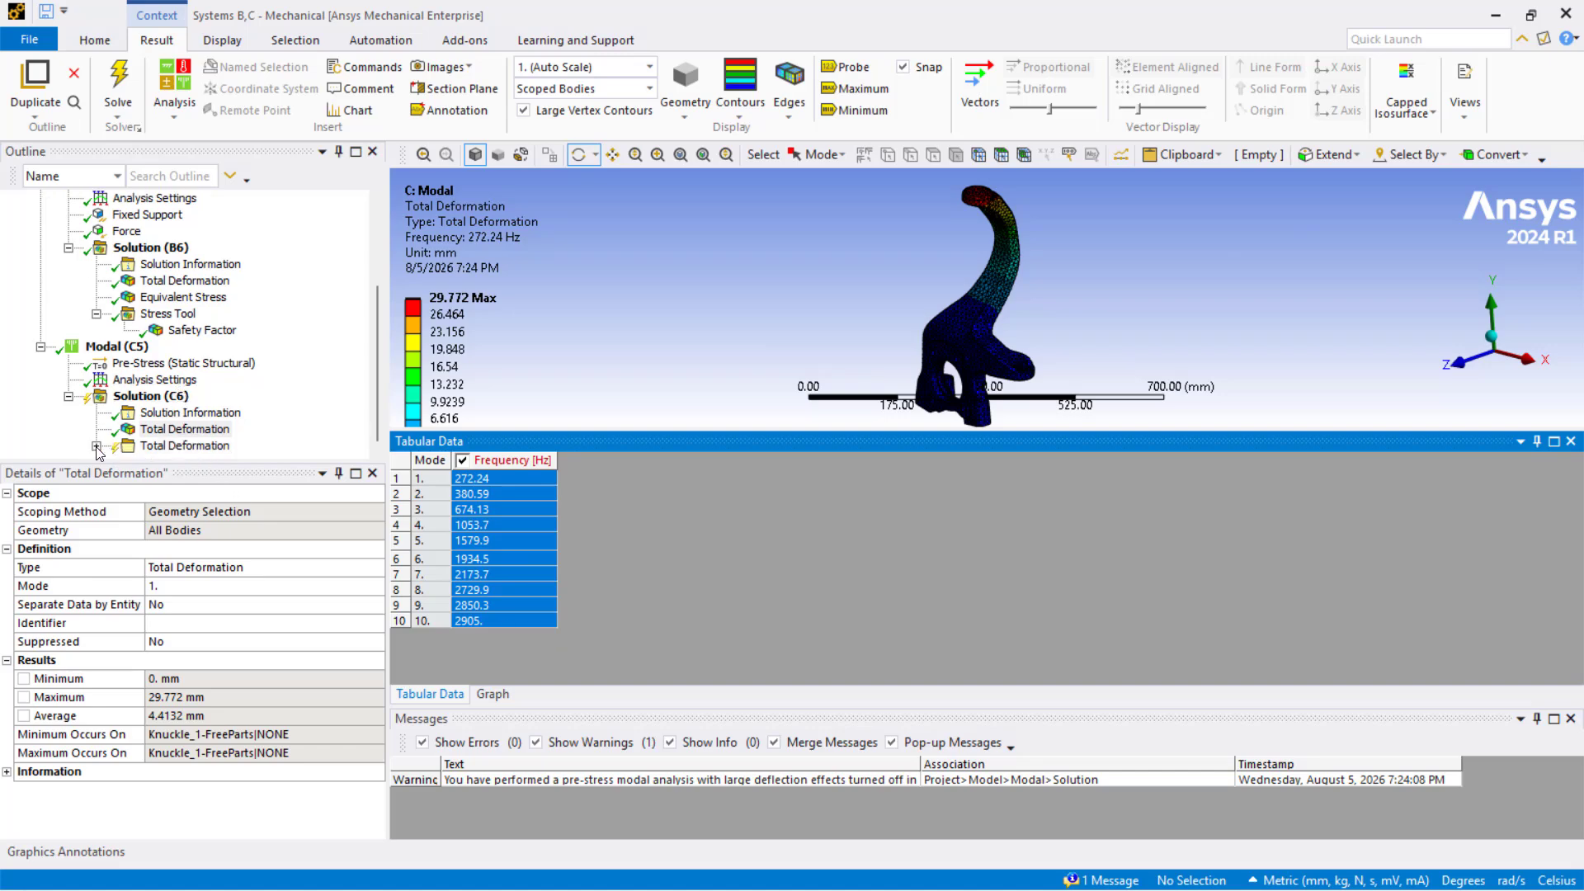
pyautogui.click(96, 446)
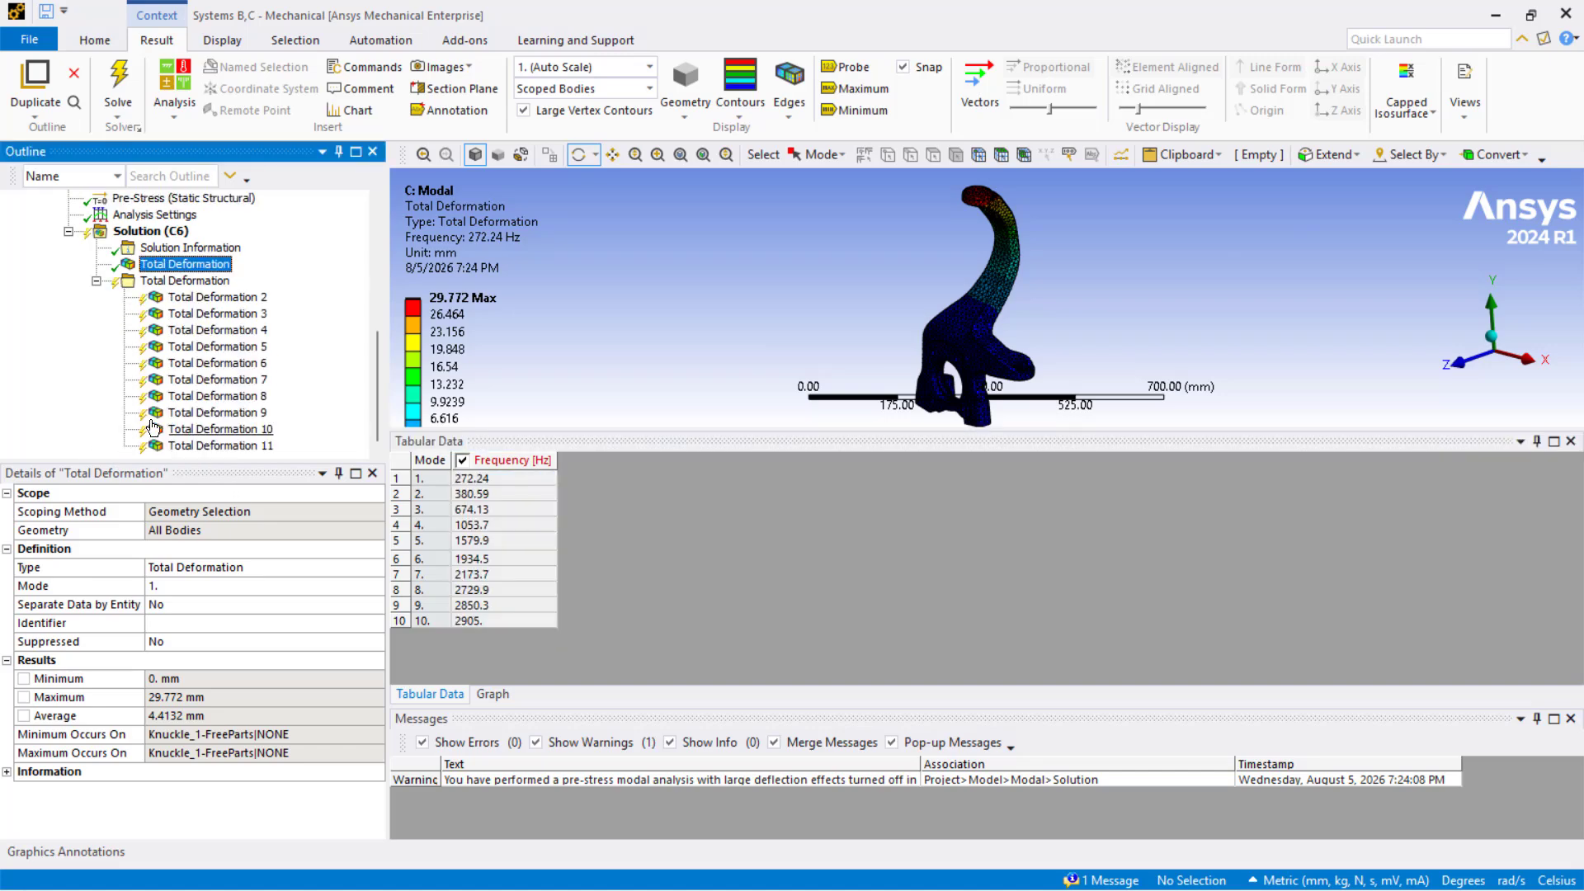
pyautogui.rightClick(141, 234)
pyautogui.click(185, 282)
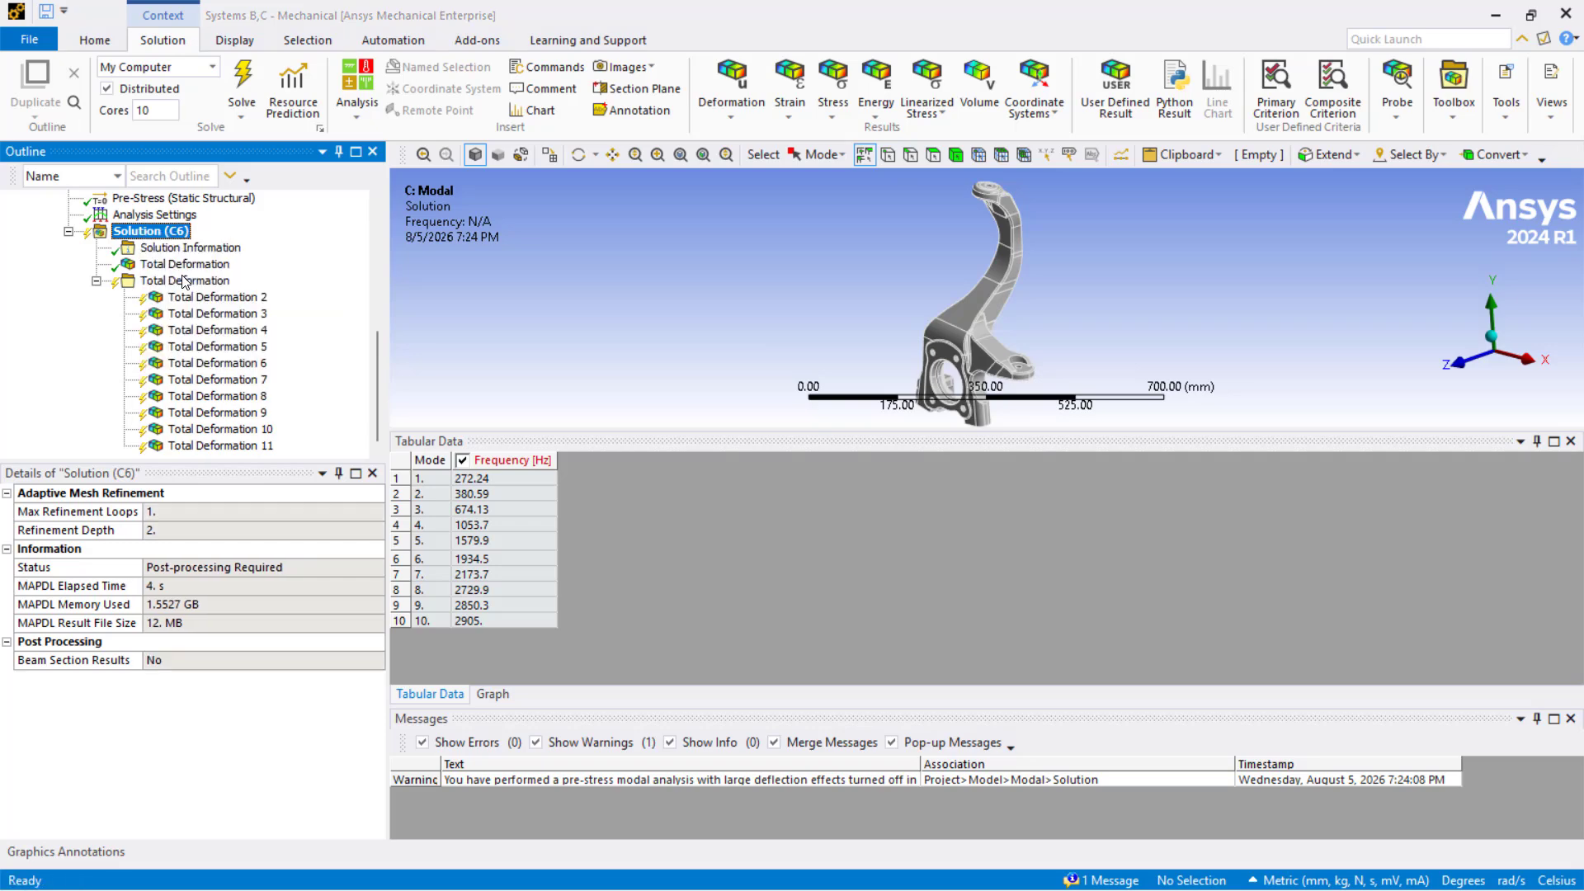
# Rename all ten grouped Total Deformation results based on their definition
pyautogui.rightClick(173, 282)
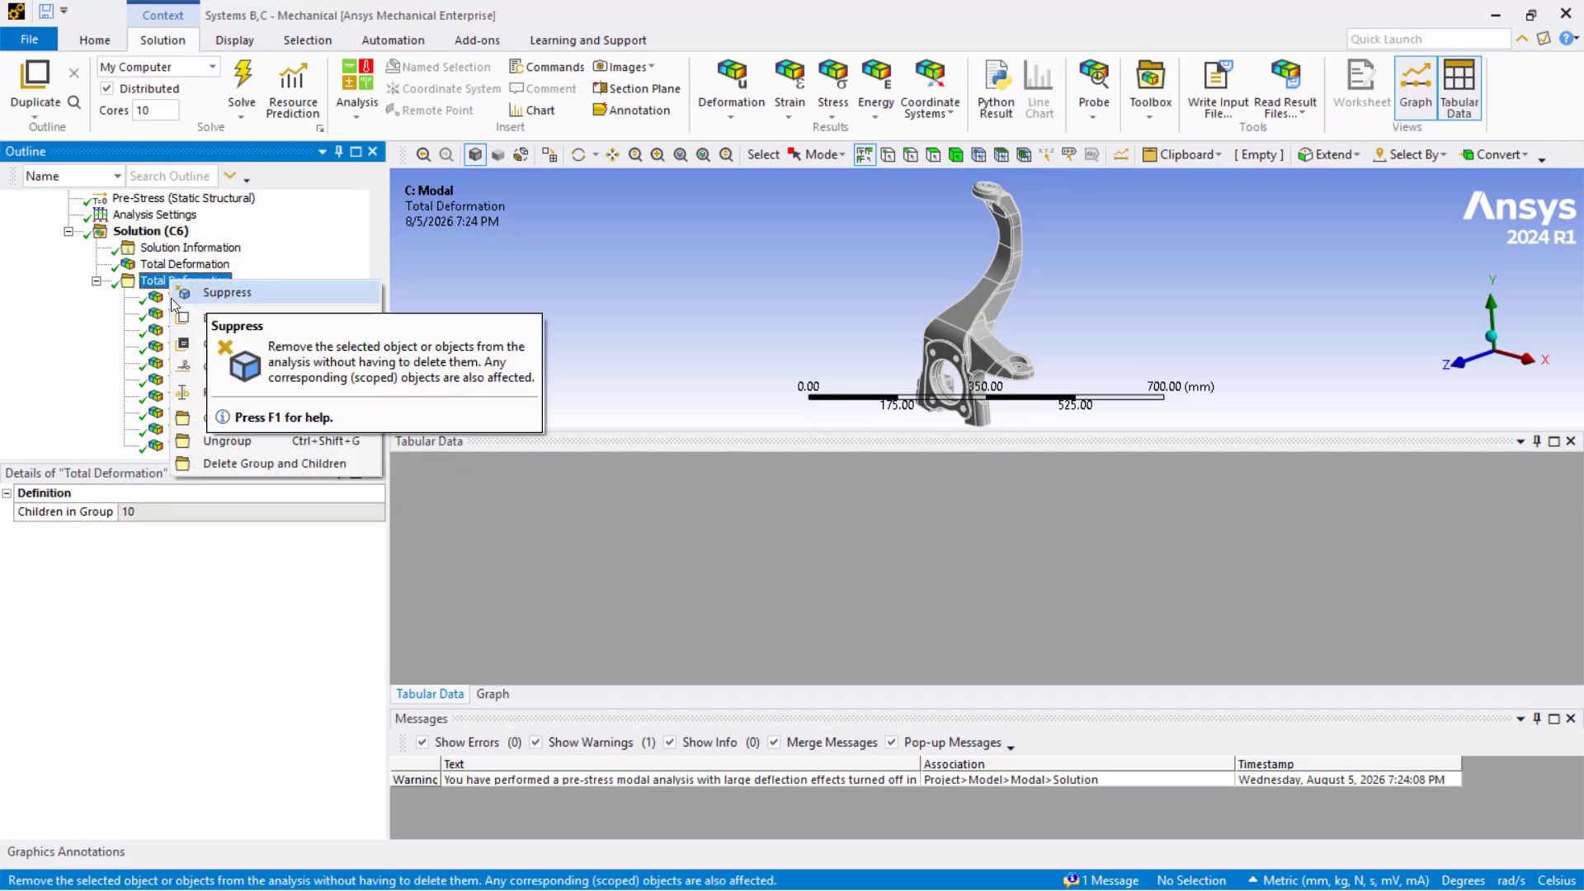
pyautogui.press('Escape')
pyautogui.click(206, 299)
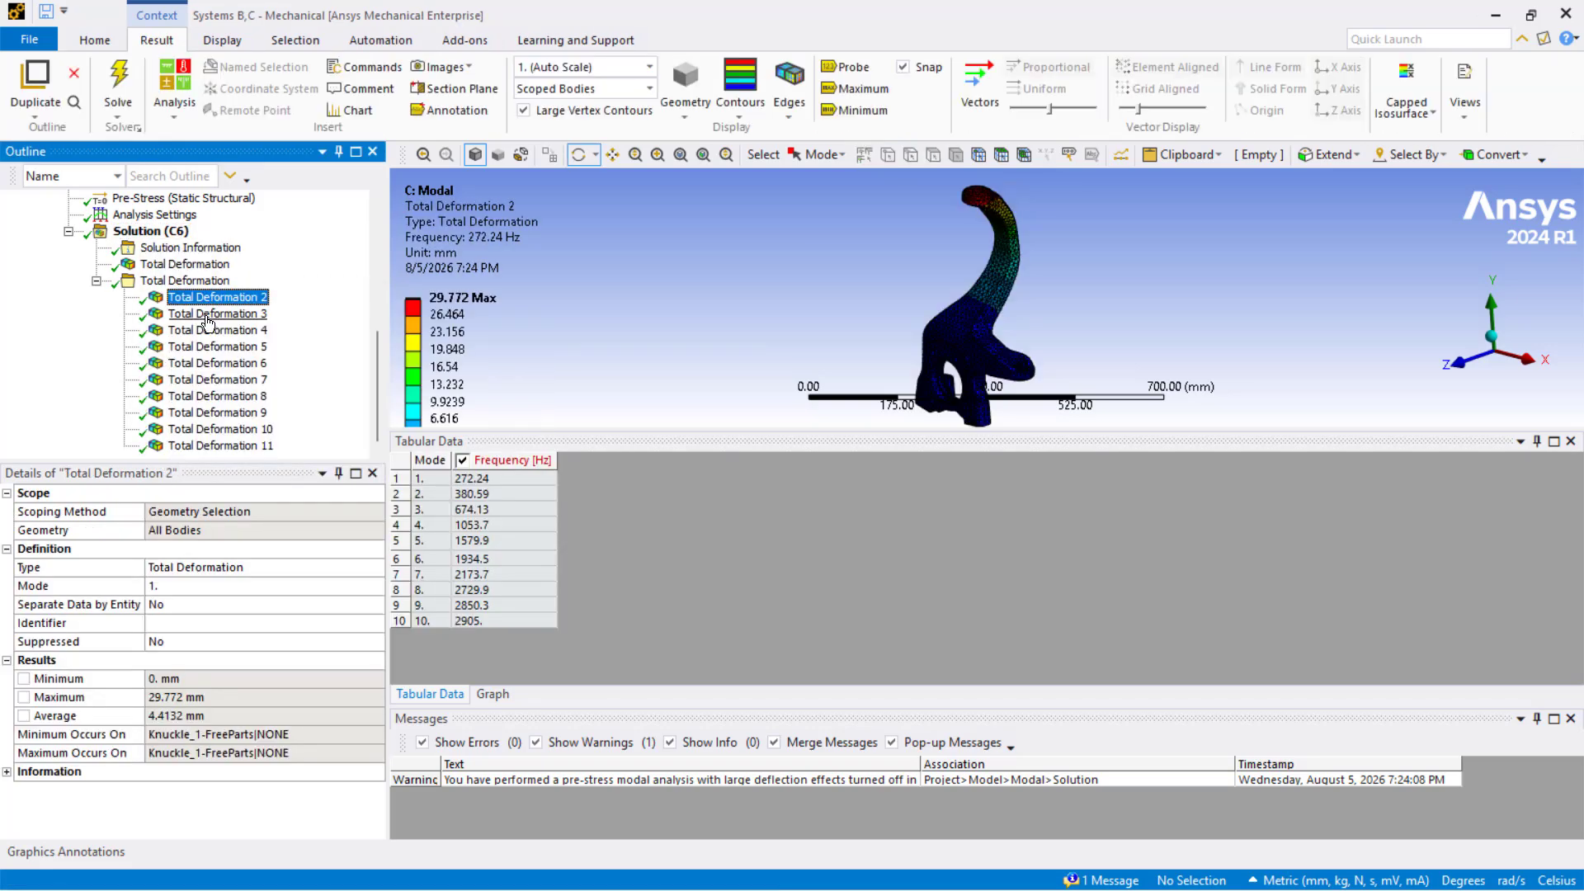
pyautogui.keyDown('shift'); pyautogui.click(237, 448); pyautogui.keyUp('shift')
pyautogui.rightClick(240, 449)
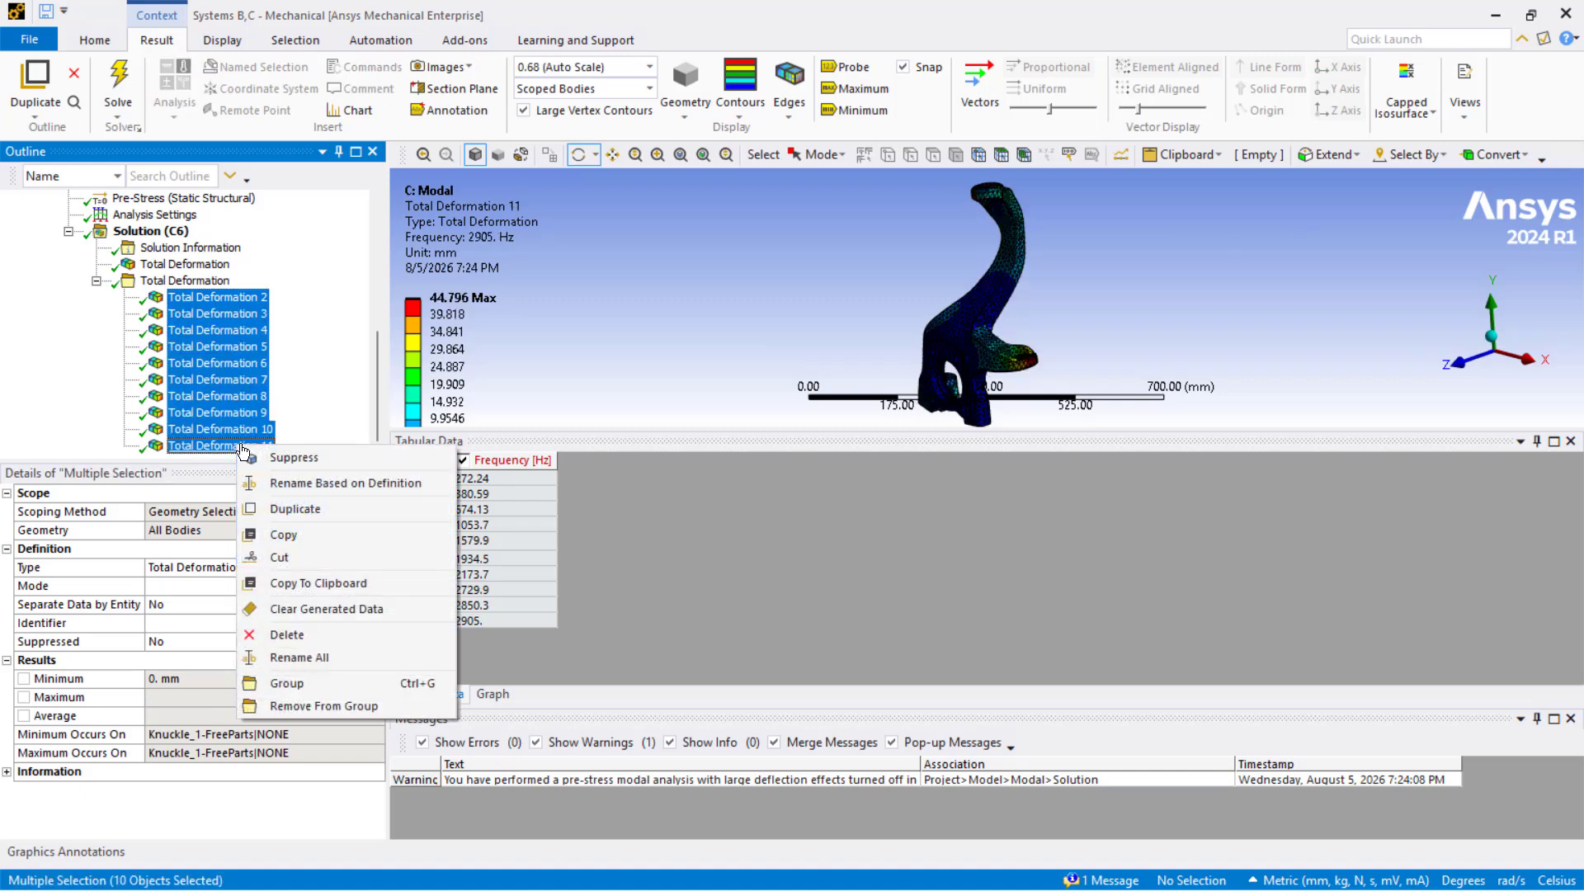
pyautogui.click(314, 483)
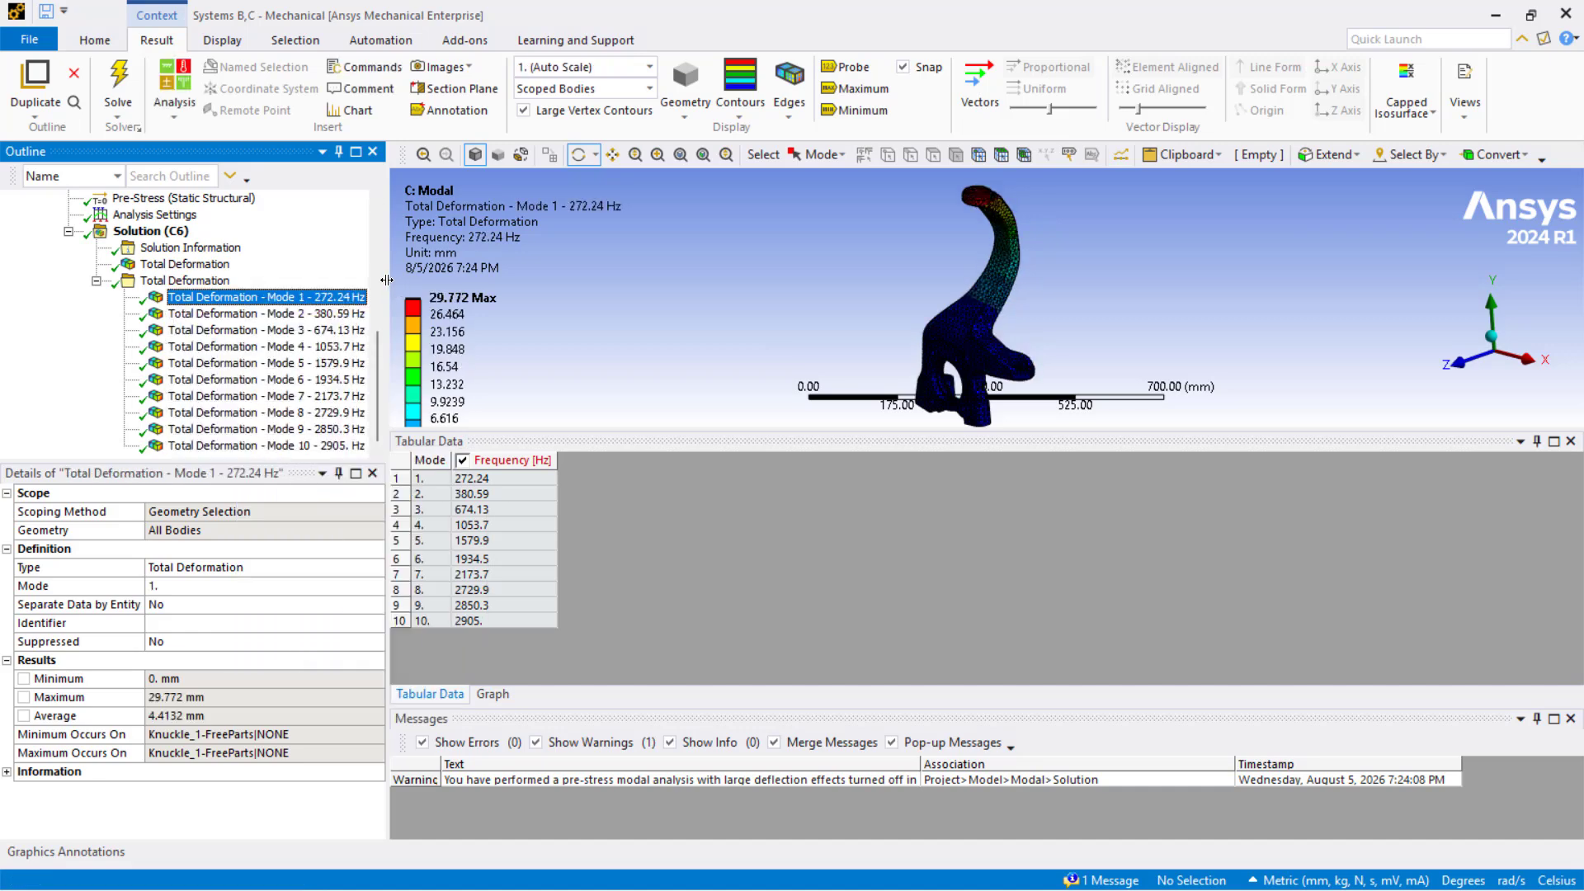
# Widen the outline pane to show the full mode names and select all ten grouped Total Deformation results
pyautogui.moveTo(387, 285); pyautogui.dragTo(496, 285)
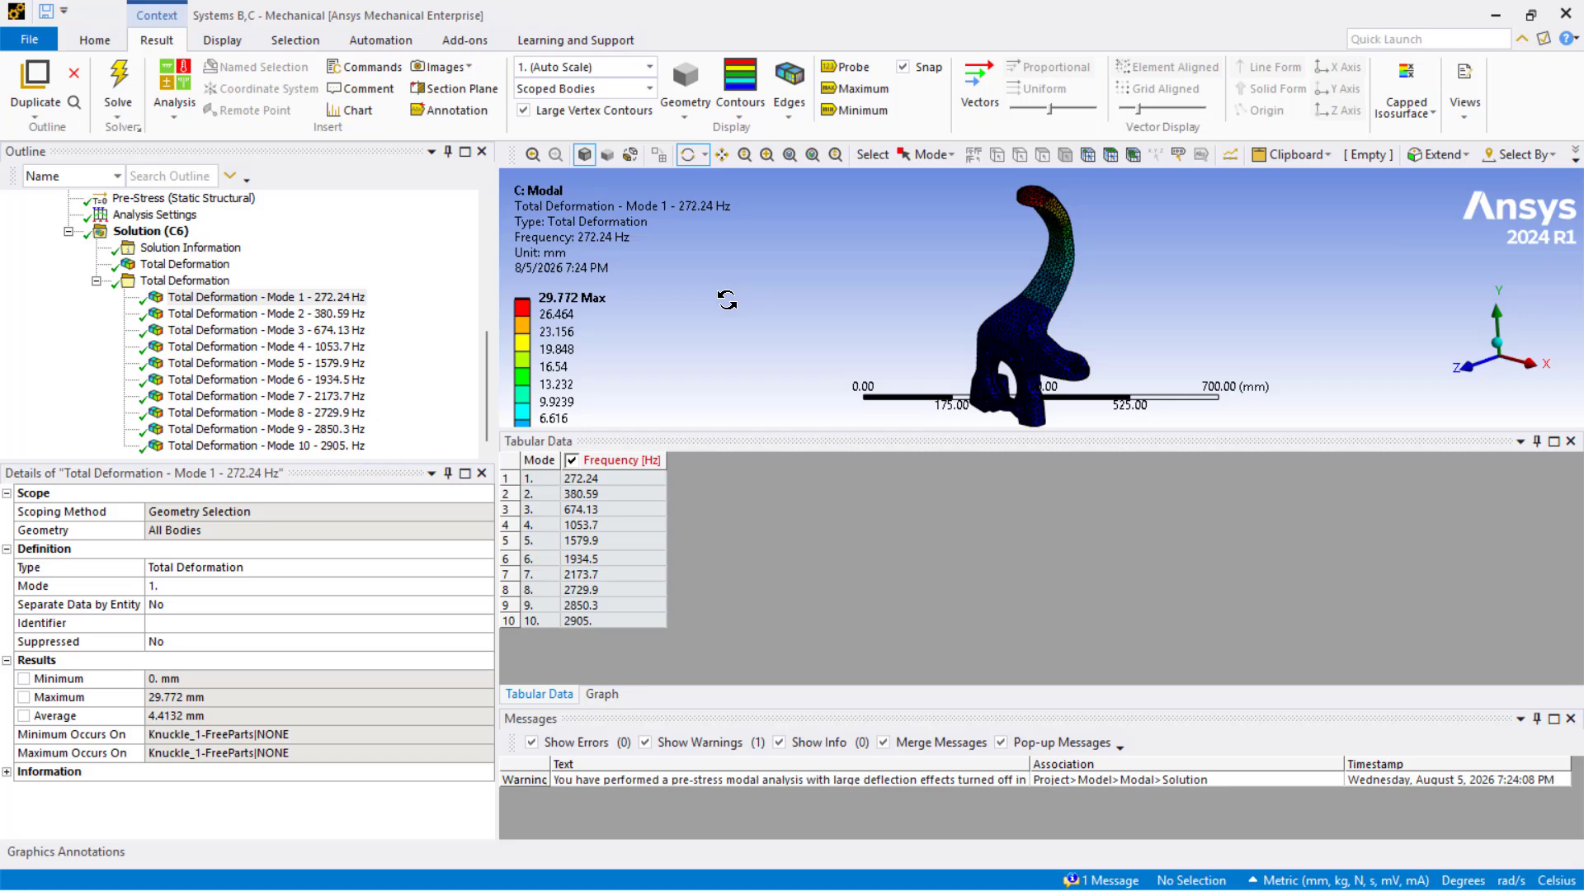
pyautogui.click(238, 297)
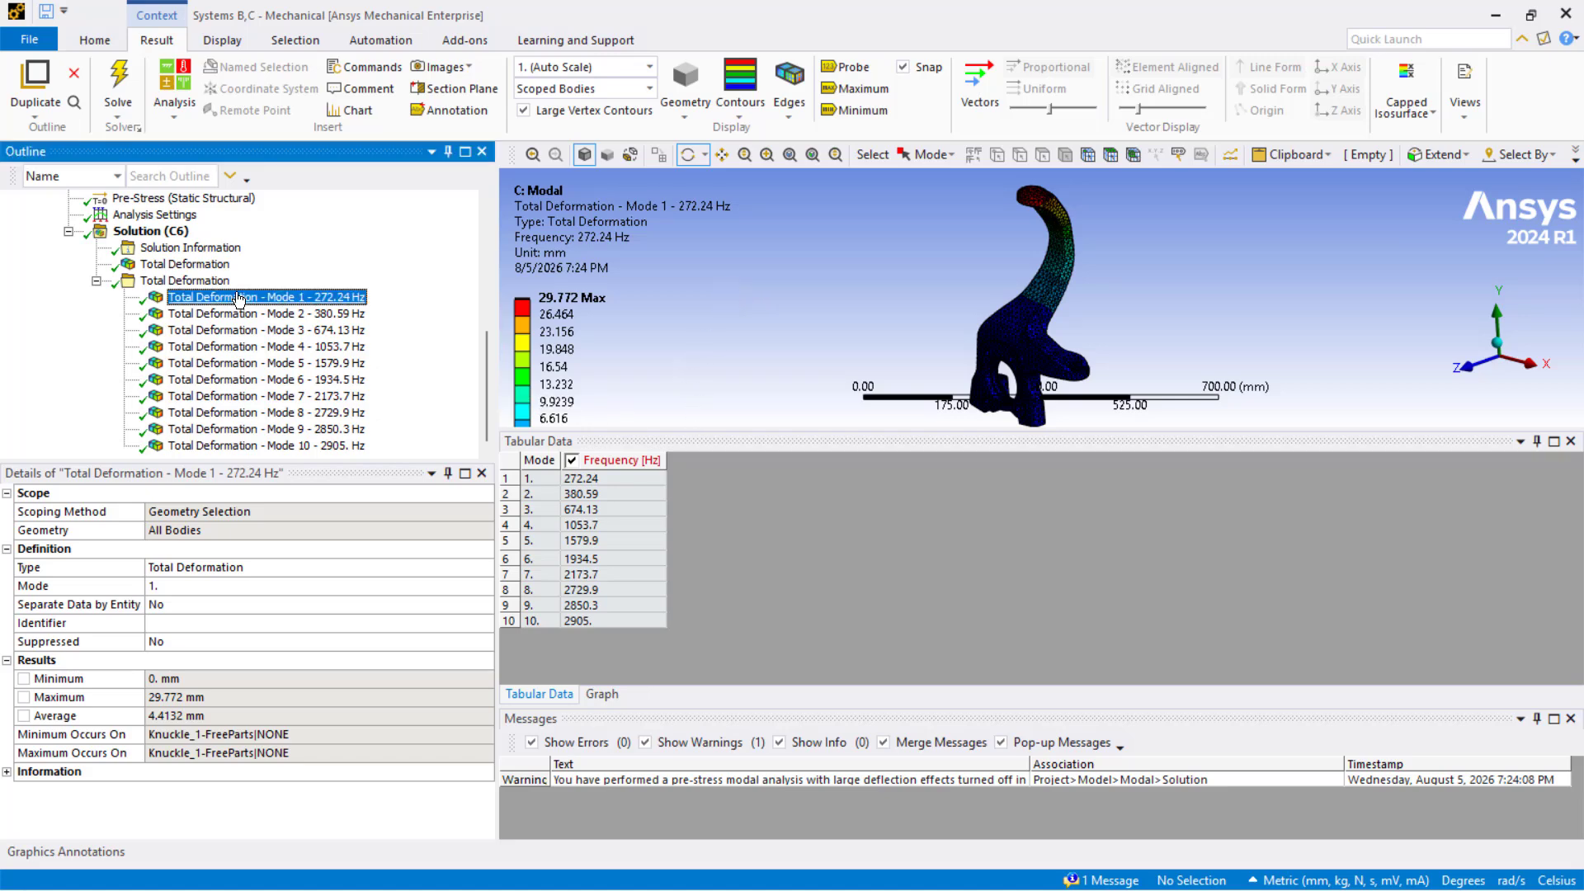
pyautogui.keyDown('shift'); pyautogui.click(254, 447); pyautogui.keyUp('shift')
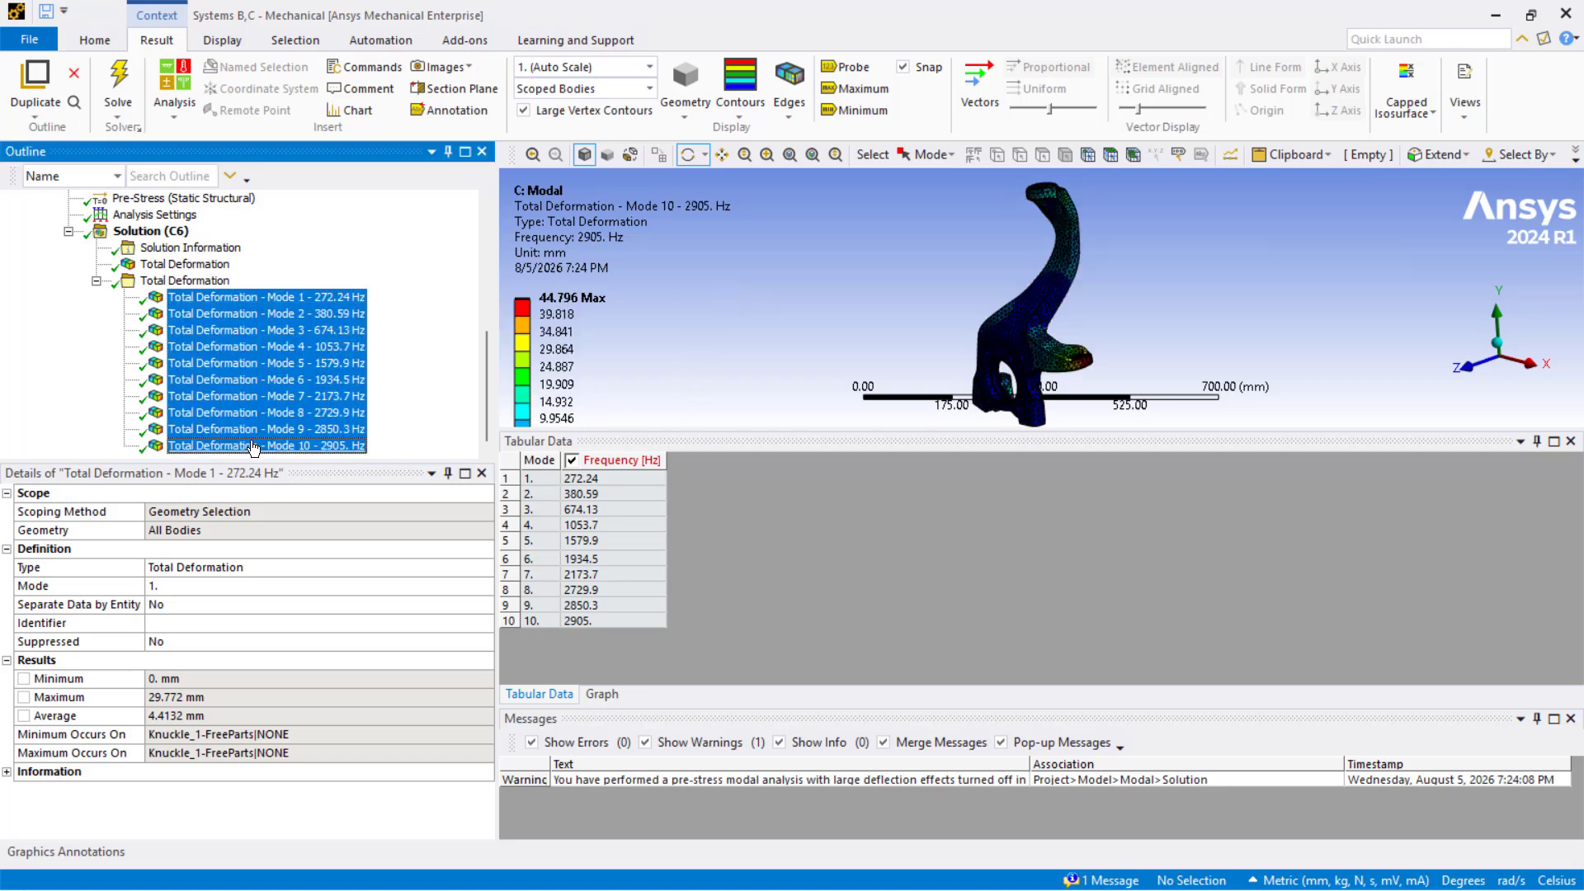
pyautogui.rightClick(254, 447)
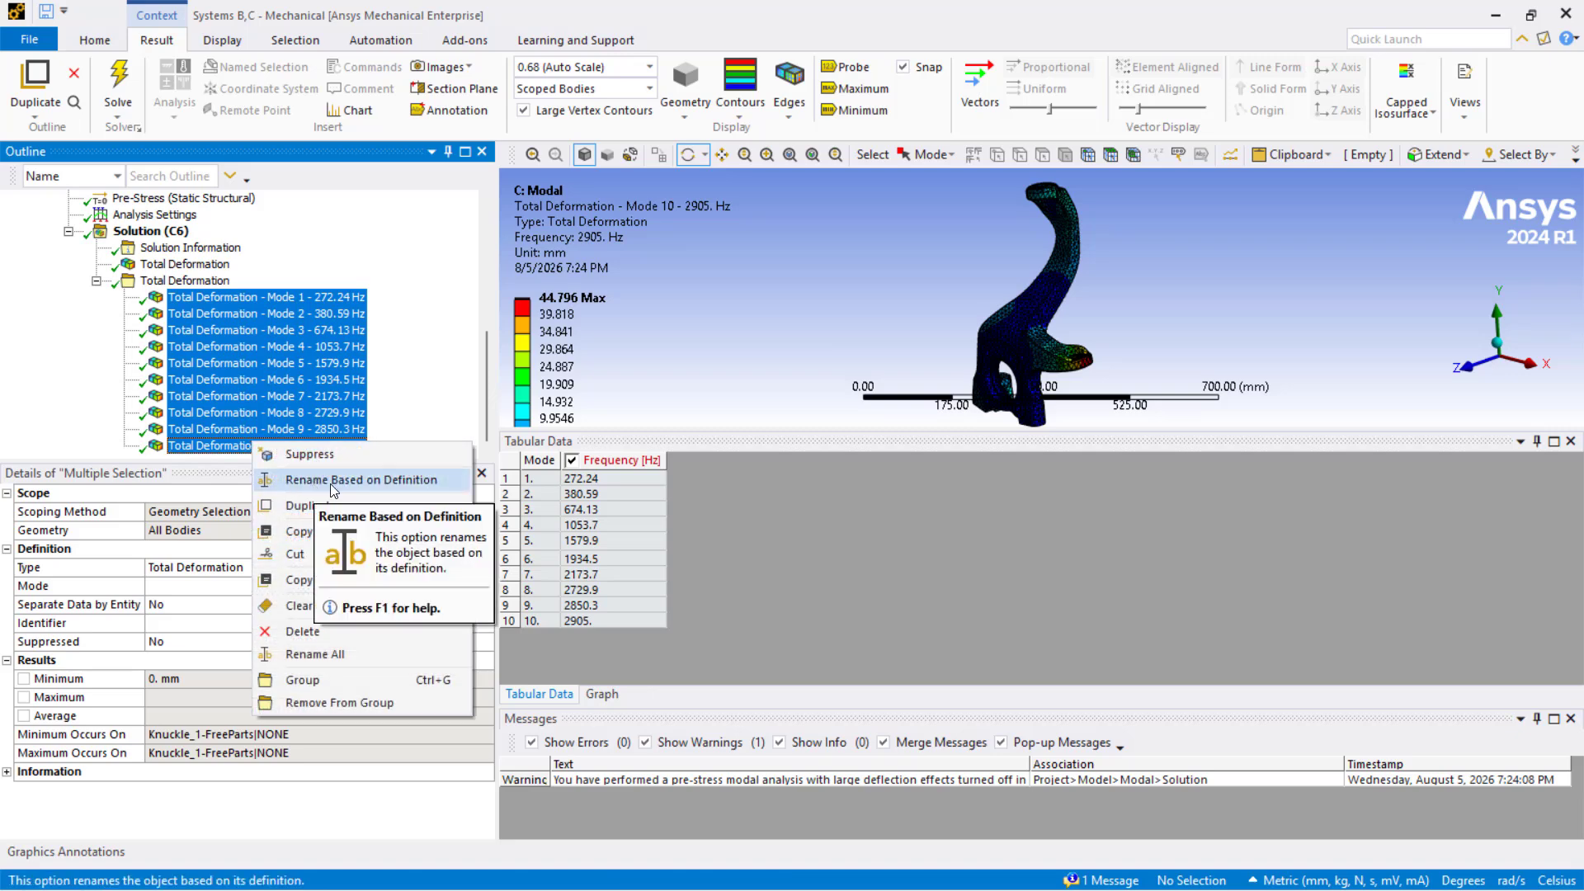
pyautogui.click(696, 360)
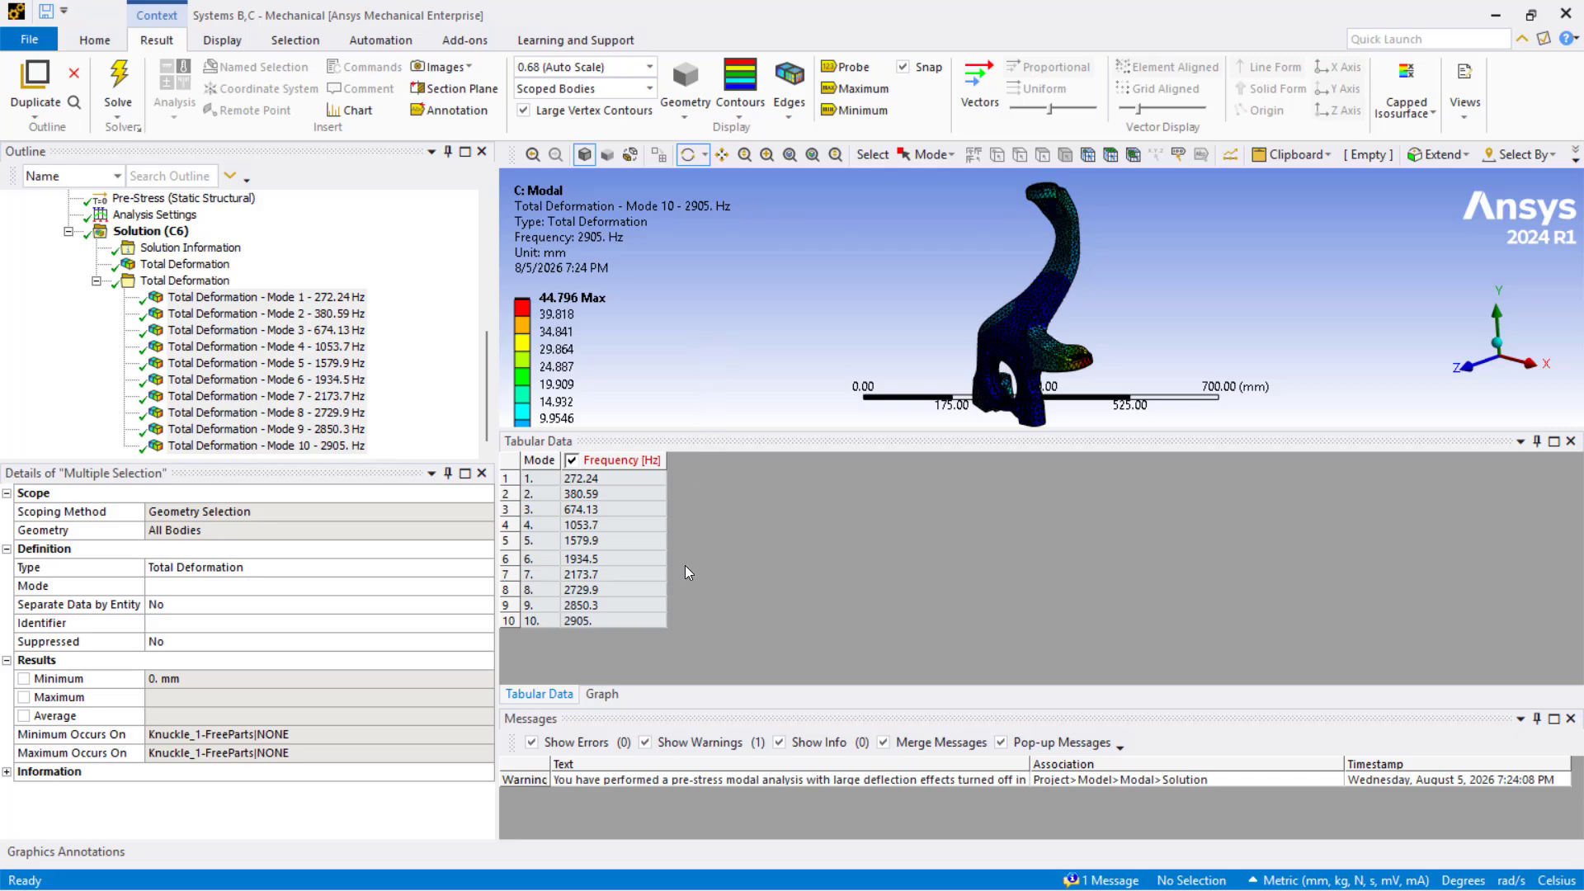
# Close the tabular data and shrink the graph pane to enlarge the model view
pyautogui.moveTo(725, 442); pyautogui.dragTo(728, 479)
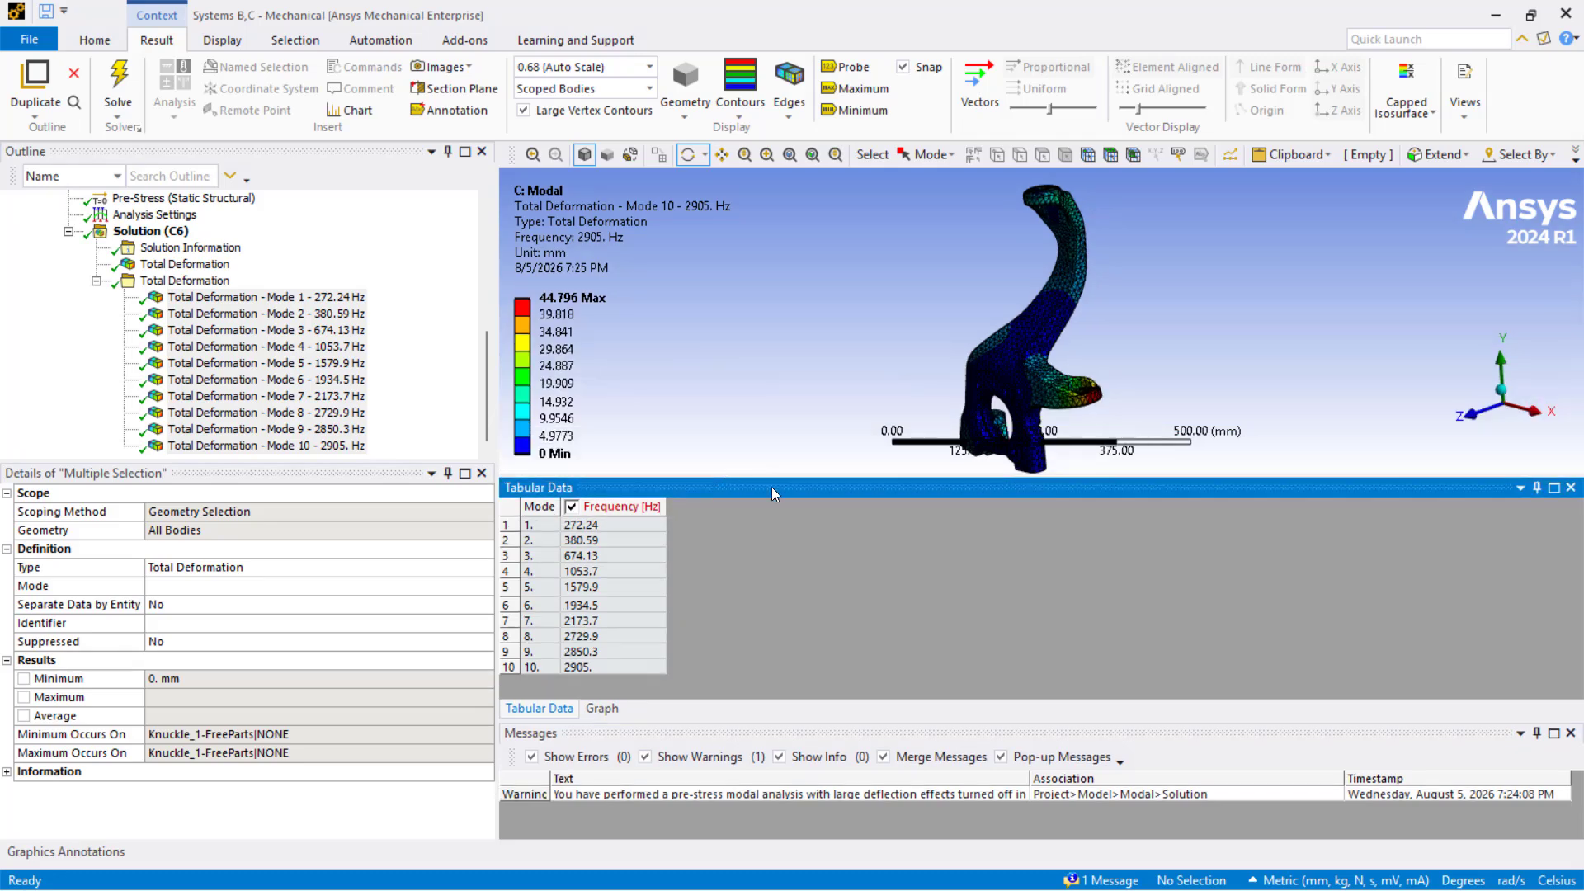
pyautogui.click(1571, 488)
pyautogui.moveTo(773, 484); pyautogui.dragTo(726, 723)
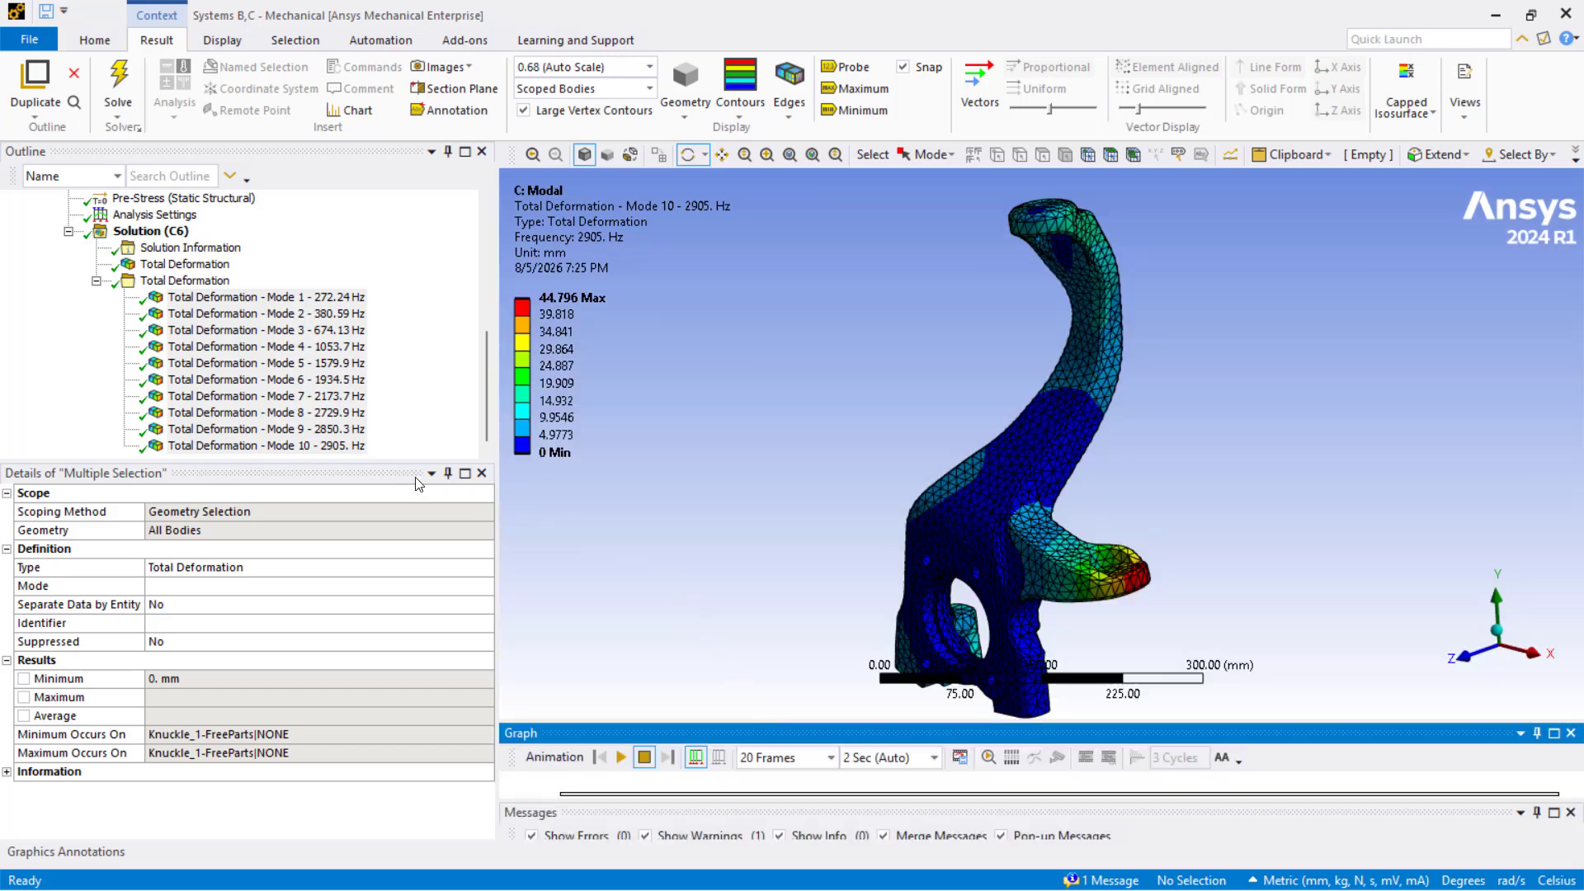
pyautogui.click(709, 422)
pyautogui.moveTo(709, 422); pyautogui.dragTo(708, 446)
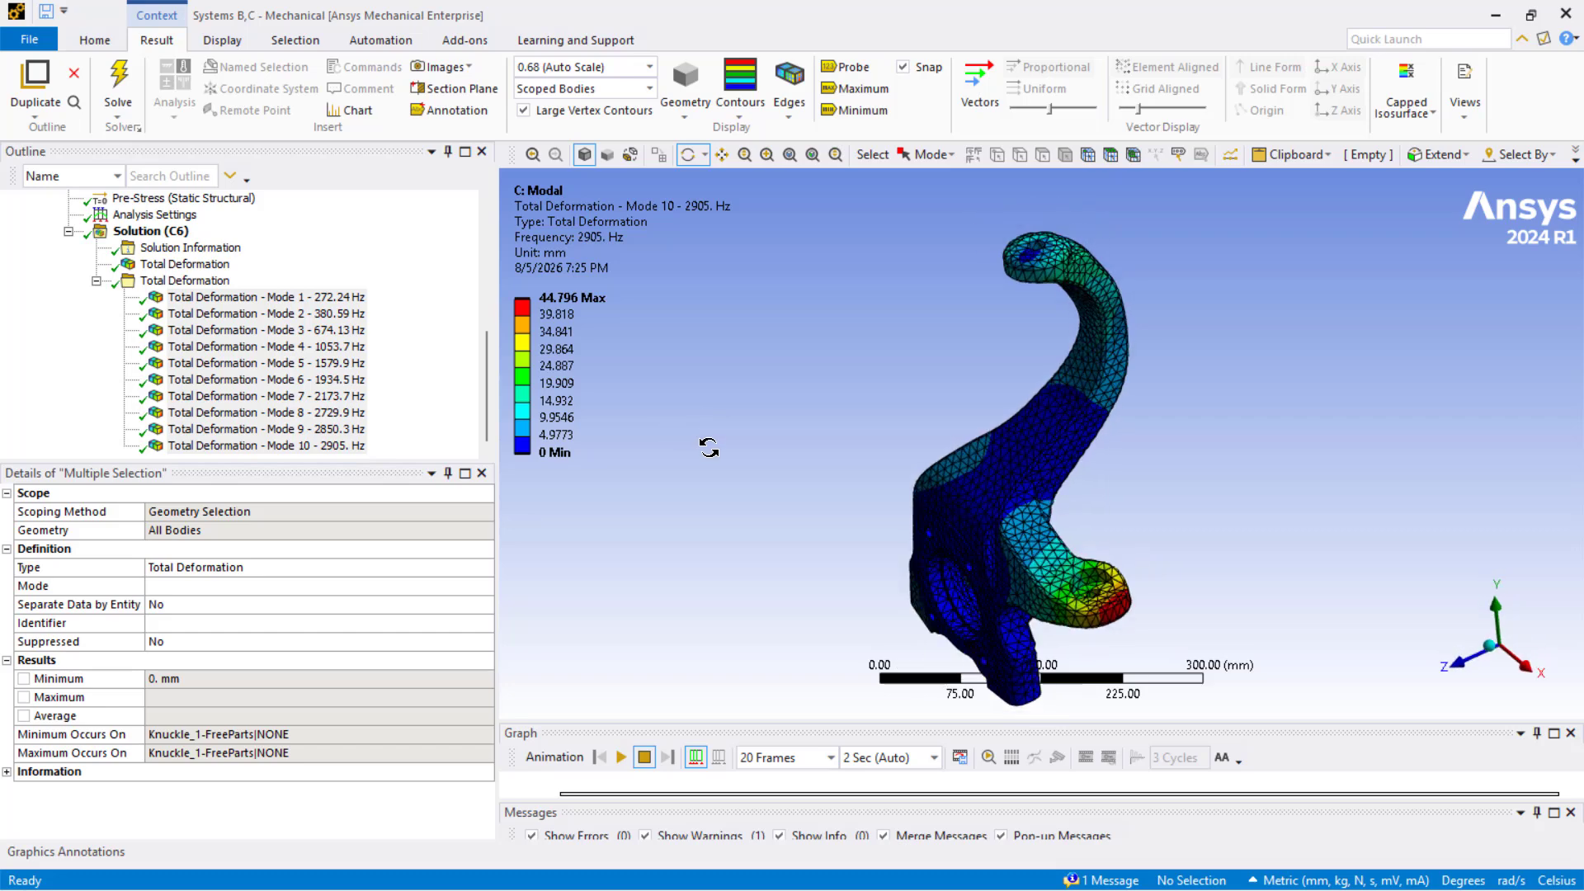
# Animate the Mode 1 and Mode 2 Total Deformation results and examine each mode shape from different sides
pyautogui.click(265, 302)
pyautogui.click(715, 377)
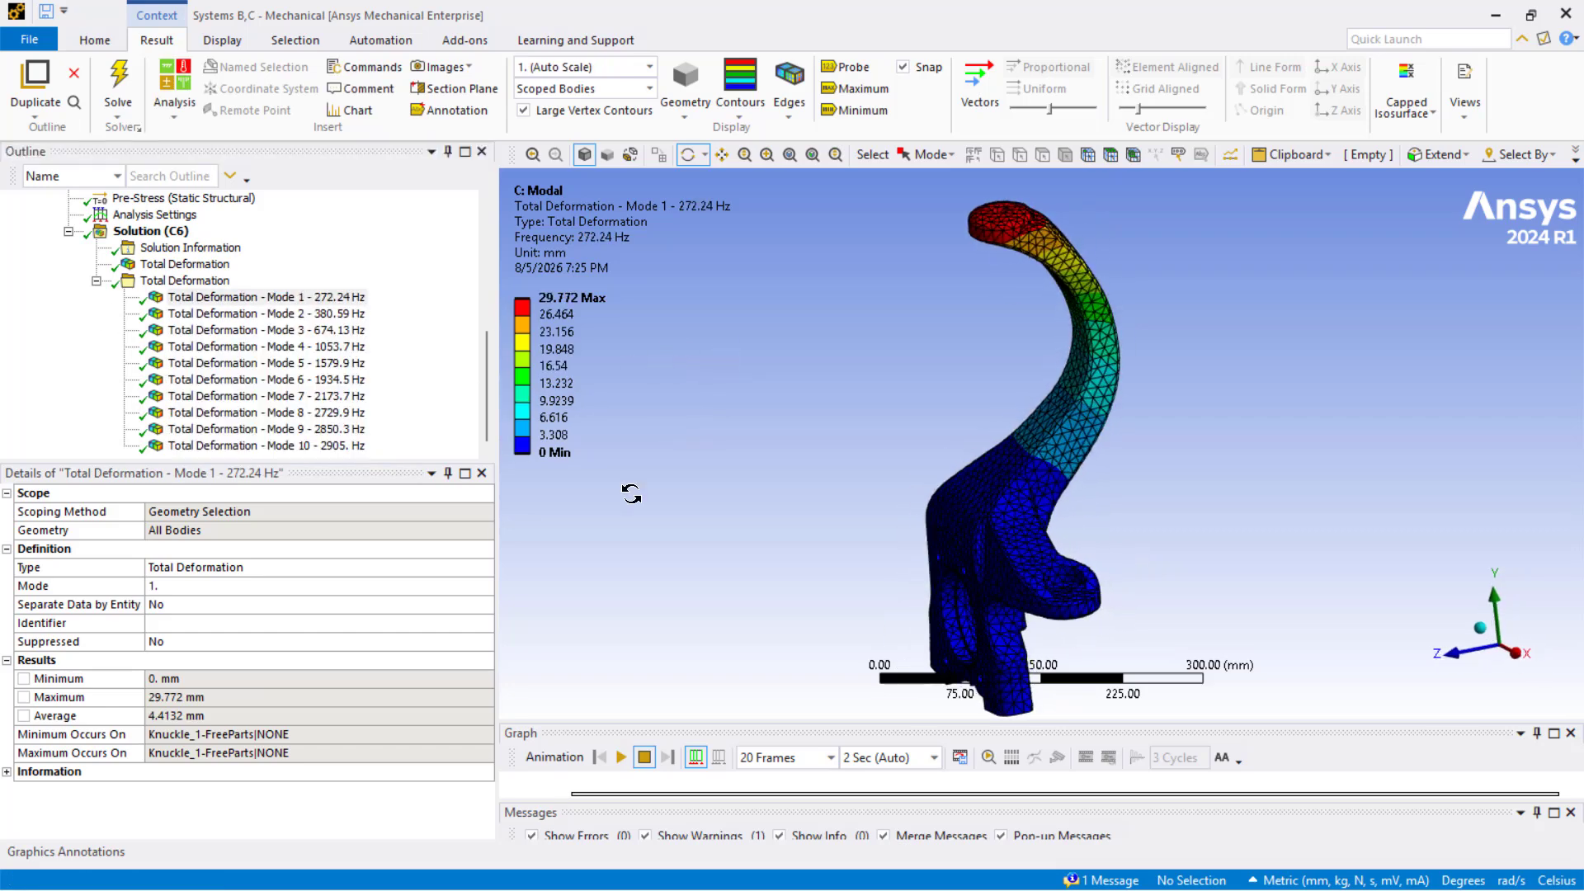
pyautogui.click(621, 756)
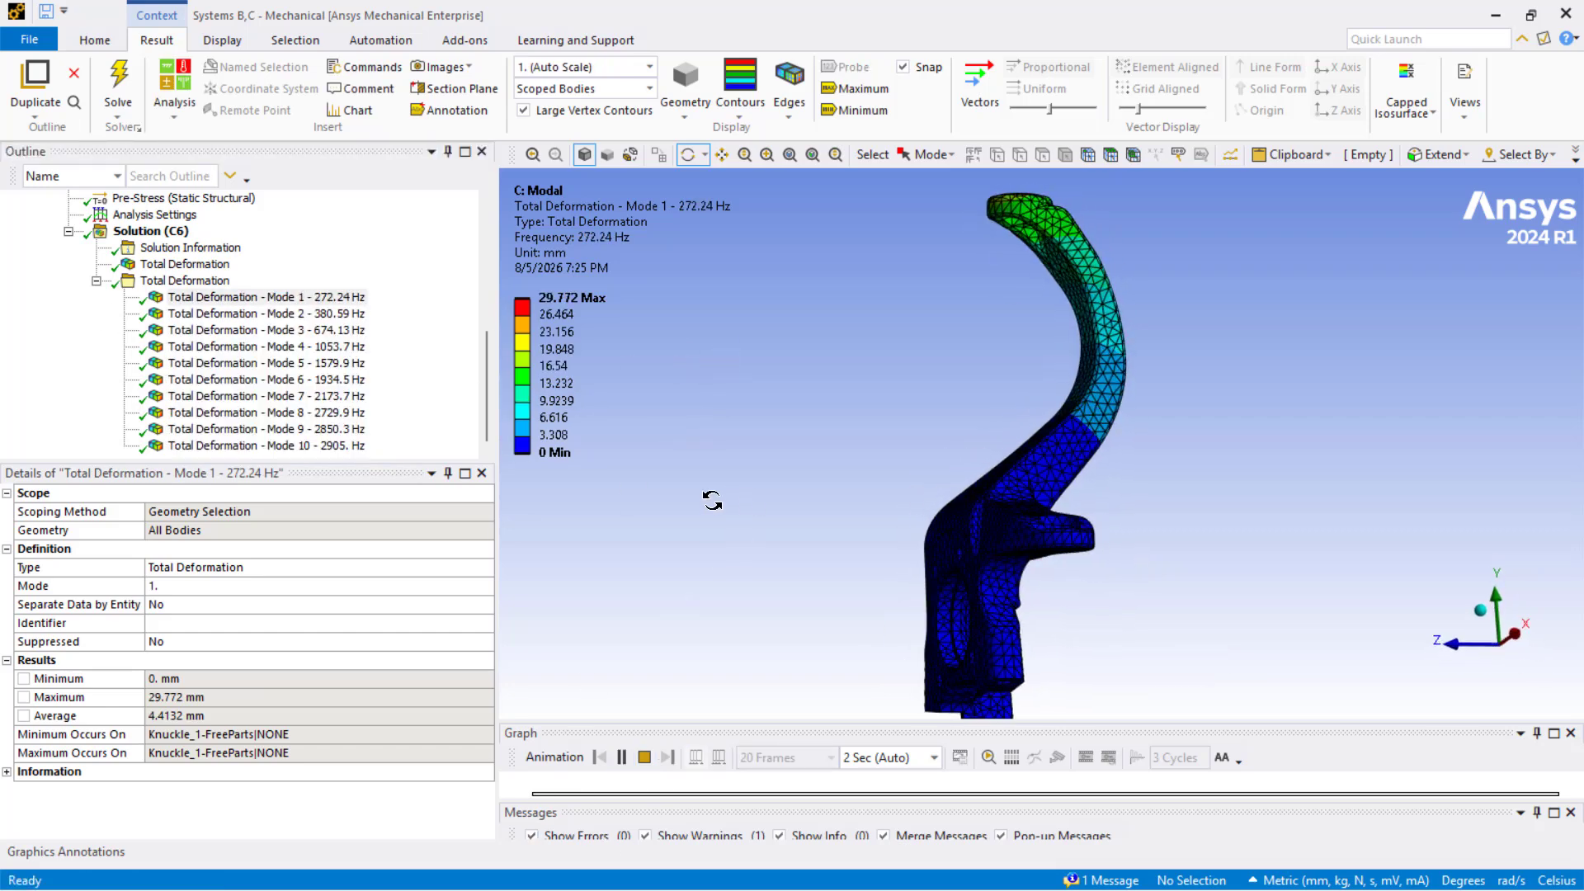
pyautogui.click(318, 317)
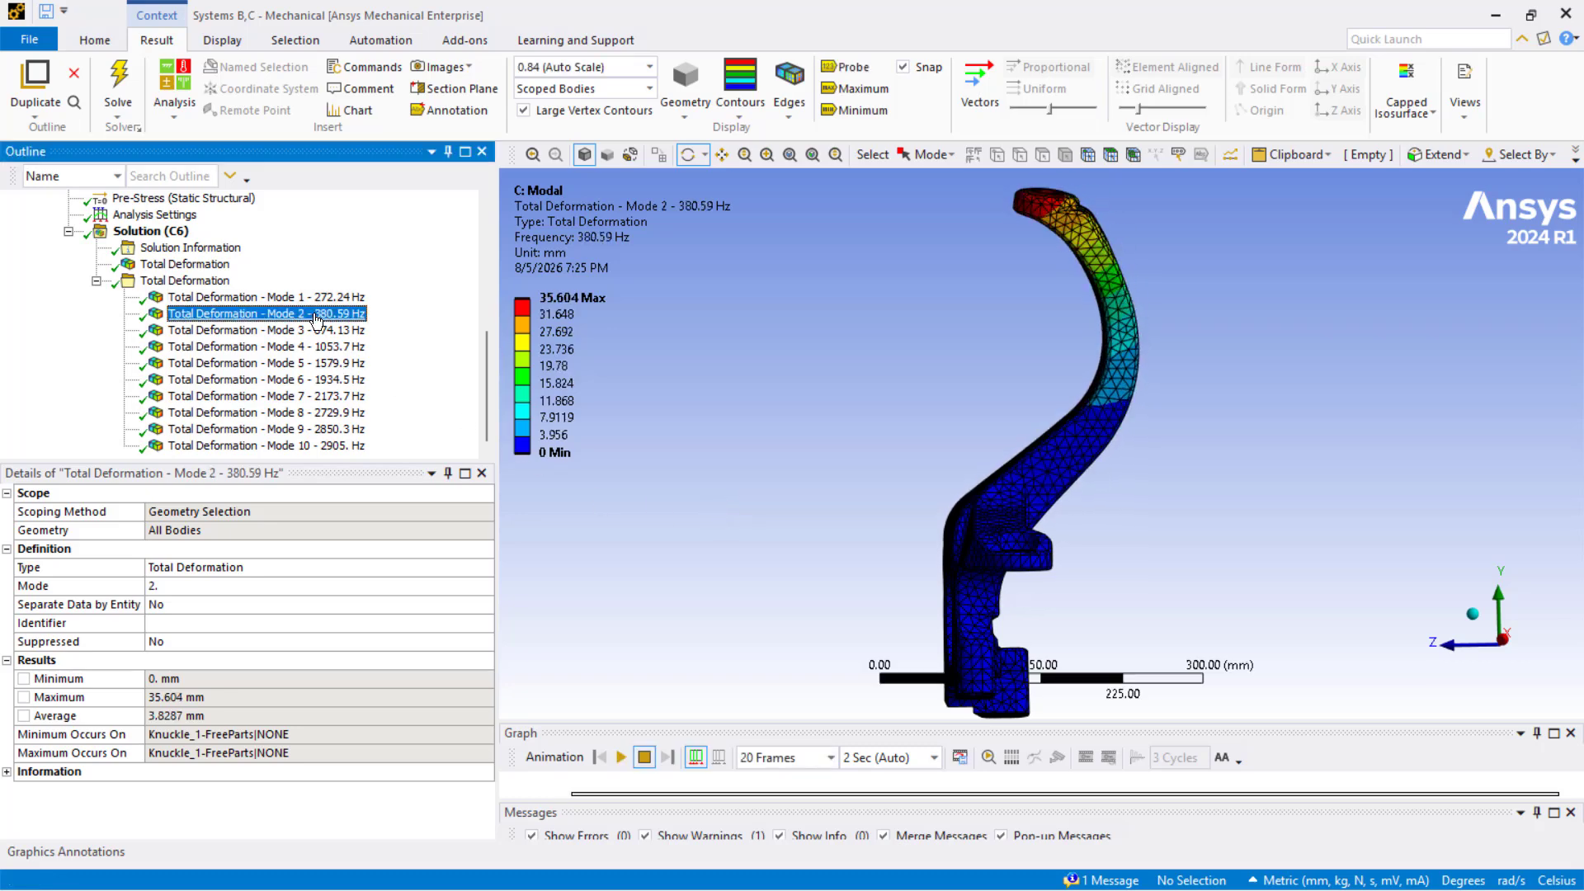
pyautogui.moveTo(771, 497); pyautogui.dragTo(770, 622)
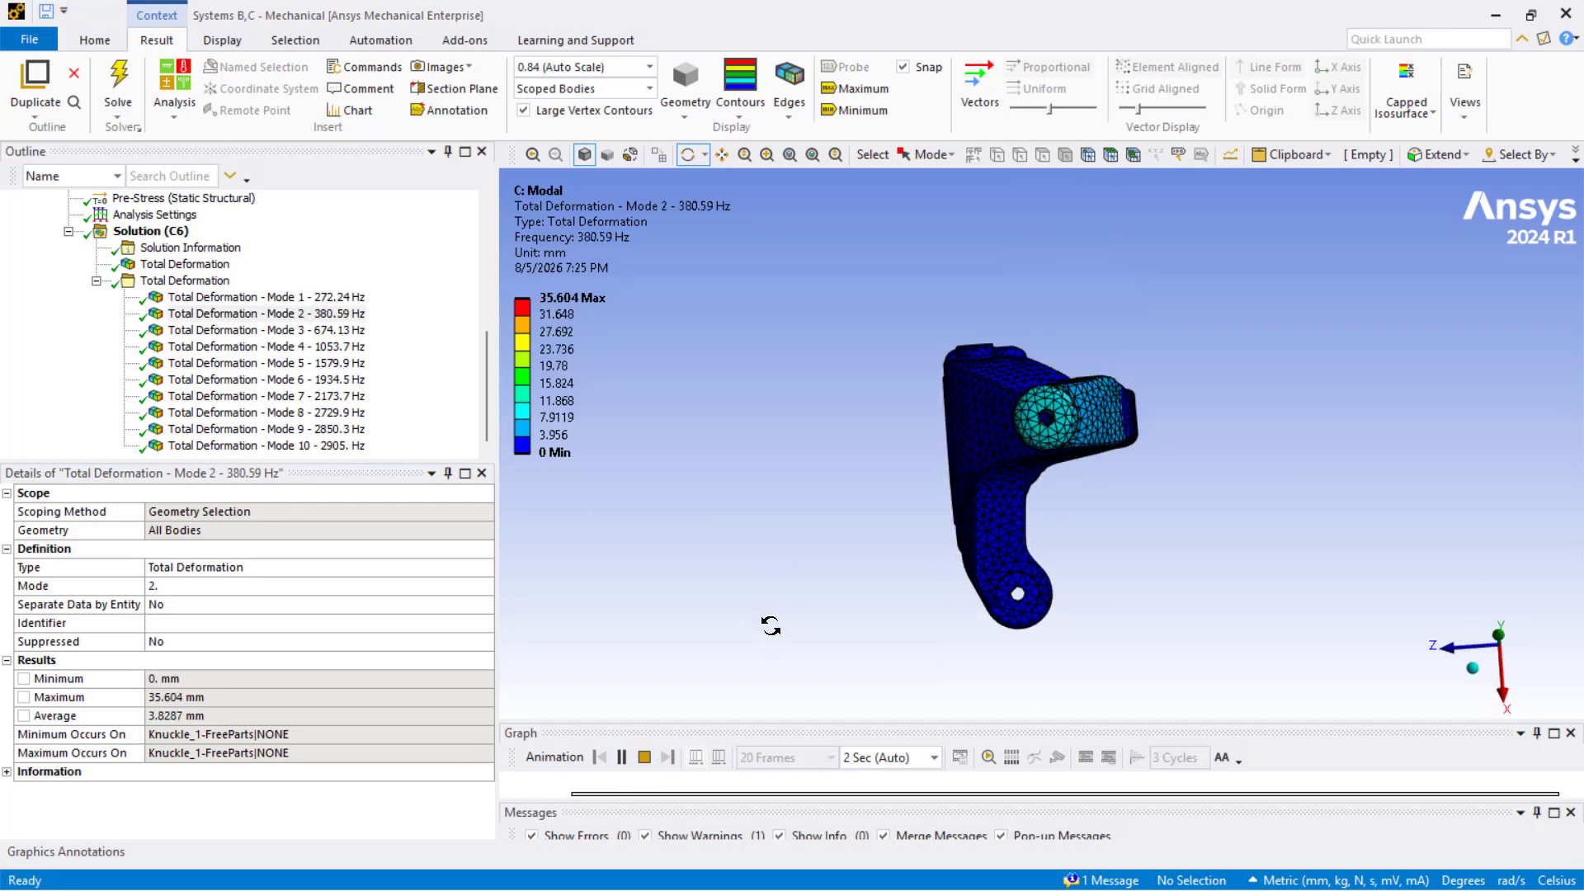
# Animate the Mode 3 Total Deformation result and examine the knuckle's motion from several angles
pyautogui.click(333, 331)
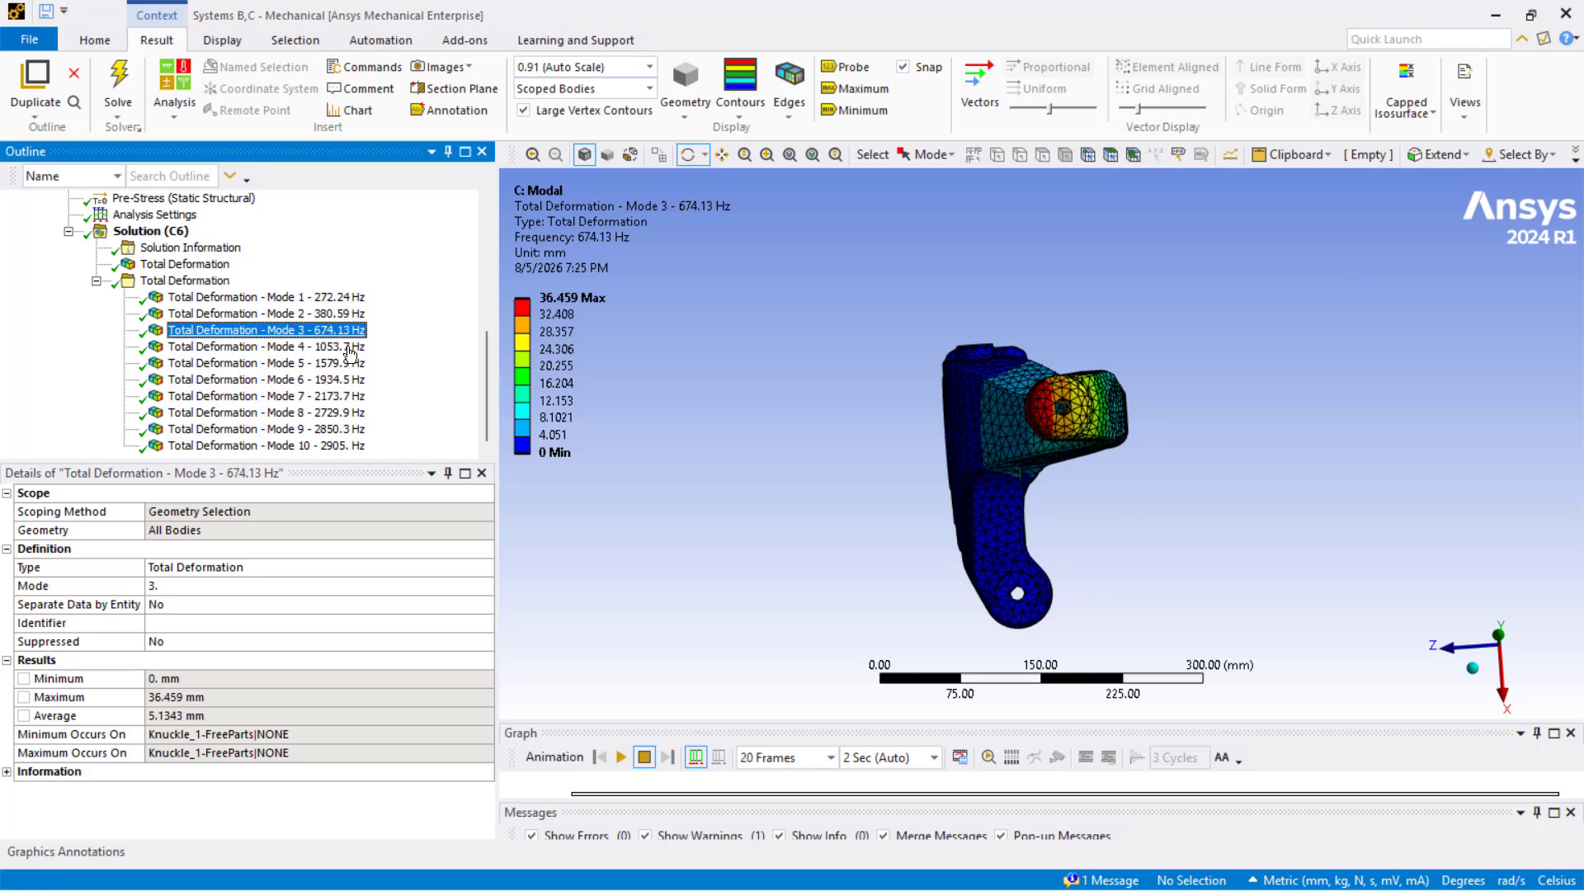
pyautogui.moveTo(743, 622); pyautogui.dragTo(803, 506)
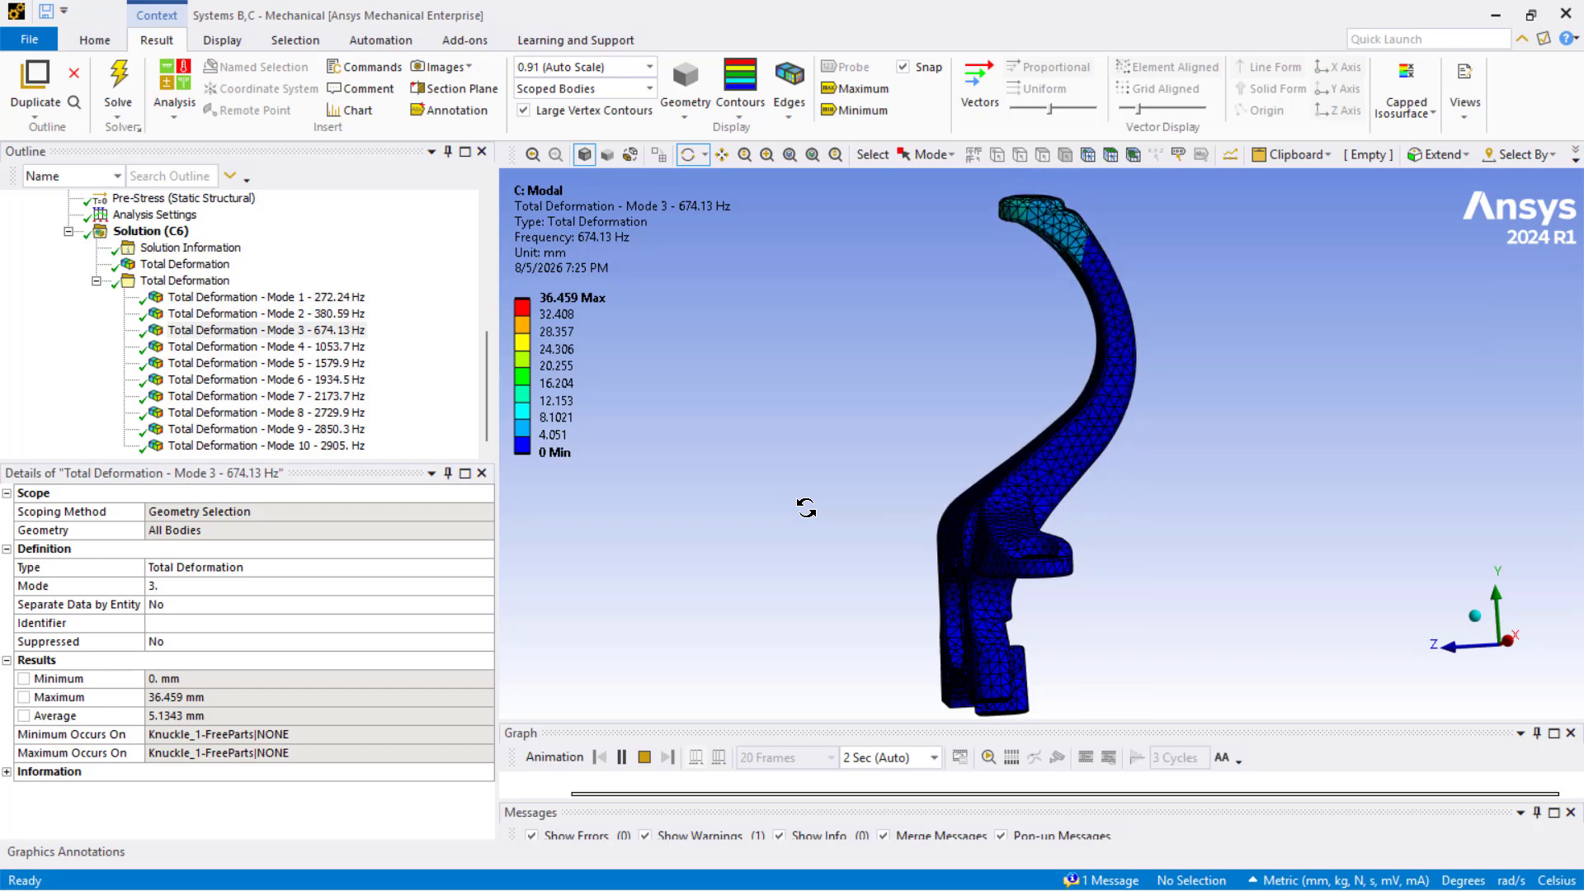
pyautogui.moveTo(806, 508); pyautogui.dragTo(827, 542)
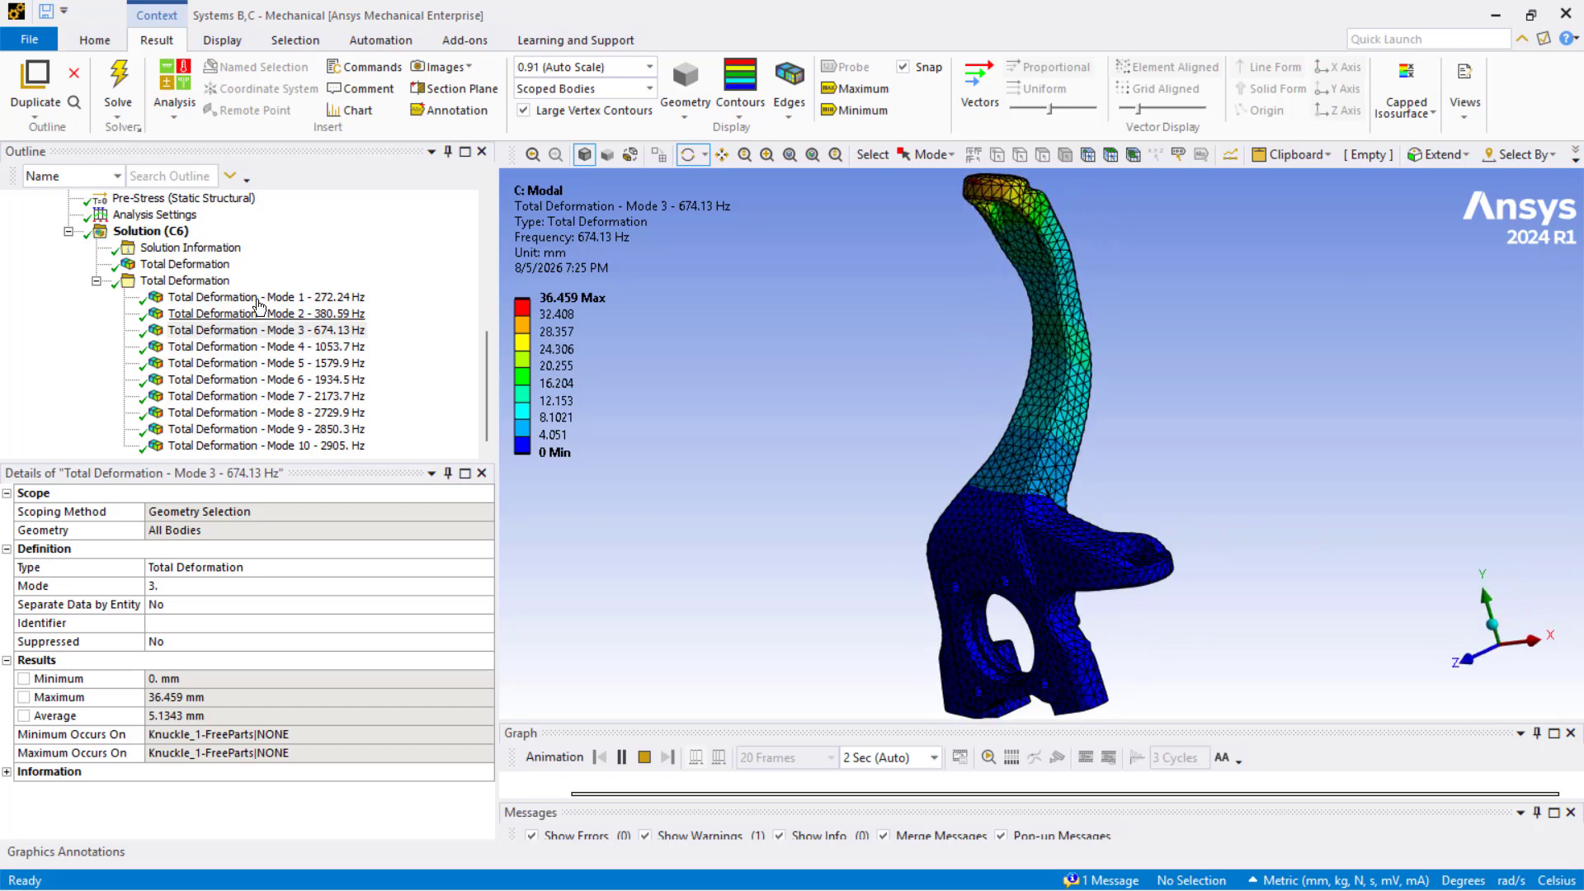
# Return to the Mode 1 Total Deformation result and animate it again to review its mode shape
pyautogui.click(305, 299)
pyautogui.click(623, 758)
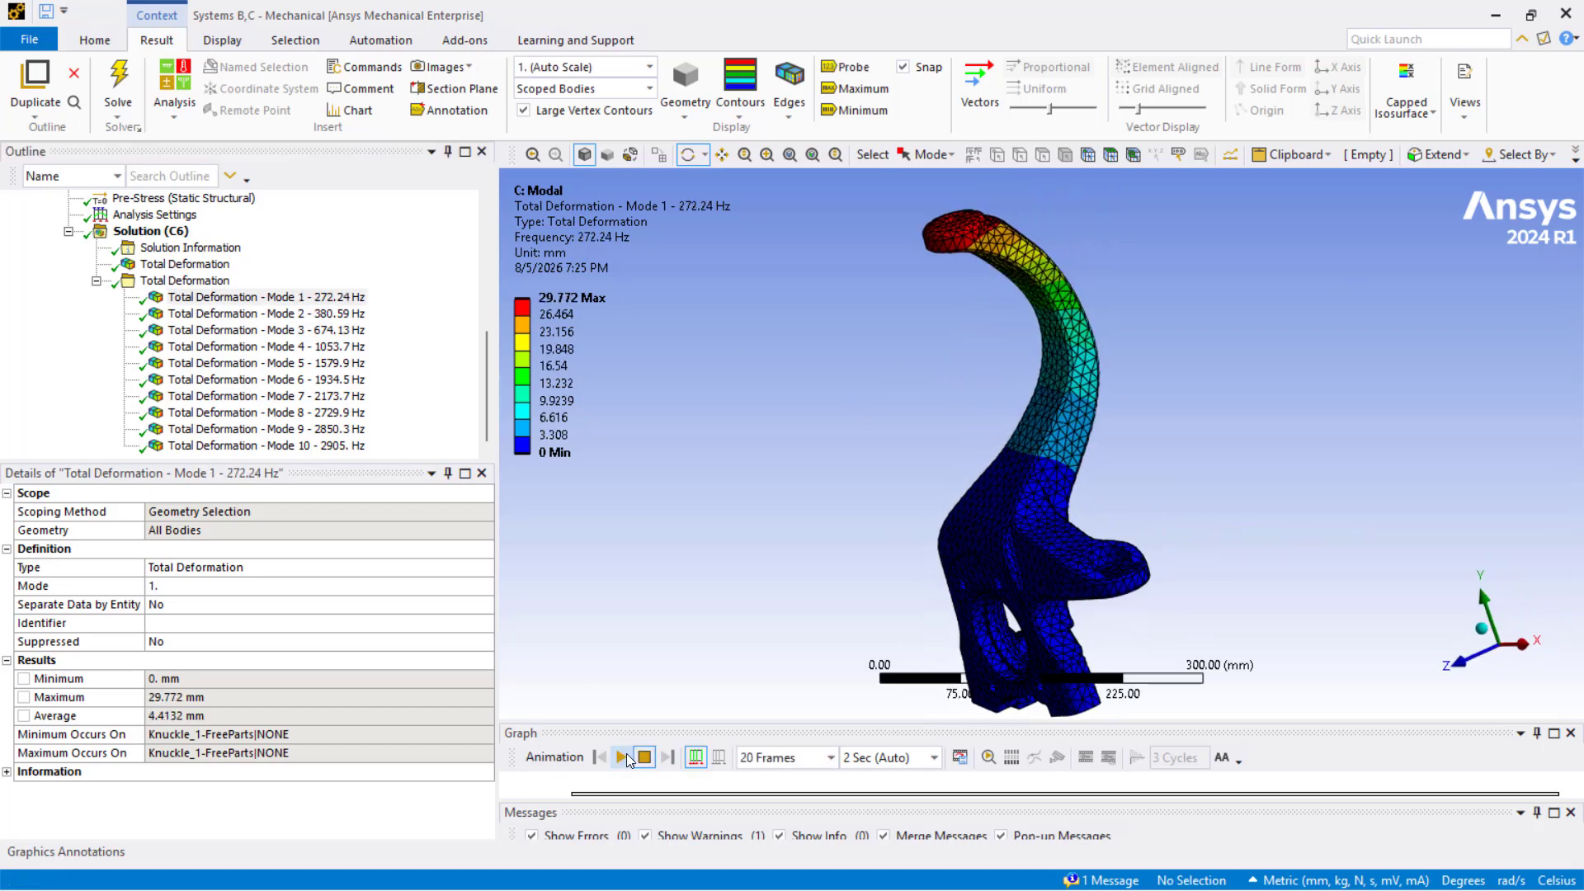
pyautogui.moveTo(753, 608); pyautogui.dragTo(675, 596)
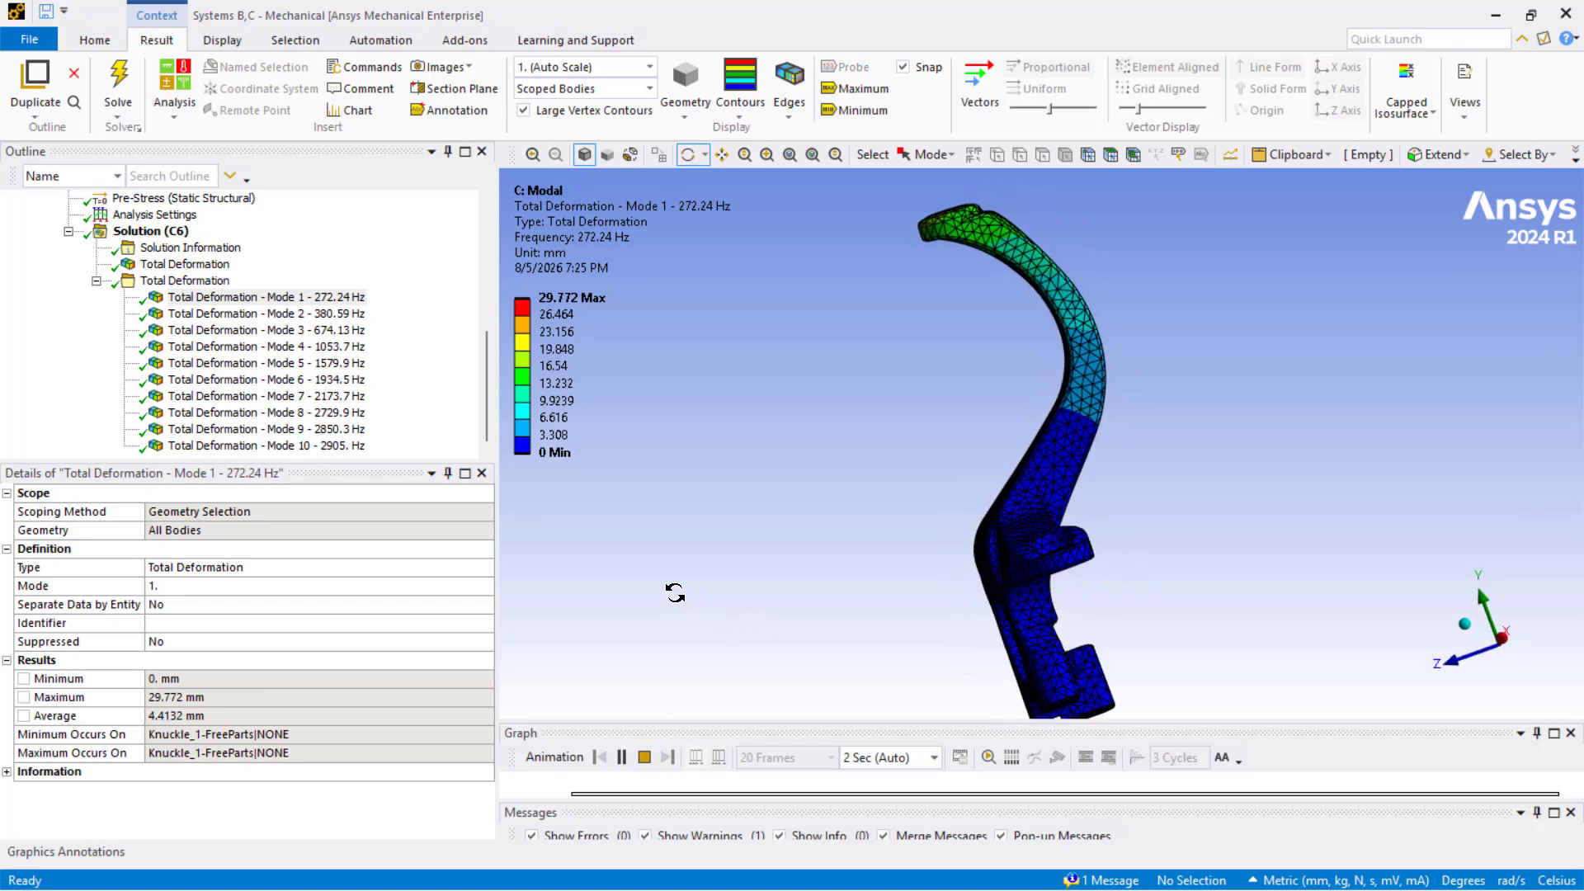
pyautogui.moveTo(902, 534); pyautogui.dragTo(934, 535)
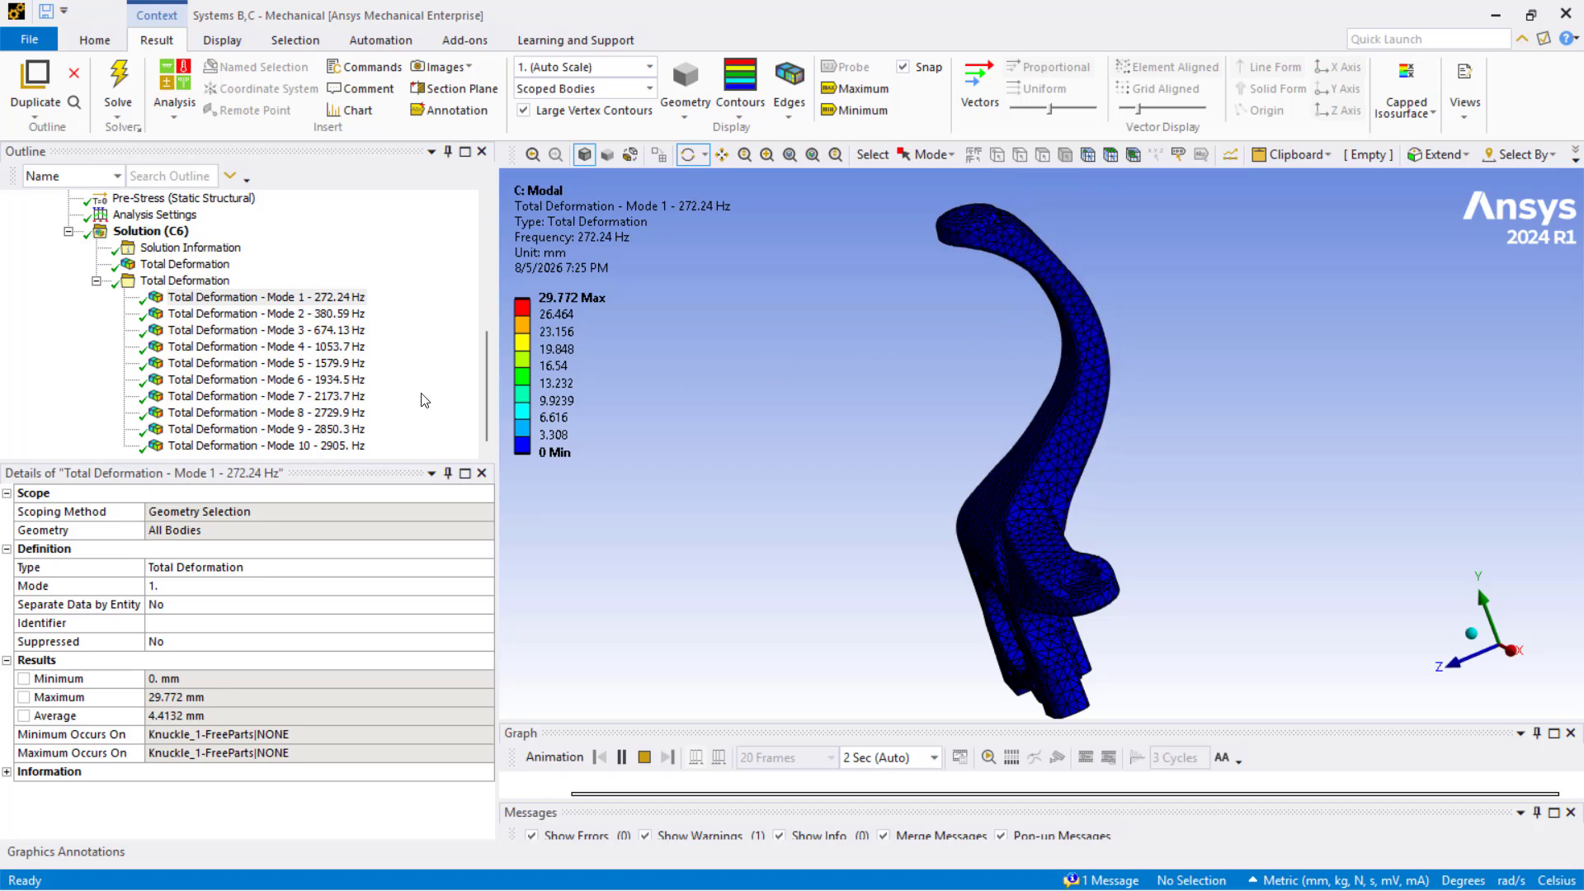
# Animate the Mode 3 and Mode 4 Total Deformation results to compare their mode shapes
pyautogui.click(317, 330)
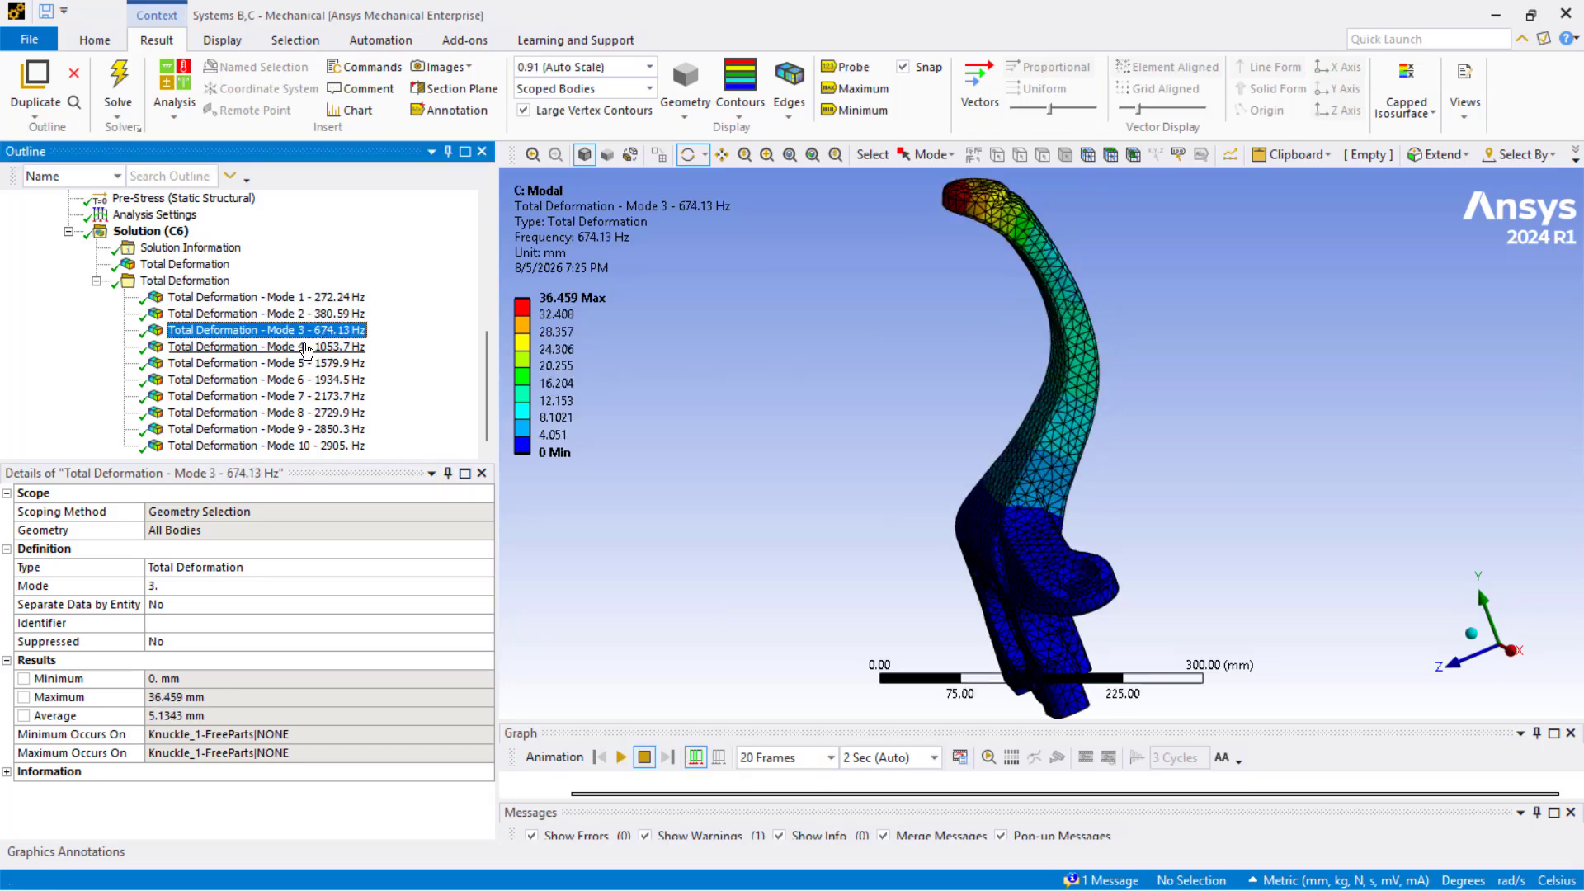
pyautogui.click(620, 757)
pyautogui.moveTo(775, 540); pyautogui.dragTo(708, 508)
pyautogui.click(305, 347)
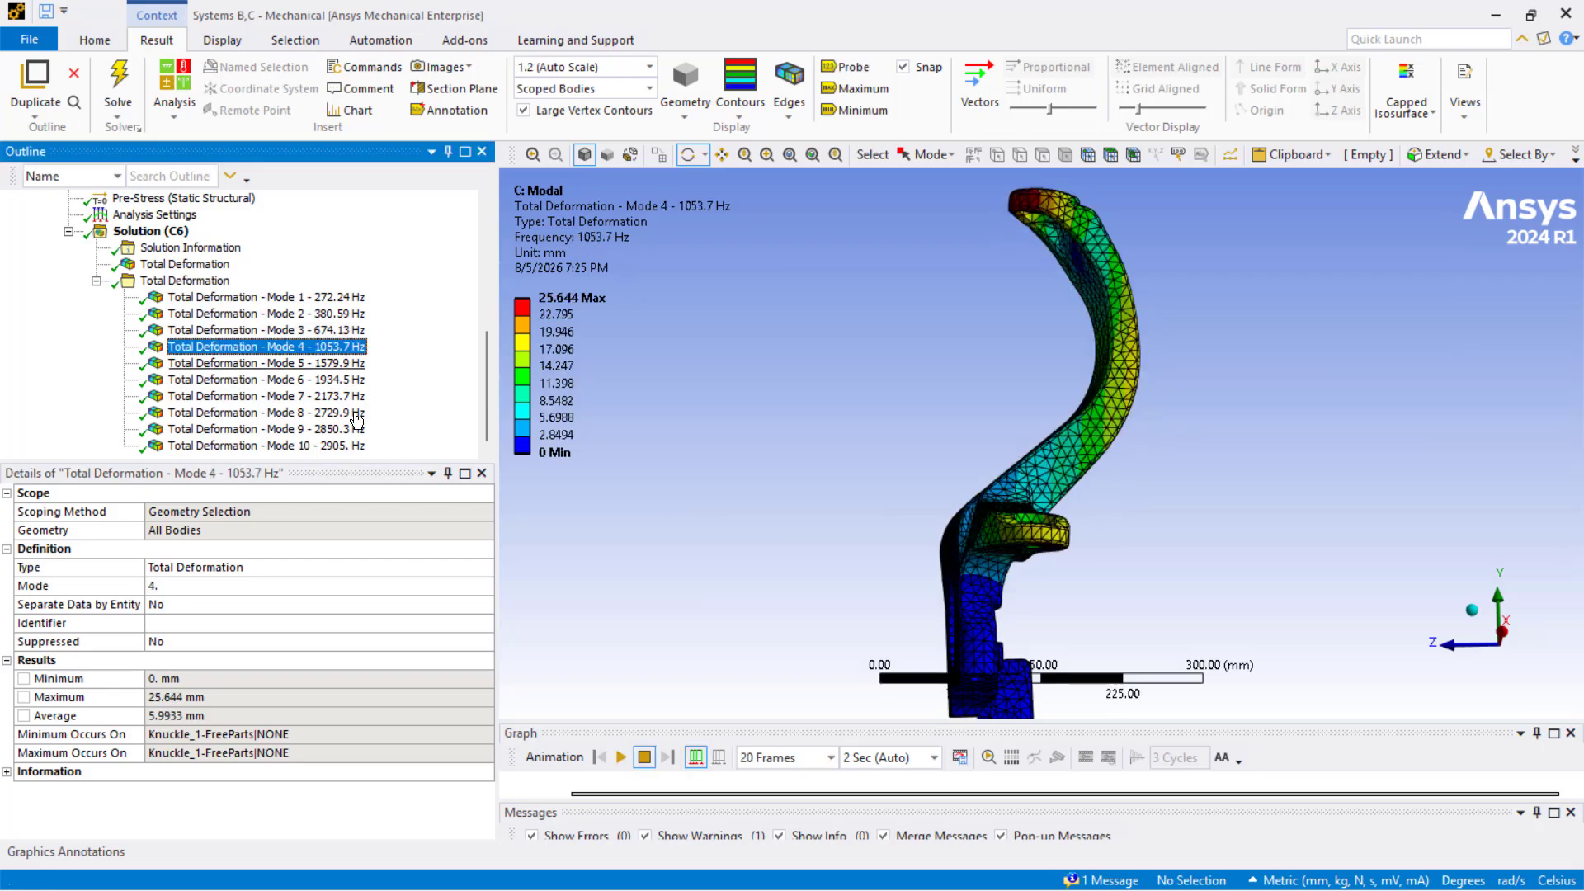
pyautogui.click(621, 756)
pyautogui.moveTo(747, 581); pyautogui.dragTo(817, 569)
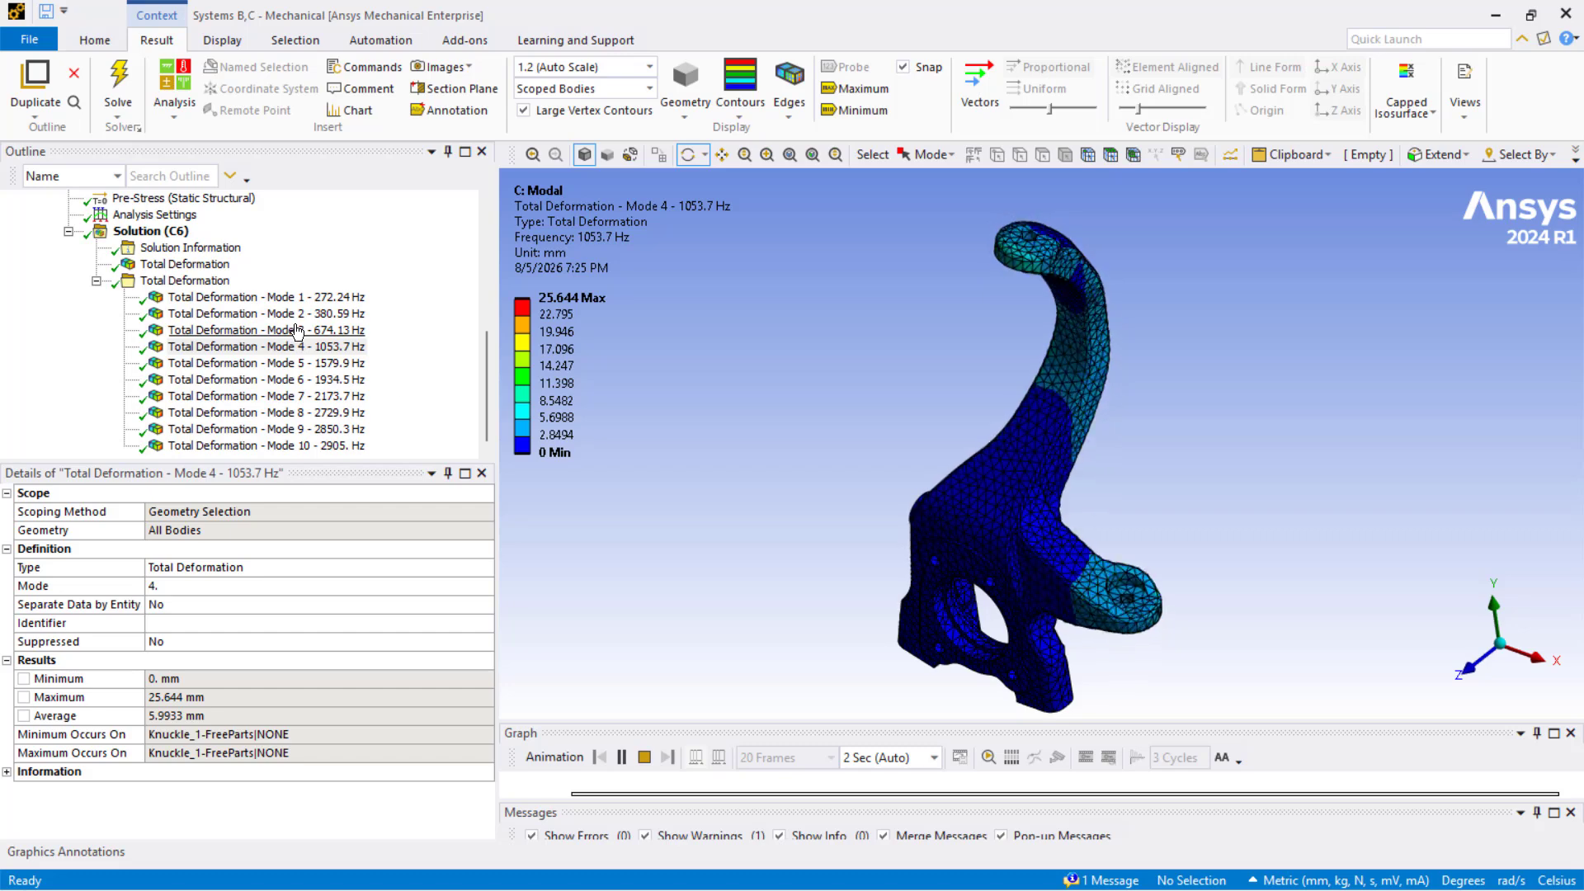
# Display the Mode 3 Total Deformation contours again and examine the whole knuckle from the side
pyautogui.click(330, 332)
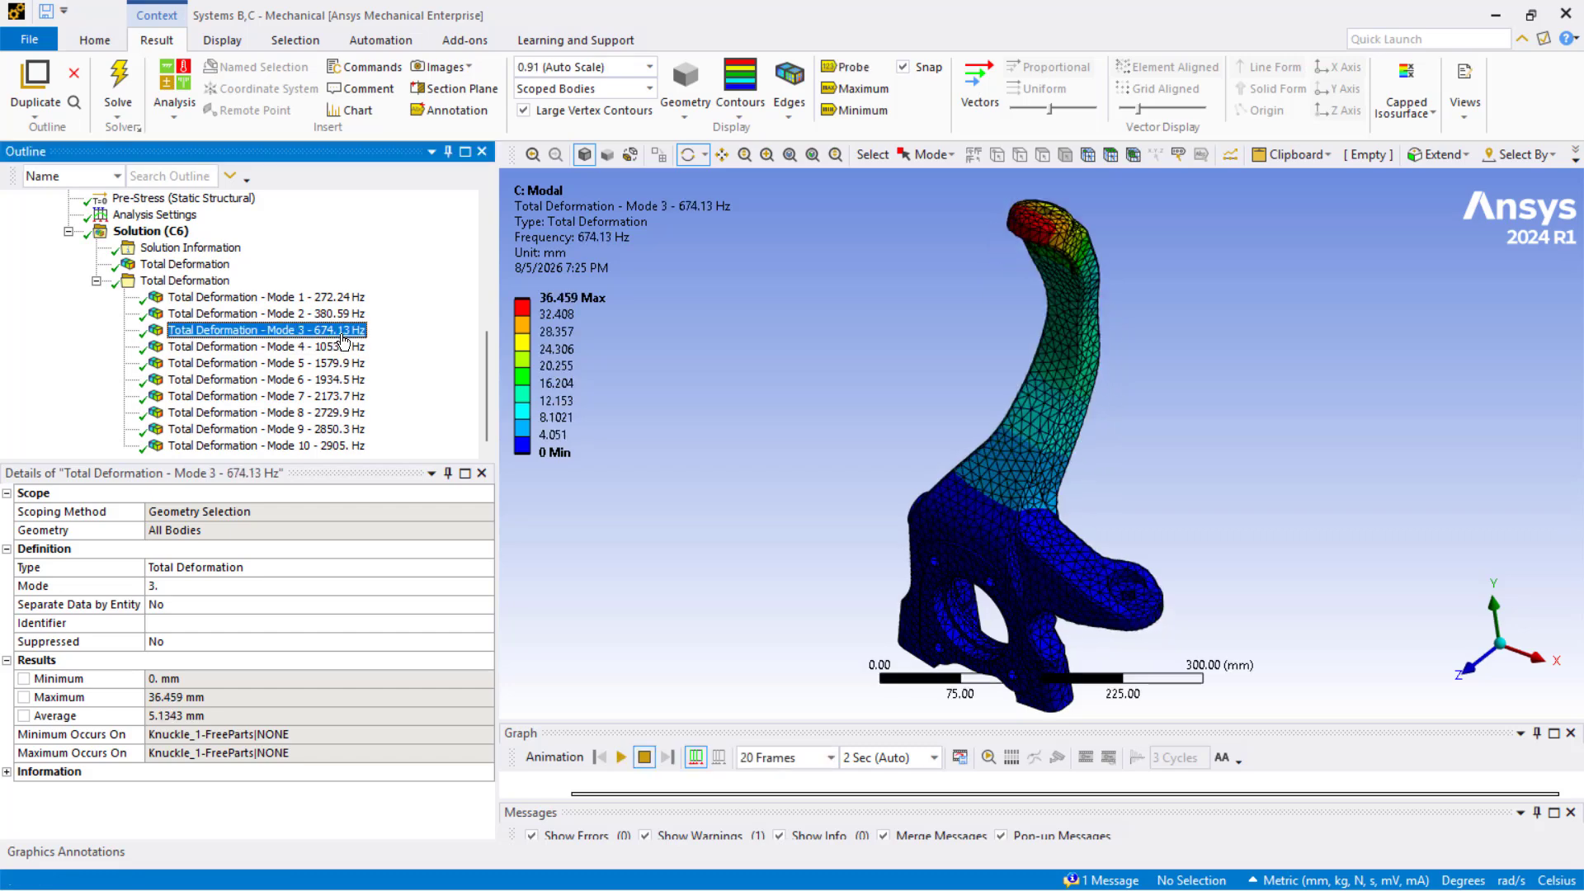
pyautogui.moveTo(763, 396); pyautogui.dragTo(825, 520)
pyautogui.scroll(-1, 802, 509)
pyautogui.scroll(-1, 805, 512)
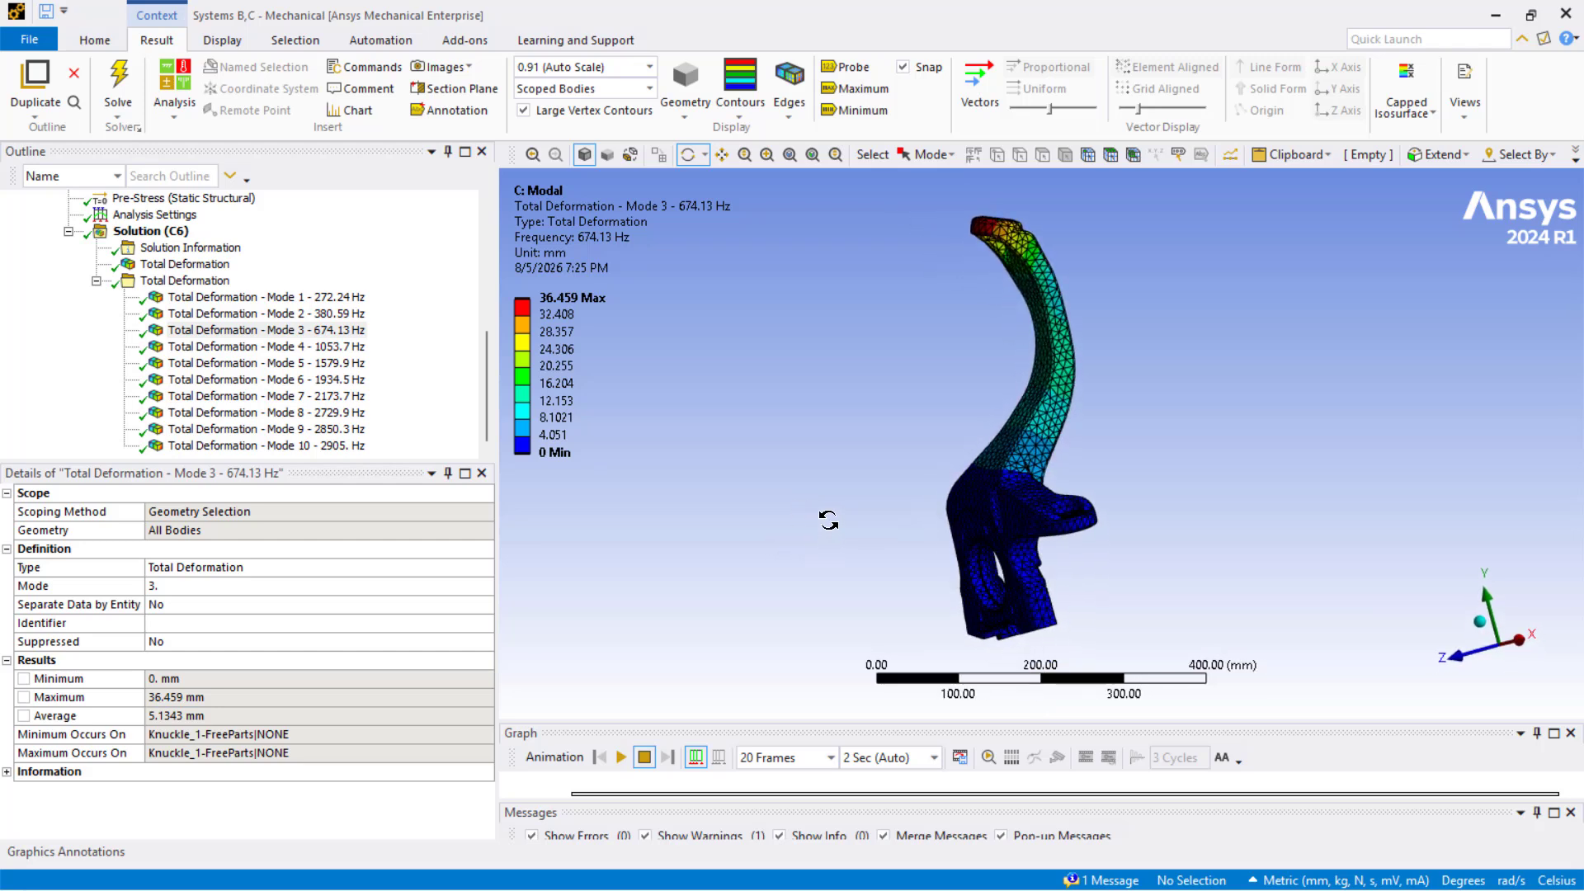
# Collapse the grouped modal deformation results and add a Harmonic Response analysis
pyautogui.click(97, 281)
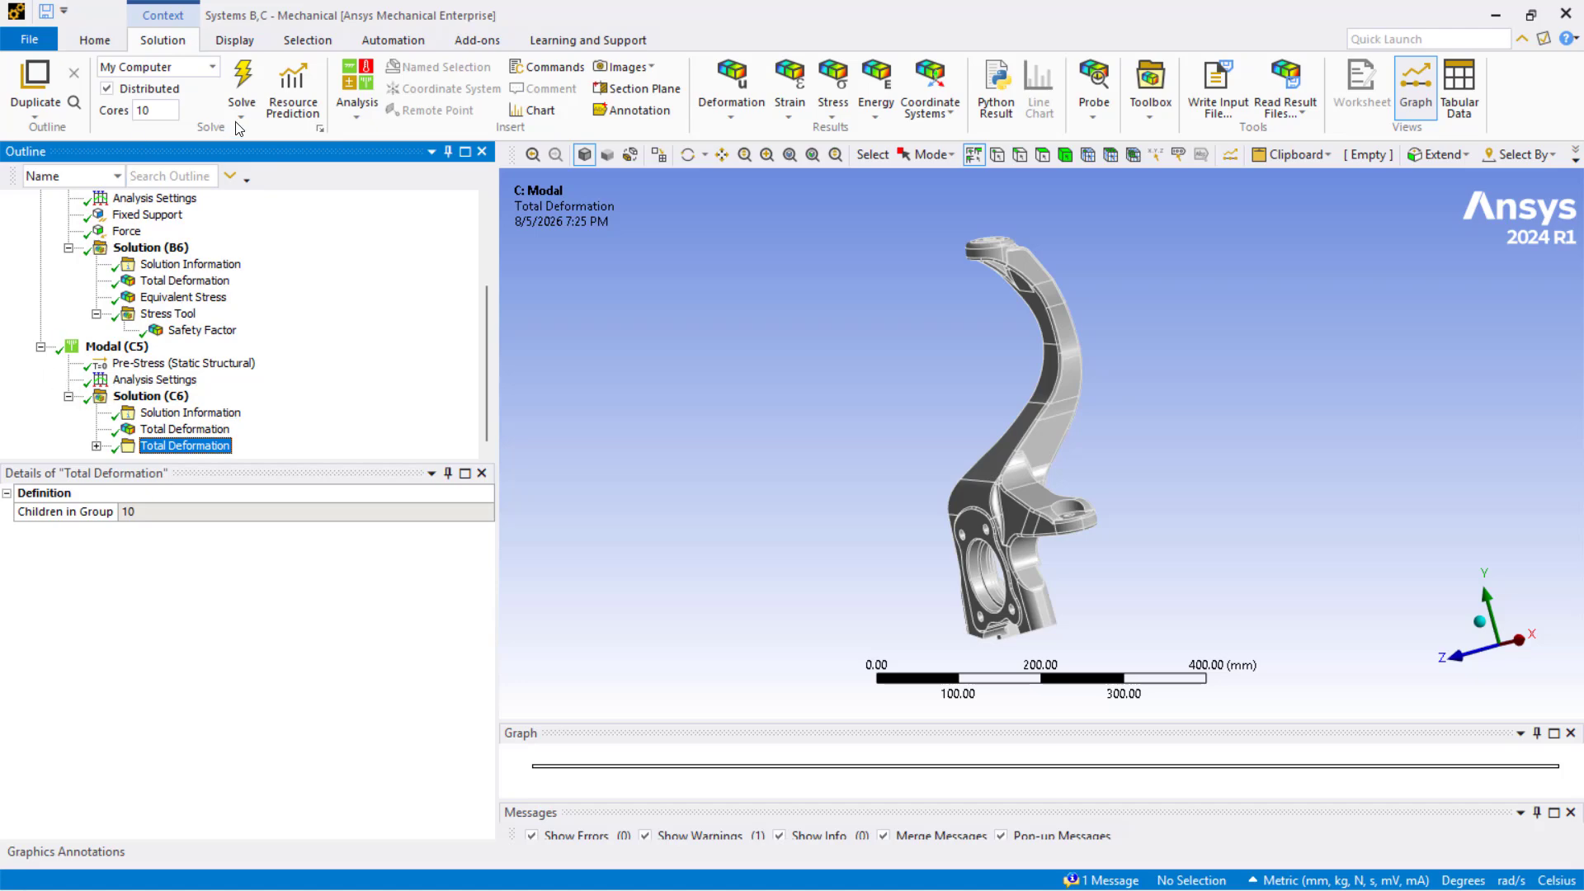
pyautogui.click(357, 93)
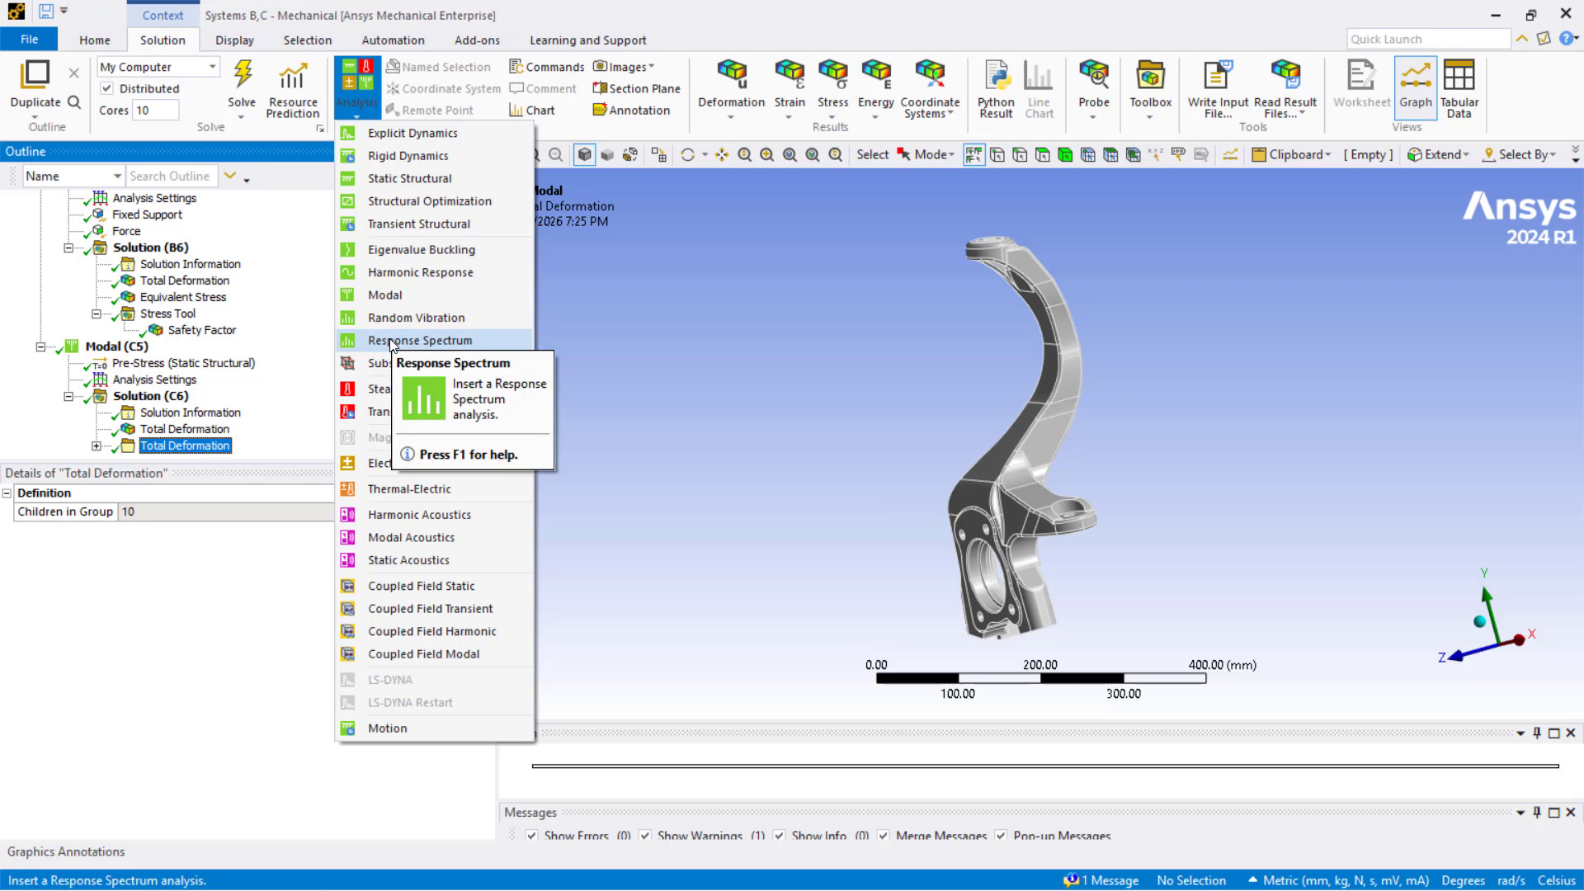
pyautogui.click(421, 272)
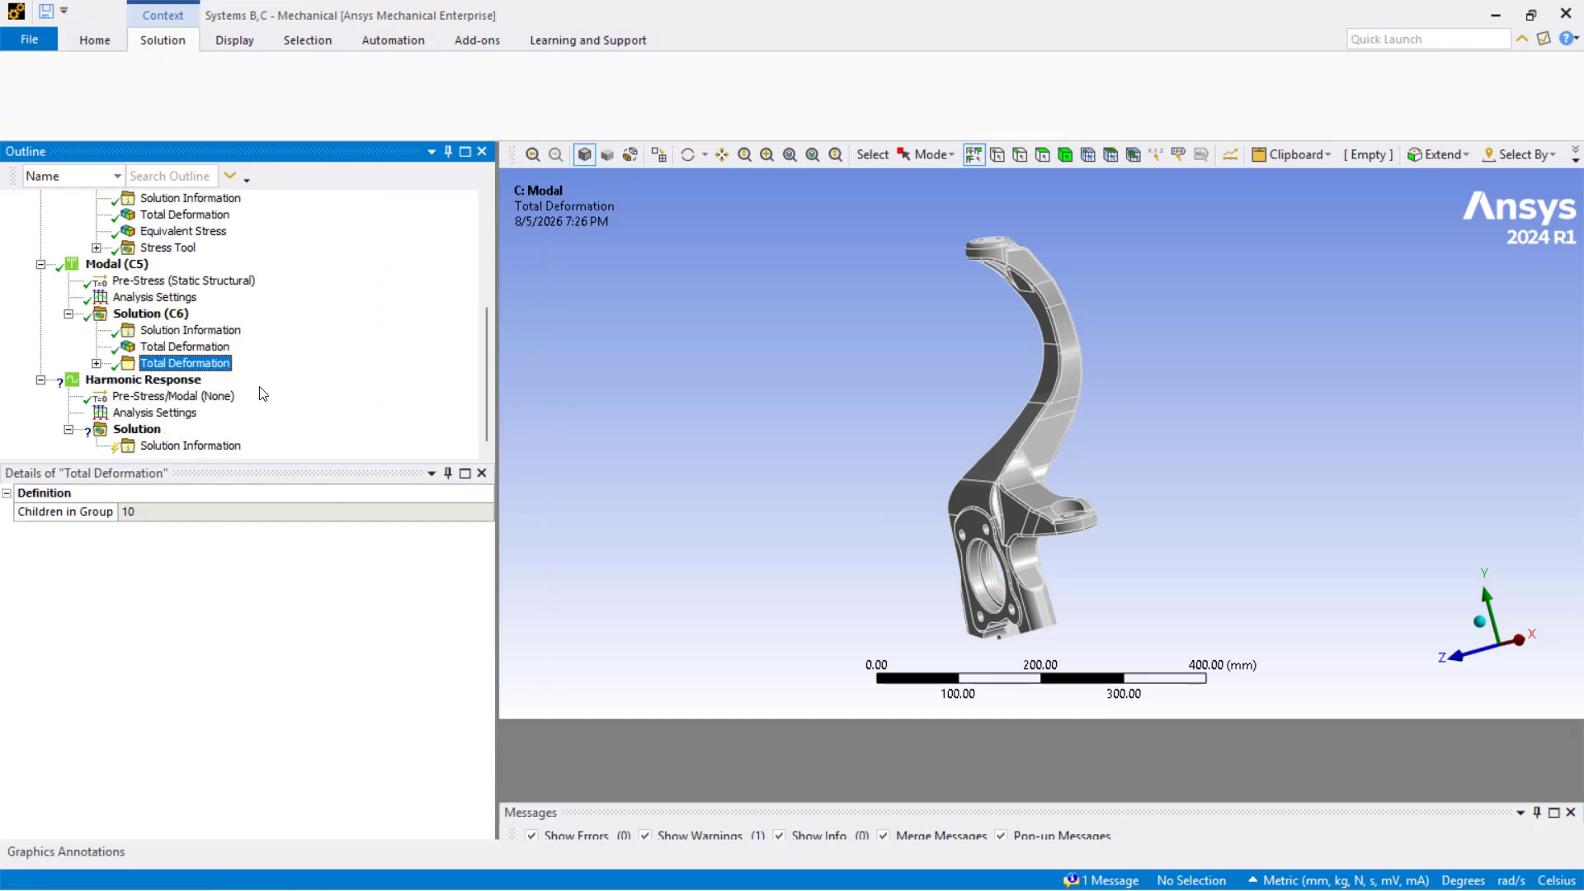
# Set the Harmonic Response frequency Range Minimum to 660 Hz, using the listed Mode 3 frequency as reference
pyautogui.click(161, 397)
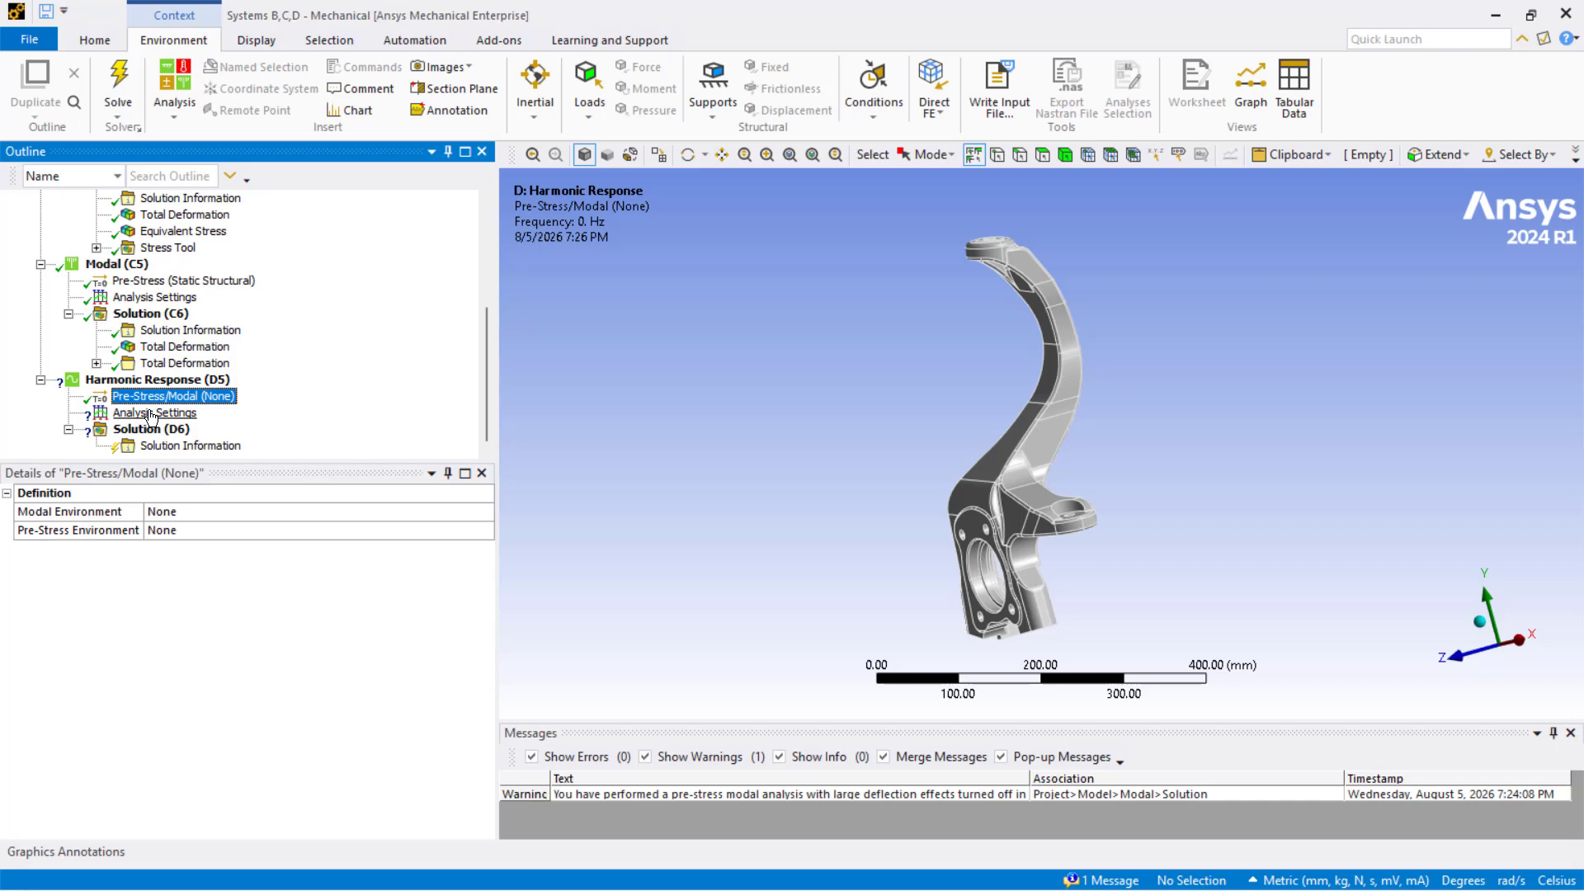
pyautogui.click(151, 413)
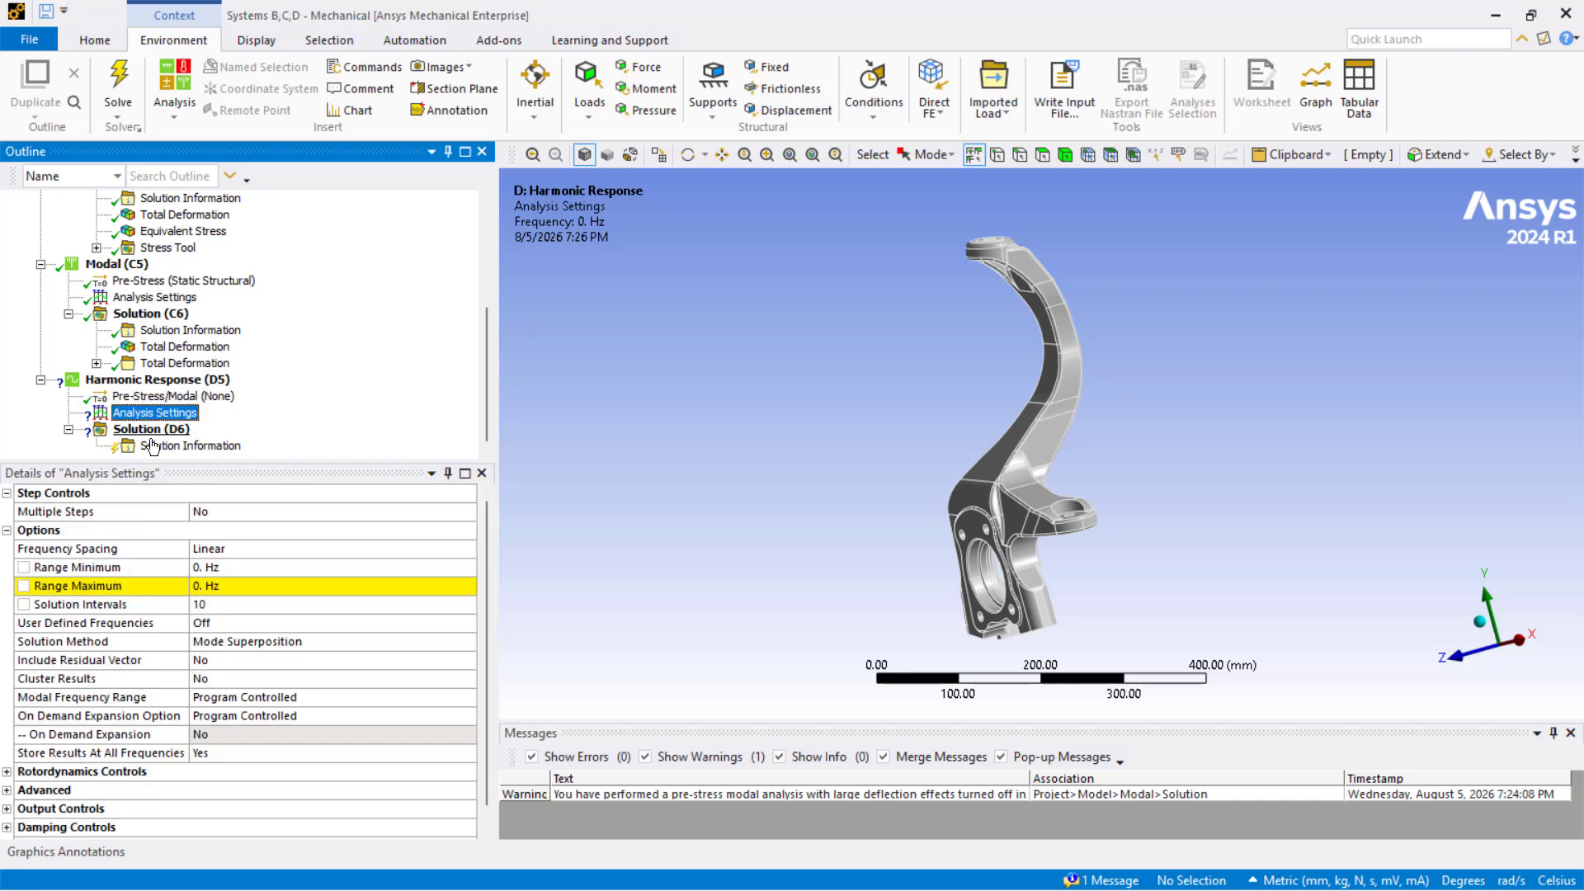
pyautogui.click(229, 572)
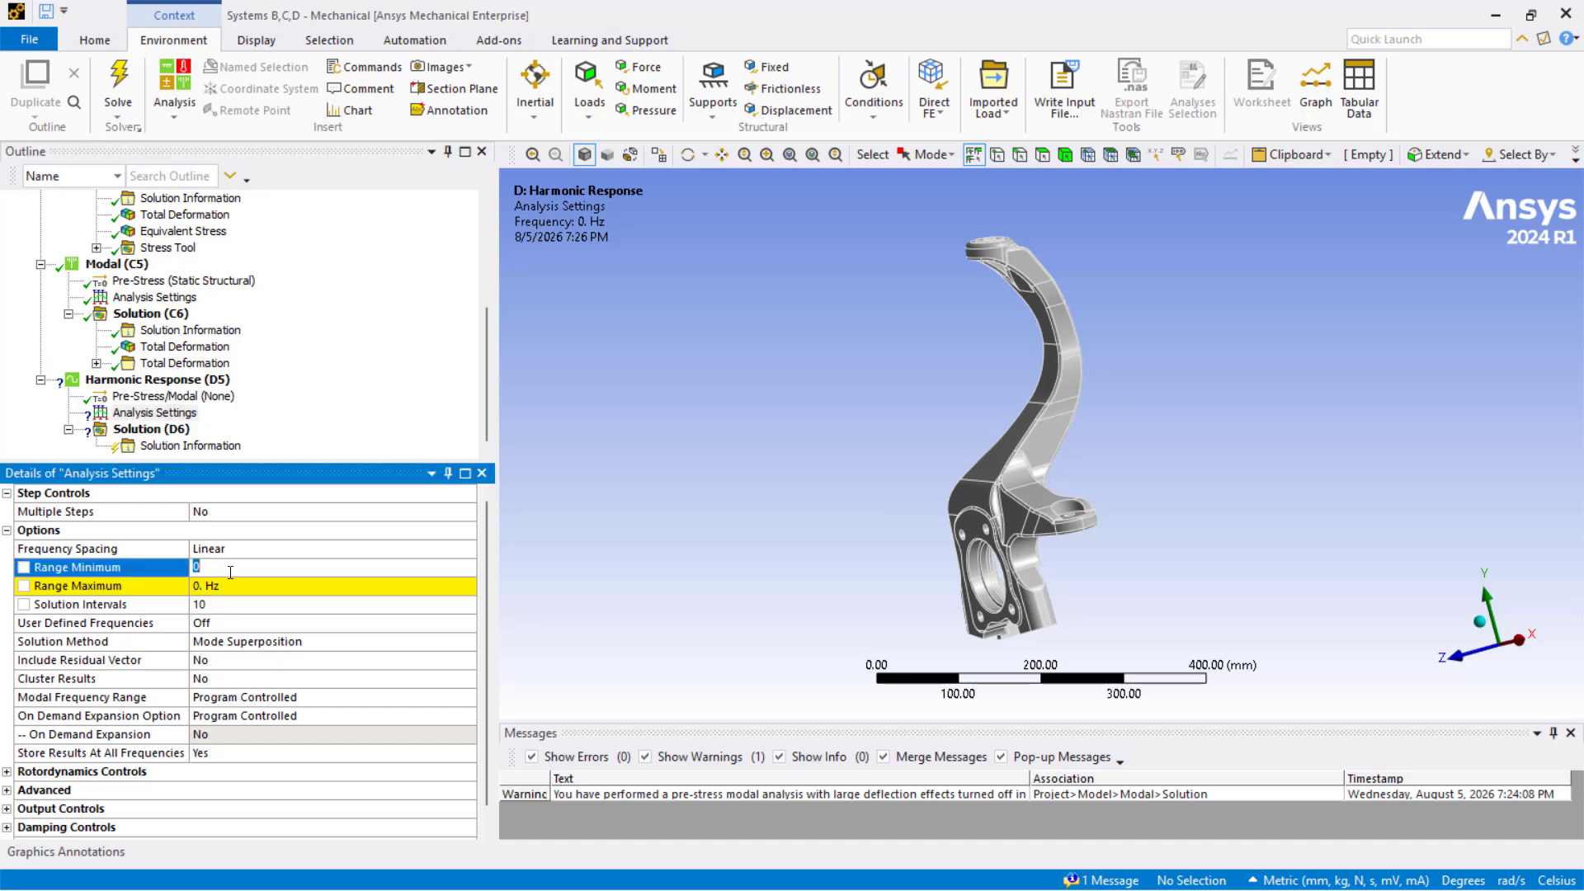
pyautogui.scroll(4, 299, 364)
pyautogui.scroll(-2, 299, 363)
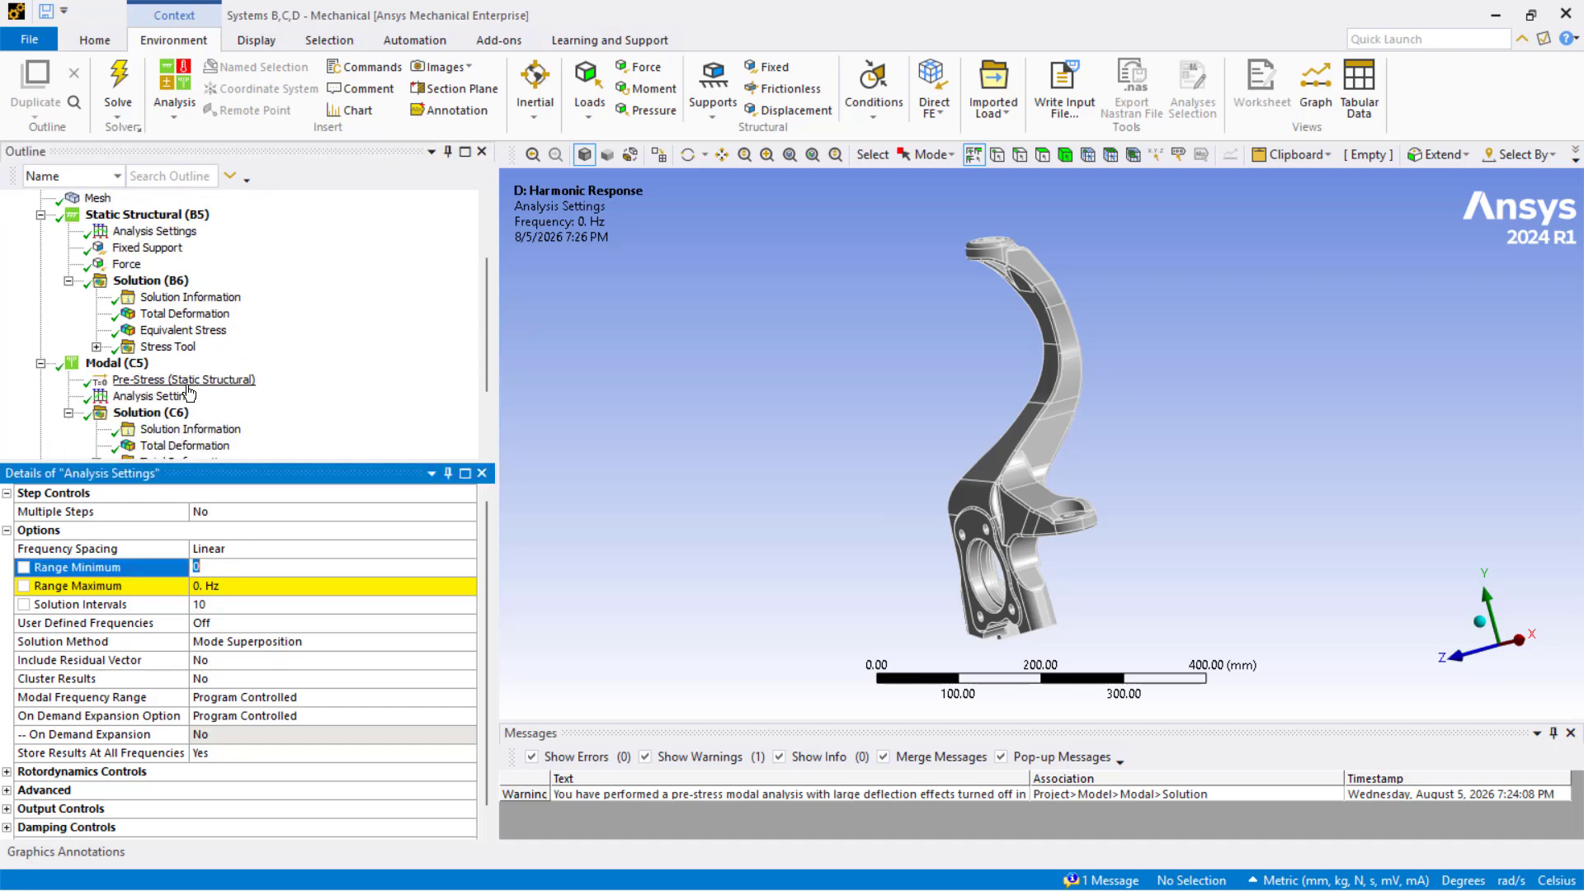
pyautogui.scroll(-4, 302, 361)
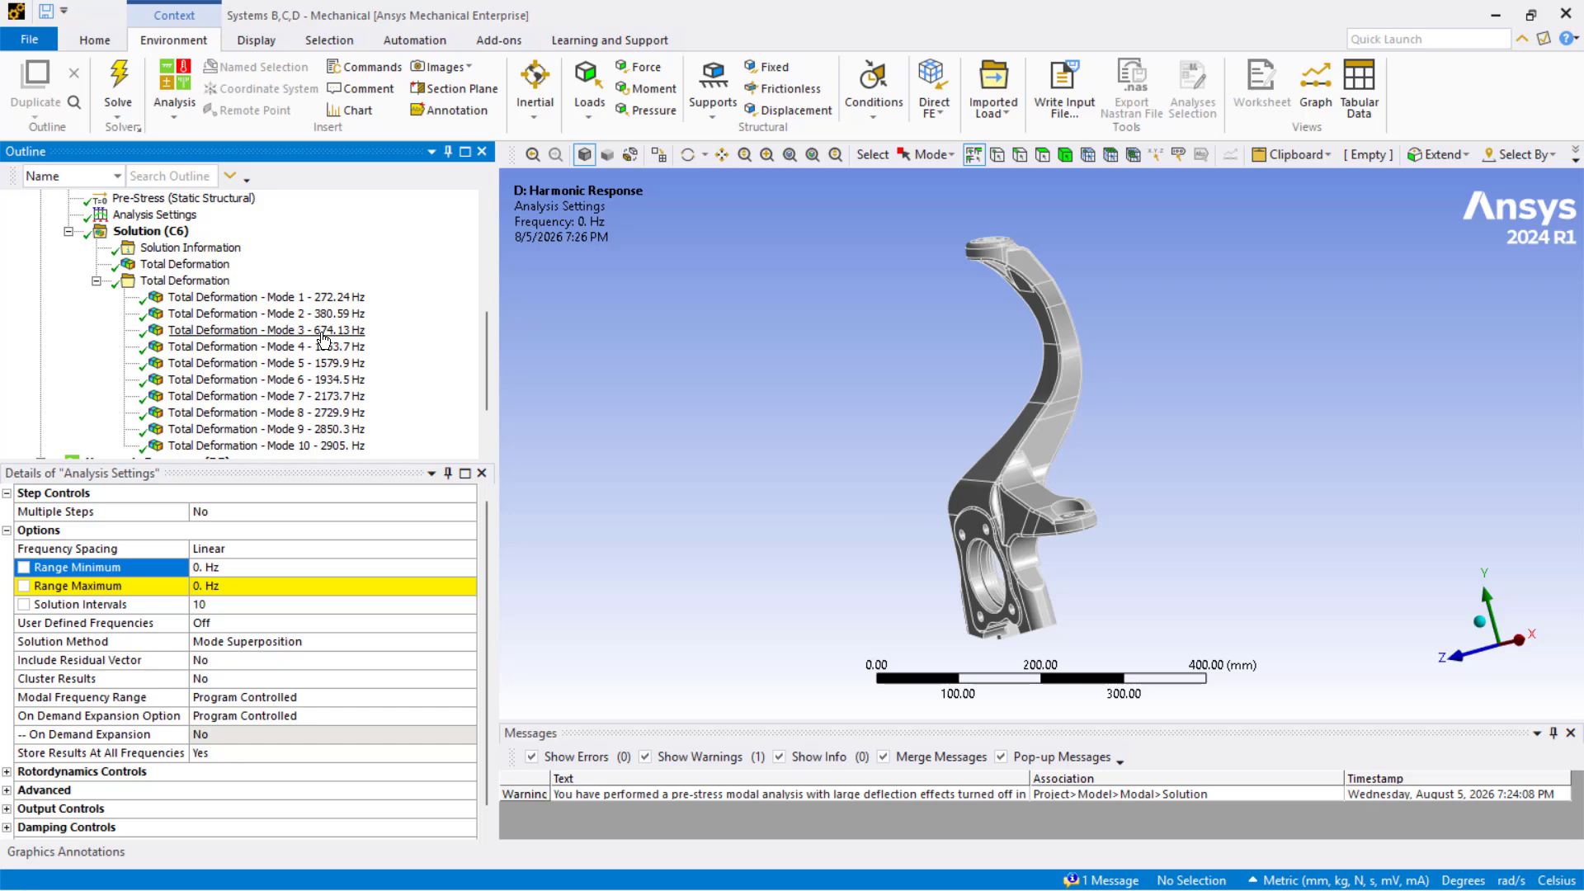
pyautogui.click(257, 566)
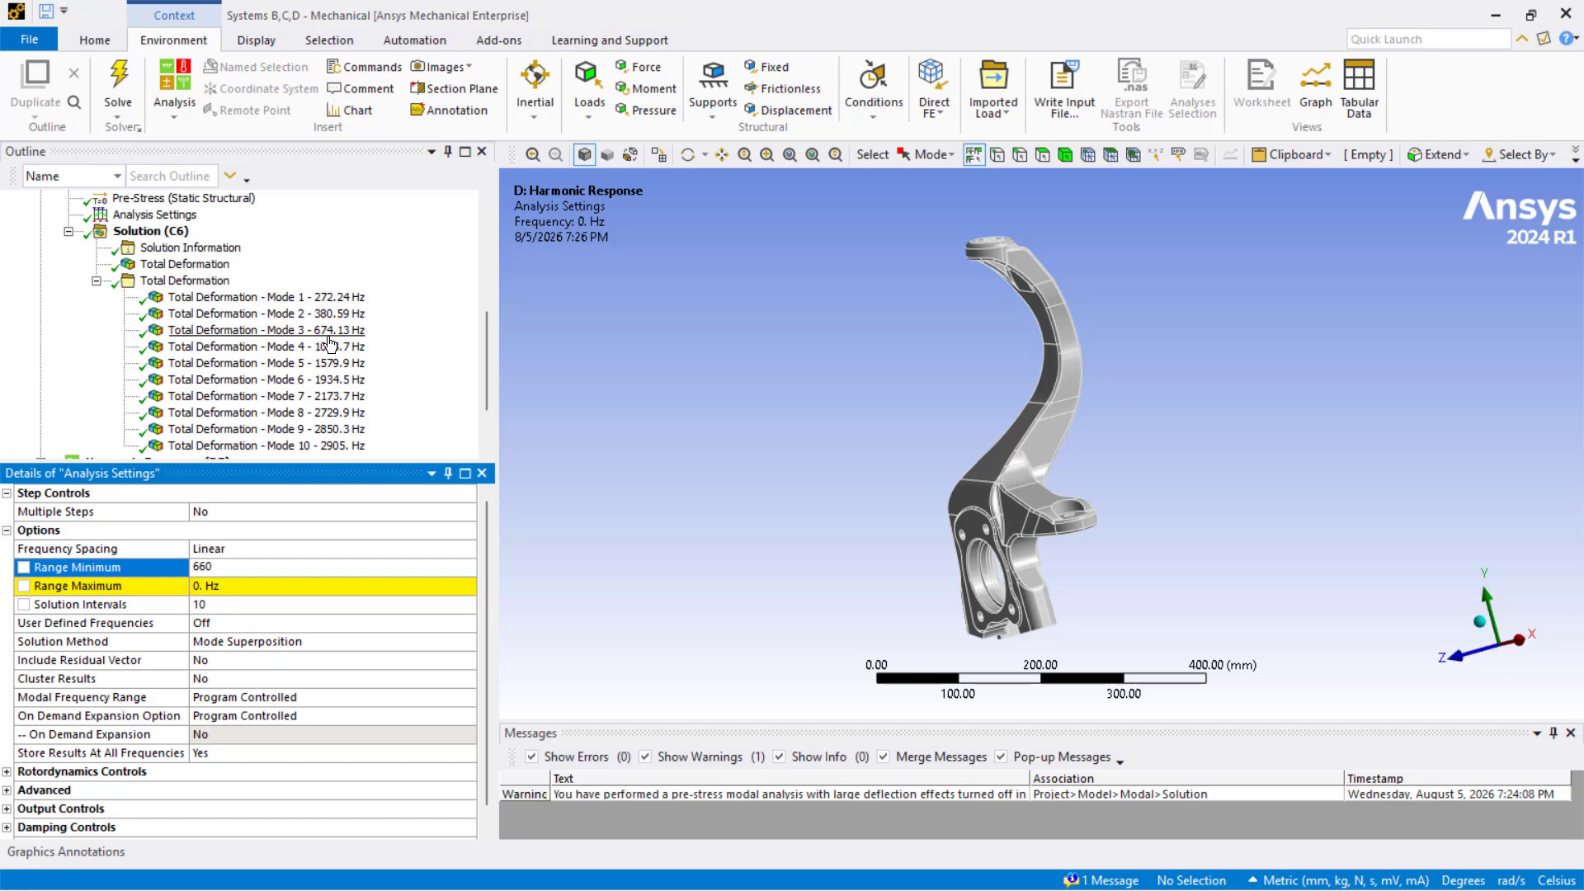
# Set the Harmonic Response frequency Range Maximum to 690 Hz
pyautogui.click(242, 593)
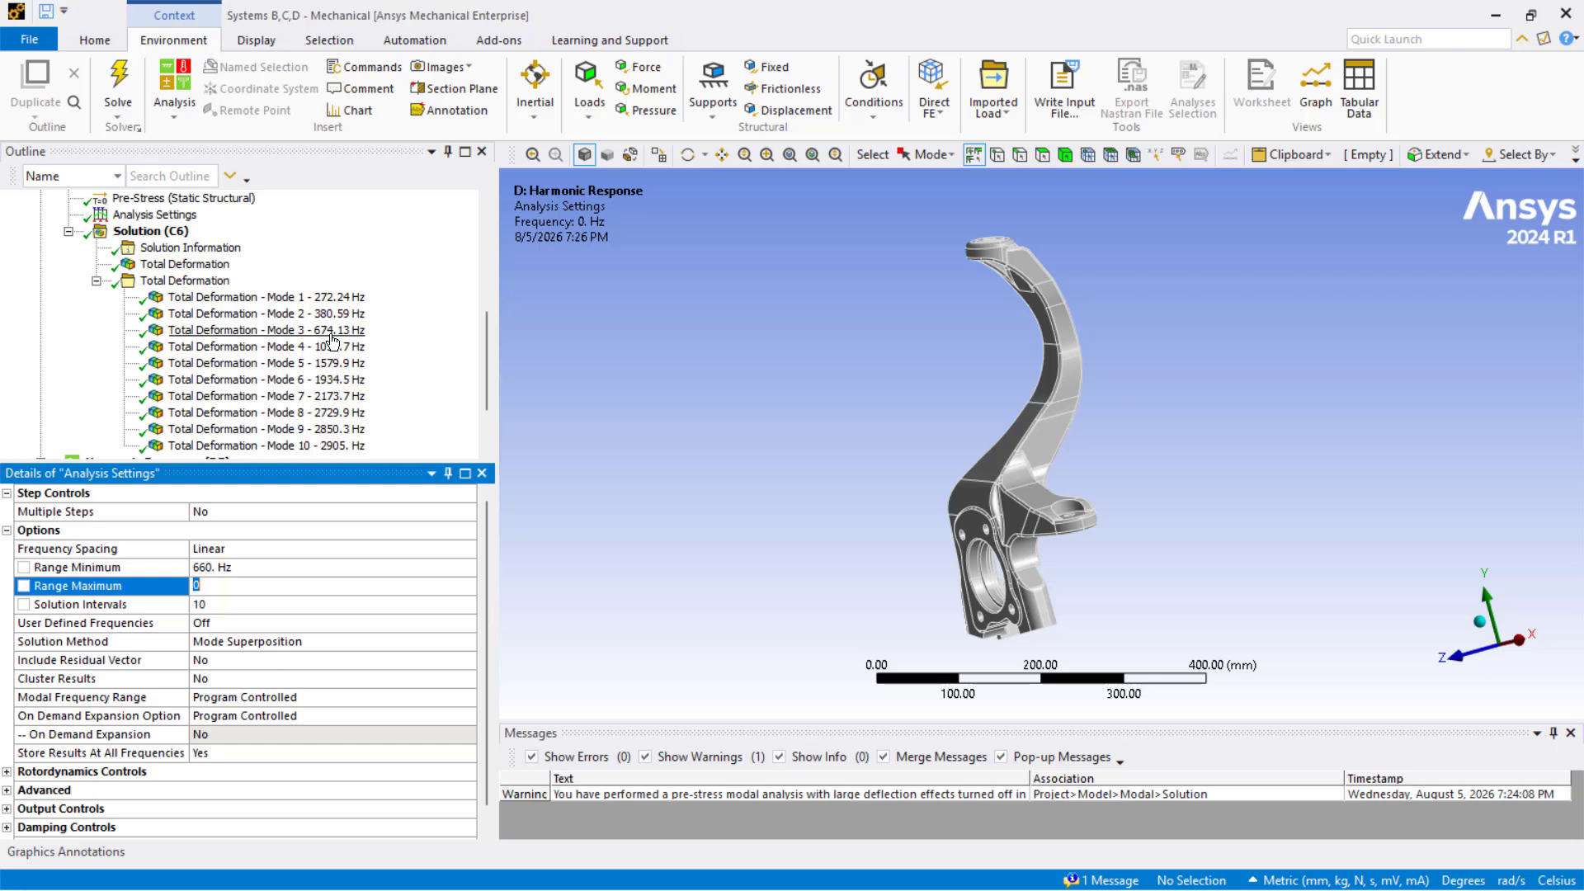
pyautogui.write('68')
pyautogui.write('0')
pyautogui.click(224, 606)
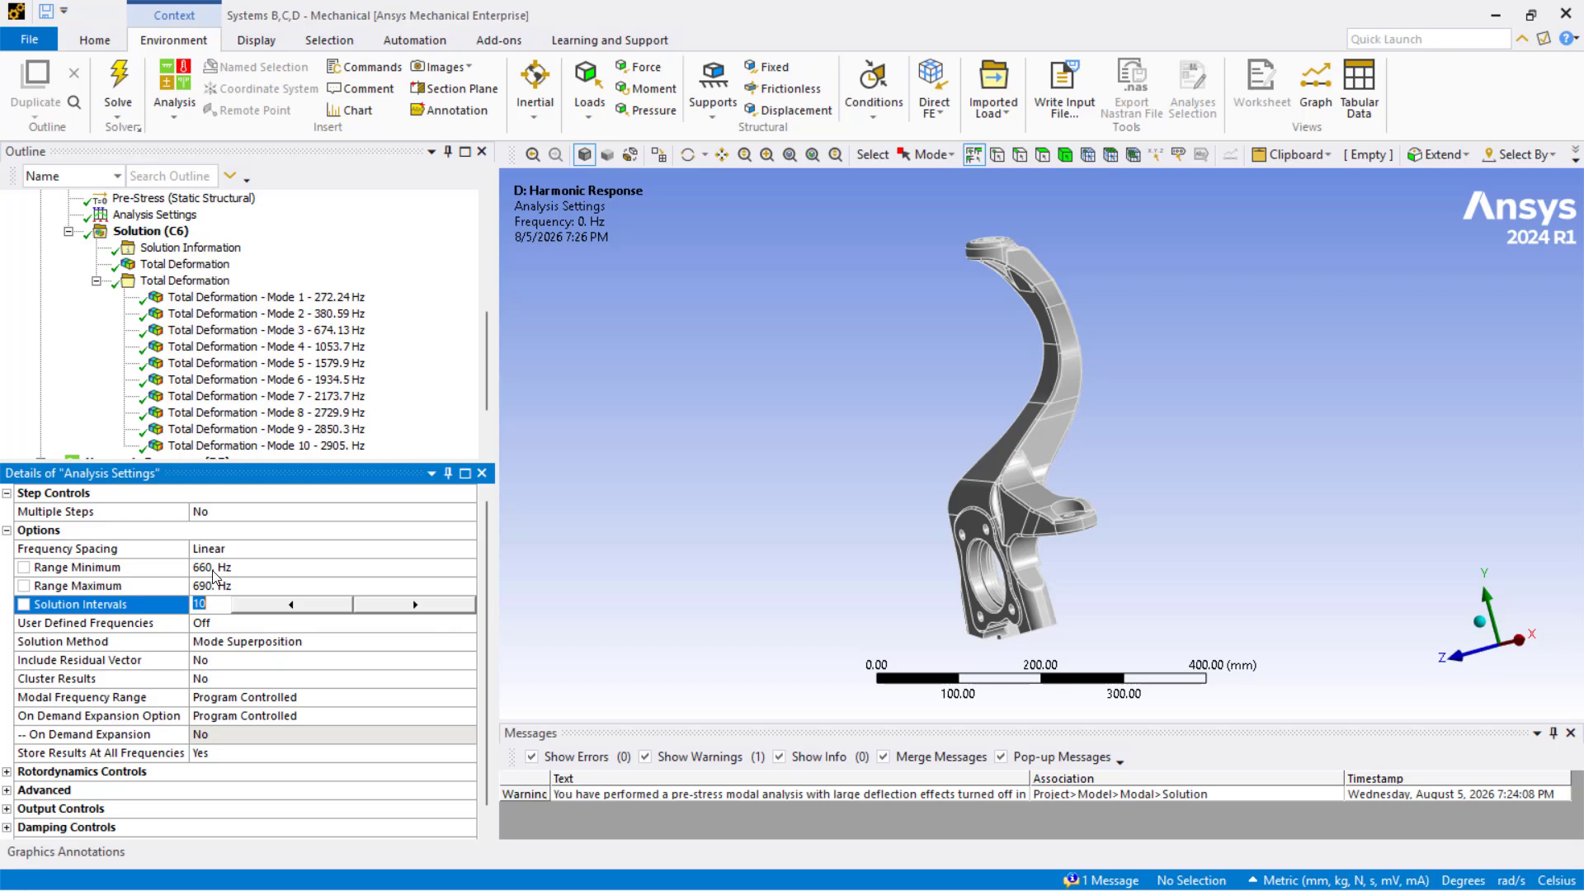
# Narrow the Harmonic Response frequency range to a minimum of 670 Hz and a maximum of 680 Hz
pyautogui.click(212, 570)
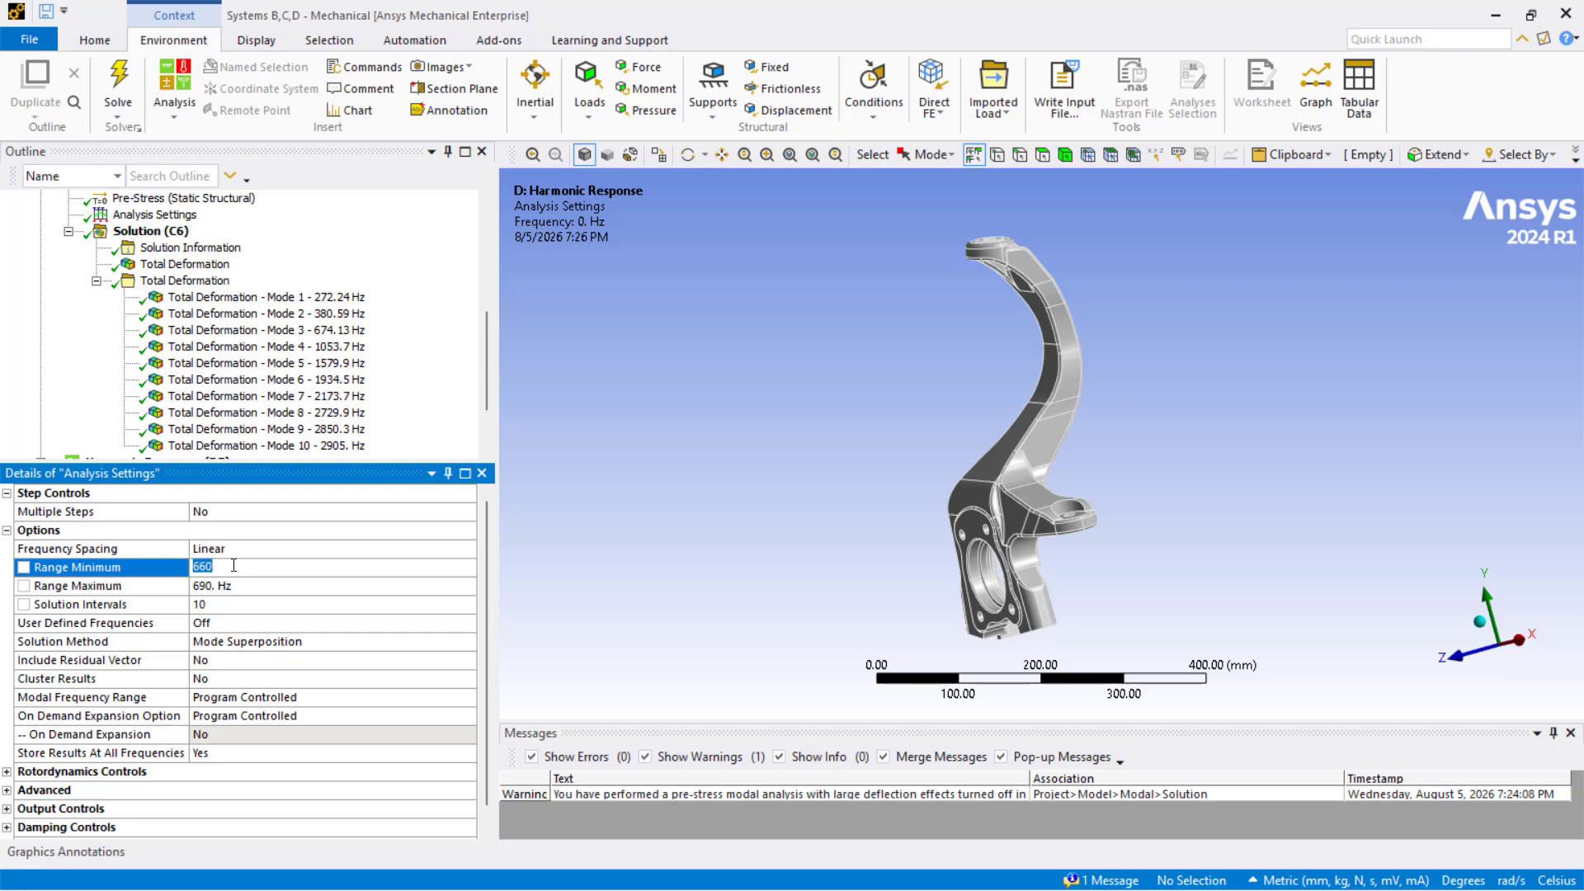
pyautogui.write('67')
pyautogui.press('Tab')
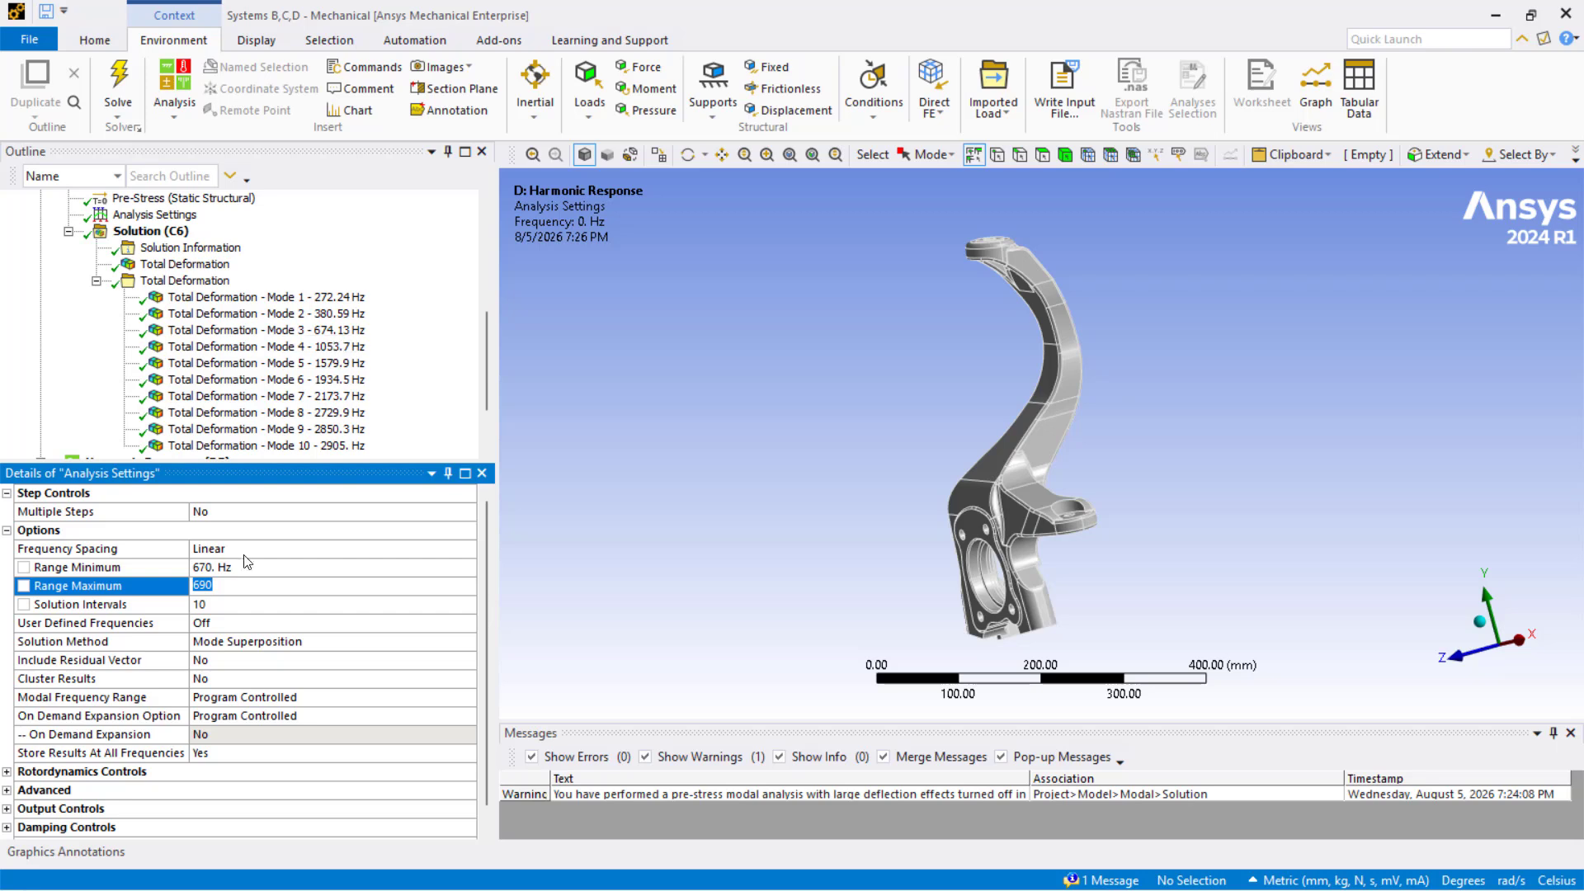
pyautogui.write('6')
pyautogui.press('Return')
# Set the number of Solution Intervals for the harmonic frequency range to 20
pyautogui.click(221, 611)
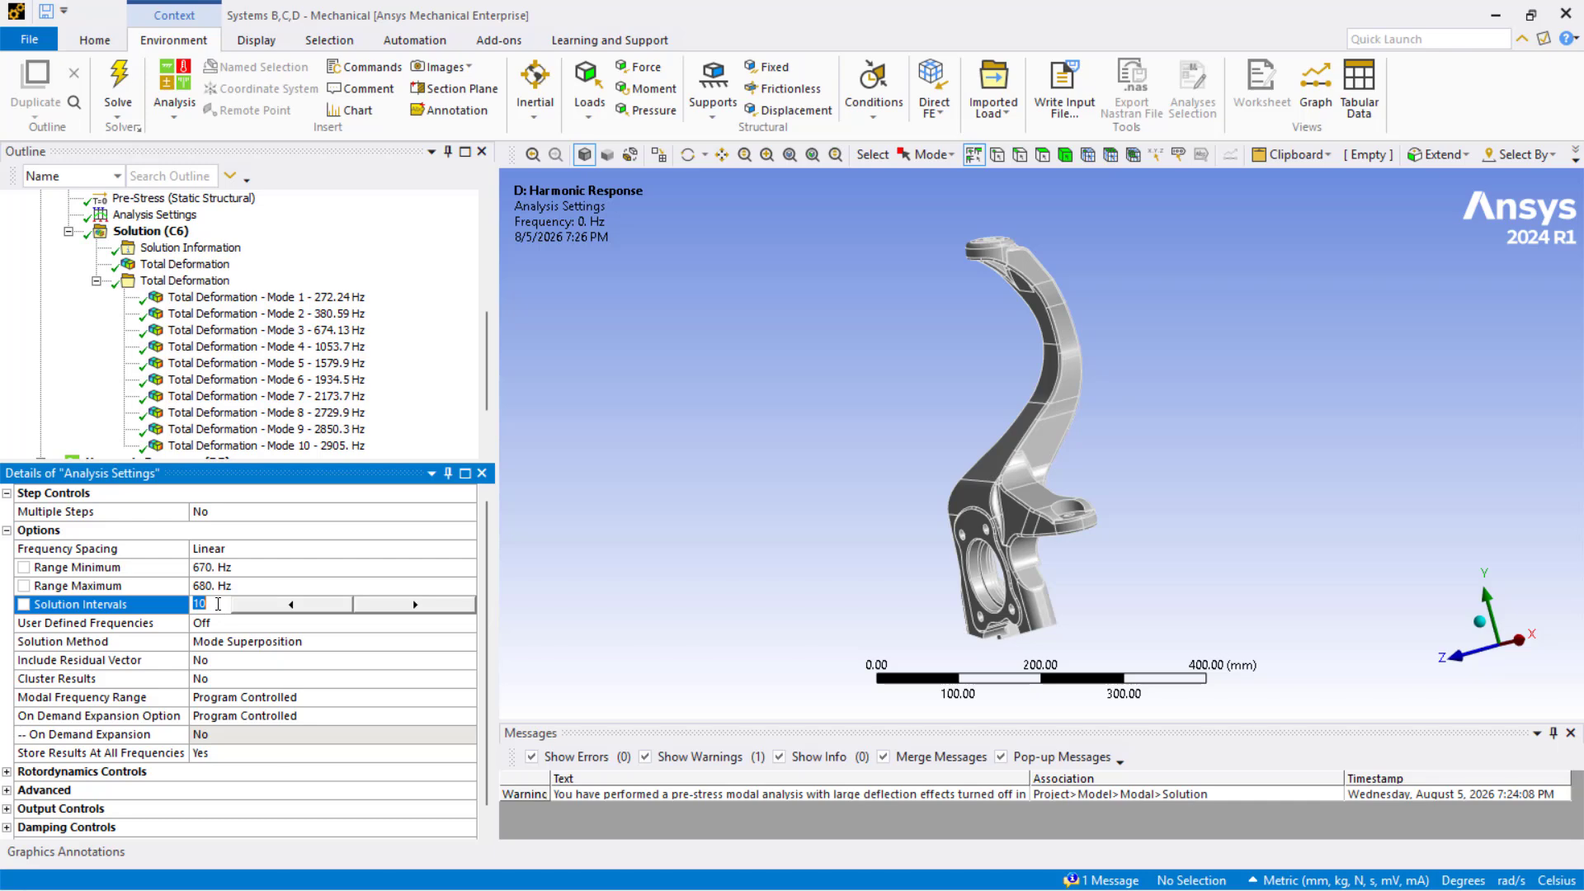
pyautogui.write('10')
pyautogui.press('Return')
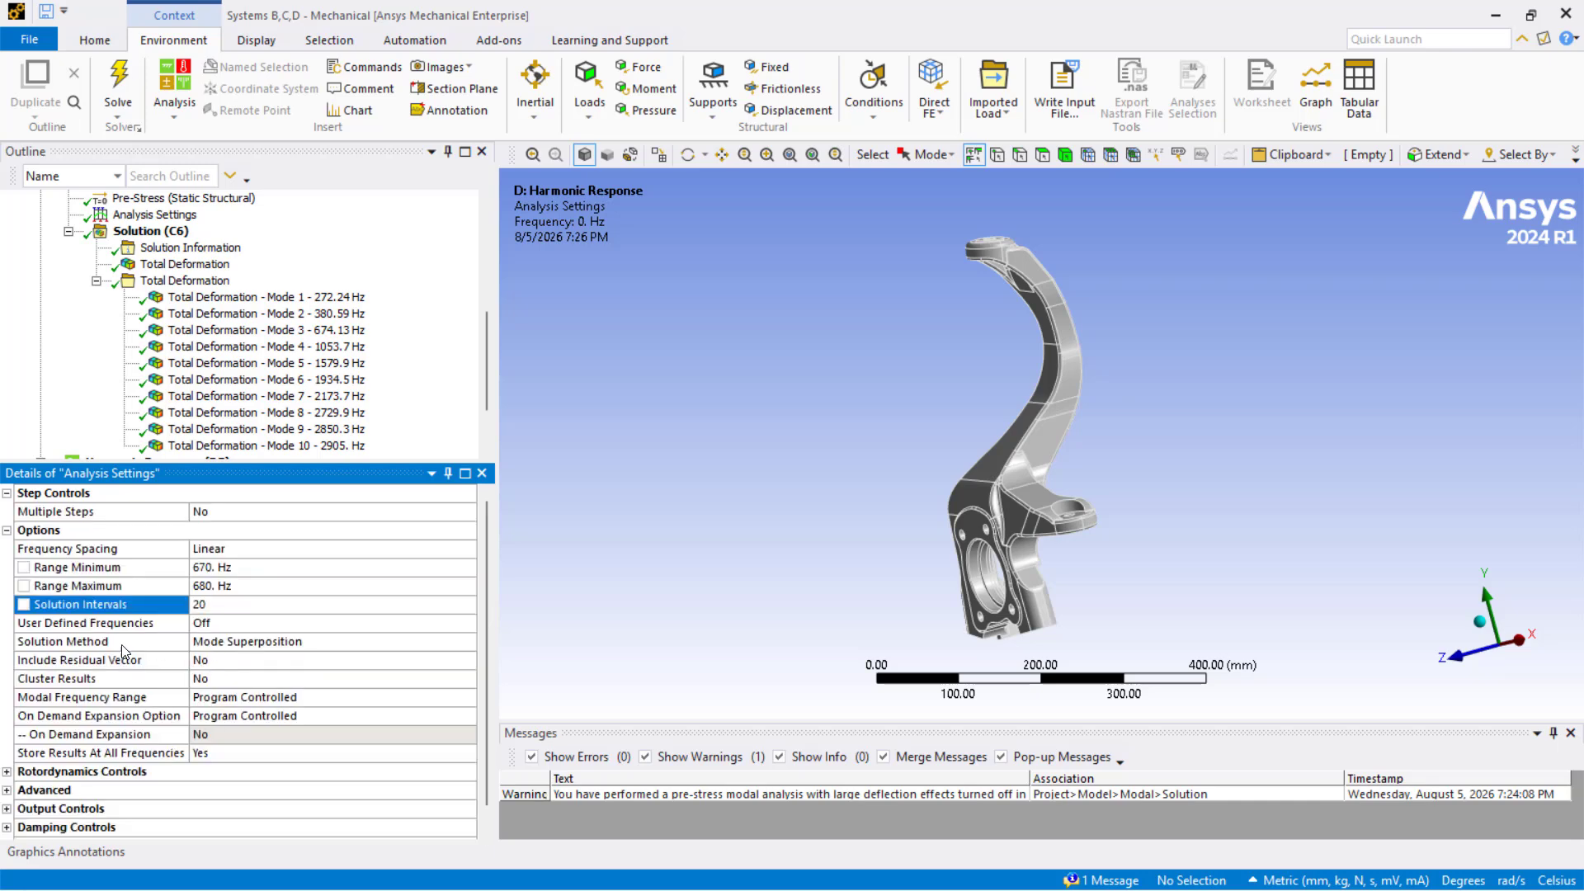
# Enable Cluster Results in the harmonic Analysis Settings and set the Cluster Number to 5
pyautogui.click(228, 679)
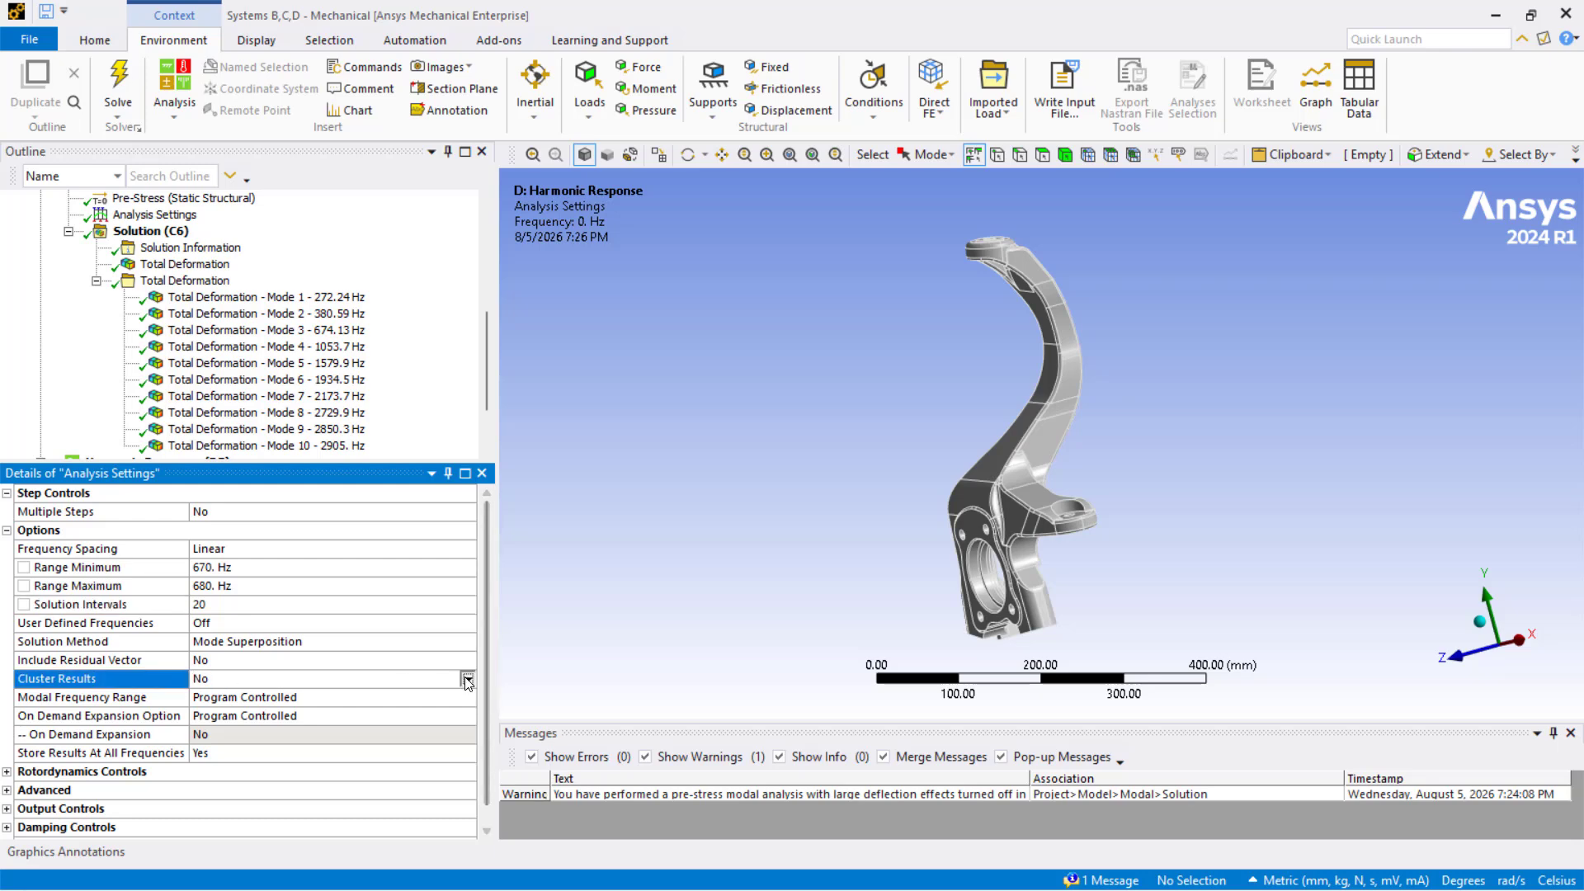
pyautogui.click(247, 678)
pyautogui.click(231, 706)
pyautogui.click(214, 608)
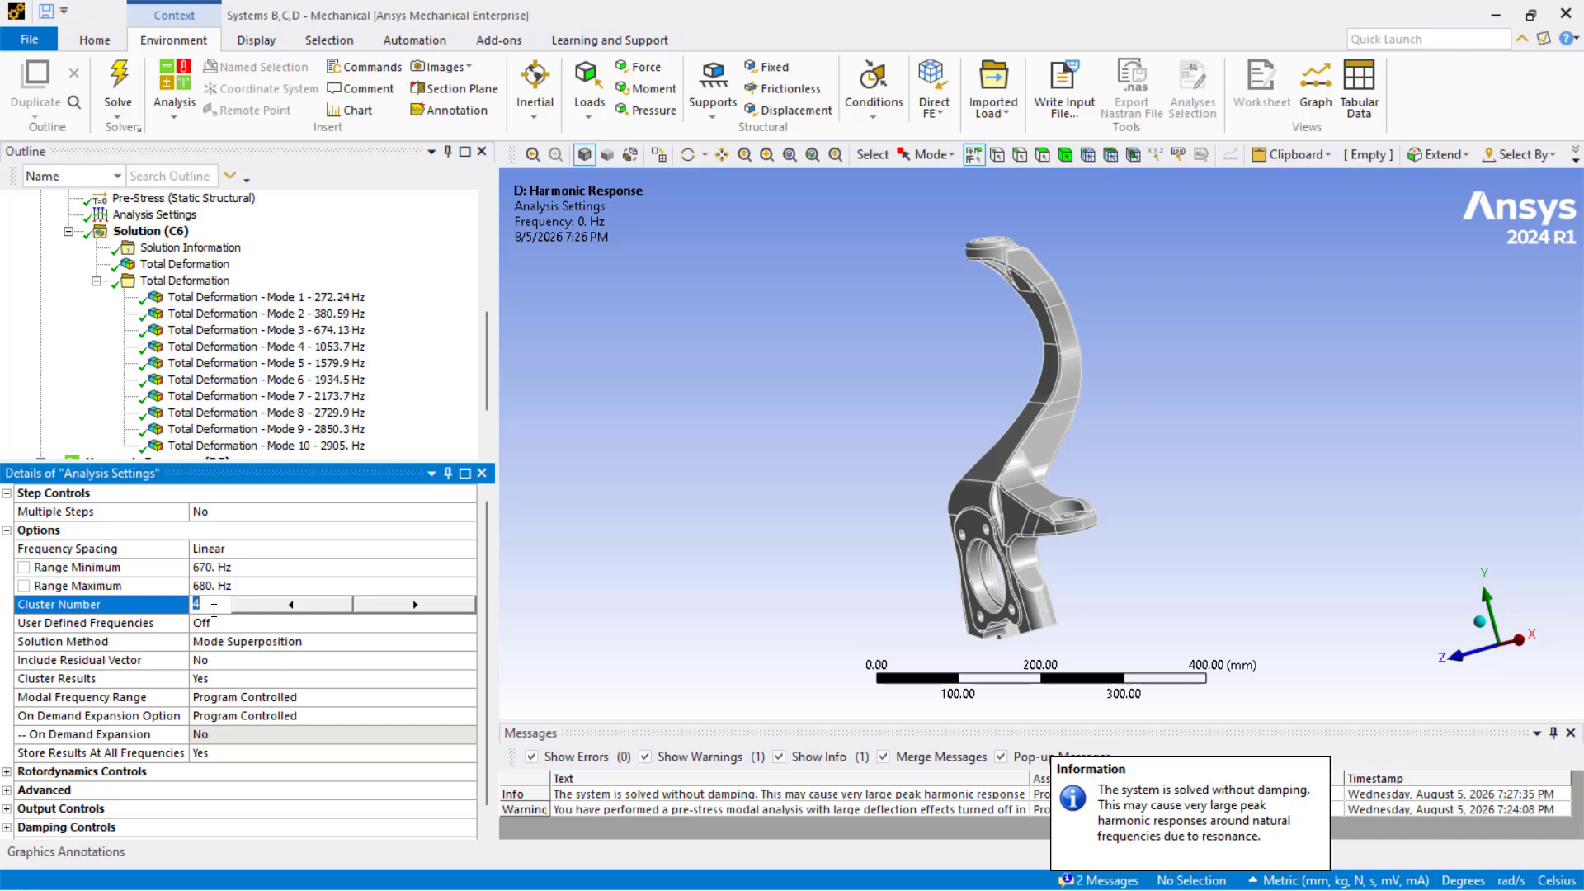
pyautogui.write('5')
pyautogui.press('Return')
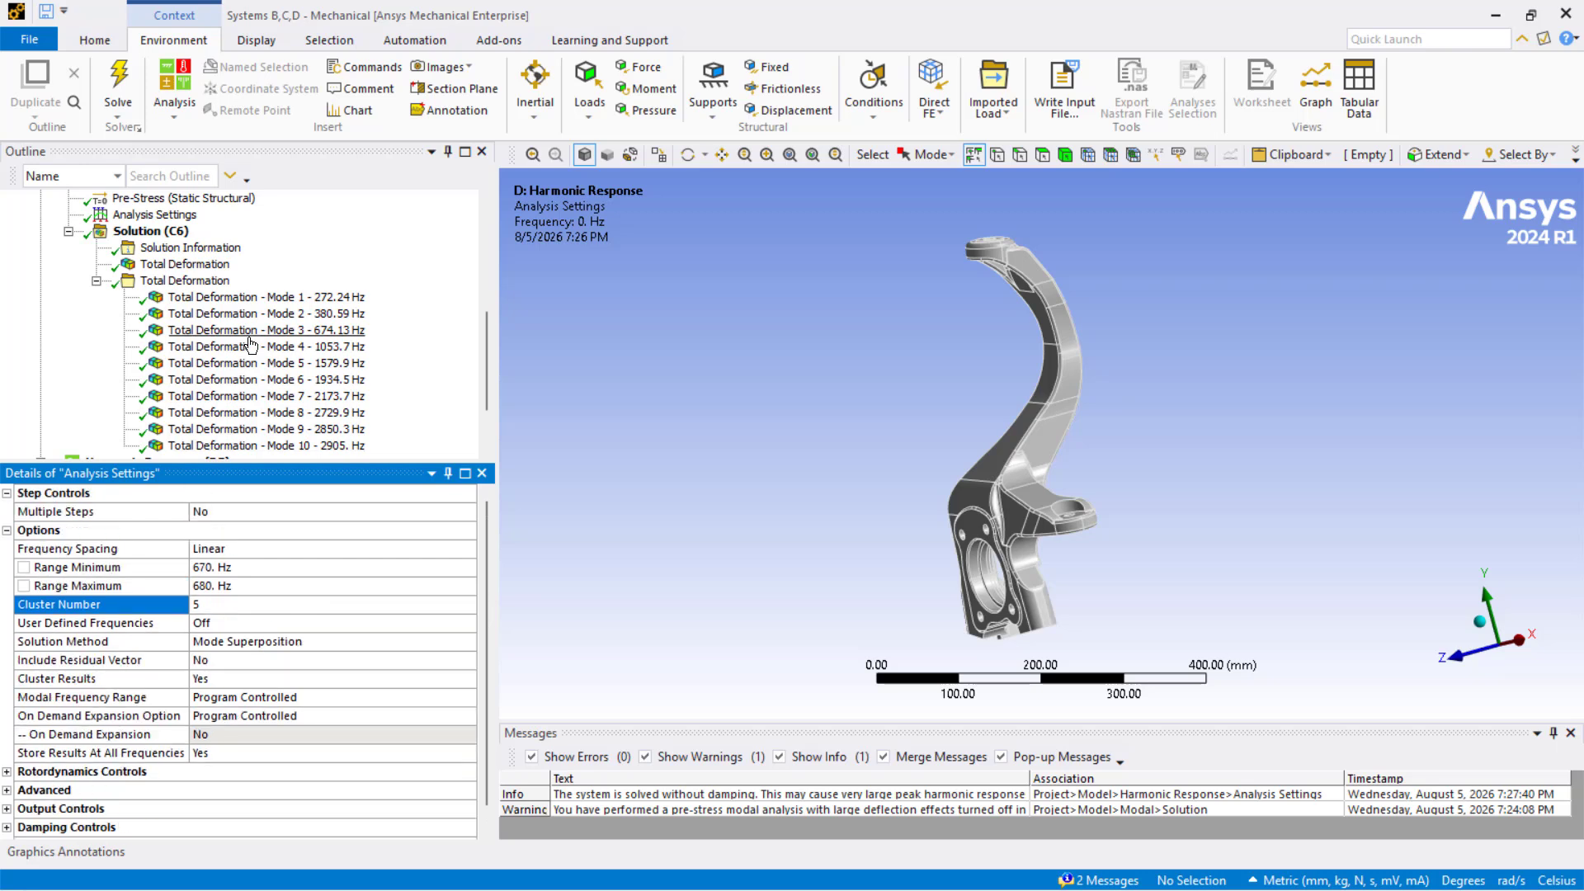
# Try Modal as the Modal Environment of the Harmonic Response and revert it to None
pyautogui.scroll(-2, 251, 345)
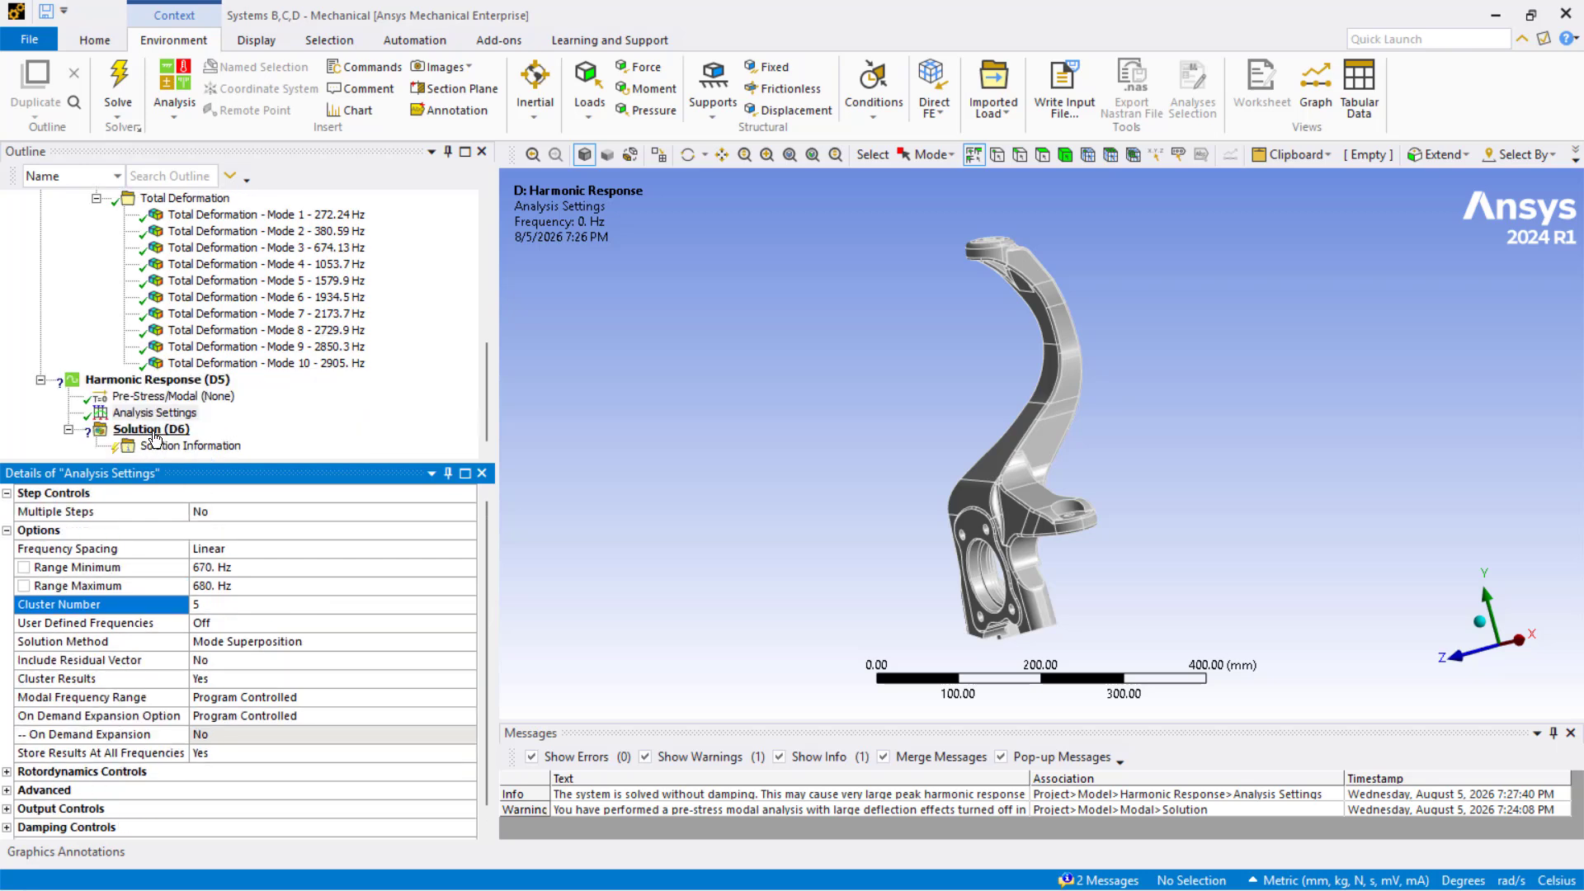
pyautogui.click(152, 398)
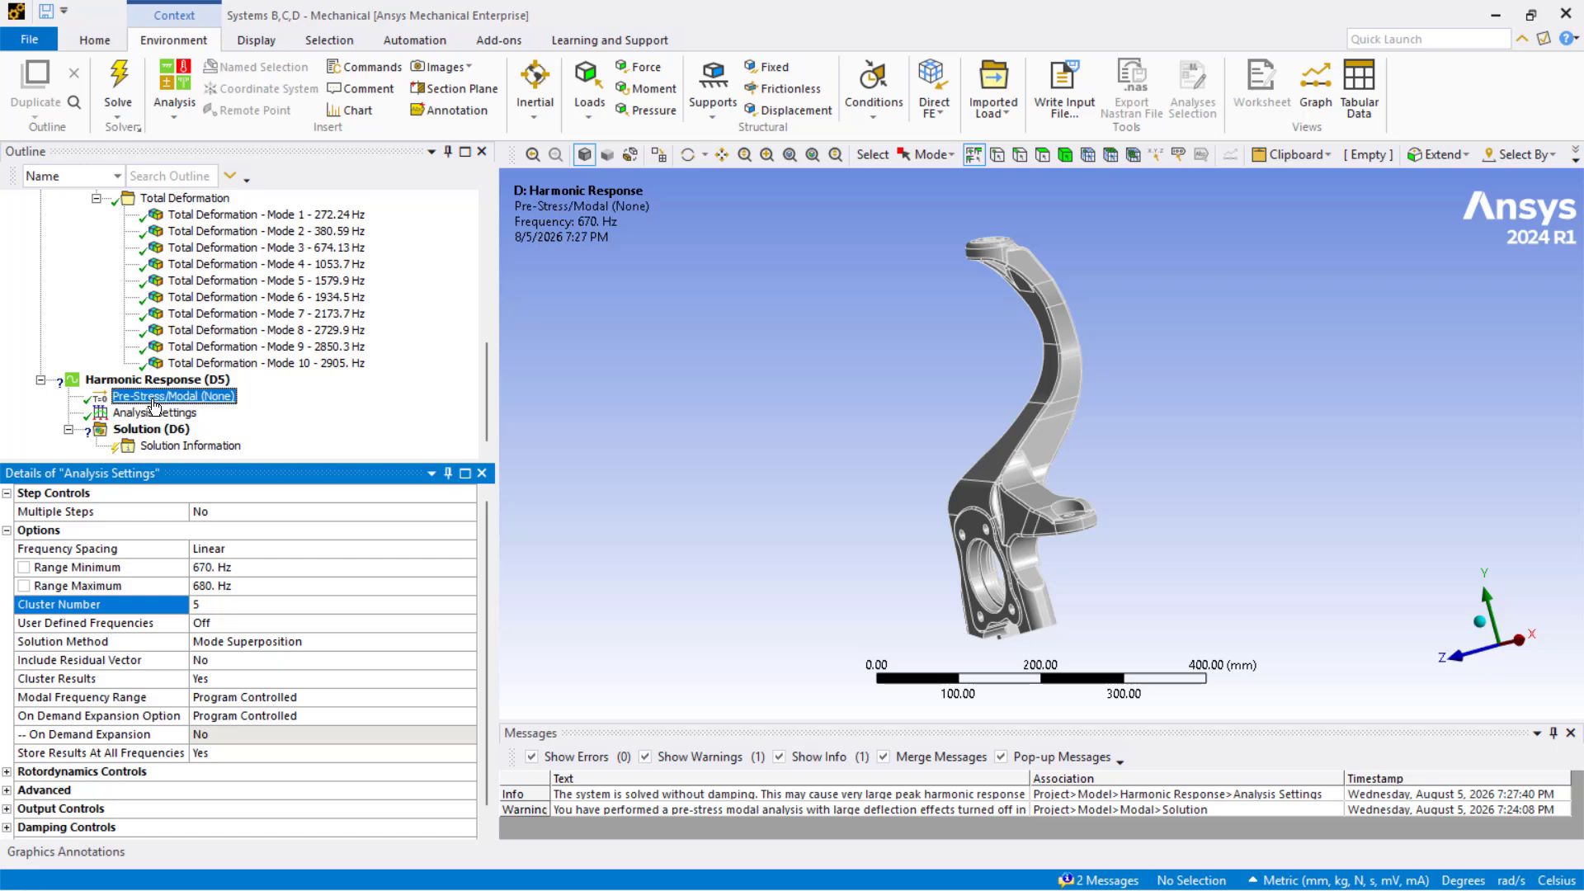
pyautogui.click(281, 519)
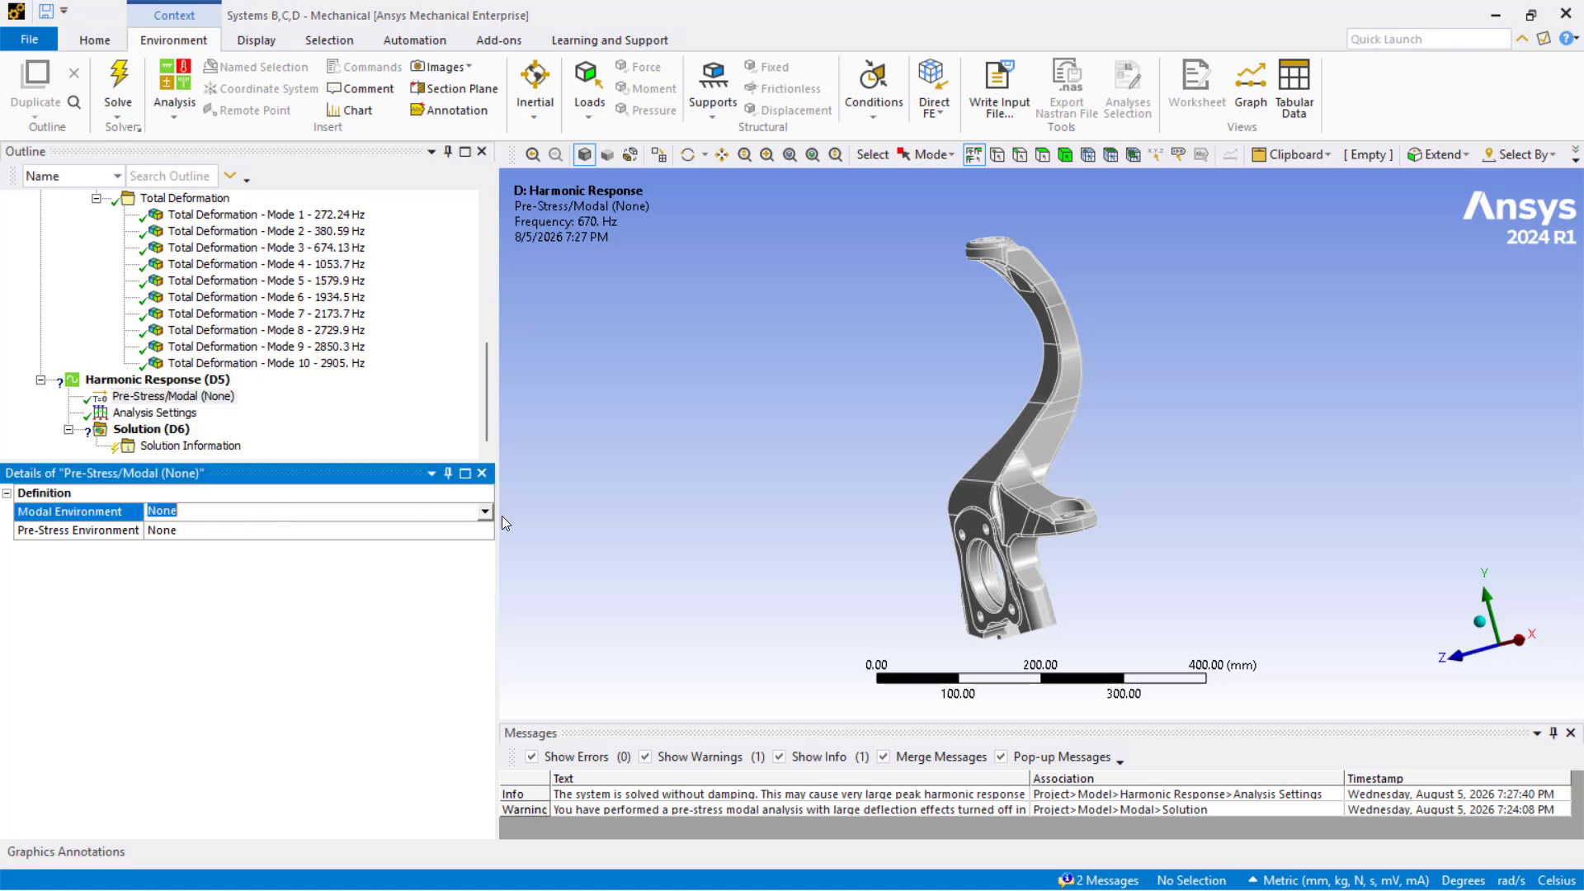
pyautogui.click(485, 513)
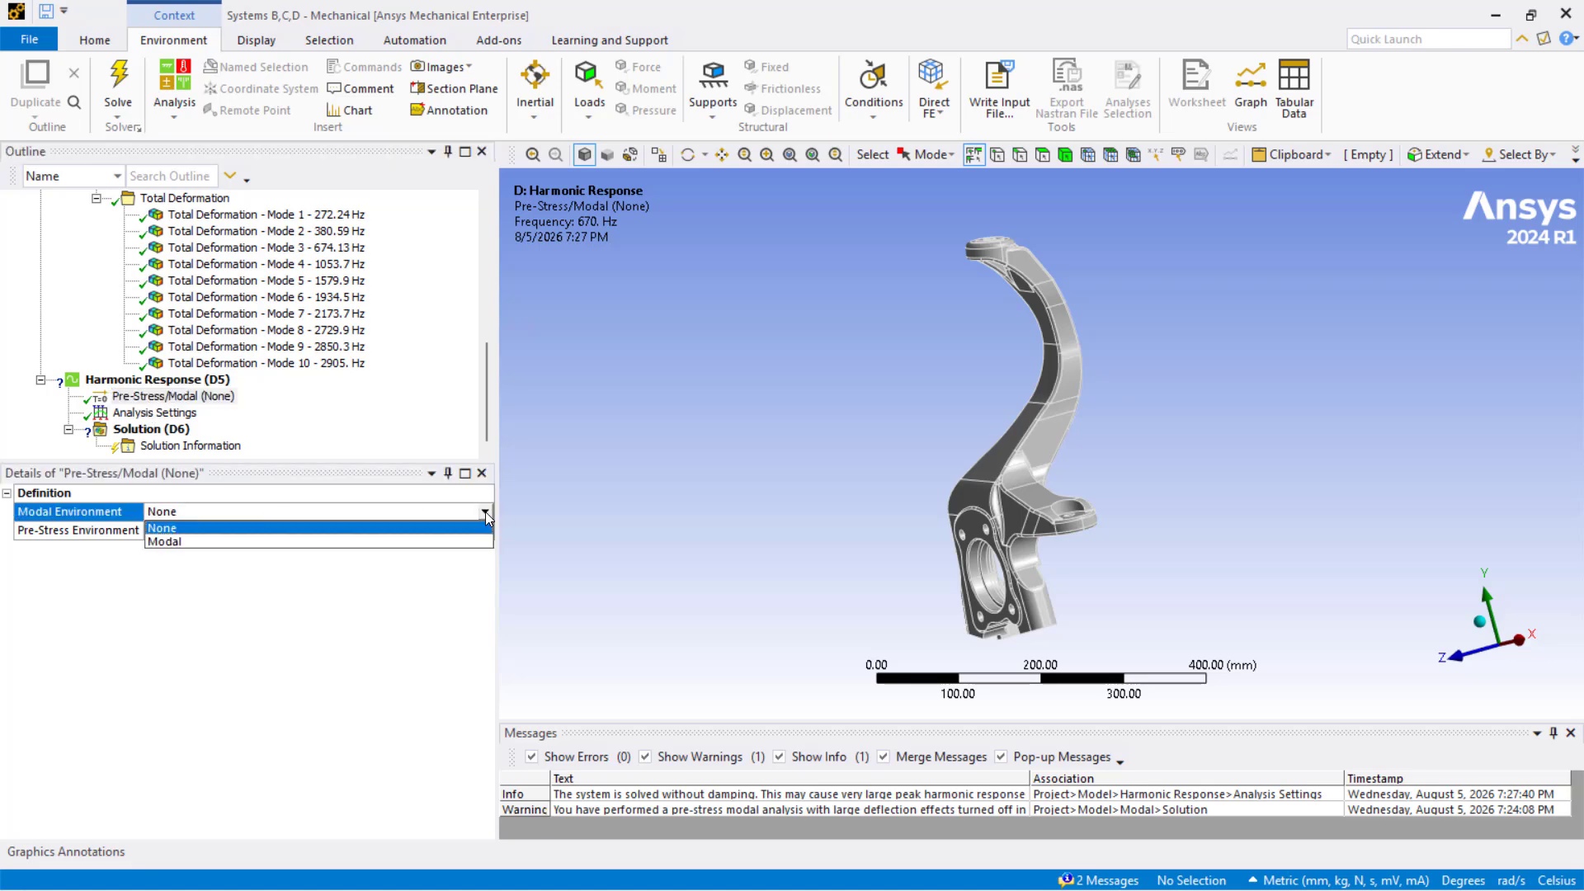
pyautogui.click(395, 542)
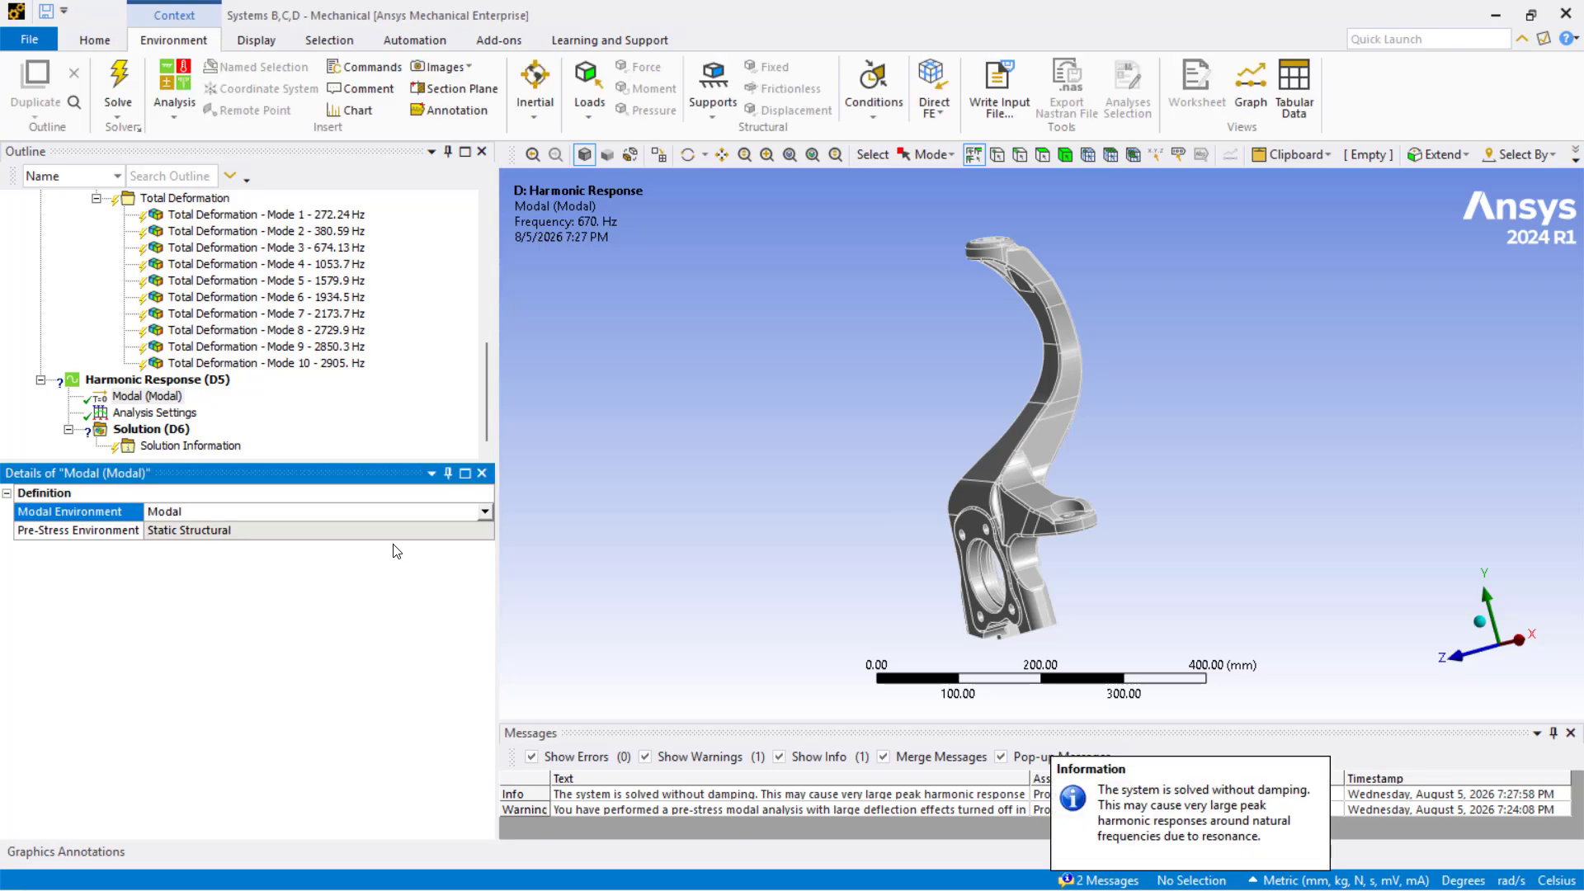
pyautogui.click(486, 512)
pyautogui.click(462, 529)
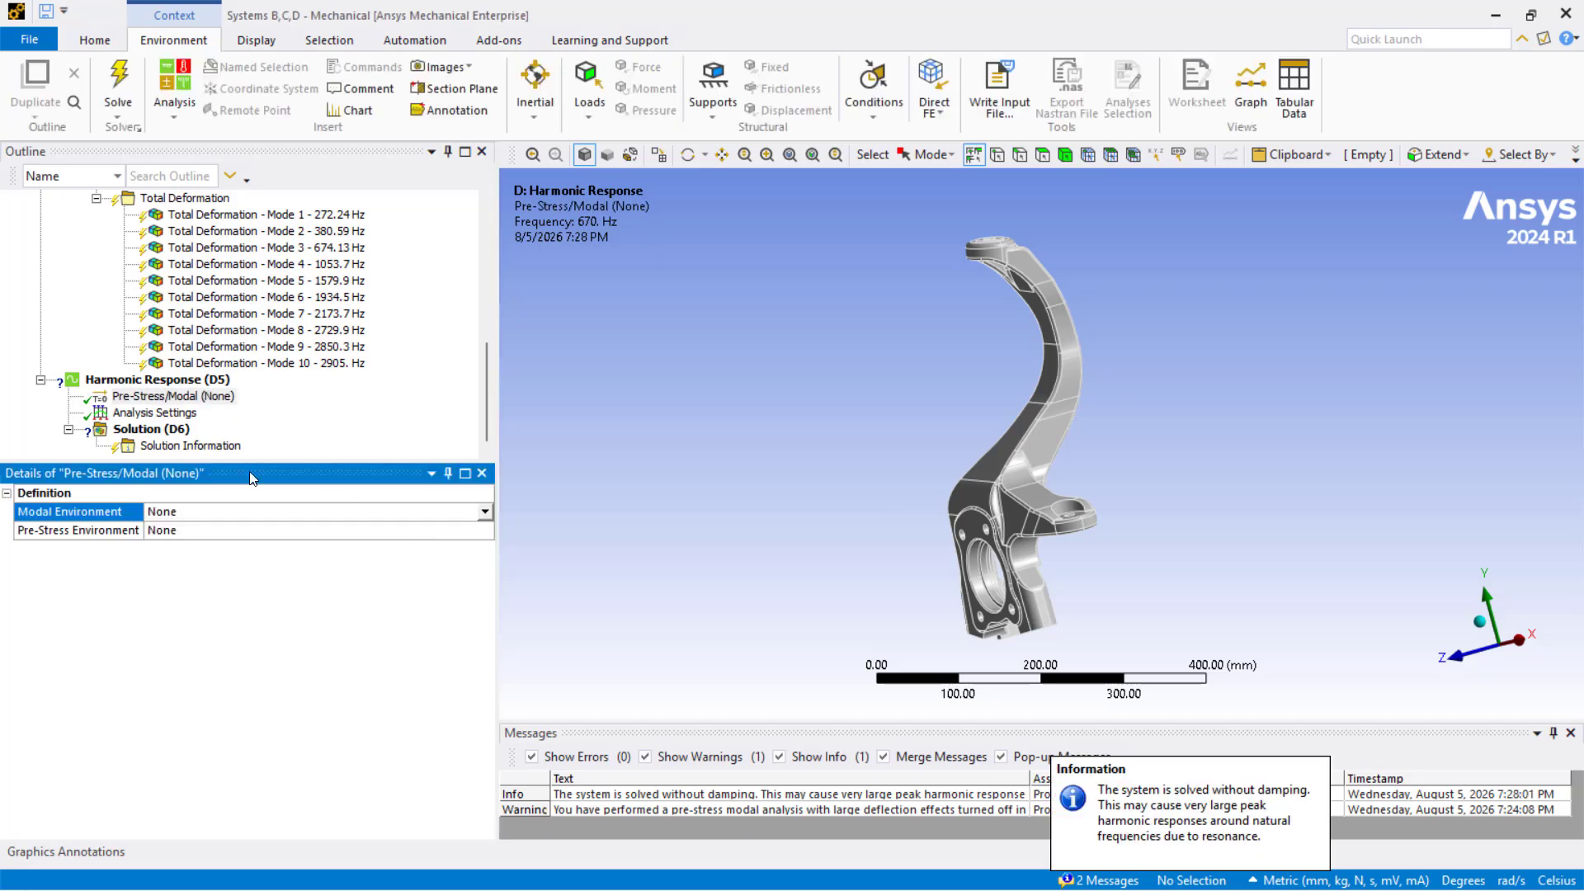
# Set the Pre-Stress Environment of the Harmonic Response to Static Structural
pyautogui.click(405, 532)
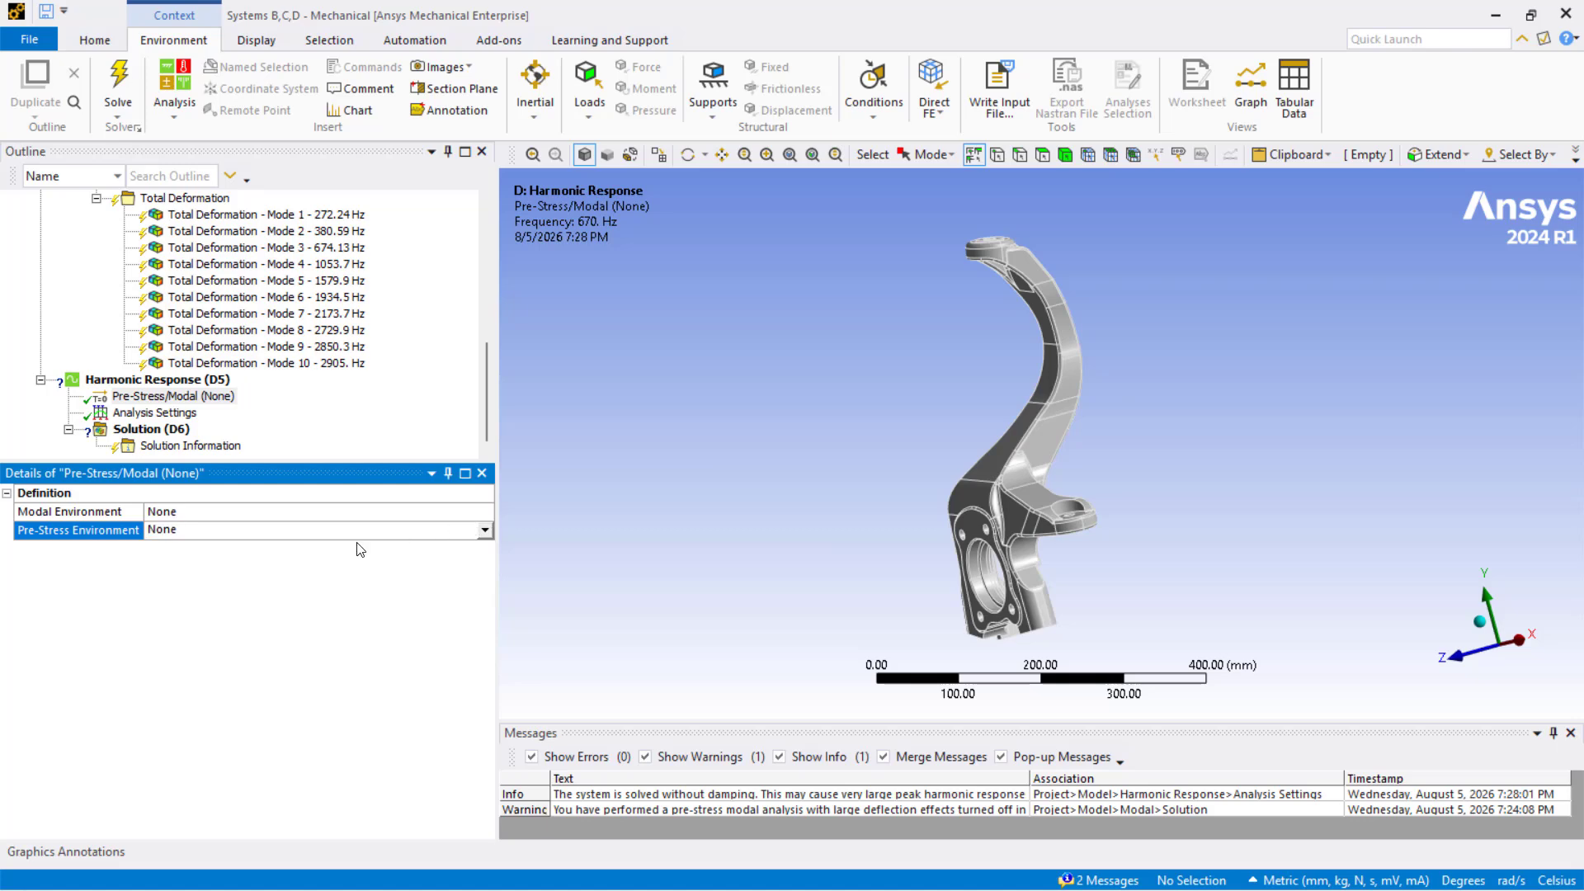
pyautogui.click(485, 532)
pyautogui.click(314, 566)
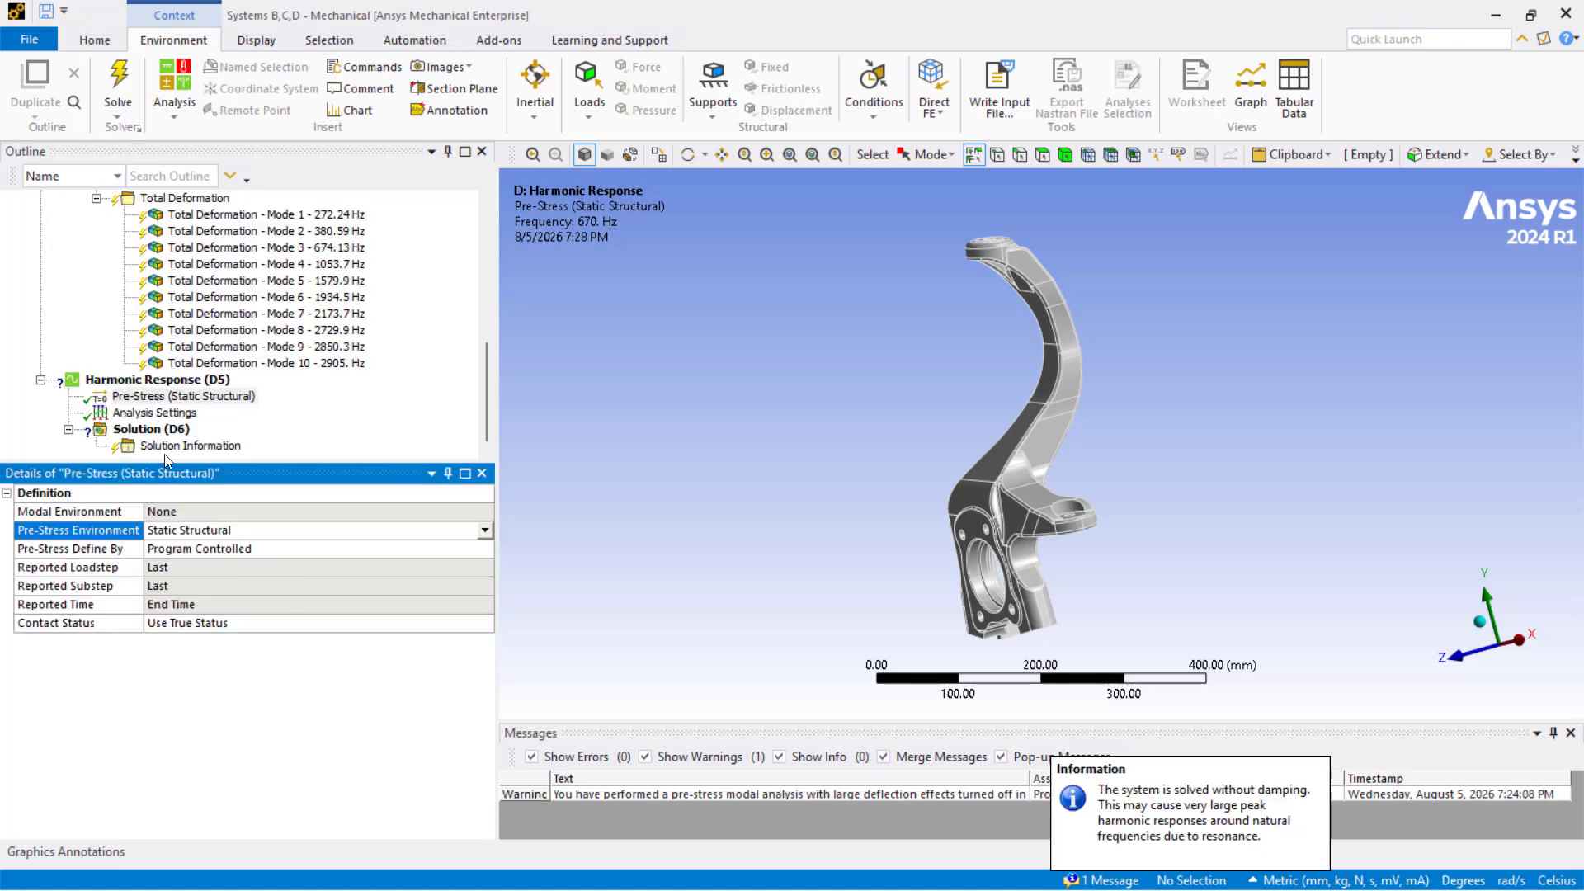
# Insert an Equivalent (von-Mises) Stress result under the Harmonic Response solution
pyautogui.click(161, 430)
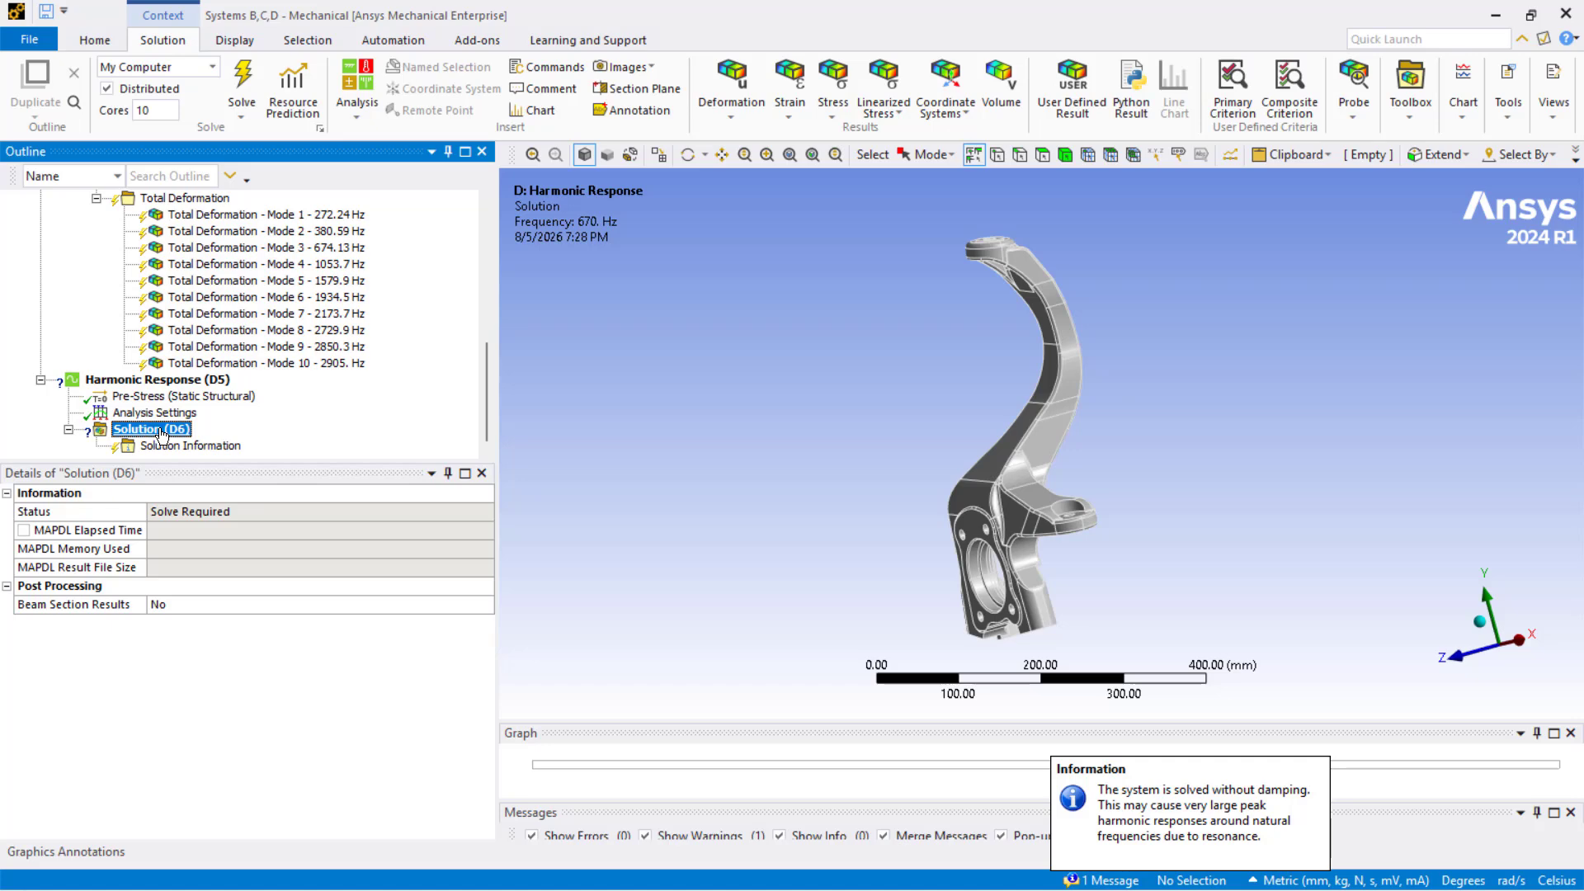
pyautogui.rightClick(158, 383)
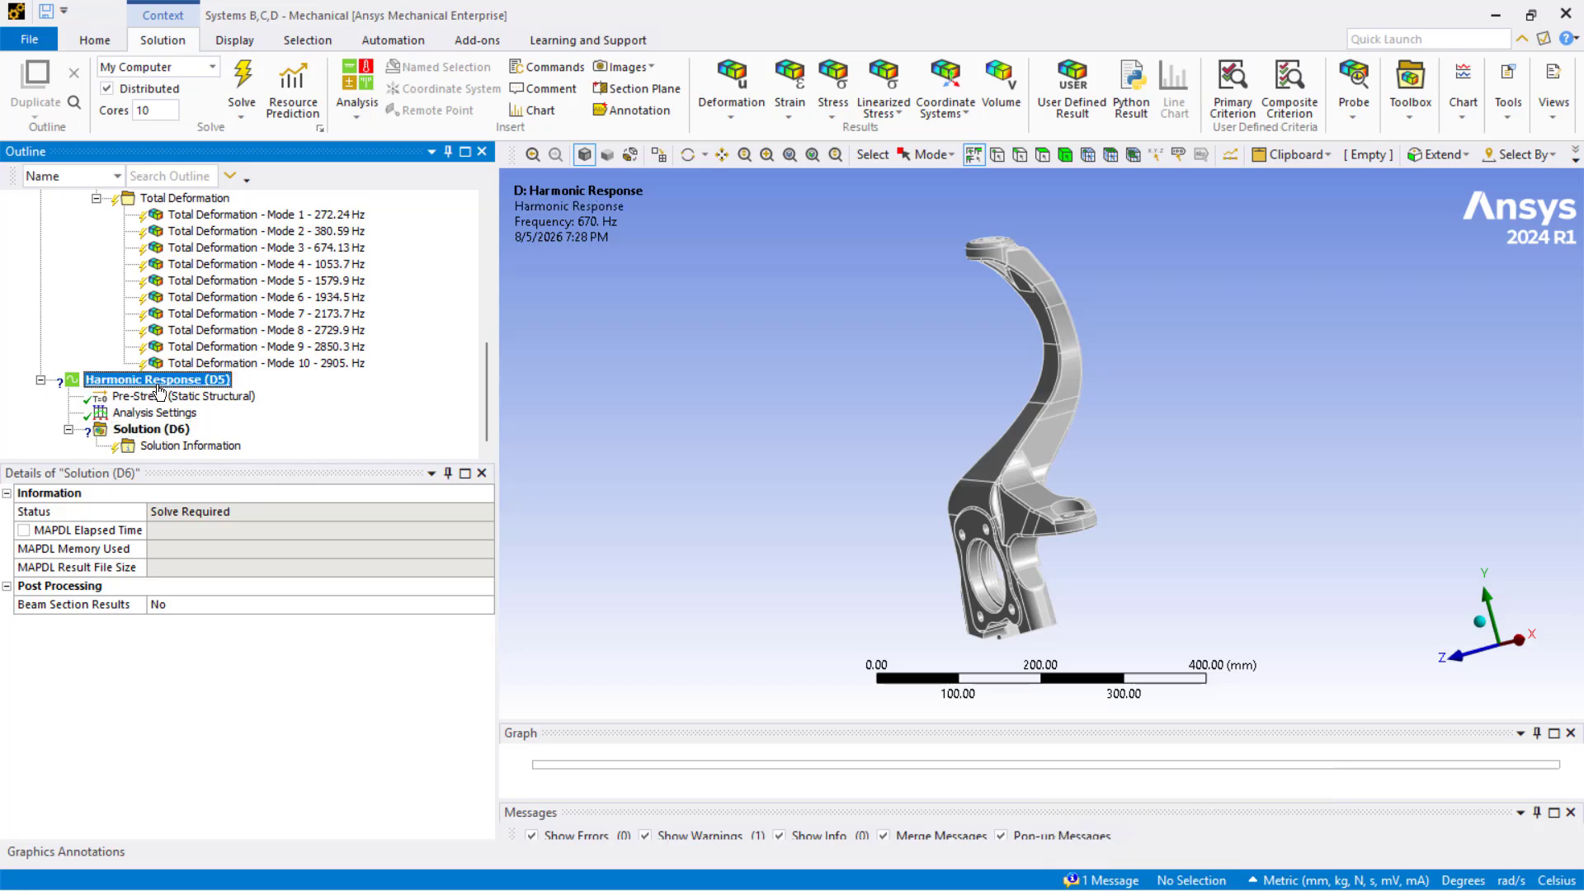
pyautogui.moveTo(293, 400)
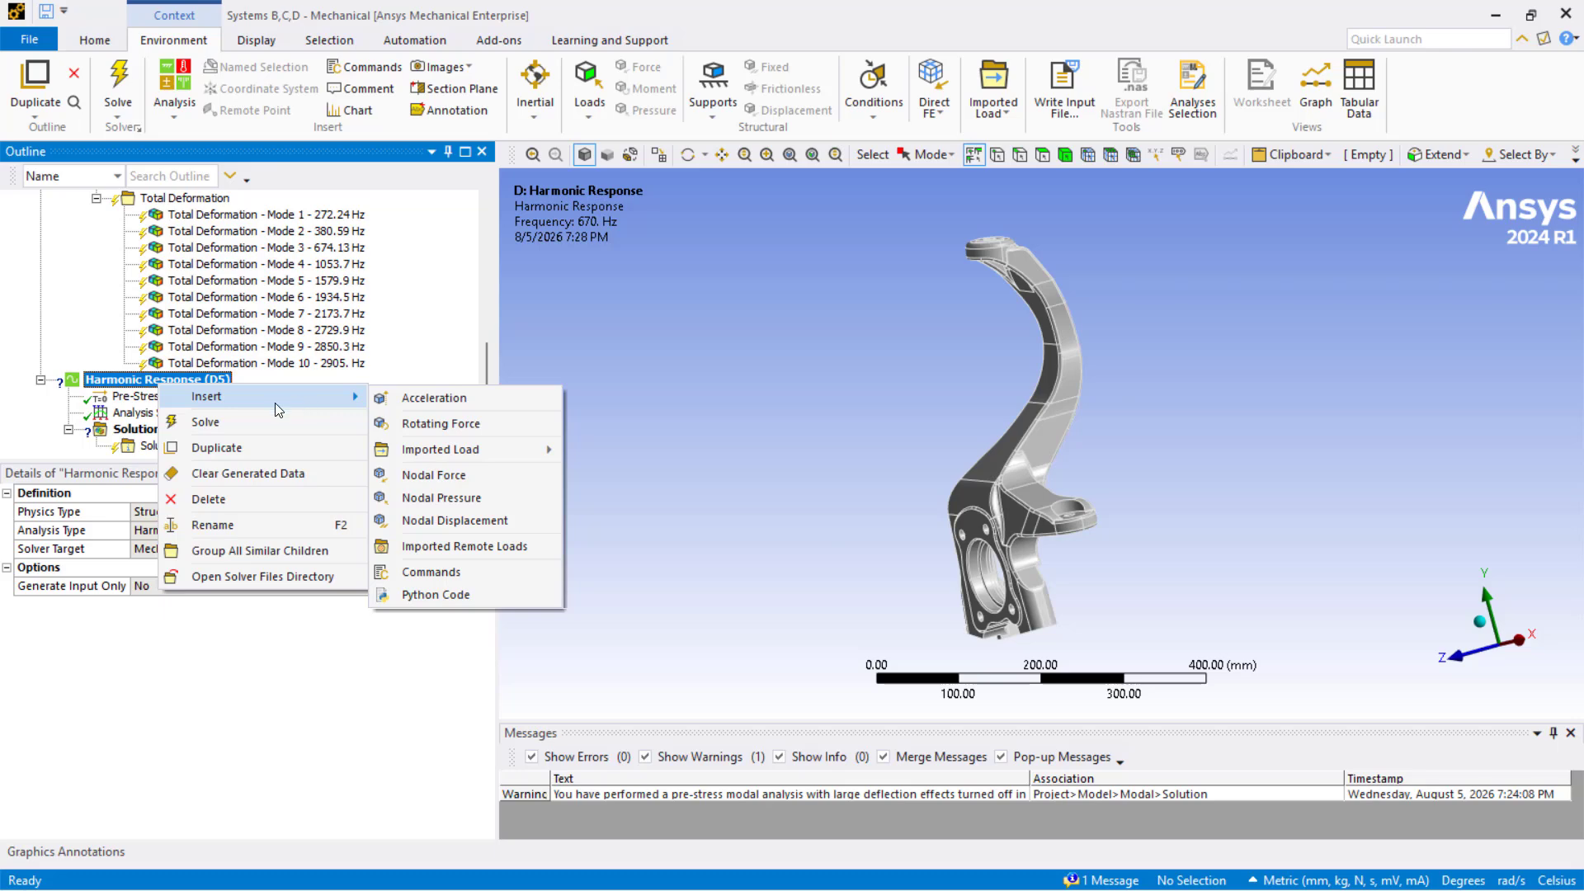
pyautogui.rightClick(148, 431)
pyautogui.moveTo(206, 444)
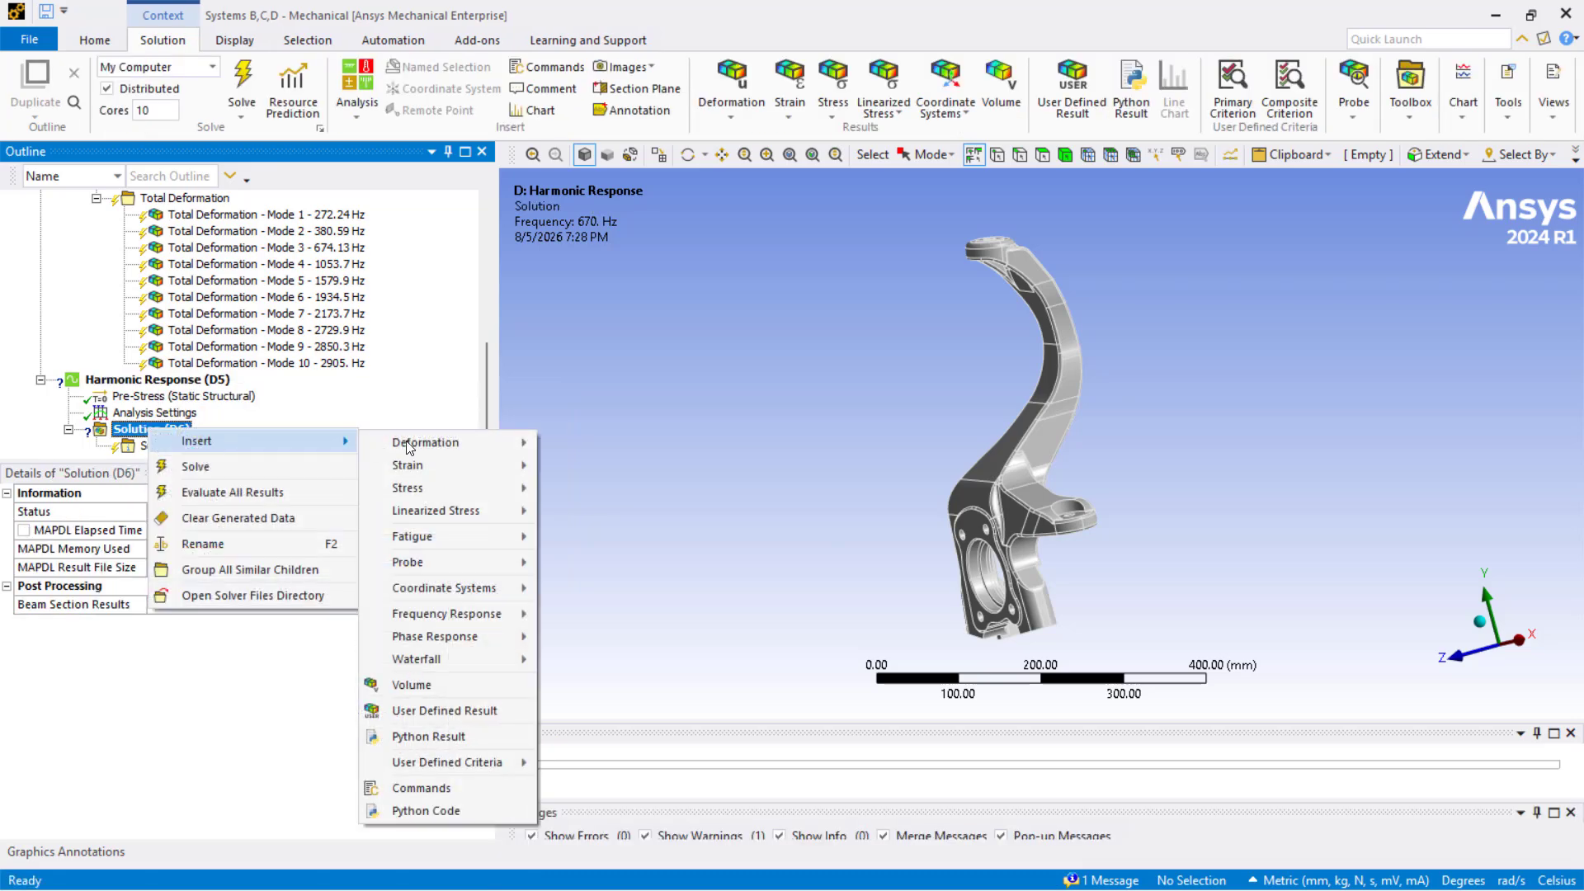
pyautogui.moveTo(430, 464)
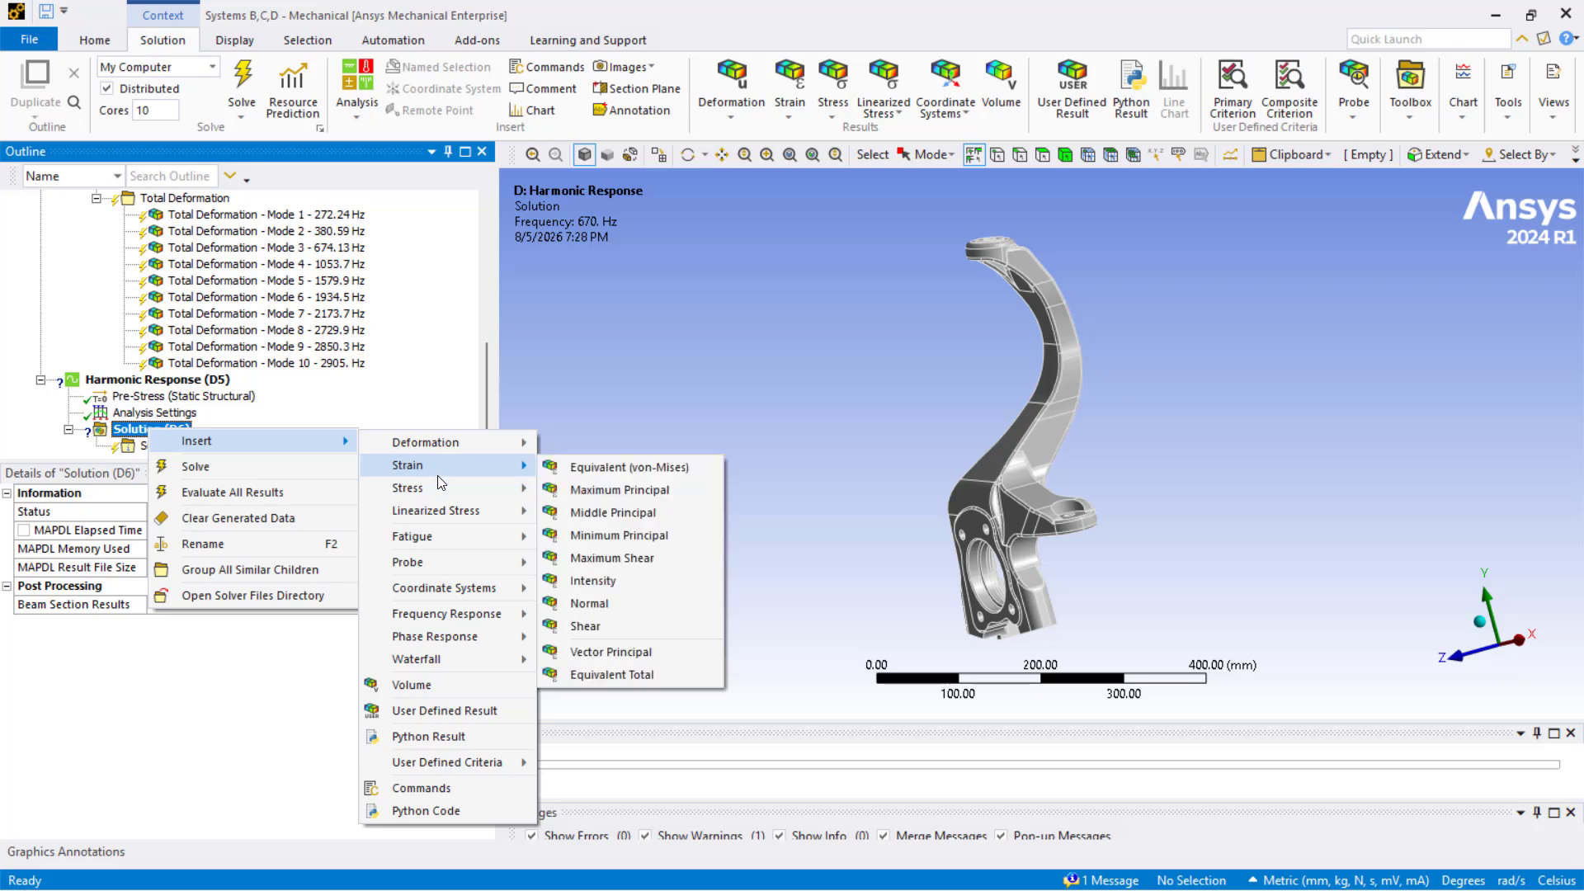
pyautogui.click(596, 488)
# Insert a Deformation Frequency Response result under the Harmonic Response solution
pyautogui.rightClick(147, 413)
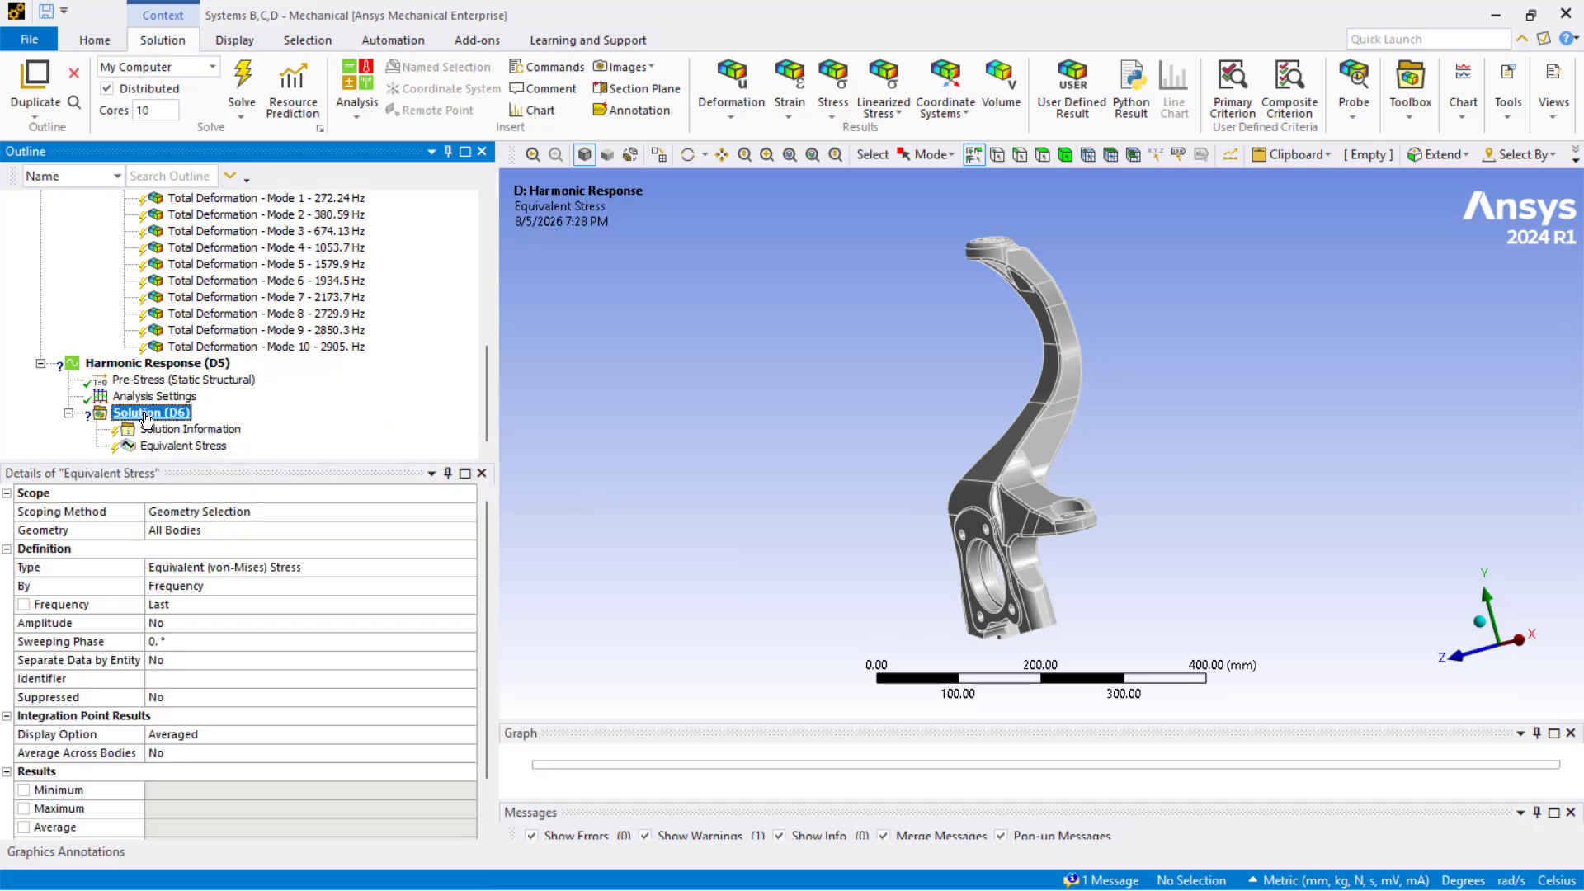
pyautogui.moveTo(195, 422)
pyautogui.moveTo(447, 548)
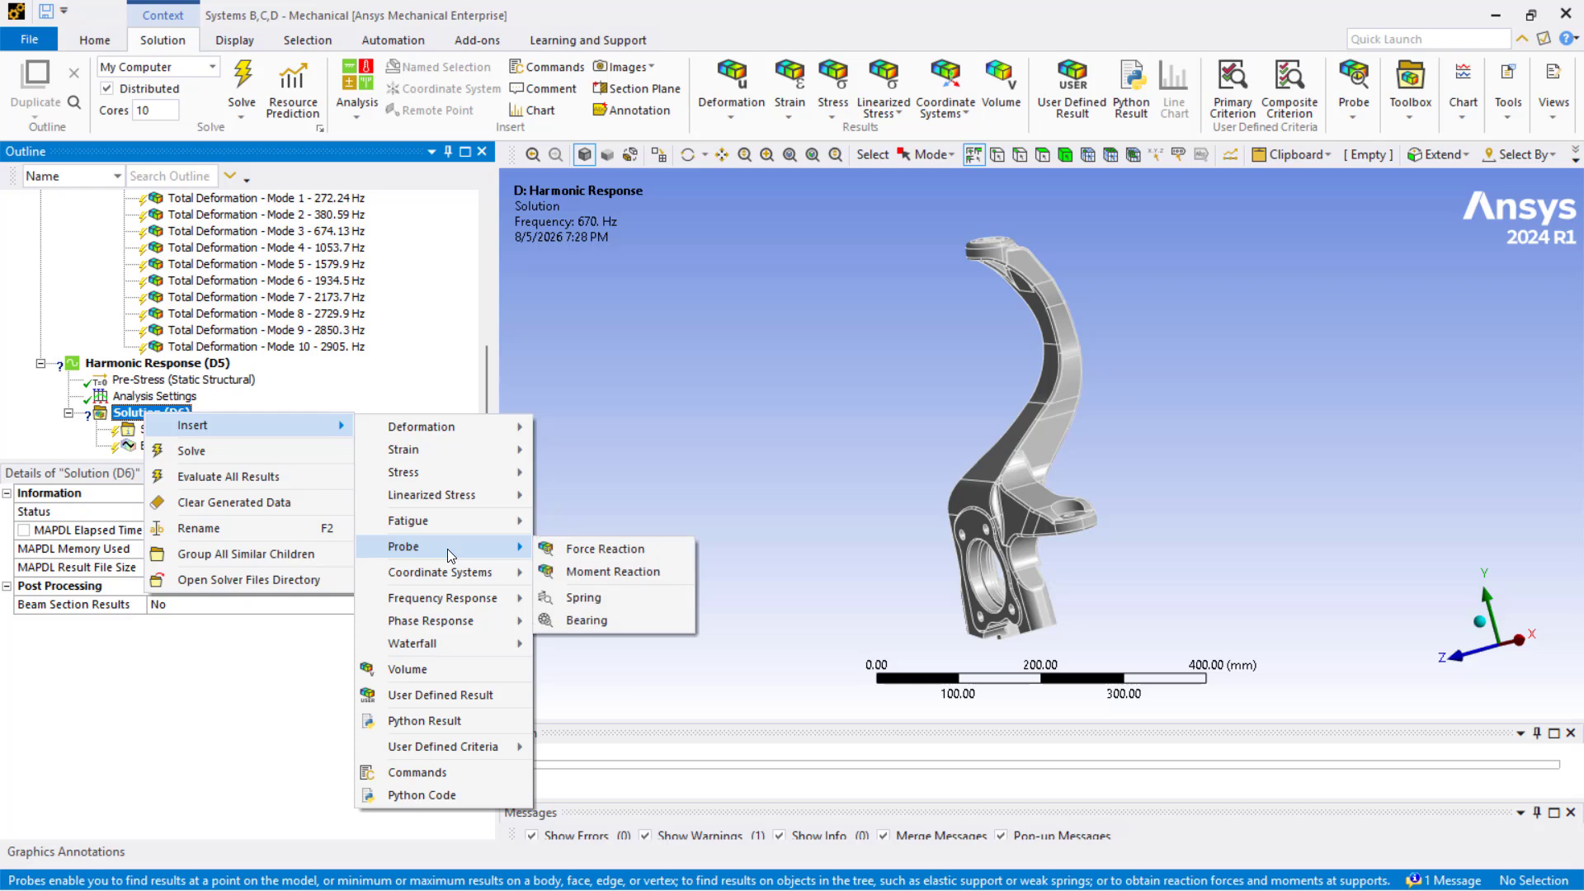
pyautogui.moveTo(449, 596)
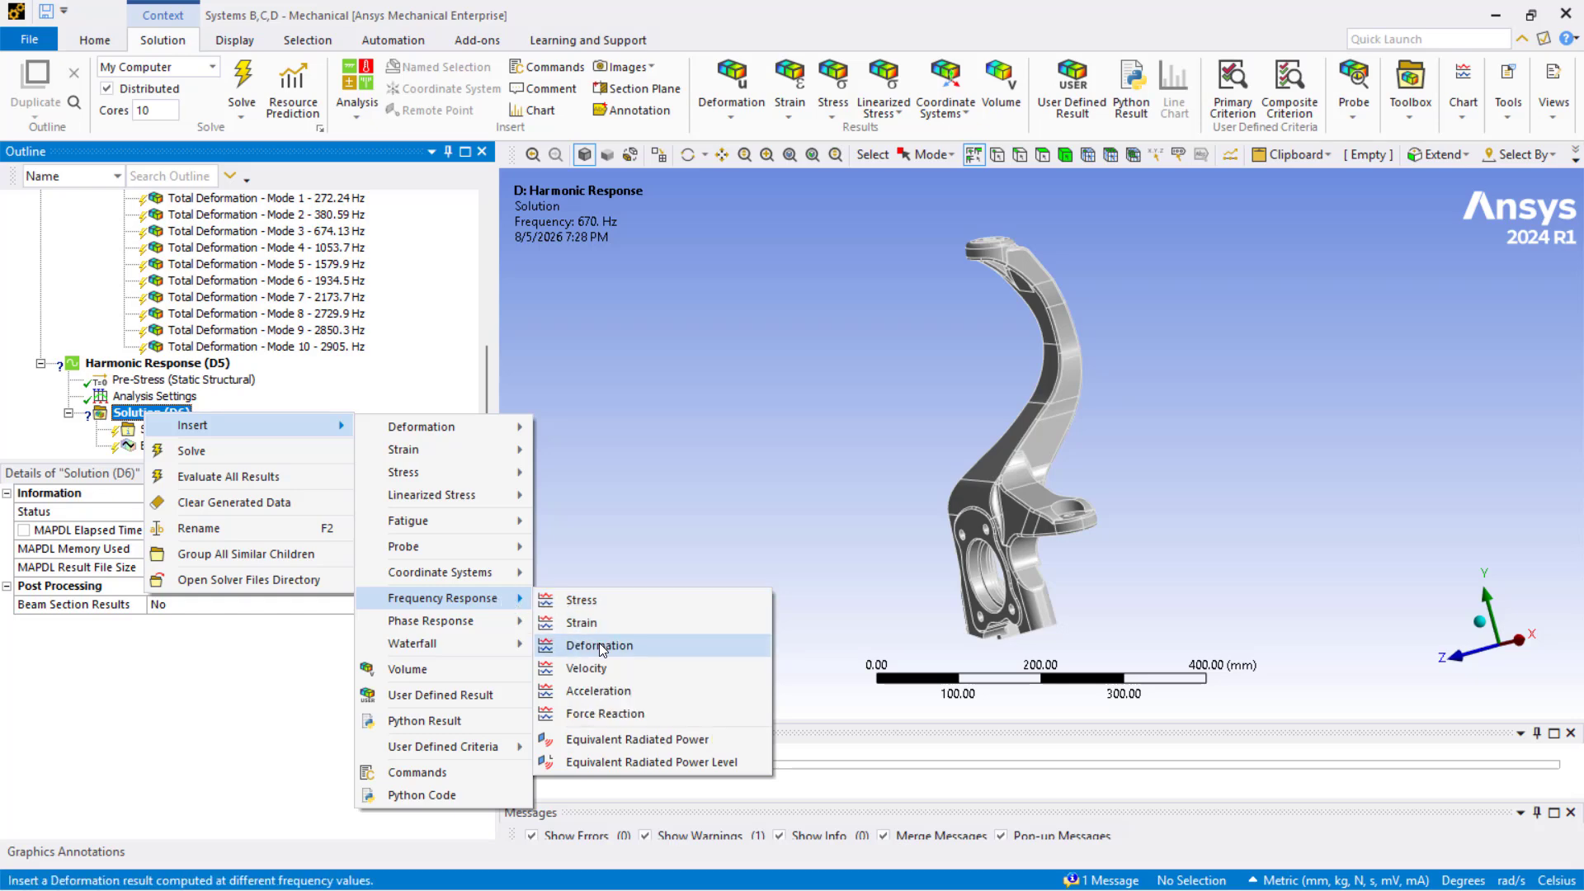
pyautogui.click(599, 642)
# Scope the Frequency Response result to the whole steering knuckle body
pyautogui.click(171, 532)
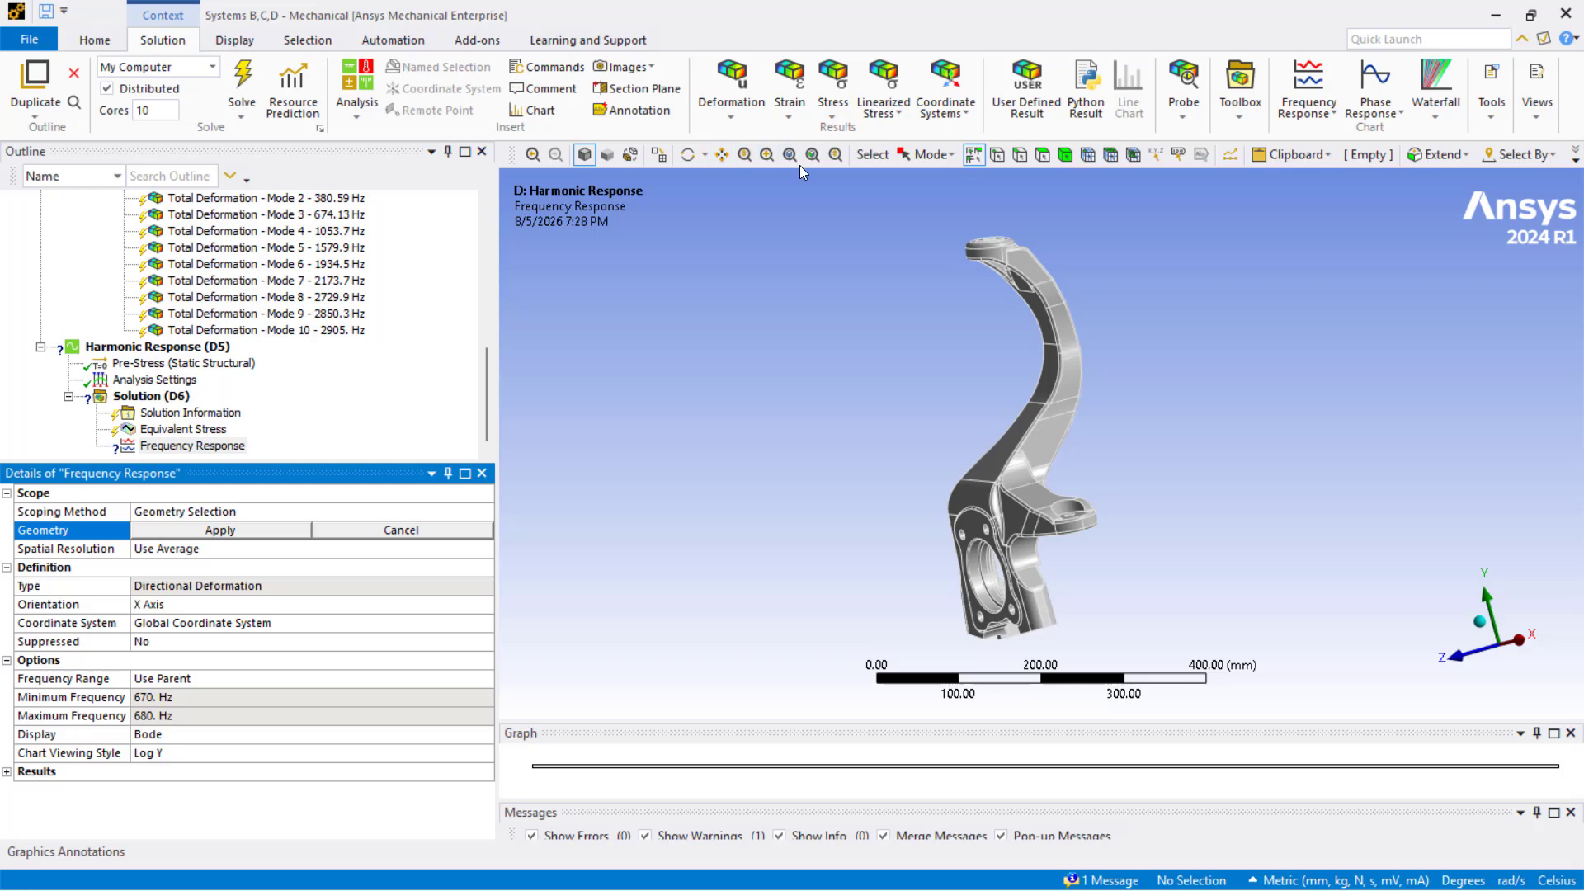
pyautogui.click(1065, 154)
pyautogui.click(1050, 294)
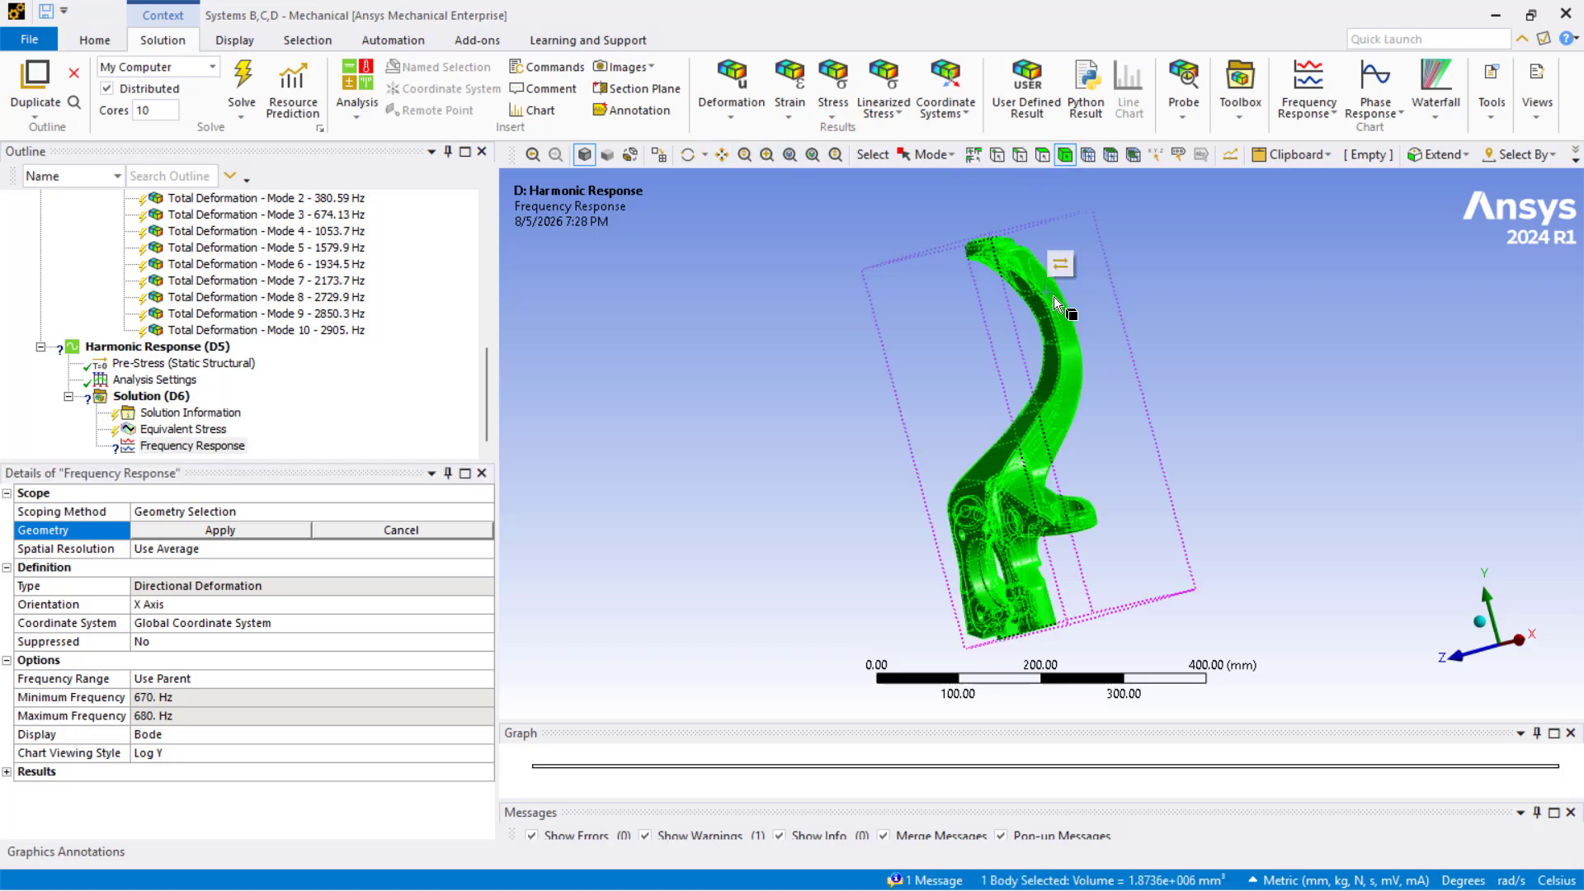
pyautogui.click(220, 530)
# Set the Frequency Response result's Orientation to Y Axis
pyautogui.click(190, 605)
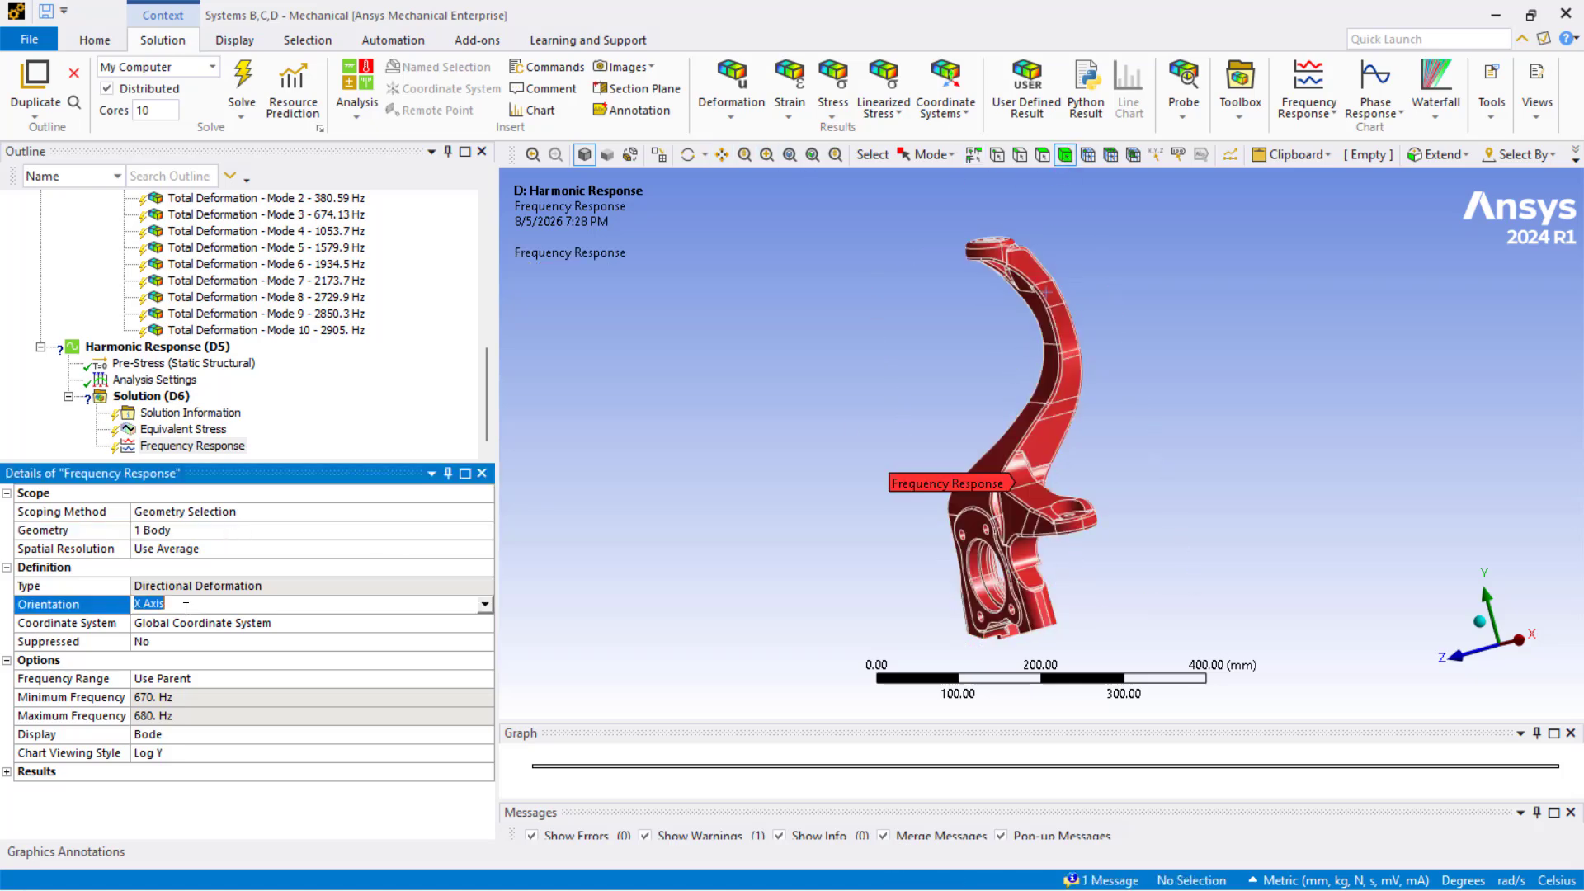
pyautogui.click(484, 604)
pyautogui.click(245, 633)
pyautogui.moveTo(721, 526); pyautogui.dragTo(742, 553, button='middle')
pyautogui.click(194, 446)
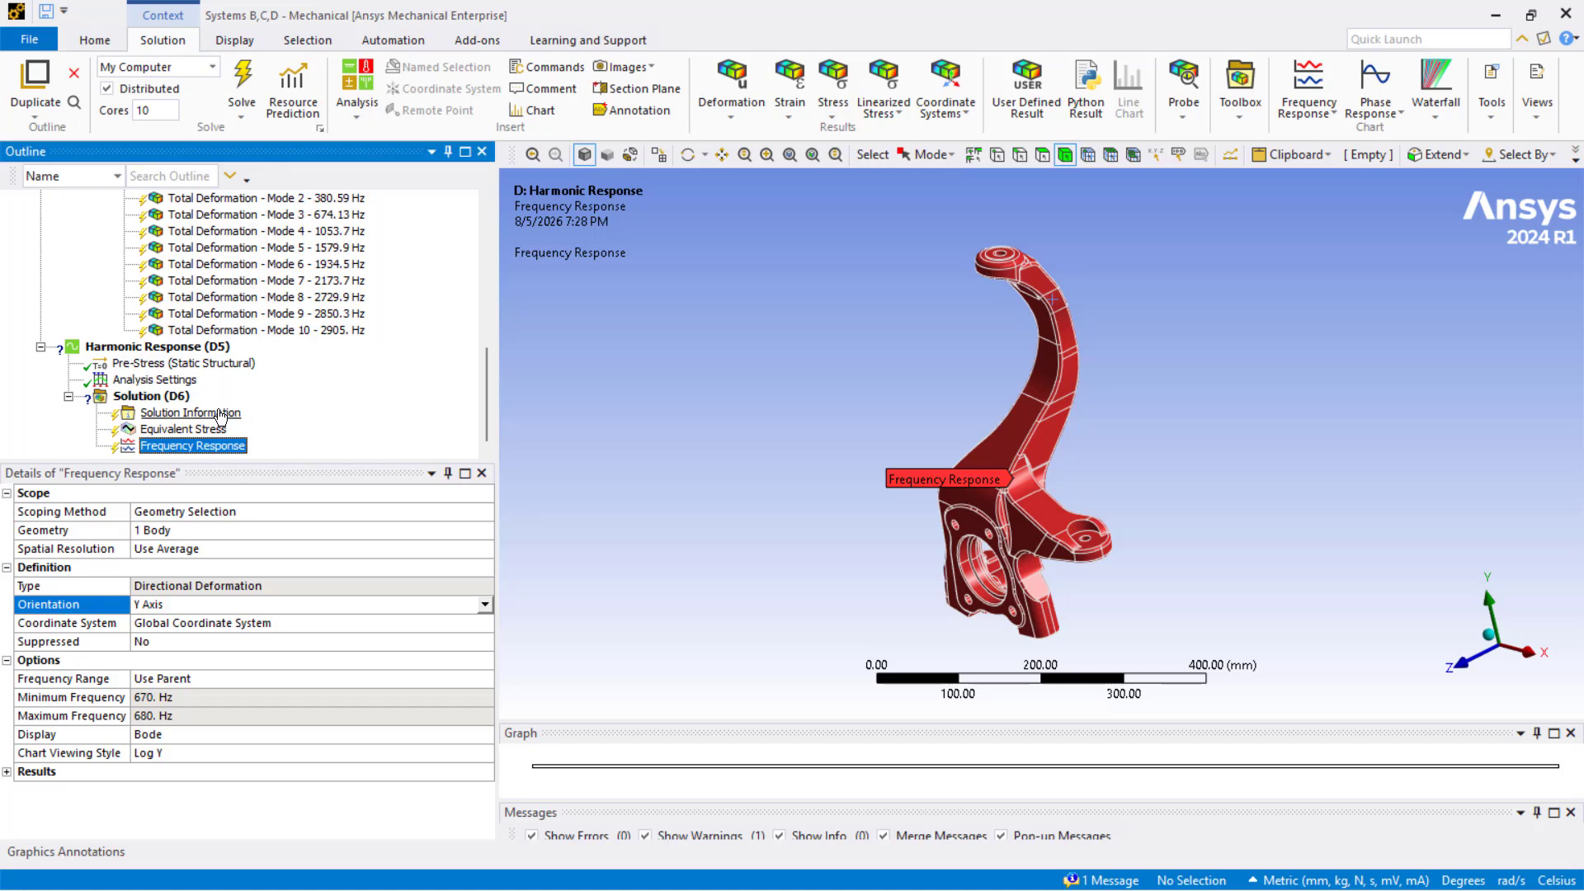
# Check the harmonic Analysis Settings and set the Pre-Stress Environment of the Harmonic Response to None
pyautogui.click(141, 363)
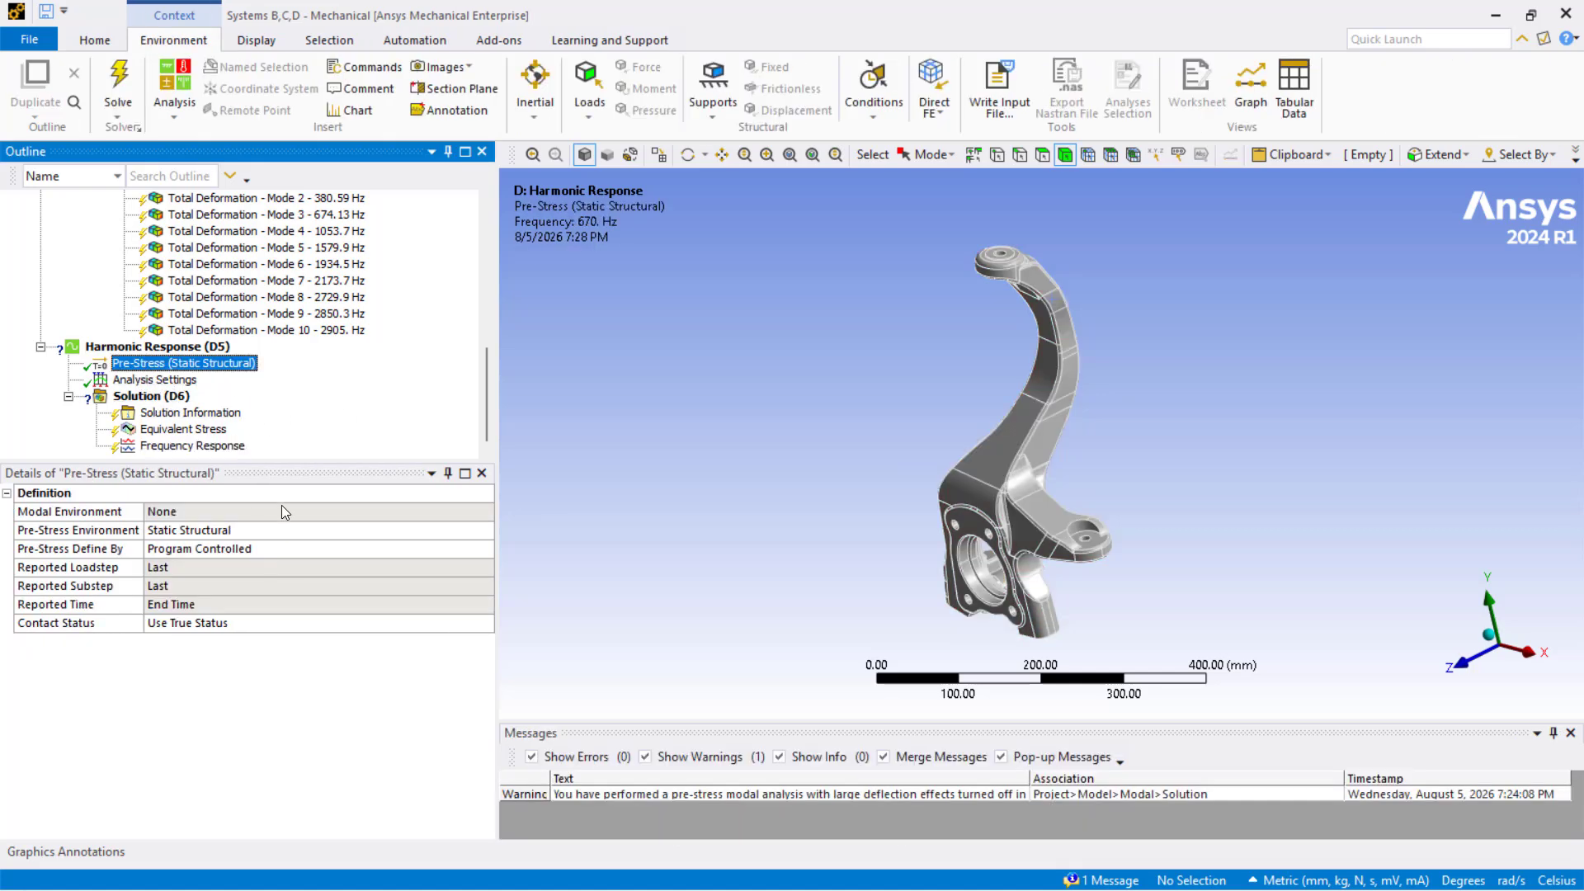
pyautogui.click(176, 382)
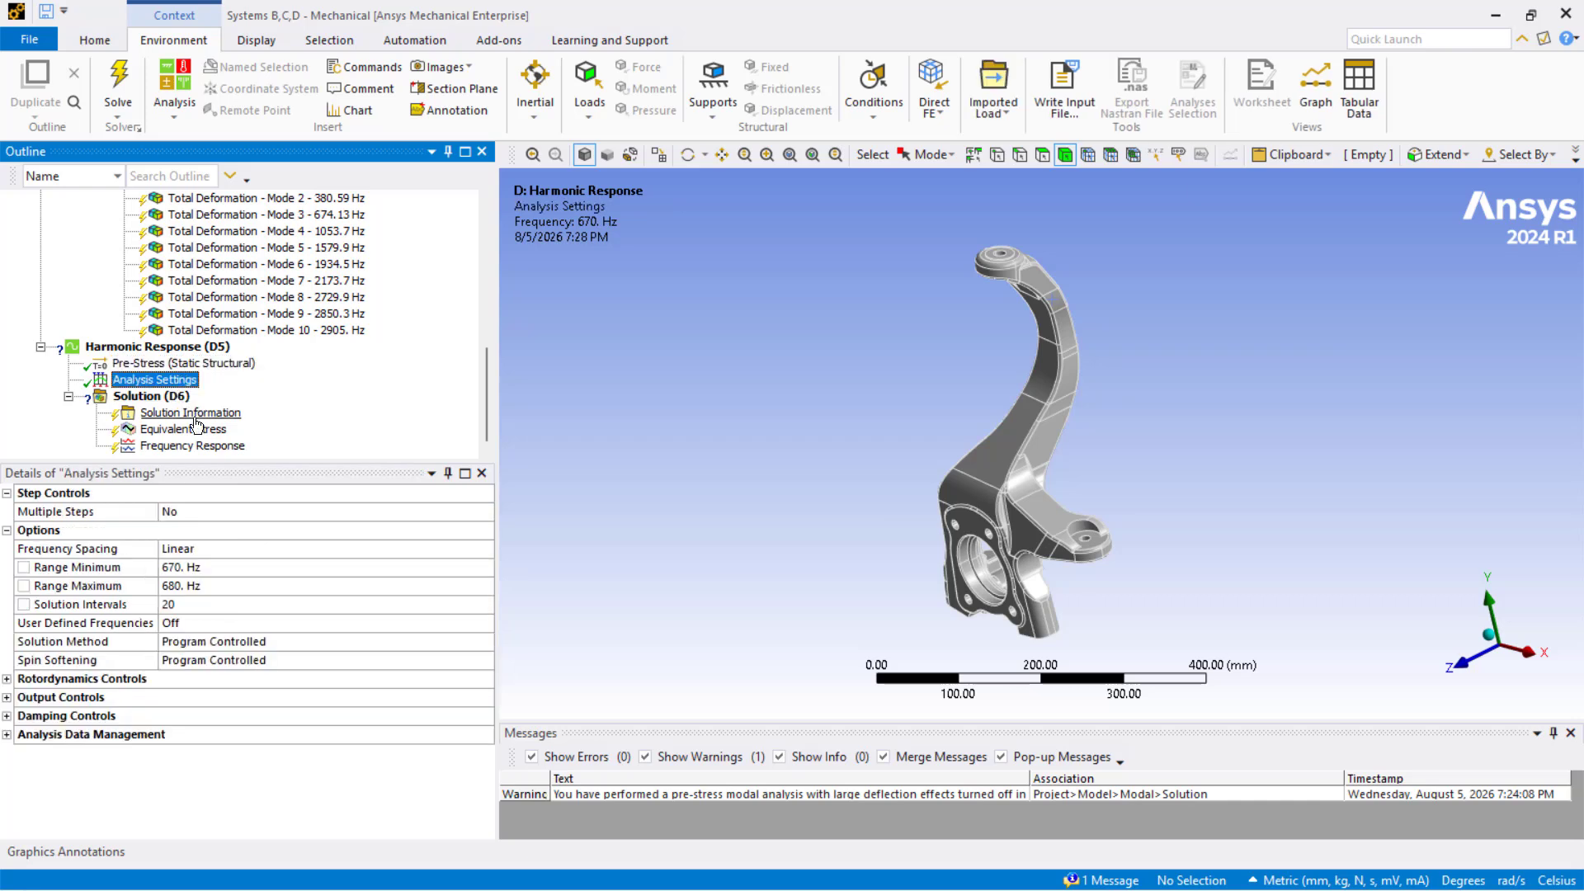
pyautogui.click(176, 364)
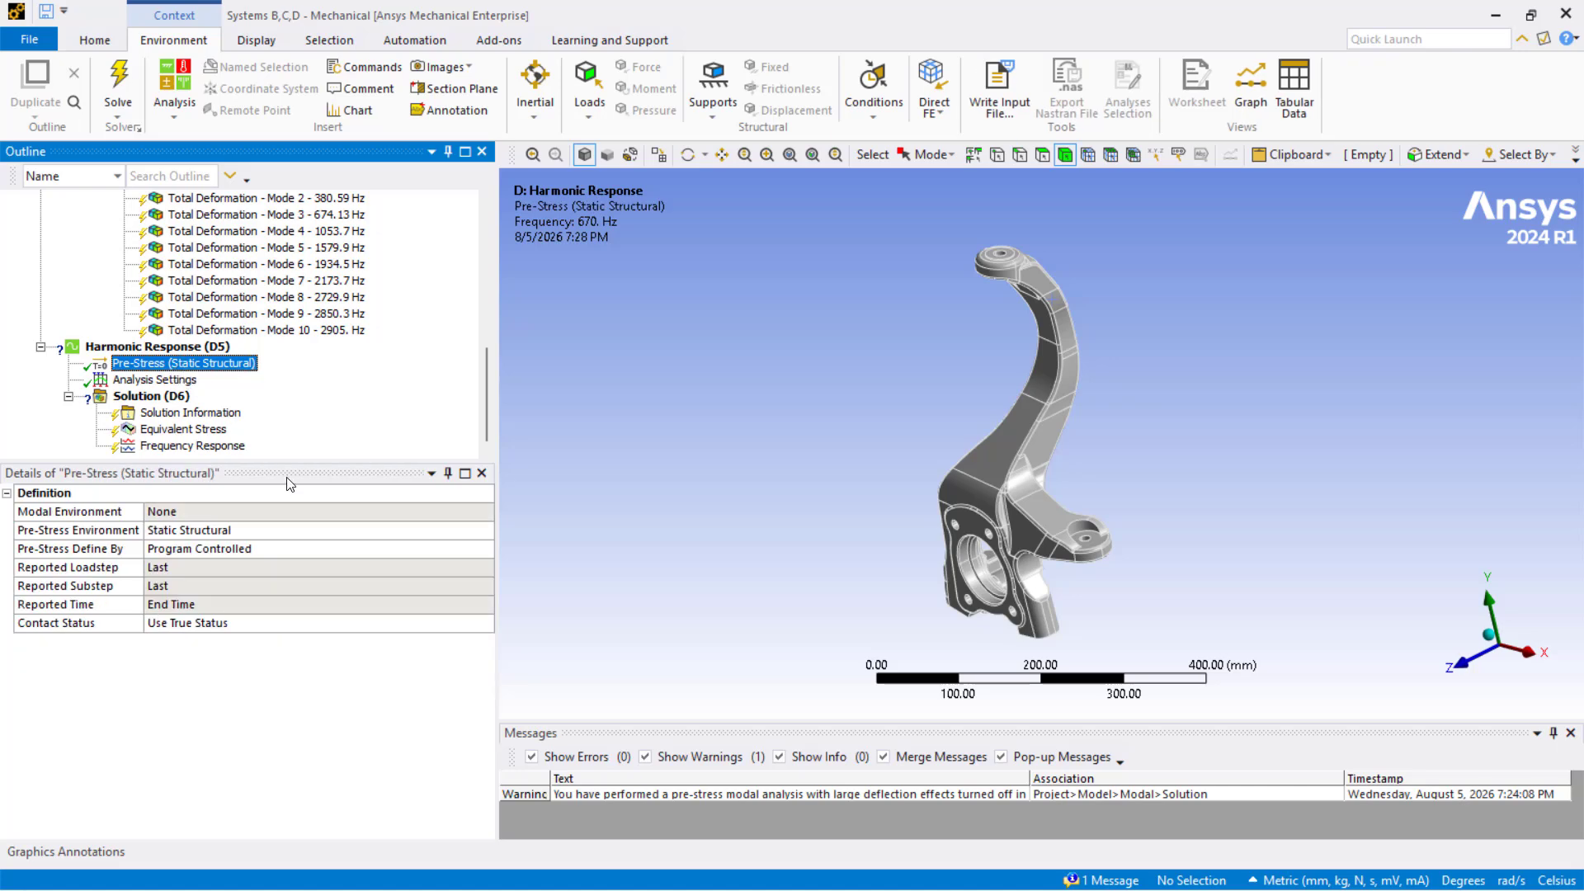
pyautogui.click(313, 532)
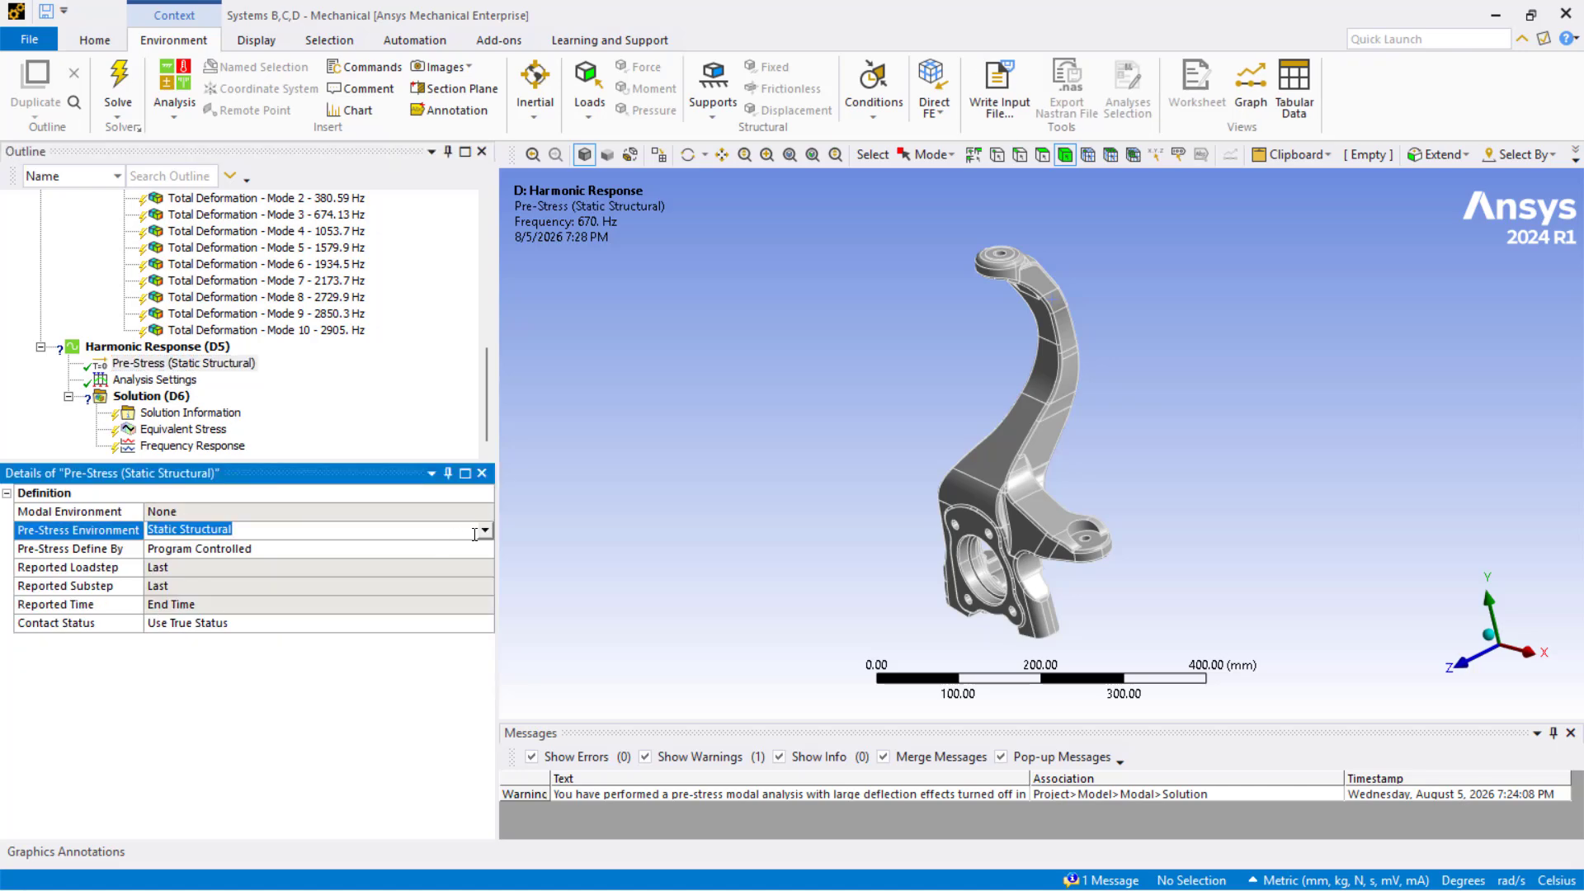
pyautogui.click(372, 531)
pyautogui.click(375, 547)
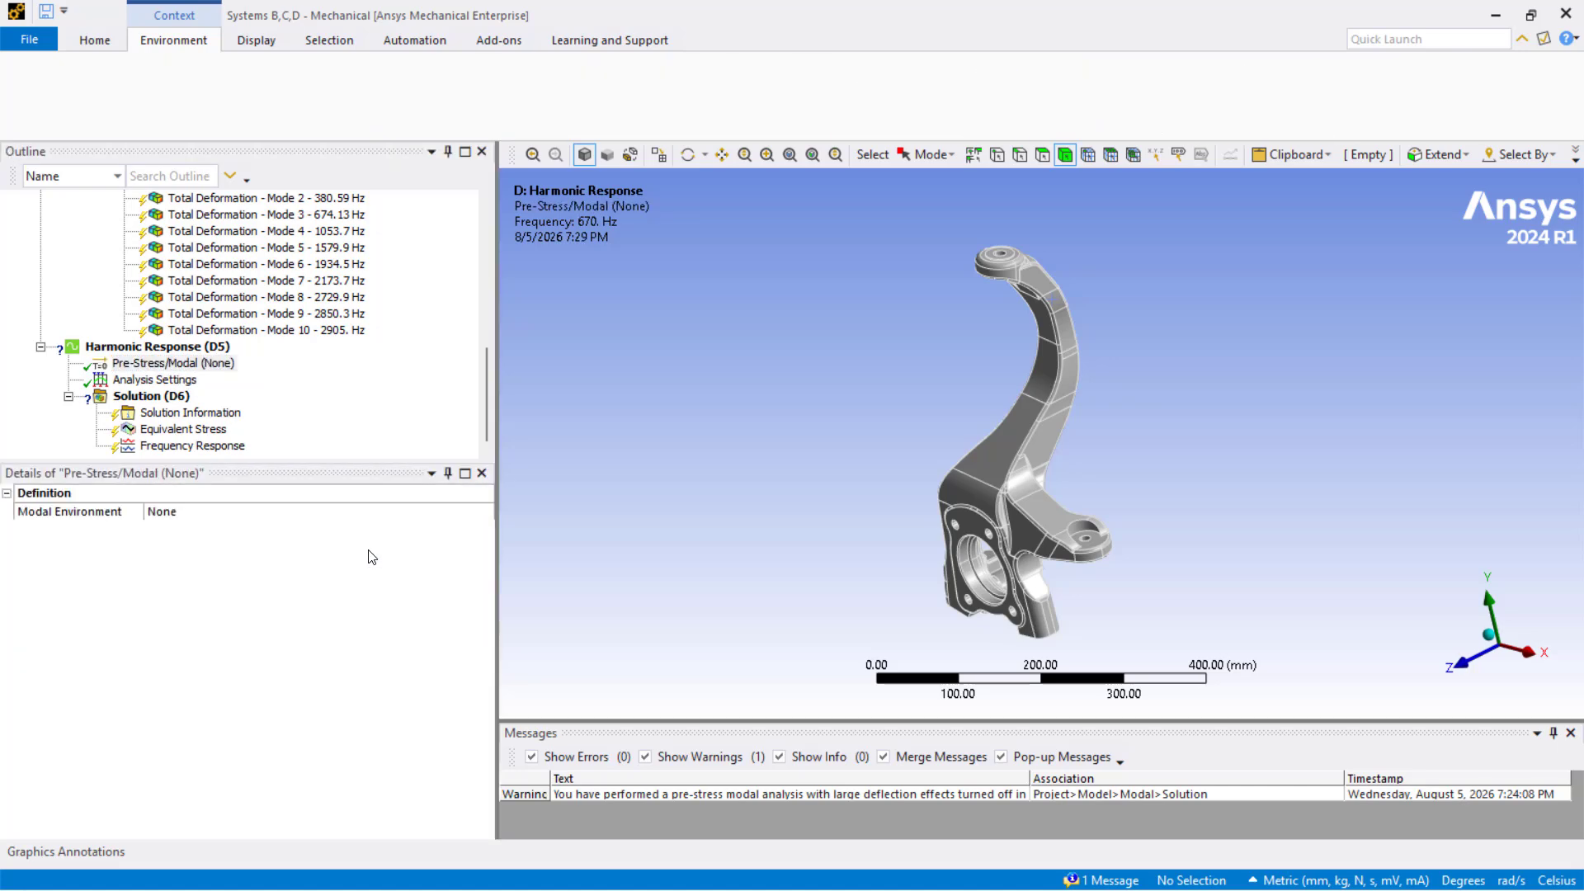
pyautogui.rightClick(140, 347)
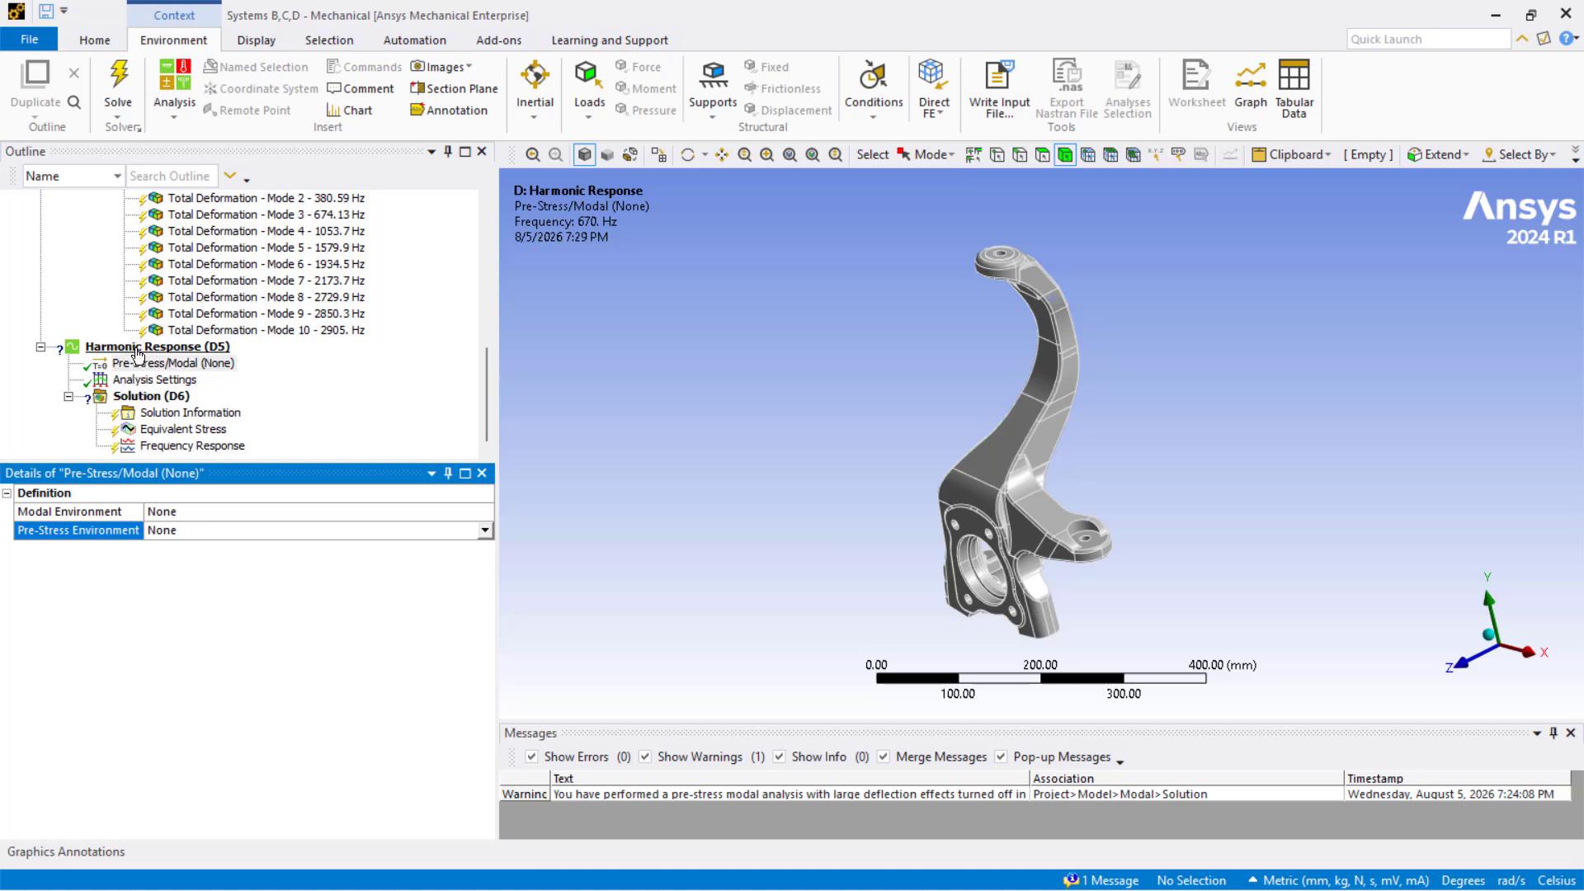
# Set the Constant Structural Damping Coefficient in the Harmonic Response's Analysis Settings to 0.03
pyautogui.moveTo(206, 365)
pyautogui.press('Escape')
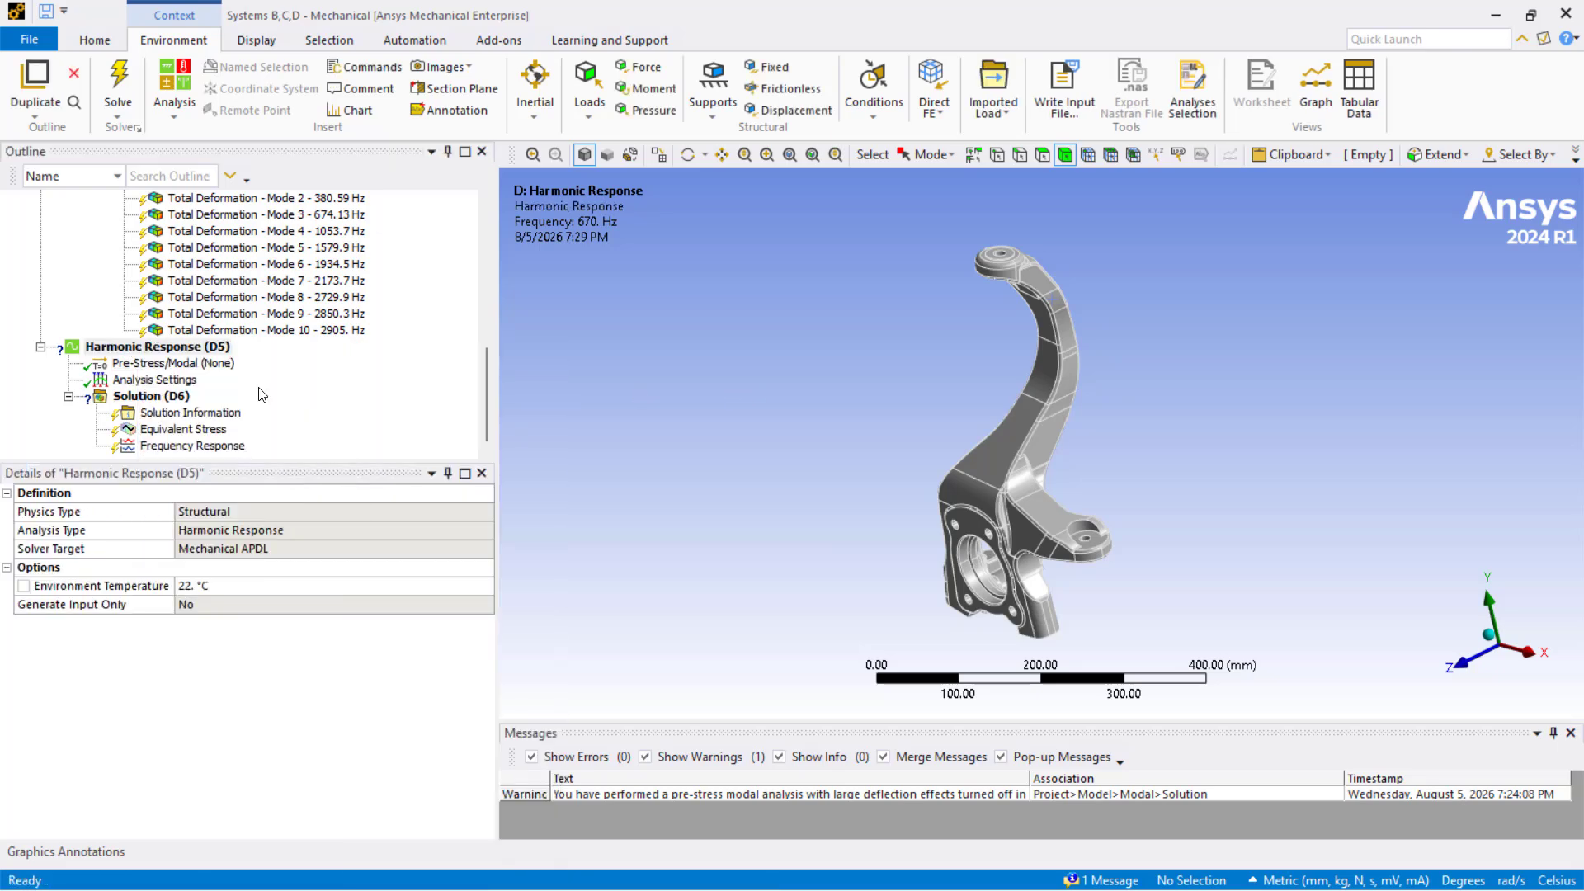
pyautogui.click(169, 399)
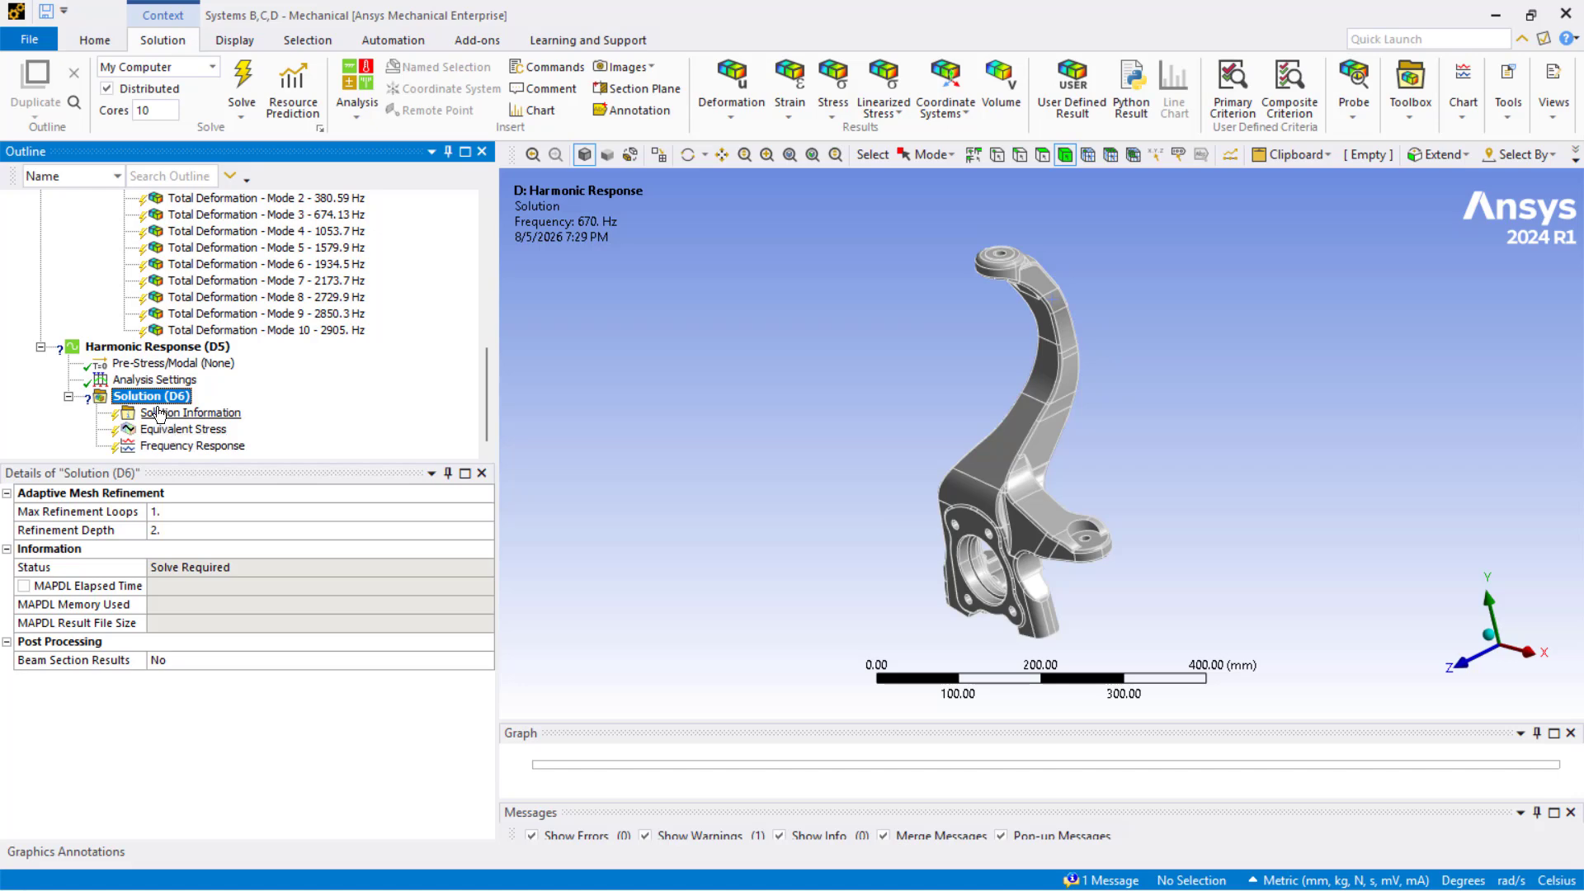
pyautogui.click(148, 381)
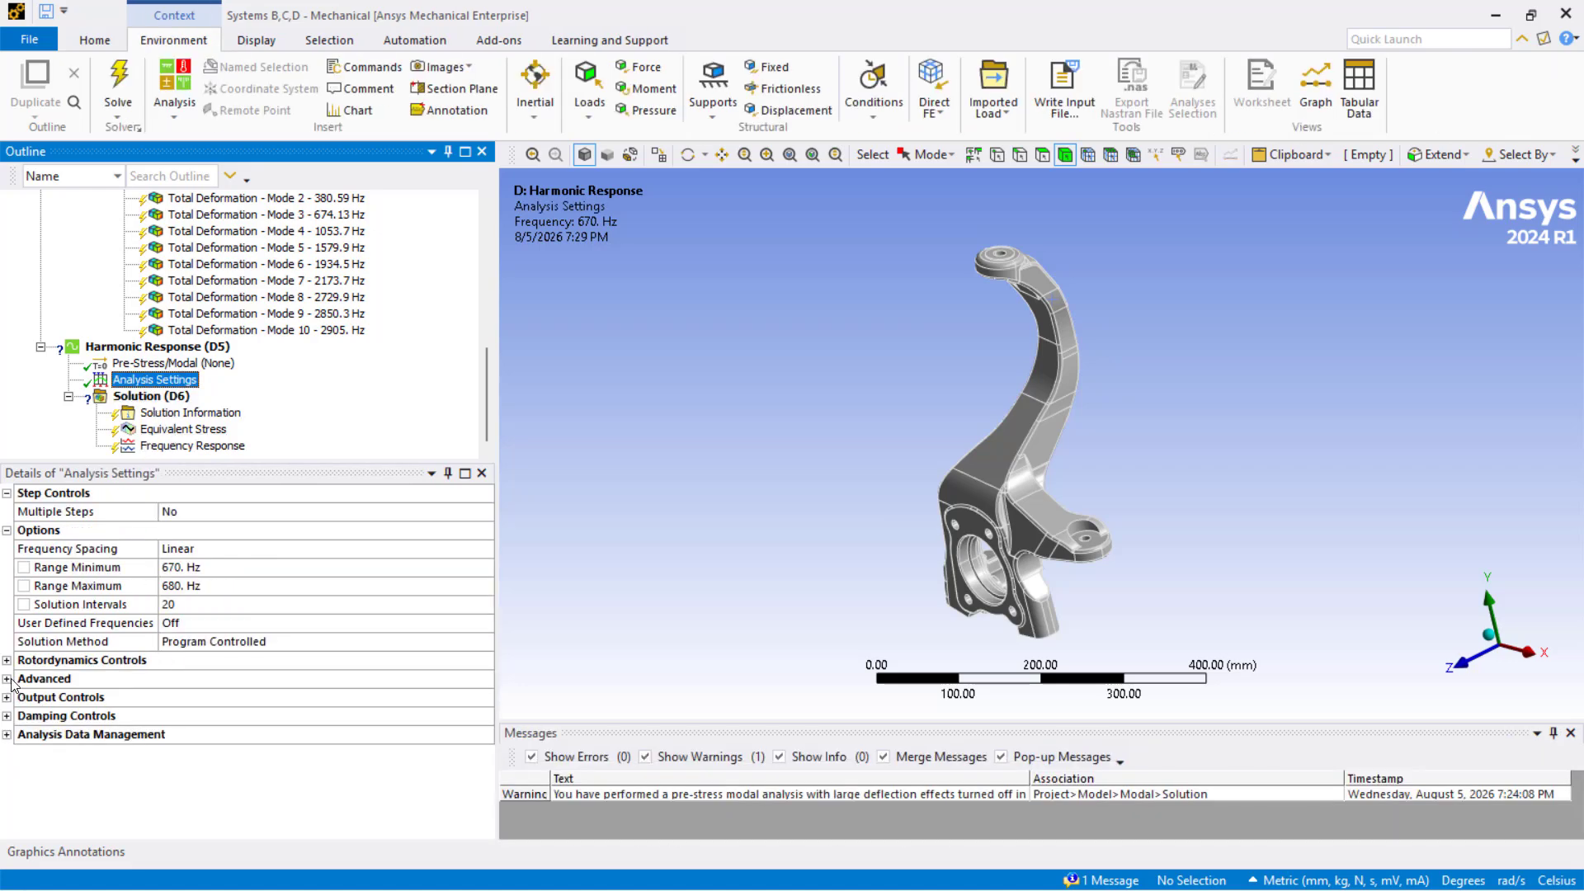
pyautogui.click(7, 715)
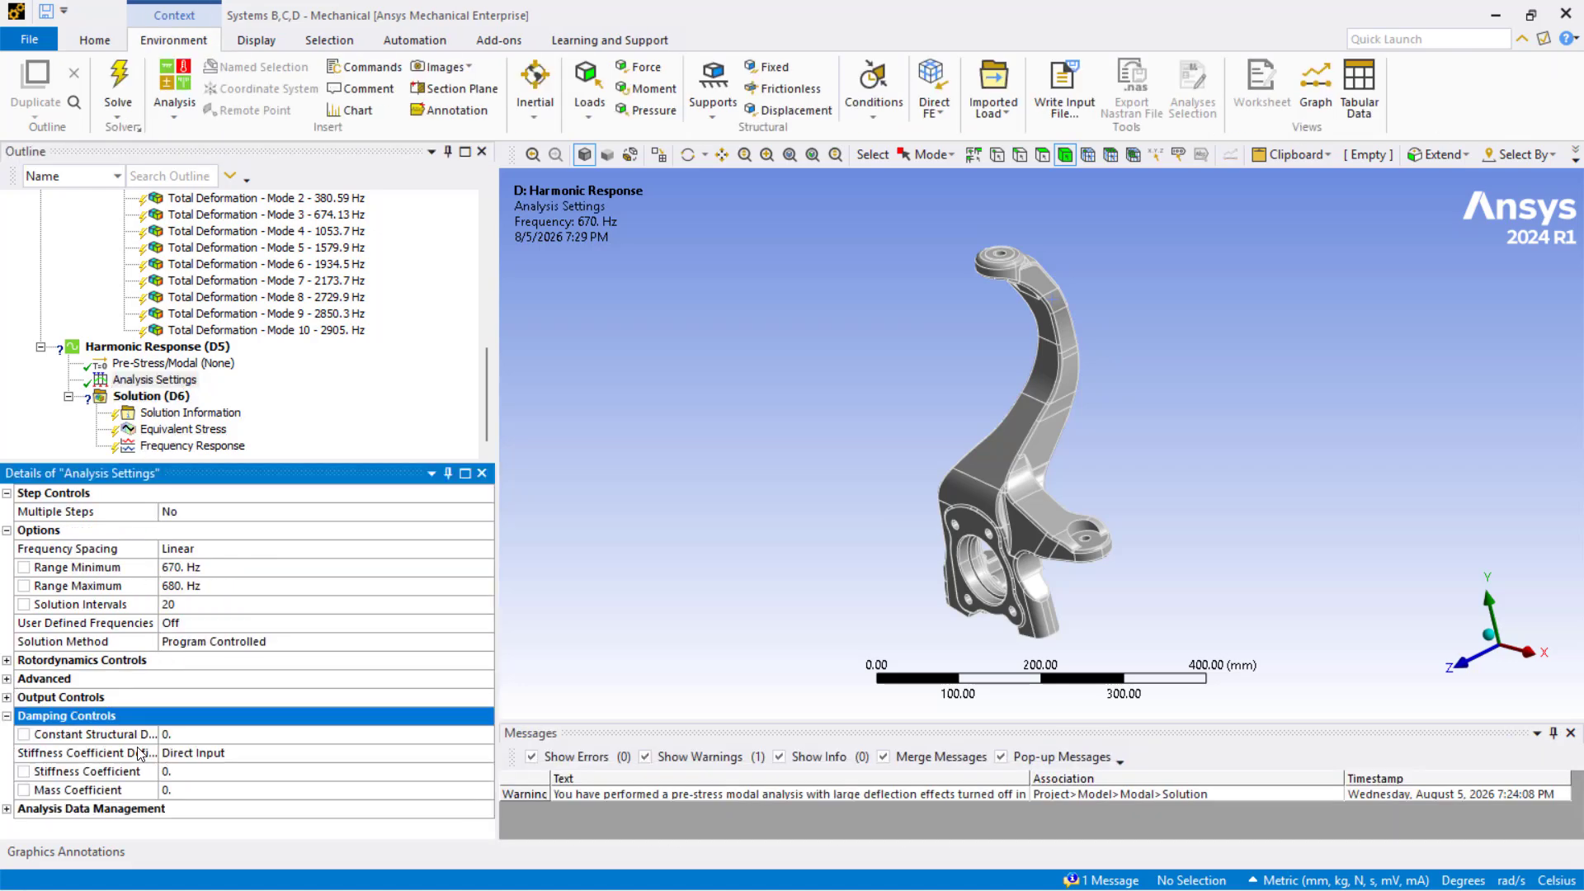
pyautogui.click(181, 734)
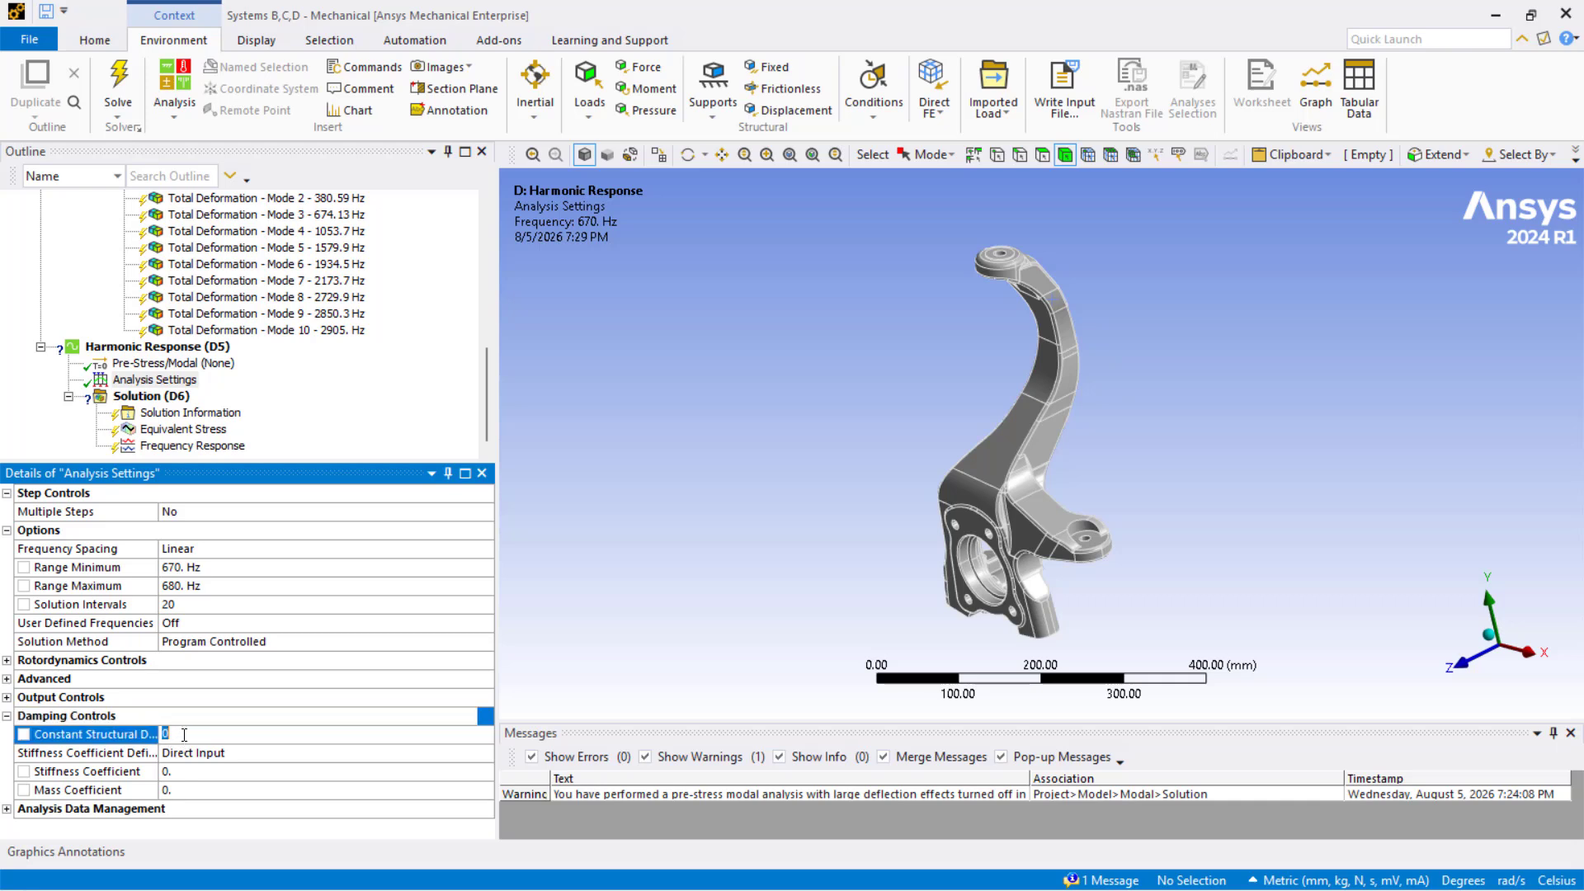
pyautogui.write('0.02')
pyautogui.press('BackSpace')
pyautogui.write('3')
pyautogui.press('Return')
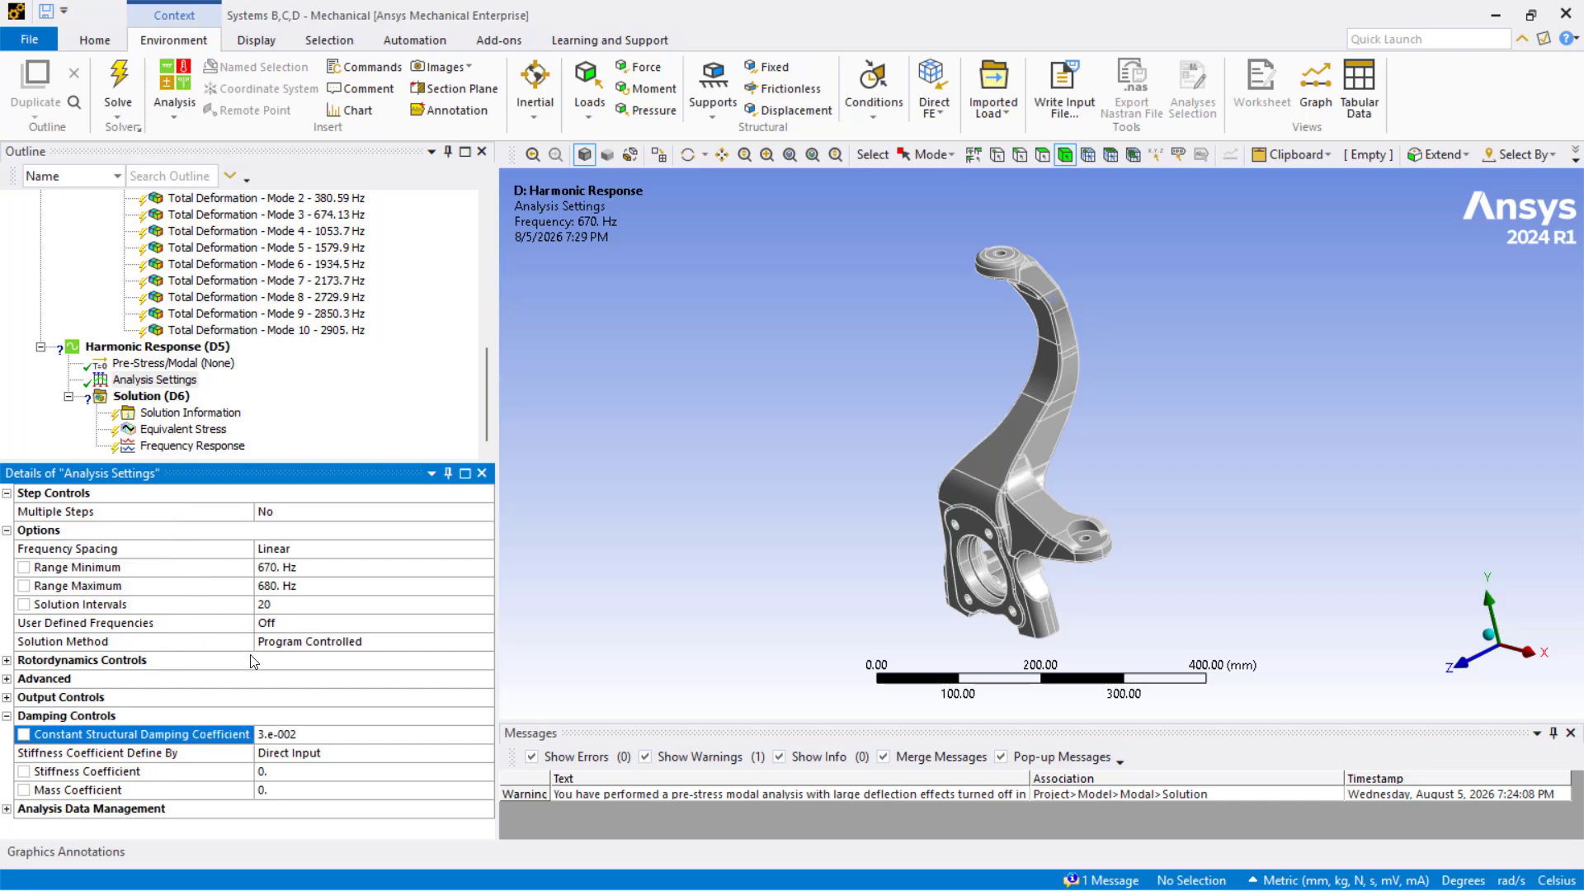
pyautogui.click(326, 400)
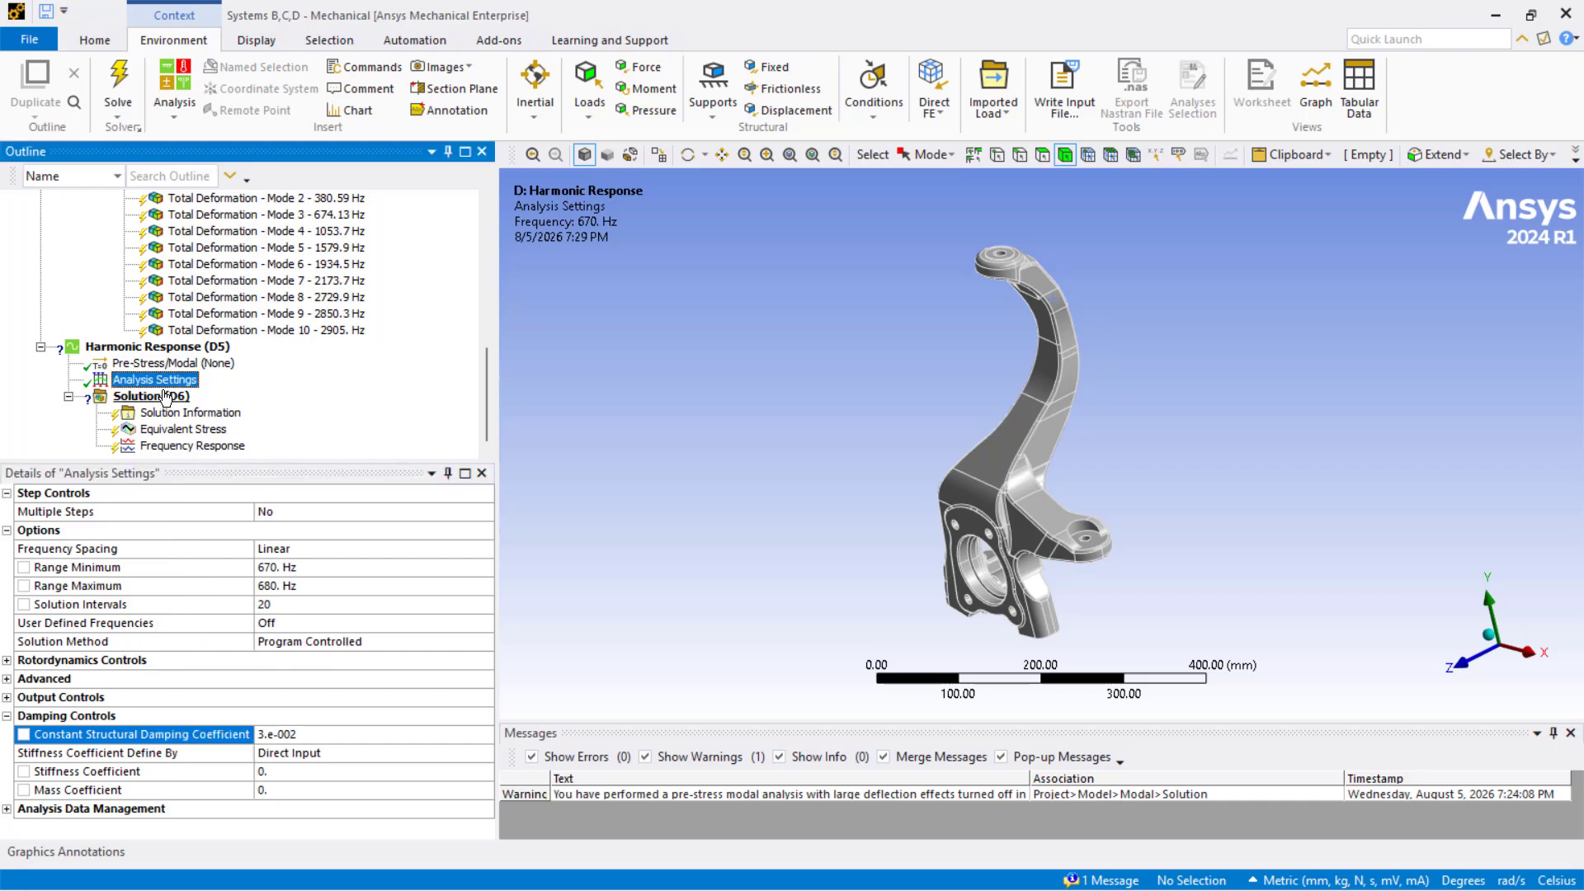
# Insert a 14000 N Force under the Harmonic Response, directed downward along the normal of the upper arm's ring-shaped face
pyautogui.click(151, 347)
pyautogui.rightClick(151, 347)
pyautogui.moveTo(212, 354)
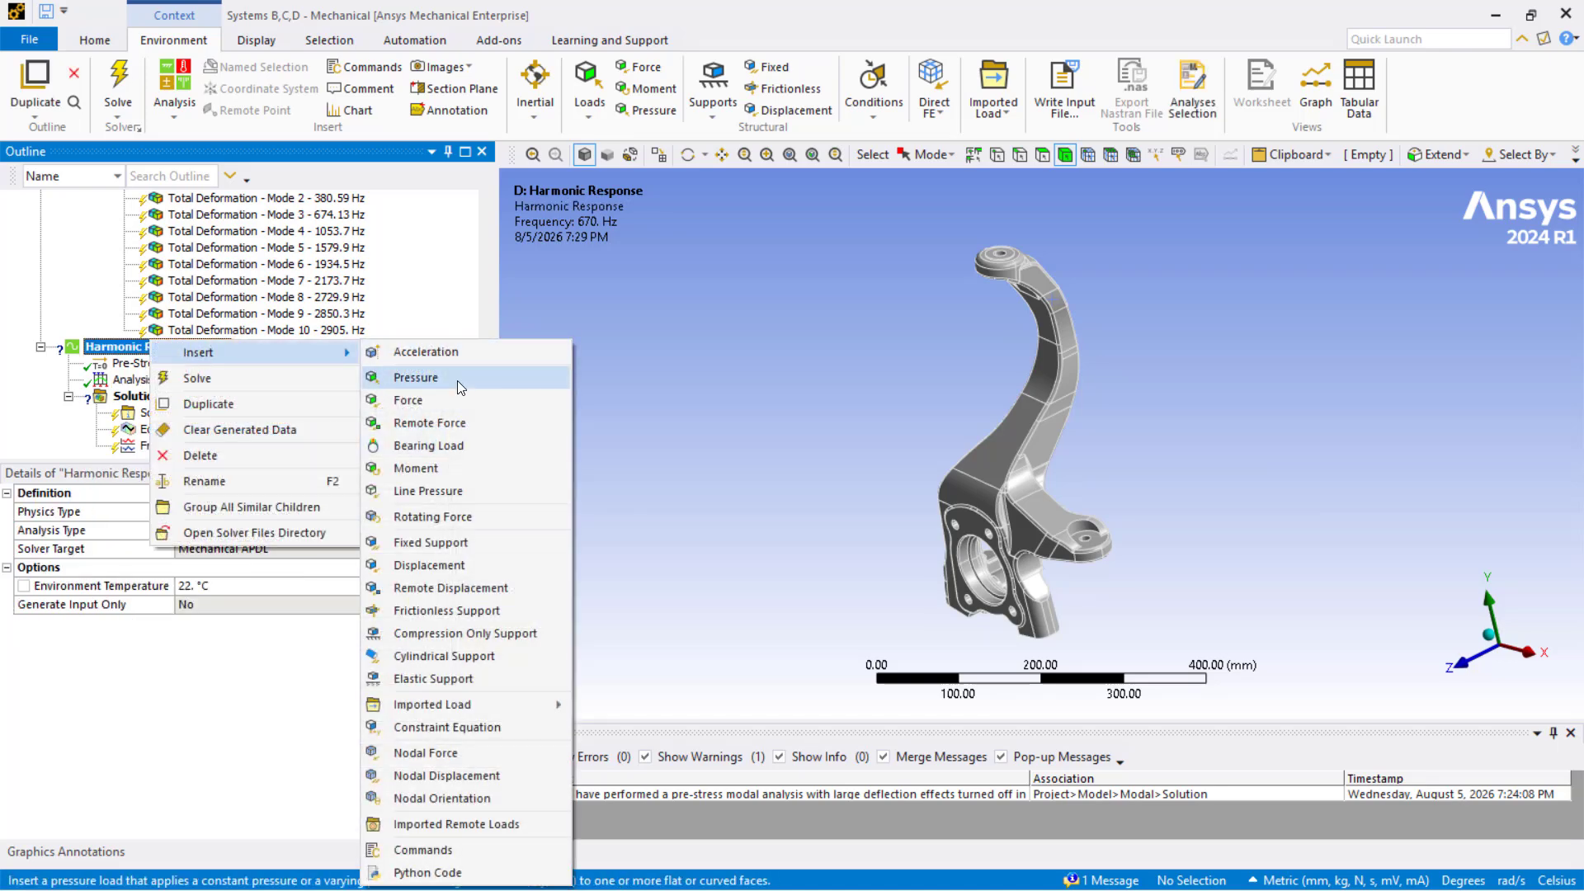
pyautogui.click(454, 398)
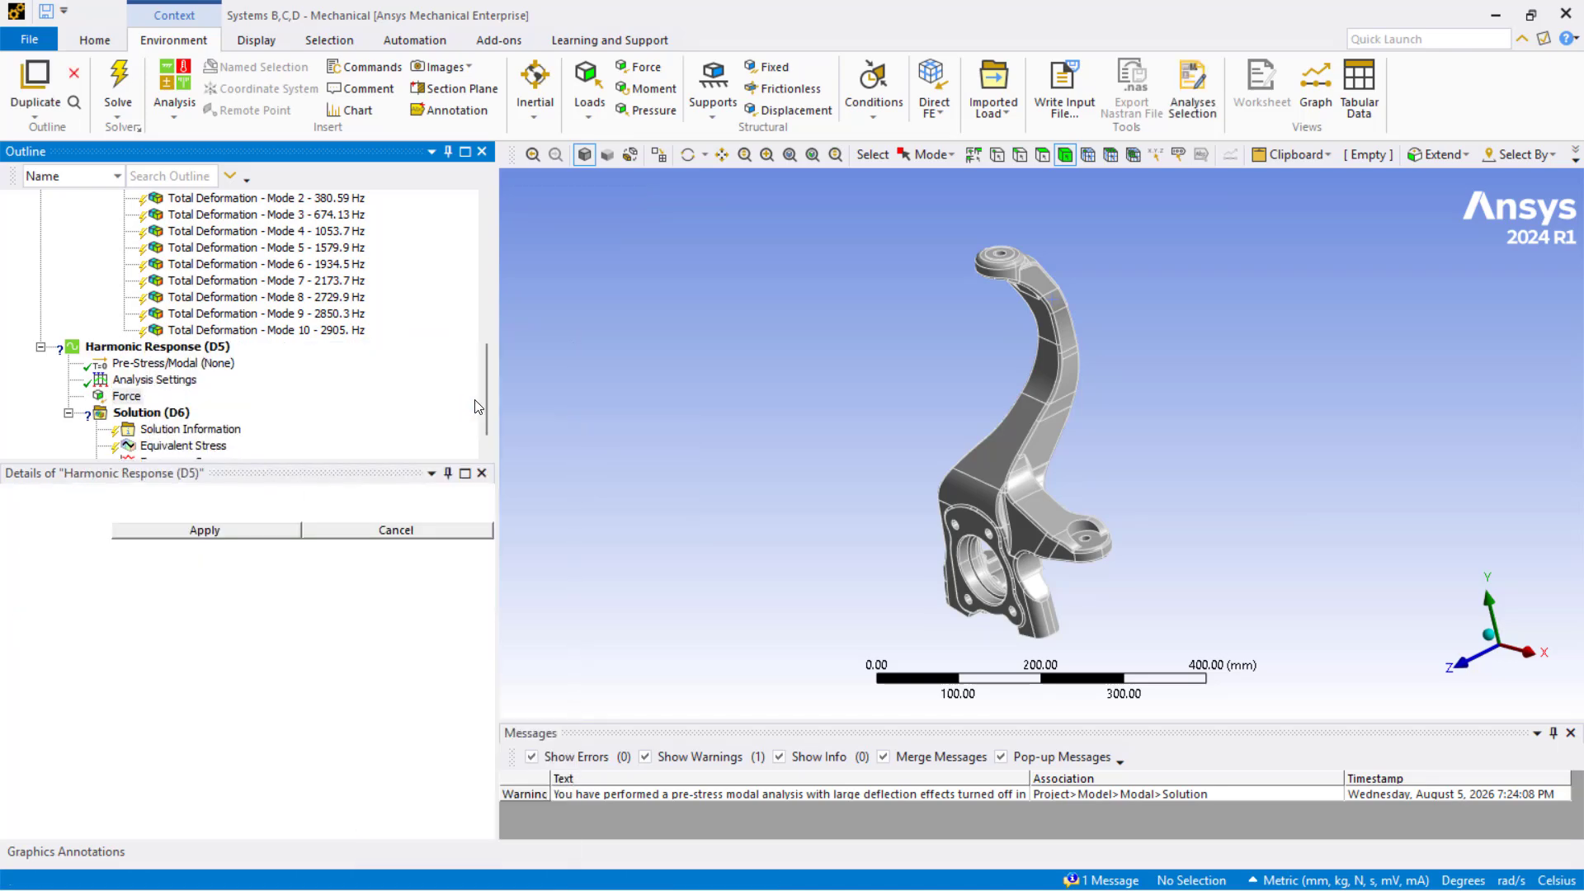
pyautogui.moveTo(914, 366); pyautogui.dragTo(982, 247, button='middle')
pyautogui.scroll(3, 977, 230)
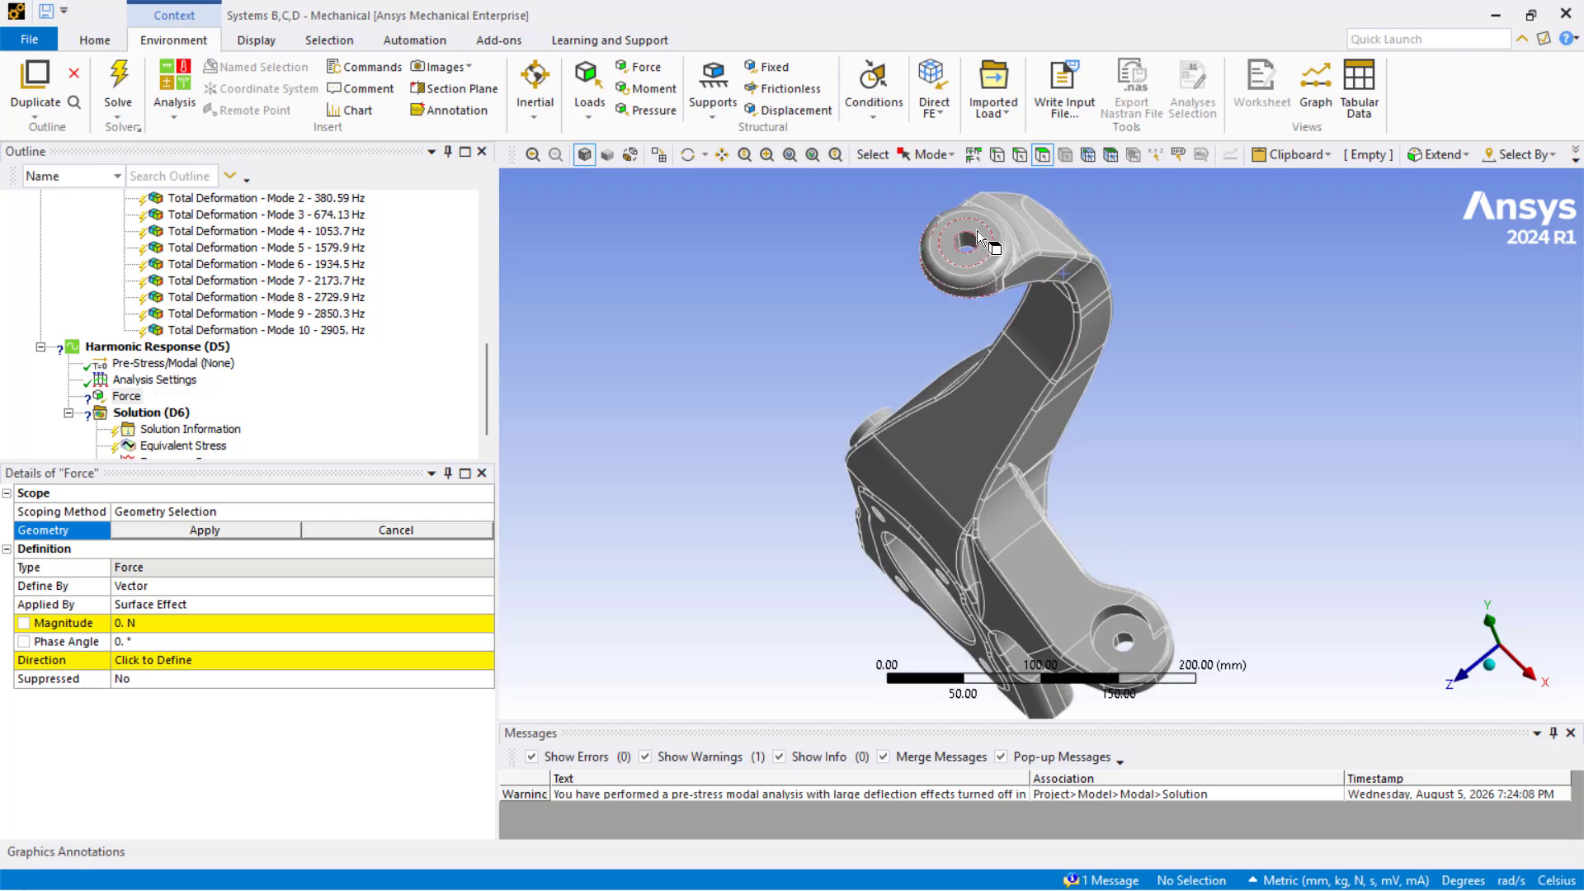
pyautogui.click(977, 229)
pyautogui.click(151, 623)
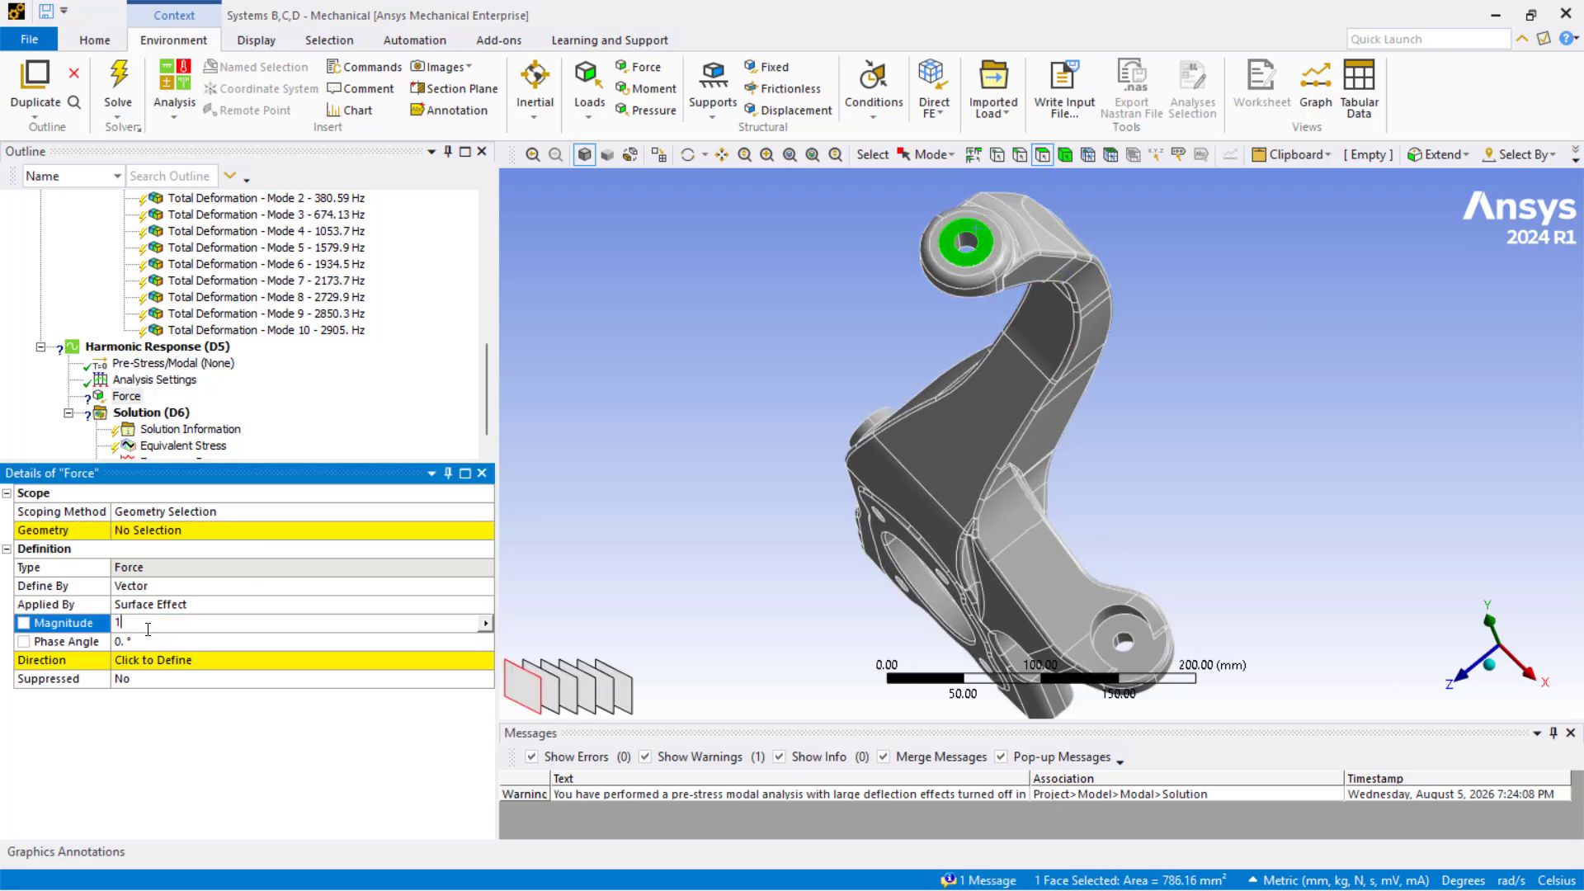
pyautogui.write('14000')
pyautogui.click(175, 658)
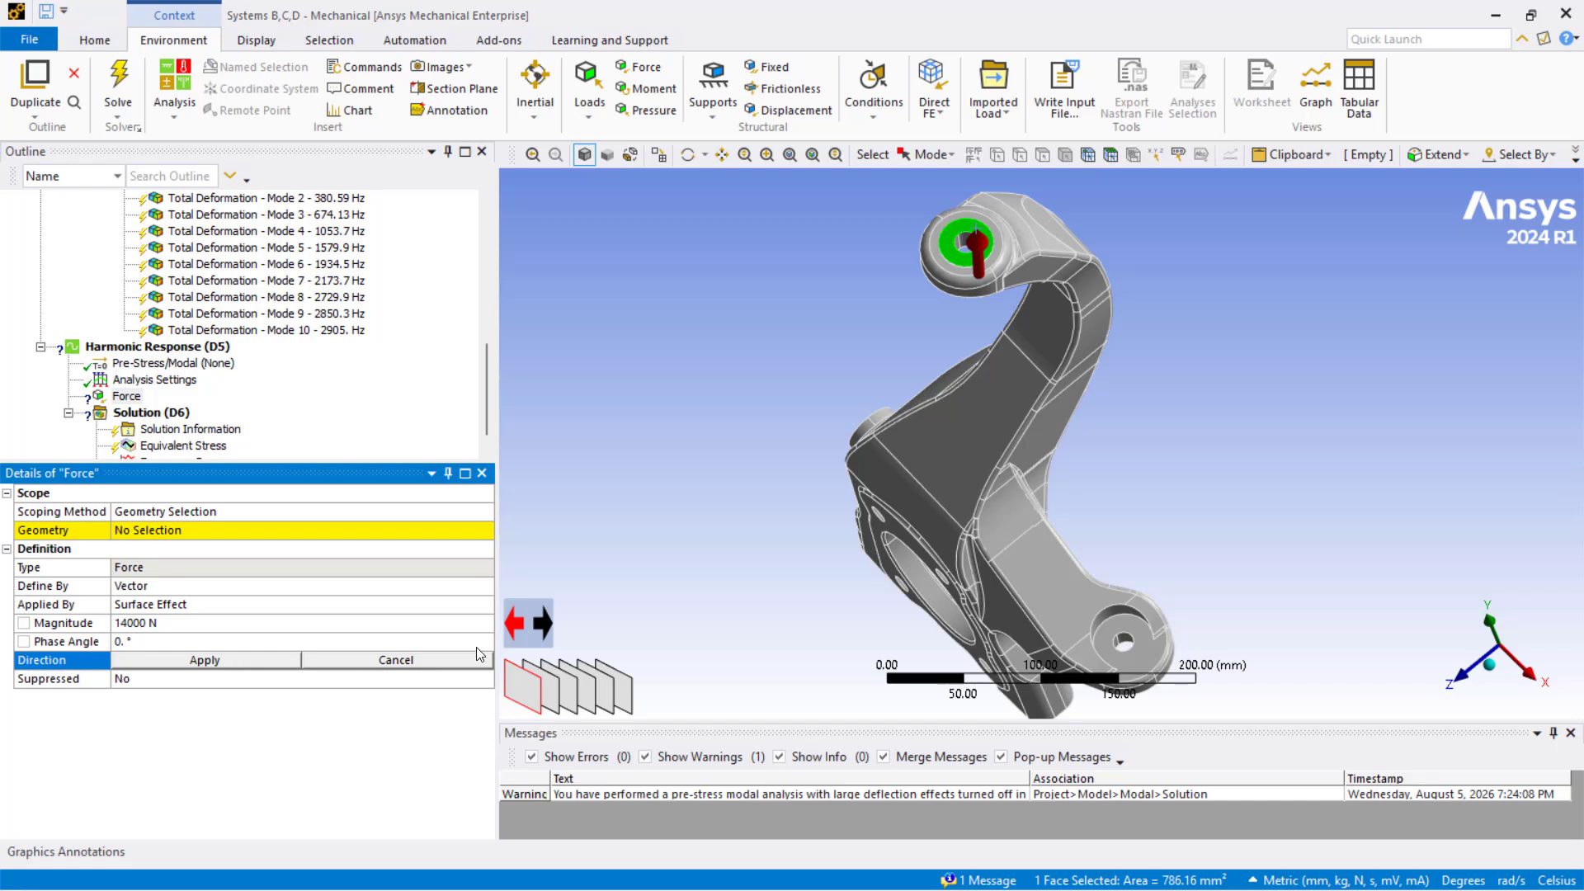
pyautogui.click(246, 662)
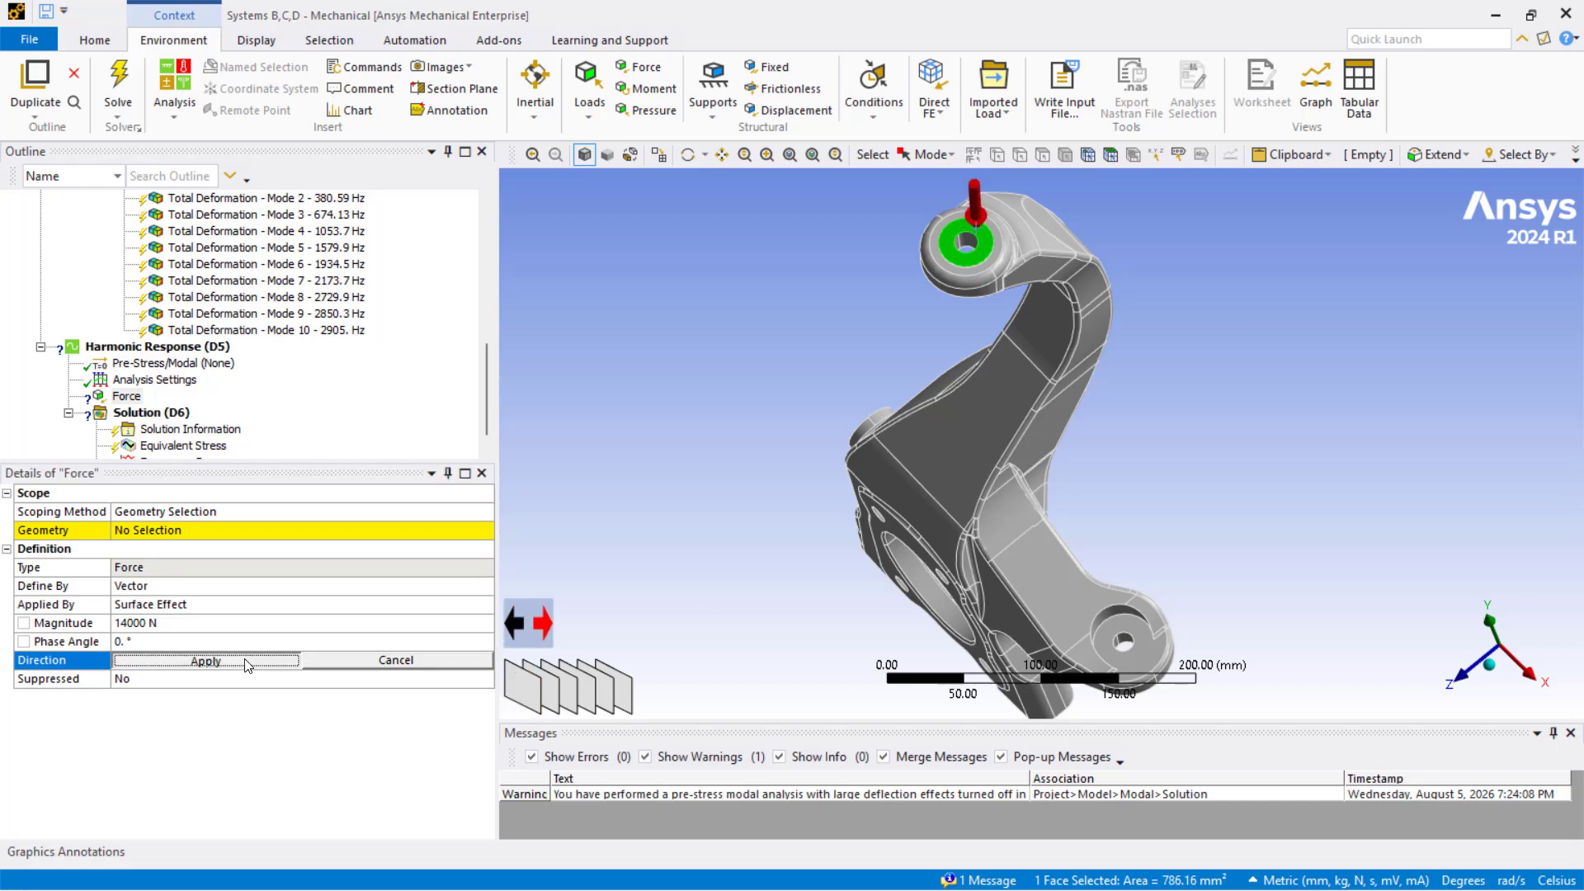
# Scope the Force to the ring-shaped face around the hole at the upper arm's end
pyautogui.click(170, 532)
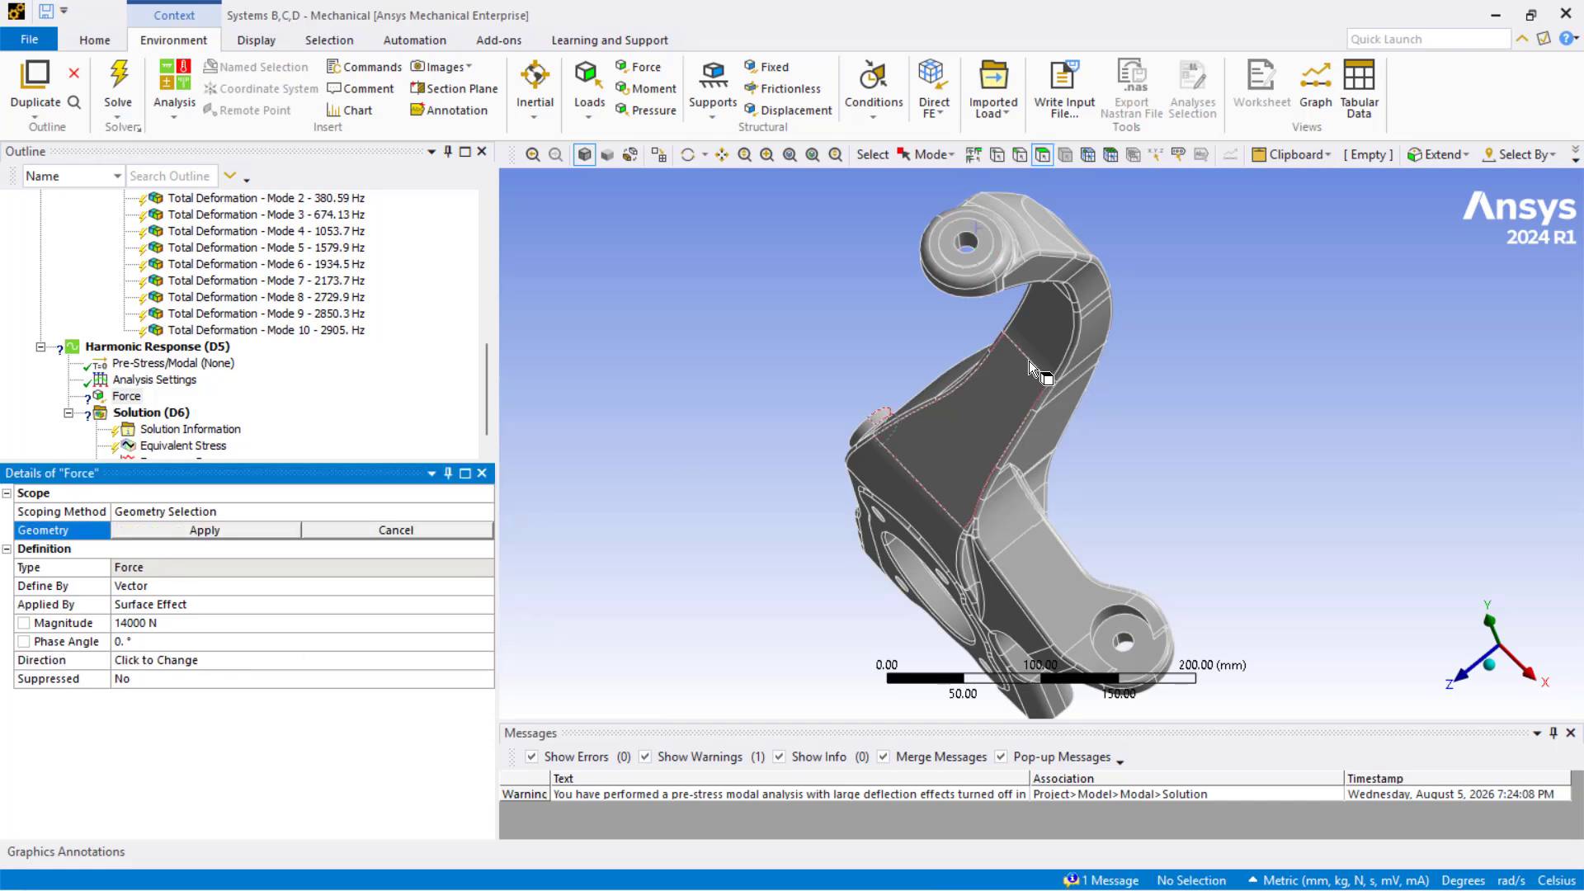
pyautogui.click(960, 266)
pyautogui.click(218, 530)
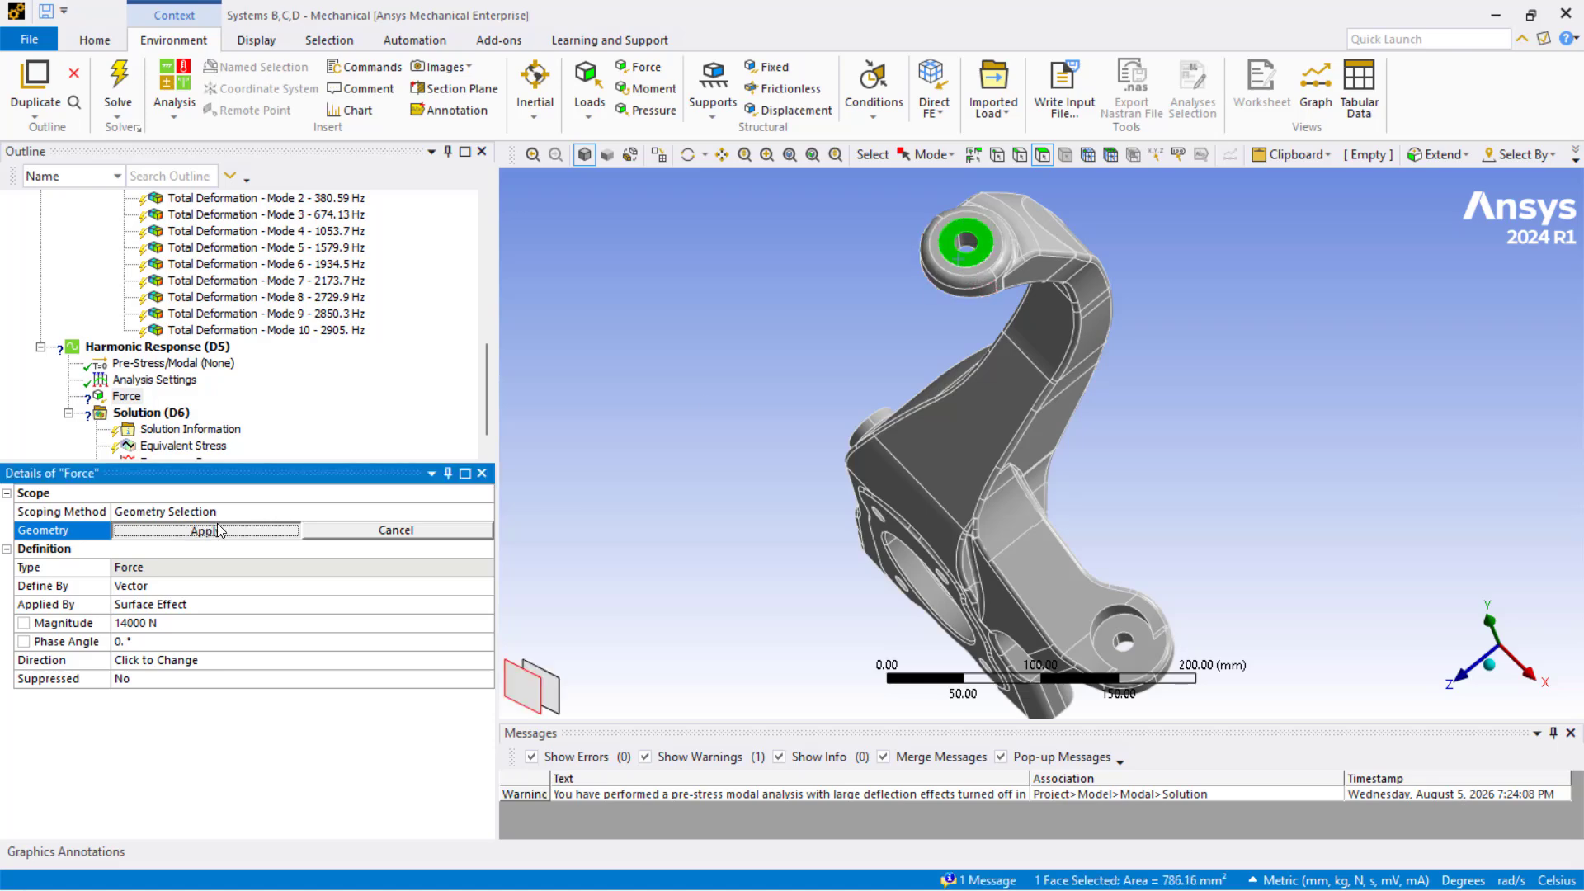
pyautogui.moveTo(750, 520); pyautogui.dragTo(762, 455, button='middle')
pyautogui.scroll(-1, 459, 437)
pyautogui.scroll(-2, 758, 471)
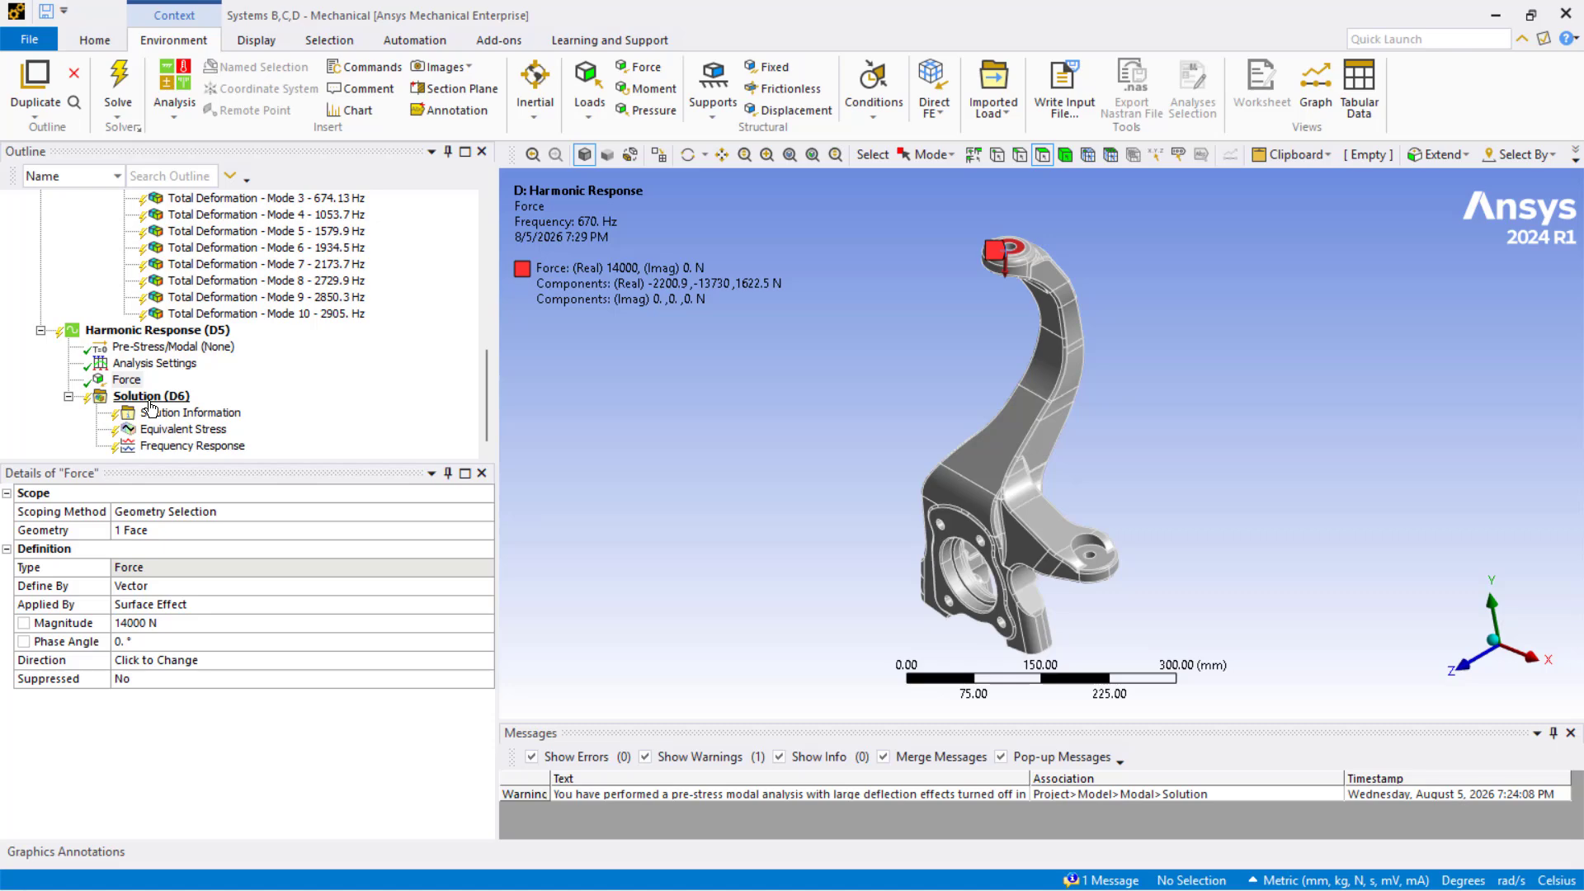
# Insert a Fixed Support under the Harmonic Response, scoped to the four cylindrical faces inside the large hub bore
pyautogui.rightClick(157, 331)
pyautogui.moveTo(203, 344)
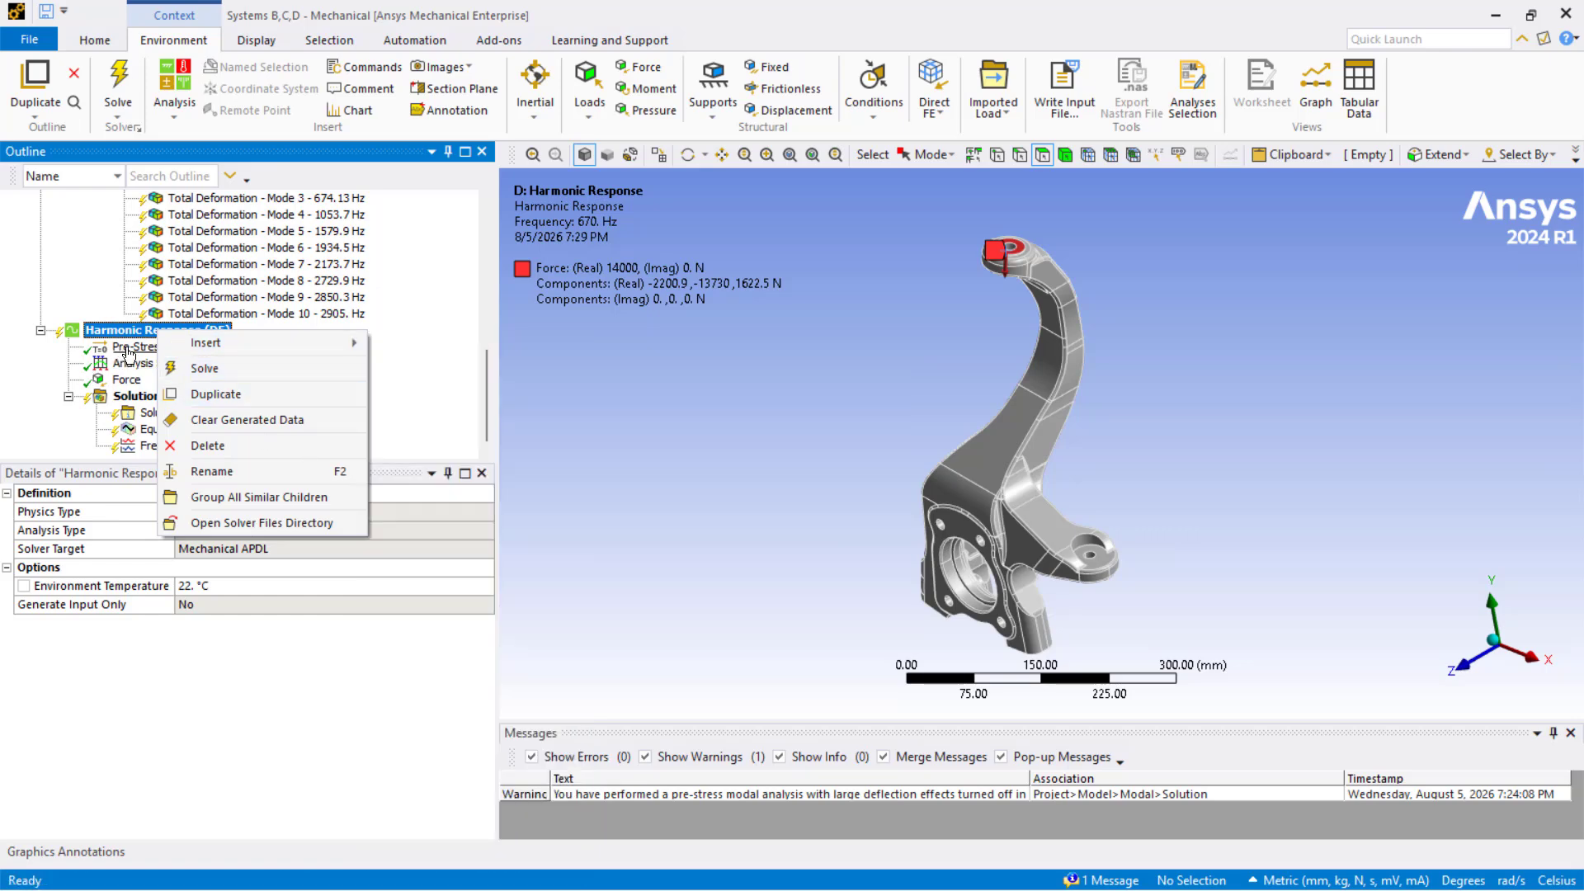
pyautogui.click(419, 535)
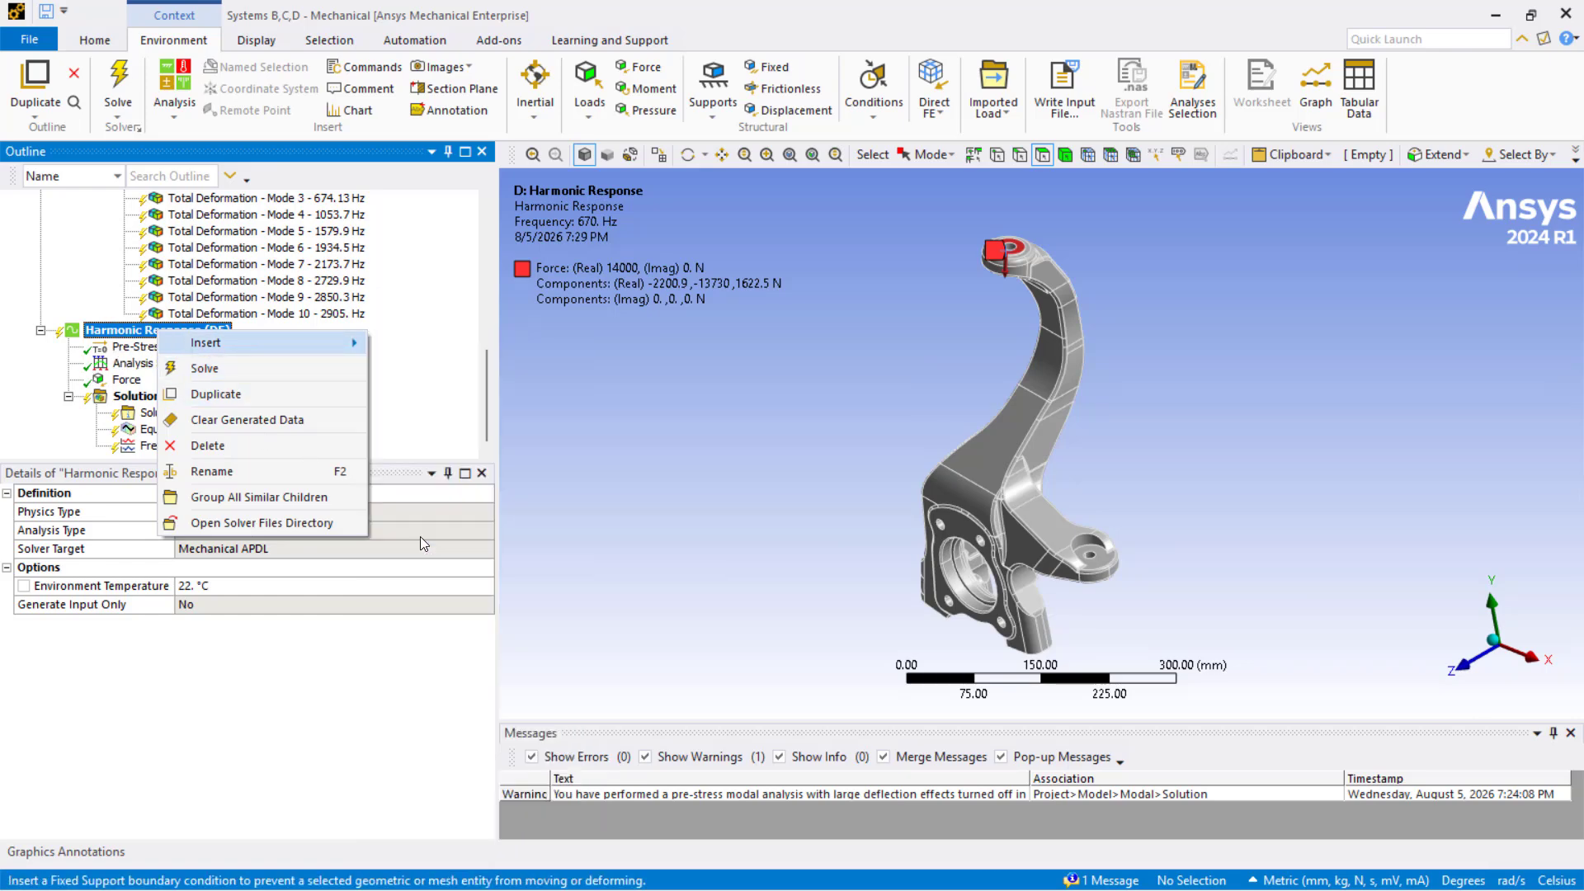
pyautogui.moveTo(870, 541); pyautogui.dragTo(972, 484, button='middle')
pyautogui.click(953, 475)
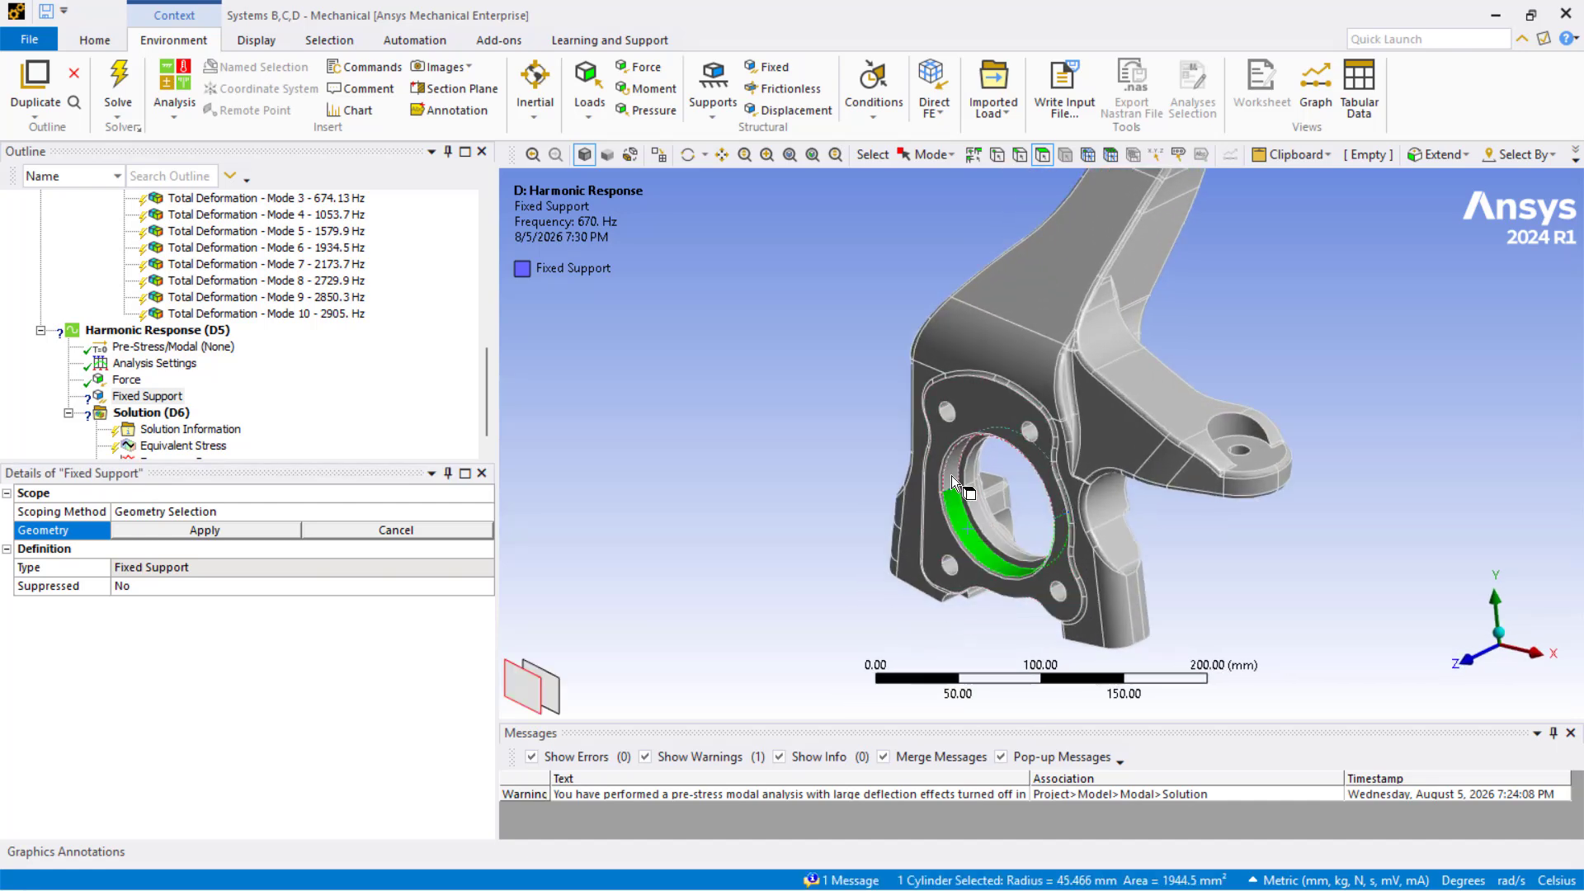
pyautogui.keyDown('ctrl'); pyautogui.click(965, 484); pyautogui.keyUp('ctrl')
pyautogui.keyDown('ctrl'); pyautogui.click(959, 478); pyautogui.keyUp('ctrl')
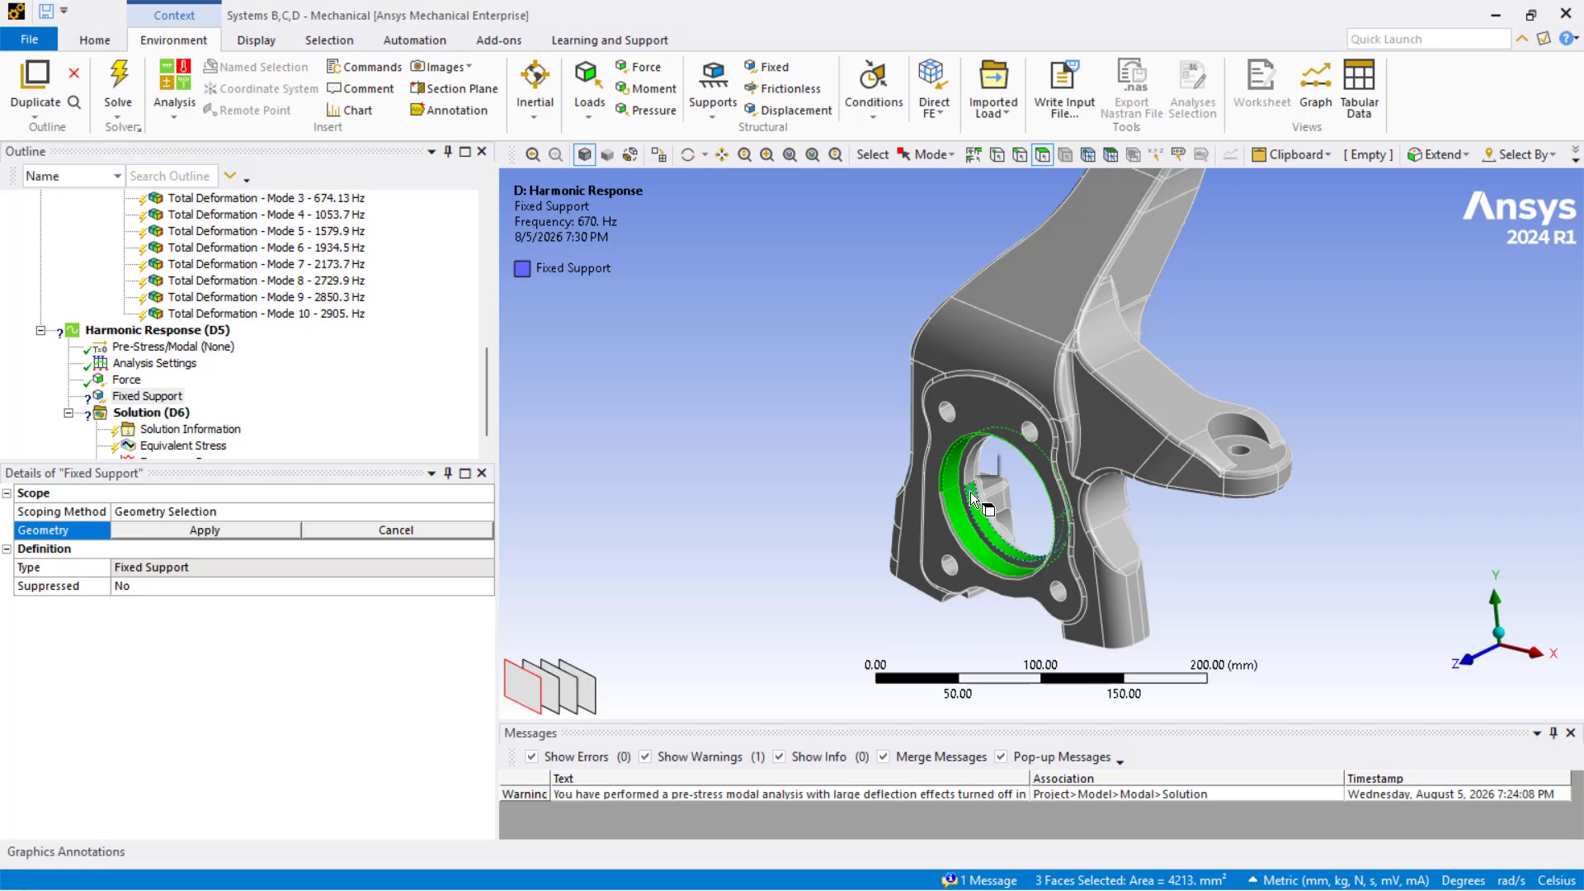
pyautogui.keyDown('ctrl'); pyautogui.click(970, 492); pyautogui.keyUp('ctrl')
pyautogui.keyDown('ctrl'); pyautogui.click(942, 482); pyautogui.keyUp('ctrl')
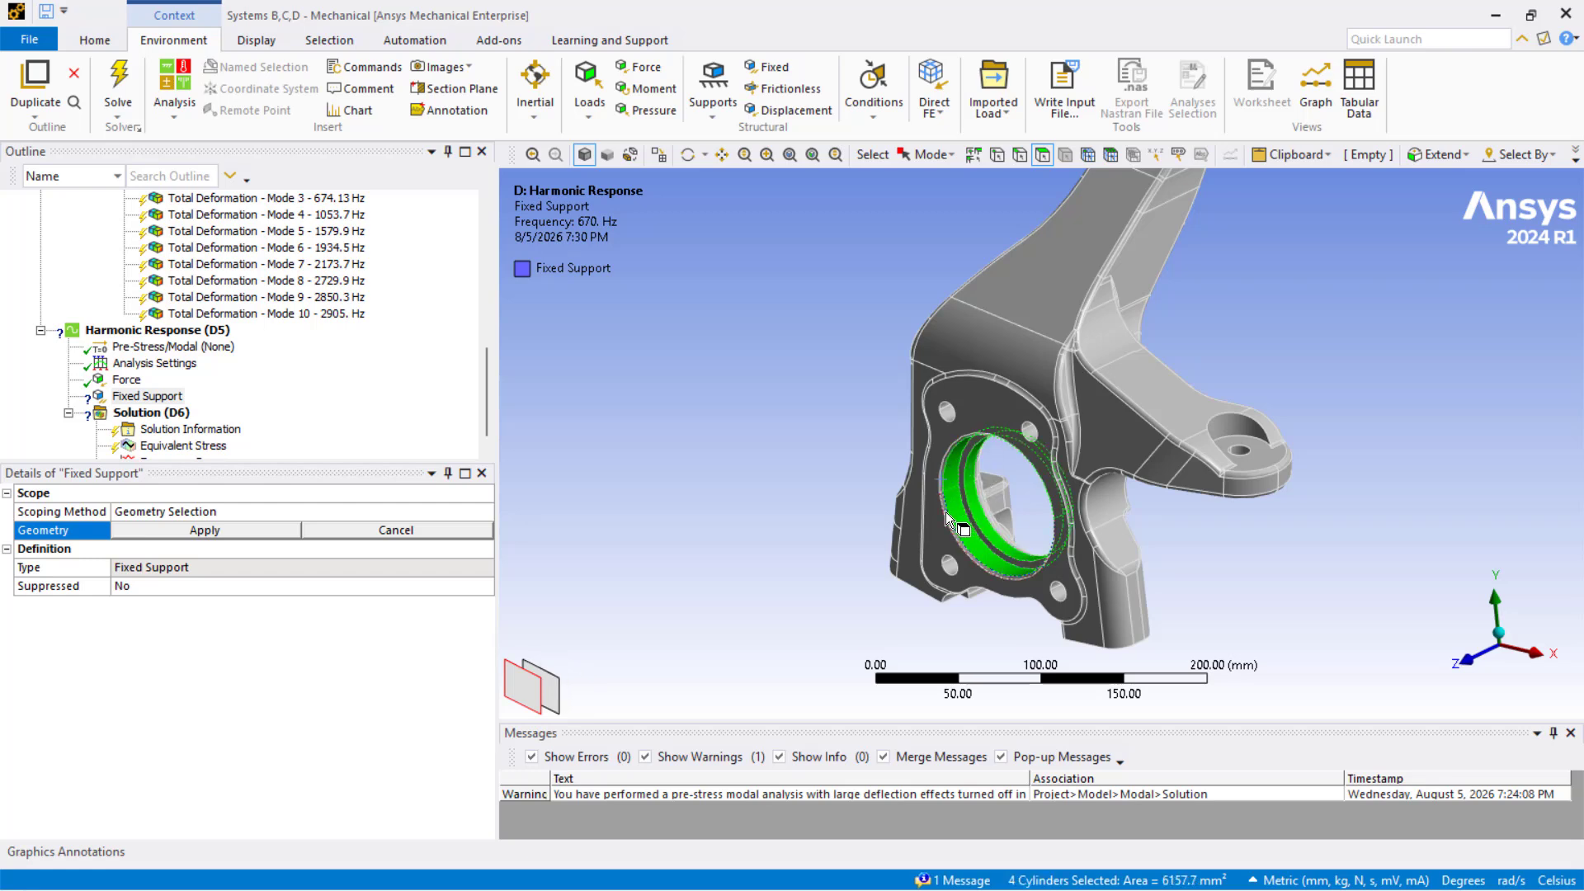
pyautogui.click(248, 534)
# Solve the Harmonic Response analysis
pyautogui.click(153, 399)
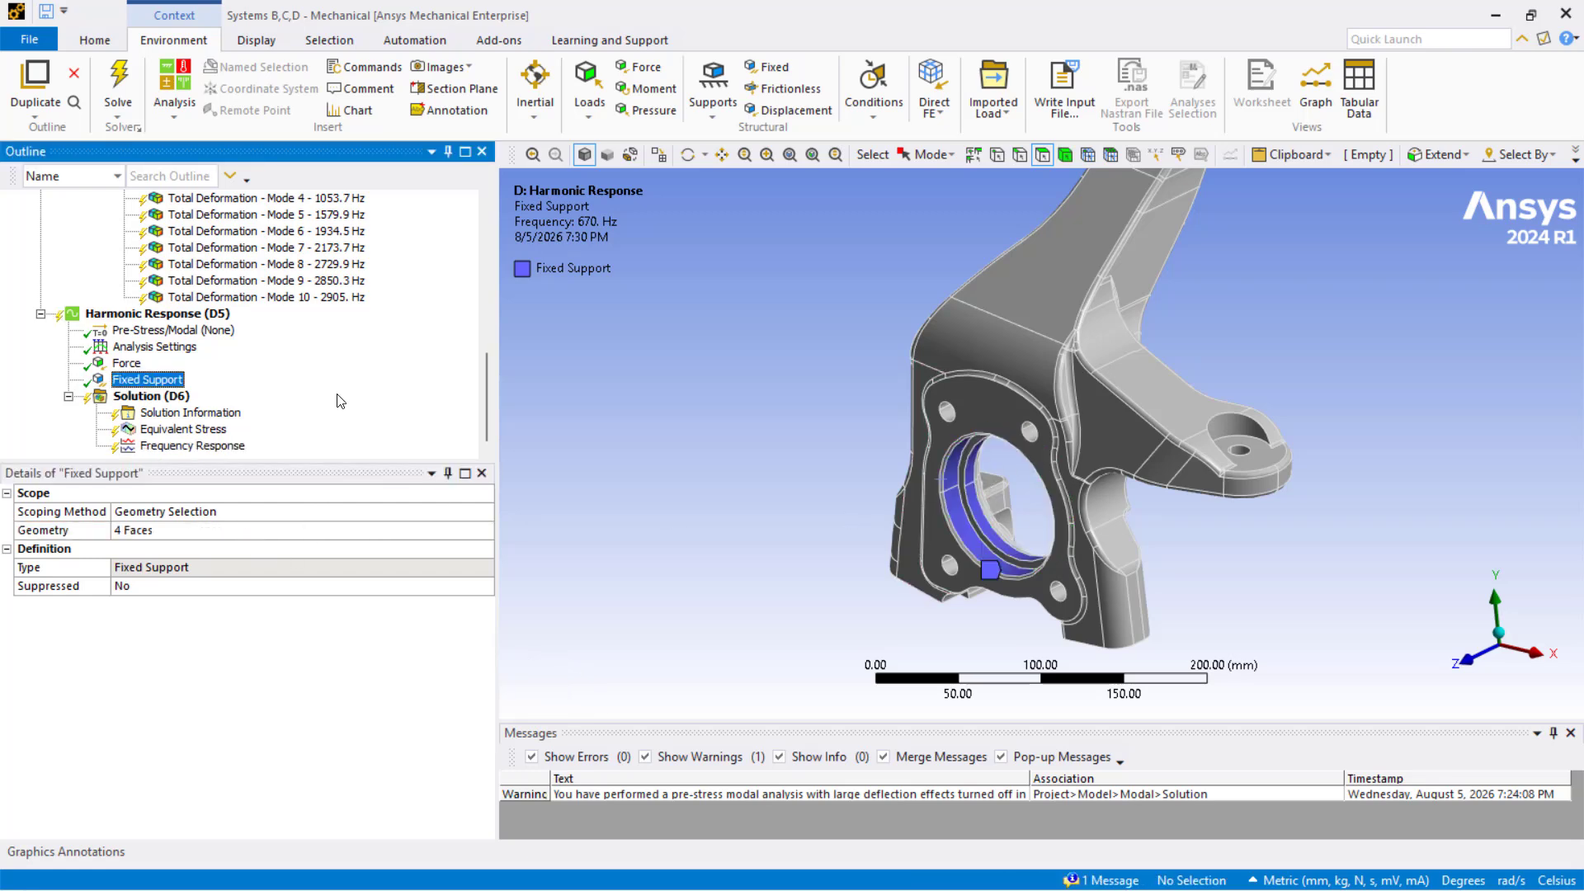
pyautogui.click(153, 401)
pyautogui.rightClick(153, 402)
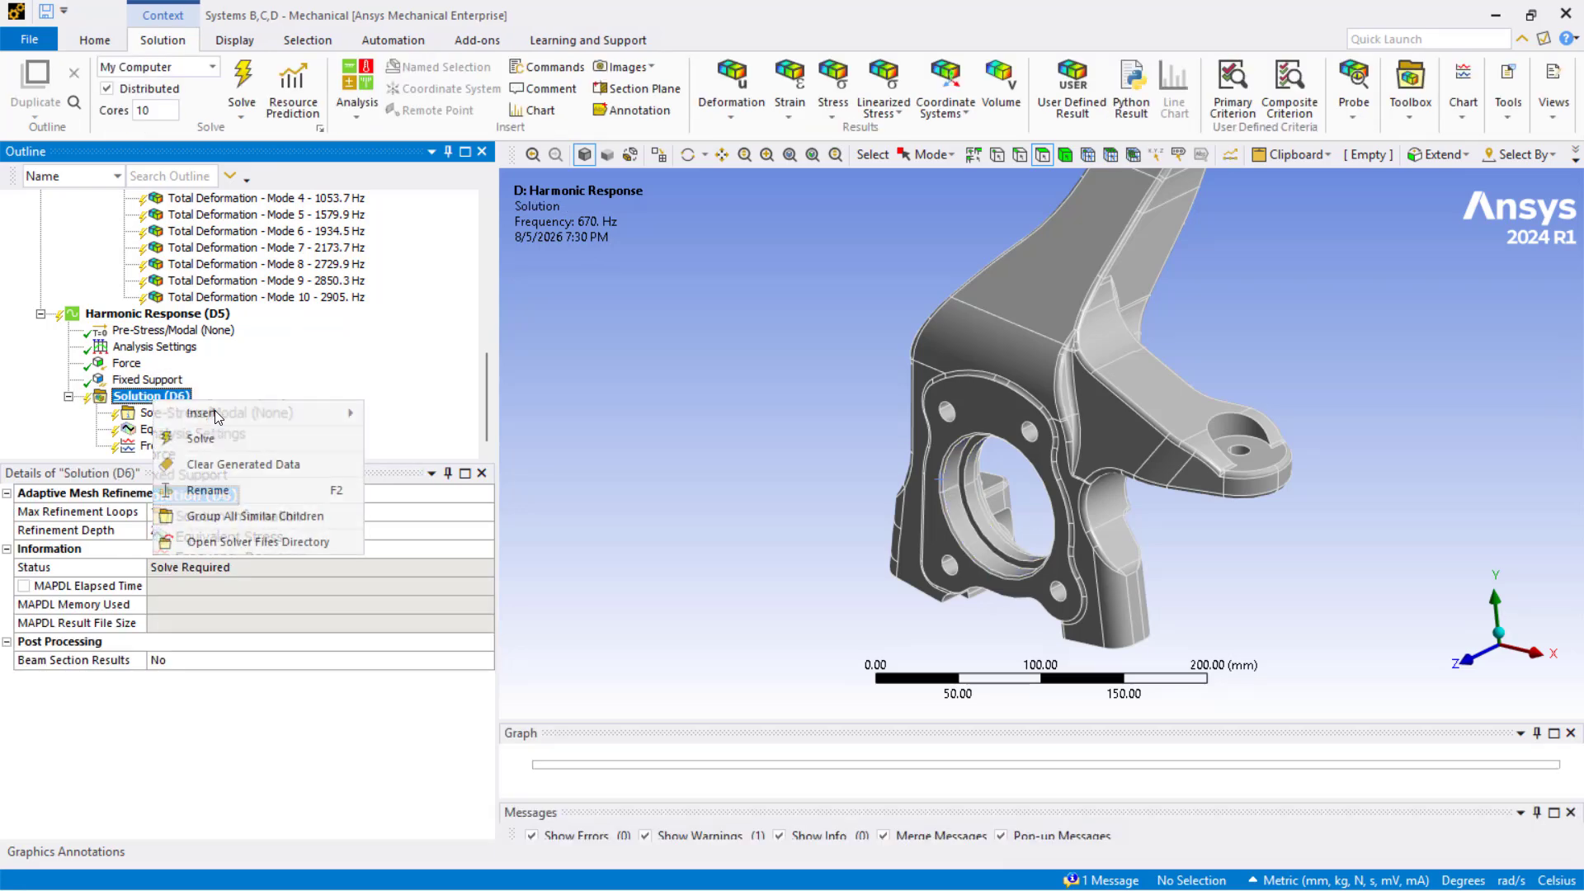
pyautogui.click(252, 442)
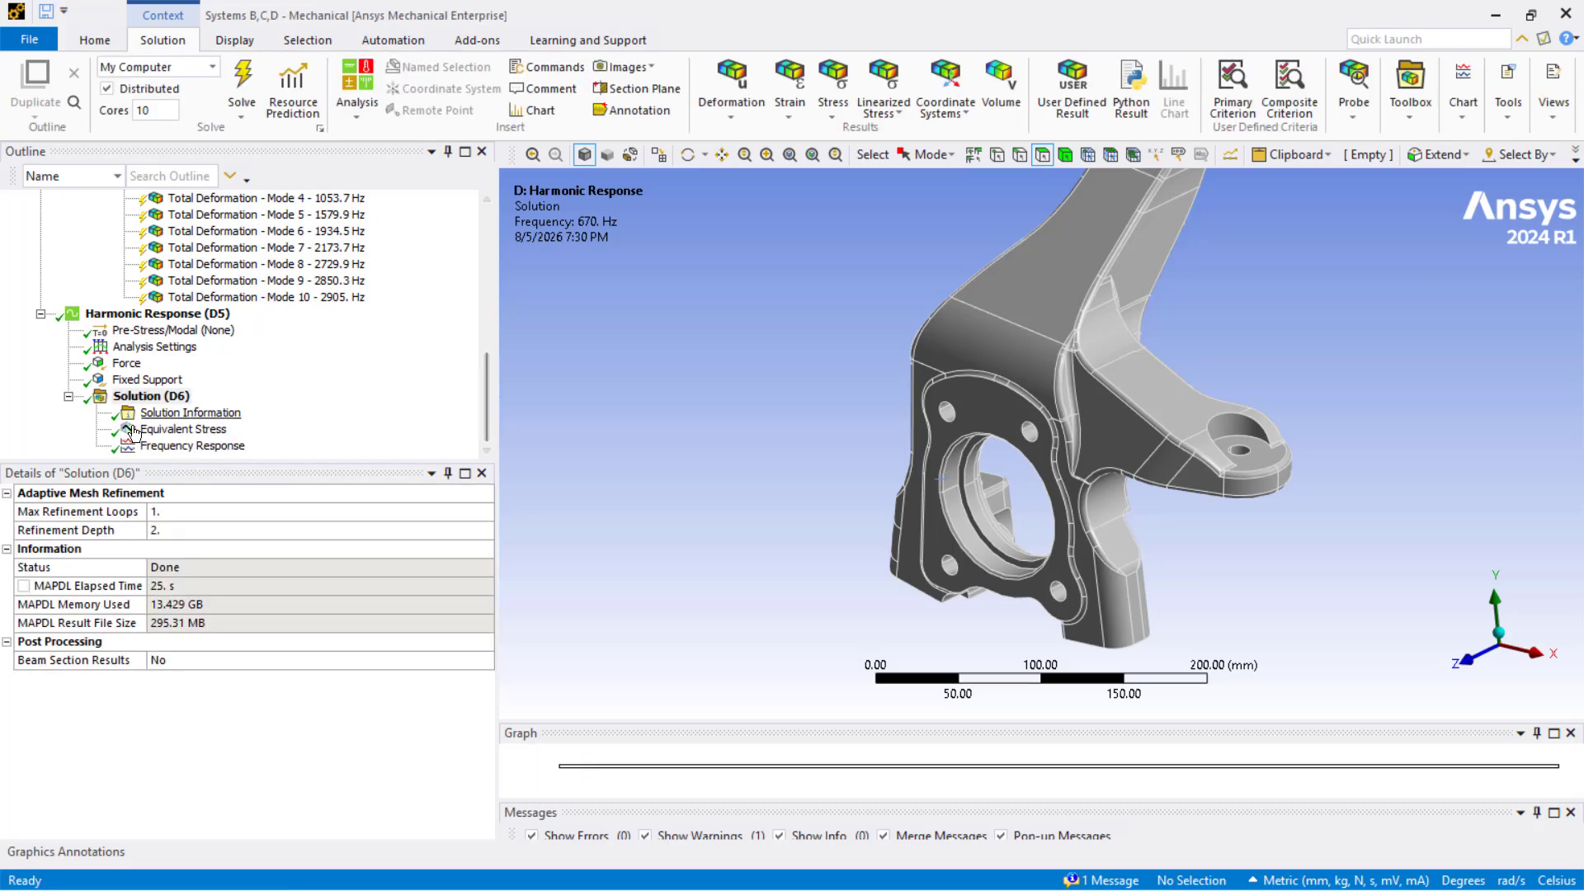
# Examine the Frequency Response result's amplitude and phase angle charts against the modal frequencies, resizing the chart areas for readability
pyautogui.click(174, 447)
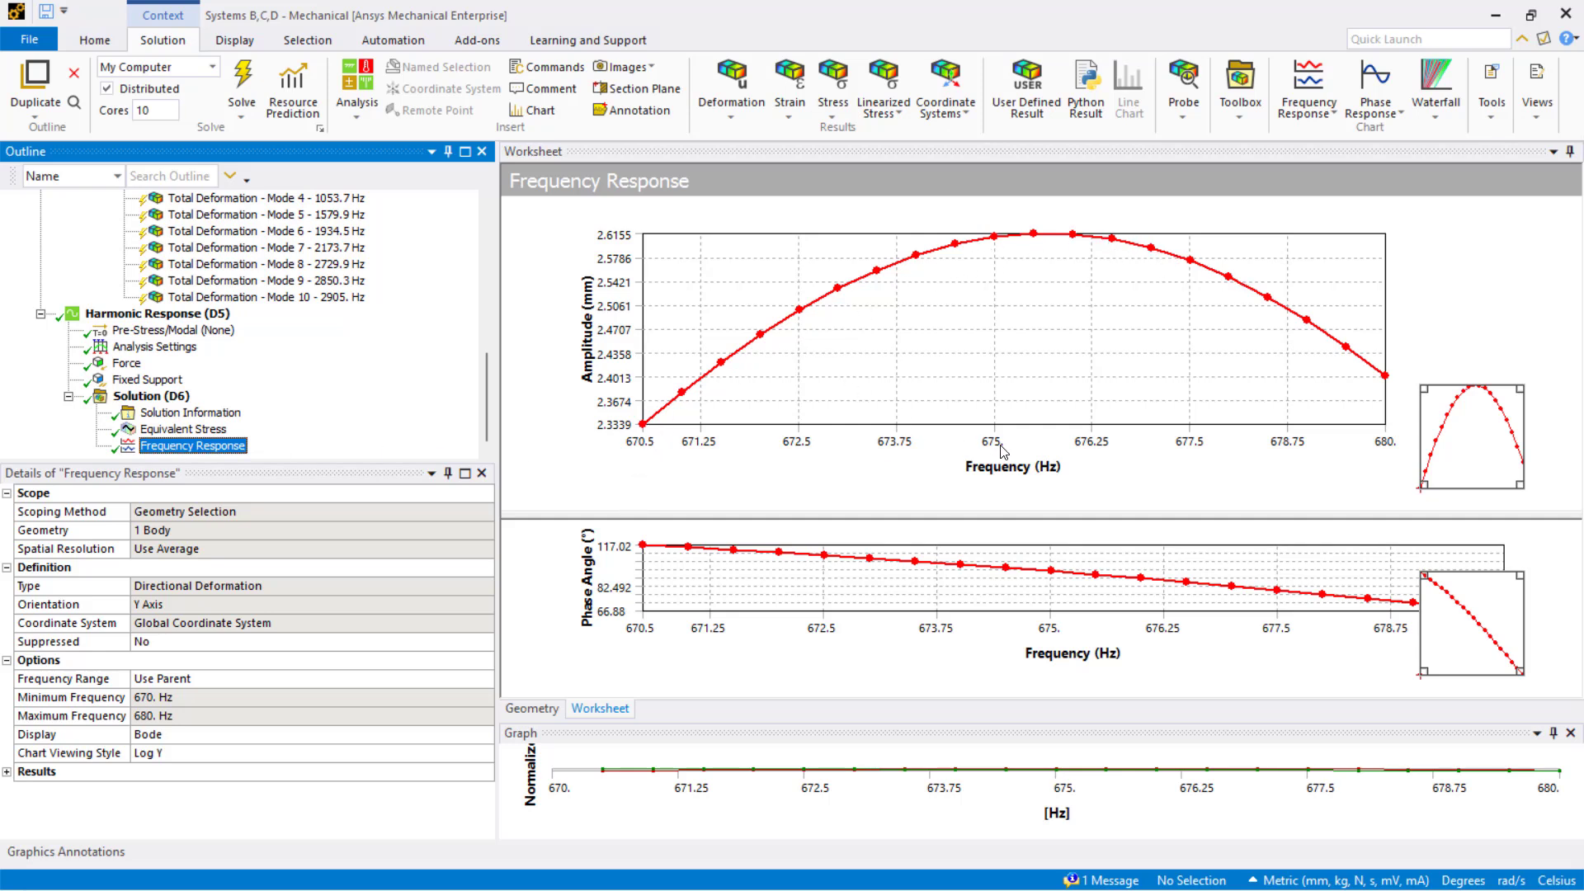
pyautogui.click(1036, 240)
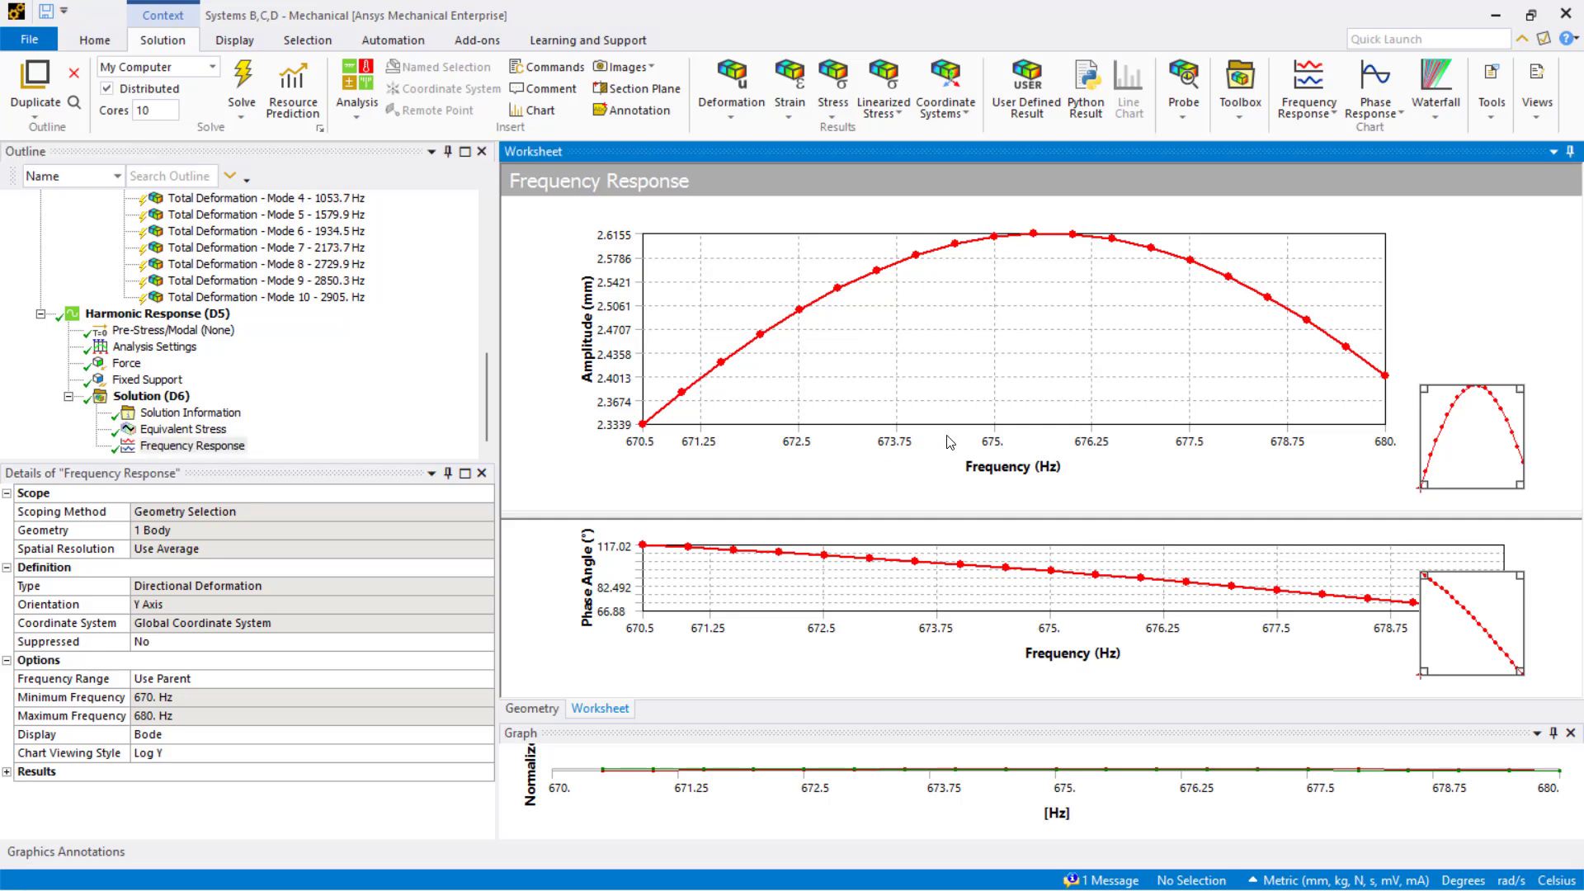
pyautogui.scroll(3, 318, 433)
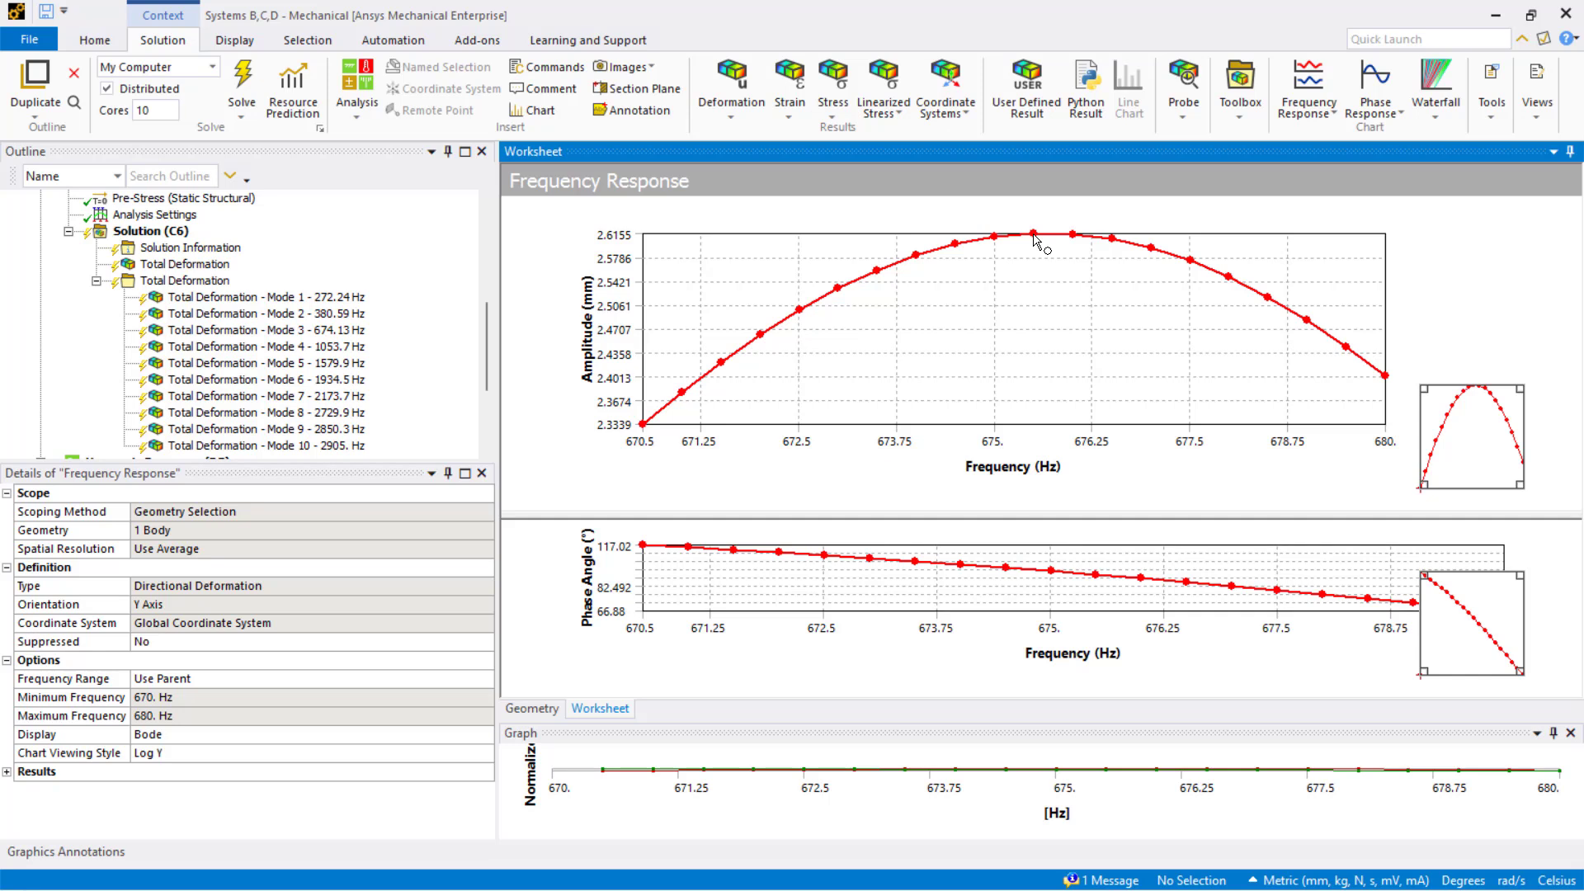
pyautogui.scroll(-3, 350, 363)
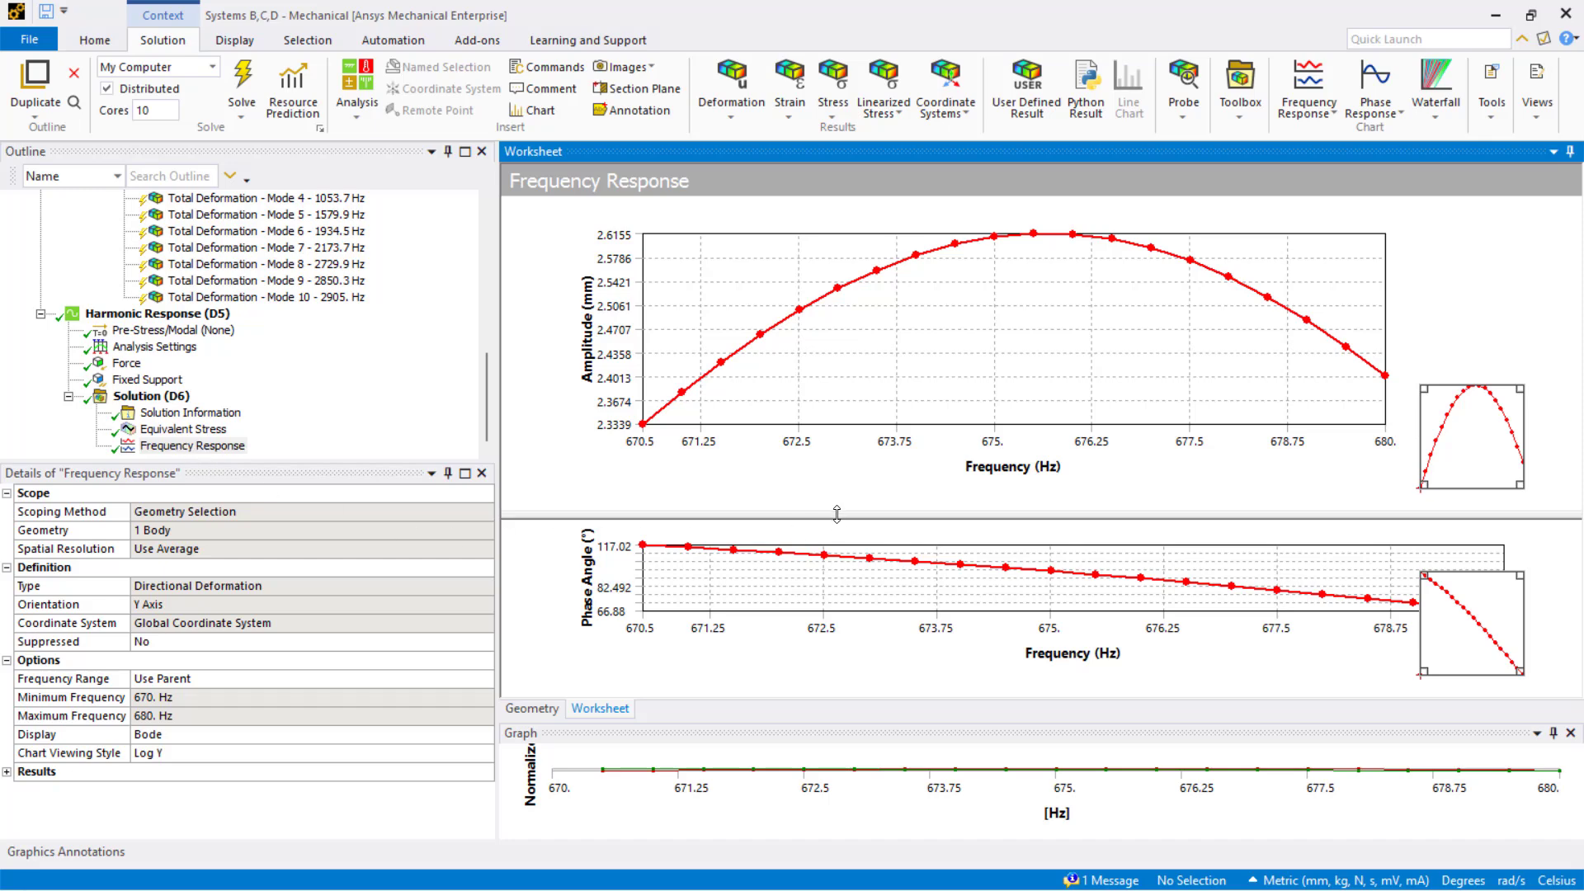
pyautogui.moveTo(834, 521); pyautogui.dragTo(821, 695)
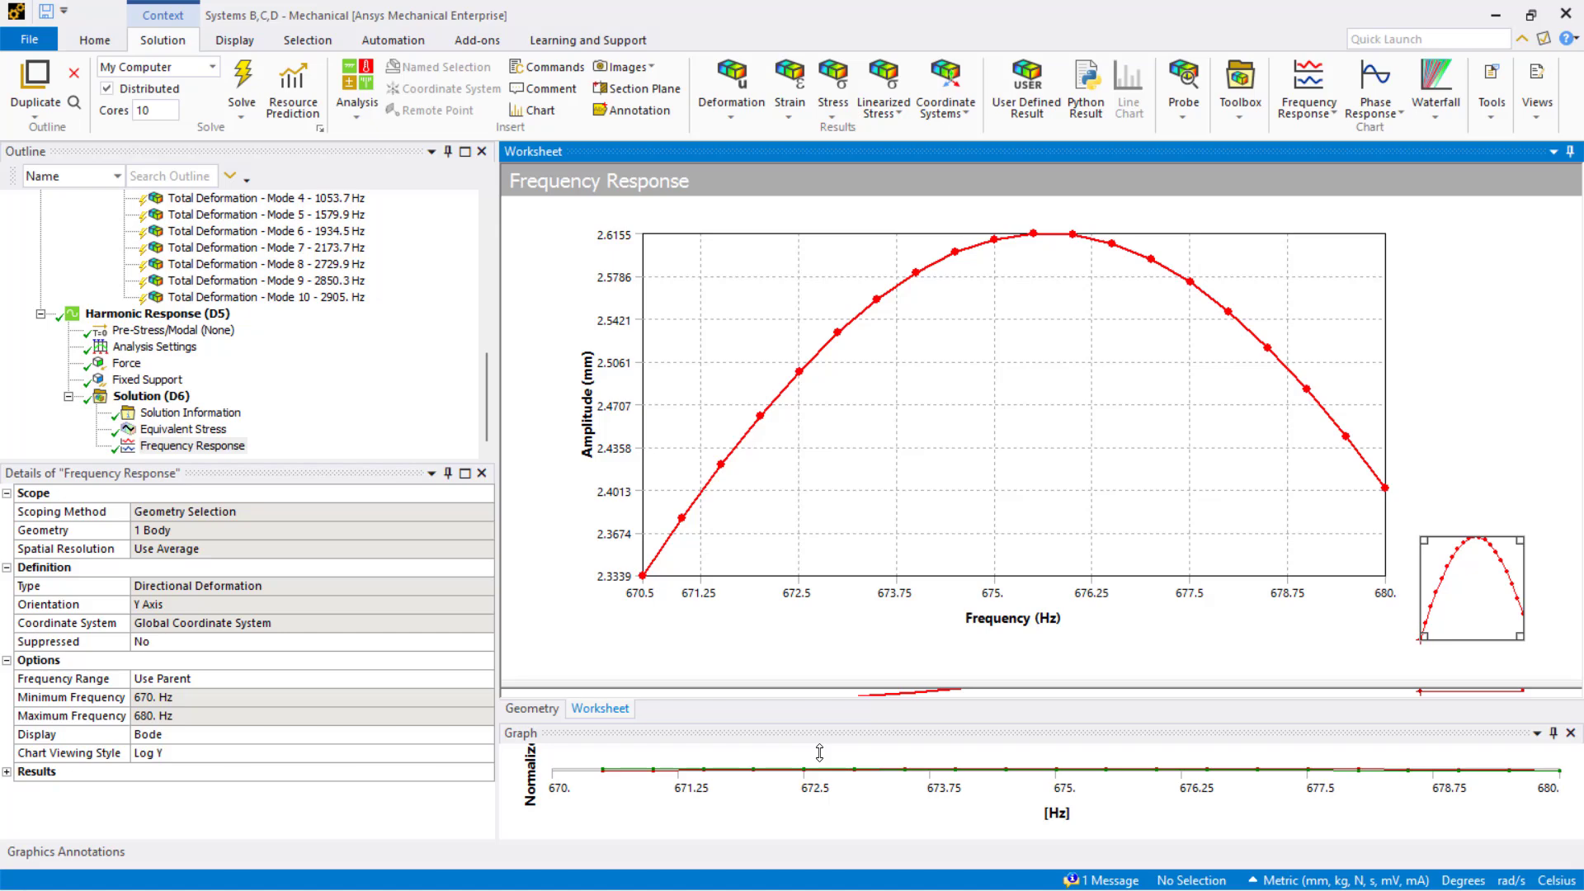
pyautogui.moveTo(820, 689); pyautogui.dragTo(814, 567)
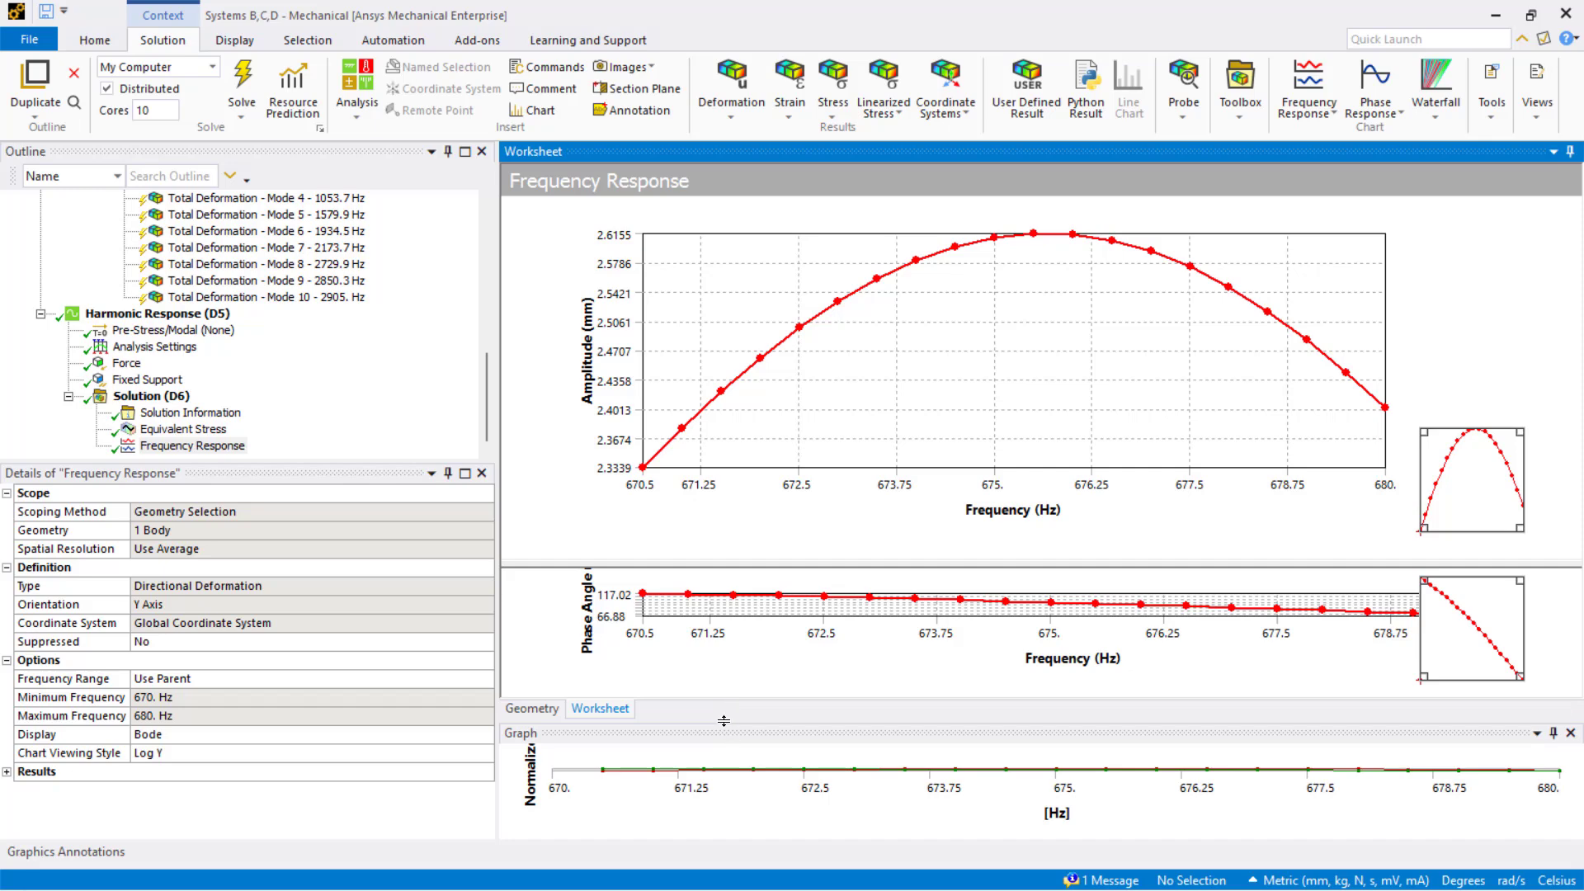
pyautogui.moveTo(723, 721); pyautogui.dragTo(732, 660)
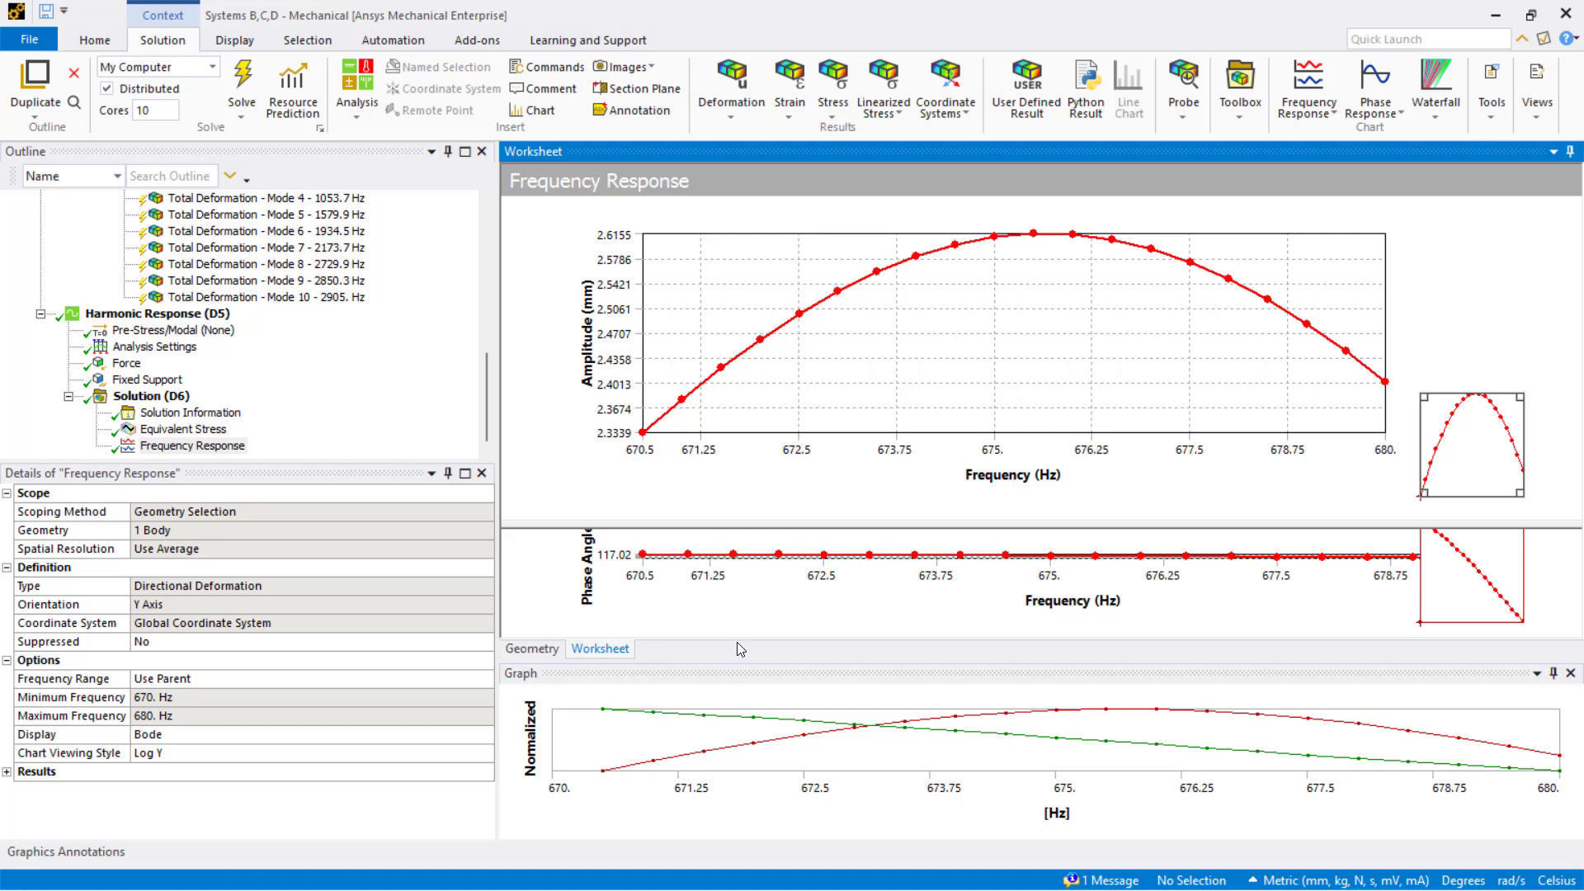
pyautogui.moveTo(736, 662); pyautogui.dragTo(737, 724)
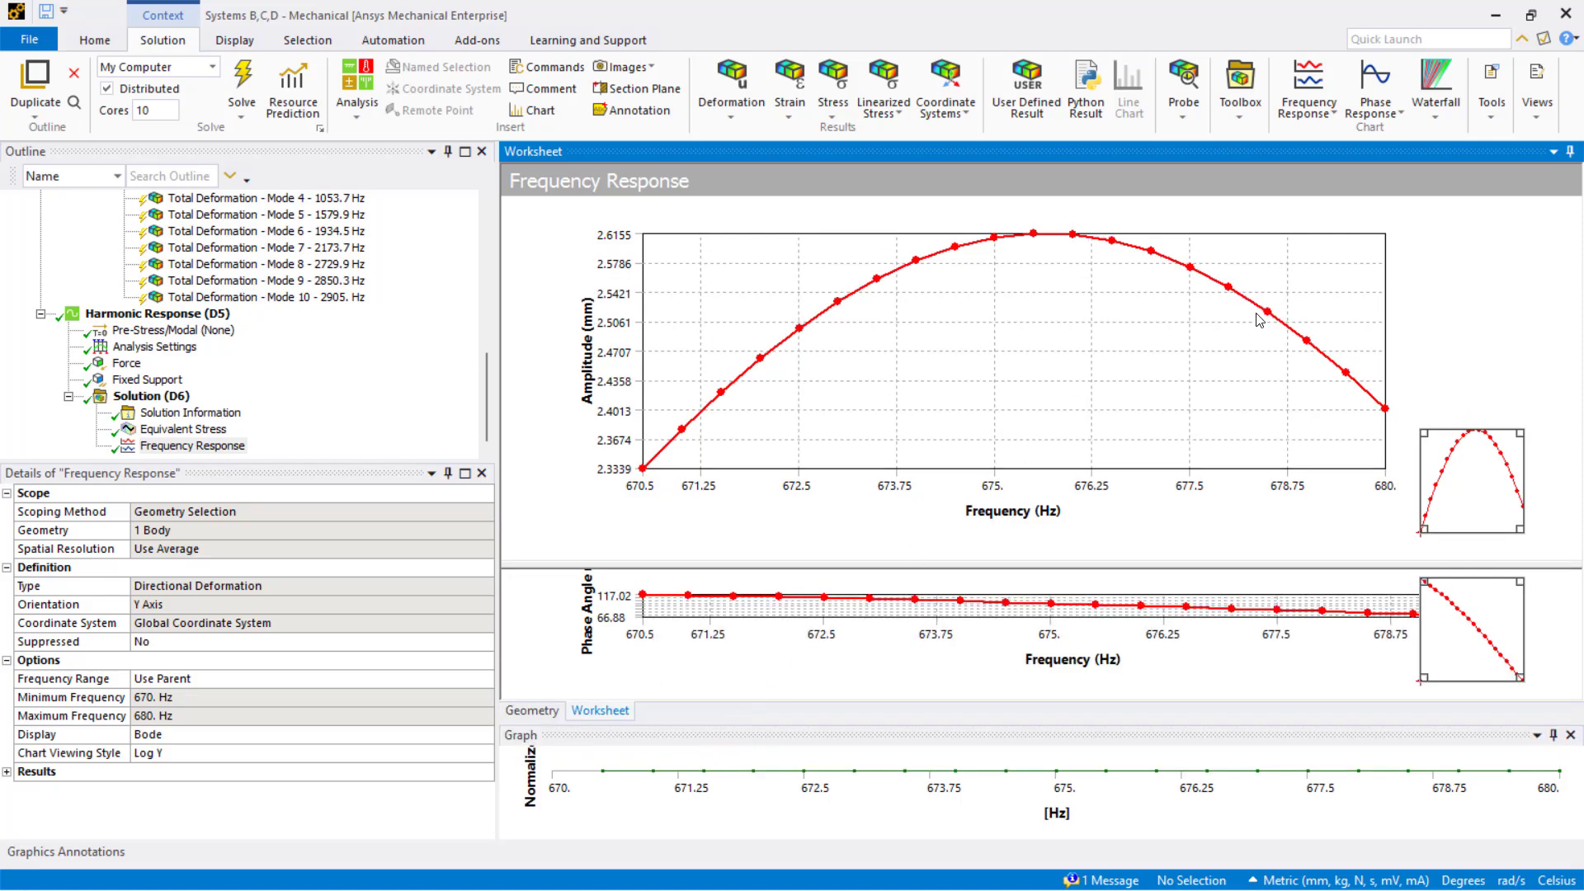
# Show the Frequency Response result's Tabular Data with amplitude and phase angle per frequency
pyautogui.click(1538, 116)
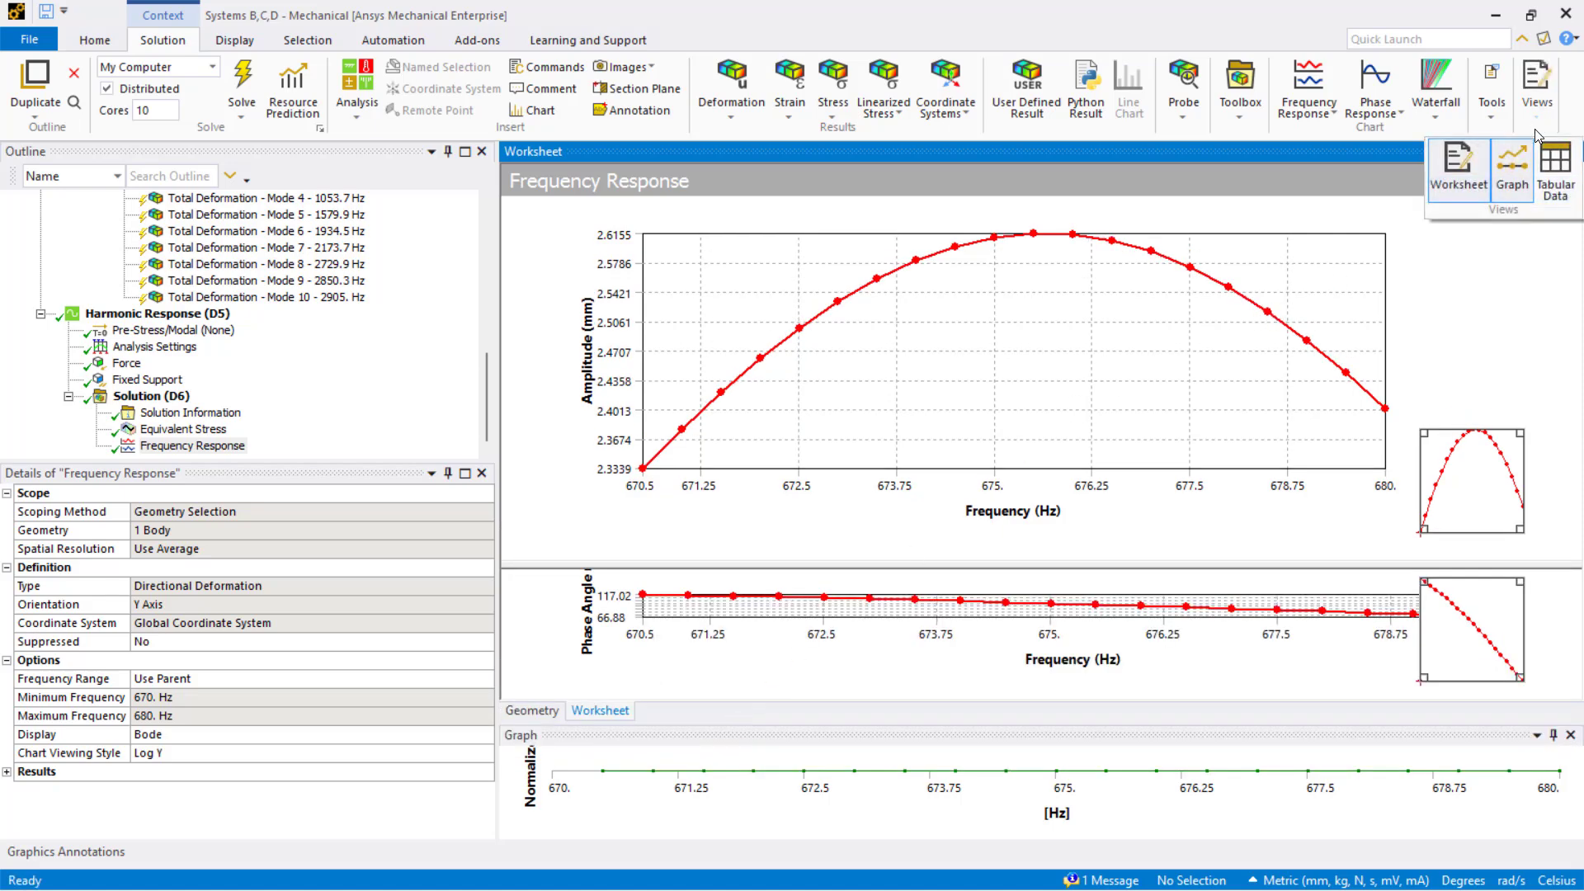
pyautogui.click(1551, 180)
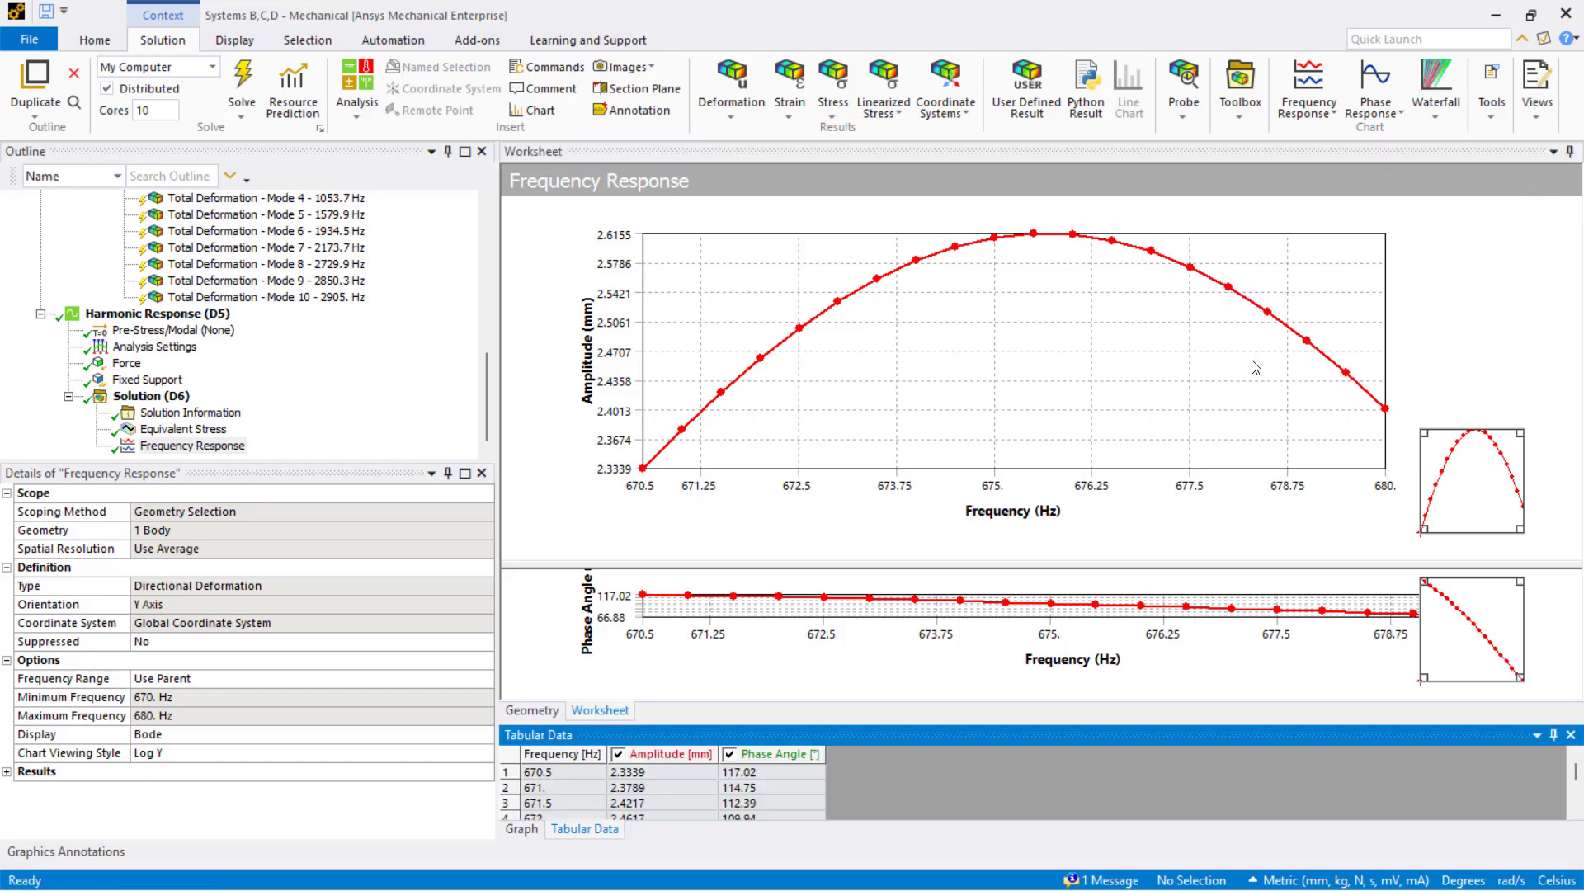
pyautogui.click(746, 702)
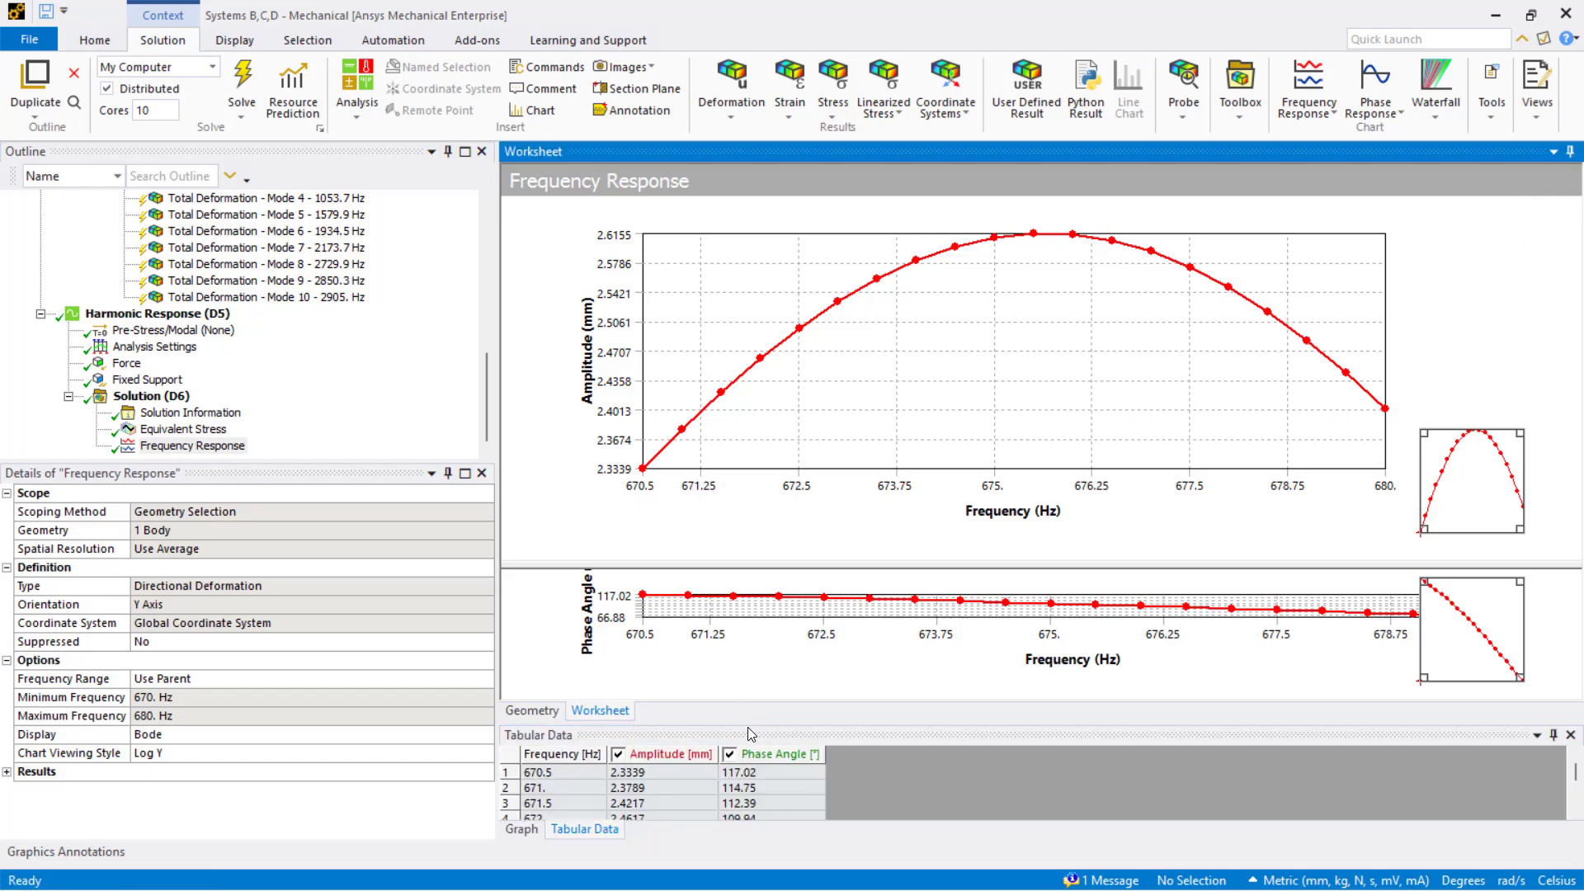
# Enlarge the Frequency Response table and examine the amplitudes around 674–676 Hz to find the frequency of peak response
pyautogui.moveTo(744, 723); pyautogui.dragTo(744, 505)
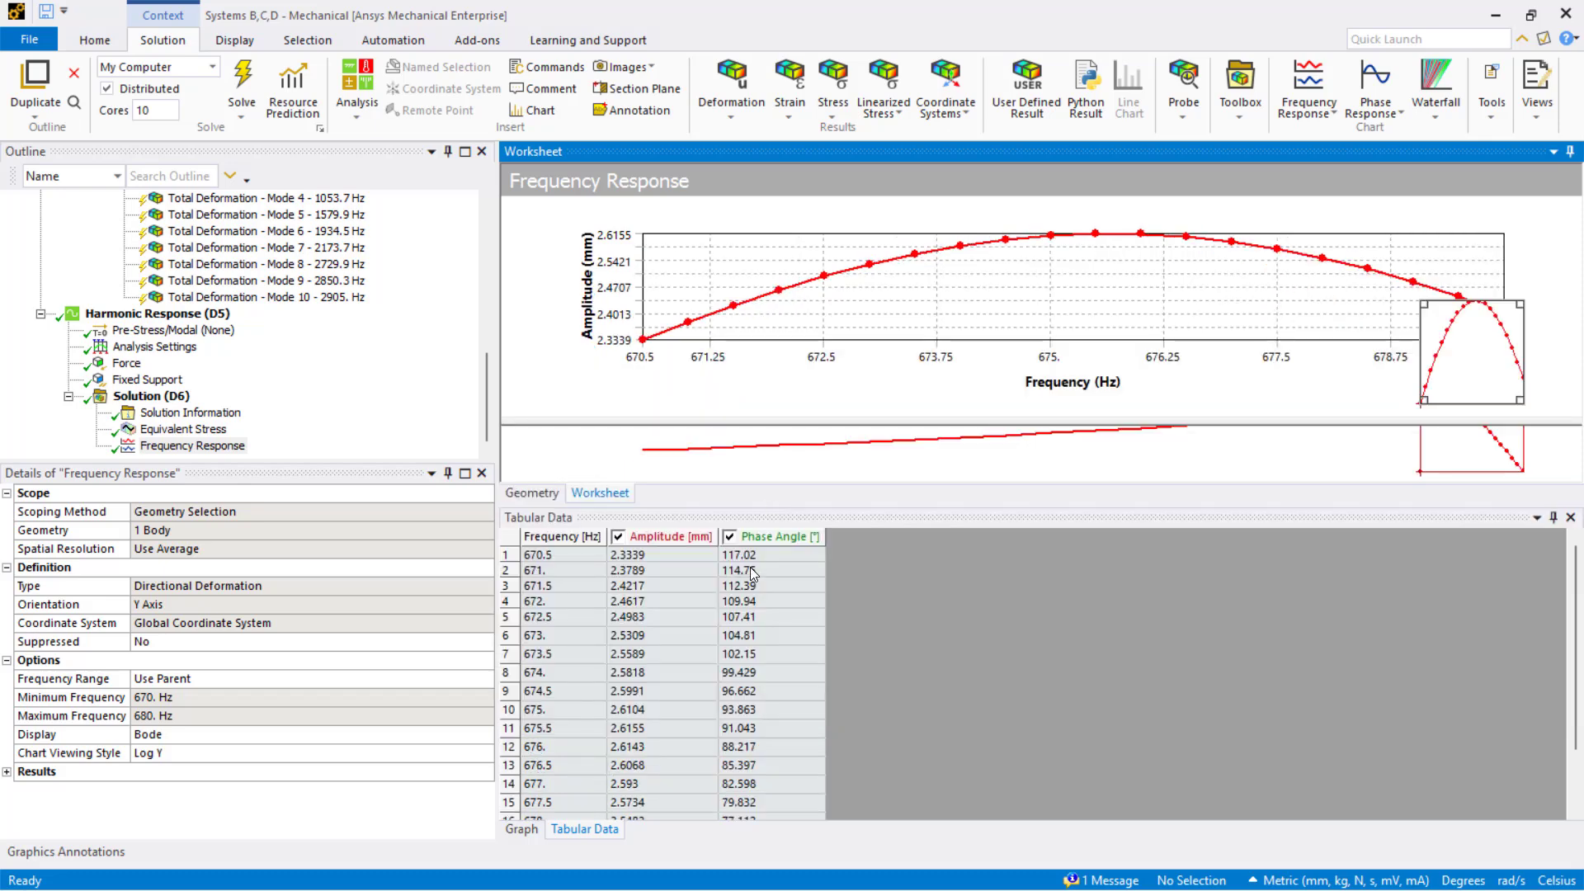
pyautogui.click(546, 675)
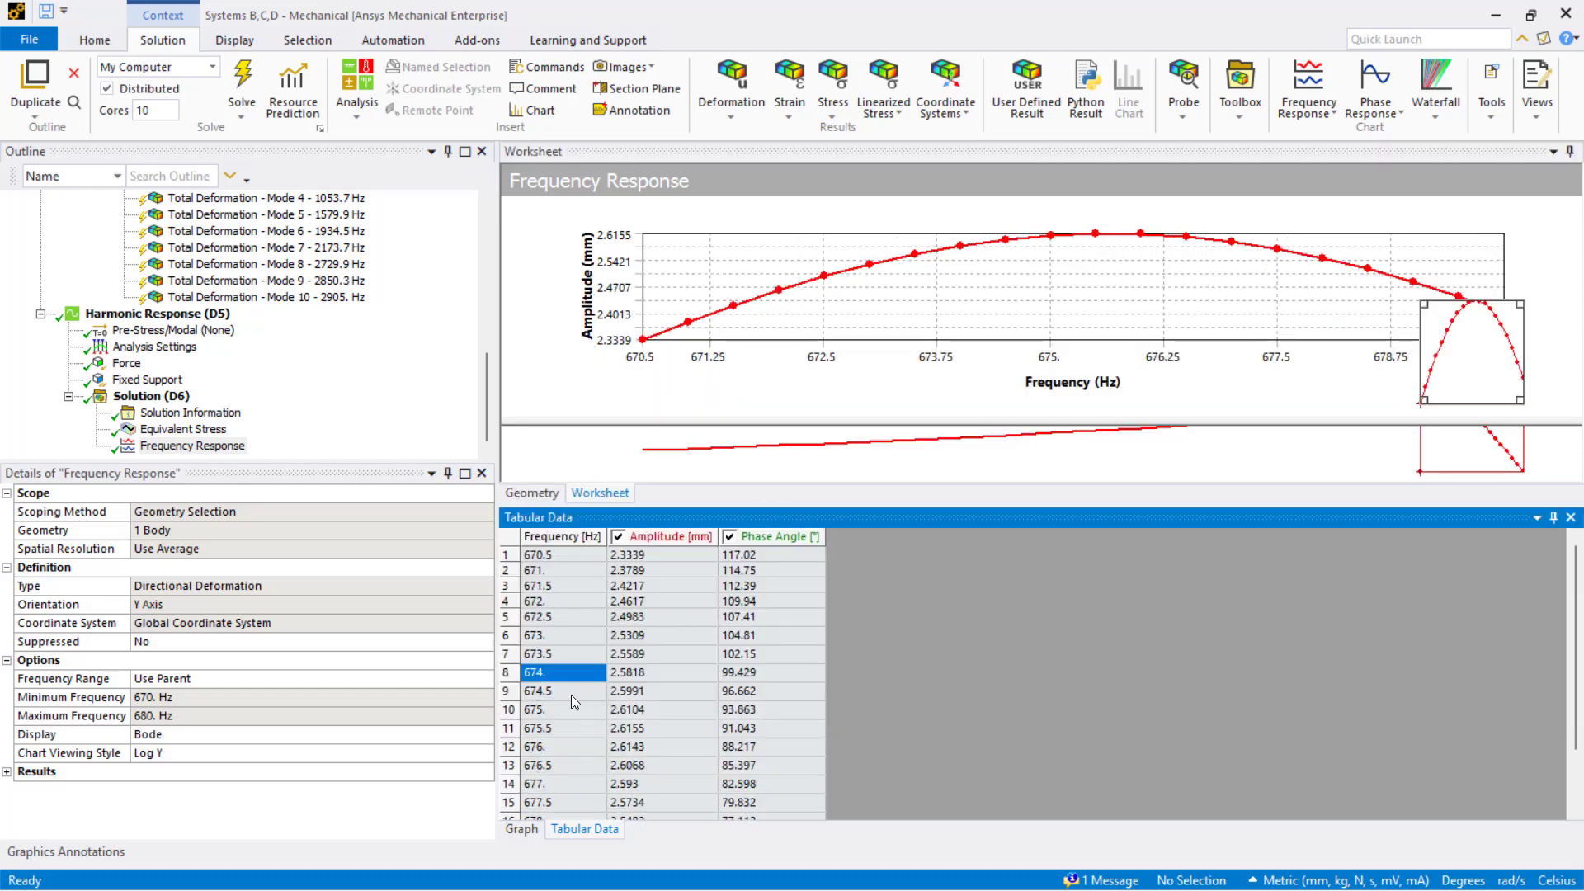
pyautogui.click(571, 695)
pyautogui.click(634, 694)
pyautogui.click(542, 698)
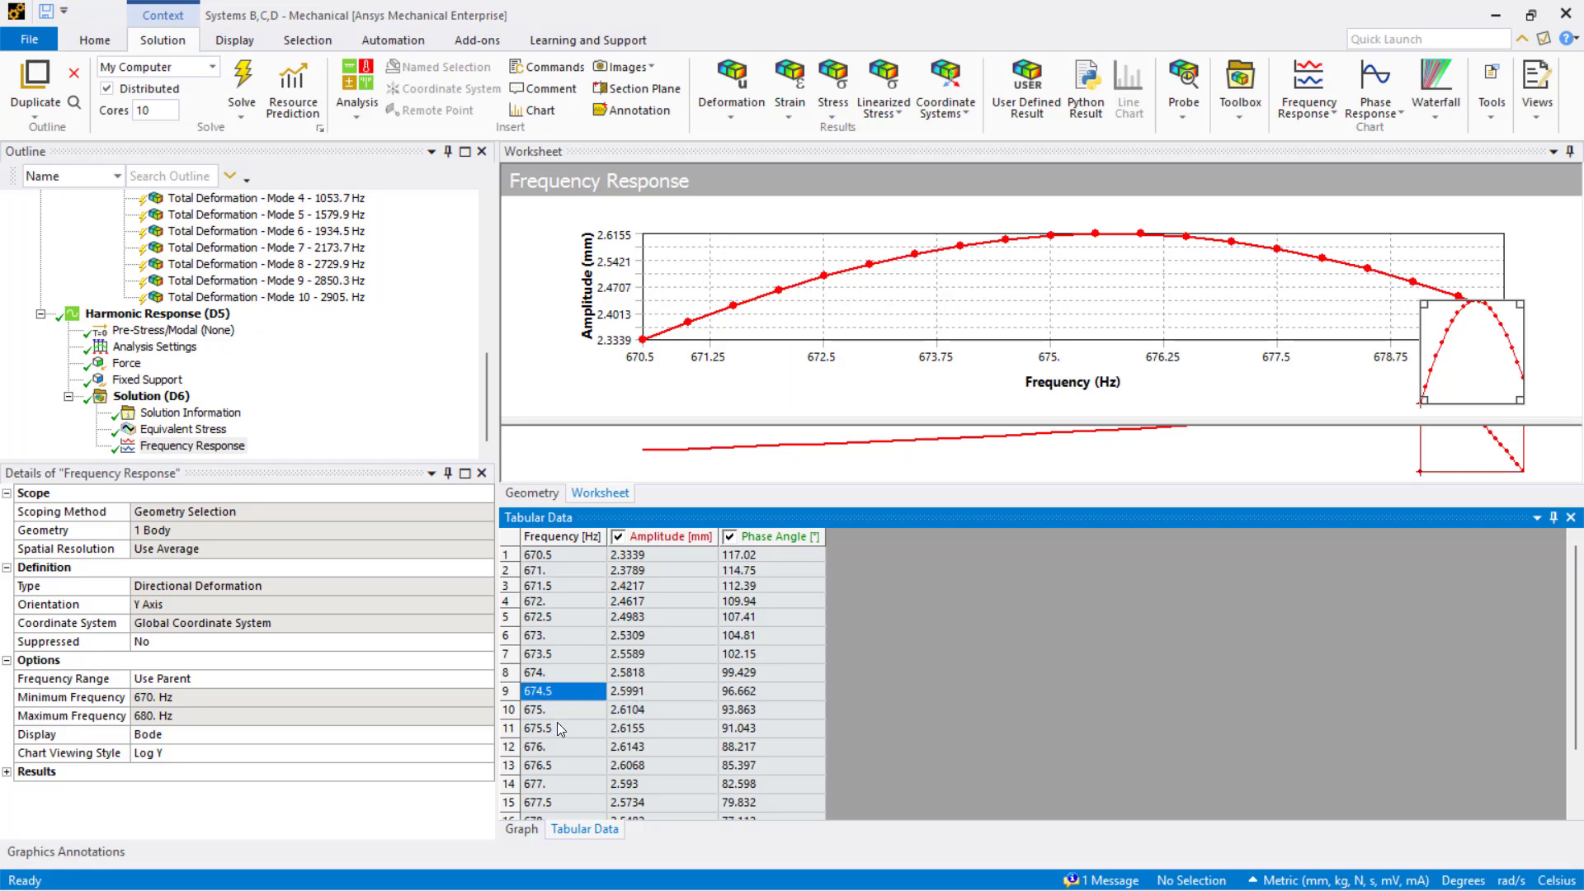
pyautogui.click(561, 729)
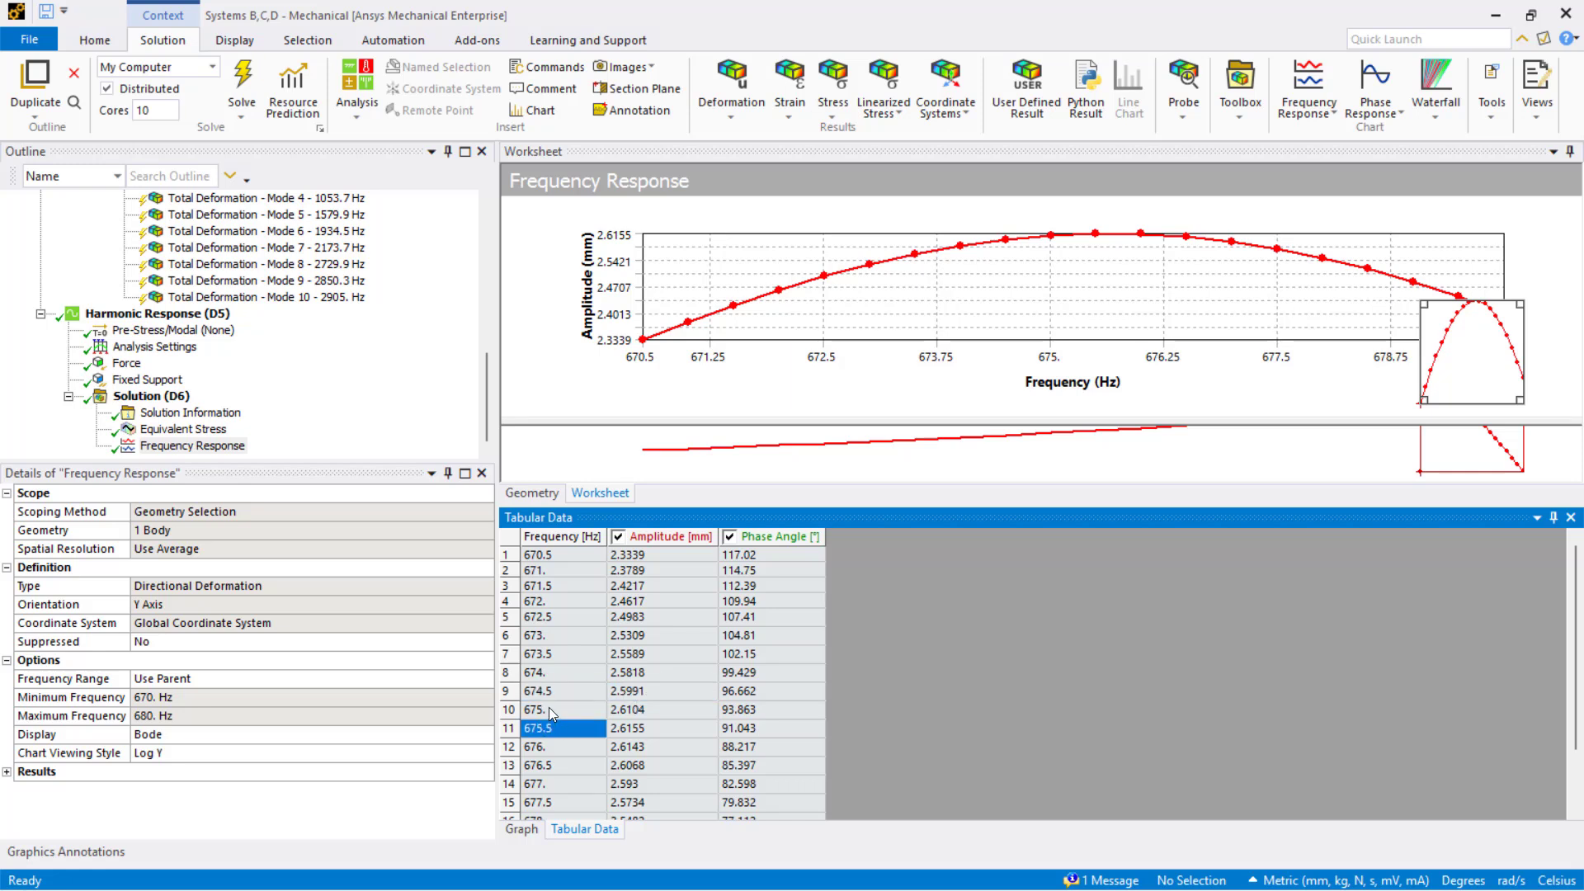
pyautogui.click(549, 711)
pyautogui.click(635, 691)
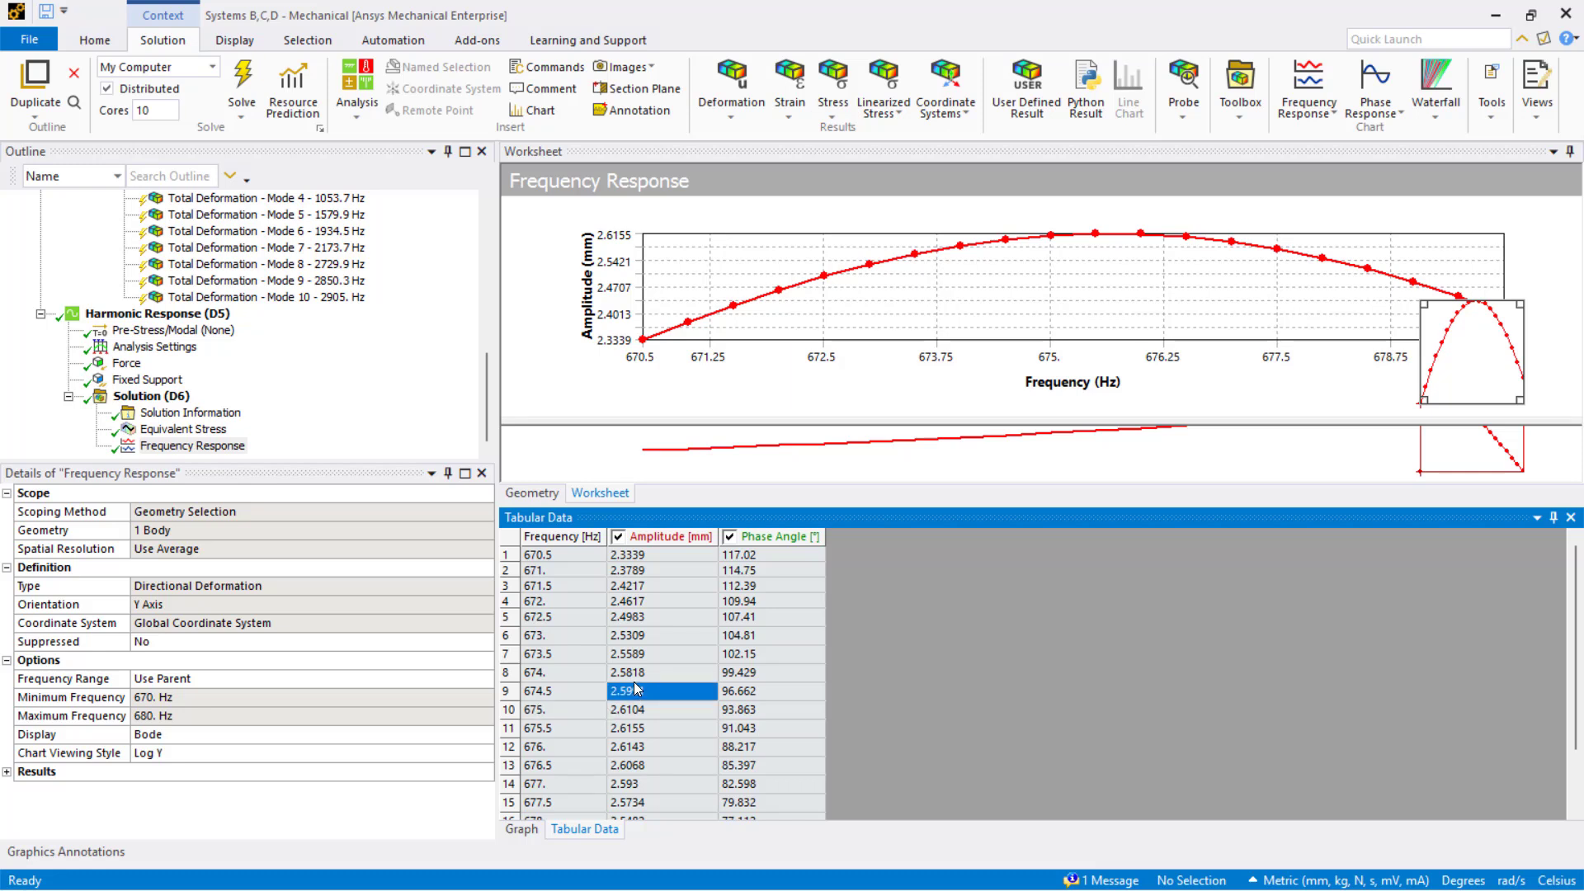
pyautogui.click(649, 731)
pyautogui.click(569, 728)
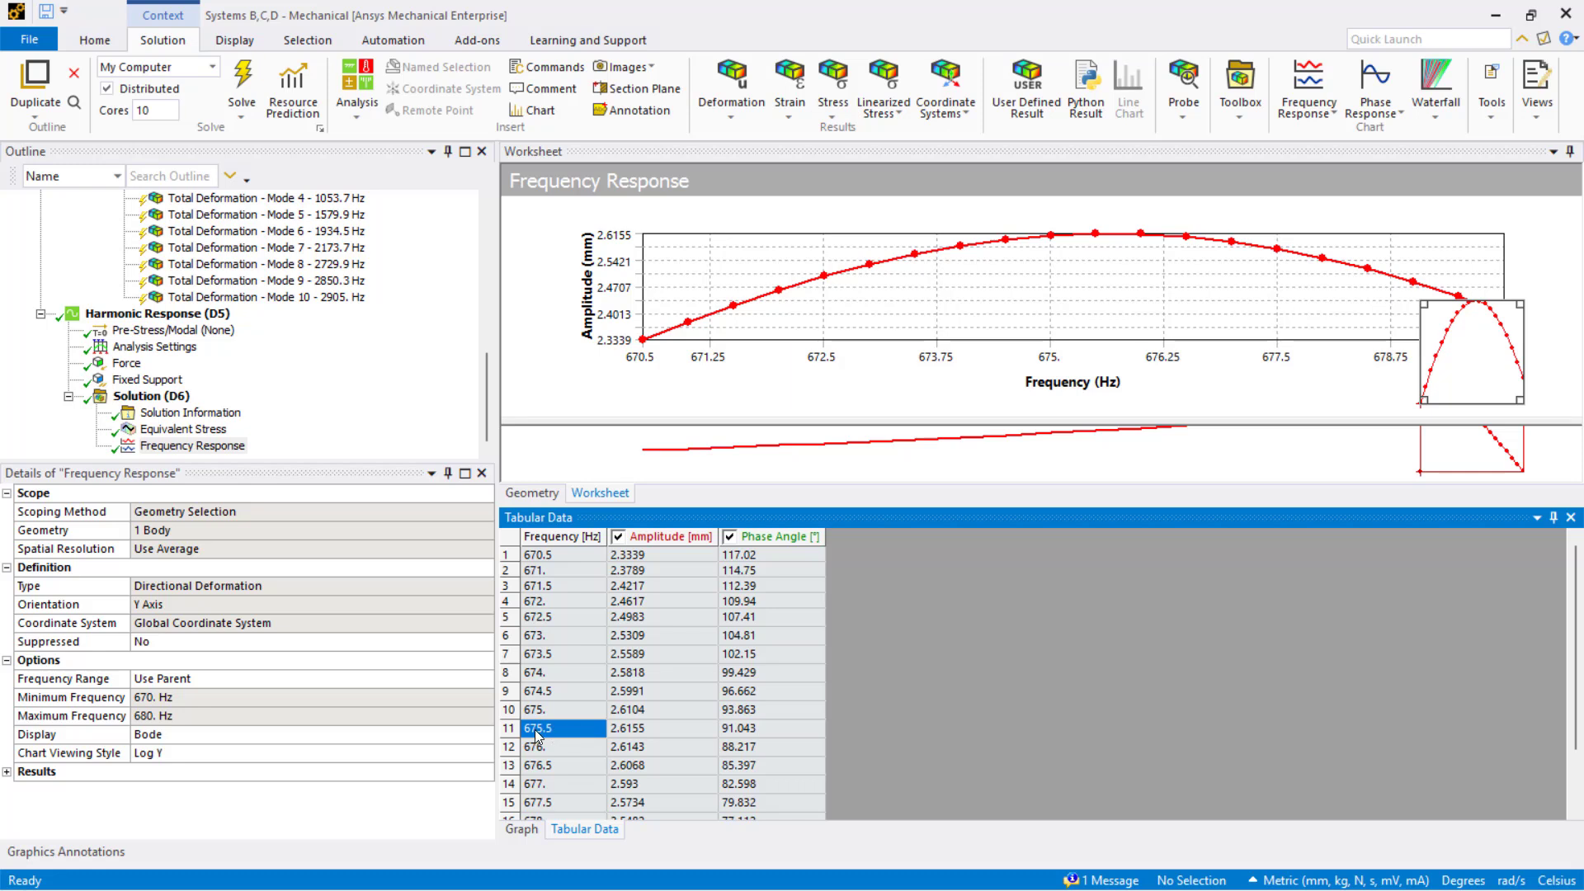
pyautogui.click(665, 735)
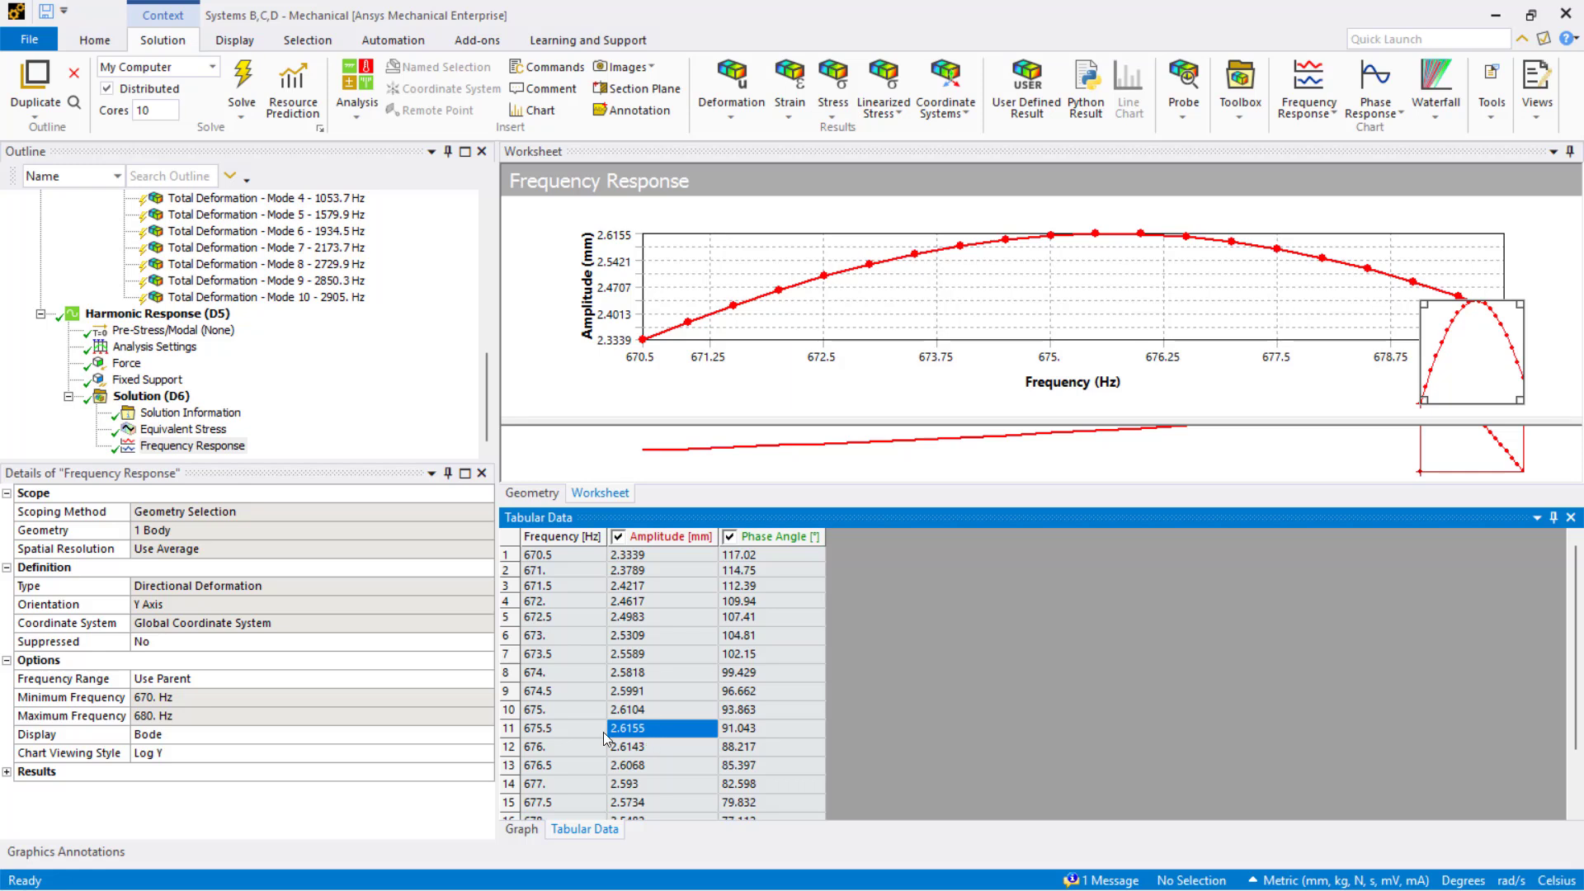
pyautogui.click(575, 737)
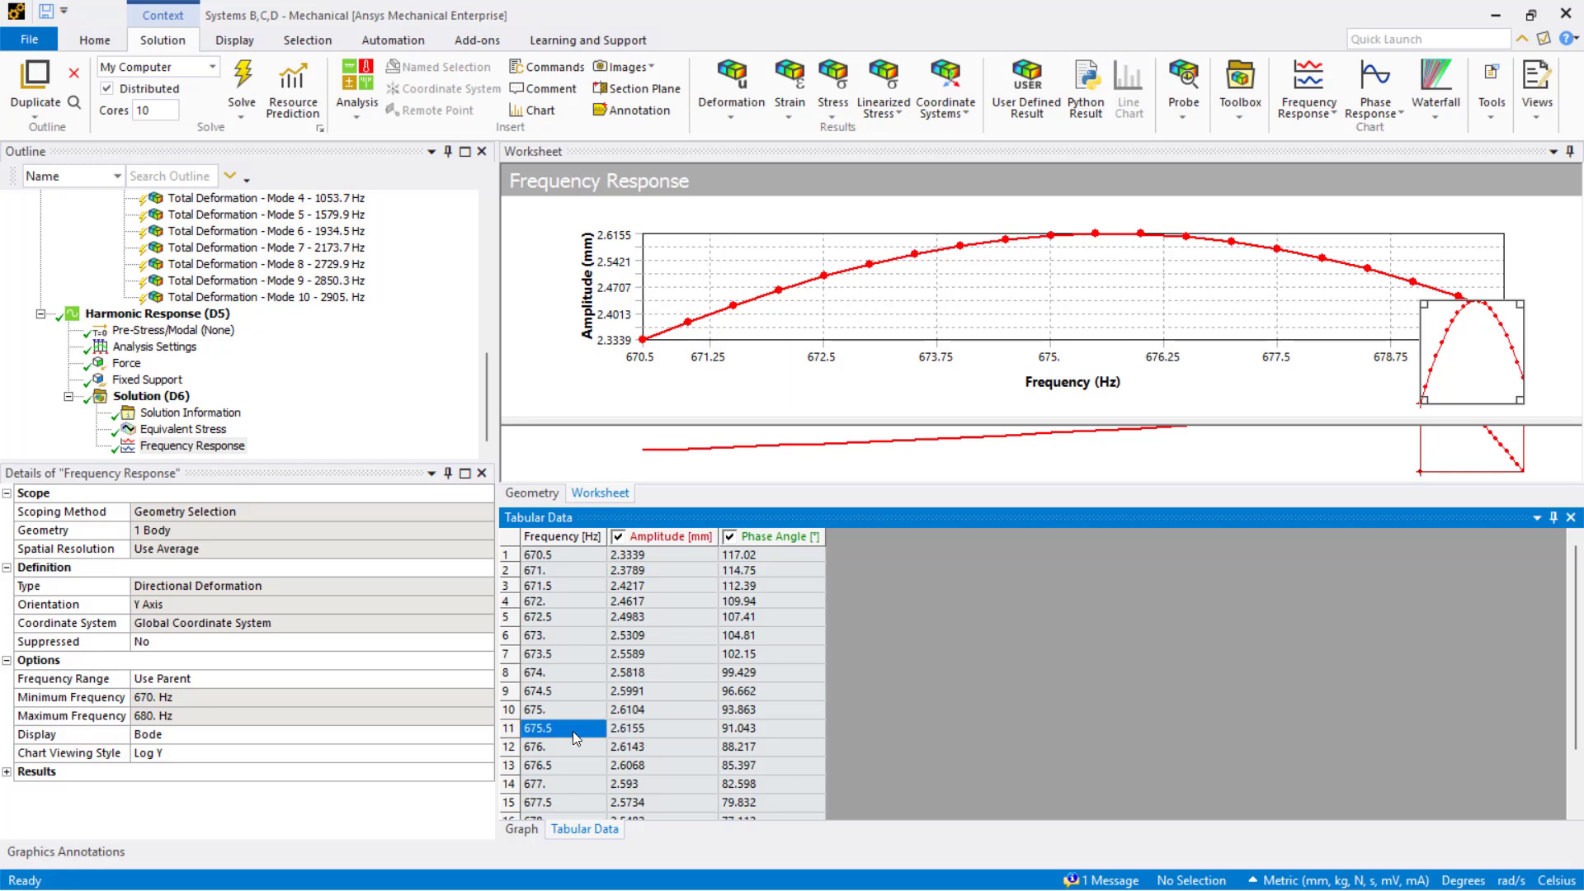
# Display the harmonic Equivalent Stress contours without mesh edges and enlarge the graphics area to inspect the knuckle's arm
pyautogui.click(198, 430)
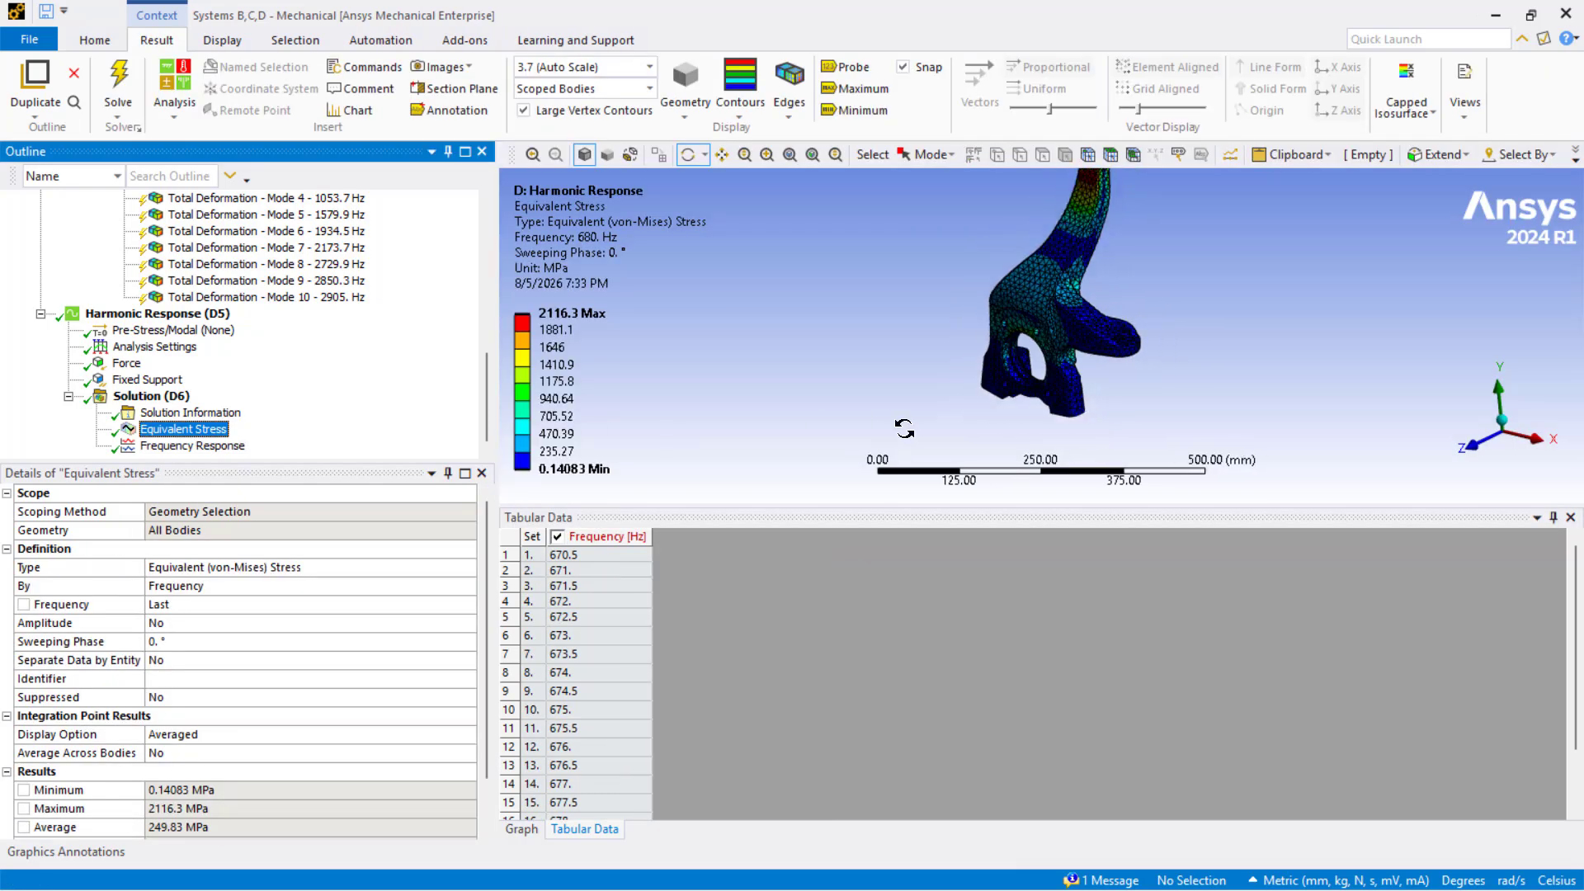
pyautogui.moveTo(904, 428); pyautogui.dragTo(1090, 260)
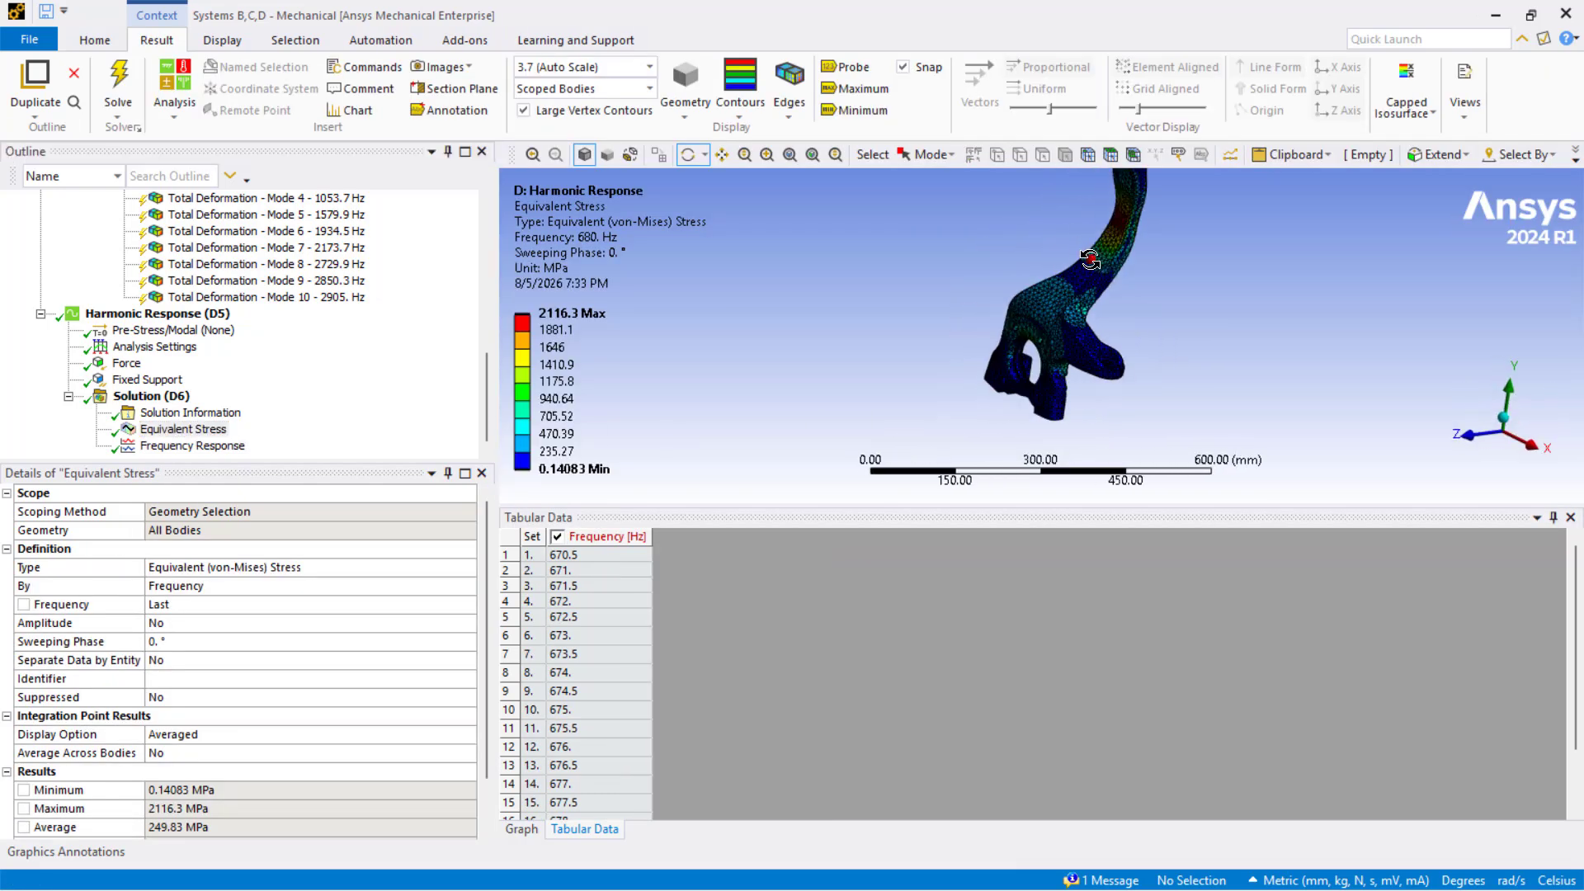
pyautogui.click(789, 104)
pyautogui.click(803, 131)
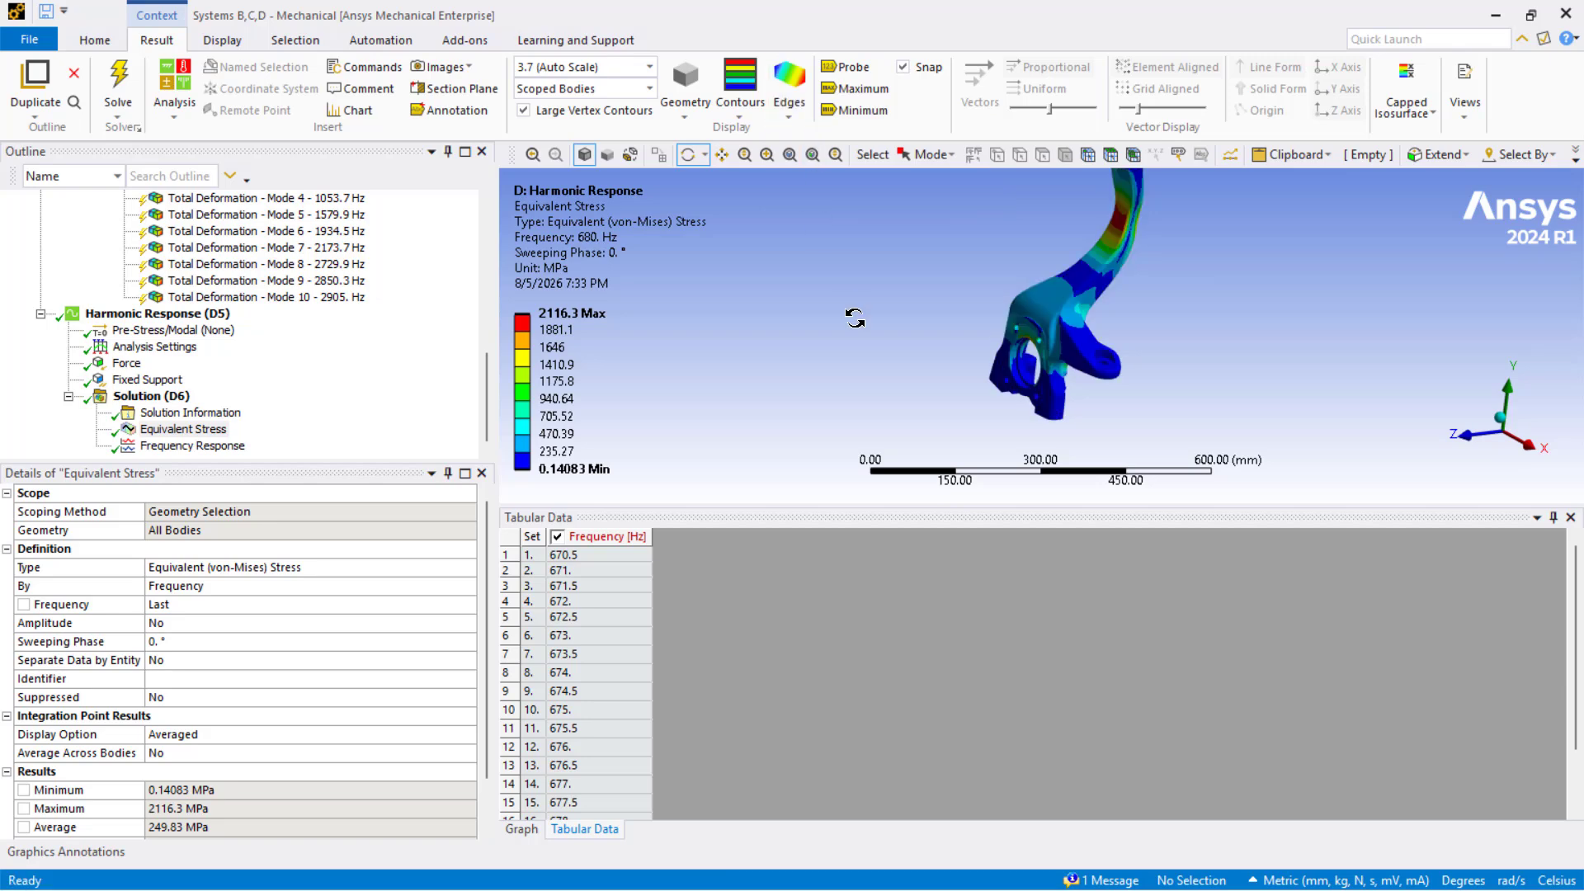
pyautogui.moveTo(855, 317); pyautogui.dragTo(879, 345)
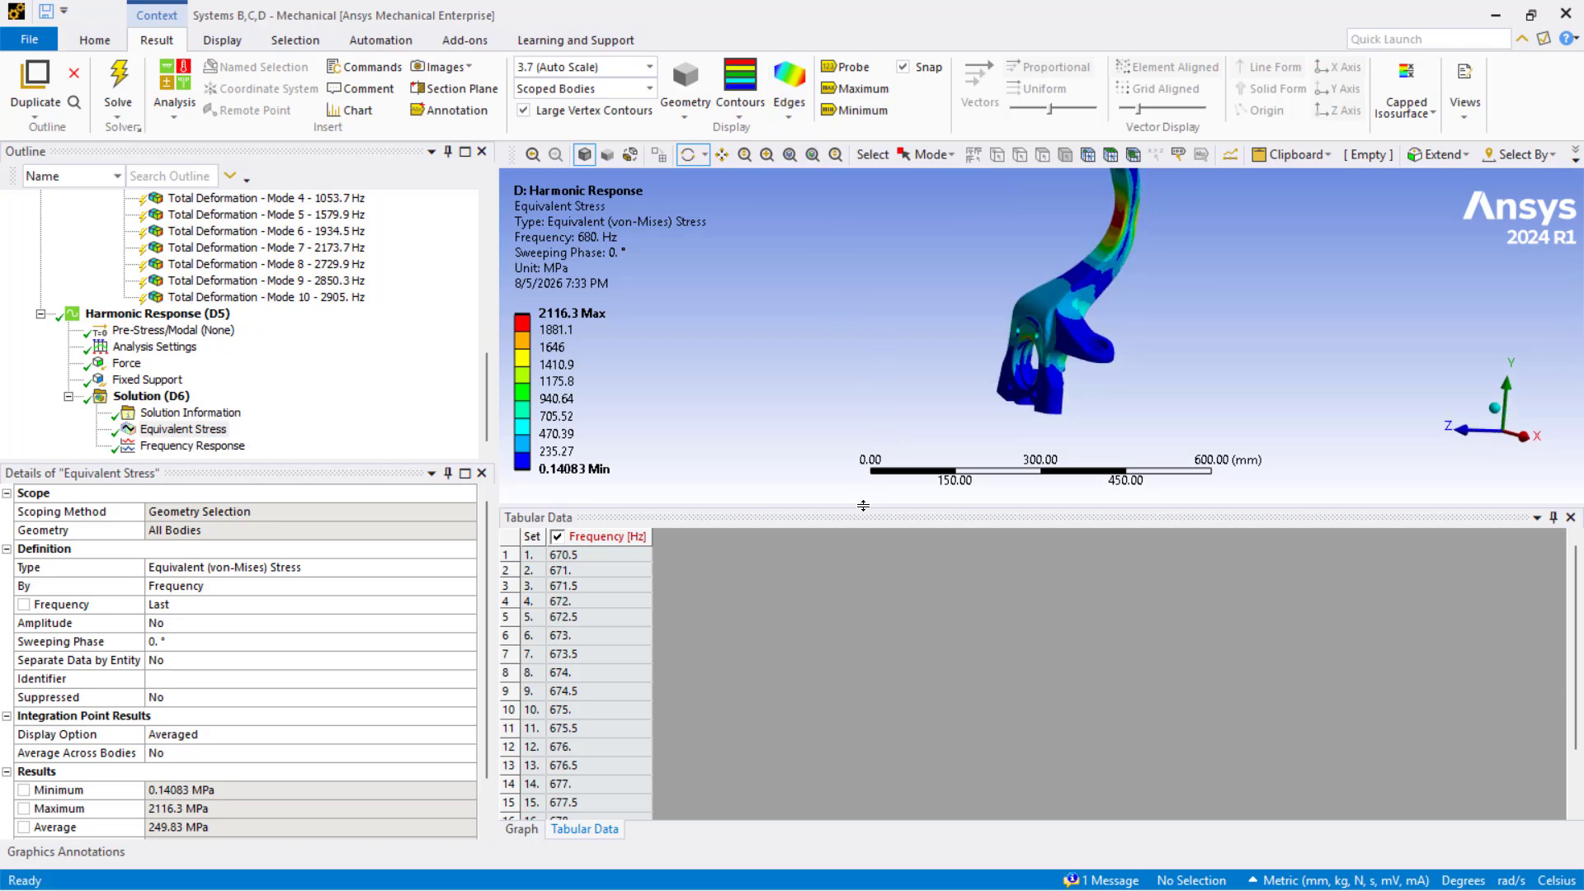
pyautogui.moveTo(863, 505); pyautogui.dragTo(867, 657)
pyautogui.moveTo(944, 396)
pyautogui.mouseDown()
pyautogui.moveTo(909, 457)
pyautogui.moveTo(949, 375)
pyautogui.mouseUp()
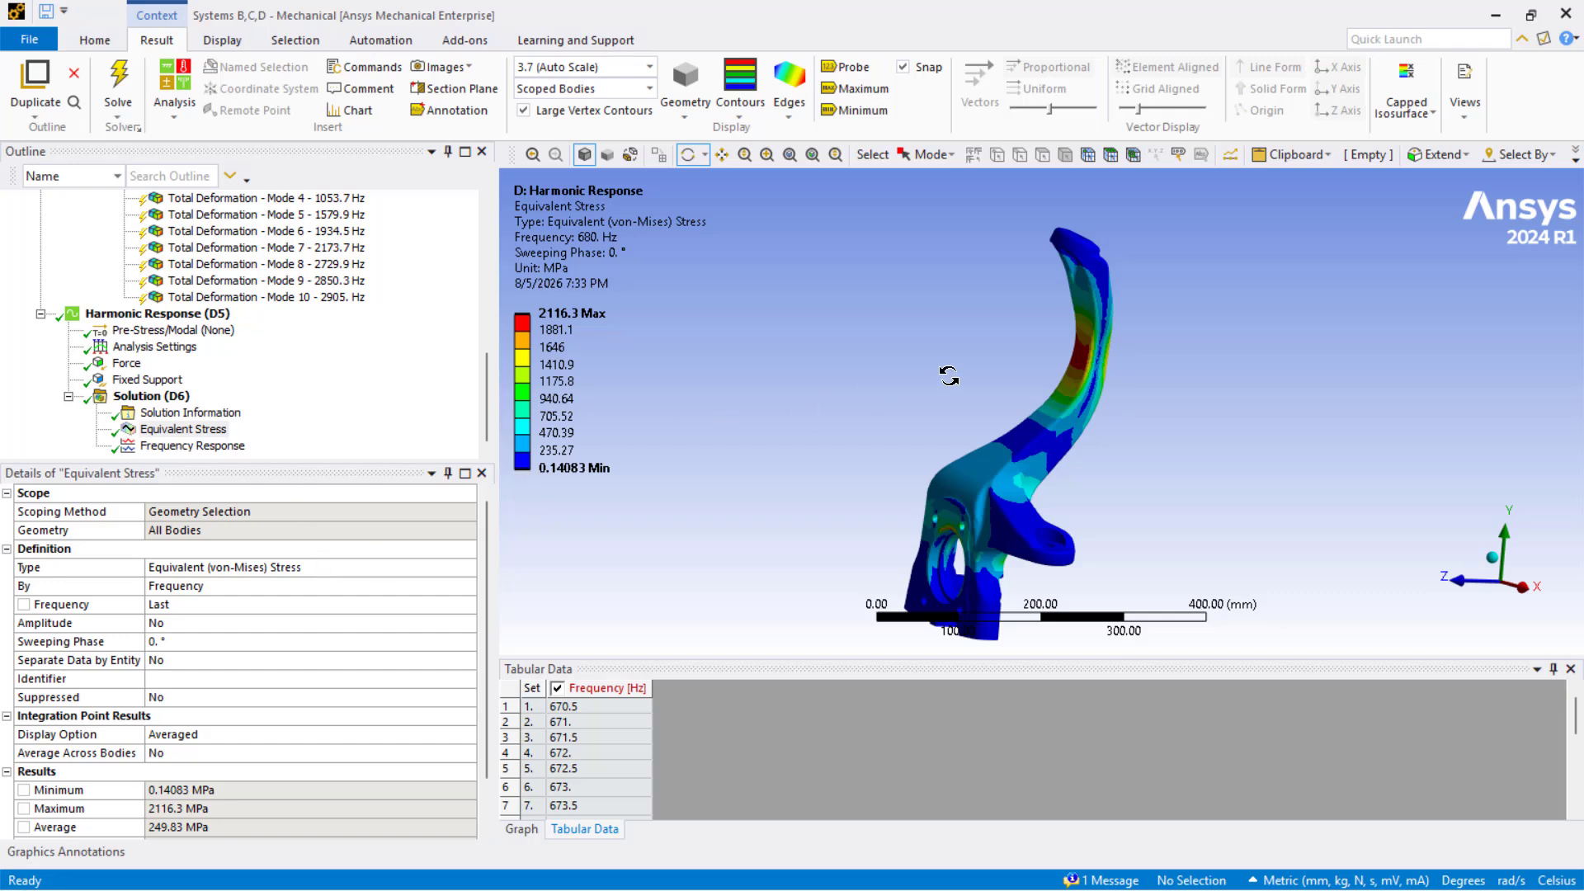
pyautogui.moveTo(949, 375)
pyautogui.mouseDown()
pyautogui.moveTo(904, 358)
pyautogui.moveTo(949, 384)
pyautogui.mouseUp()
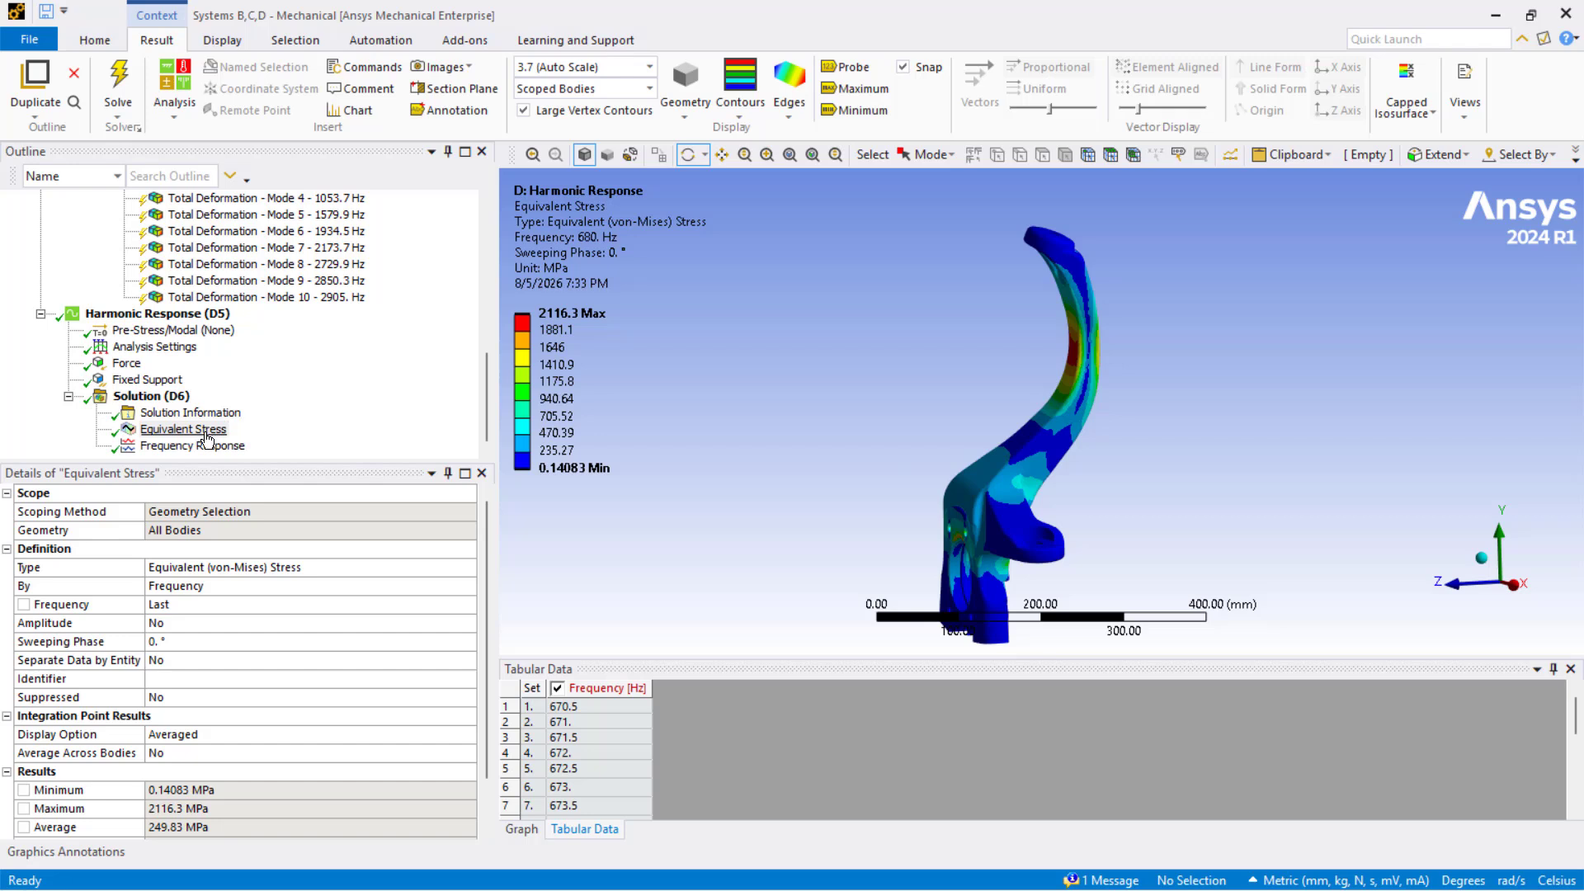
pyautogui.moveTo(899, 417); pyautogui.dragTo(1081, 360)
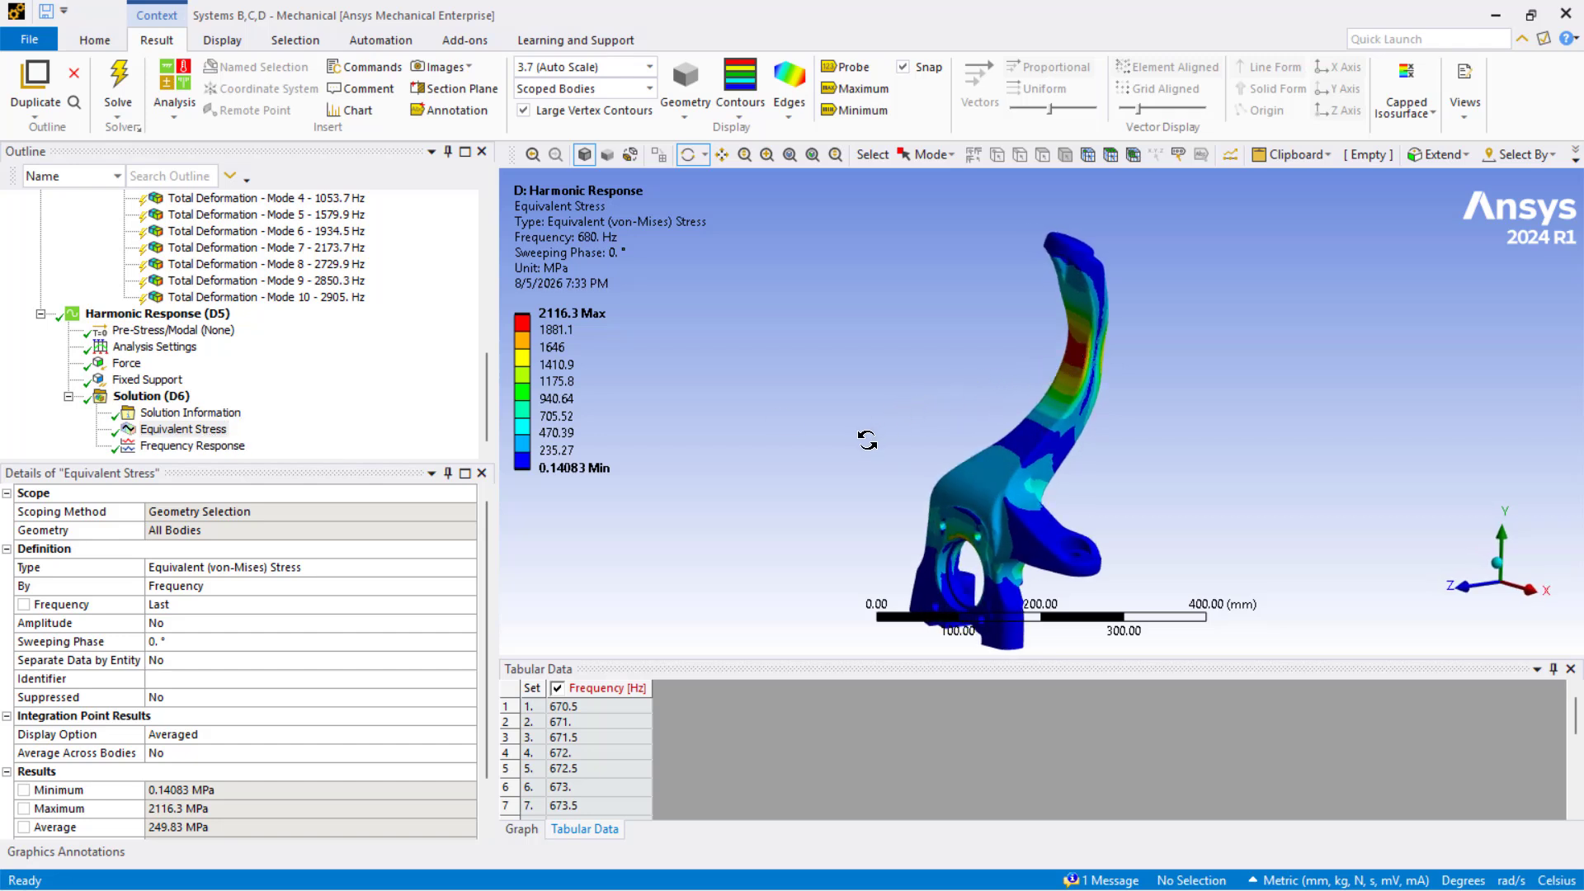
pyautogui.scroll(-4, 587, 751)
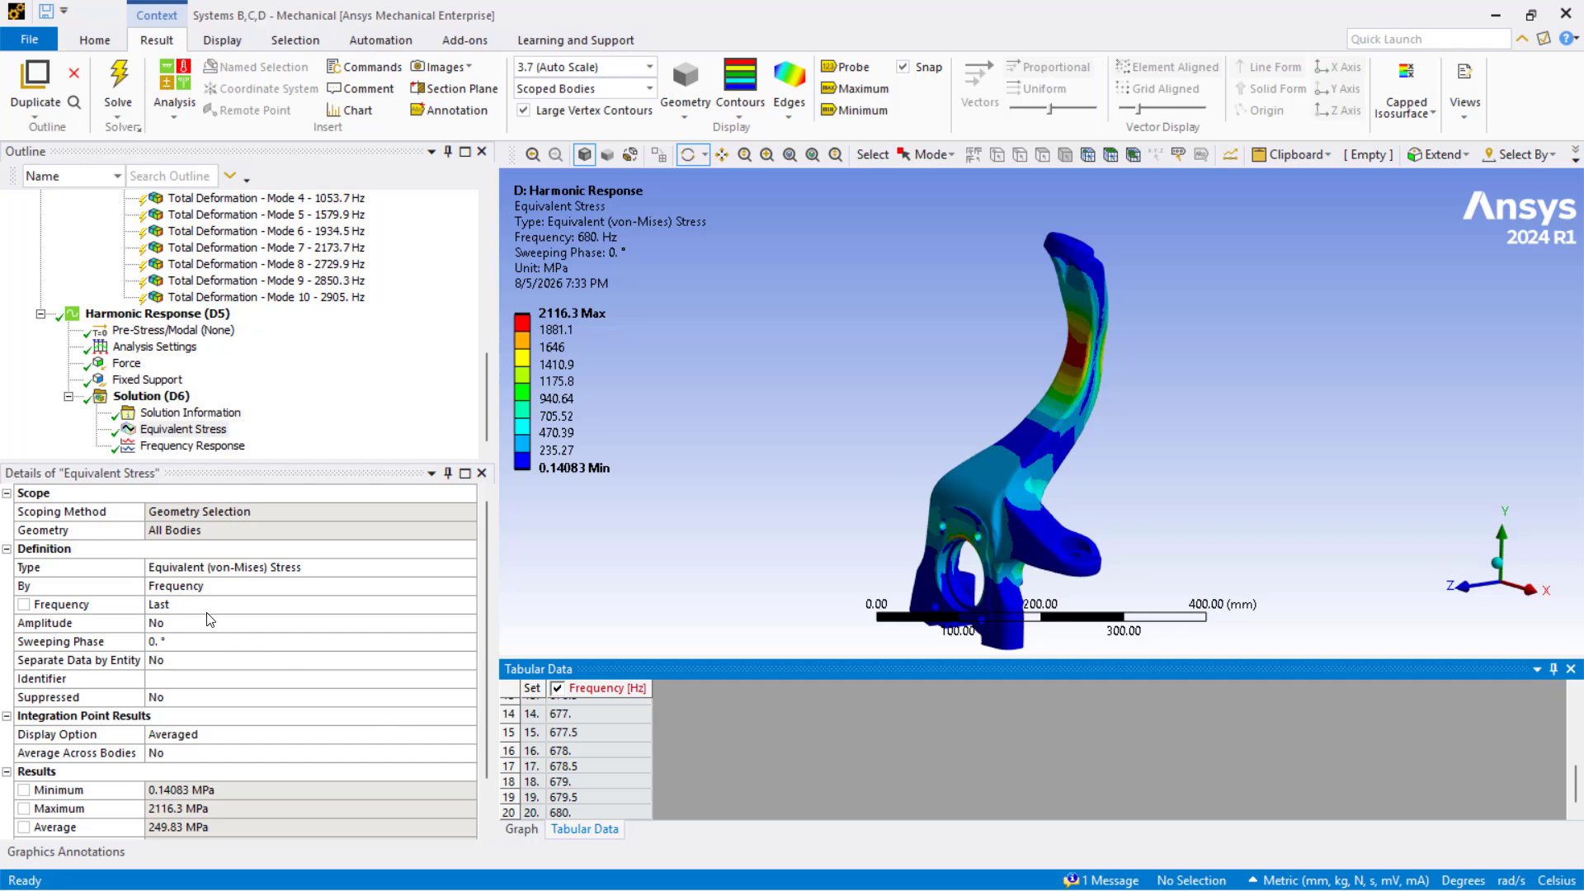
pyautogui.click(185, 605)
pyautogui.press('Return')
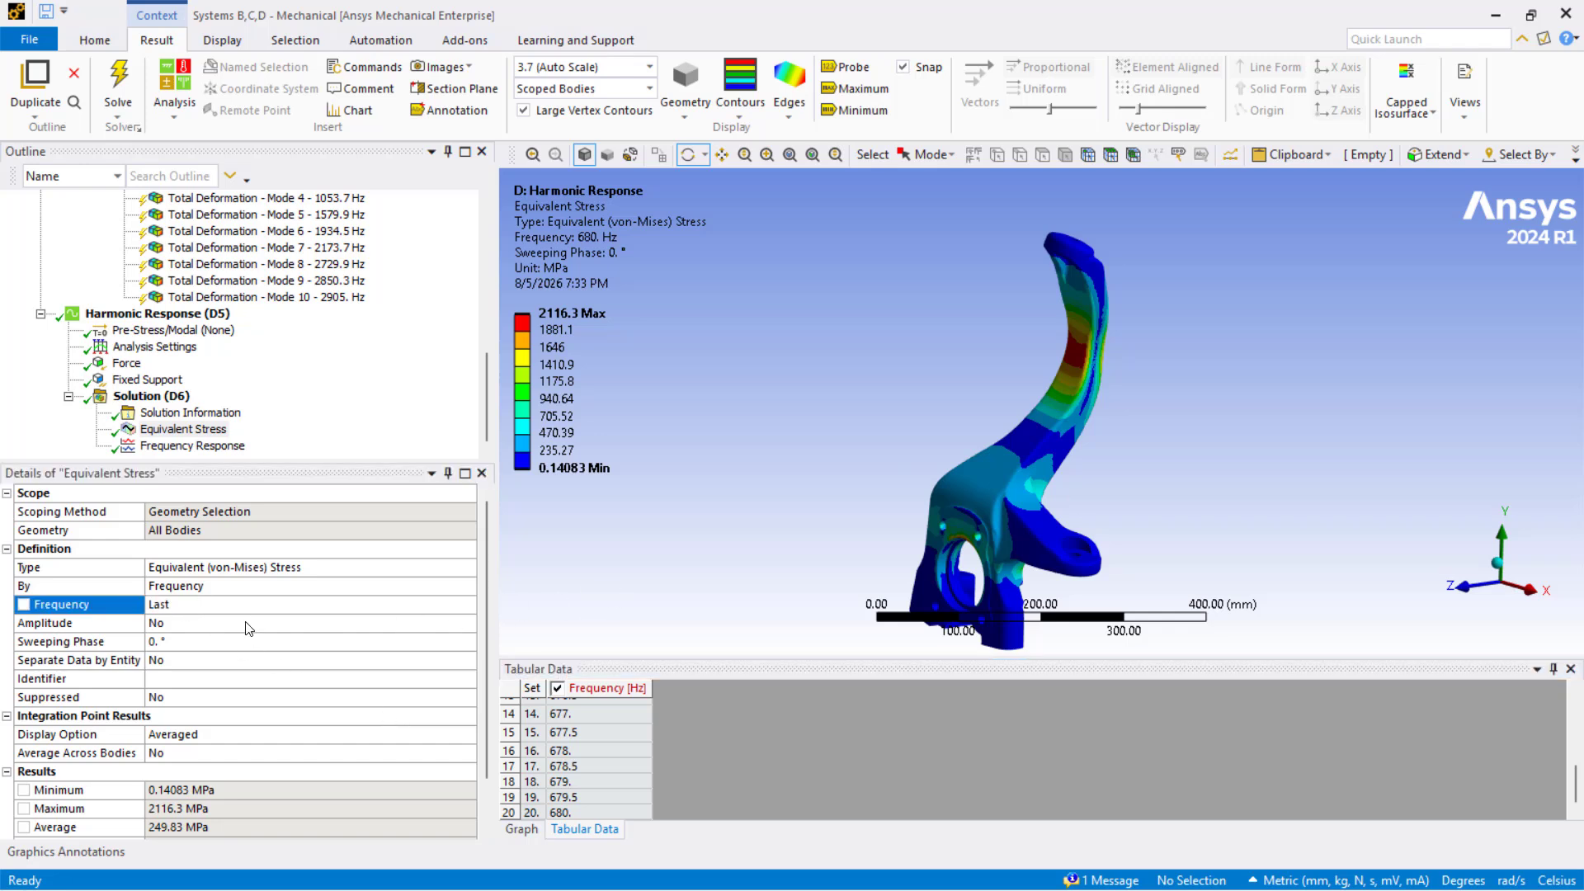
pyautogui.click(189, 608)
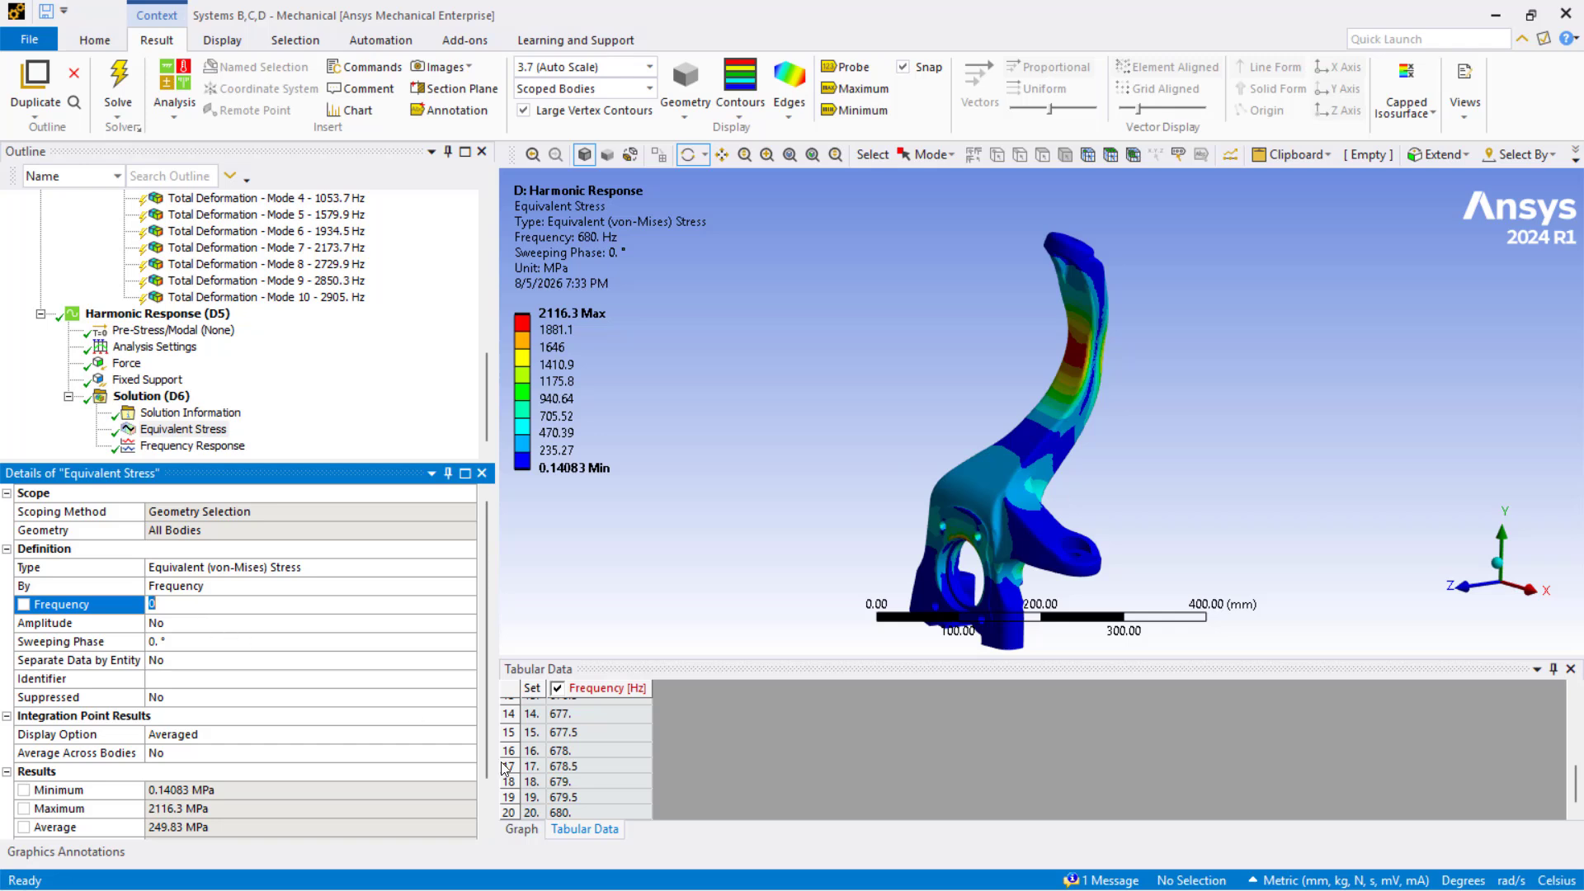
pyautogui.click(606, 756)
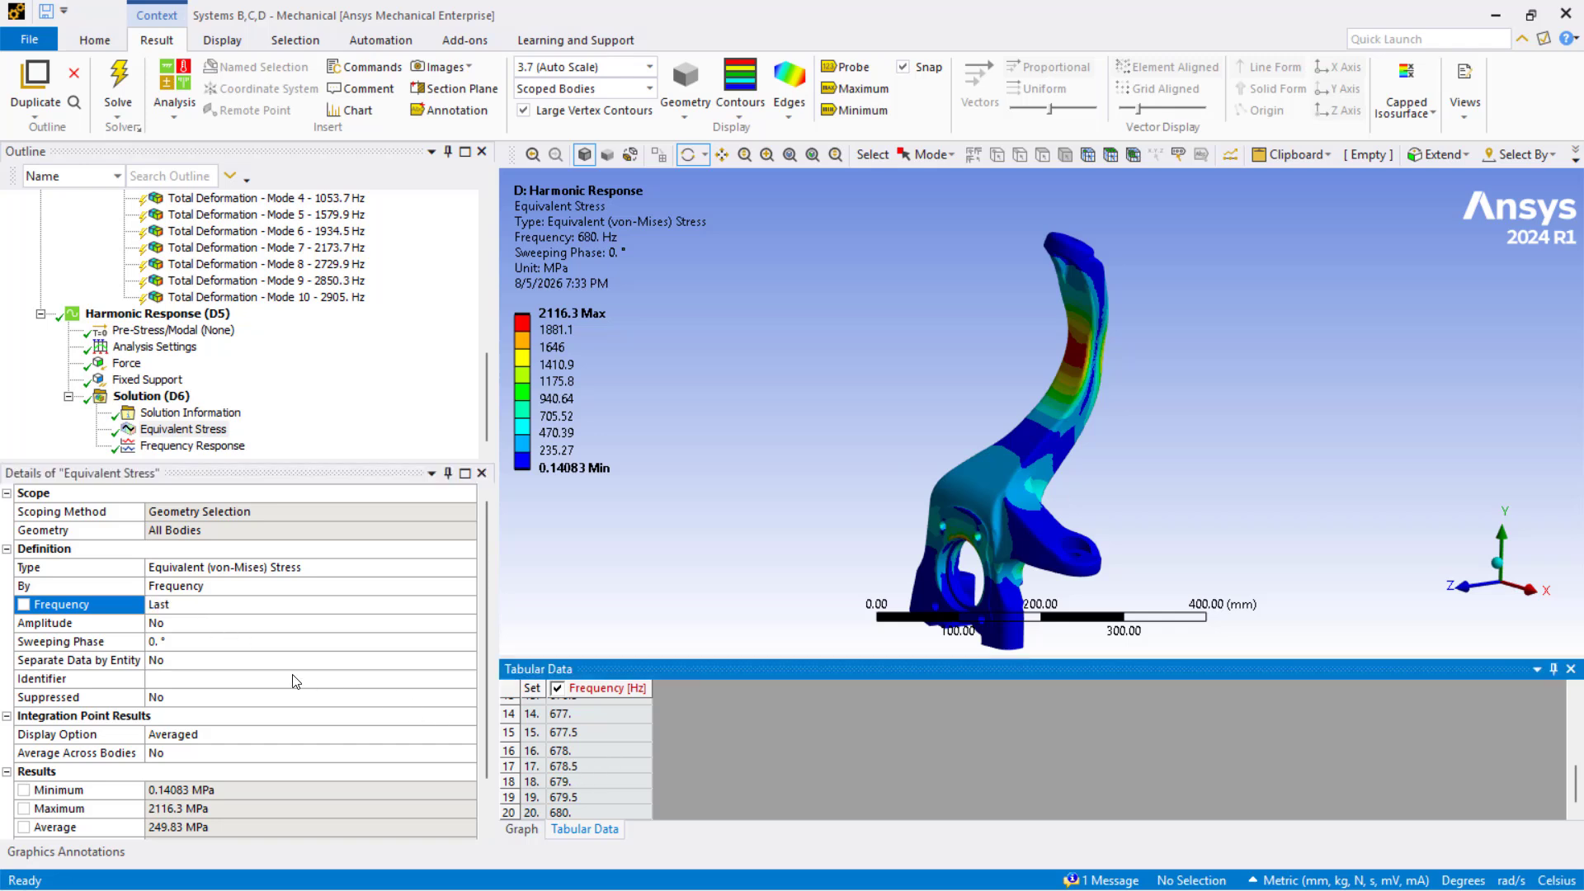
pyautogui.click(189, 608)
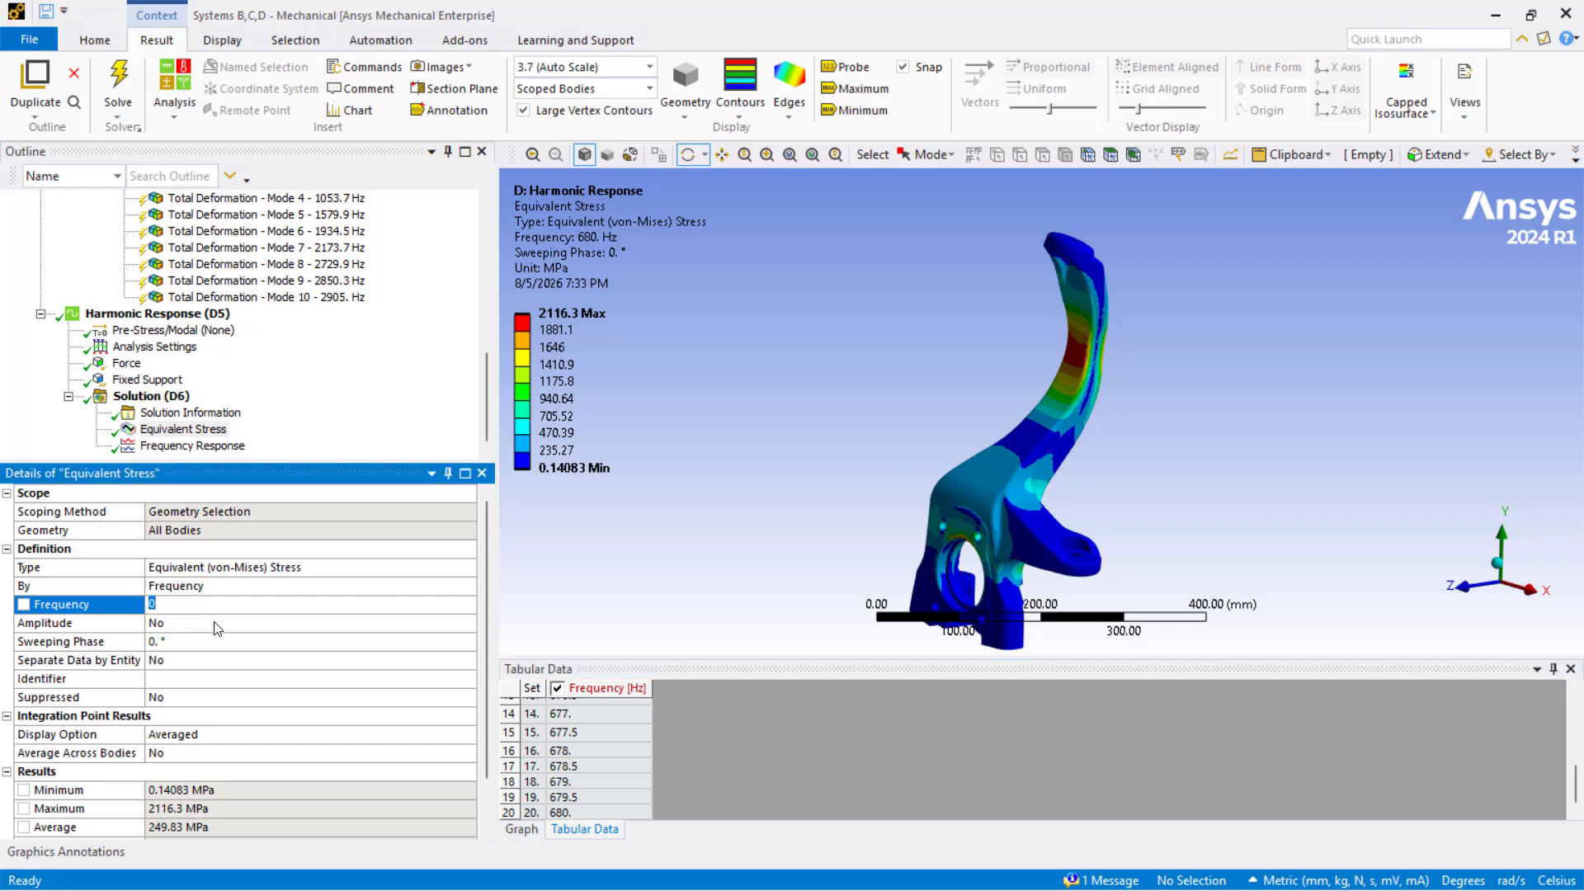
pyautogui.click(589, 756)
pyautogui.scroll(3, 589, 756)
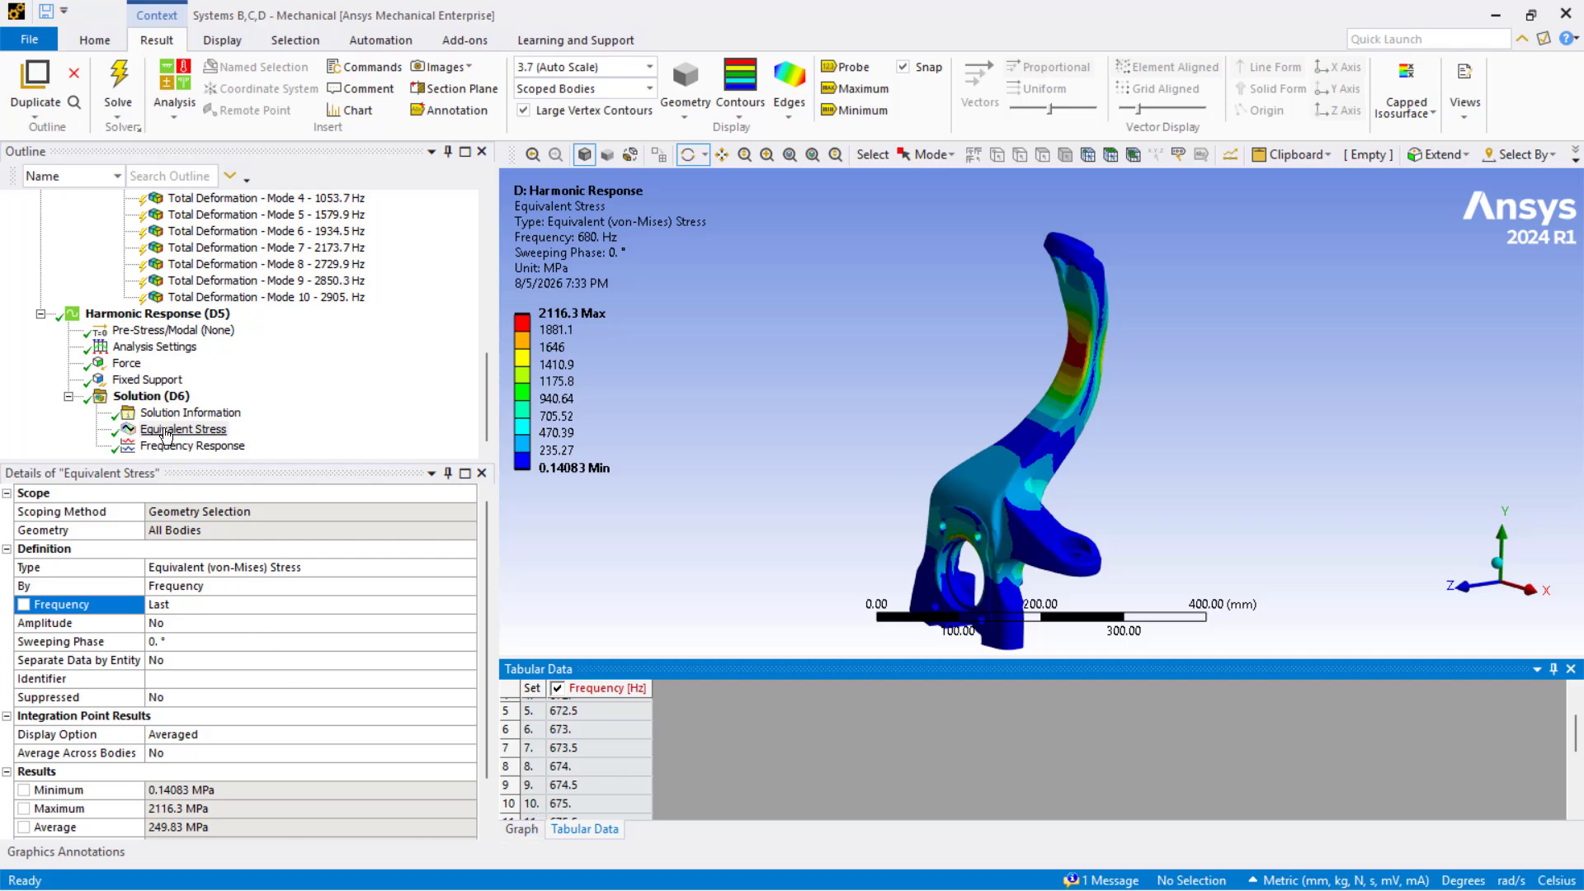
# Look up the peak-amplitude frequency in the Frequency Response table and set the Equivalent Stress result's frequency to 675.5 Hz
pyautogui.click(191, 446)
pyautogui.click(578, 785)
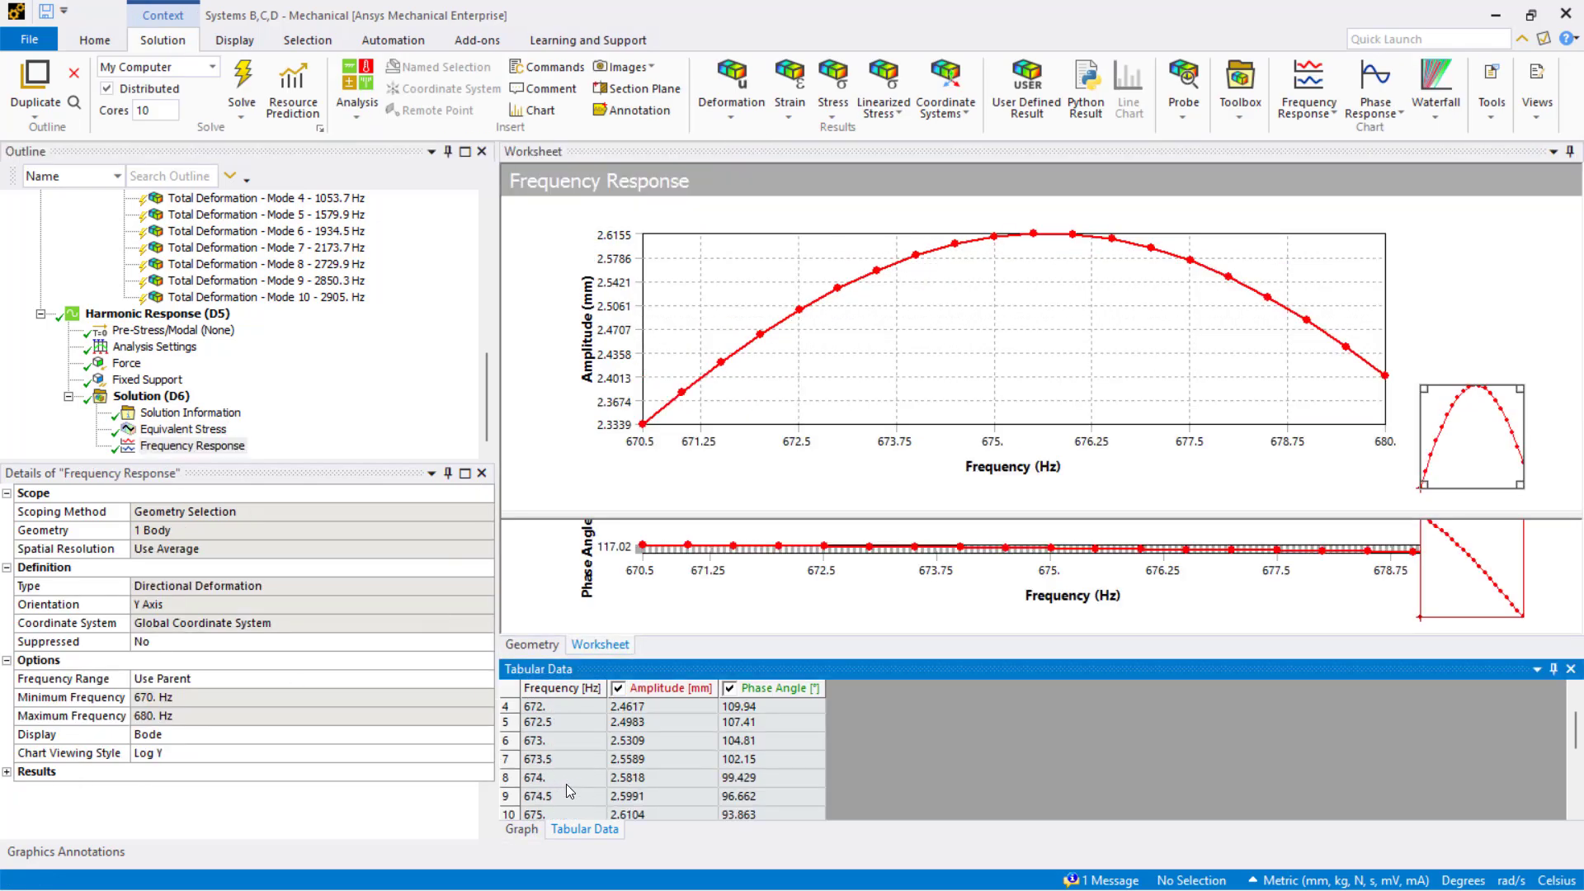
pyautogui.scroll(-2, 577, 786)
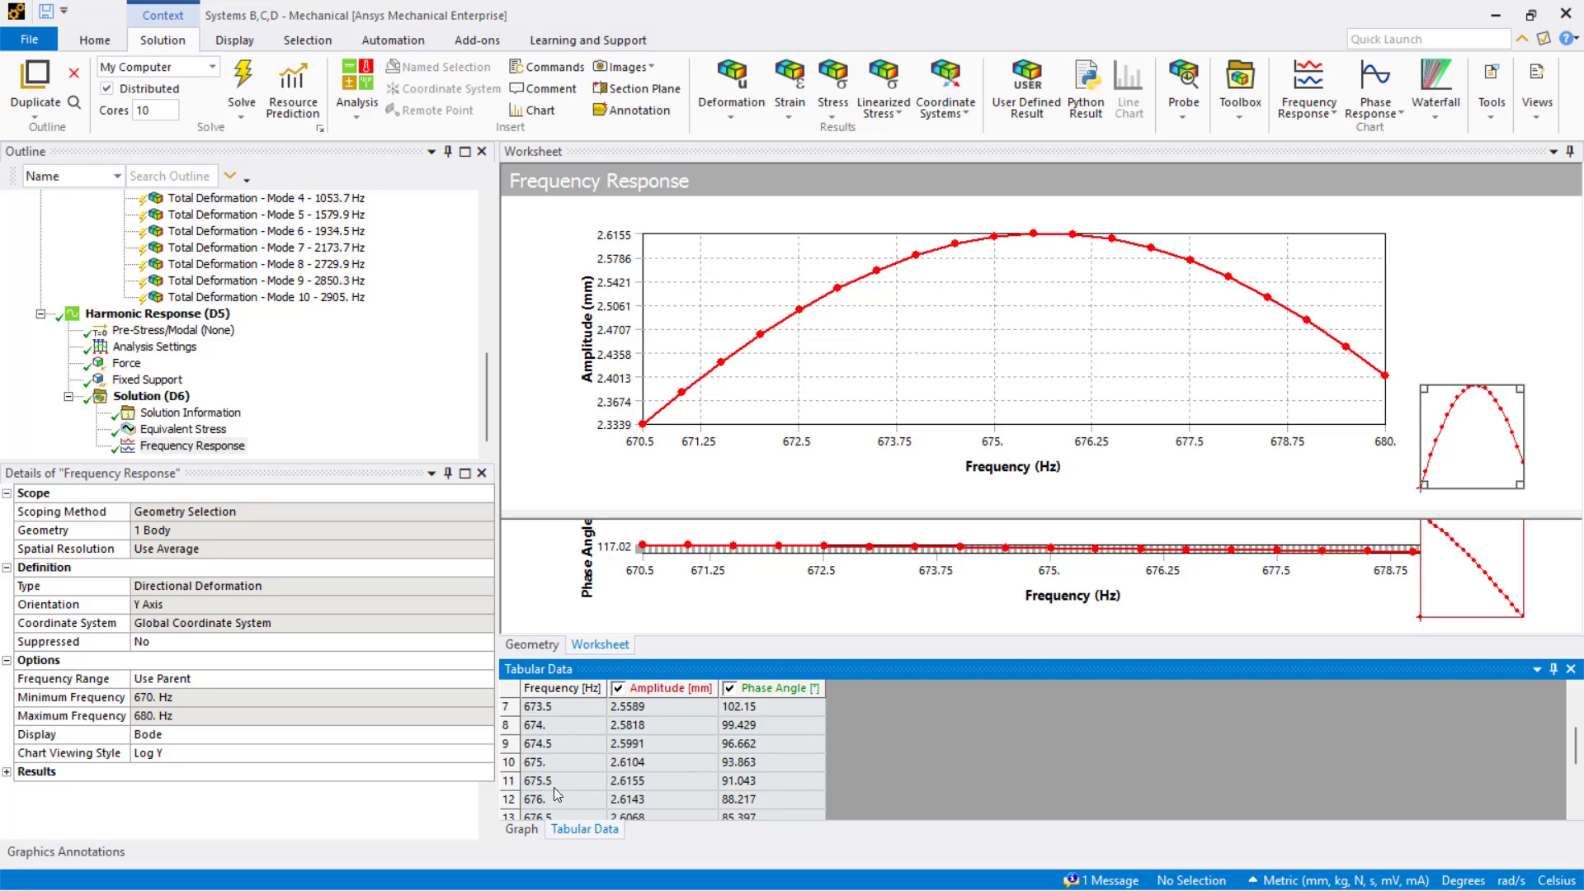
pyautogui.click(183, 429)
pyautogui.click(184, 604)
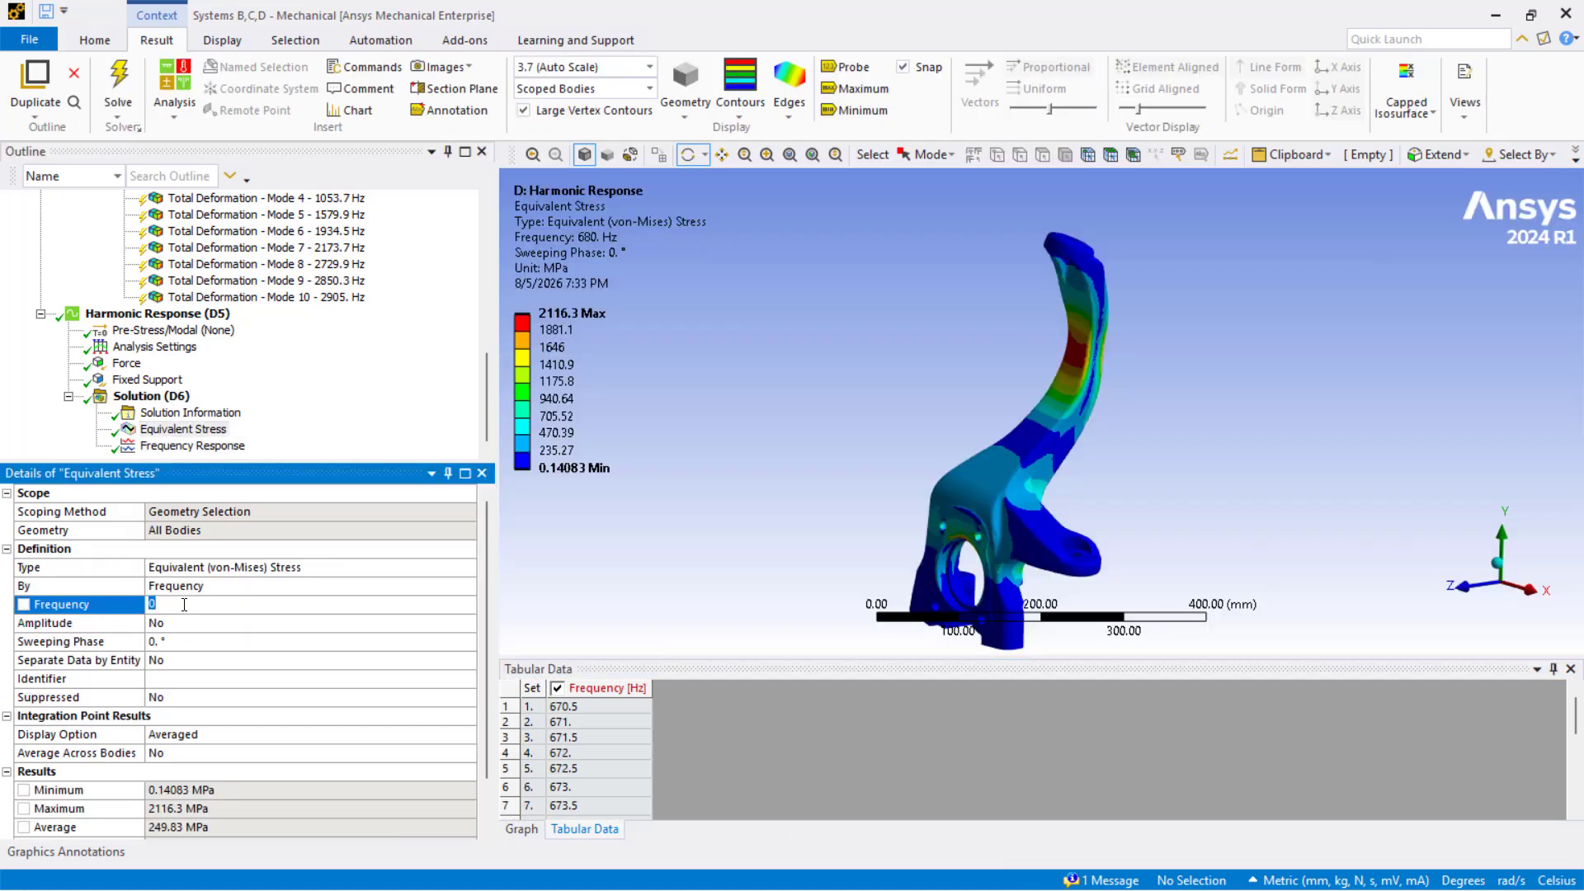
pyautogui.write('675.5')
pyautogui.press('Return')
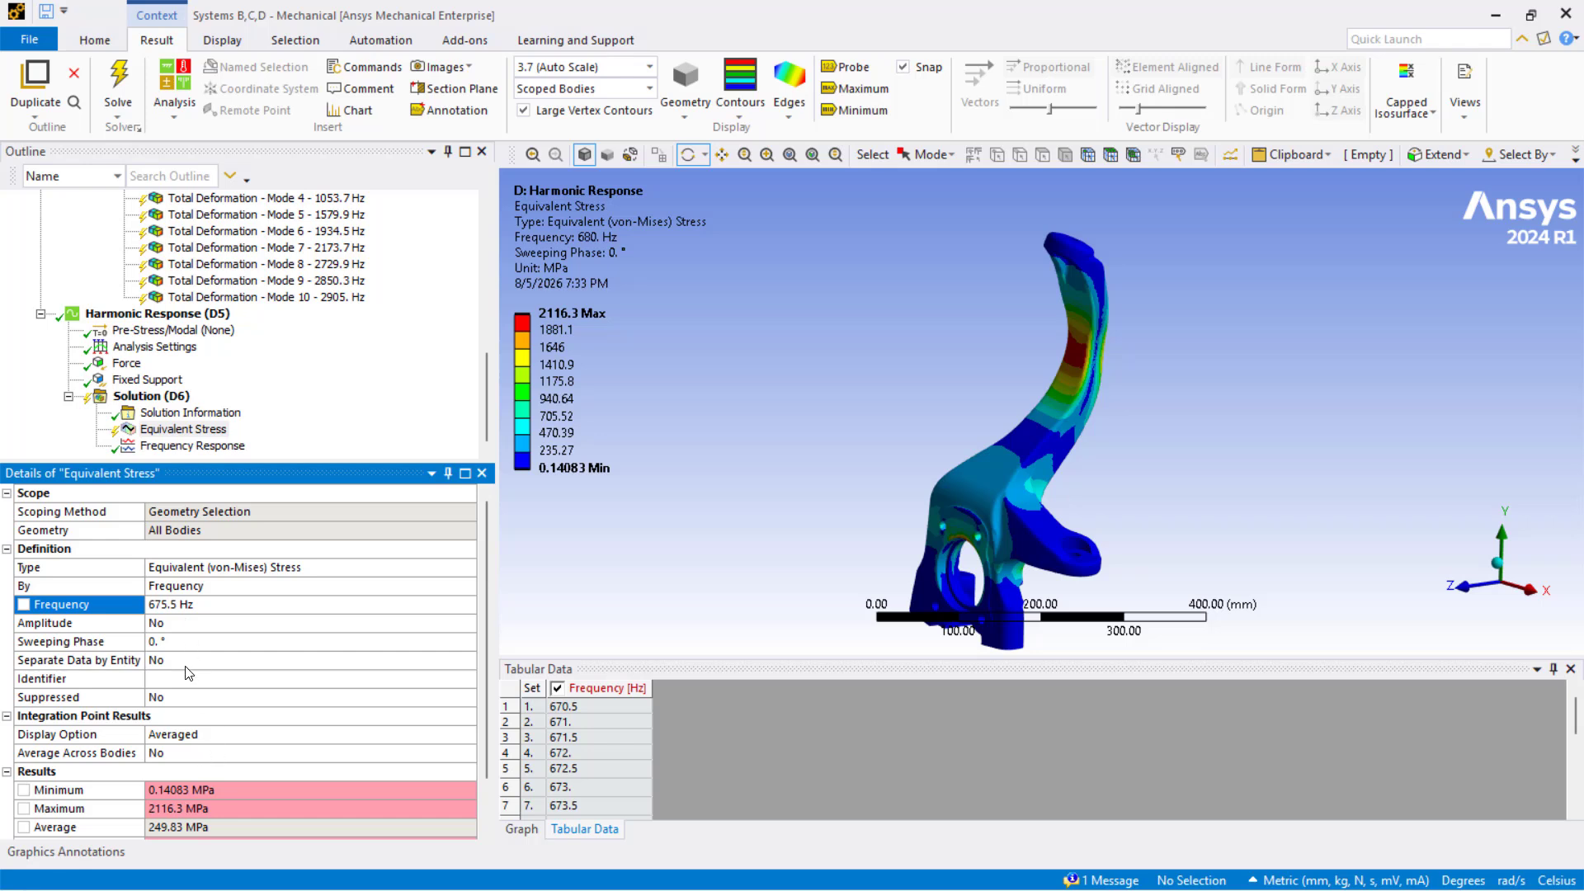
# Copy the phase angle at 675.5 Hz from the Frequency Response result's table
pyautogui.scroll(-1, 219, 716)
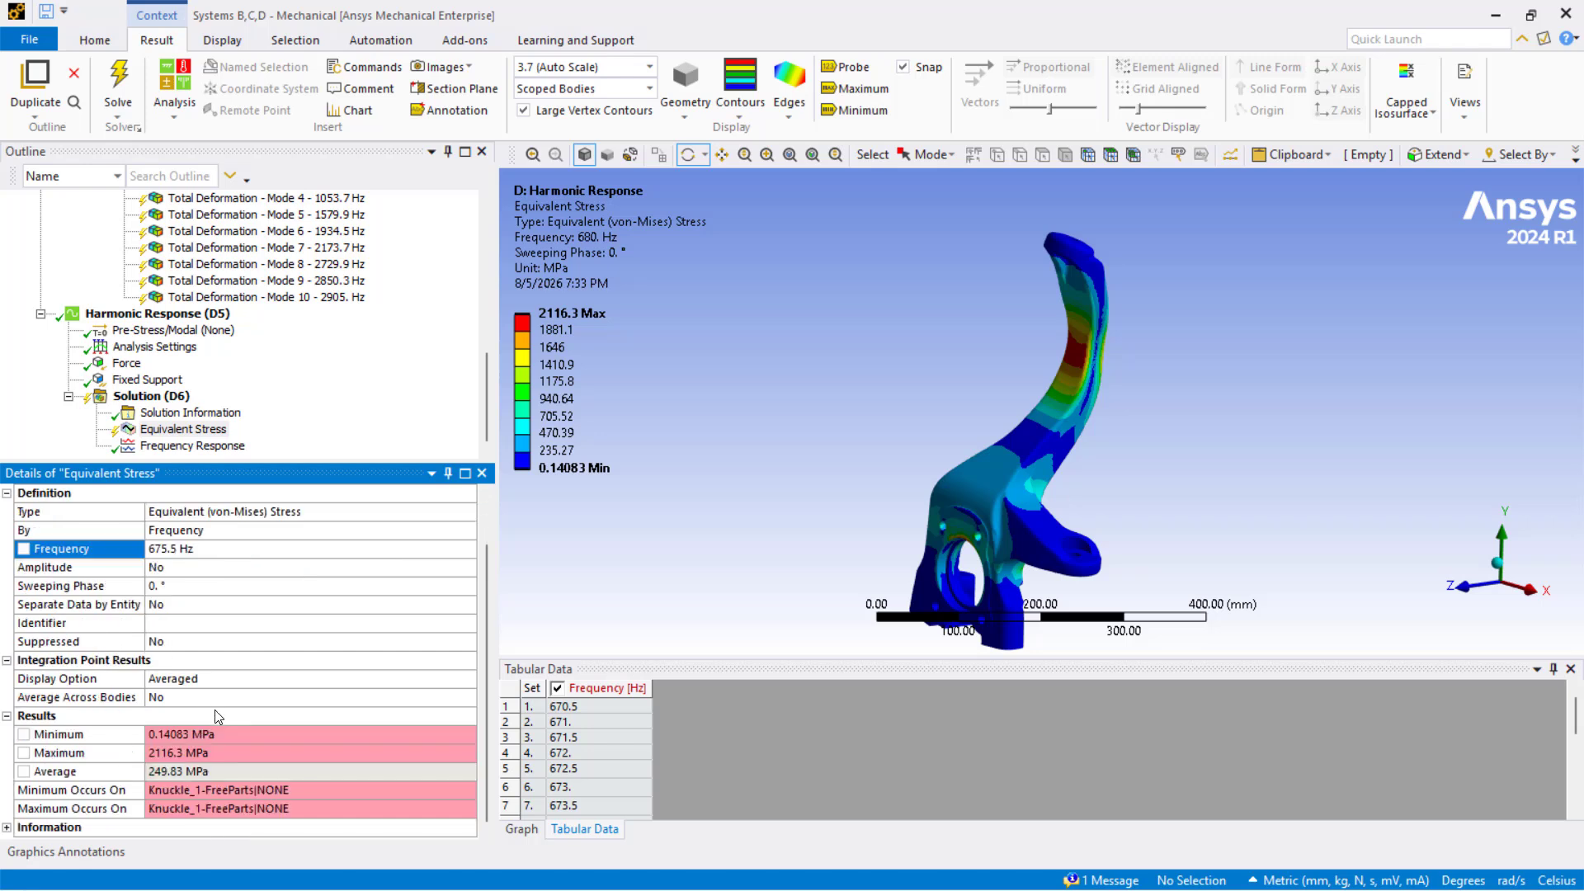
pyautogui.click(169, 587)
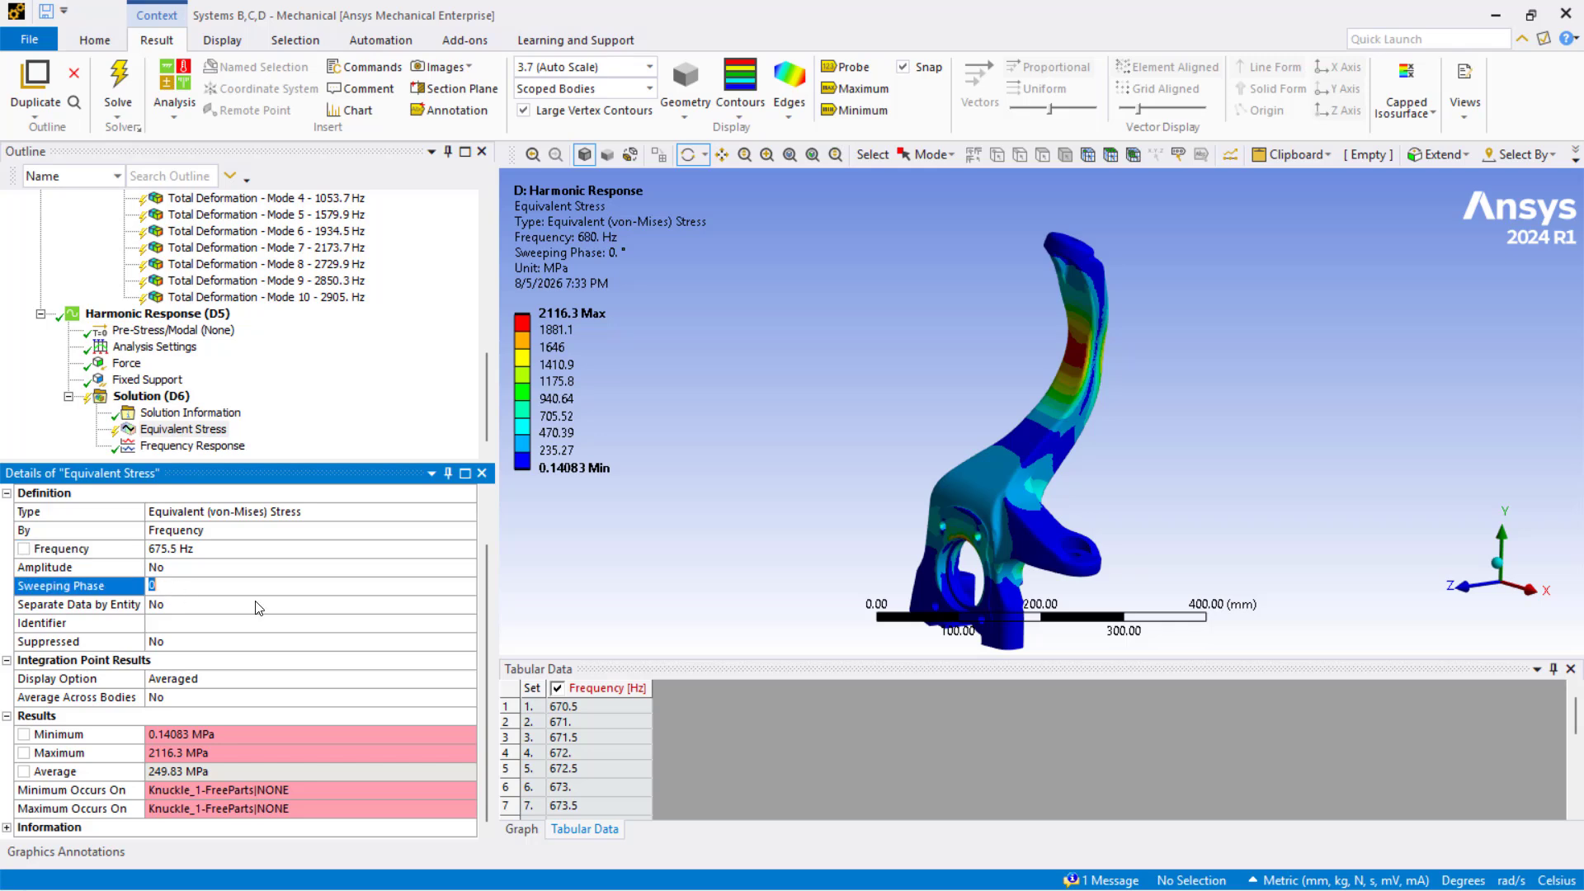
pyautogui.click(189, 446)
pyautogui.scroll(-1, 689, 720)
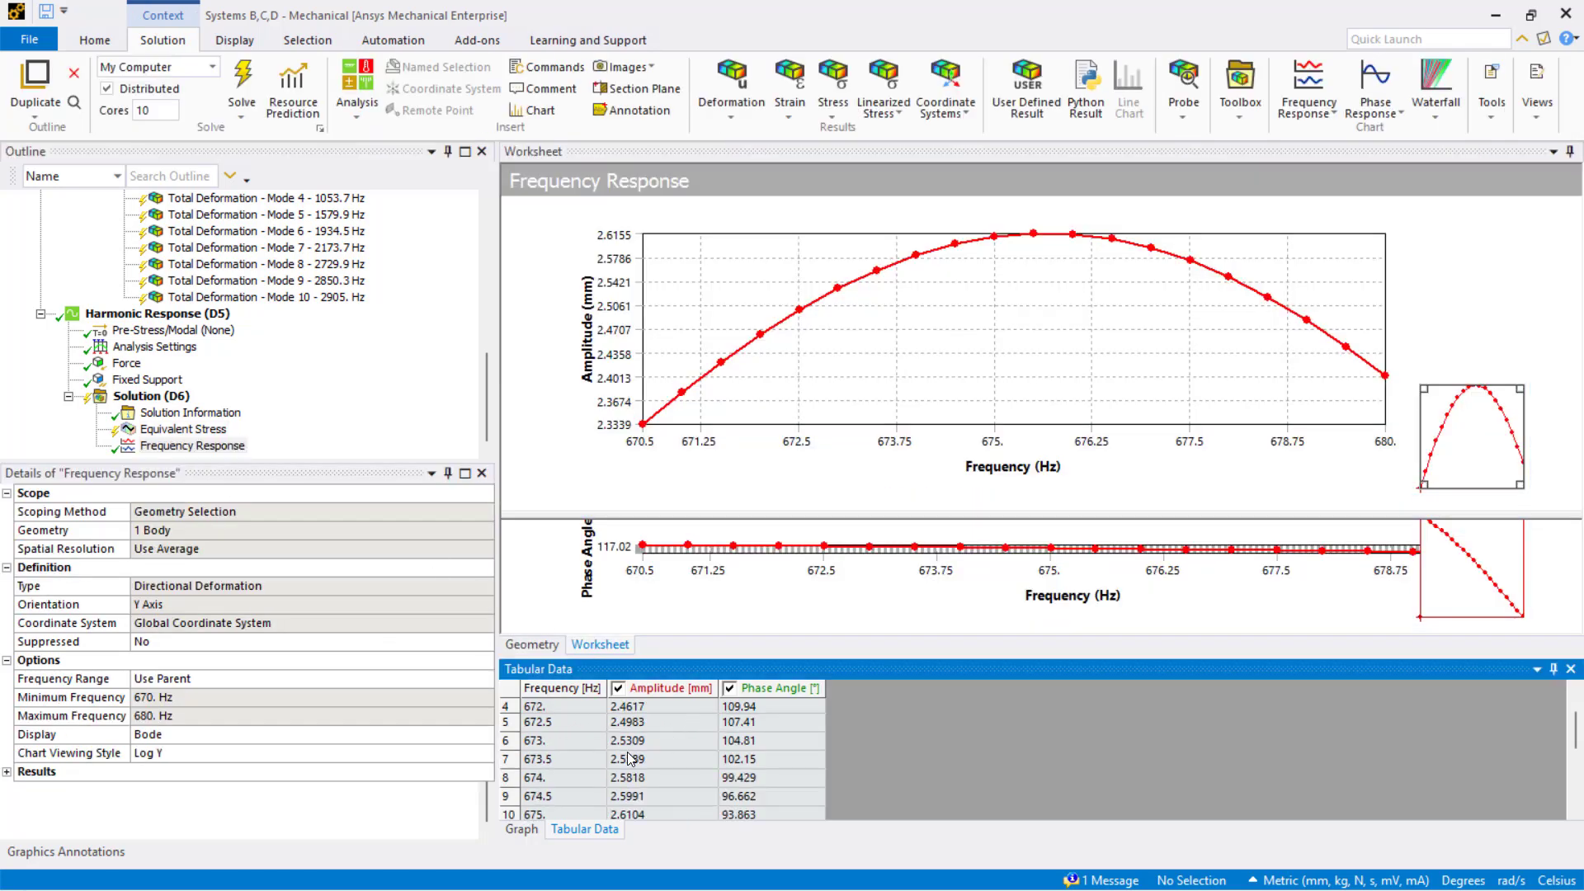
pyautogui.scroll(-1, 640, 797)
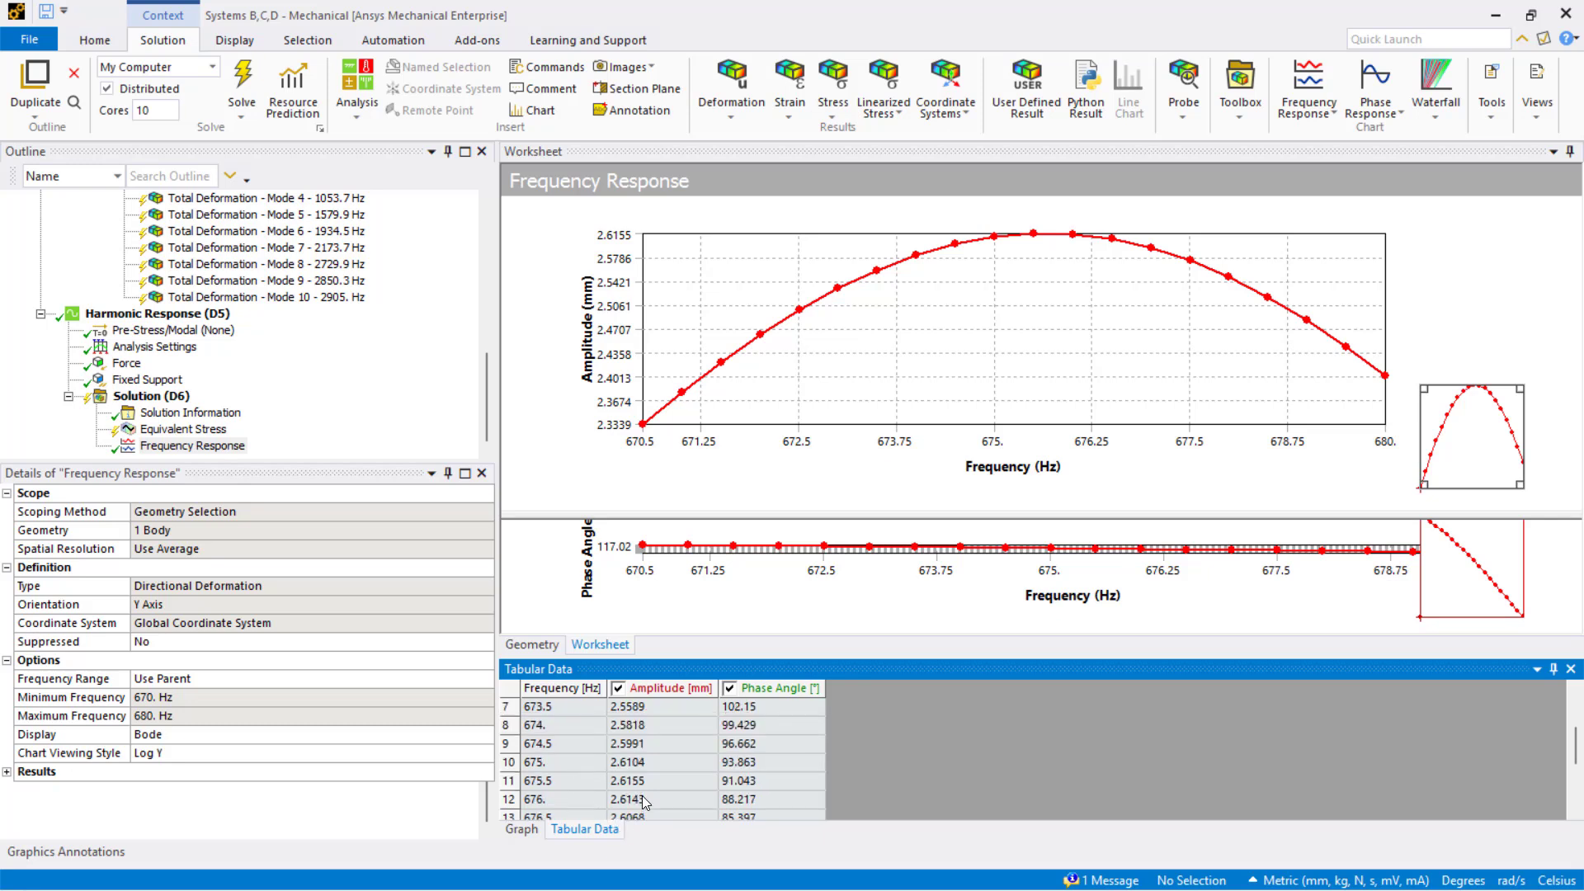
pyautogui.click(735, 784)
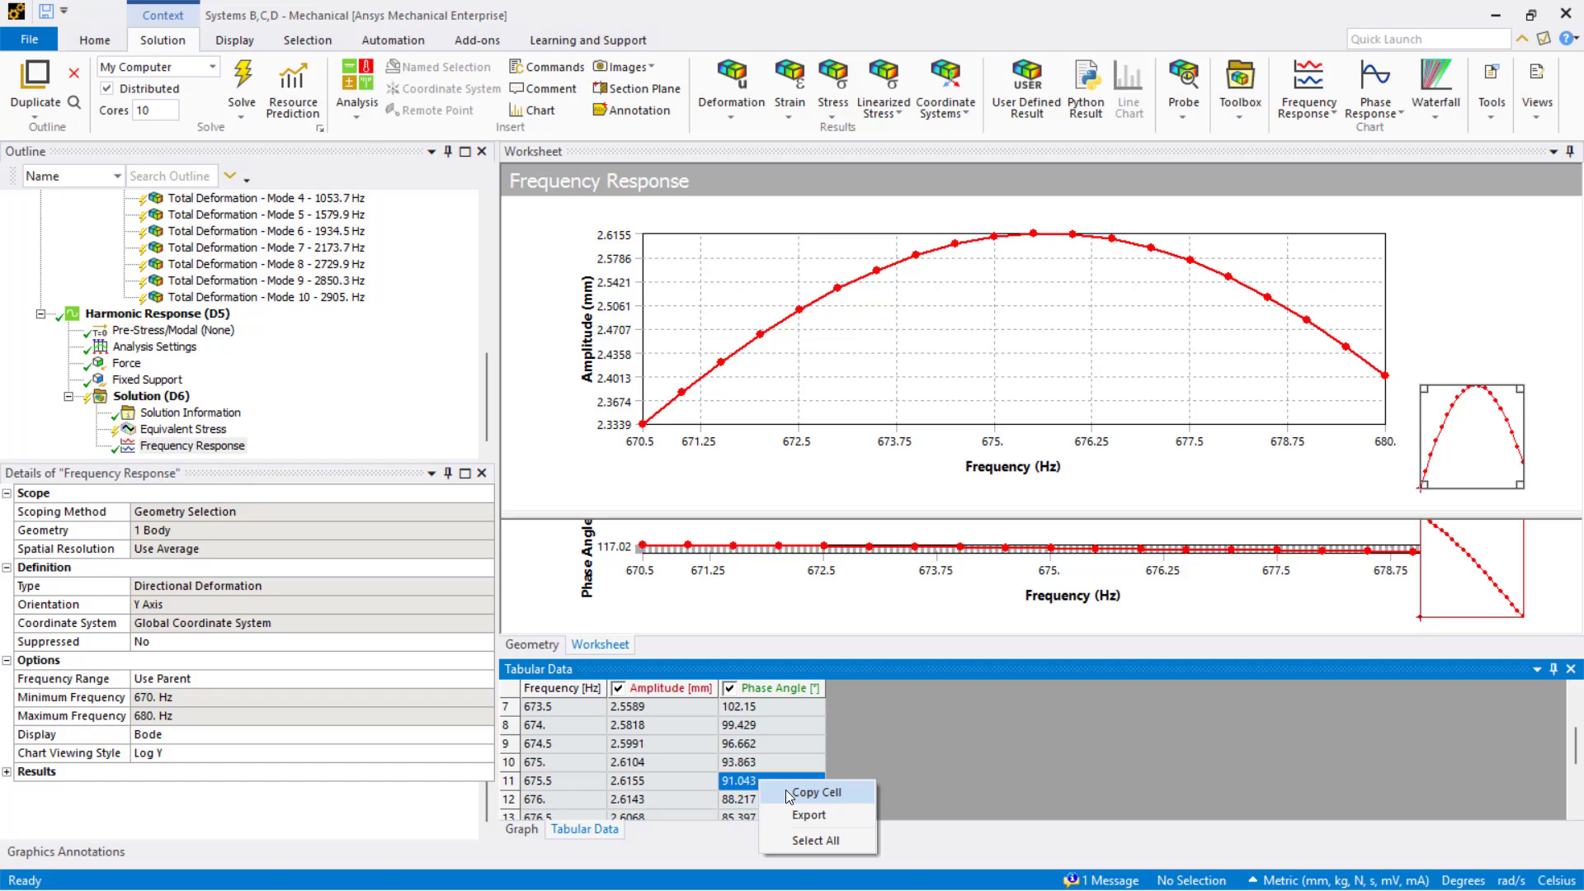
pyautogui.click(809, 792)
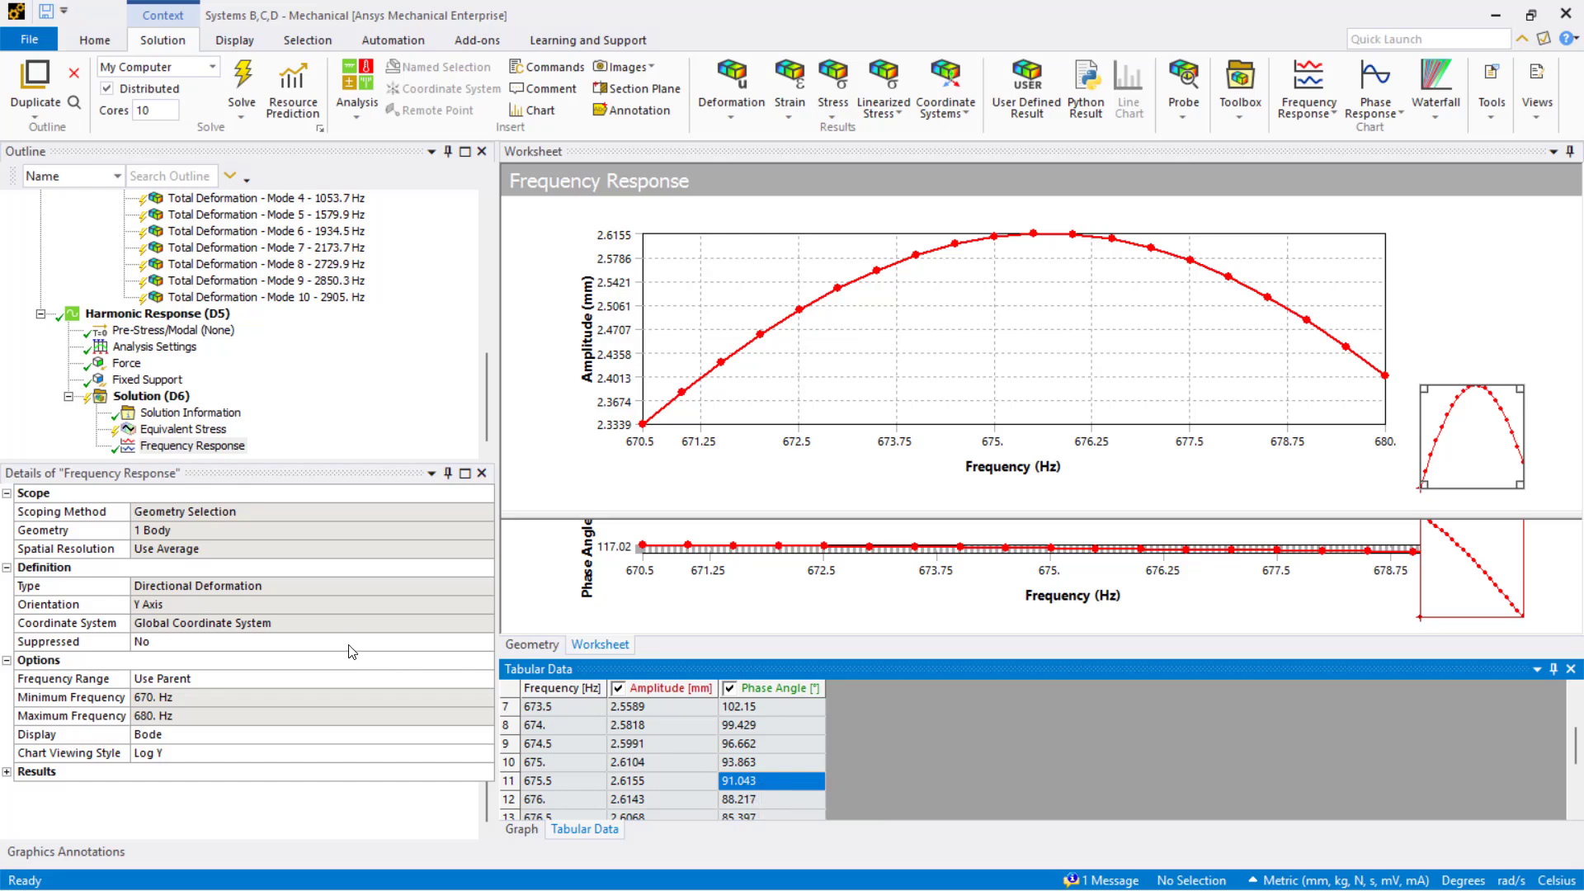
# Set the Equivalent Stress result's sweeping phase to 91.043°, evaluate all harmonic results and display the updated stress contours
pyautogui.click(183, 429)
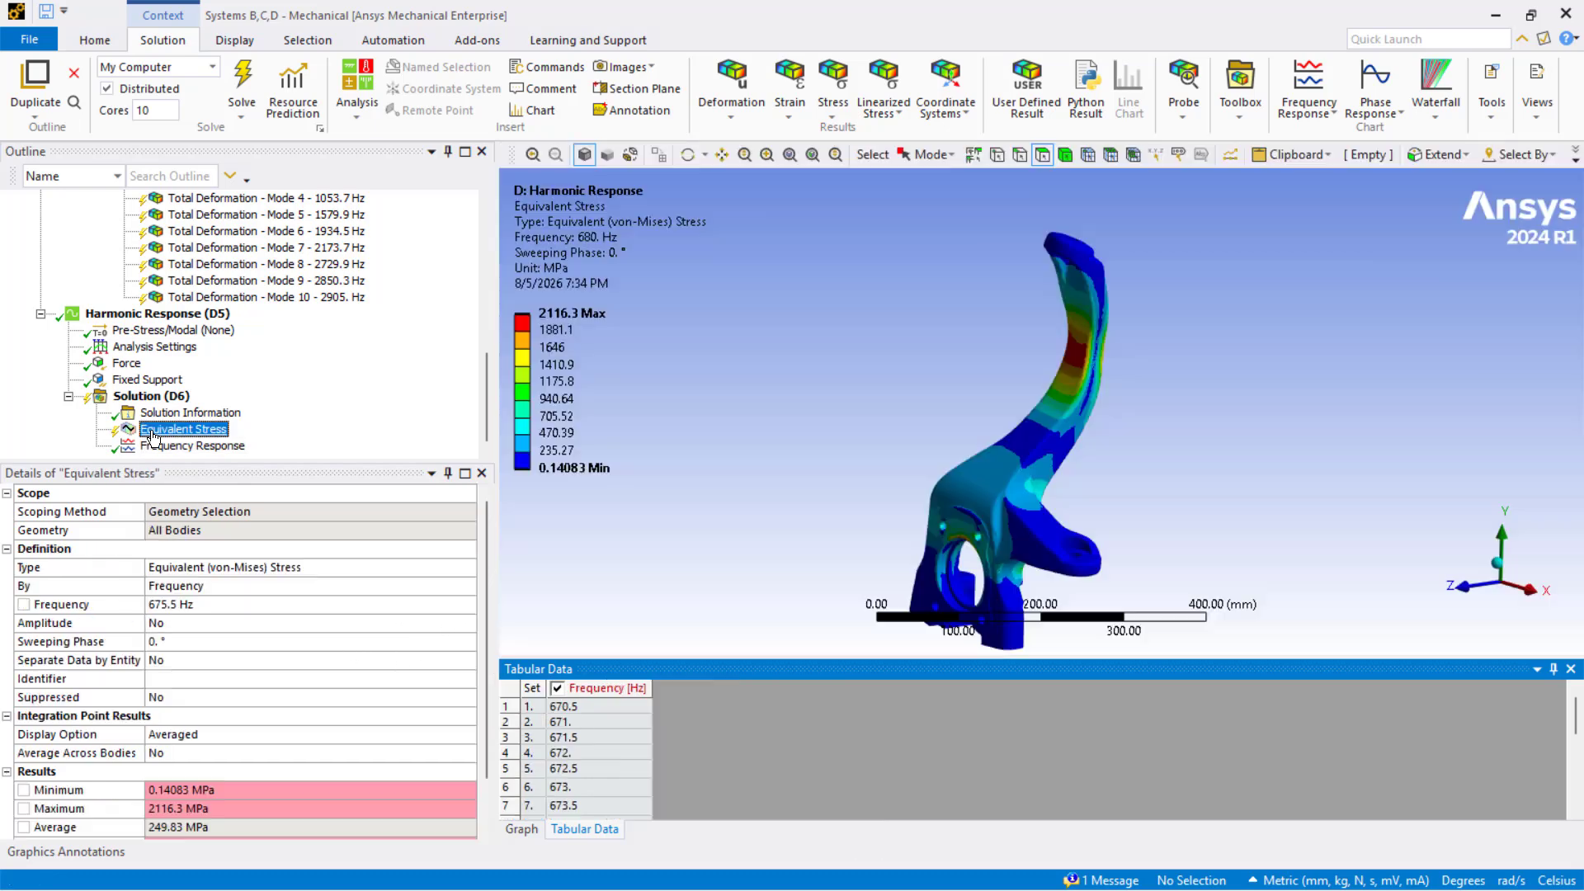
pyautogui.click(182, 642)
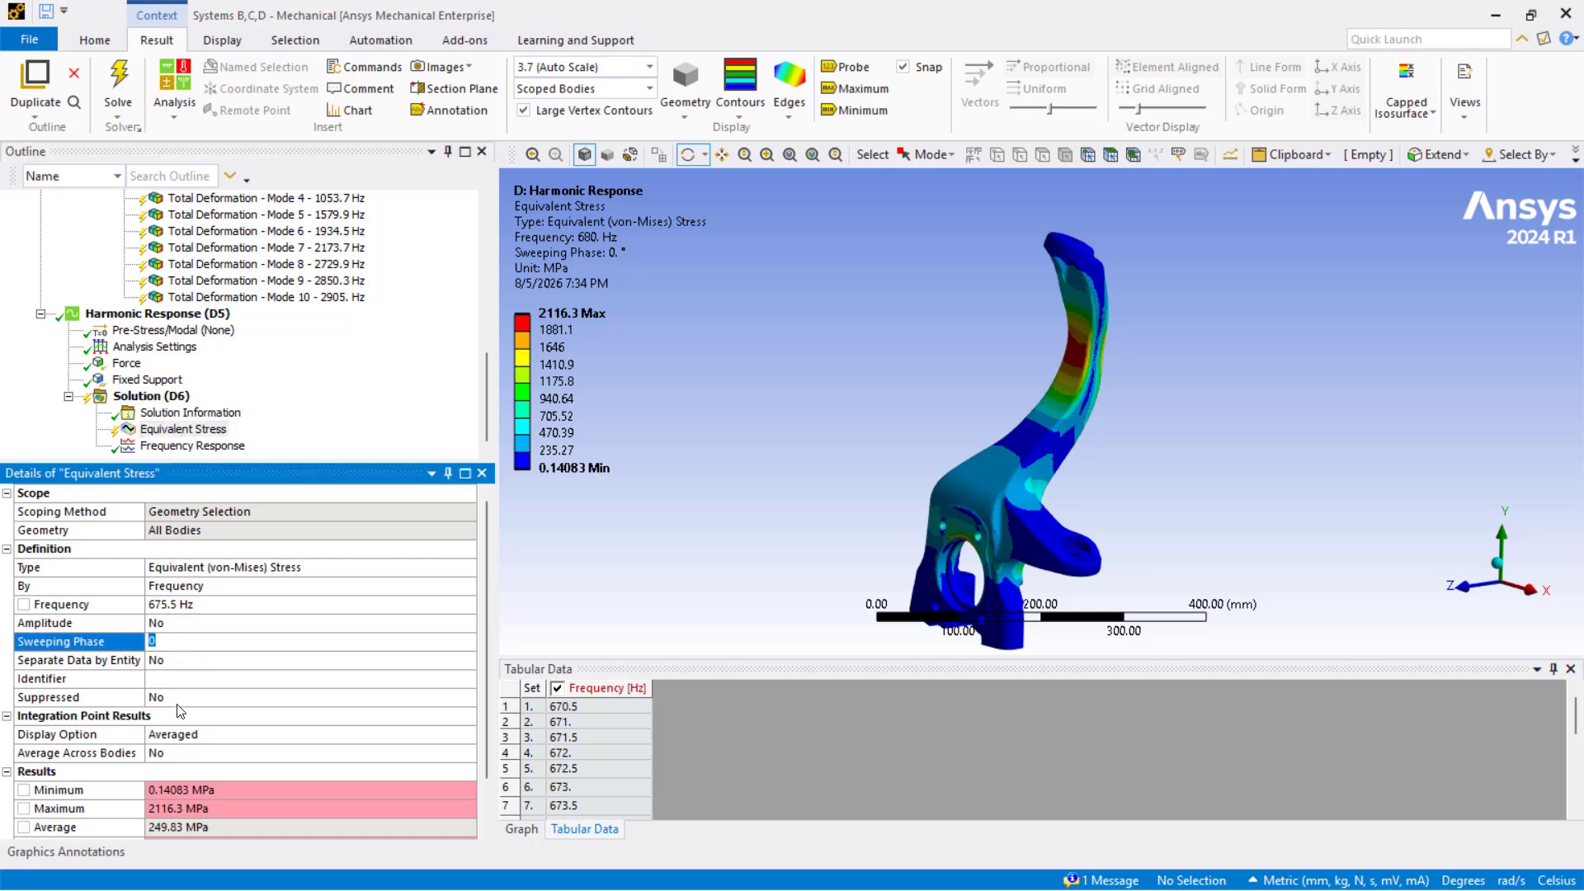
pyautogui.write('91.043')
pyautogui.rightClick(122, 398)
pyautogui.click(170, 433)
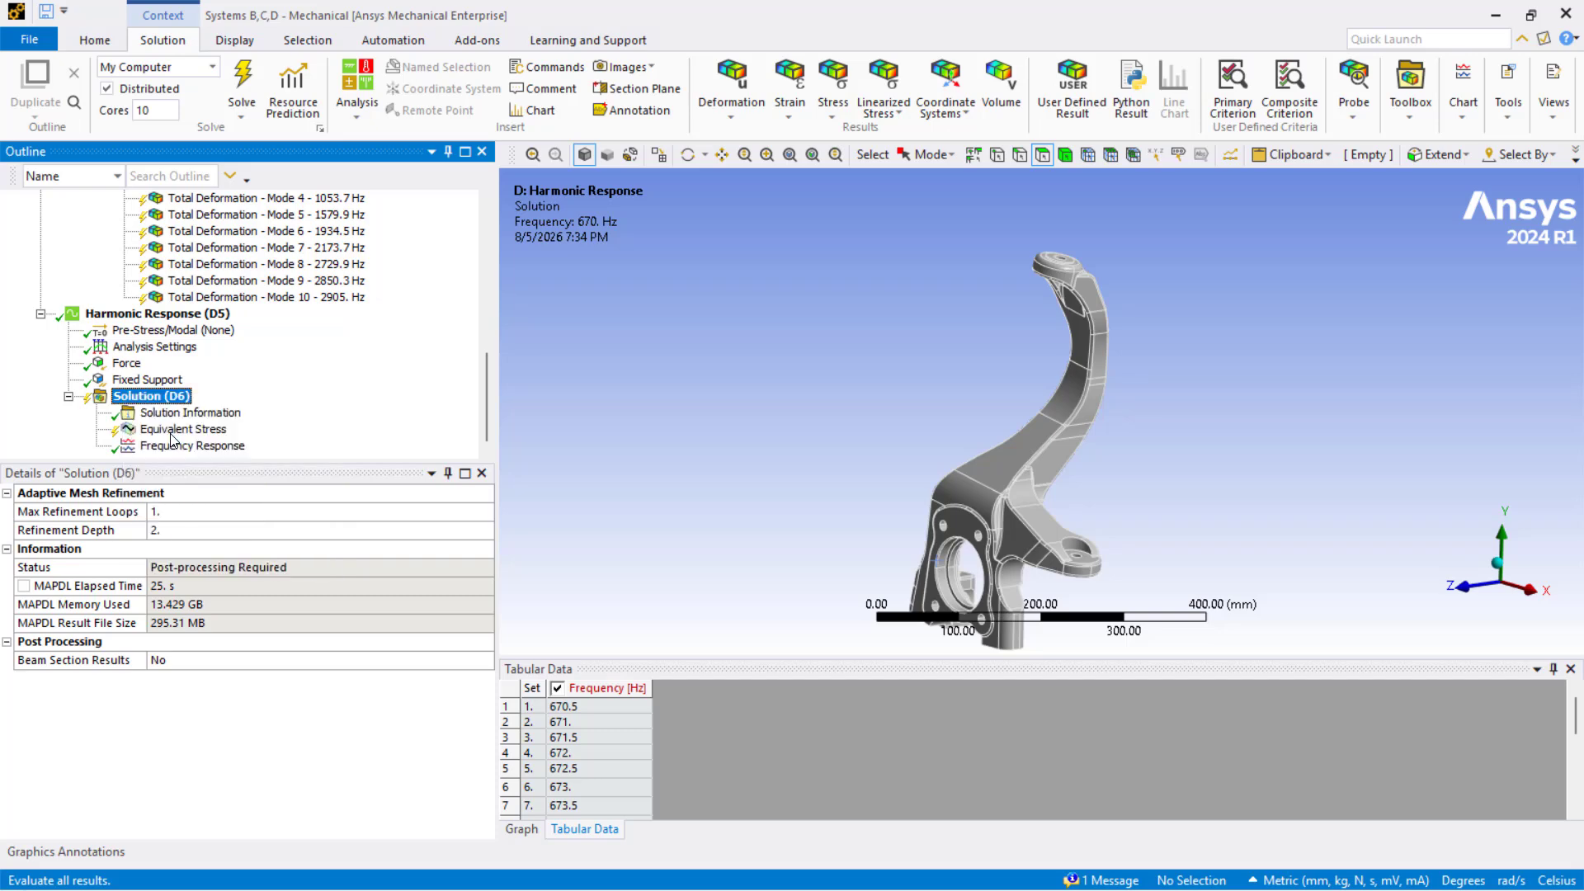
pyautogui.click(183, 430)
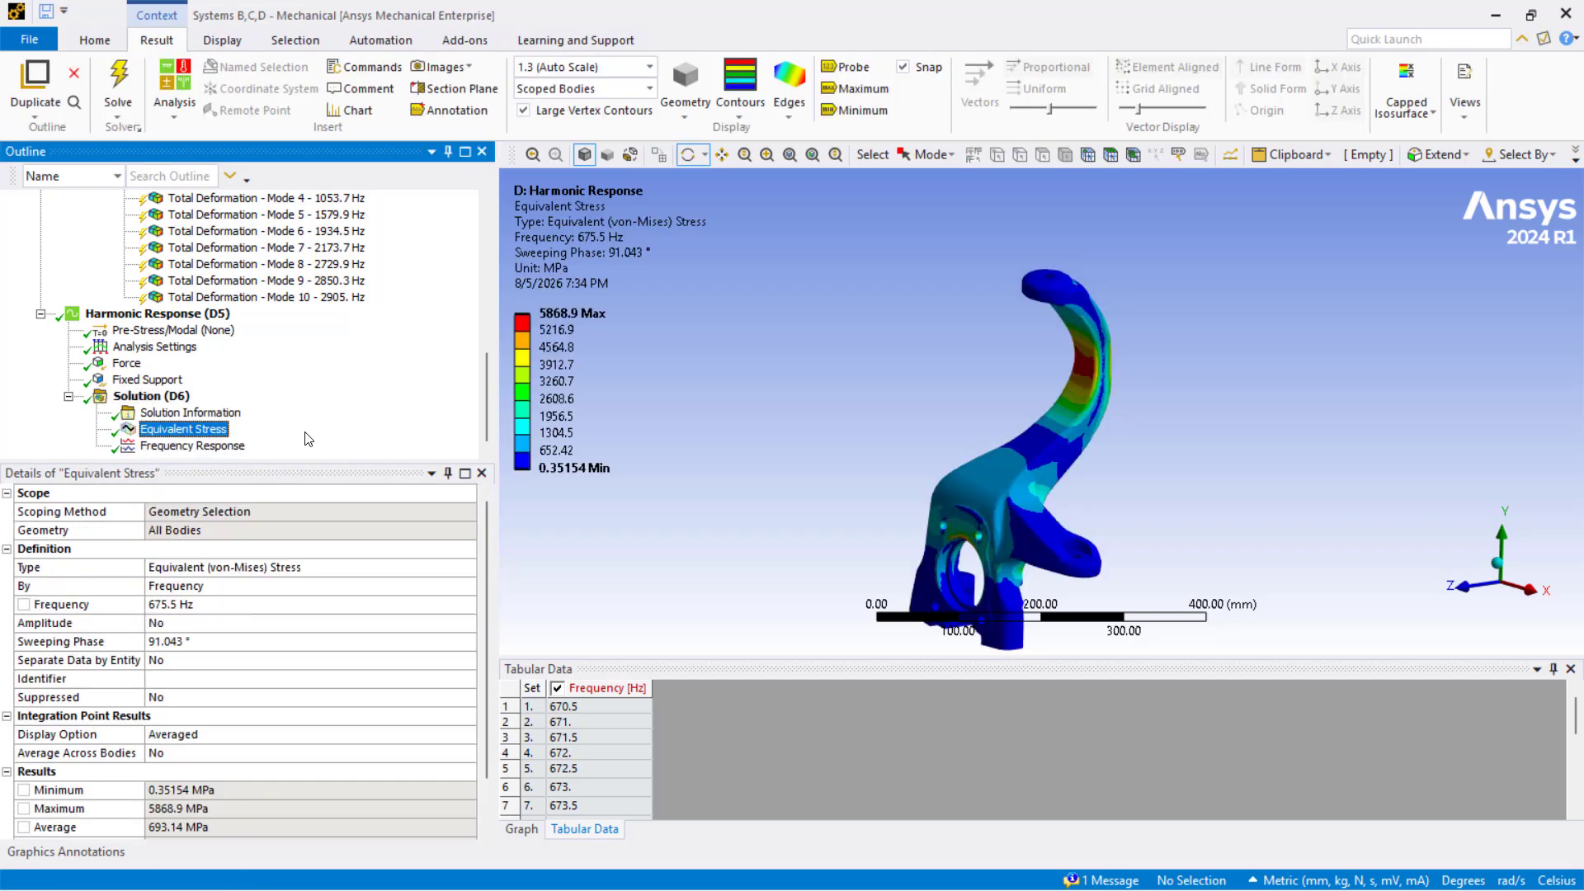
# Animate the Equivalent Stress result at 675.5 Hz, examine the knuckle's deforming arm from several angles, and pause the playback
pyautogui.moveTo(755, 432); pyautogui.dragTo(715, 430)
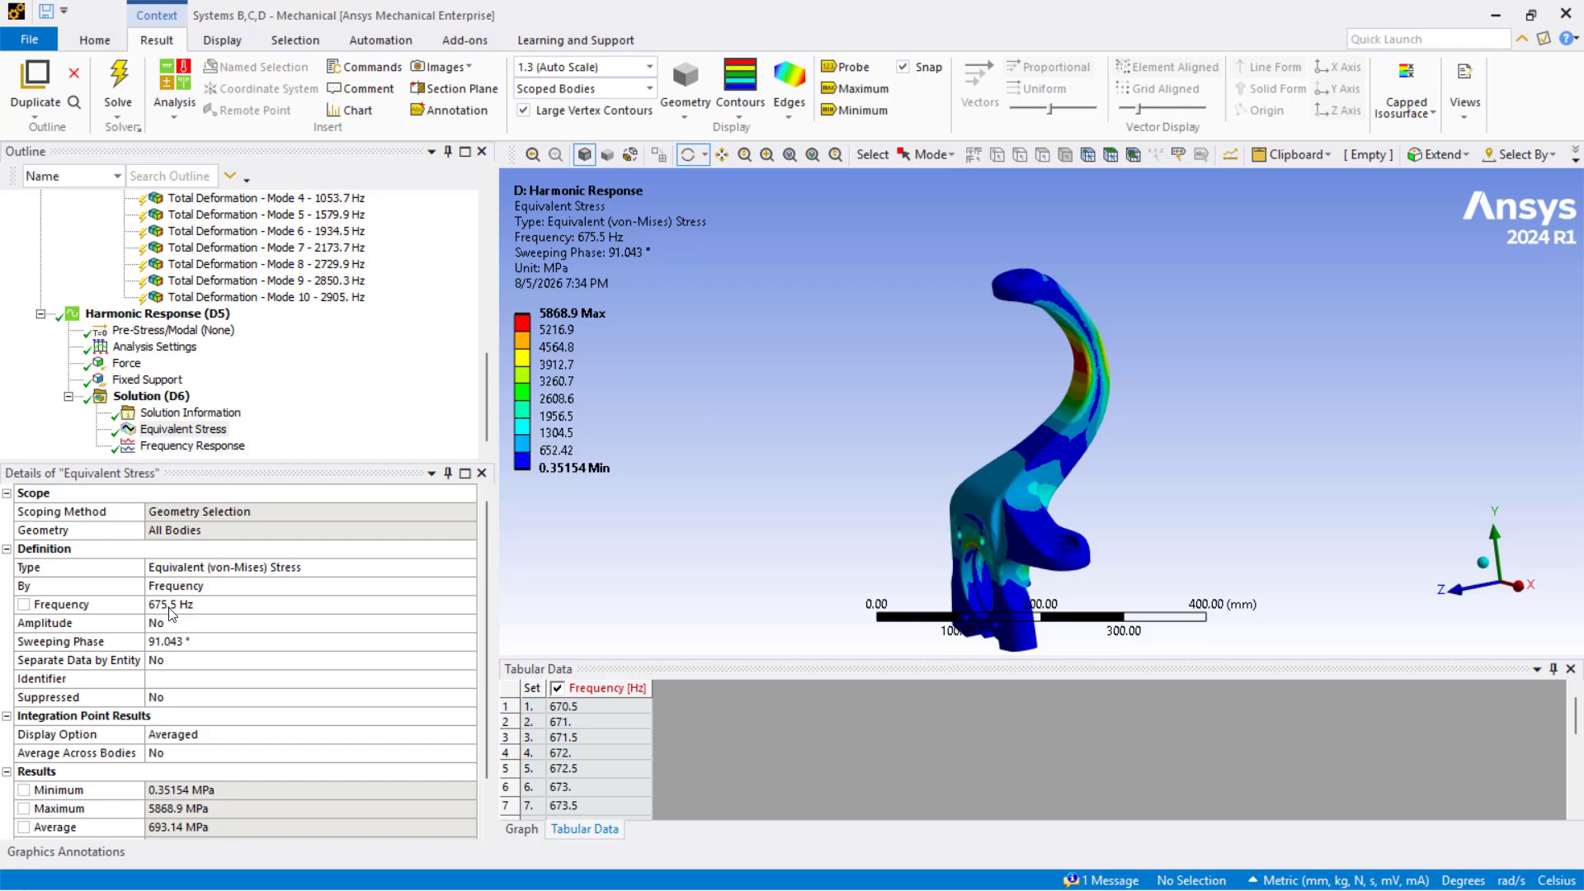
pyautogui.moveTo(957, 484); pyautogui.dragTo(899, 483)
pyautogui.click(522, 829)
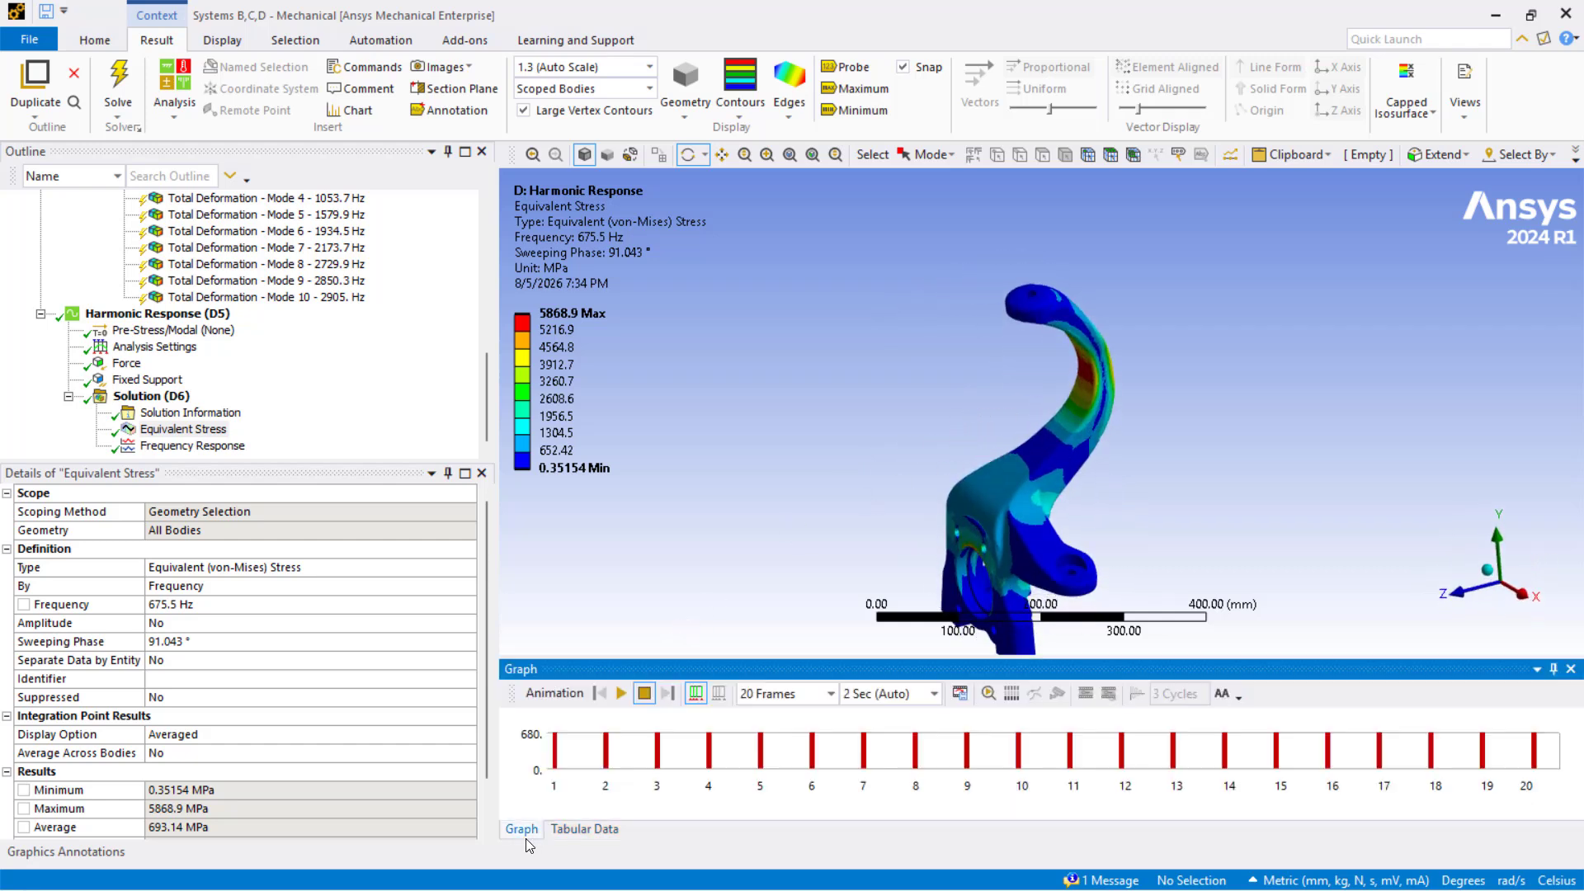
pyautogui.click(621, 693)
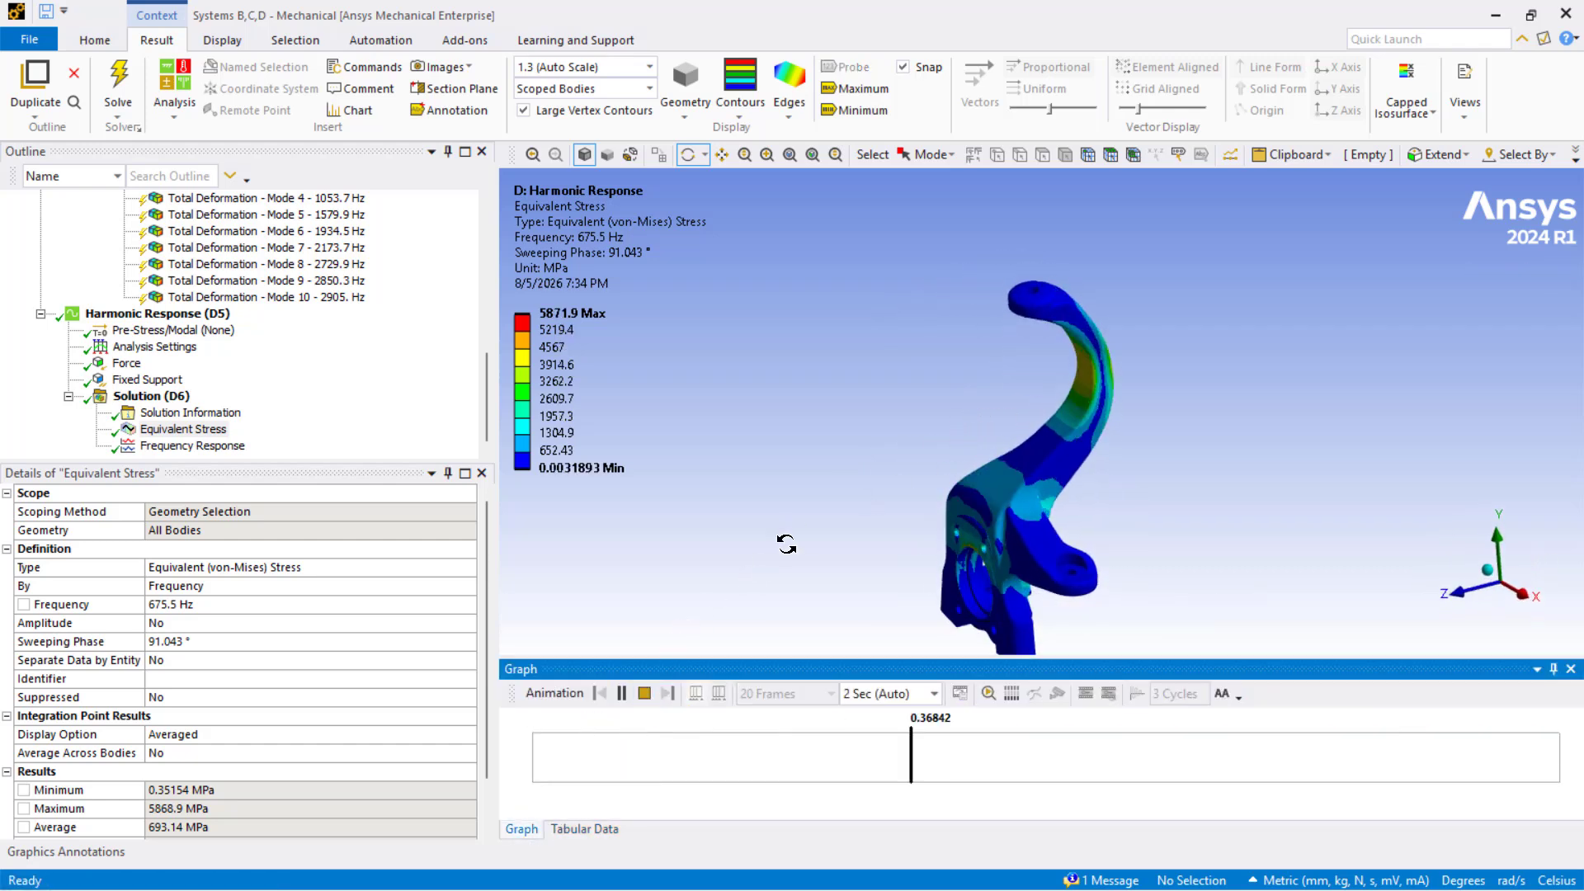
pyautogui.moveTo(785, 541); pyautogui.dragTo(1070, 373)
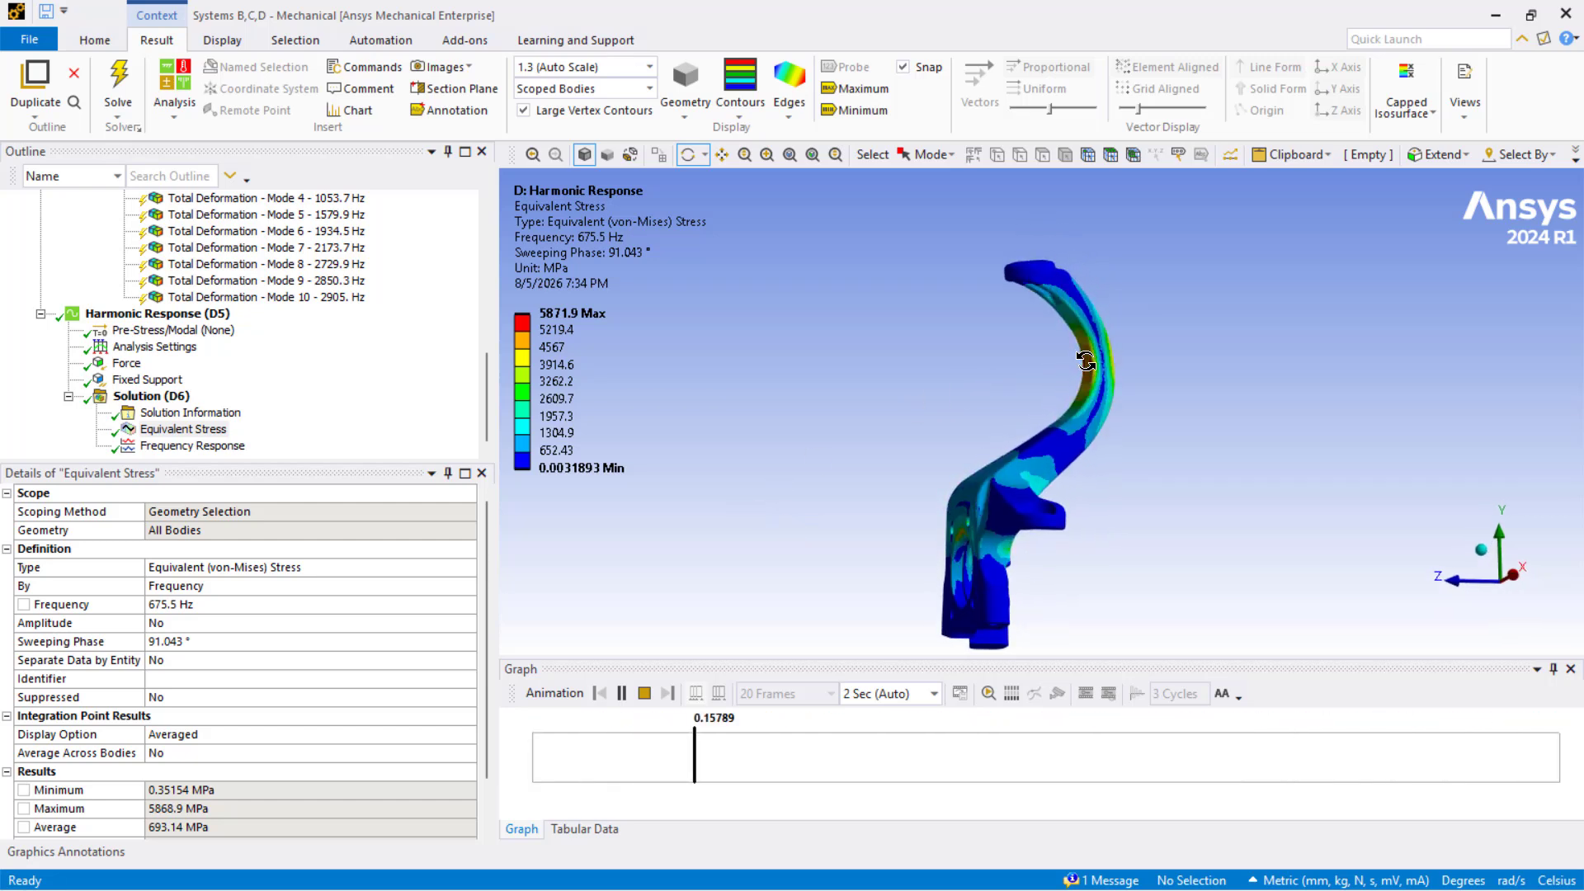
pyautogui.moveTo(1087, 361)
pyautogui.mouseDown()
pyautogui.moveTo(1196, 350)
pyautogui.moveTo(1234, 370)
pyautogui.moveTo(1195, 343)
pyautogui.moveTo(1113, 347)
pyautogui.mouseUp()
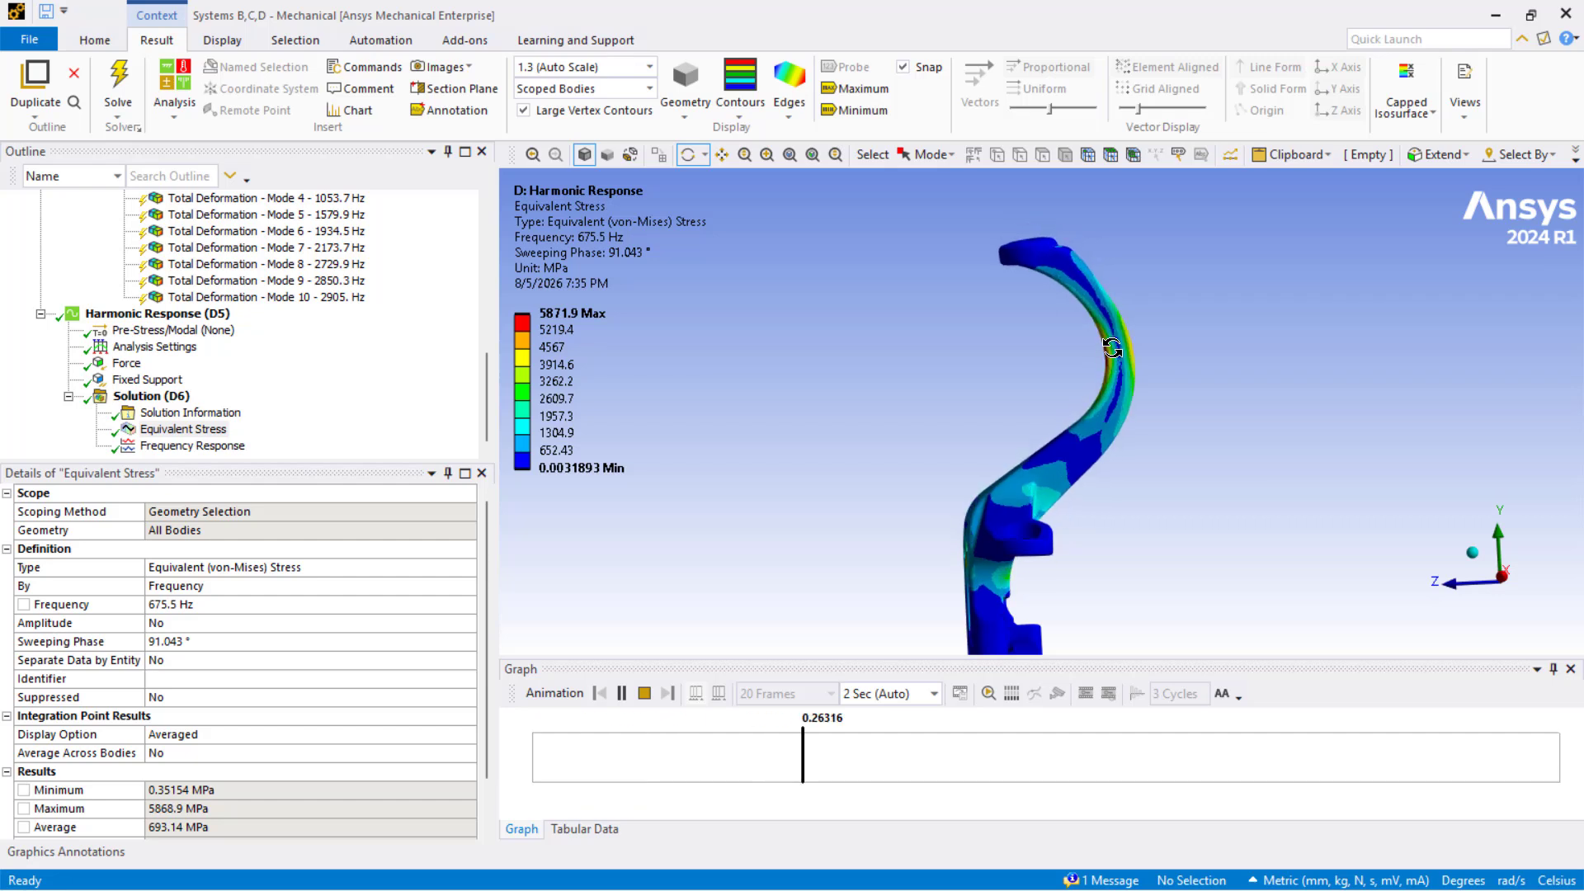
pyautogui.moveTo(1113, 350)
pyautogui.mouseDown()
pyautogui.moveTo(1195, 354)
pyautogui.moveTo(1152, 373)
pyautogui.mouseUp()
pyautogui.click(622, 694)
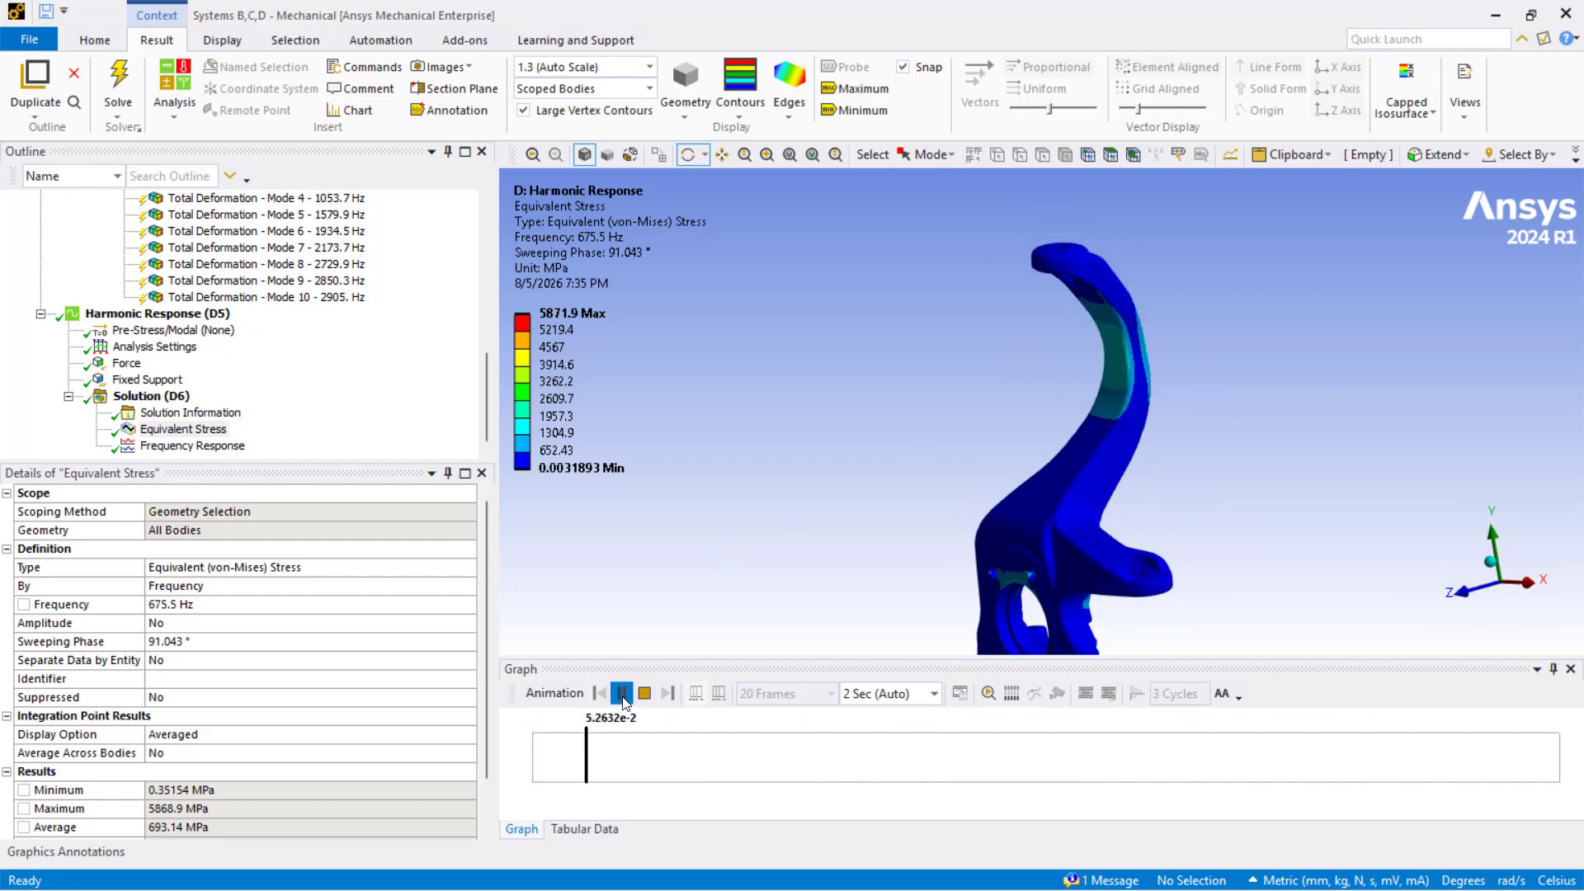
# Replay the Equivalent Stress animation, pause it near the arm's peak bending, and examine the high-stress zone up close
pyautogui.moveTo(752, 491); pyautogui.dragTo(775, 491)
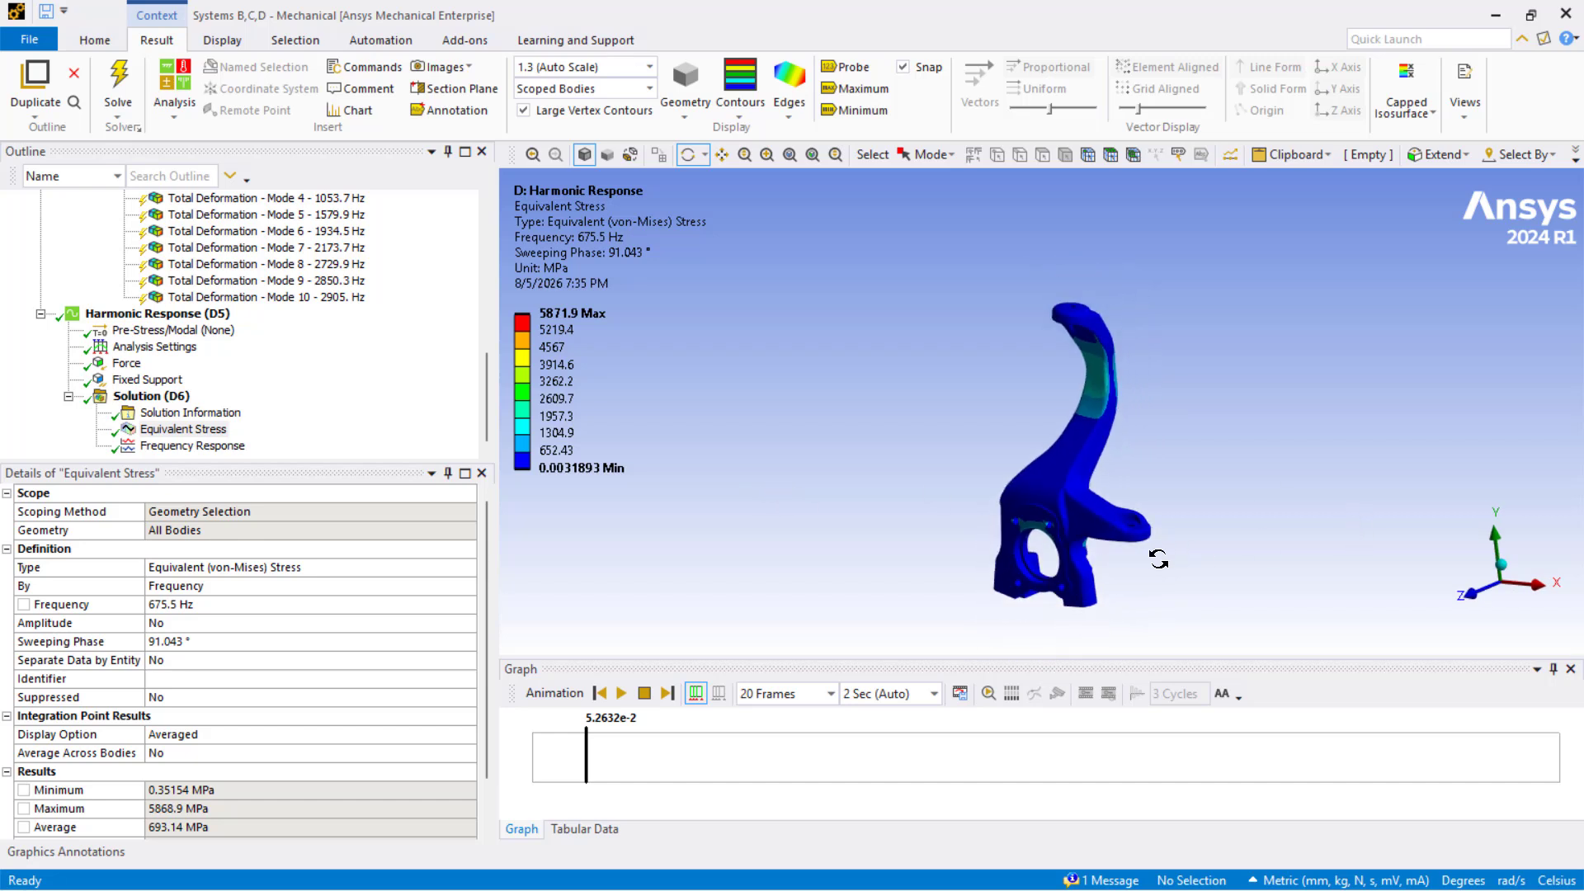
pyautogui.scroll(-2, 1153, 559)
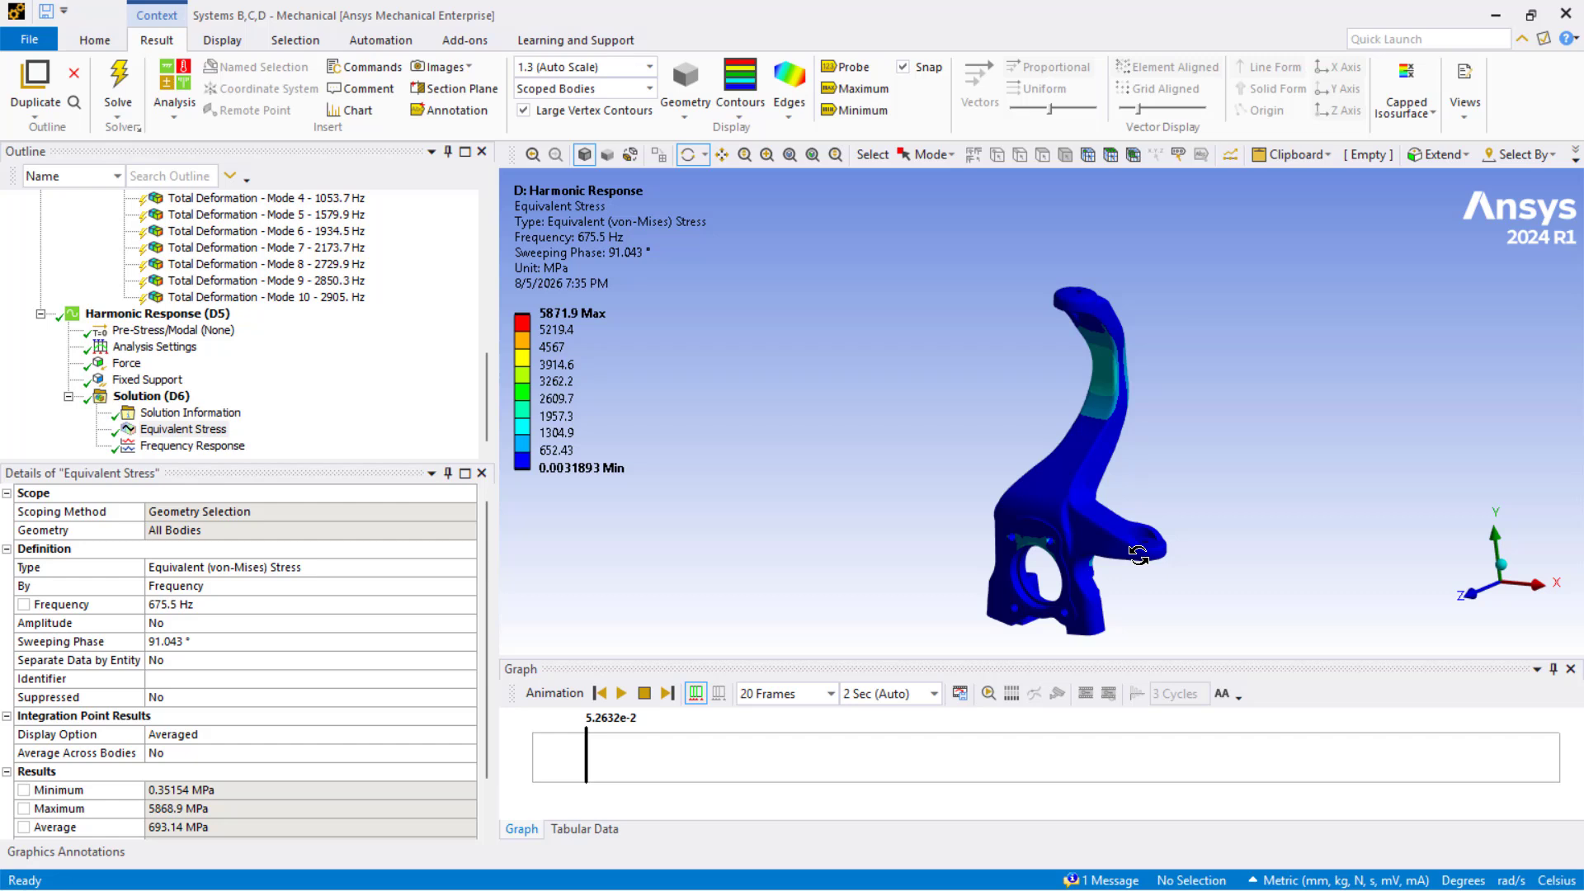
pyautogui.click(622, 693)
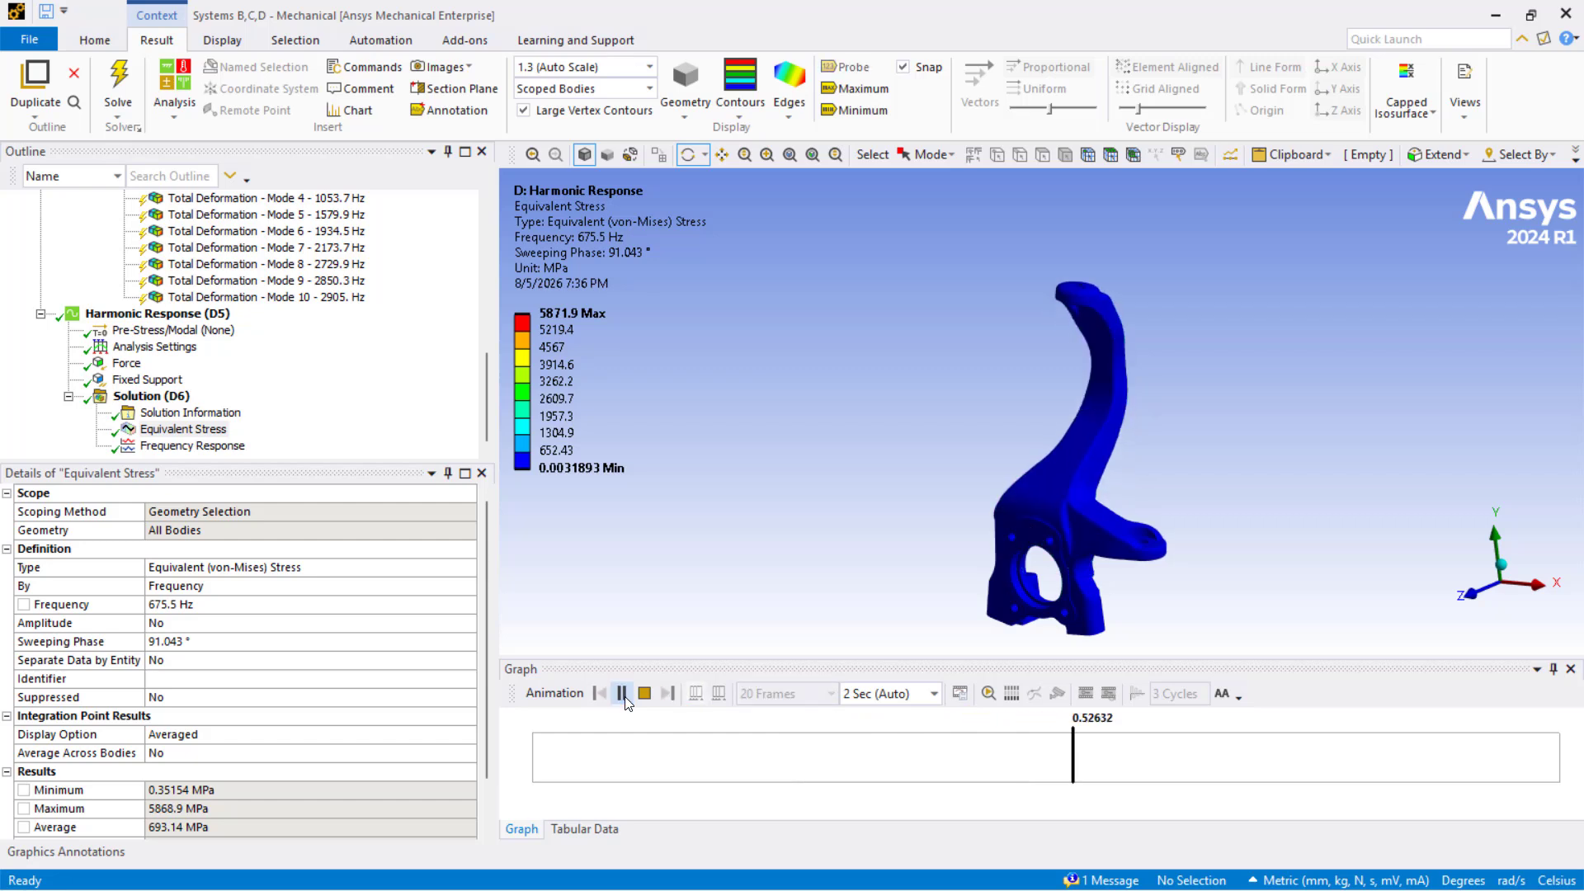
pyautogui.click(622, 693)
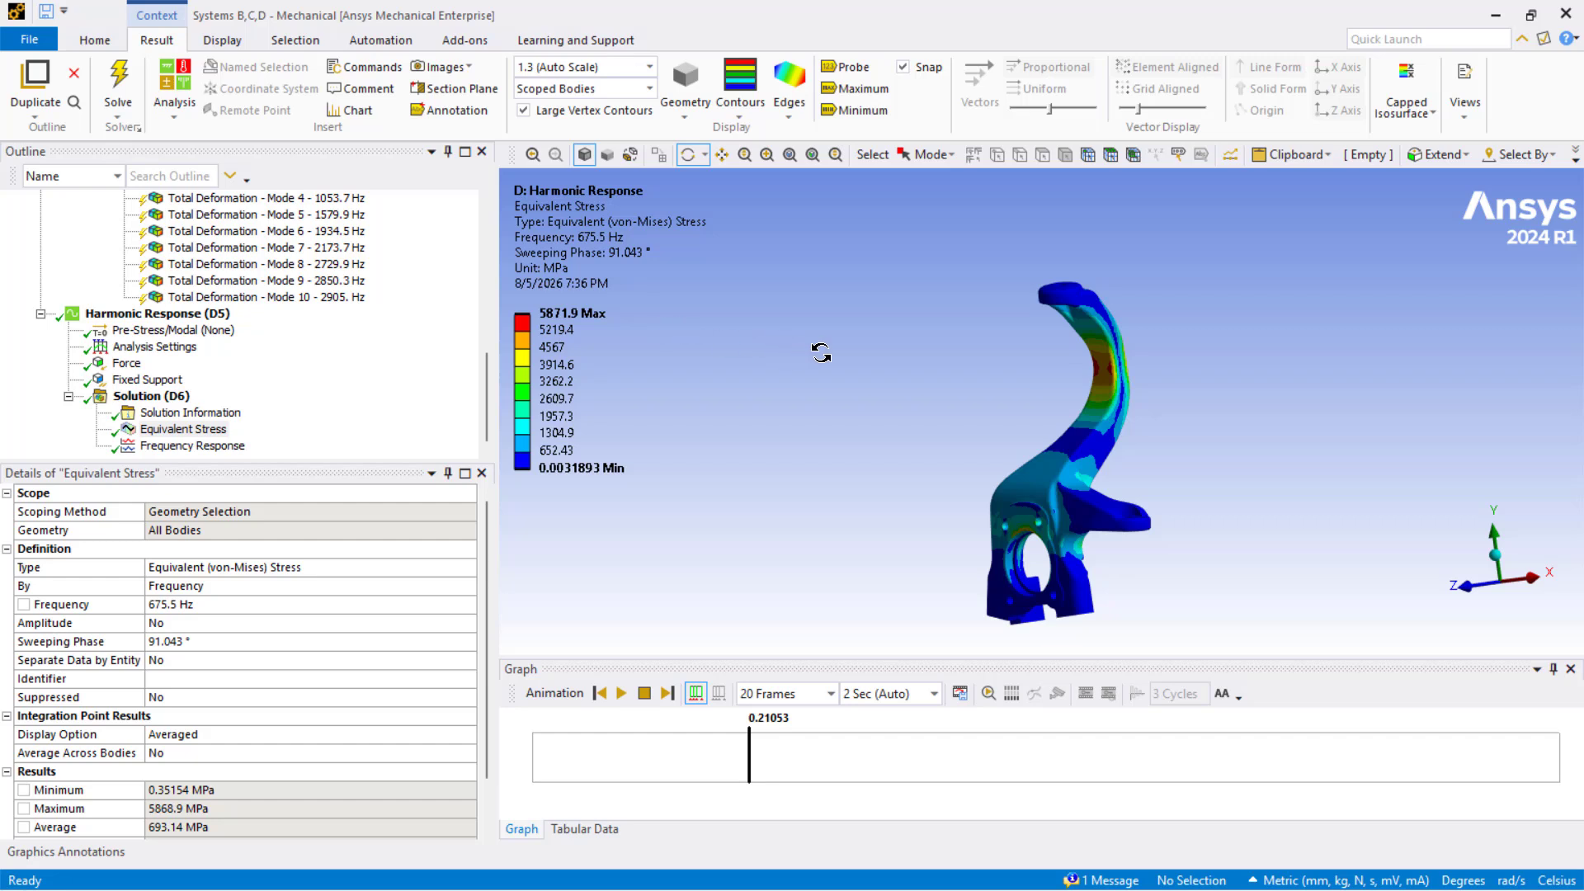
pyautogui.moveTo(916, 358); pyautogui.dragTo(1072, 385)
# Step the stress animation forward and back frame by frame to examine peak stress in the arm, then display the Frequency Response charts
pyautogui.click(666, 694)
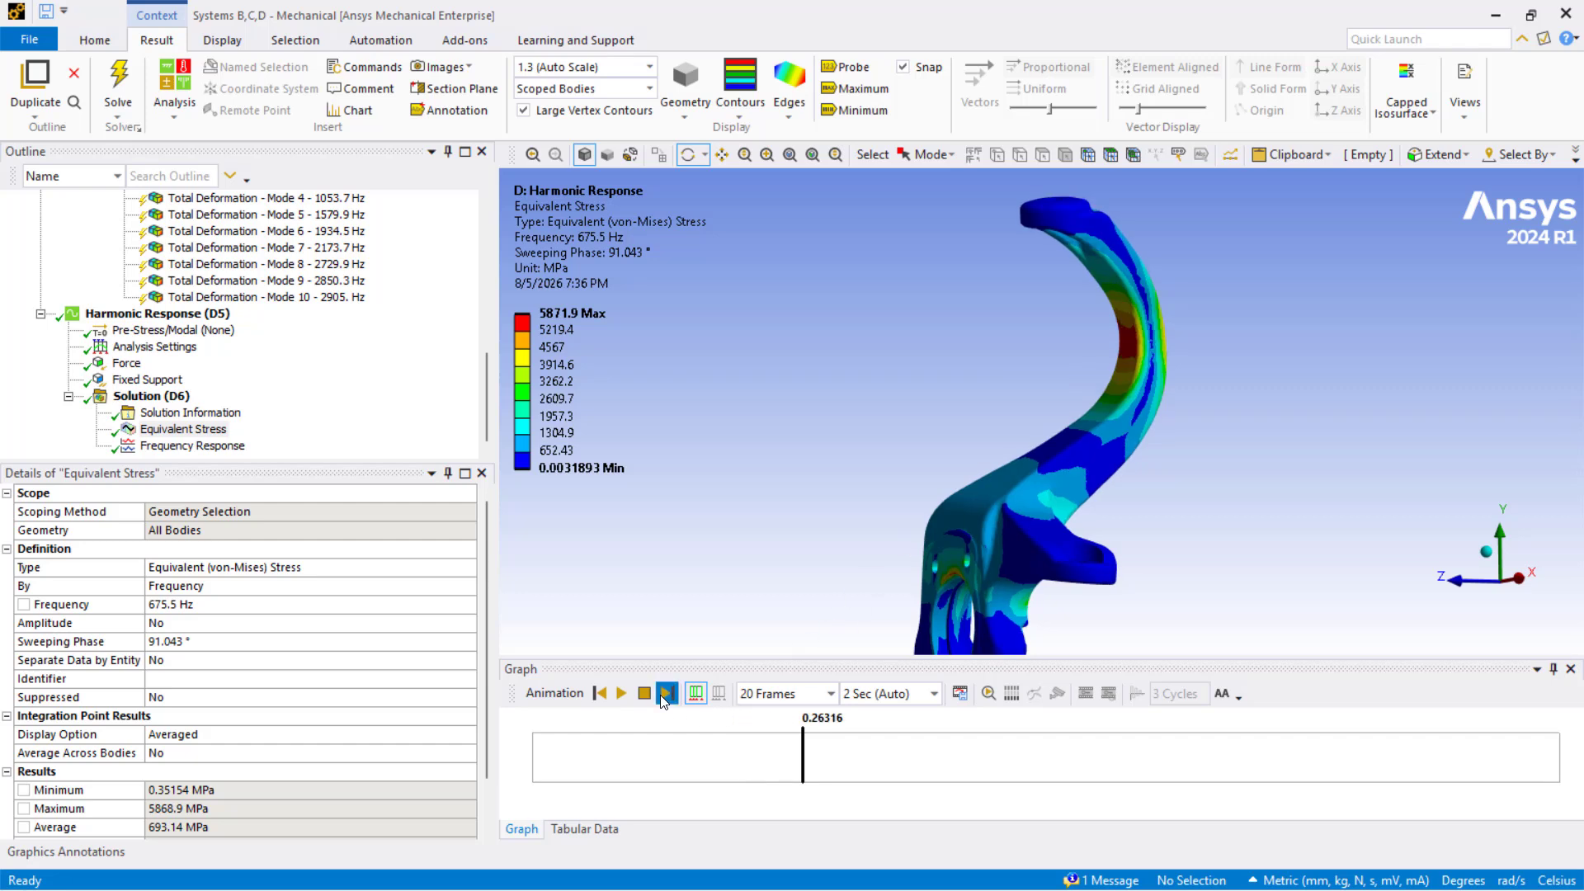
pyautogui.click(666, 694)
pyautogui.click(666, 694)
pyautogui.click(601, 699)
pyautogui.click(600, 698)
pyautogui.click(601, 698)
pyautogui.click(665, 698)
pyautogui.moveTo(994, 410); pyautogui.dragTo(974, 427)
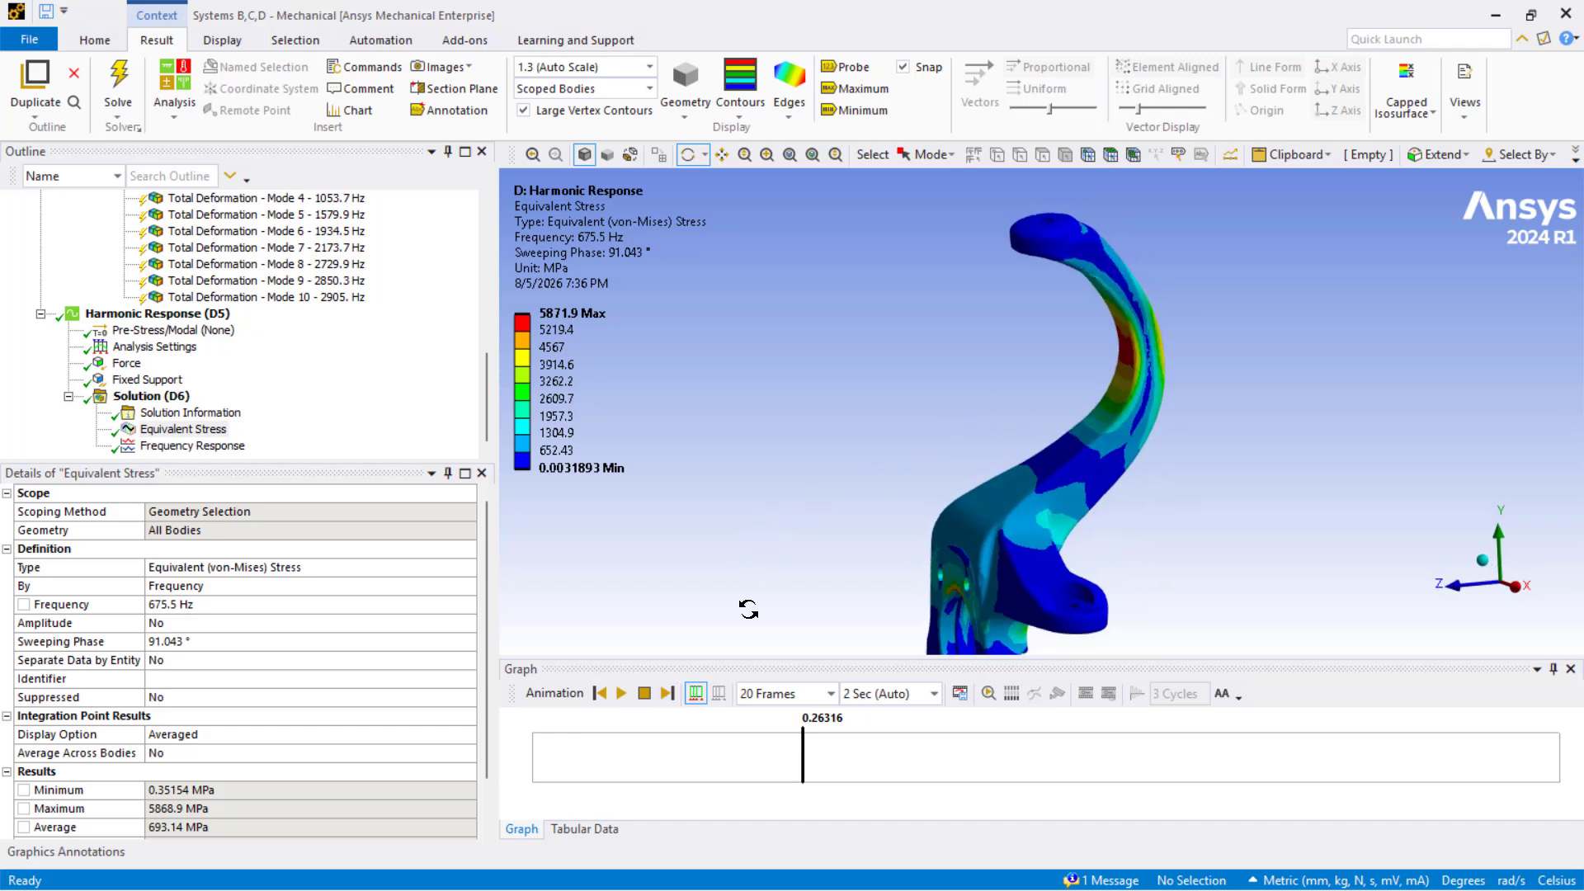
pyautogui.click(208, 447)
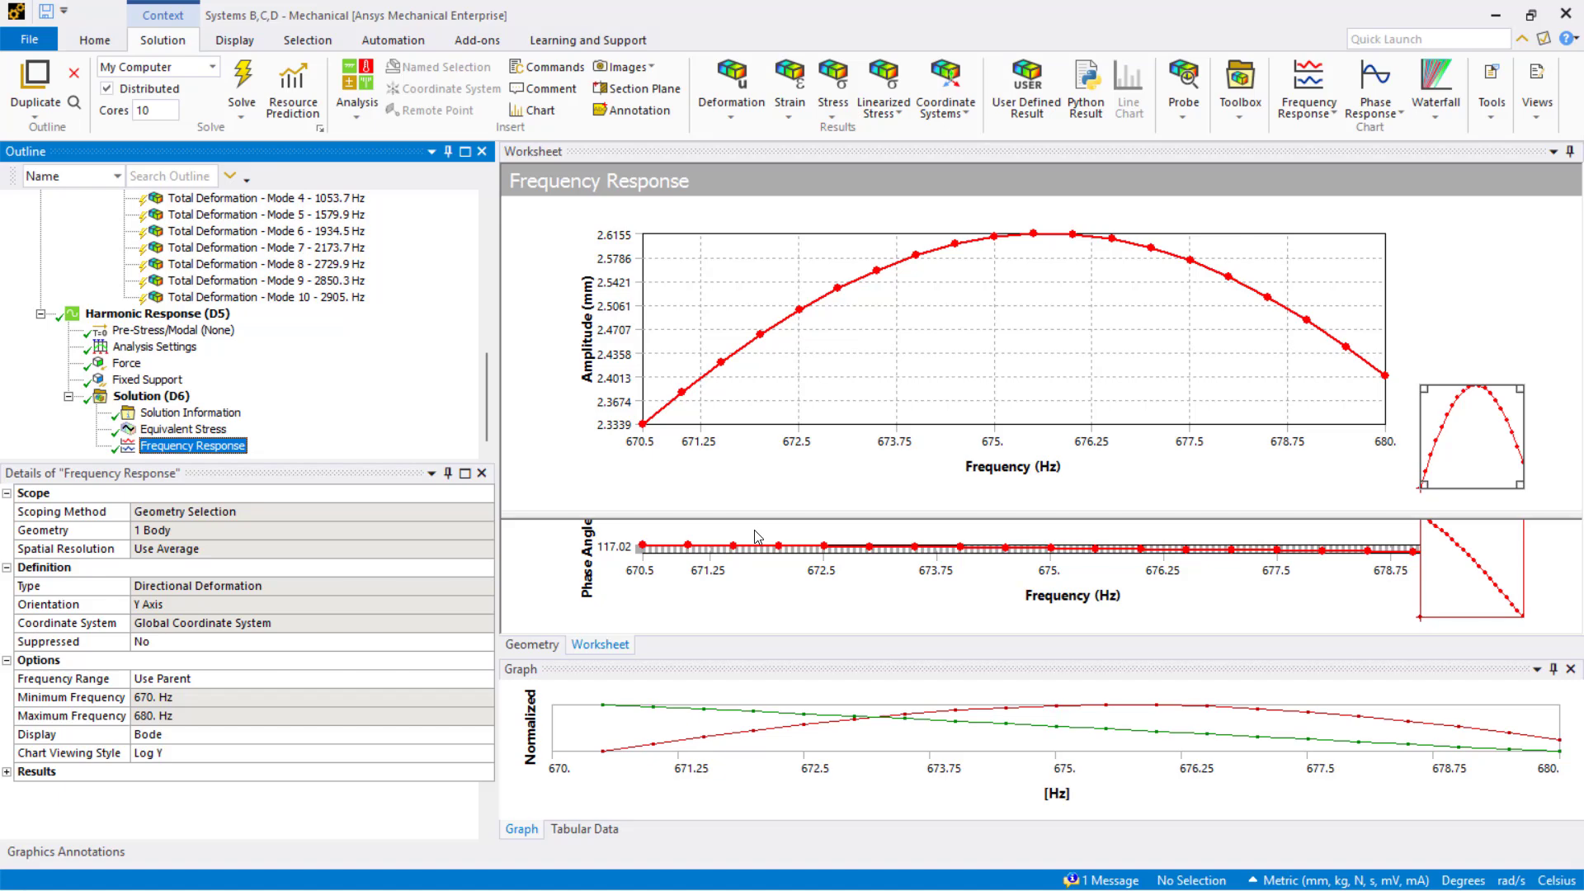
# Switch to SOLIDWORKS, dismiss the welcome window, and start opening an existing file from outside the Harmonic folder
pyautogui.press('super')
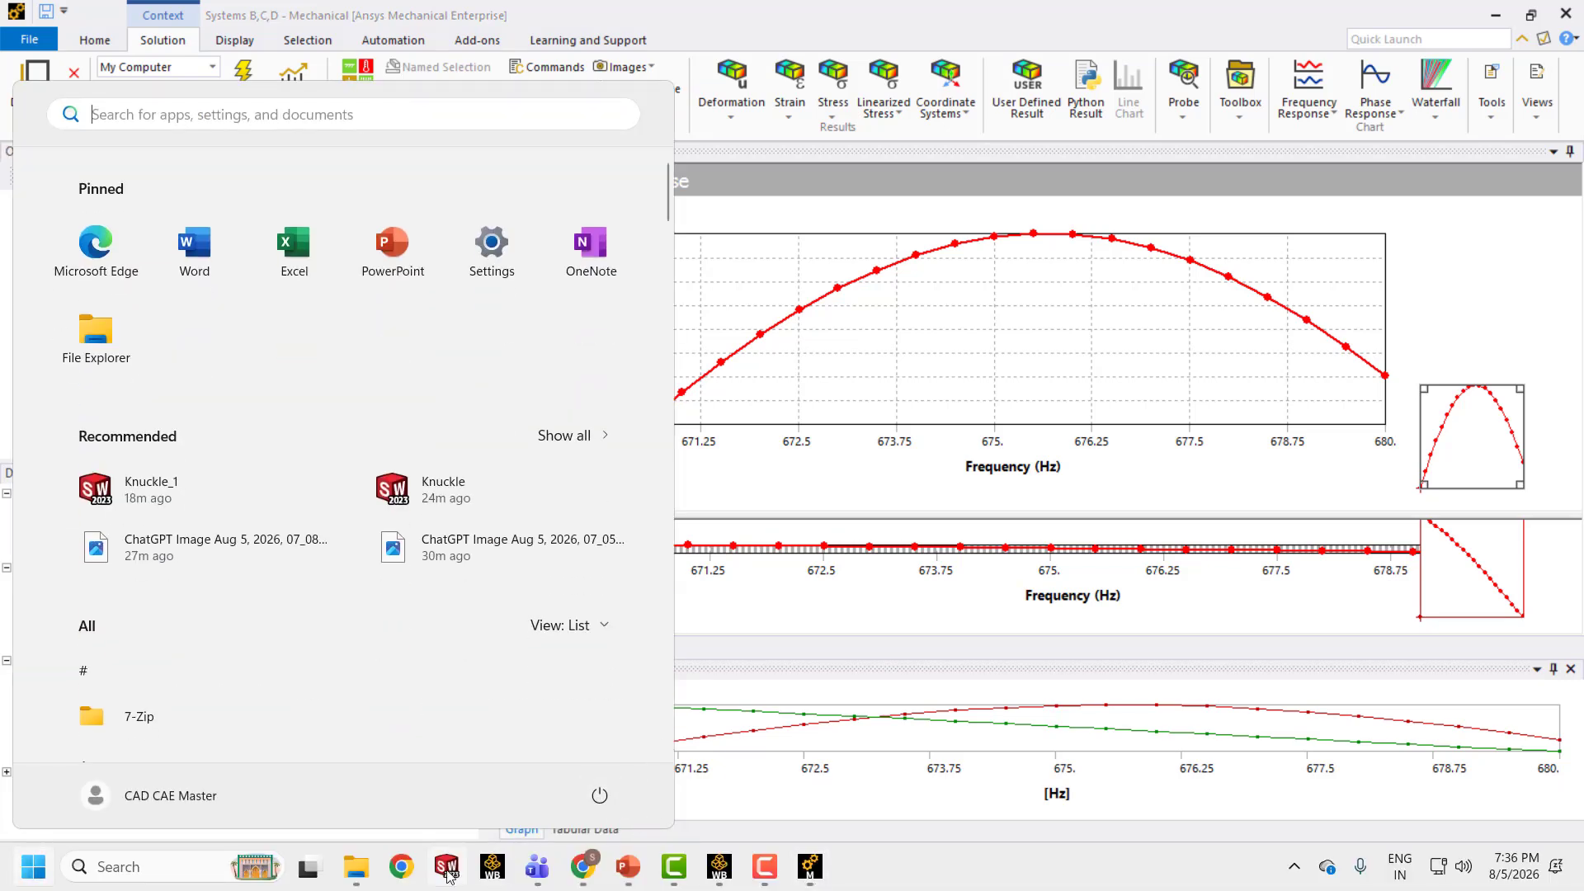
pyautogui.click(446, 868)
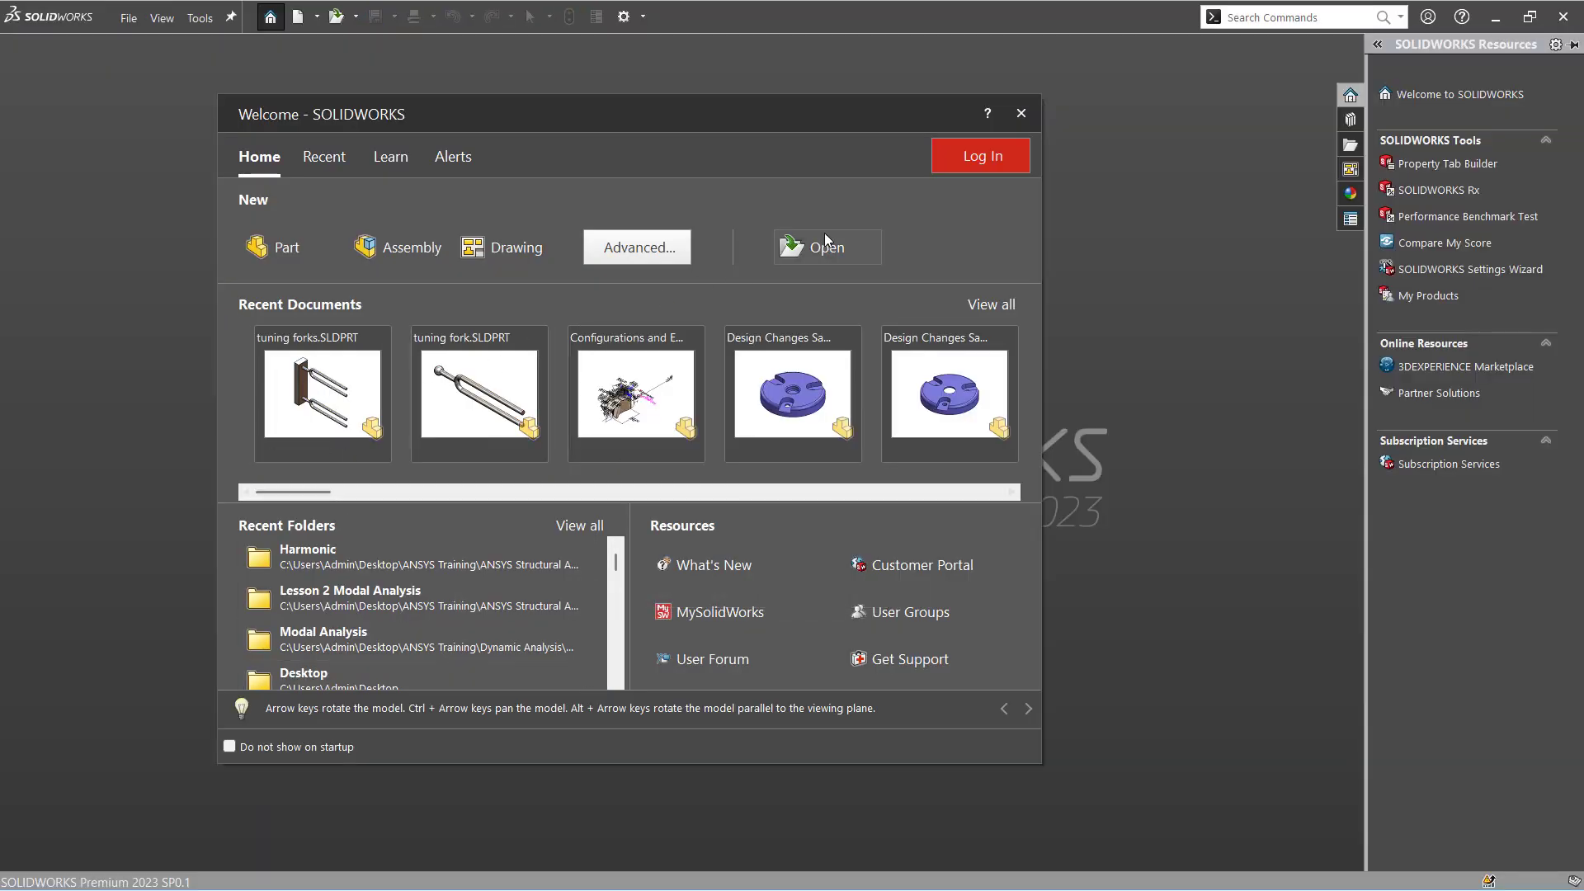
pyautogui.click(1021, 113)
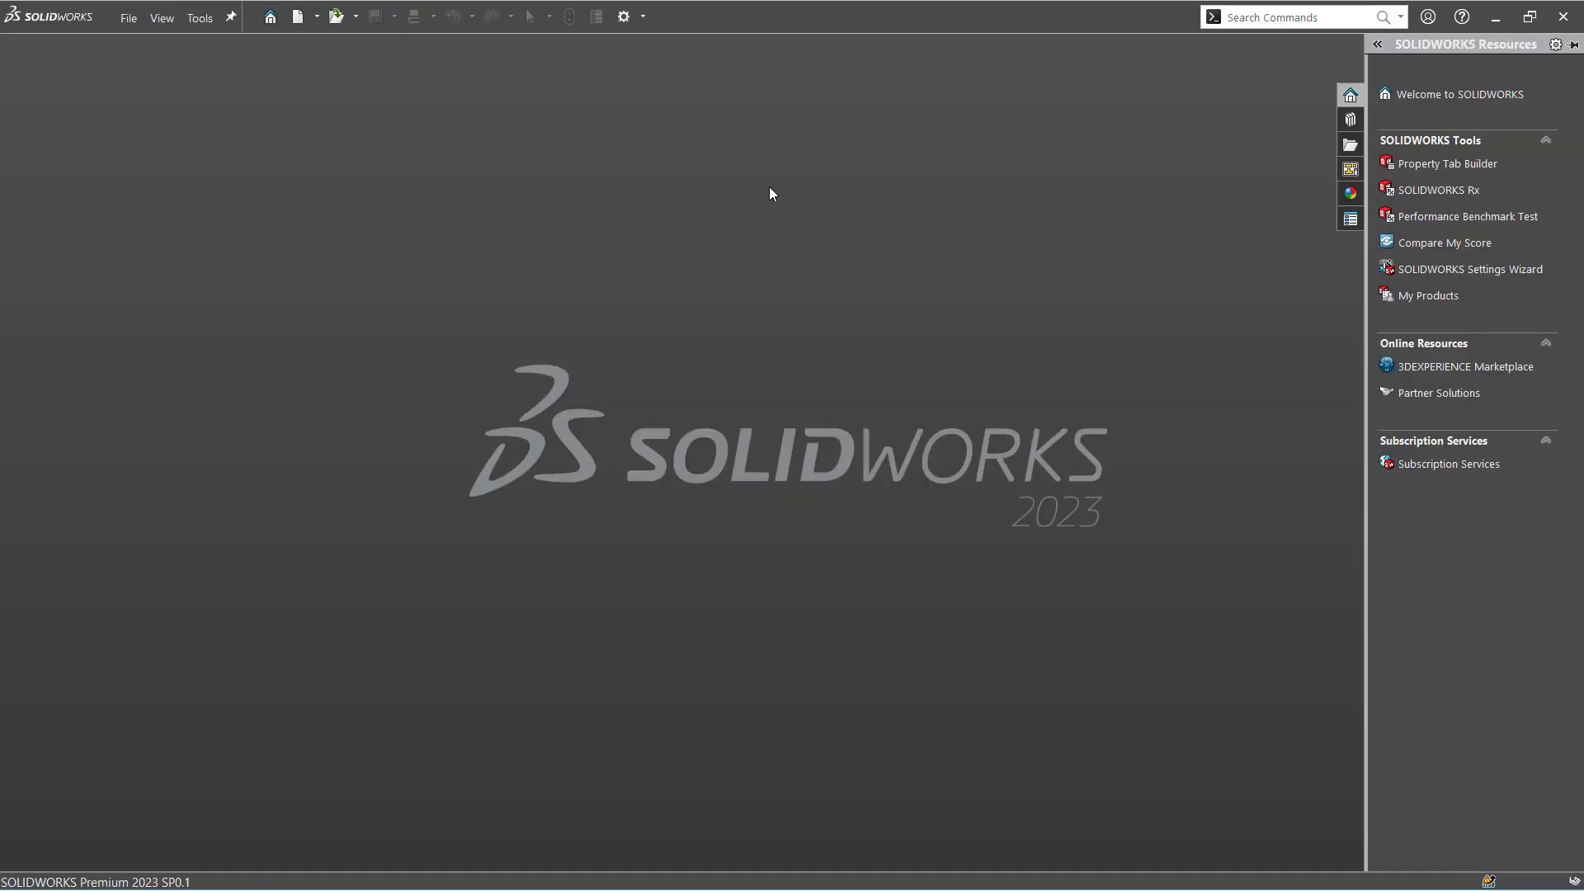
pyautogui.click(337, 18)
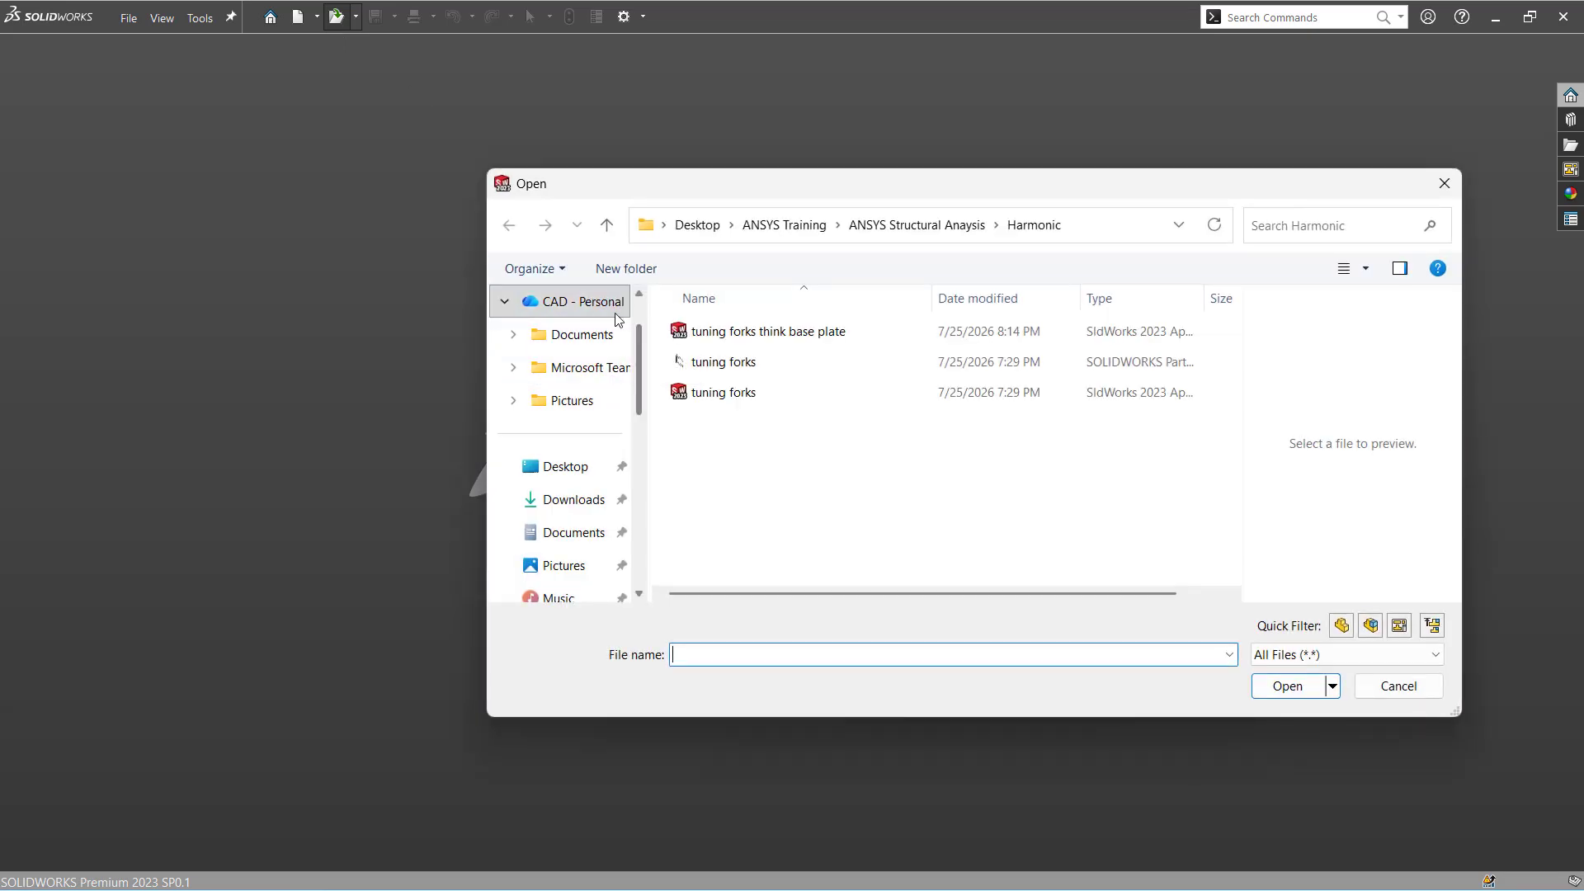
pyautogui.click(608, 226)
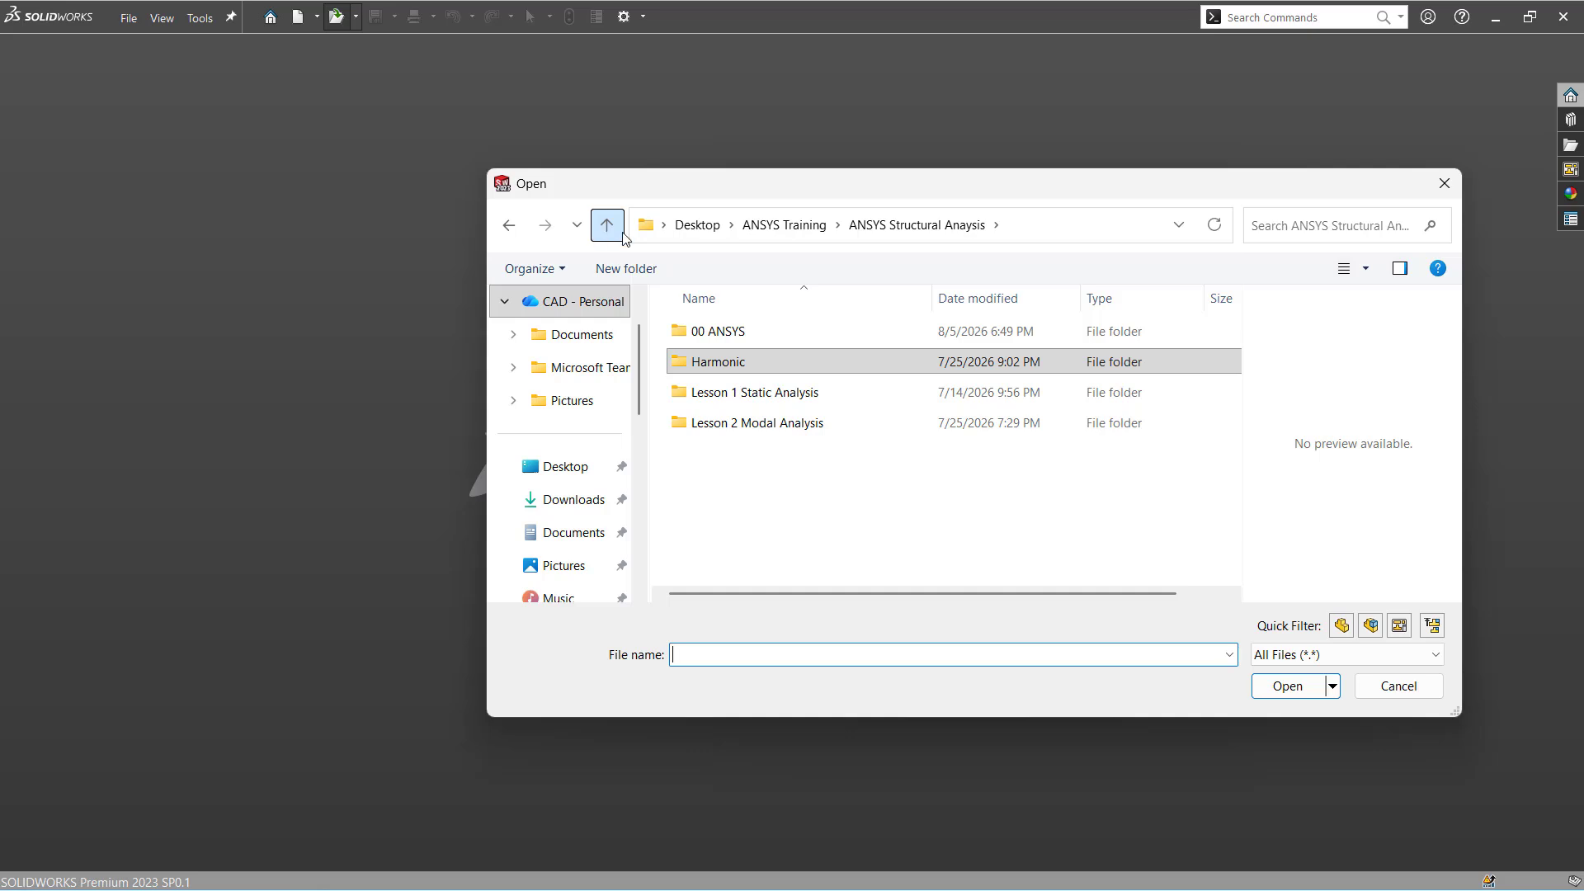
pyautogui.click(720, 369)
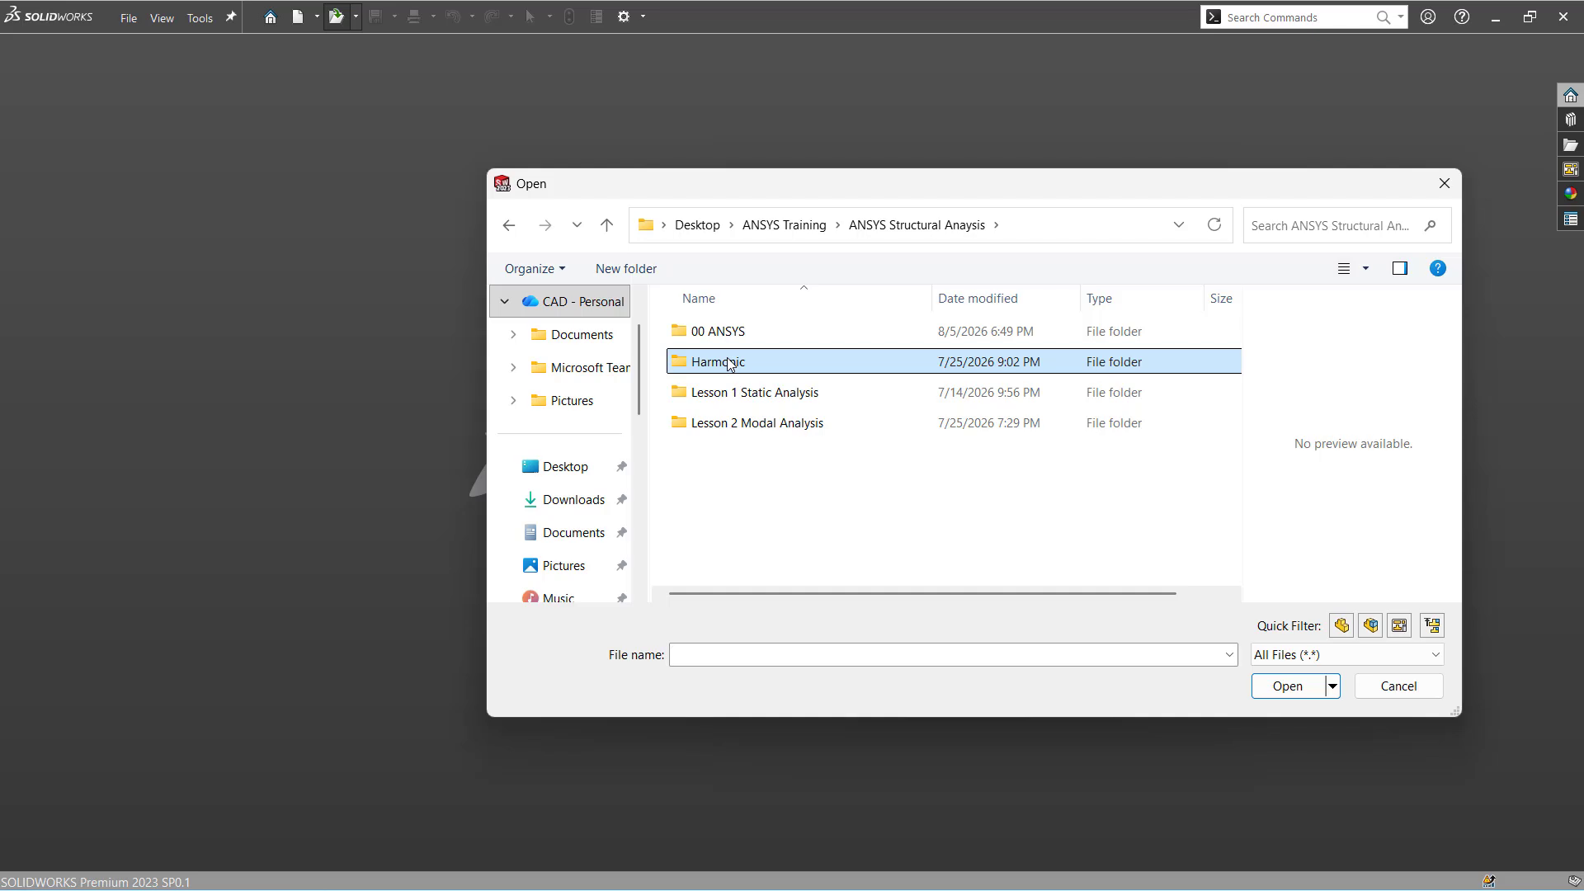
pyautogui.click(735, 430)
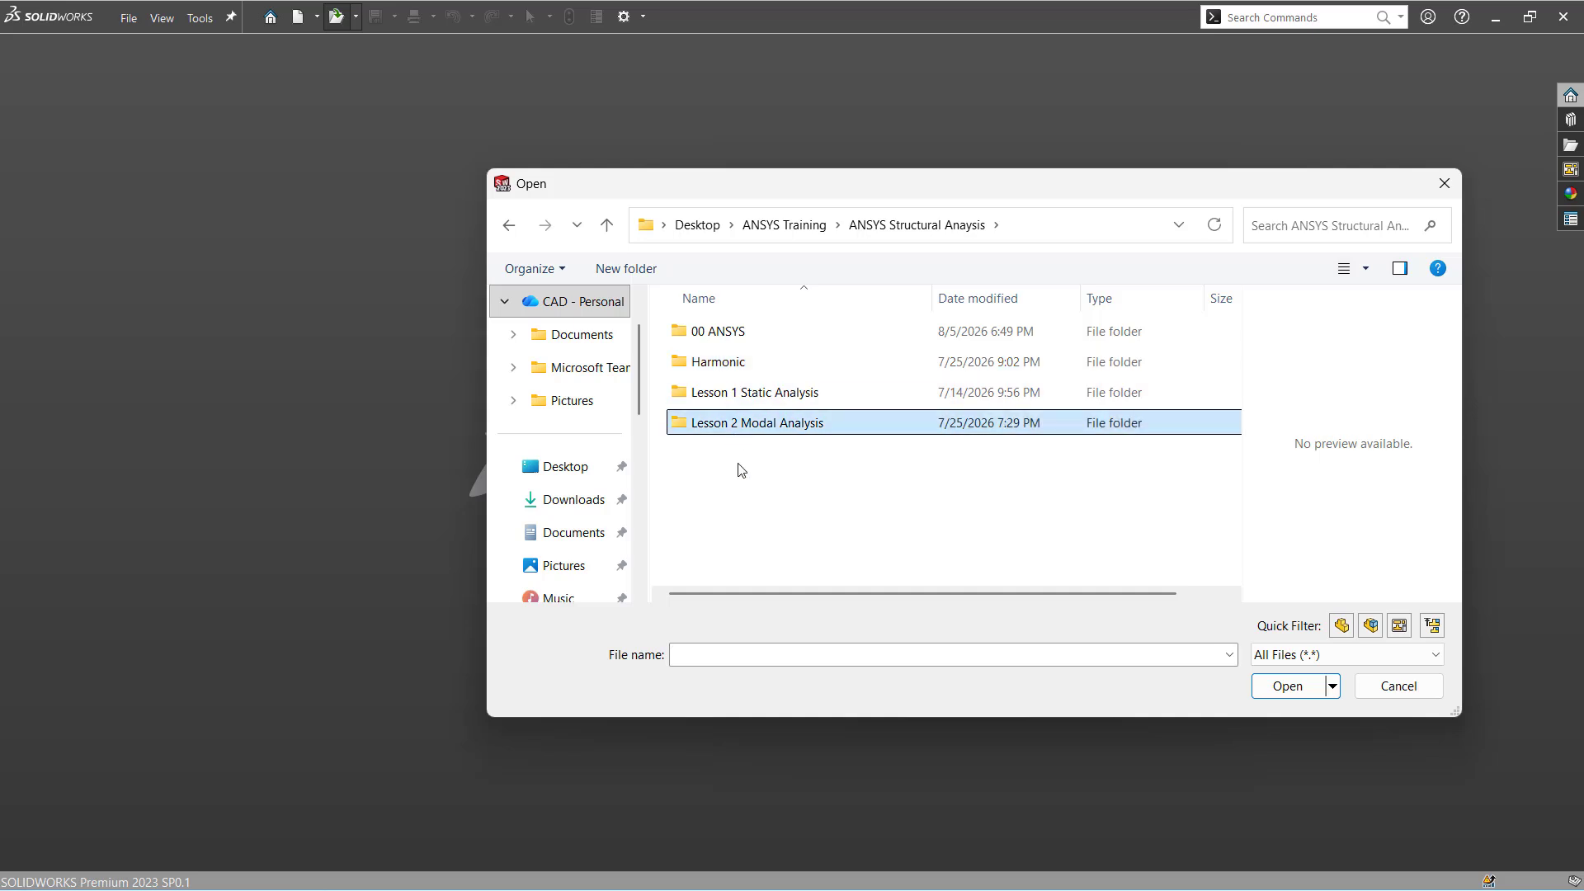
pyautogui.doubleClick(726, 334)
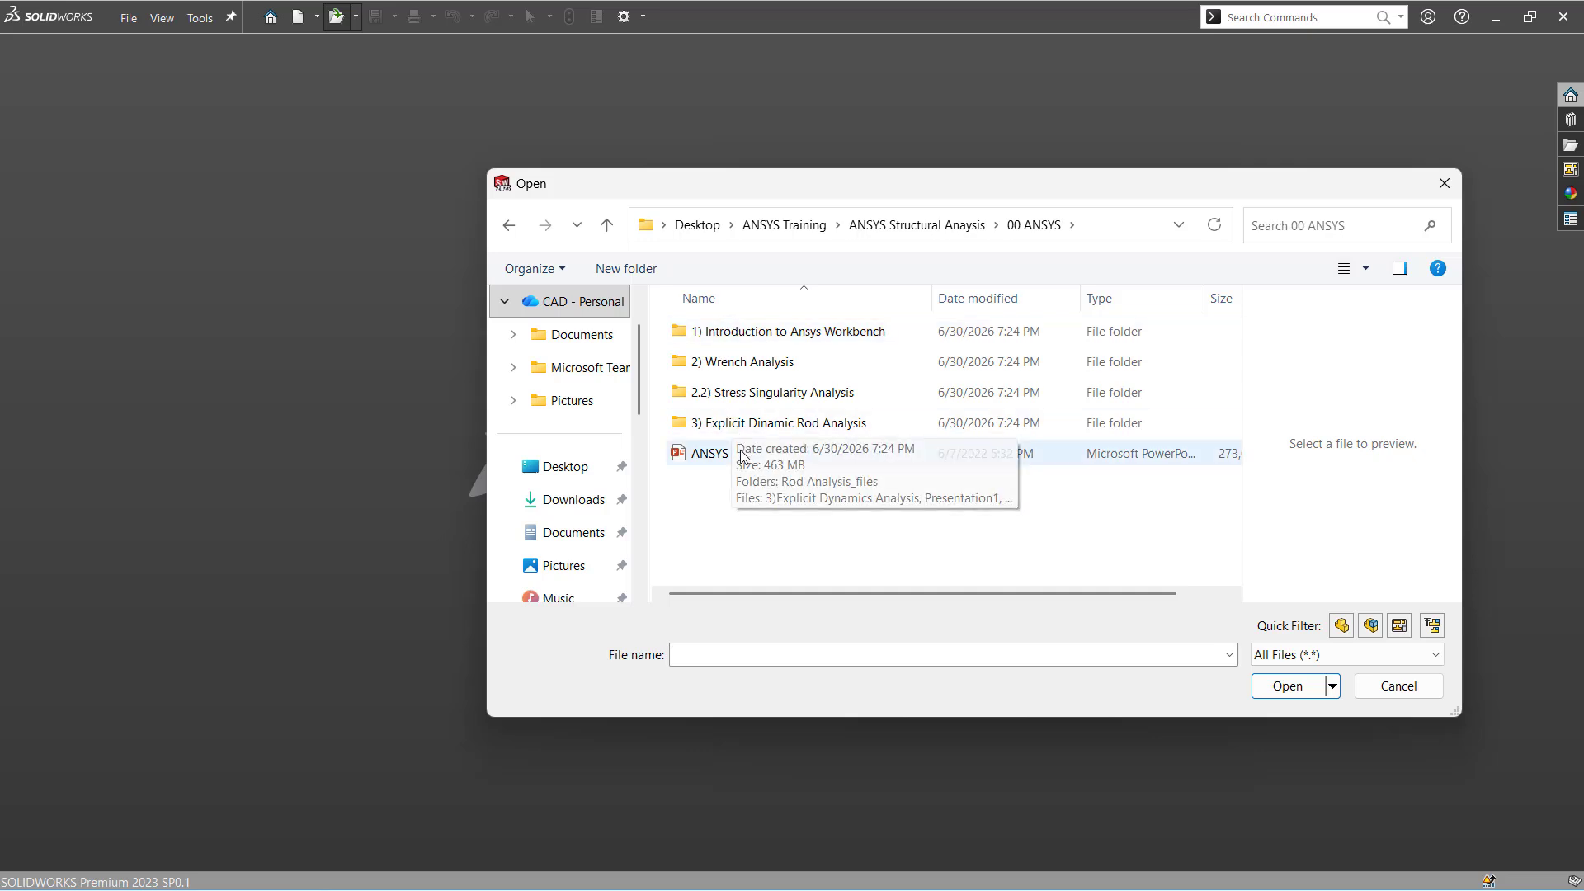
pyautogui.click(736, 417)
pyautogui.click(608, 228)
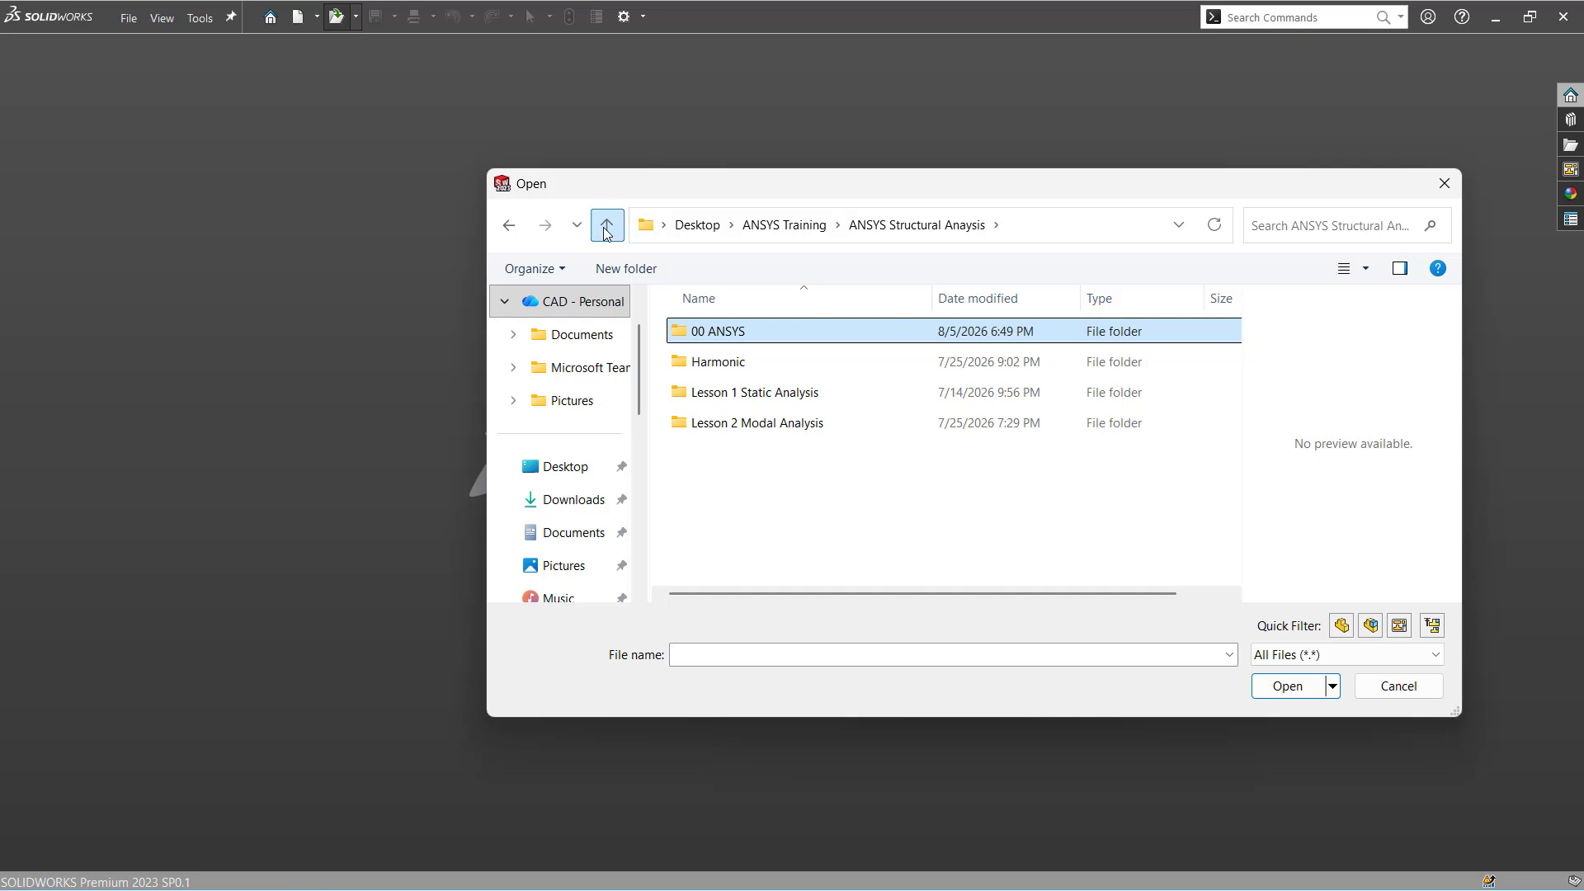
# Browse to the ANSYS Non-Linear Analysis on Knuckle folder inside ANSYS Advanced
pyautogui.click(607, 228)
pyautogui.doubleClick(697, 331)
pyautogui.click(745, 334)
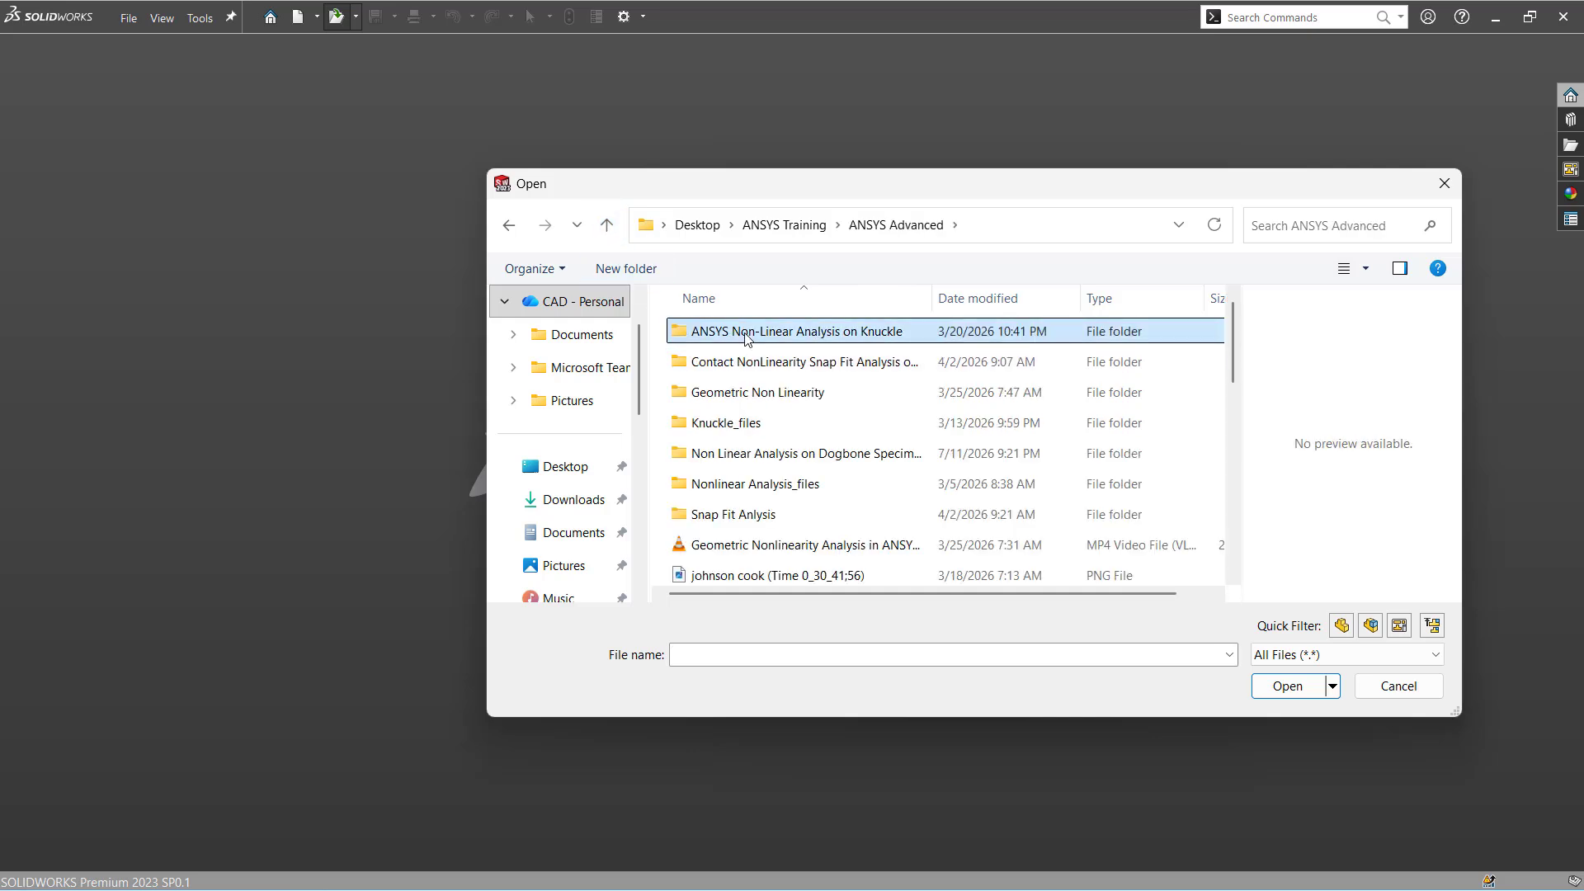
pyautogui.doubleClick(746, 334)
# Open the Knuckle_1 part file and accept running Import Diagnostics on it
pyautogui.click(725, 421)
pyautogui.click(728, 393)
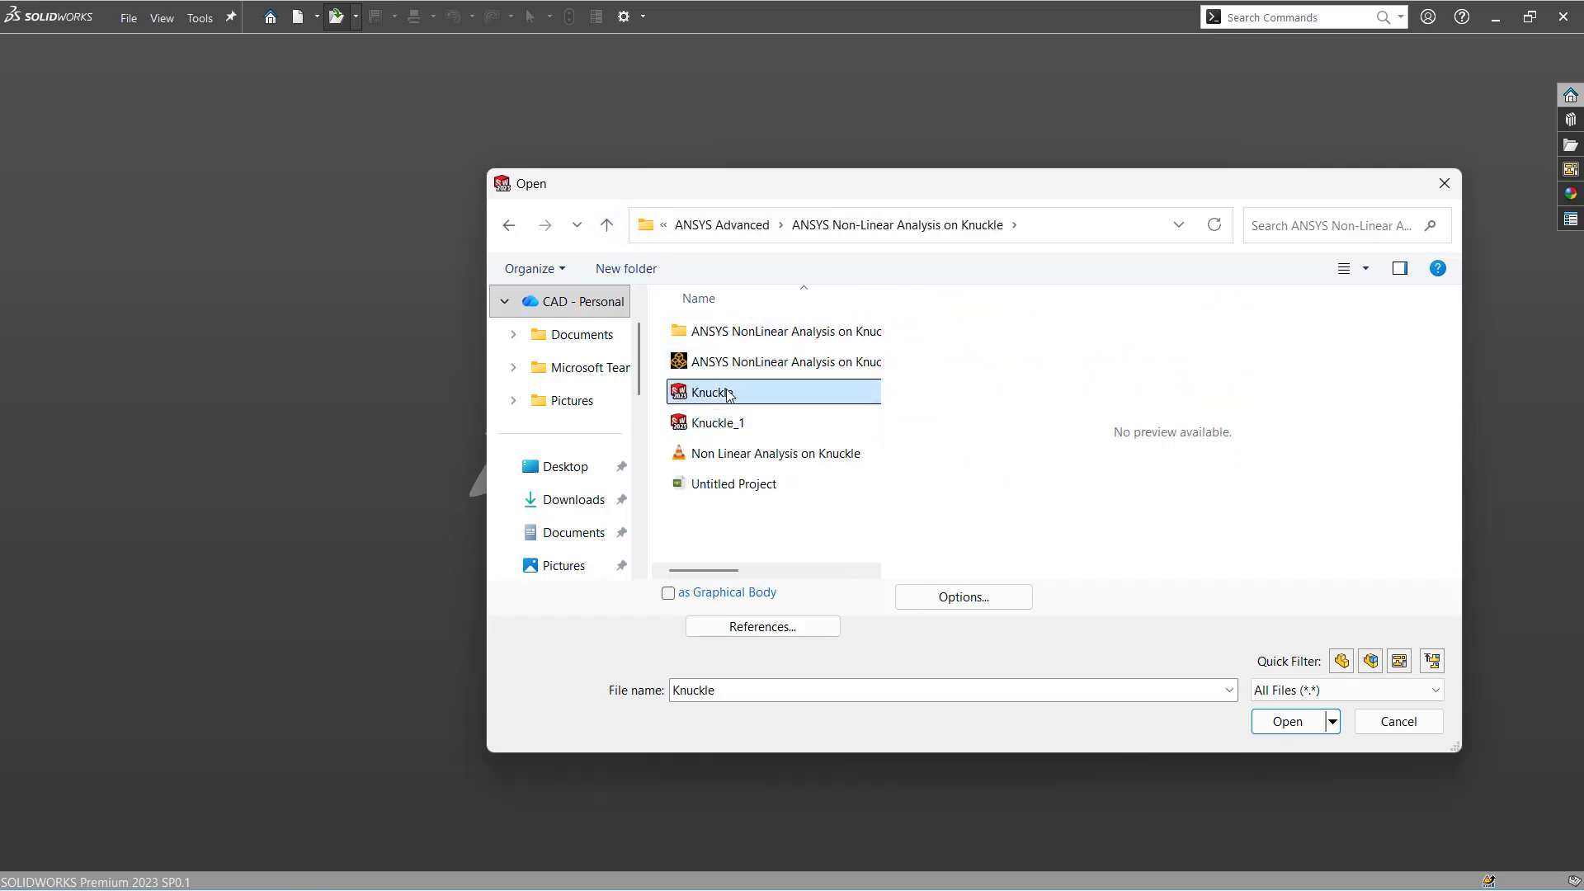
pyautogui.click(758, 423)
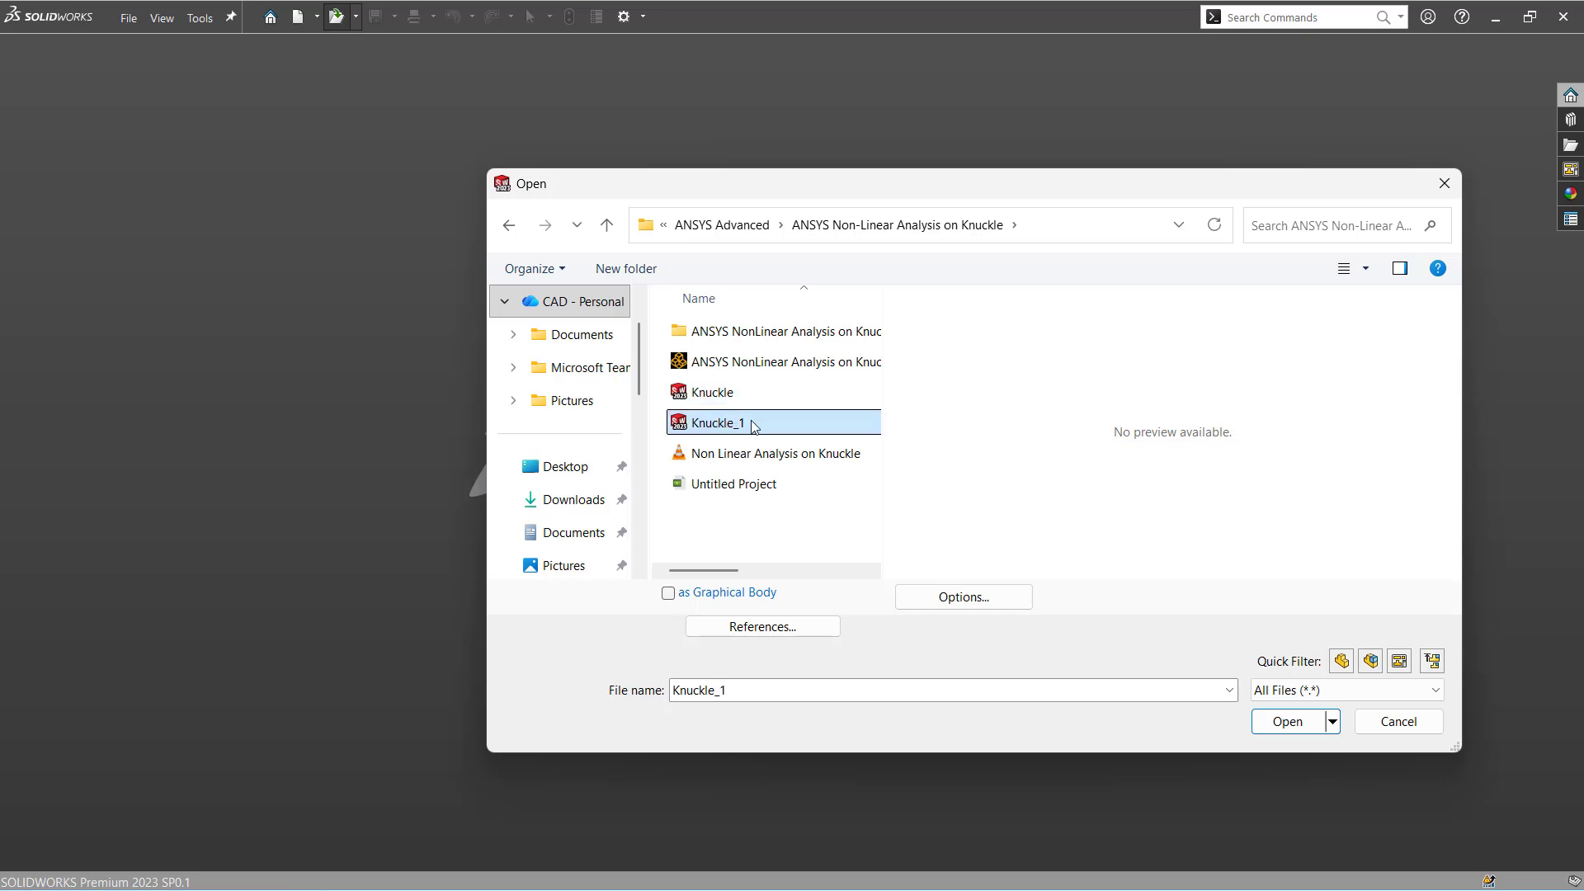
pyautogui.click(1303, 726)
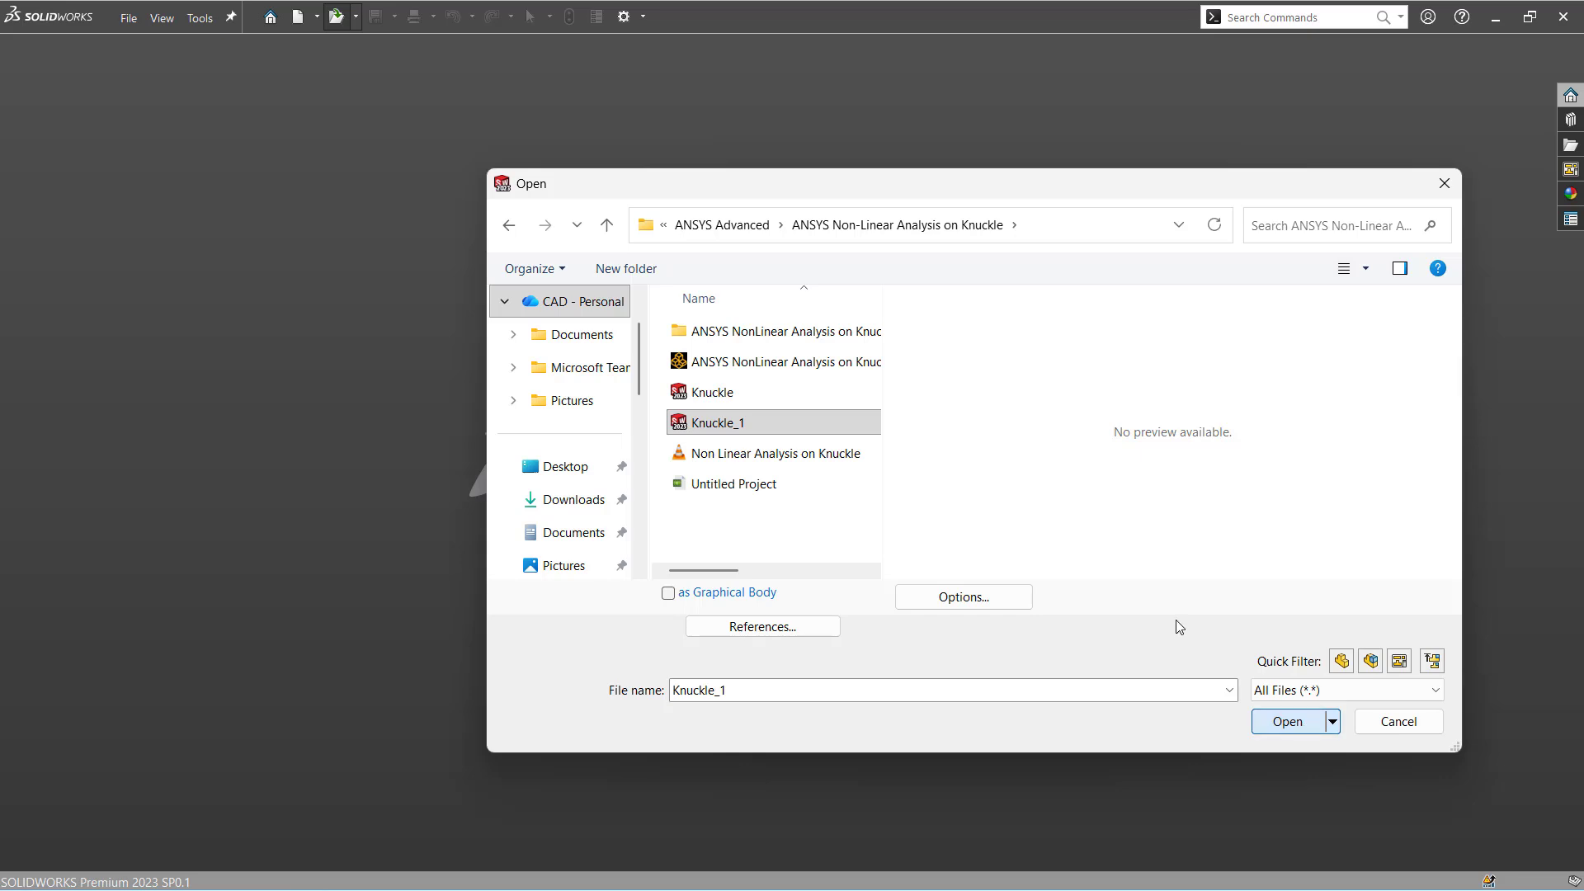
pyautogui.moveTo(885, 480); pyautogui.dragTo(1336, 484)
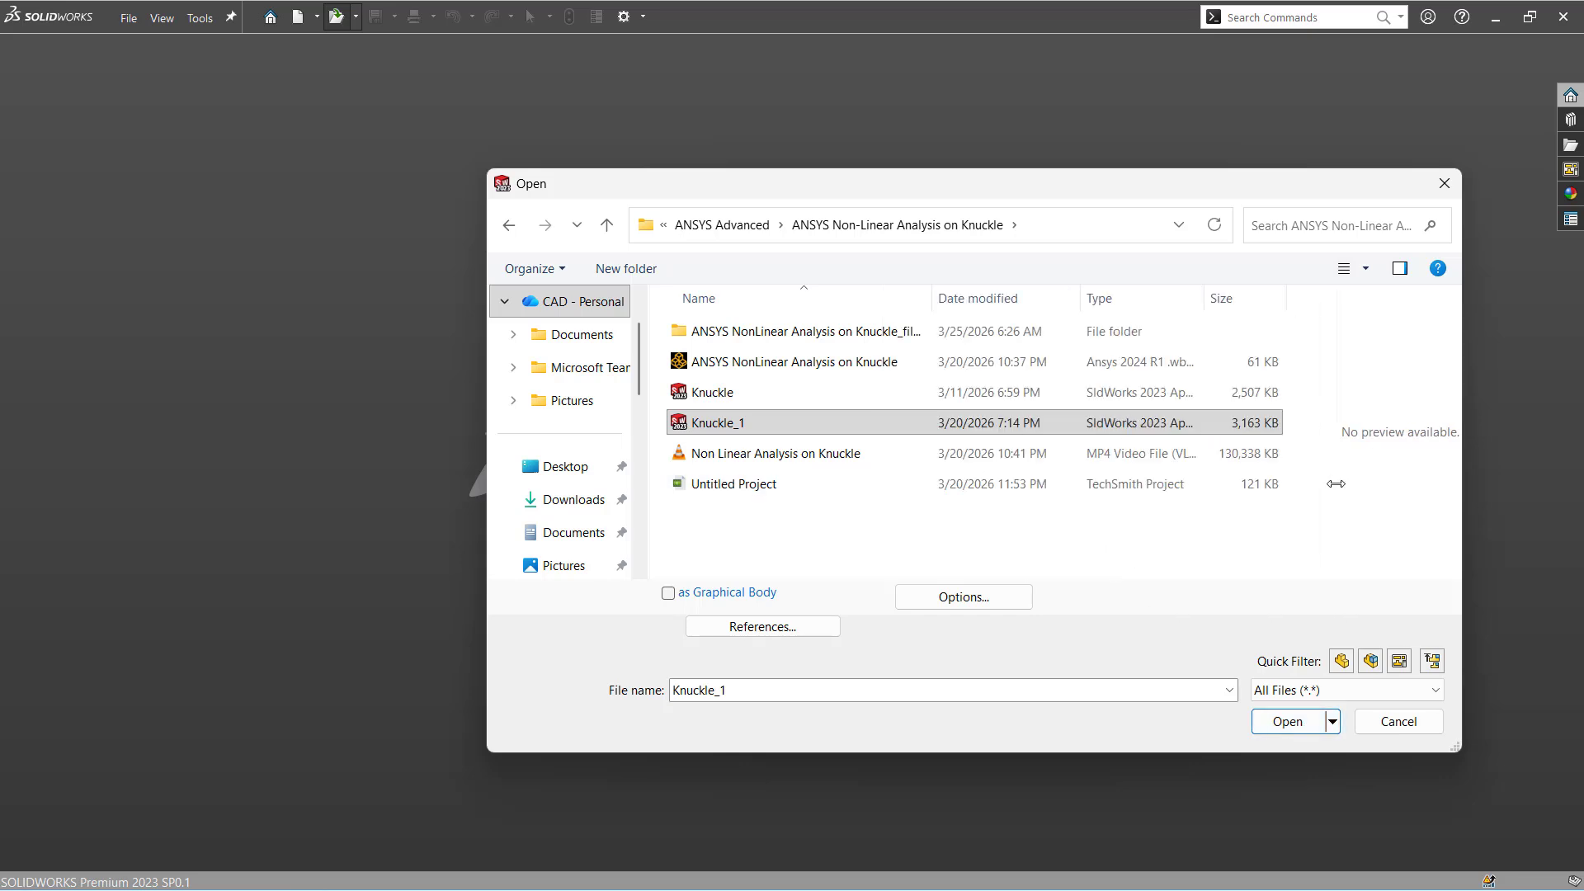
pyautogui.click(957, 424)
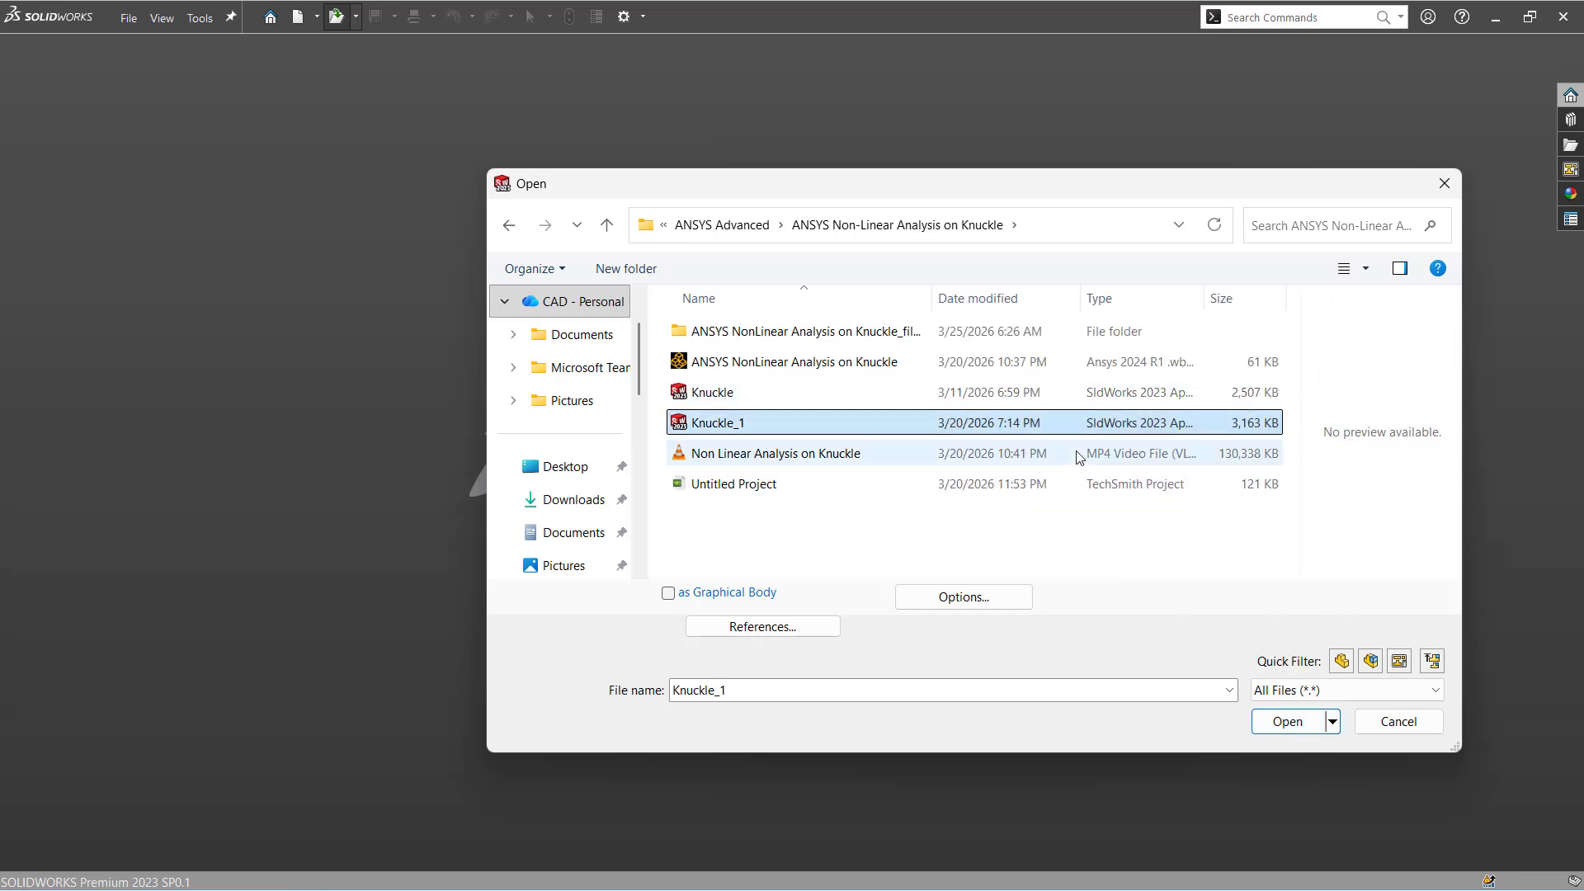
pyautogui.click(1263, 724)
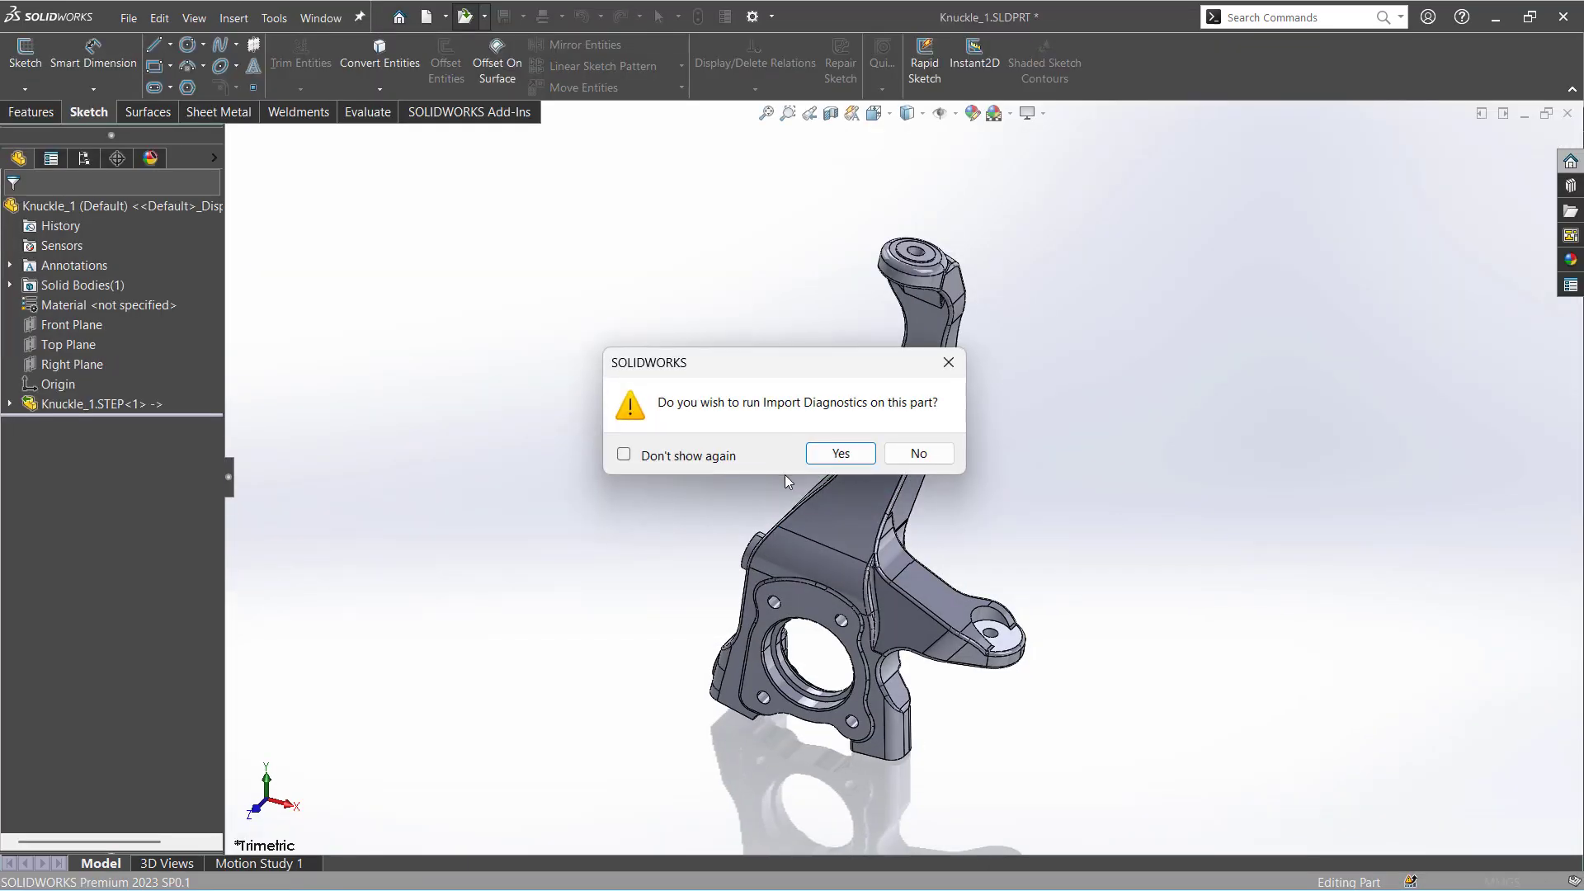
pyautogui.click(841, 454)
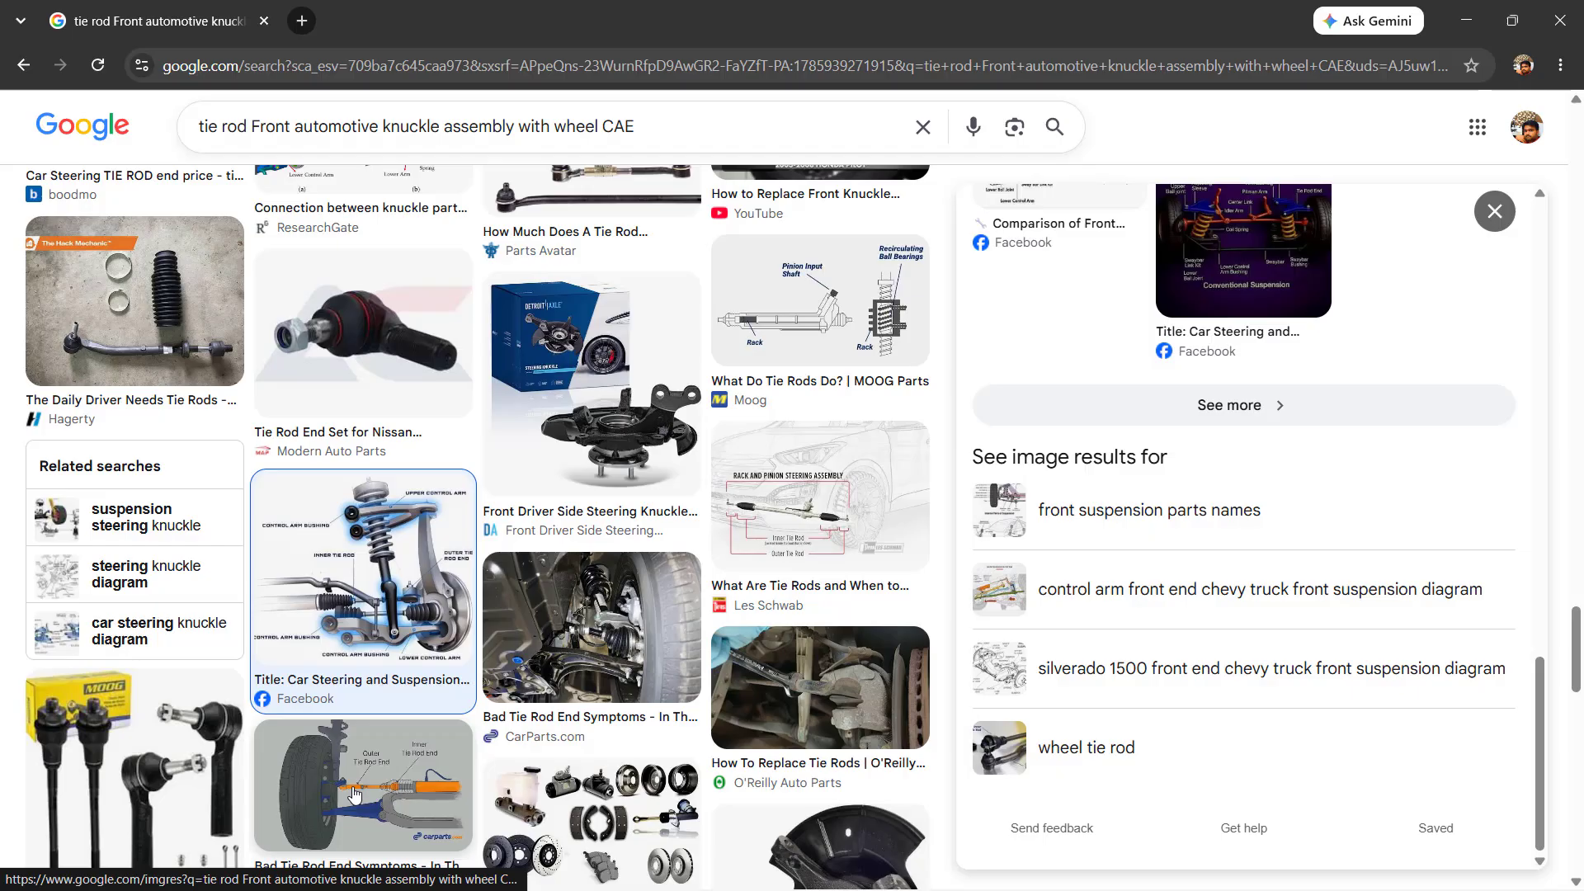
# Switch to the browser and examine the tie rod image results, enlarging the pictures that label the inner and outer tie rod ends
pyautogui.scroll(-9, 343, 754)
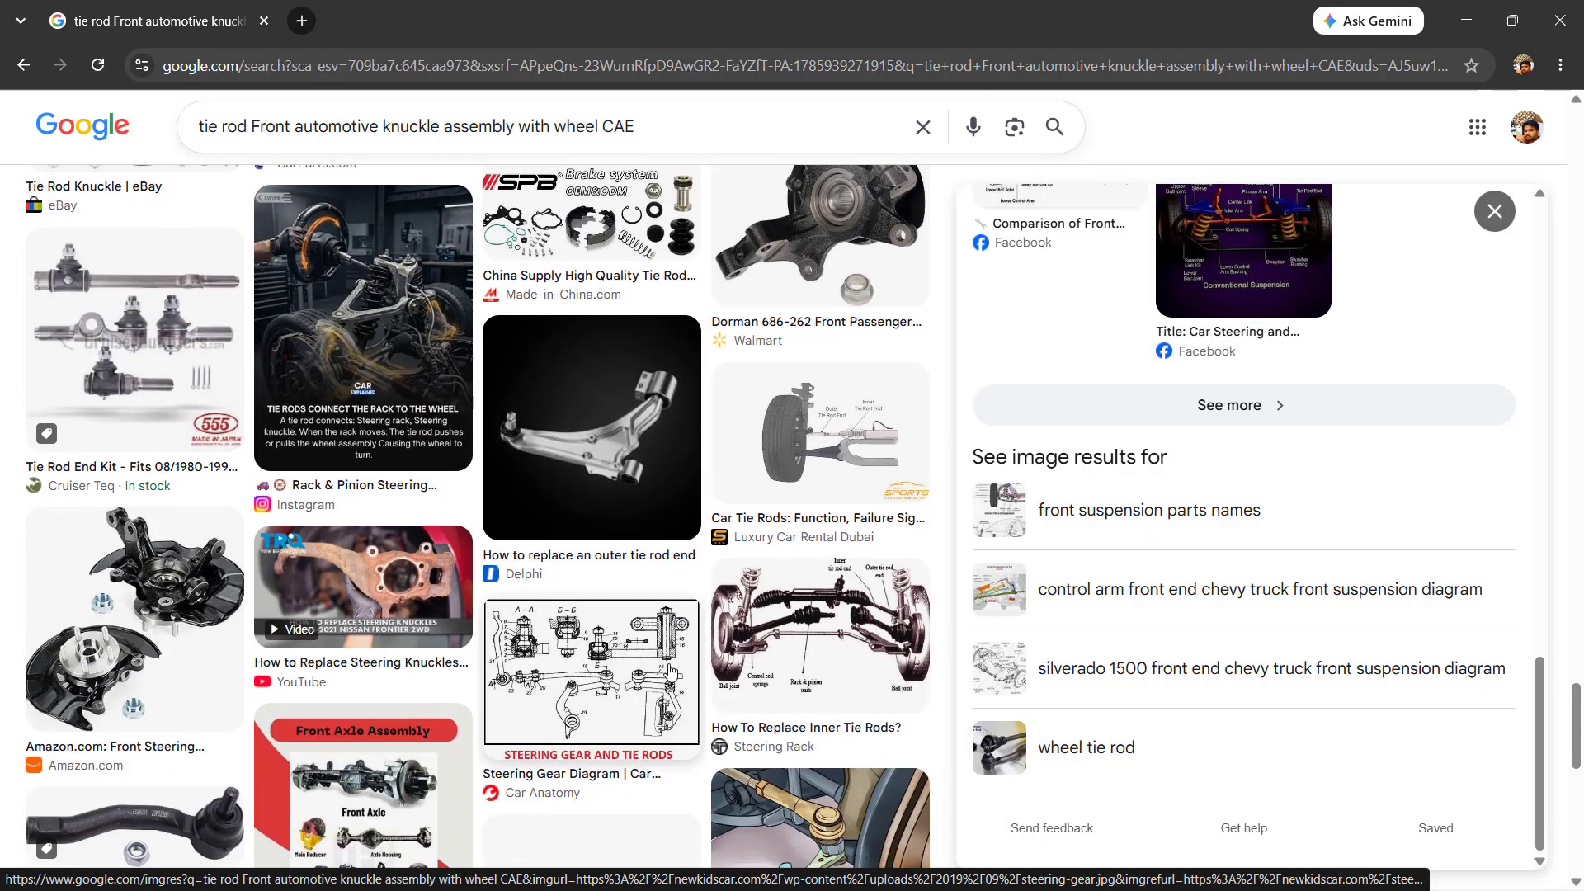
pyautogui.click(797, 453)
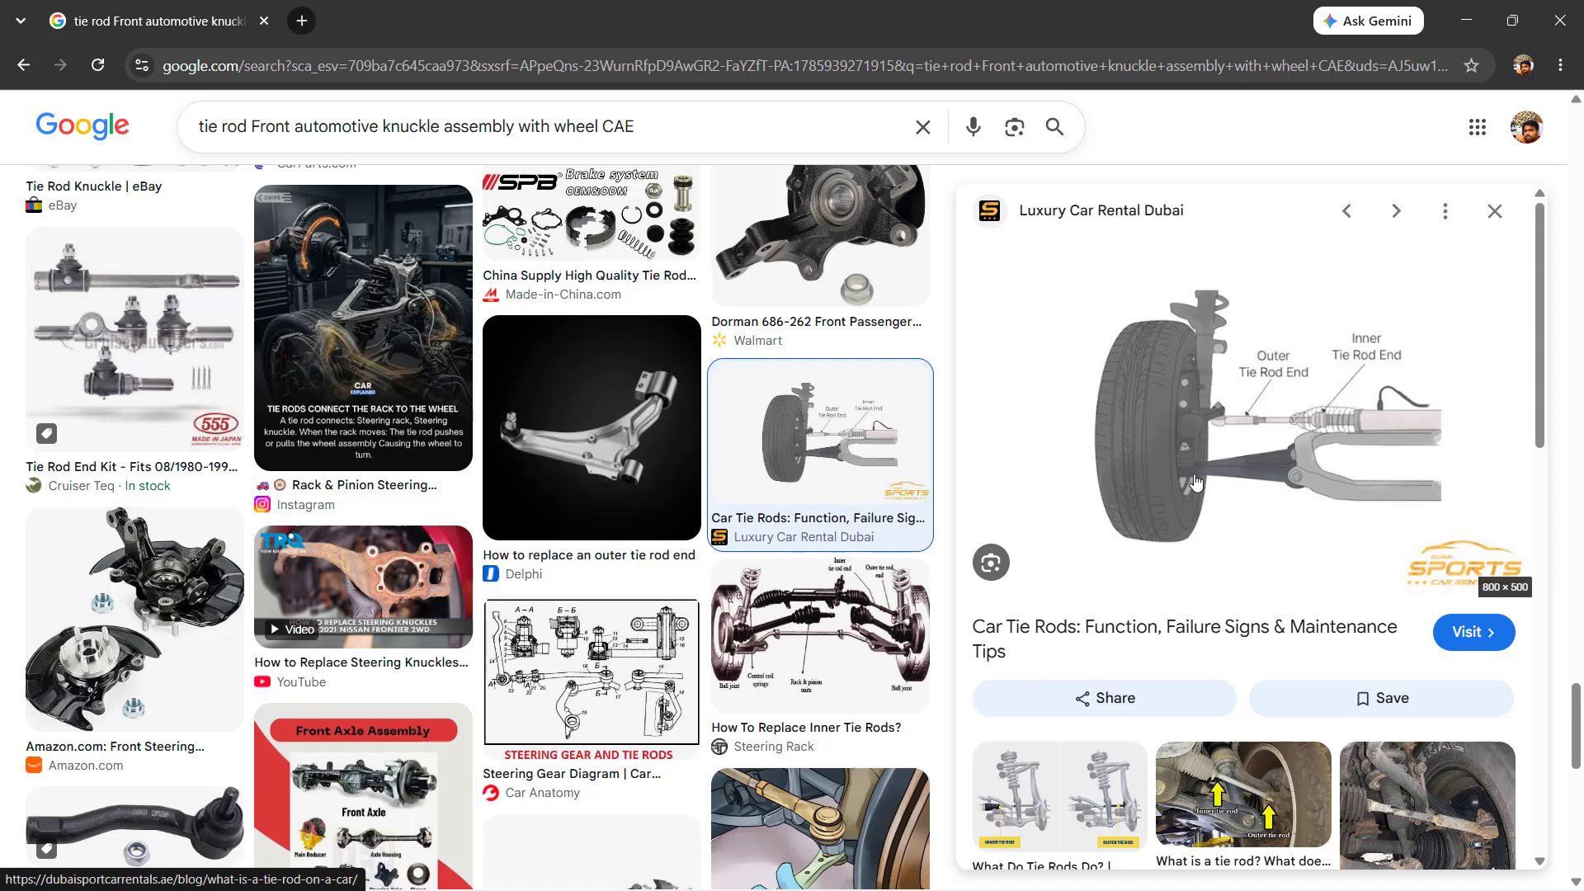
pyautogui.scroll(-1, 1196, 482)
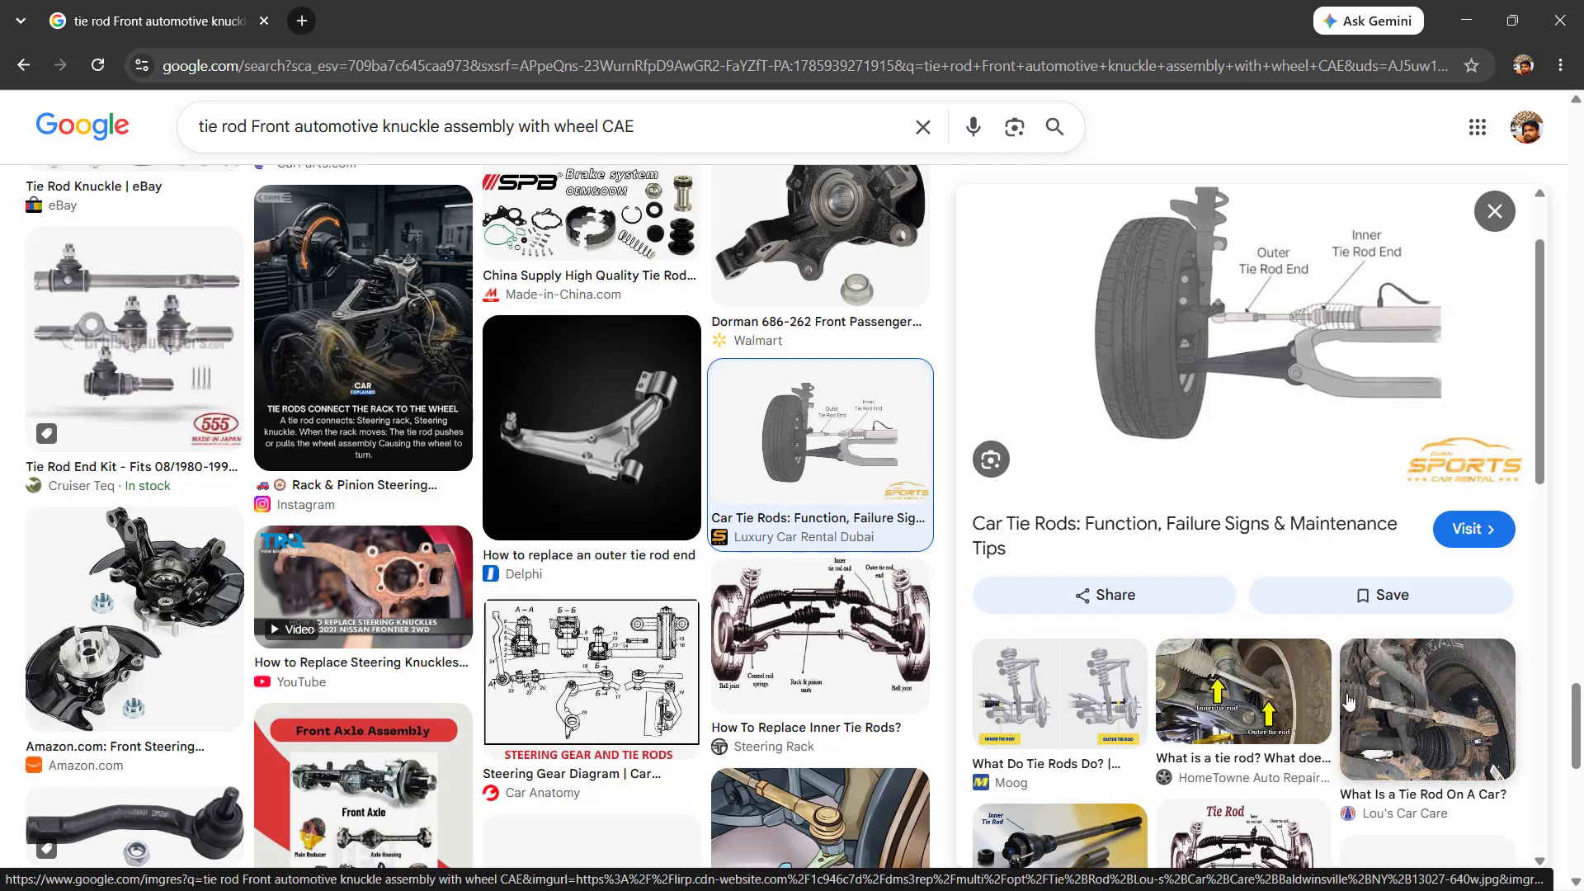
pyautogui.click(1246, 685)
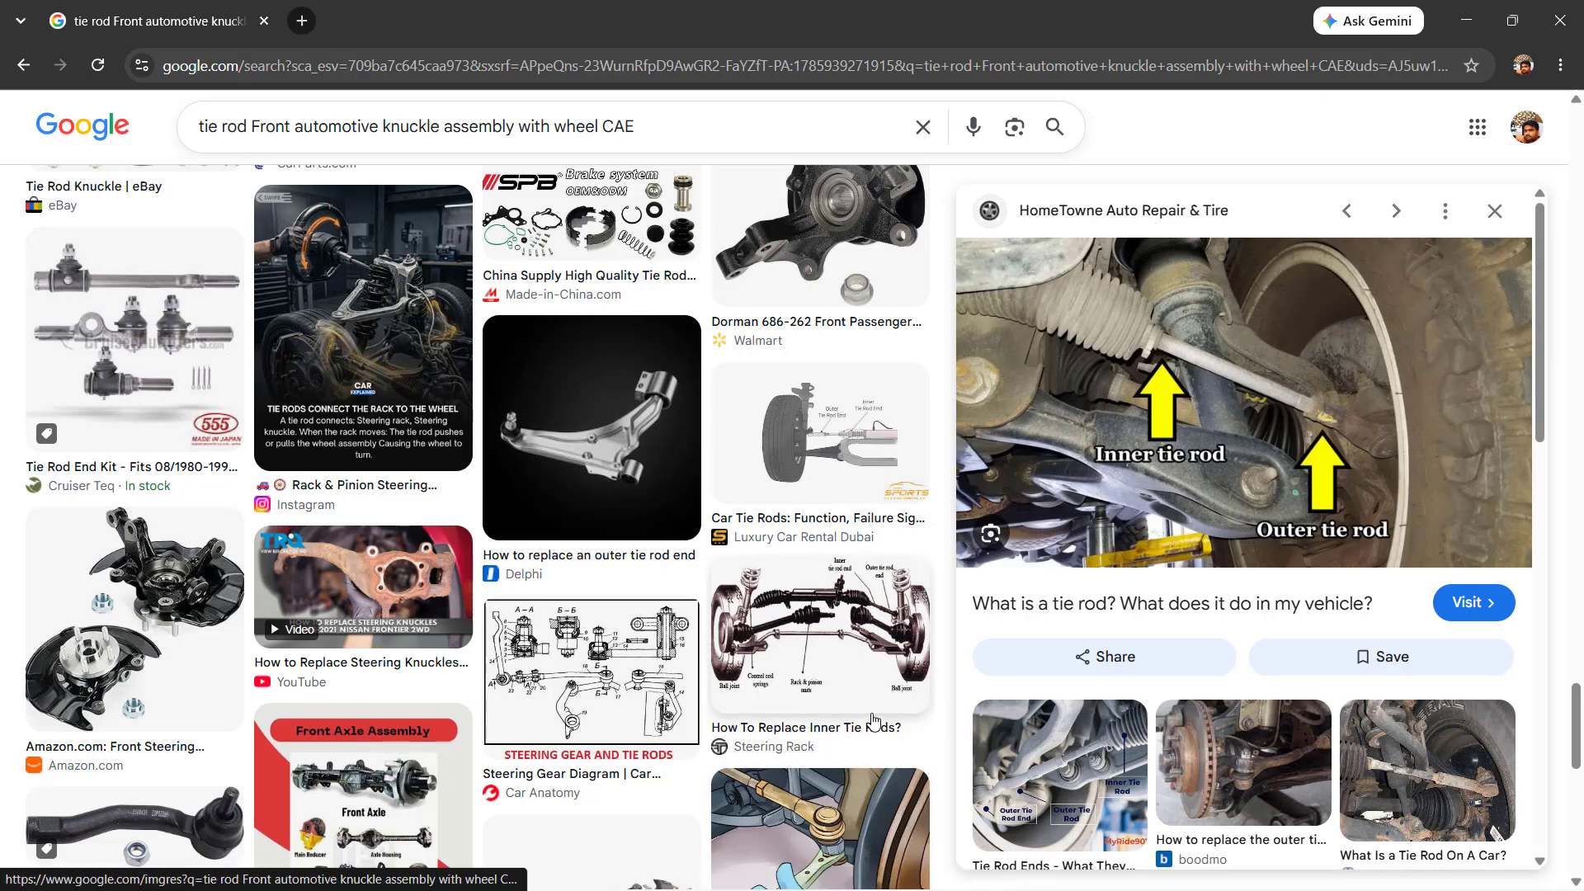
pyautogui.press('super')
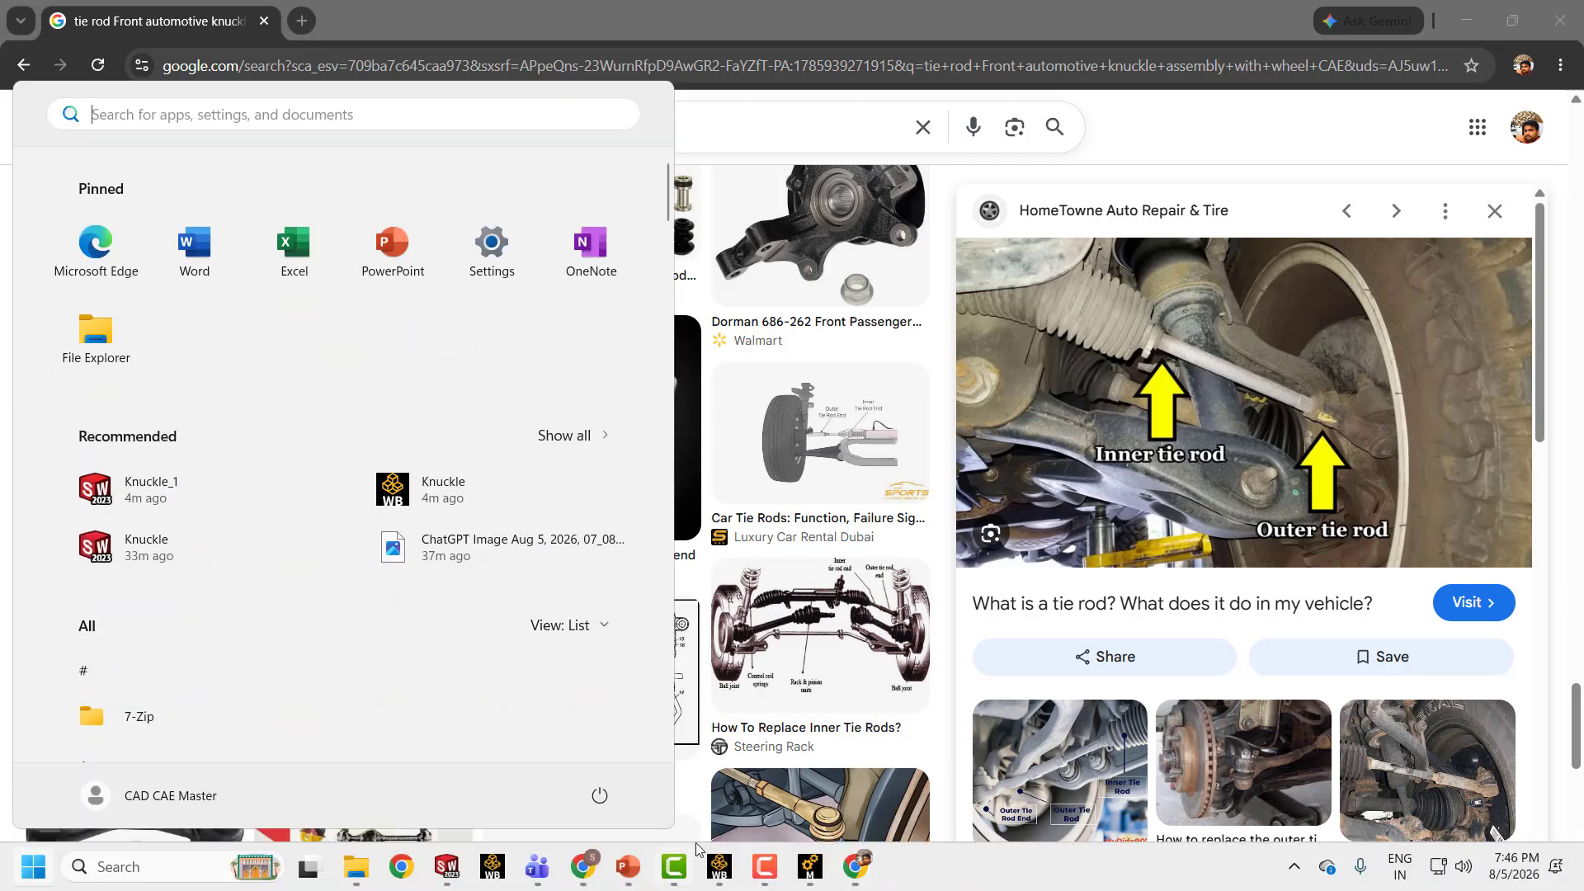
# Switch to SOLIDWORKS and examine the imported knuckle's curved upper arm from the front, the side and close up
pyautogui.click(454, 866)
pyautogui.moveTo(790, 525); pyautogui.dragTo(743, 518, button='middle')
pyautogui.scroll(-5, 946, 487)
pyautogui.moveTo(946, 485); pyautogui.dragTo(996, 471, button='middle')
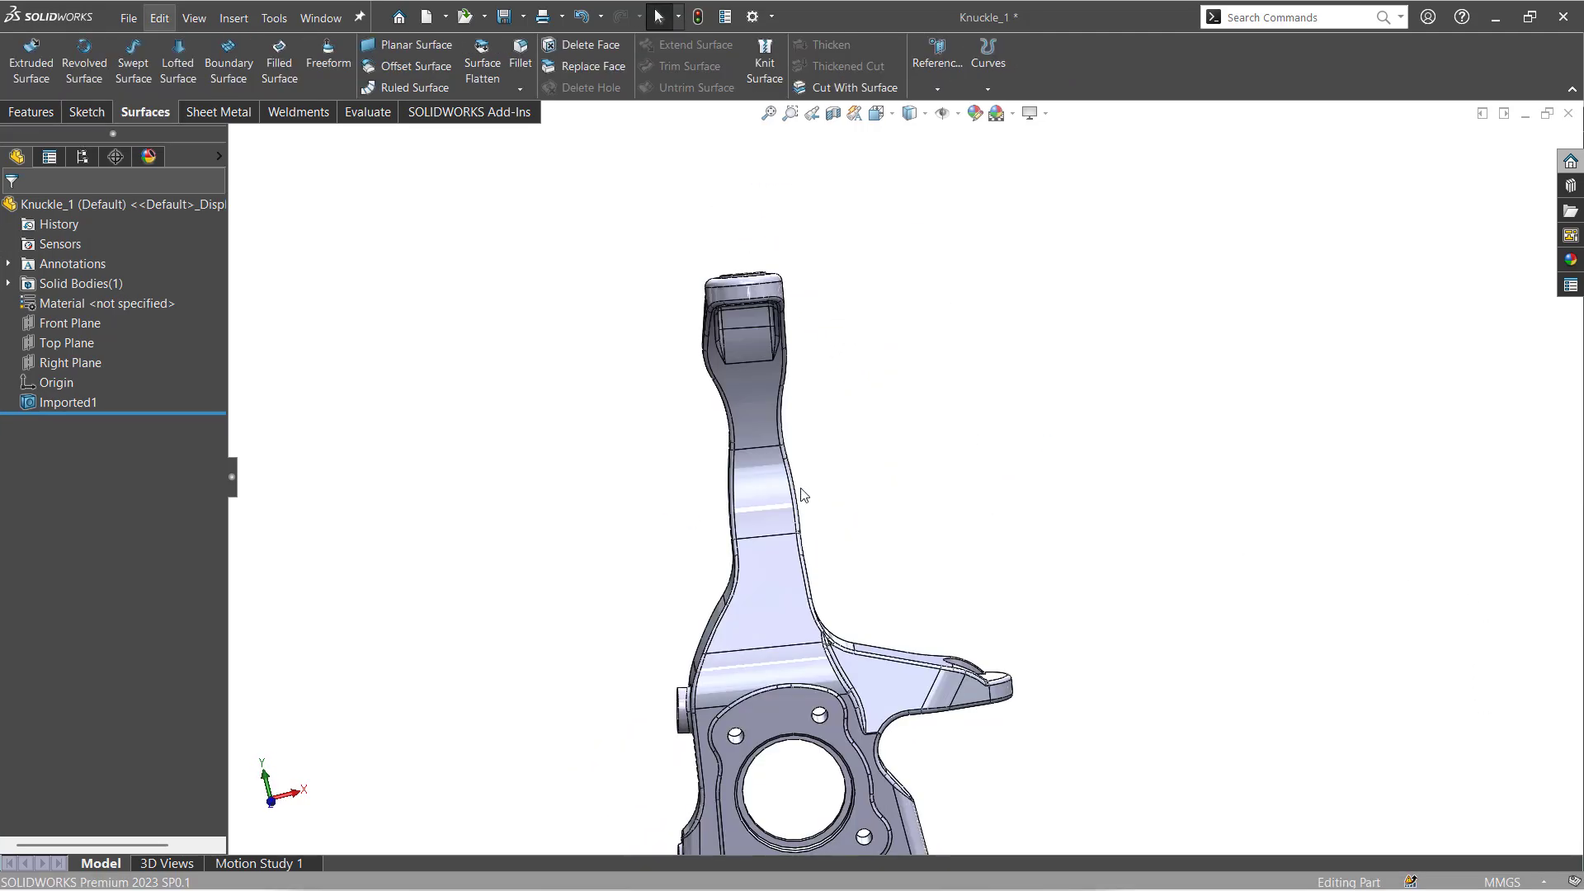
pyautogui.scroll(3, 606, 490)
pyautogui.moveTo(644, 481); pyautogui.dragTo(788, 472, button='middle')
pyautogui.scroll(-2, 792, 473)
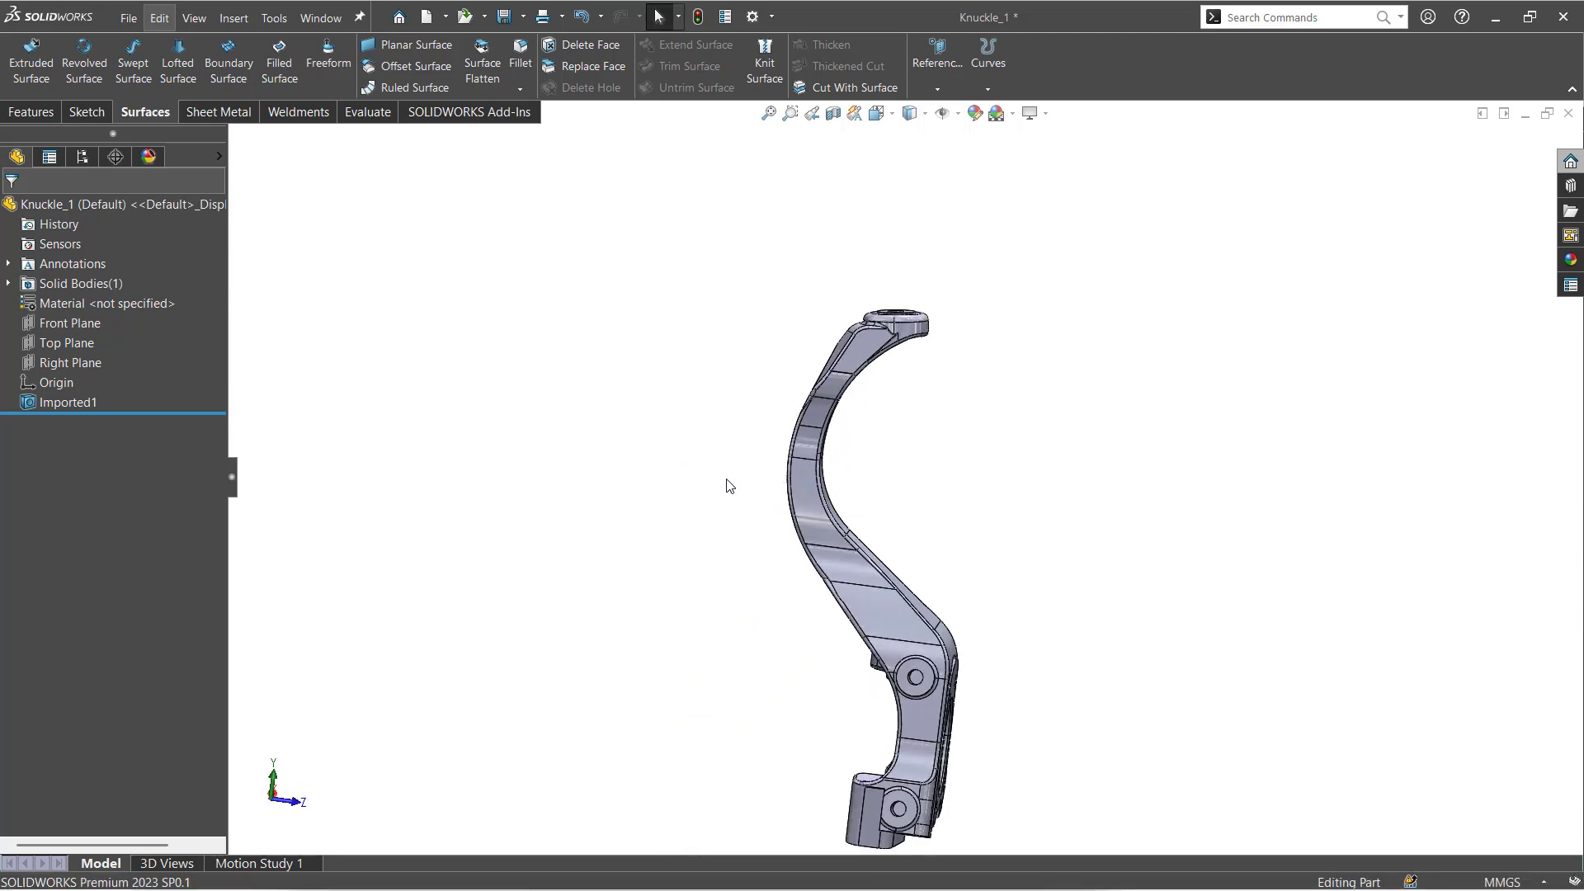
pyautogui.moveTo(729, 486); pyautogui.dragTo(545, 449, button='middle')
pyautogui.scroll(2, 901, 480)
pyautogui.scroll(-5, 901, 480)
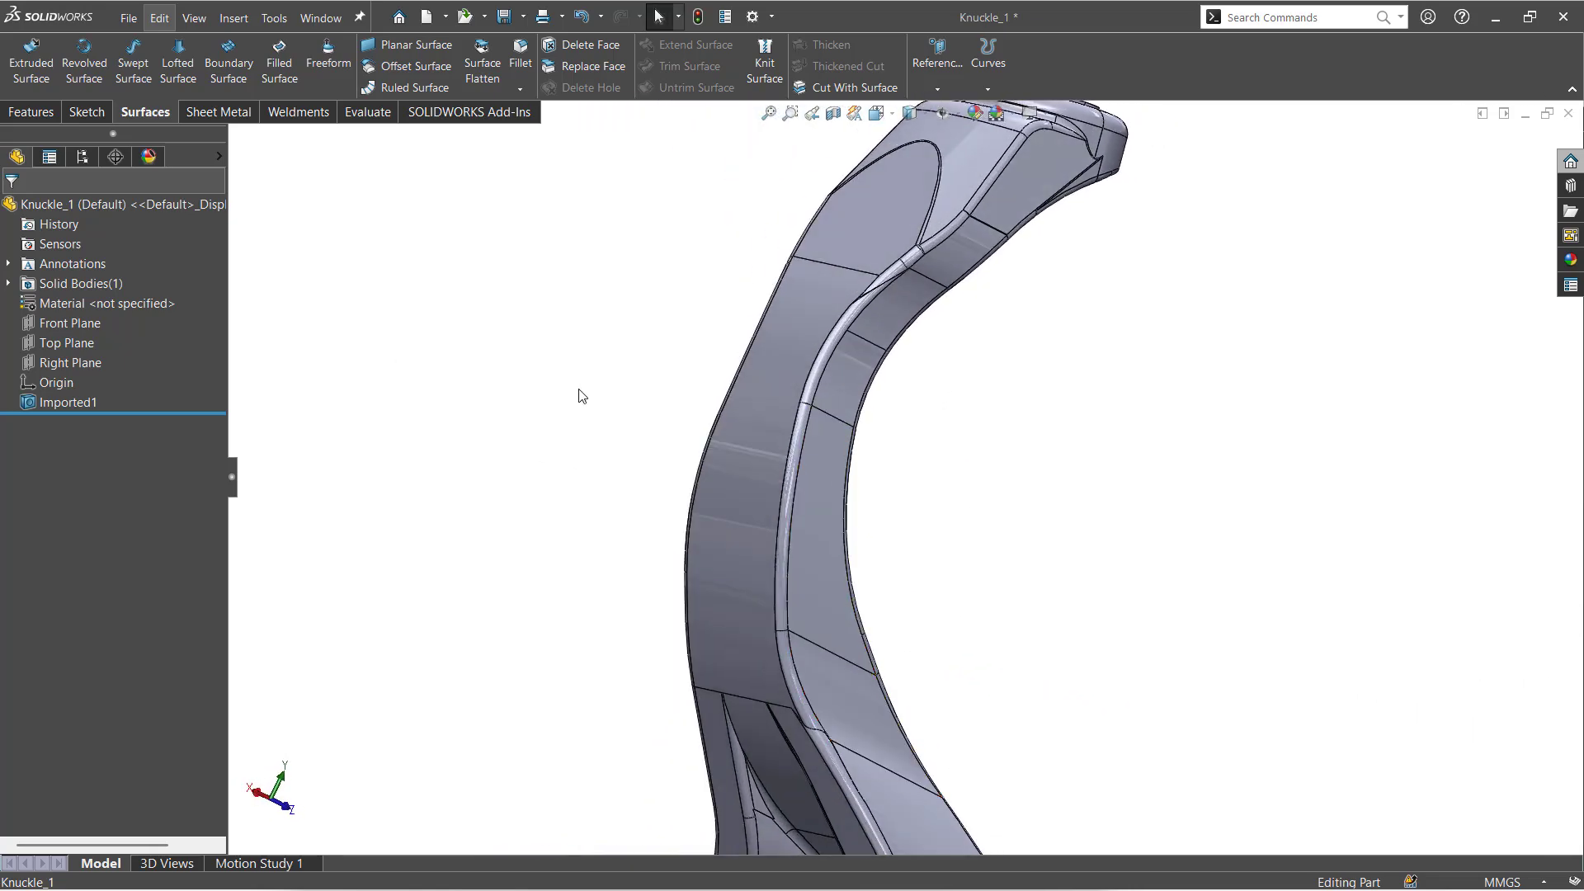
# Start a Freeform feature on the long curved outer face of the knuckle's upper arm
pyautogui.click(234, 18)
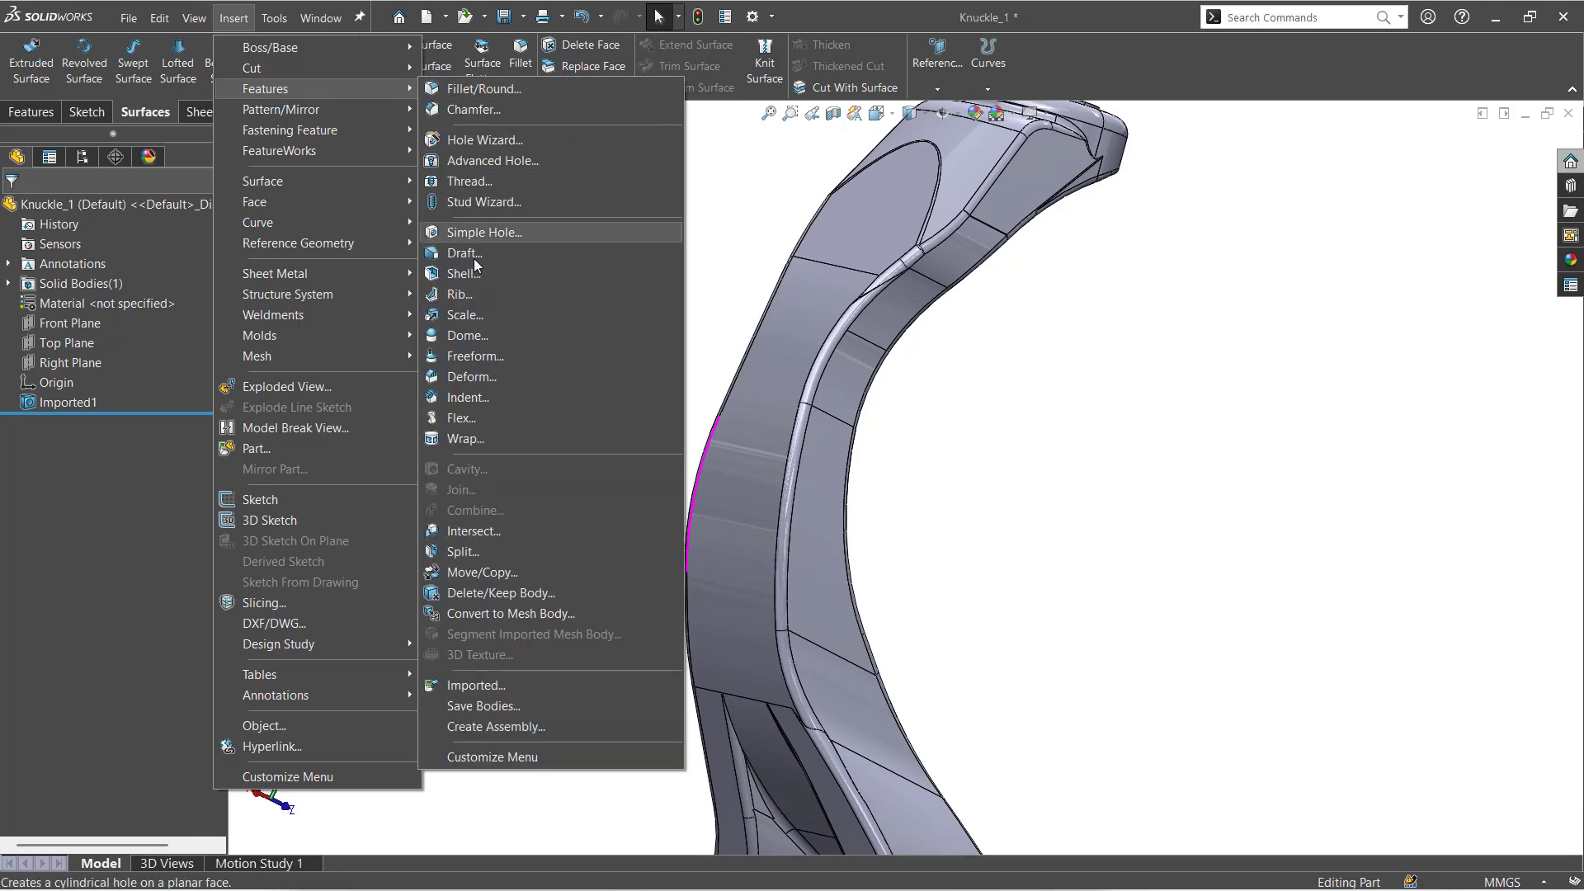
pyautogui.click(472, 355)
pyautogui.click(741, 441)
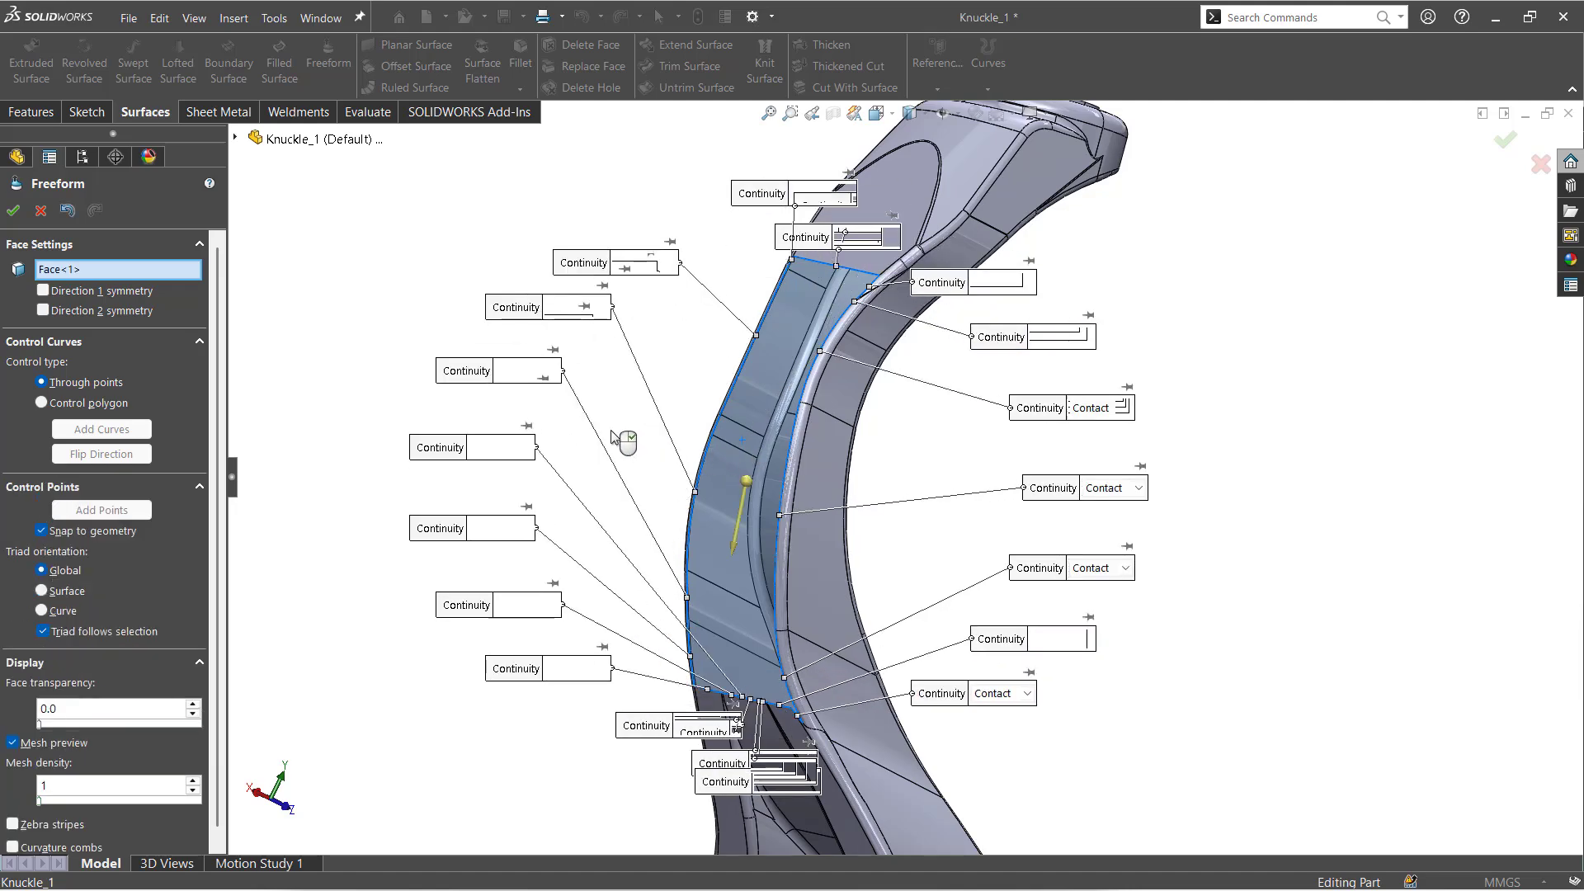
# Add crosswise control curves spaced along the selected arm face and set the control type to Control polygon
pyautogui.moveTo(685, 350)
pyautogui.mouseDown(button='middle')
pyautogui.moveTo(743, 350)
pyautogui.moveTo(694, 319)
pyautogui.moveTo(695, 262)
pyautogui.moveTo(683, 336)
pyautogui.mouseUp(button='middle')
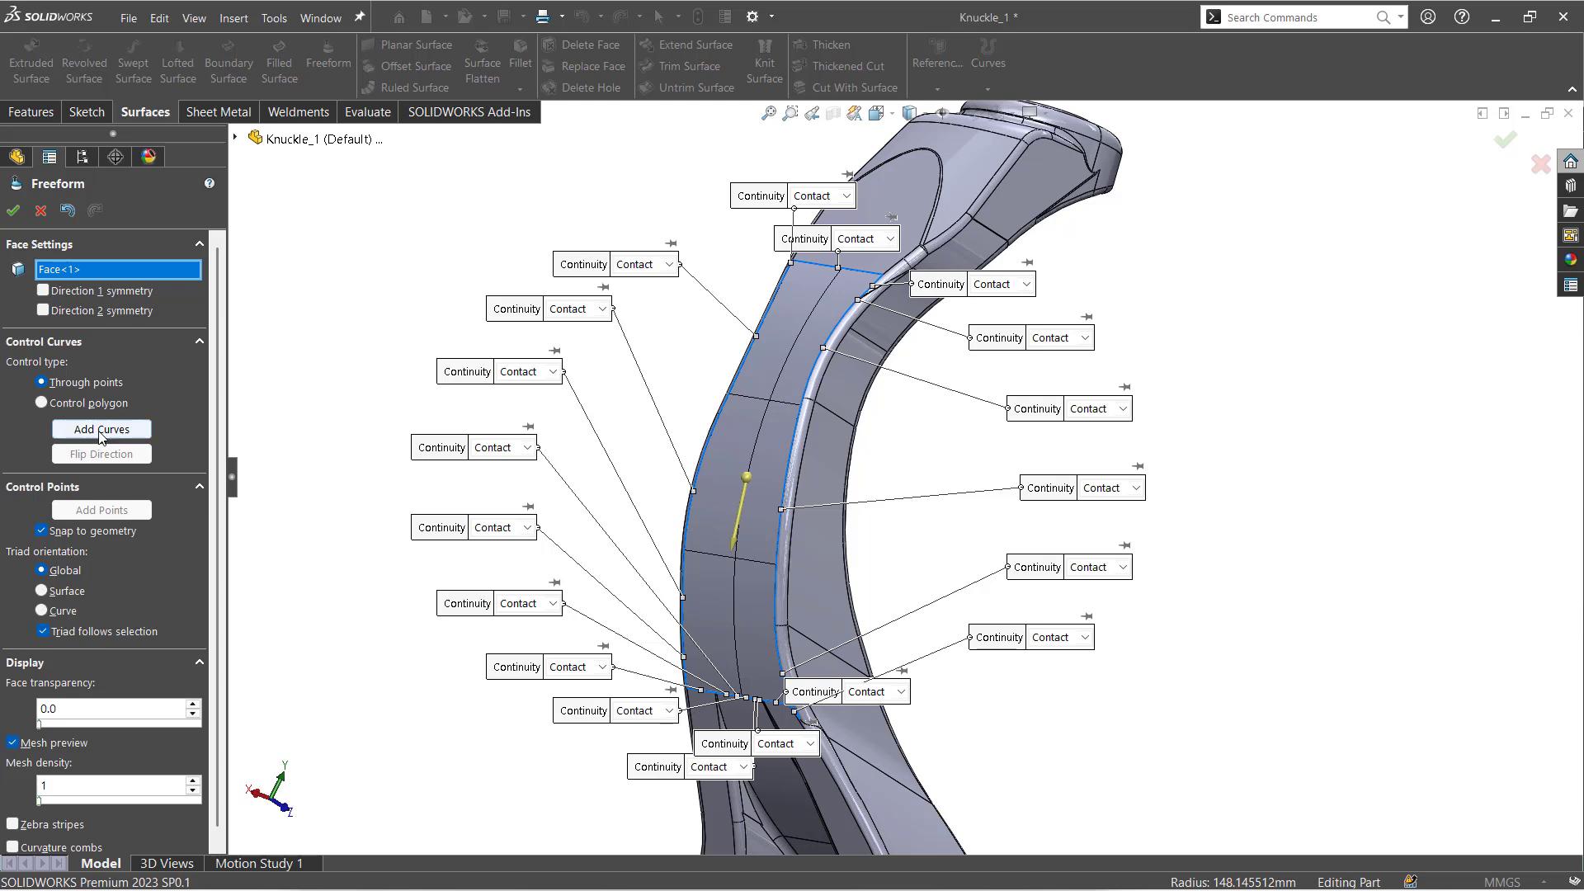
pyautogui.click(101, 435)
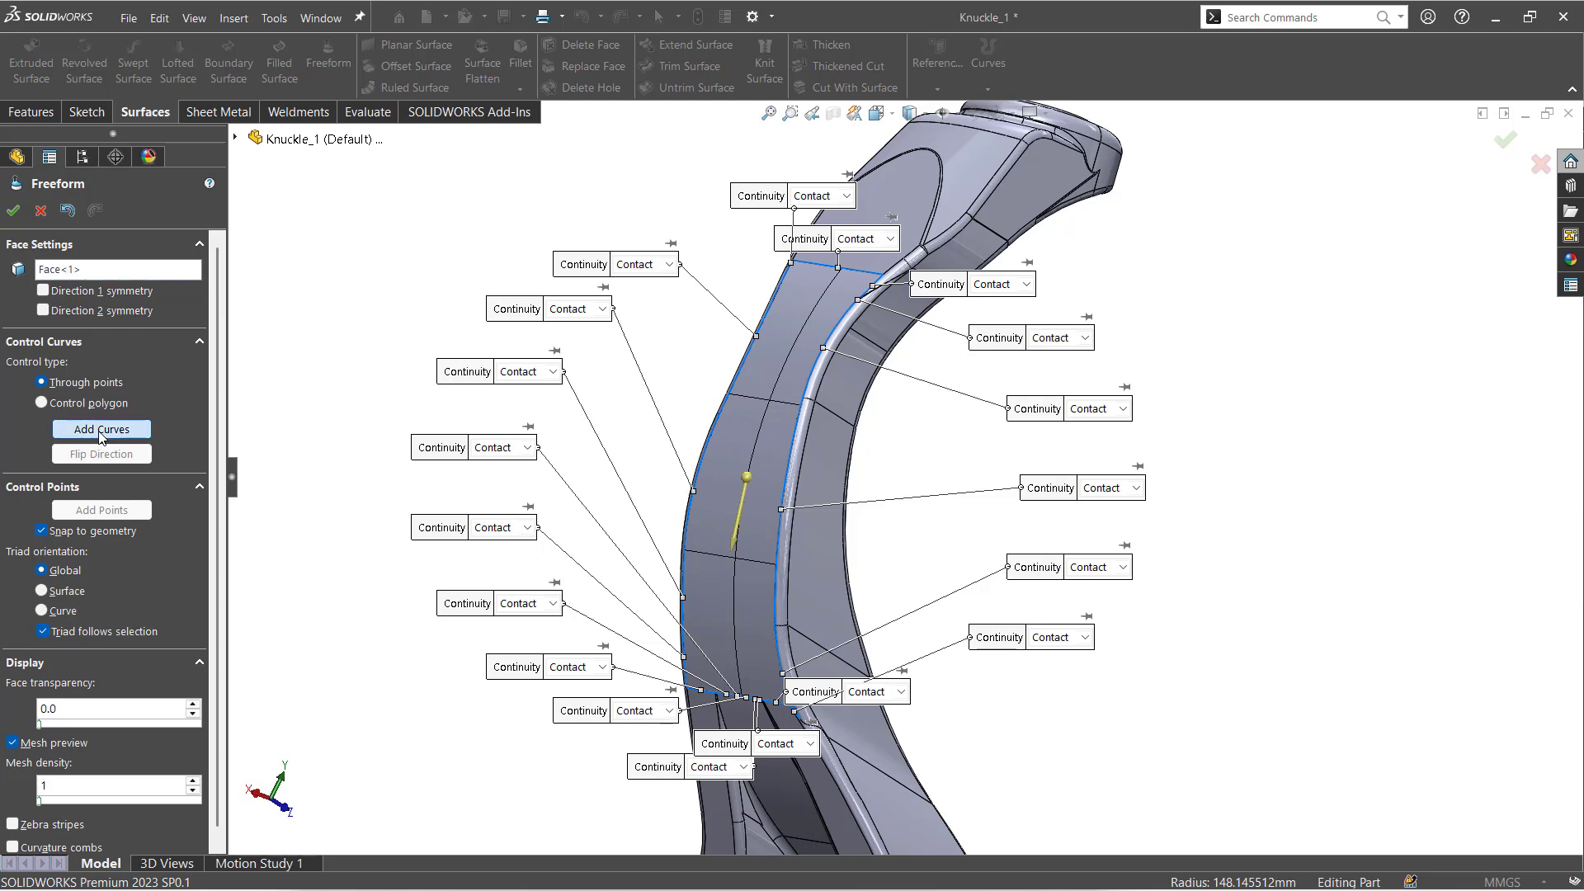
pyautogui.click(806, 344)
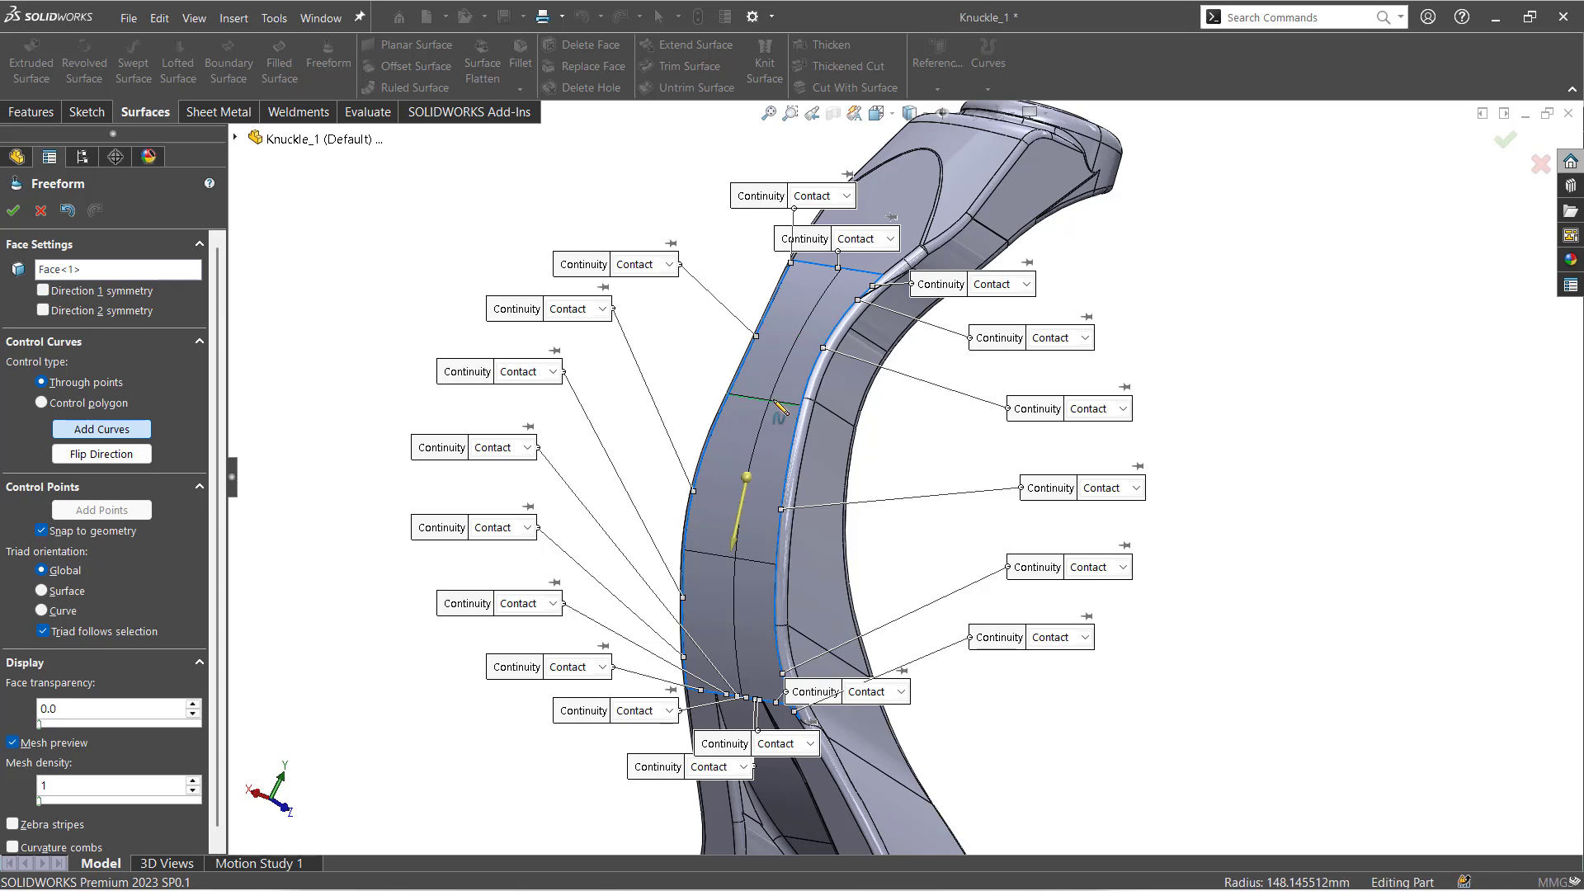
pyautogui.click(831, 281)
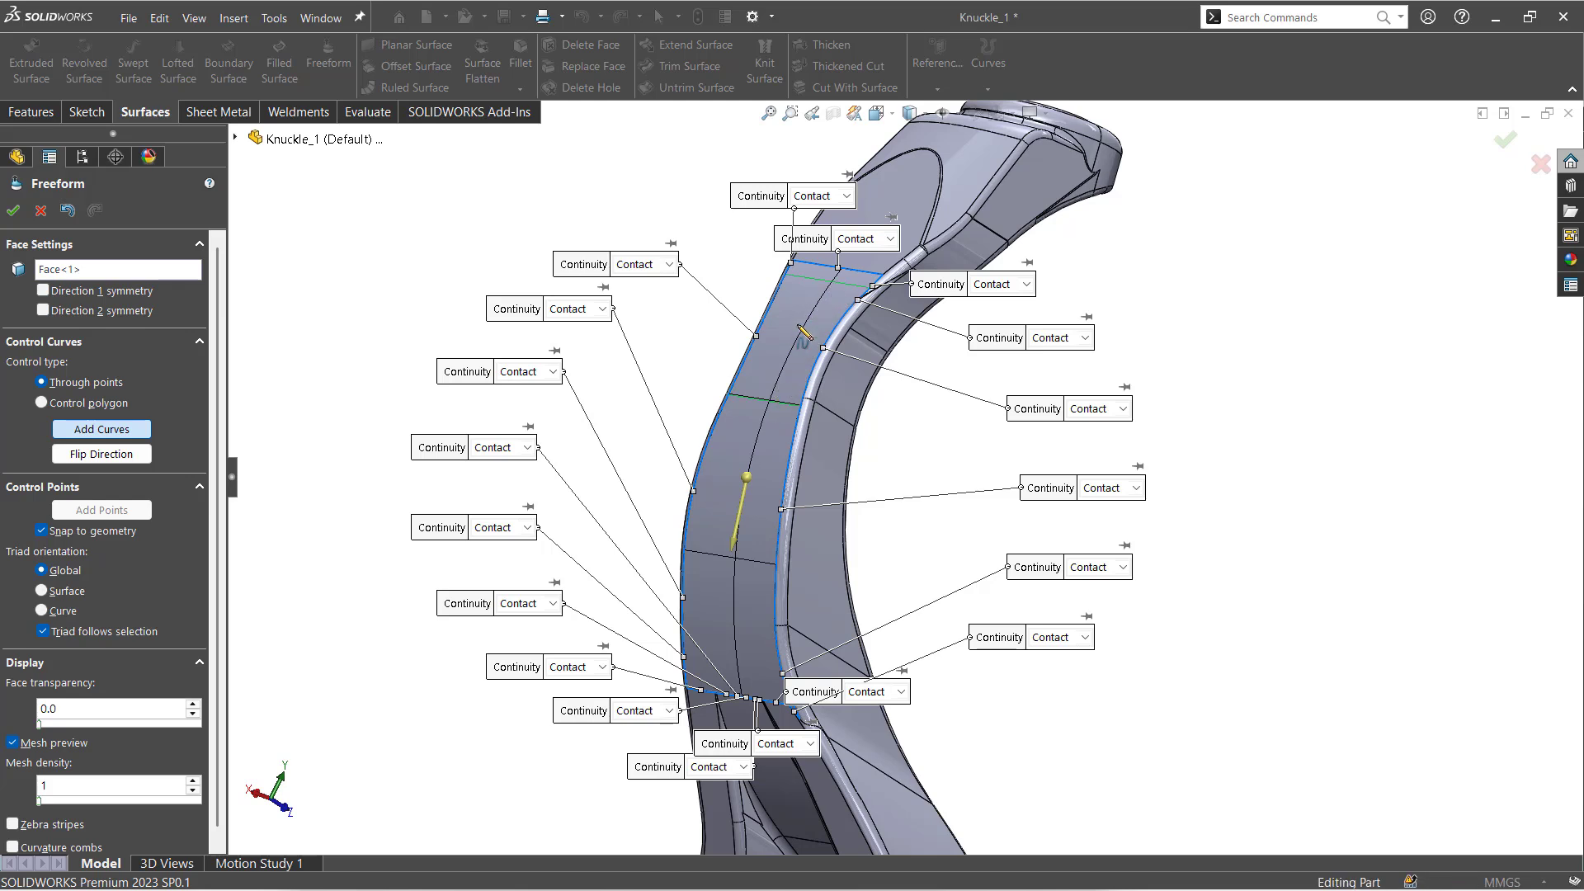
pyautogui.click(747, 471)
pyautogui.click(732, 474)
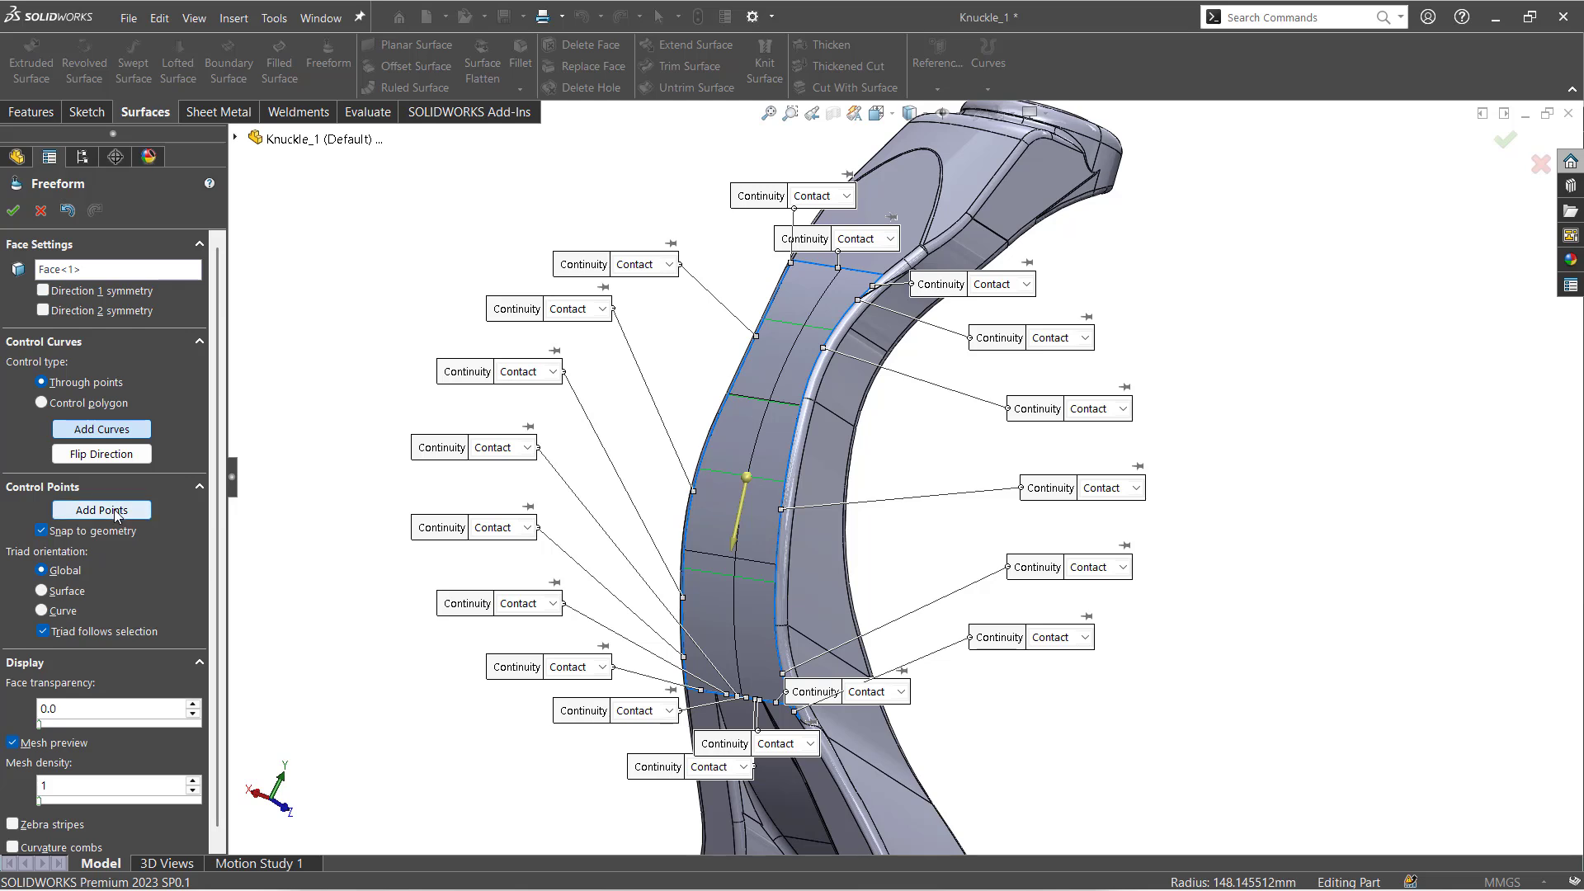
pyautogui.click(68, 404)
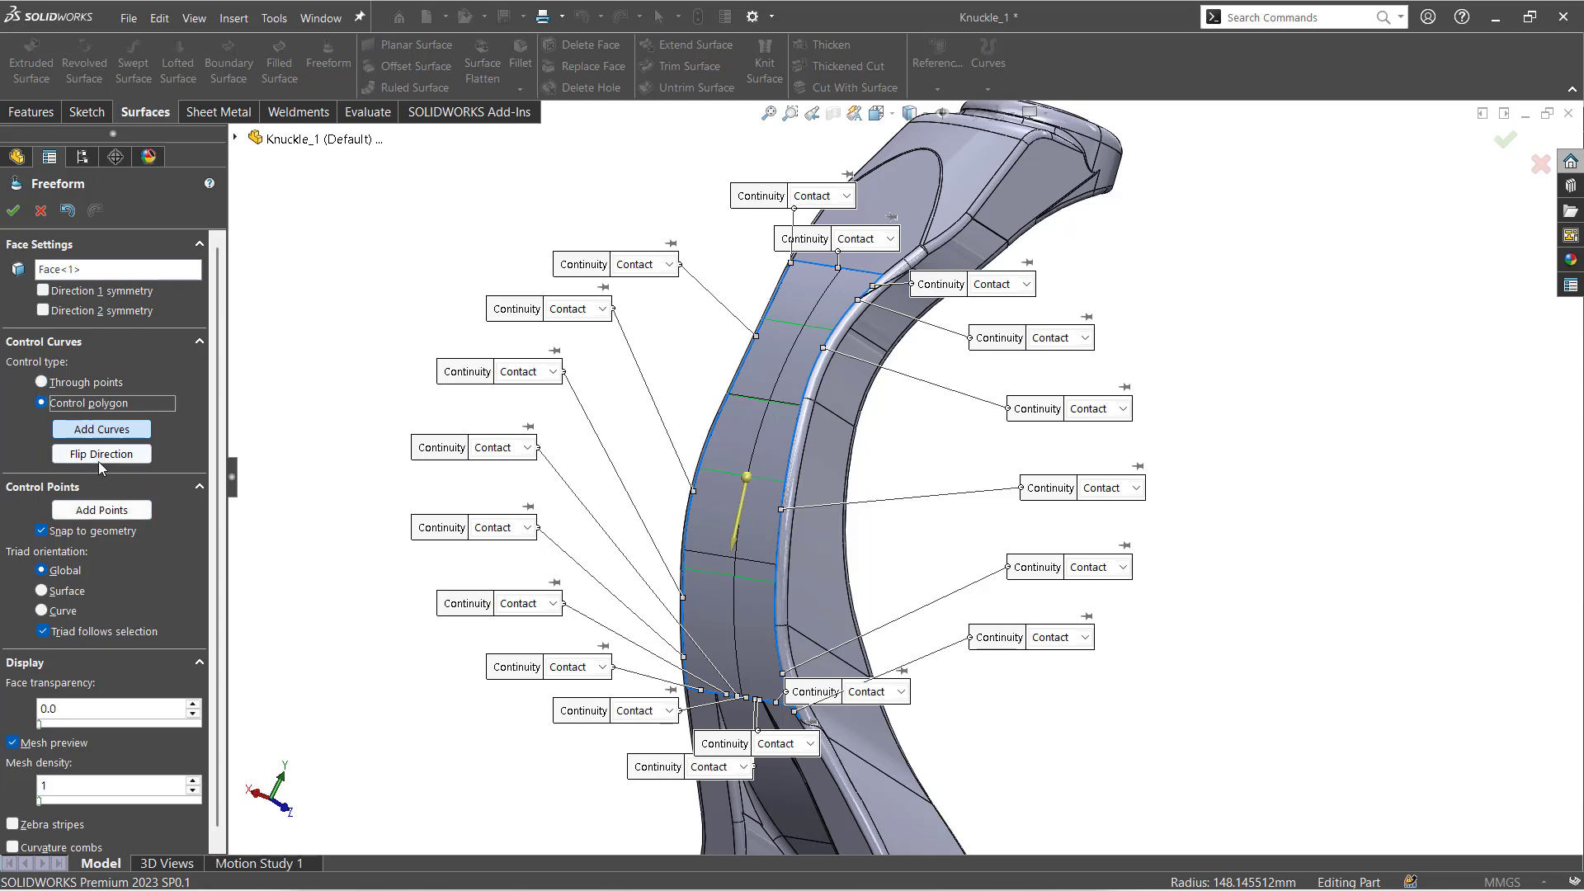
# Add a control point to the lowest control curve on the face and finish adding points
pyautogui.click(102, 510)
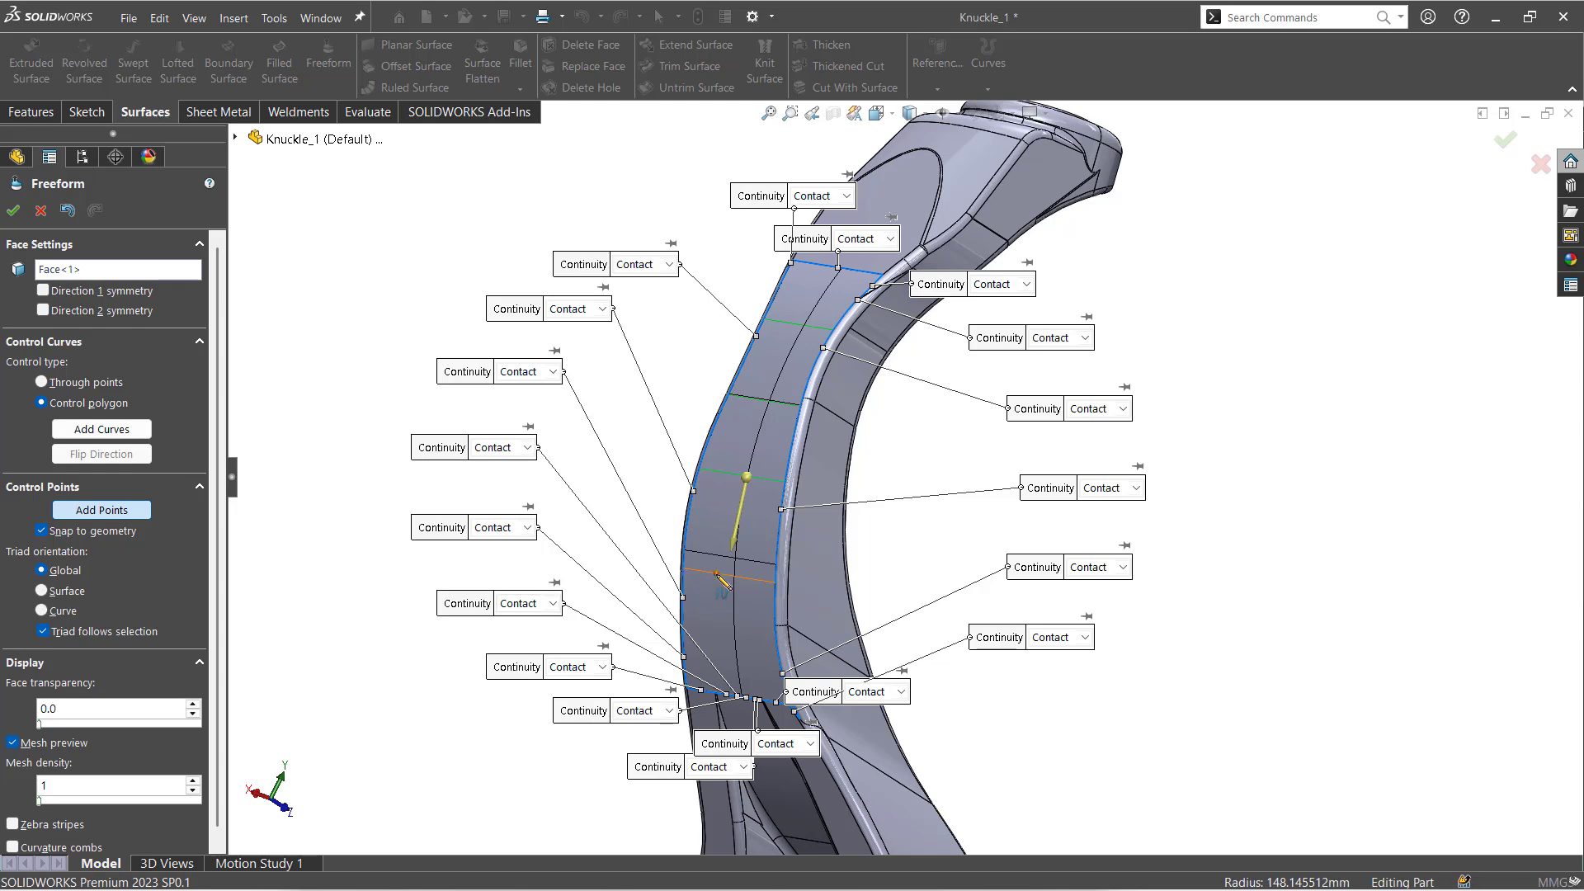
pyautogui.click(722, 580)
pyautogui.scroll(-2, 750, 581)
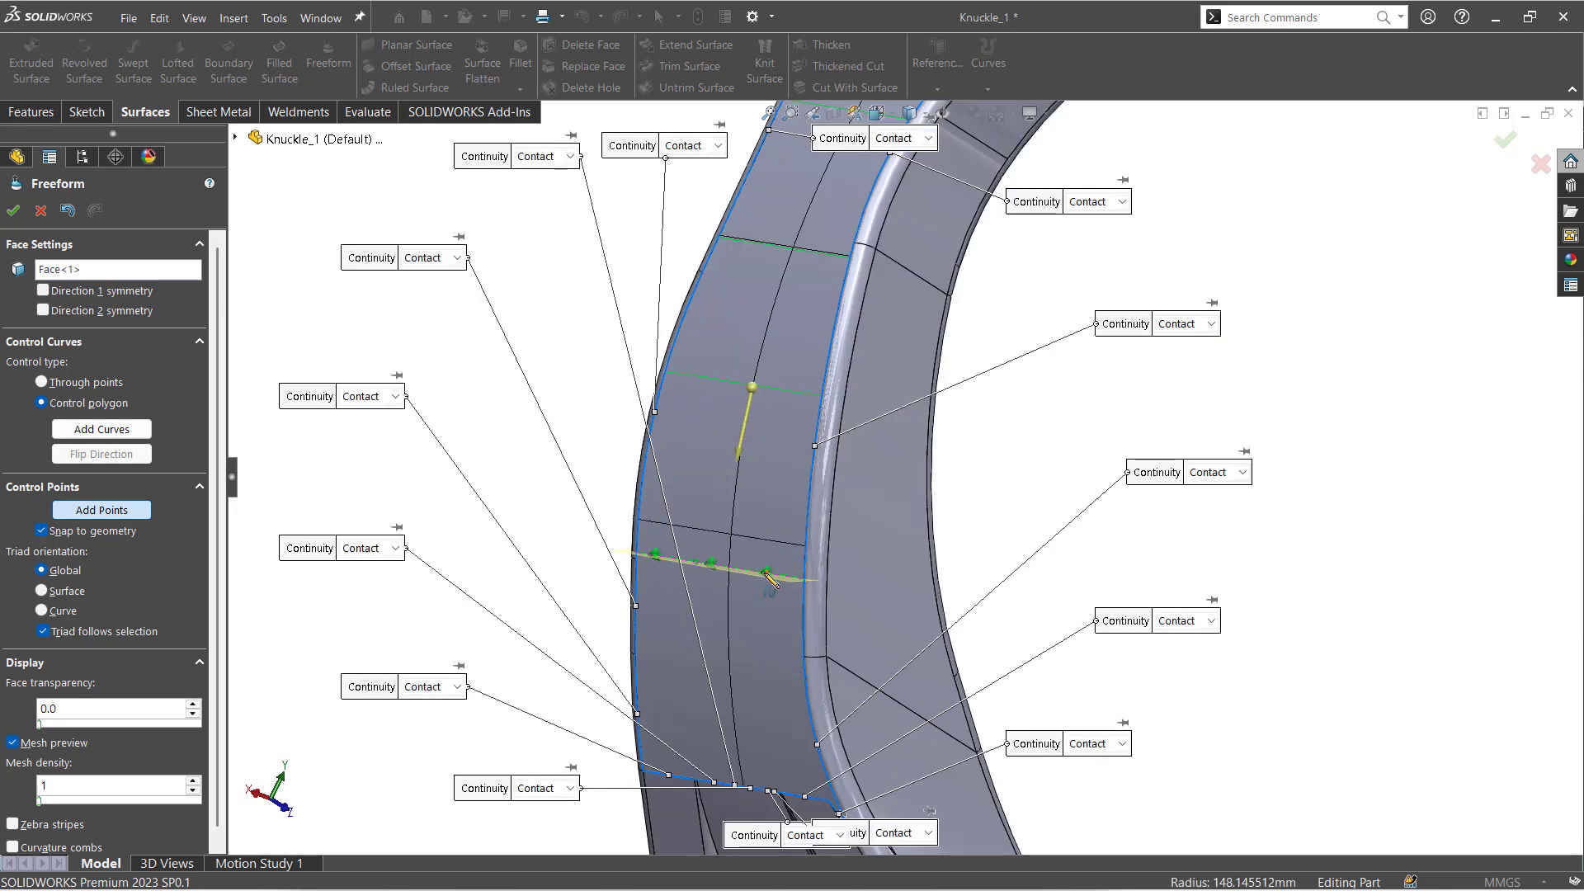
pyautogui.click(765, 574)
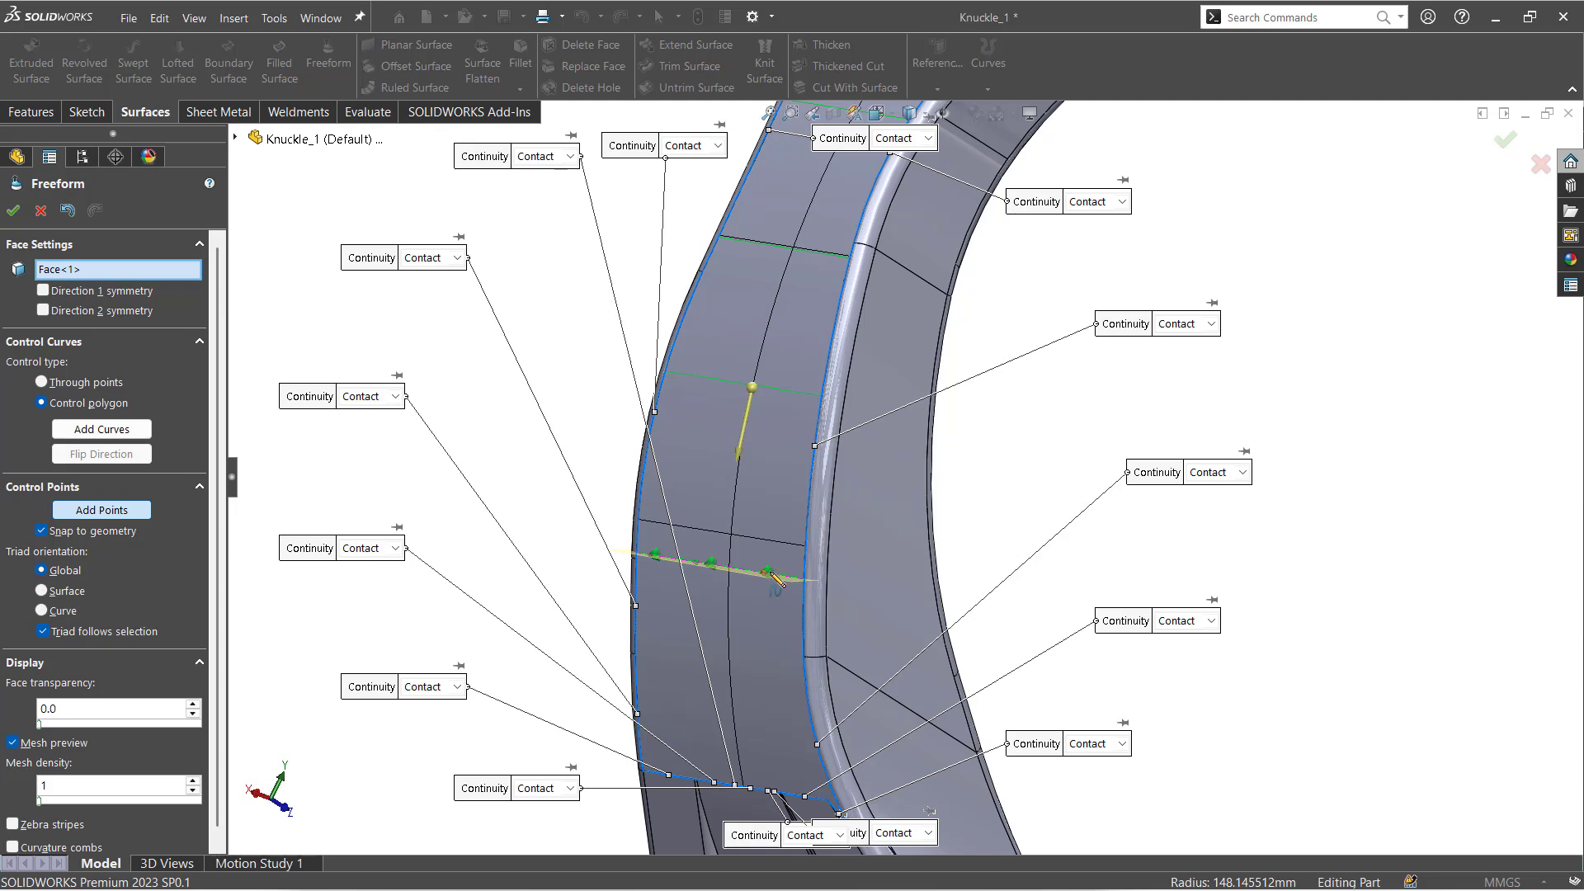
pyautogui.press('Escape')
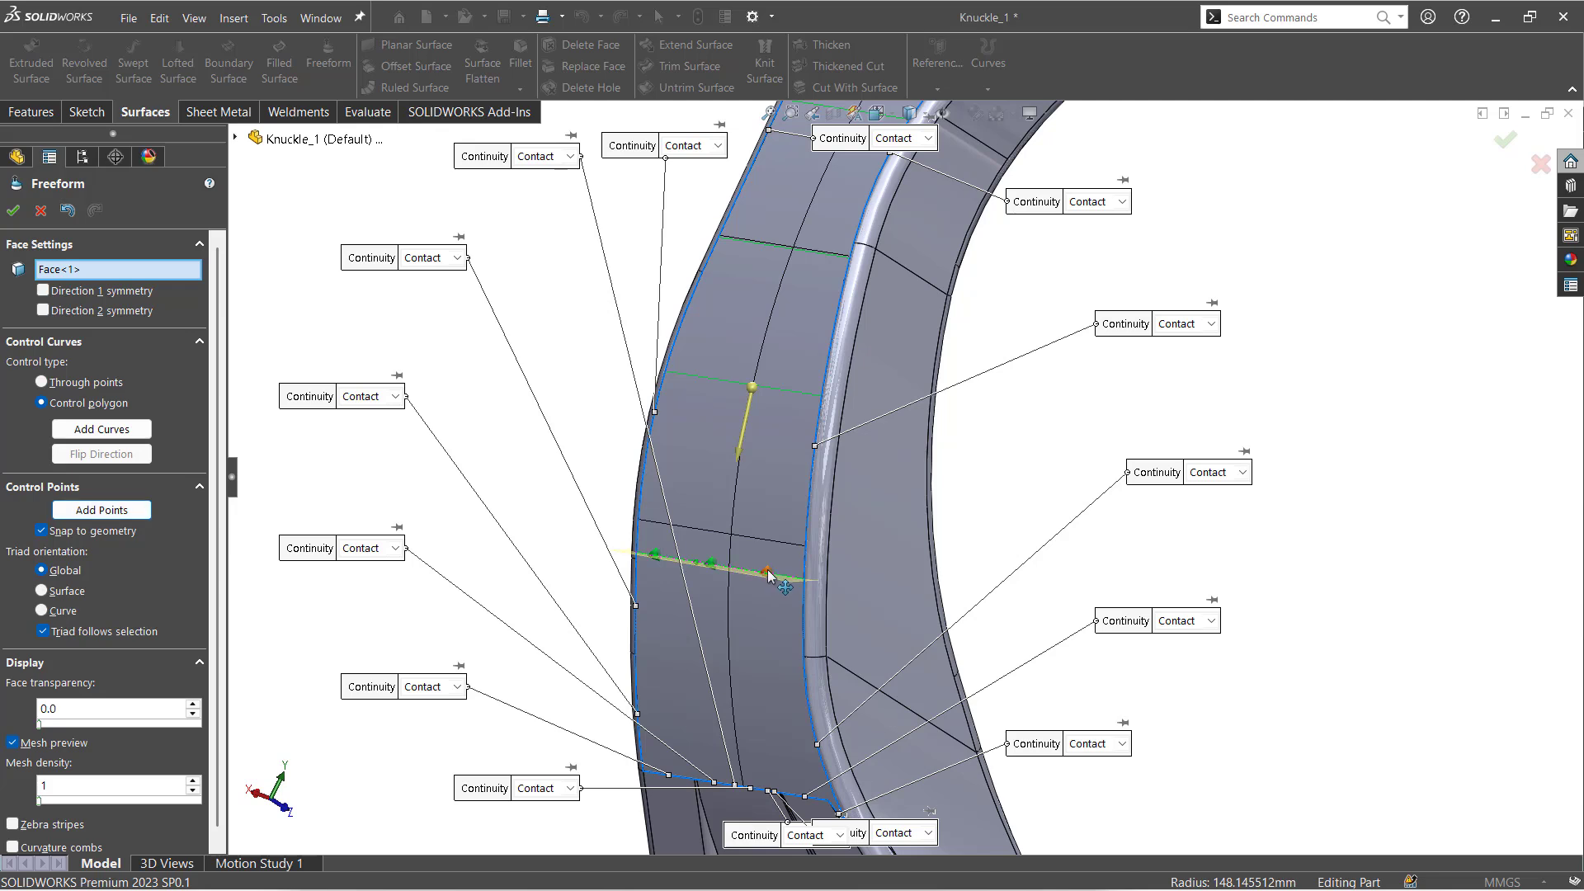
# Move the lowest curve's rightmost control point along Z to an offset of about -7.08 mm
pyautogui.click(768, 574)
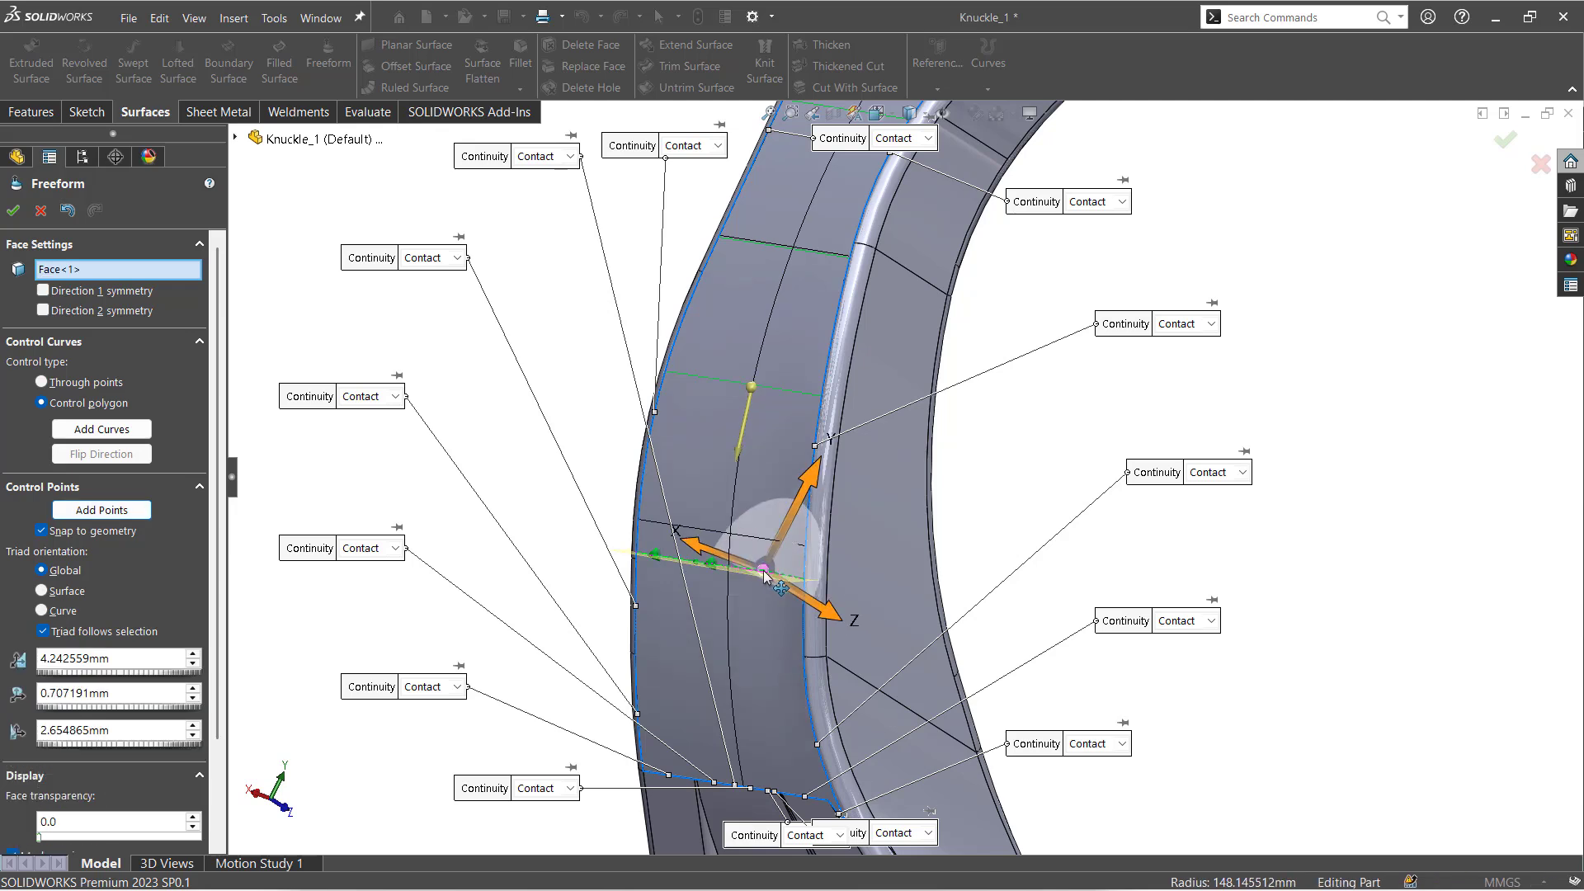
pyautogui.moveTo(751, 594); pyautogui.dragTo(747, 673, button='middle')
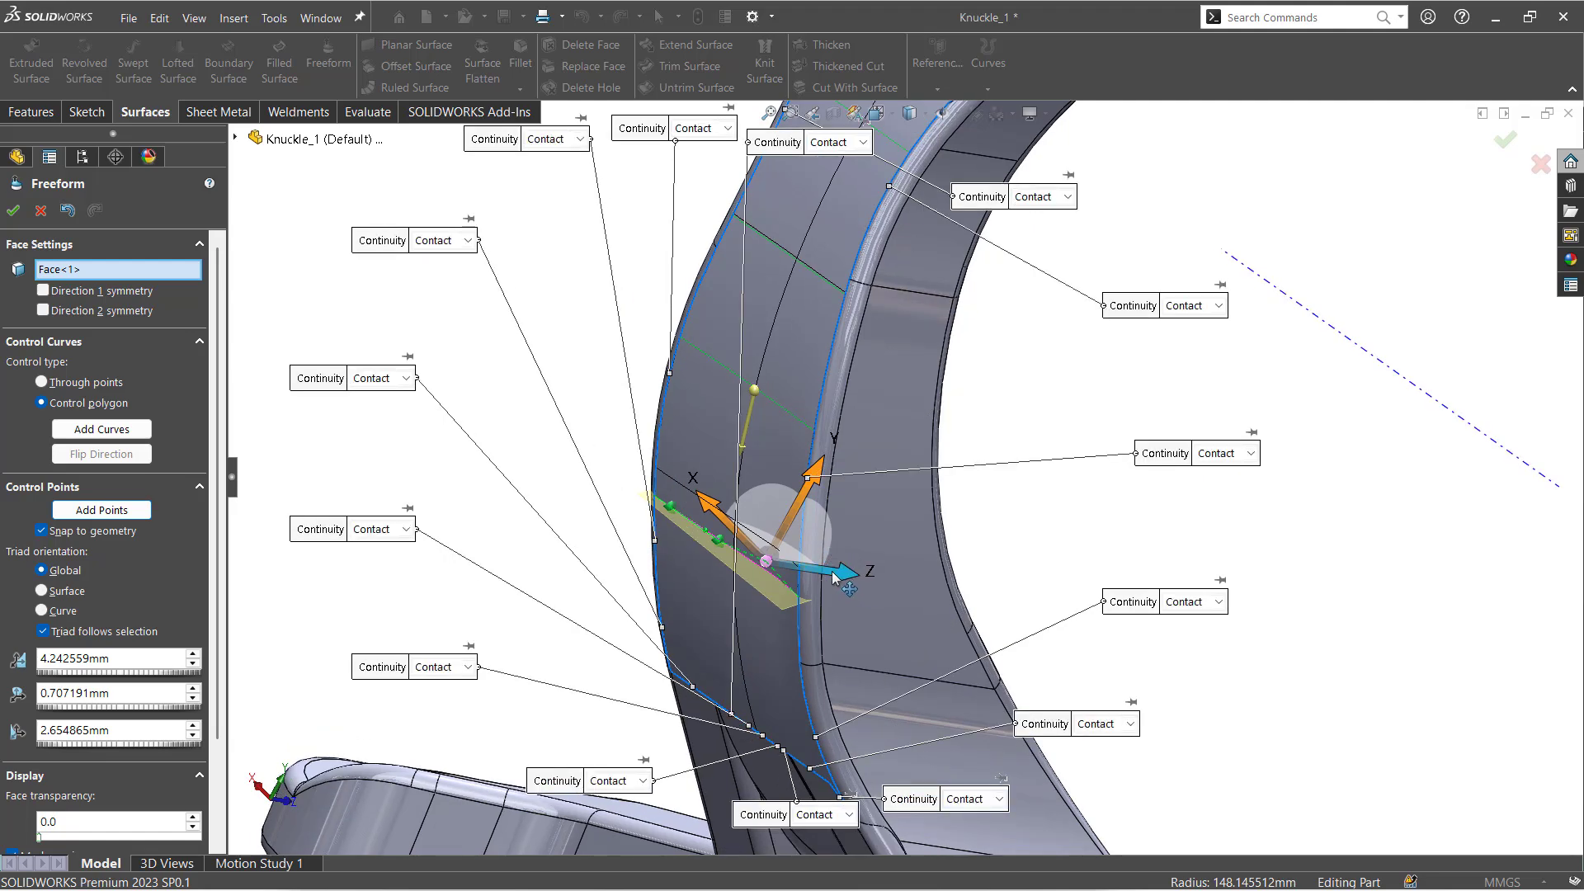
pyautogui.moveTo(829, 578); pyautogui.dragTo(776, 580)
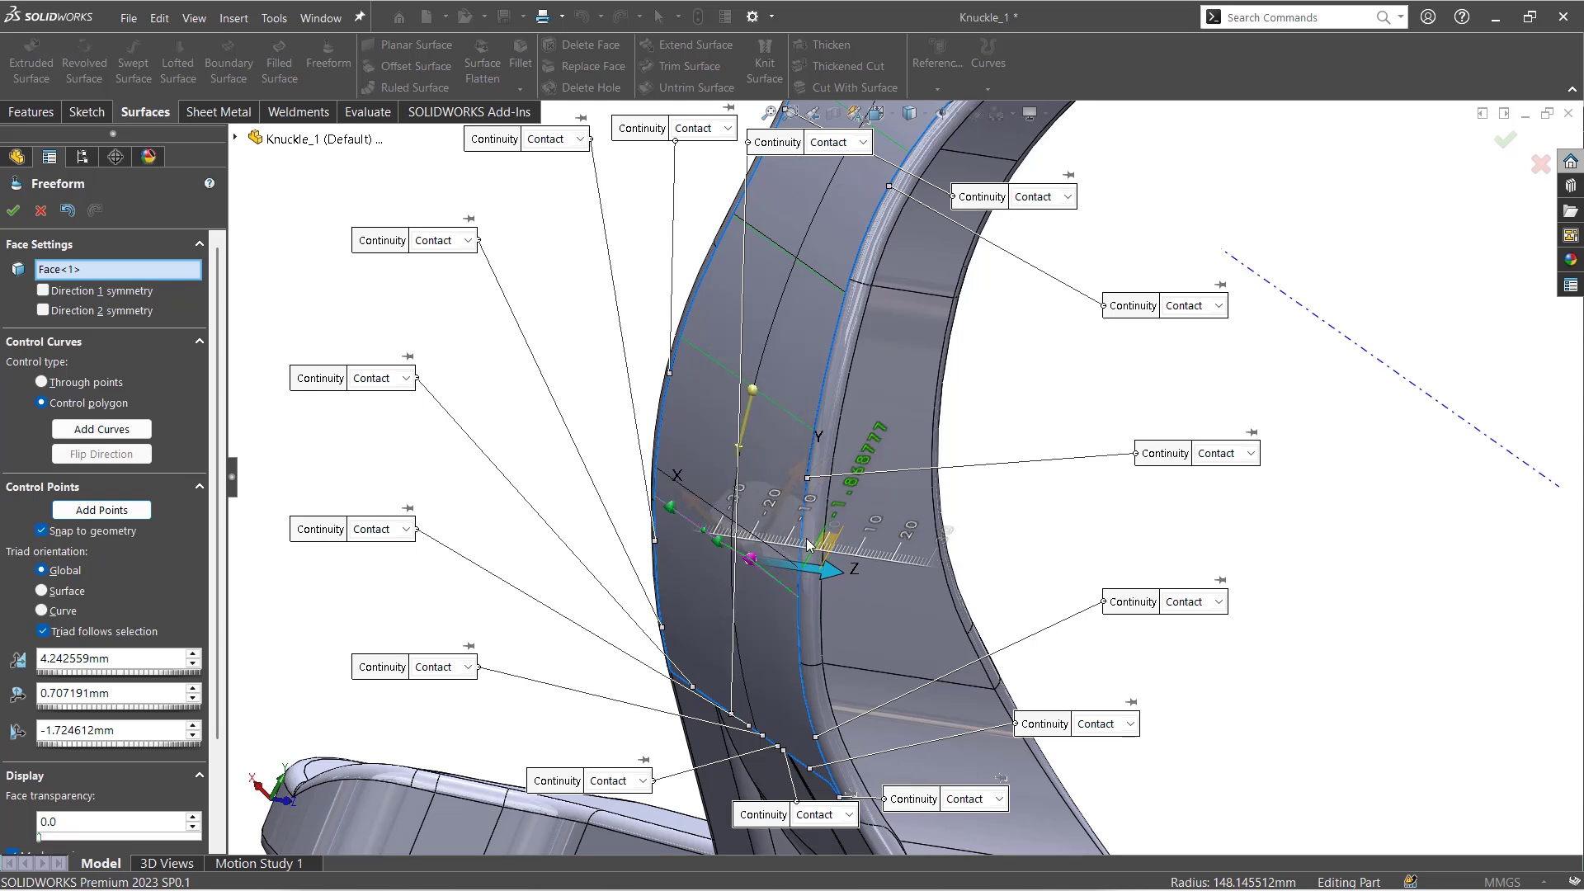
pyautogui.moveTo(805, 545); pyautogui.dragTo(798, 548)
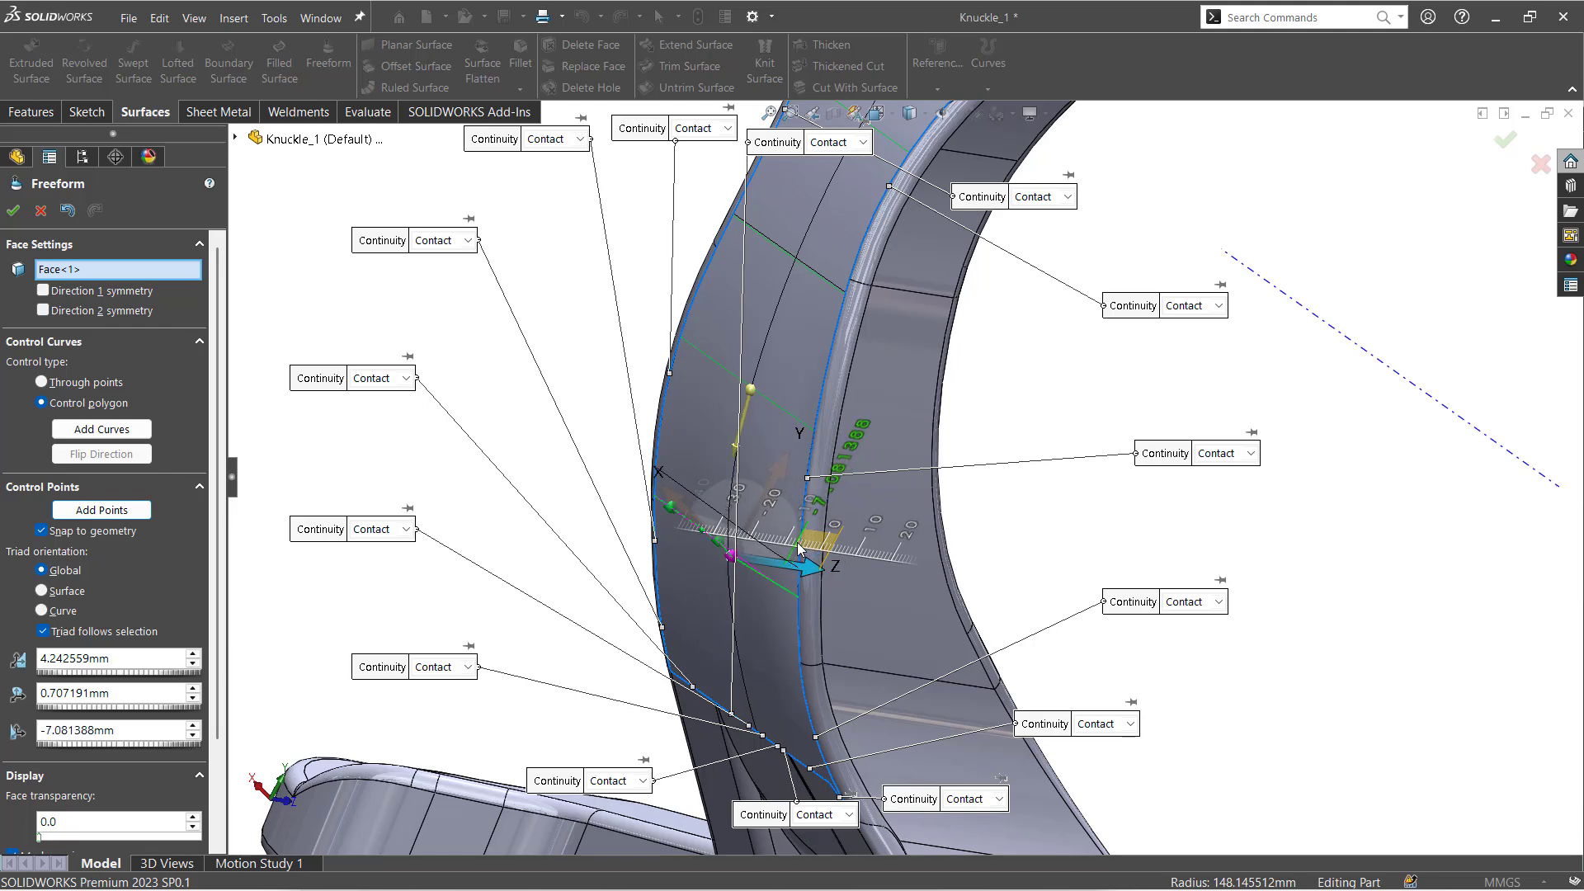
pyautogui.moveTo(696, 546); pyautogui.dragTo(696, 546)
# Move the lowest curve's middle control point to about -5.98 mm in Z and its leftmost point to about -2.17 mm
pyautogui.scroll(-3, 743, 543)
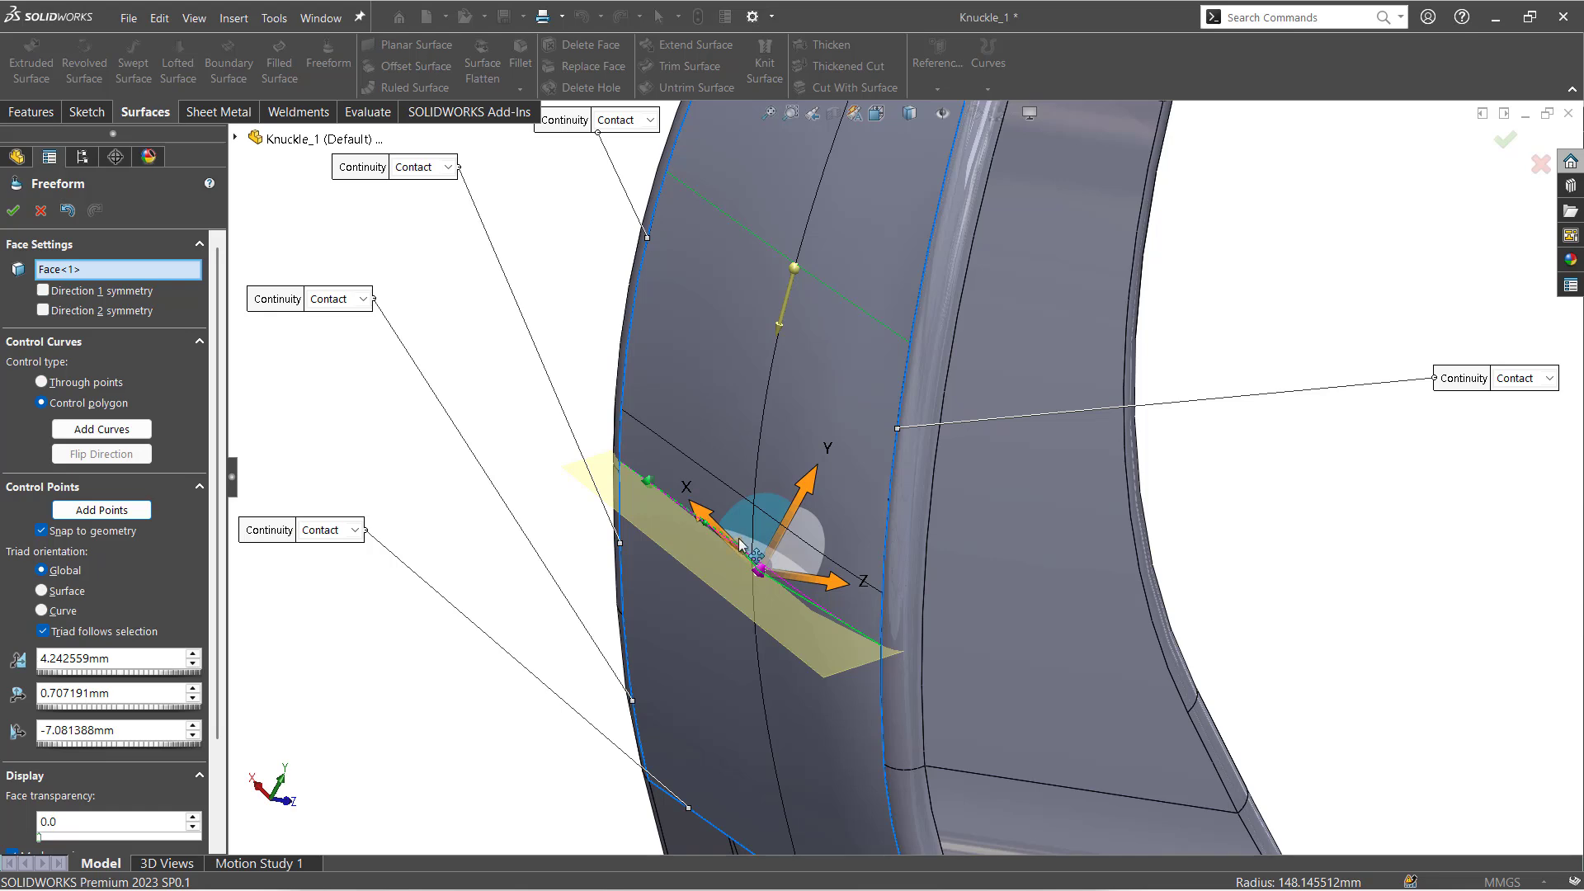
pyautogui.click(740, 539)
pyautogui.moveTo(807, 553); pyautogui.dragTo(780, 530)
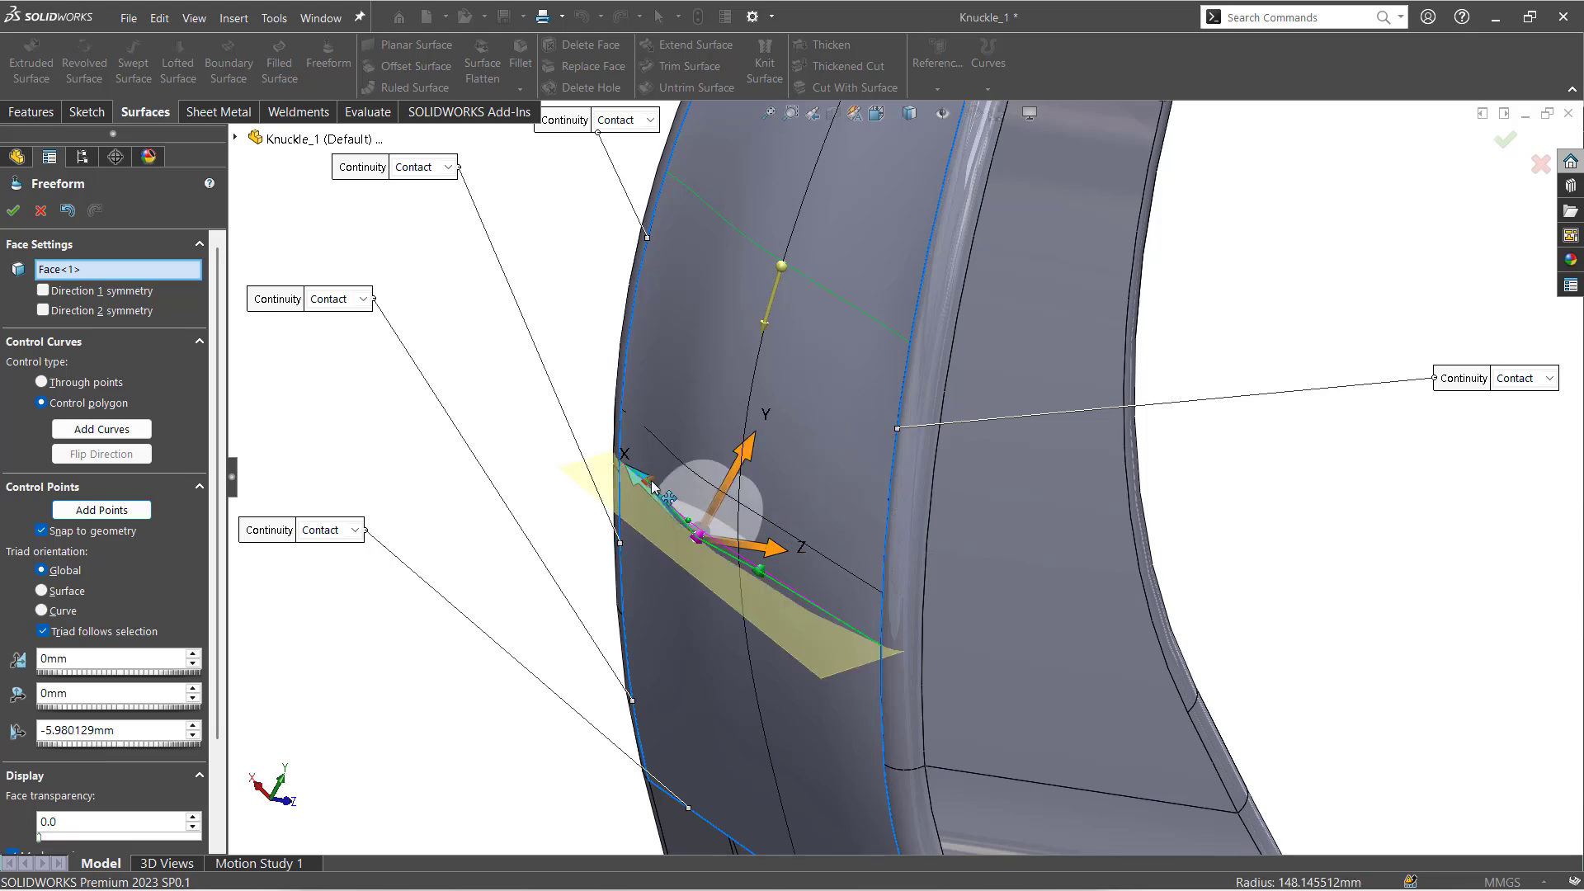
pyautogui.click(650, 482)
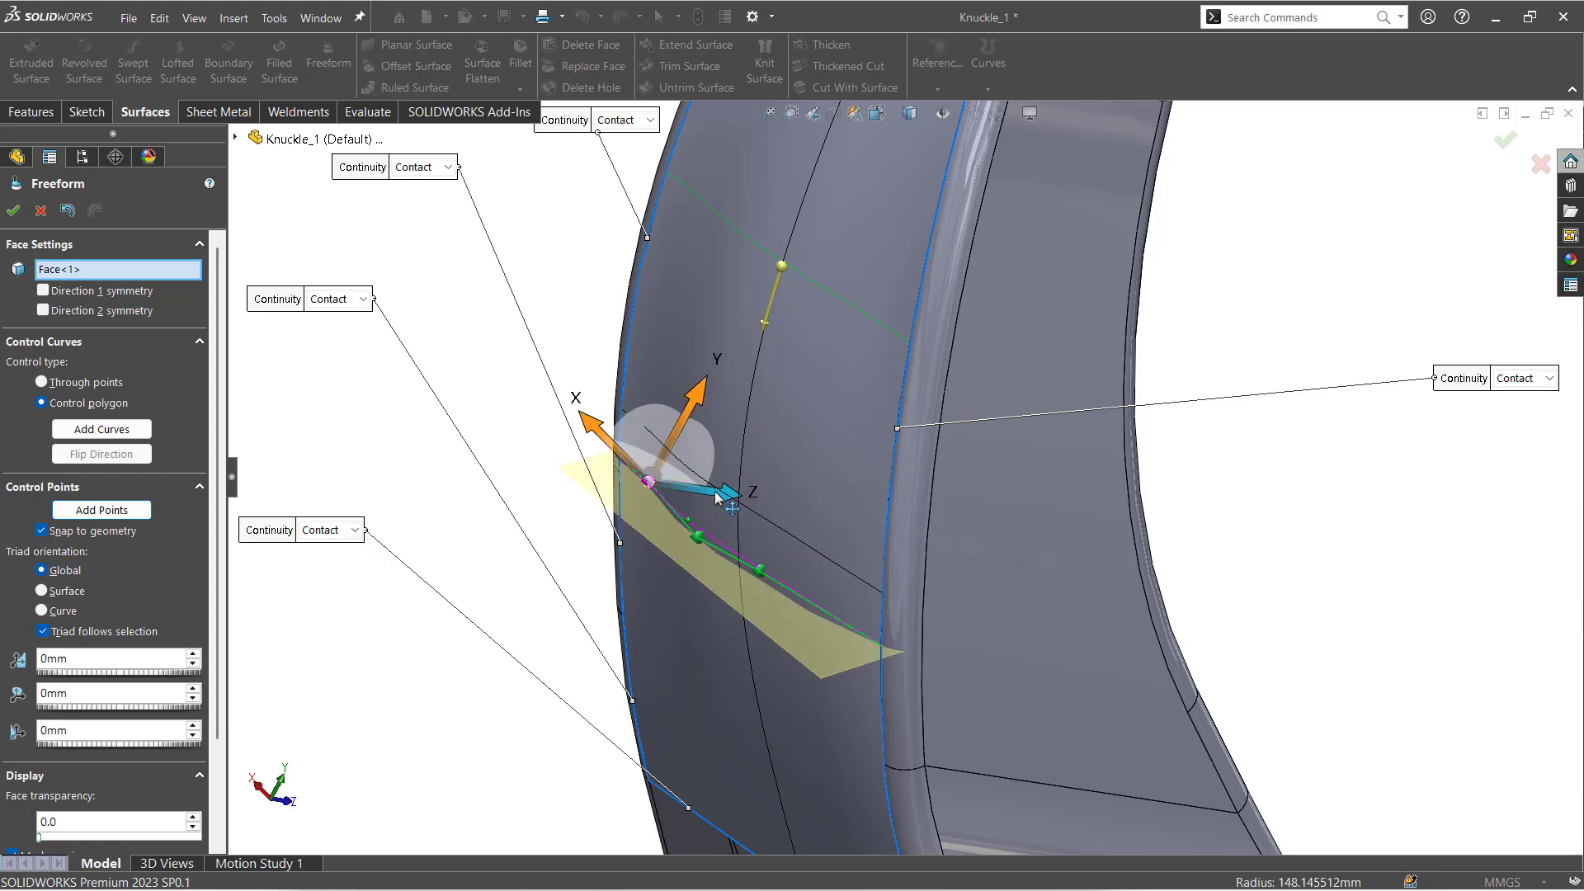
pyautogui.moveTo(717, 495); pyautogui.dragTo(696, 498)
pyautogui.moveTo(693, 496); pyautogui.dragTo(693, 497)
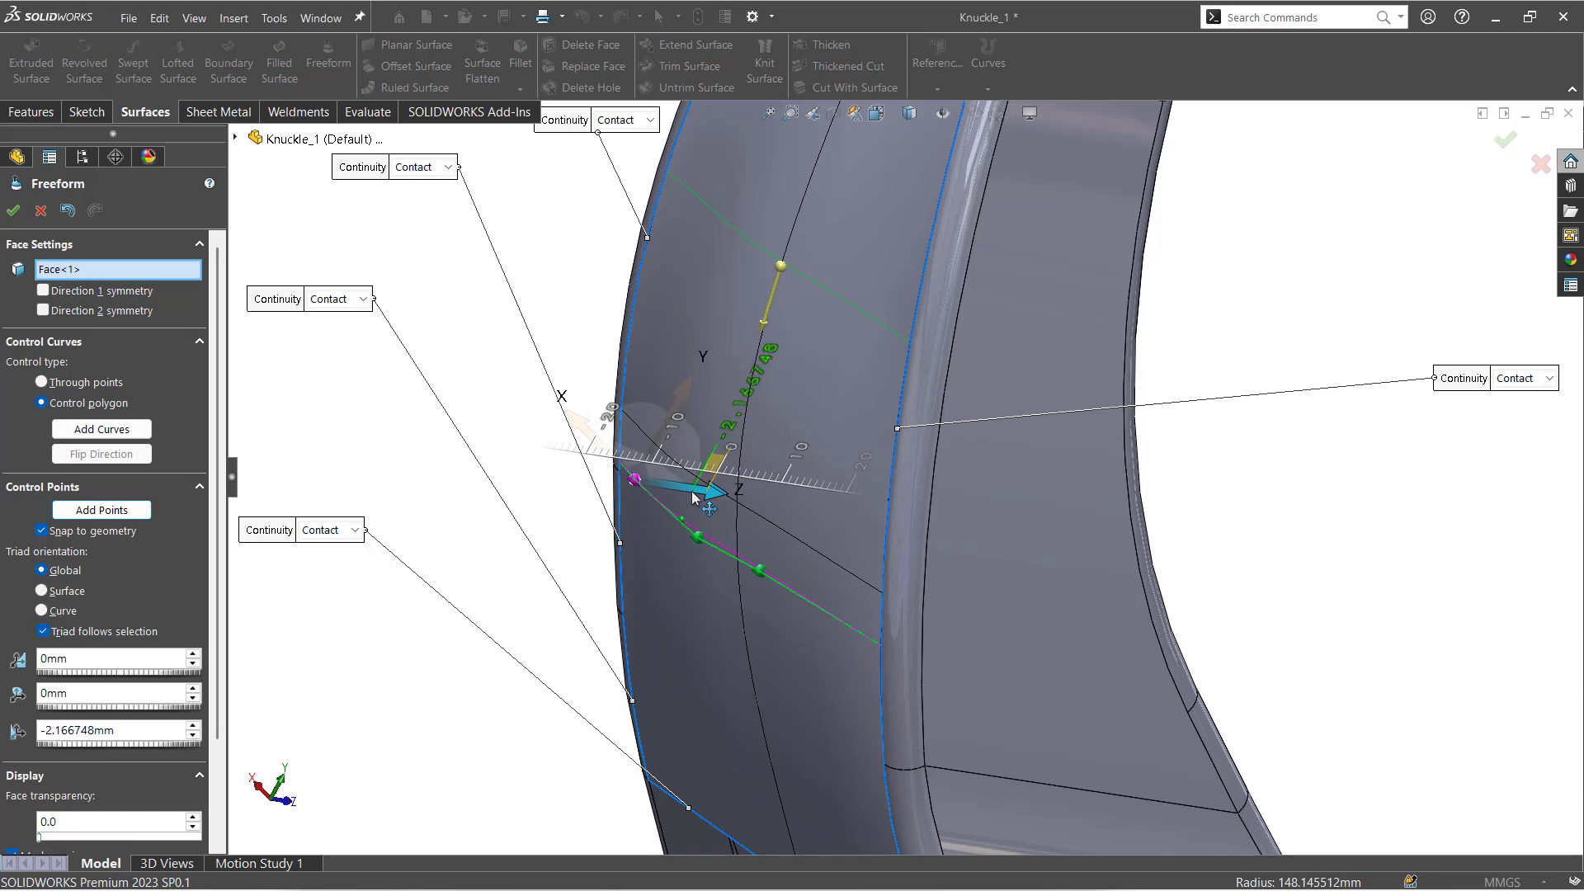
# Move the lowest curve's rightmost control point to about -10.11 mm in Z and shift it along X toward the nearer side edge
pyautogui.click(761, 572)
pyautogui.moveTo(840, 590); pyautogui.dragTo(741, 573)
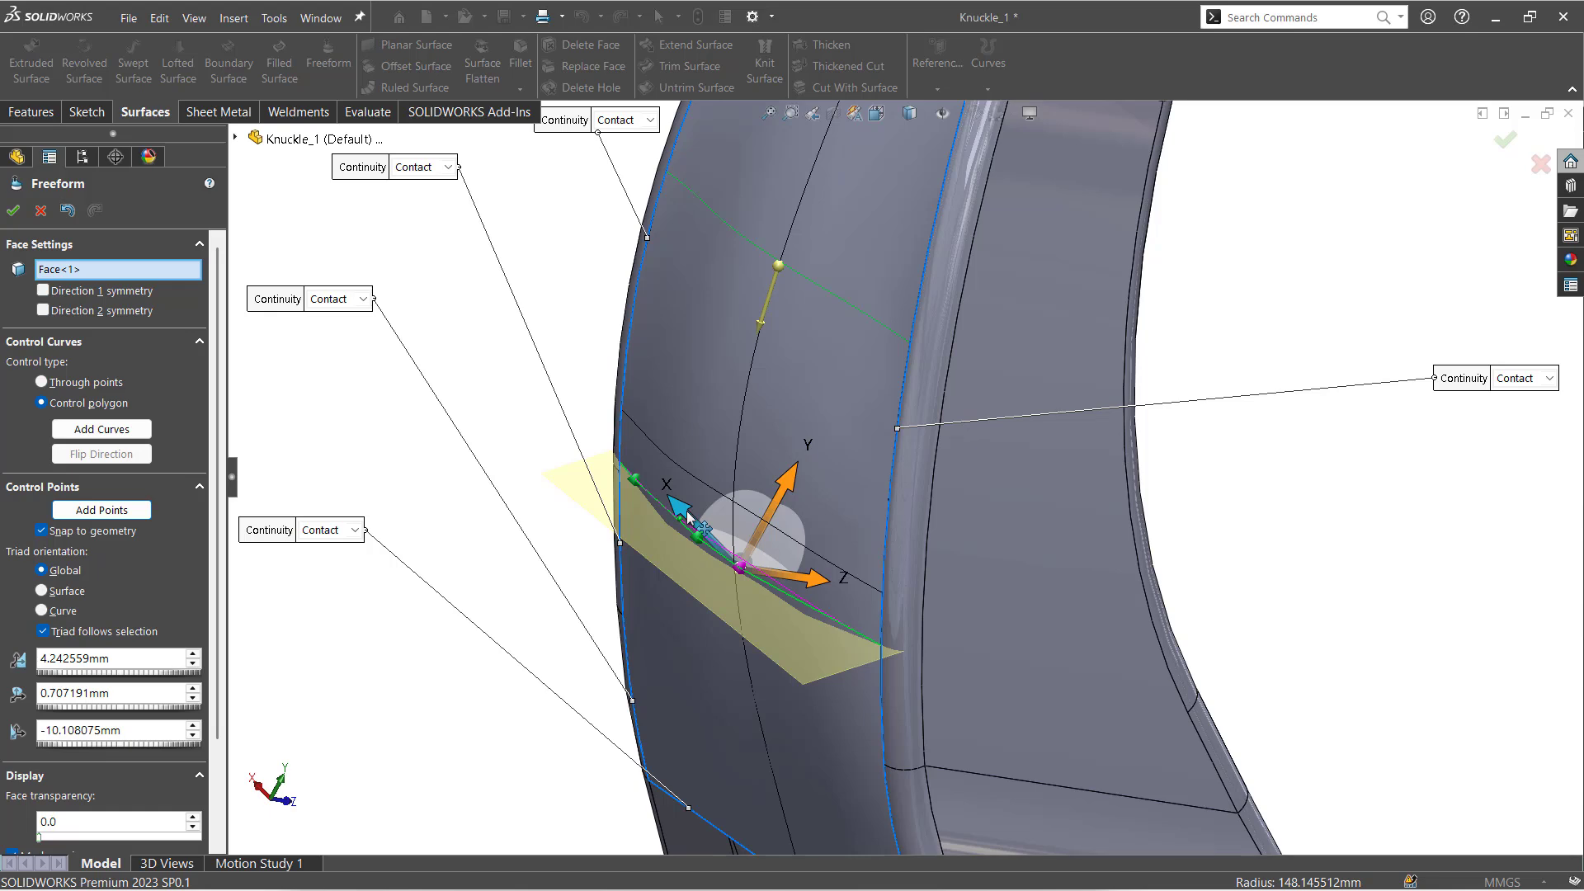
pyautogui.moveTo(689, 518); pyautogui.dragTo(740, 562)
# Move the lowest curve's middle control point further along Z to about -8.36 mm
pyautogui.click(700, 538)
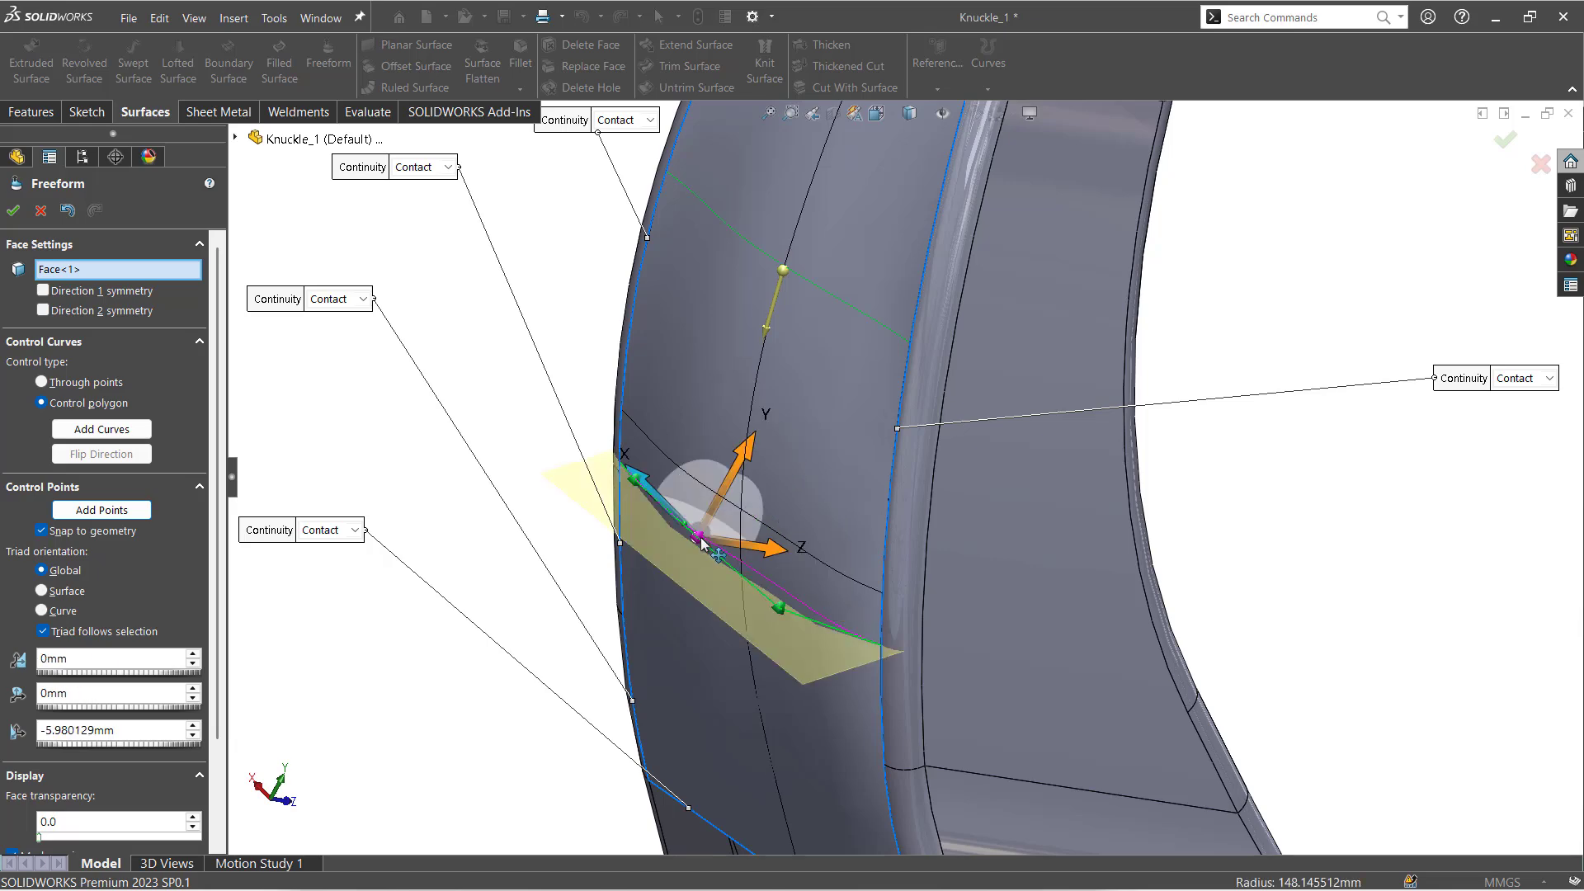
pyautogui.moveTo(702, 544); pyautogui.dragTo(707, 643, button='middle')
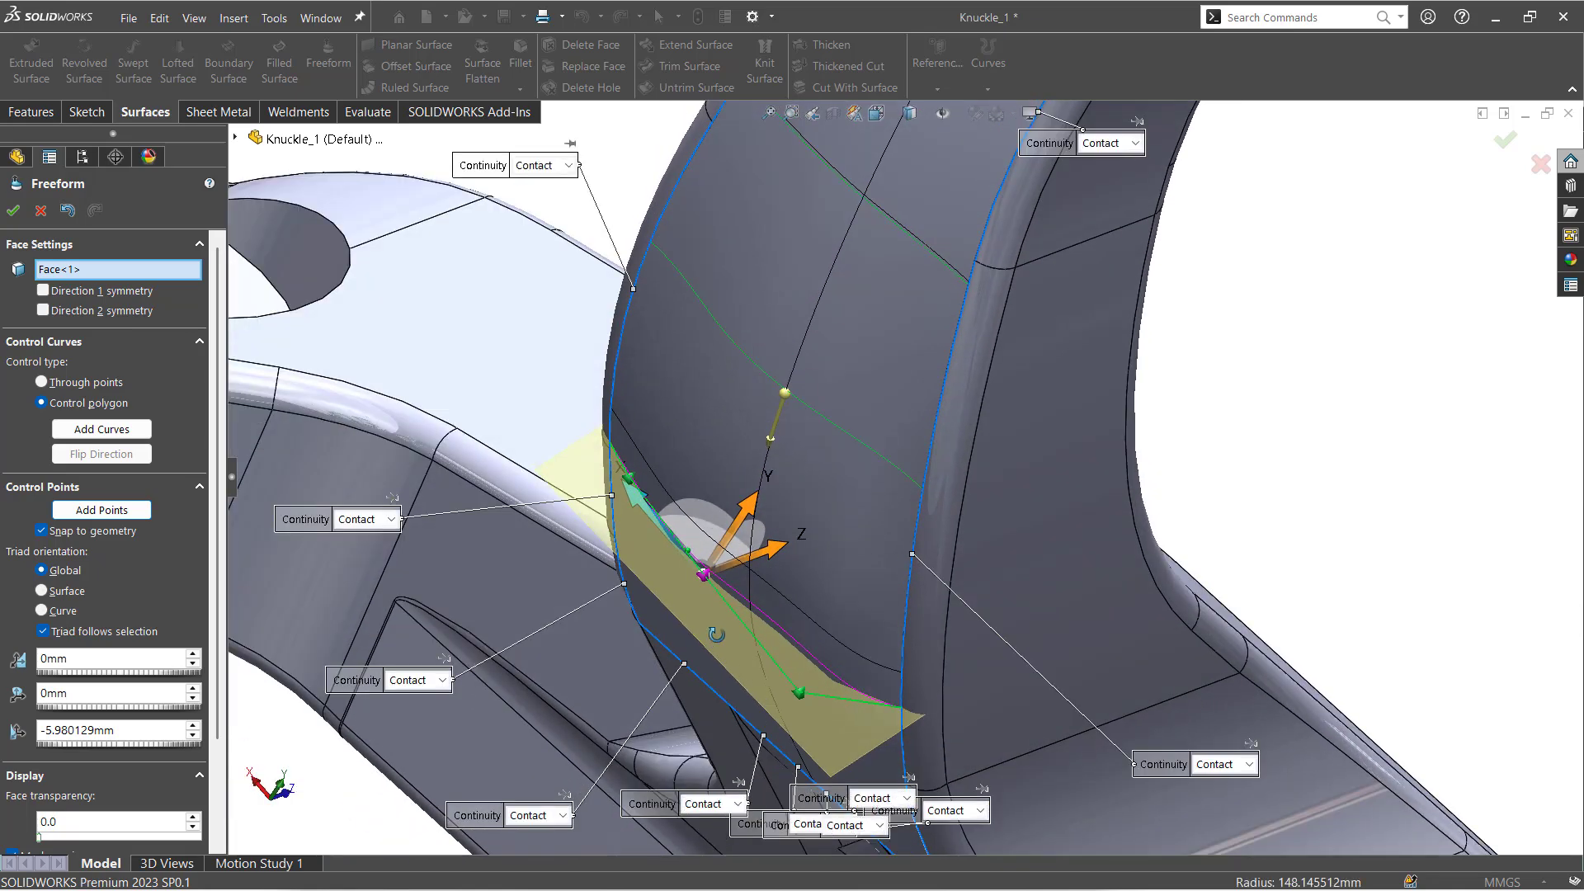
pyautogui.moveTo(766, 555); pyautogui.dragTo(756, 576)
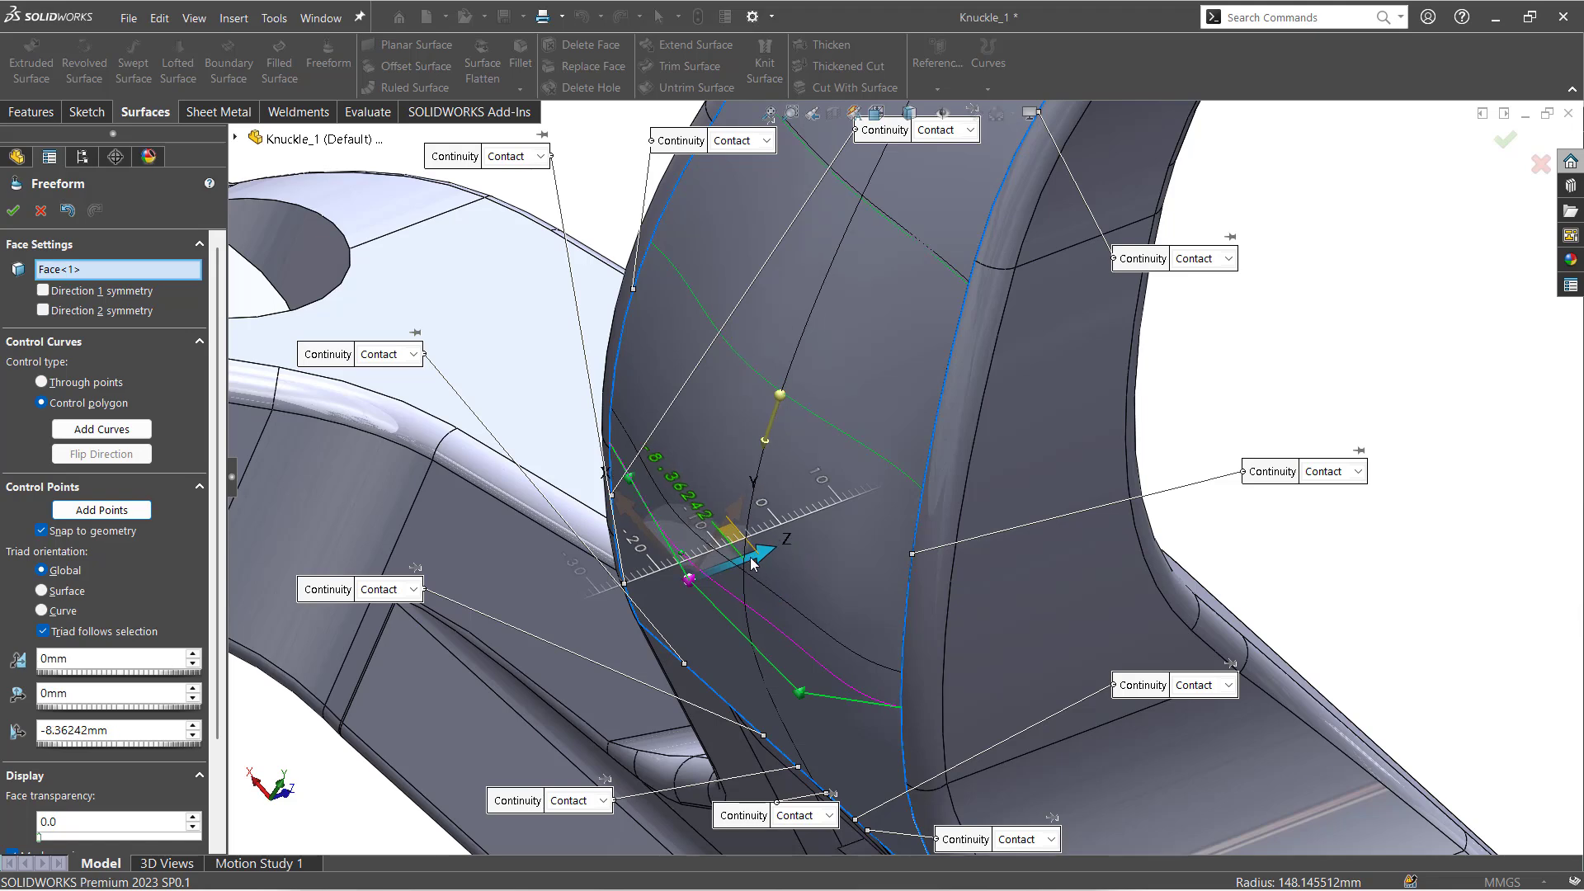
# On the second control curve from the bottom, move the right control point to about -5.38 mm in Z and the left one to about -6.32 mm
pyautogui.moveTo(775, 538); pyautogui.dragTo(830, 437, button='middle')
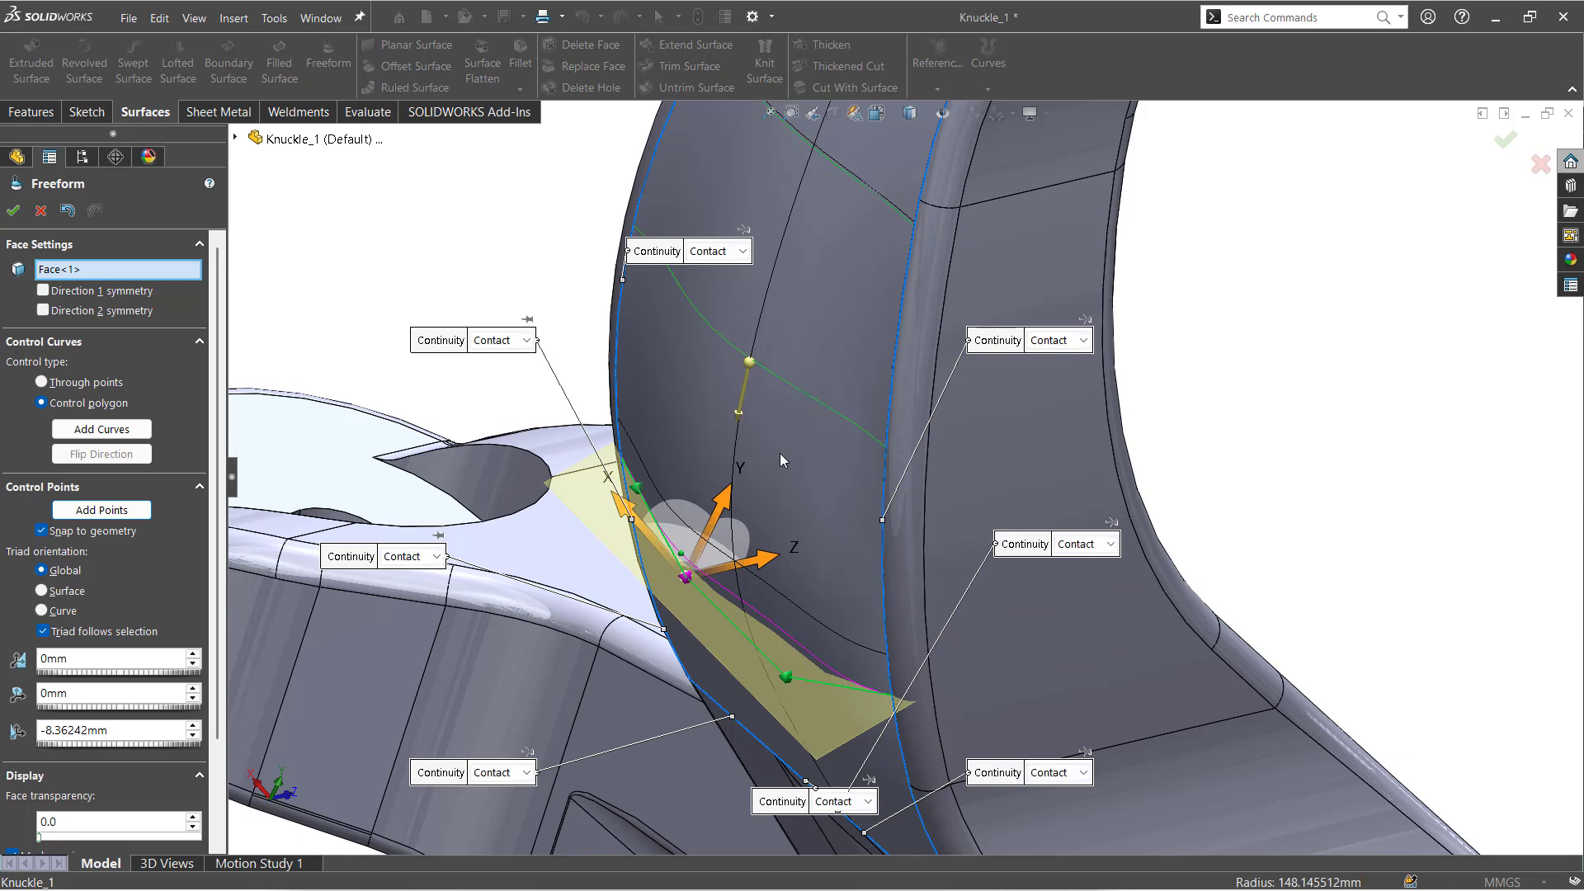
pyautogui.click(815, 405)
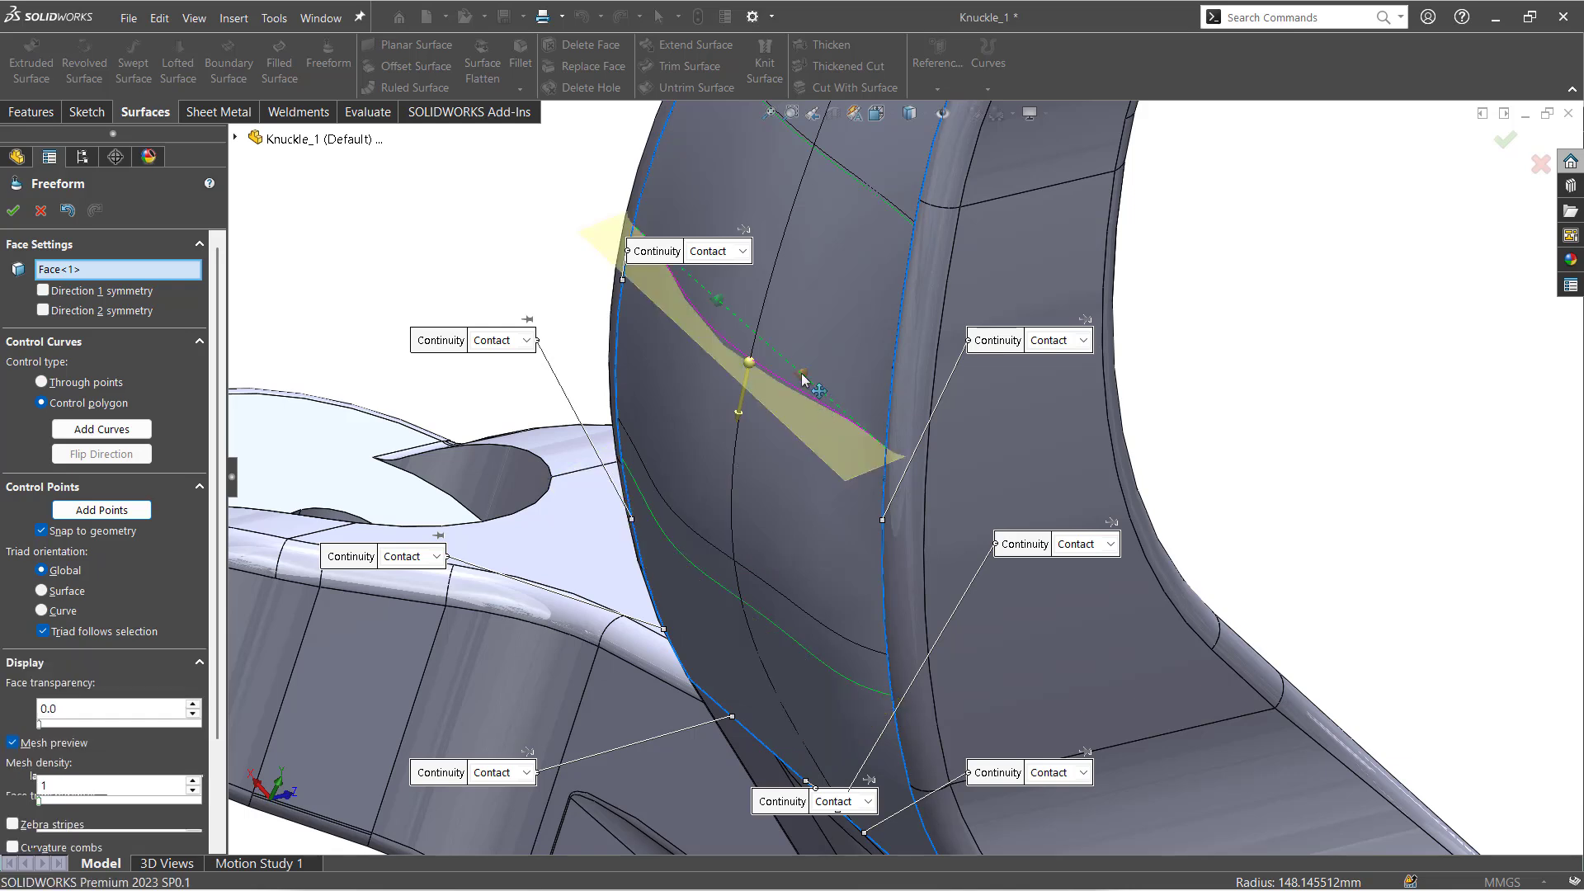
pyautogui.click(801, 374)
pyautogui.click(879, 363)
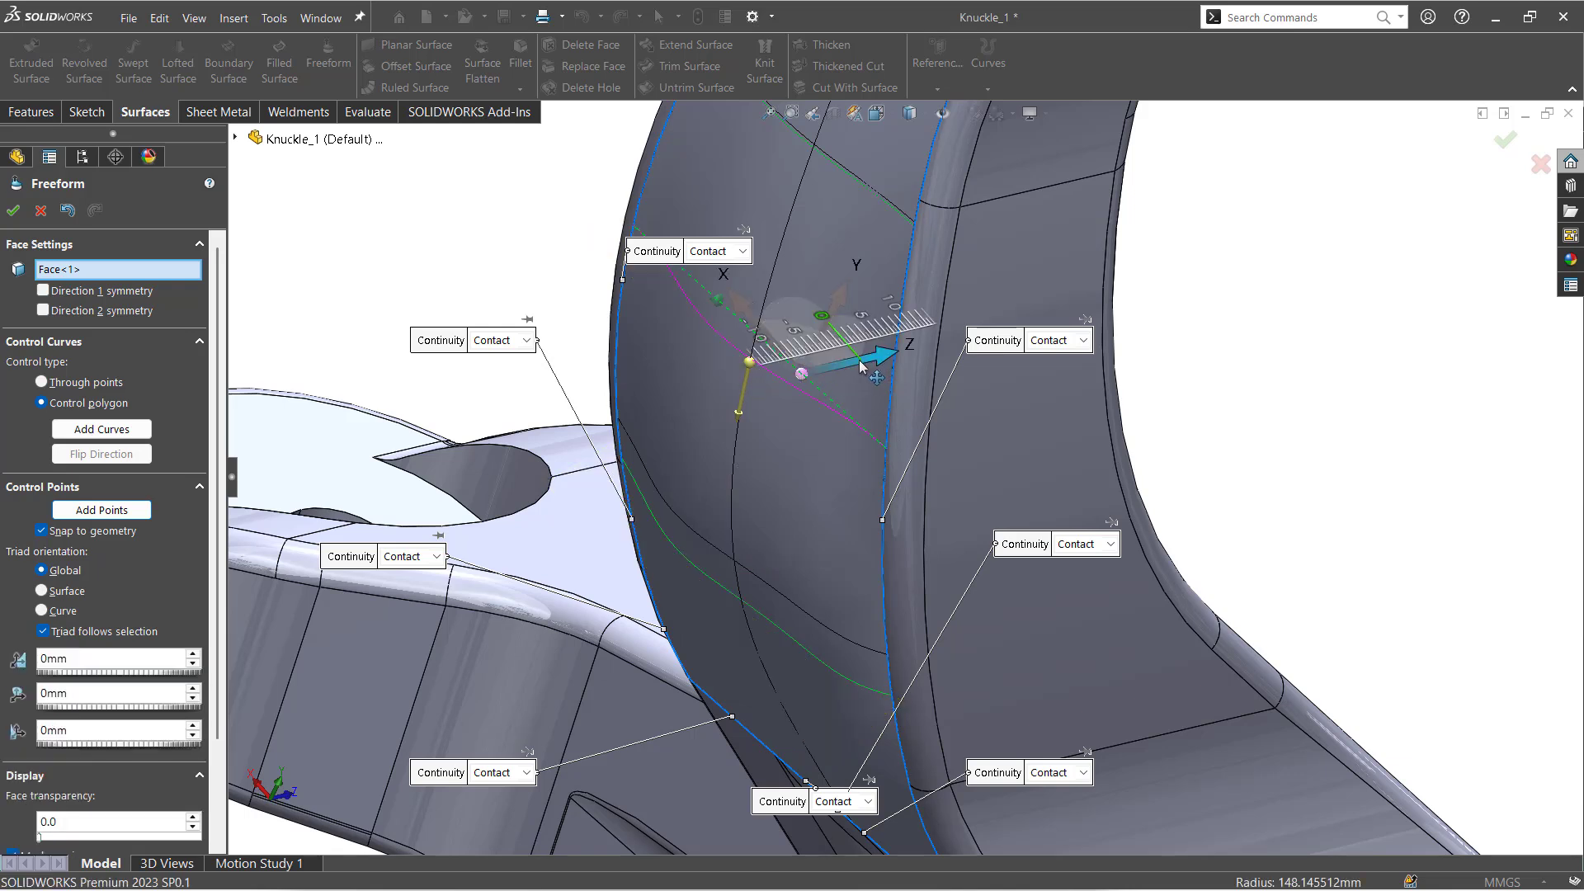
pyautogui.moveTo(846, 370); pyautogui.dragTo(823, 375)
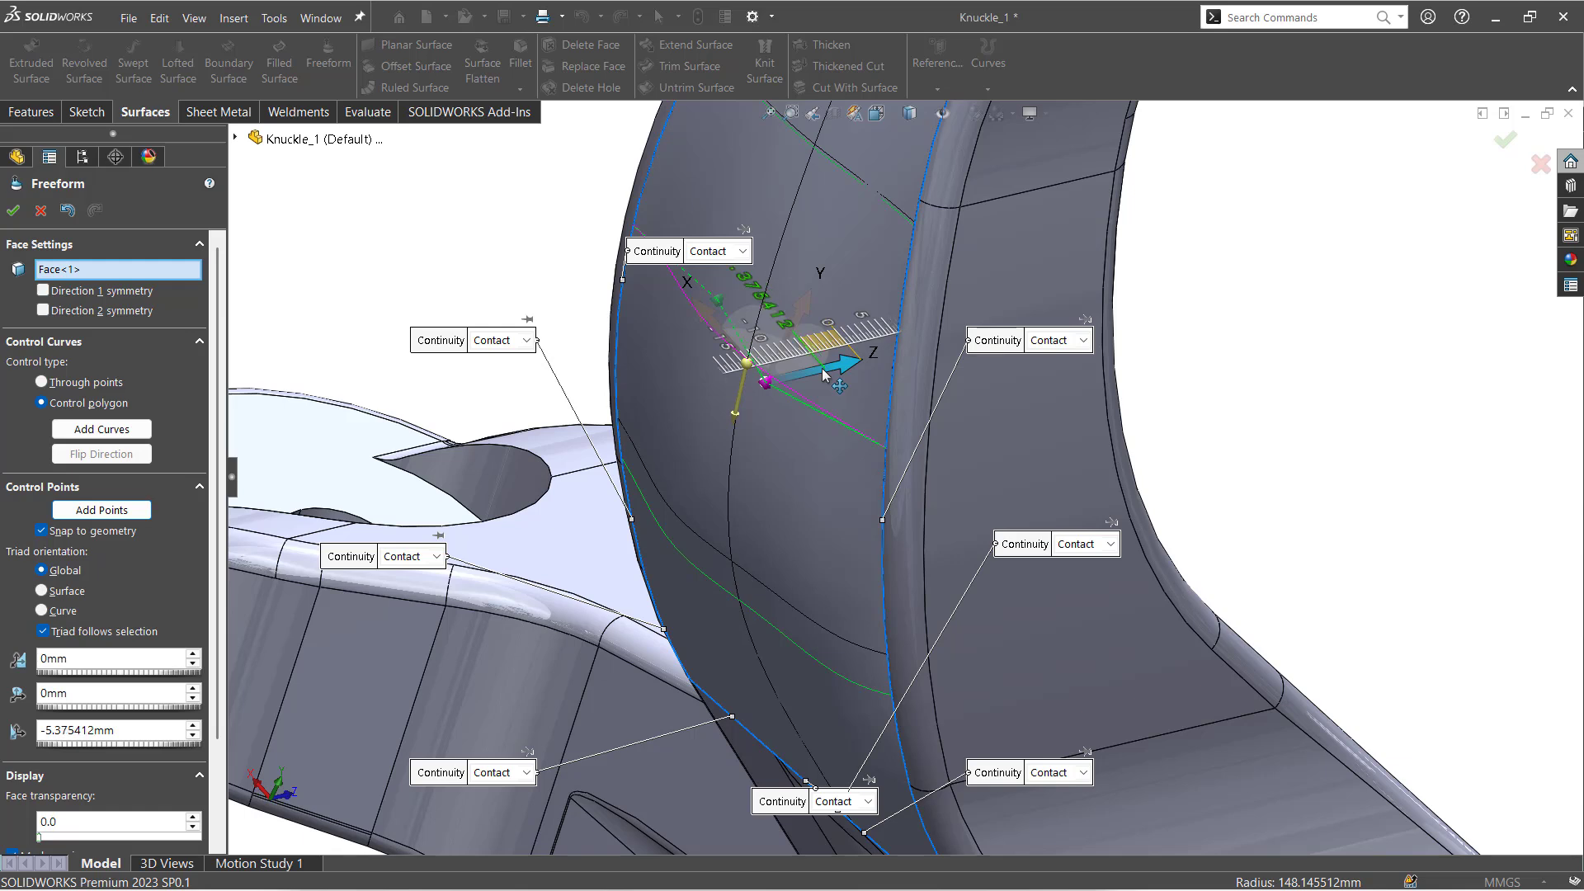
pyautogui.click(717, 300)
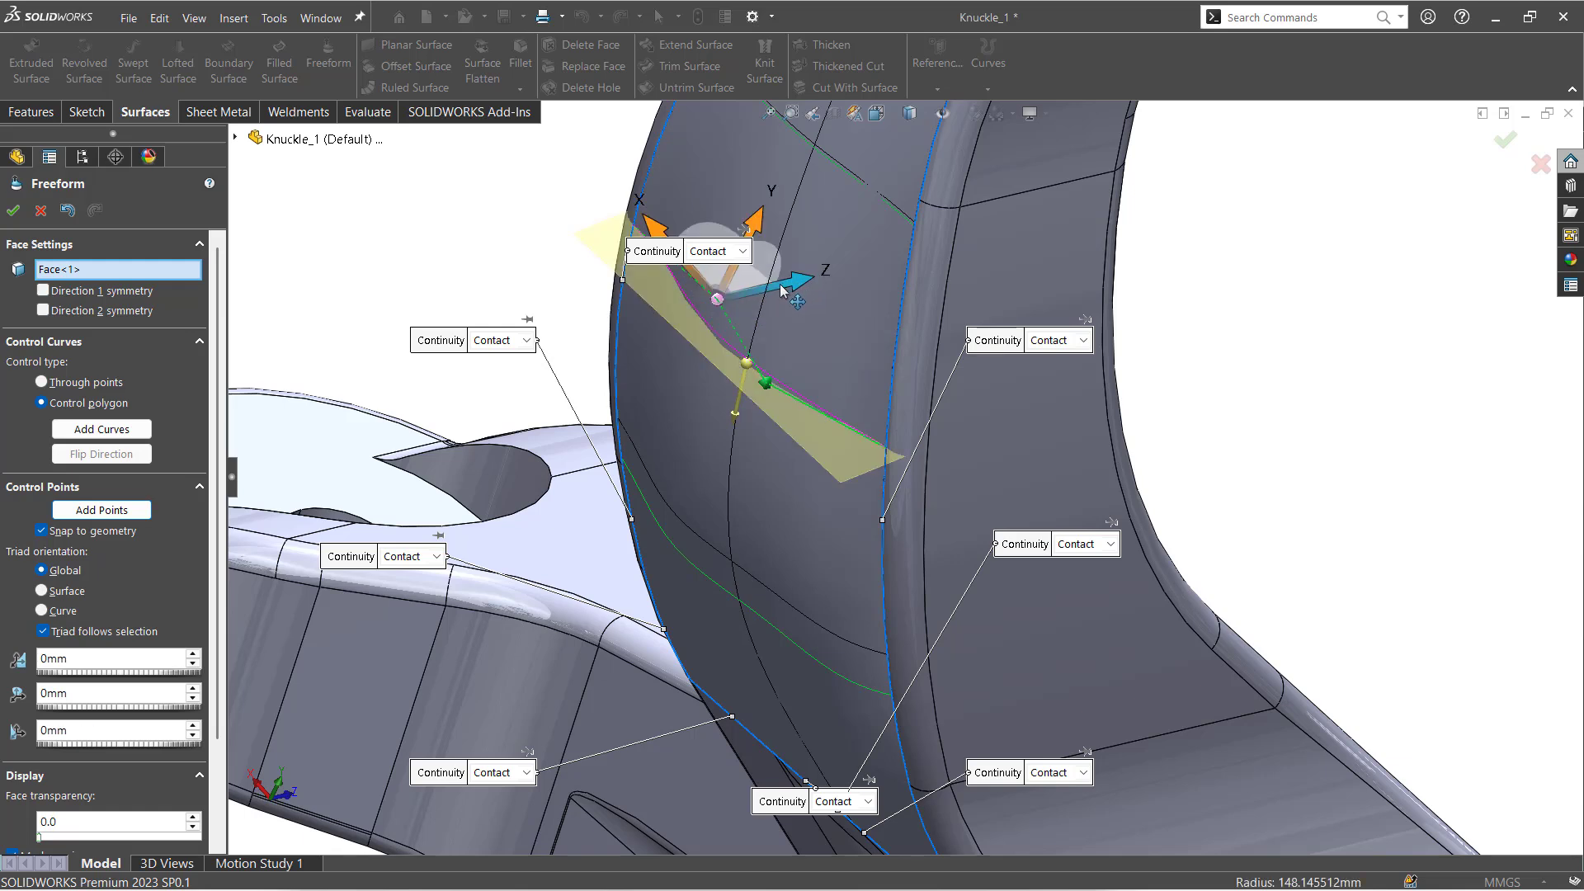
pyautogui.moveTo(783, 291); pyautogui.dragTo(724, 300)
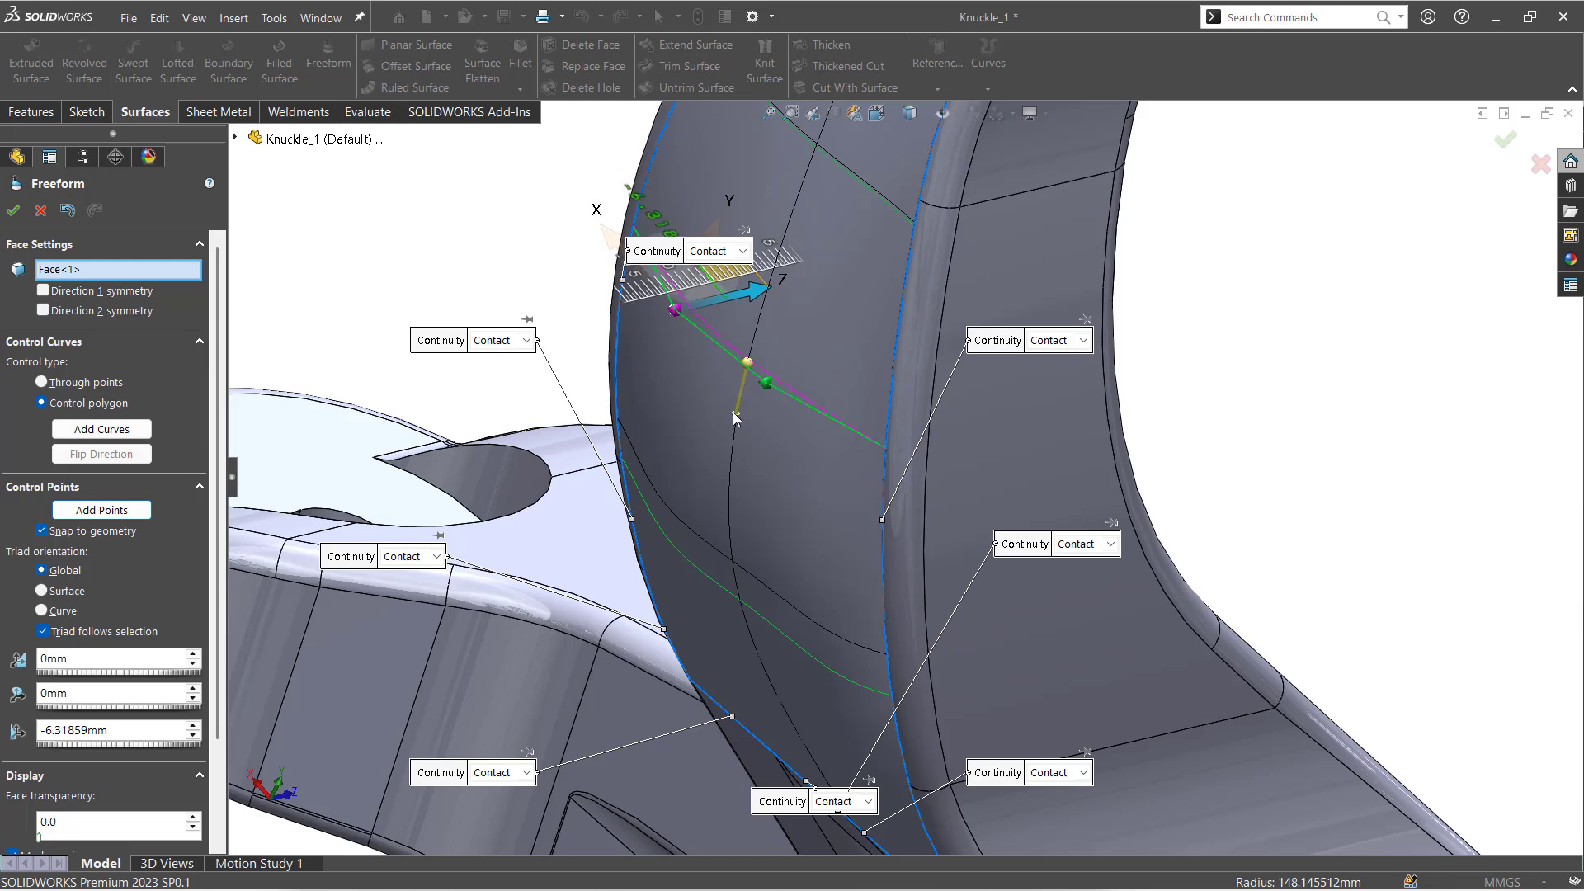
# On the third control curve from the bottom, move the right control point to about -6.56 mm in Z and the left one to about -6.29 mm
pyautogui.scroll(1, 710, 562)
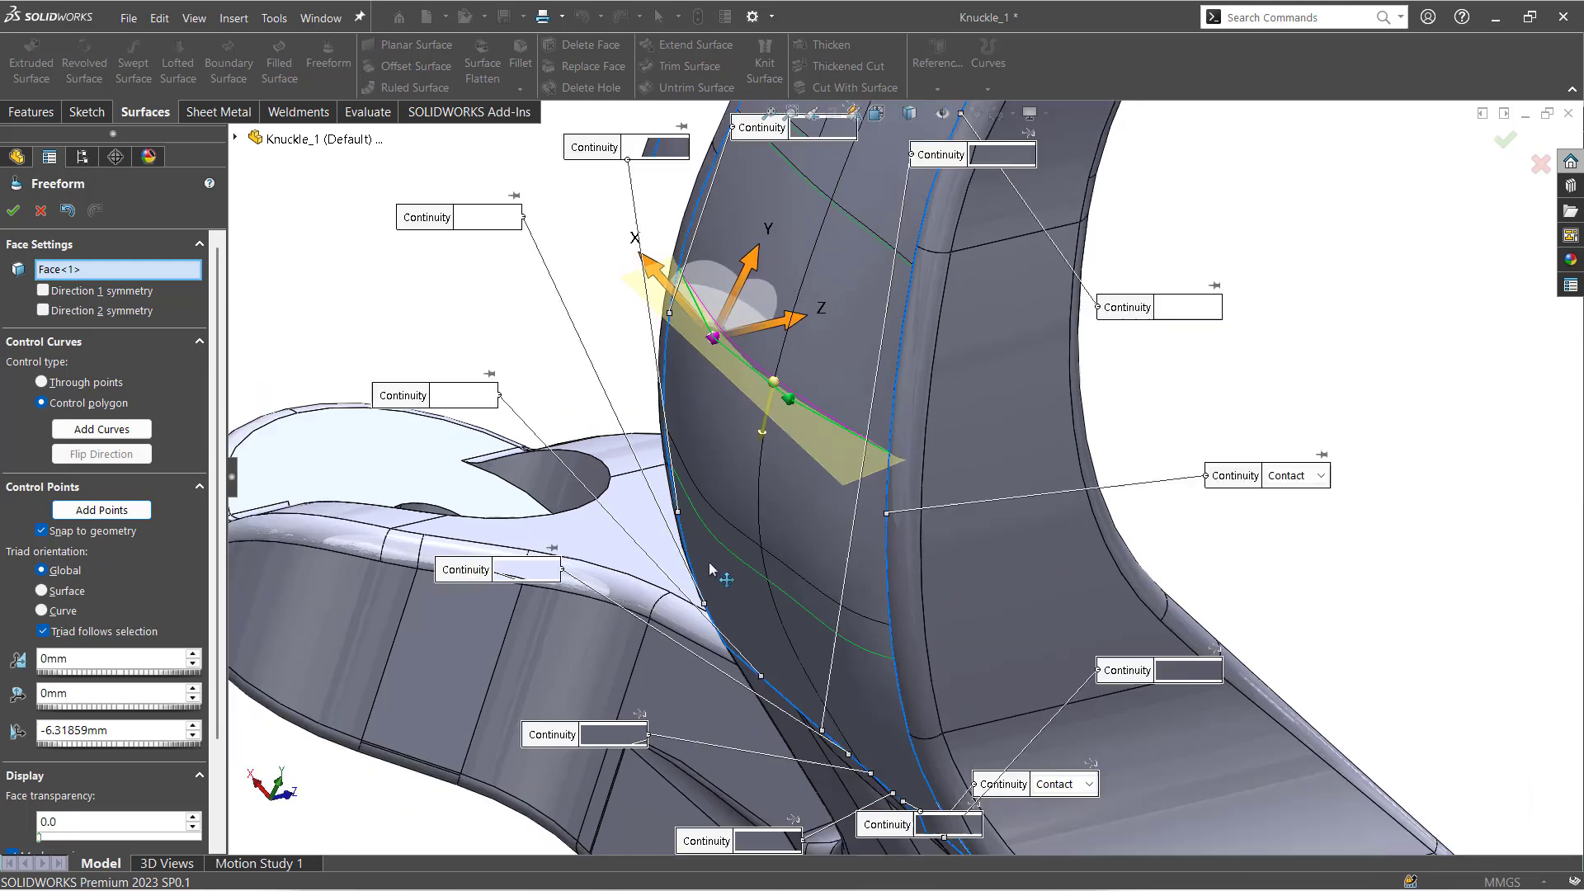
pyautogui.click(847, 223)
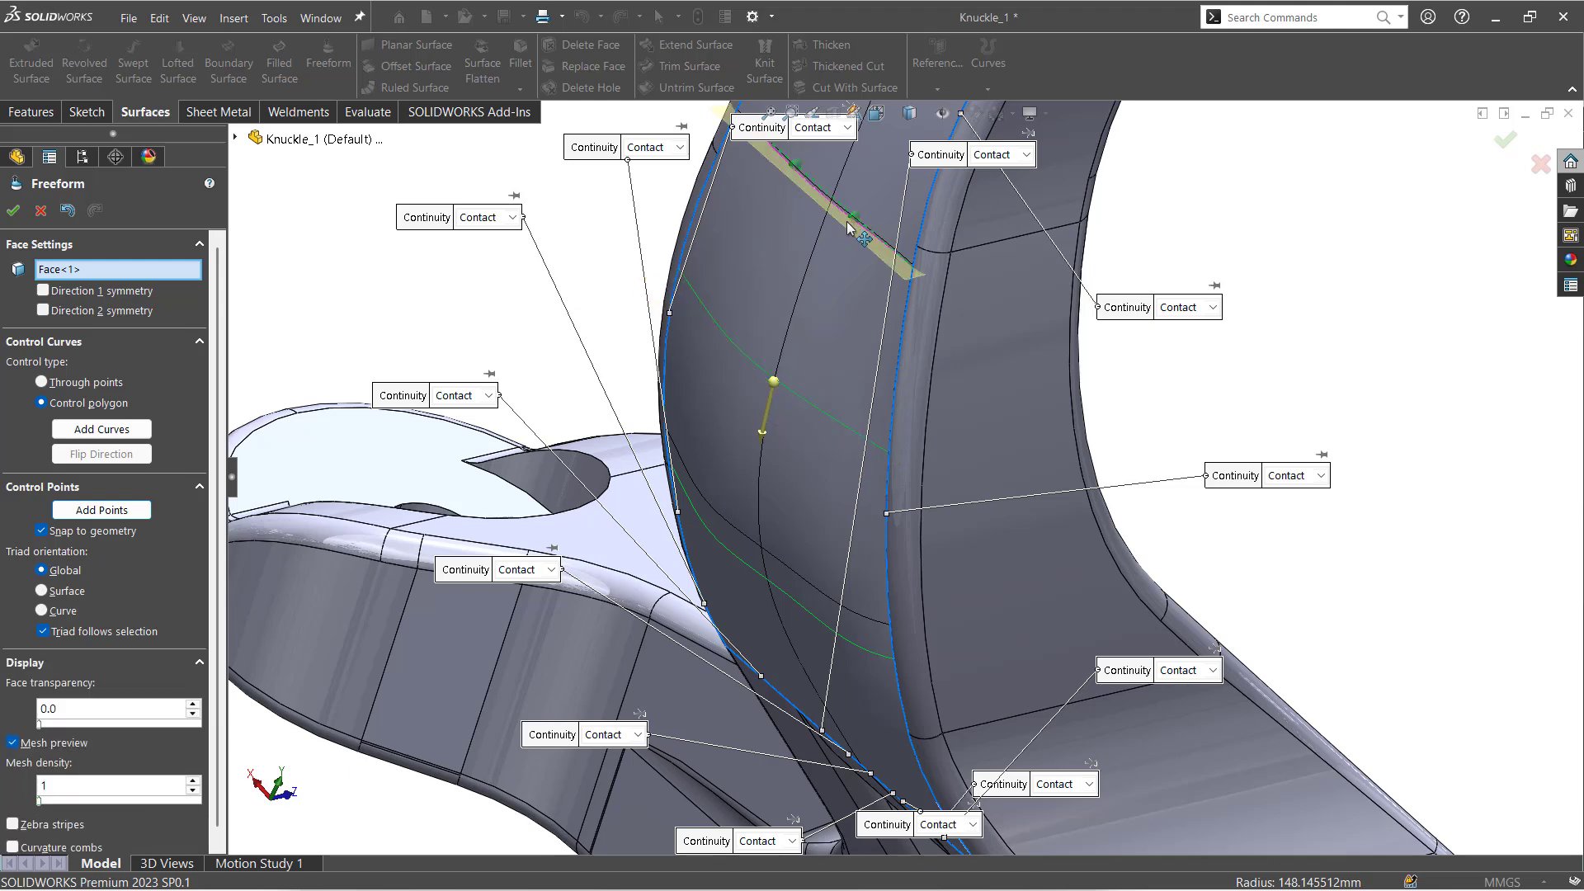
pyautogui.scroll(4, 846, 222)
pyautogui.scroll(-5, 894, 306)
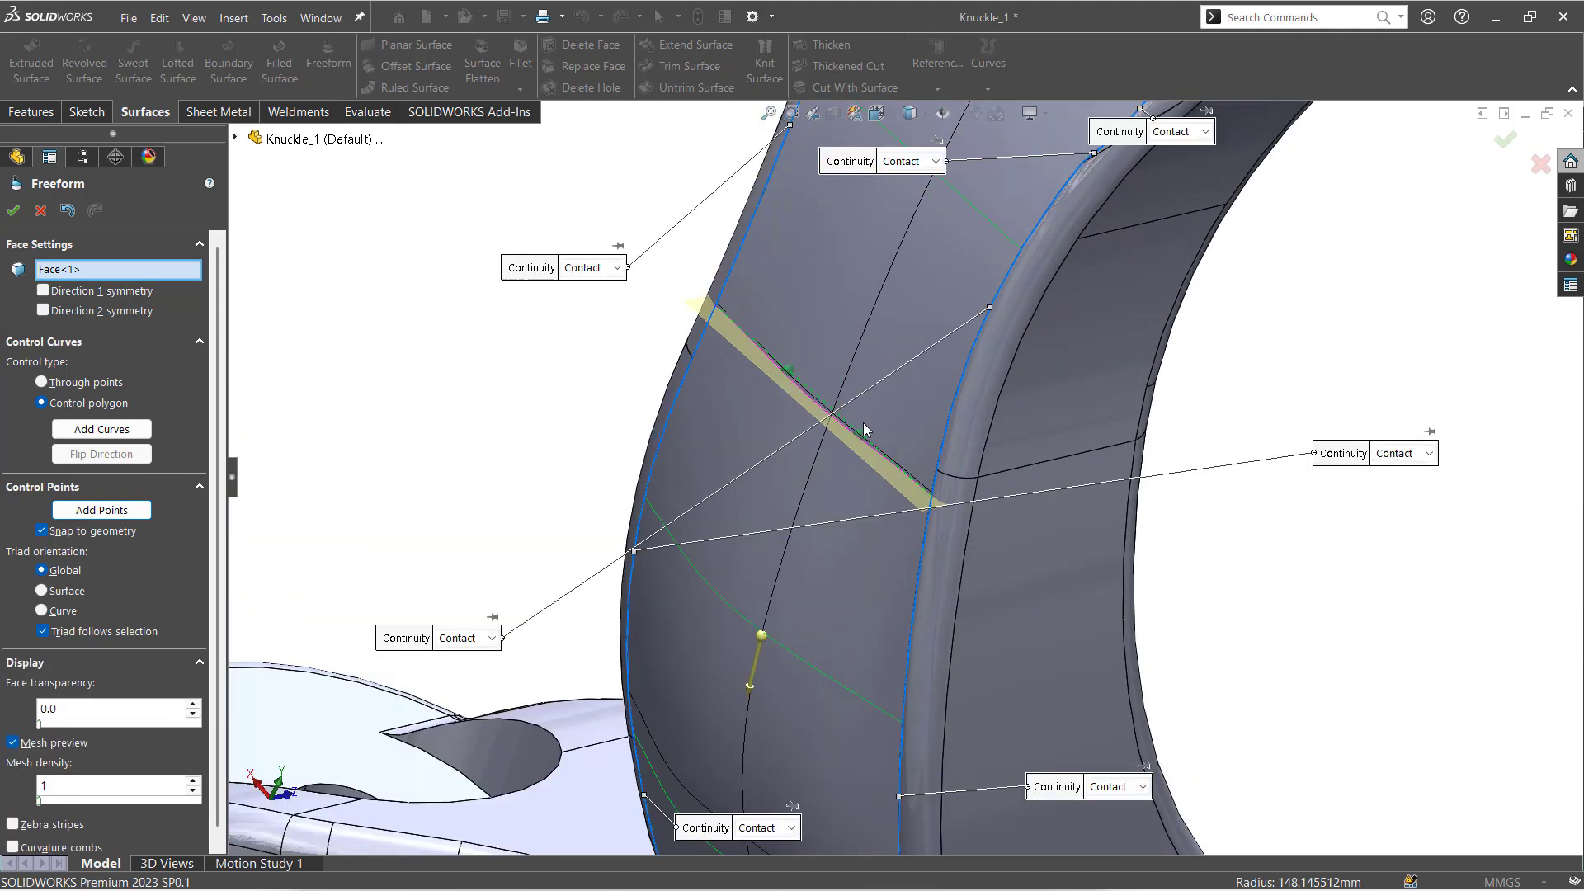
pyautogui.click(860, 433)
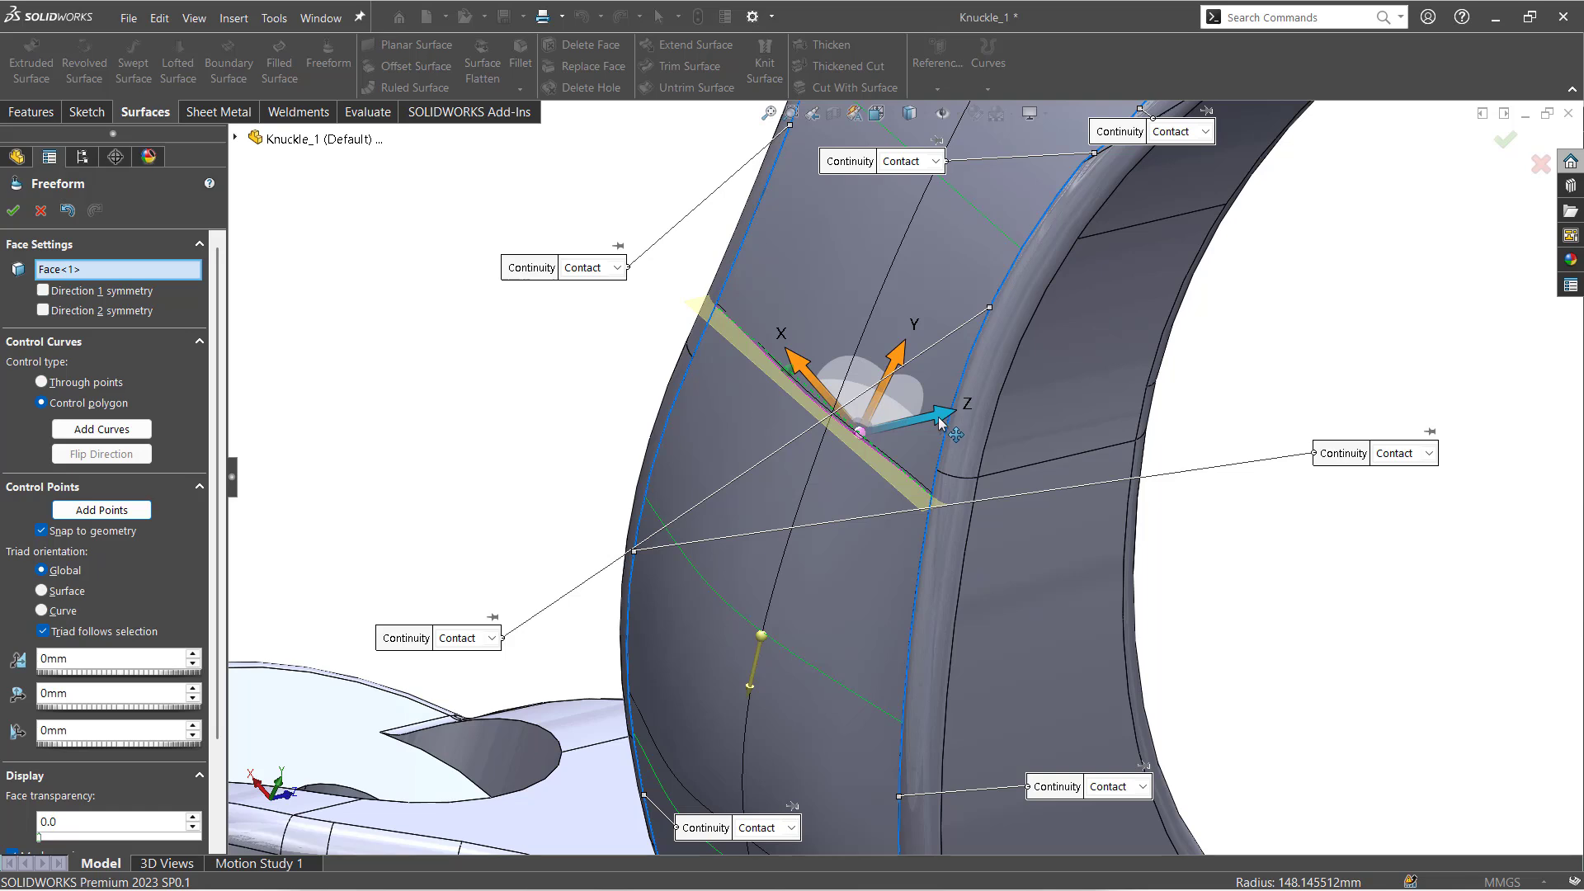
pyautogui.moveTo(903, 423); pyautogui.dragTo(879, 431)
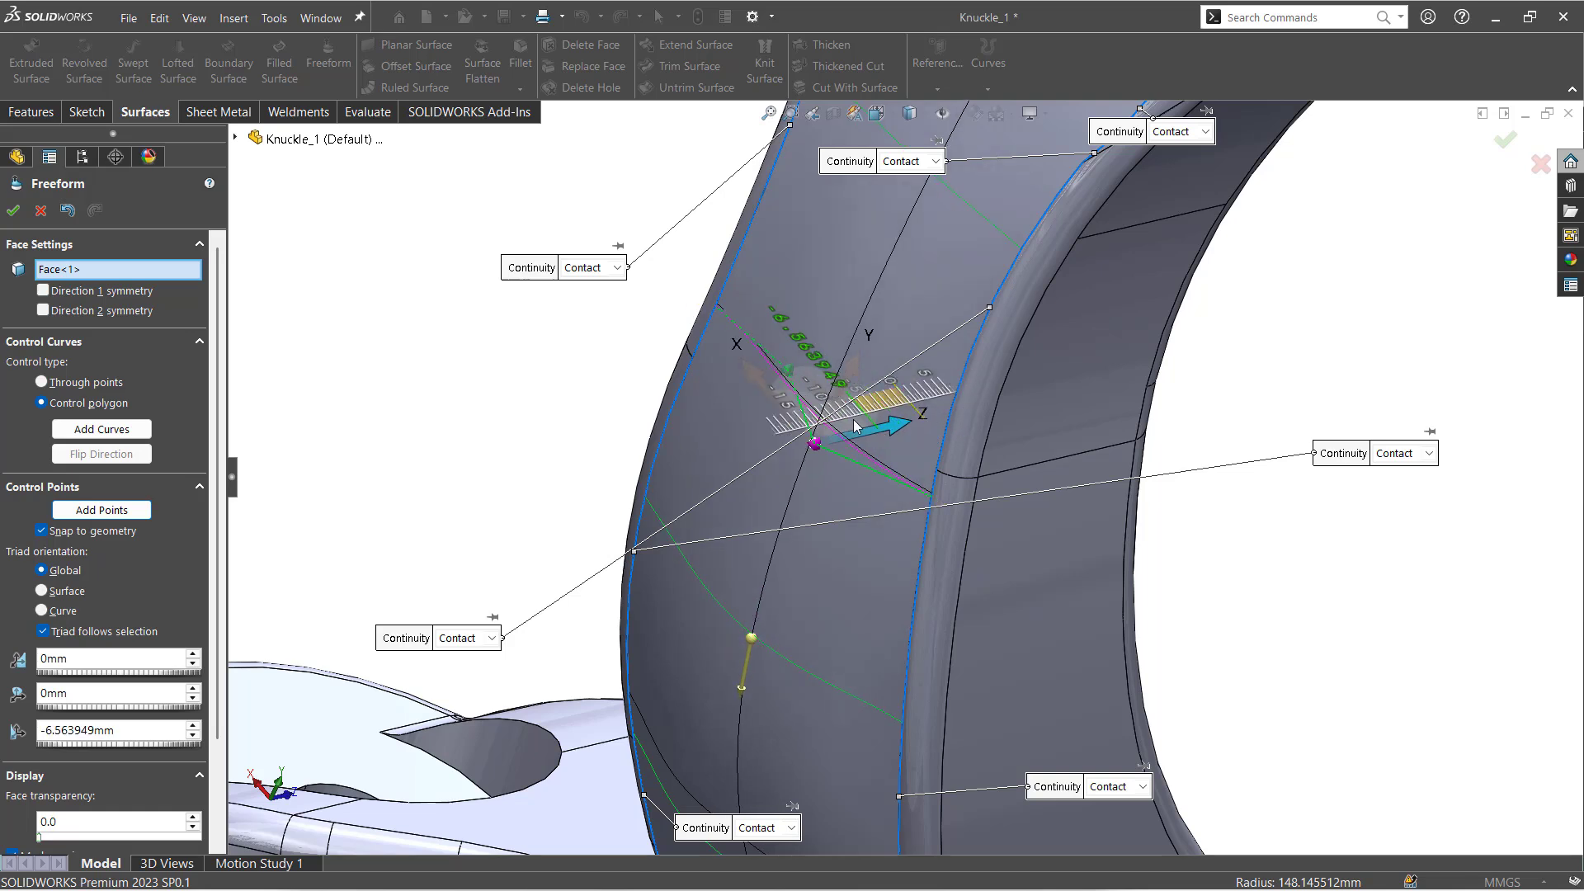
pyautogui.click(788, 369)
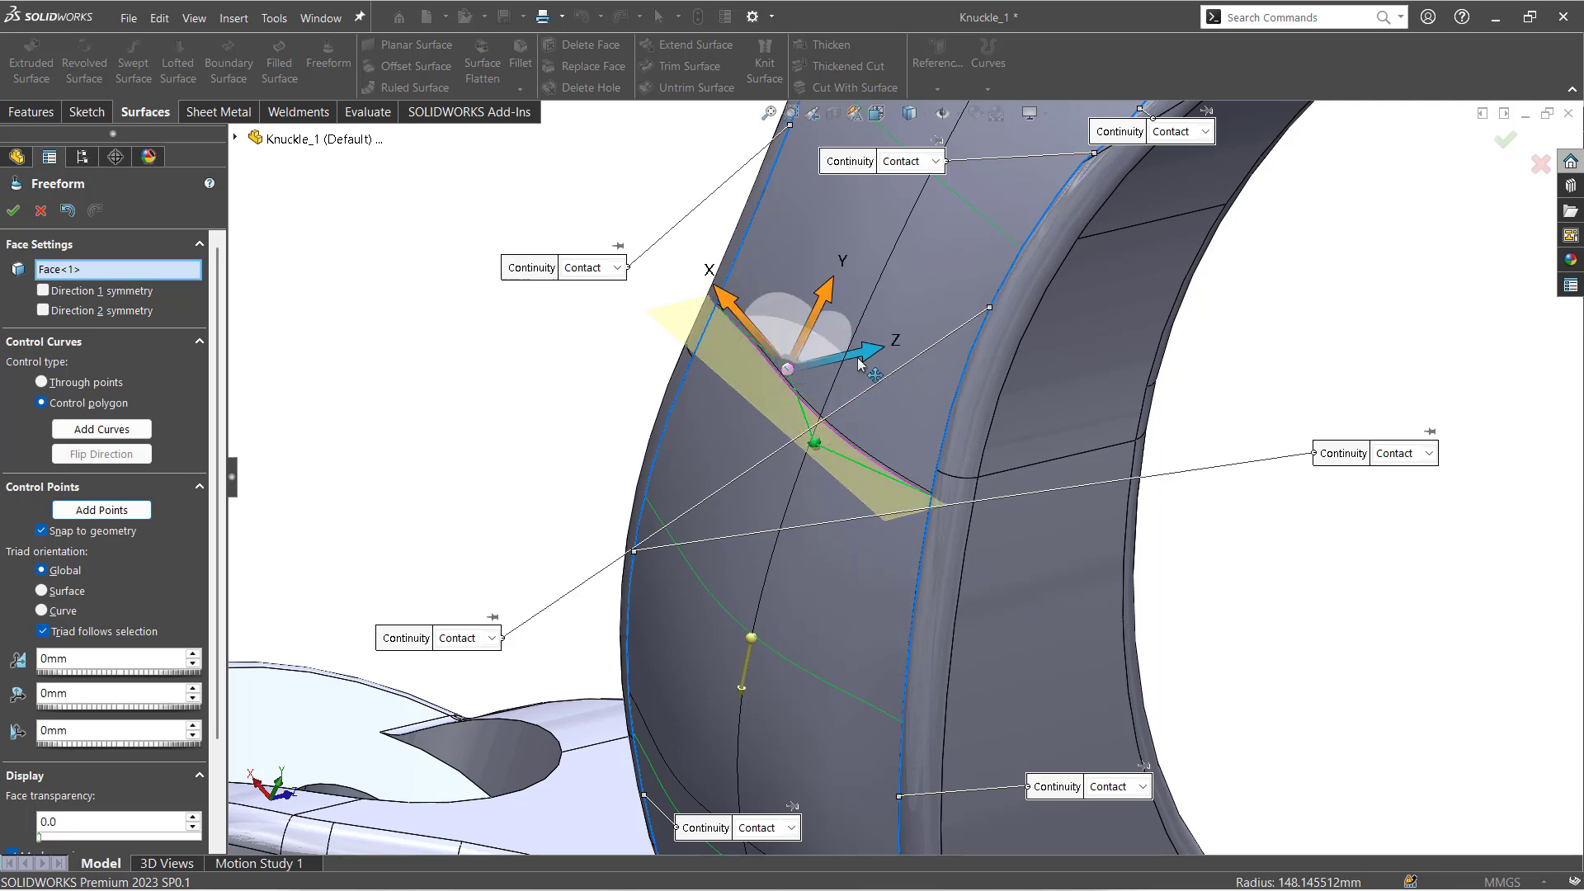
pyautogui.moveTo(855, 358); pyautogui.dragTo(794, 363)
# On the uppermost control curve, move the right control point to about -6.48 mm in Z and the left one to about -7.70 mm
pyautogui.scroll(1, 576, 518)
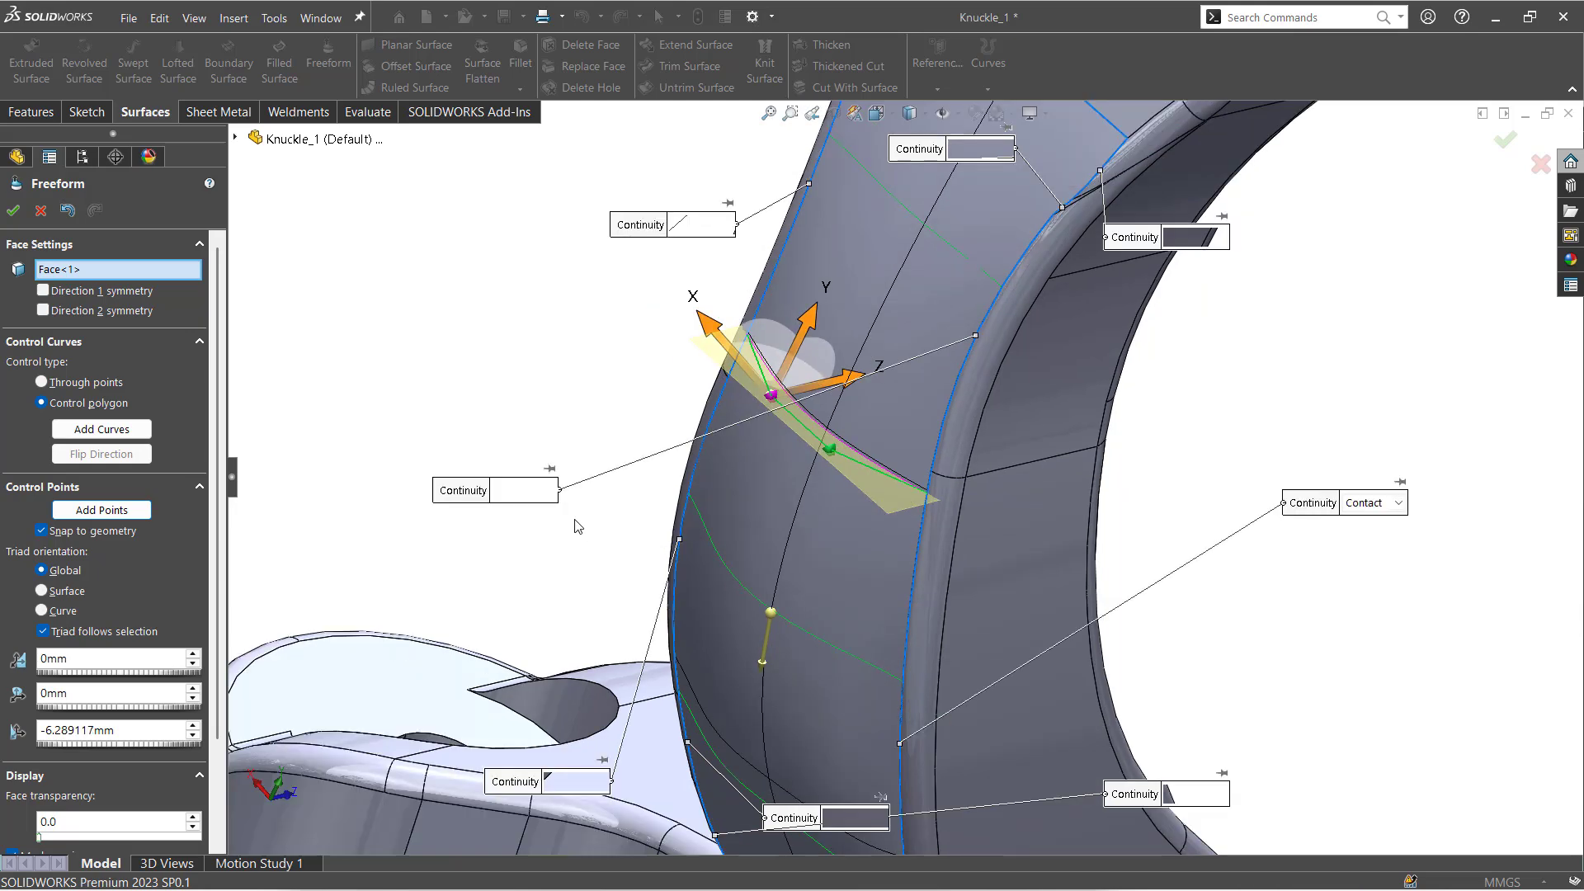
pyautogui.click(967, 252)
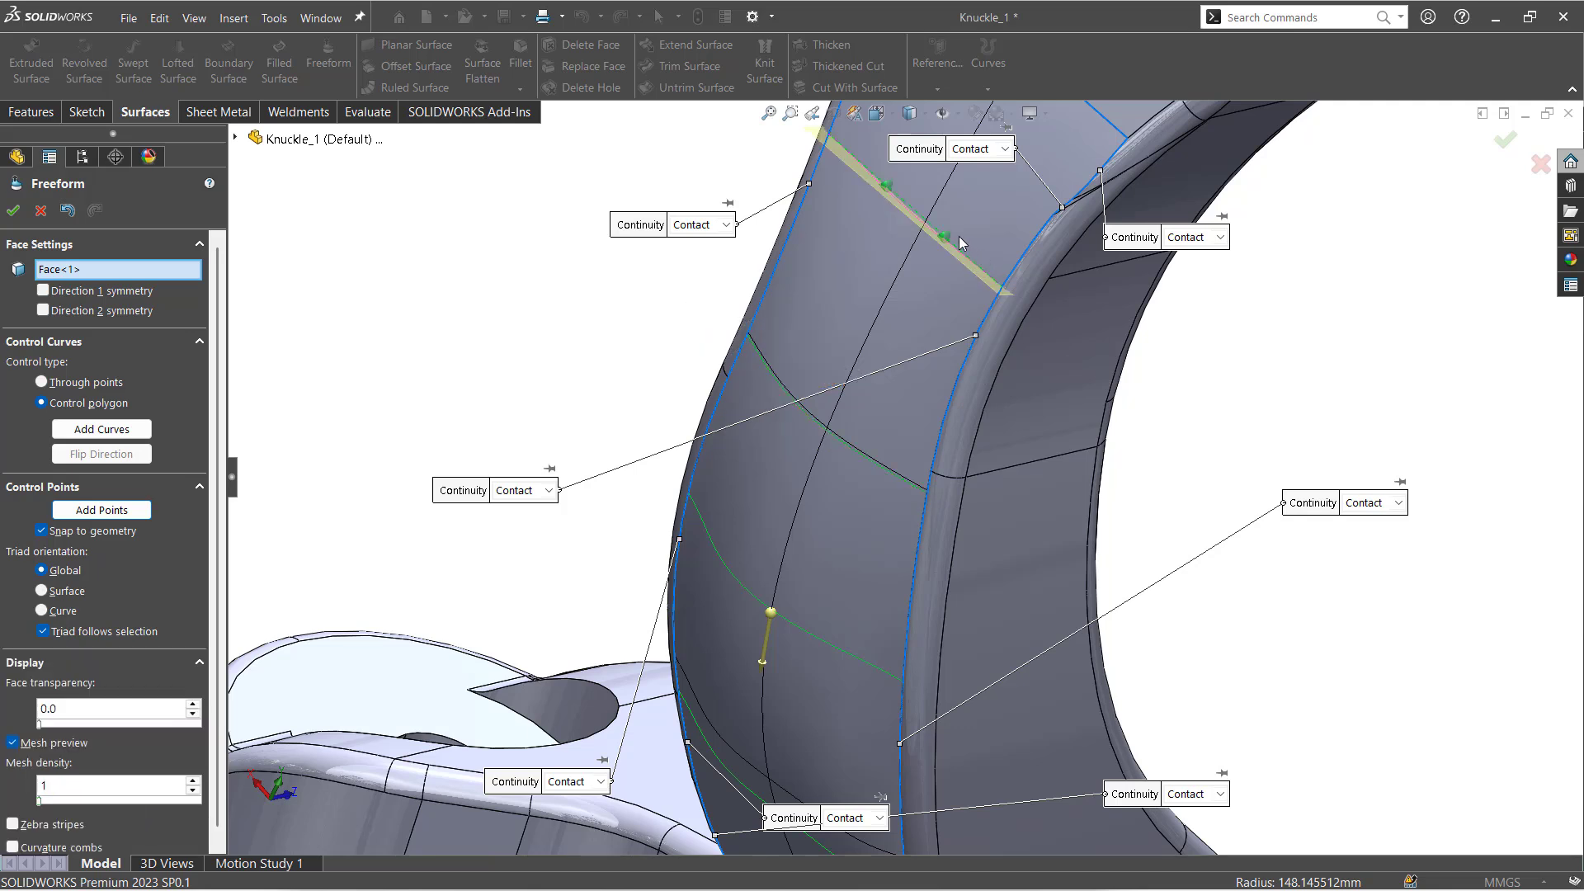
pyautogui.click(947, 239)
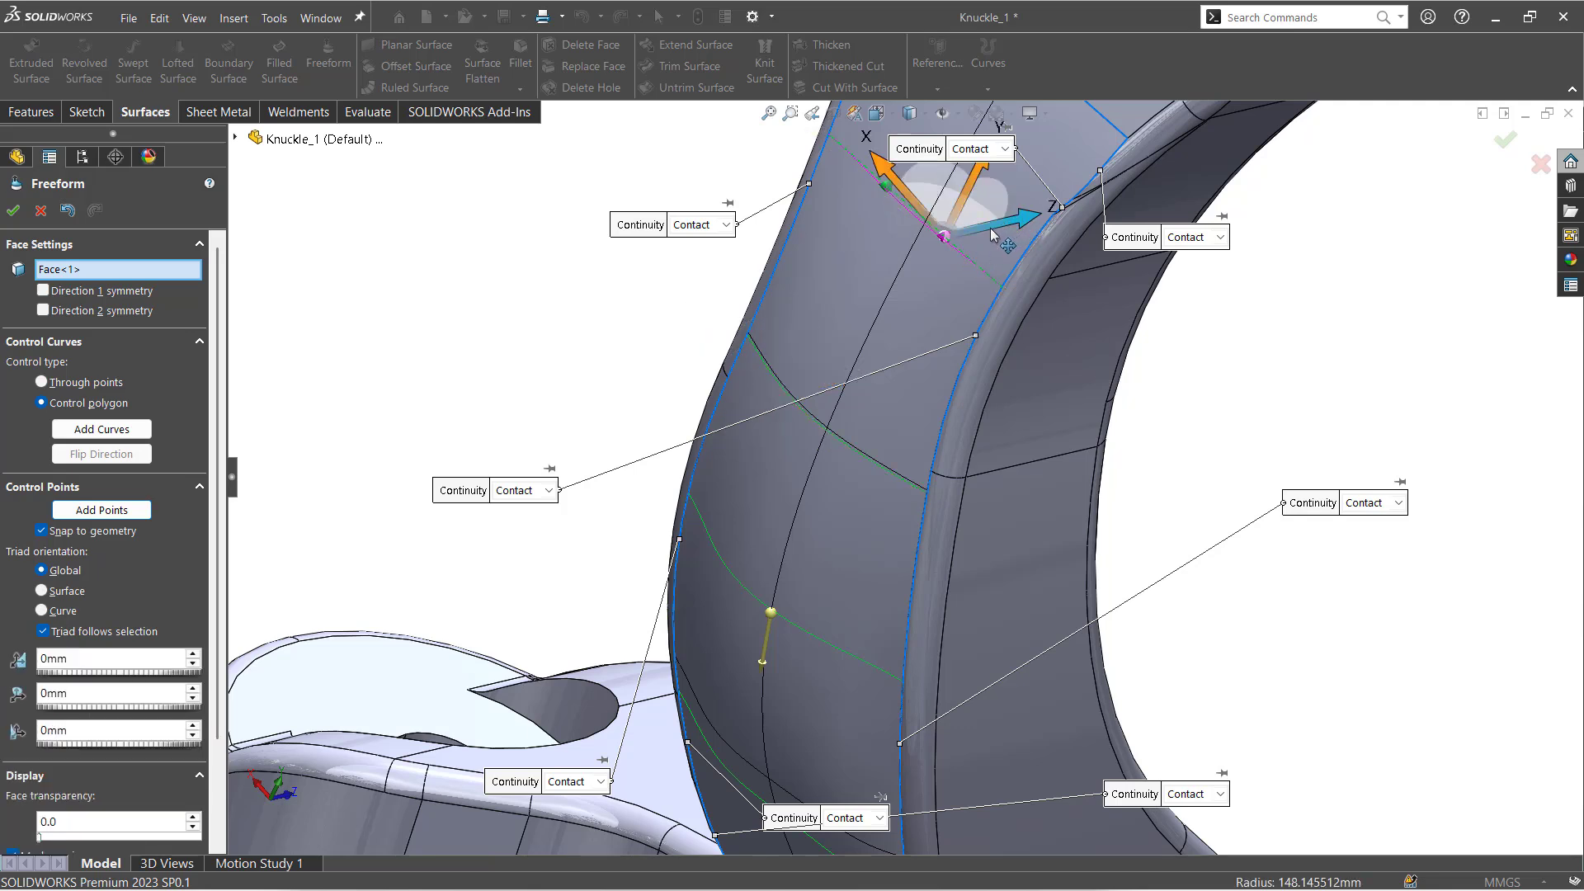
pyautogui.moveTo(981, 240); pyautogui.dragTo(959, 247)
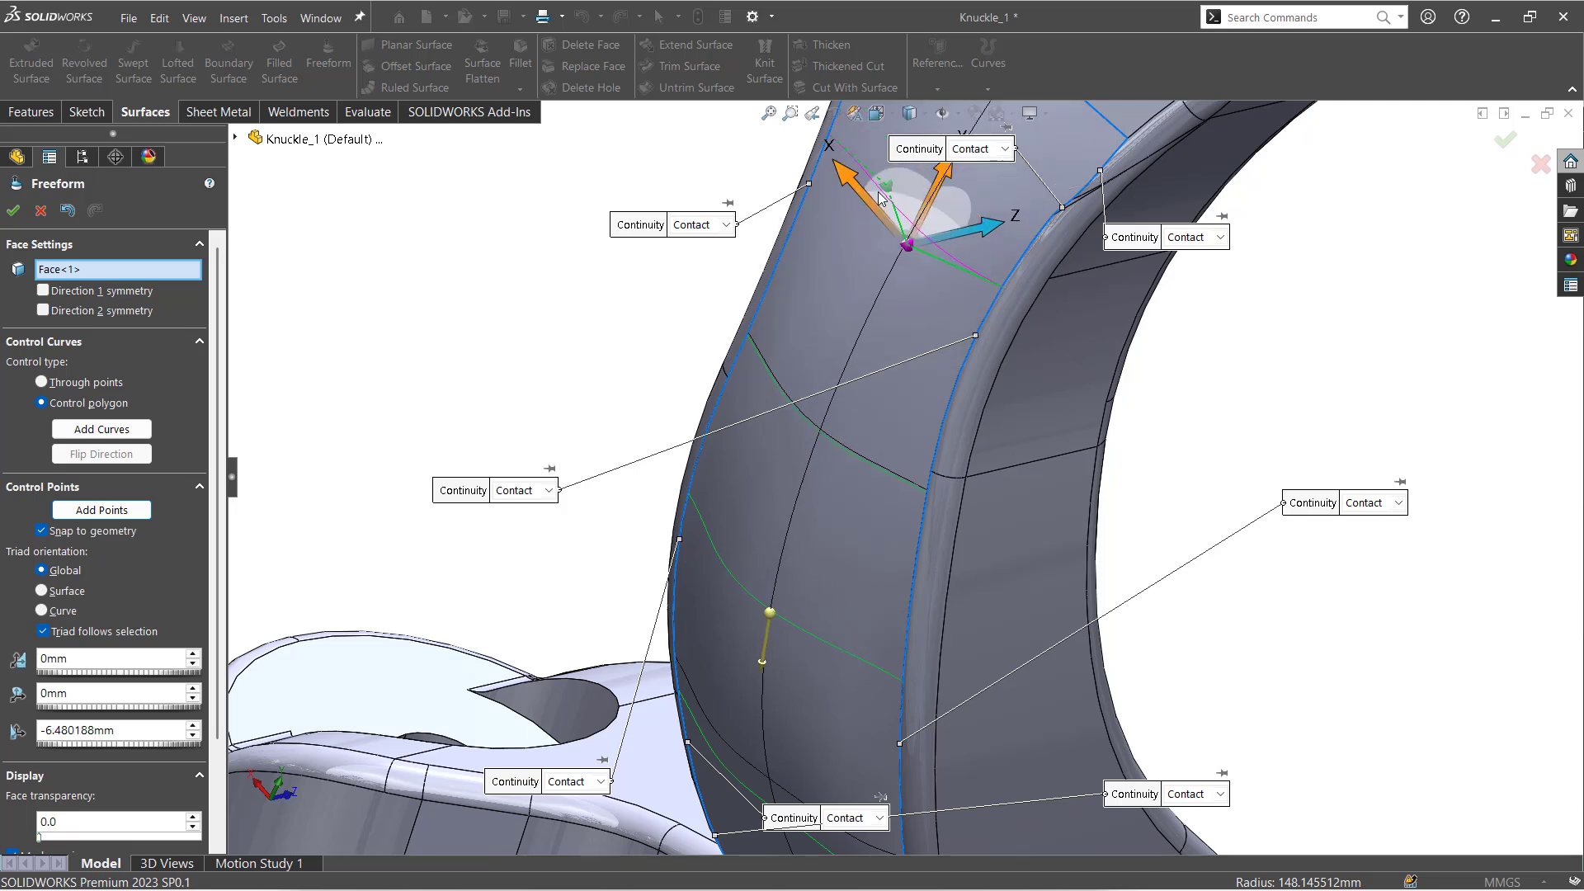
pyautogui.click(886, 185)
pyautogui.scroll(4, 841, 291)
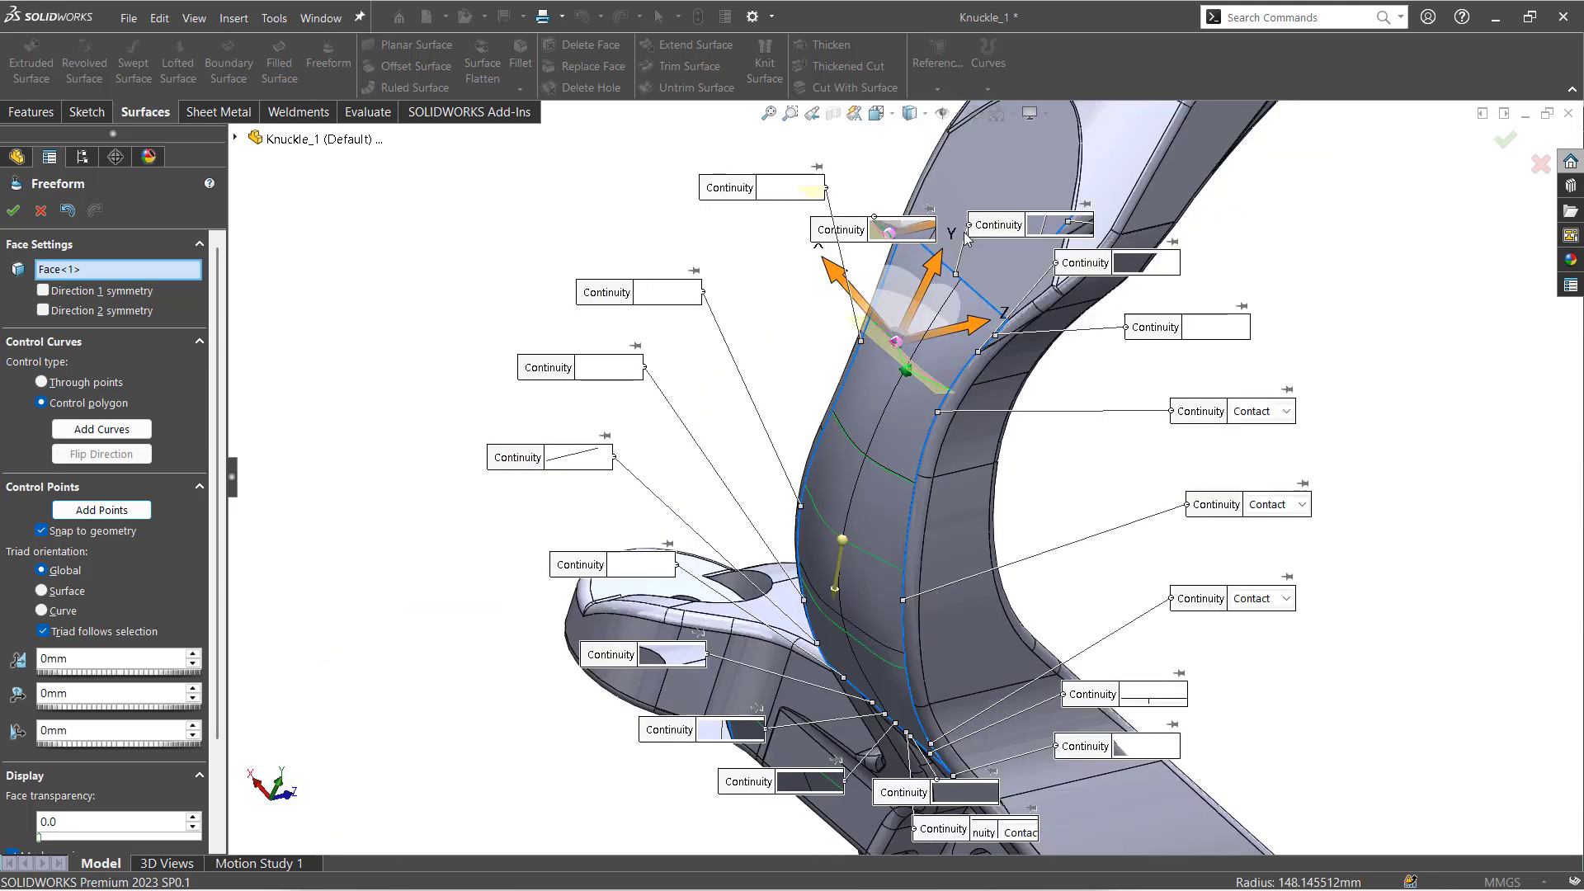
pyautogui.scroll(-3, 988, 195)
pyautogui.moveTo(912, 430); pyautogui.dragTo(852, 435)
pyautogui.scroll(5, 851, 435)
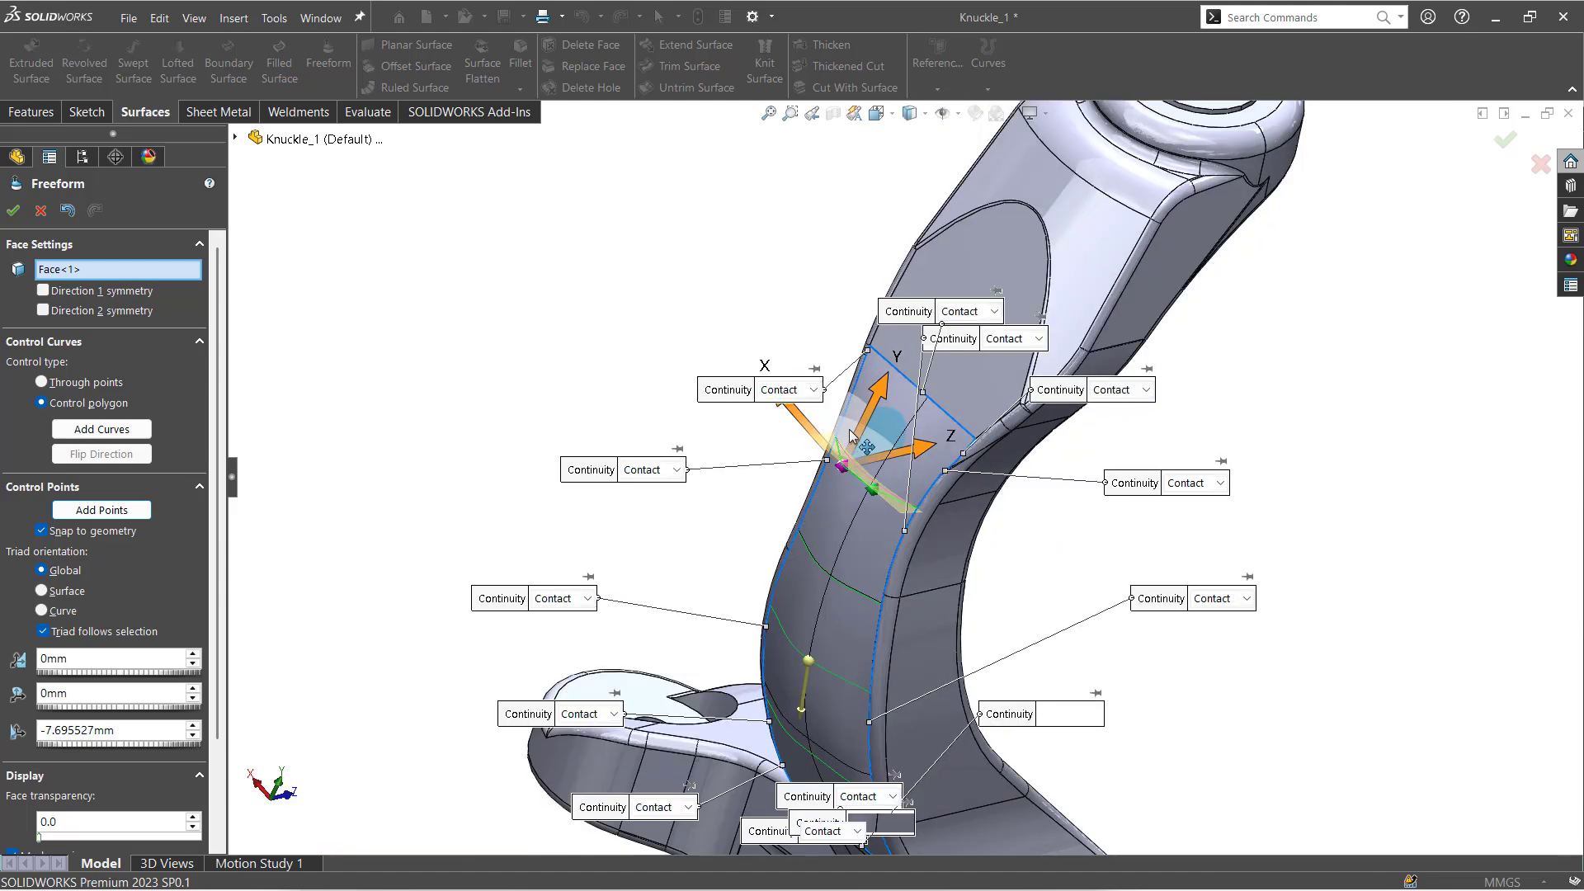
pyautogui.scroll(-3, 850, 614)
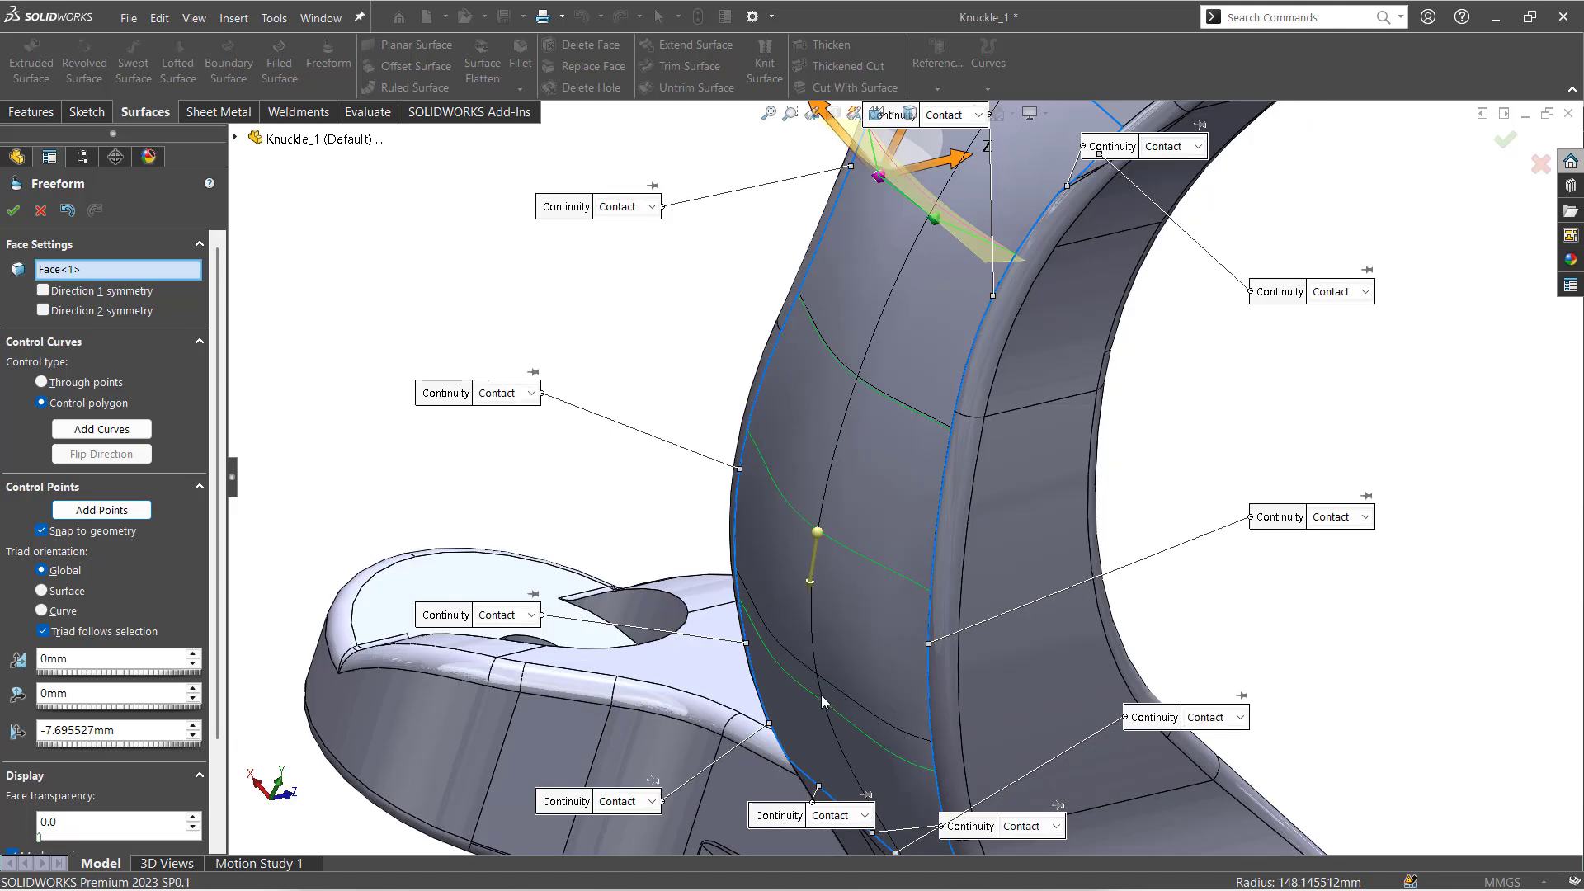
# On the lowest control curve, move the middle control point to about -3.94 mm in X and -12.96 mm in Z
pyautogui.click(819, 700)
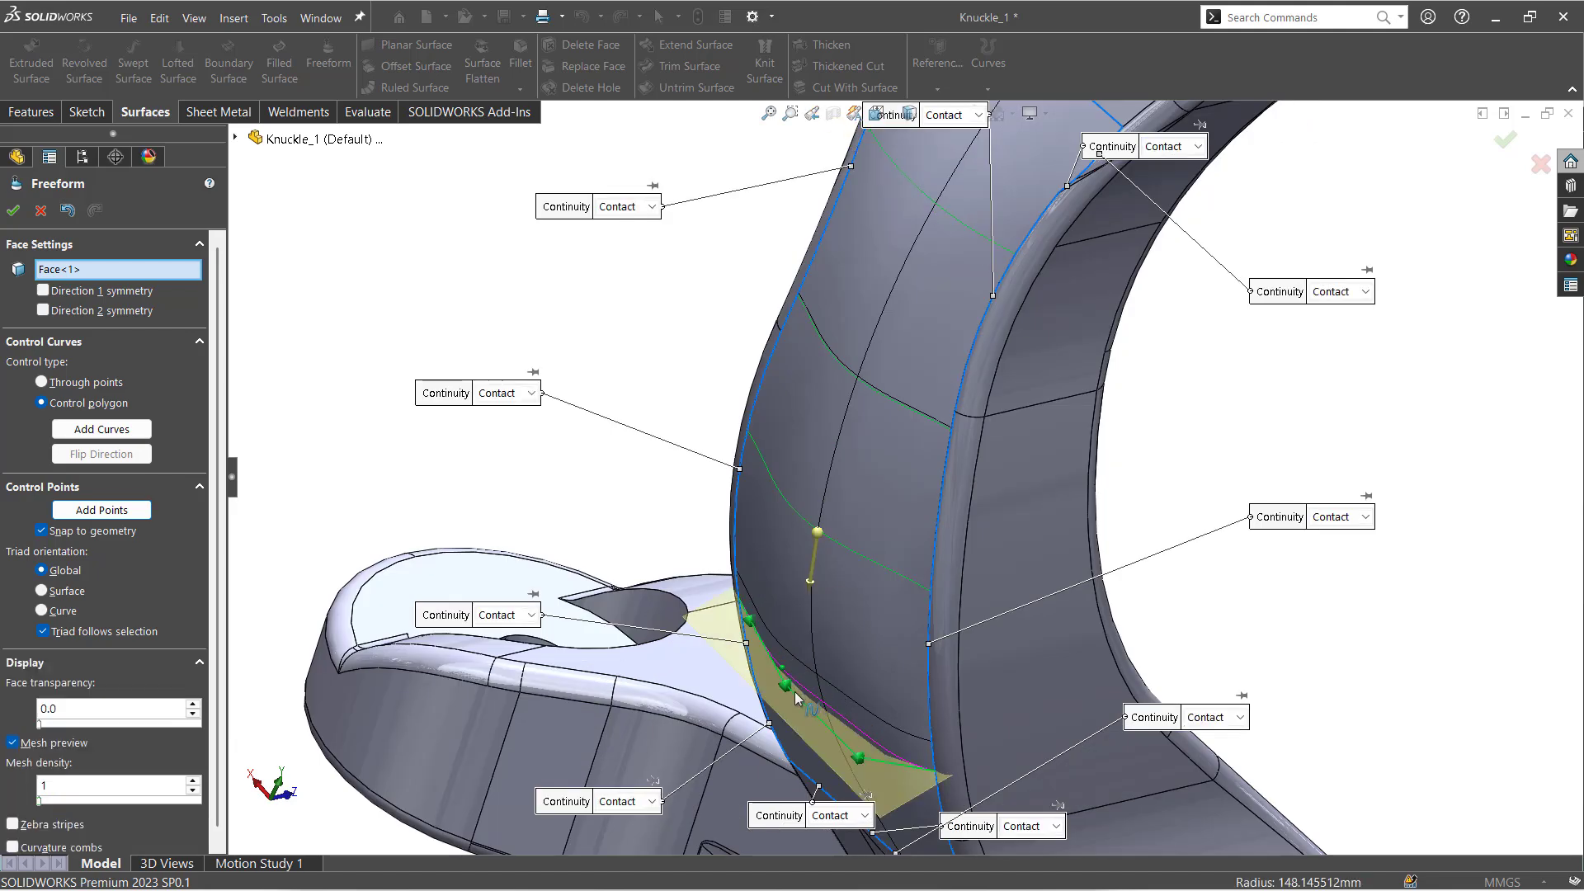
pyautogui.click(788, 692)
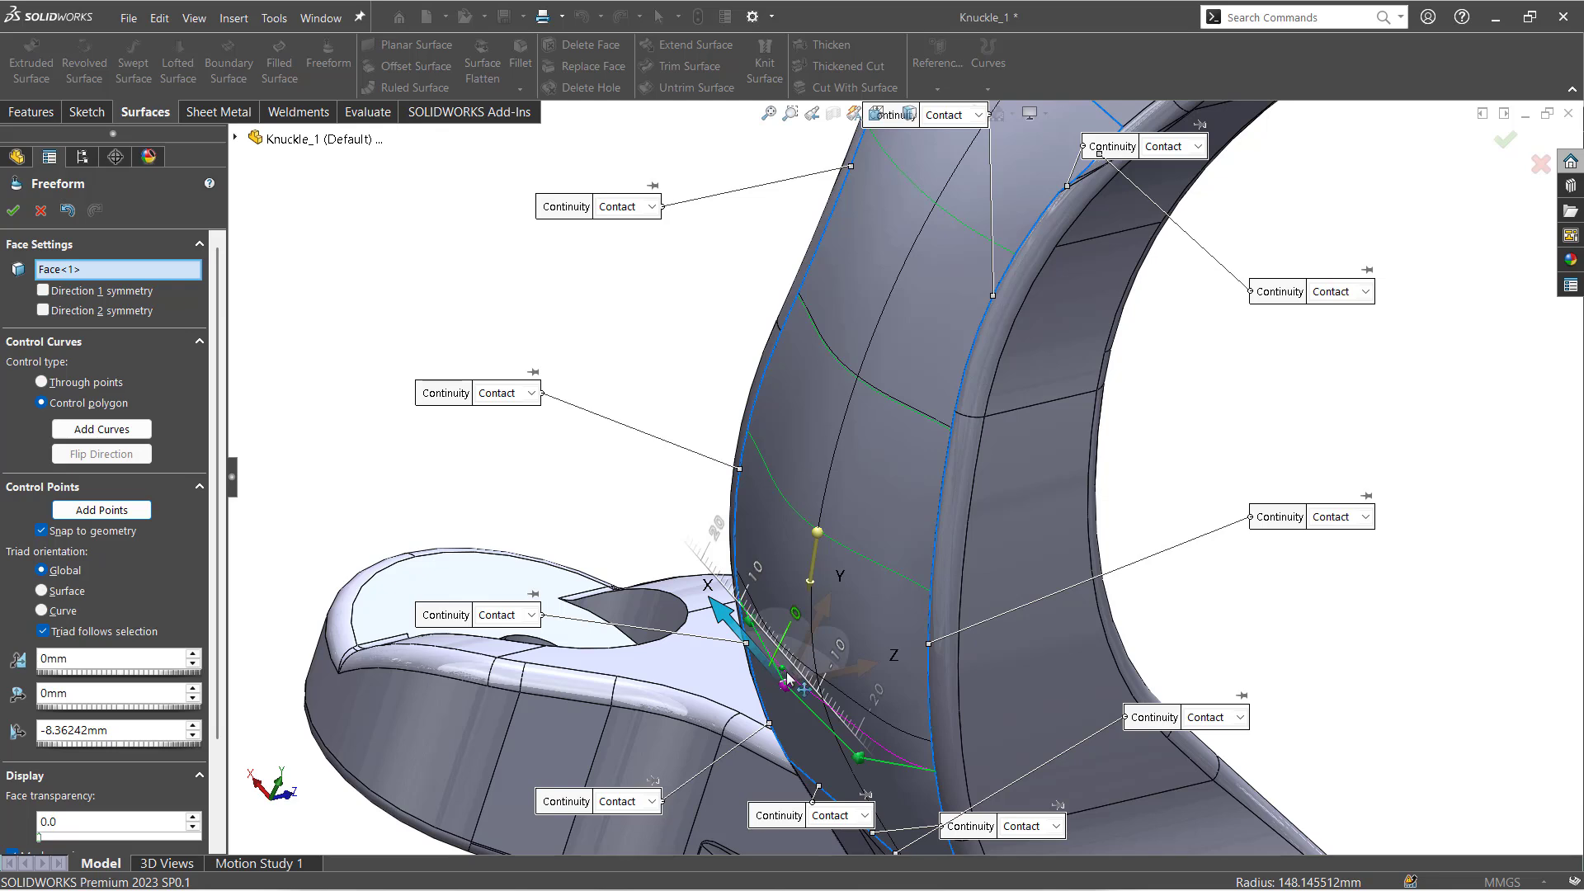
pyautogui.moveTo(788, 679); pyautogui.dragTo(873, 685)
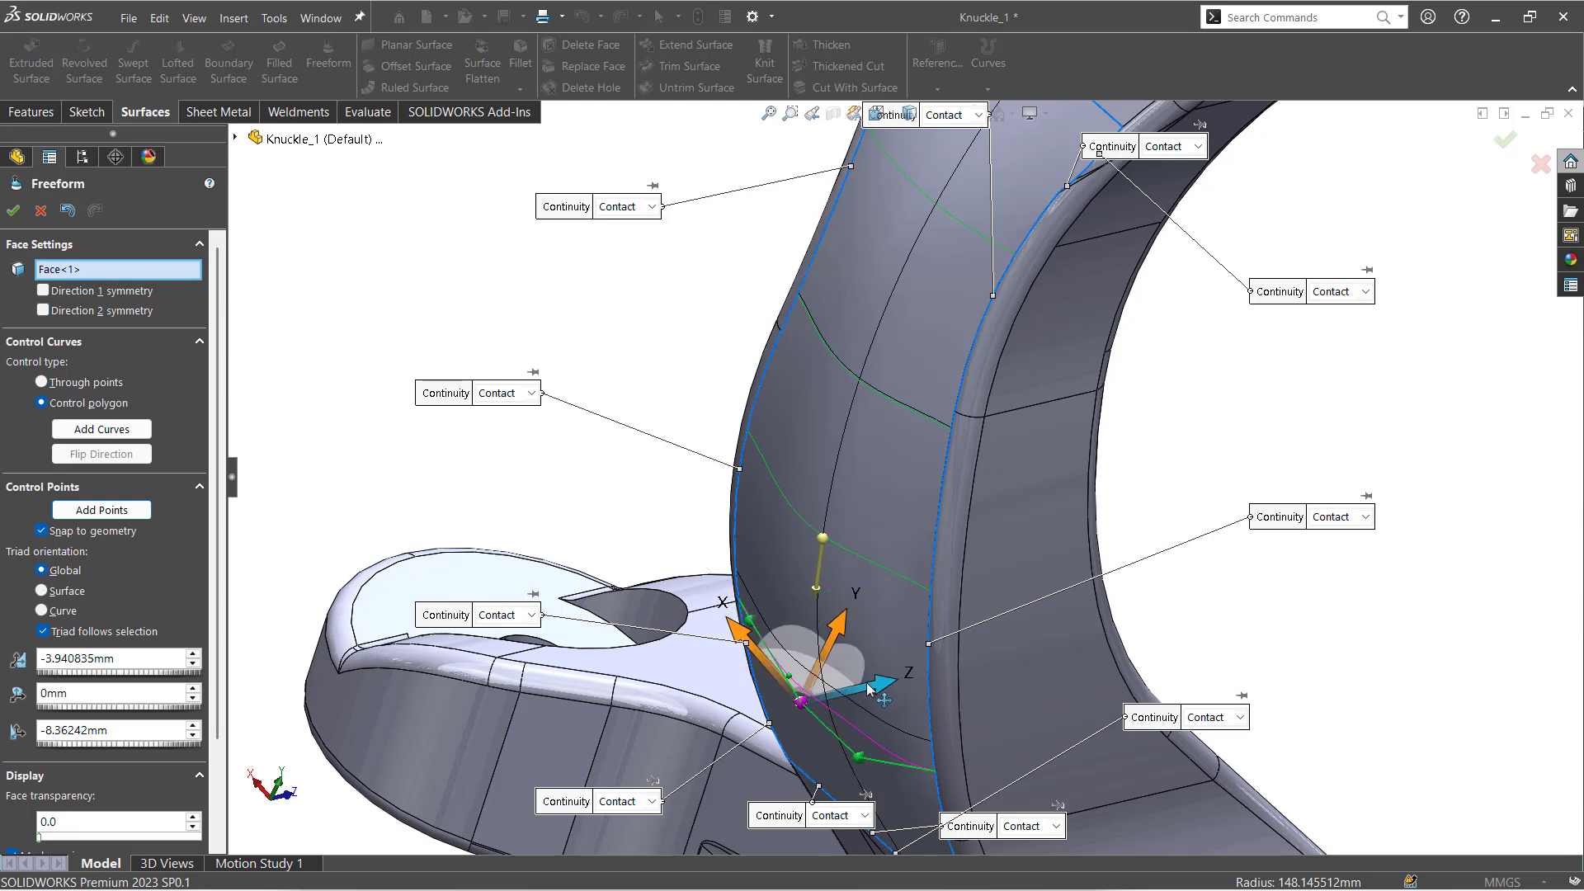
pyautogui.moveTo(848, 693)
pyautogui.mouseDown()
pyautogui.moveTo(812, 699)
pyautogui.moveTo(829, 697)
pyautogui.mouseUp()
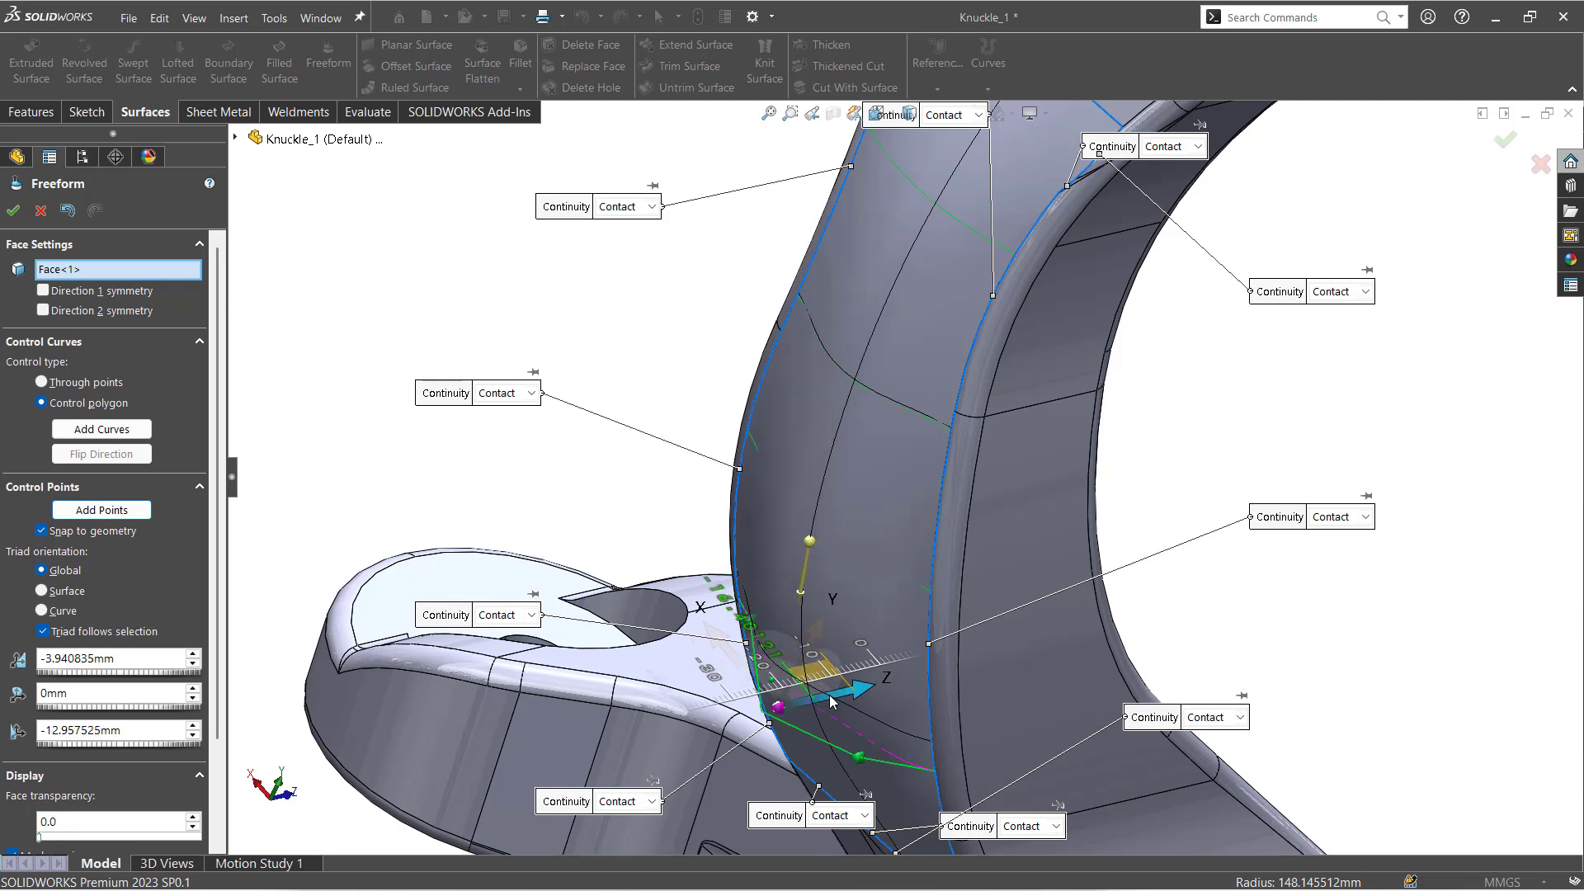
# Move the lowest control curve's right control point along X to about -0.40 mm
pyautogui.click(861, 758)
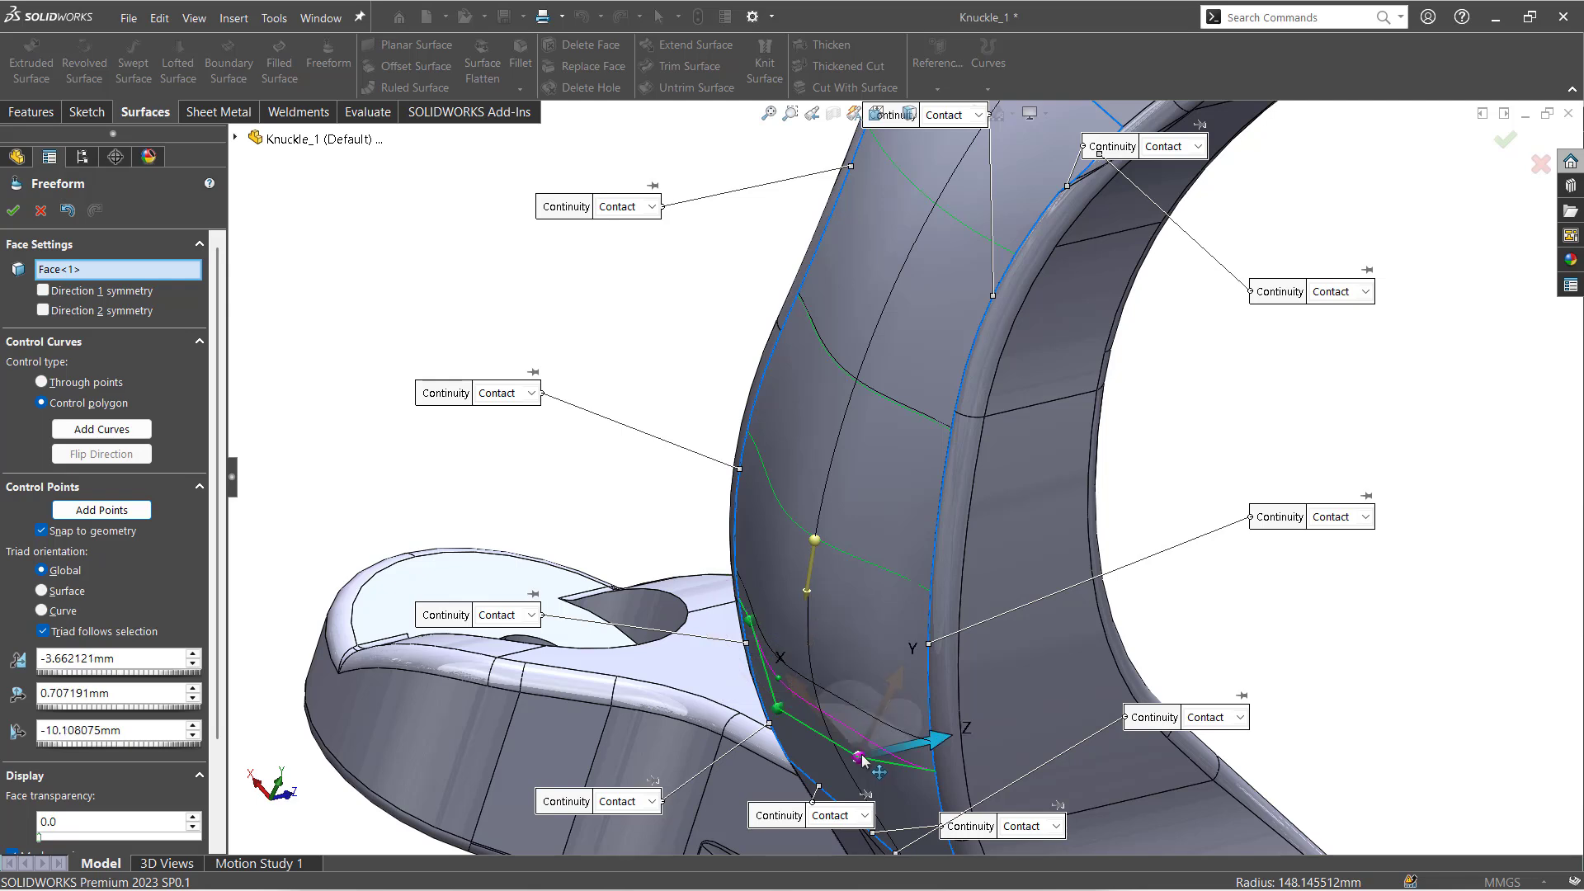
pyautogui.click(804, 695)
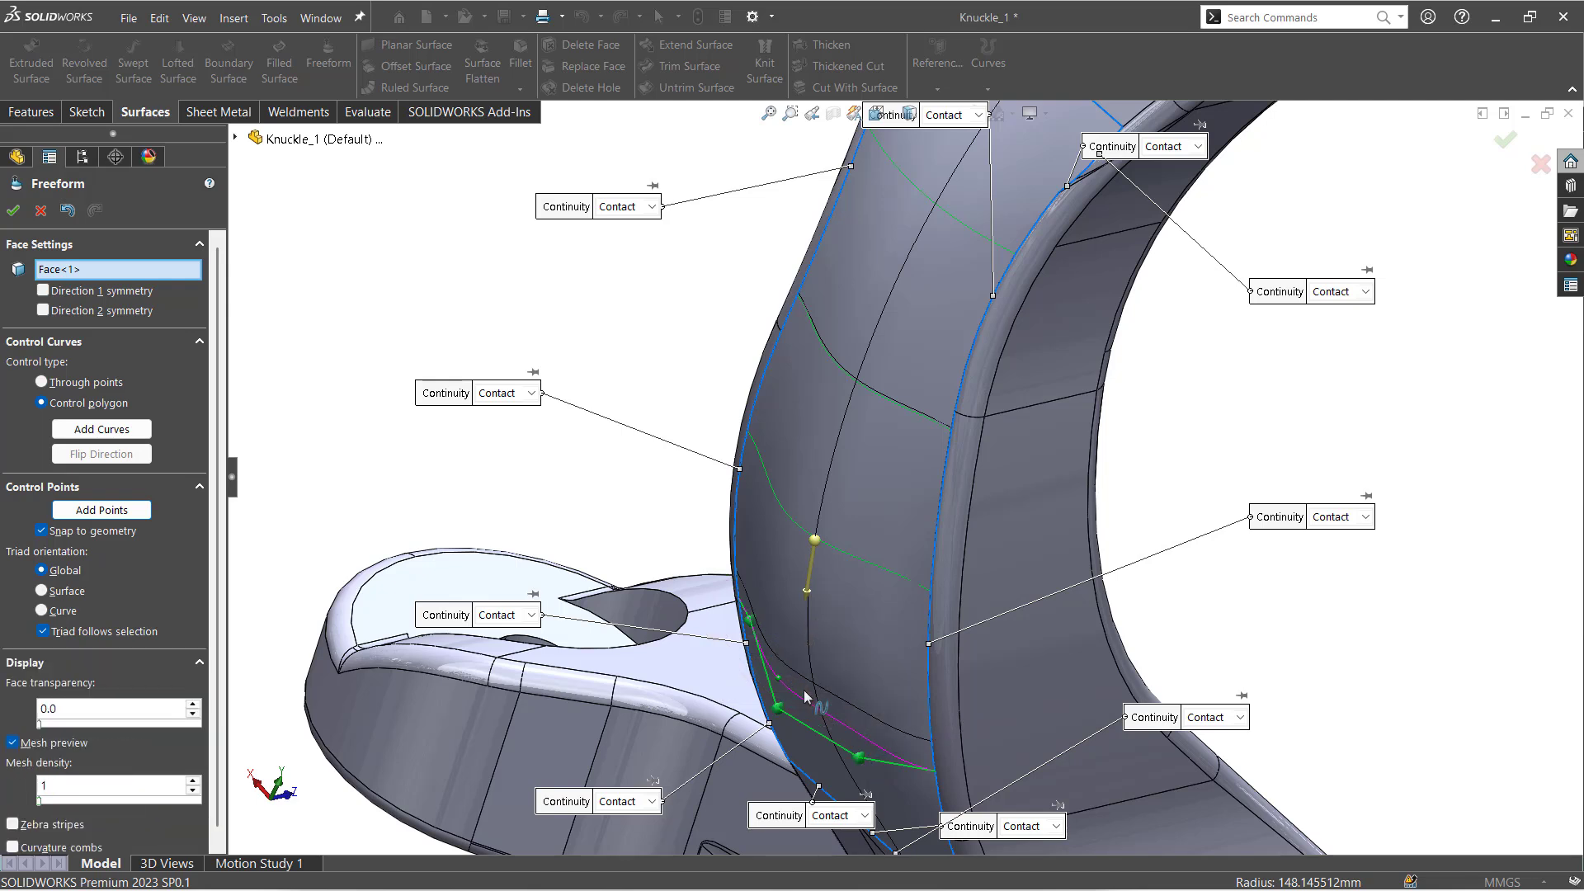
pyautogui.click(859, 758)
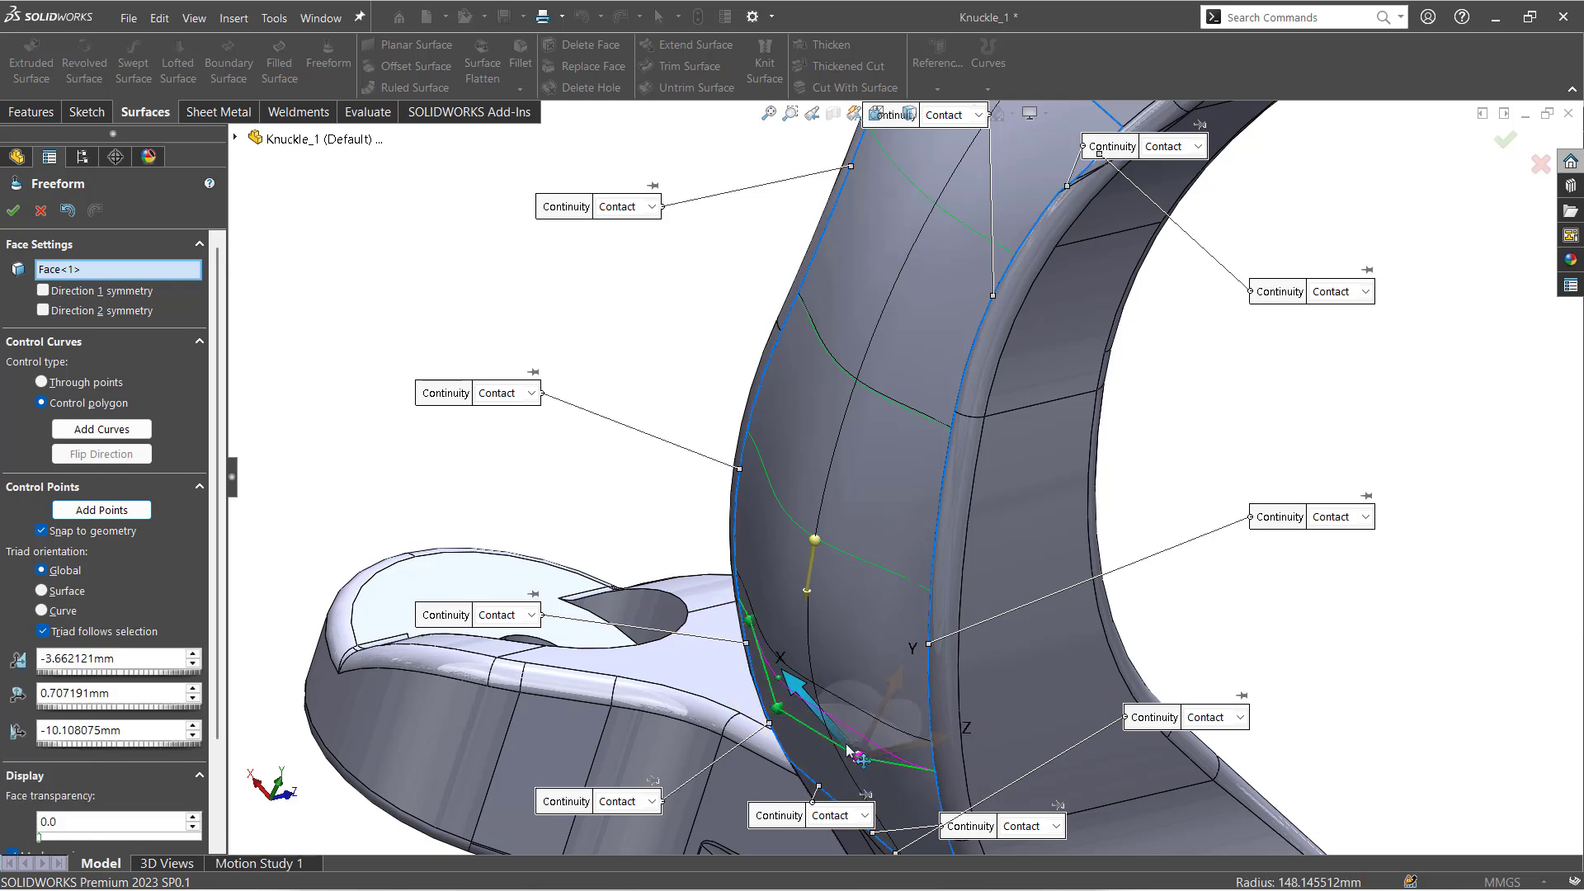
pyautogui.moveTo(830, 732); pyautogui.dragTo(814, 729)
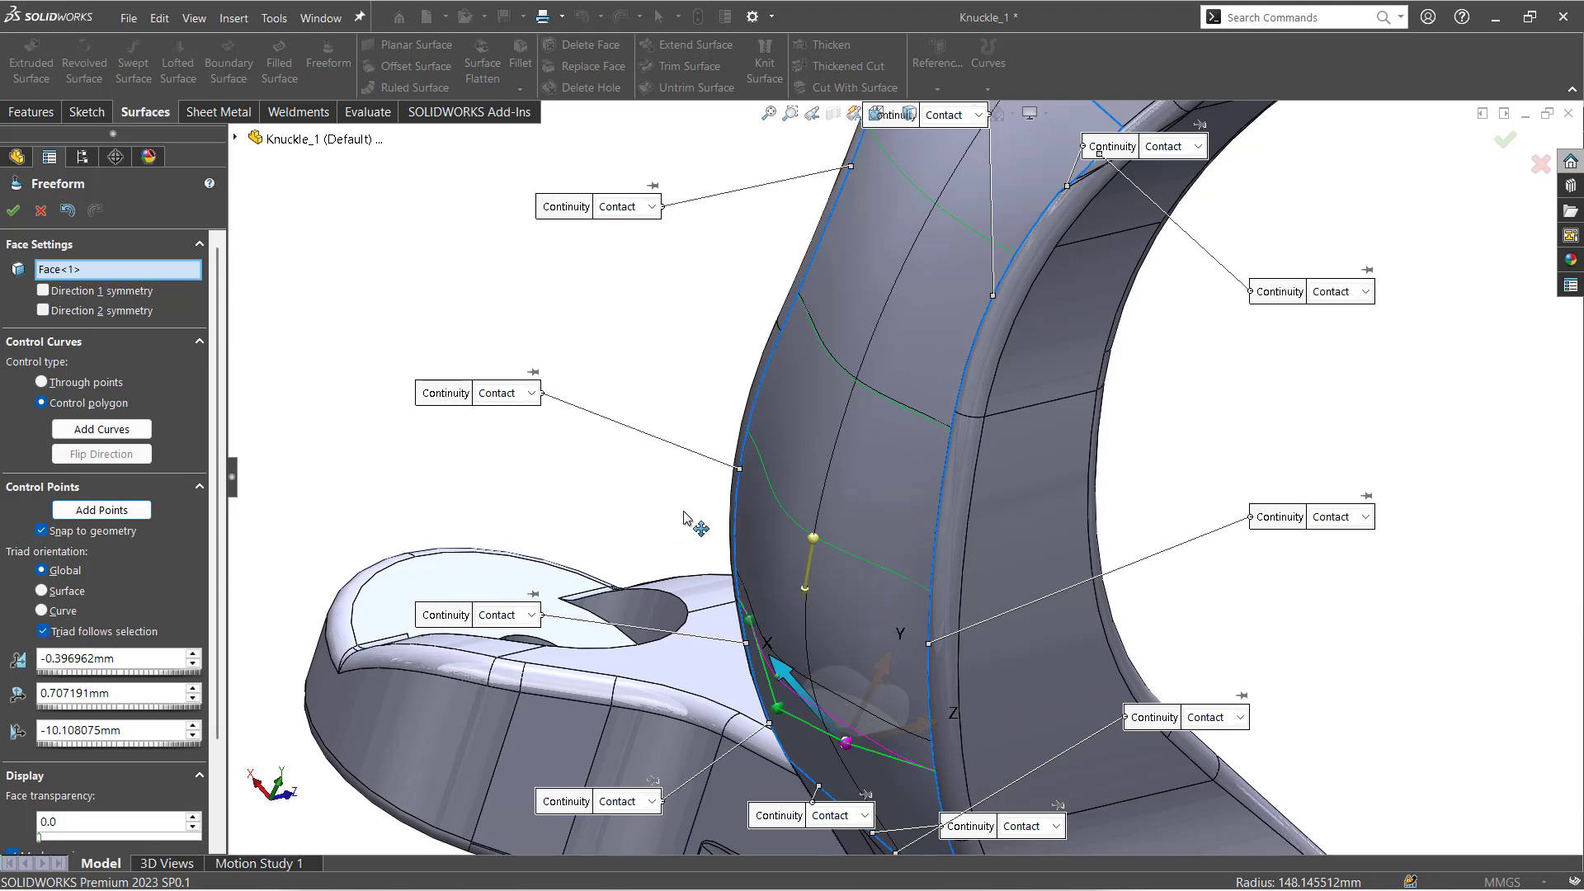
# Accept the Freeform feature and check the whole reshaped knuckle from the front
pyautogui.moveTo(697, 527); pyautogui.dragTo(680, 146, button='middle')
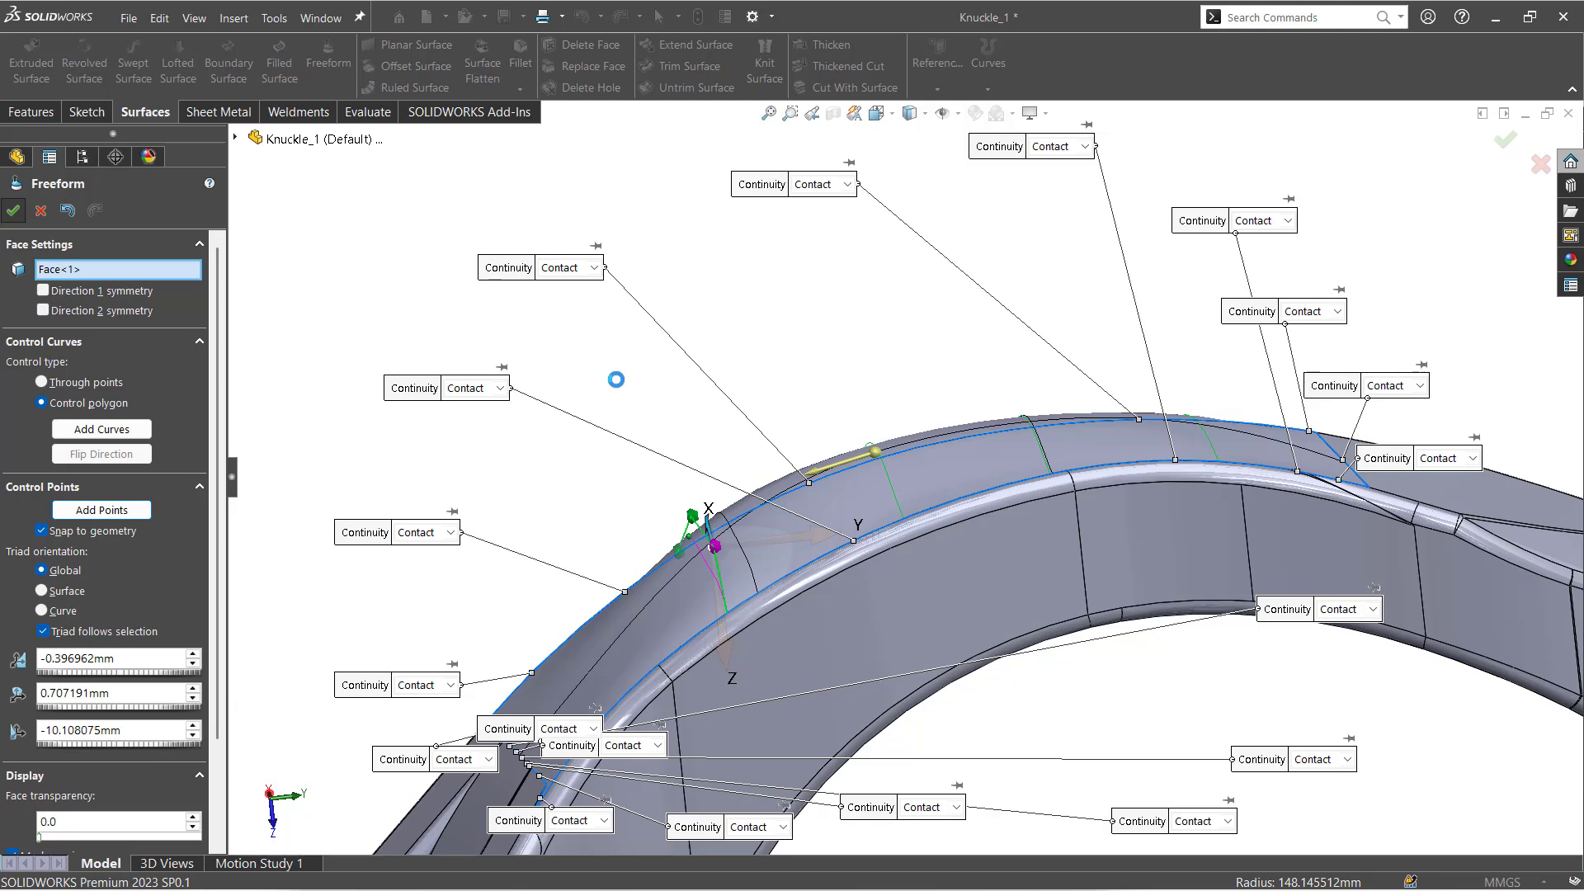
pyautogui.moveTo(604, 438); pyautogui.dragTo(1222, 239, button='middle')
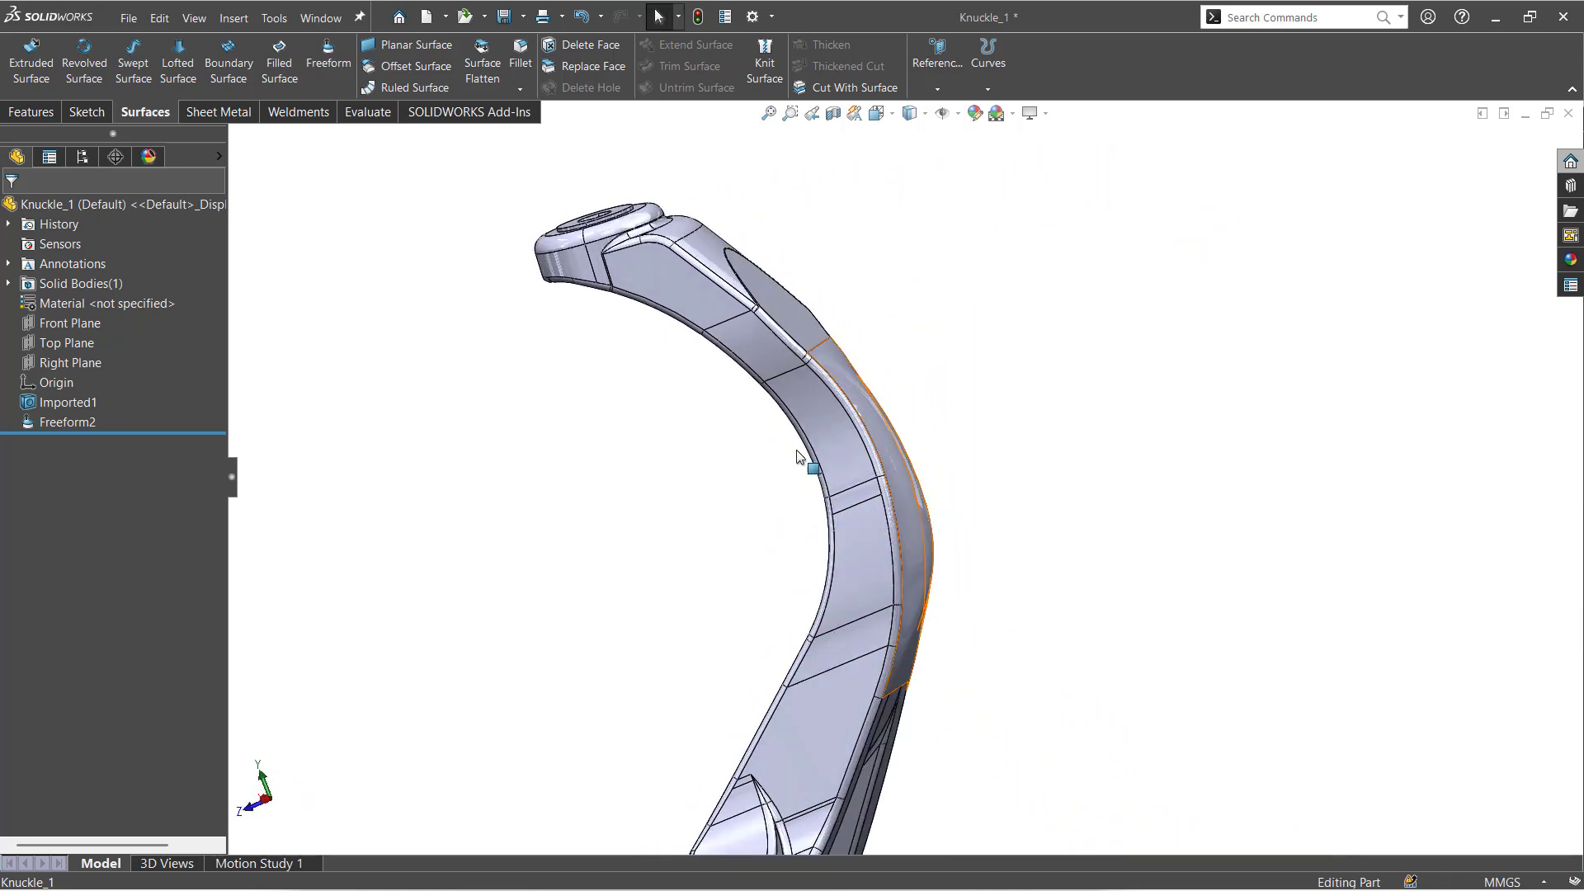
pyautogui.hotkey('ctrl', '1')
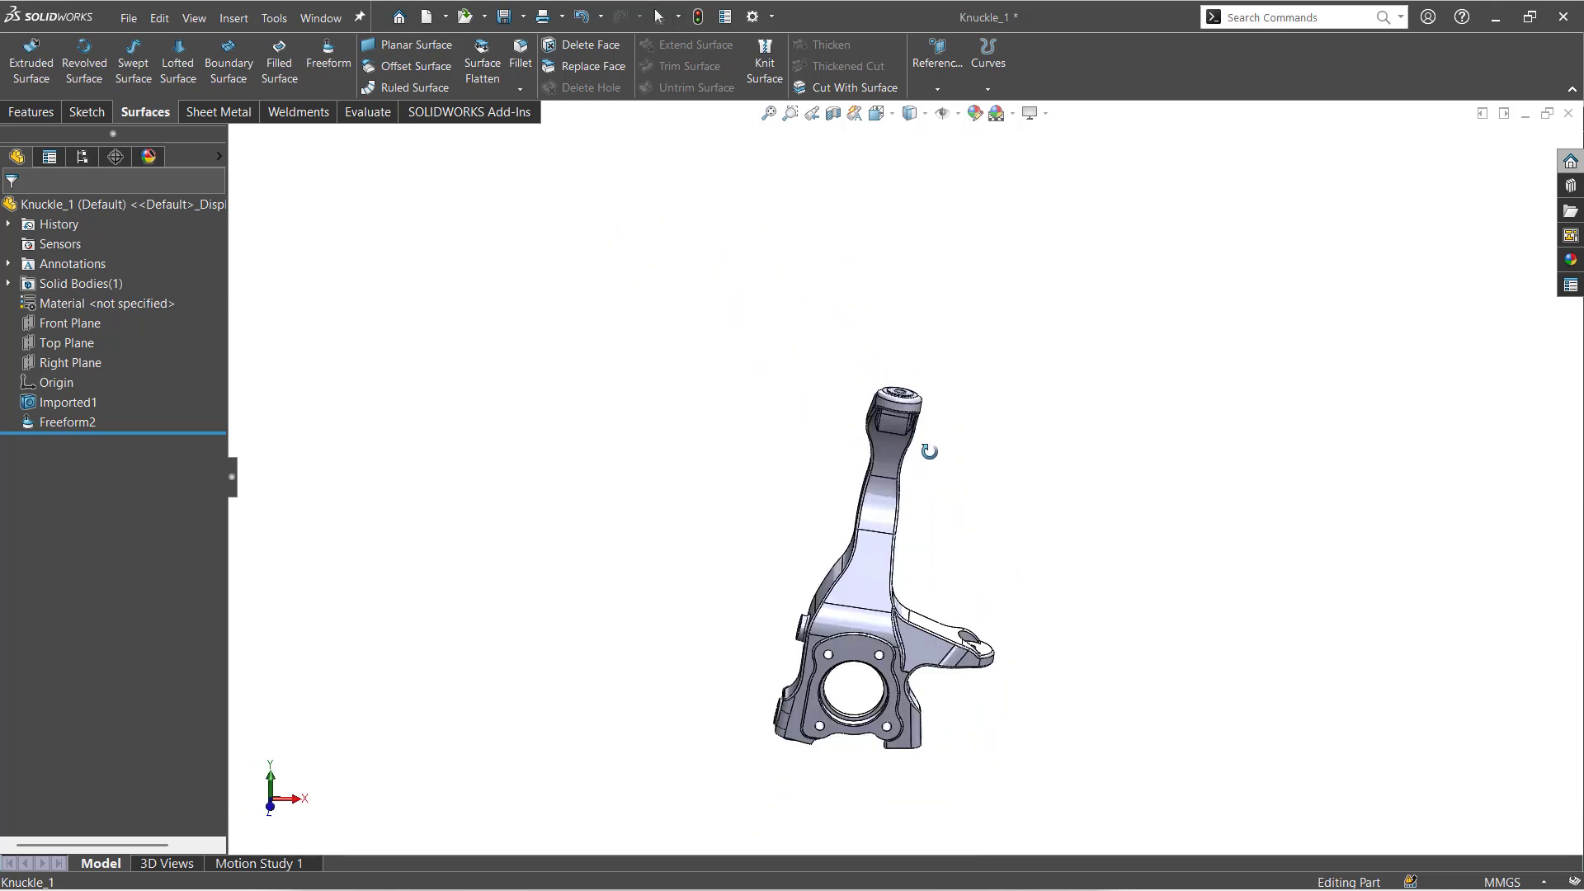
pyautogui.scroll(-2, 983, 591)
pyautogui.scroll(3, 994, 636)
pyautogui.scroll(-3, 994, 636)
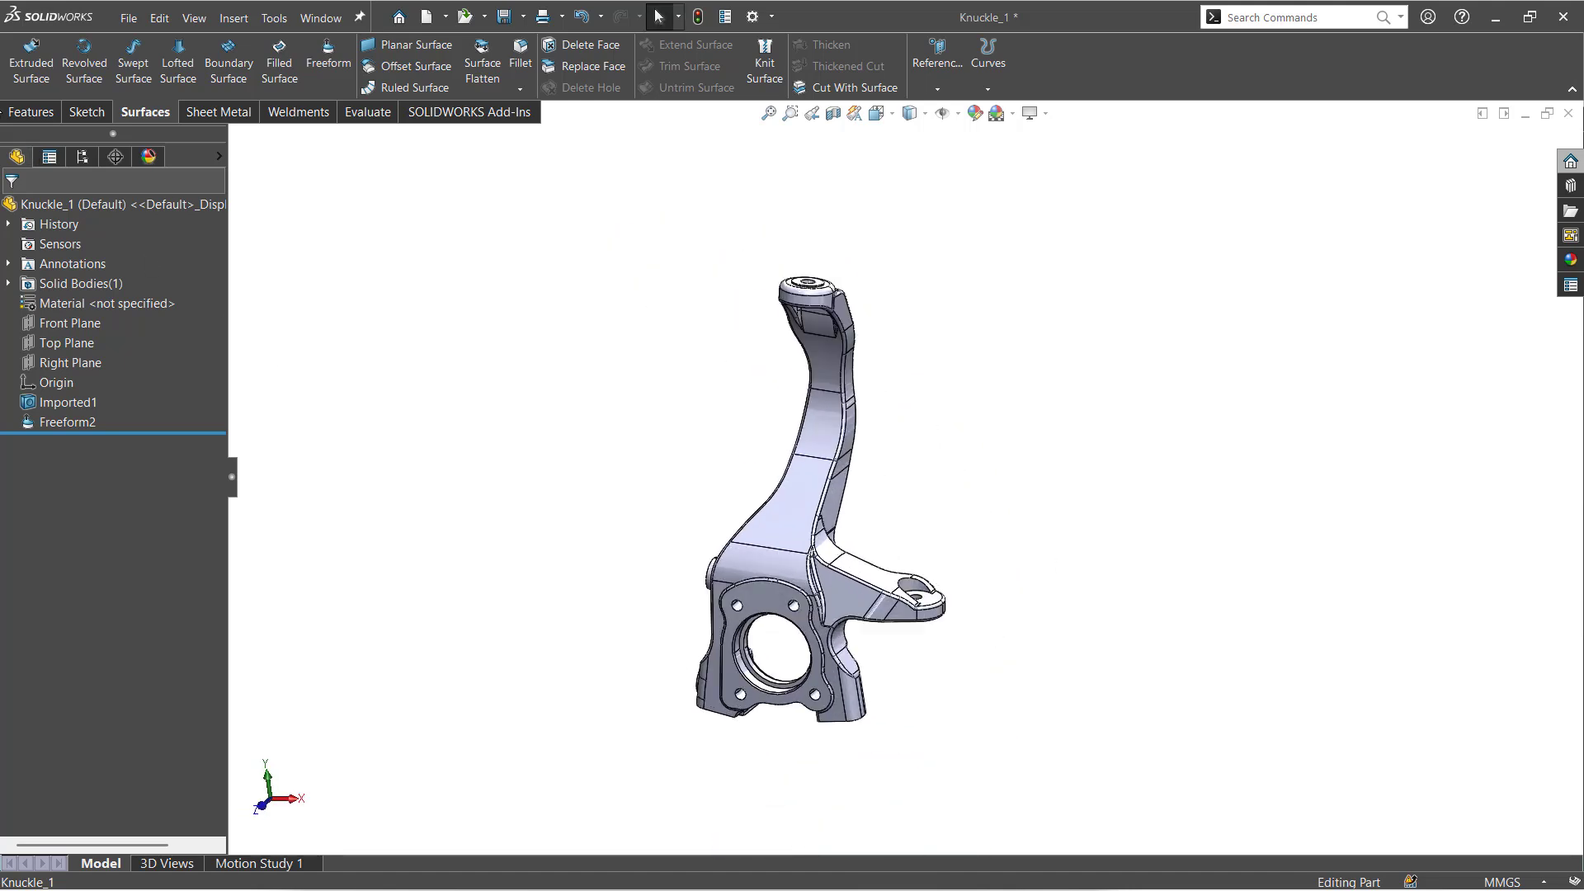
# Export the part as a STEP AP214 file named Knuckle_1_Modified in the Harmonic folder
pyautogui.click(129, 17)
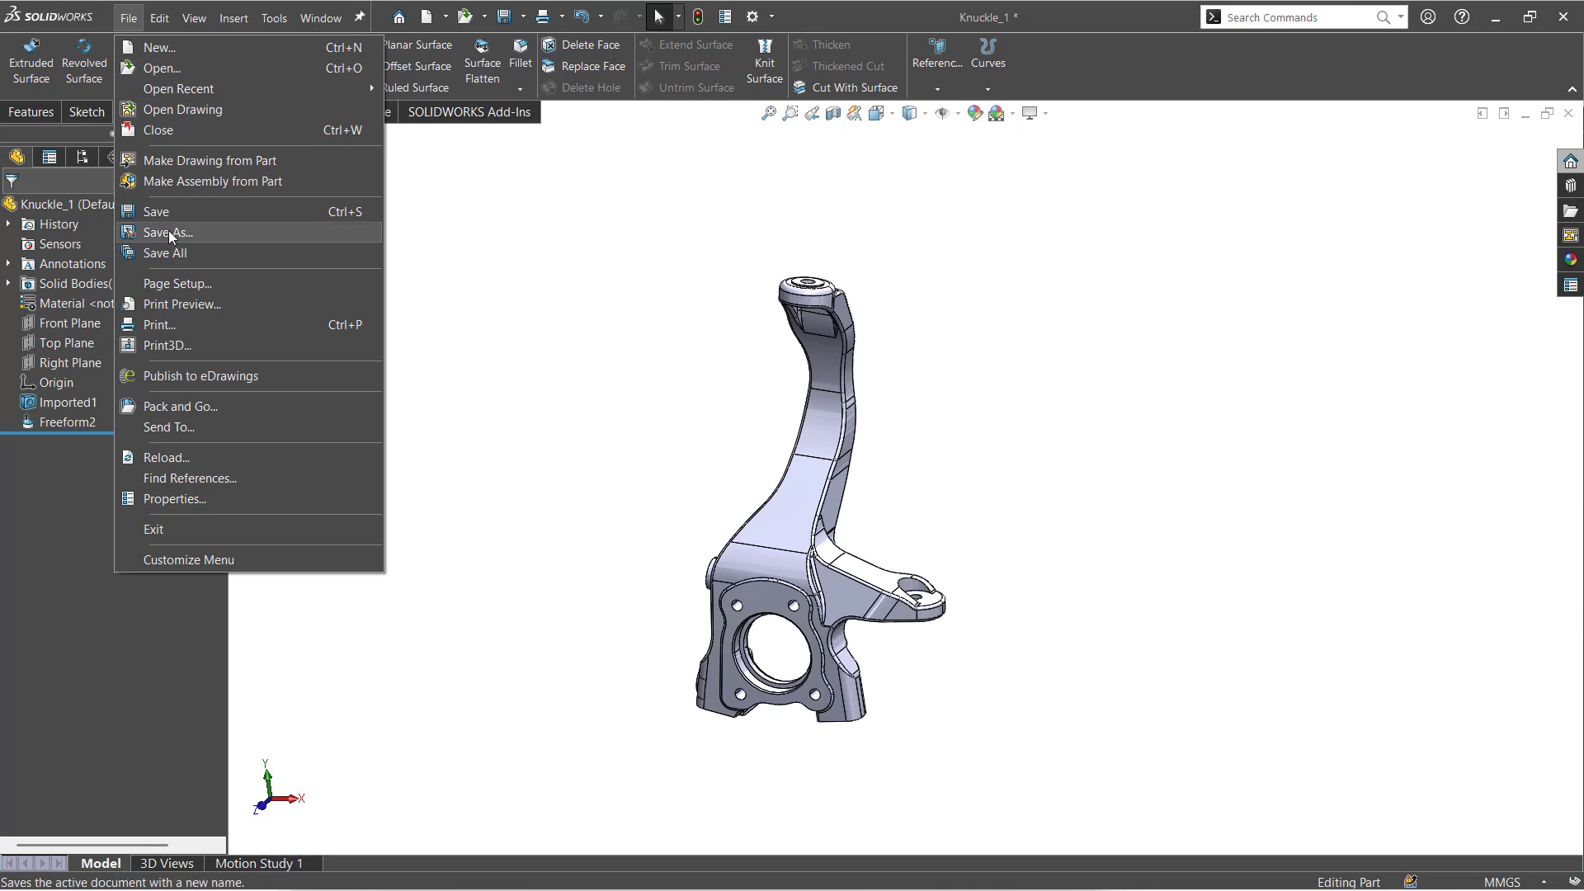
pyautogui.click(171, 234)
pyautogui.click(694, 552)
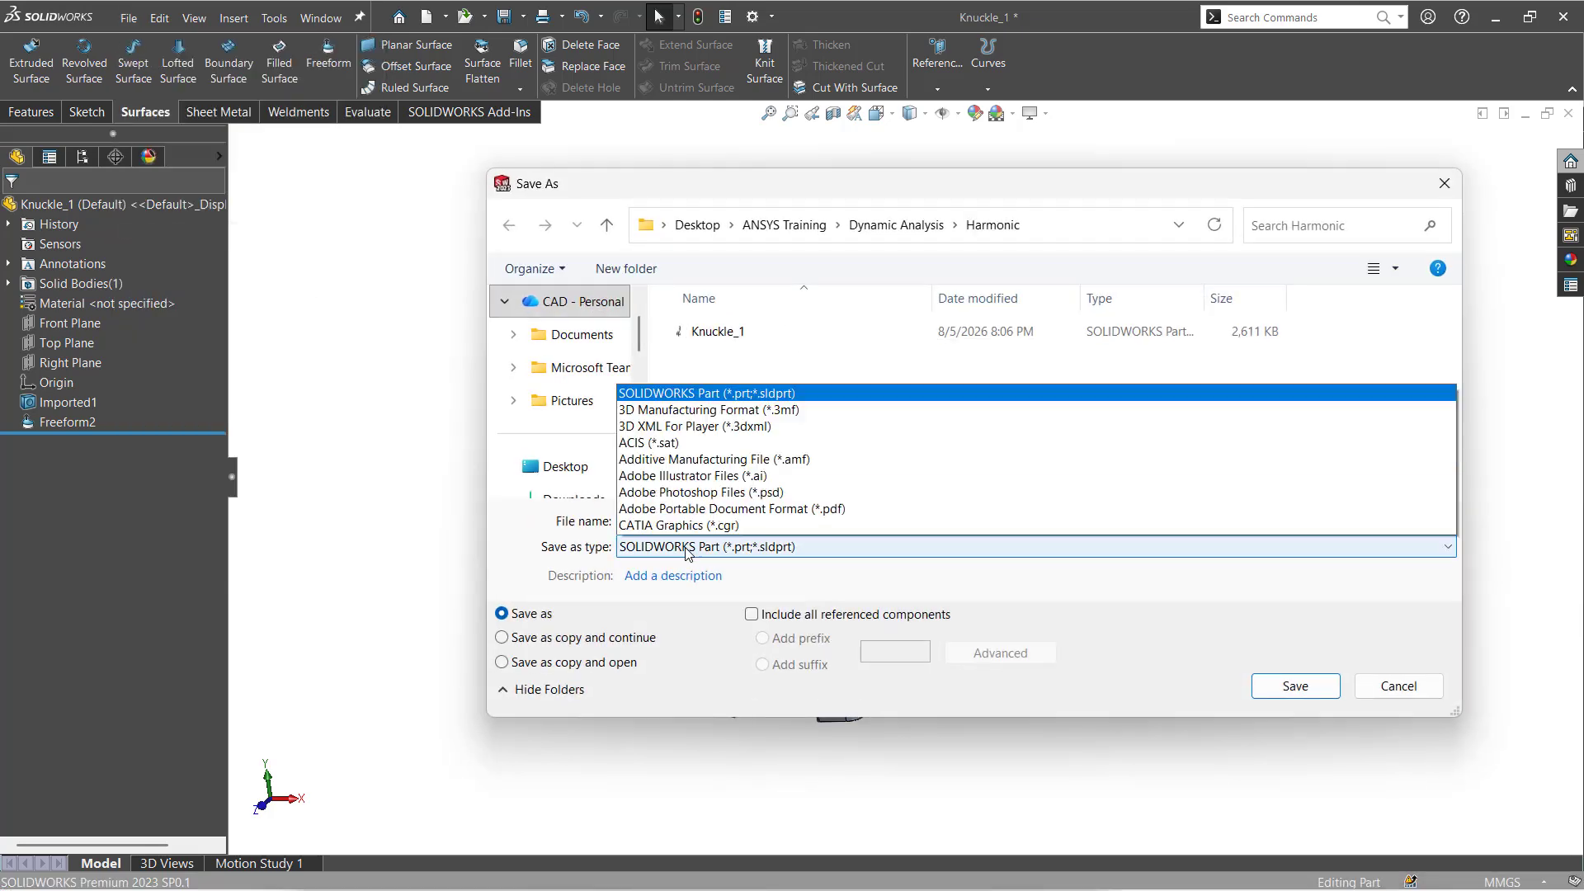
pyautogui.click(674, 461)
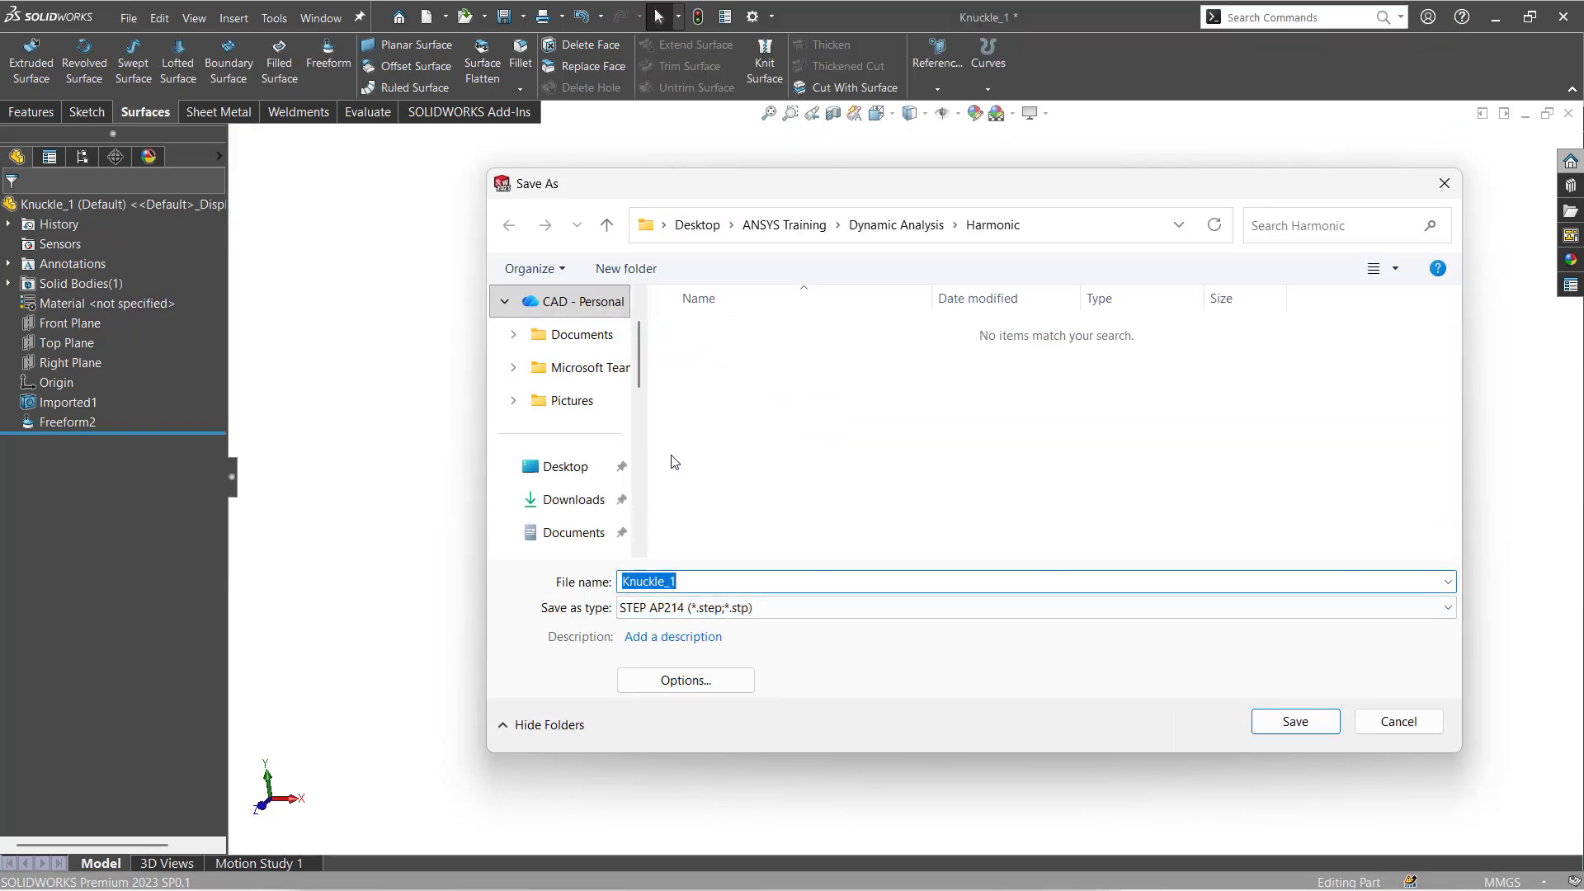
pyautogui.click(707, 584)
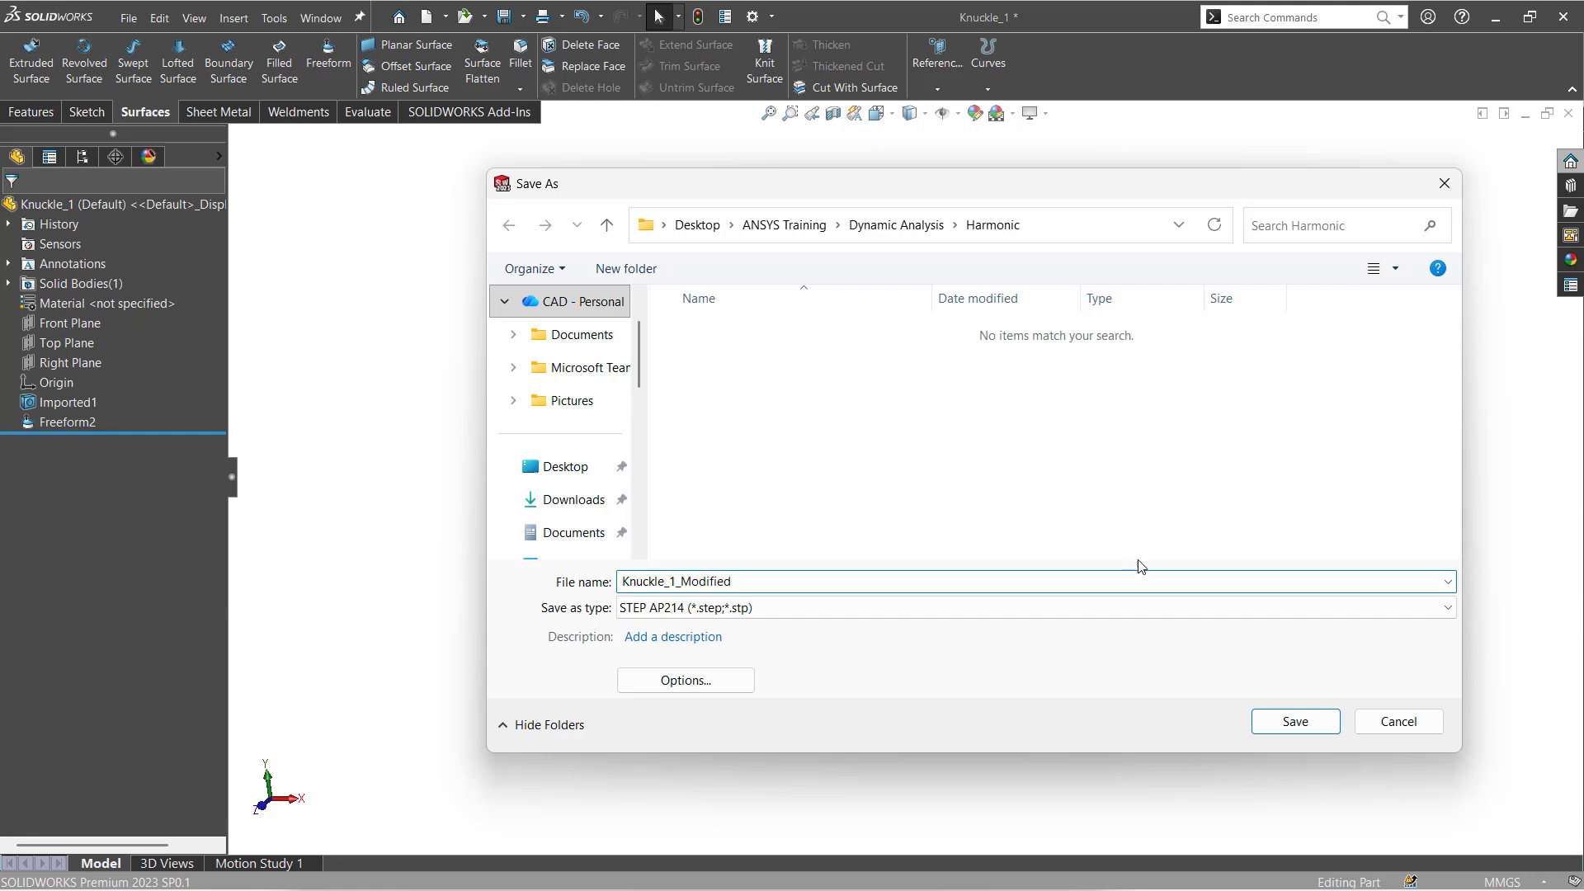
pyautogui.click(1296, 721)
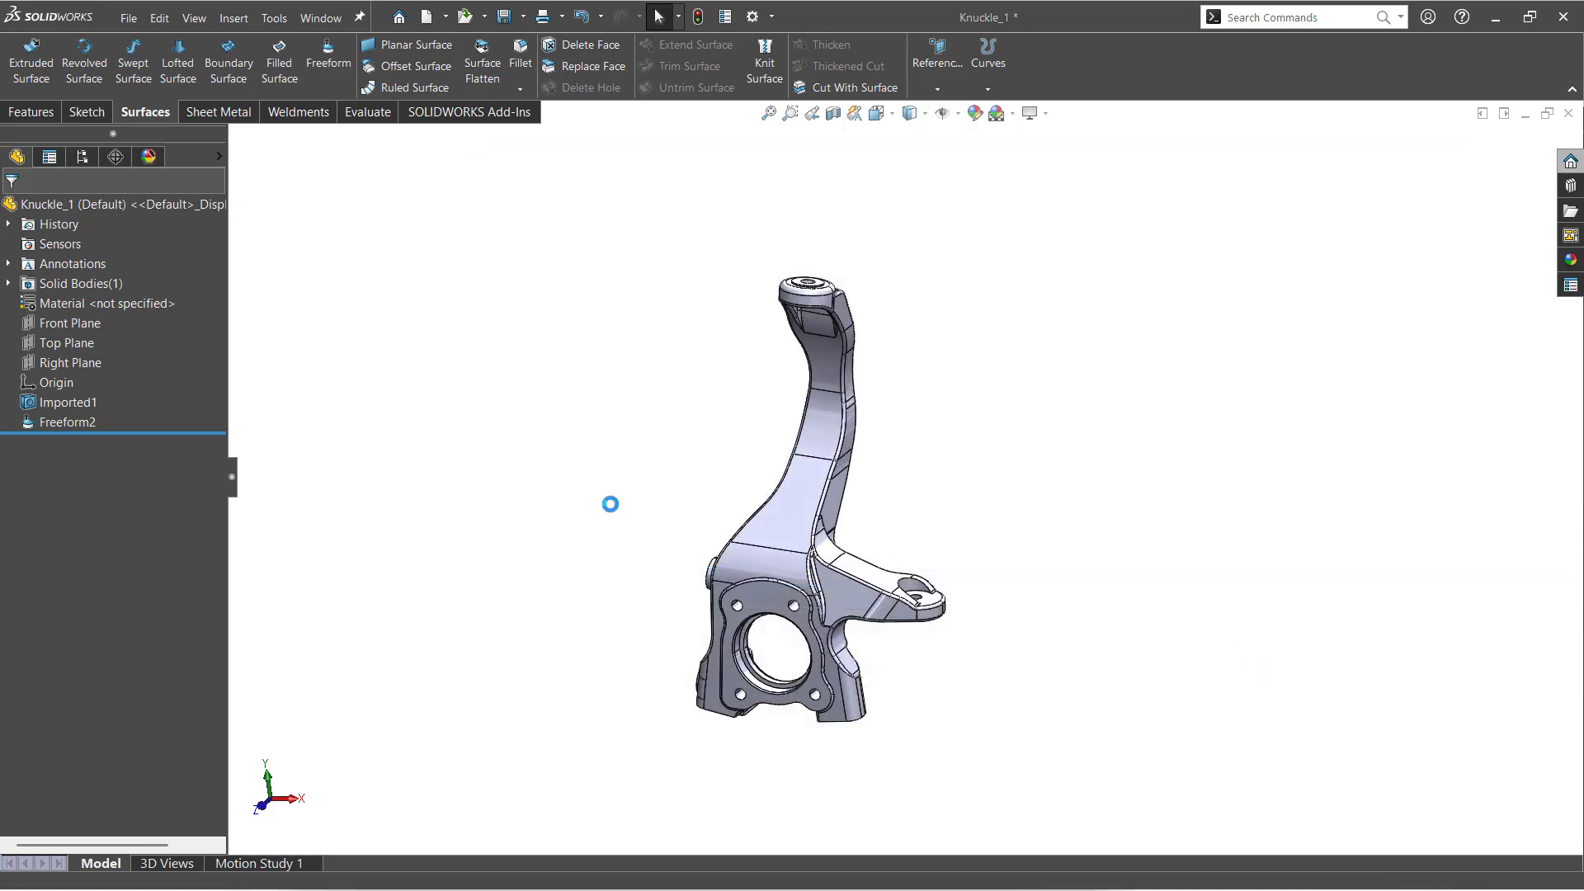
# Launch Ansys Workbench
pyautogui.press('super')
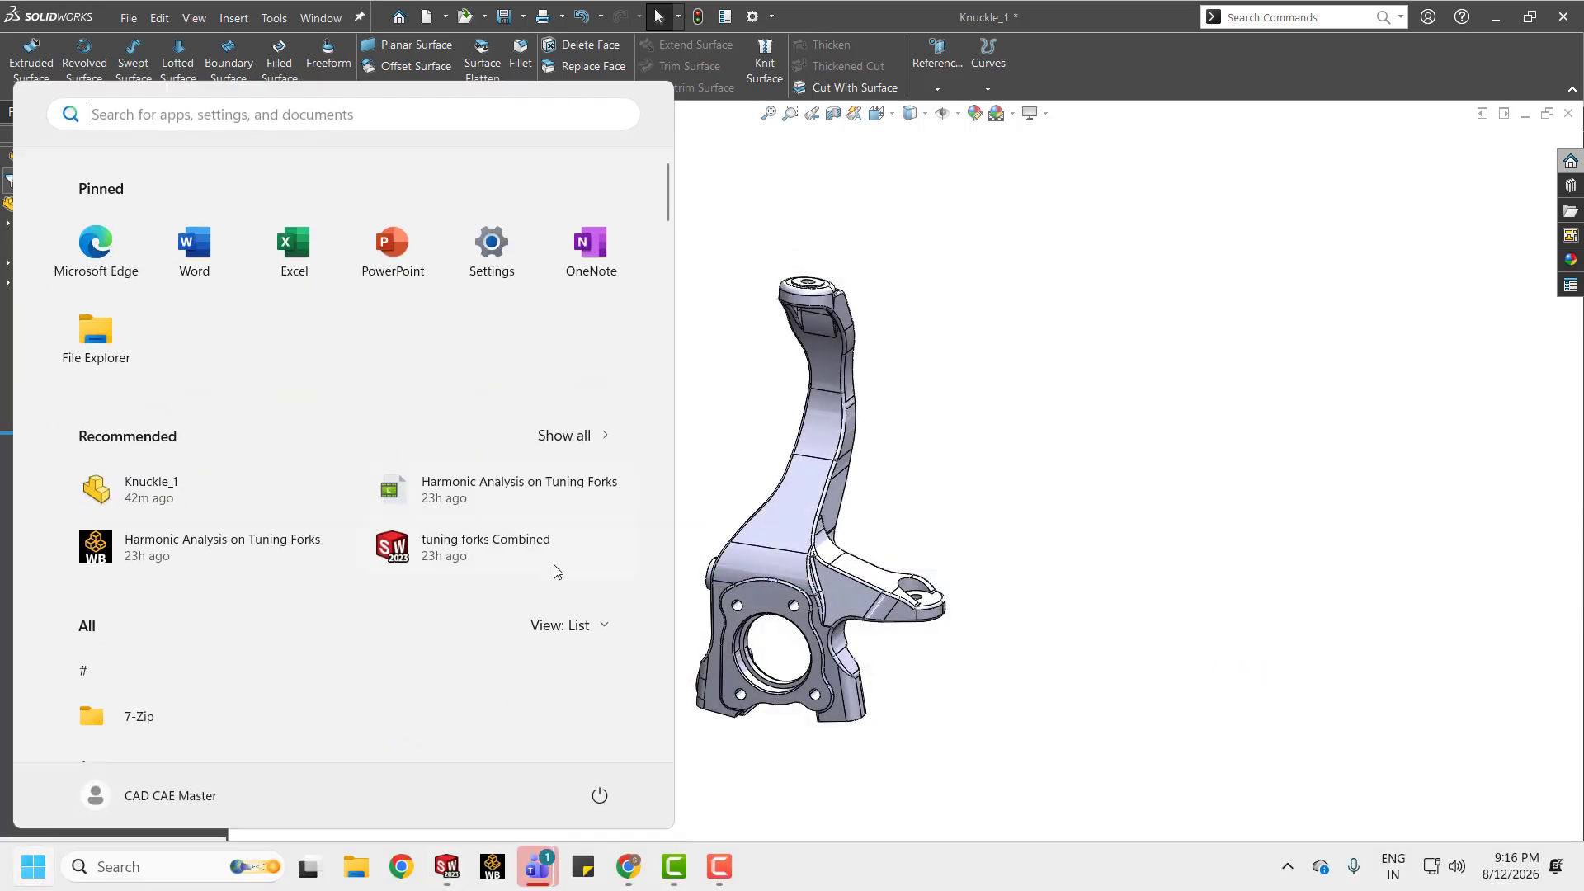
pyautogui.click(493, 880)
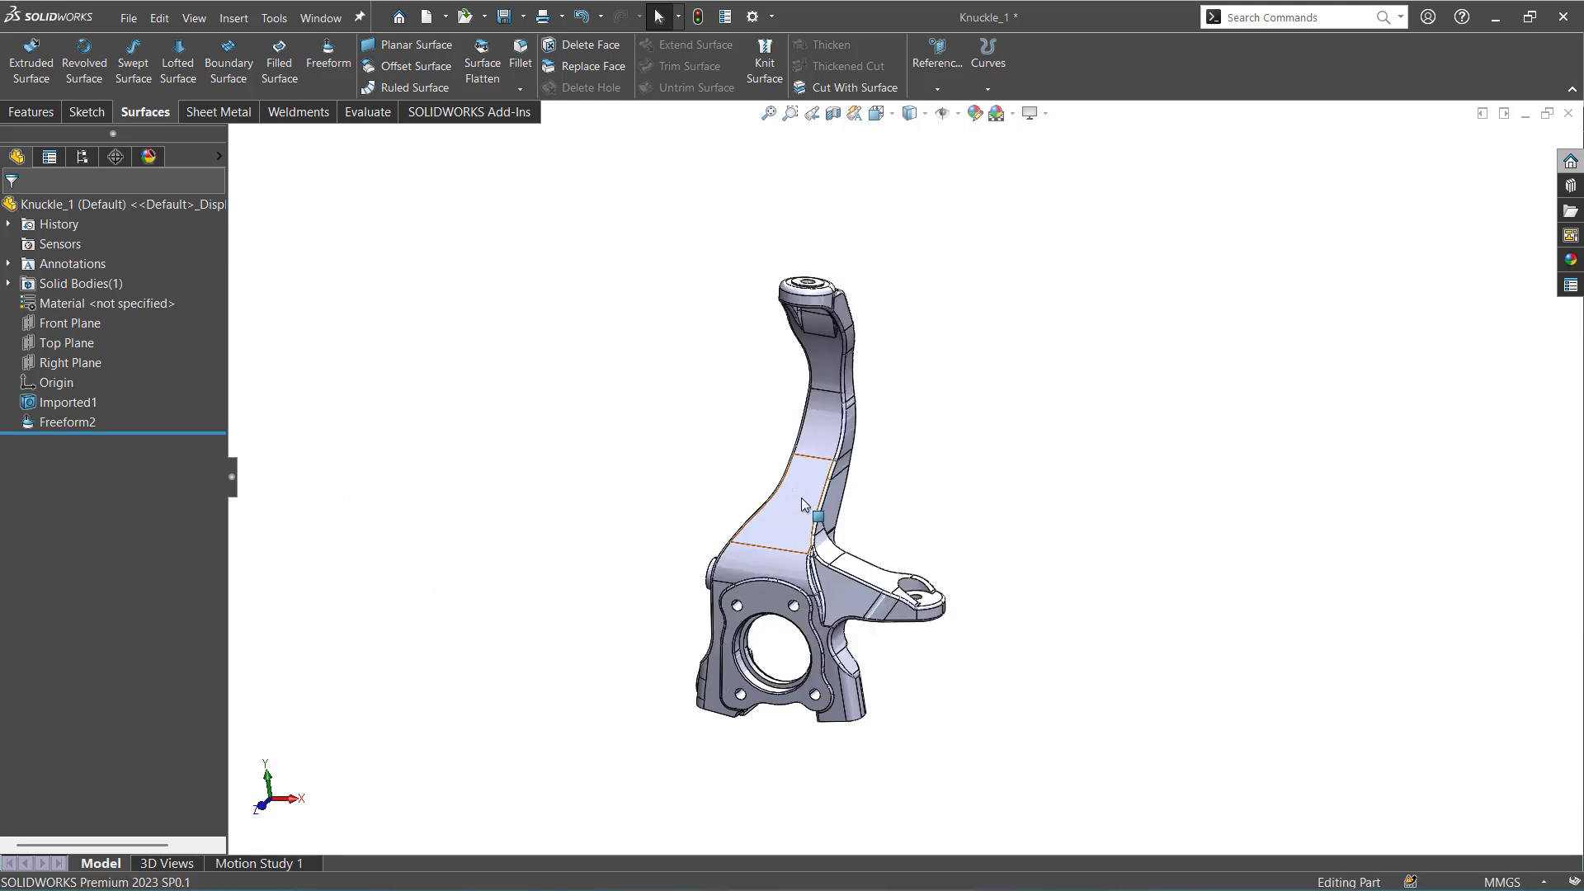
# Examine the reshaped arm face of the knuckle up close from the side, the inner side and the back
pyautogui.moveTo(802, 499); pyautogui.dragTo(656, 488, button='middle')
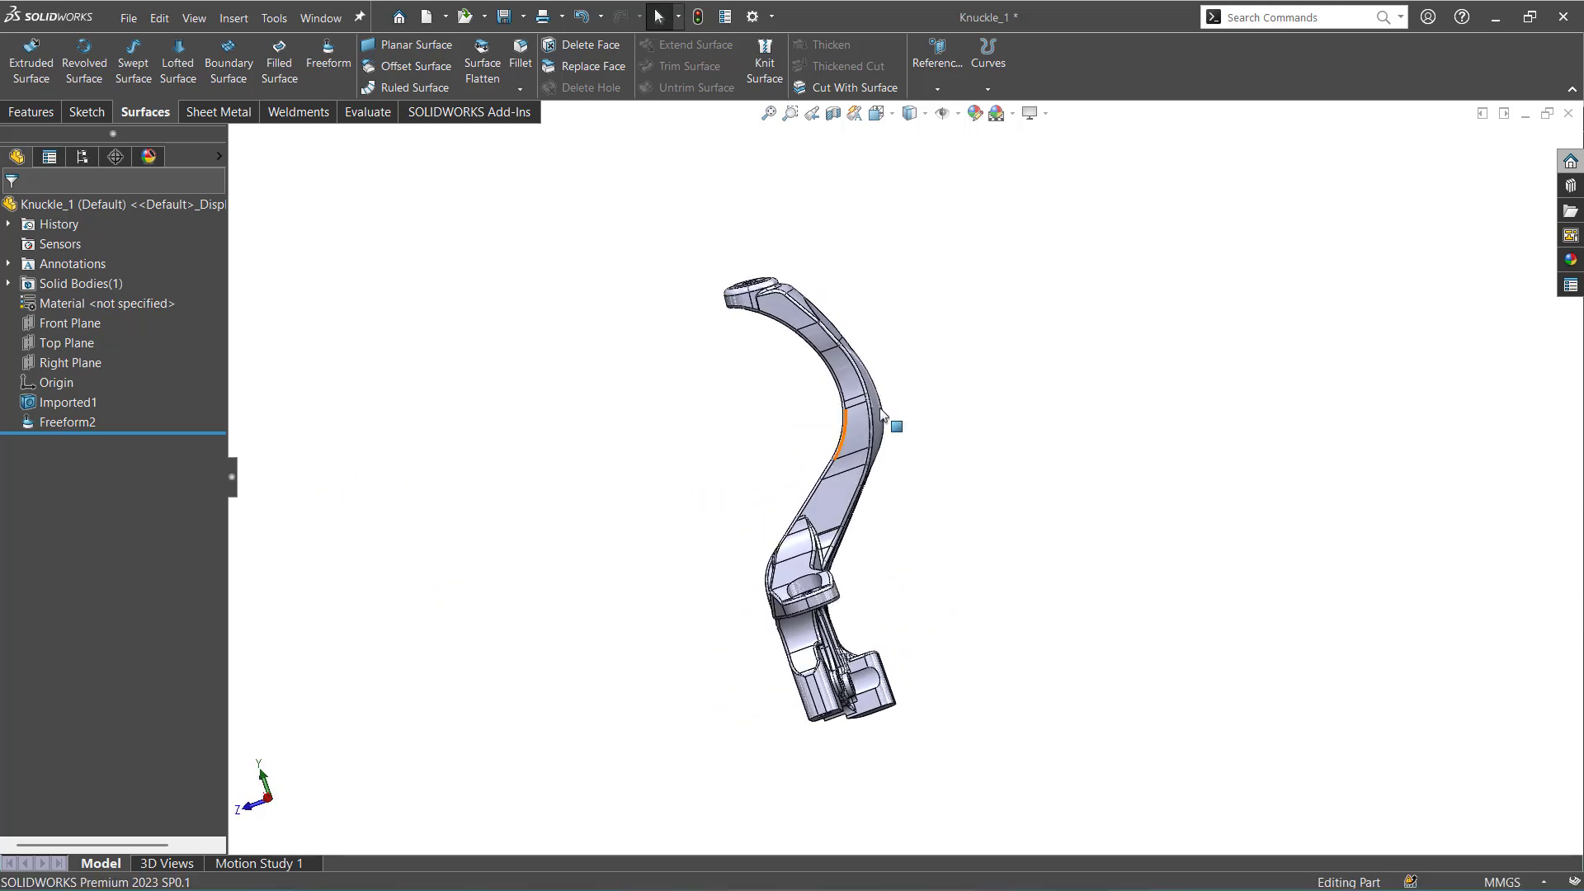
pyautogui.scroll(-3, 896, 411)
pyautogui.moveTo(801, 474); pyautogui.dragTo(456, 396, button='middle')
pyautogui.click(636, 394)
pyautogui.scroll(-5, 817, 537)
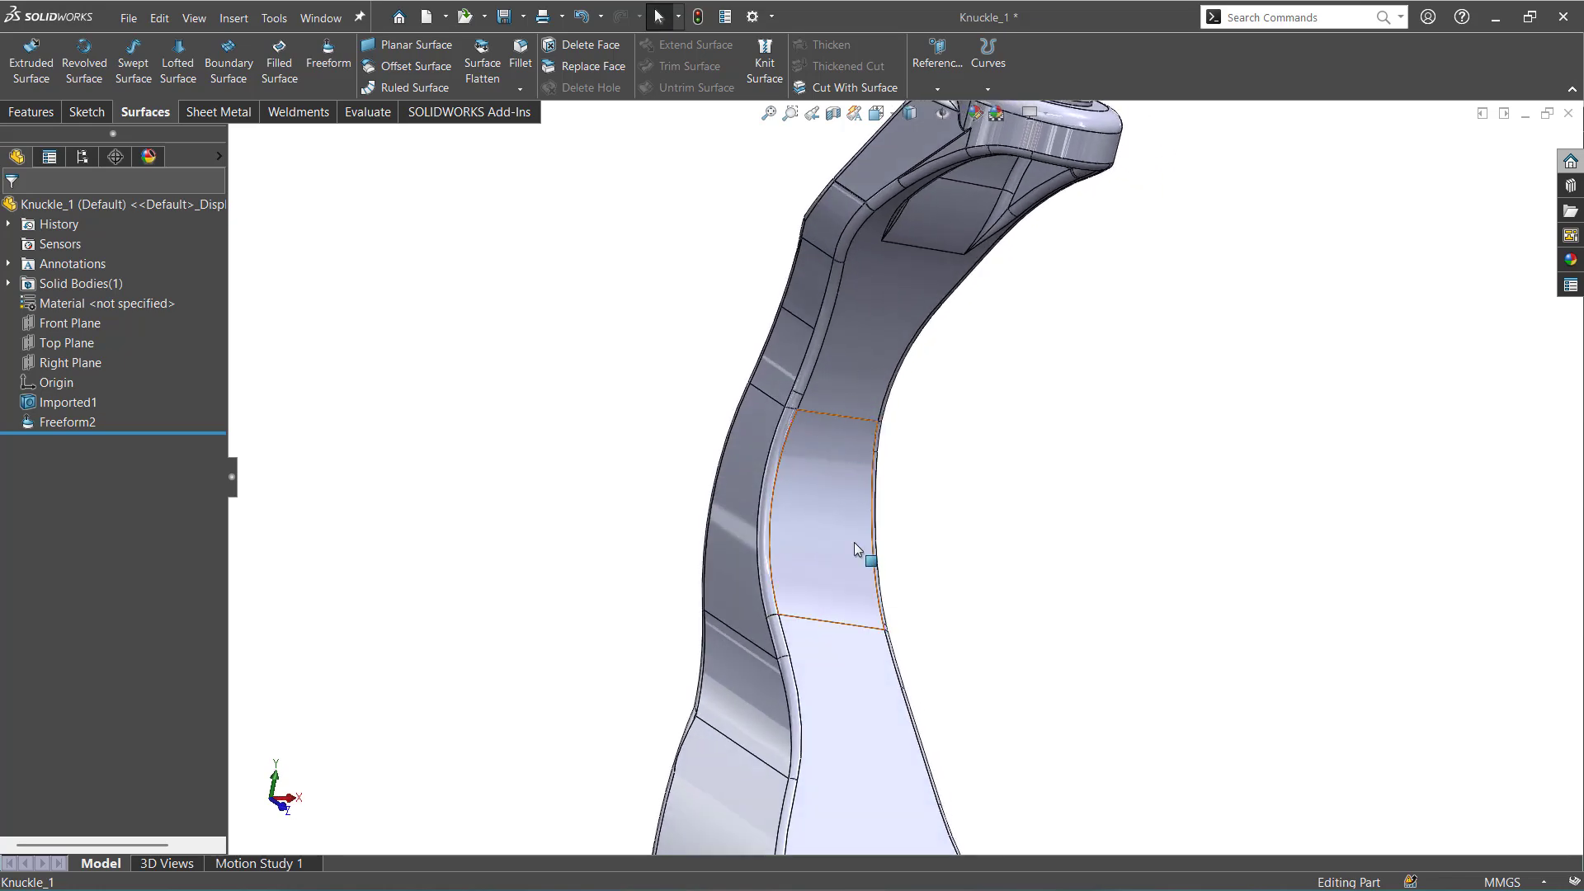
pyautogui.scroll(7, 746, 522)
pyautogui.moveTo(747, 523); pyautogui.dragTo(936, 447, button='middle')
pyautogui.scroll(-3, 884, 483)
pyautogui.scroll(-3, 880, 483)
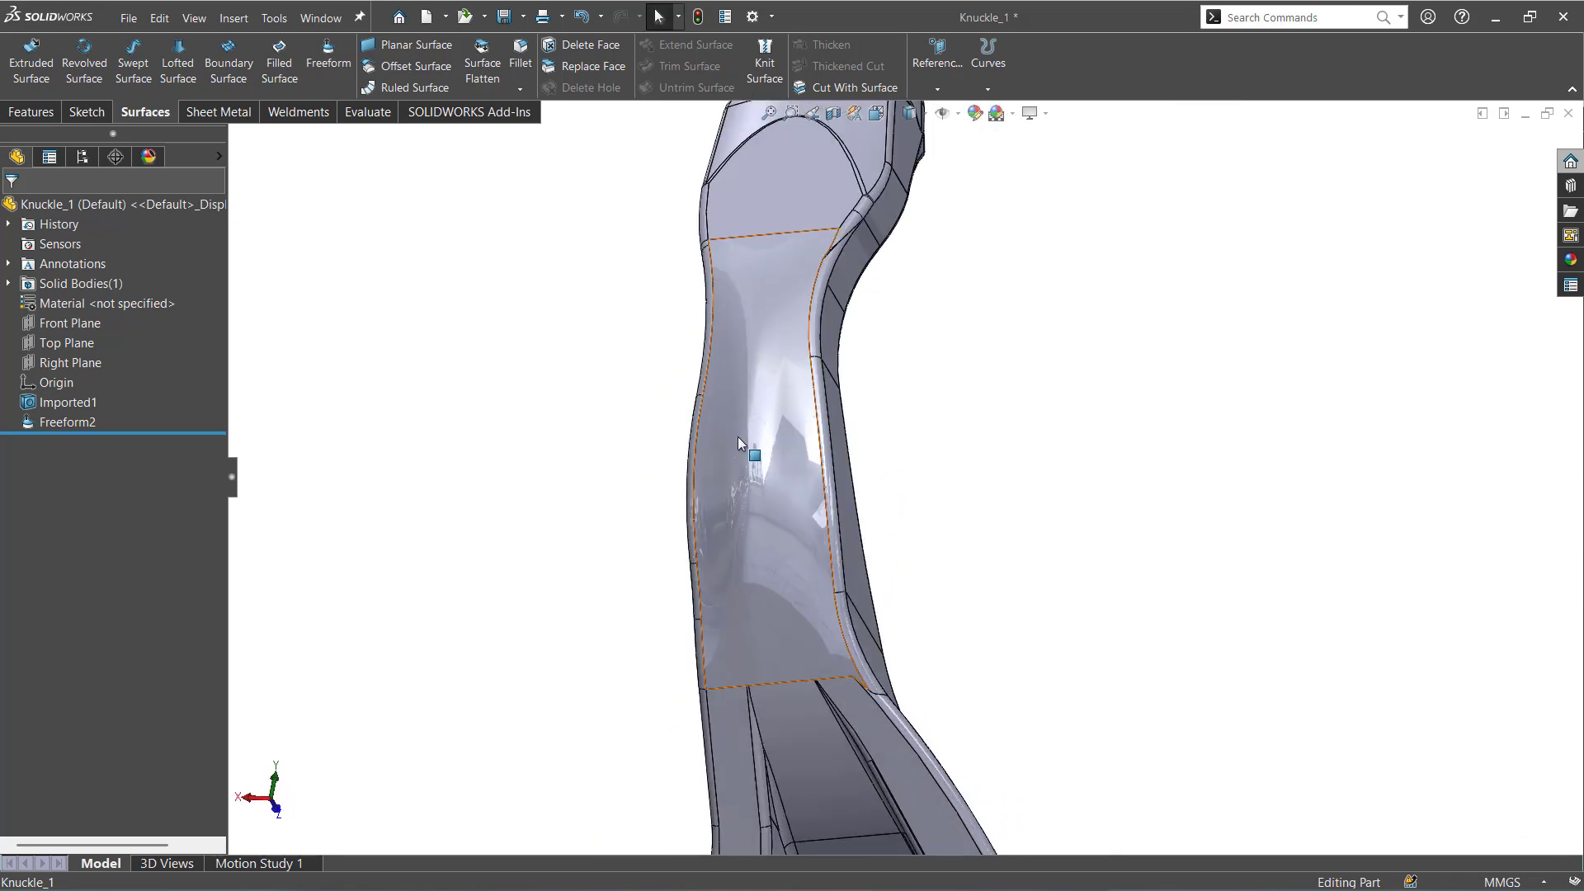
pyautogui.moveTo(739, 436); pyautogui.dragTo(826, 360, button='middle')
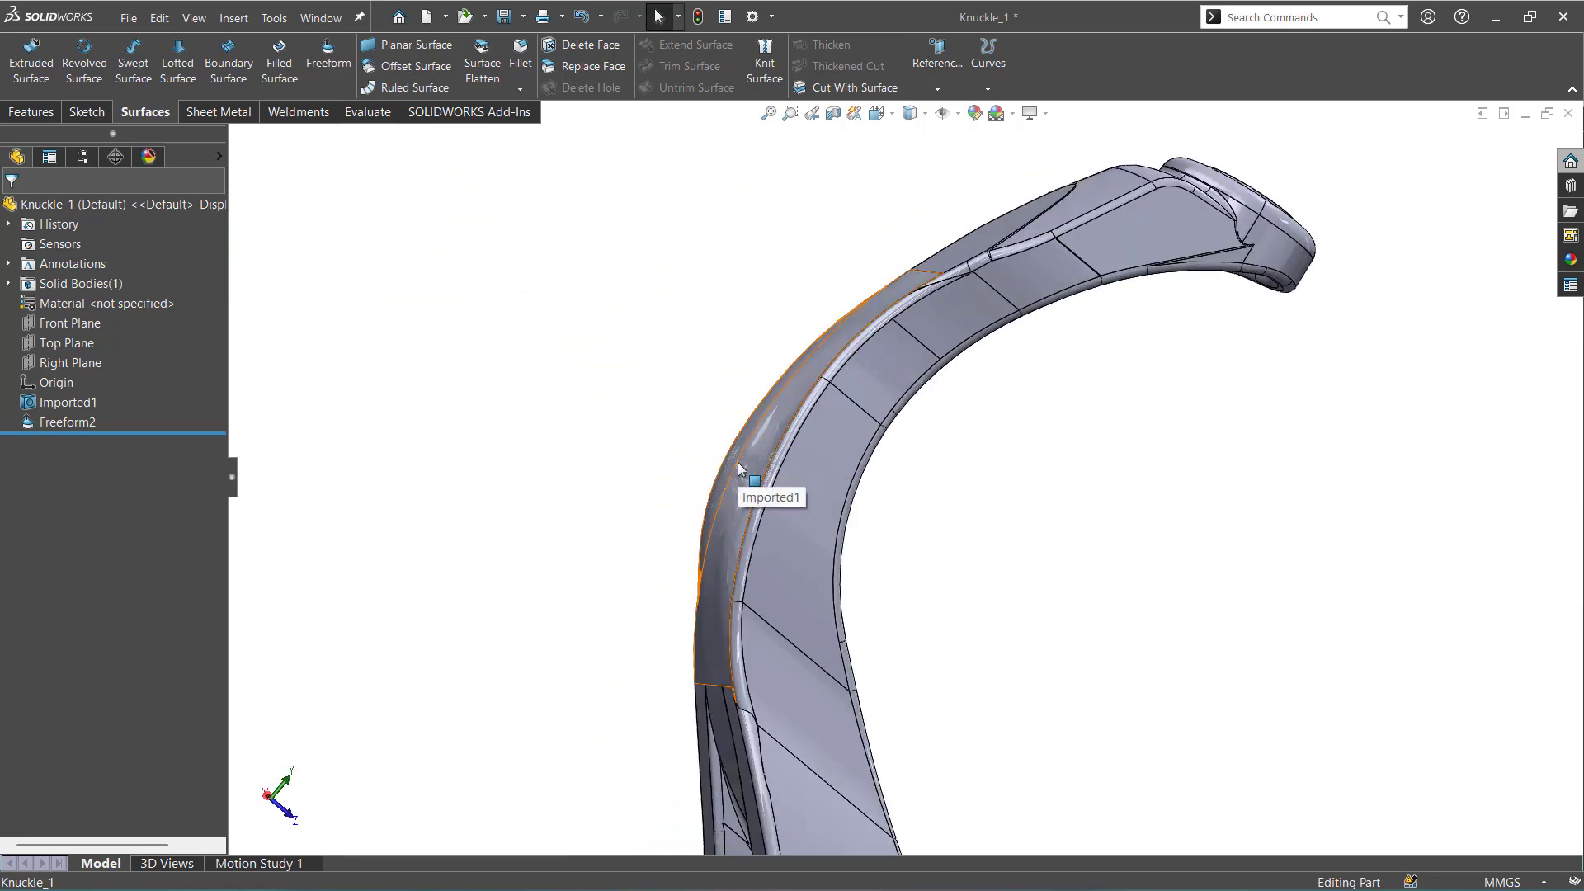
# Switch to Ansys Workbench and maximize its window
pyautogui.press('super')
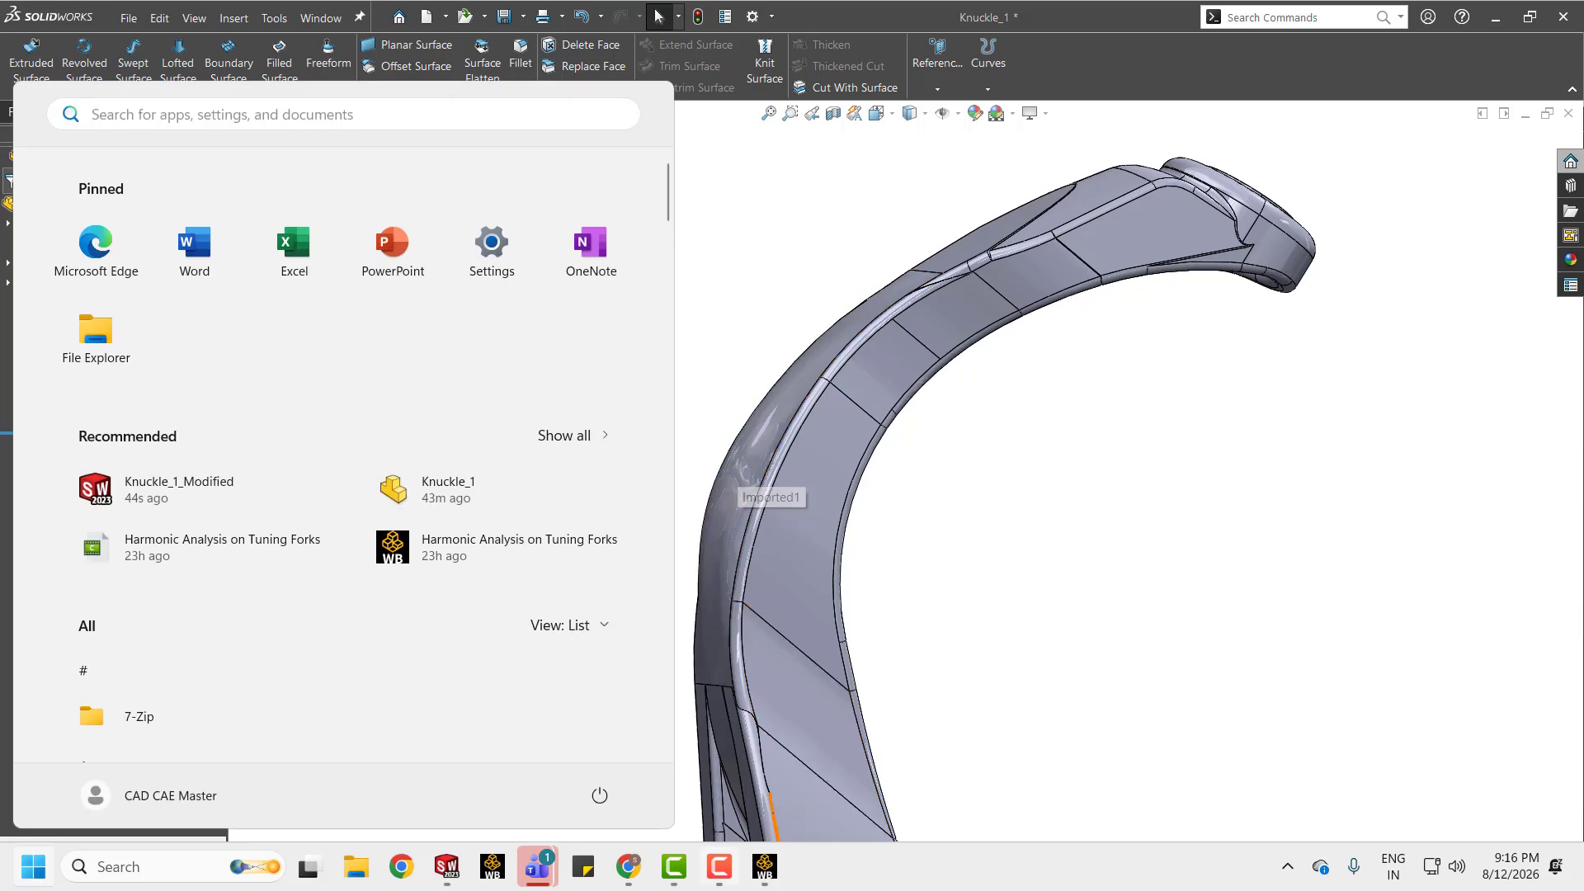
pyautogui.click(759, 875)
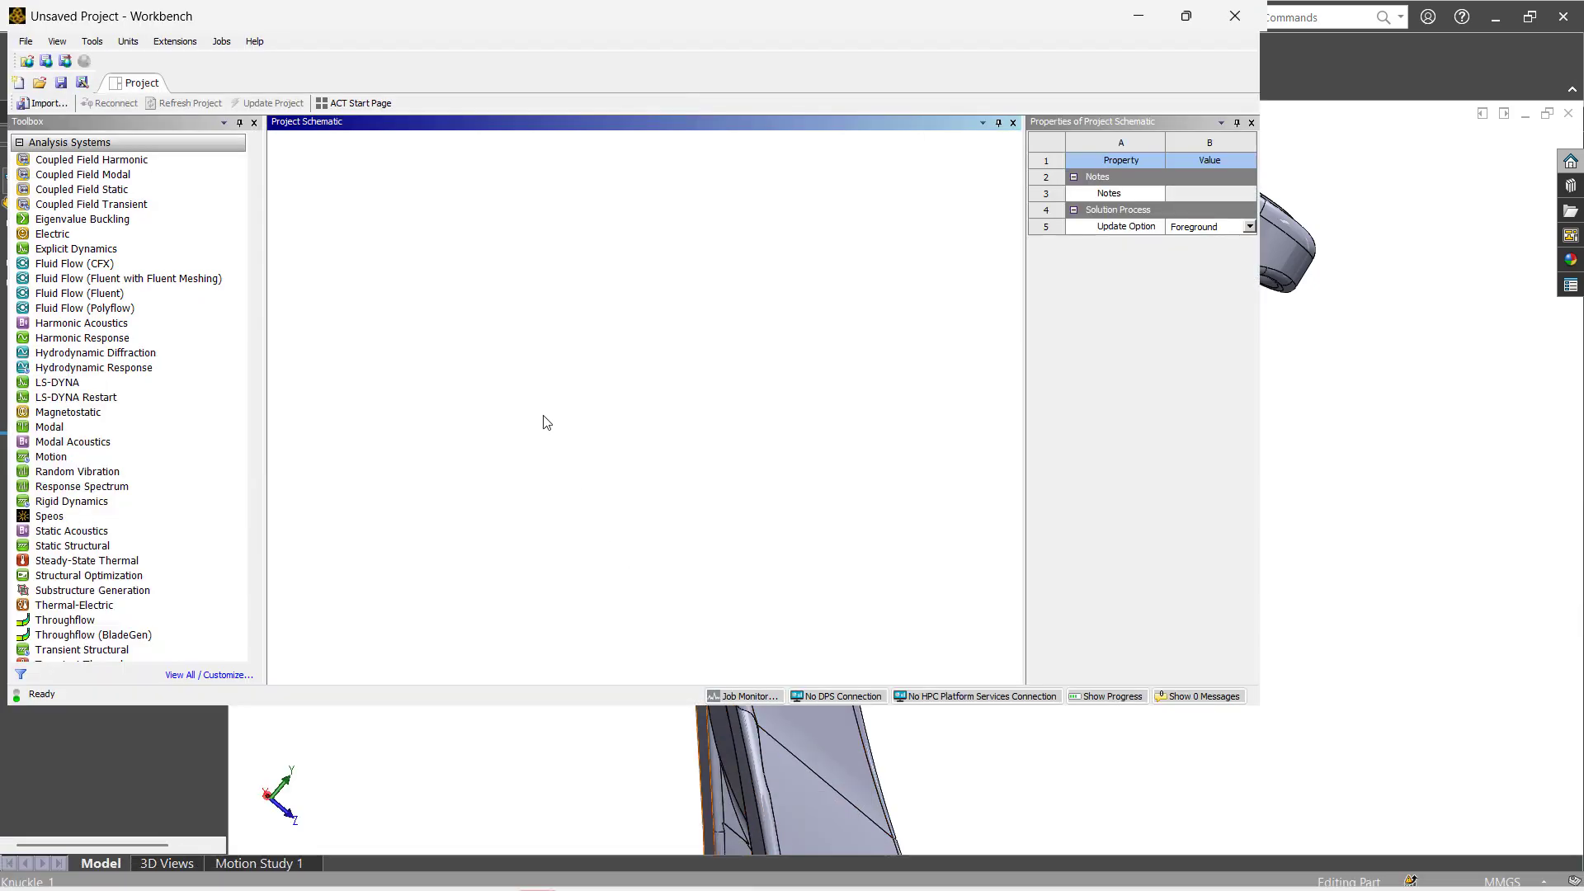
pyautogui.click(1186, 16)
pyautogui.click(874, 326)
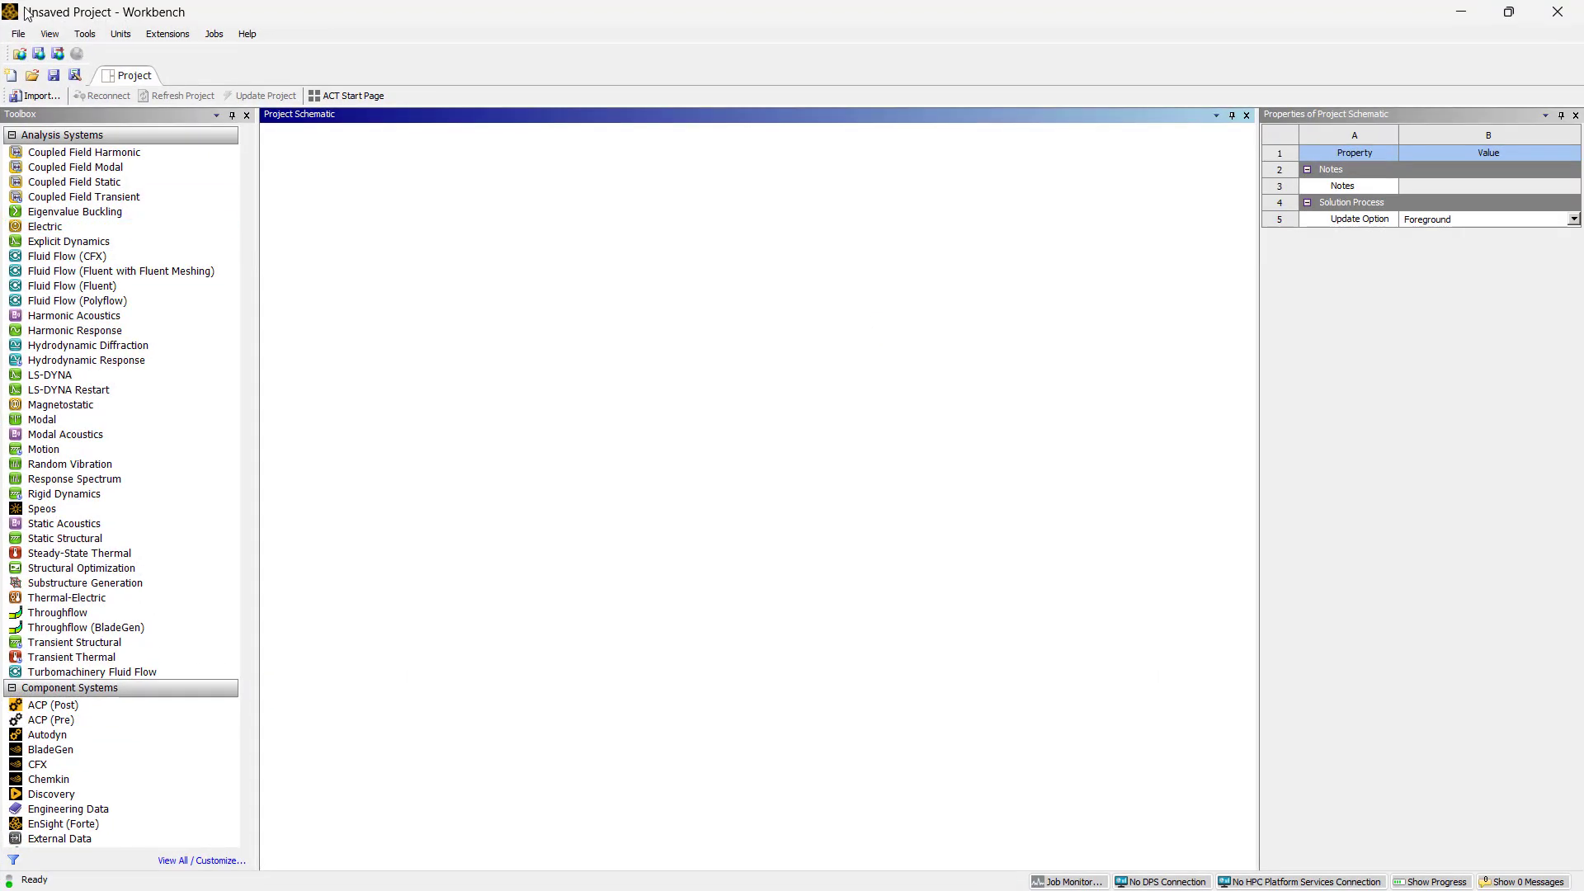
# Start opening an existing project and browse to the Dynamic Analysis folder inside ANSYS Training on the Desktop
pyautogui.click(33, 76)
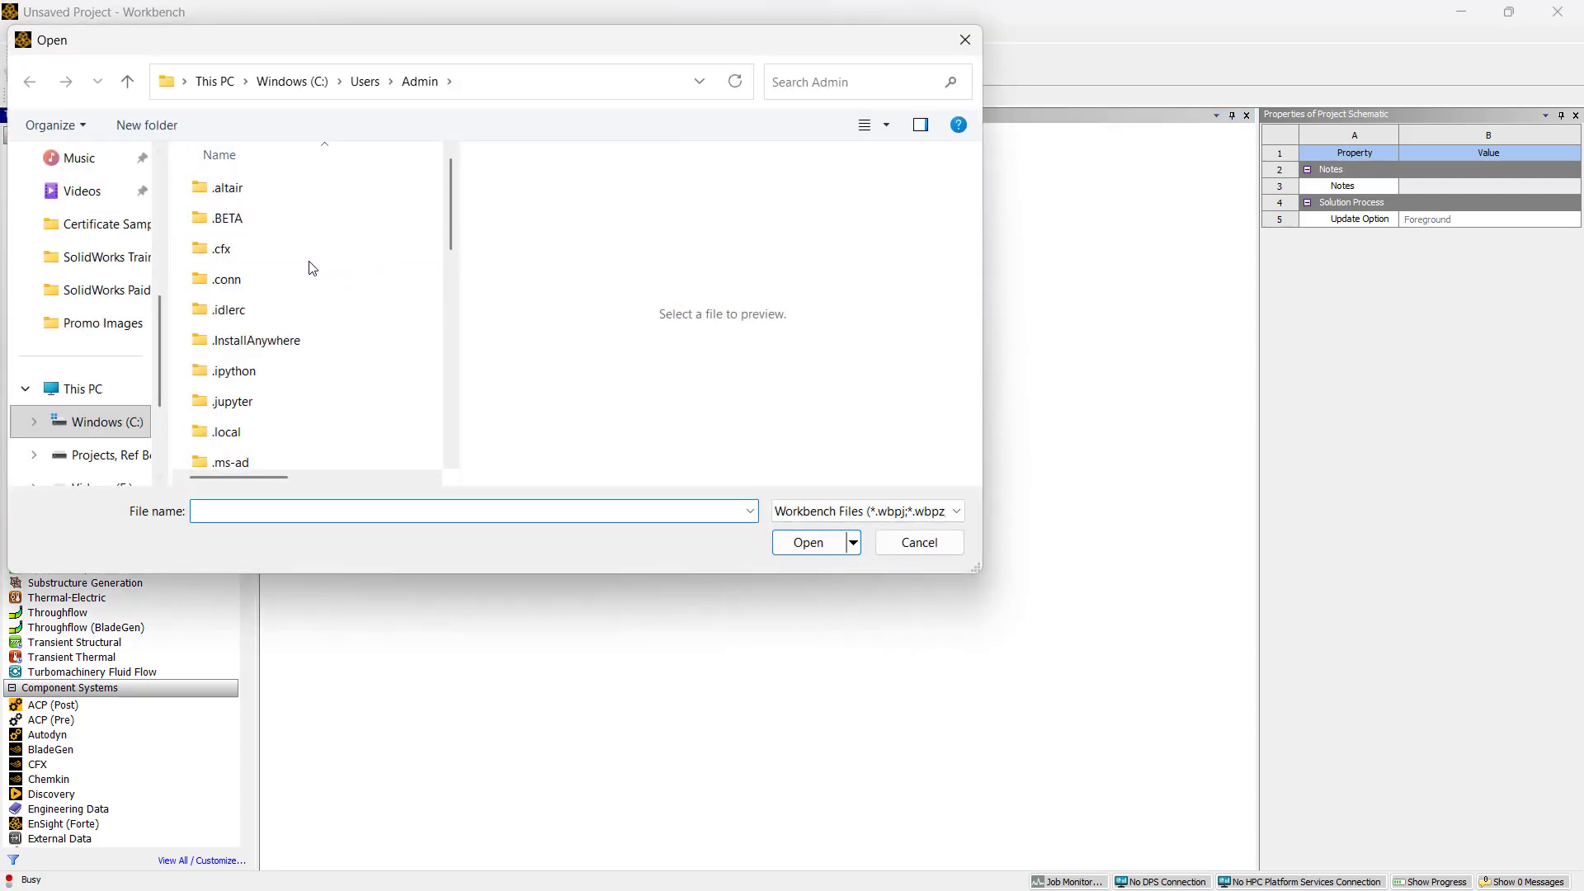
pyautogui.scroll(-3, 414, 240)
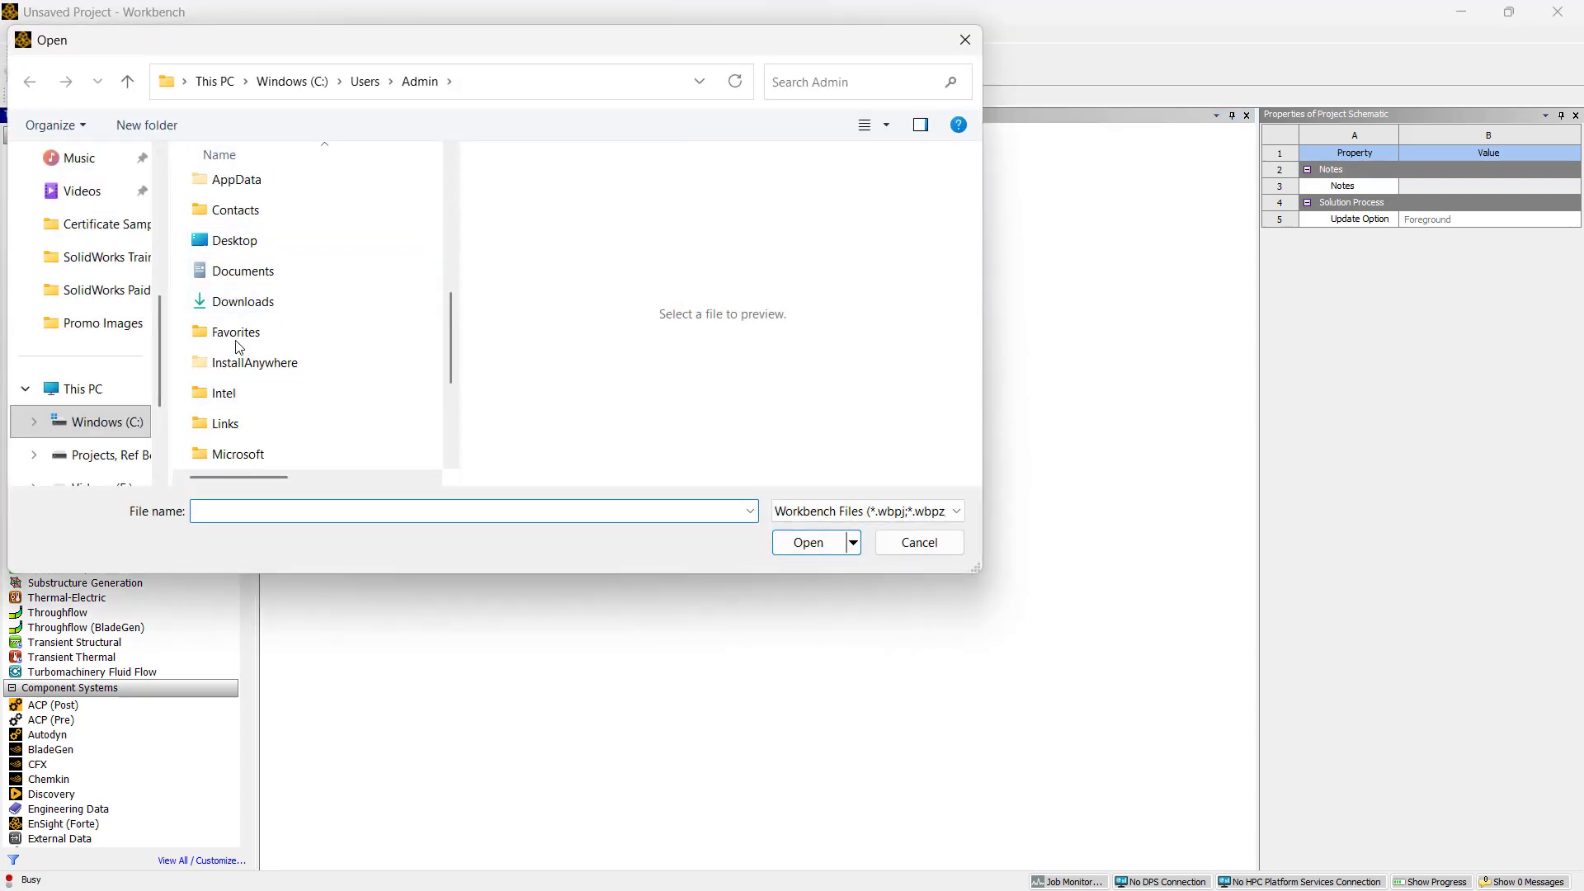
pyautogui.doubleClick(237, 242)
pyautogui.doubleClick(365, 212)
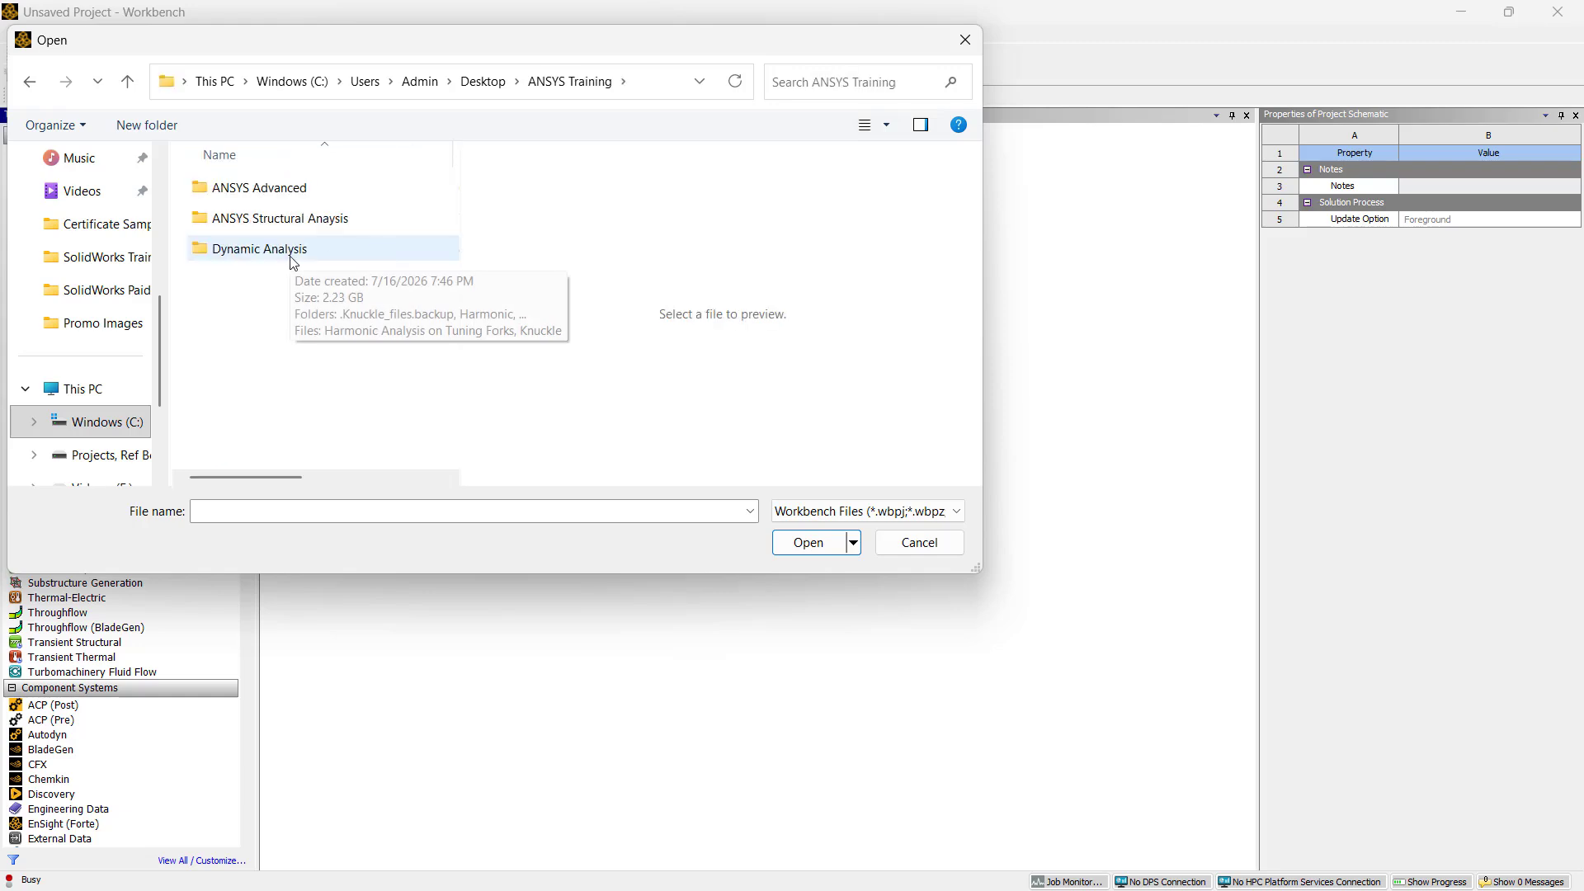
pyautogui.doubleClick(294, 261)
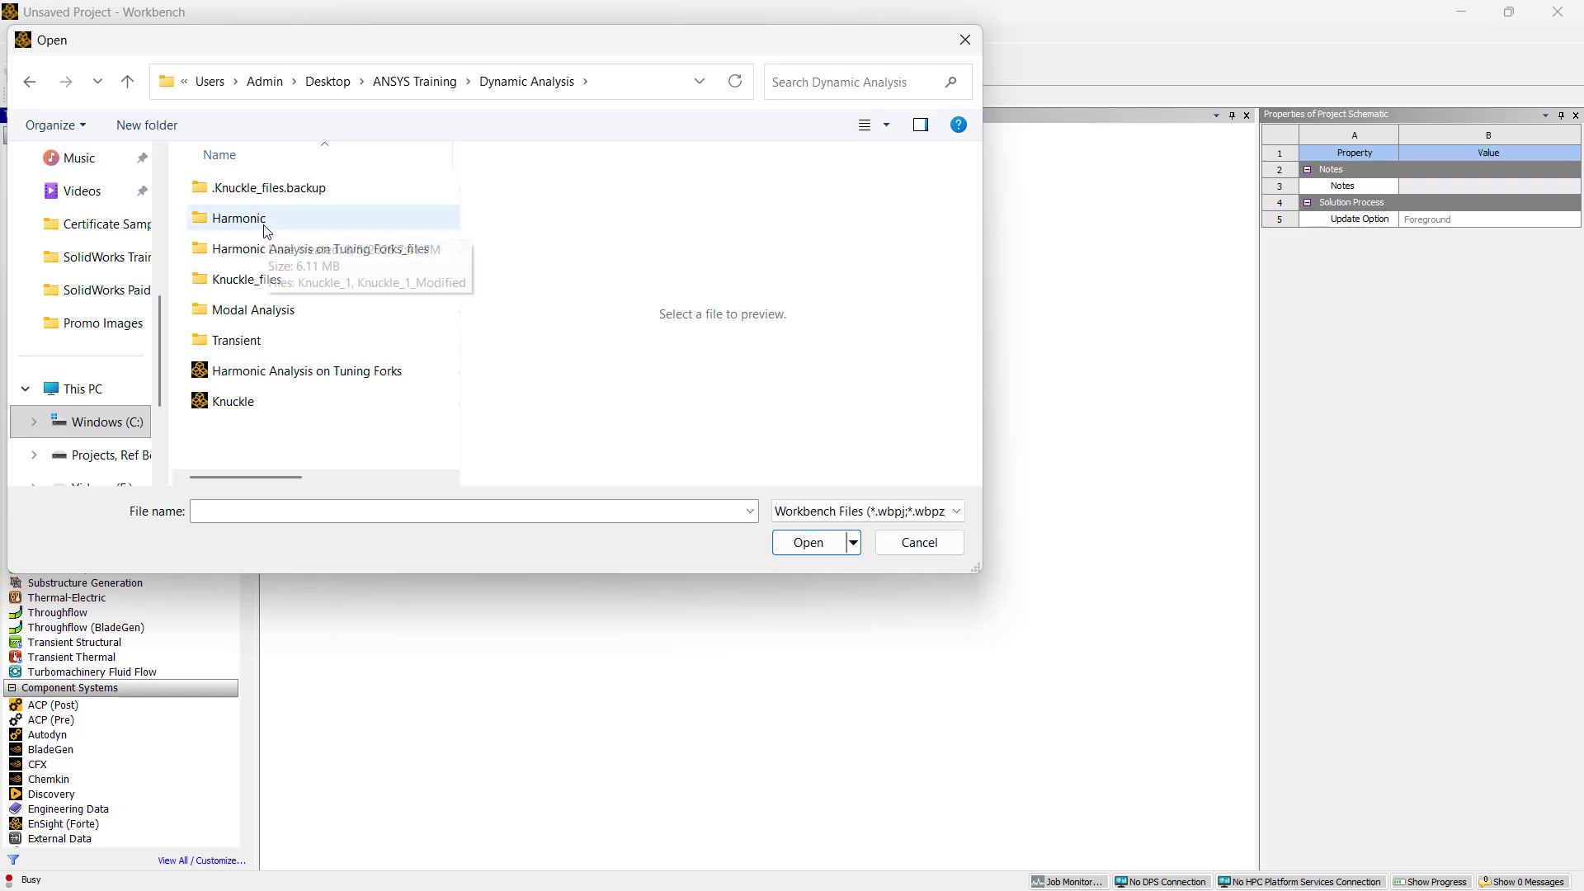
pyautogui.click(245, 404)
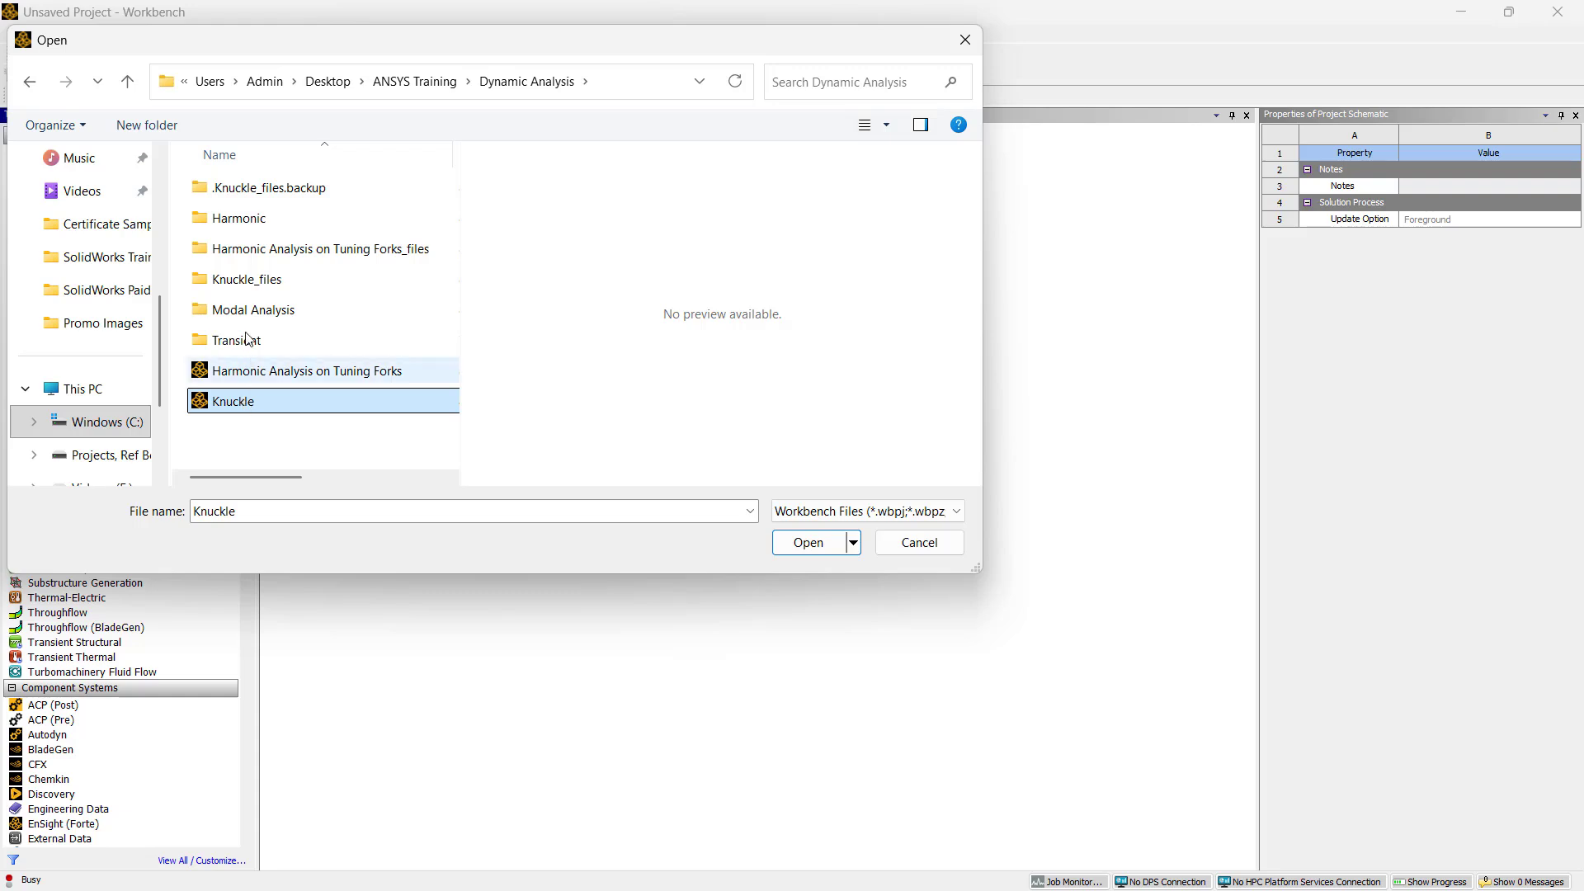
pyautogui.doubleClick(246, 217)
pyautogui.click(127, 81)
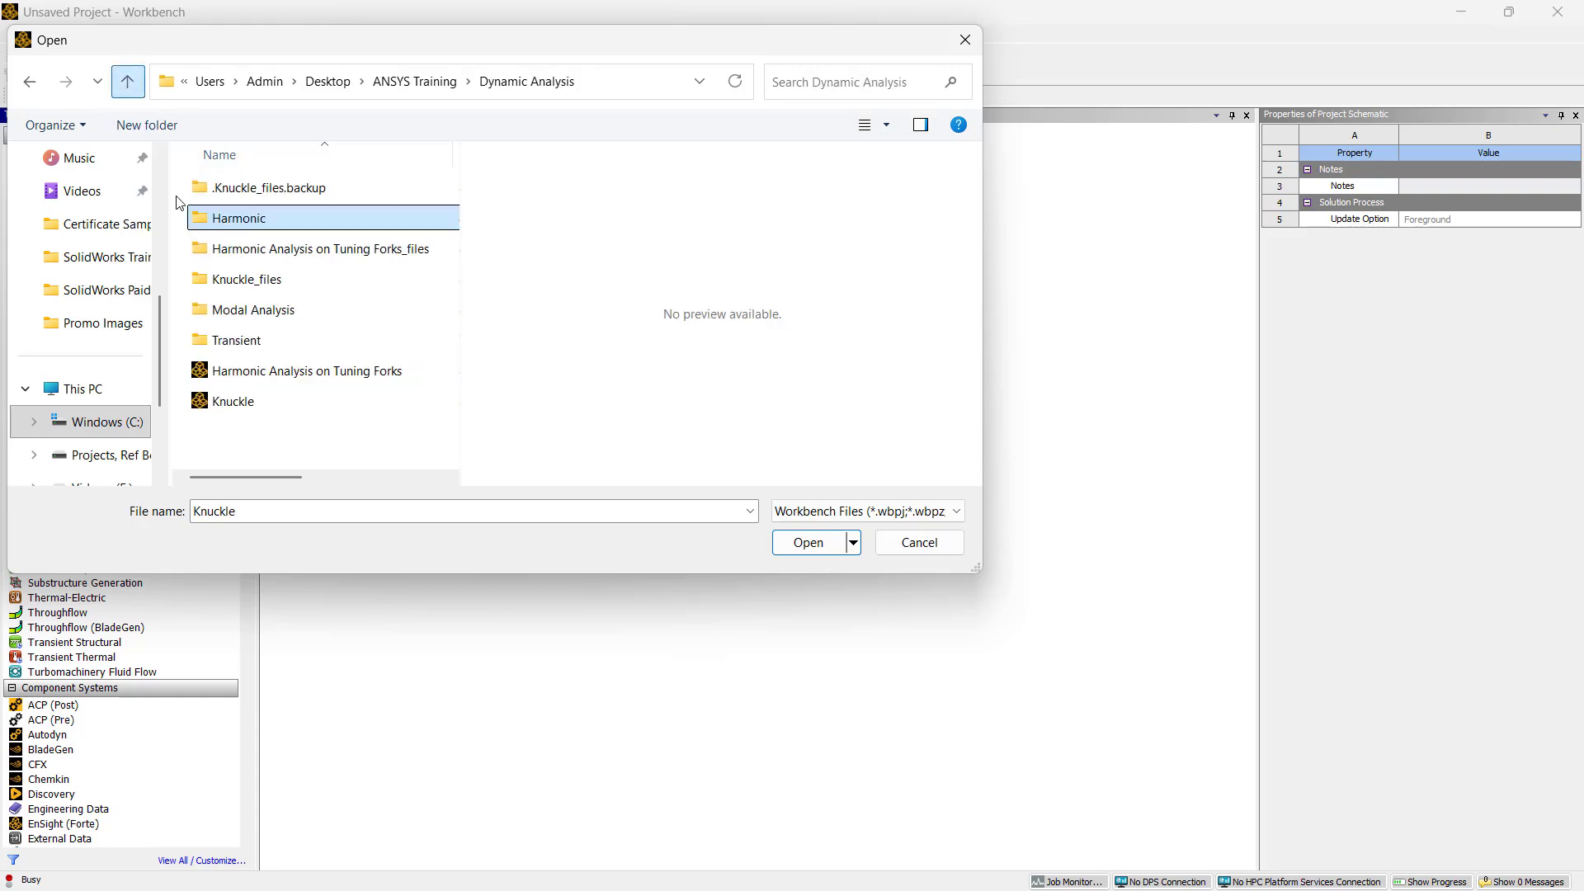
# Open the Knuckle project from the Dynamic Analysis folder and unlock it
pyautogui.click(256, 402)
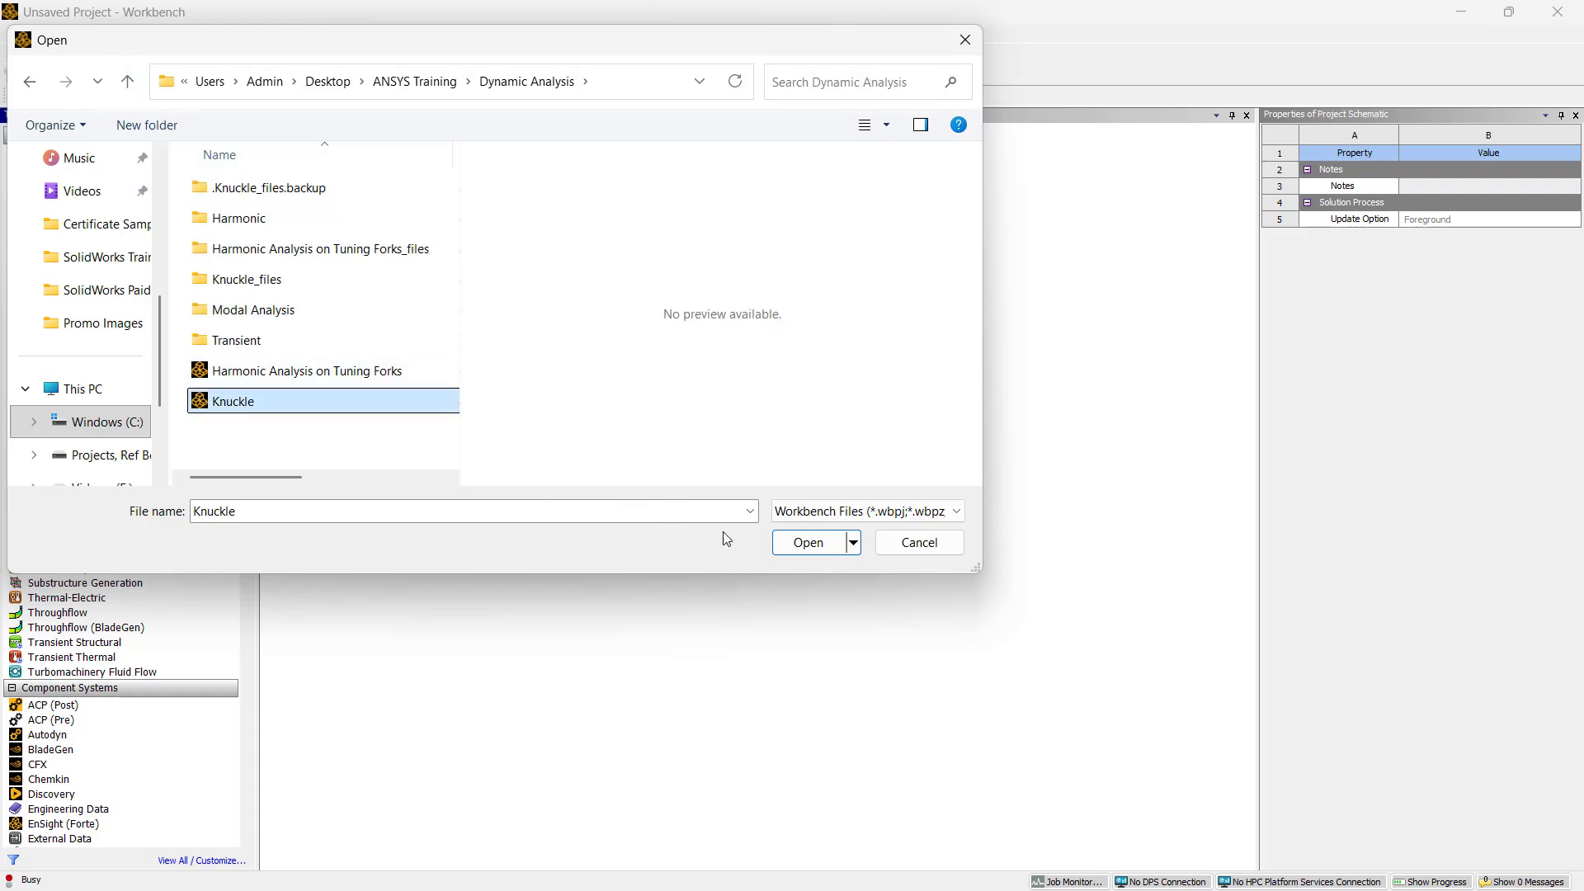
pyautogui.click(828, 553)
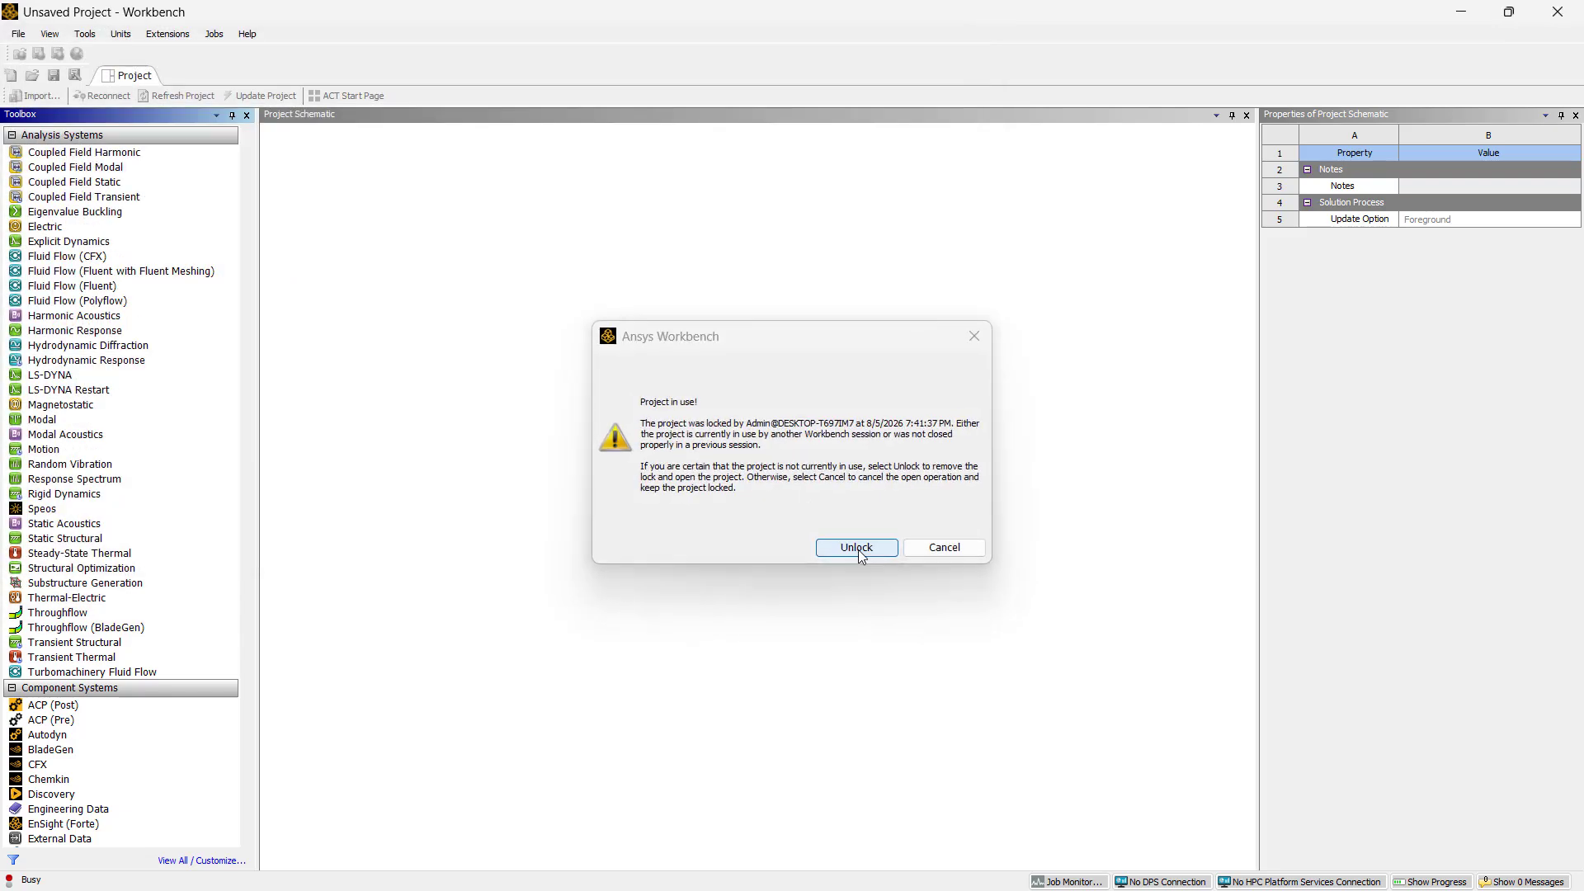
pyautogui.click(858, 549)
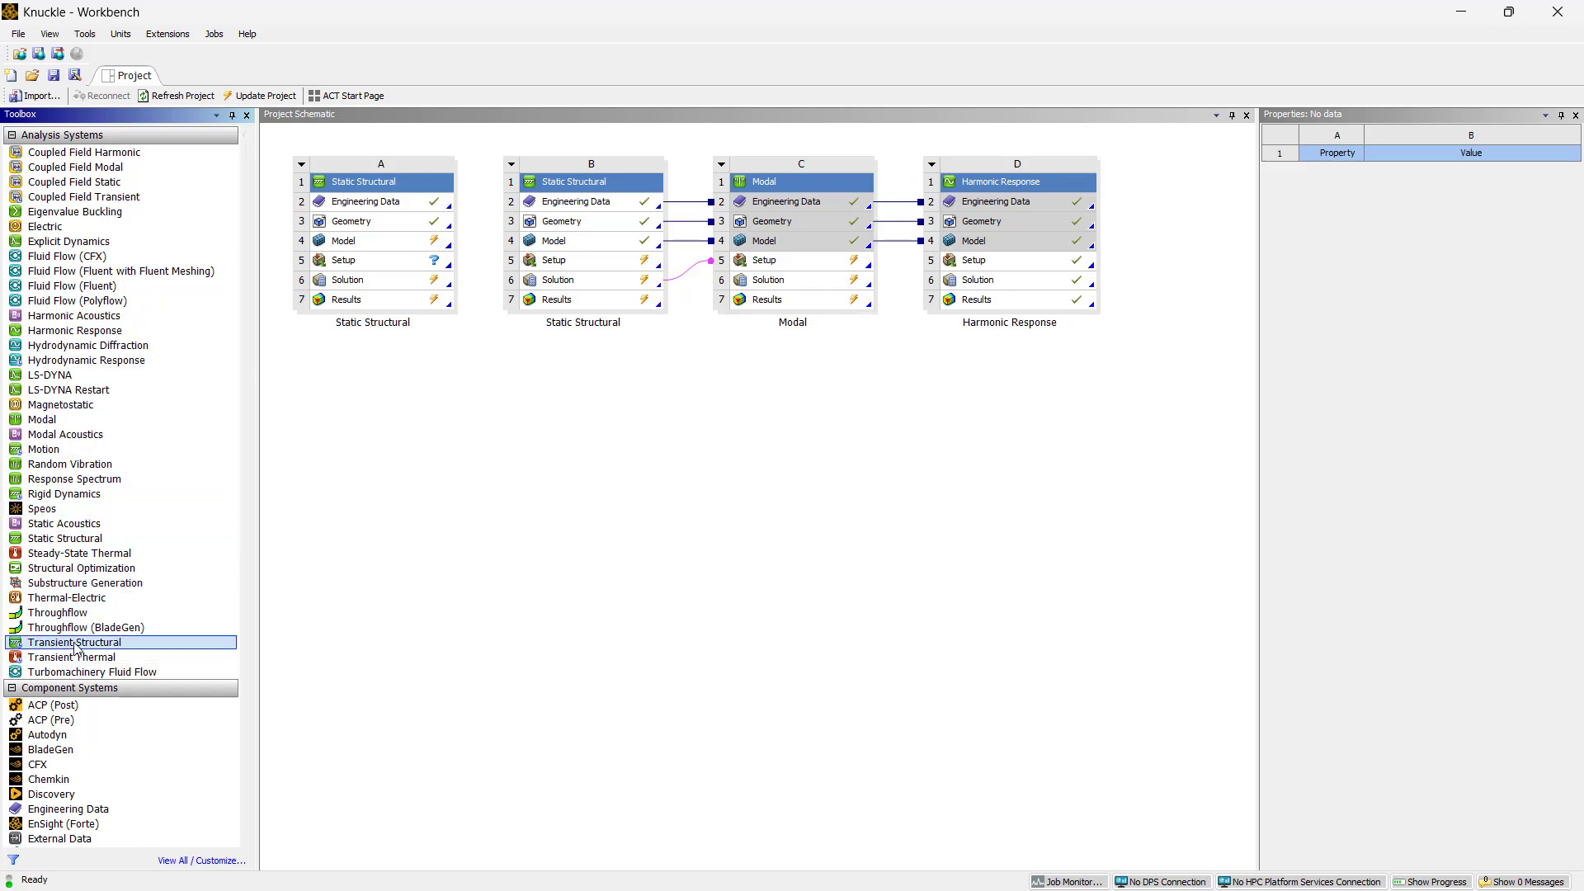
# Open the setup of the existing Harmonic Response system in Mechanical and review its Equivalent Stress and Frequency Response results
pyautogui.click(1035, 306)
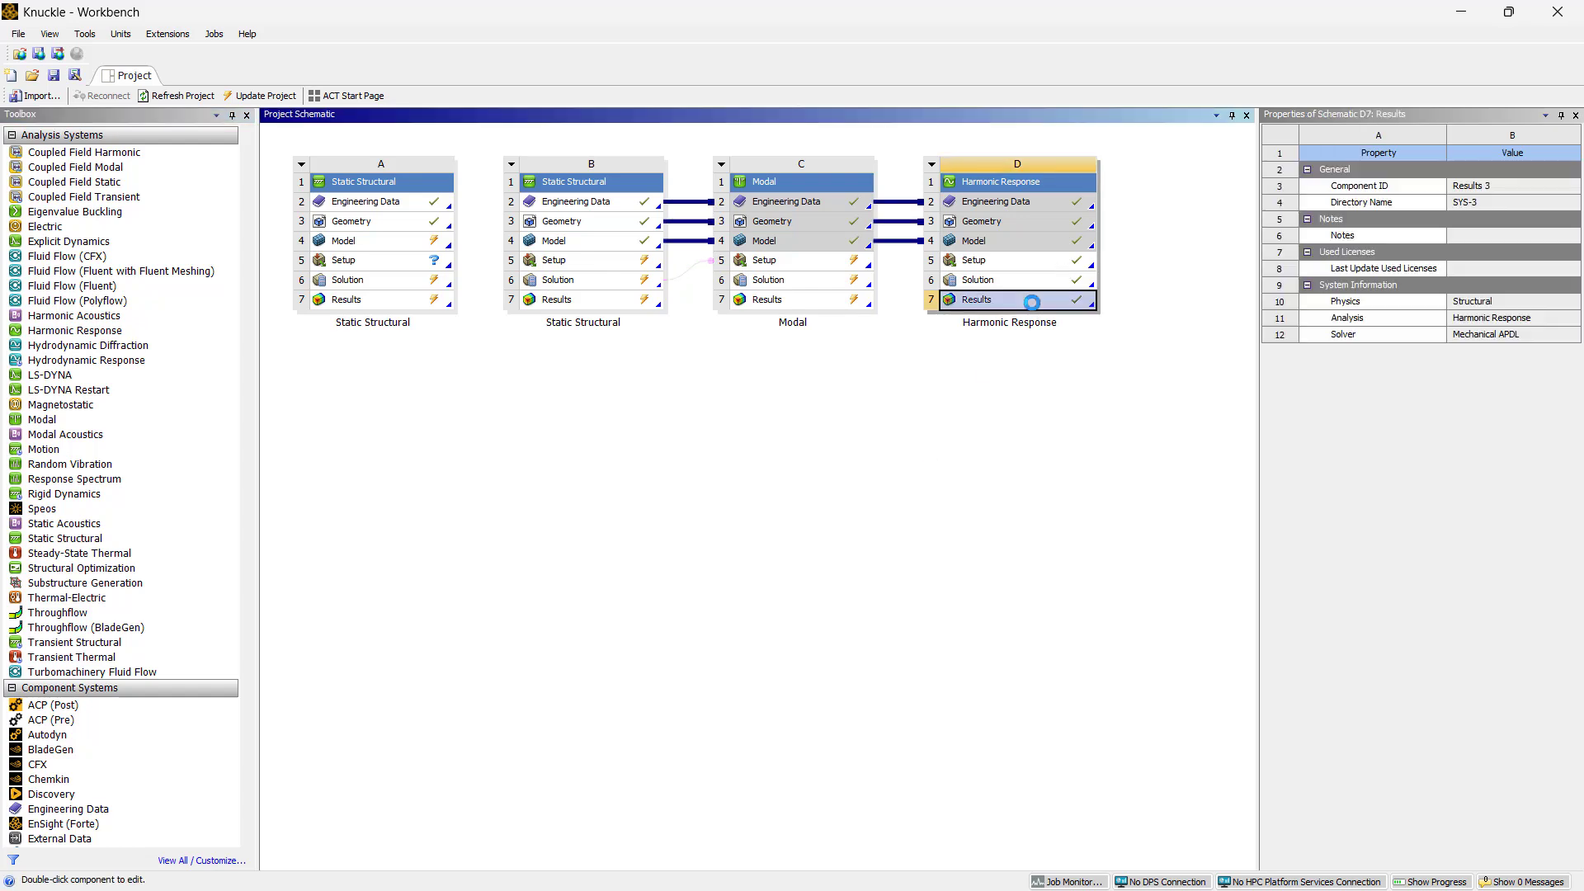
pyautogui.click(1016, 264)
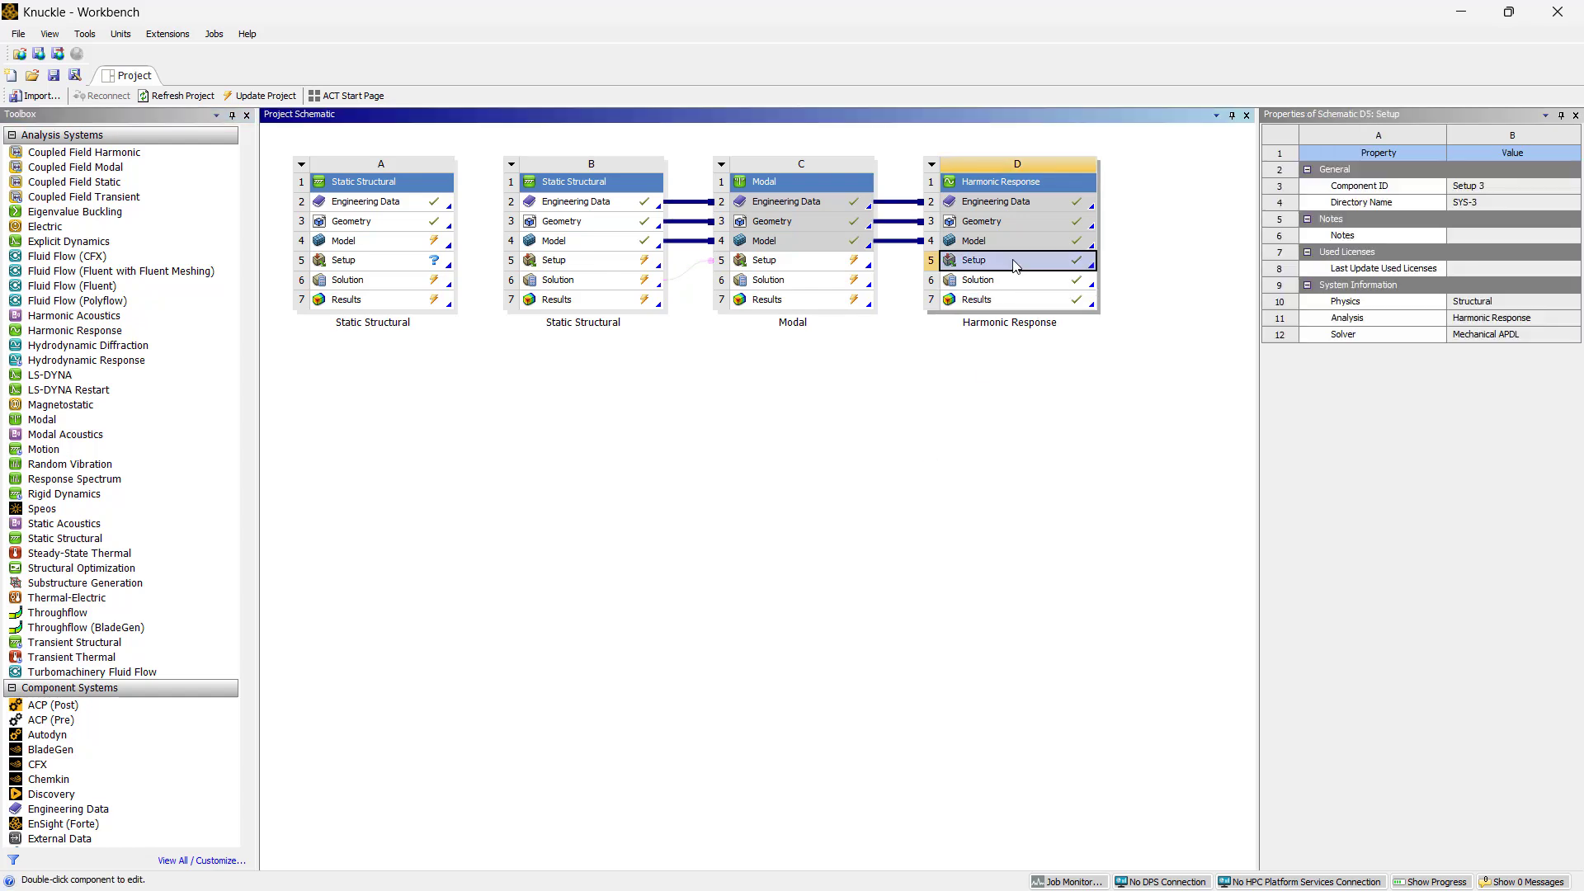
pyautogui.doubleClick(1015, 264)
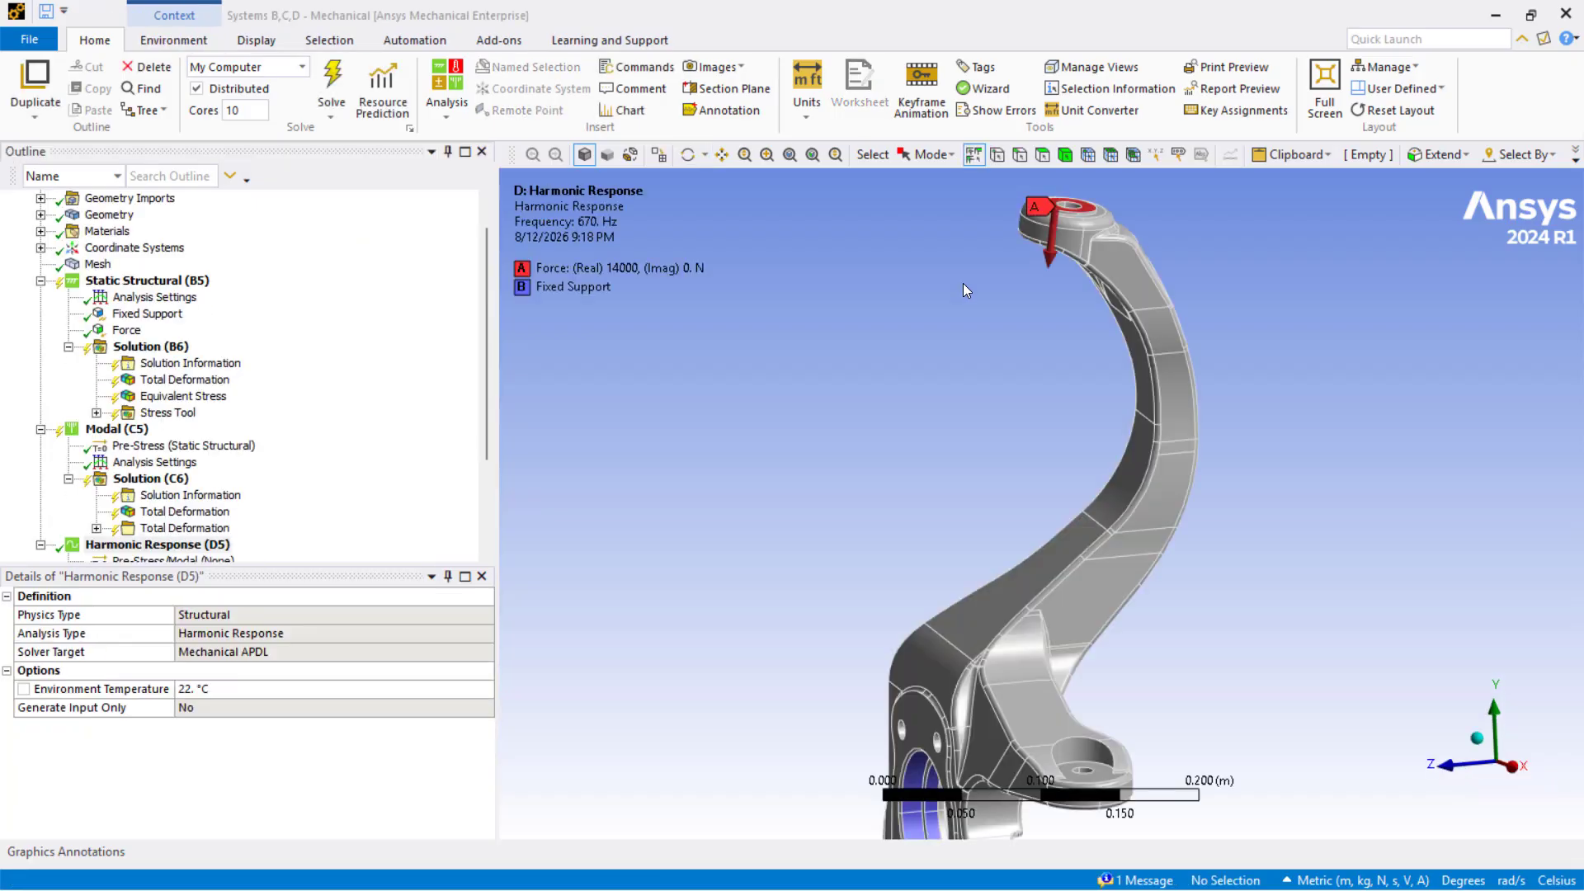
pyautogui.scroll(-3, 174, 329)
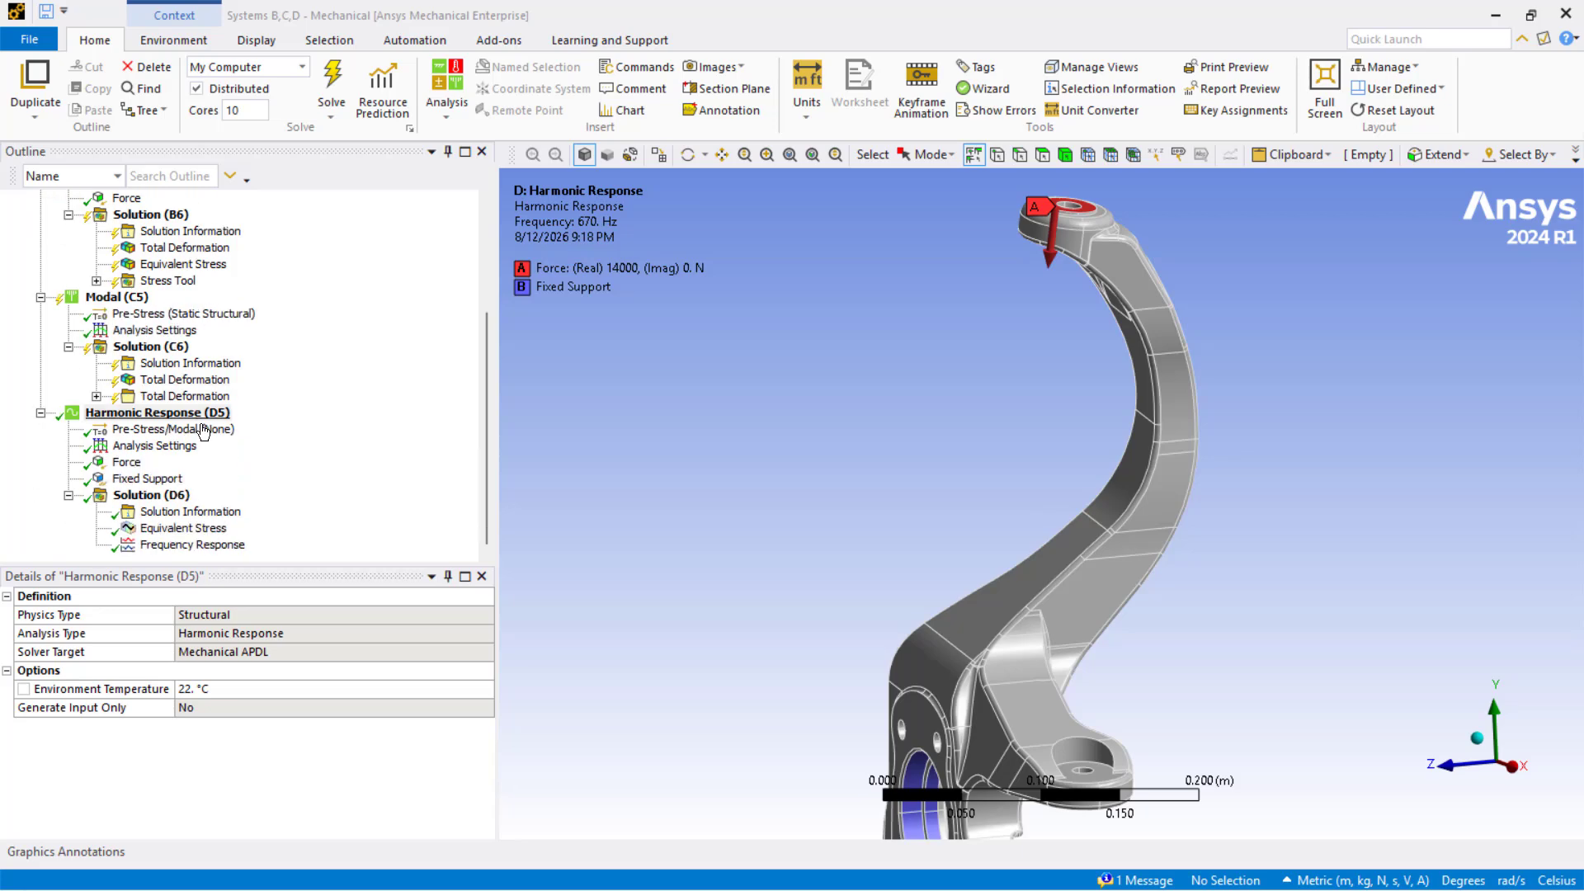
pyautogui.click(167, 530)
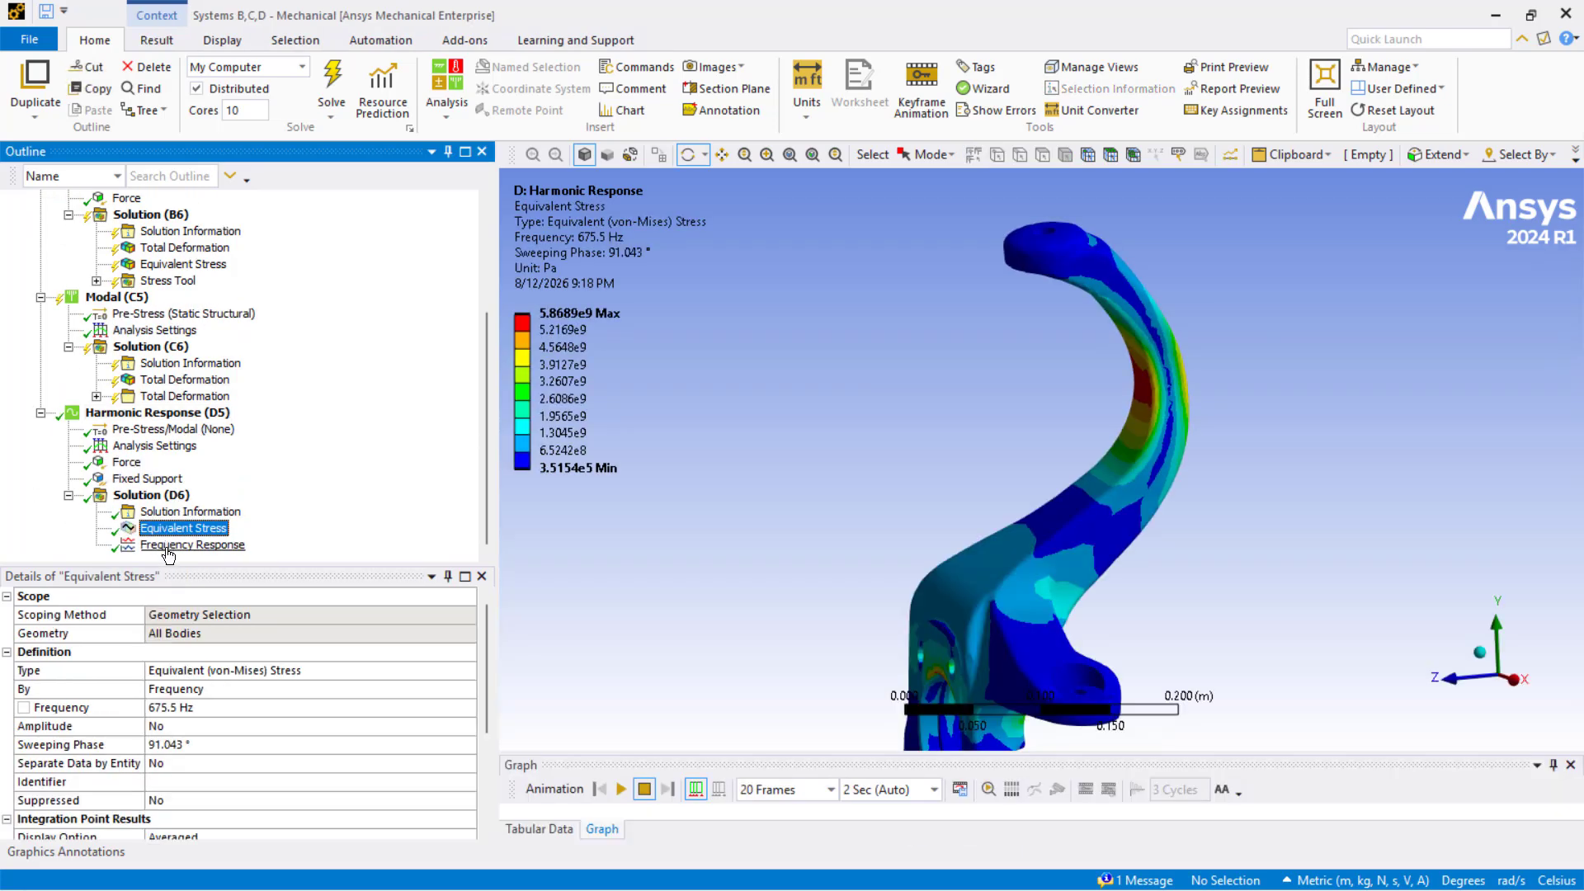
pyautogui.click(169, 544)
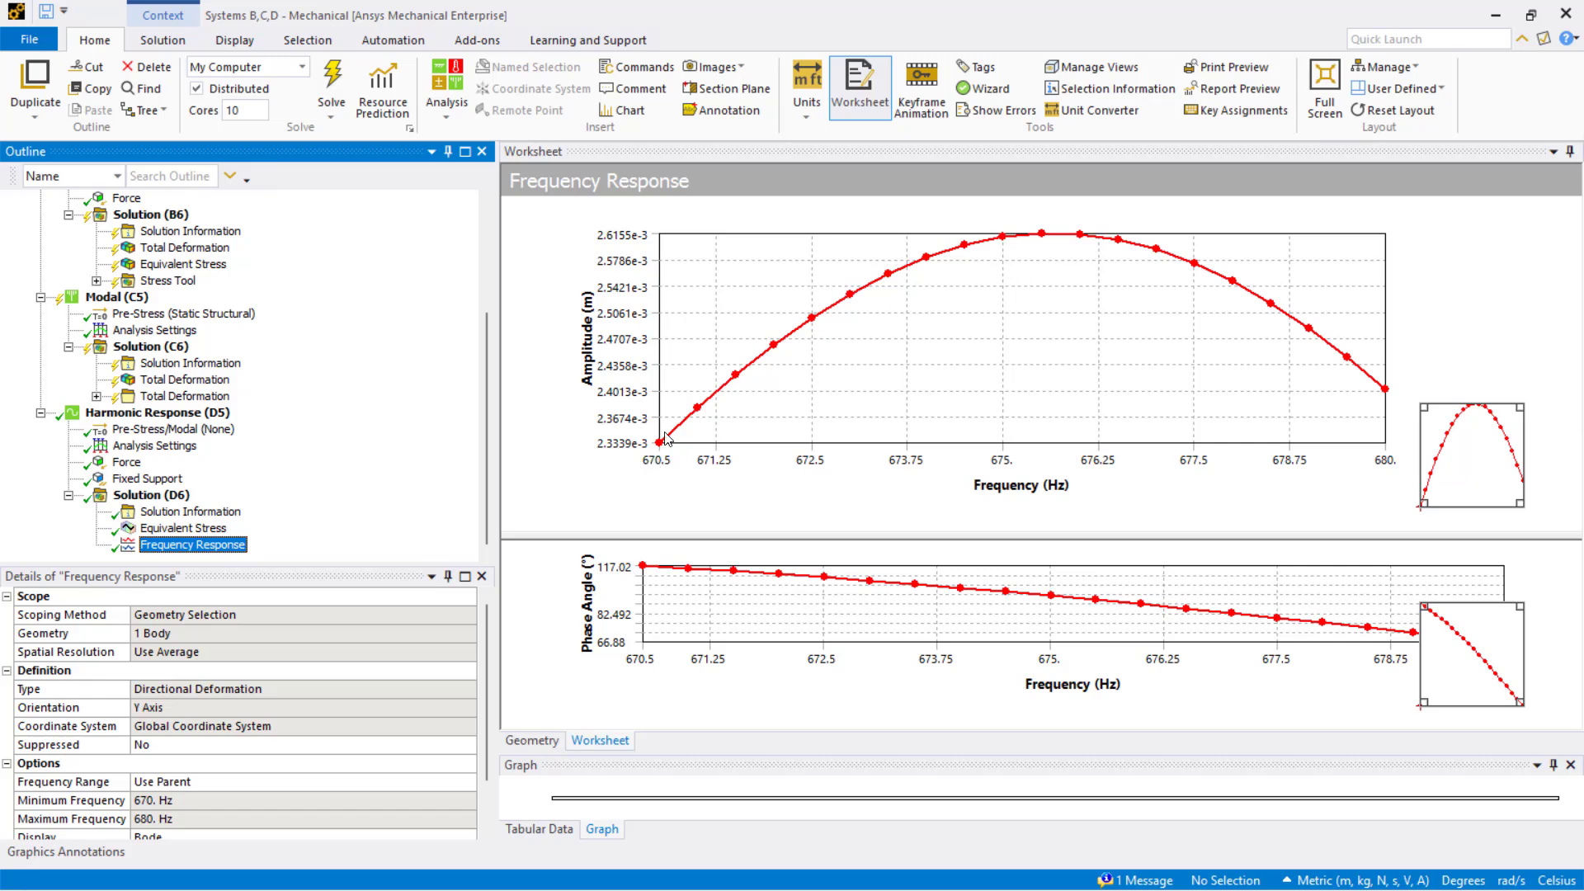
# Switch the unit system to Metric (mm, kg, N, s, mV, mA) and display the harmonic Equivalent Stress result
pyautogui.click(1316, 881)
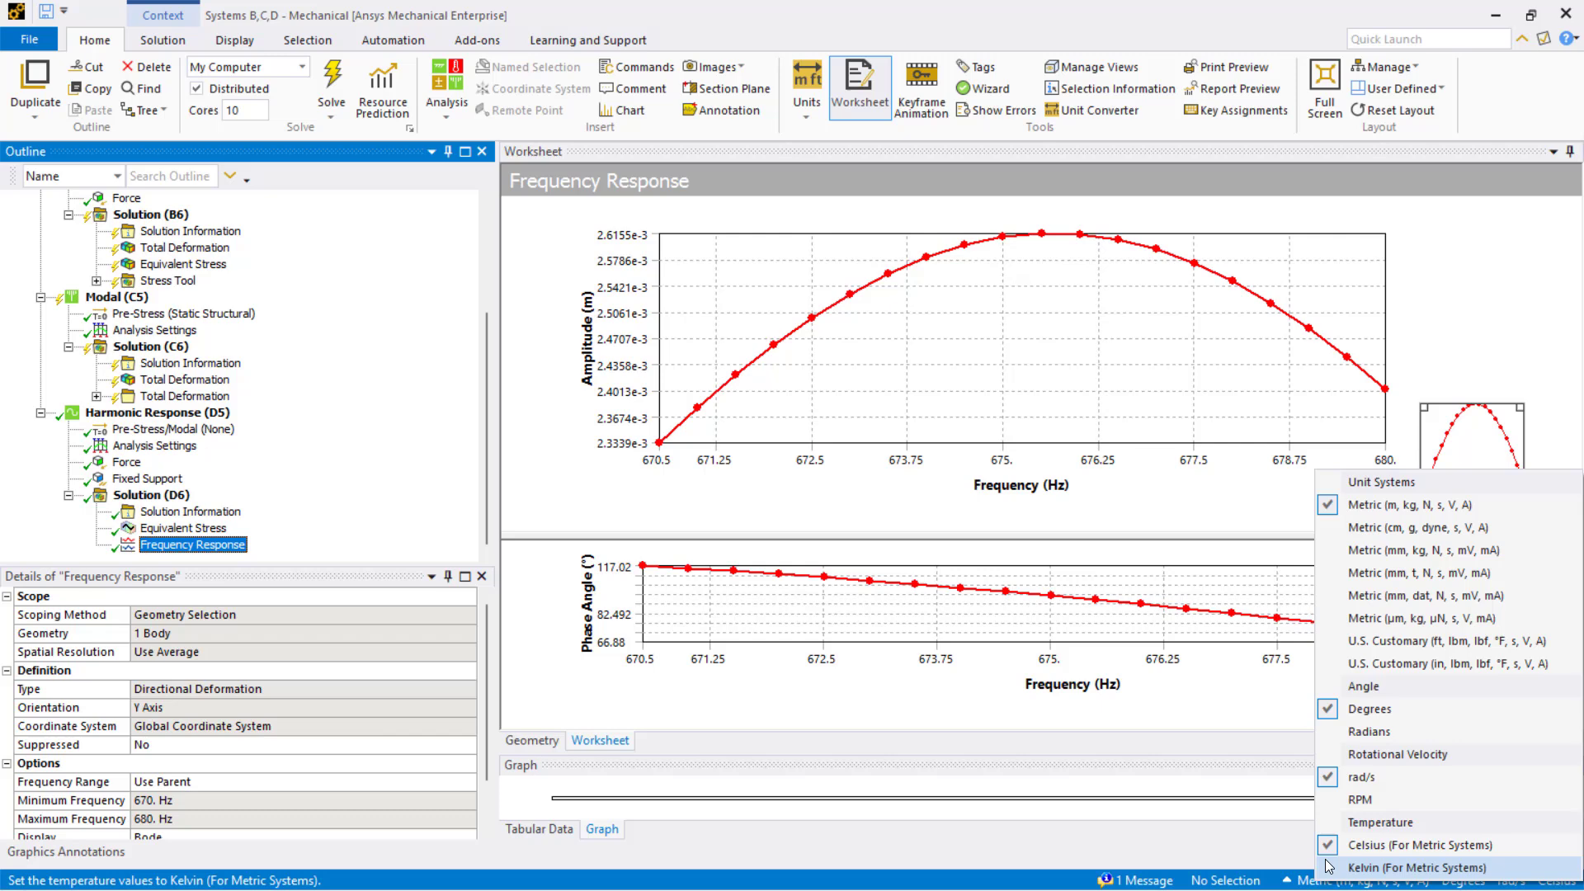
pyautogui.click(1392, 551)
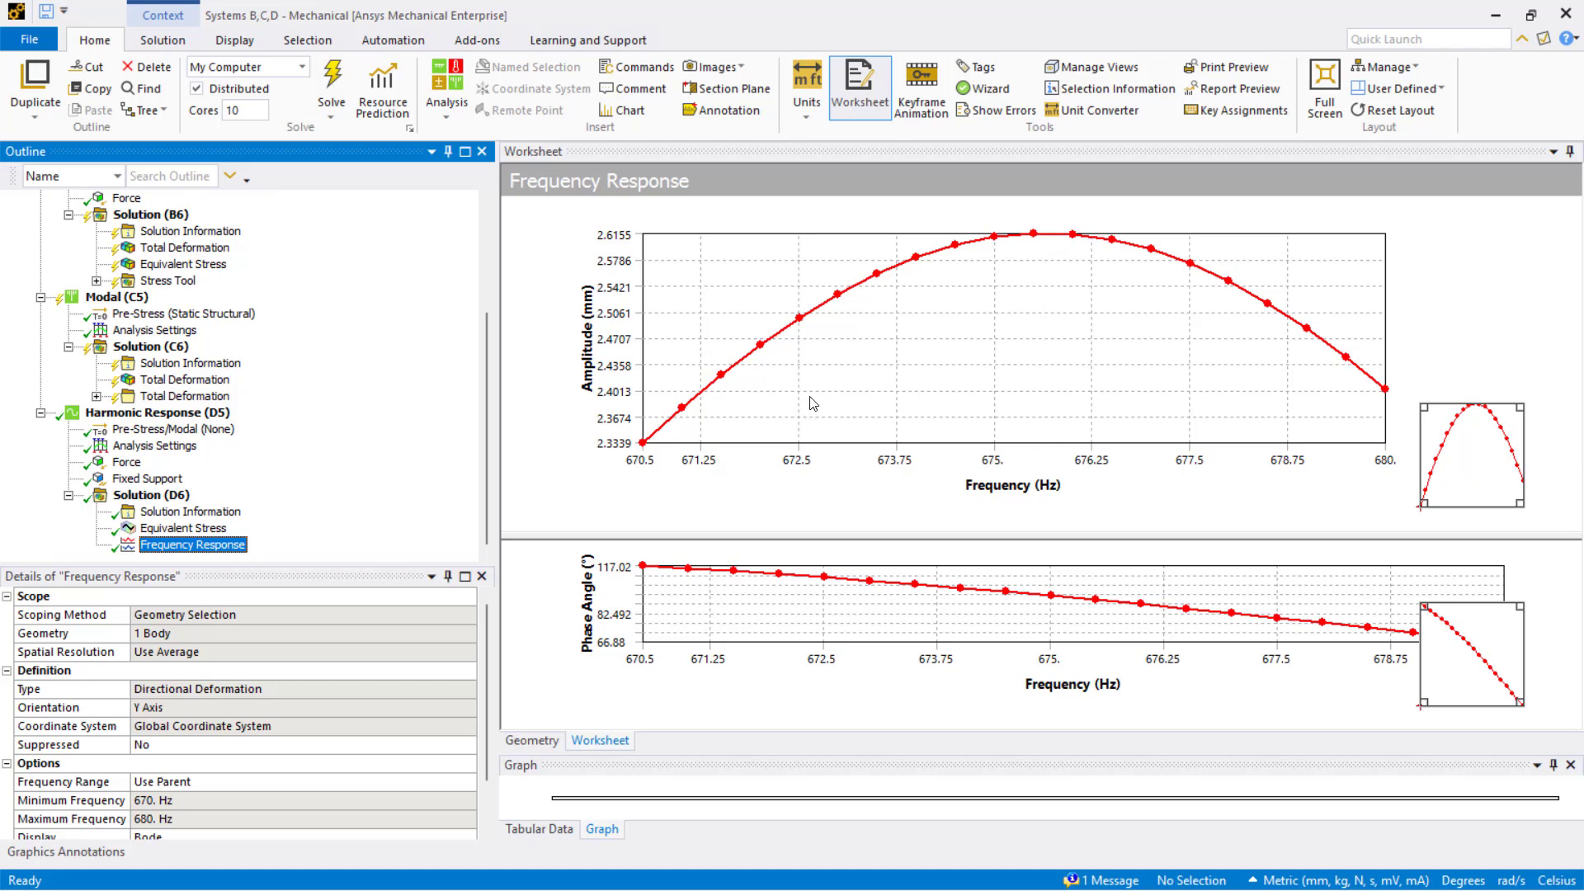
pyautogui.click(159, 532)
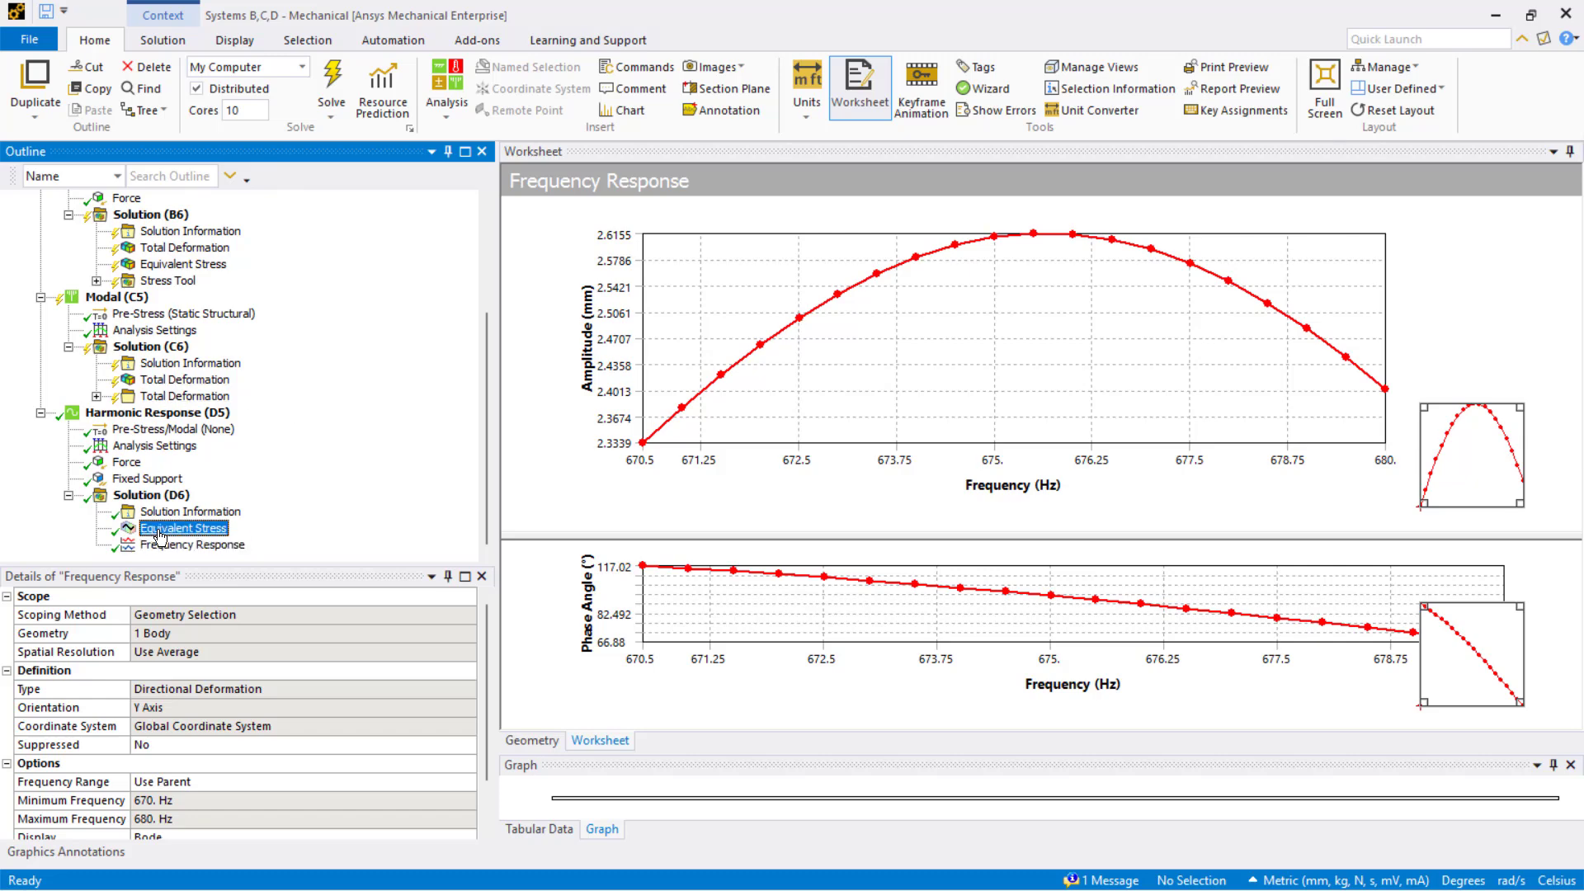
pyautogui.moveTo(980, 435); pyautogui.dragTo(1011, 398)
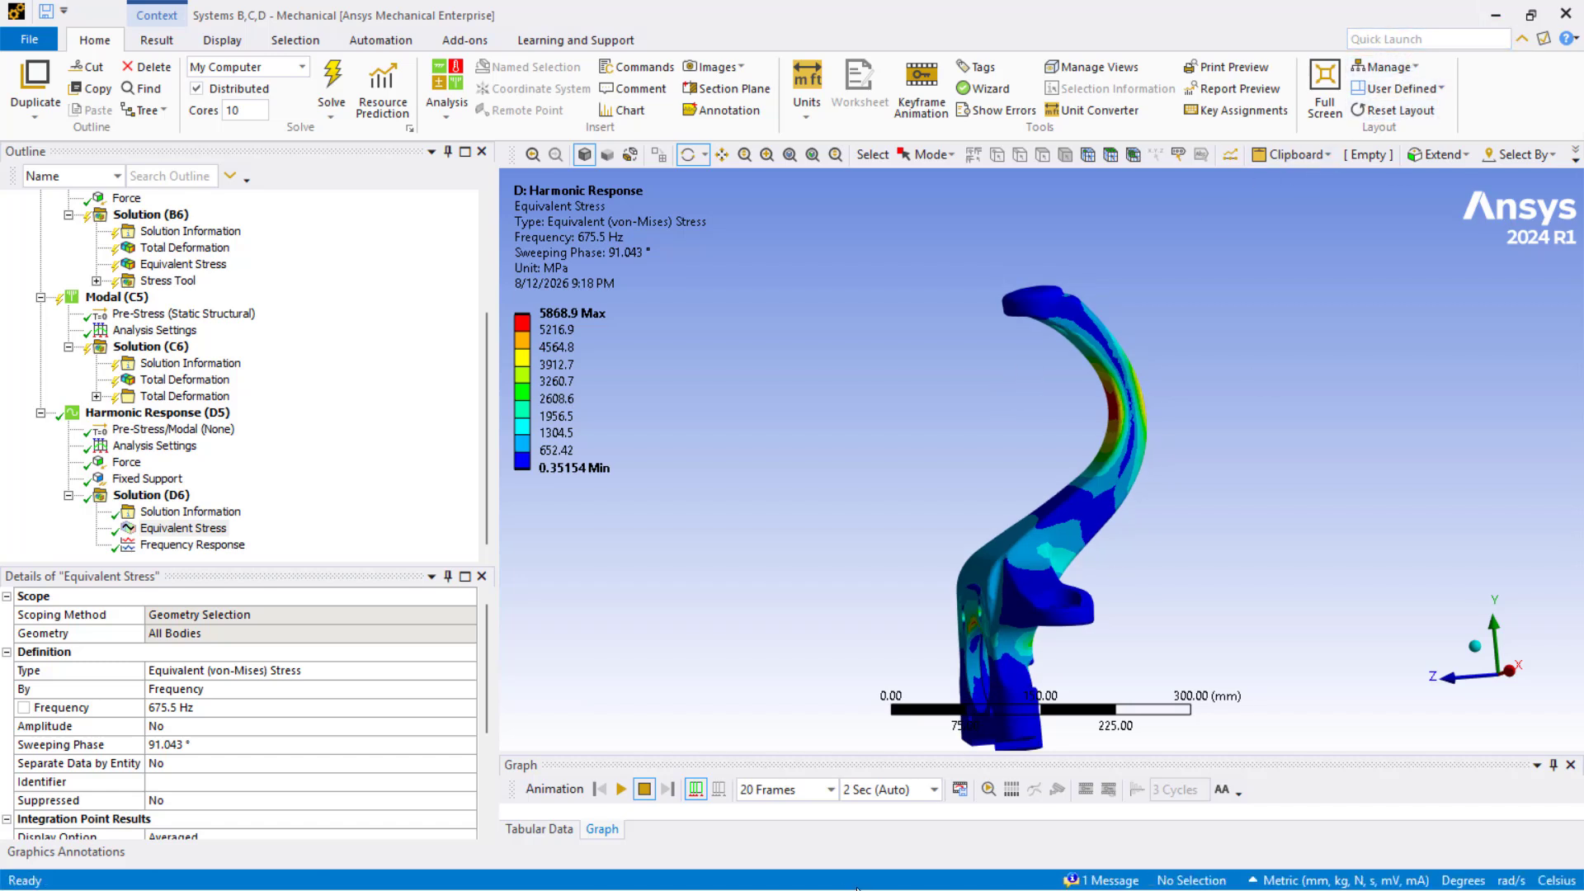
# Return to Workbench and add a standalone Harmonic Response system below the existing Harmonic Response system
pyautogui.press('super')
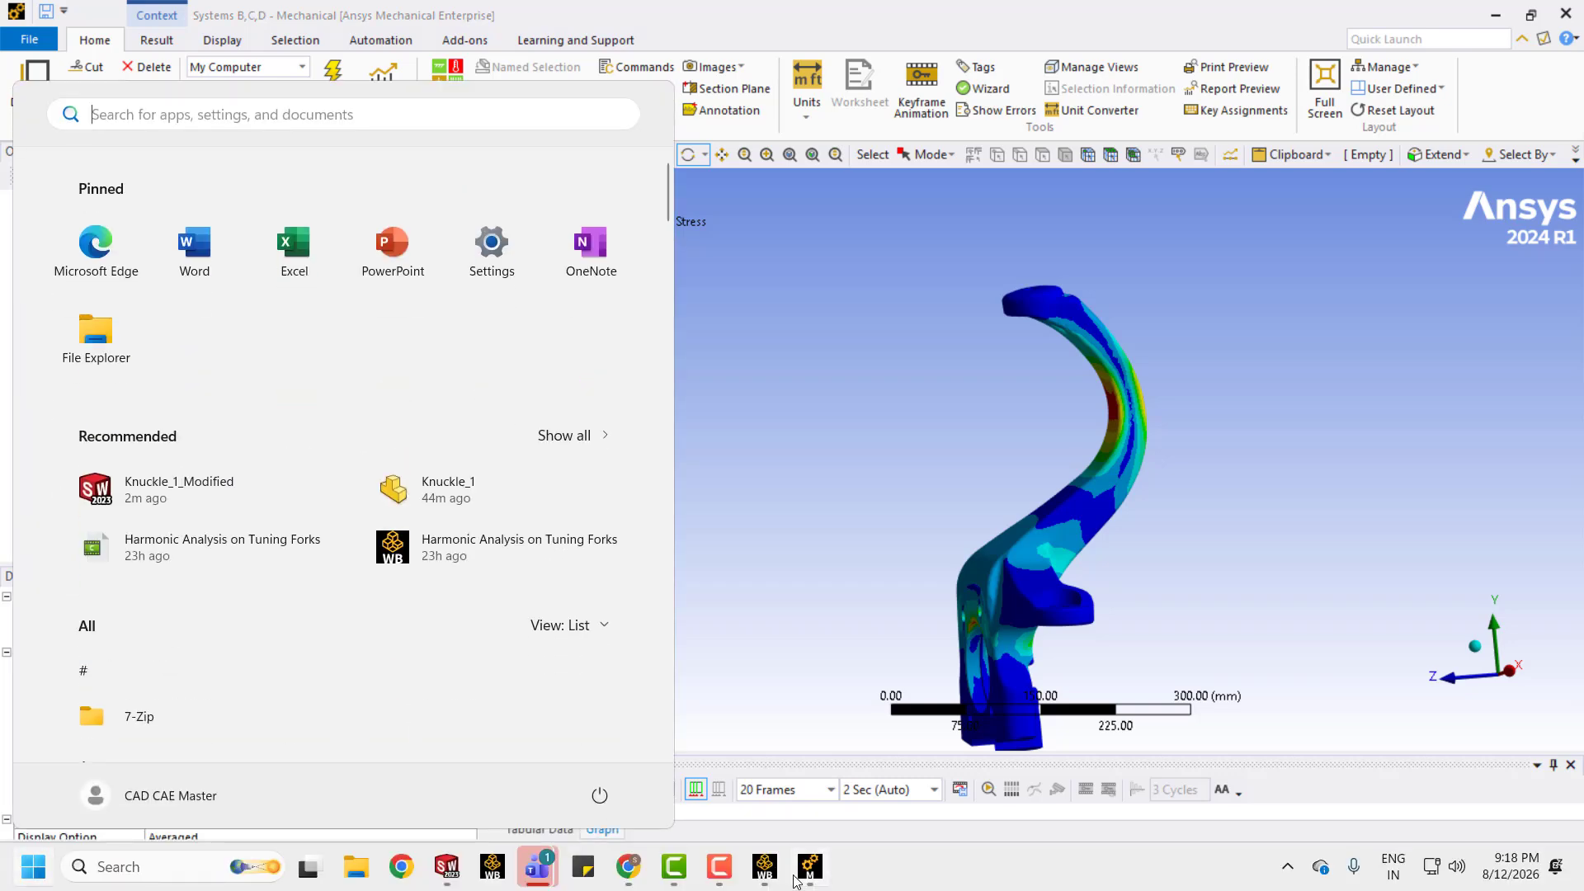
pyautogui.click(774, 878)
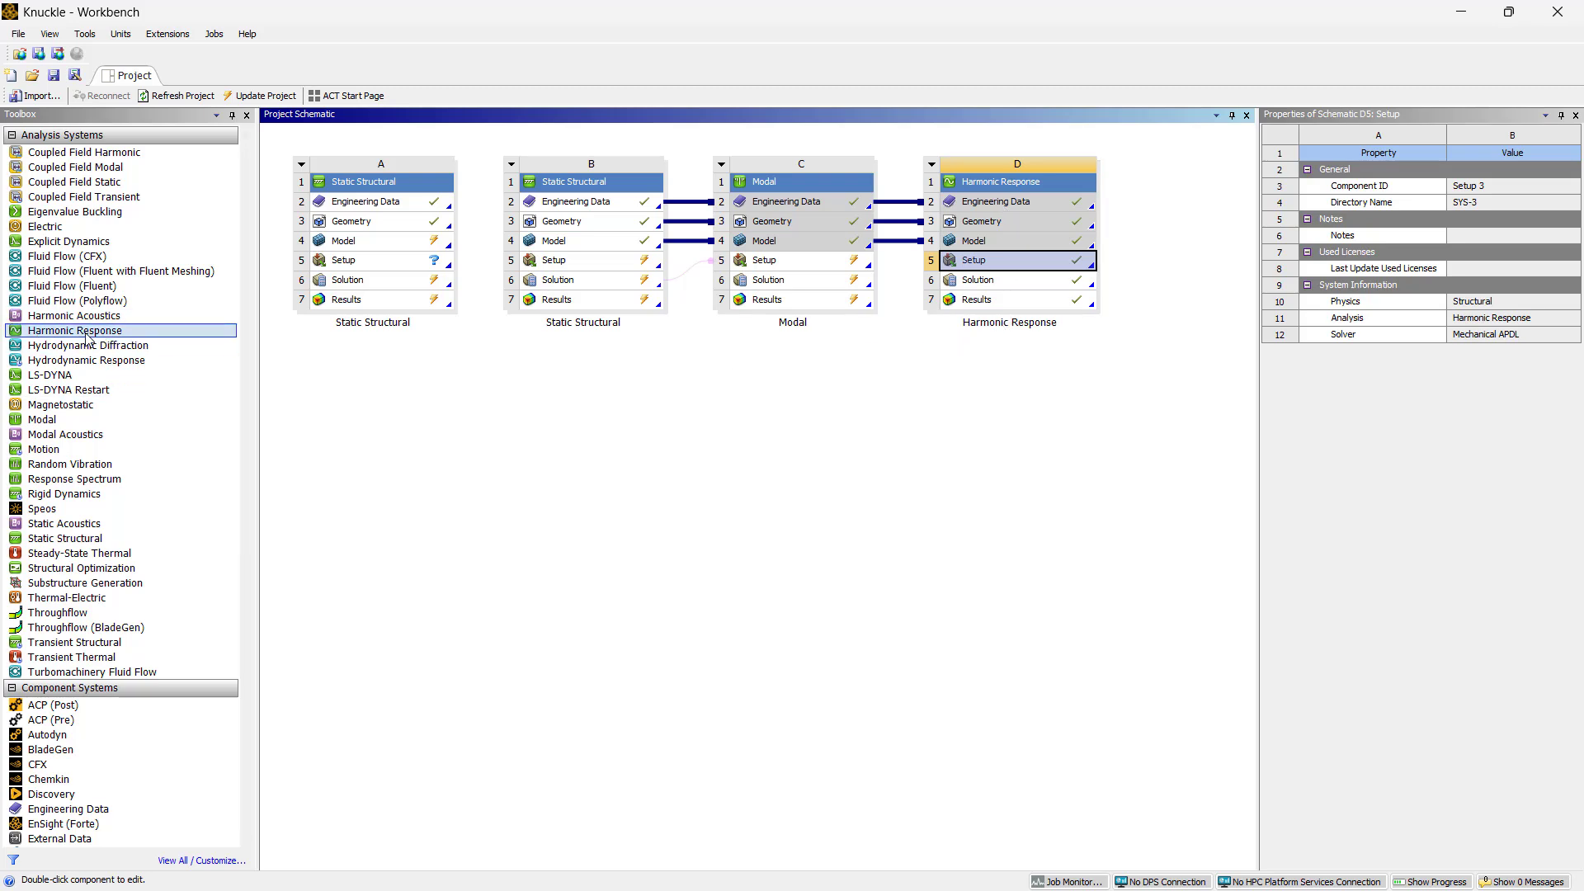
pyautogui.moveTo(89, 332); pyautogui.dragTo(988, 361)
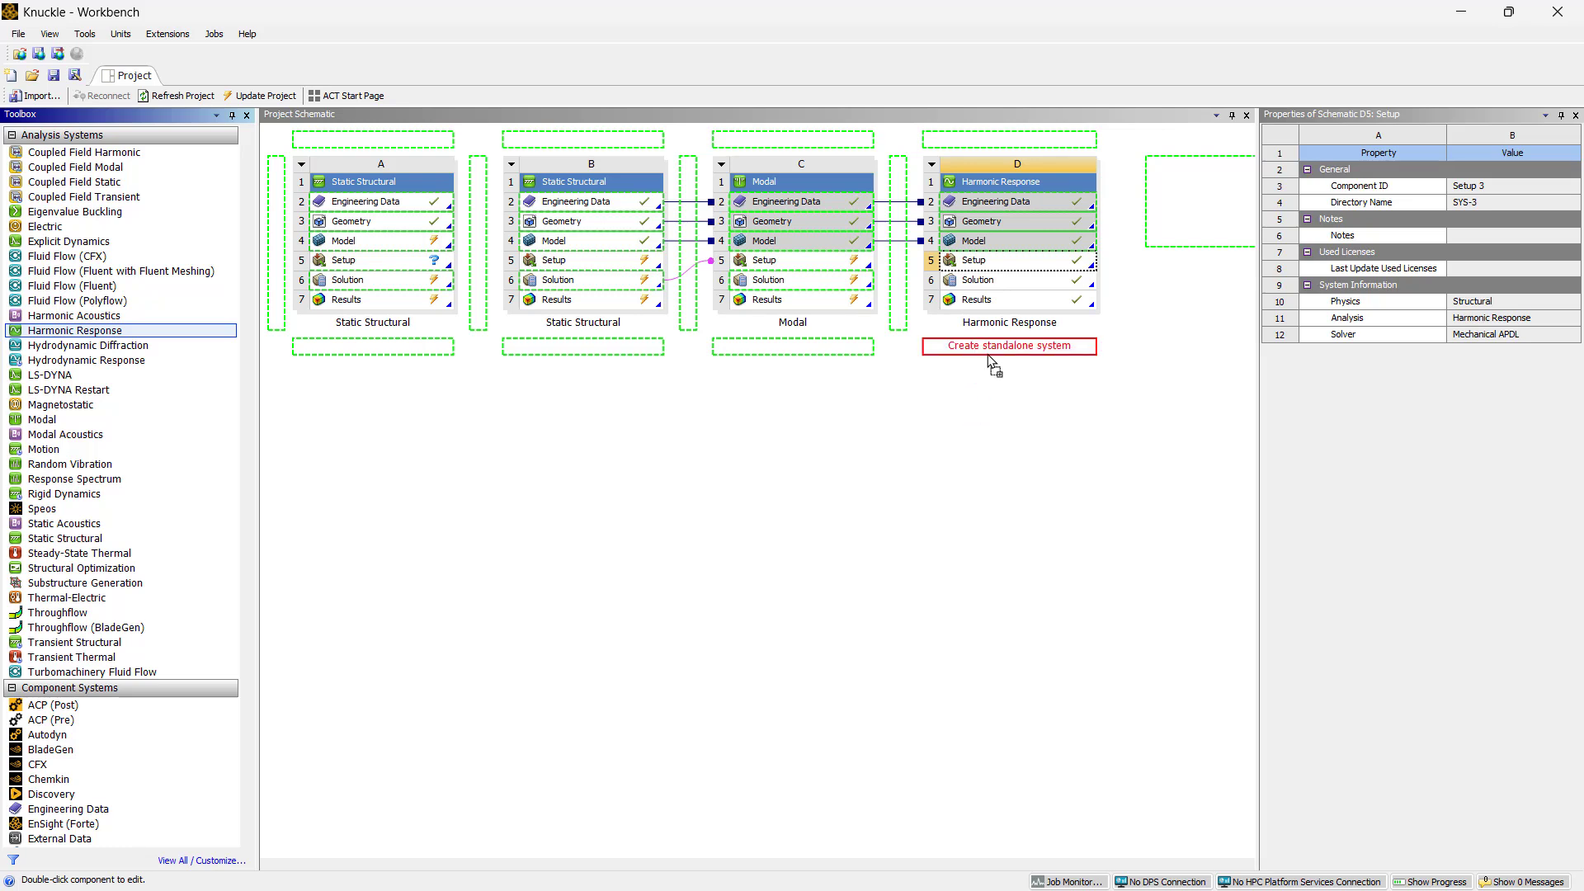
pyautogui.moveTo(988, 361)
pyautogui.mouseDown()
pyautogui.moveTo(932, 439)
pyautogui.moveTo(980, 357)
pyautogui.moveTo(998, 364)
pyautogui.mouseUp()
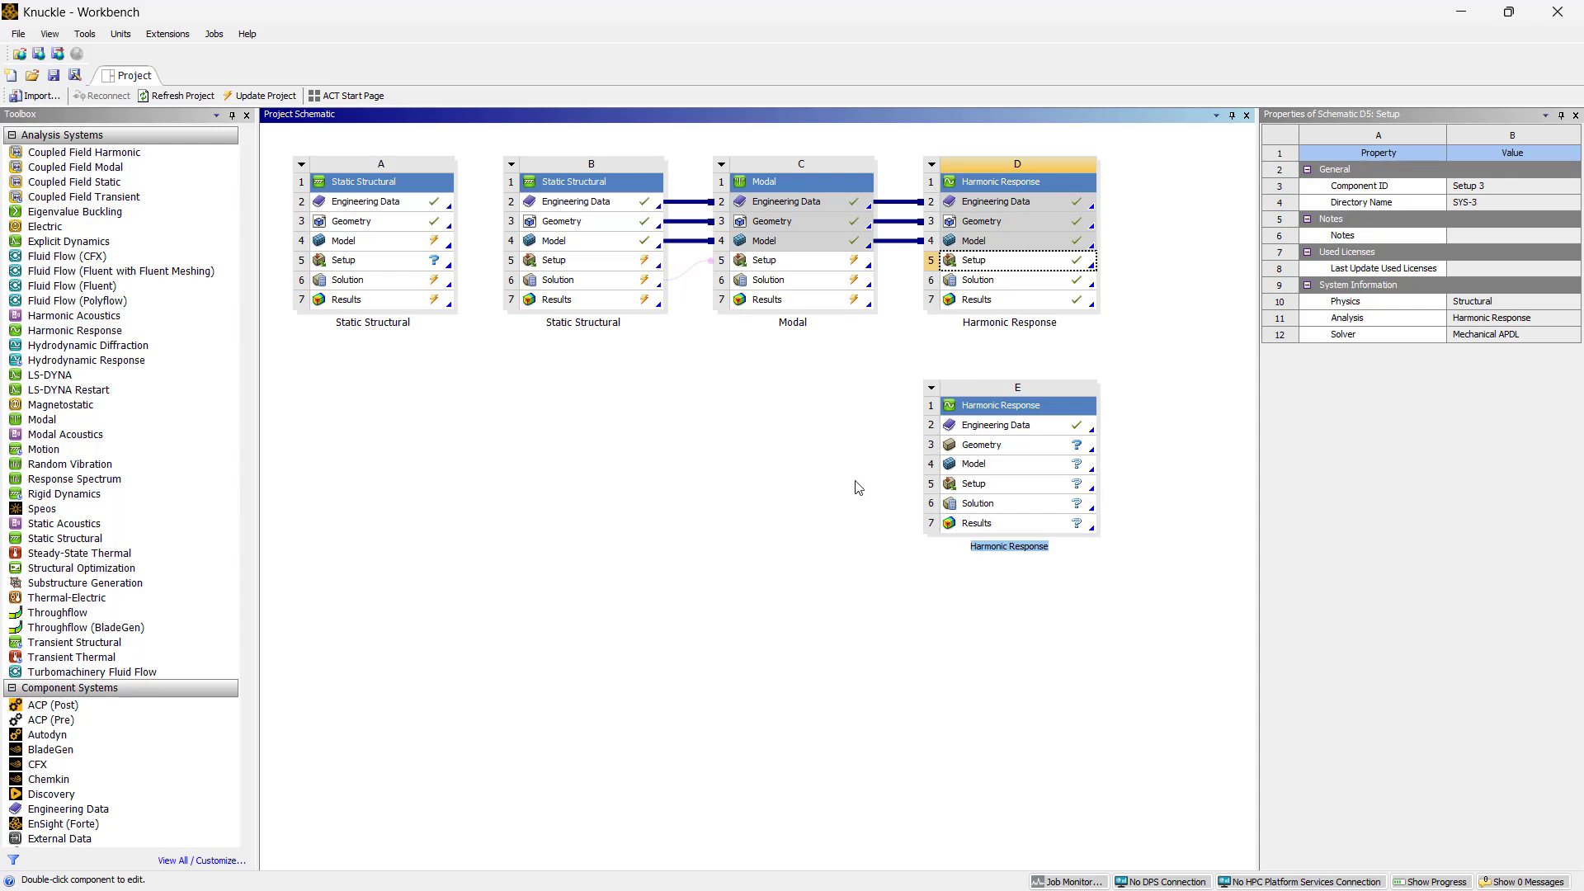
pyautogui.click(835, 499)
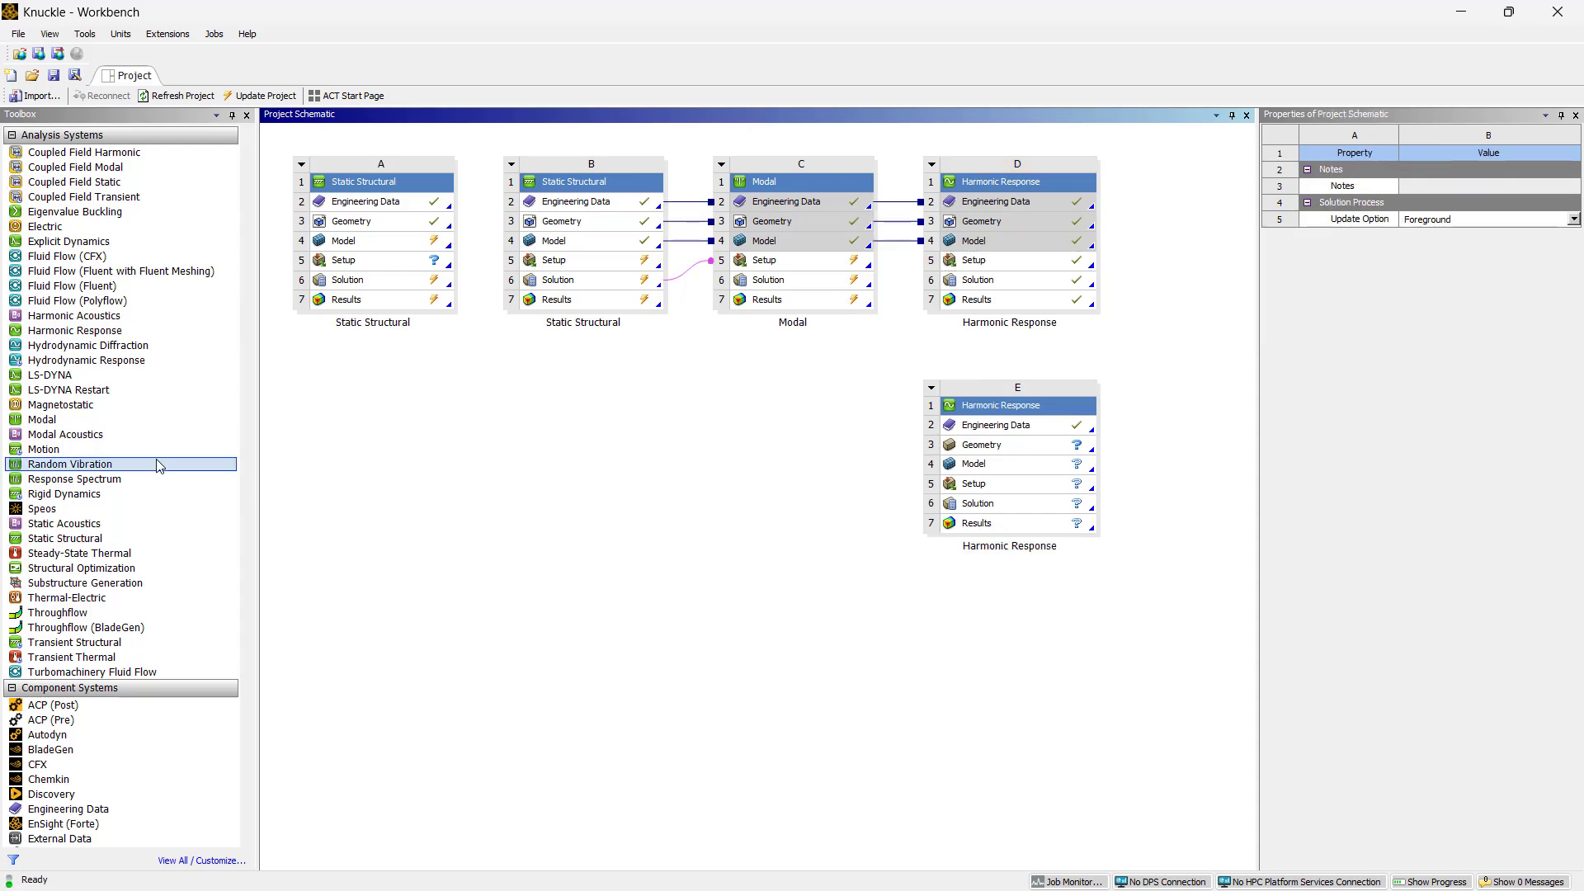
# Add a Modal system that shares the engineering data, geometry and model of the new Harmonic Response system E
pyautogui.moveTo(74, 420); pyautogui.dragTo(982, 464)
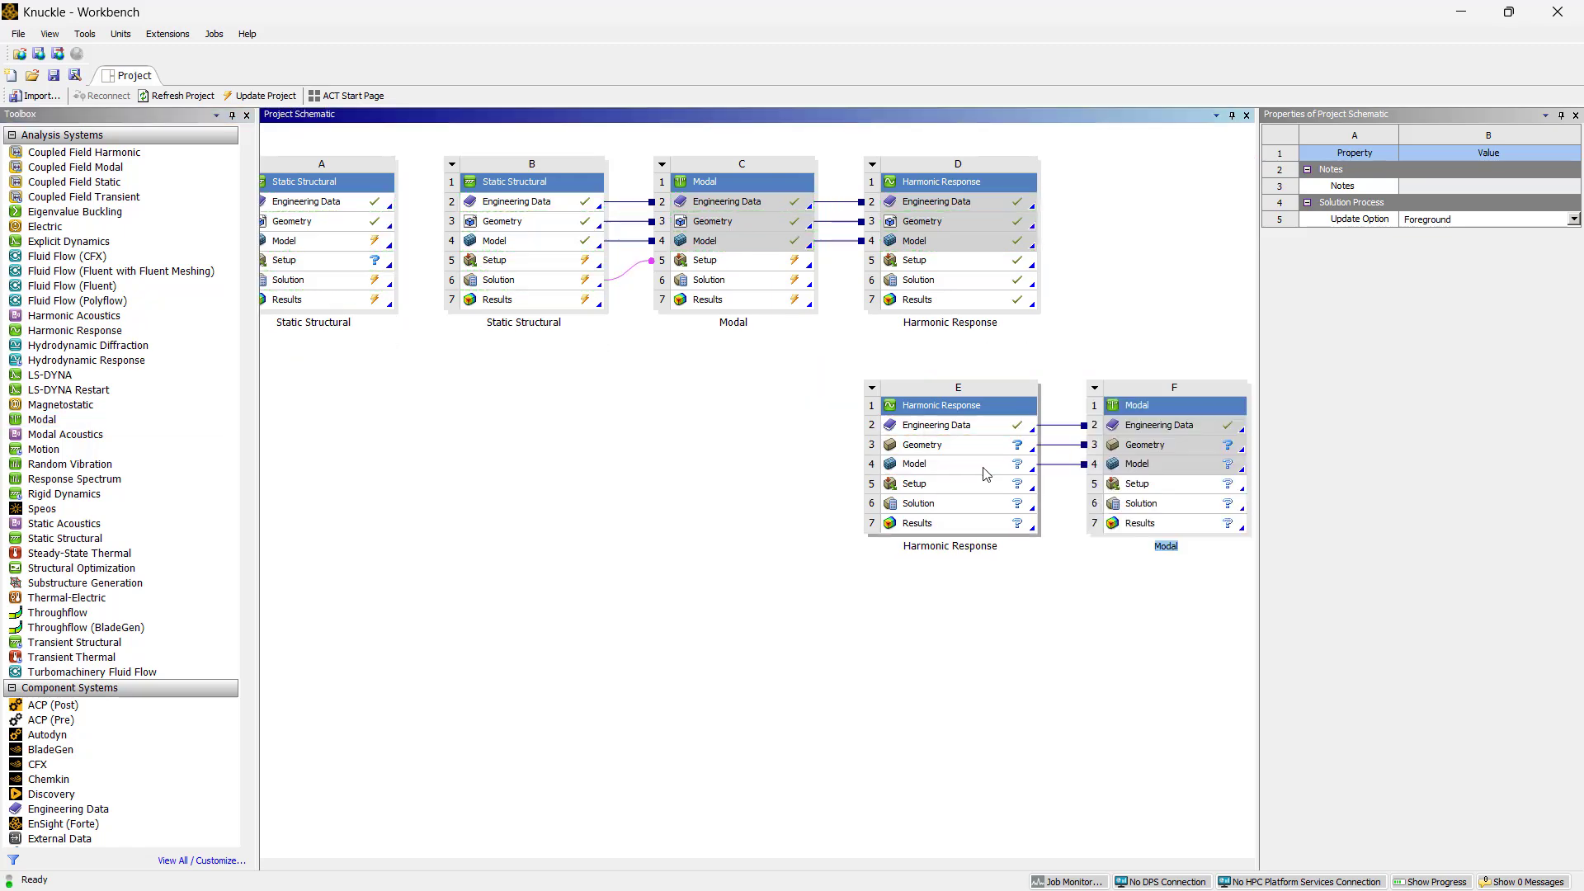
pyautogui.click(921, 389)
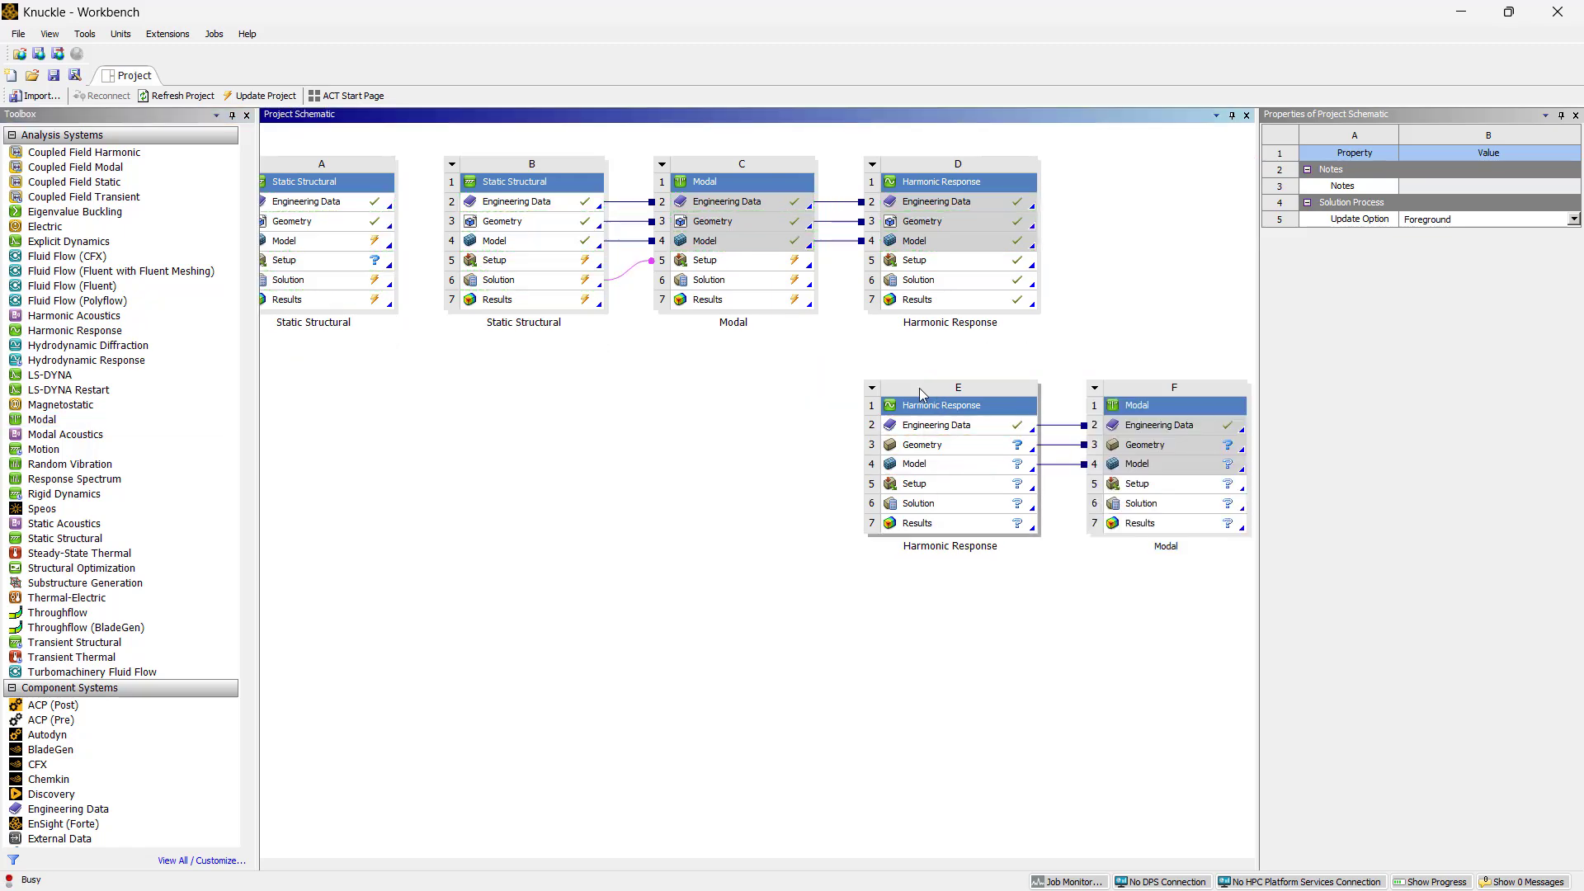
pyautogui.click(873, 387)
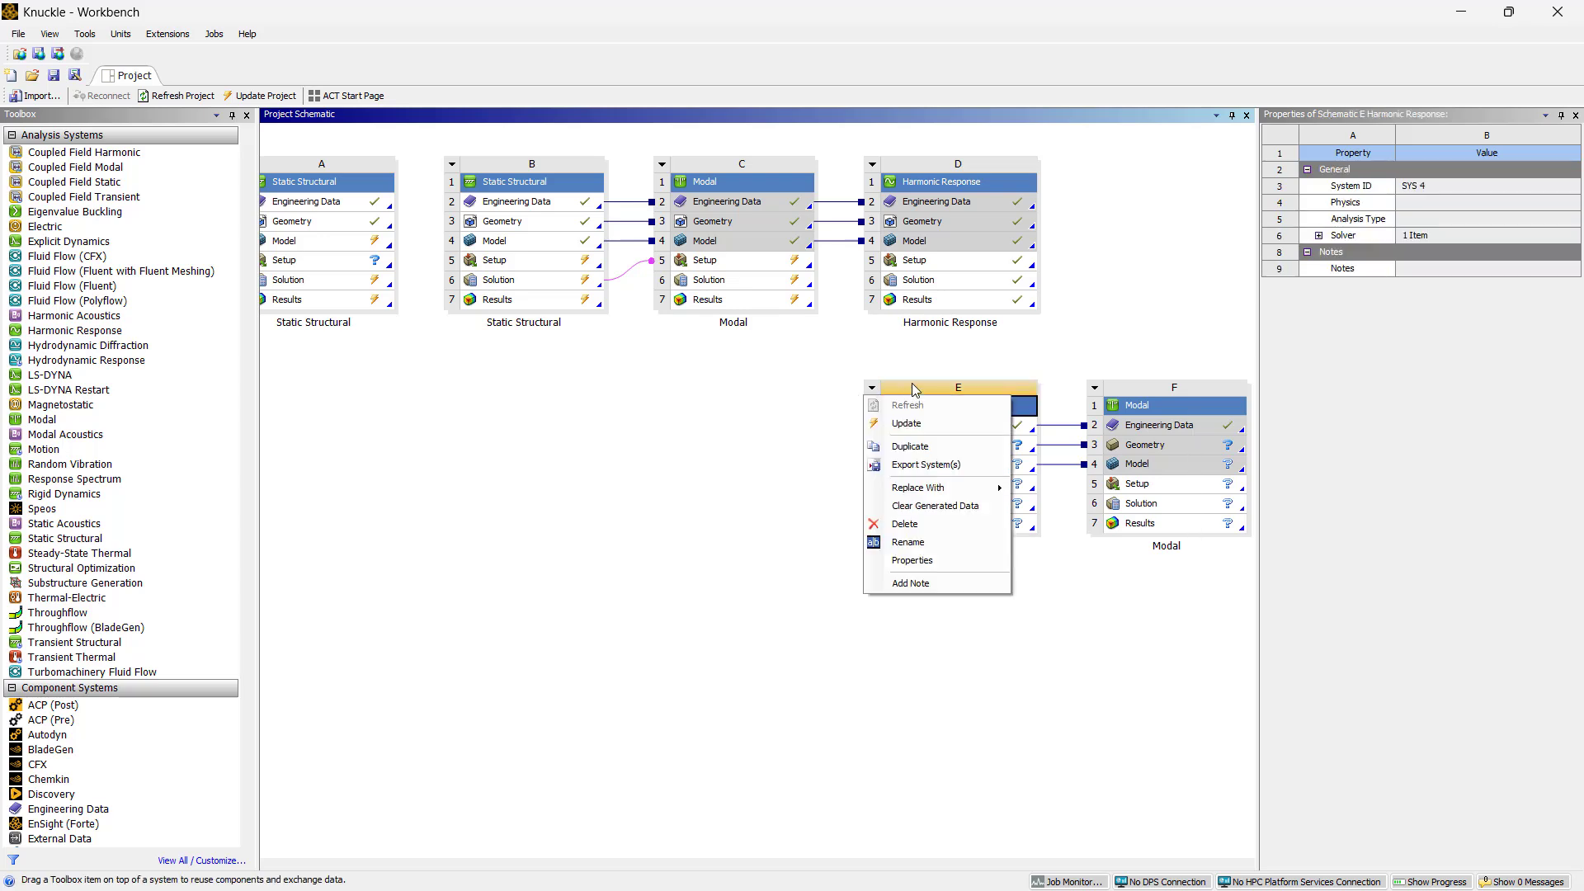
pyautogui.click(924, 387)
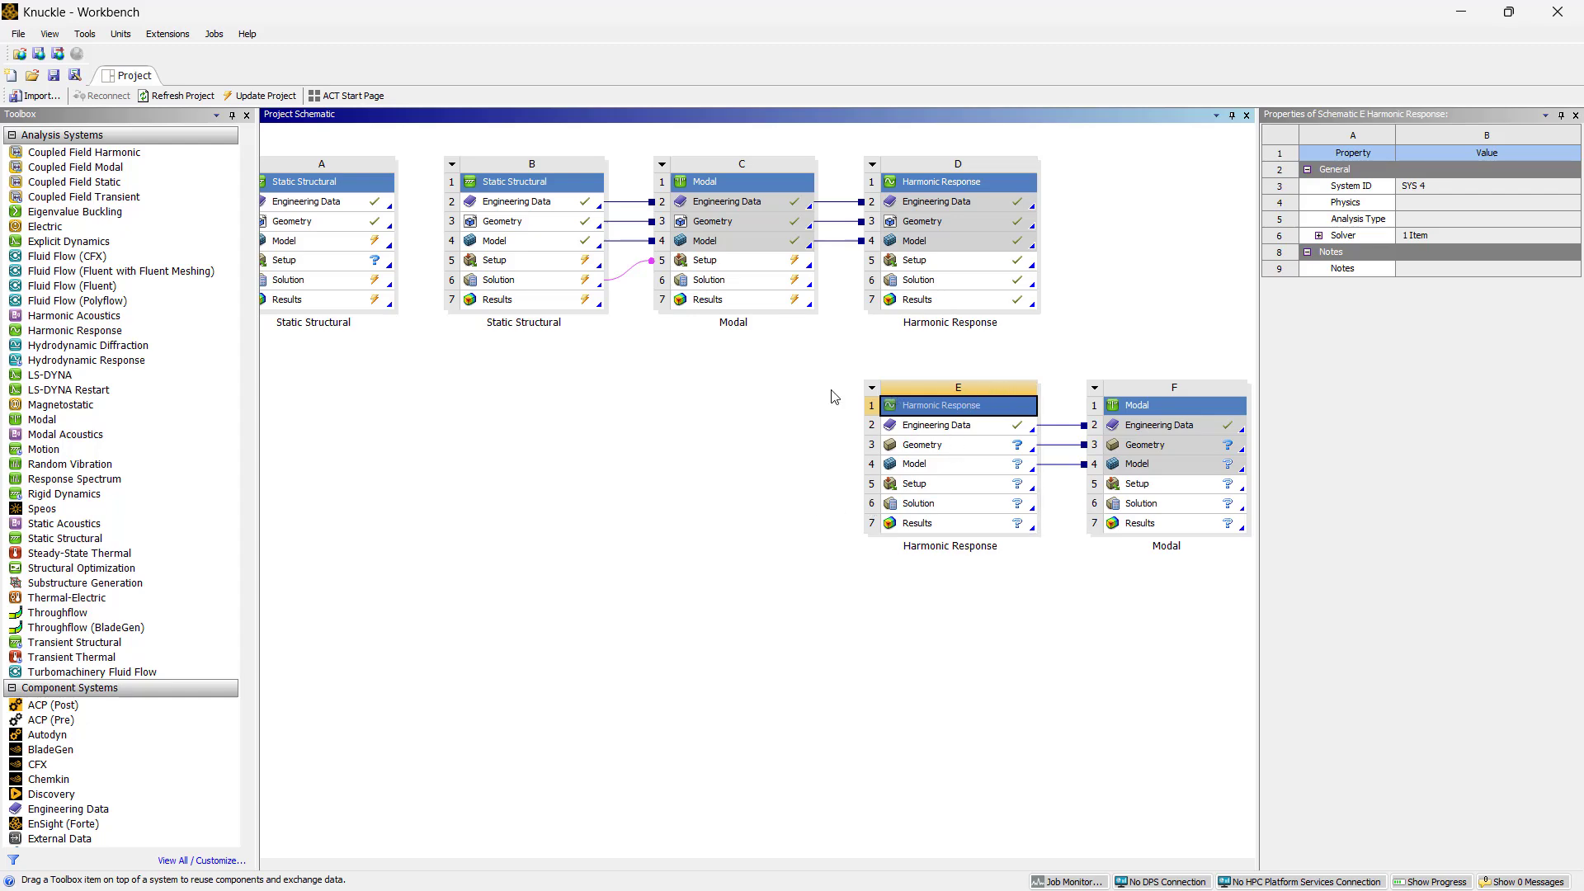
pyautogui.click(703, 634)
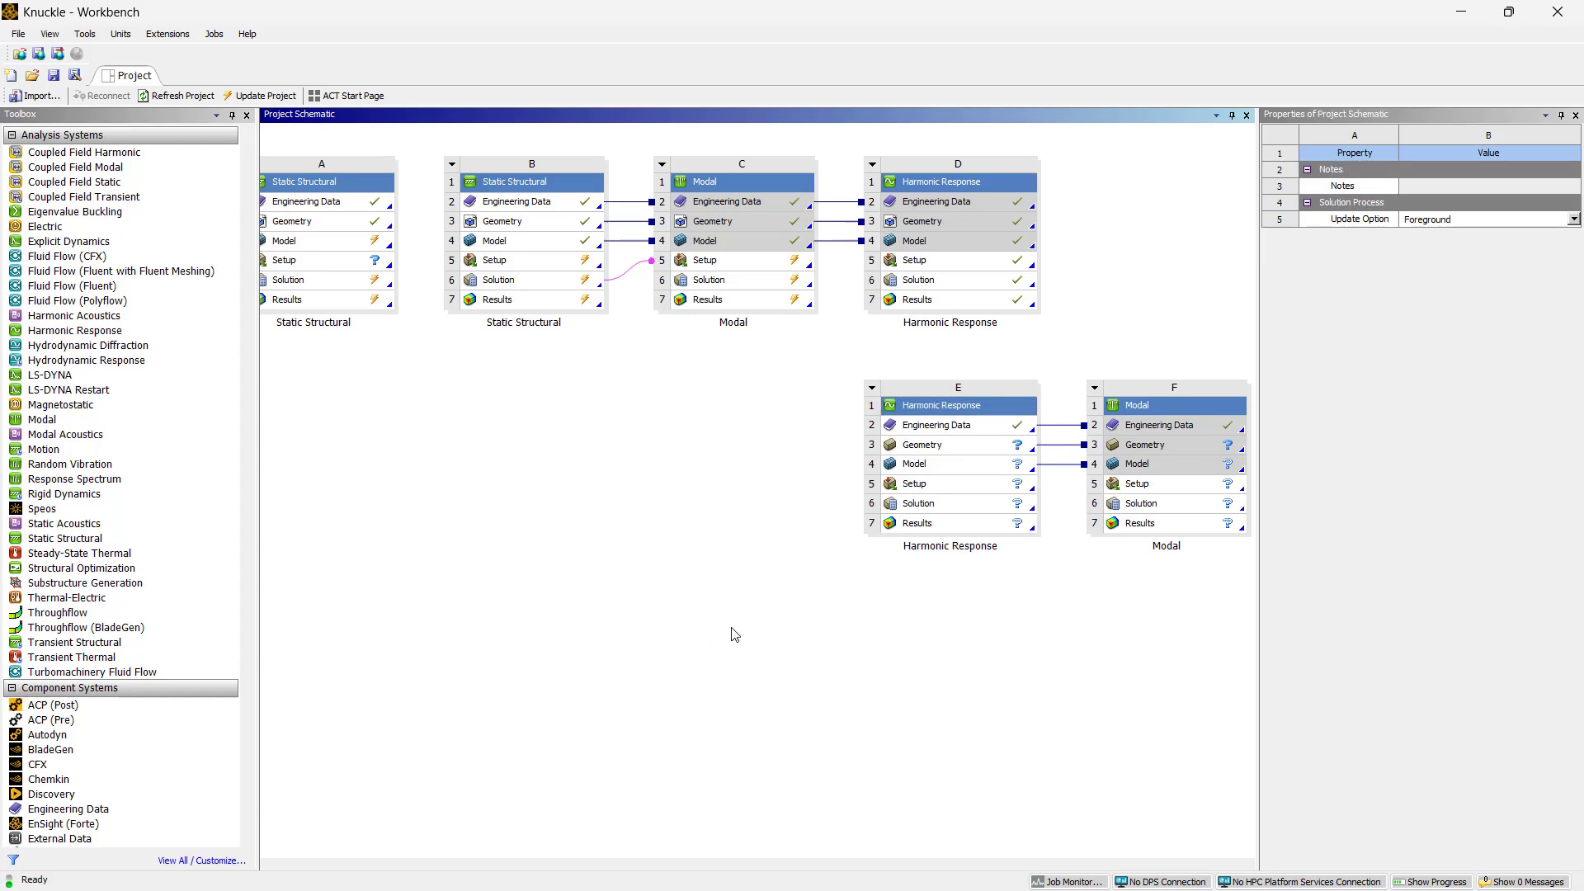
pyautogui.scroll(-3, 726, 642)
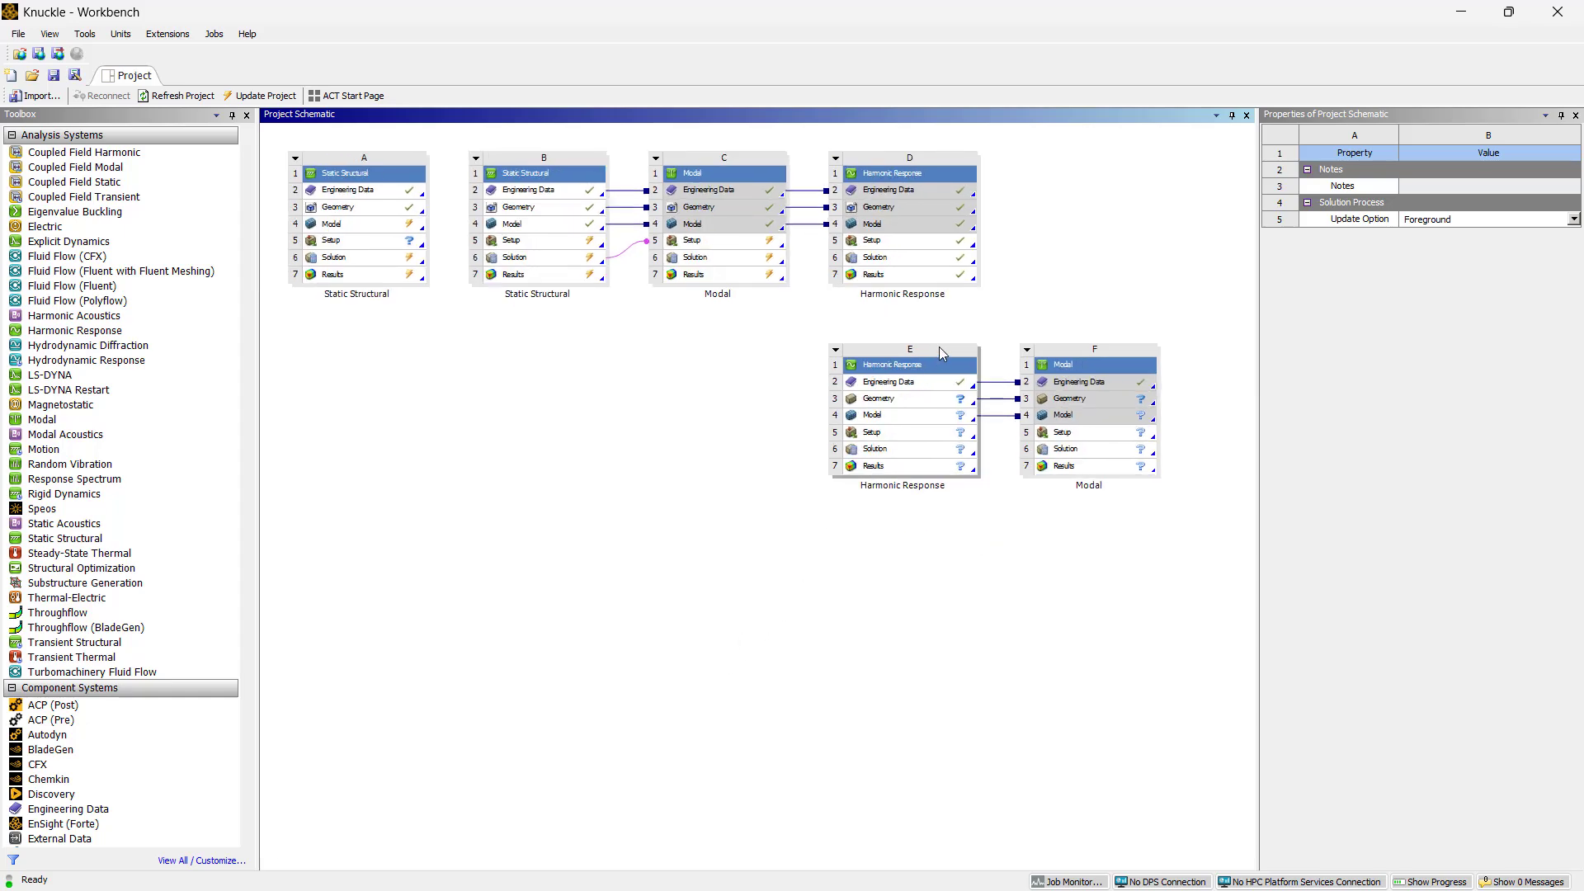
# Import Knuckle_1_Modified.STEP from the Harmonic folder as the geometry of Harmonic Response system E
pyautogui.click(888, 382)
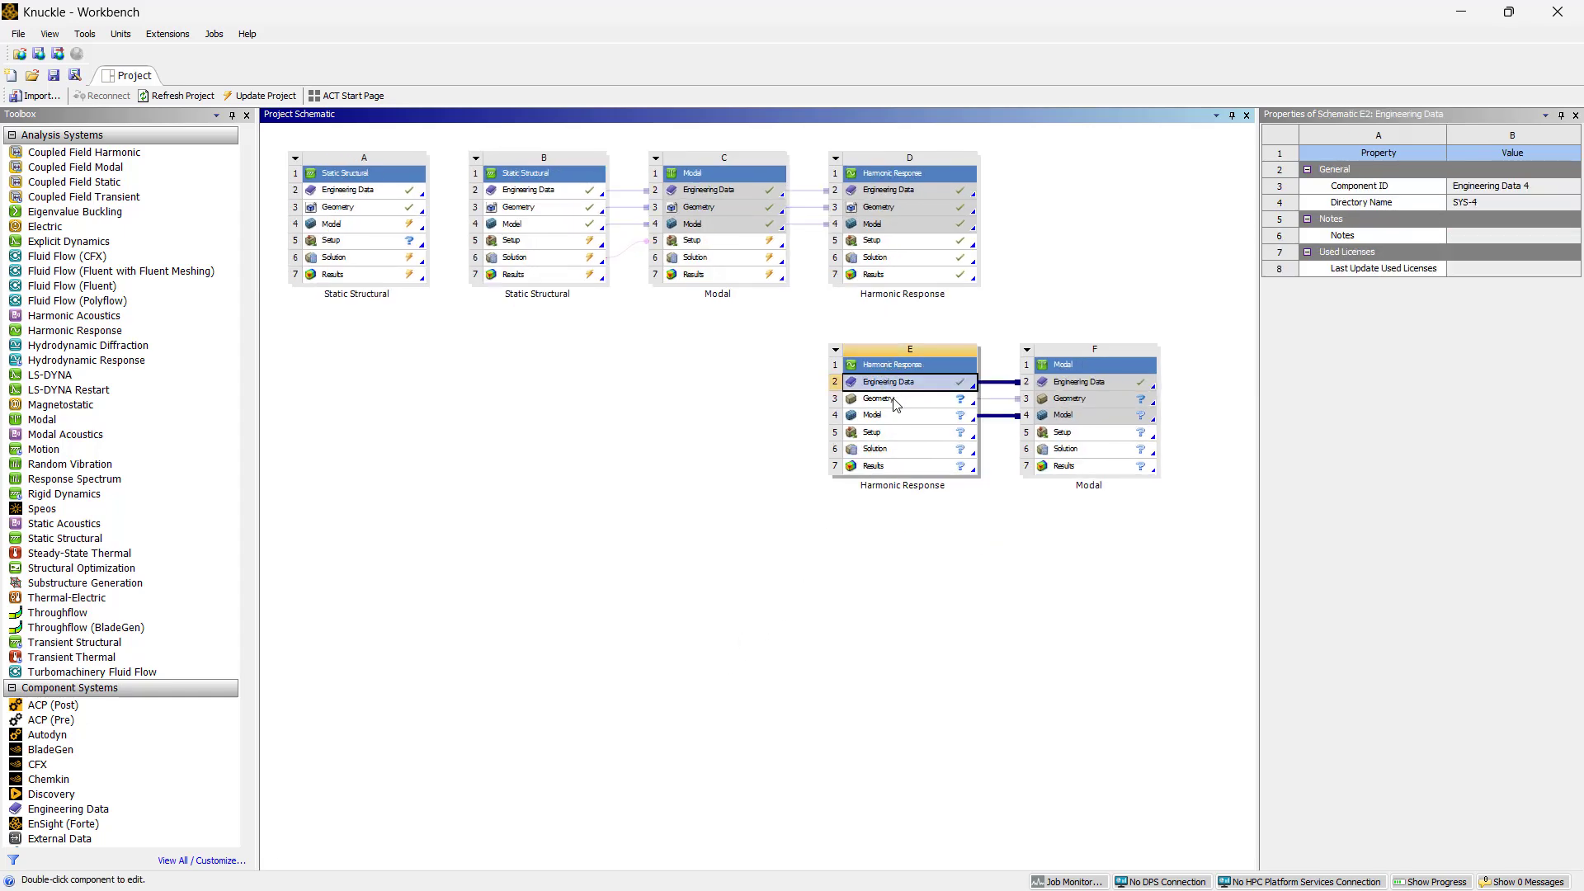
pyautogui.click(906, 402)
pyautogui.rightClick(910, 410)
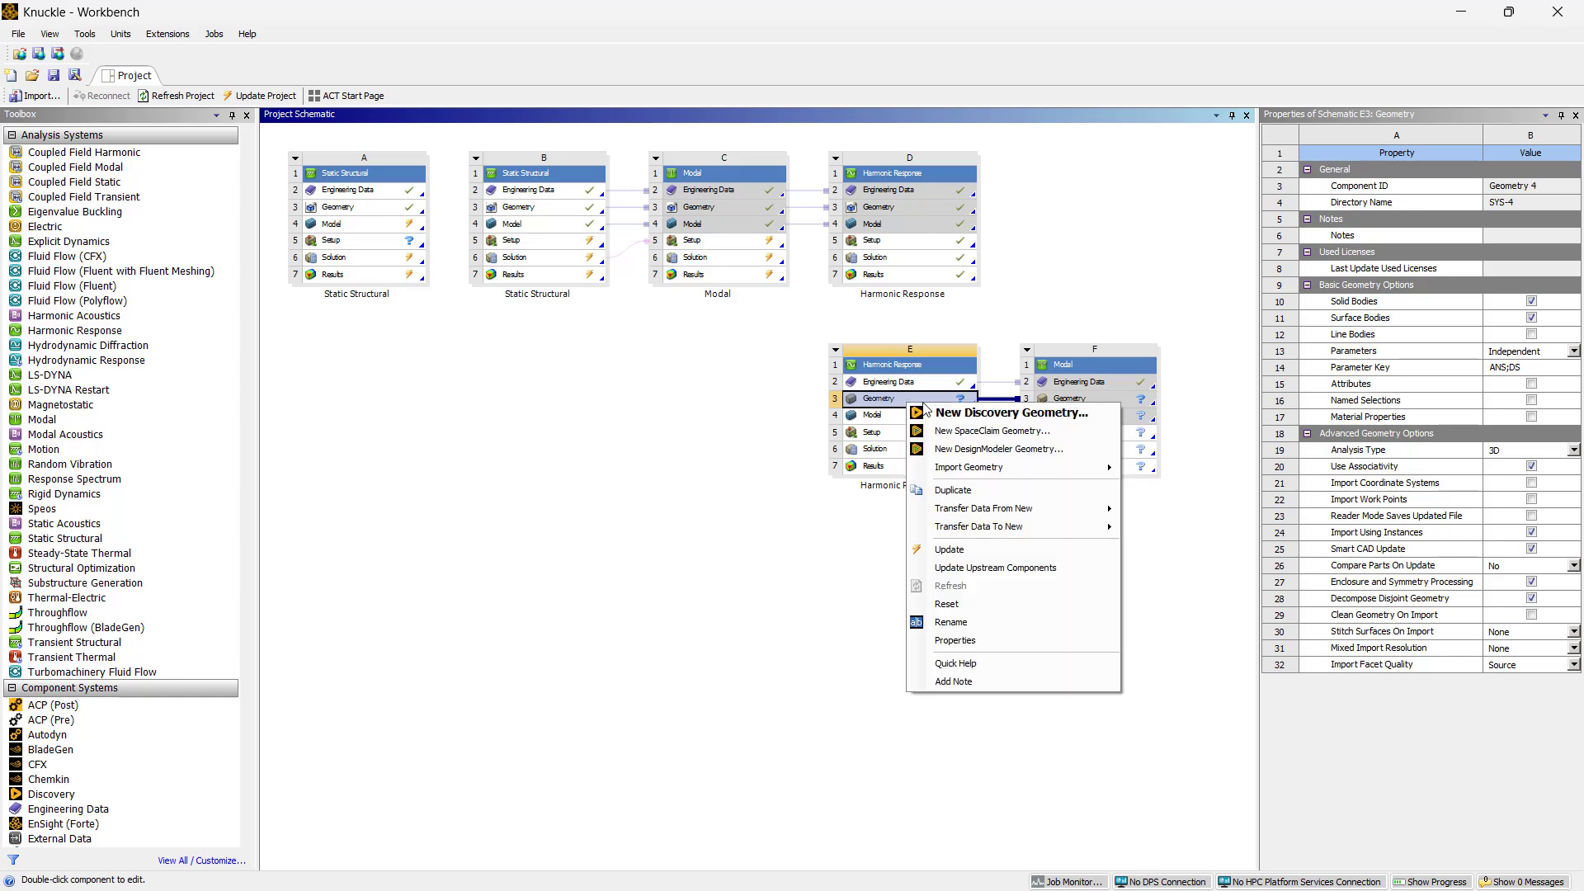
pyautogui.moveTo(1073, 460)
pyautogui.click(1163, 477)
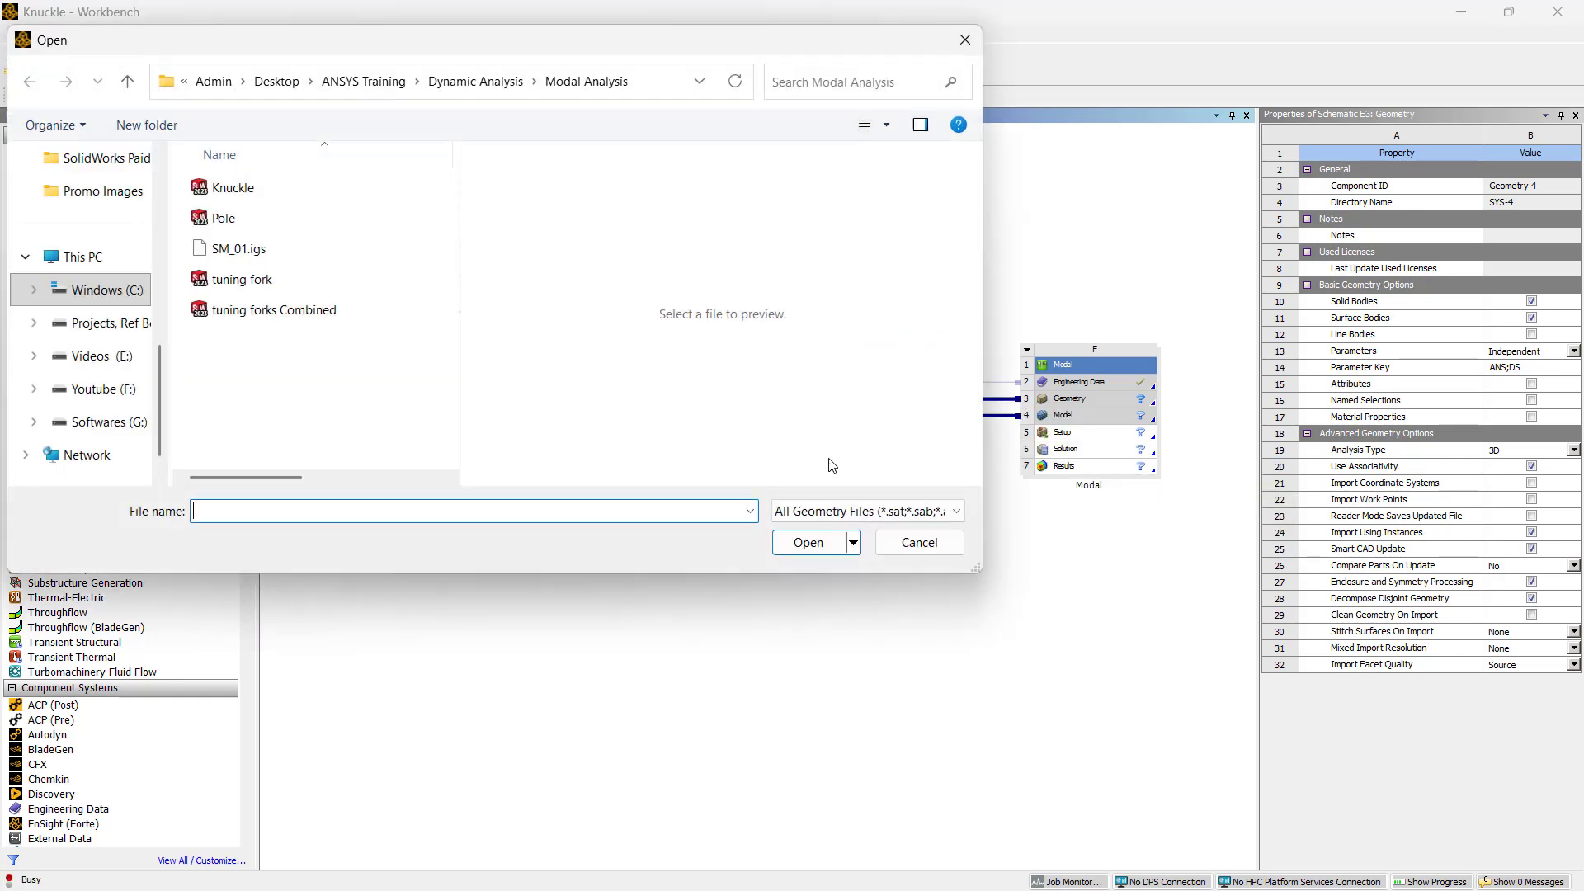
pyautogui.click(295, 312)
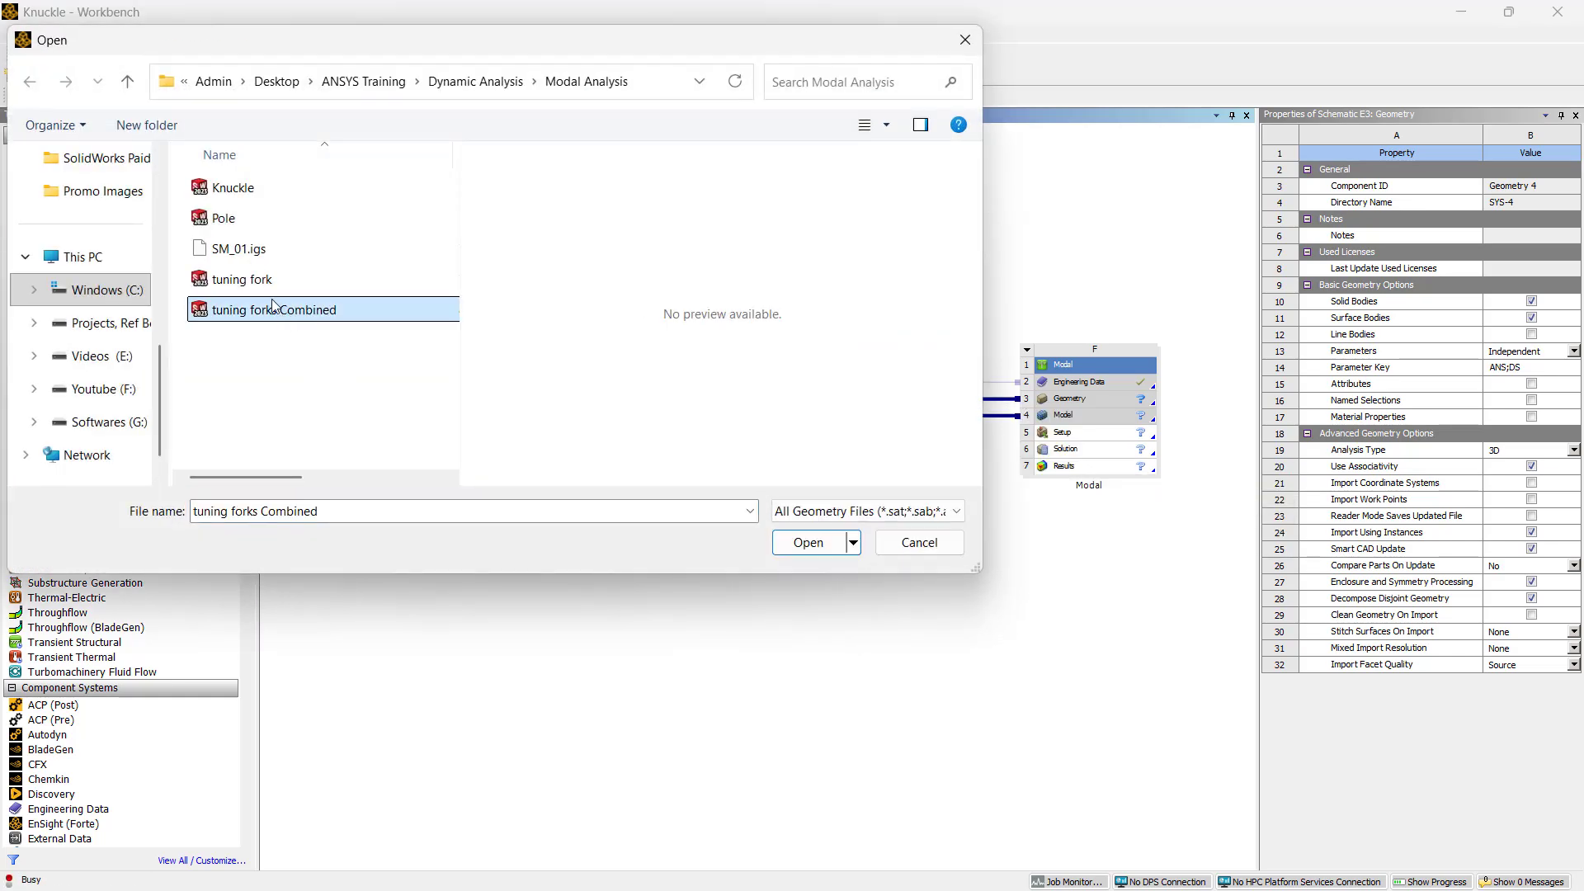
pyautogui.click(126, 83)
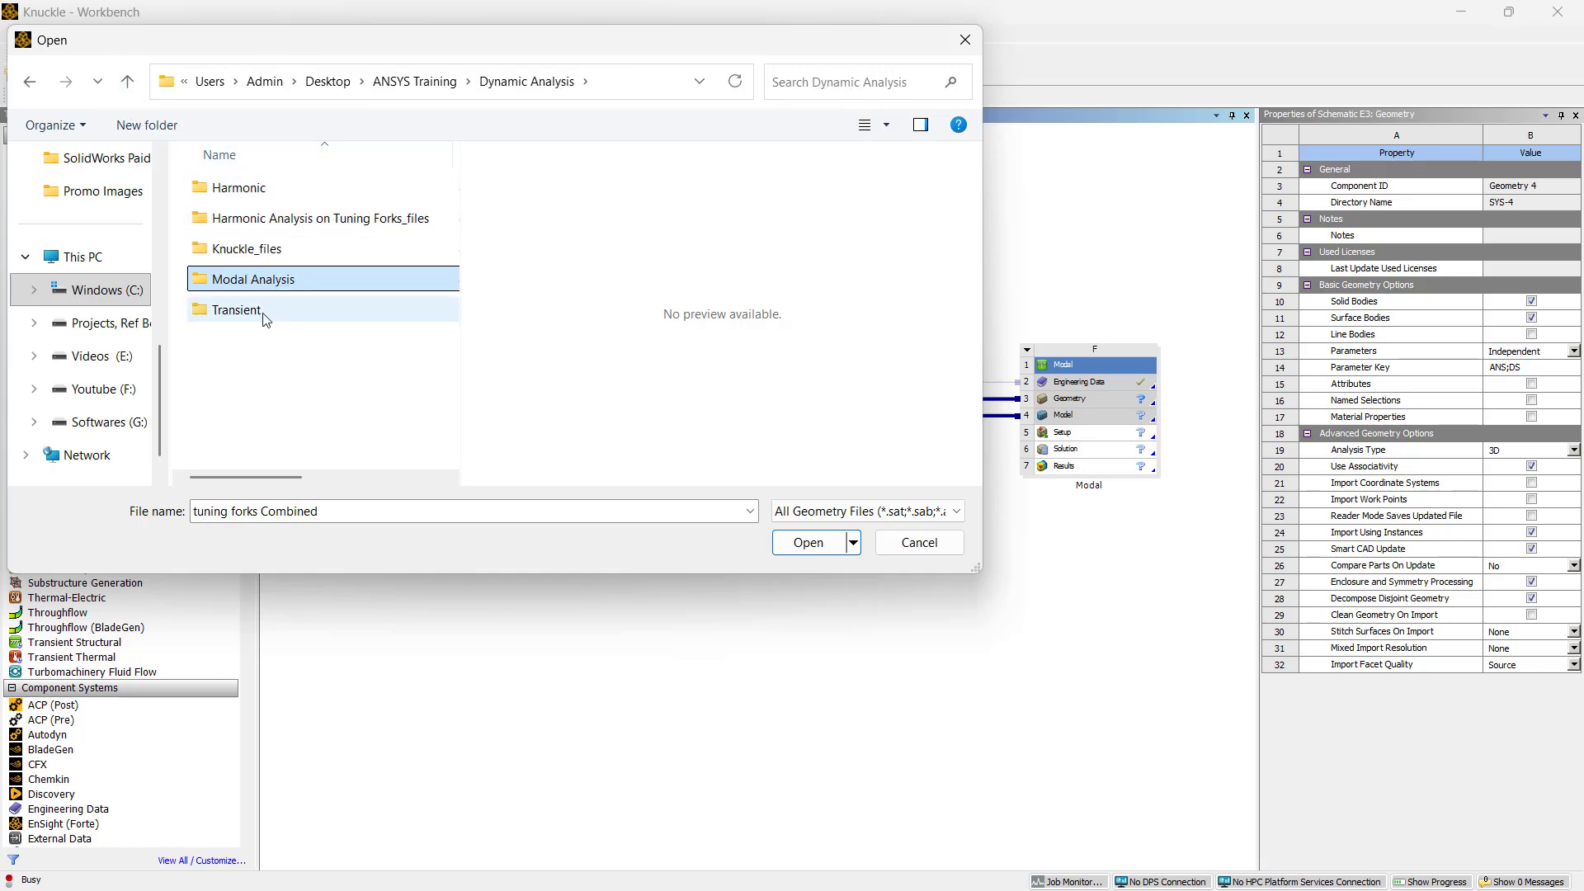
pyautogui.doubleClick(235, 189)
pyautogui.doubleClick(234, 221)
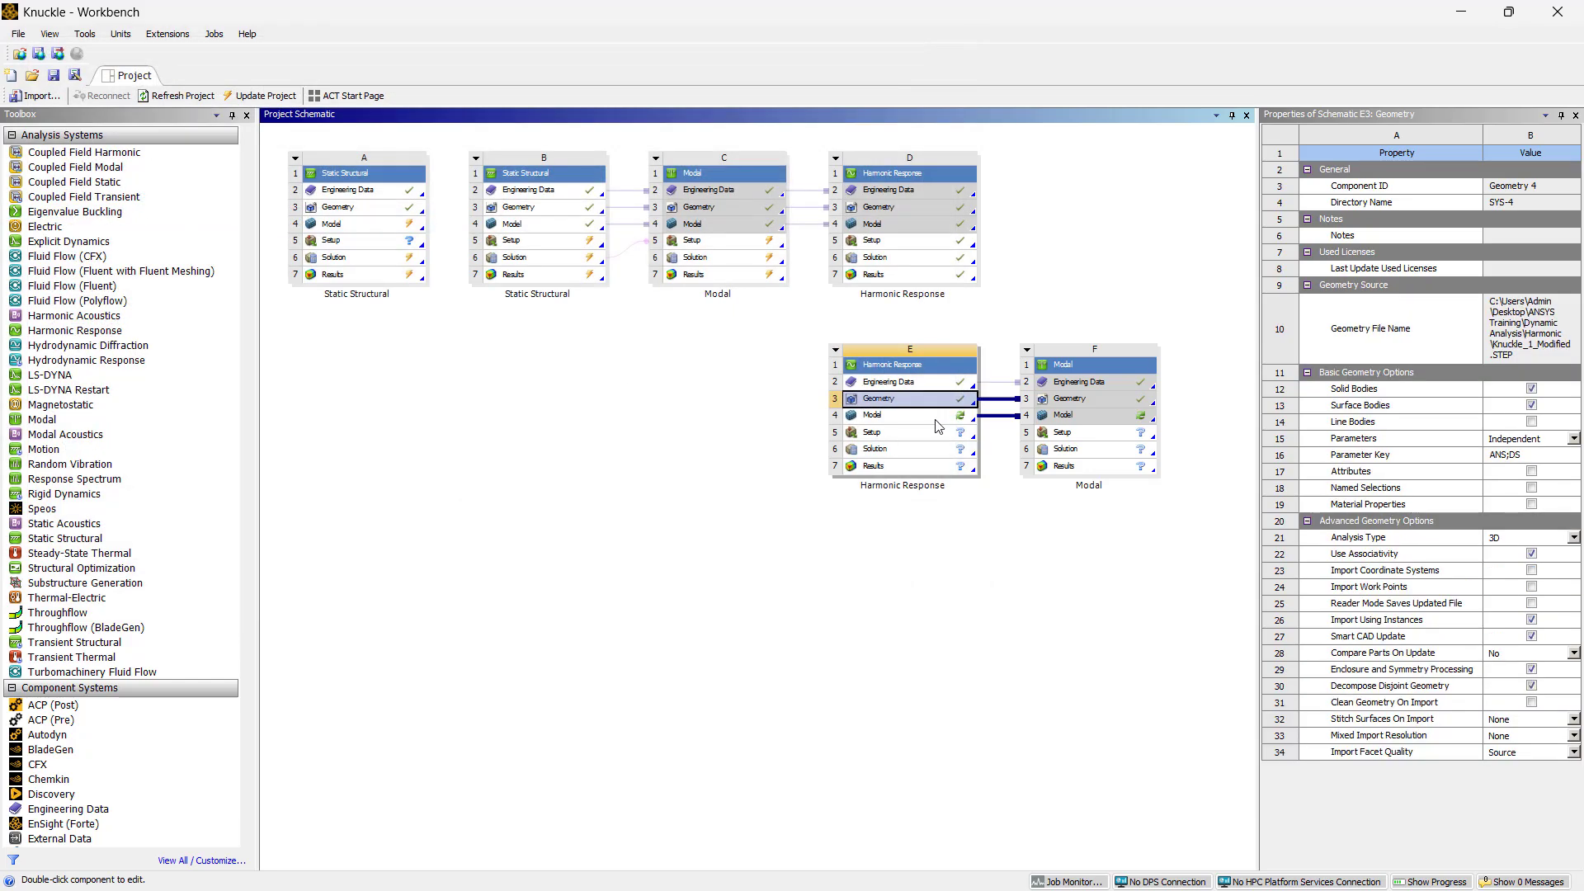
# Open the model of system E in Mechanical and set its units to Metric (mm, kg, N, s, mV, mA)
pyautogui.doubleClick(928, 416)
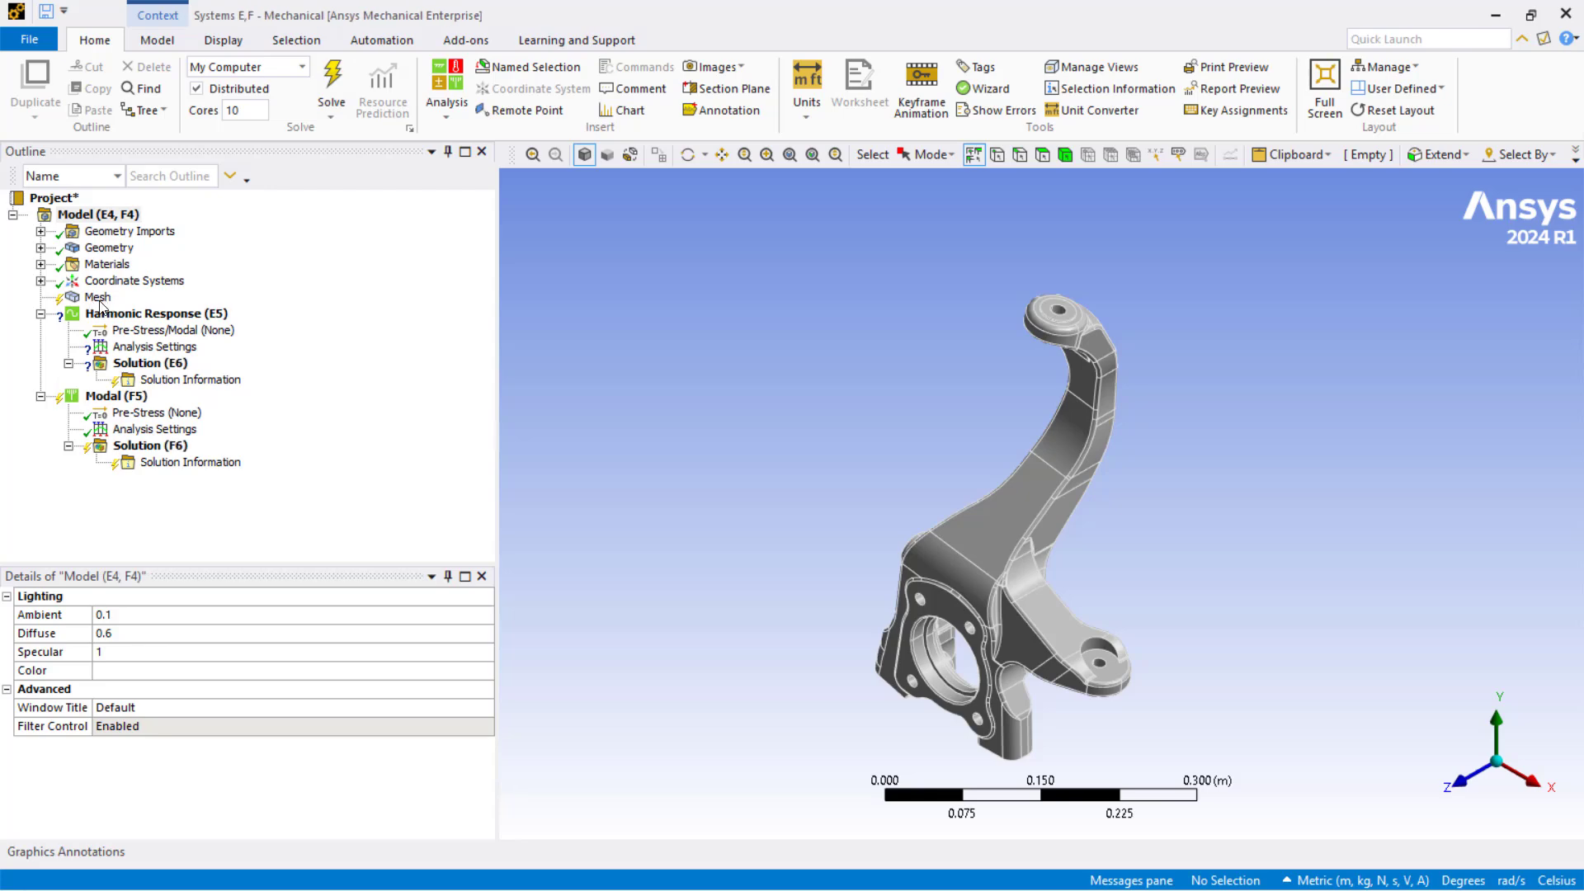
pyautogui.click(99, 302)
pyautogui.rightClick(99, 302)
pyautogui.moveTo(137, 319)
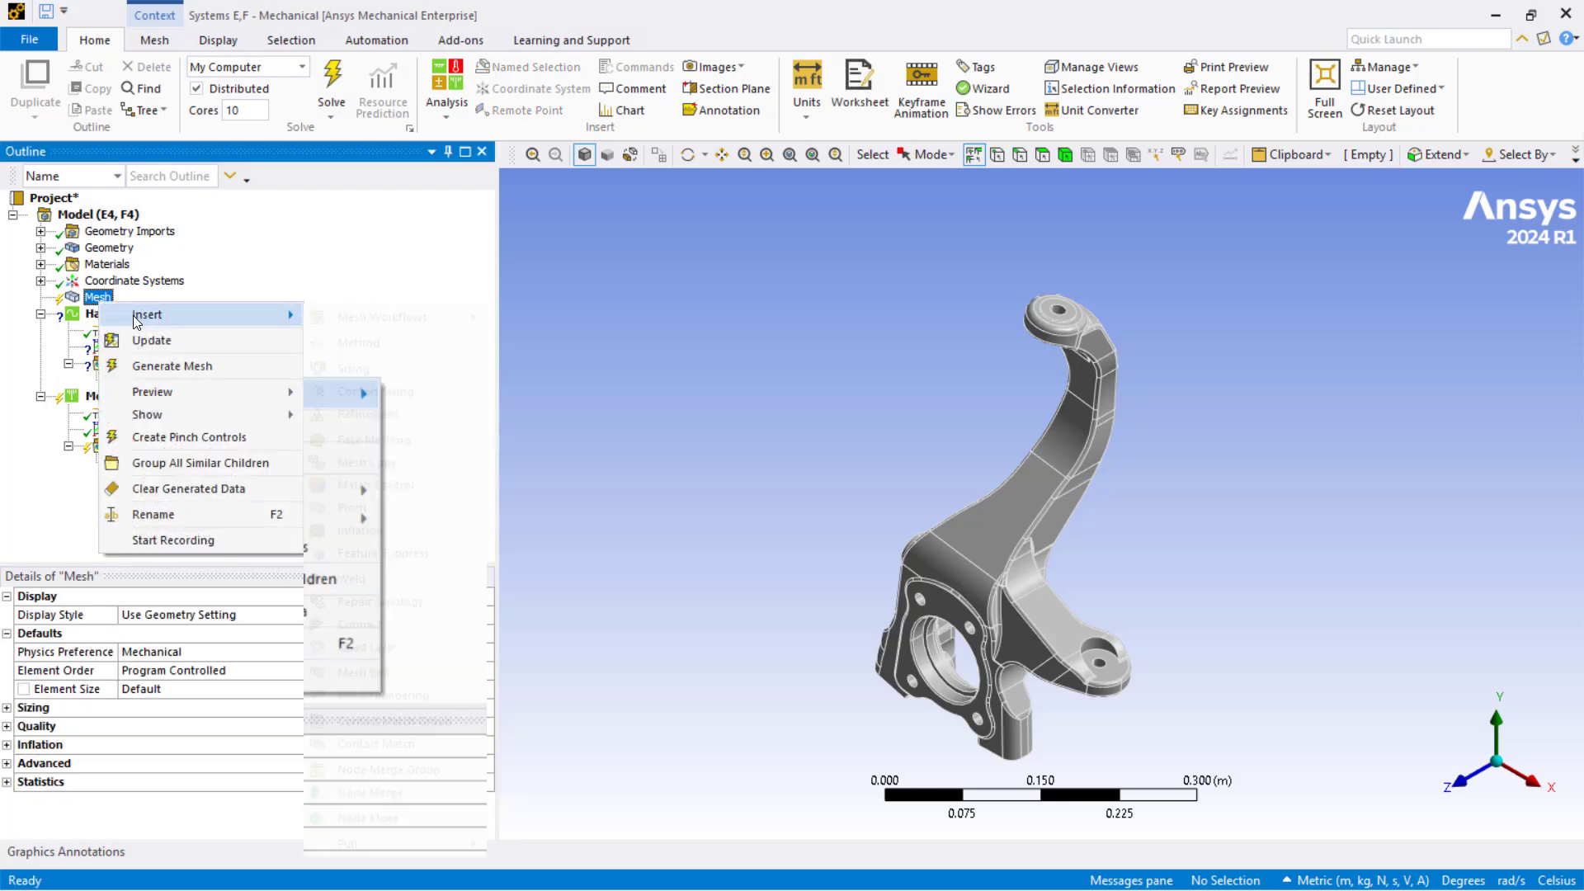
pyautogui.click(1334, 882)
pyautogui.click(1390, 552)
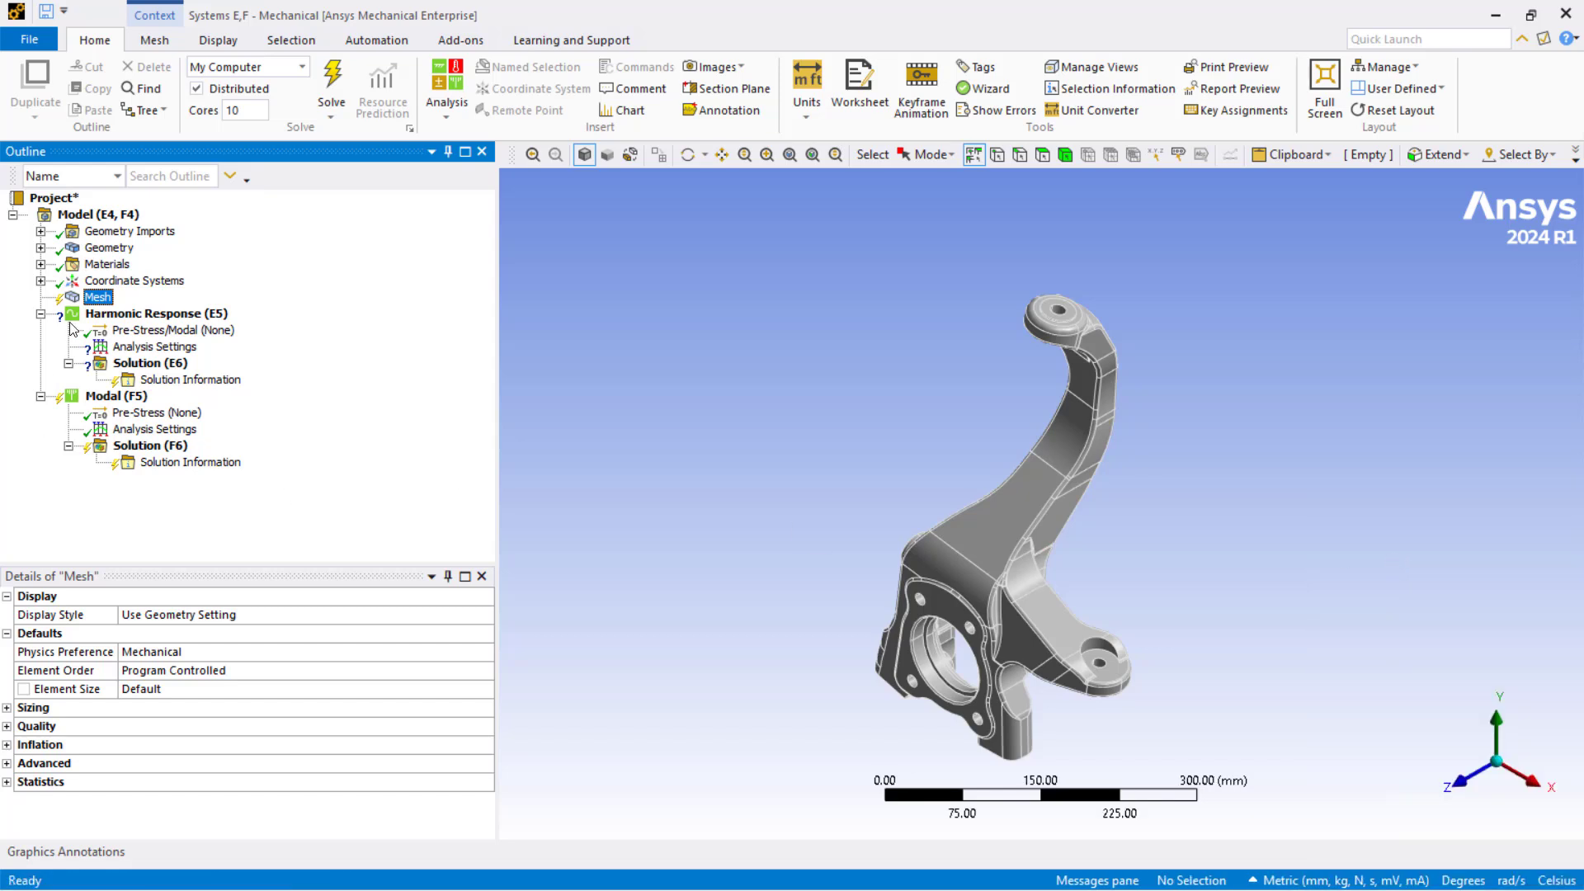
# Set the mesh element size to 5 mm
pyautogui.click(137, 691)
pyautogui.write('5')
pyautogui.press('Return')
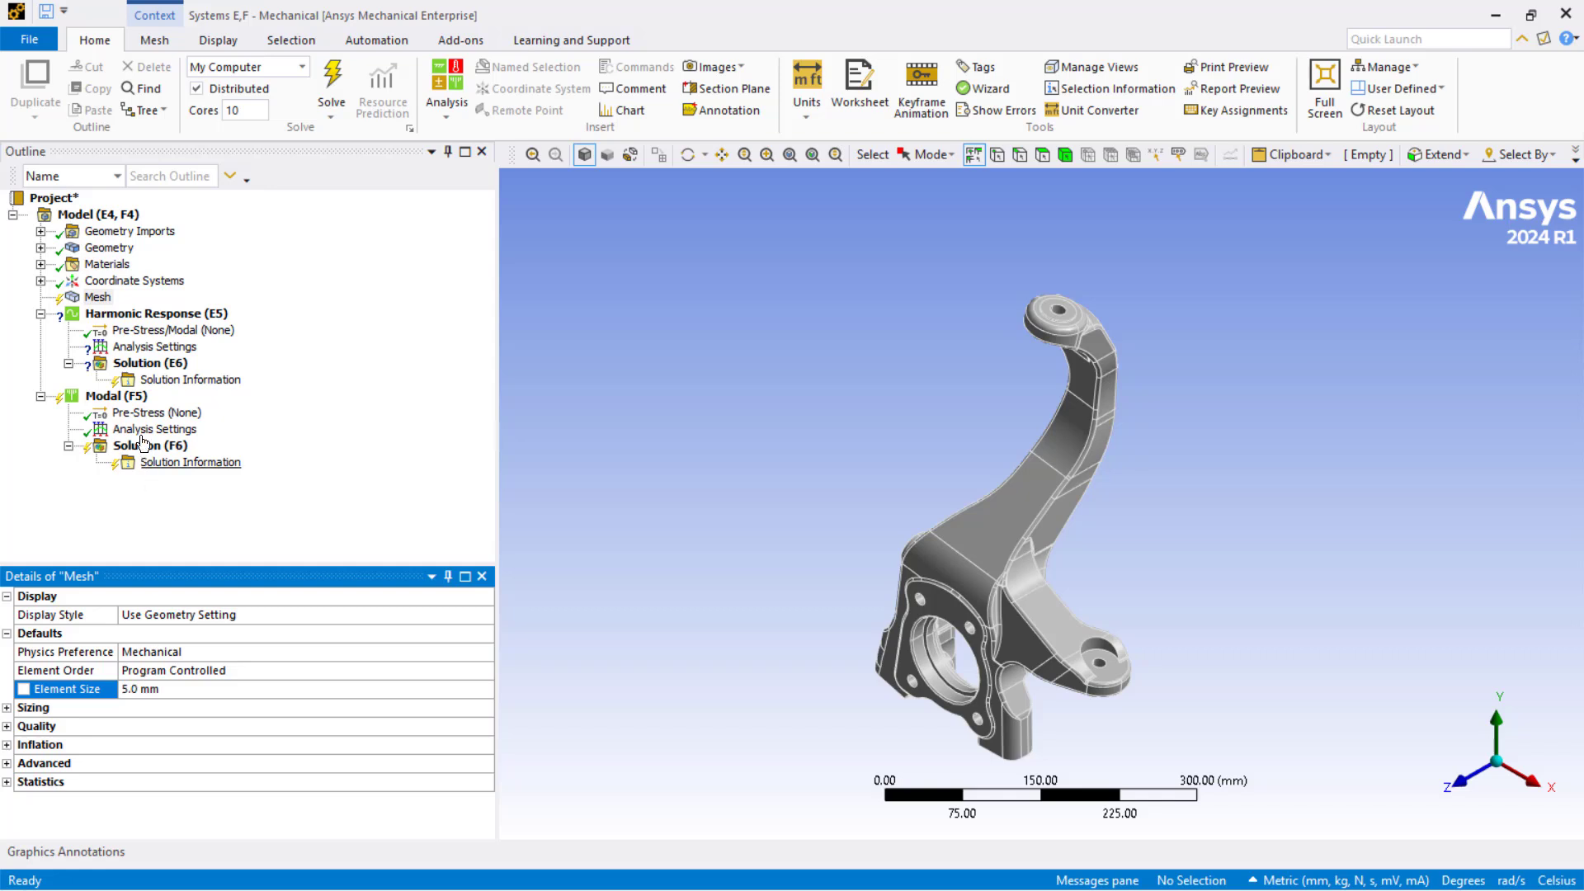
# Add a Fixed Support to the Modal analysis F on the inner cylindrical faces of the large hub bore
pyautogui.click(115, 396)
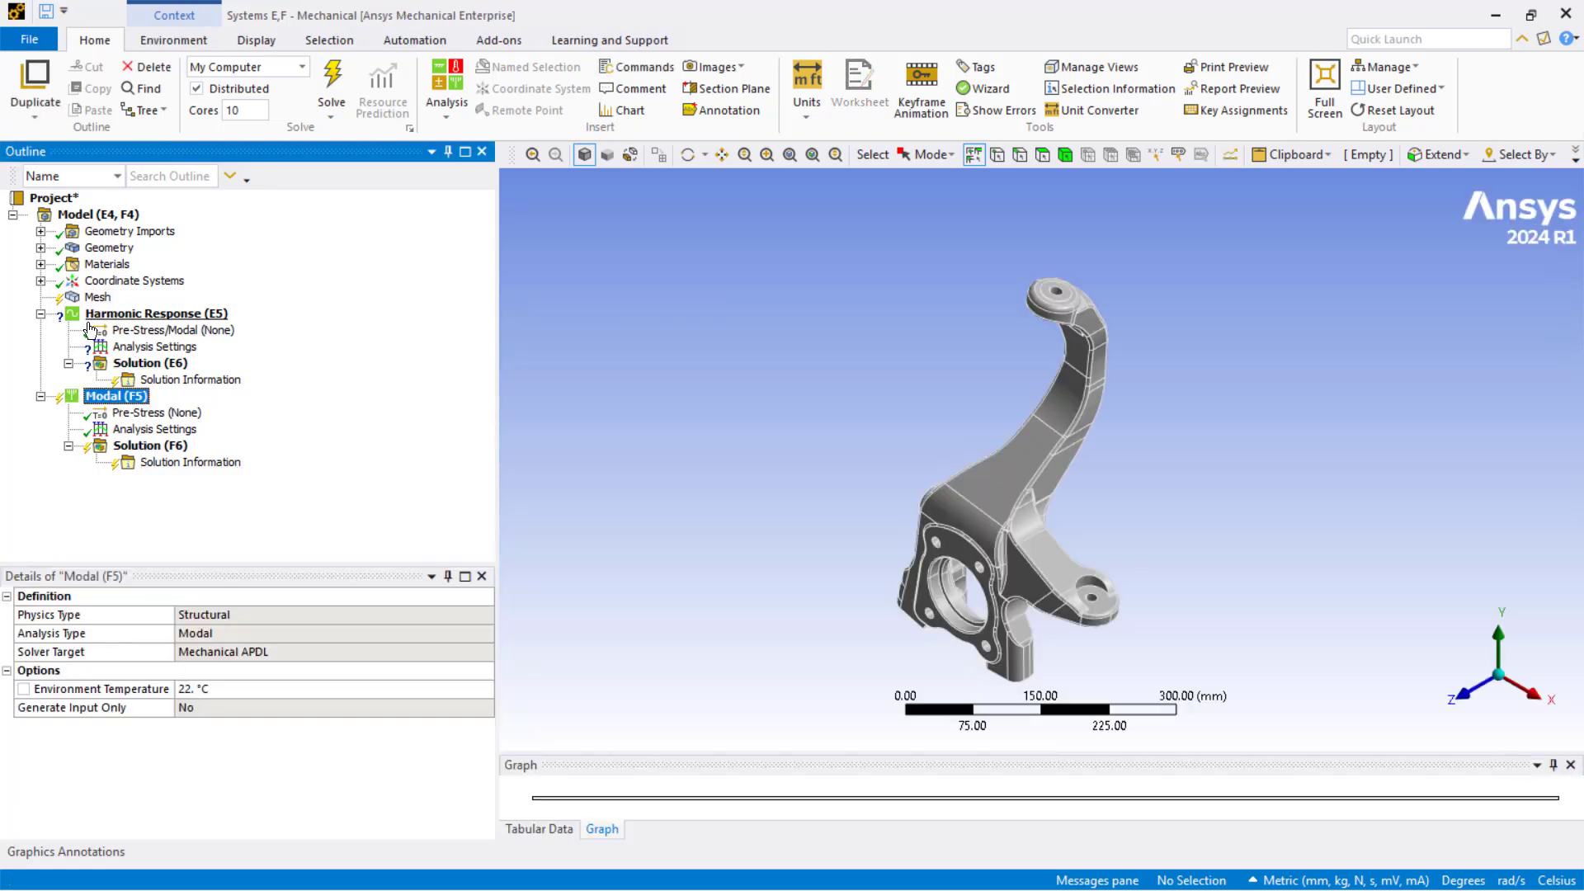
pyautogui.rightClick(119, 406)
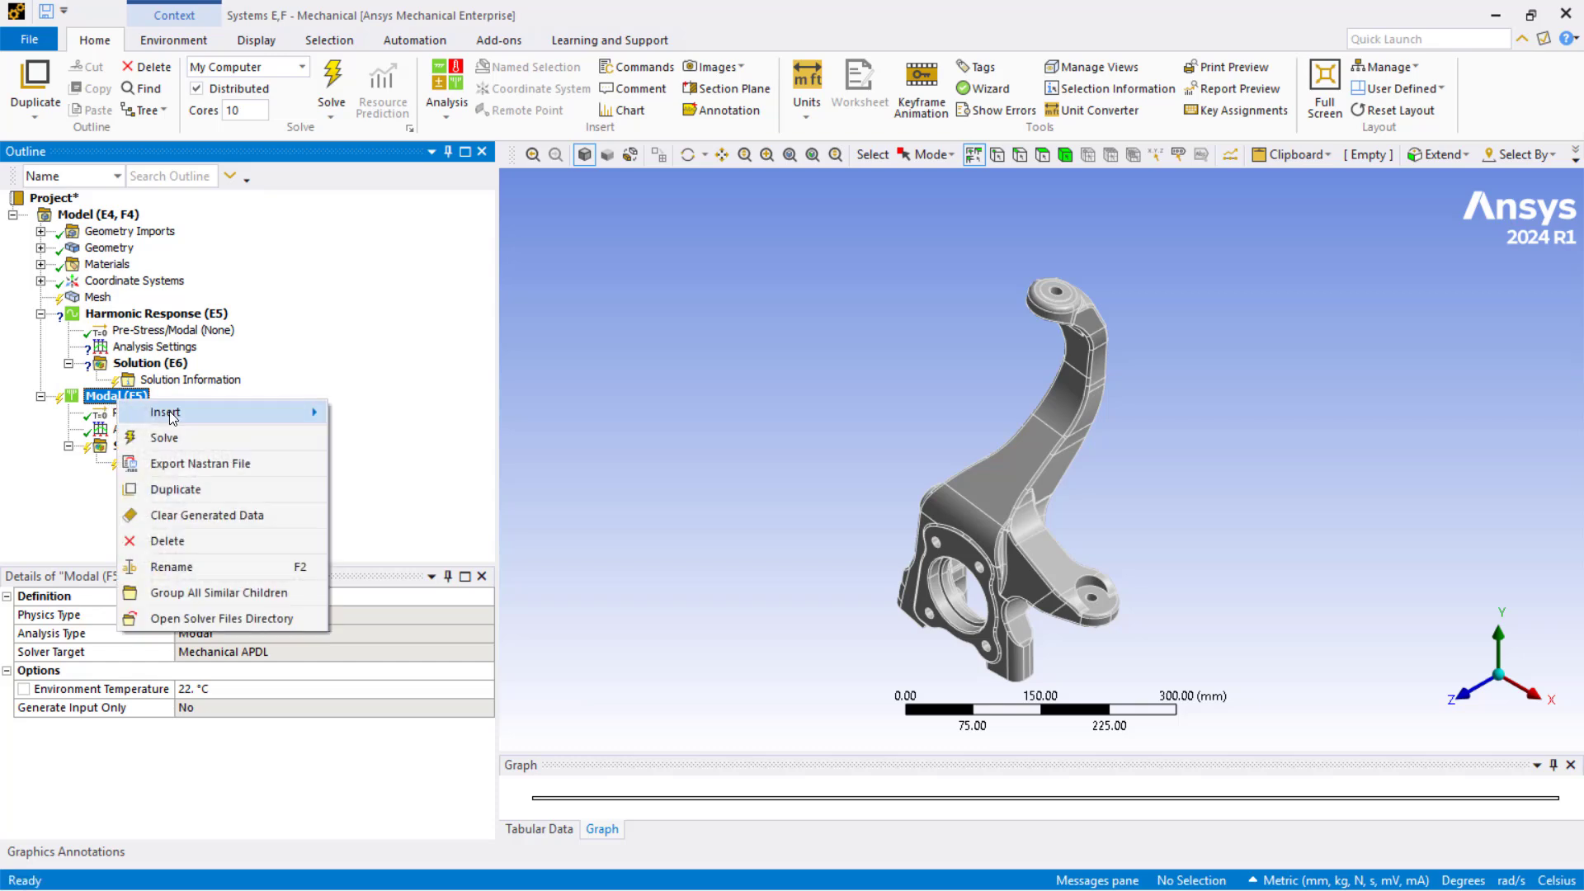
pyautogui.moveTo(132, 412)
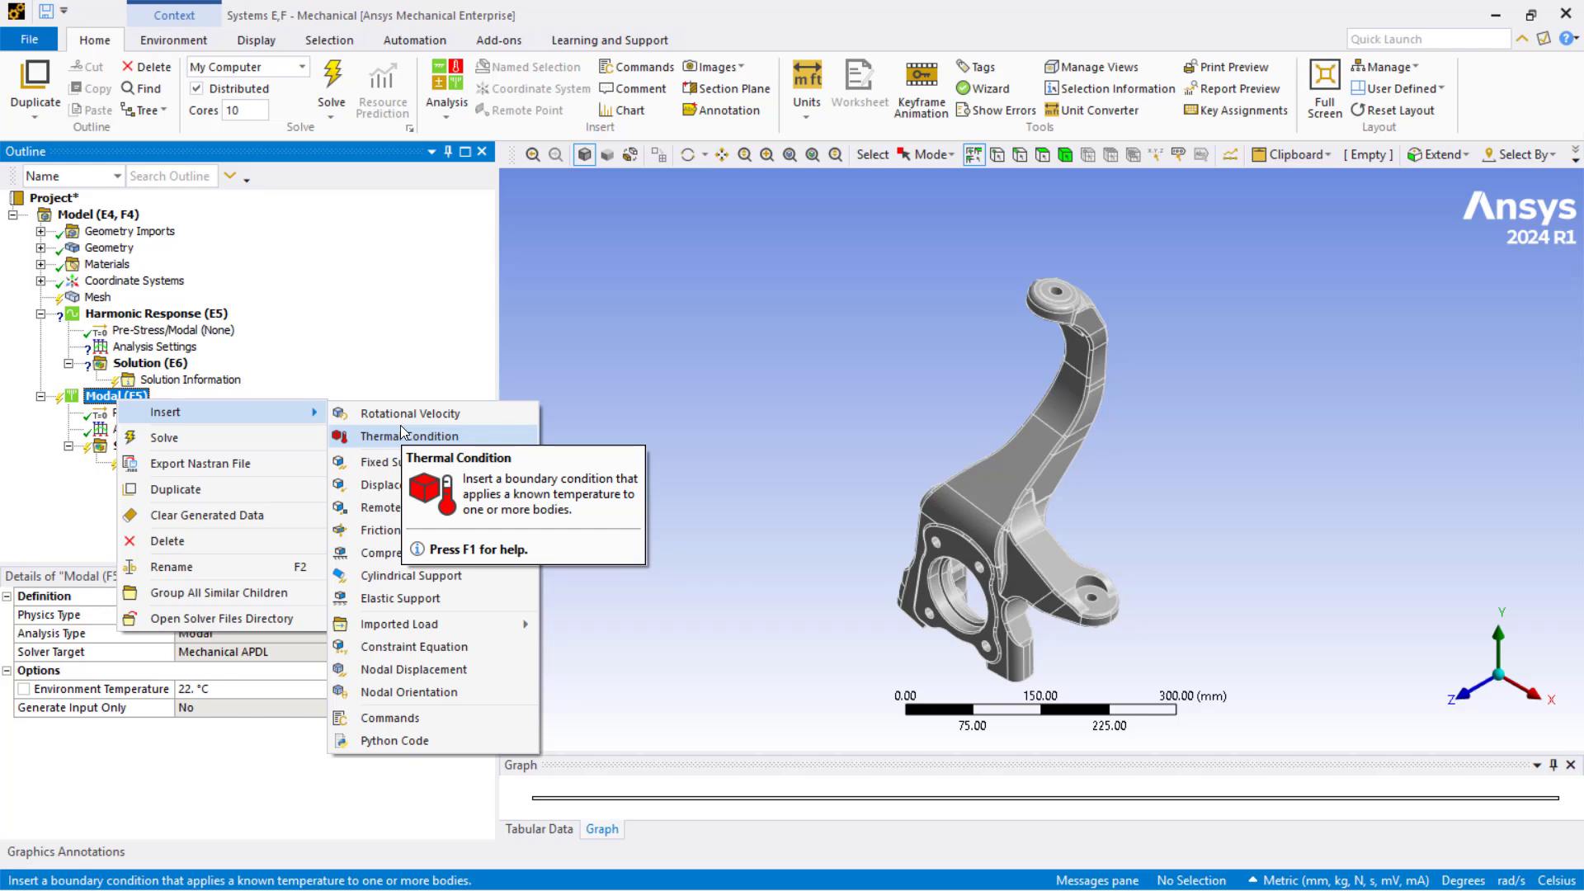
pyautogui.click(378, 462)
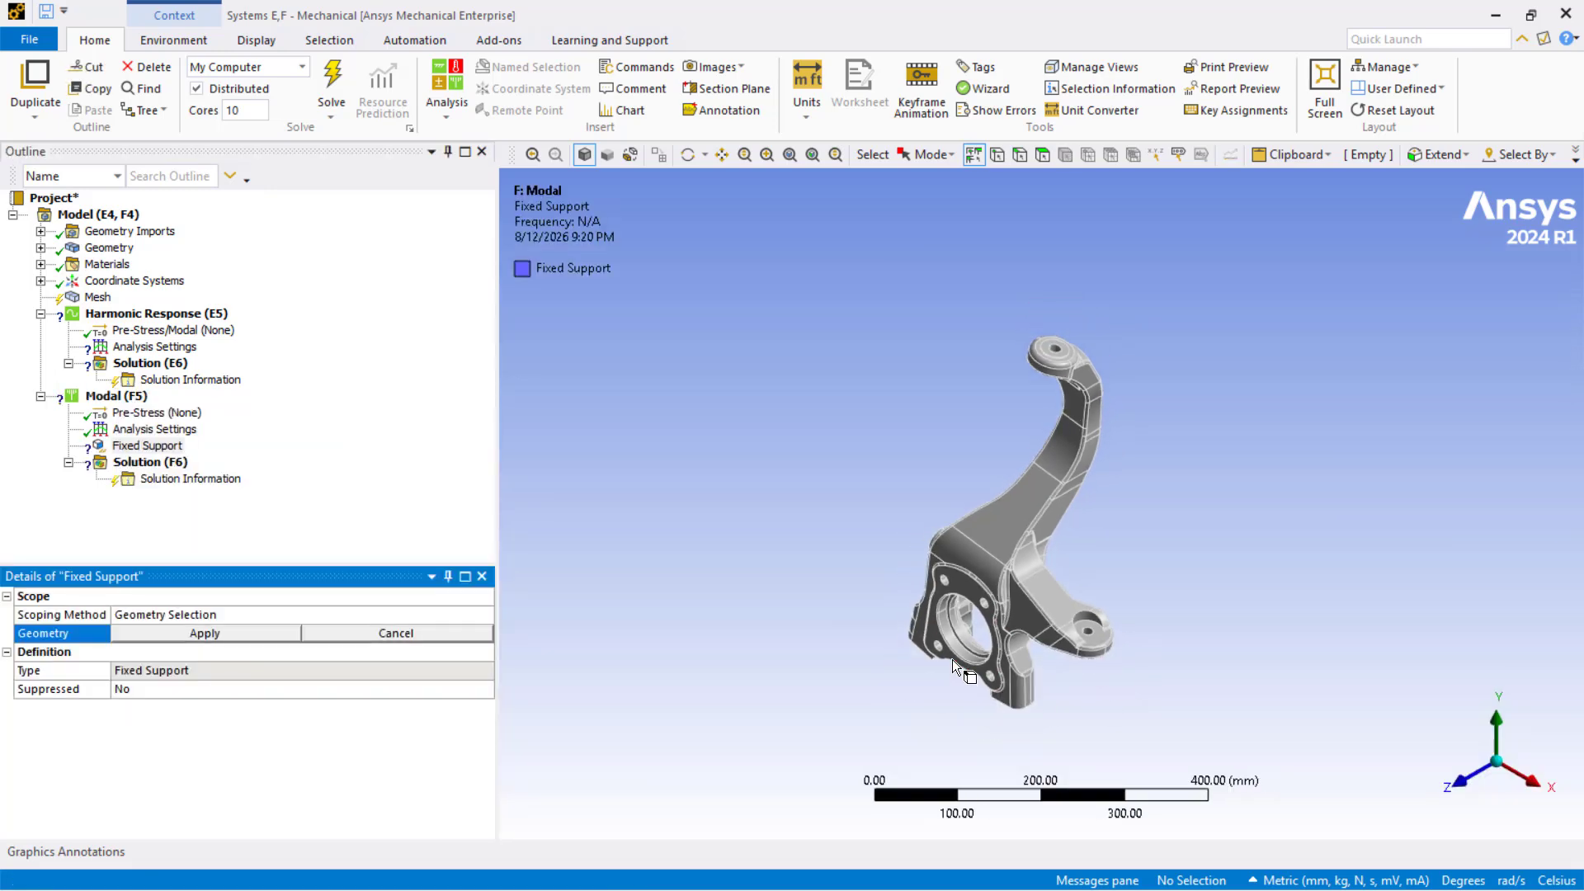
pyautogui.scroll(2, 908, 606)
pyautogui.scroll(2, 908, 607)
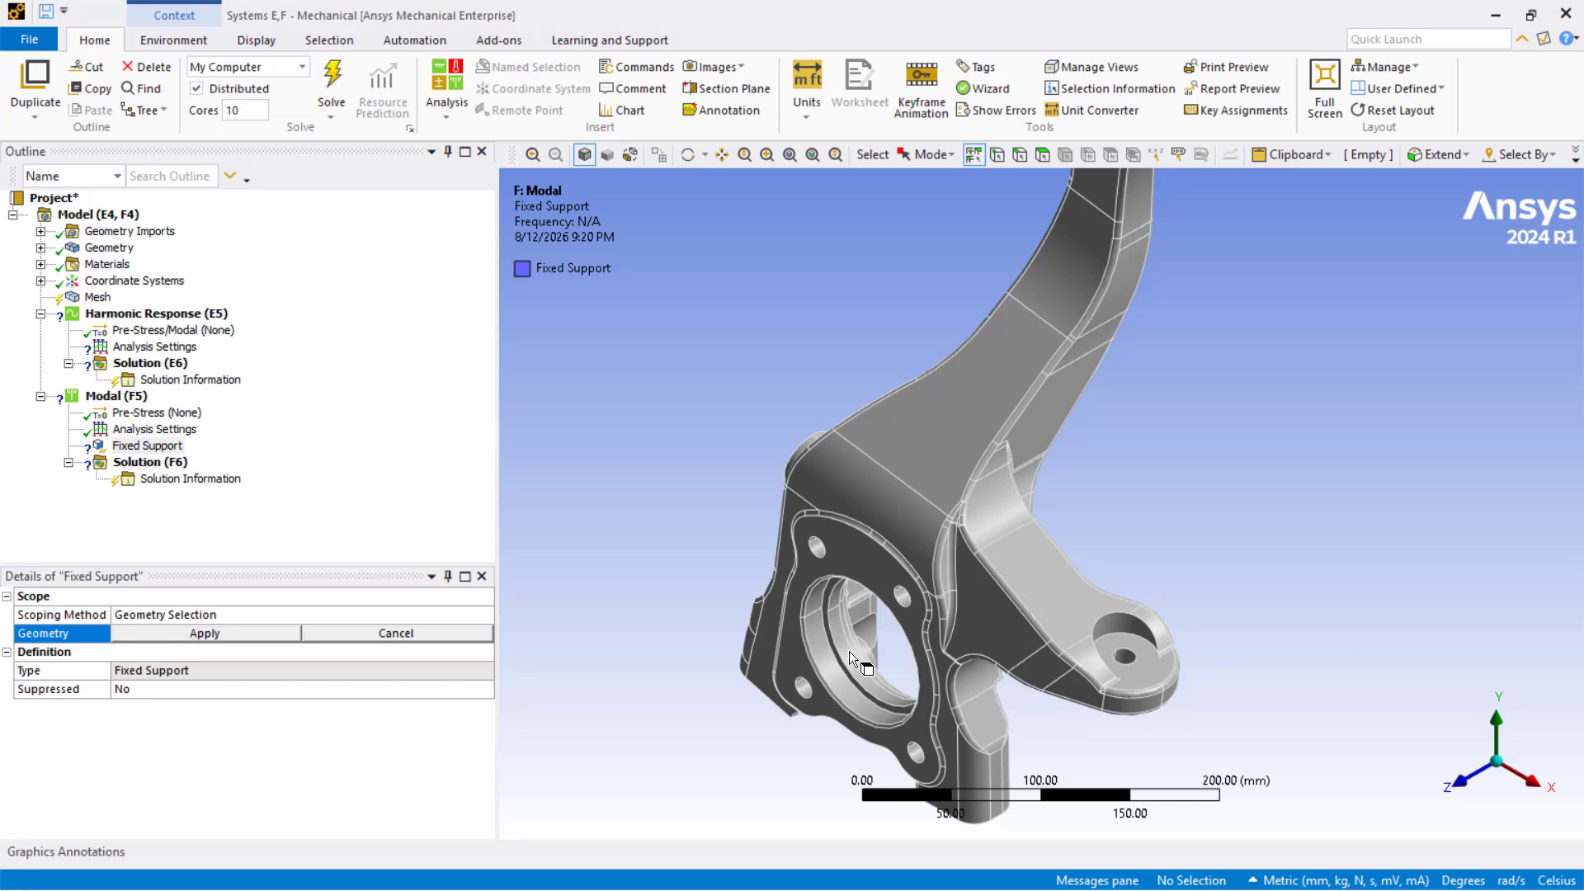
pyautogui.click(849, 651)
pyautogui.keyDown('ctrl'); pyautogui.click(825, 656); pyautogui.keyUp('ctrl')
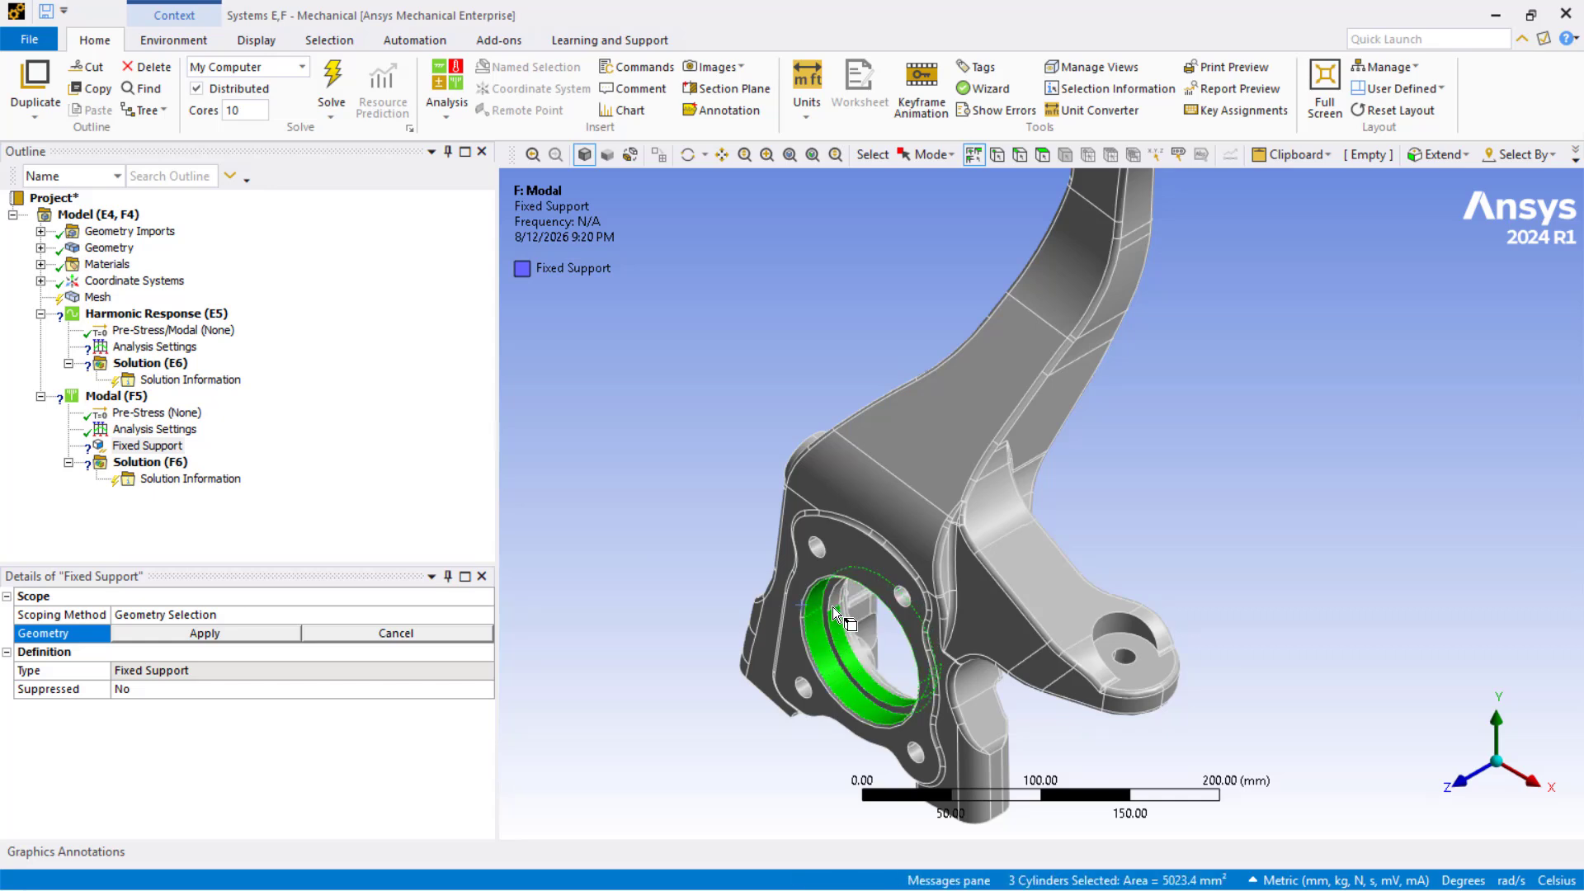
pyautogui.keyDown('ctrl'); pyautogui.click(833, 607); pyautogui.keyUp('ctrl')
pyautogui.click(206, 634)
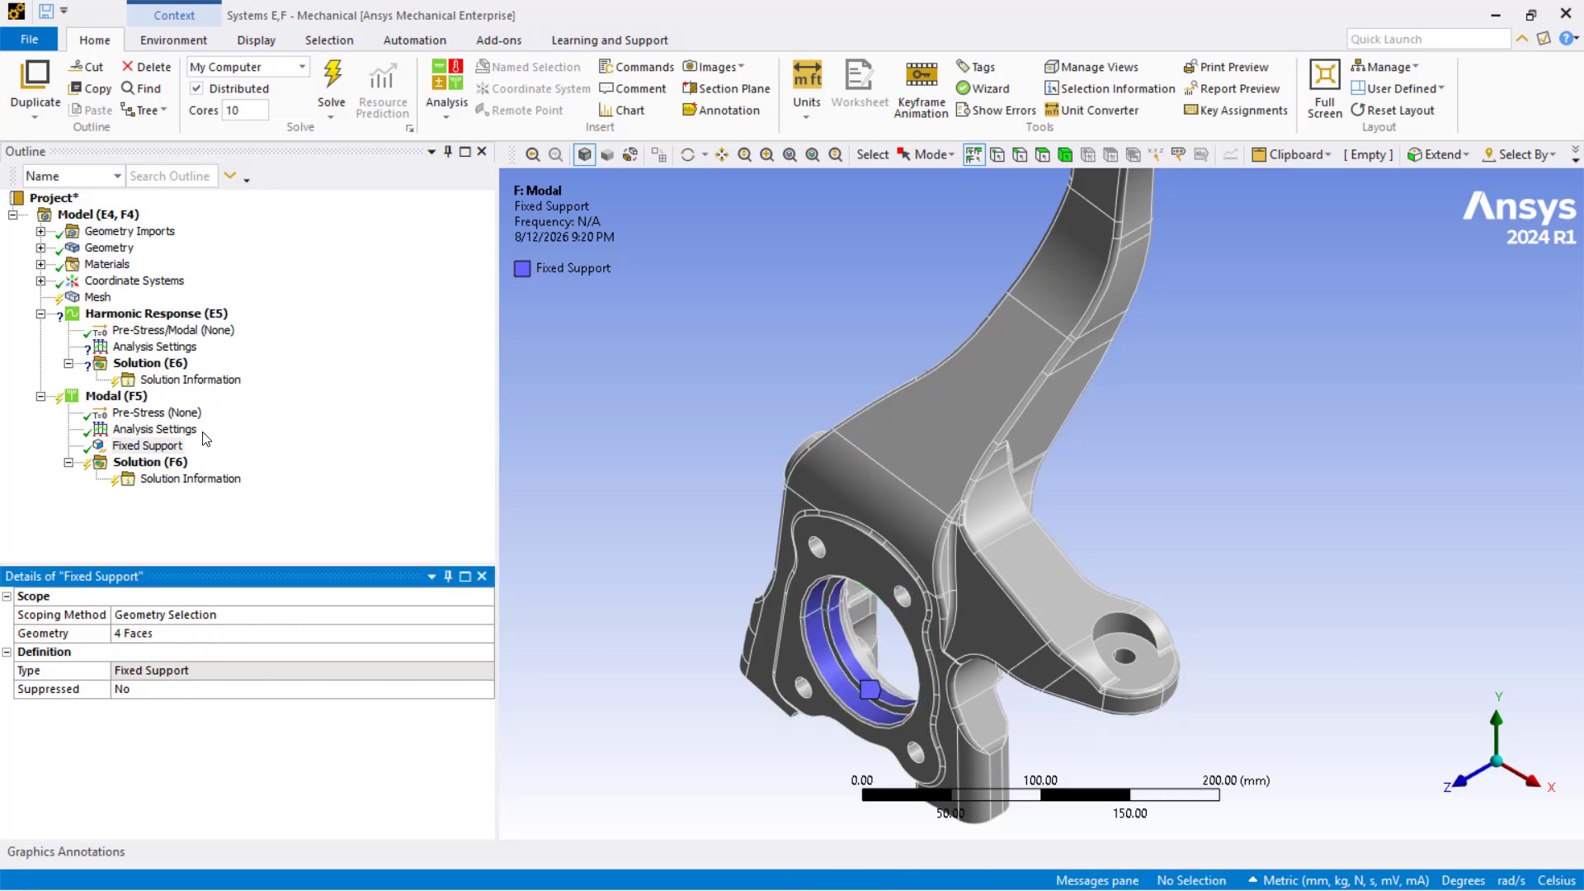
# Set the maximum number of modes to find in the Modal analysis settings to 10
pyautogui.click(154, 429)
pyautogui.click(216, 617)
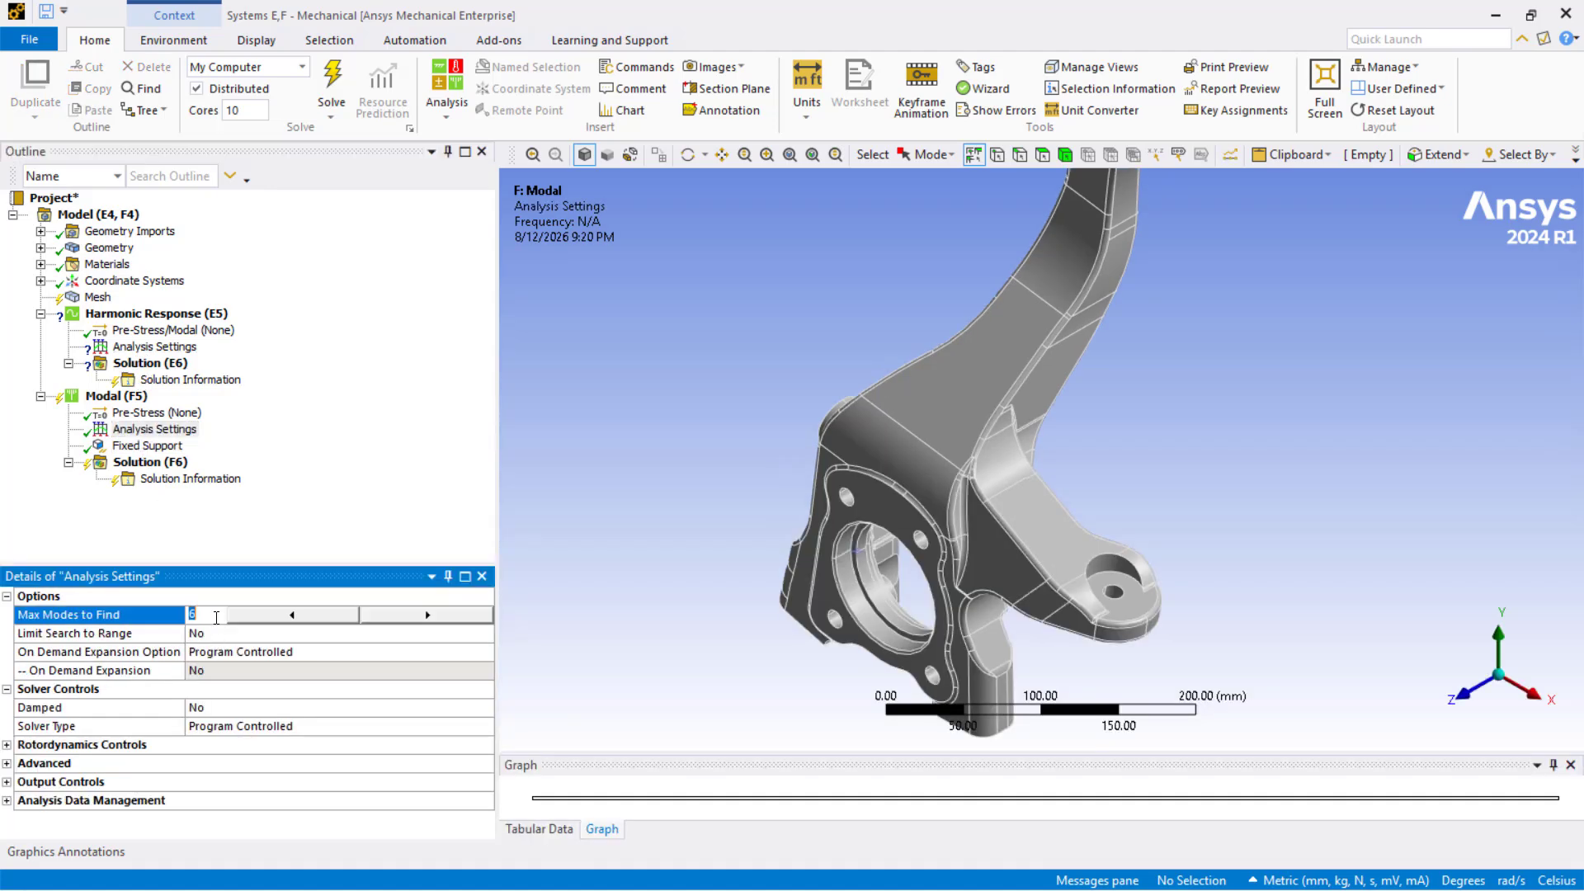
pyautogui.write('10')
pyautogui.press('Return')
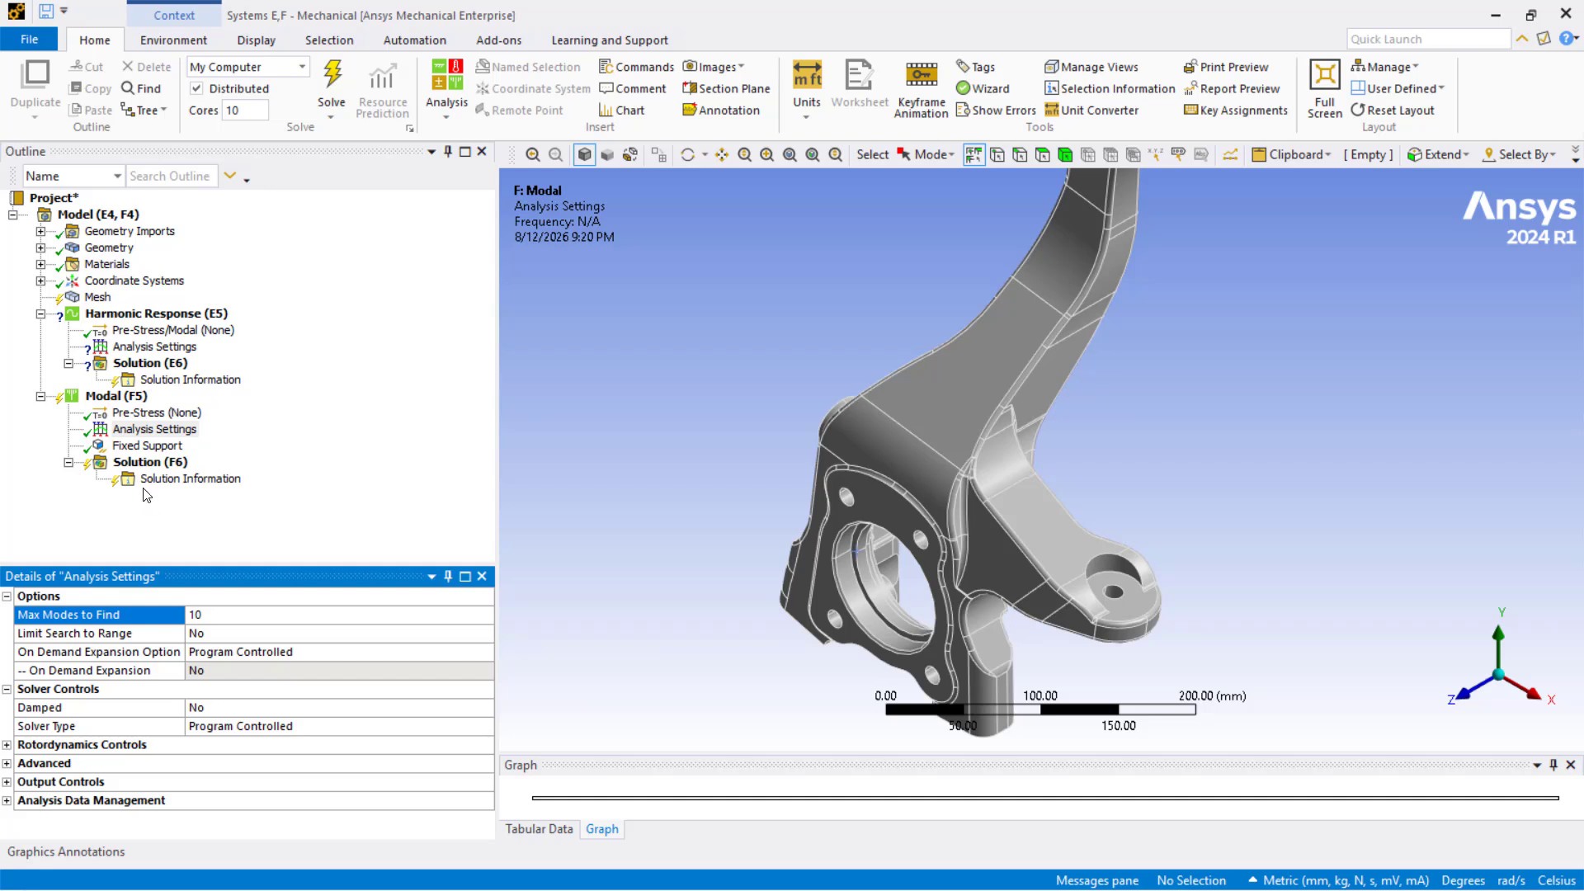
# Add a Total Deformation result to the Modal solution F6
pyautogui.rightClick(136, 464)
pyautogui.moveTo(190, 483)
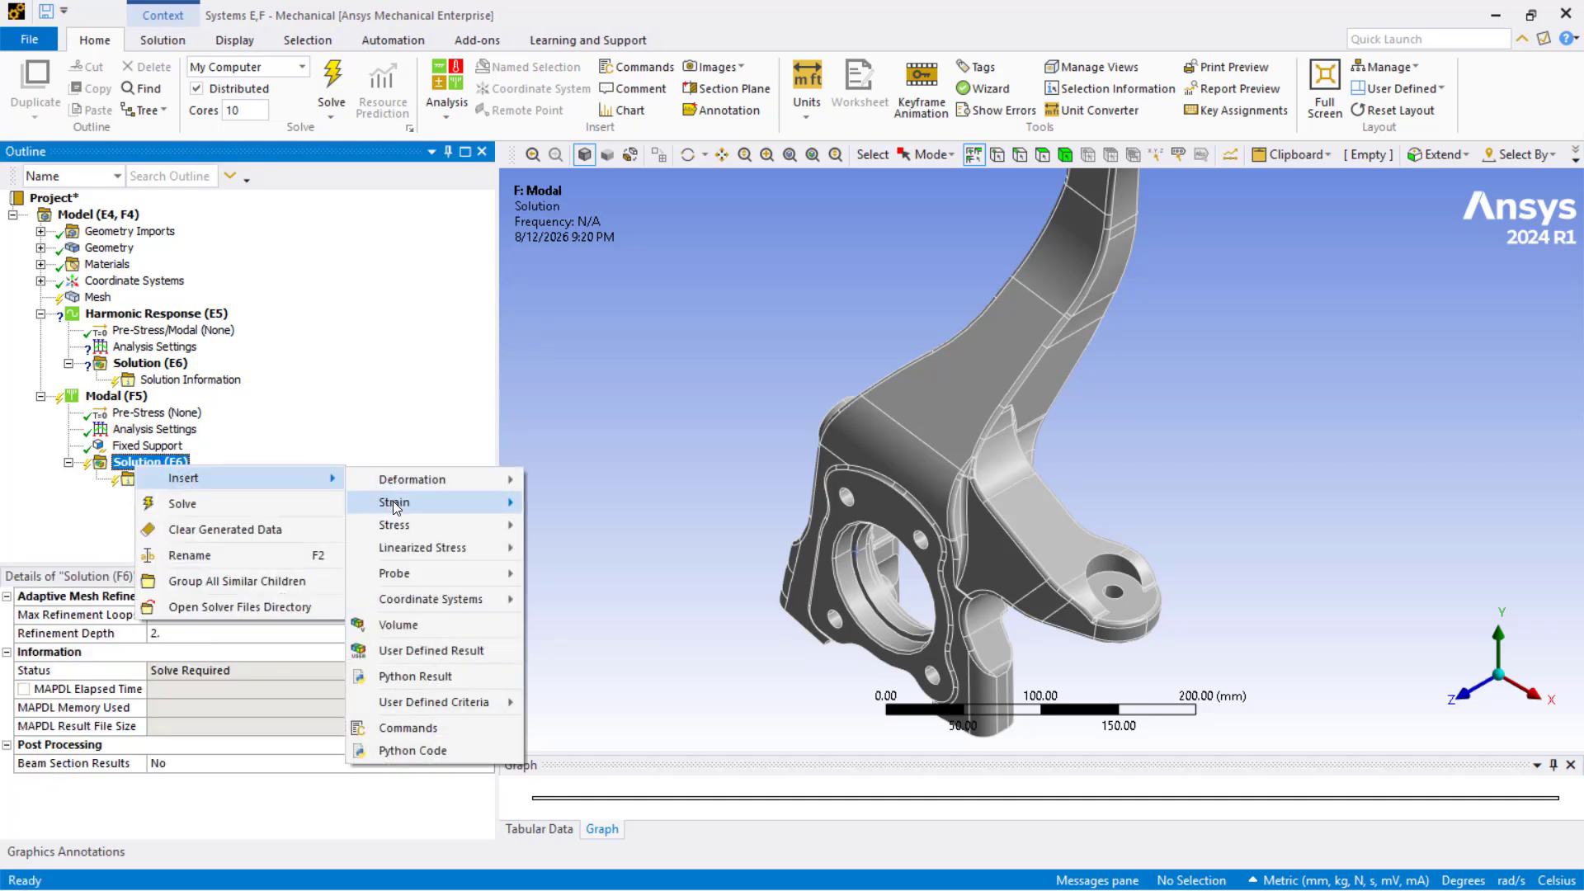
pyautogui.moveTo(495, 480)
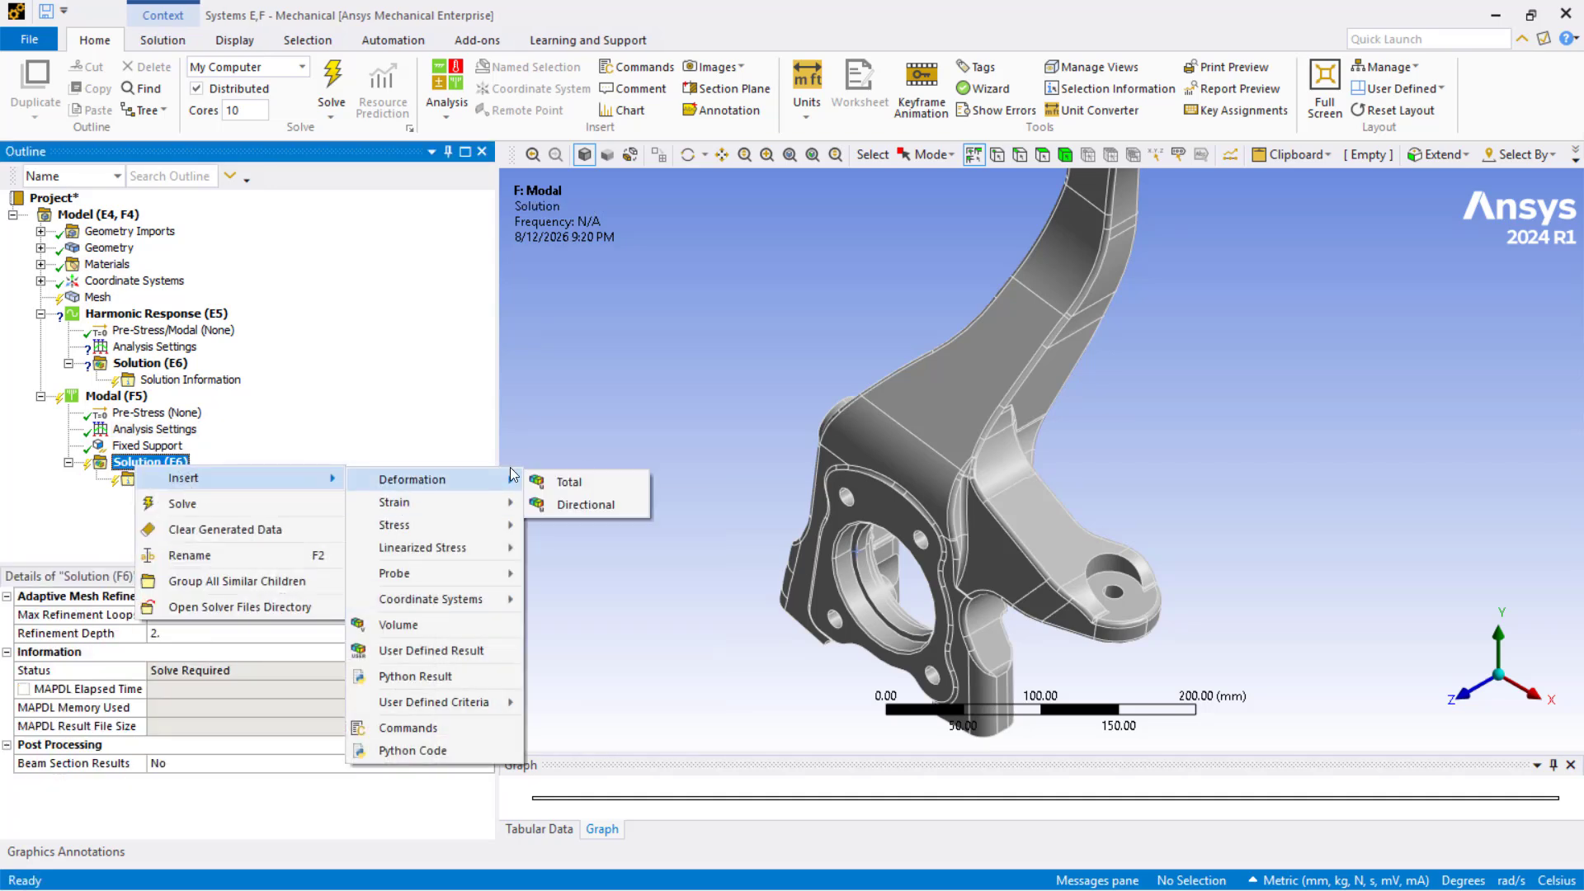
pyautogui.click(583, 487)
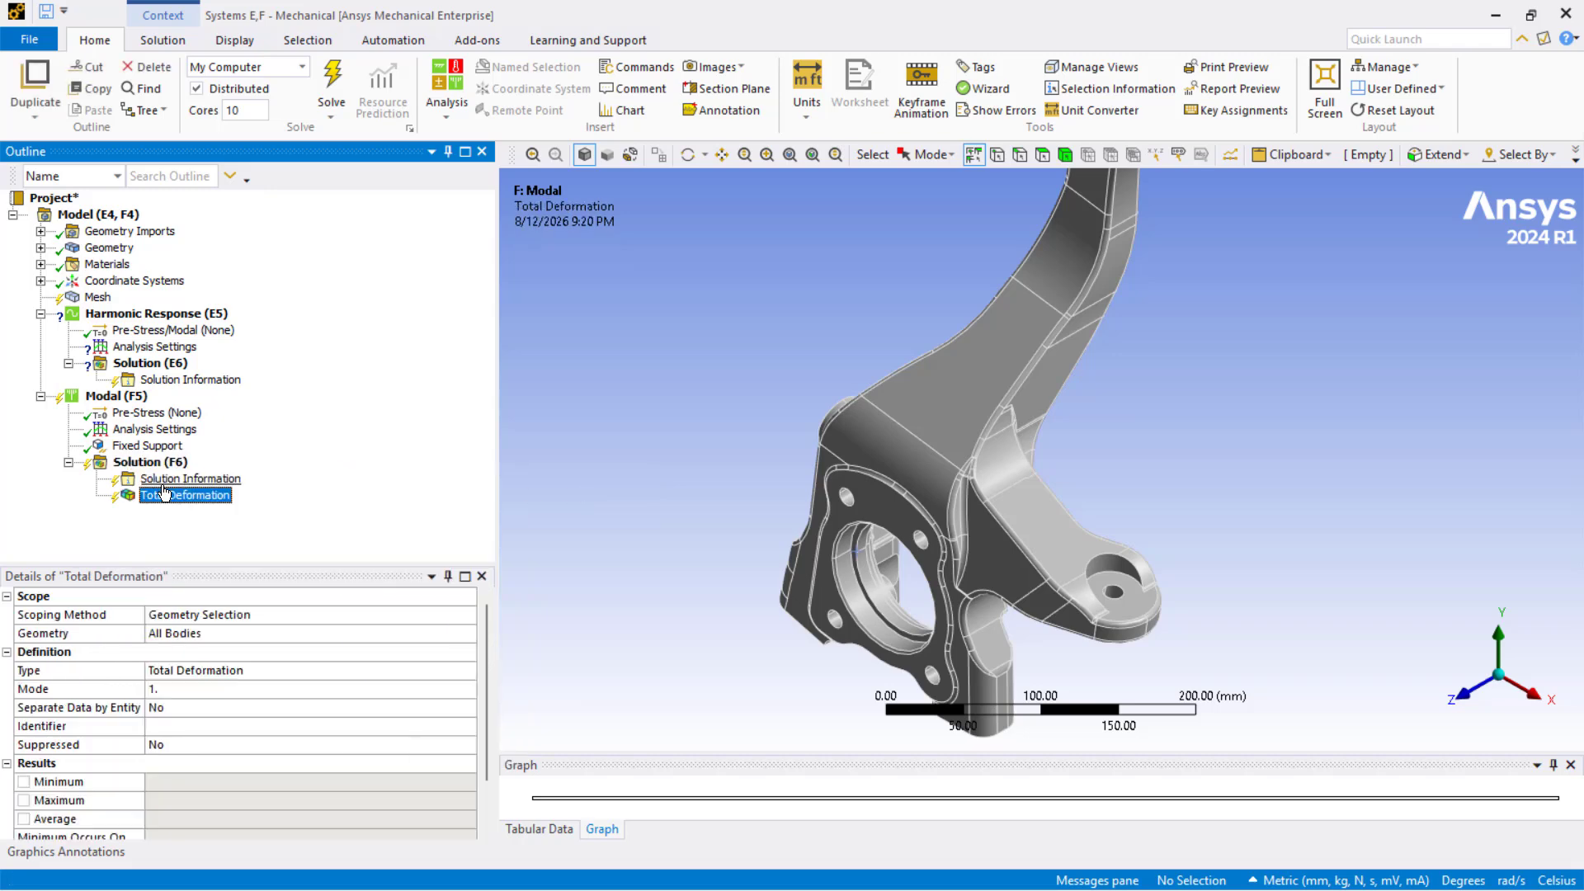
# Solve the Modal analysis F
pyautogui.click(108, 397)
pyautogui.rightClick(108, 397)
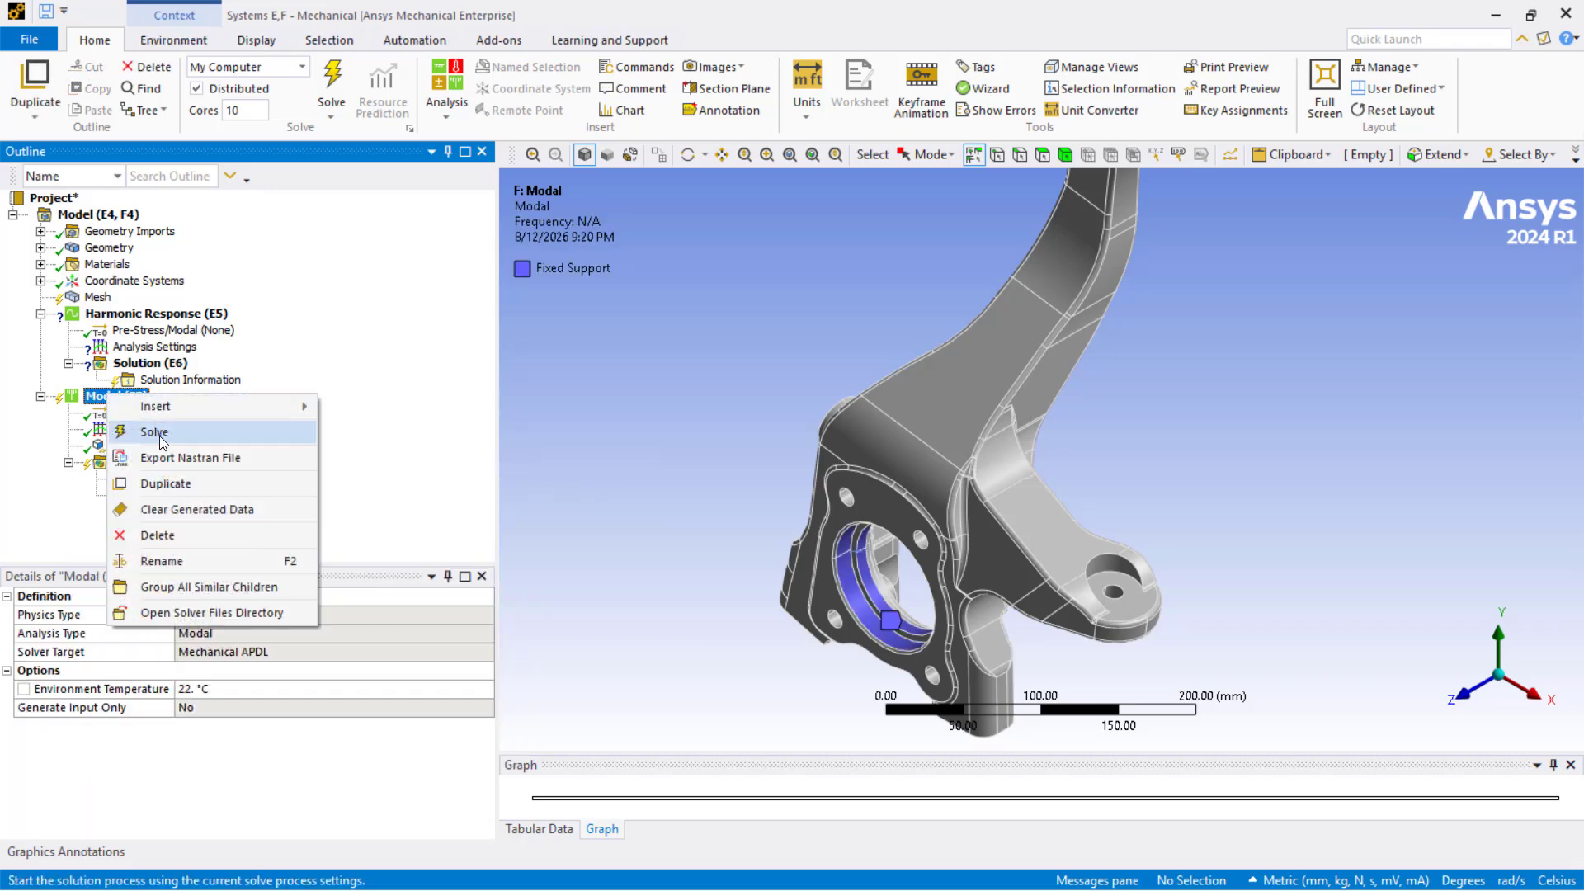
pyautogui.press('Escape')
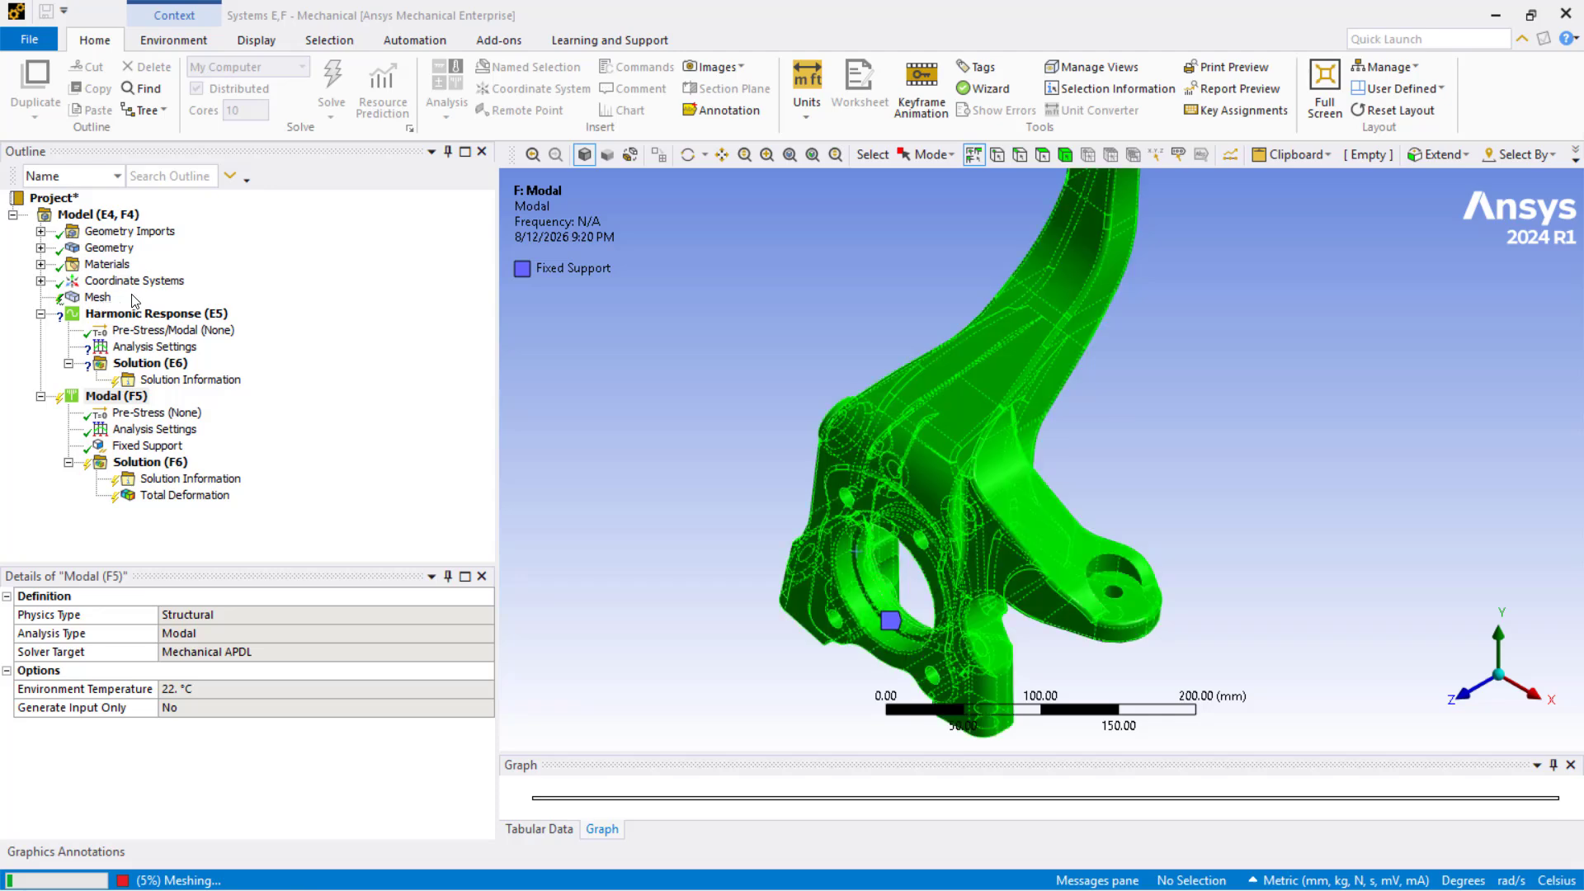
# Check the magnitude and loaded face of the Harmonic Response D force in the Systems B,C,D Mechanical window, and return to Systems E,F
pyautogui.press('super')
pyautogui.moveTo(809, 867)
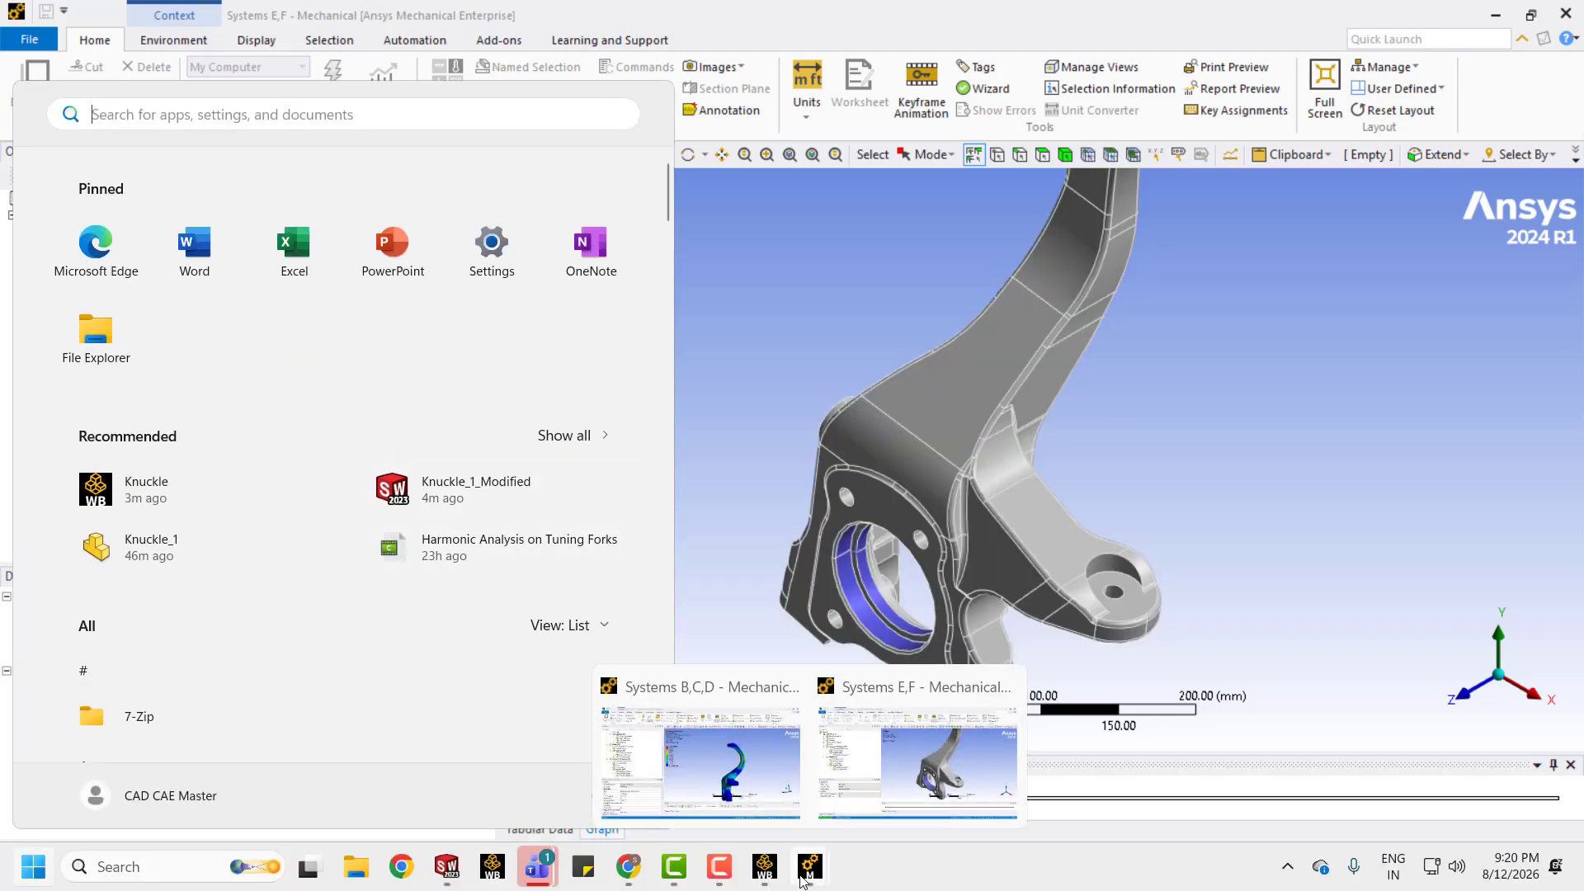
pyautogui.click(702, 764)
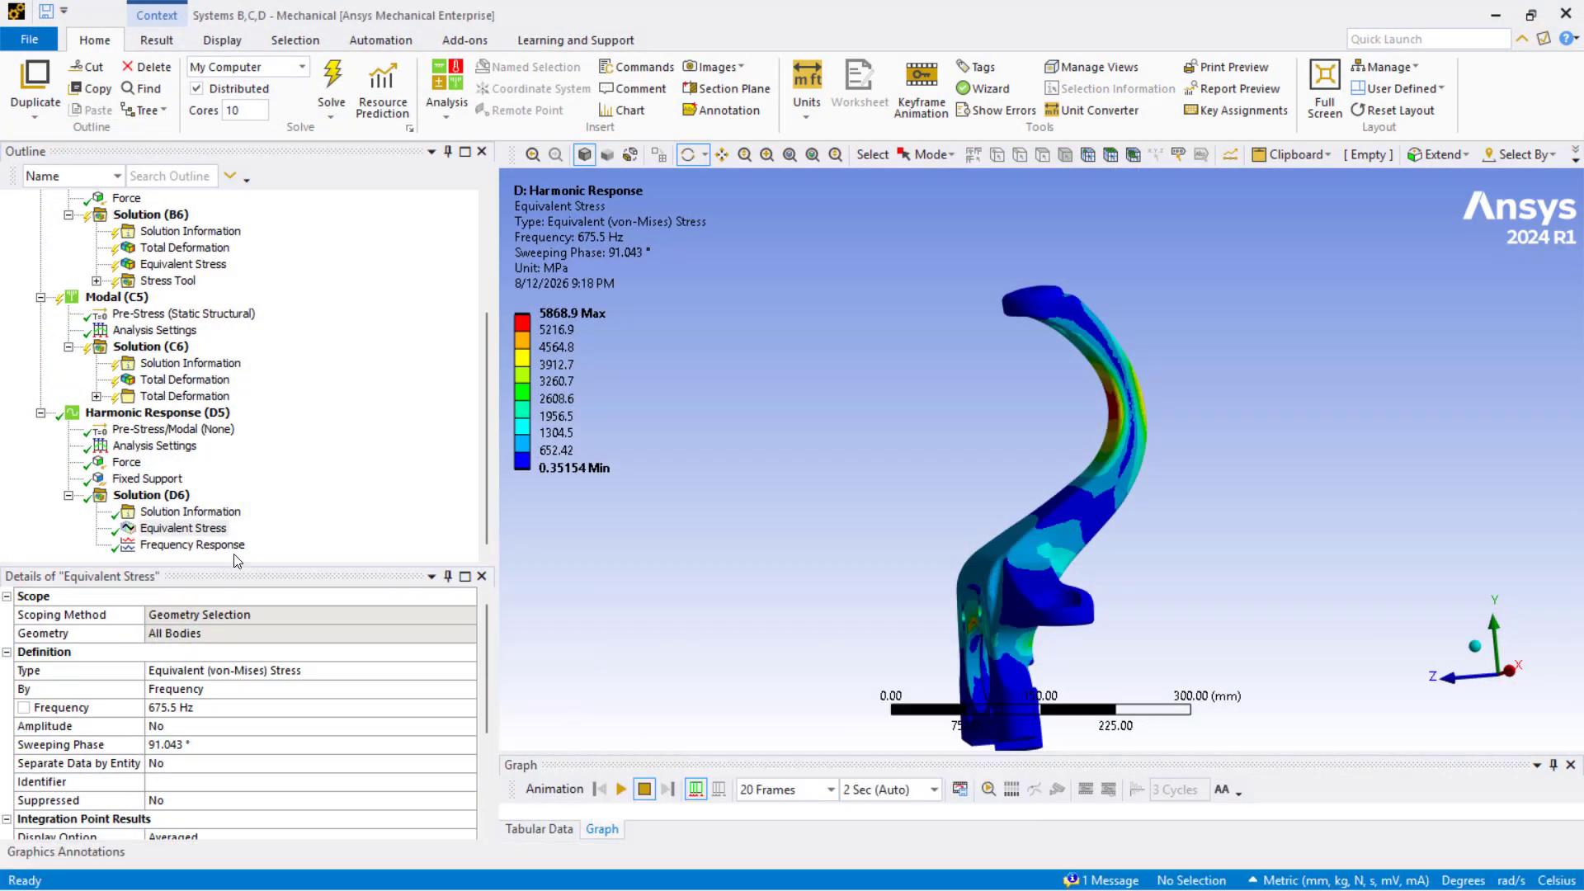
pyautogui.click(127, 464)
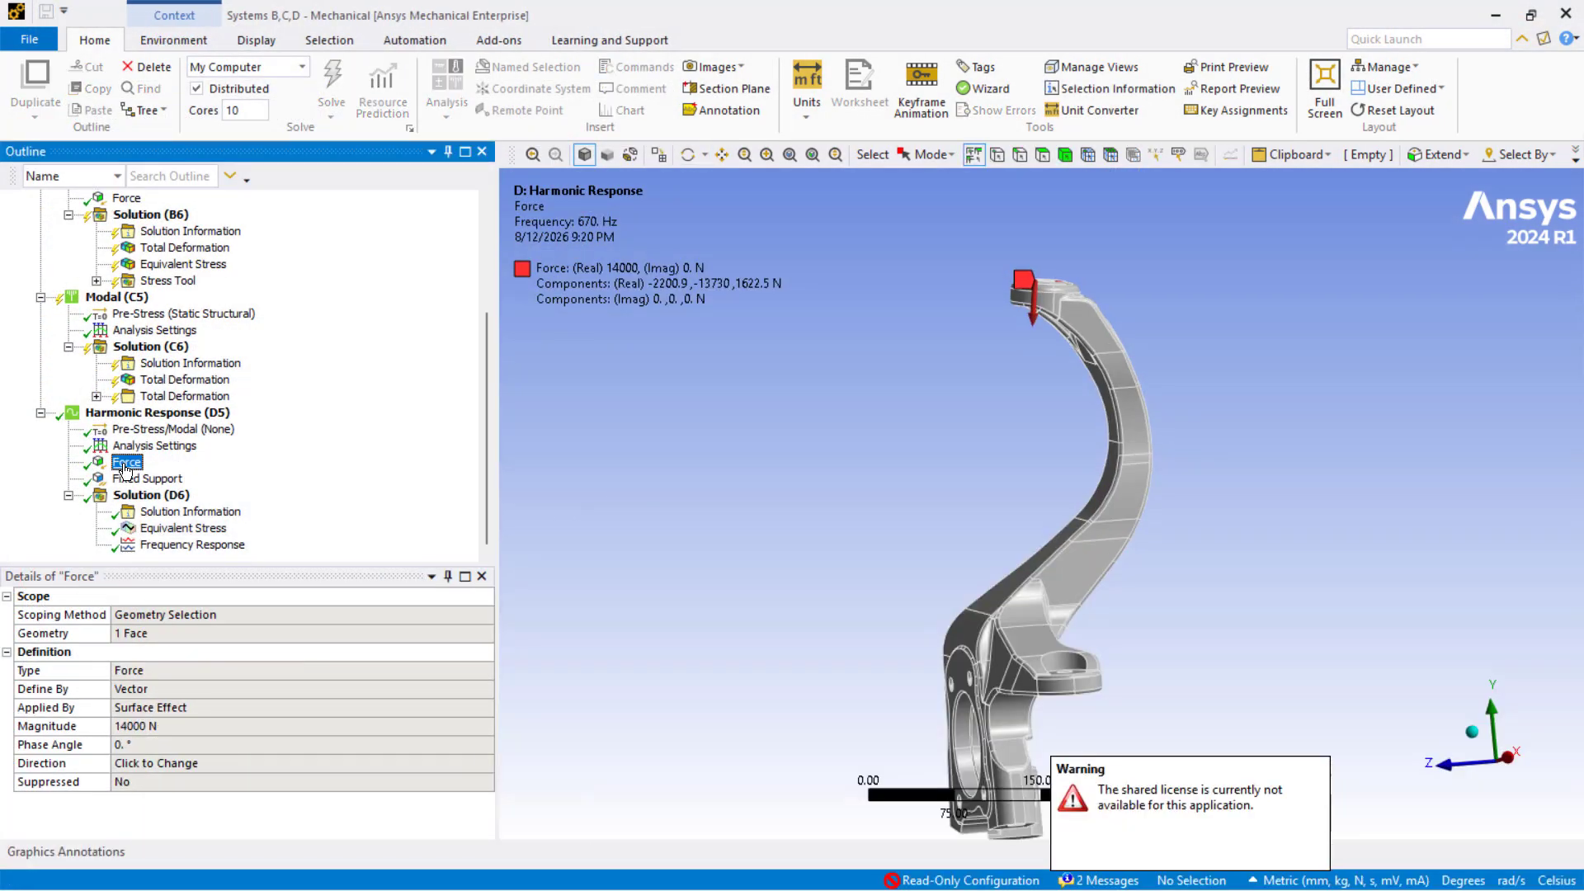
pyautogui.click(147, 728)
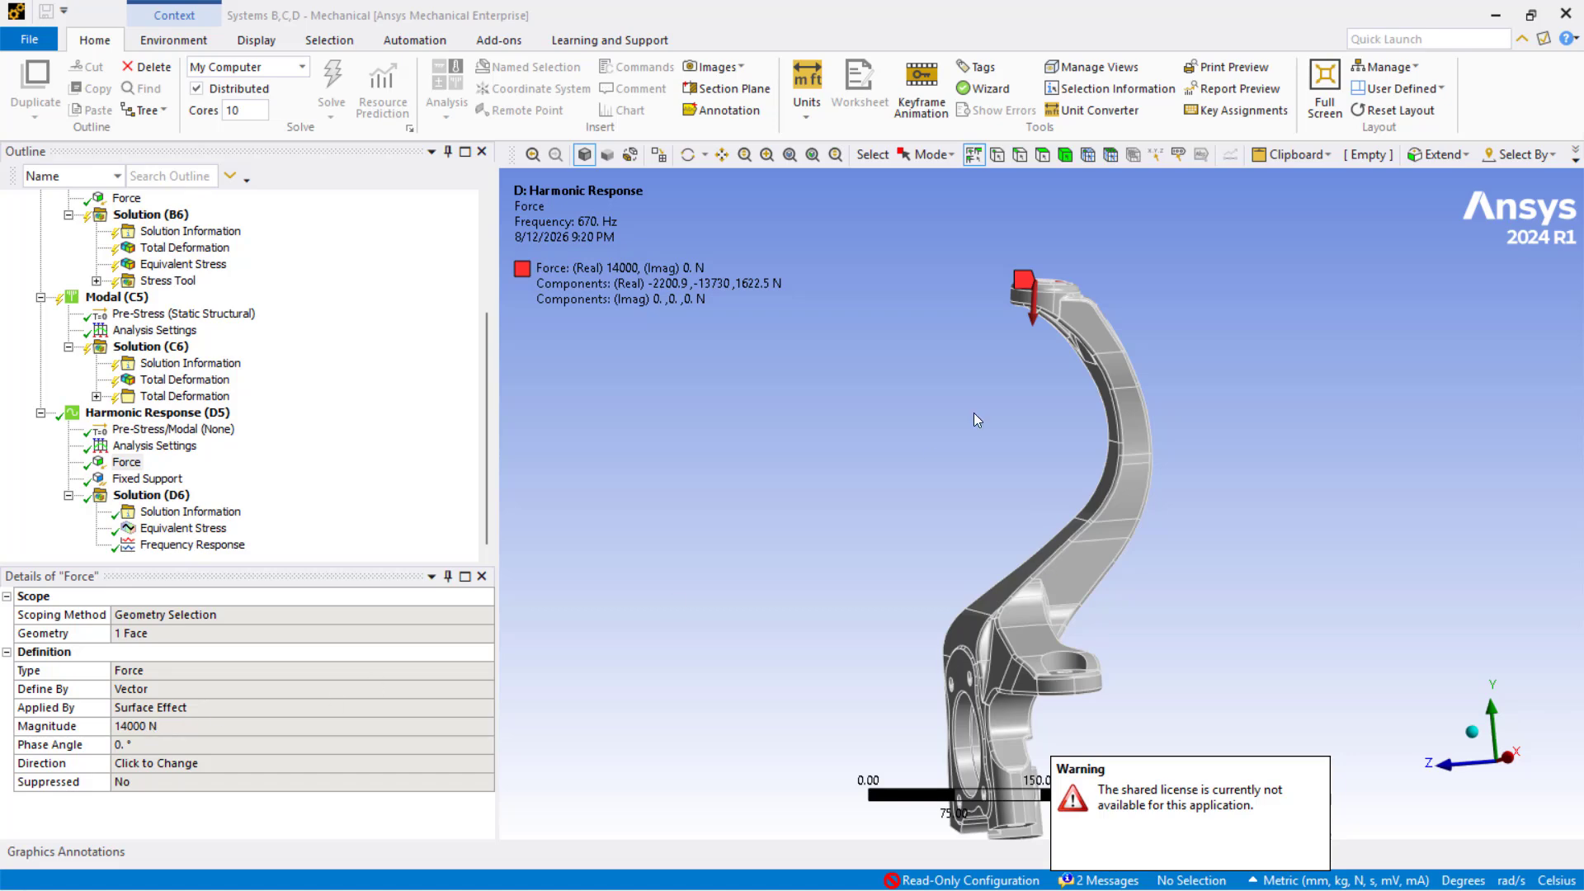
pyautogui.moveTo(955, 396); pyautogui.dragTo(960, 495, button='middle')
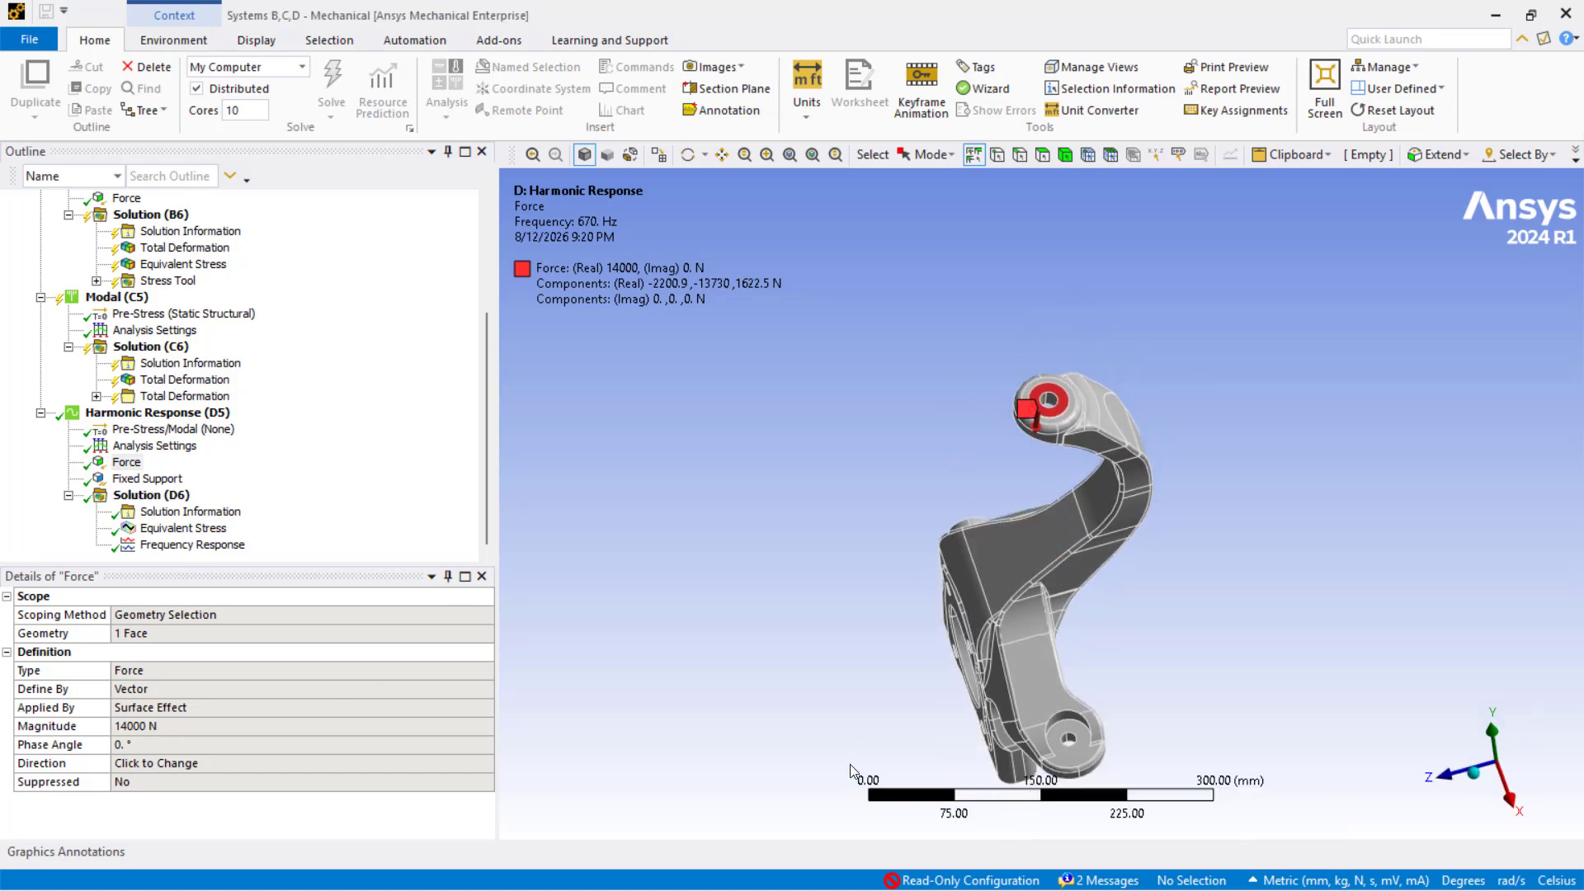
pyautogui.press('super')
pyautogui.press('super')
pyautogui.press('super')
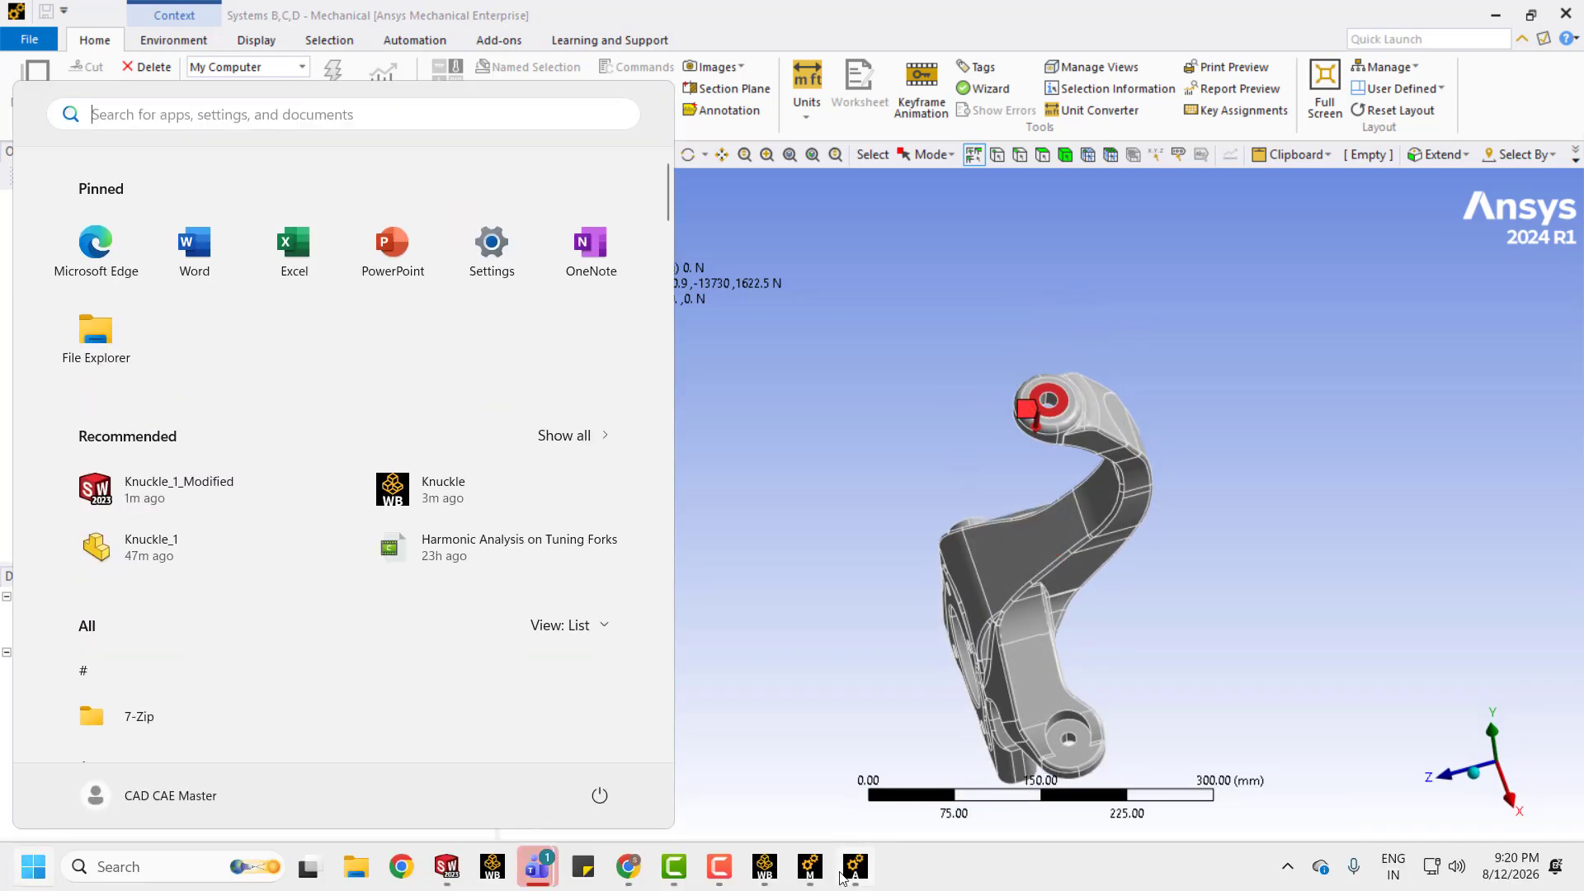
pyautogui.moveTo(813, 866)
pyautogui.click(916, 776)
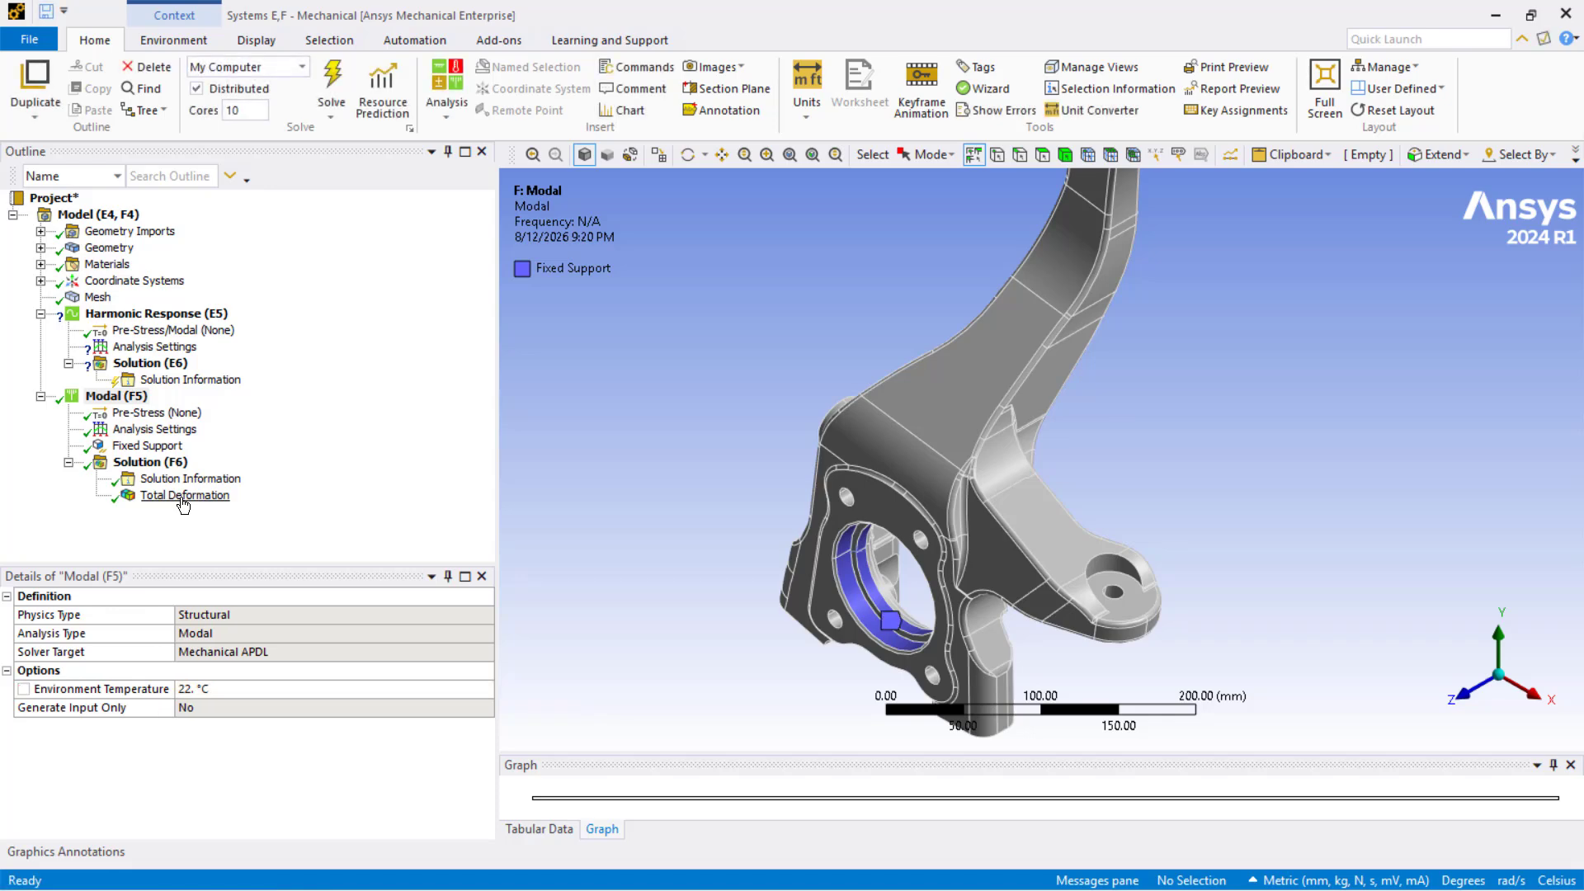
# Examine the mode 1 Total Deformation of the knuckle and animate it from several view angles
pyautogui.click(183, 496)
pyautogui.scroll(2, 800, 592)
pyautogui.scroll(-6, 785, 563)
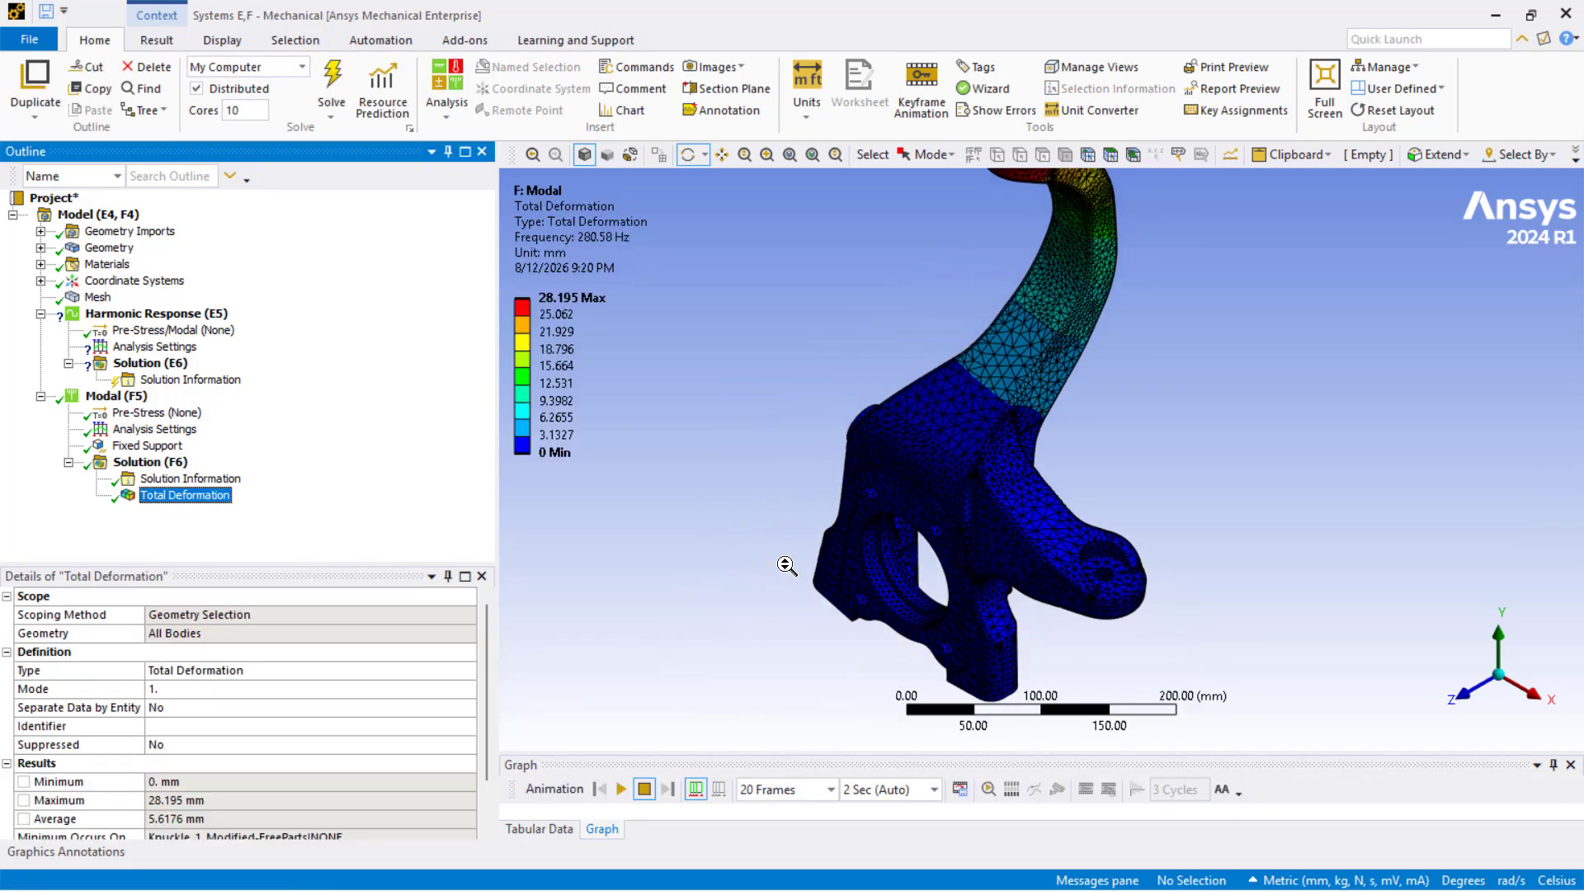
pyautogui.moveTo(830, 499); pyautogui.dragTo(958, 425, button='middle')
pyautogui.scroll(3, 975, 344)
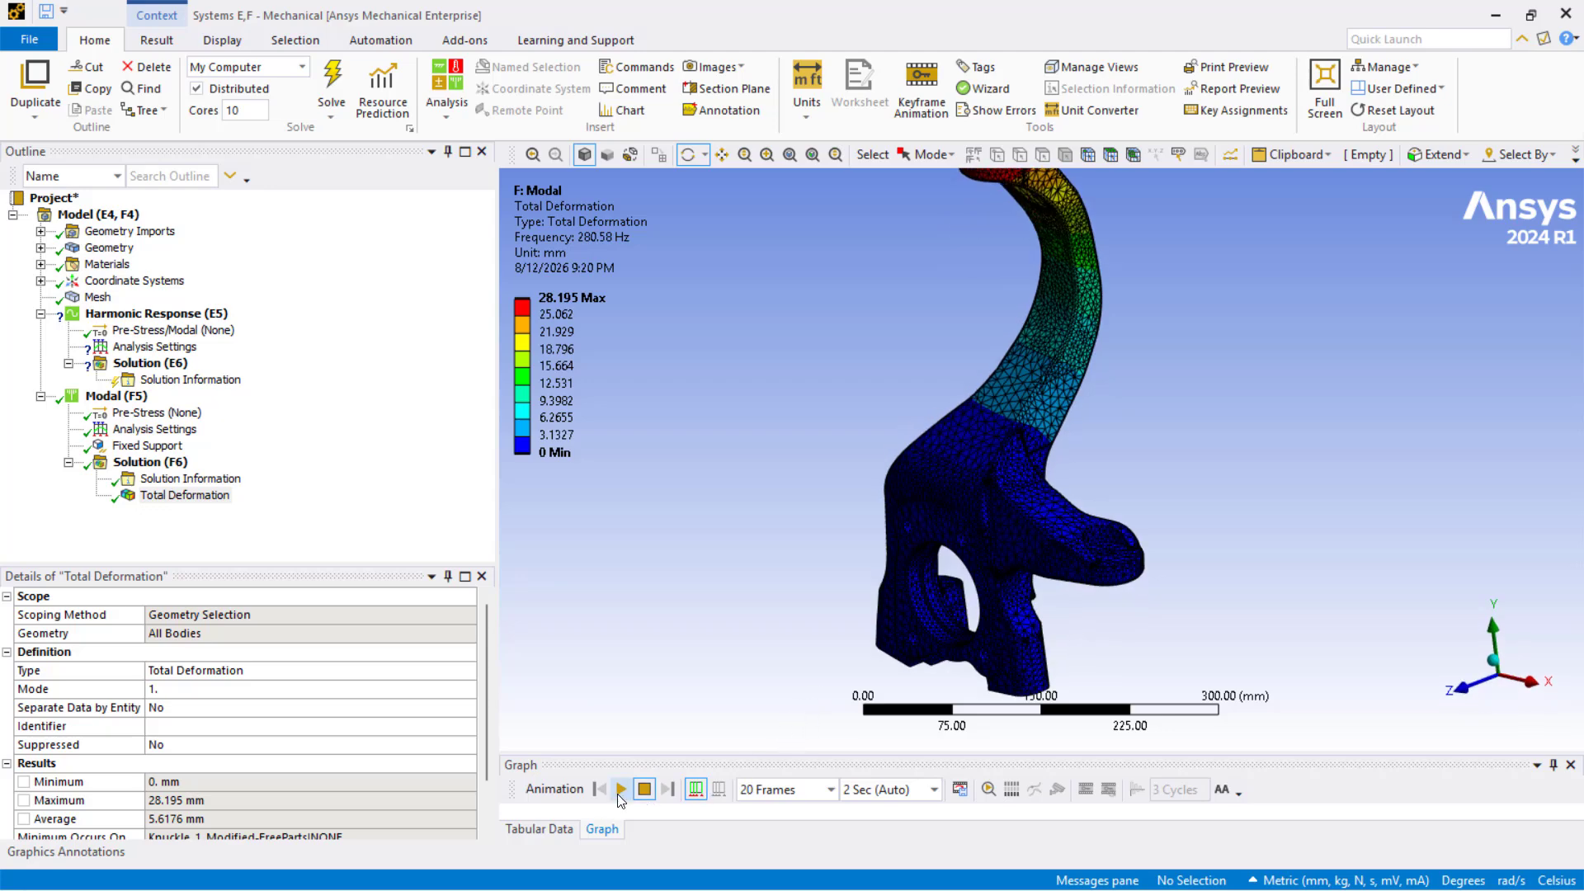
pyautogui.click(620, 789)
pyautogui.moveTo(831, 492); pyautogui.dragTo(768, 453)
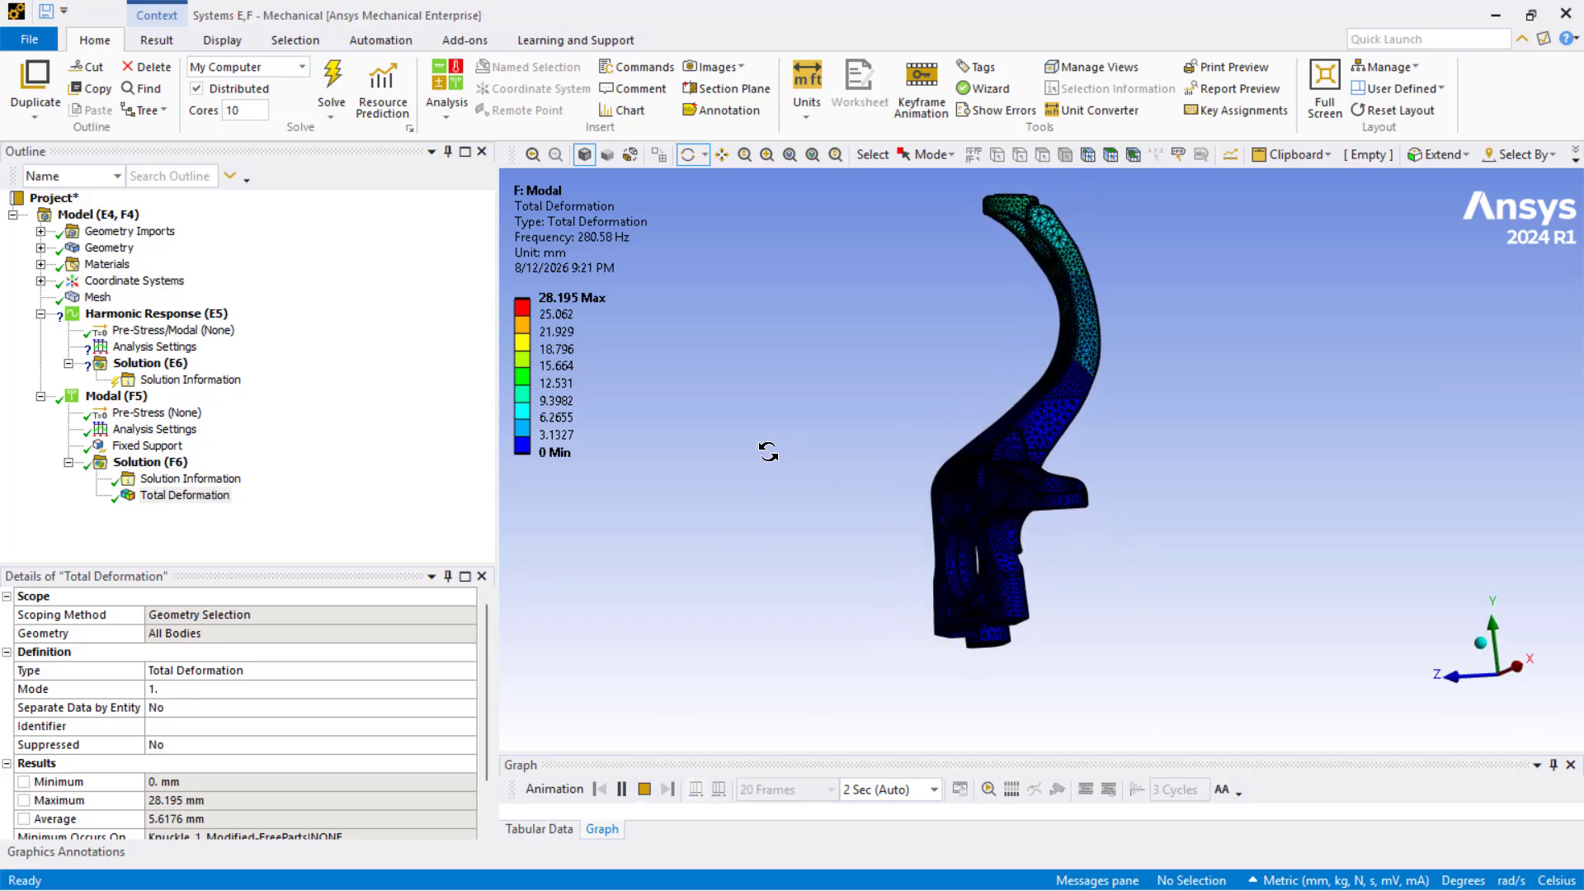
pyautogui.click(639, 796)
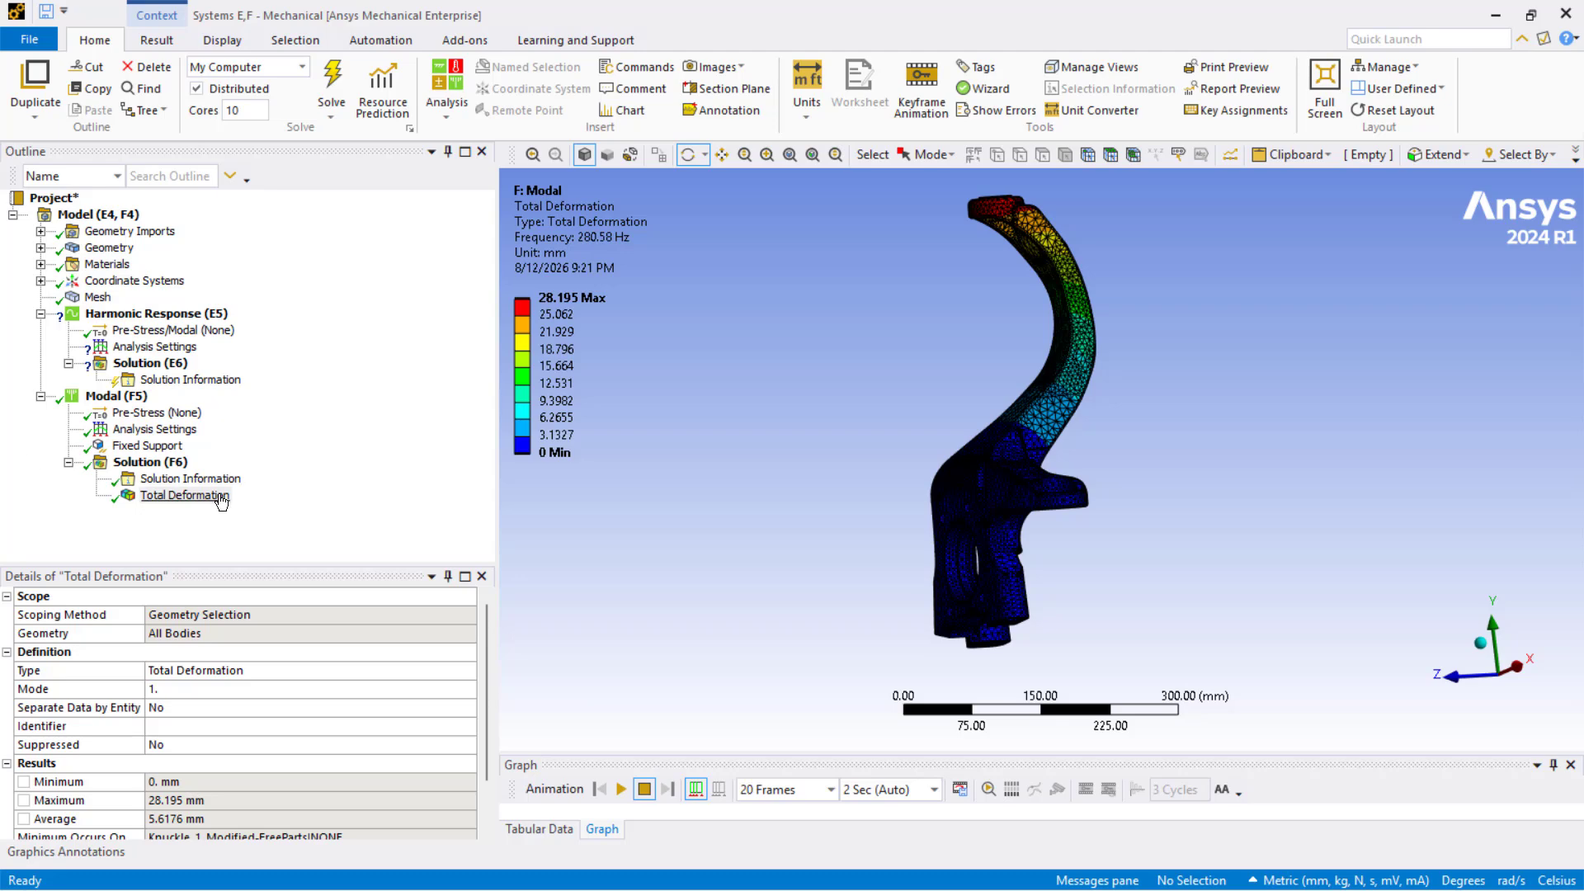
# Create mode shape results for all ten frequencies in the Modal results table and evaluate them
pyautogui.click(539, 830)
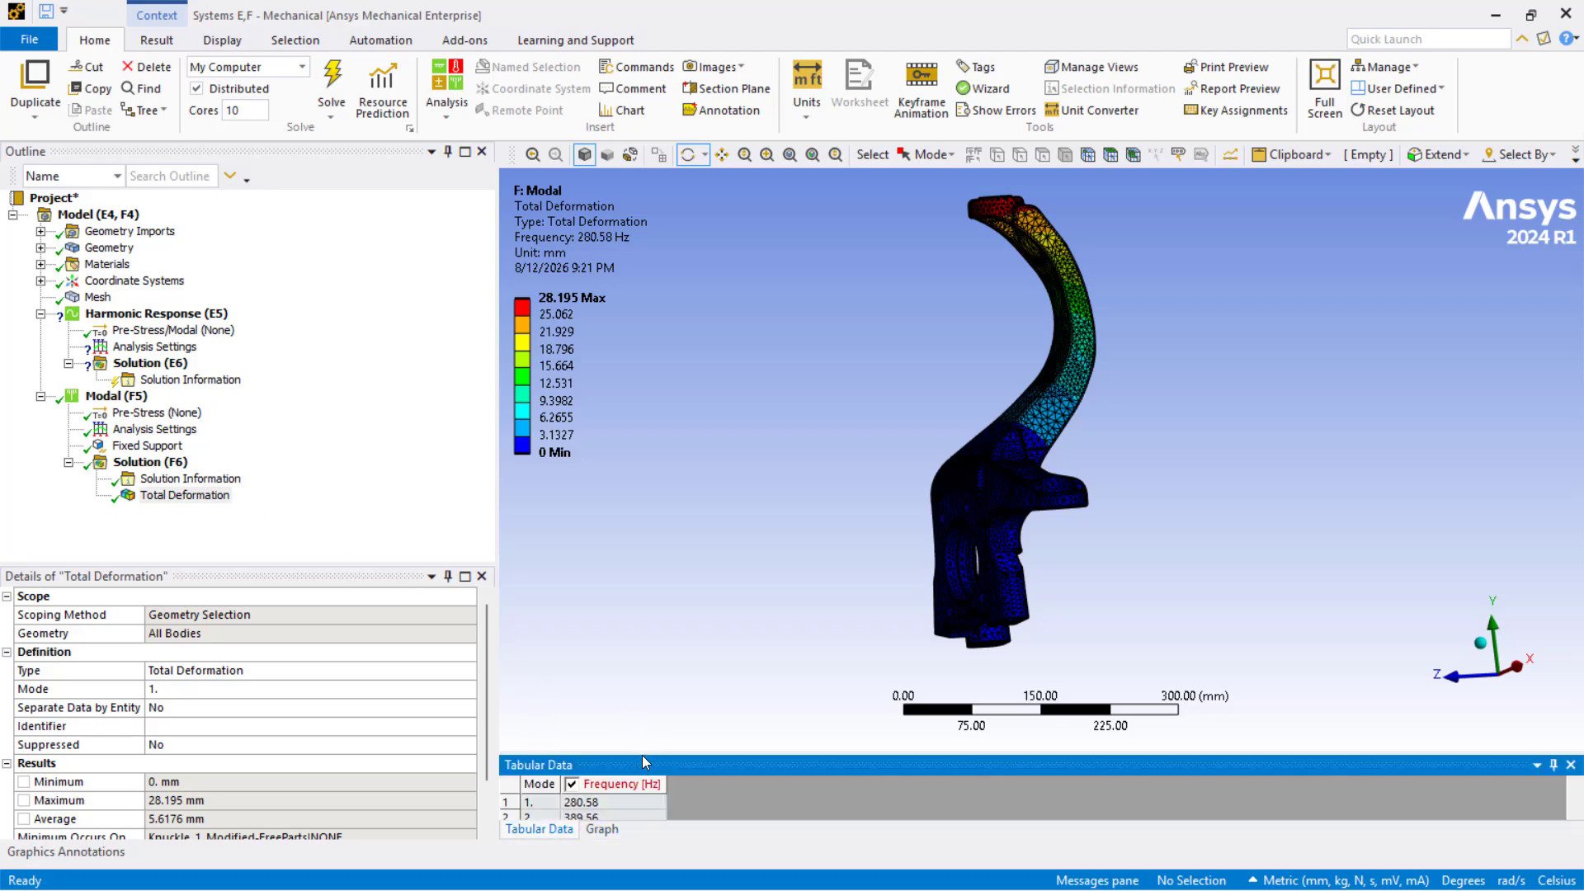
pyautogui.moveTo(644, 757); pyautogui.dragTo(657, 538)
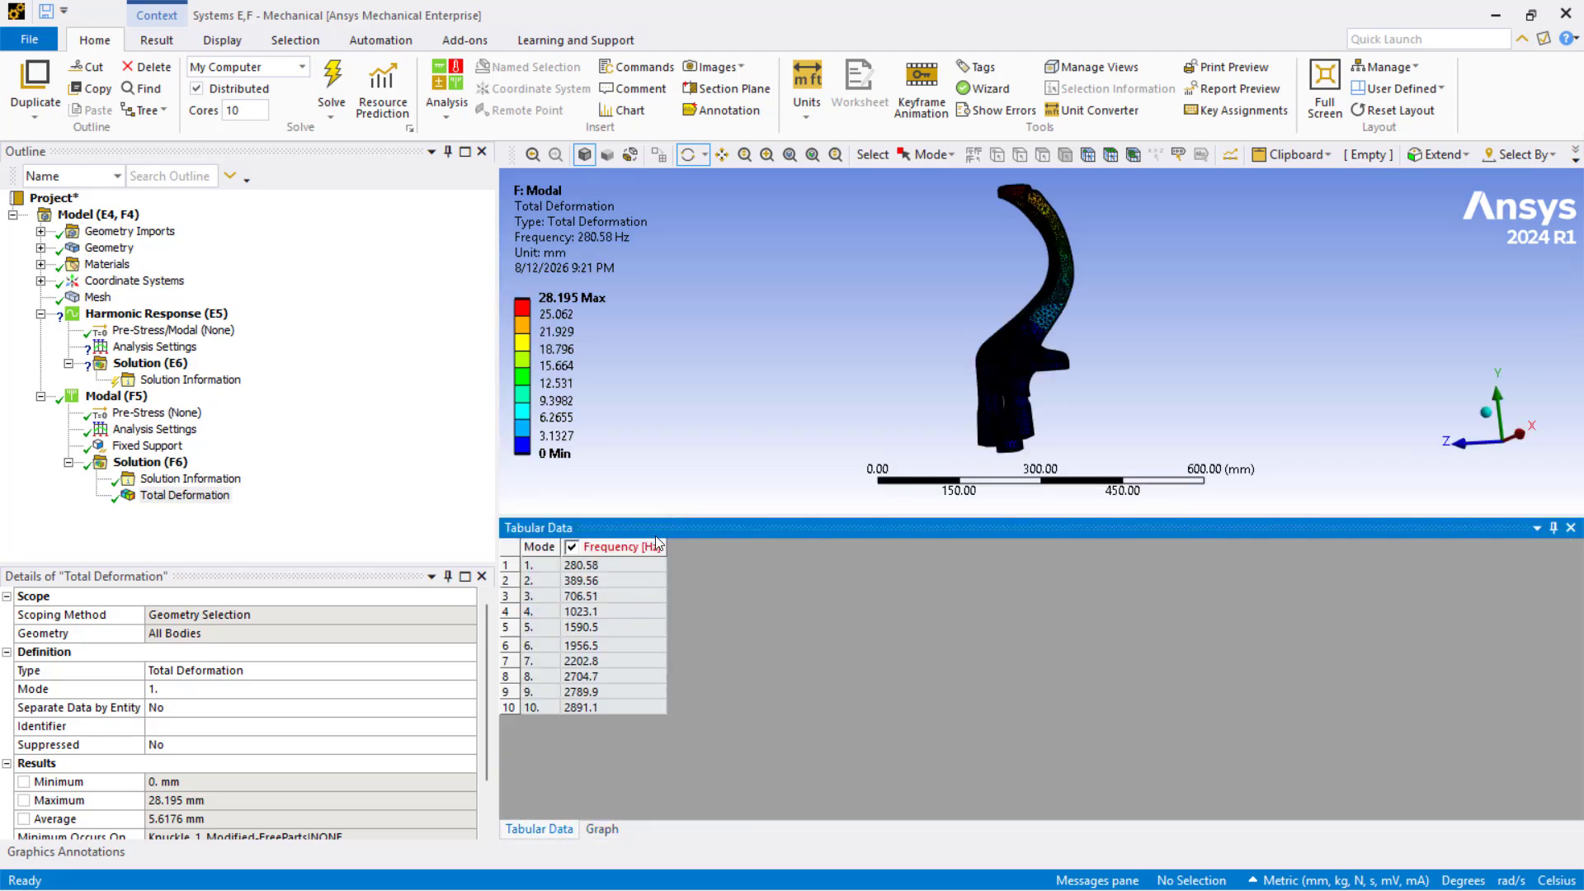
pyautogui.keyDown('shift'); pyautogui.click(584, 707); pyautogui.keyUp('shift')
pyautogui.rightClick(584, 707)
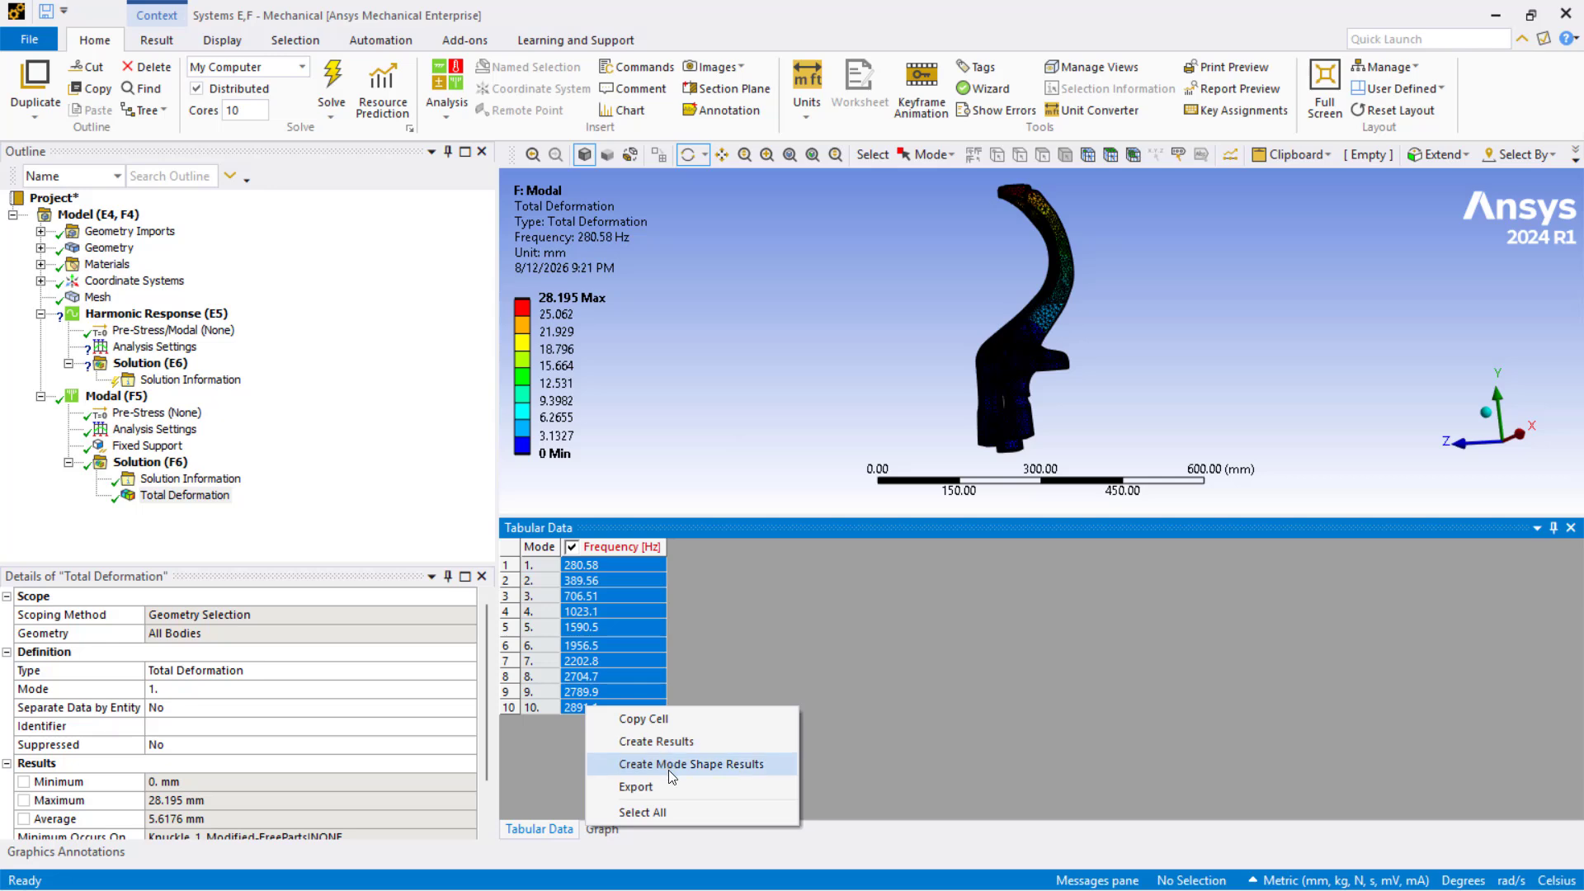
pyautogui.click(668, 770)
pyautogui.scroll(-3, 177, 413)
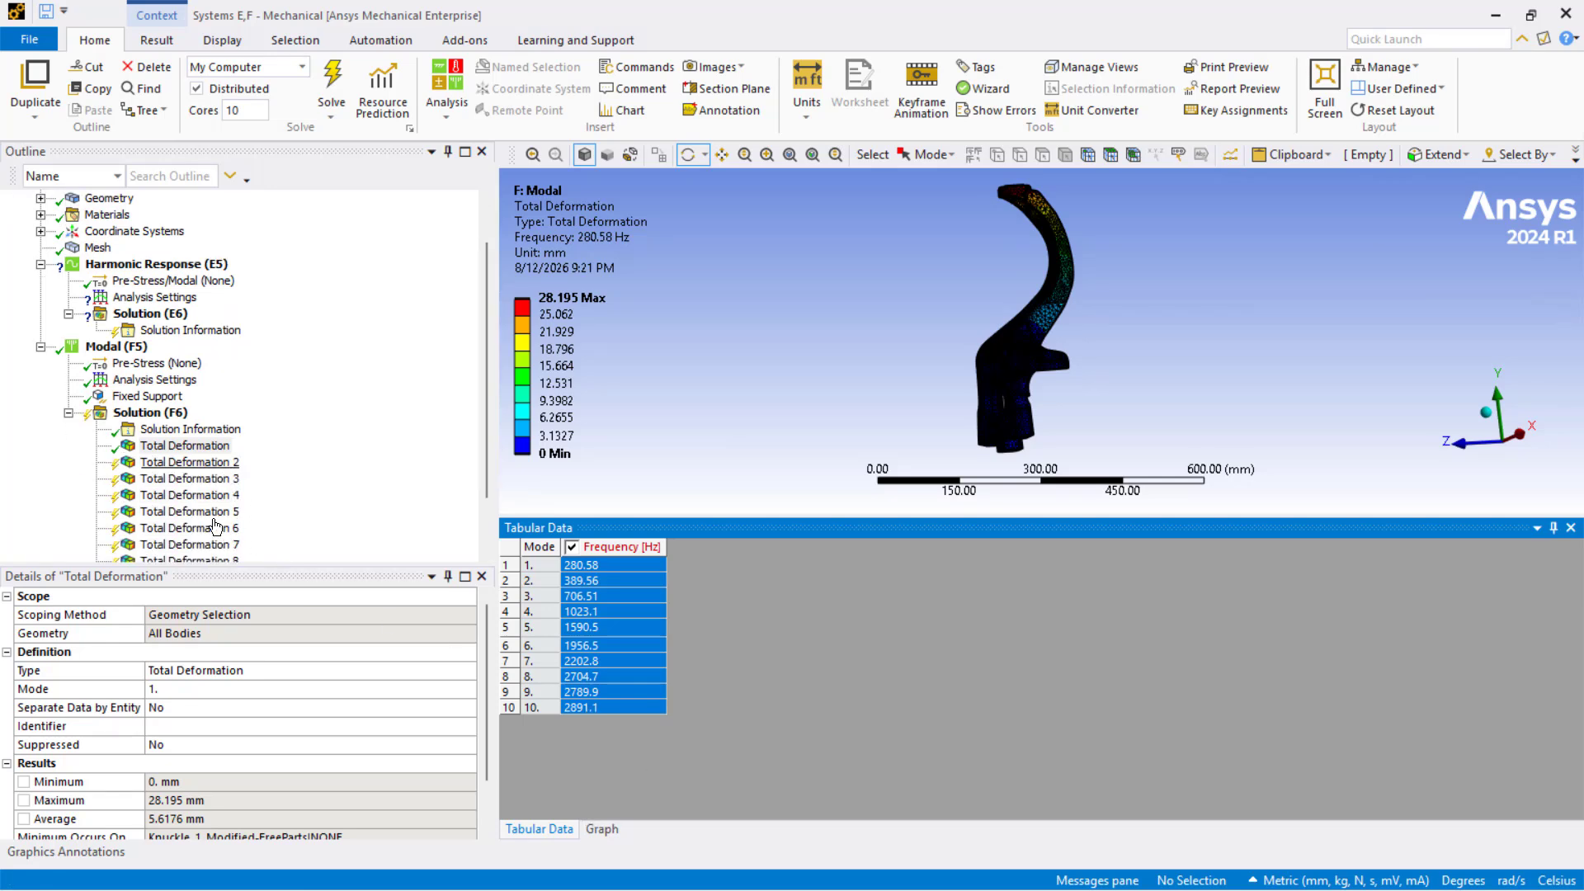
pyautogui.rightClick(151, 347)
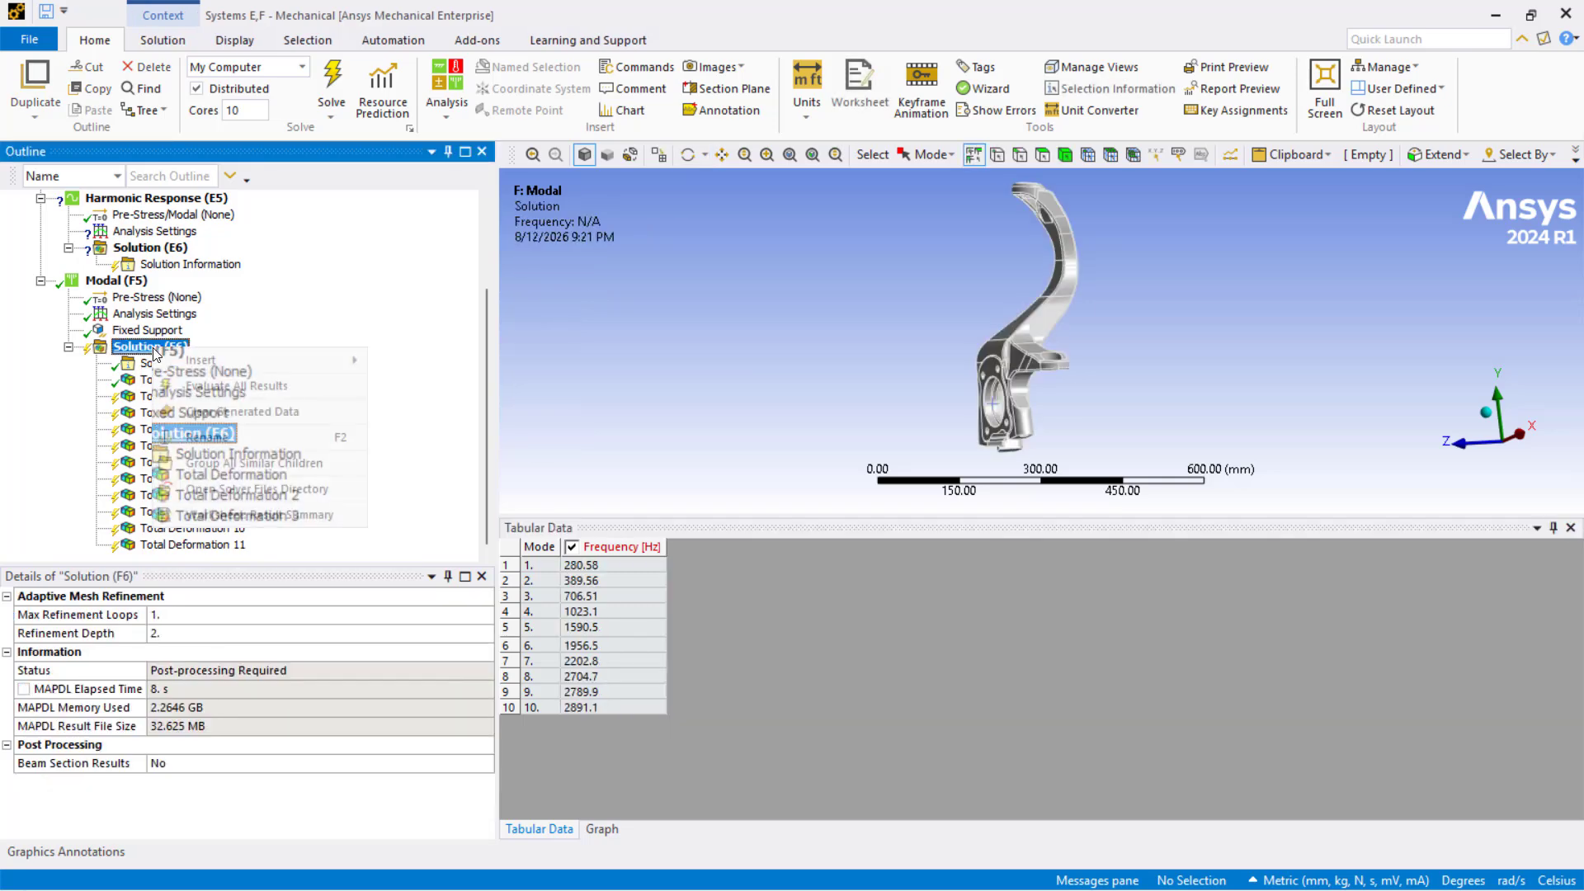
pyautogui.click(207, 388)
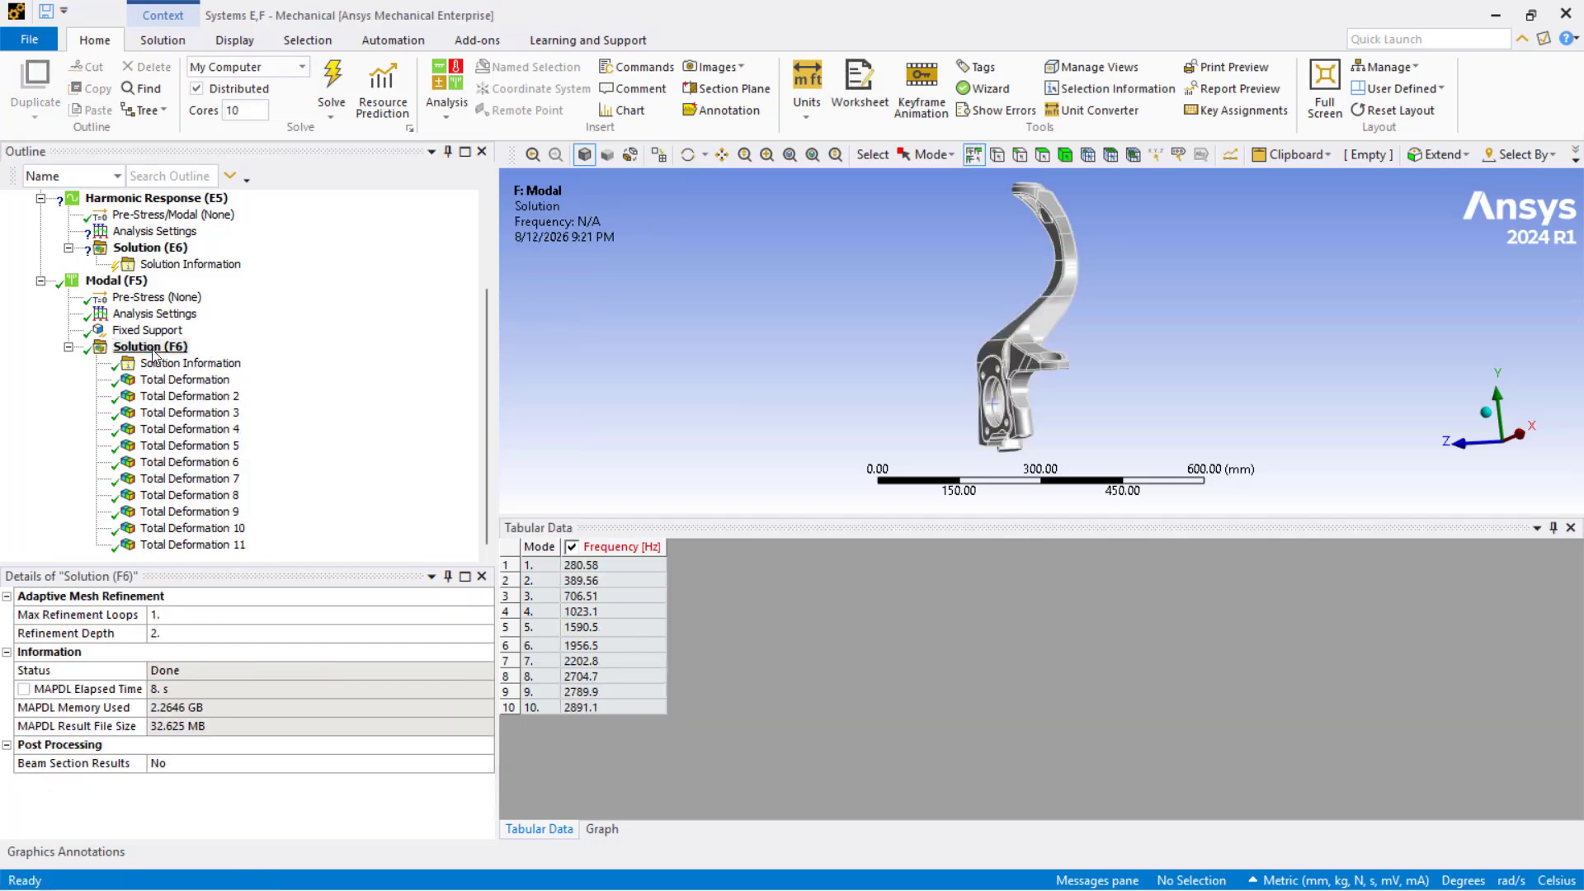
# Rename all the Total Deformation results based on their definition, so each name carries its mode number and frequency
pyautogui.click(170, 382)
pyautogui.keyDown('shift'); pyautogui.click(191, 545); pyautogui.keyUp('shift')
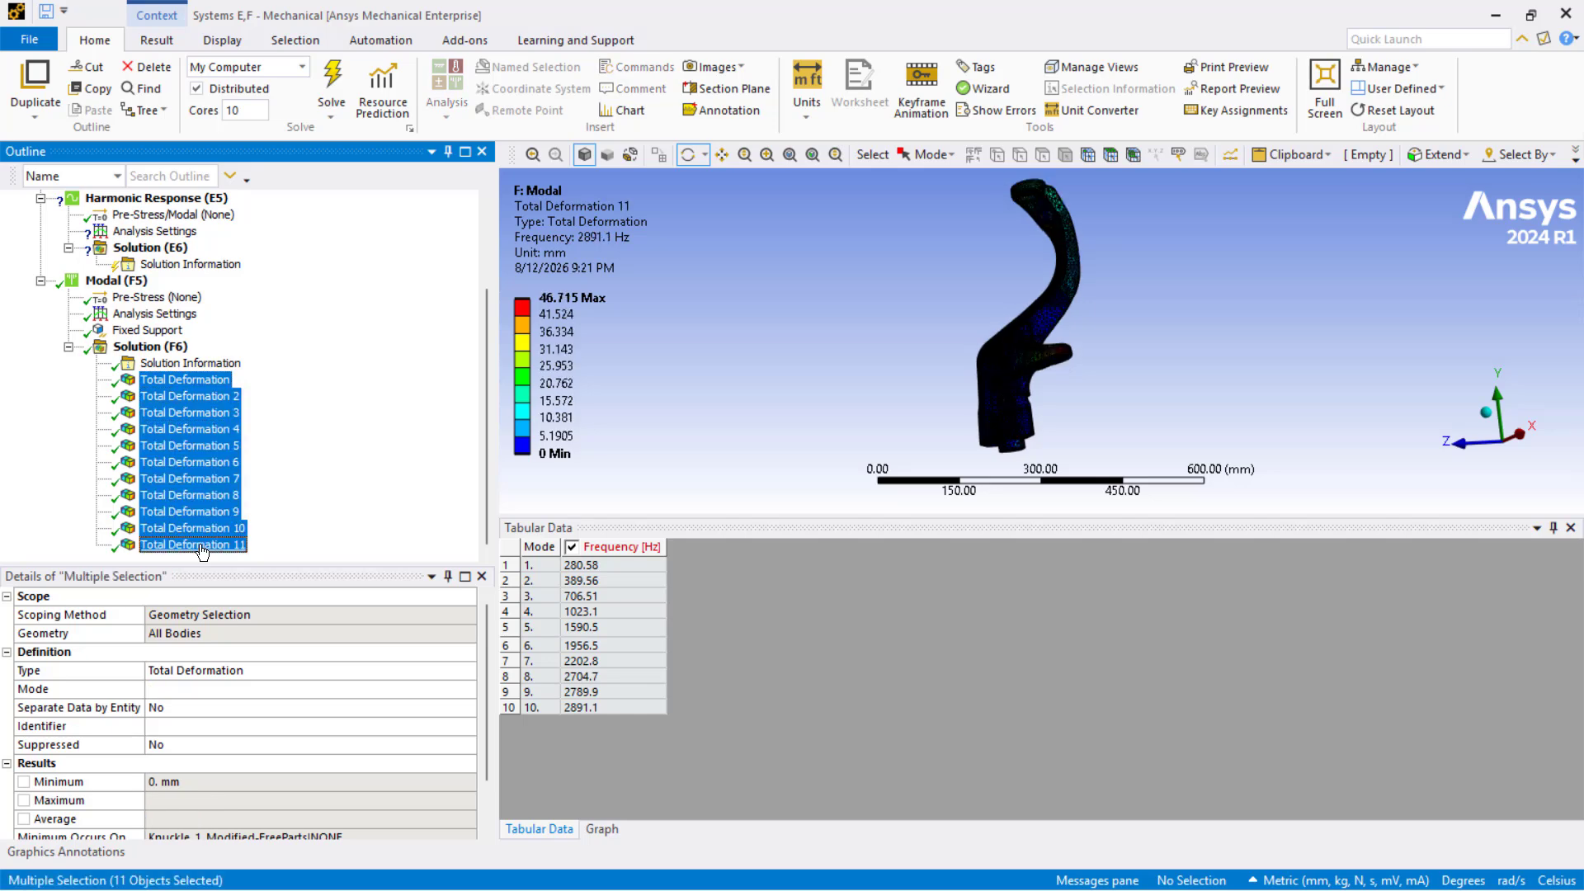
pyautogui.rightClick(205, 546)
pyautogui.click(278, 583)
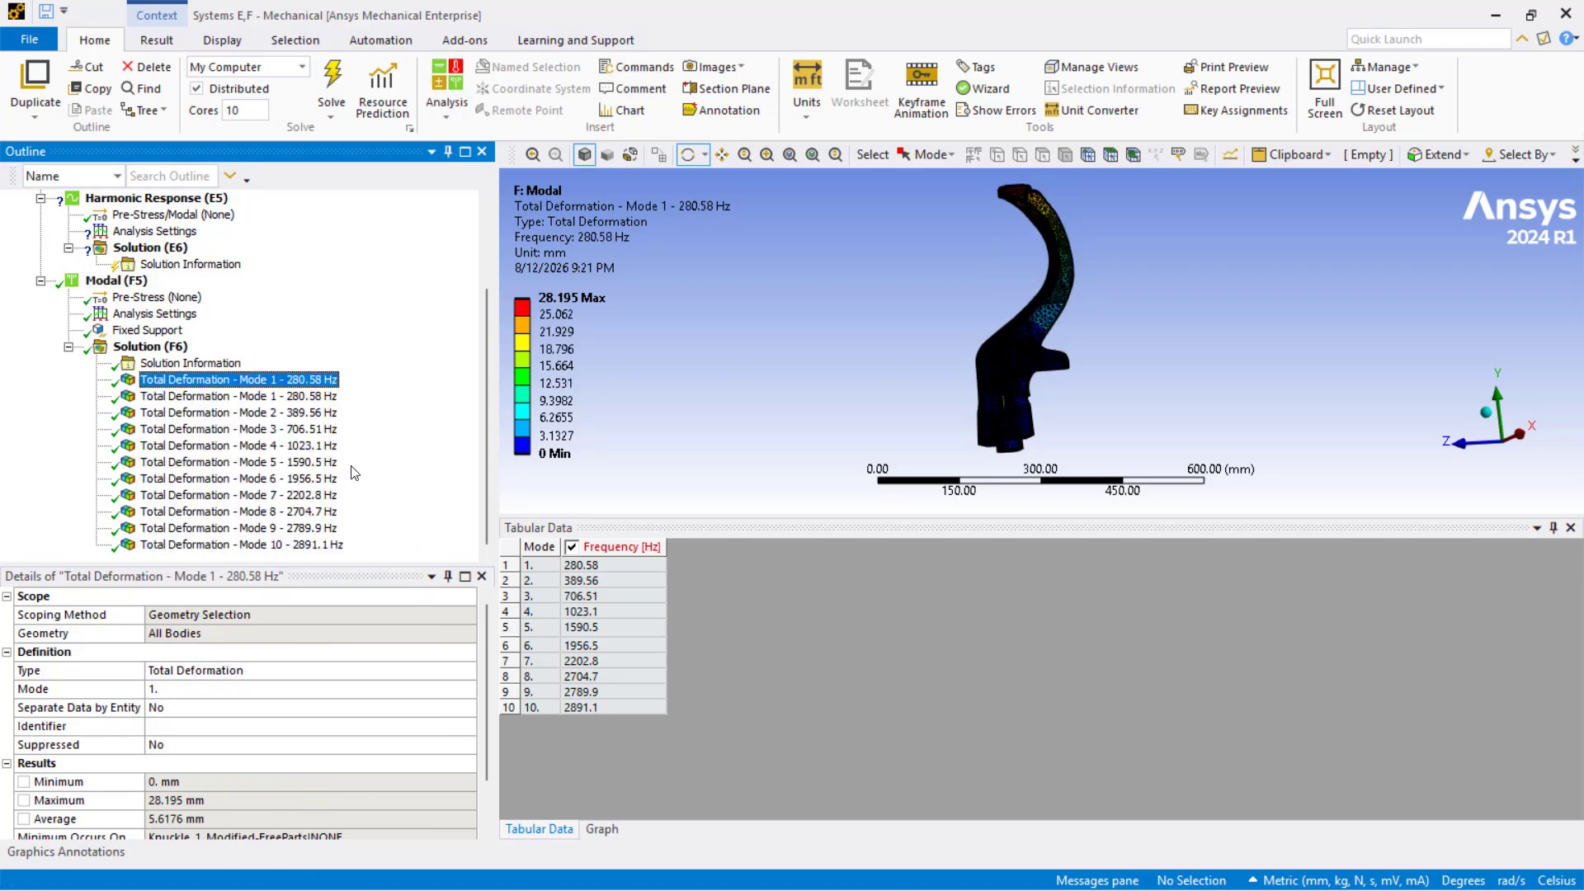
# Delete the first of the two duplicate mode 1 Total Deformation results
pyautogui.rightClick(275, 384)
pyautogui.click(338, 675)
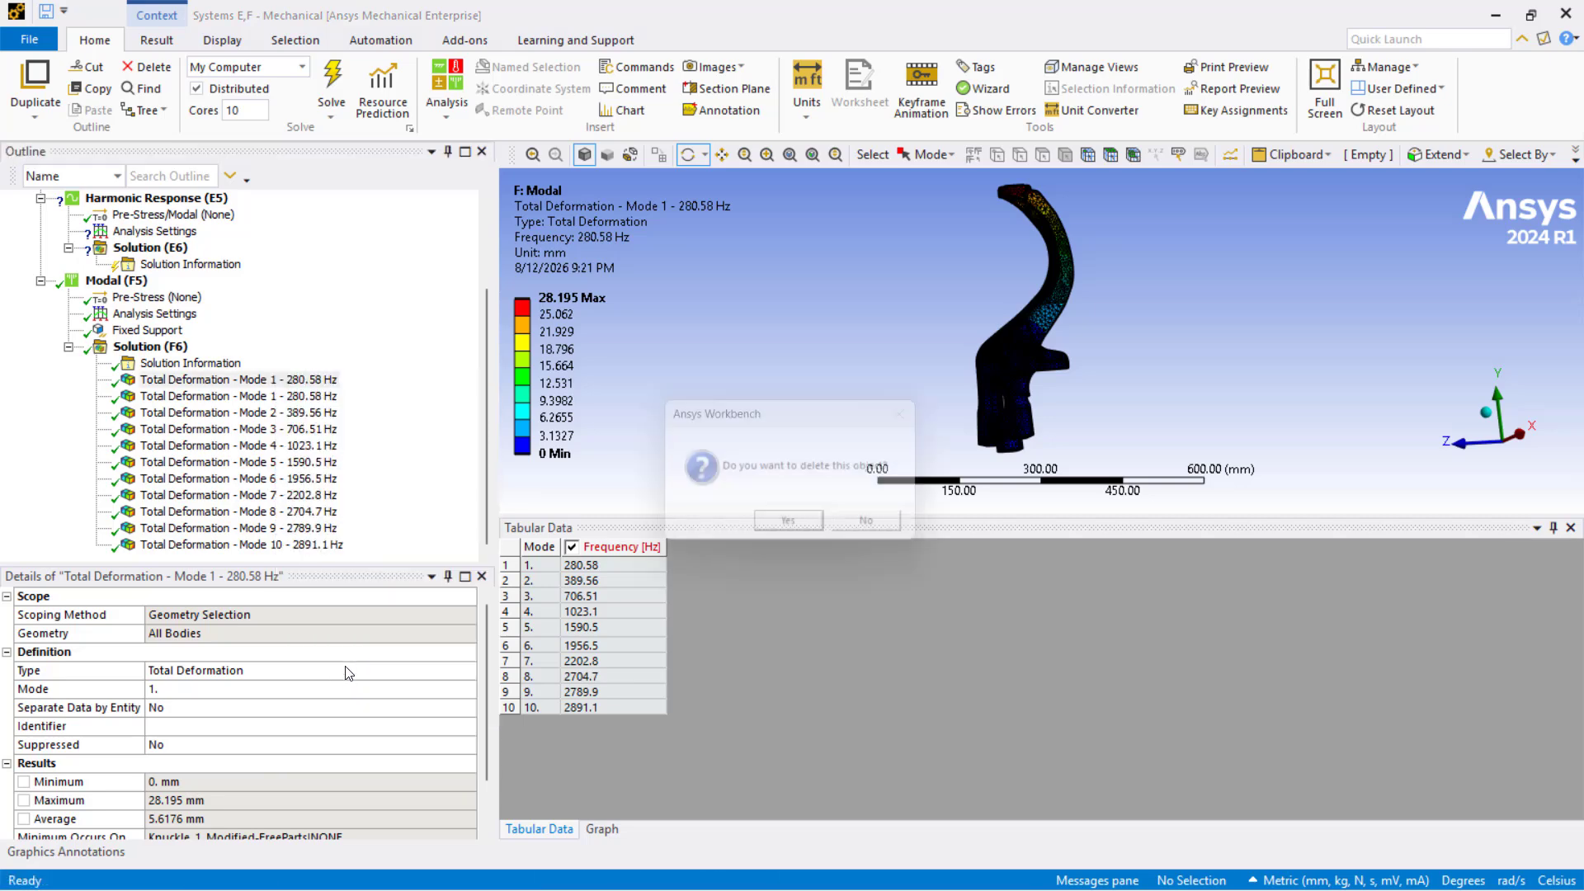
pyautogui.click(798, 530)
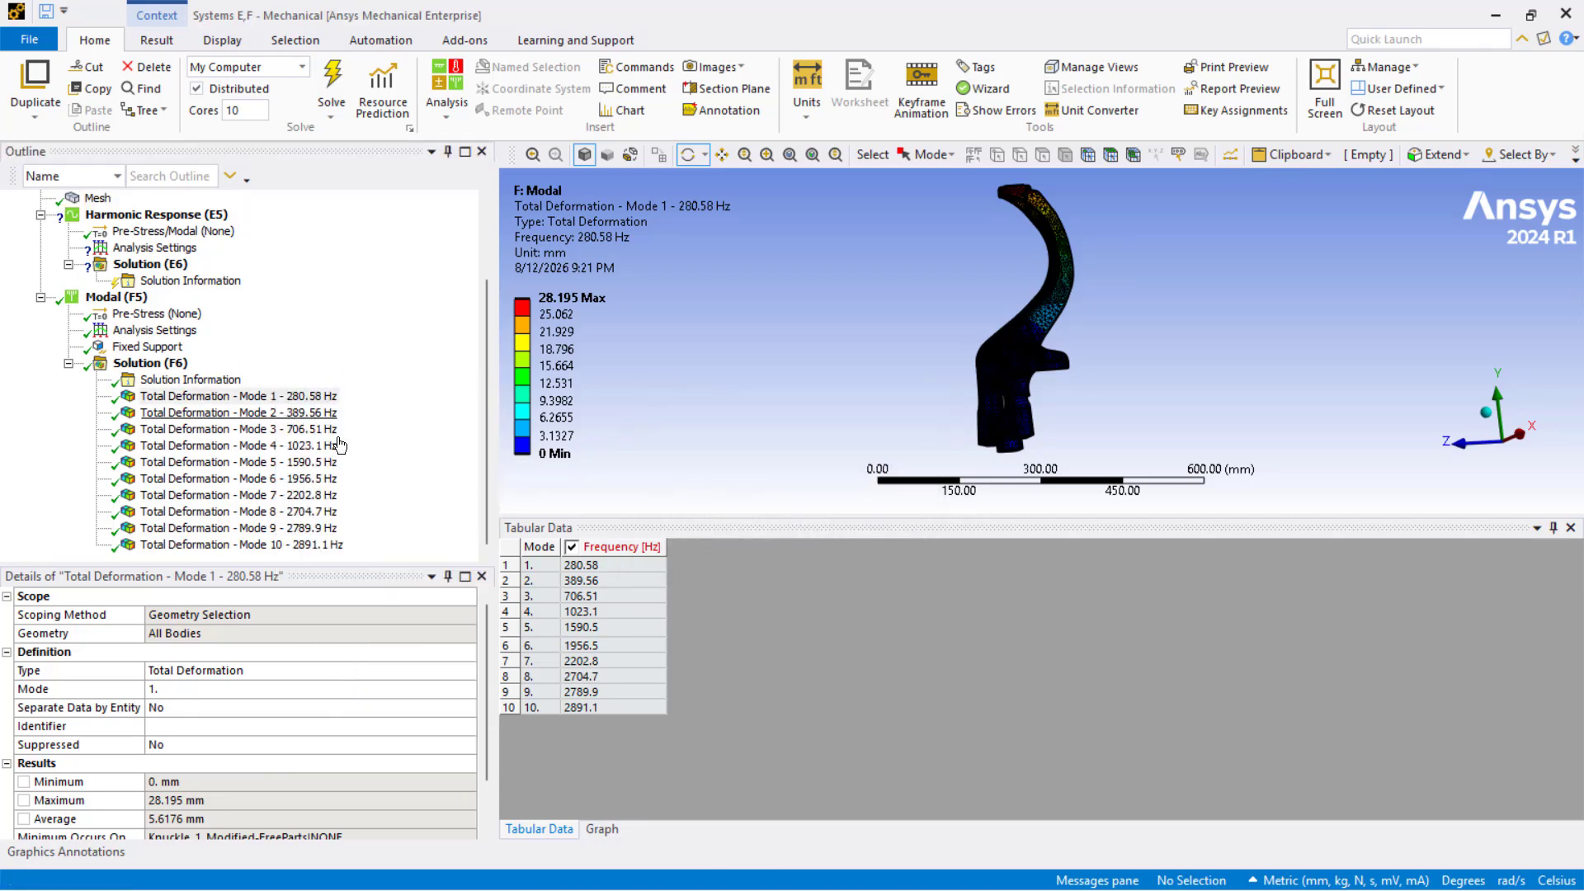
# Enlarge the graphics area and show the mode 1 Total Deformation with No WireFrame, keeping the whole knuckle in view
pyautogui.moveTo(631, 525); pyautogui.dragTo(726, 768)
pyautogui.moveTo(729, 525); pyautogui.dragTo(1156, 273)
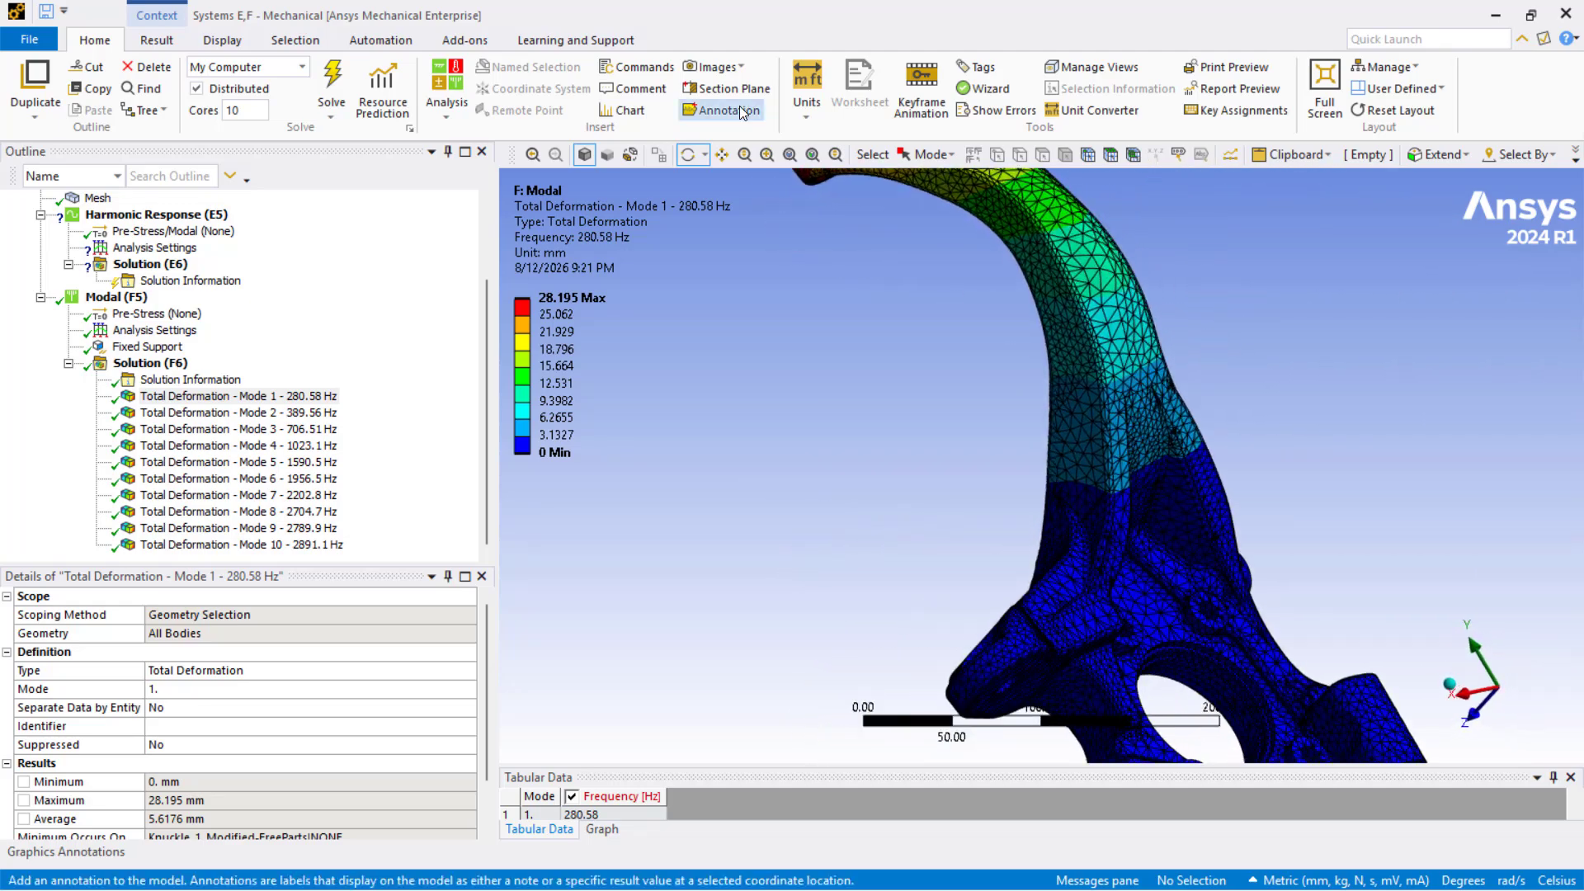
pyautogui.click(207, 39)
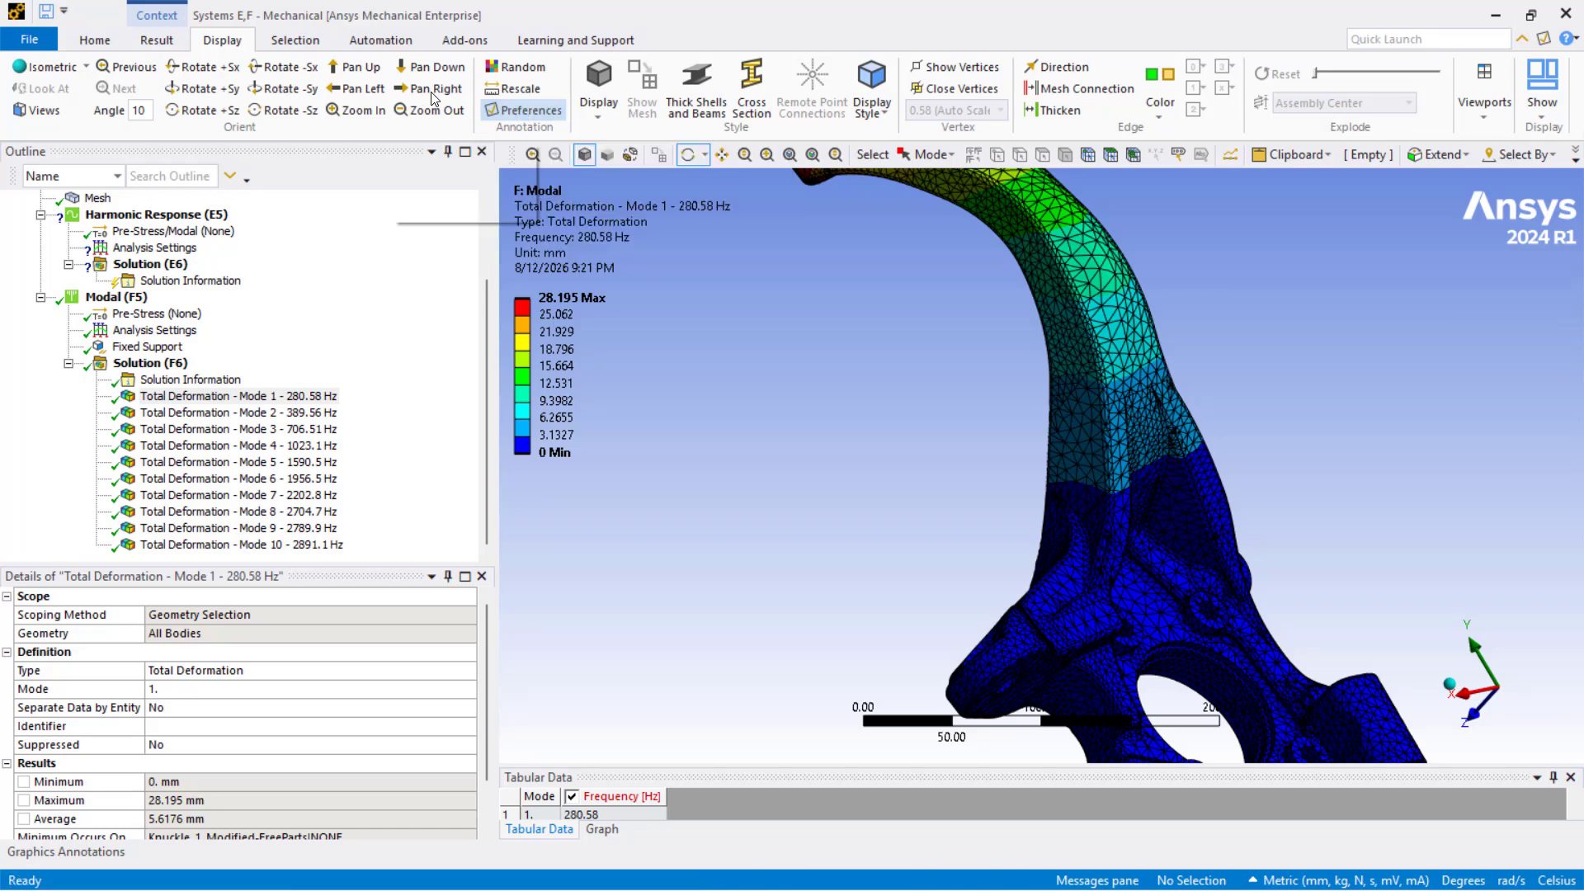
pyautogui.click(169, 40)
pyautogui.click(790, 115)
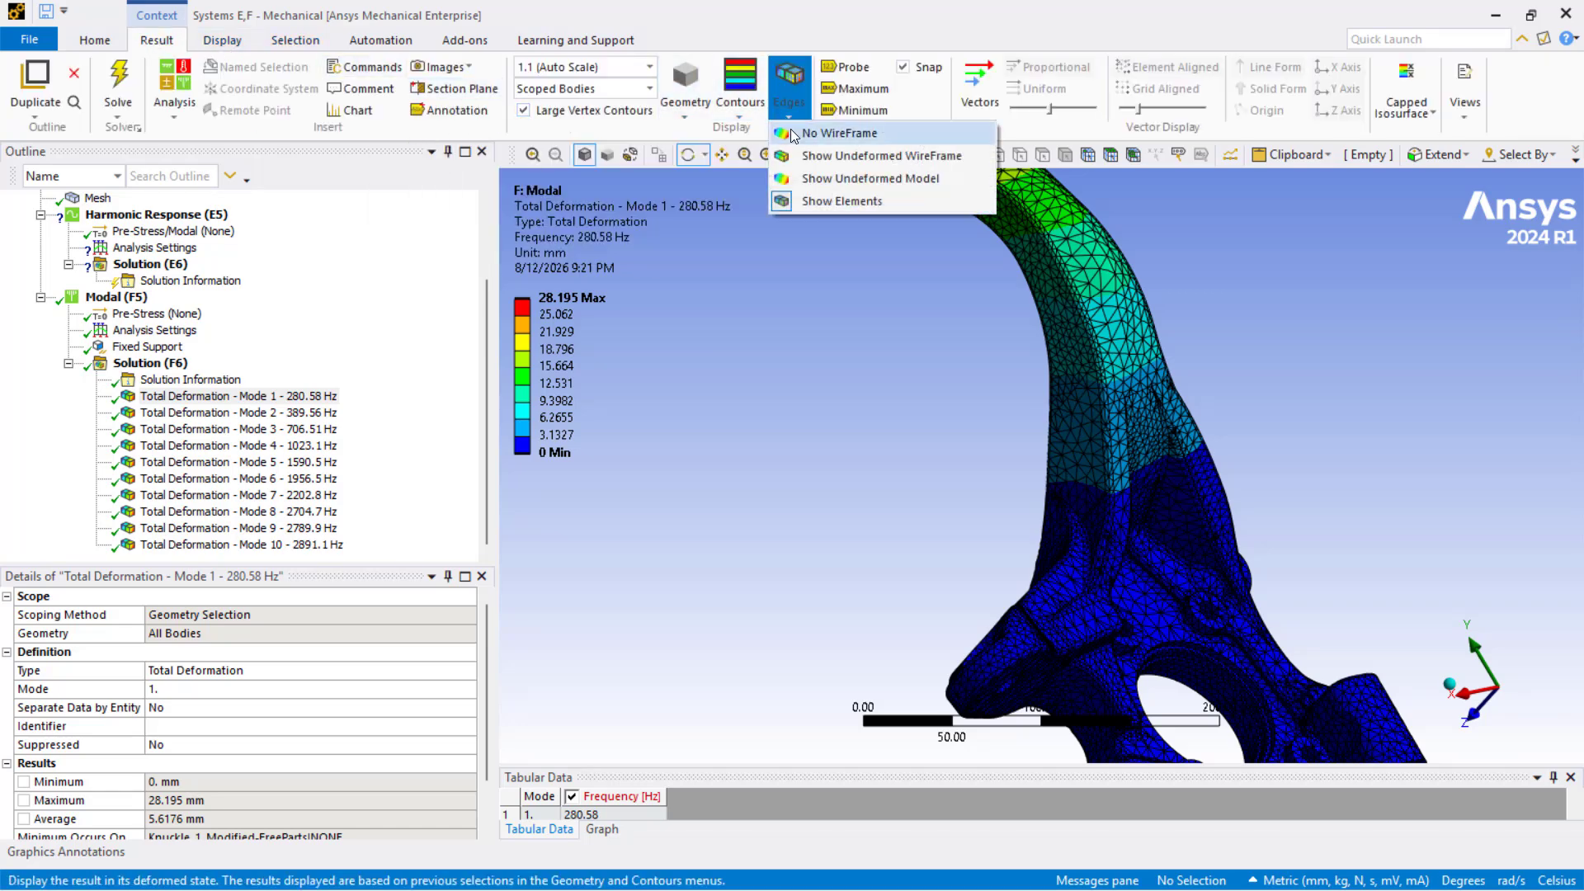
pyautogui.click(790, 129)
pyautogui.scroll(3, 792, 353)
pyautogui.scroll(-5, 792, 353)
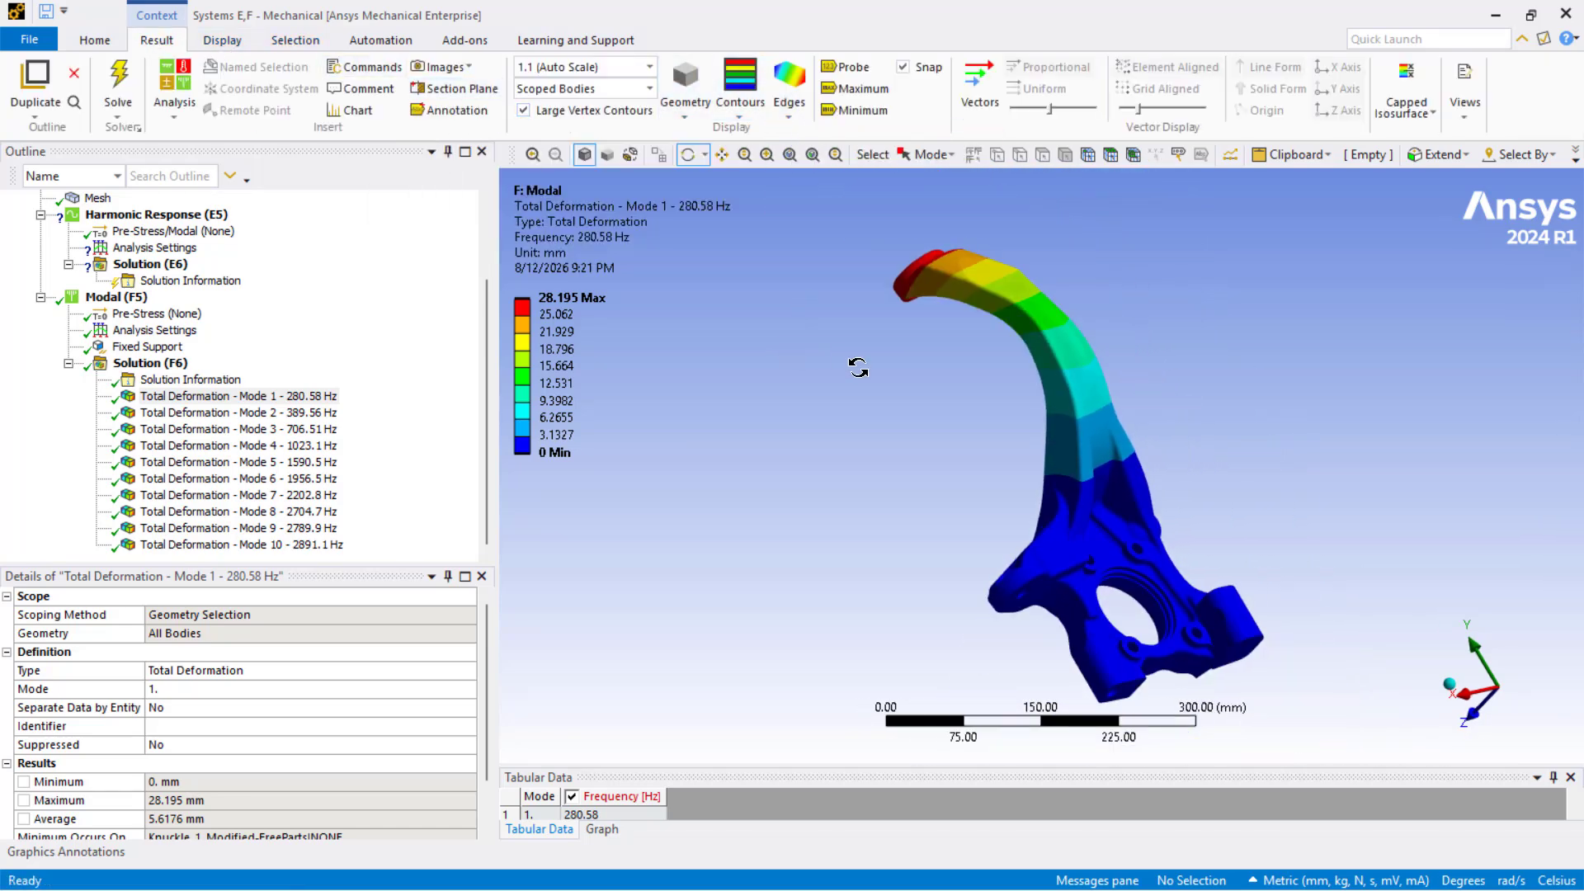
# Animate the mode 1 Total Deformation of the knuckle in the contour view
pyautogui.moveTo(856, 364); pyautogui.dragTo(783, 421)
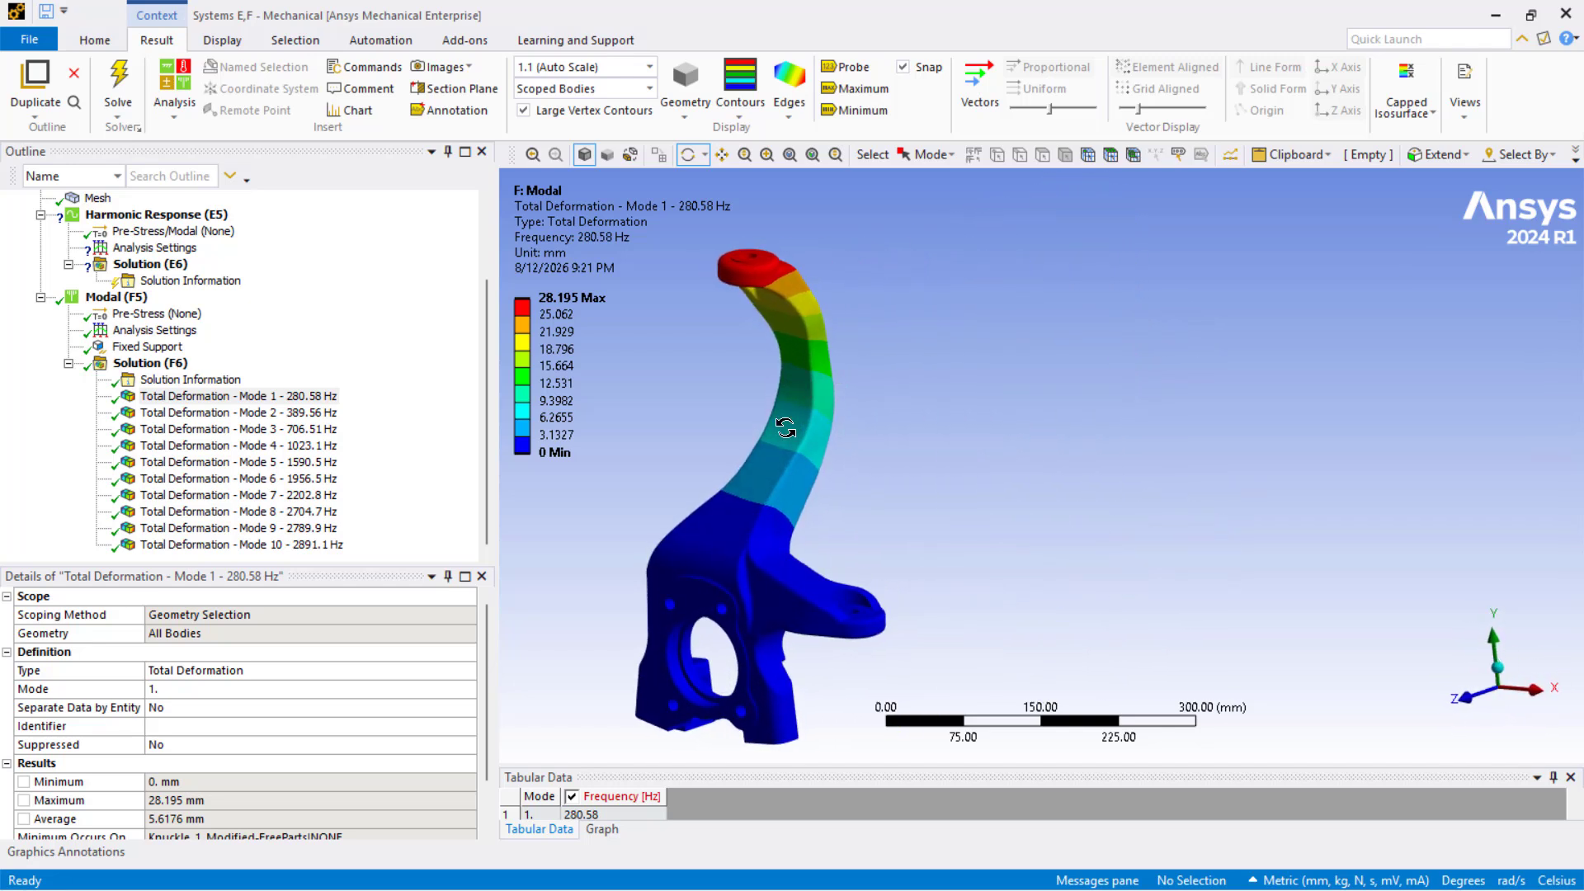
pyautogui.scroll(1, 803, 410)
pyautogui.click(623, 835)
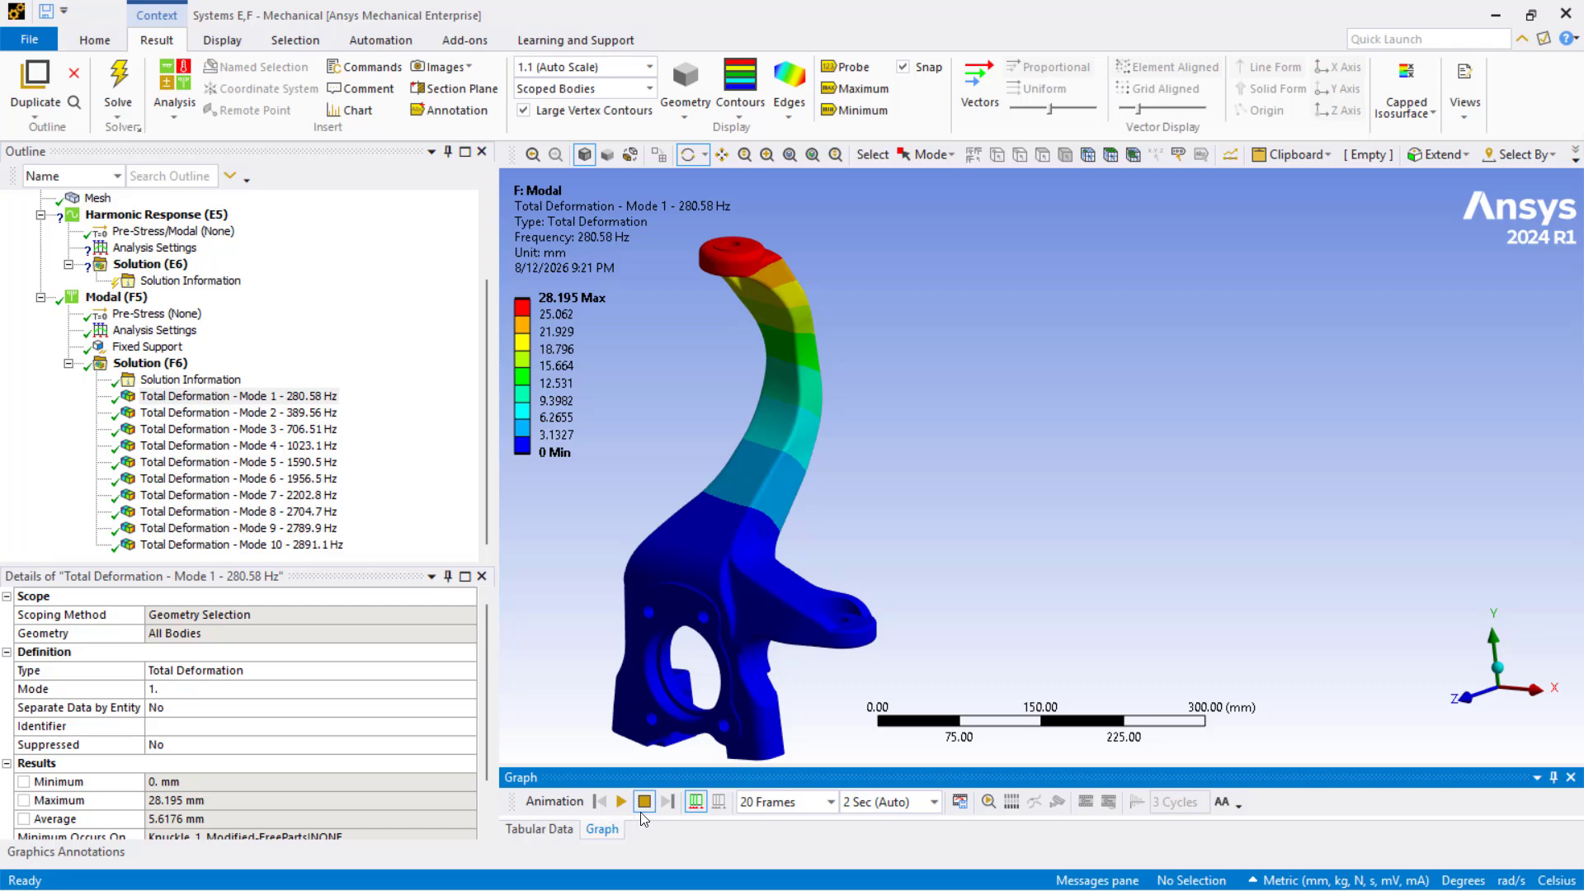
pyautogui.click(620, 801)
# Animate the mode 2 Total Deformation and examine the arm's motion from another angle
pyautogui.click(278, 415)
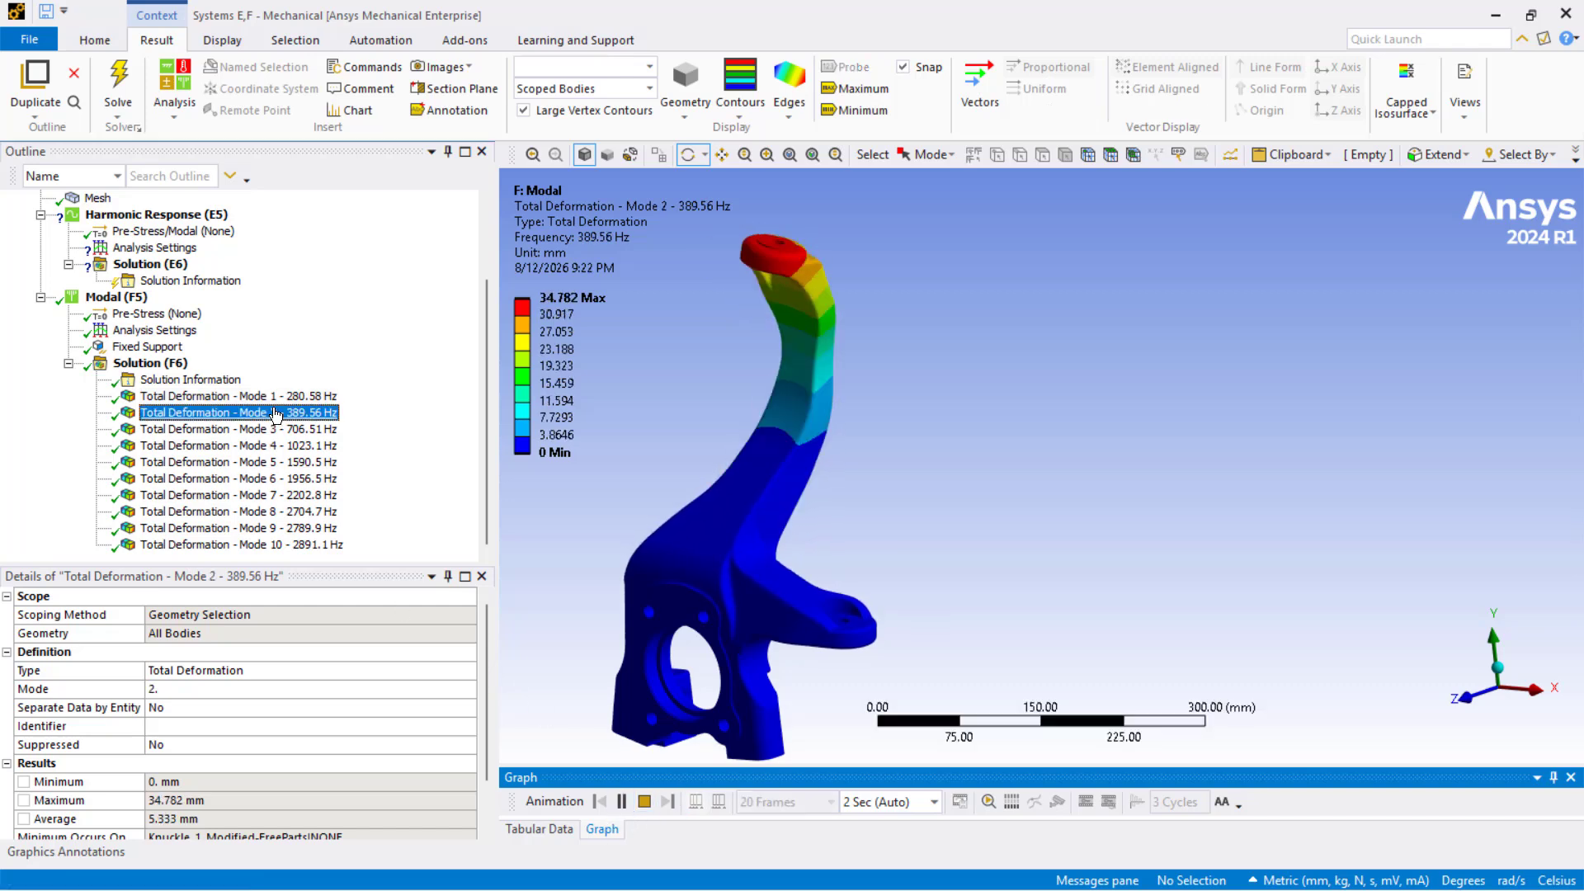
pyautogui.click(621, 802)
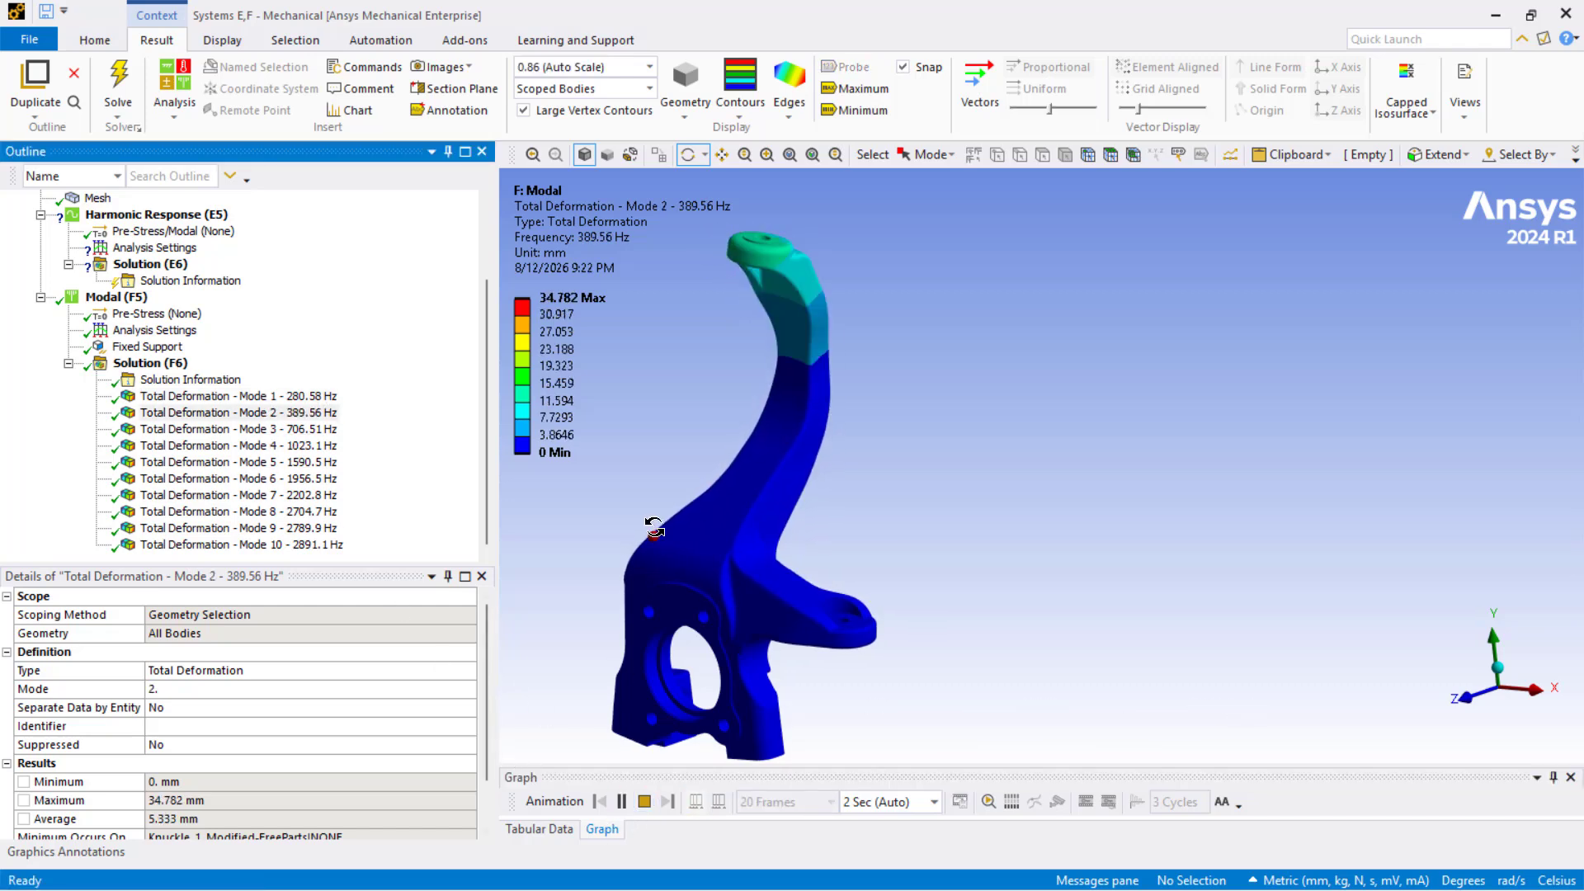
pyautogui.moveTo(654, 538); pyautogui.dragTo(651, 551)
pyautogui.moveTo(656, 525)
pyautogui.mouseDown(button='middle')
pyautogui.moveTo(661, 548)
pyautogui.moveTo(675, 512)
pyautogui.moveTo(672, 525)
pyautogui.mouseUp(button='middle')
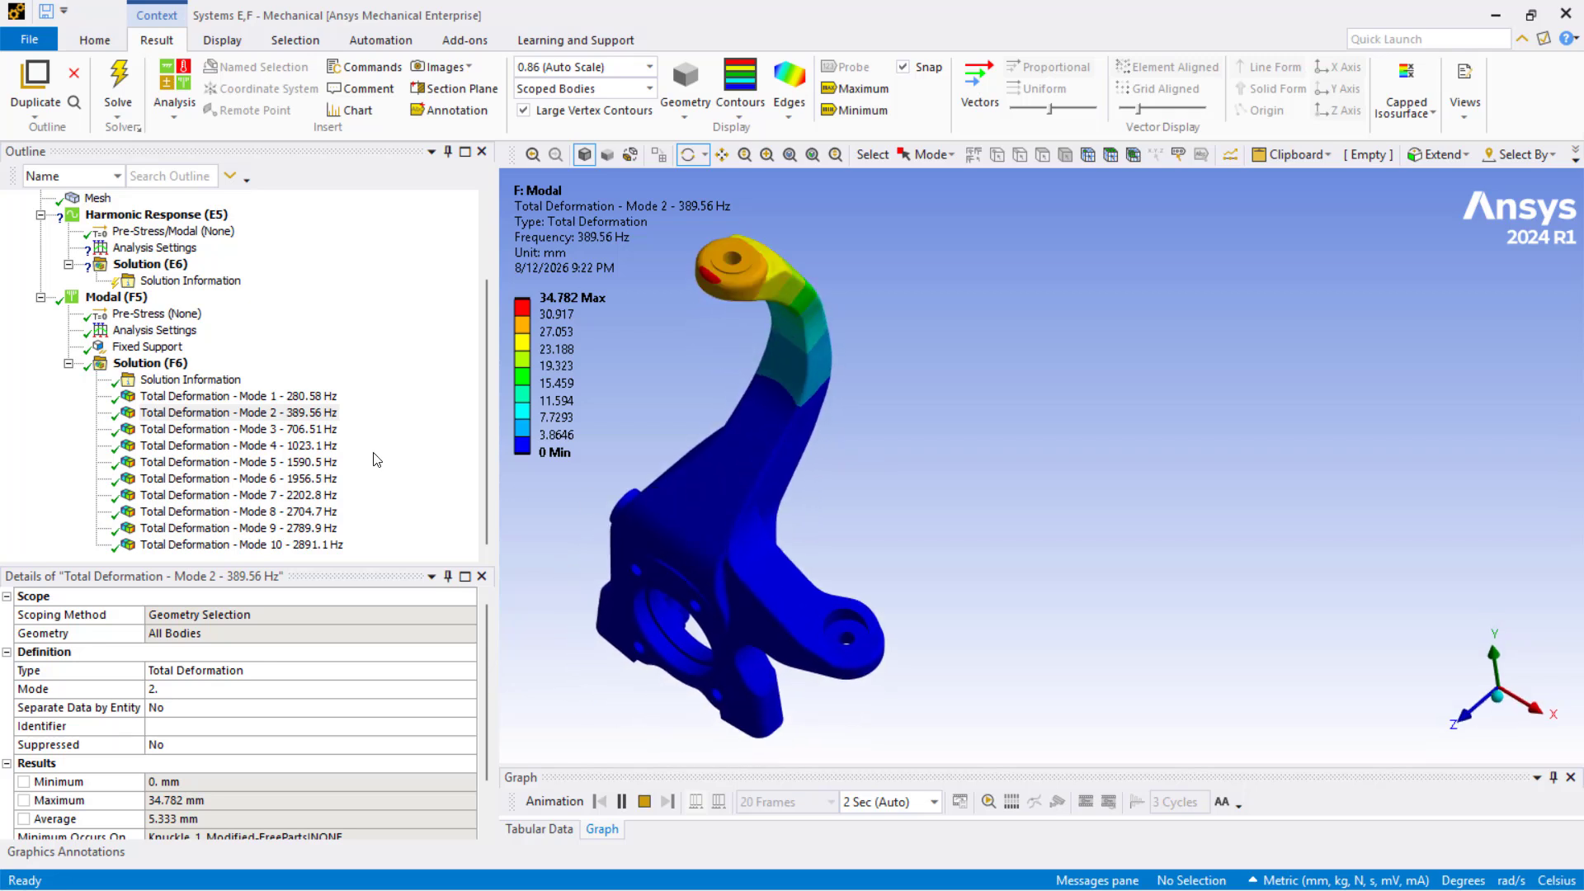
# Animate the mode 3 Total Deformation, examine the arm's motion from several angles and pause the animation
pyautogui.click(329, 430)
pyautogui.click(621, 801)
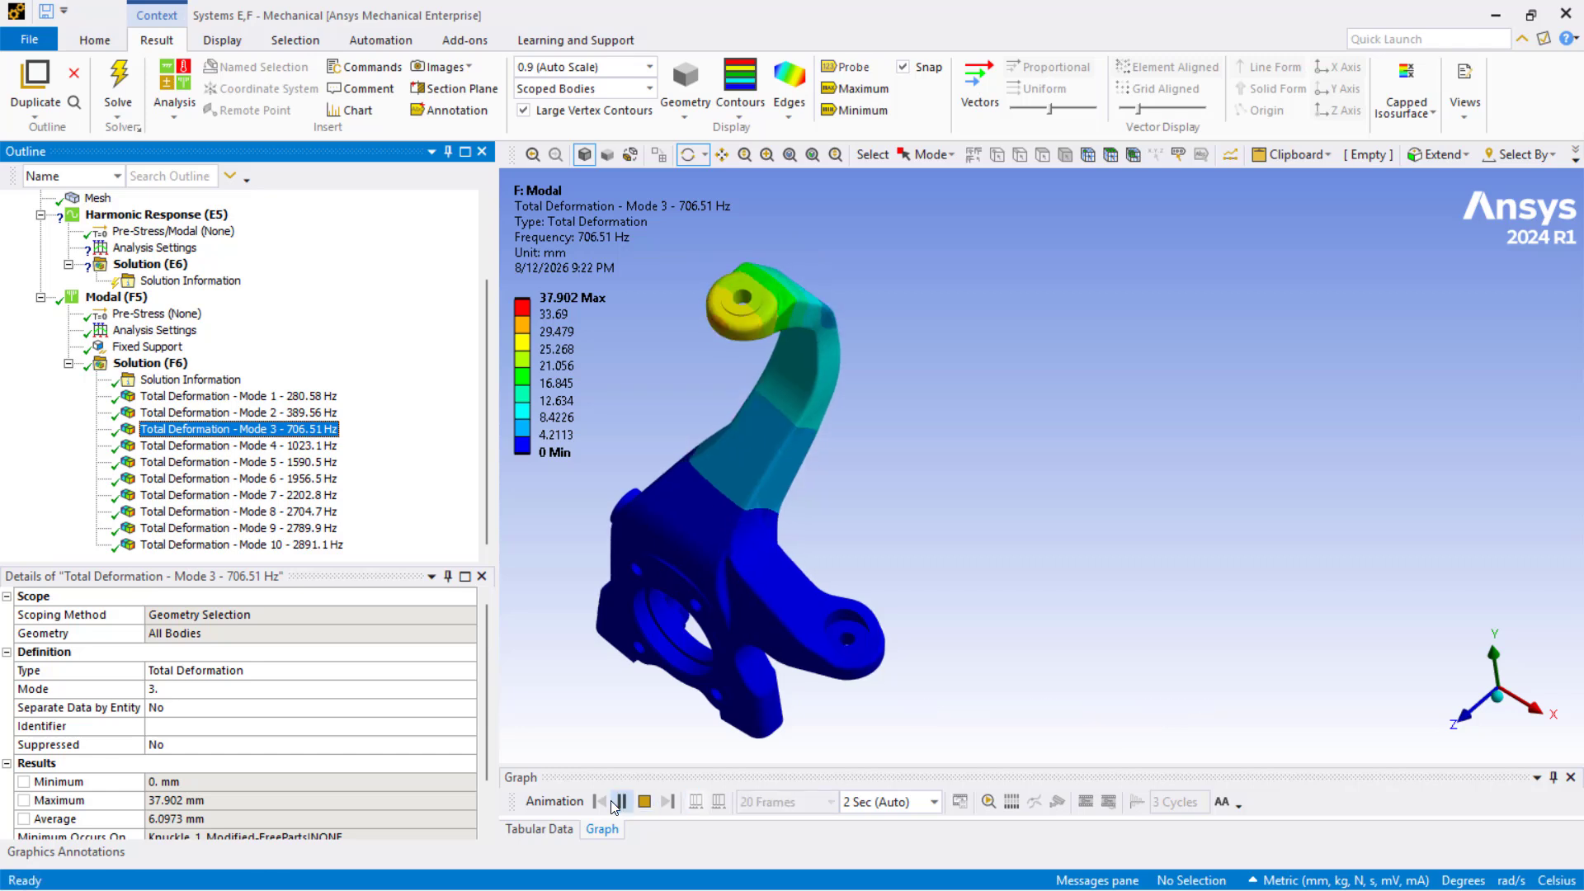
pyautogui.moveTo(631, 627)
pyautogui.mouseDown(button='middle')
pyautogui.moveTo(621, 564)
pyautogui.moveTo(640, 587)
pyautogui.moveTo(629, 604)
pyautogui.mouseUp(button='middle')
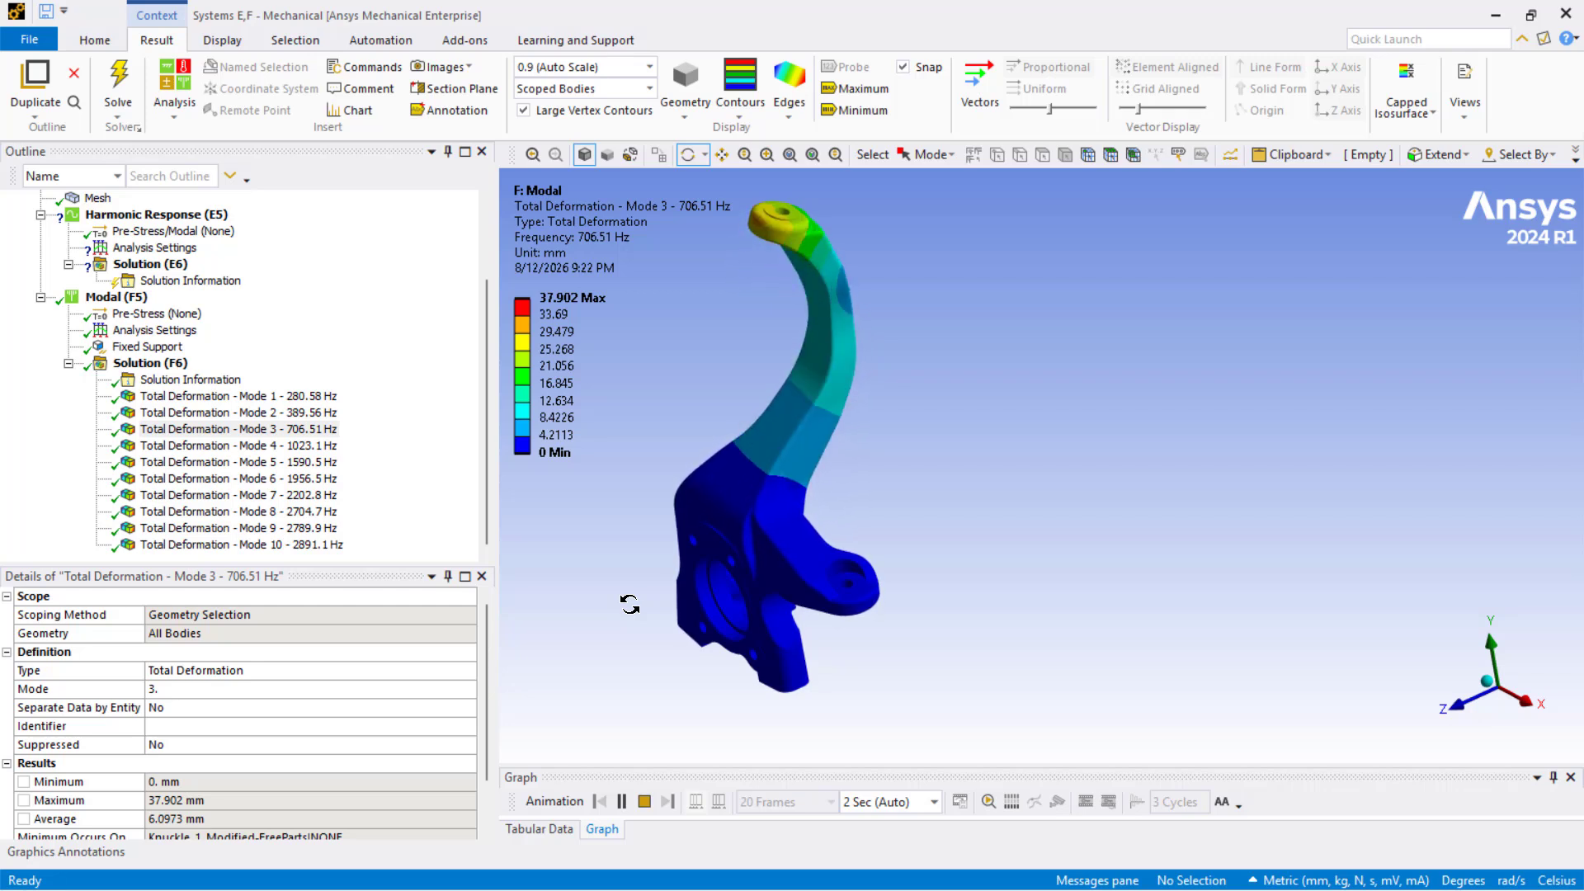
pyautogui.moveTo(630, 606); pyautogui.dragTo(629, 629, button='middle')
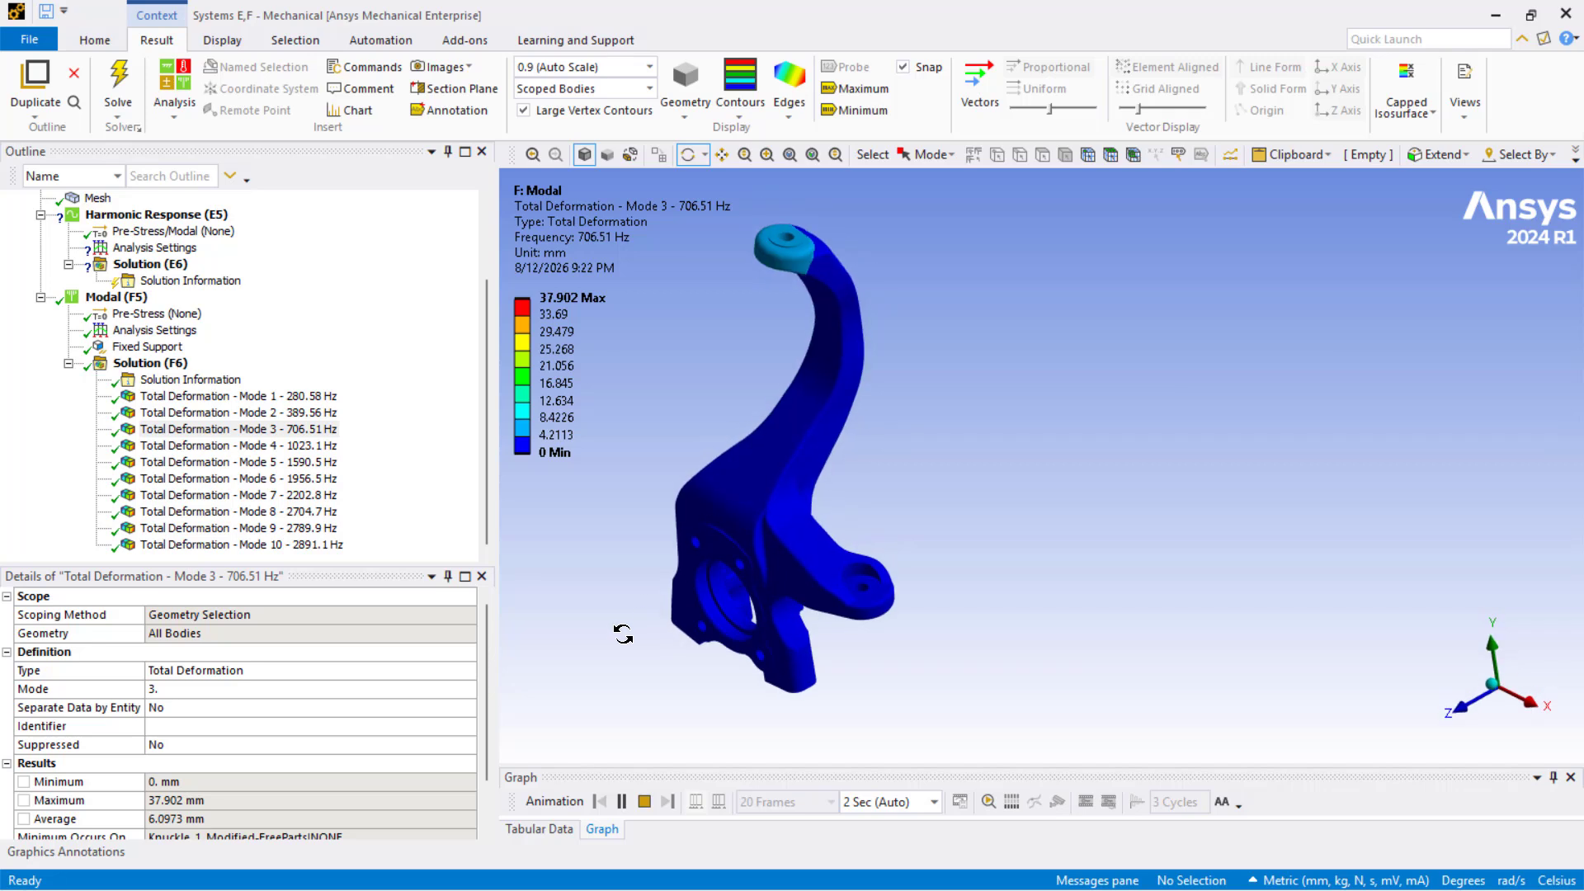
pyautogui.click(623, 802)
# Animate the mode 4 Total Deformation and pause the animation
pyautogui.click(297, 445)
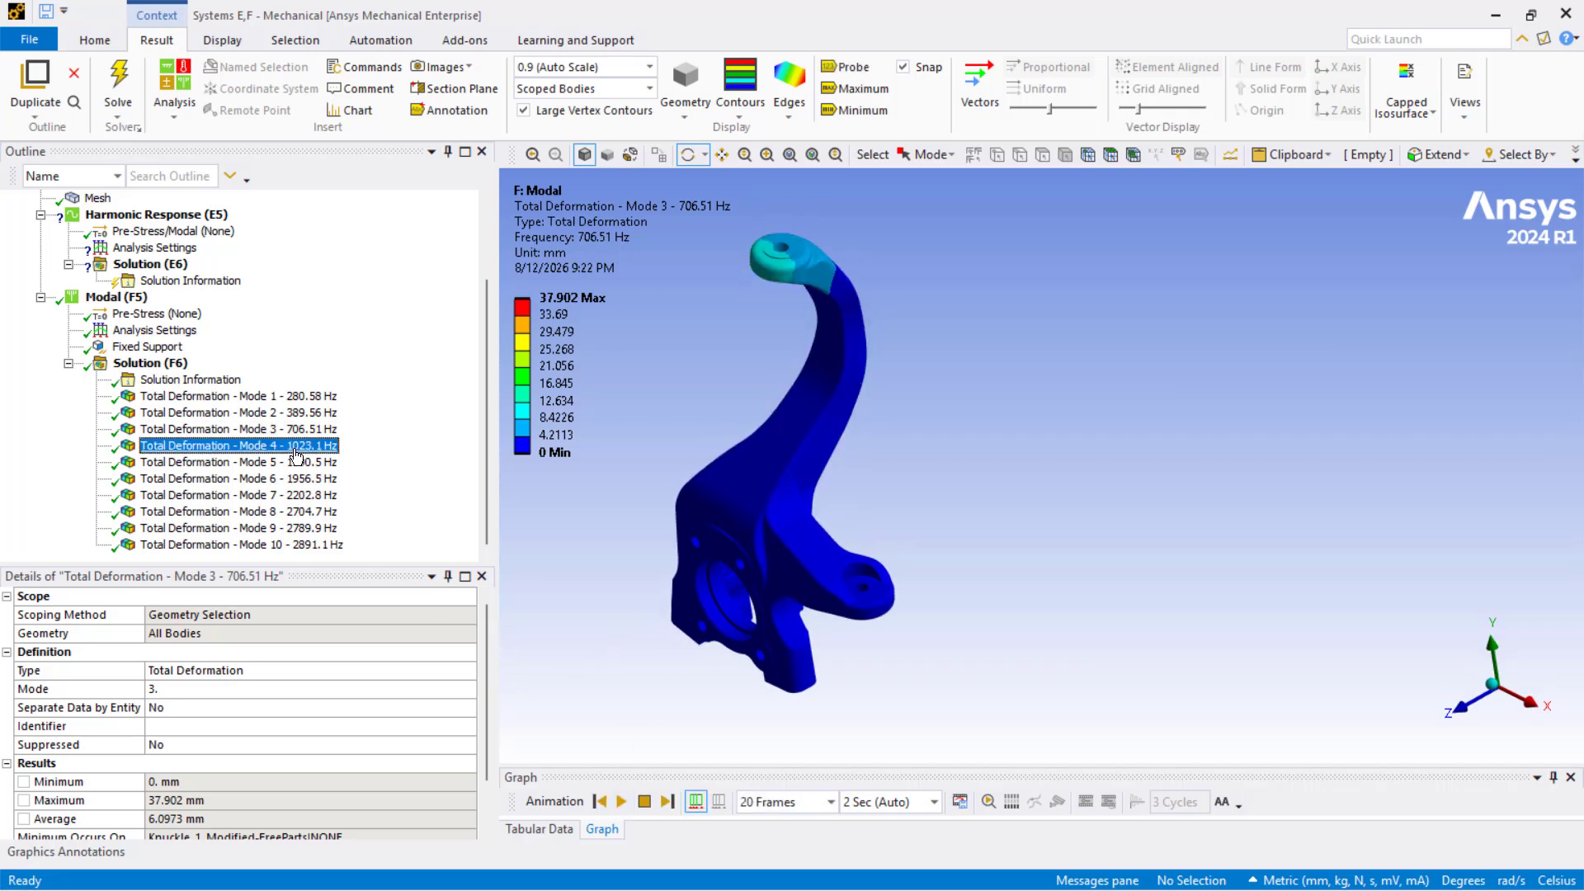
pyautogui.click(621, 801)
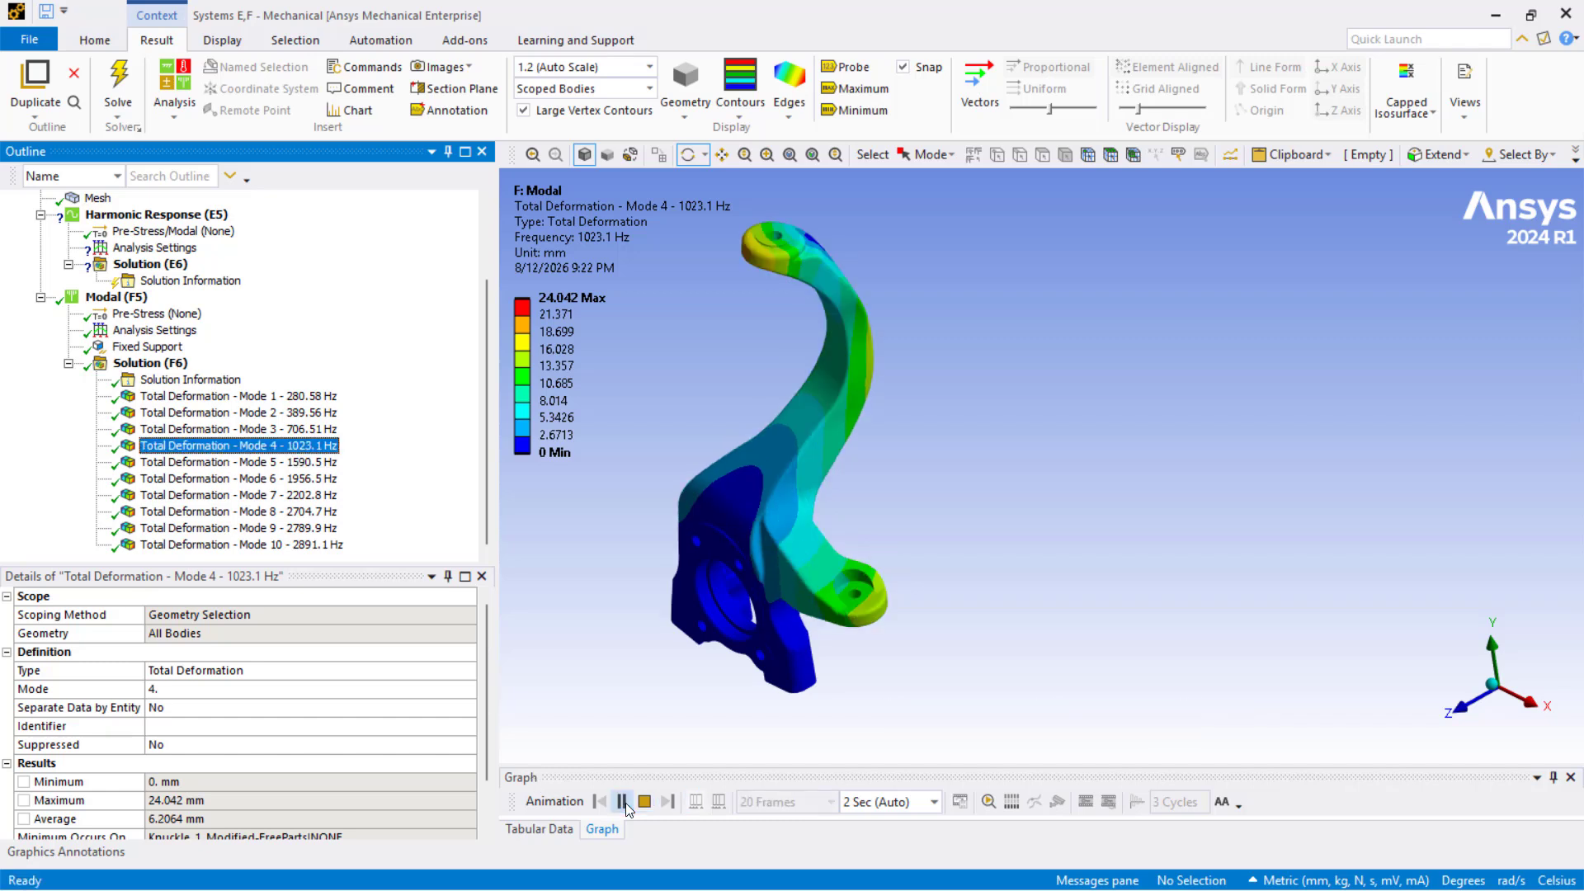
pyautogui.click(622, 801)
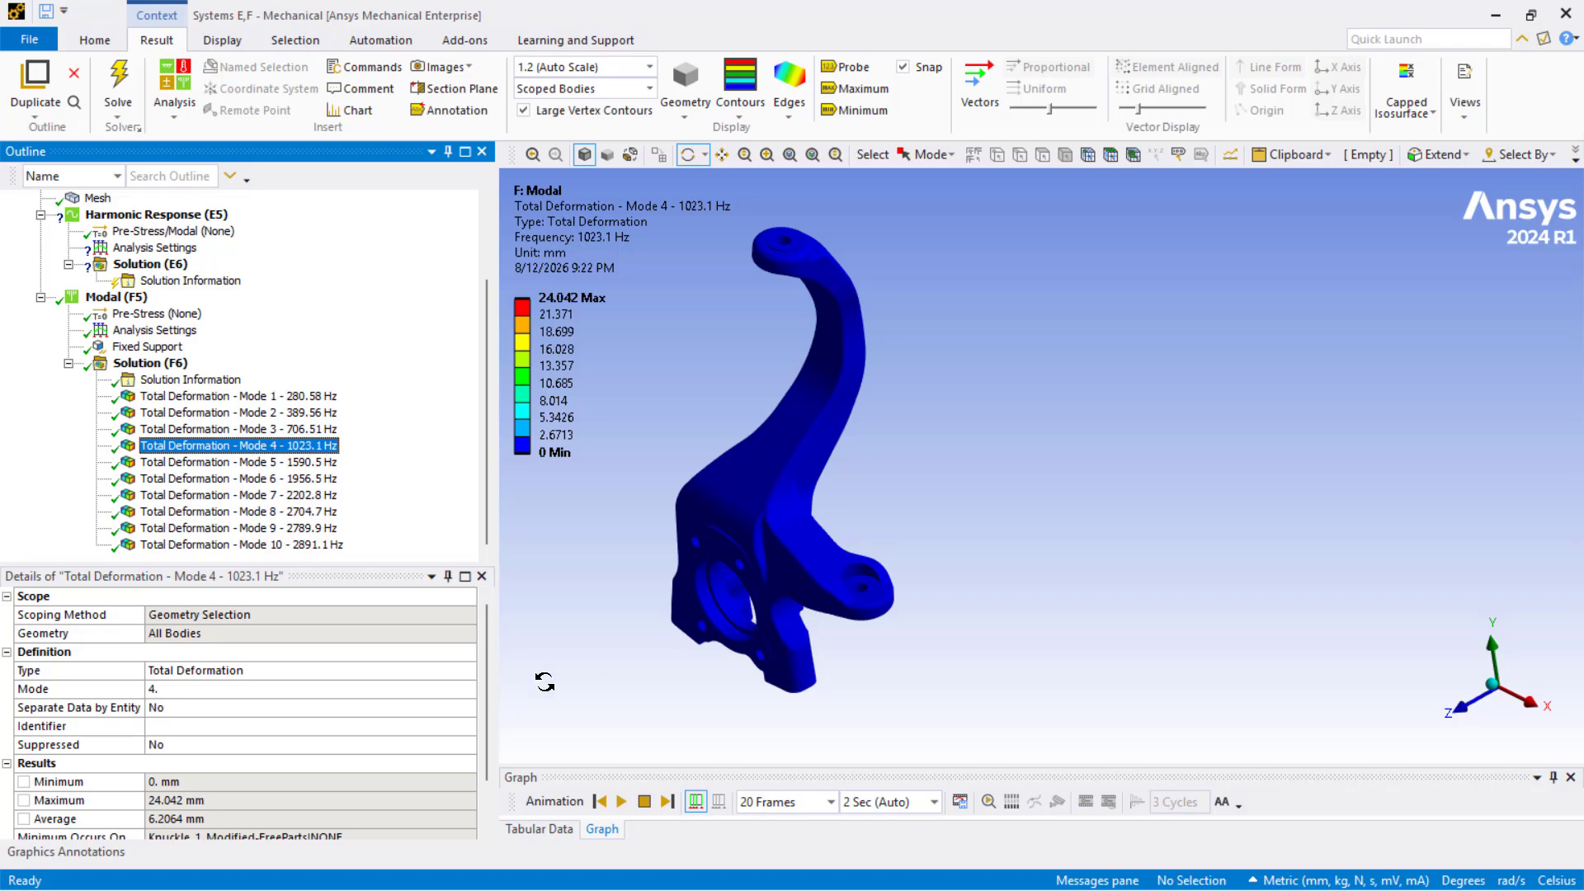
# Switch to Workbench to check the Setup of Harmonic Response system E in the schematic, and return to the Systems E,F Mechanical window
pyautogui.press('super')
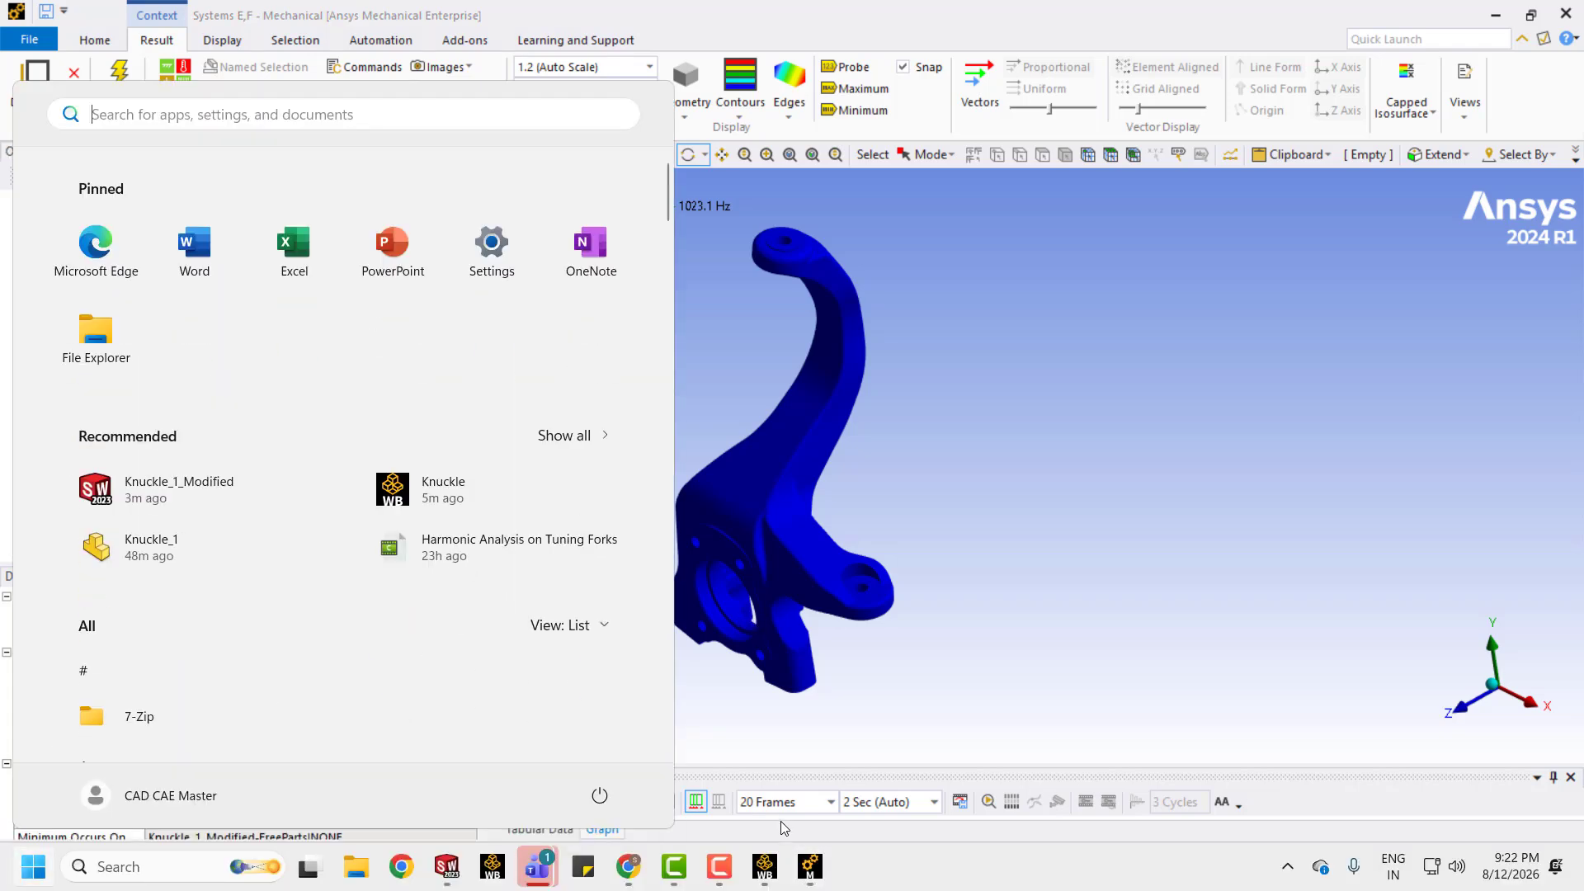
pyautogui.moveTo(776, 875)
pyautogui.click(764, 817)
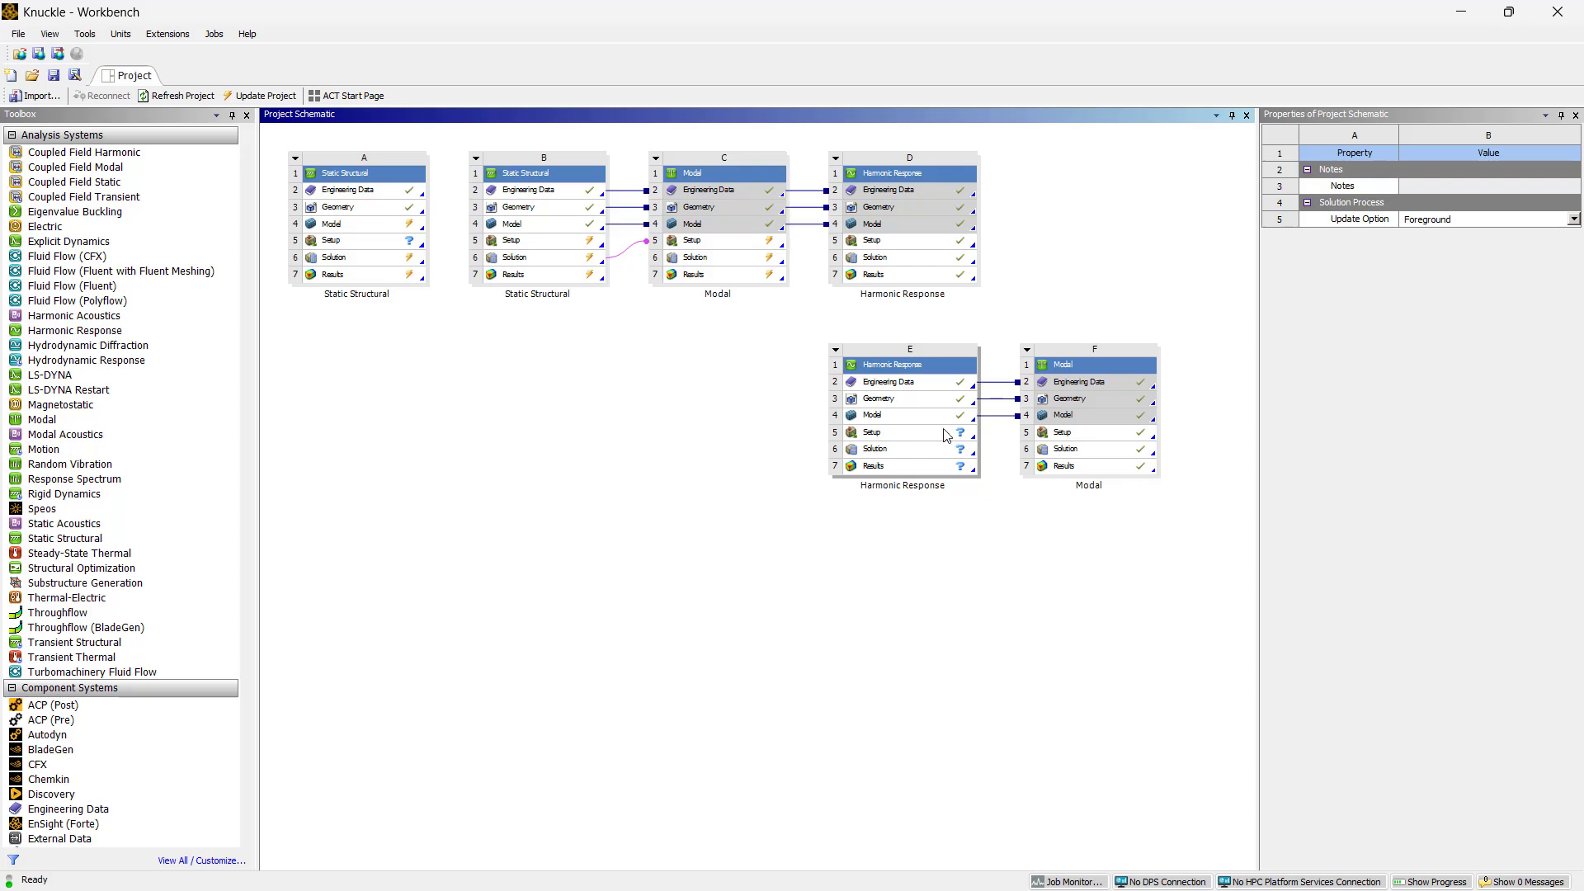
pyautogui.click(930, 438)
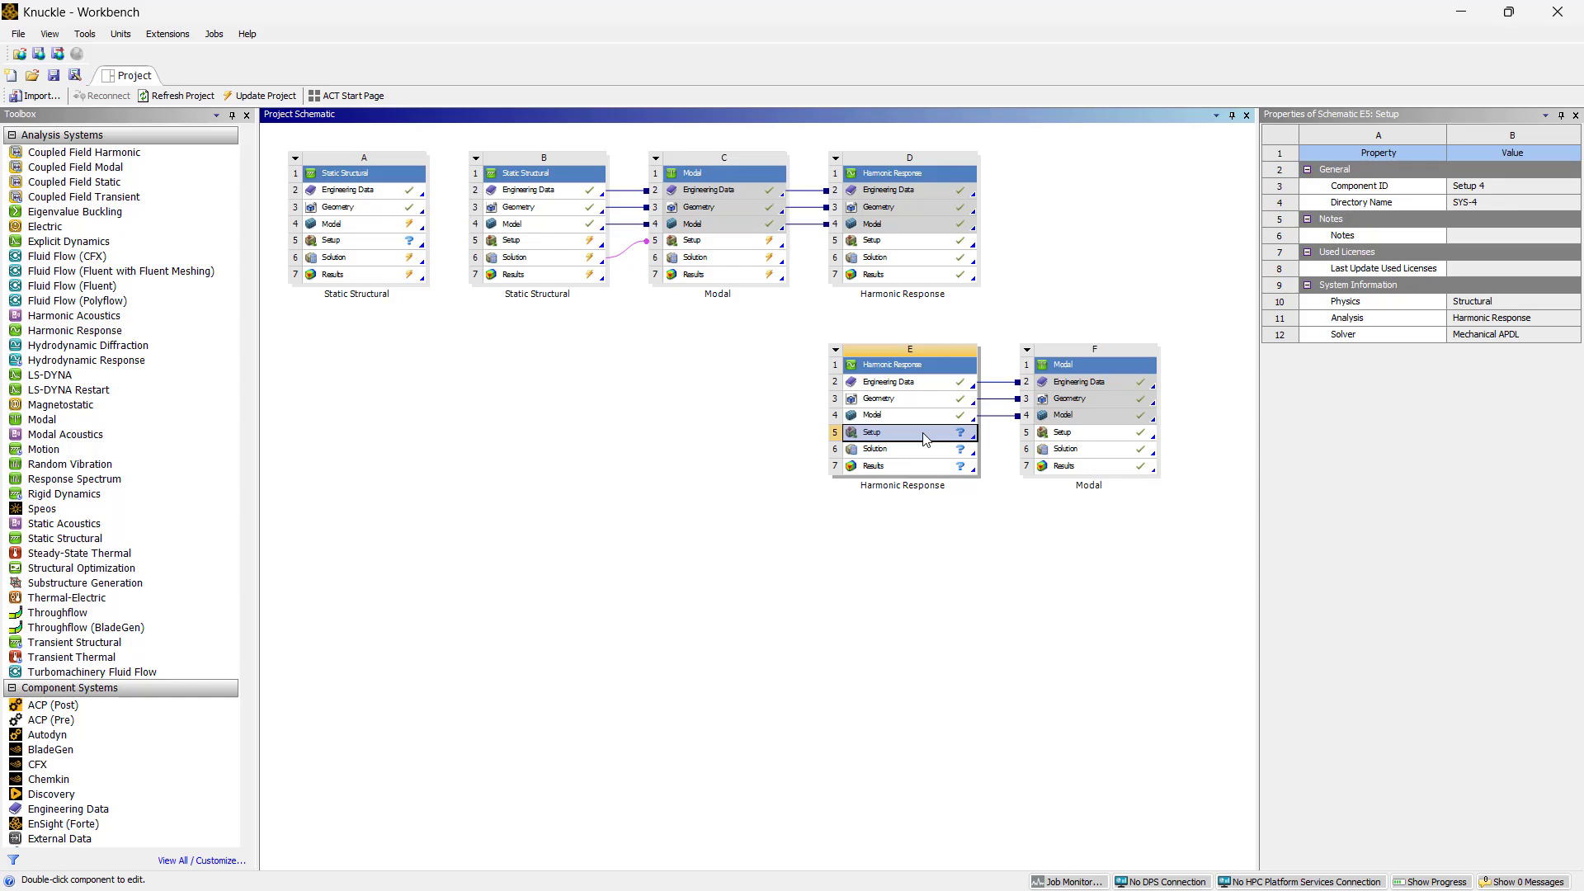
pyautogui.press('super')
pyautogui.click(779, 862)
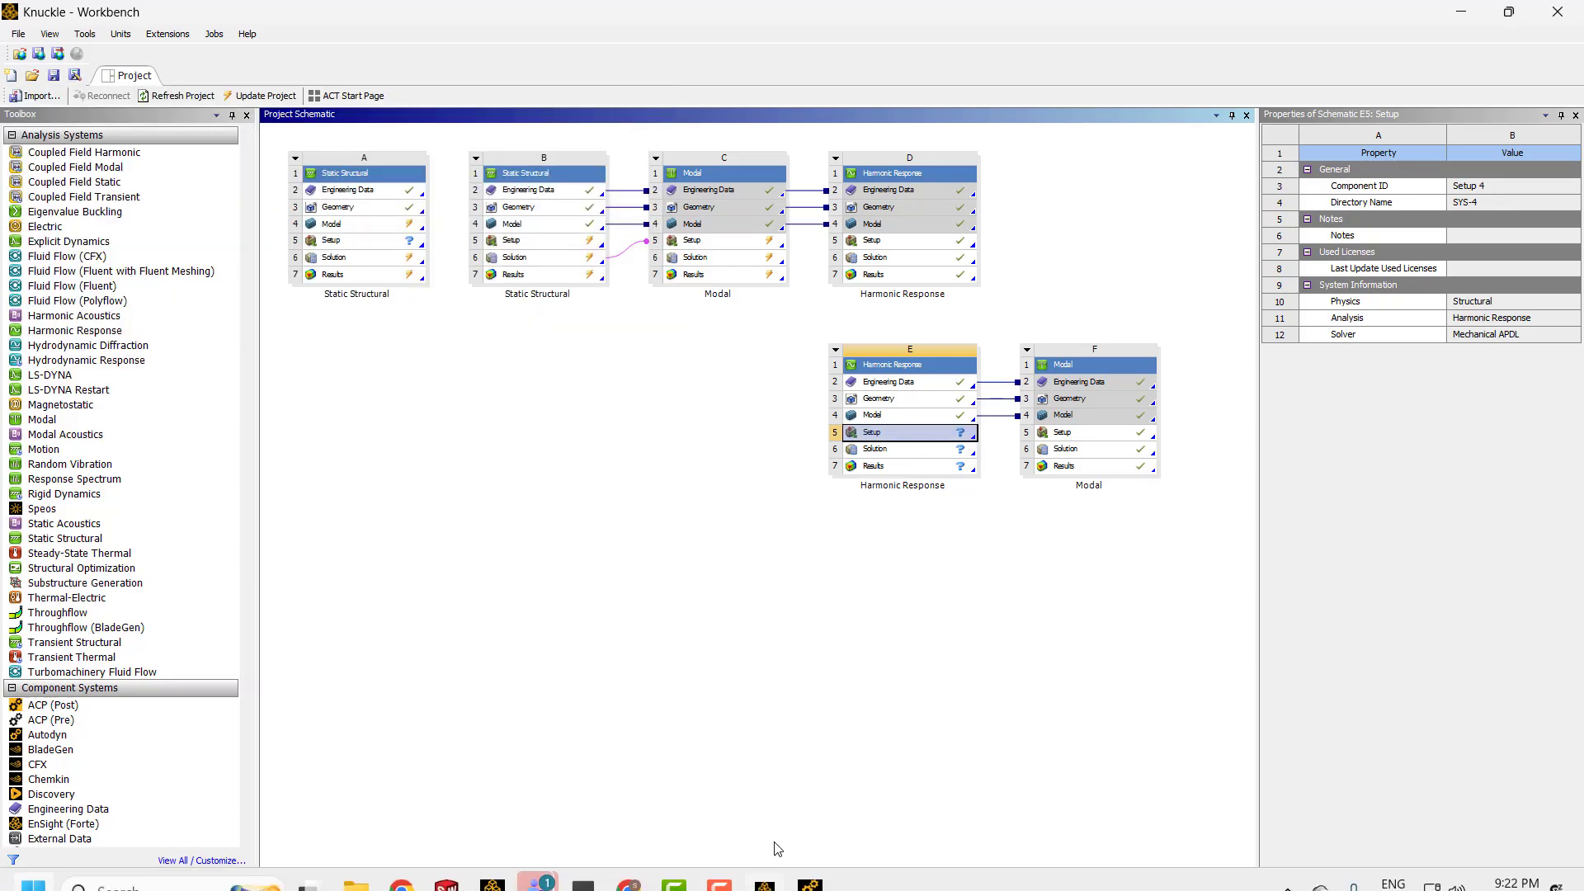
pyautogui.press('super')
pyautogui.moveTo(794, 867)
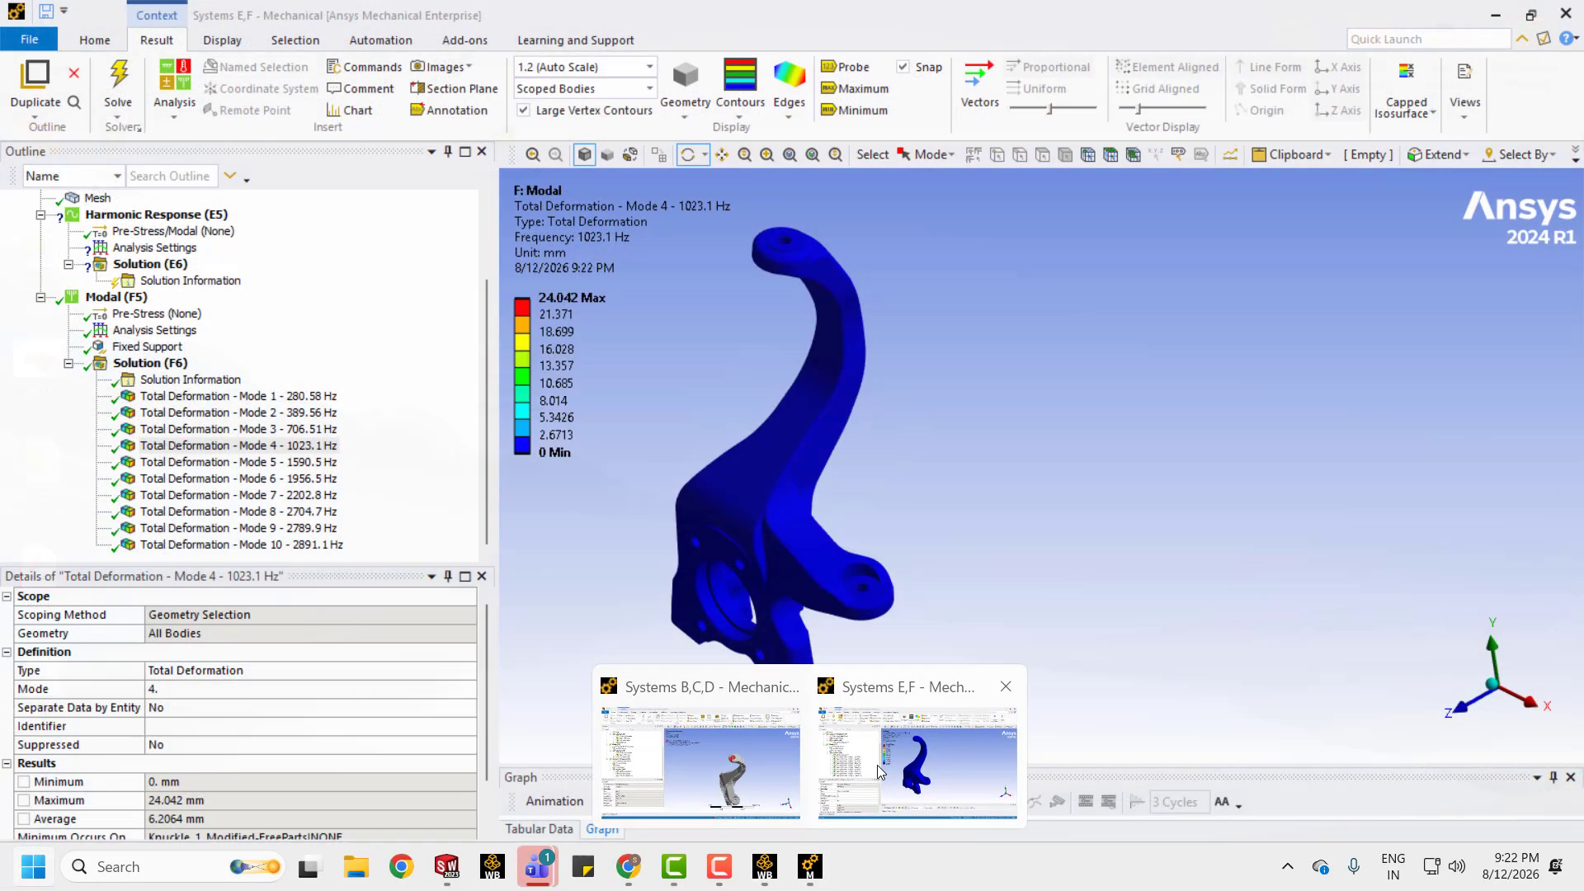
pyautogui.click(878, 766)
# Set the Harmonic Response frequency range to a minimum of 705 Hz and a maximum of 710 Hz in its Analysis Settings
pyautogui.scroll(2, 132, 380)
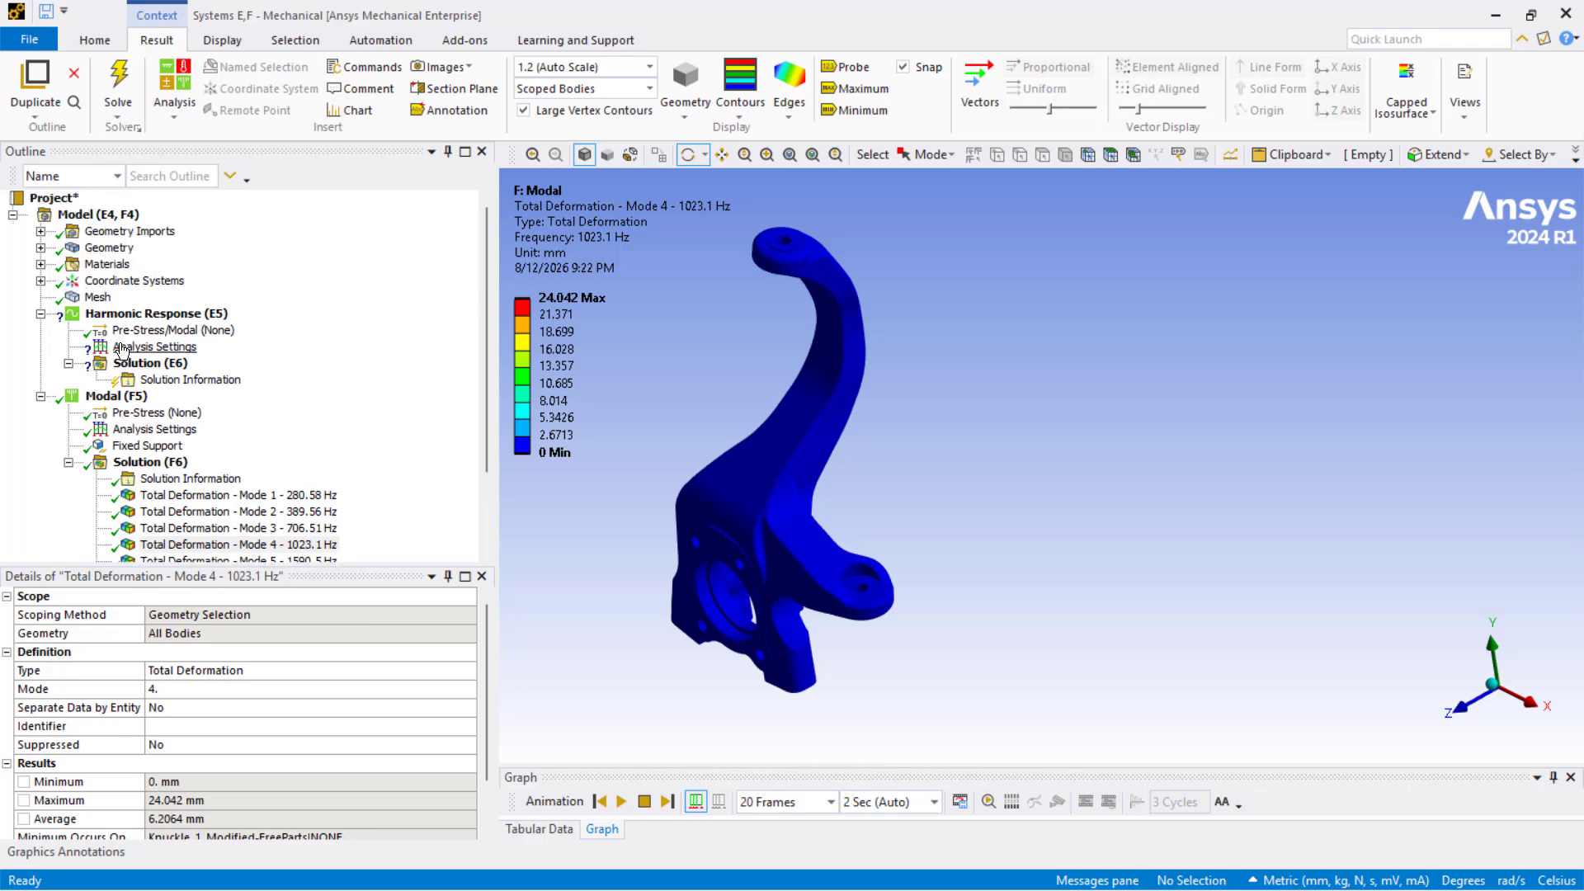
pyautogui.click(121, 347)
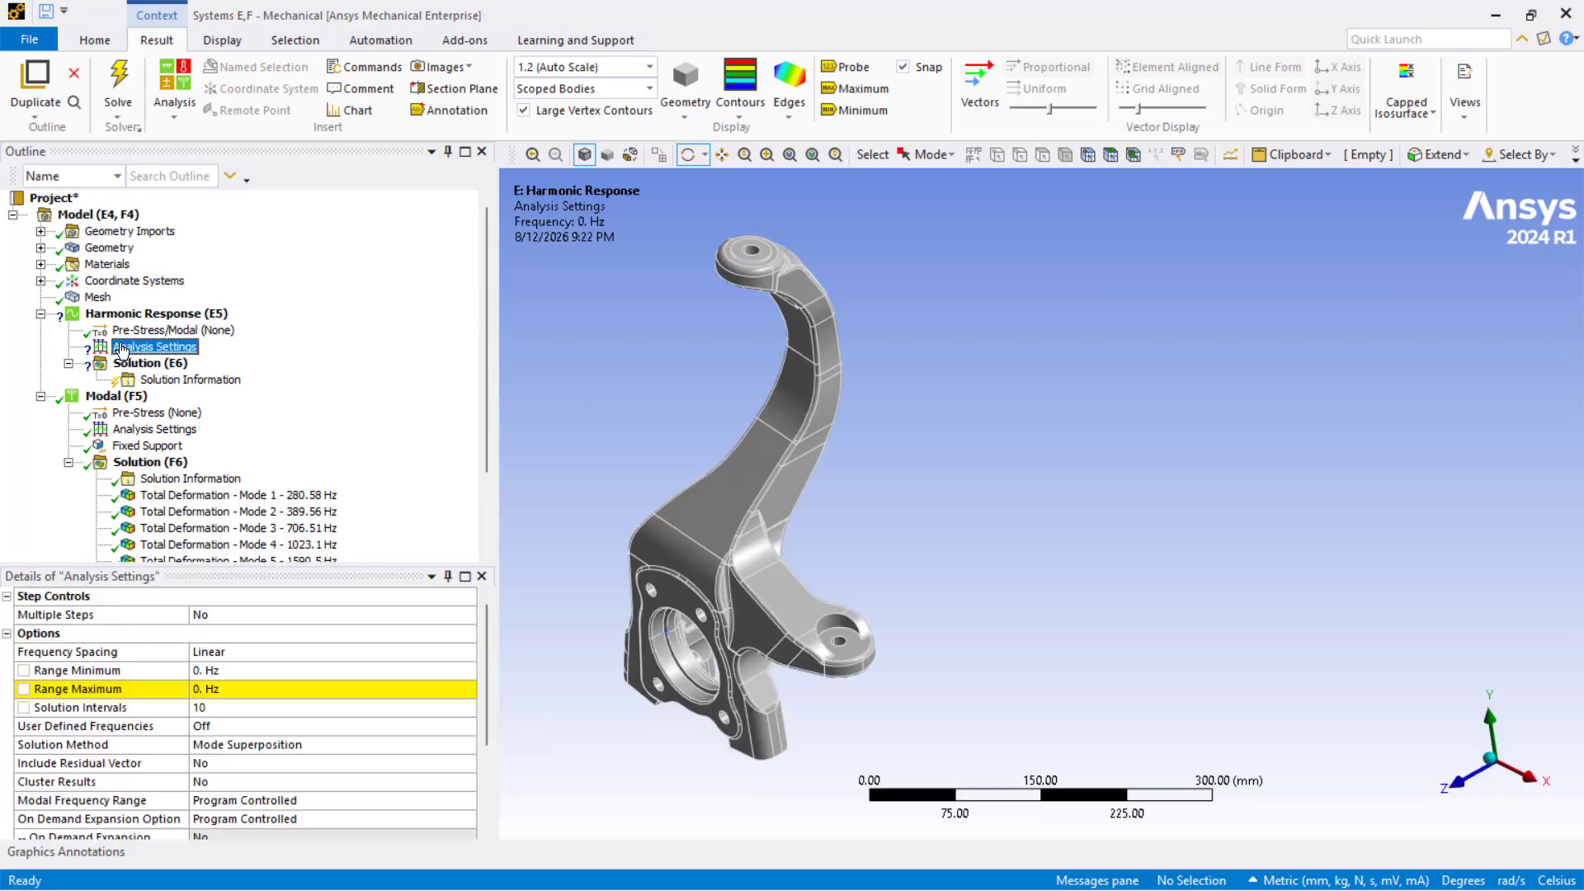
pyautogui.click(230, 671)
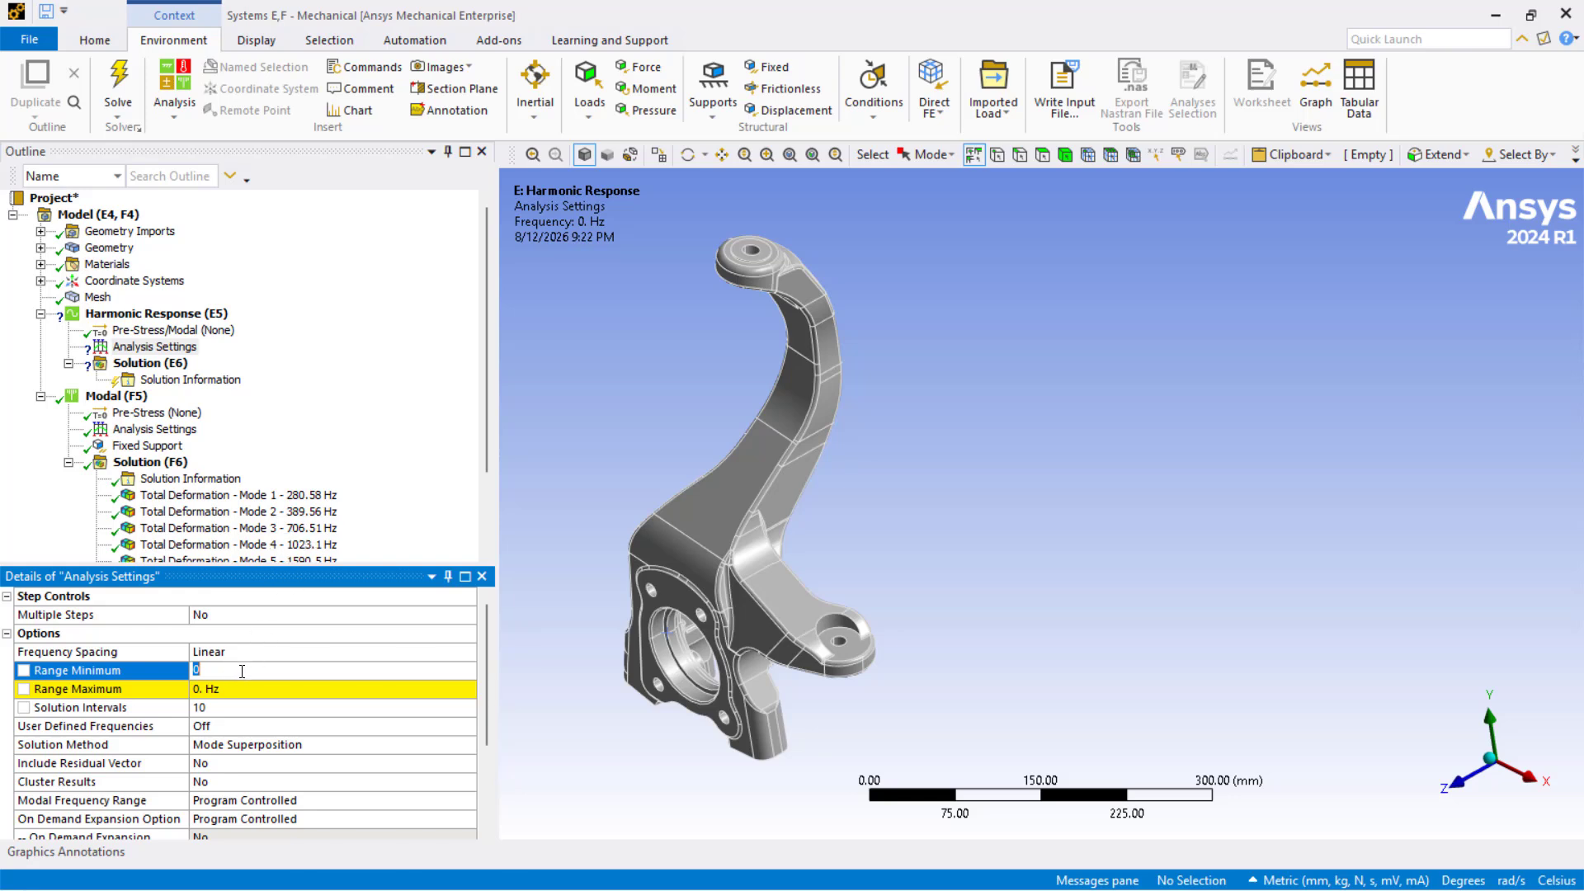
pyautogui.write('05')
pyautogui.click(242, 688)
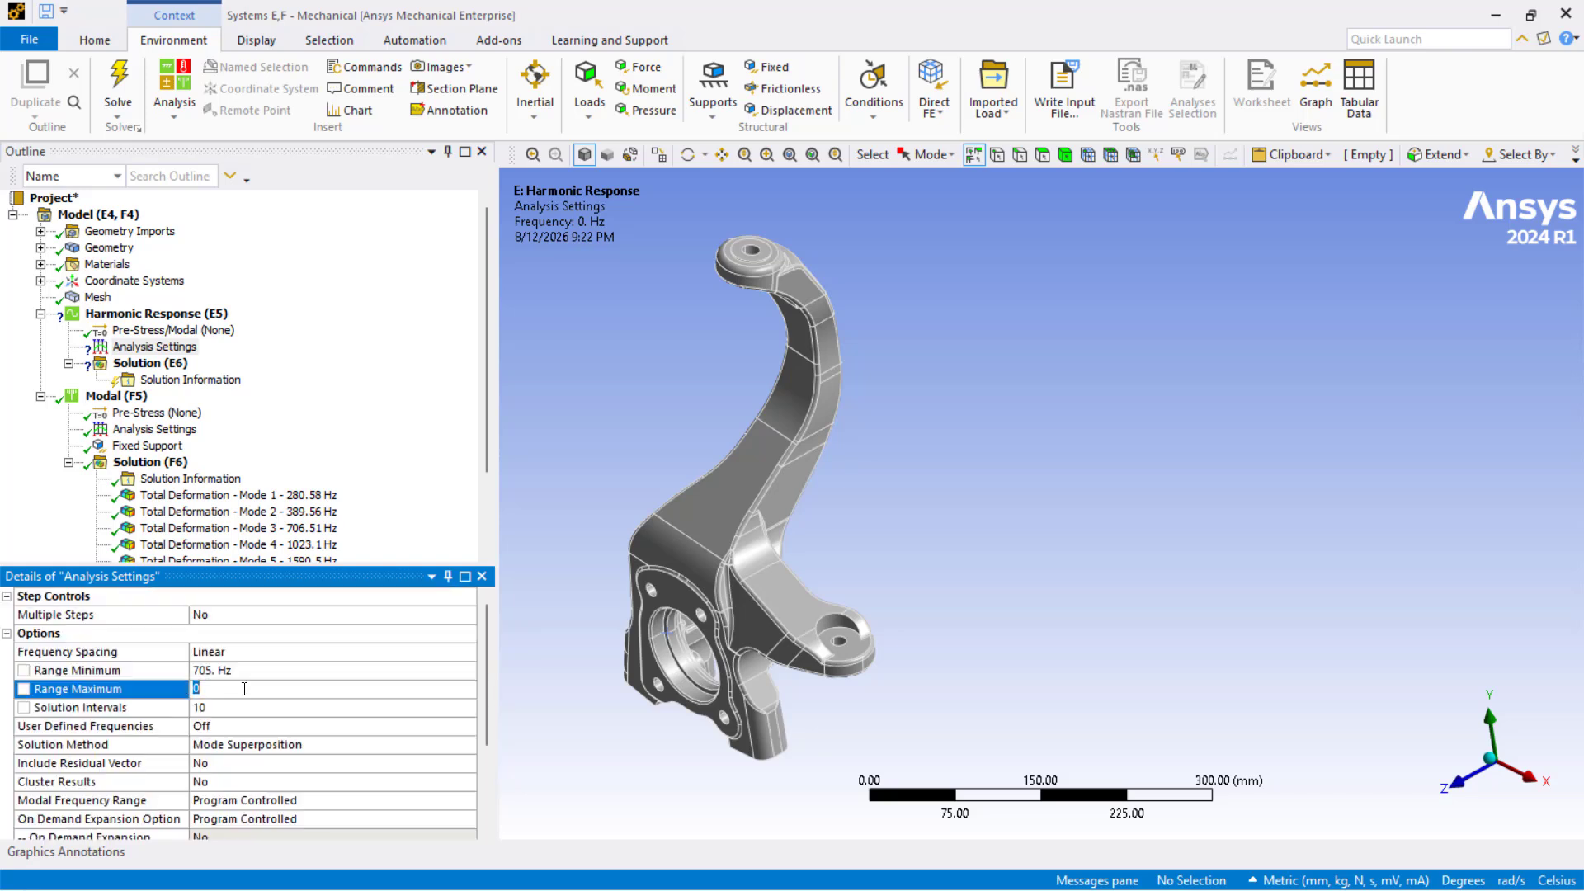
pyautogui.write('70')
pyautogui.write('1')
pyautogui.press('Return')
# Lower the harmonic Solution Intervals to 7 and raise them back to 10
pyautogui.click(203, 709)
pyautogui.click(264, 711)
pyautogui.click(263, 711)
pyautogui.click(263, 712)
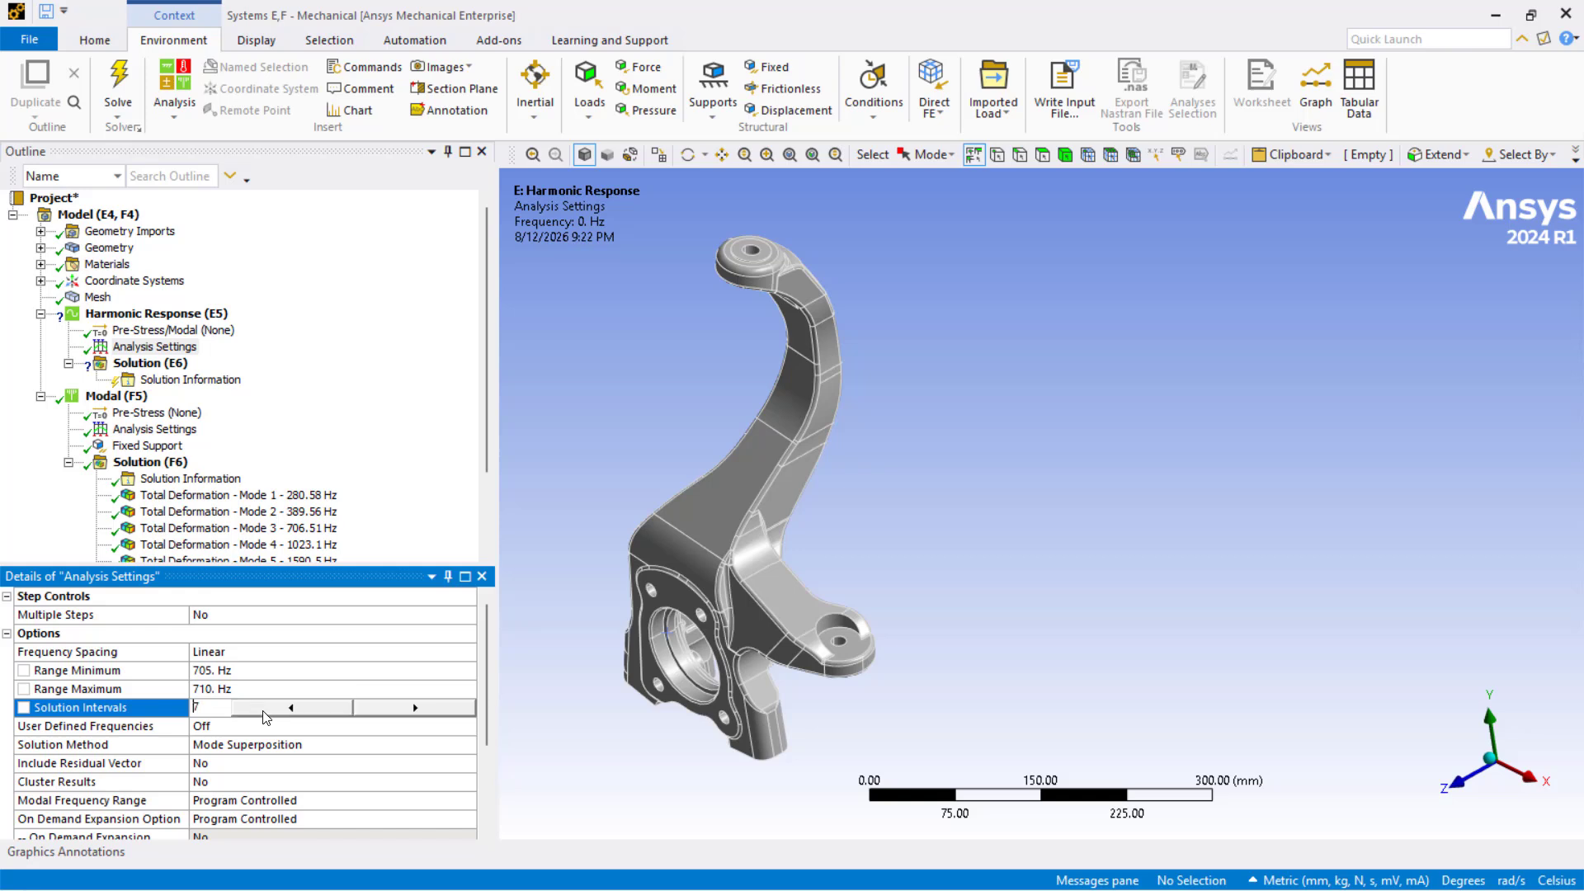
pyautogui.click(263, 712)
pyautogui.scroll(-1, 294, 747)
pyautogui.click(418, 644)
pyautogui.click(419, 644)
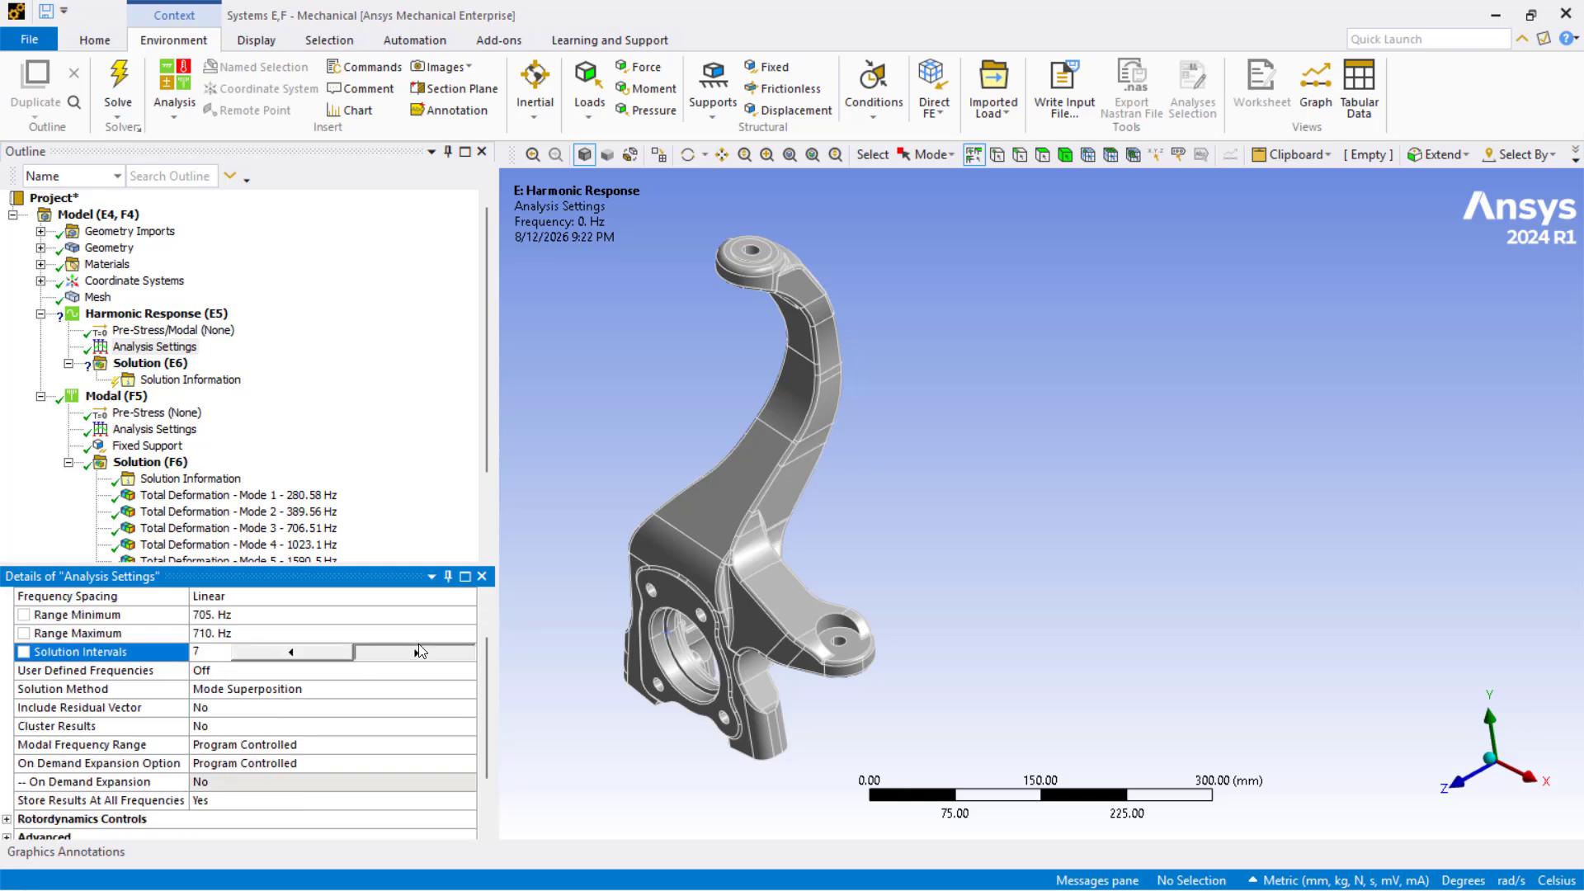
pyautogui.click(418, 644)
pyautogui.click(418, 643)
pyautogui.click(418, 644)
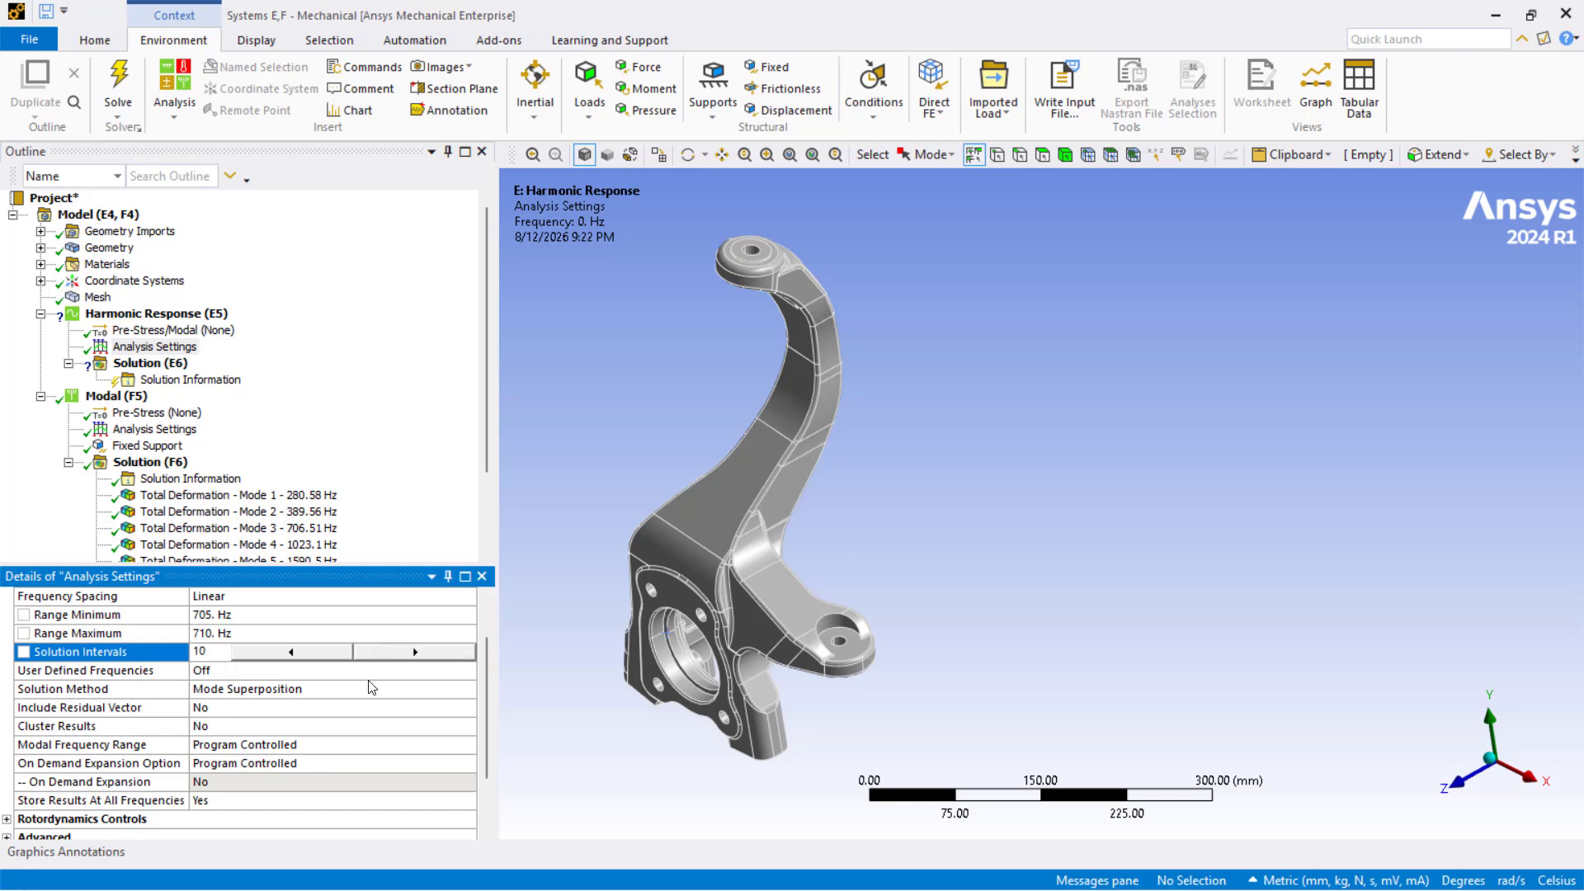
# Set Cluster Results to Yes for the Harmonic Response and accept a Cluster Number of 4
pyautogui.click(223, 728)
pyautogui.click(468, 726)
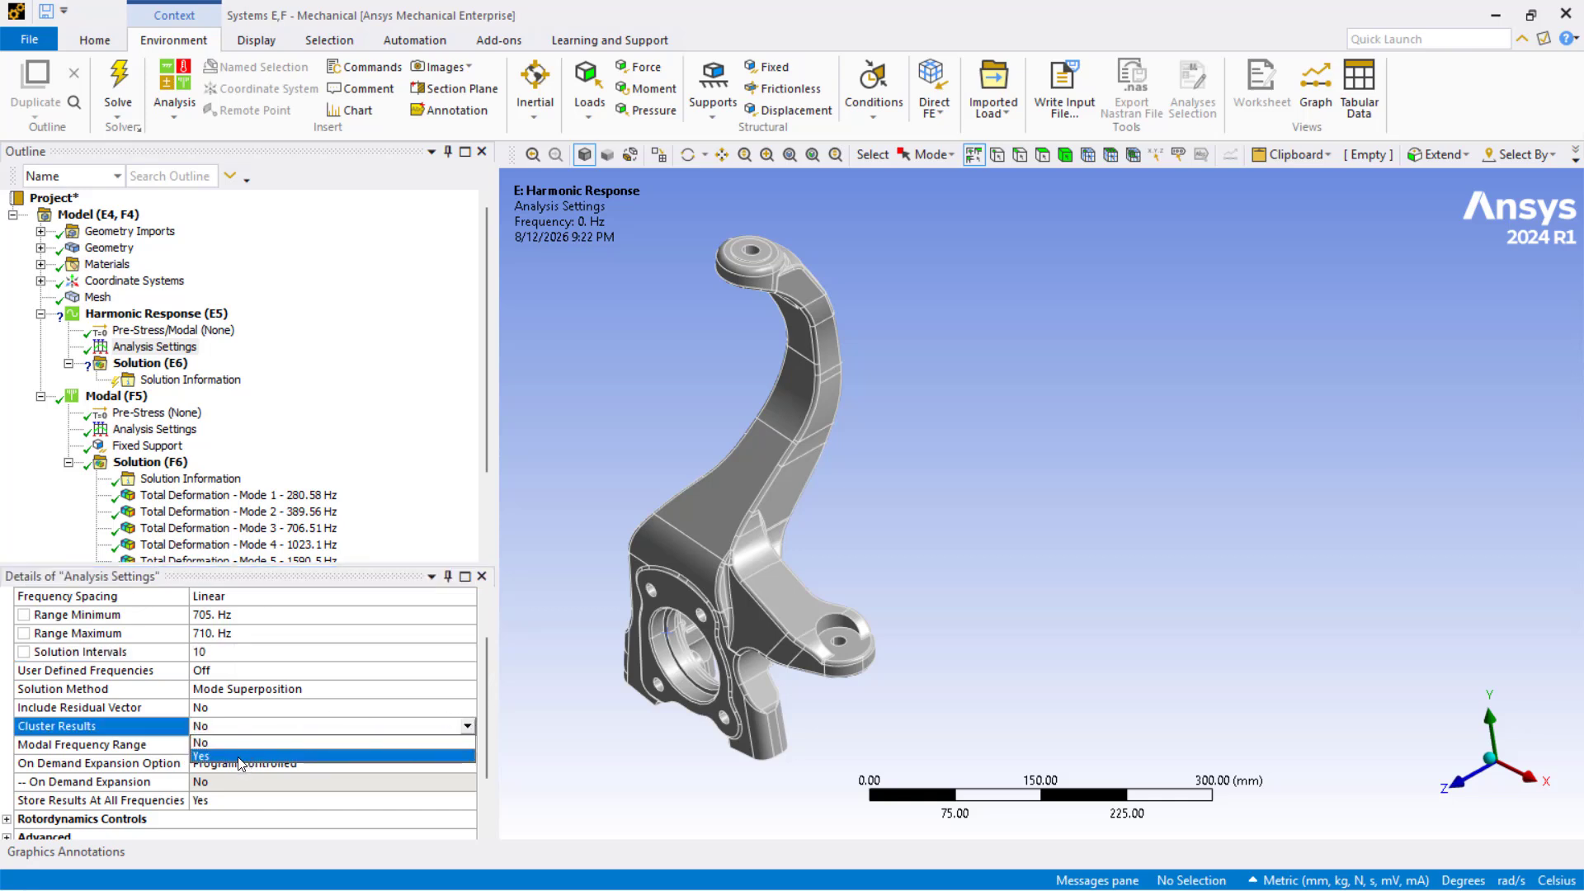
pyautogui.click(239, 758)
pyautogui.click(220, 708)
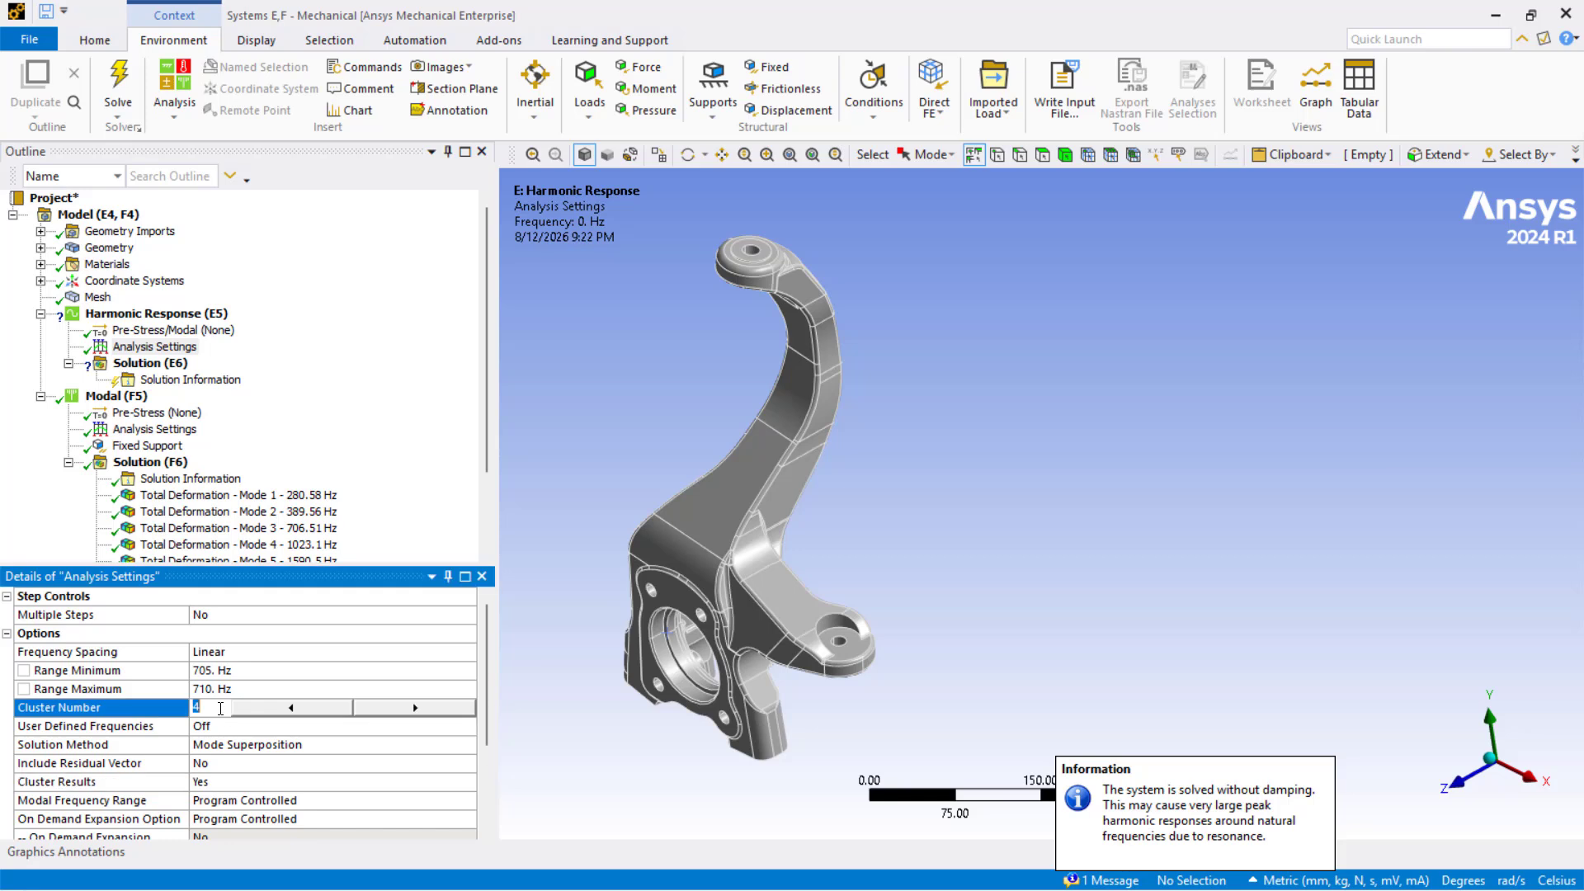
pyautogui.click(503, 695)
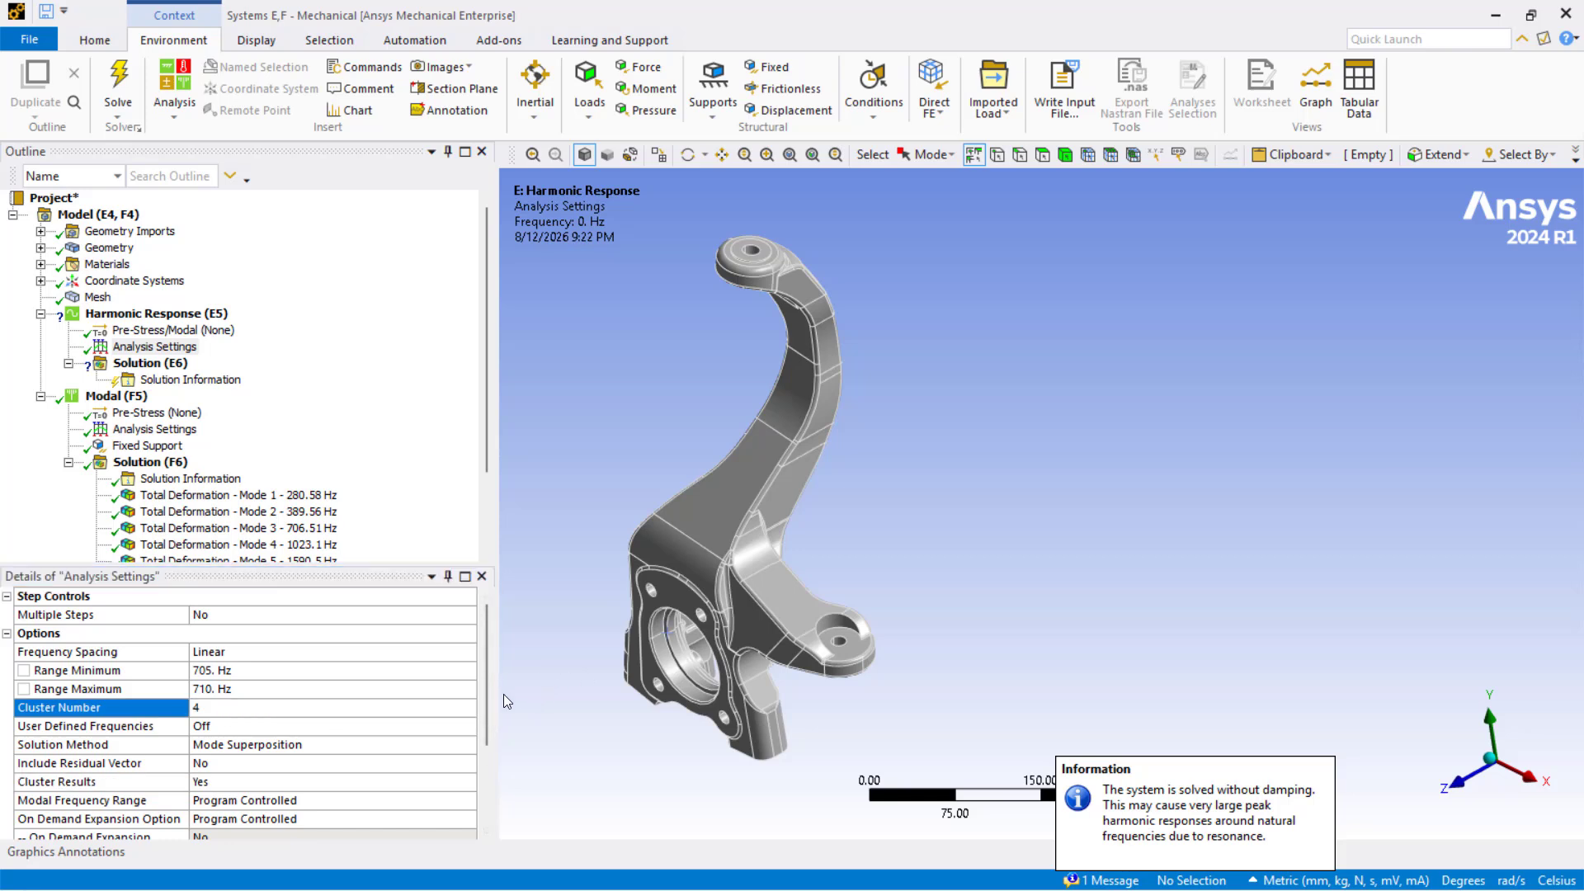
# Add a Force load to the Harmonic Response, scoped to the flat annular face on top of the arm's upper eye
pyautogui.scroll(-2, 173, 505)
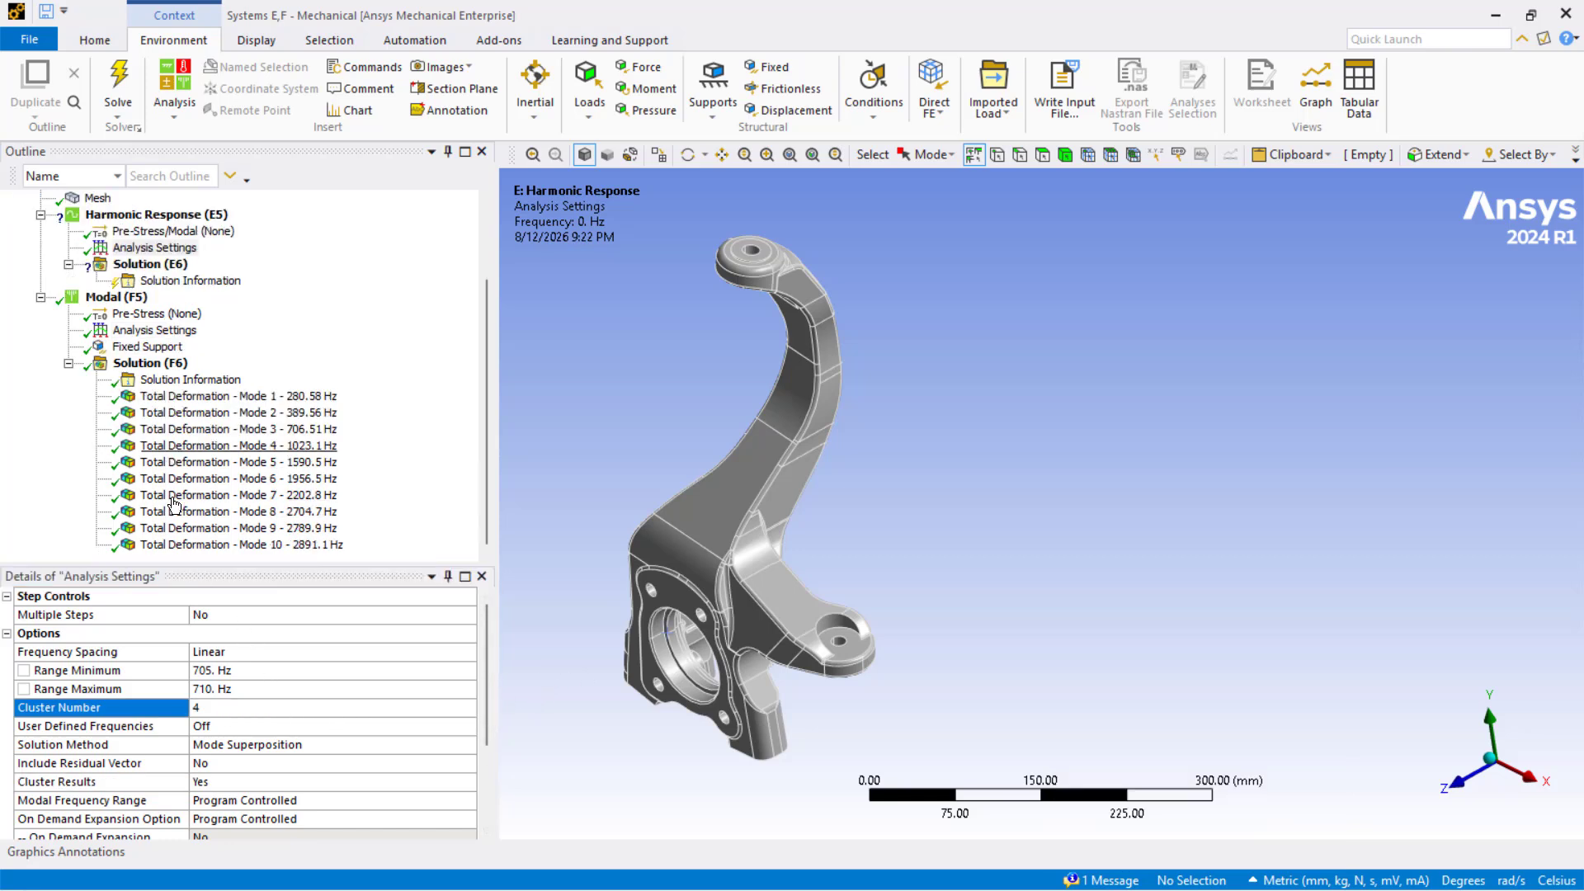
pyautogui.scroll(1, 141, 270)
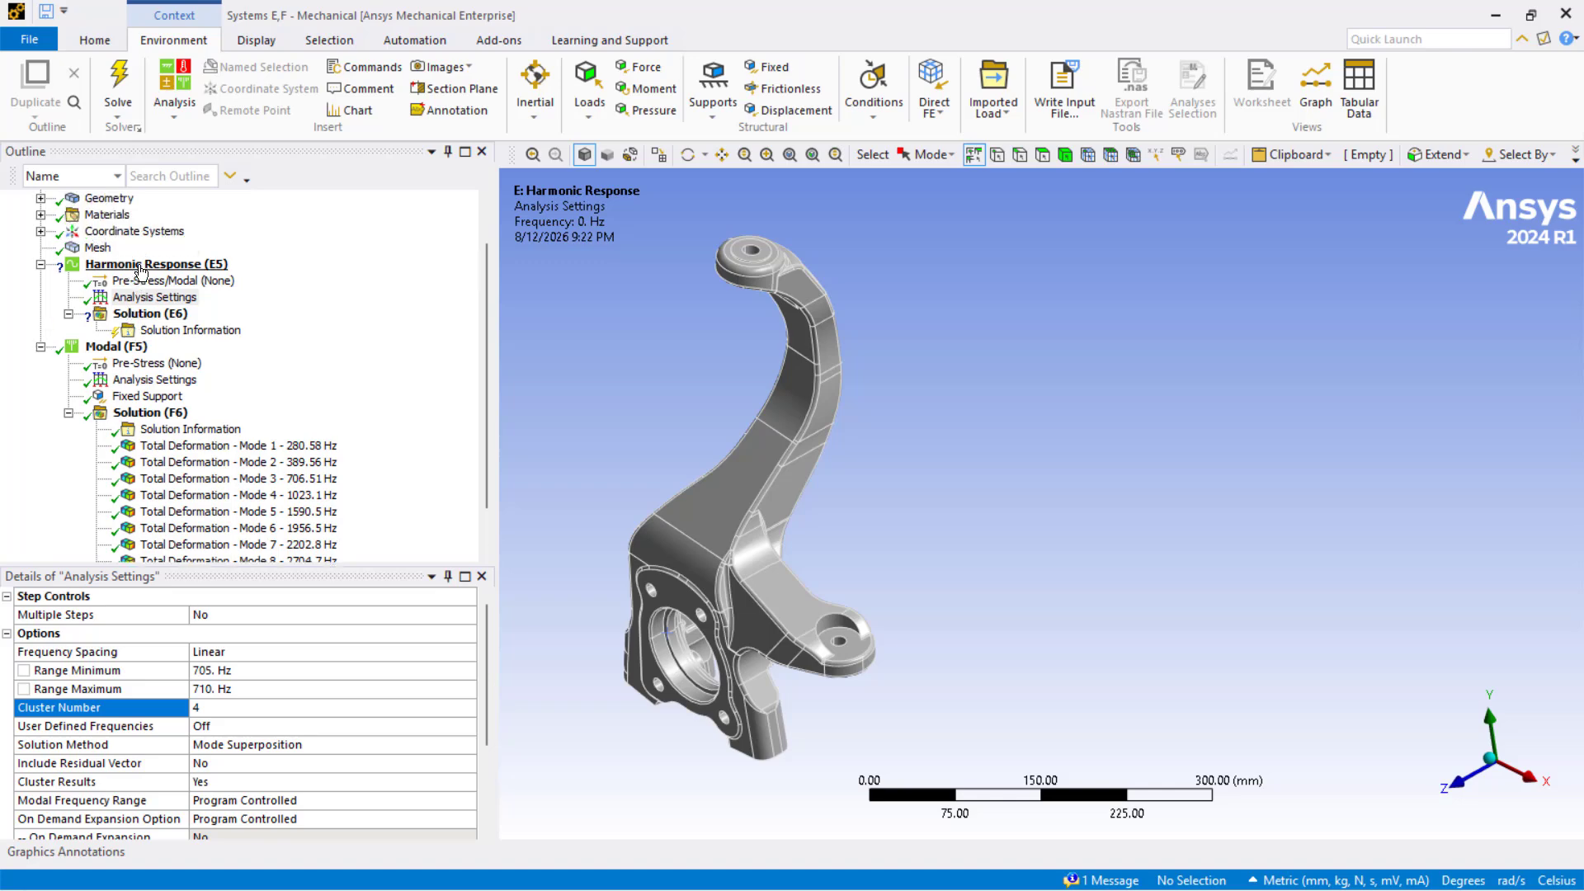
pyautogui.rightClick(141, 271)
pyautogui.moveTo(189, 279)
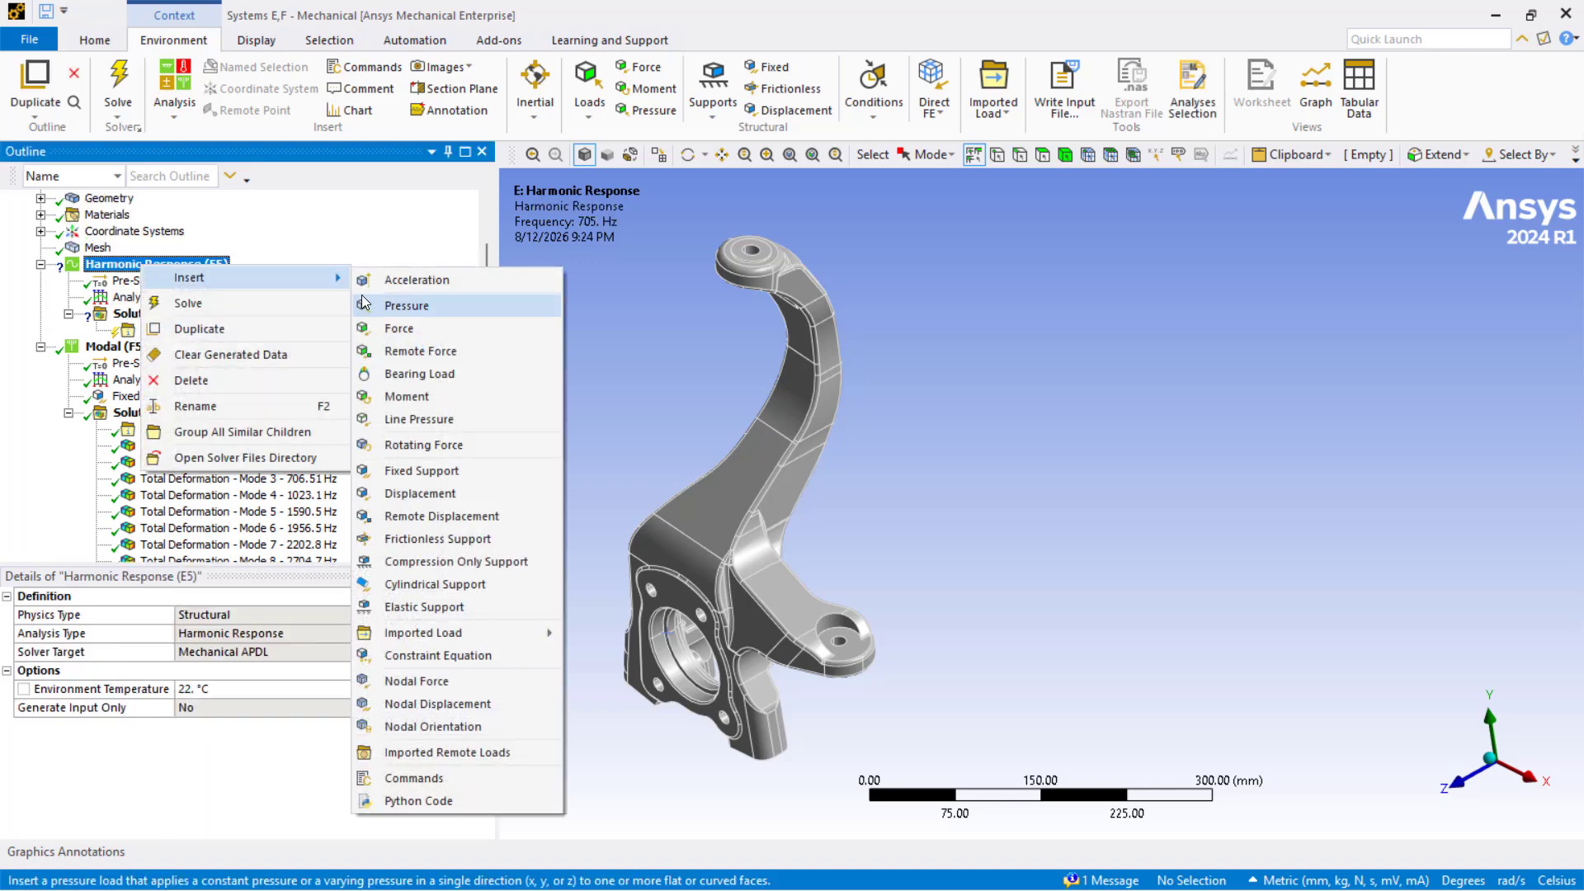
pyautogui.click(396, 329)
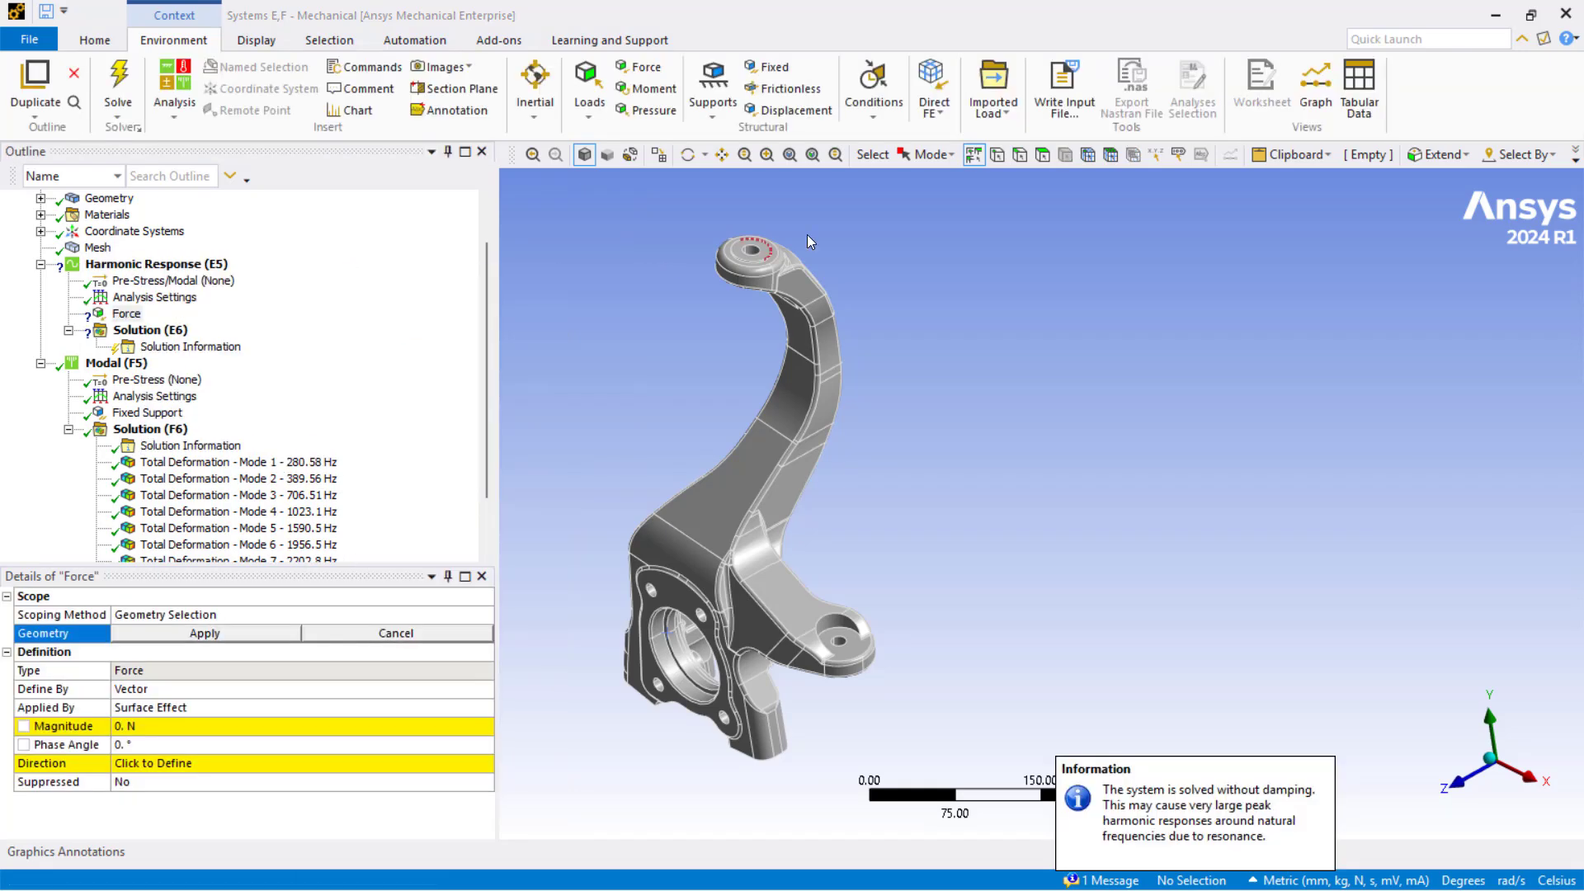
pyautogui.scroll(3, 766, 251)
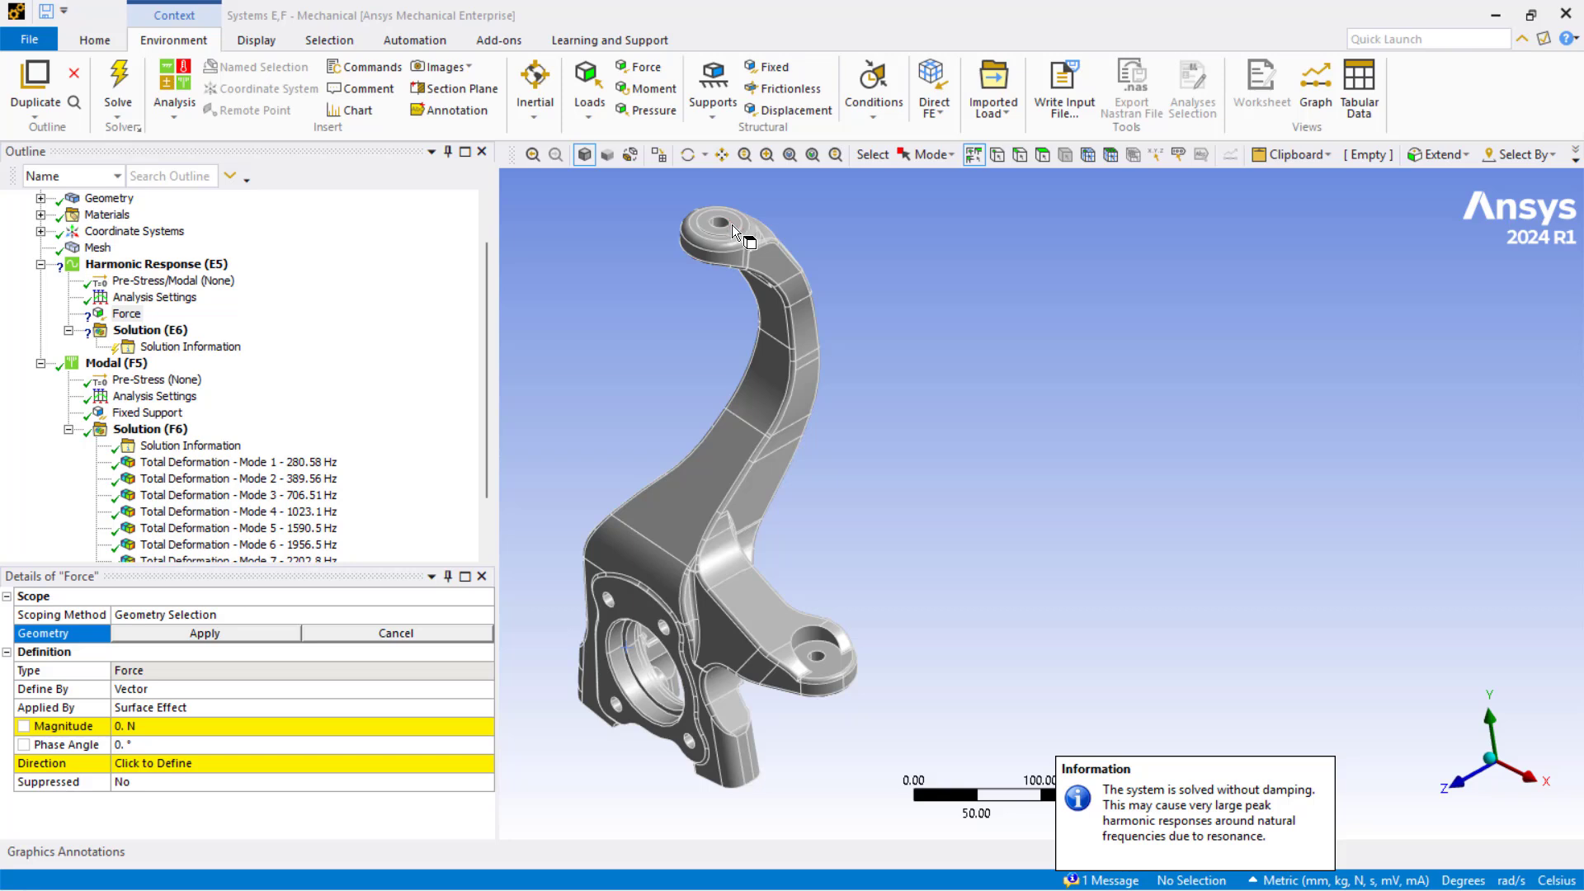
pyautogui.click(732, 225)
pyautogui.click(244, 634)
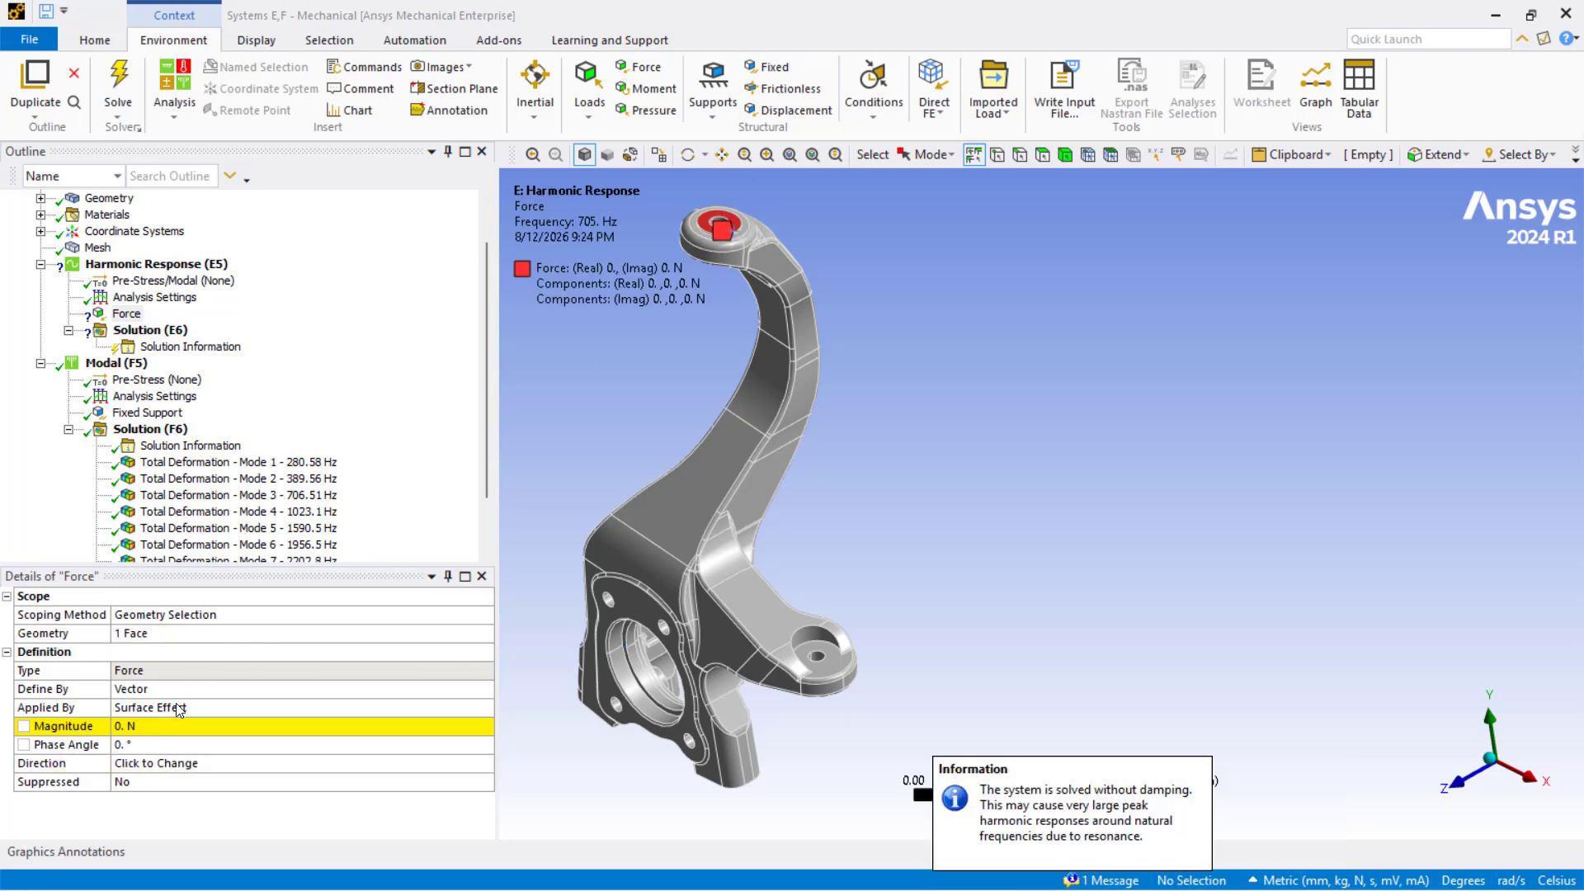
# Set the force magnitude to 14000 N and flip its direction so it acts downward on the eye
pyautogui.click(162, 727)
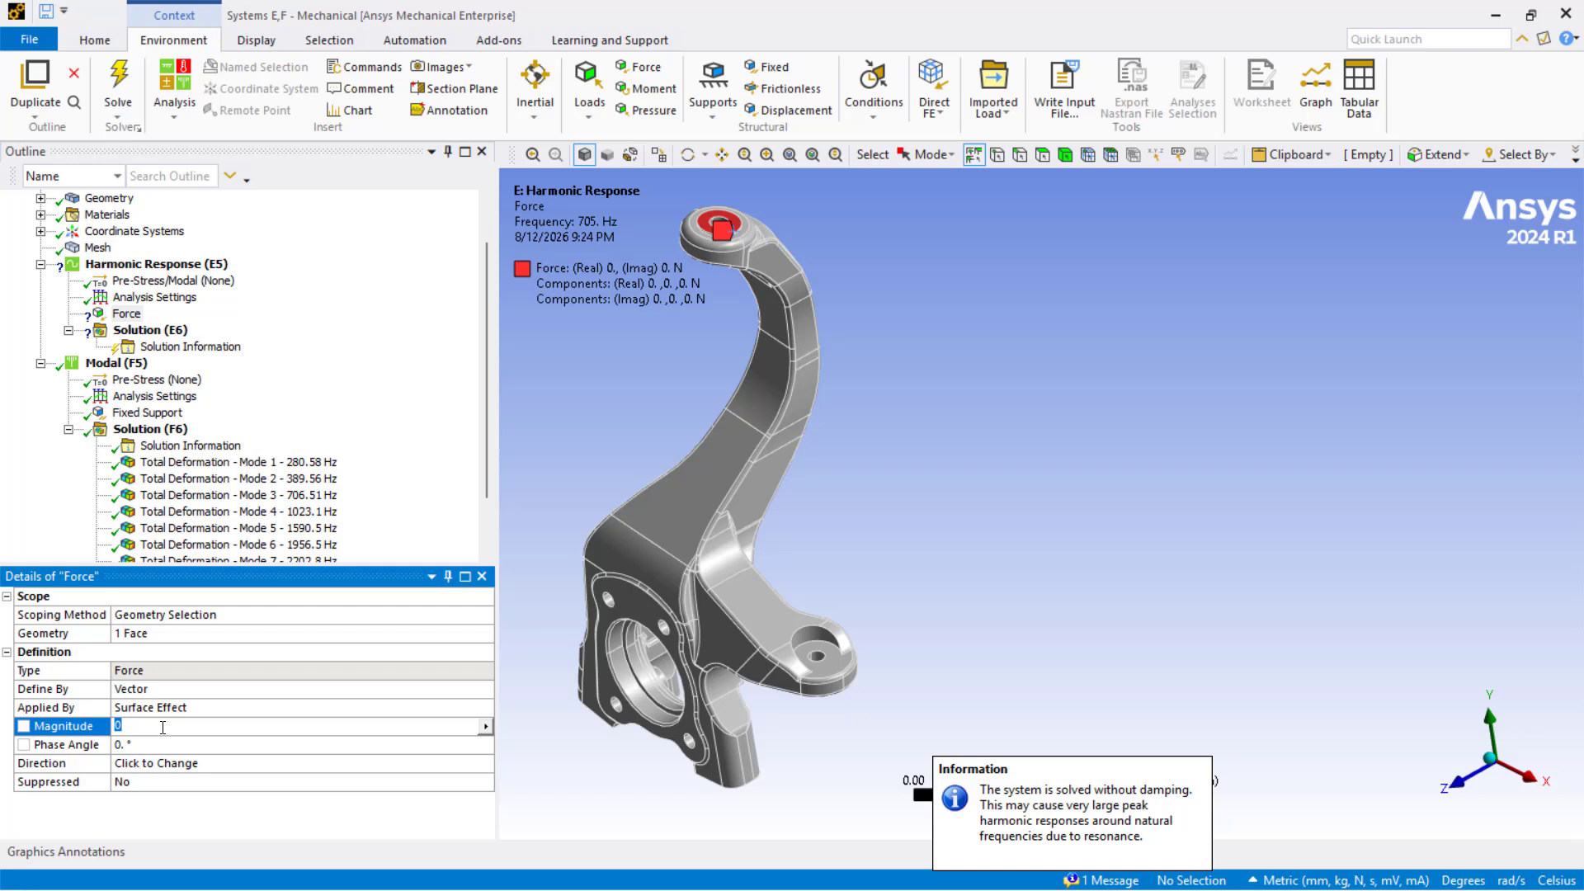
pyautogui.write('14000')
pyautogui.press('Return')
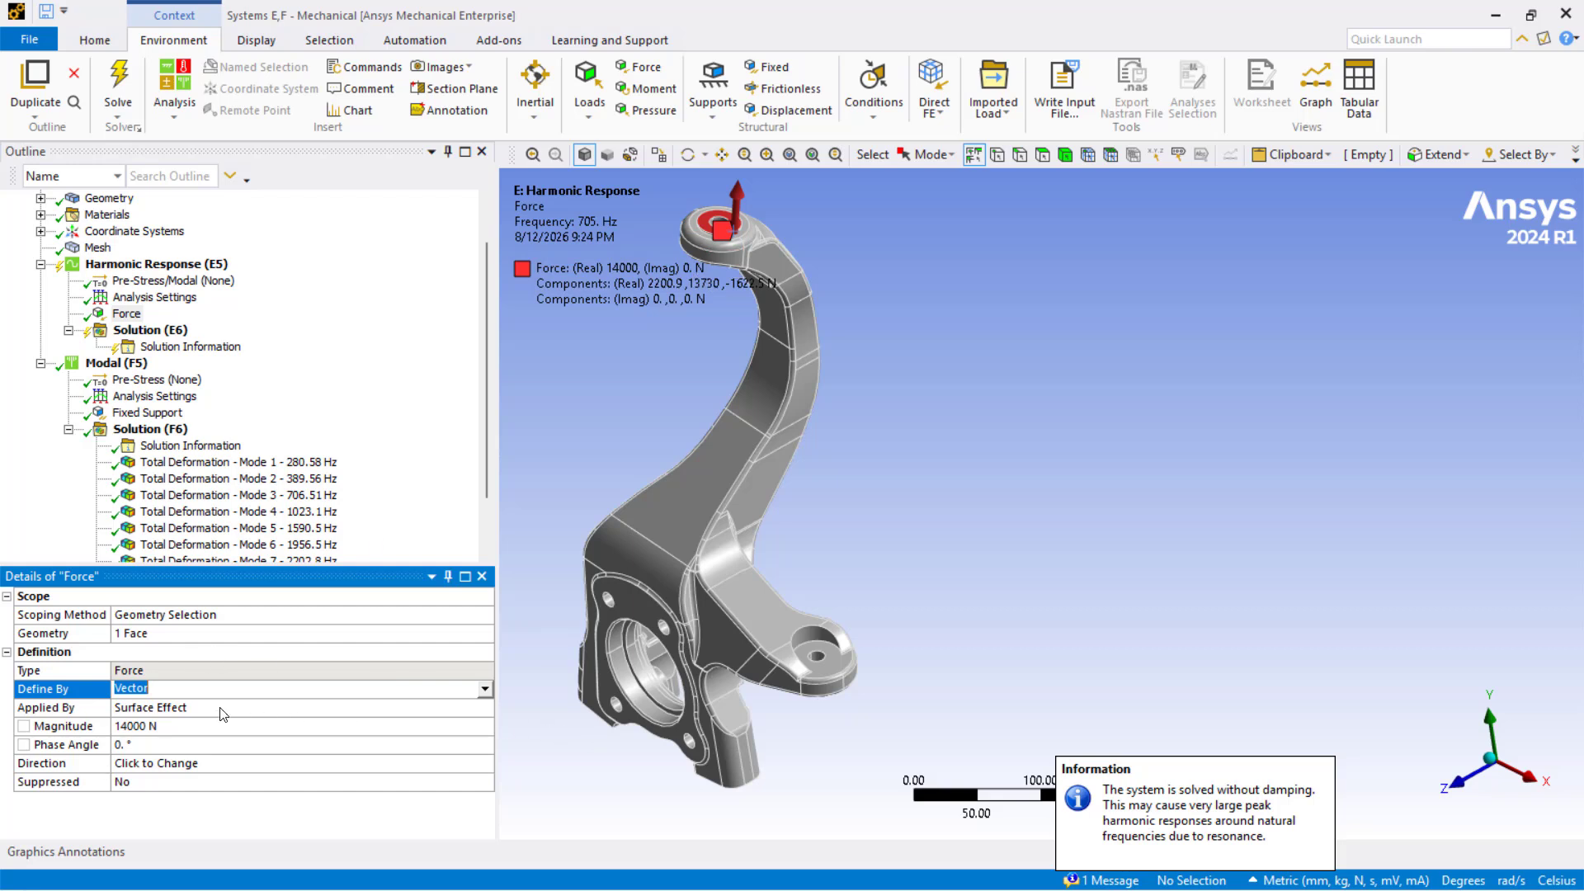
pyautogui.click(187, 763)
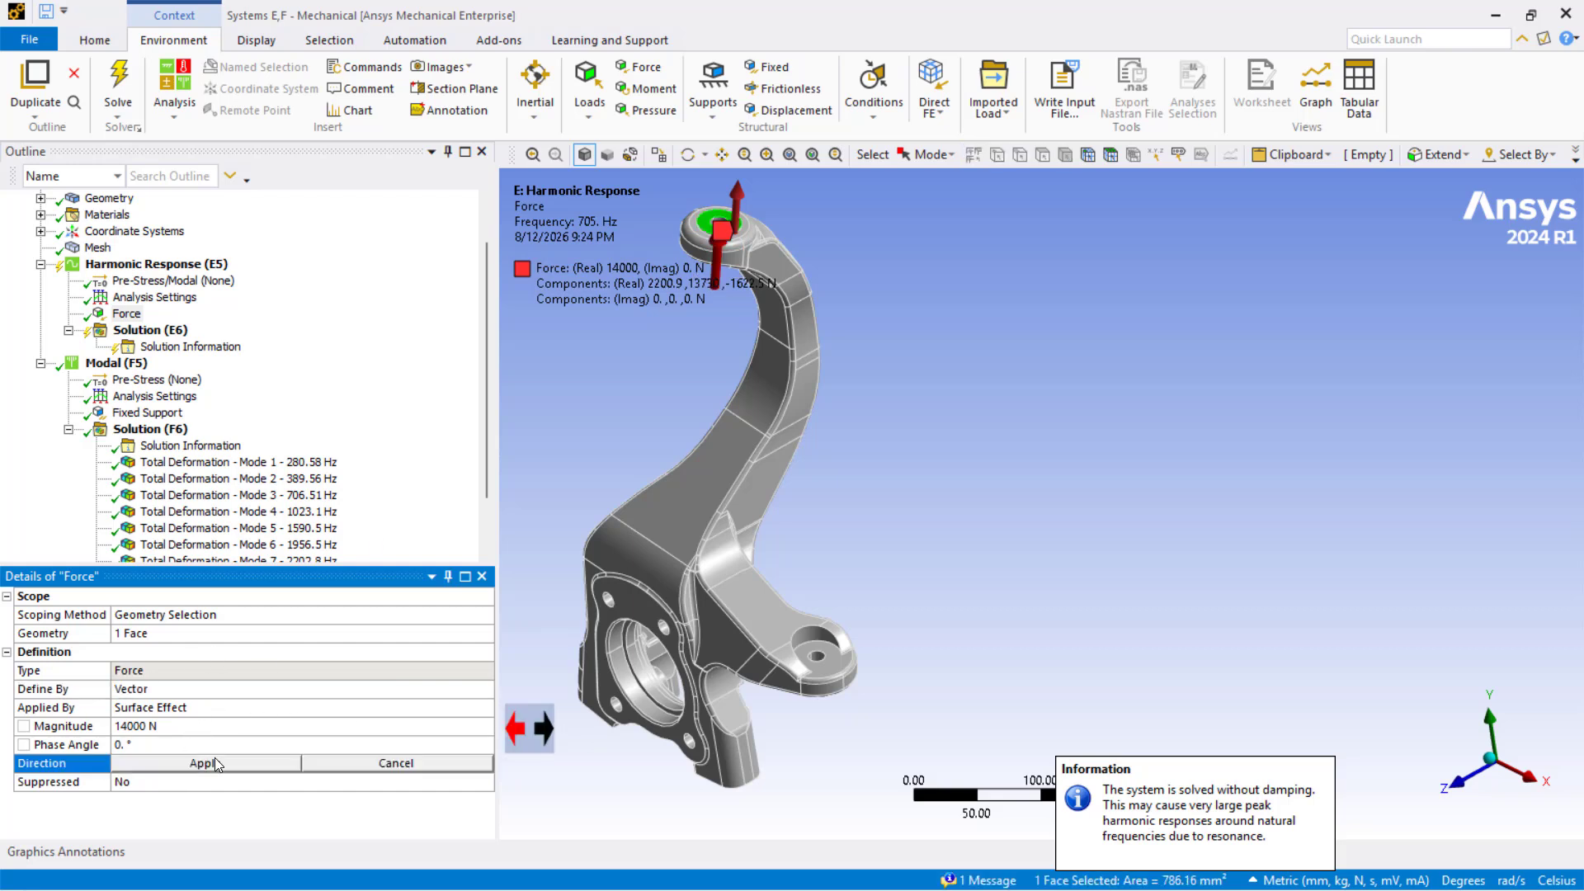
pyautogui.click(543, 730)
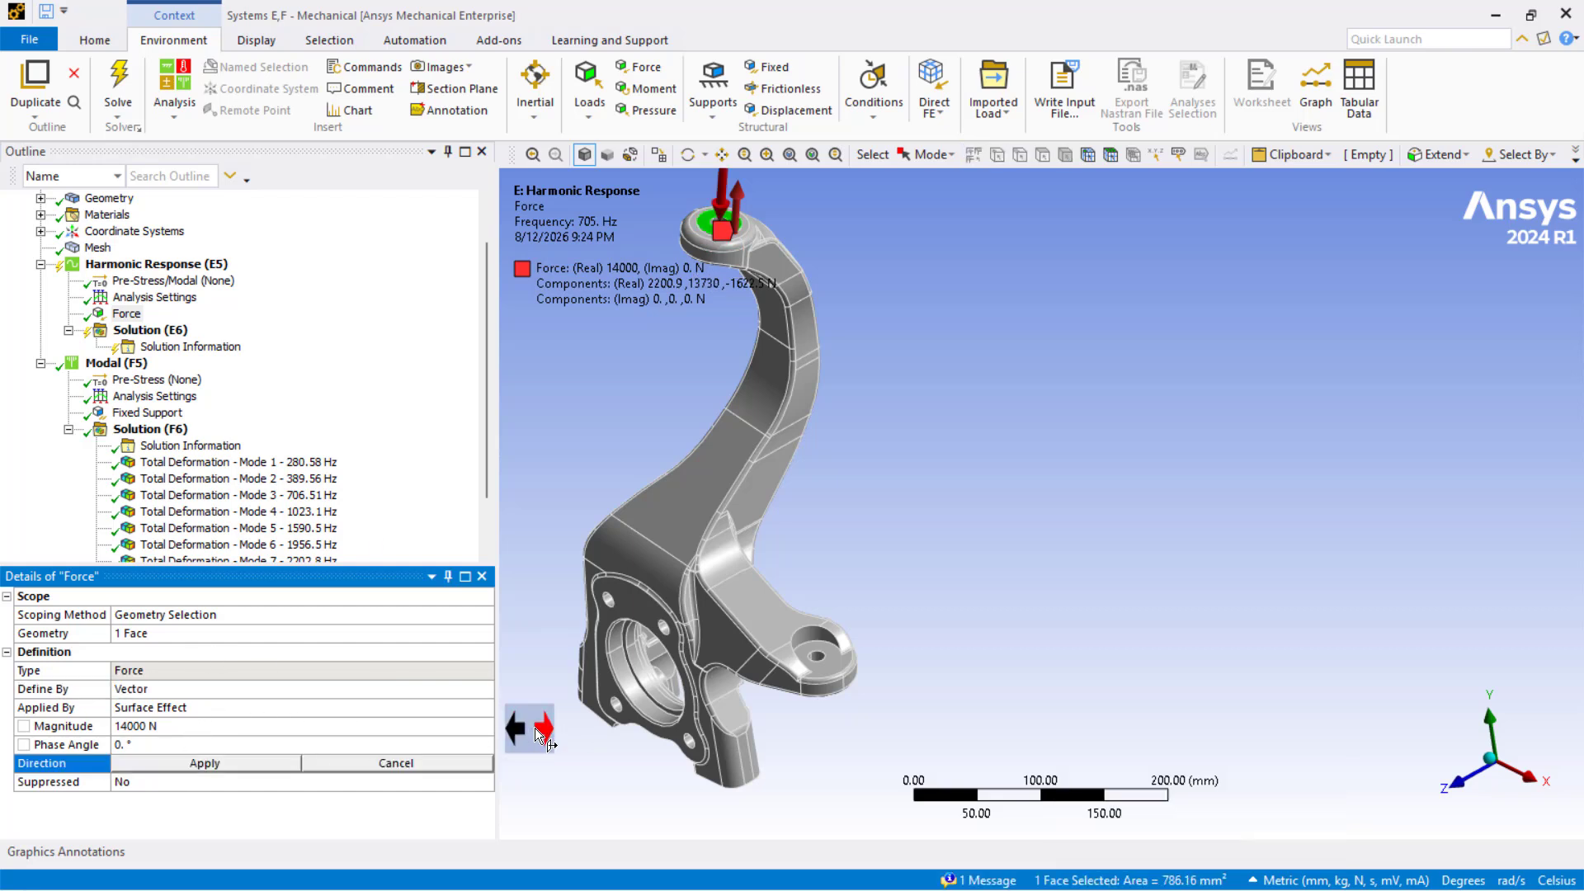
pyautogui.click(145, 767)
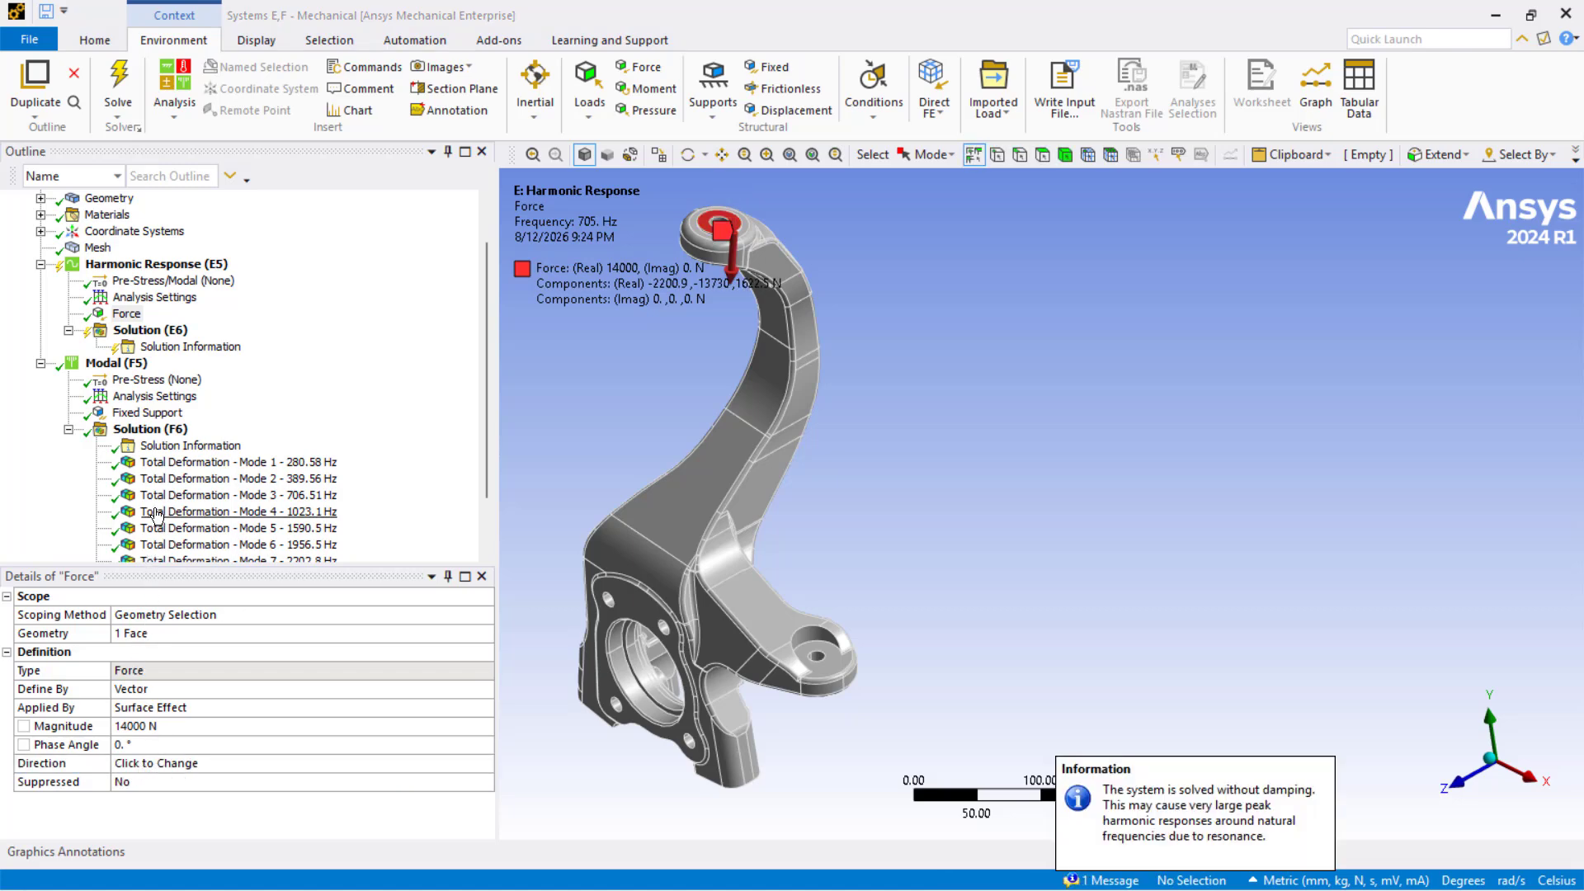
# Add a Total Deformation result to the Harmonic Response solution
pyautogui.rightClick(132, 331)
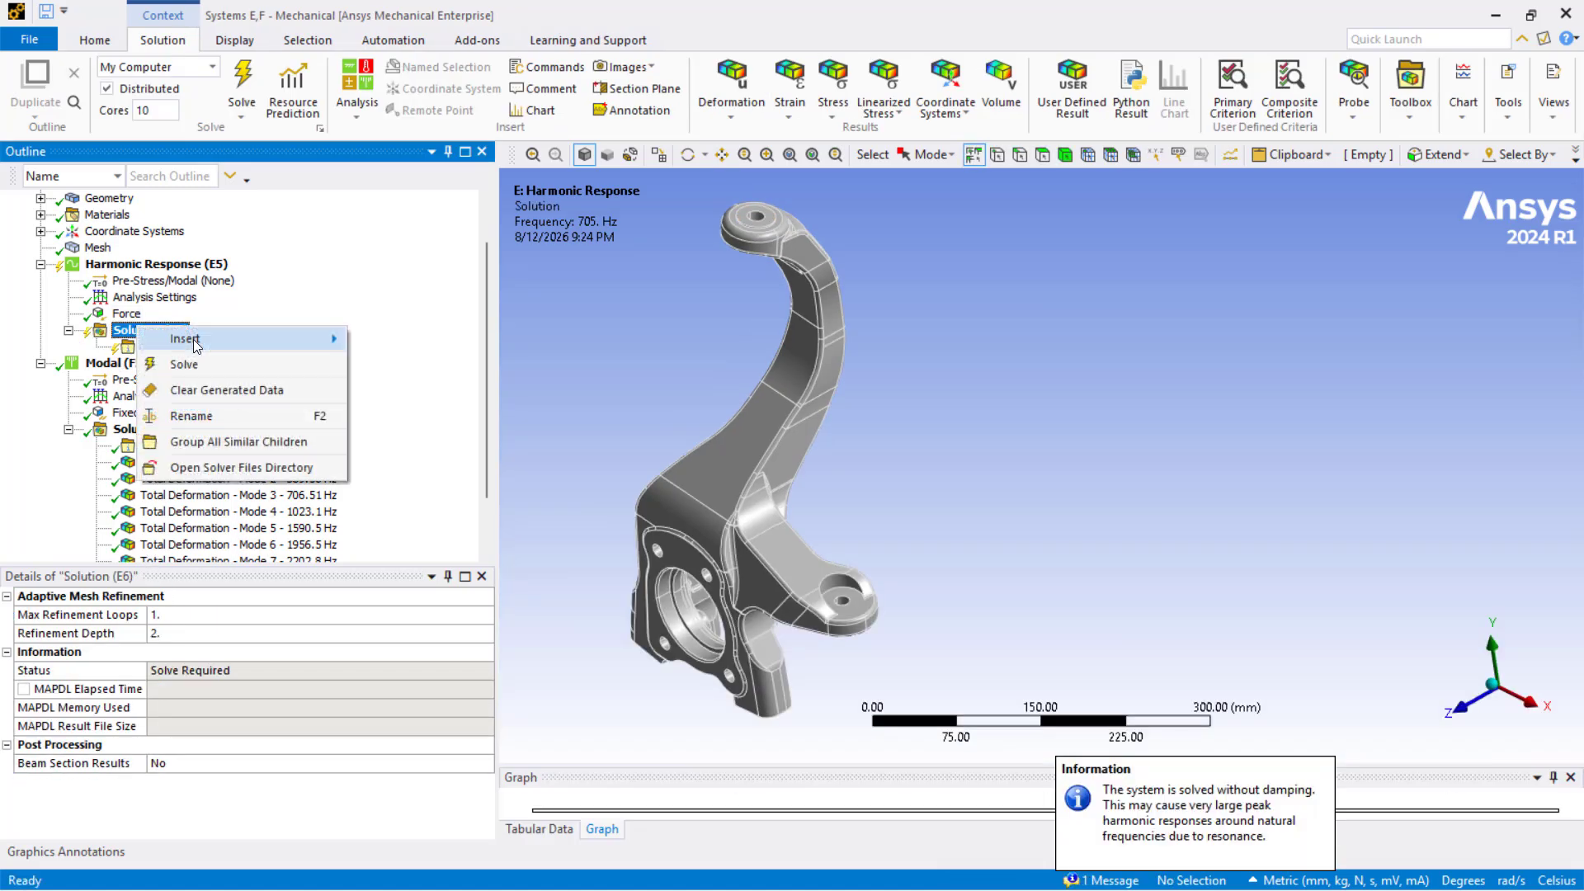
pyautogui.moveTo(193, 338)
pyautogui.moveTo(438, 341)
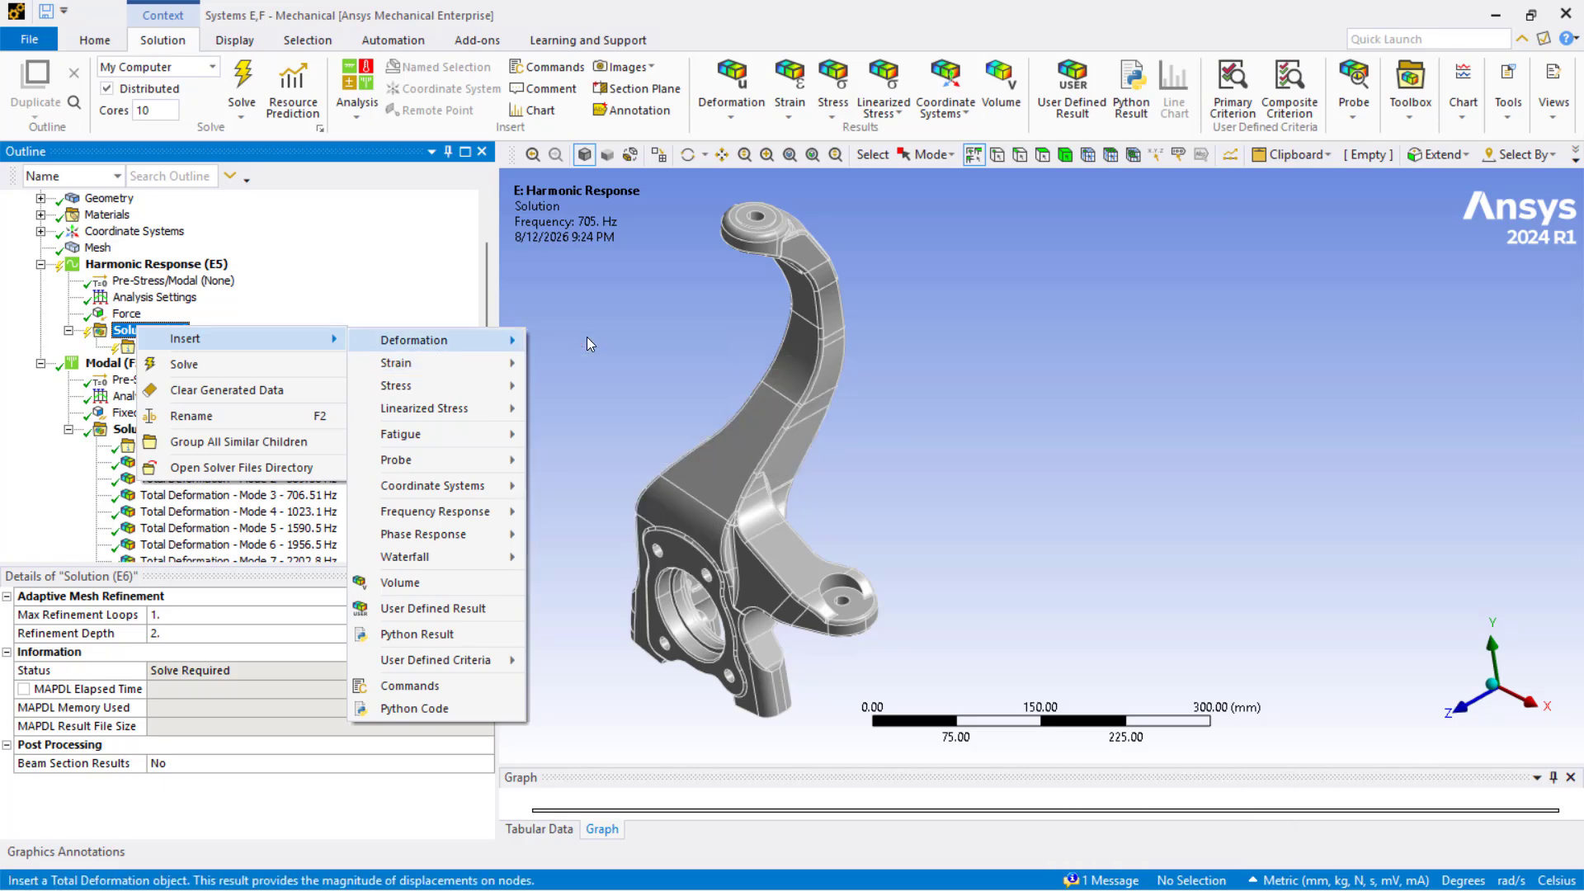
pyautogui.click(587, 343)
# Add a deformation Frequency Response chart to the harmonic solution and set its orientation to the Y Axis
pyautogui.rightClick(164, 331)
pyautogui.moveTo(223, 350)
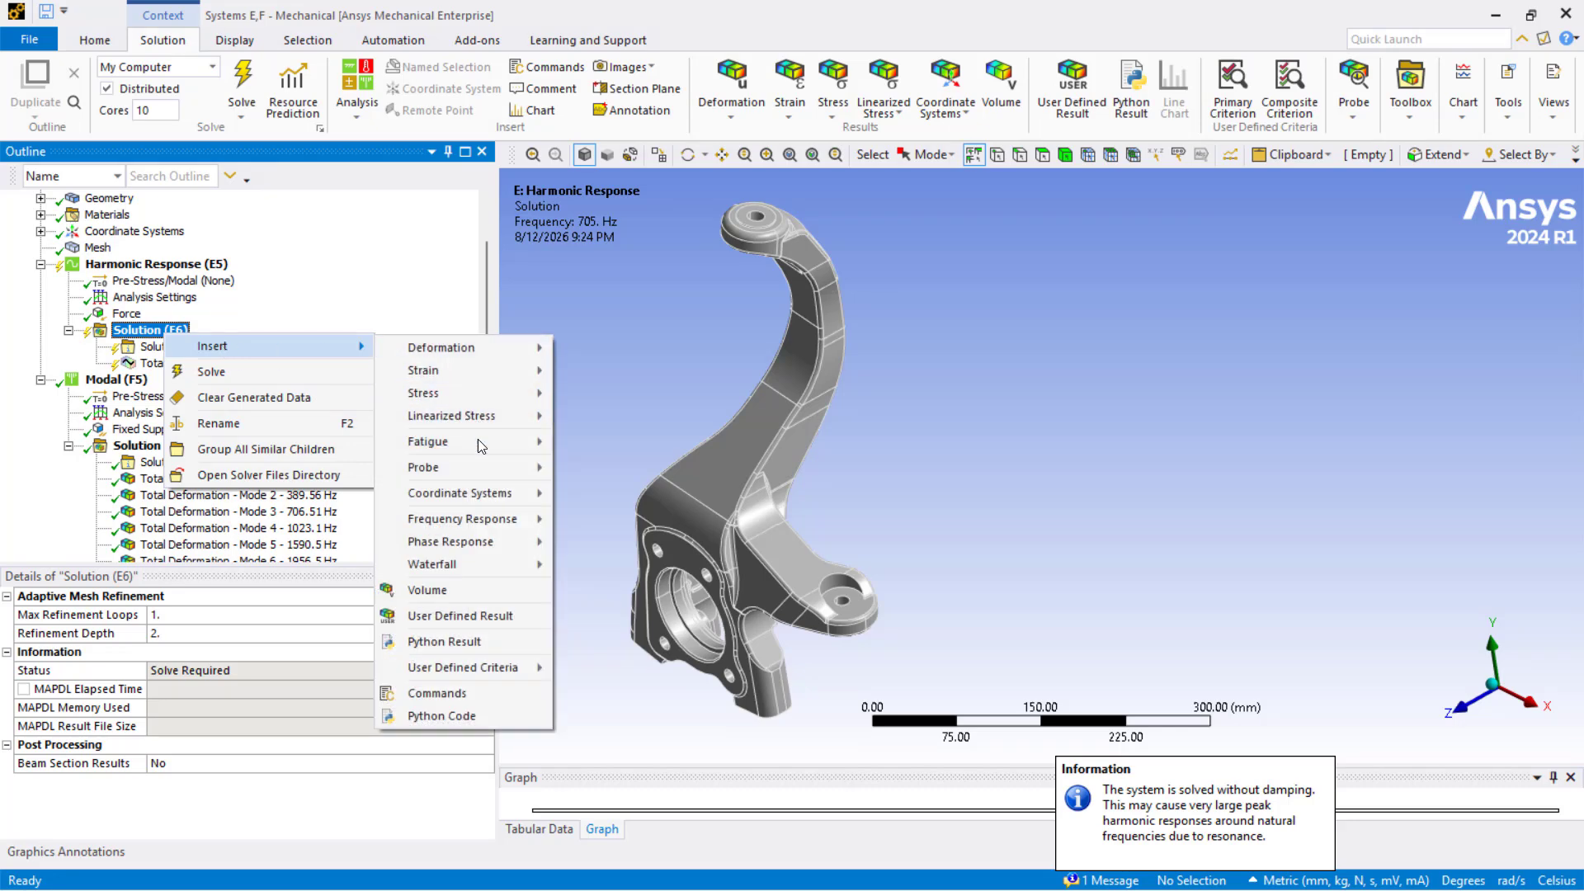
pyautogui.moveTo(469, 521)
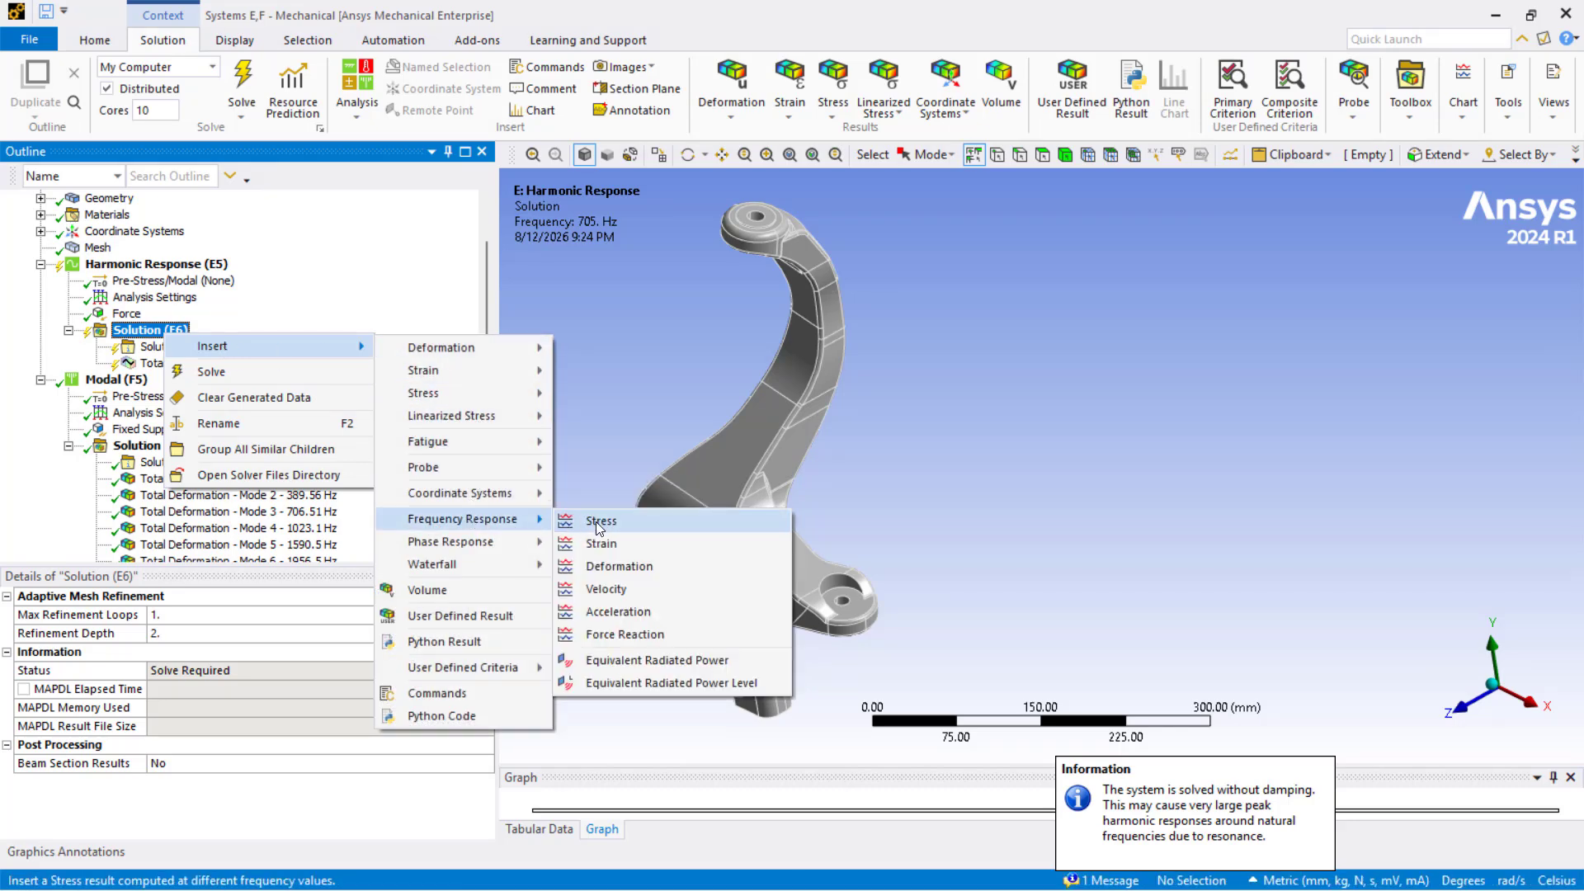
pyautogui.click(619, 566)
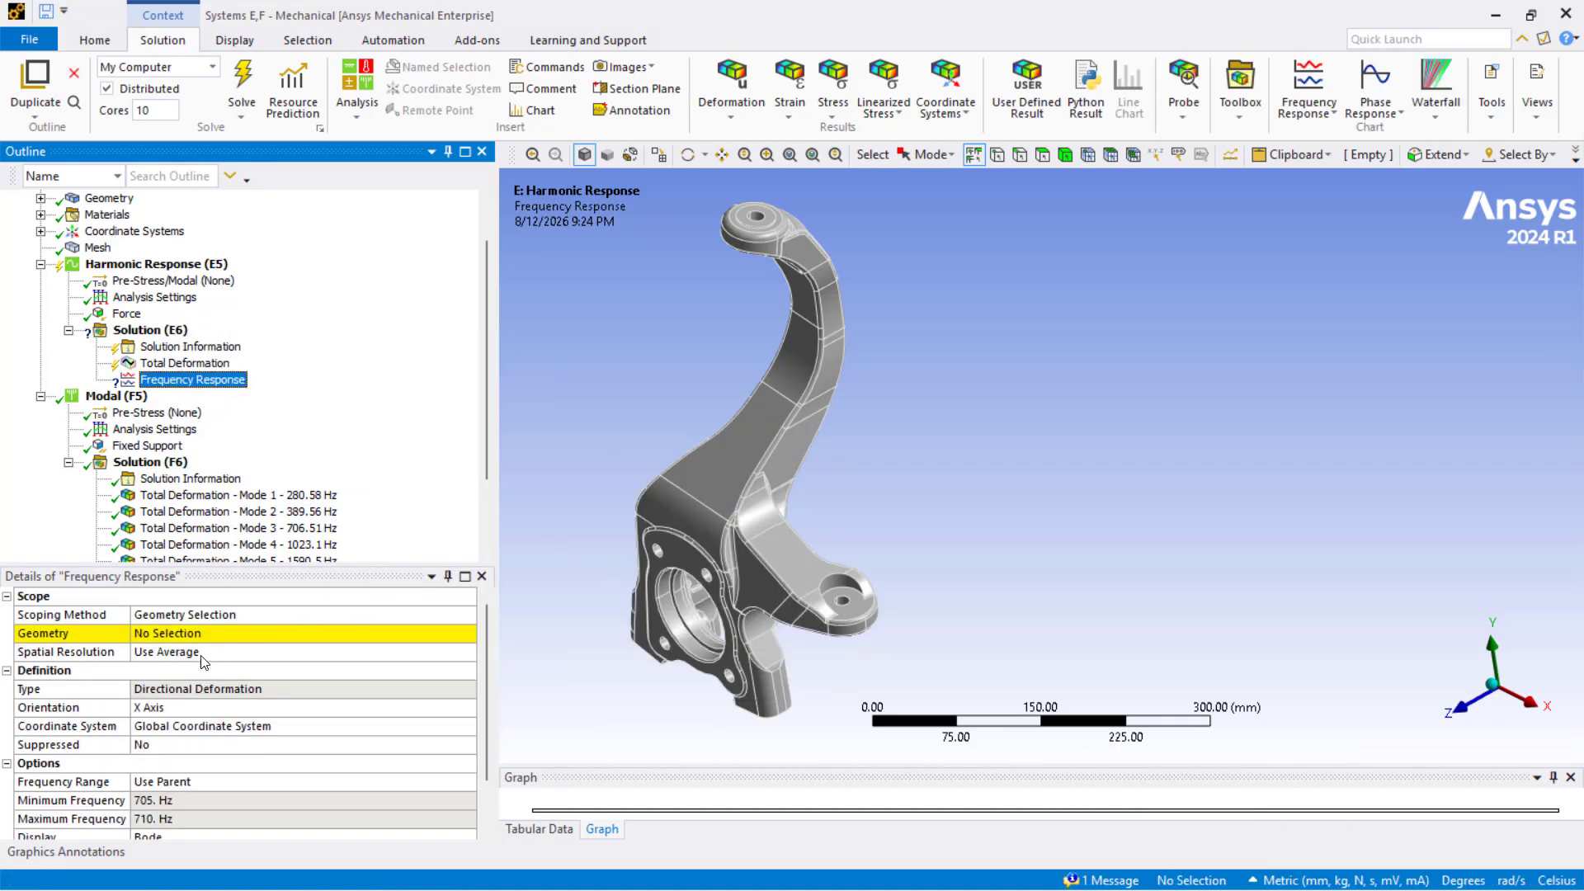
pyautogui.click(177, 709)
pyautogui.click(186, 709)
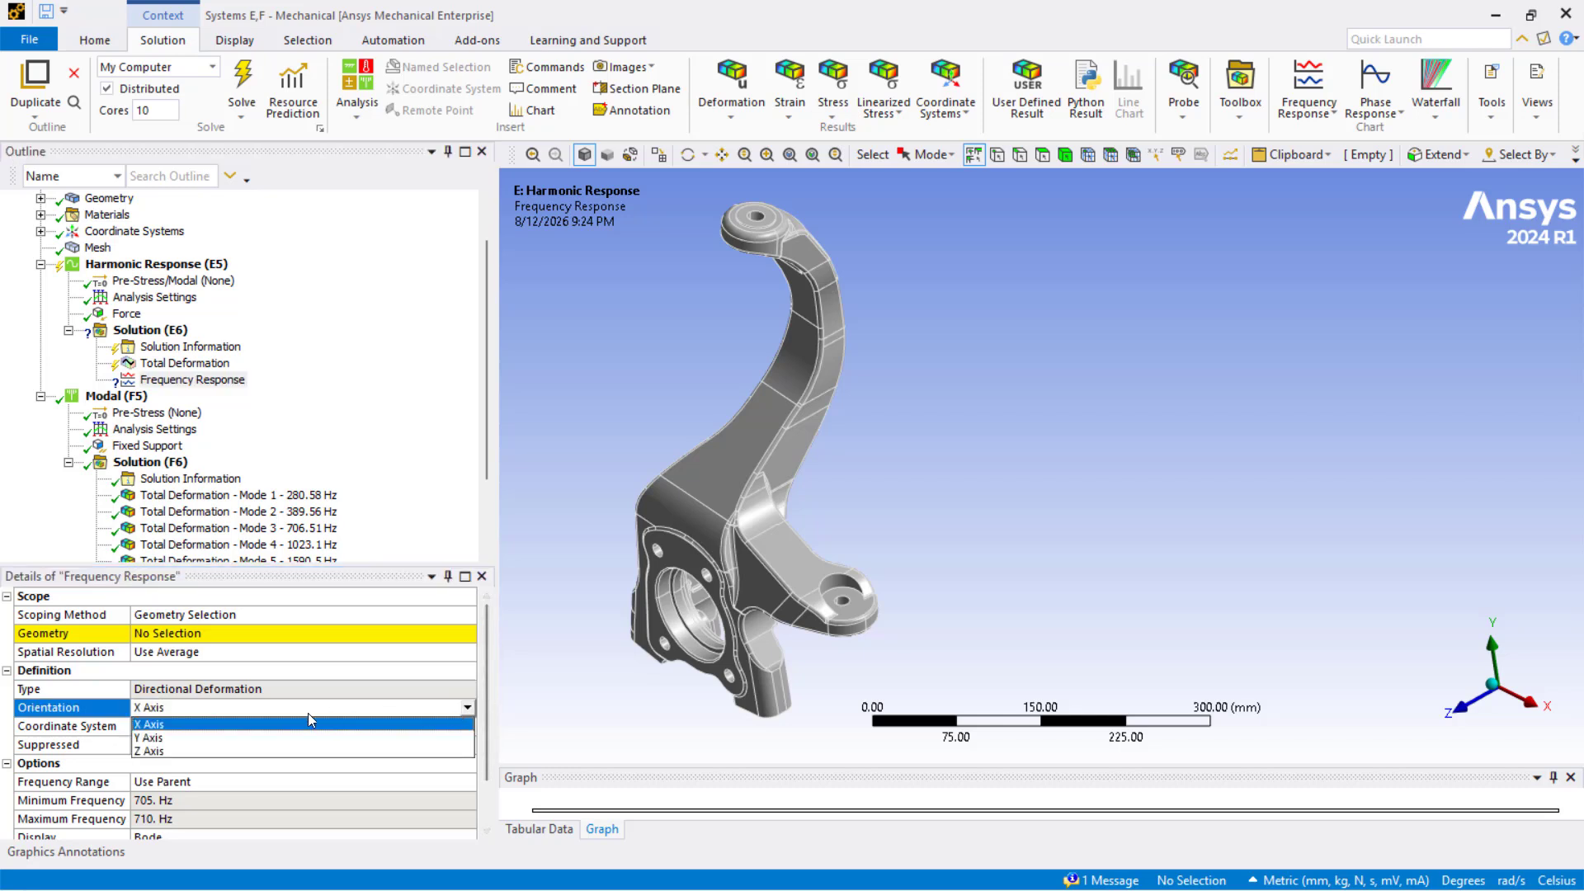
pyautogui.click(200, 739)
# Scope the Frequency Response chart to the whole knuckle body and look over its remaining options
pyautogui.click(180, 636)
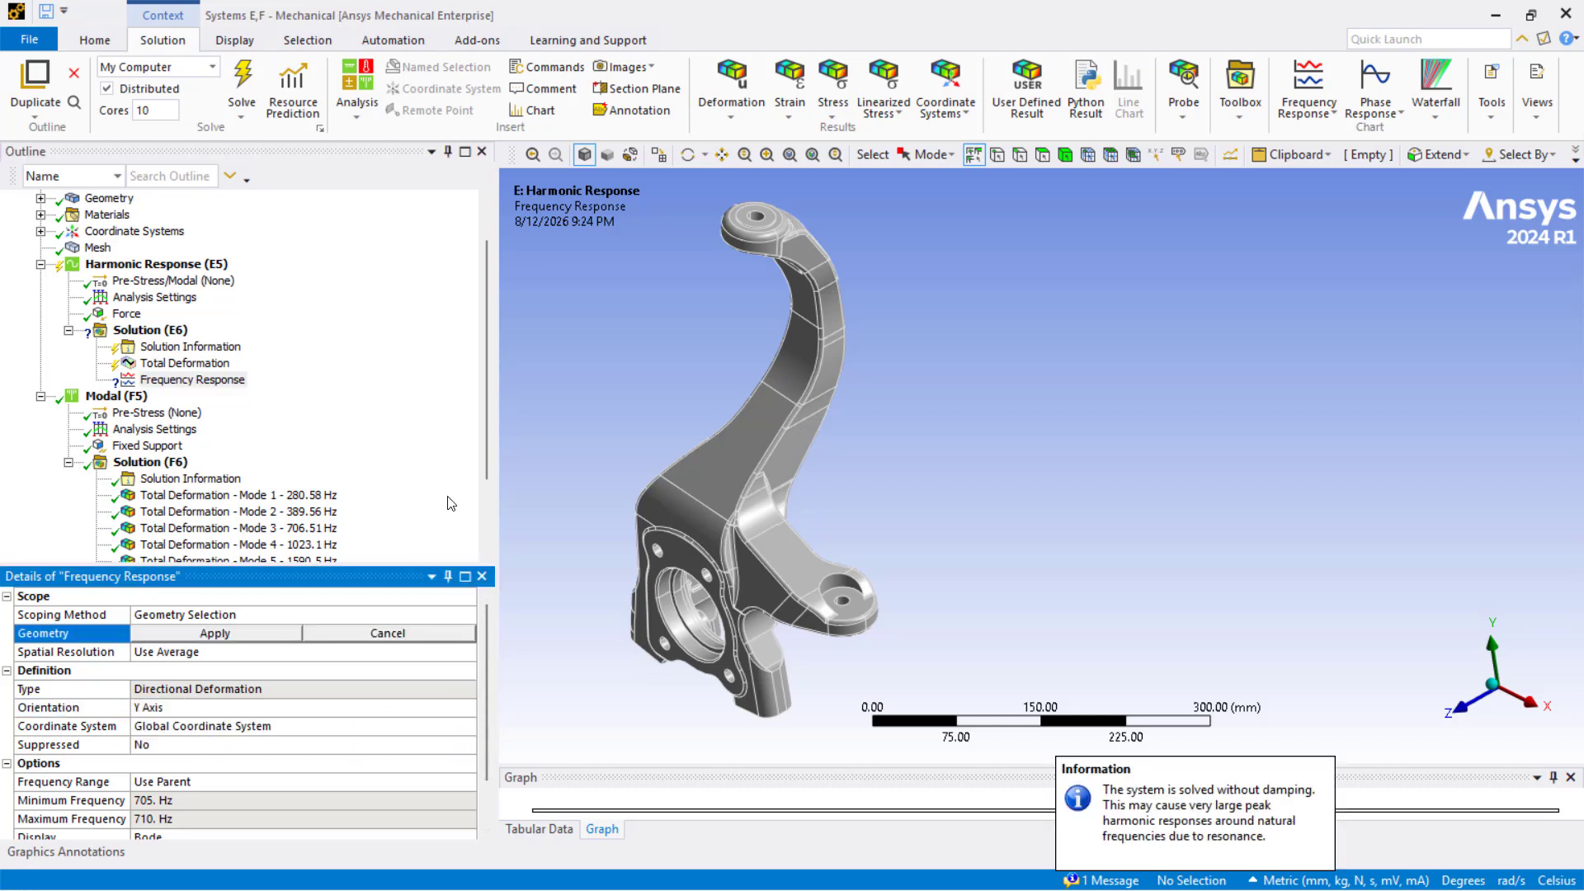
pyautogui.click(1065, 154)
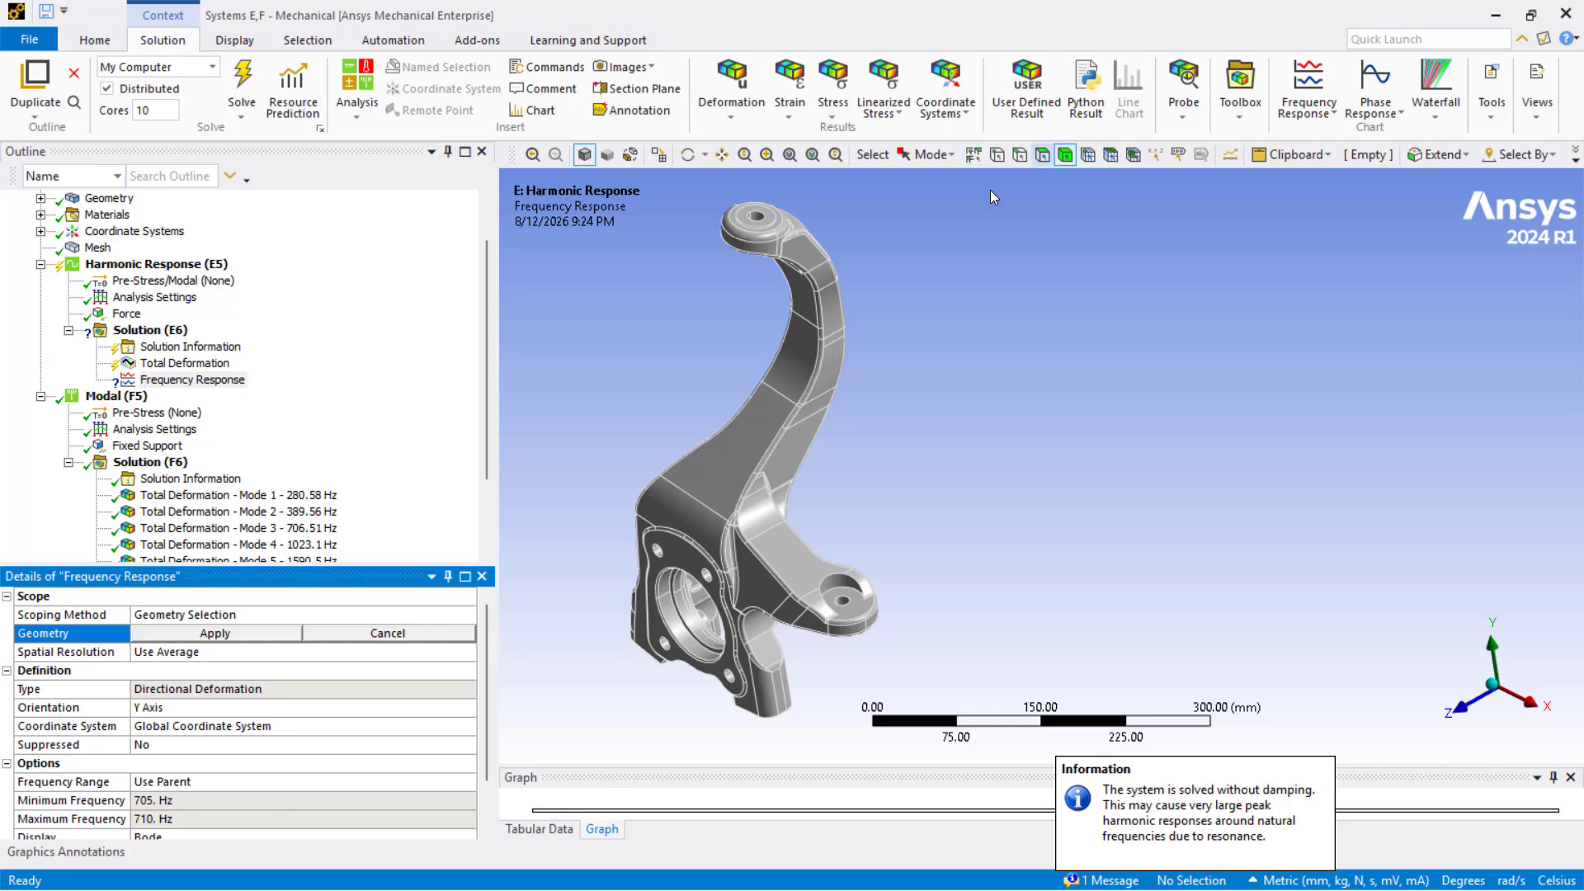
pyautogui.click(819, 285)
pyautogui.click(252, 633)
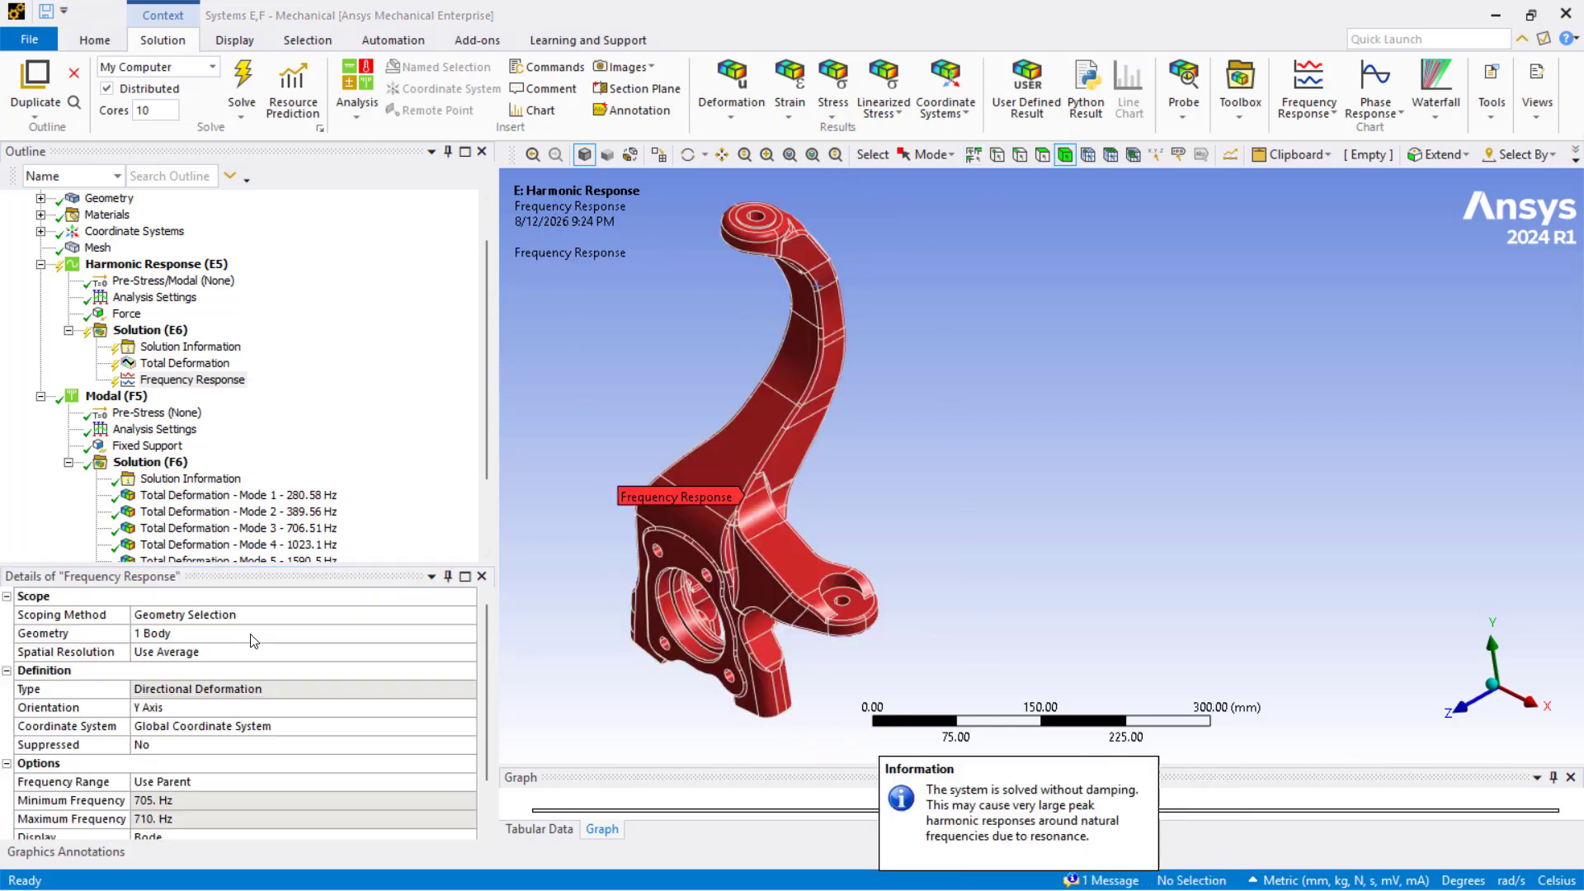
pyautogui.scroll(-2, 311, 769)
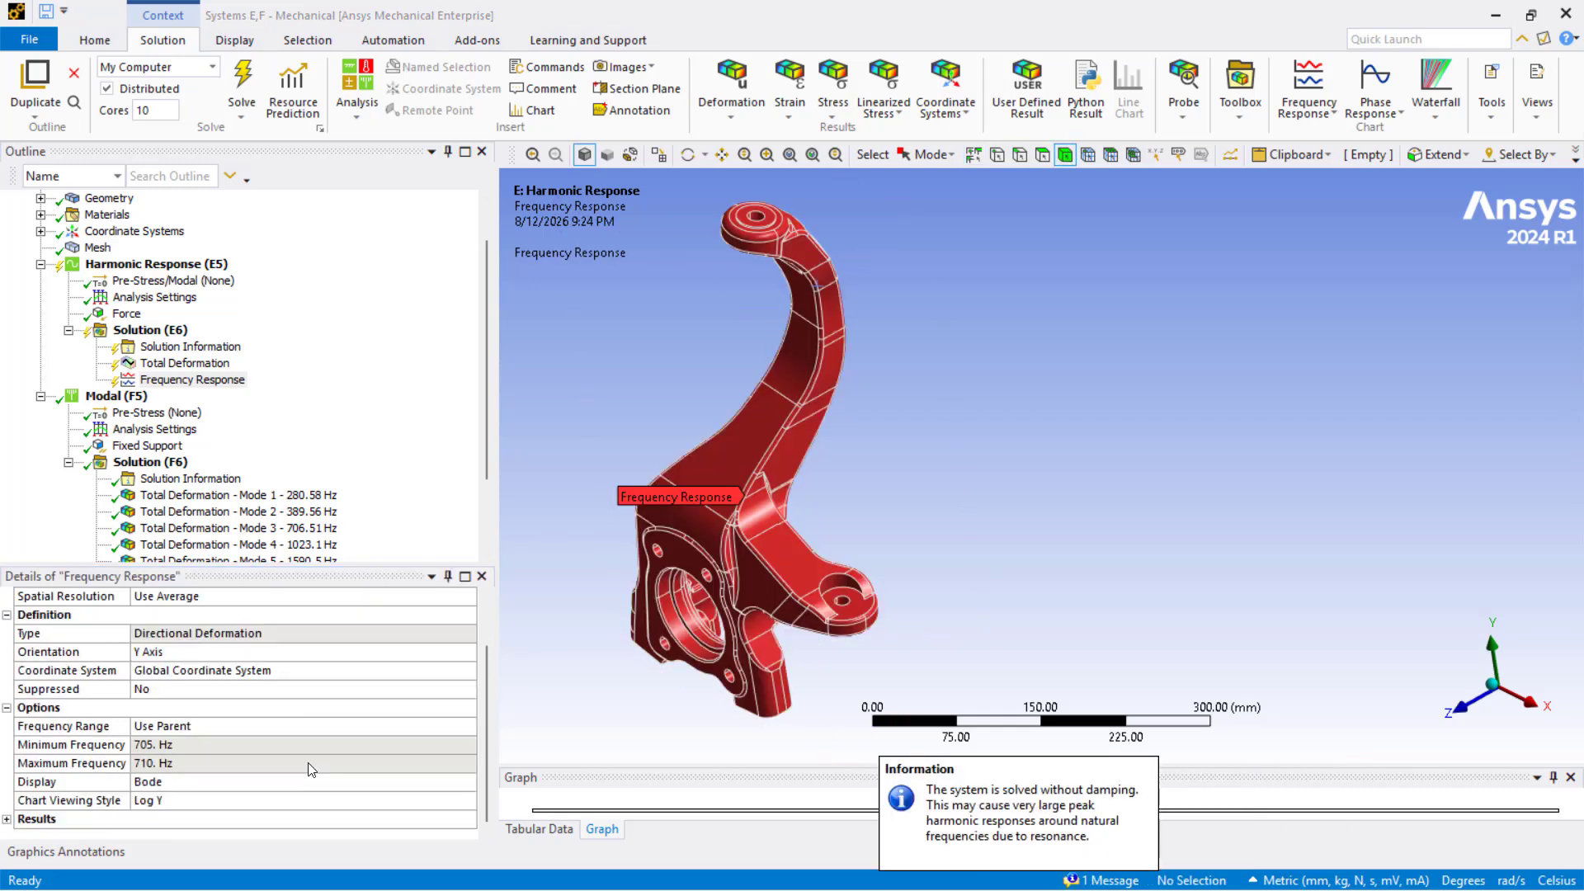
pyautogui.scroll(2, 311, 769)
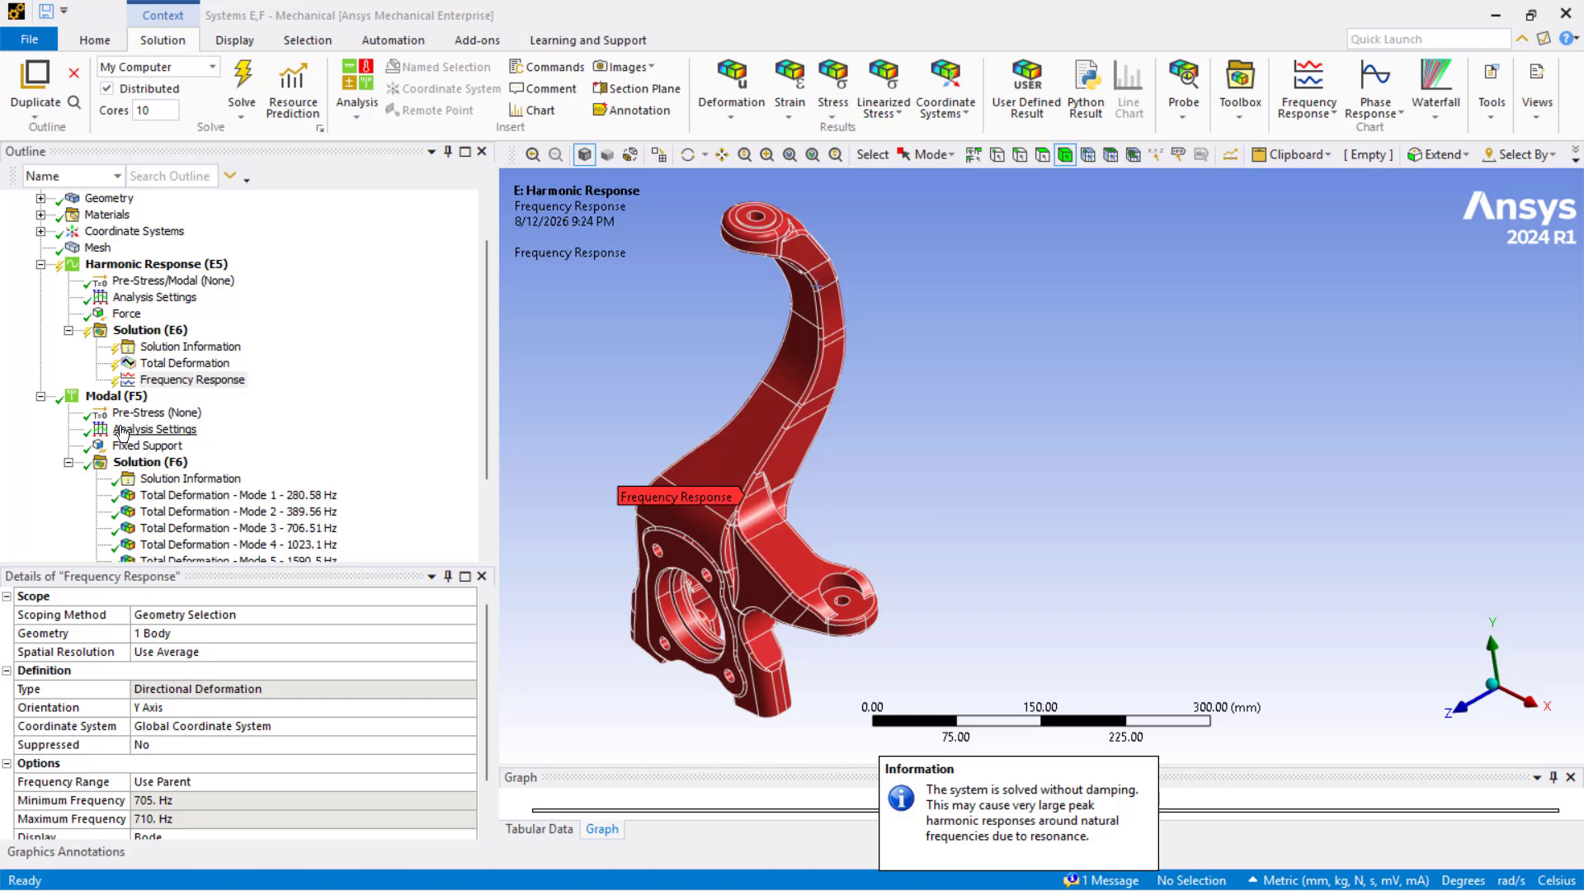
# Set the Damping Ratio to 0.03 under Damping Controls in the Harmonic Response Analysis Settings
pyautogui.click(148, 297)
pyautogui.scroll(-4, 212, 770)
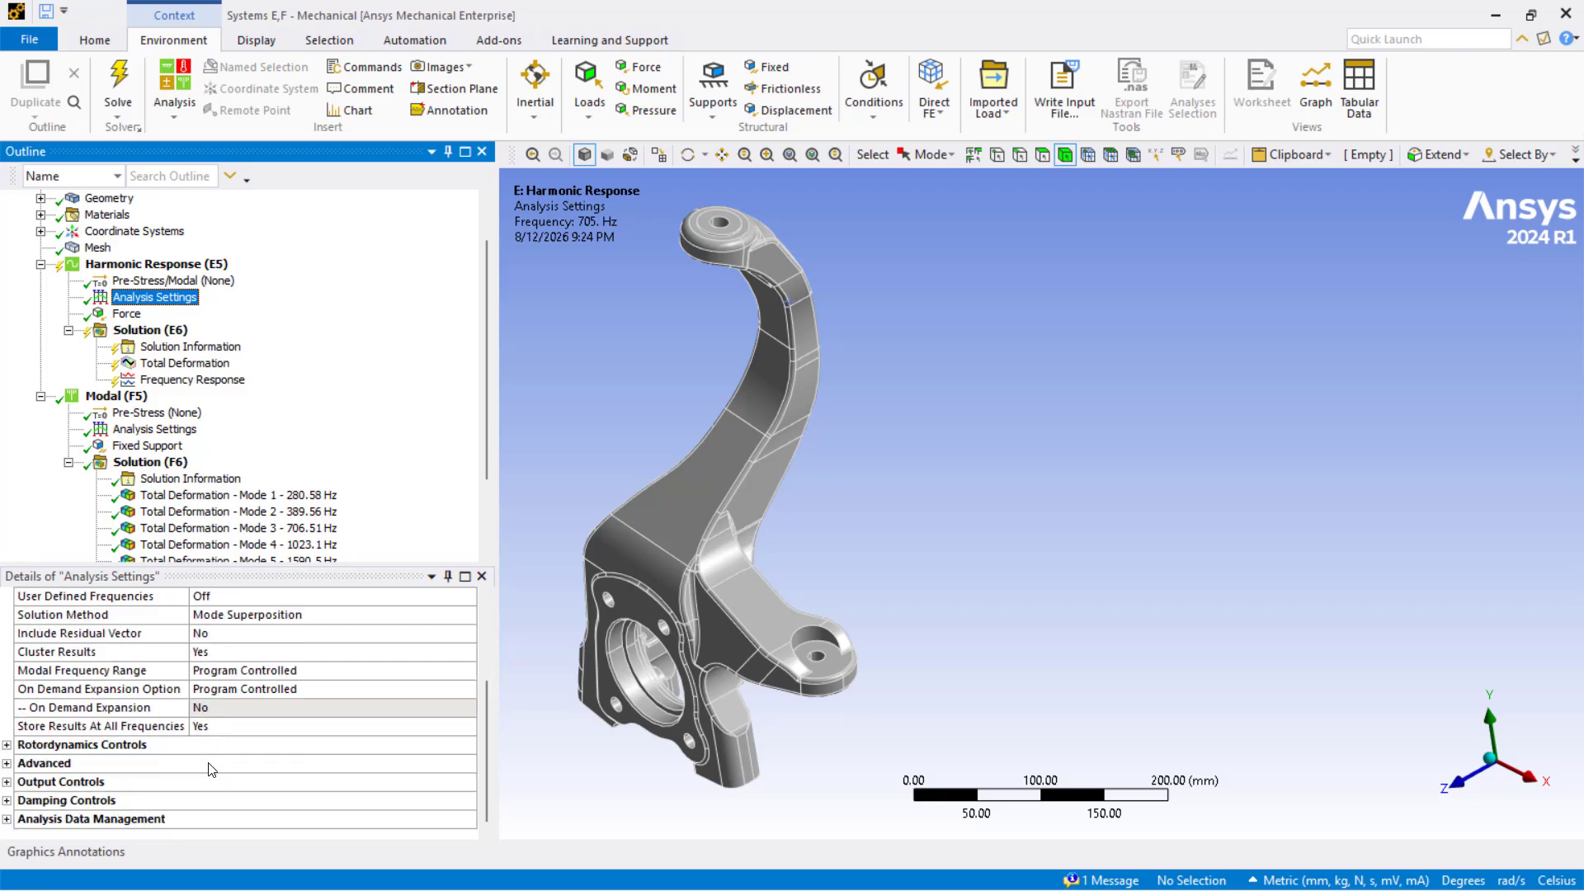
pyautogui.click(7, 801)
pyautogui.scroll(-1, 252, 823)
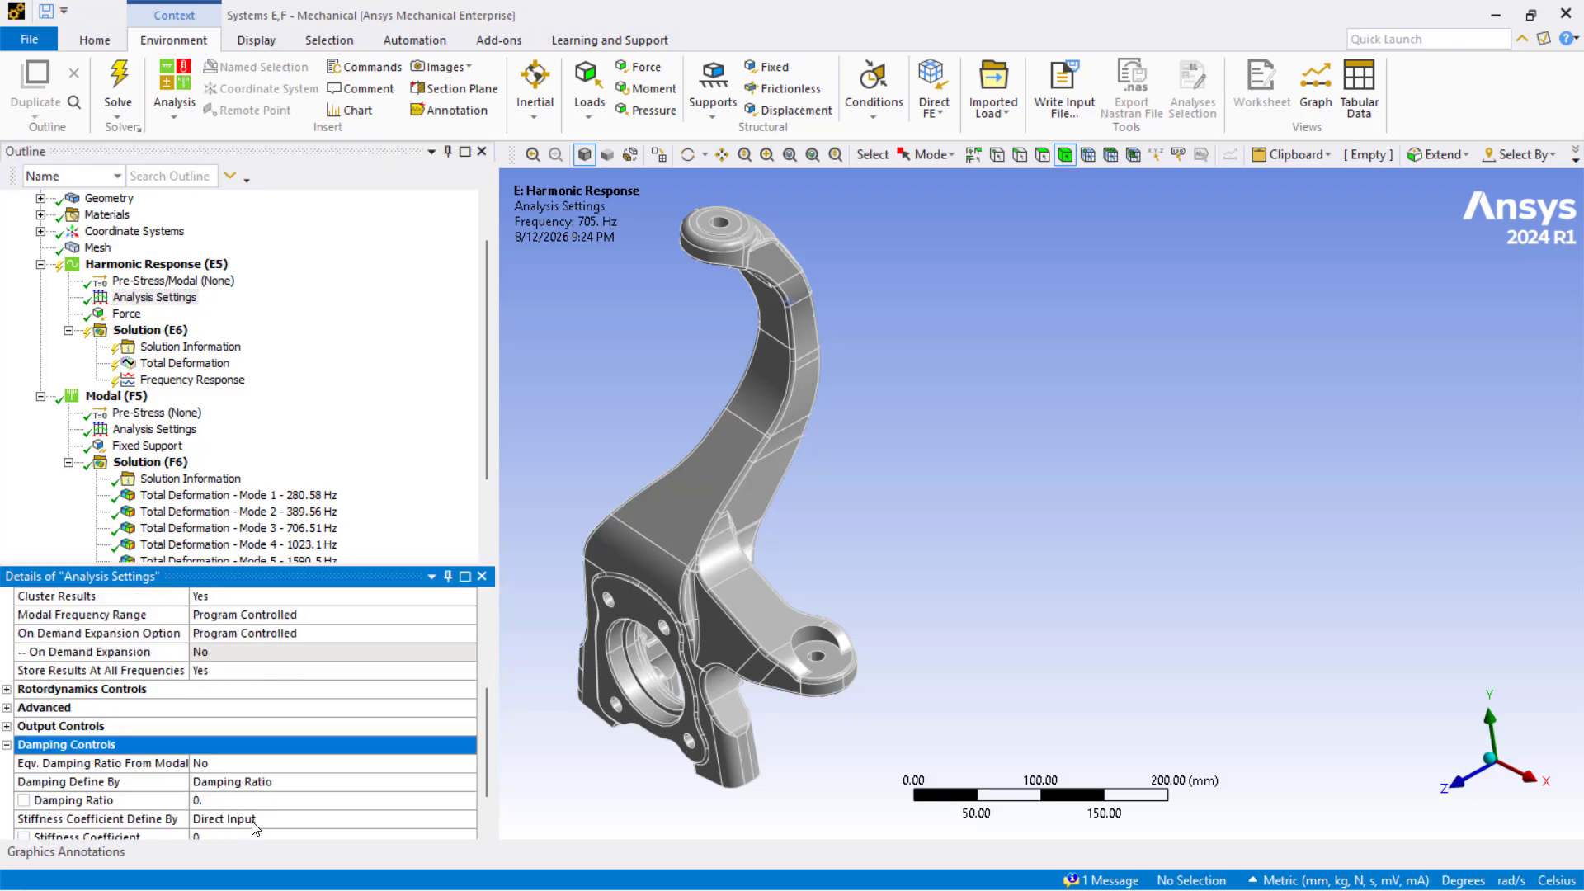
pyautogui.scroll(-1, 254, 828)
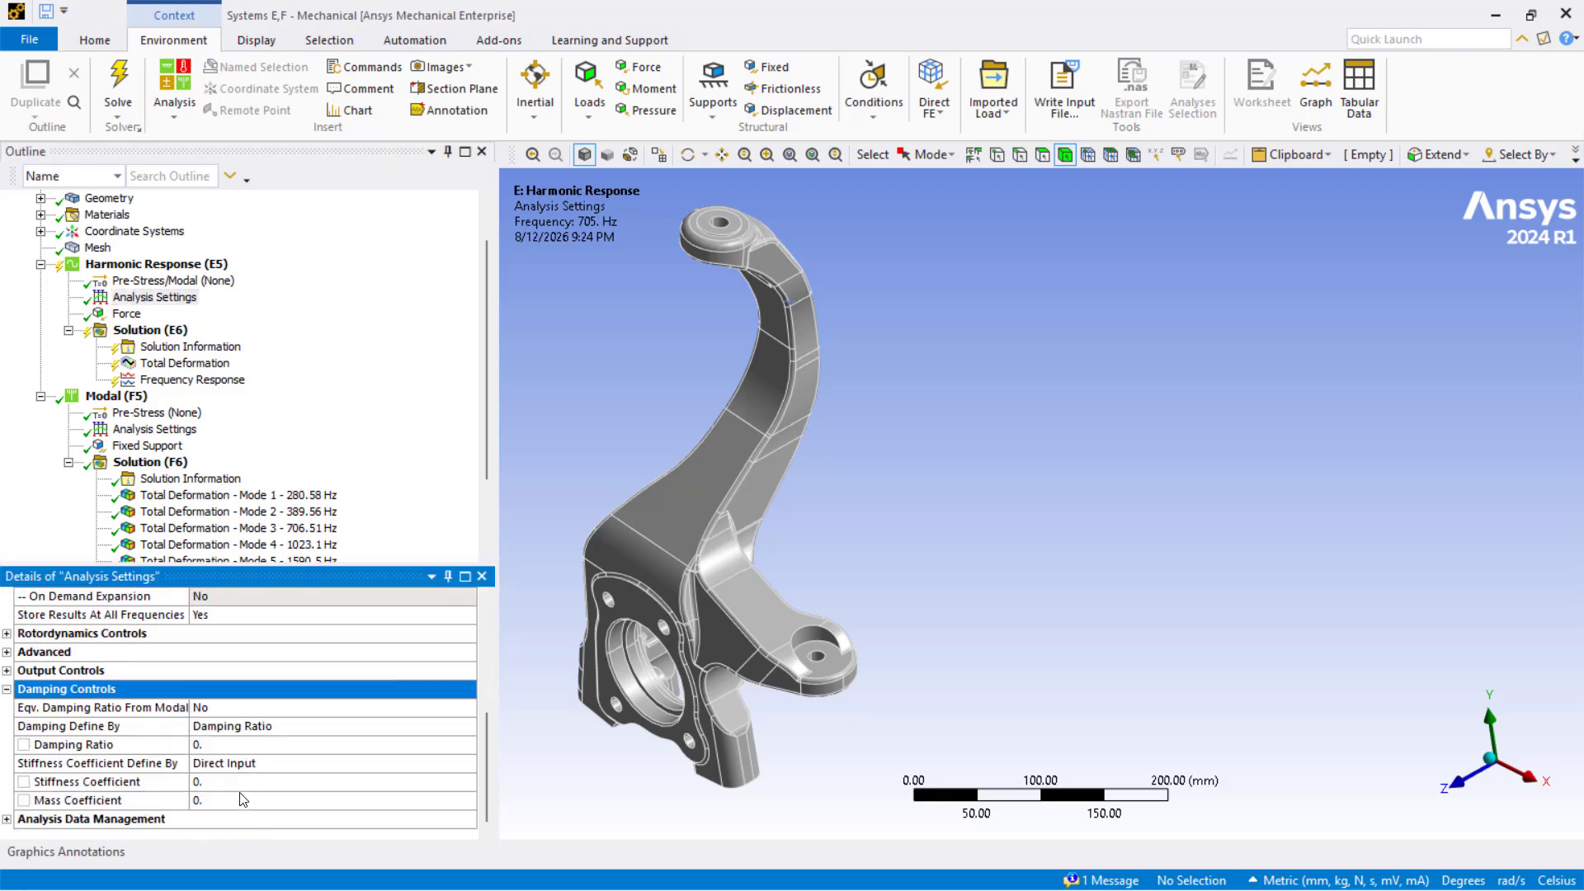
pyautogui.click(227, 745)
pyautogui.write('0')
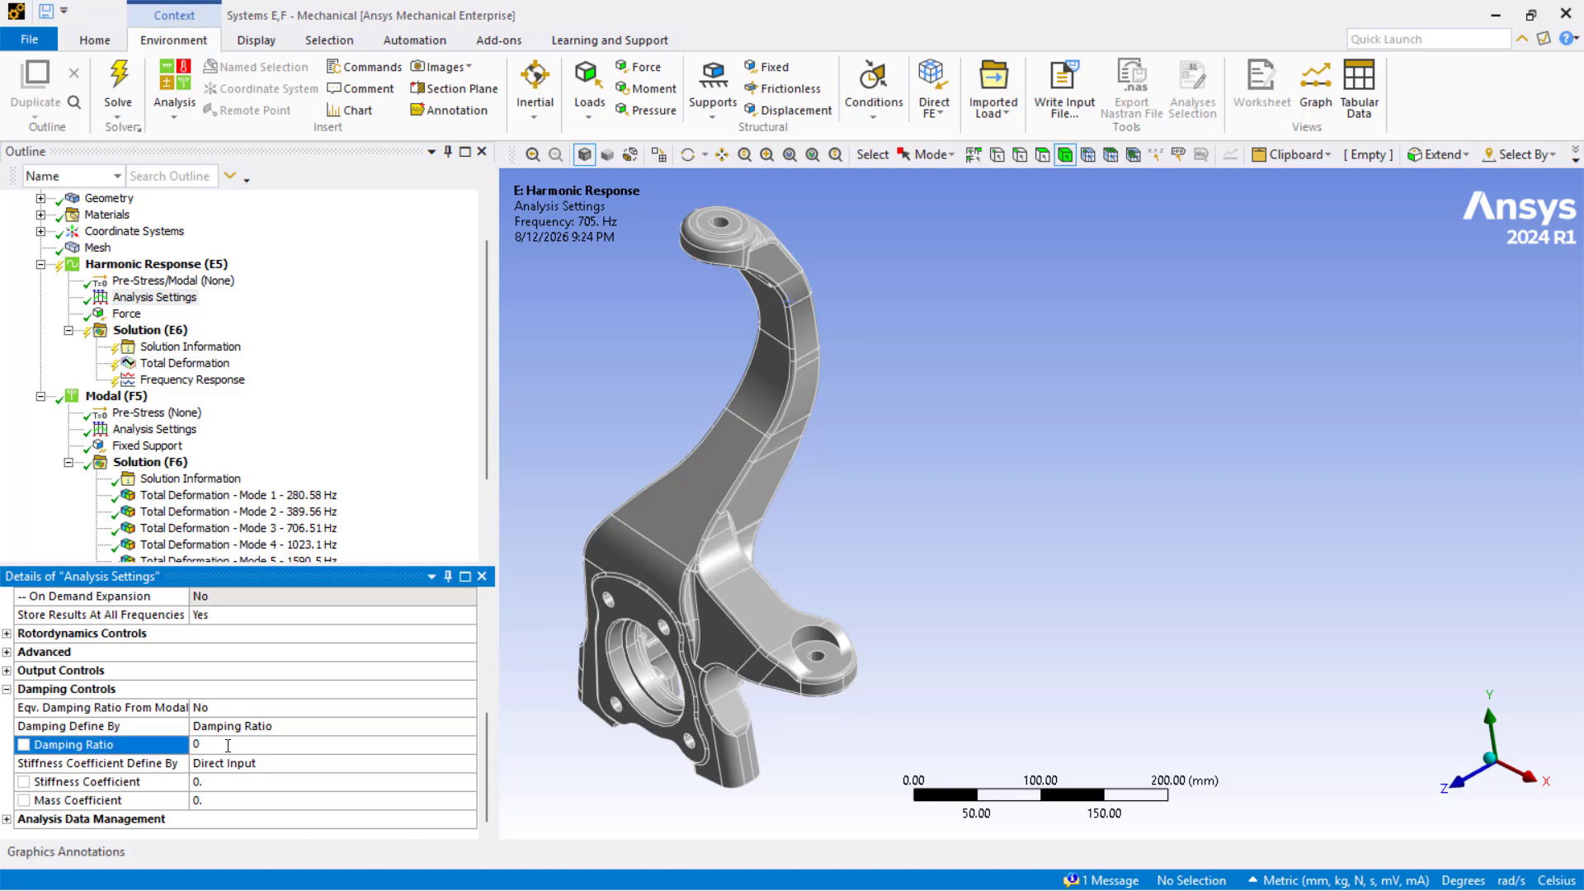
pyautogui.write('.03')
pyautogui.press('Return')
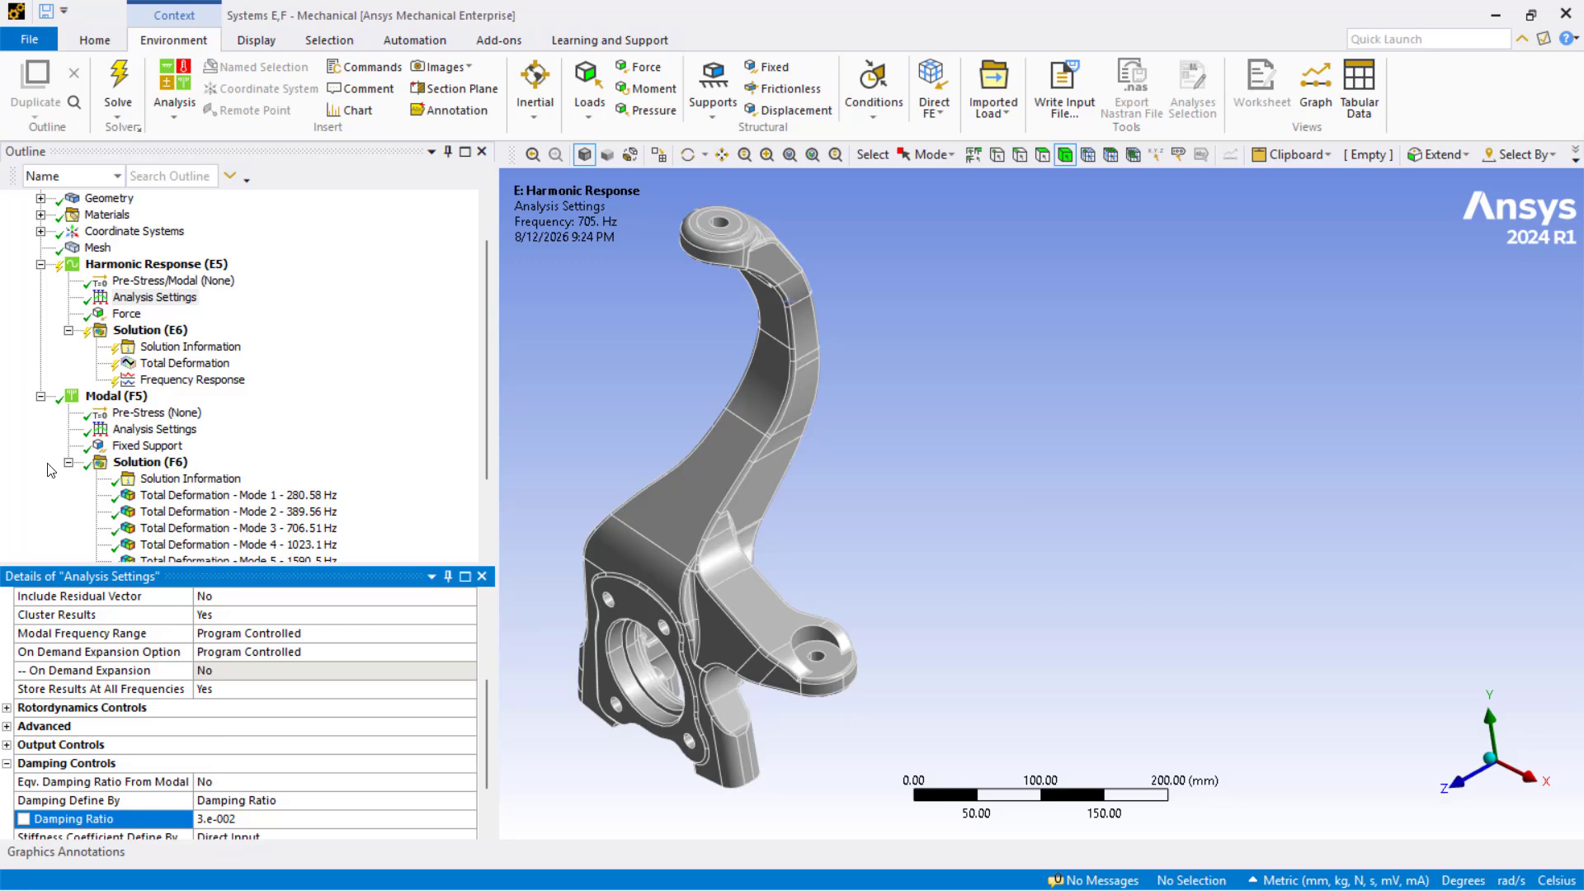
pyautogui.press('super')
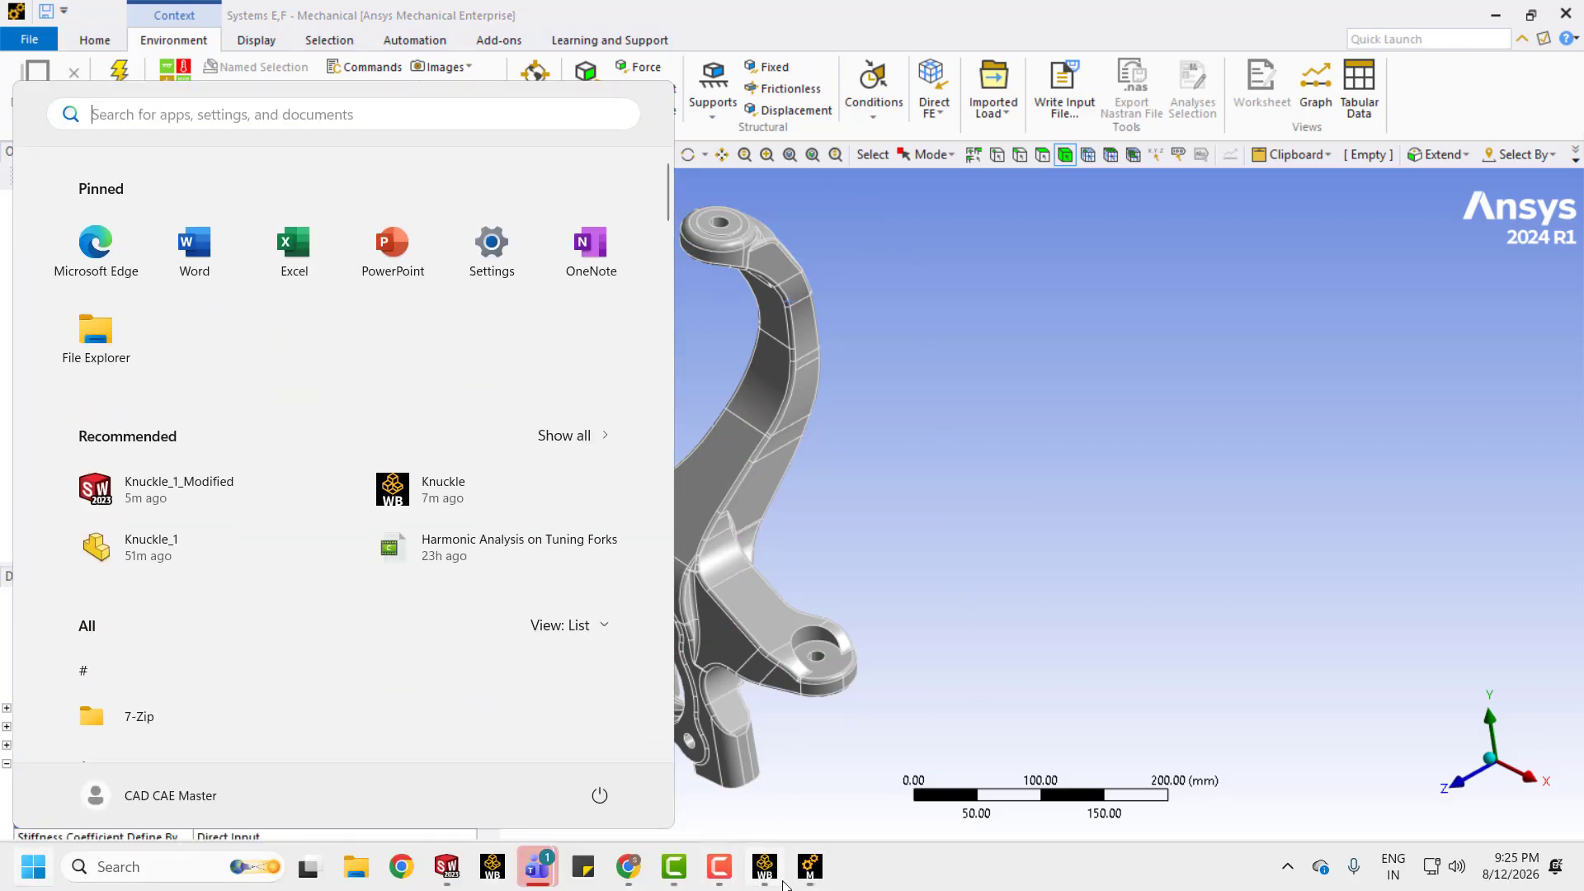
pyautogui.moveTo(810, 867)
pyautogui.click(899, 801)
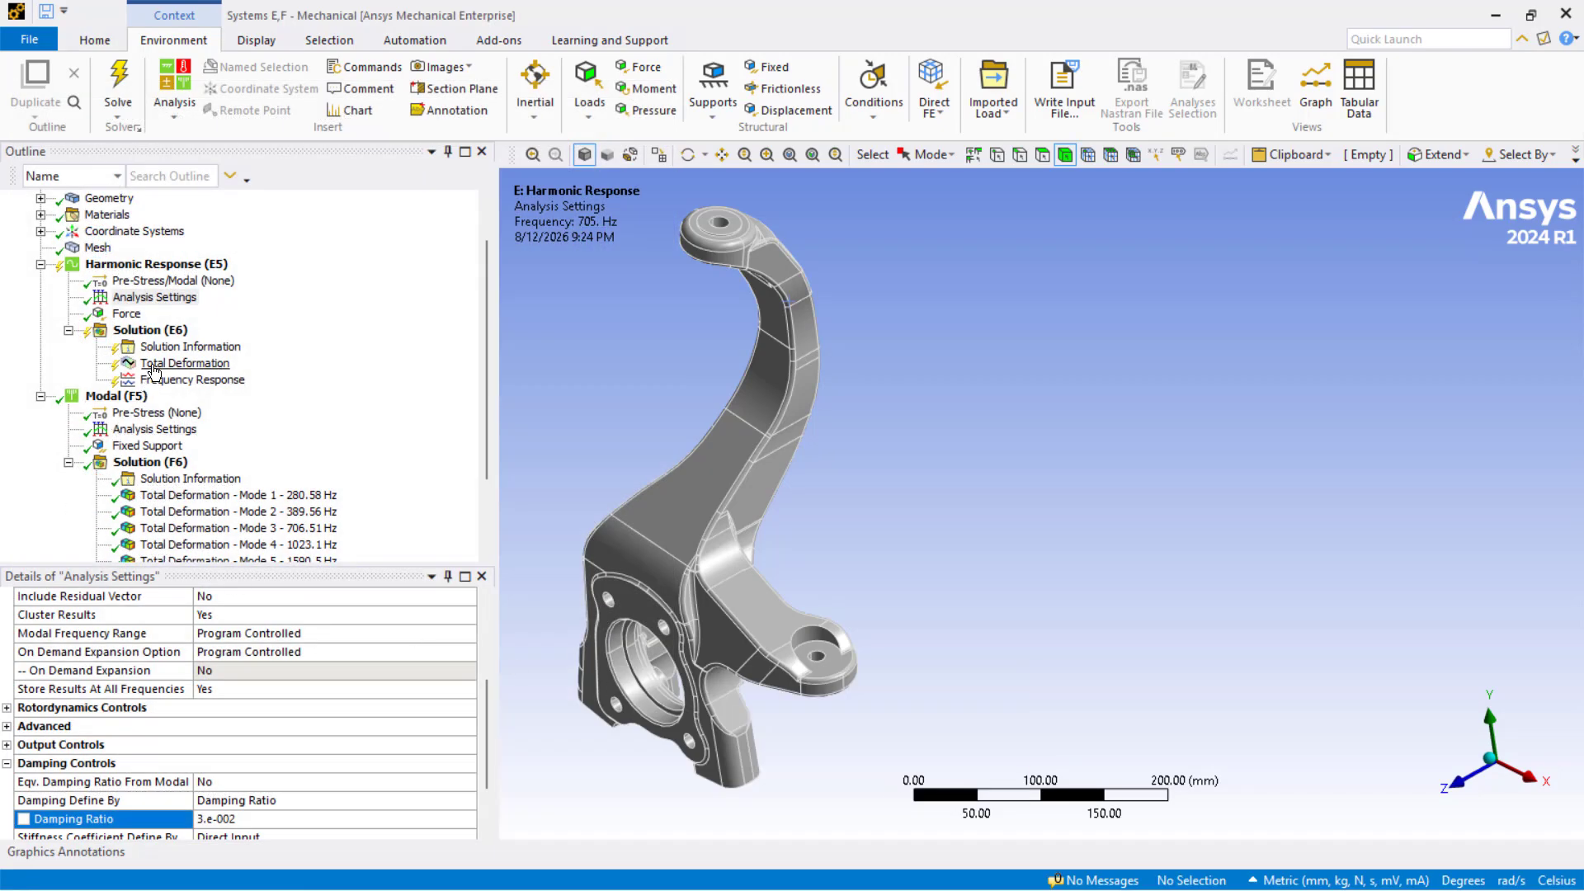
pyautogui.click(128, 299)
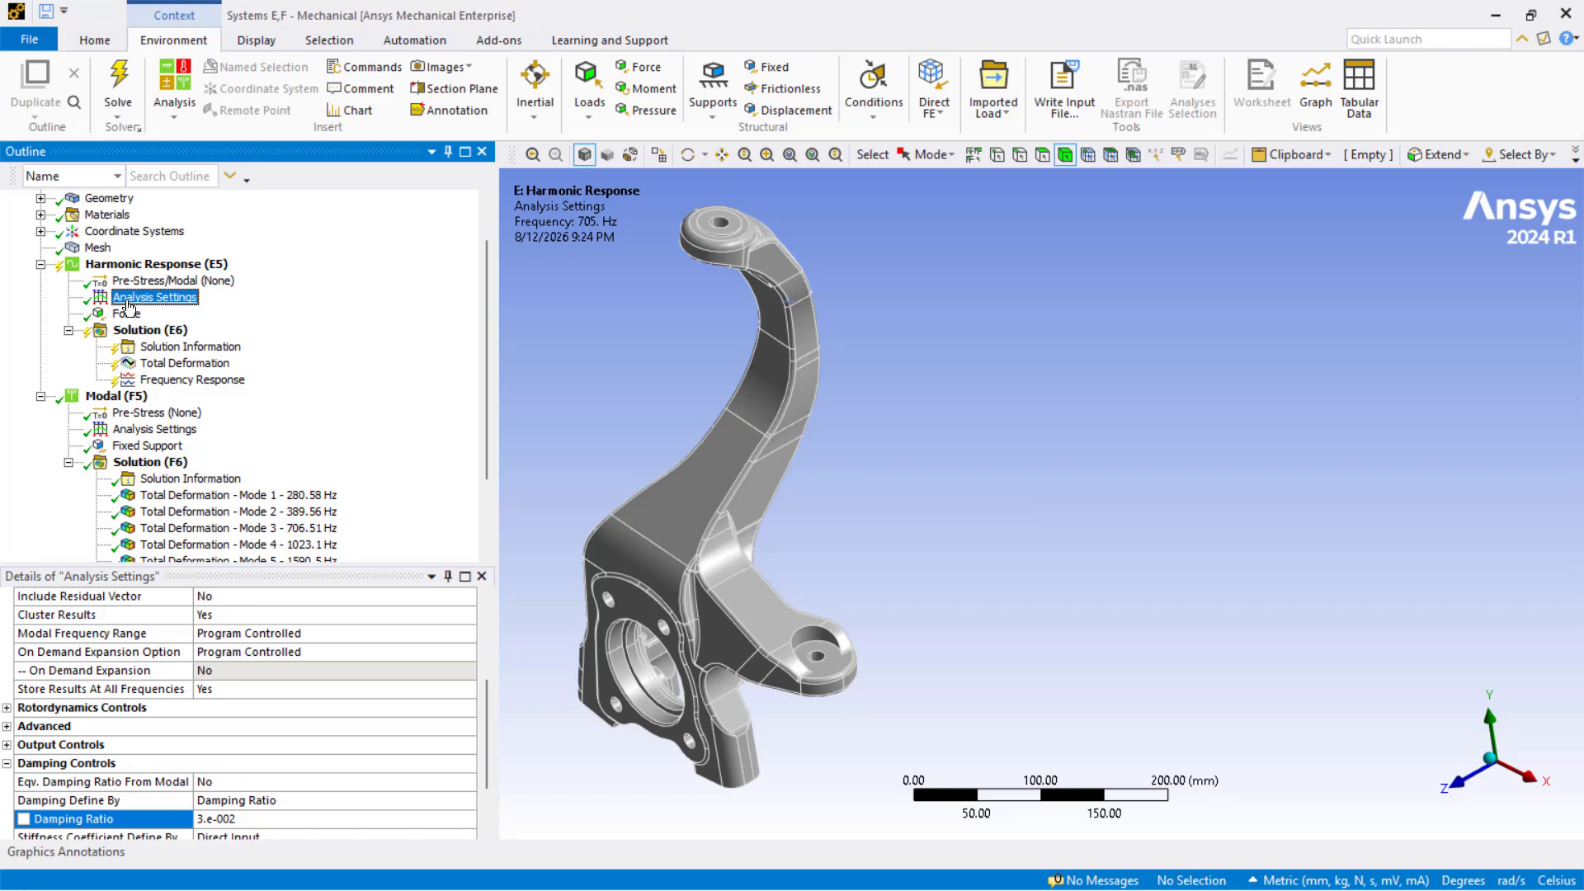
pyautogui.press('super')
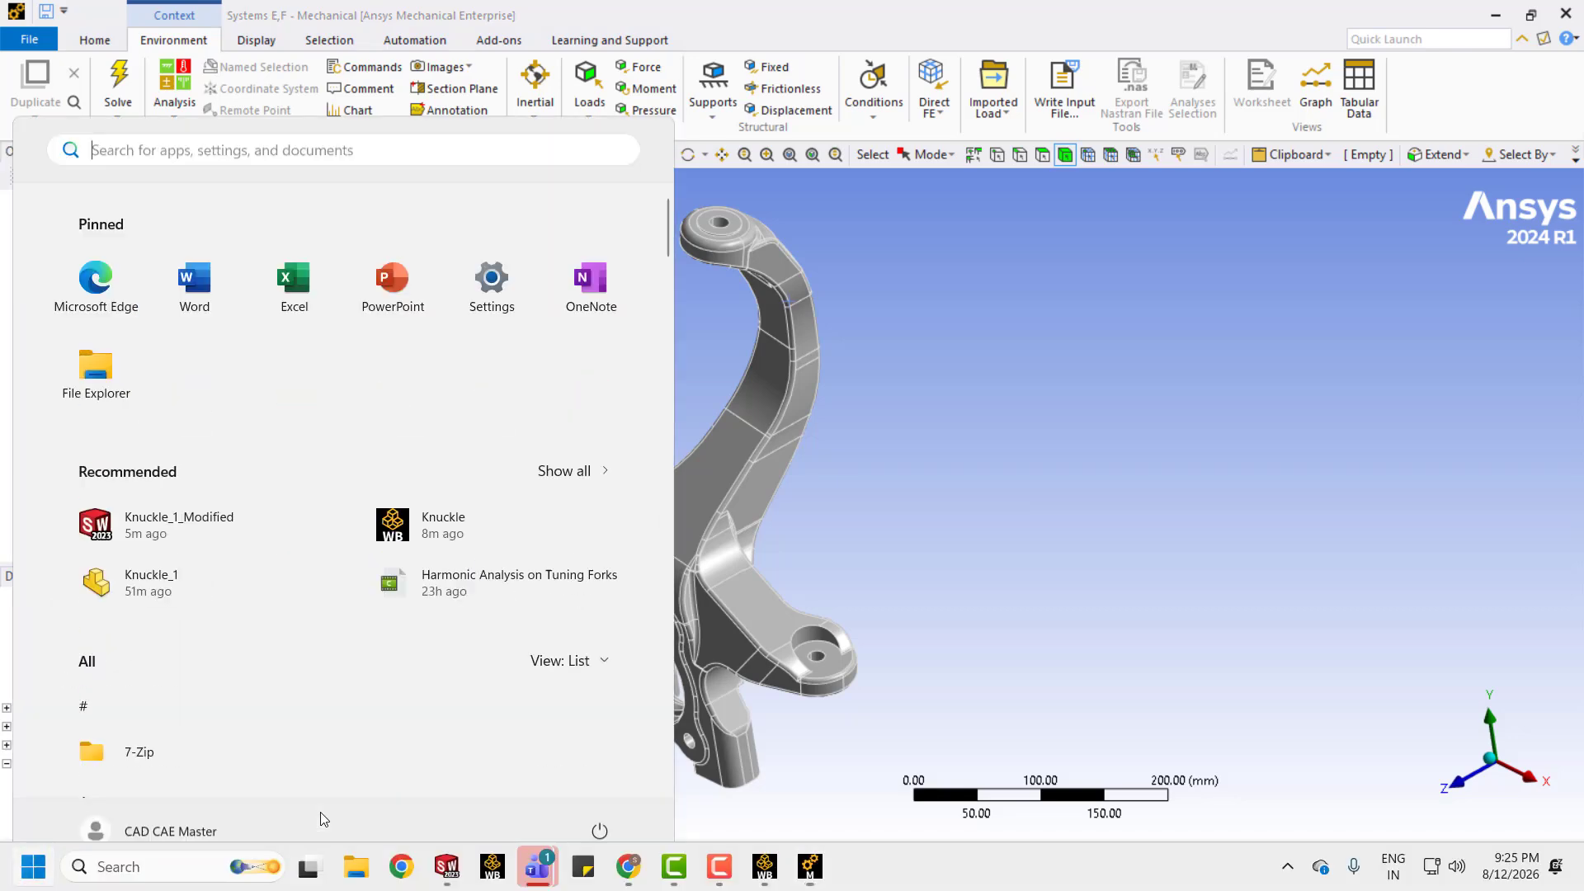
pyautogui.press('super')
pyautogui.moveTo(949, 509); pyautogui.dragTo(811, 498, button='middle')
# Switch to the Systems B,C,D Mechanical window and examine the Analysis Settings of its Modal and Harmonic Response analyses
pyautogui.press('super')
pyautogui.moveTo(810, 867)
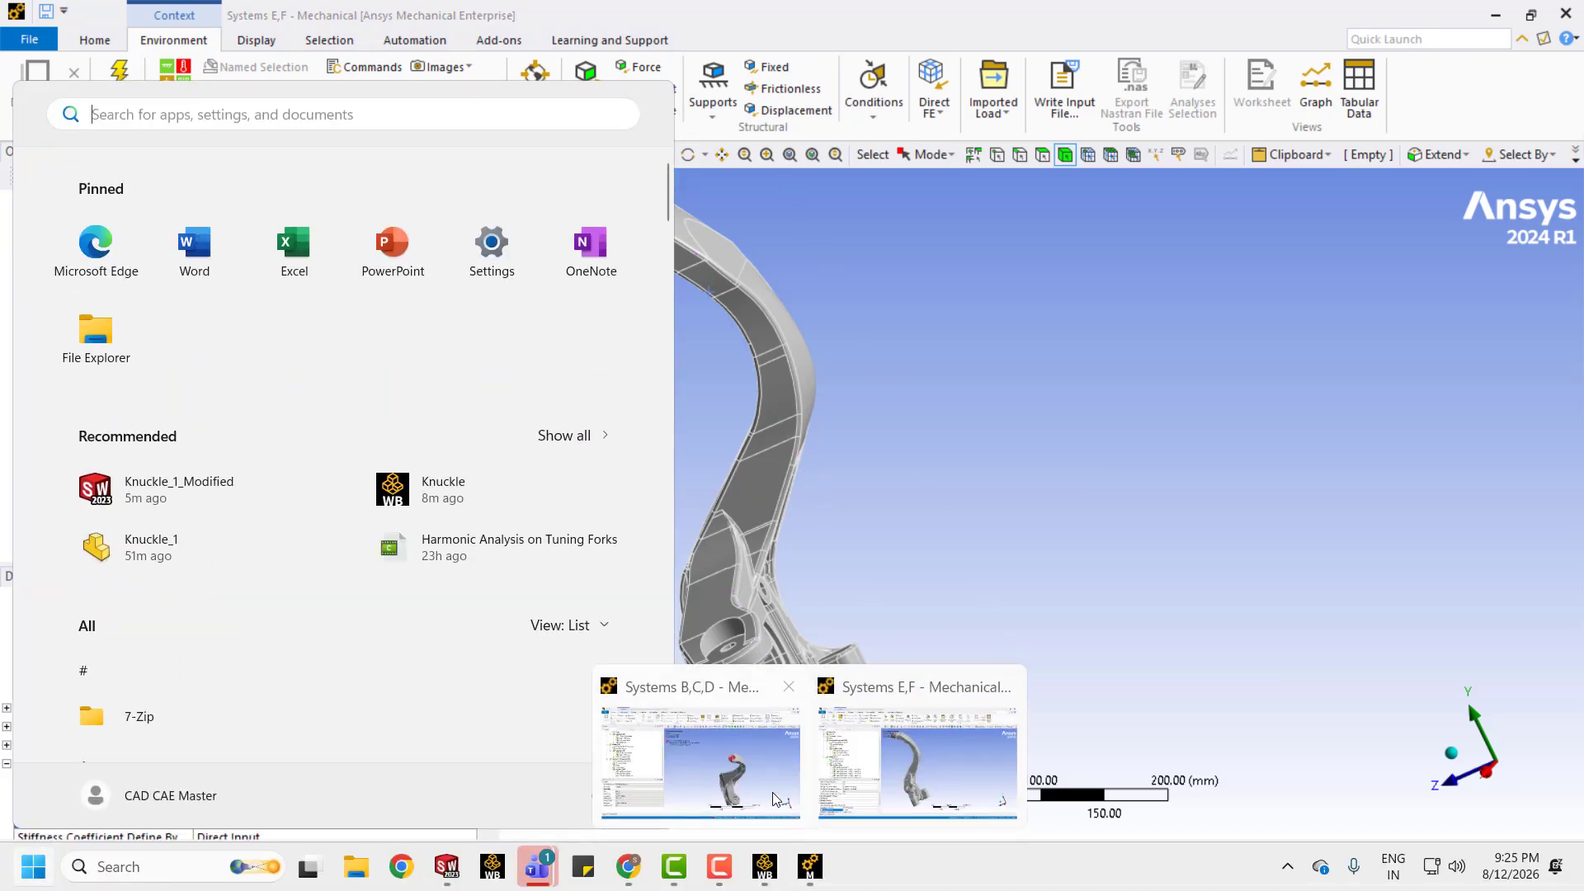
pyautogui.click(707, 747)
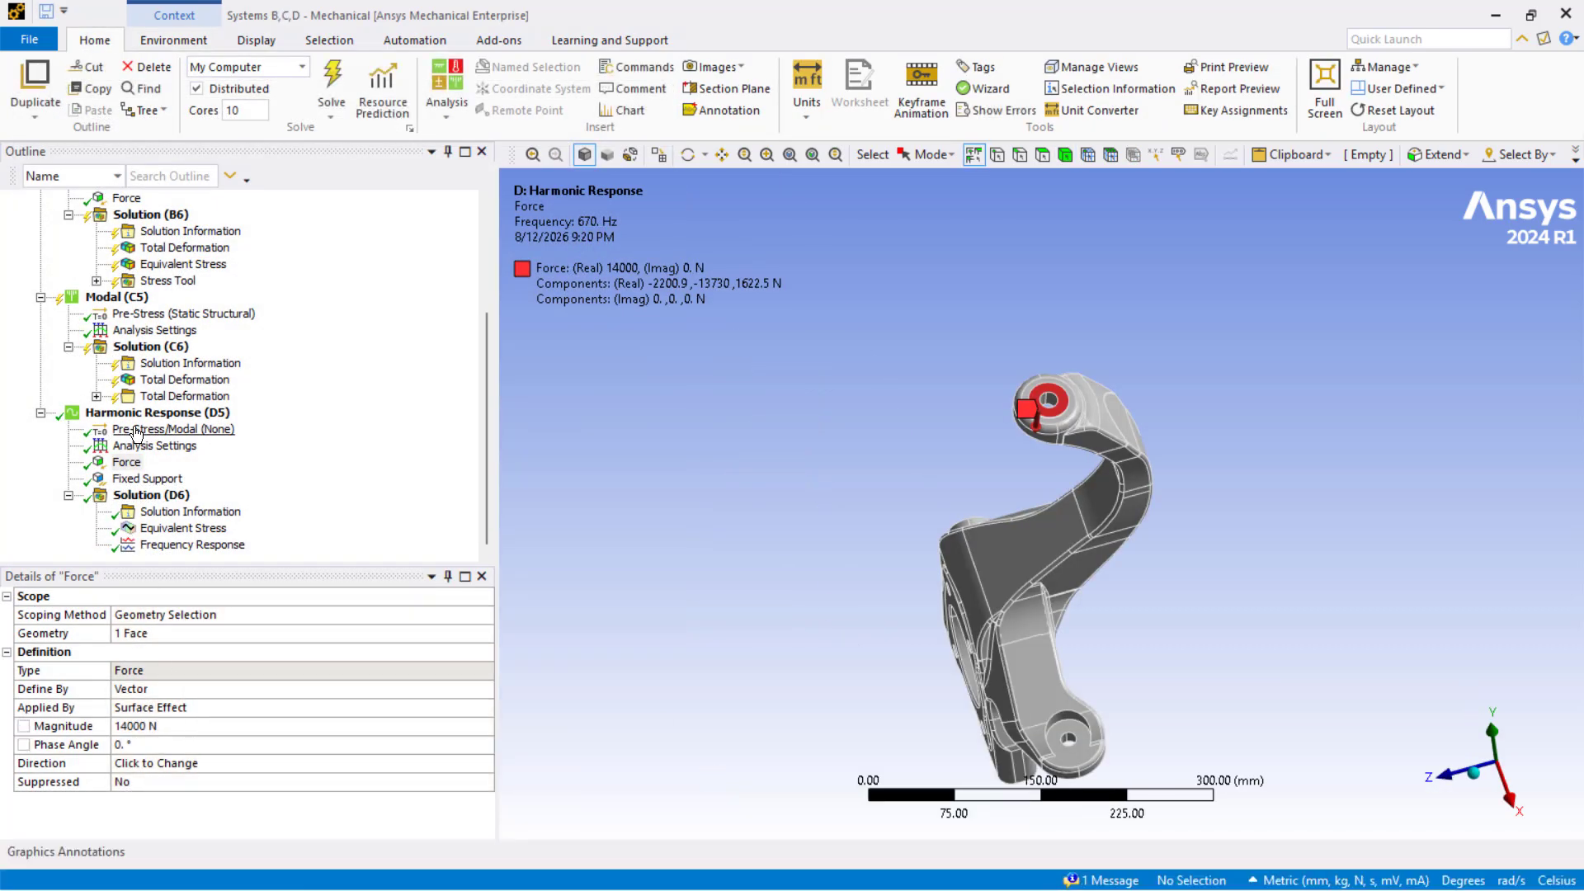
pyautogui.click(137, 332)
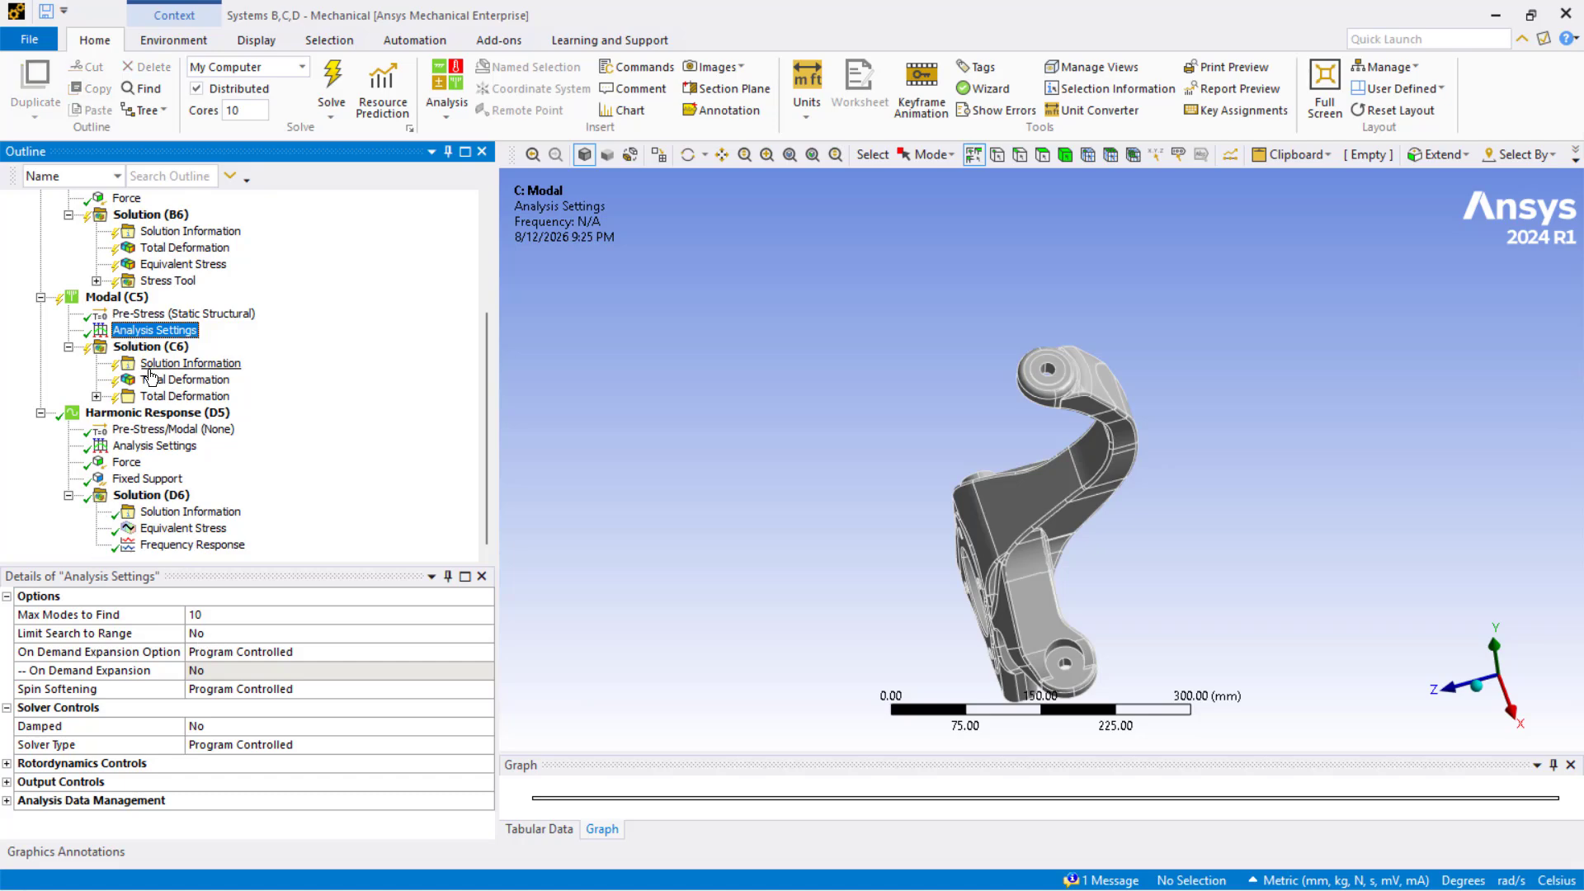
pyautogui.click(132, 446)
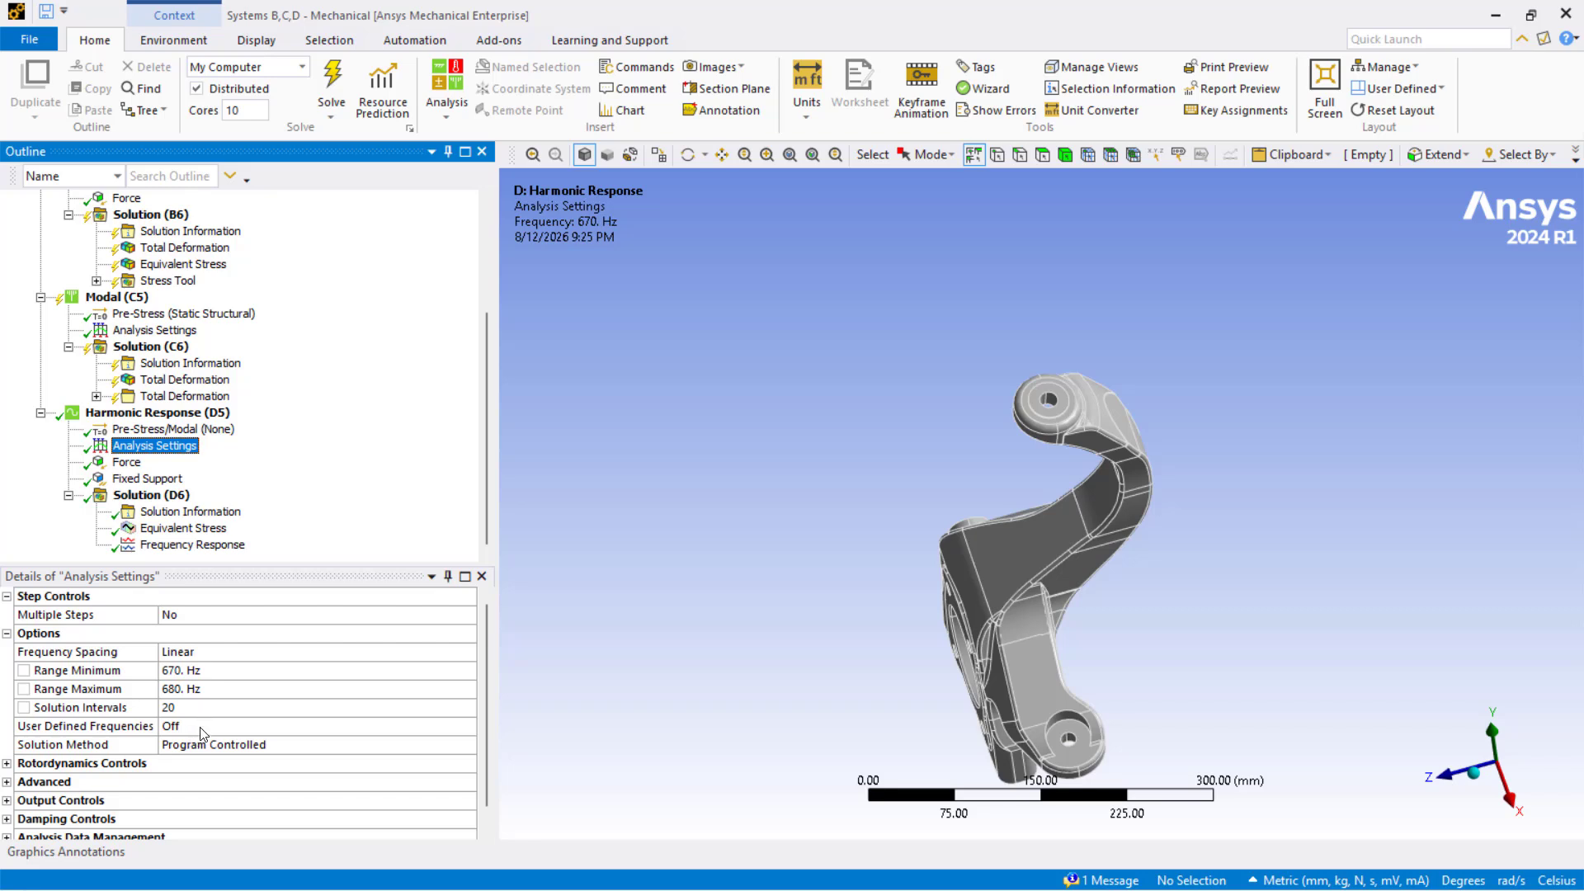
# Examine the Damping Controls of Harmonic Response (D5) and the Mode 3 Total Deformation result under Solution (C6)
pyautogui.scroll(-1, 189, 761)
pyautogui.click(7, 801)
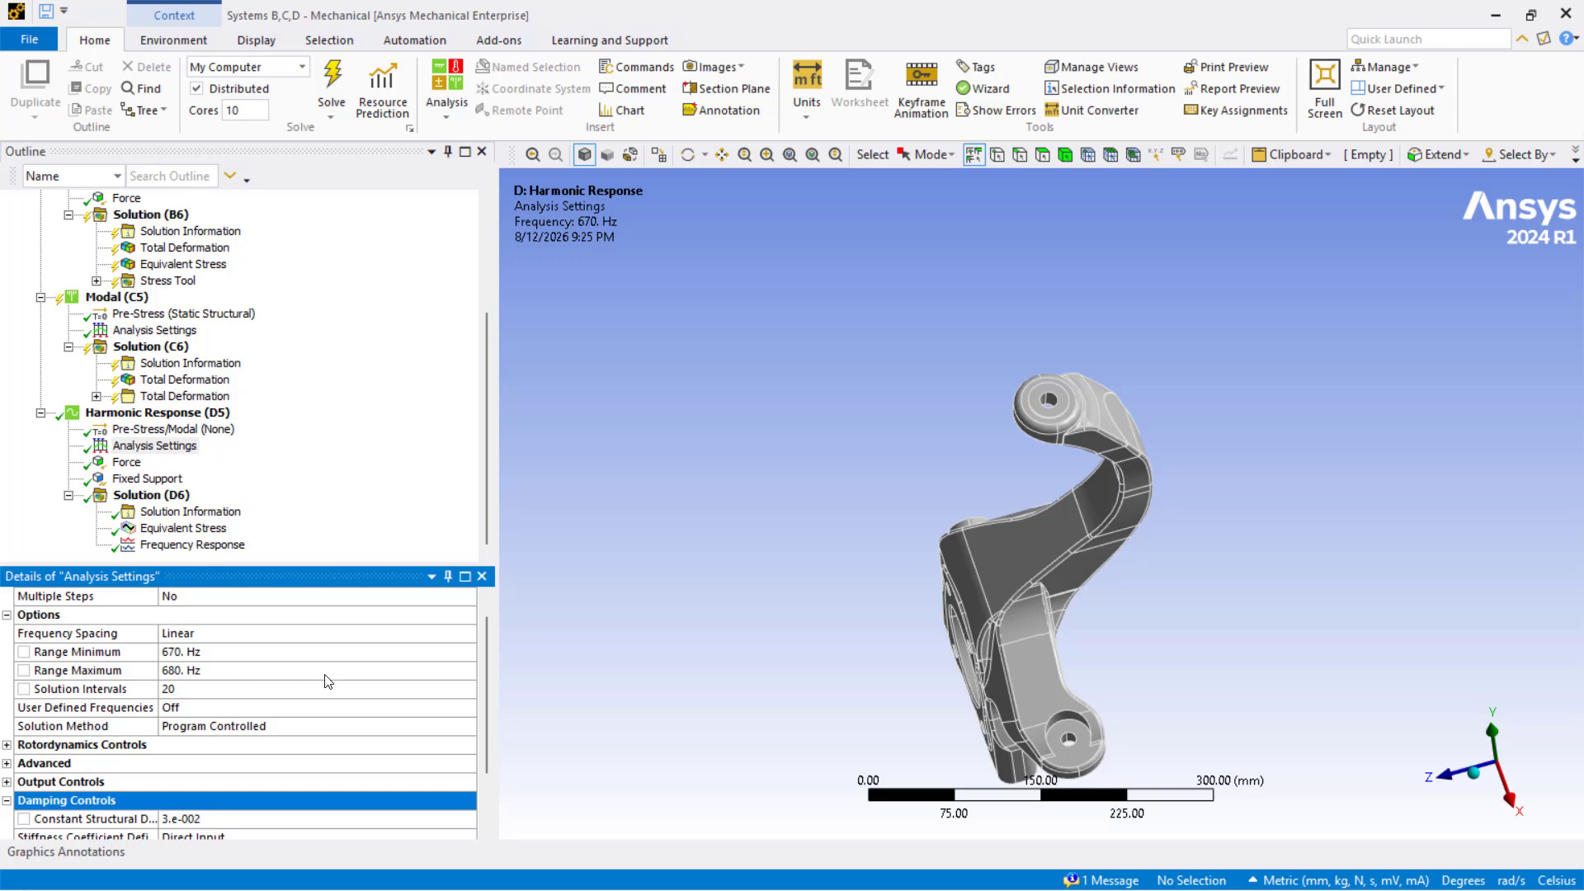
pyautogui.scroll(1, 336, 687)
pyautogui.press('super')
pyautogui.click(855, 573)
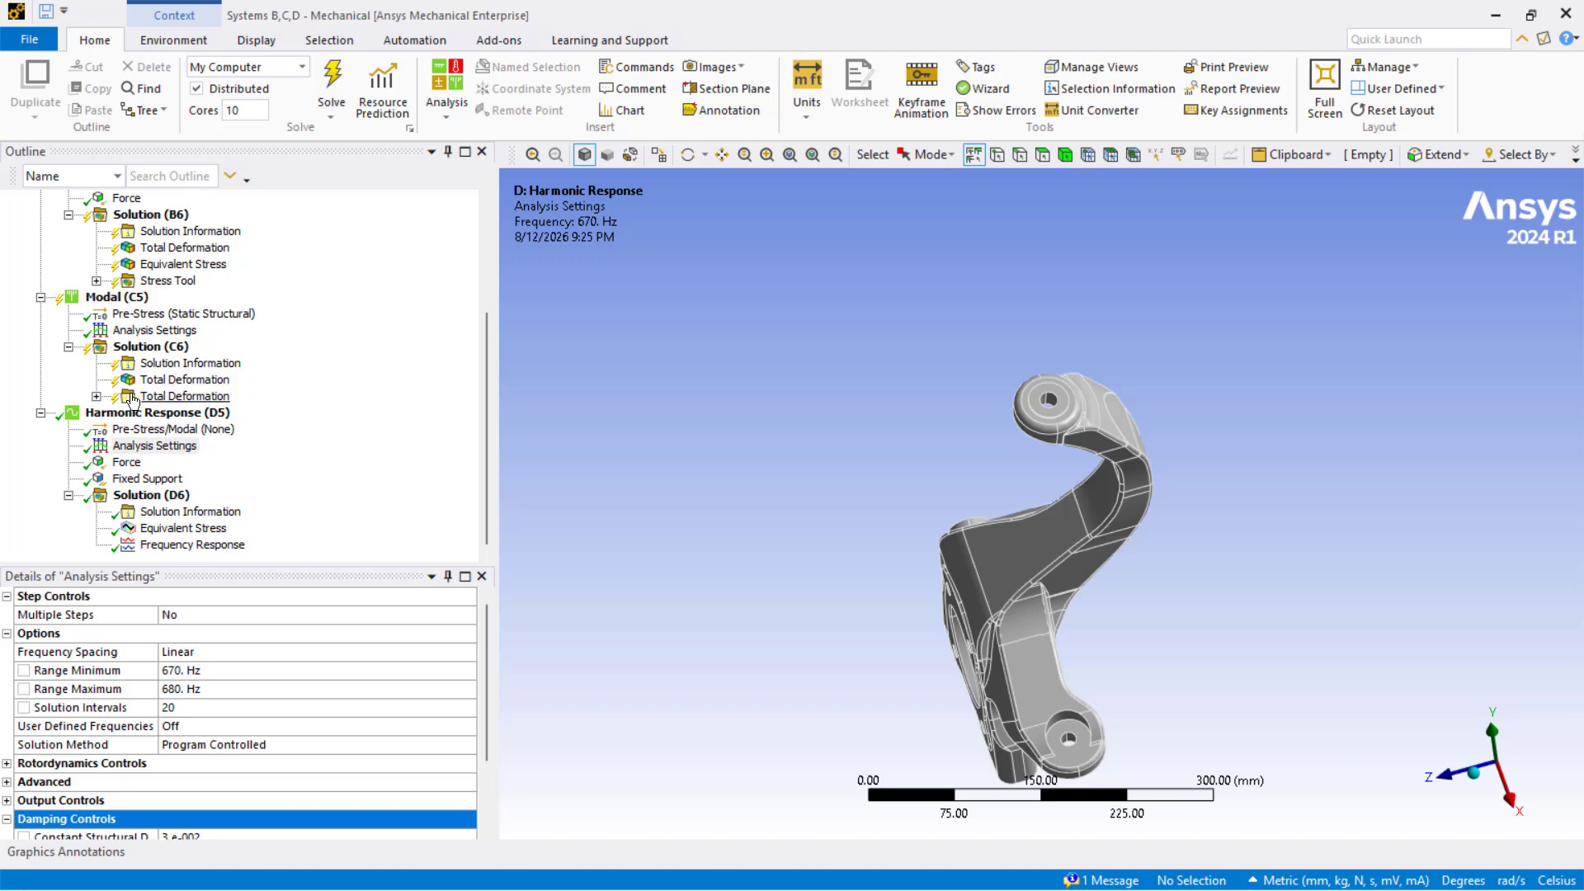
pyautogui.click(96, 396)
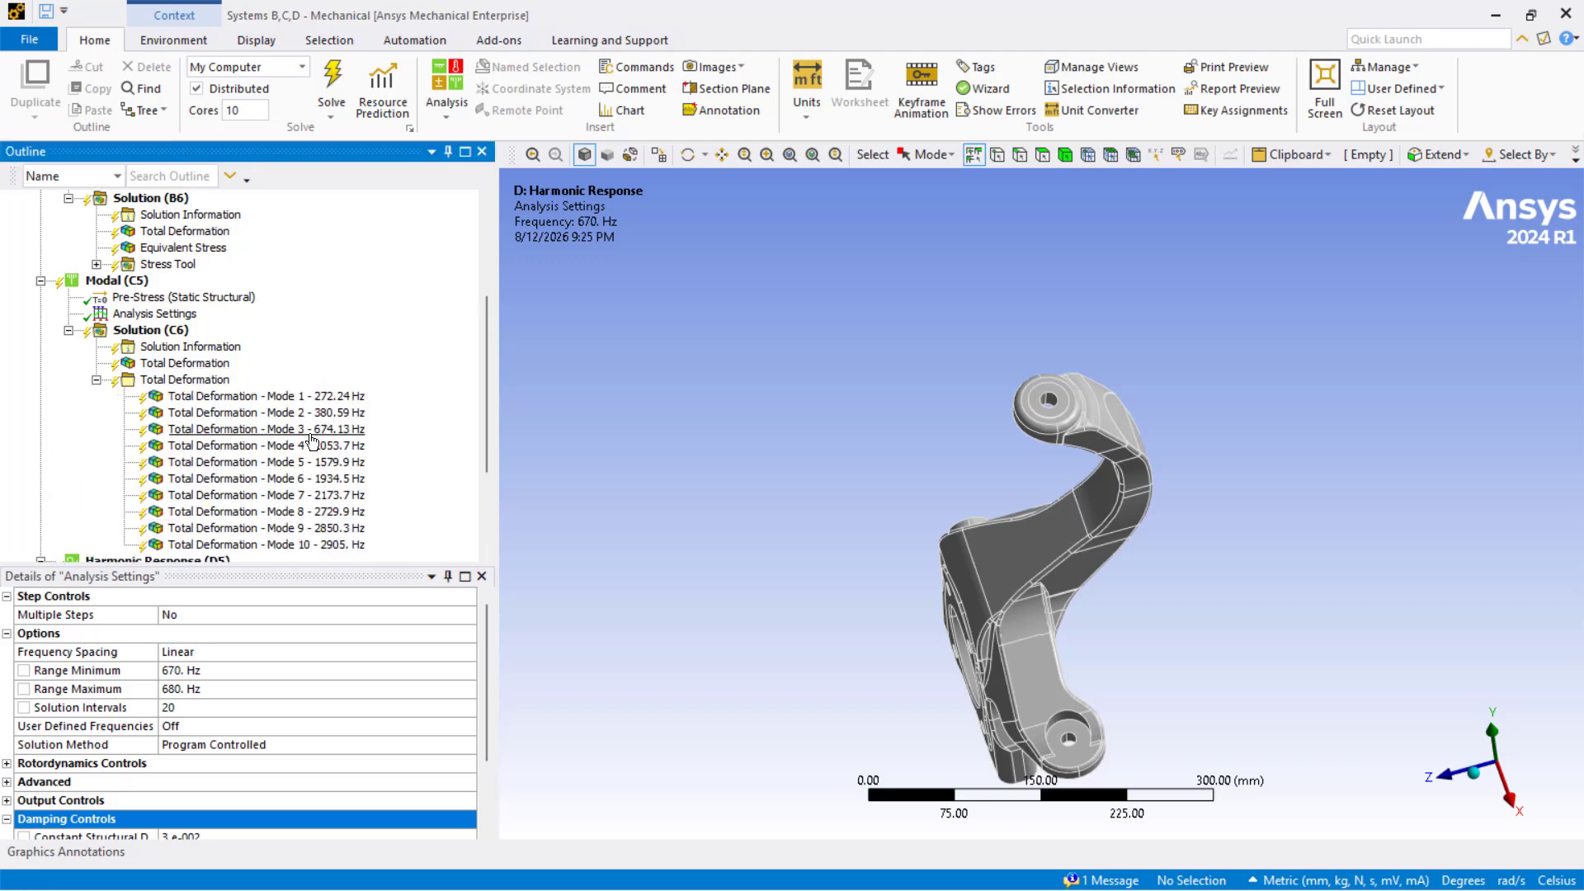
pyautogui.click(337, 430)
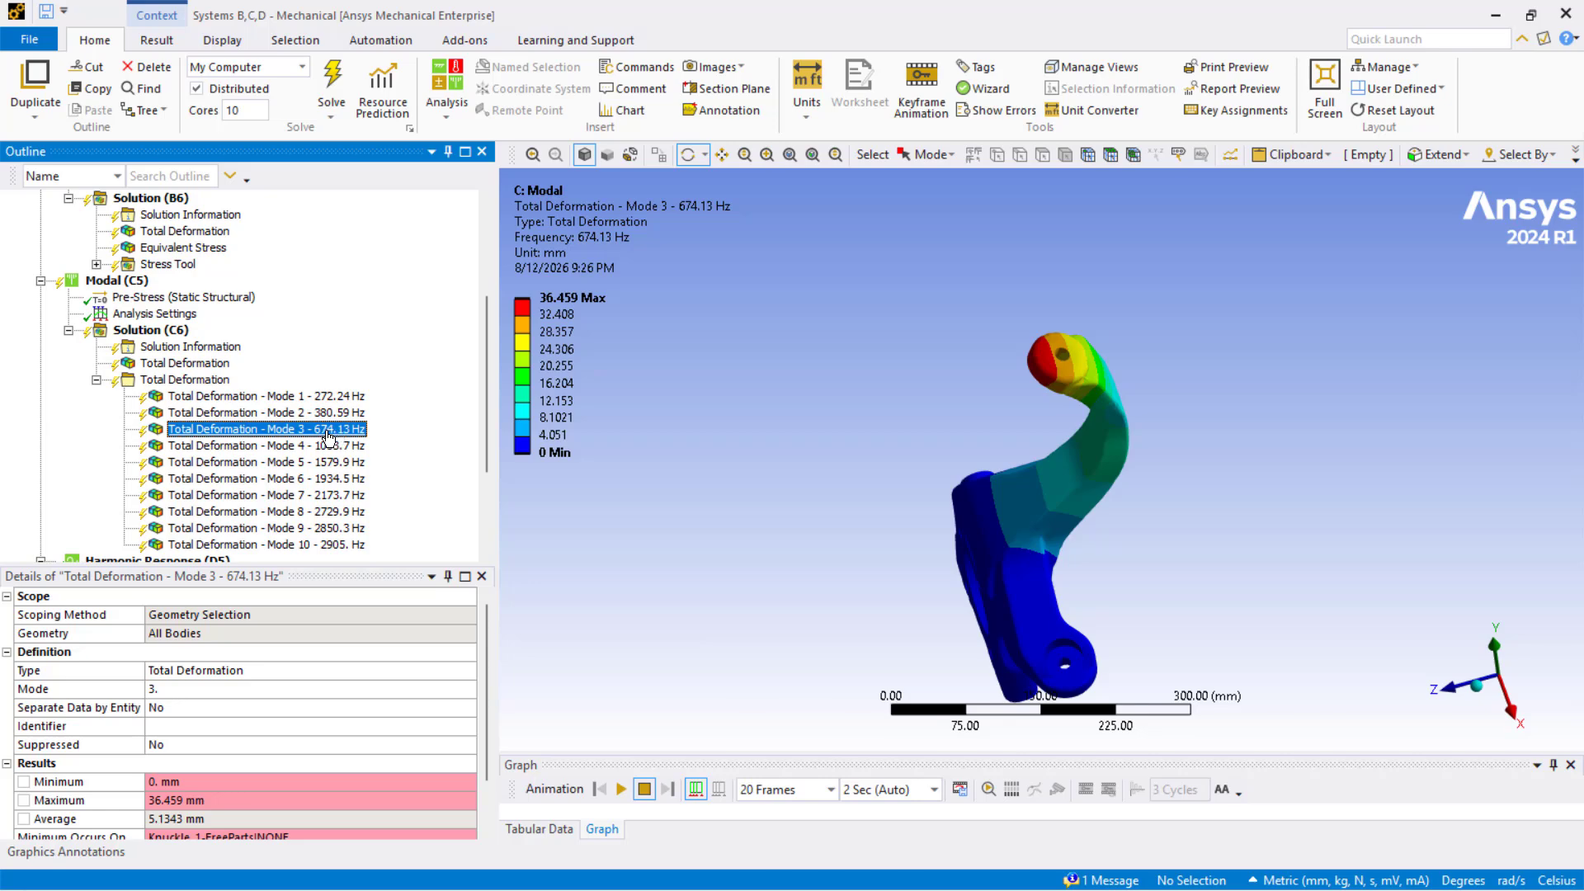
# Switch to the Systems E,F Mechanical window and examine the settings of the harmonic Frequency Response chart
pyautogui.press('super')
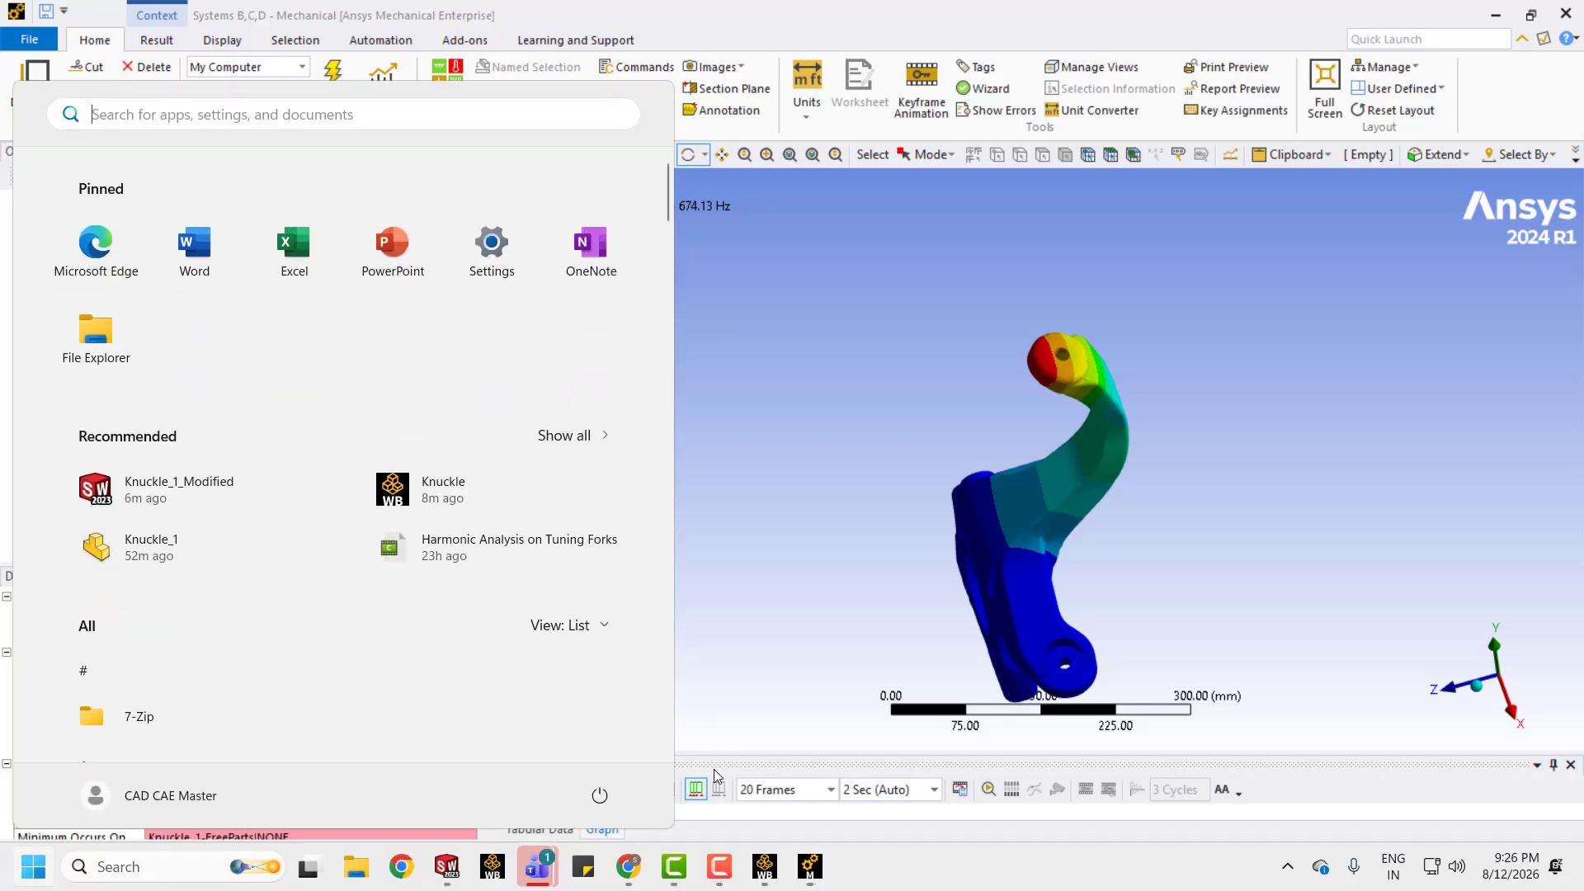
pyautogui.moveTo(802, 881)
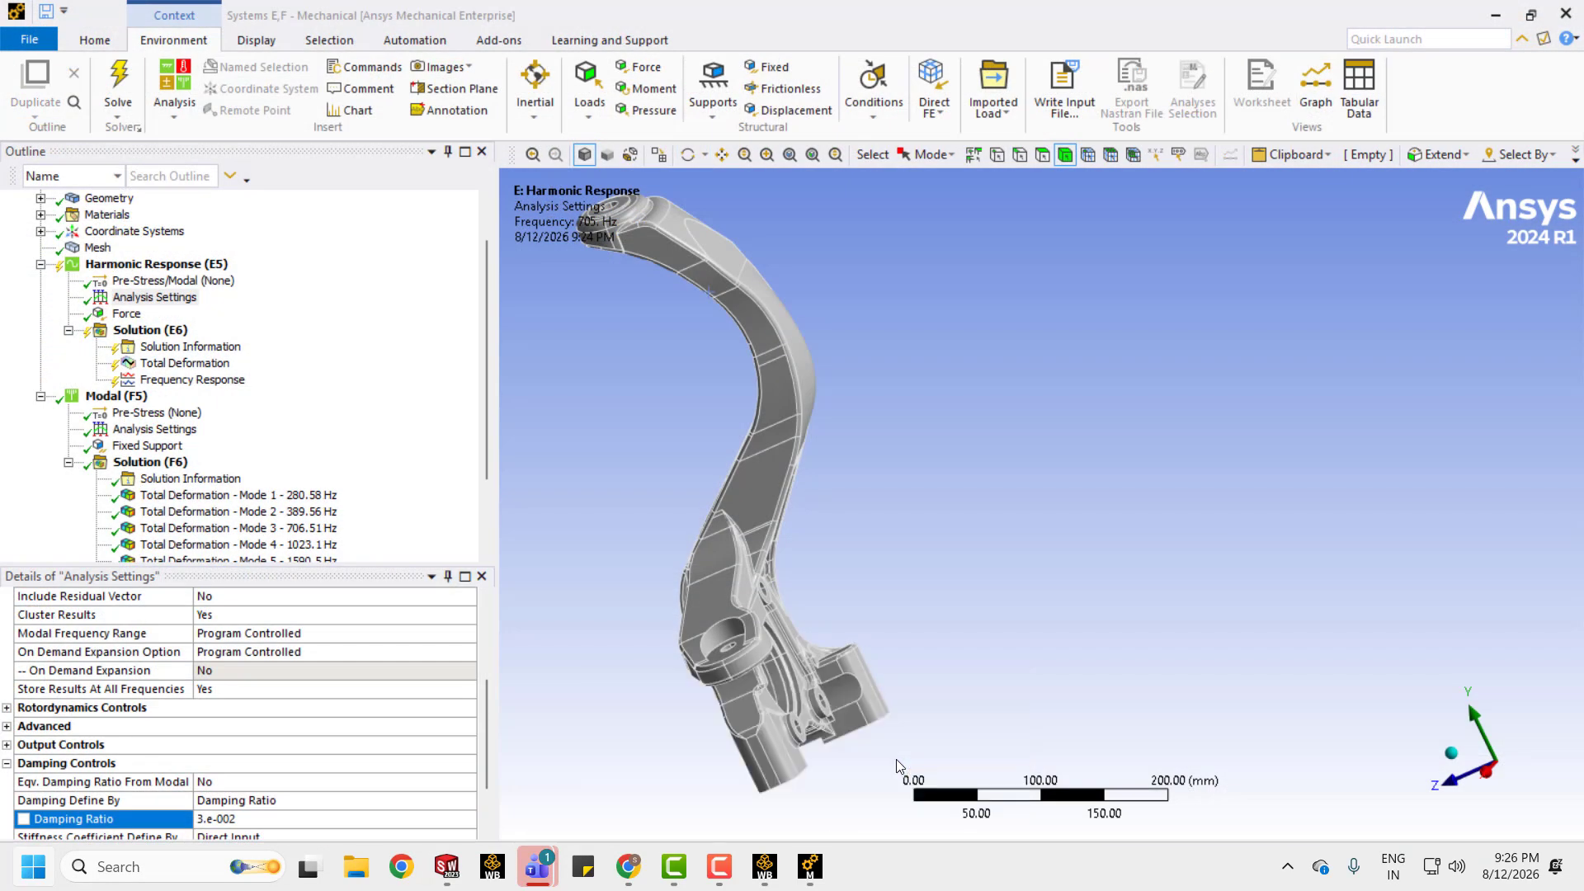
pyautogui.click(915, 763)
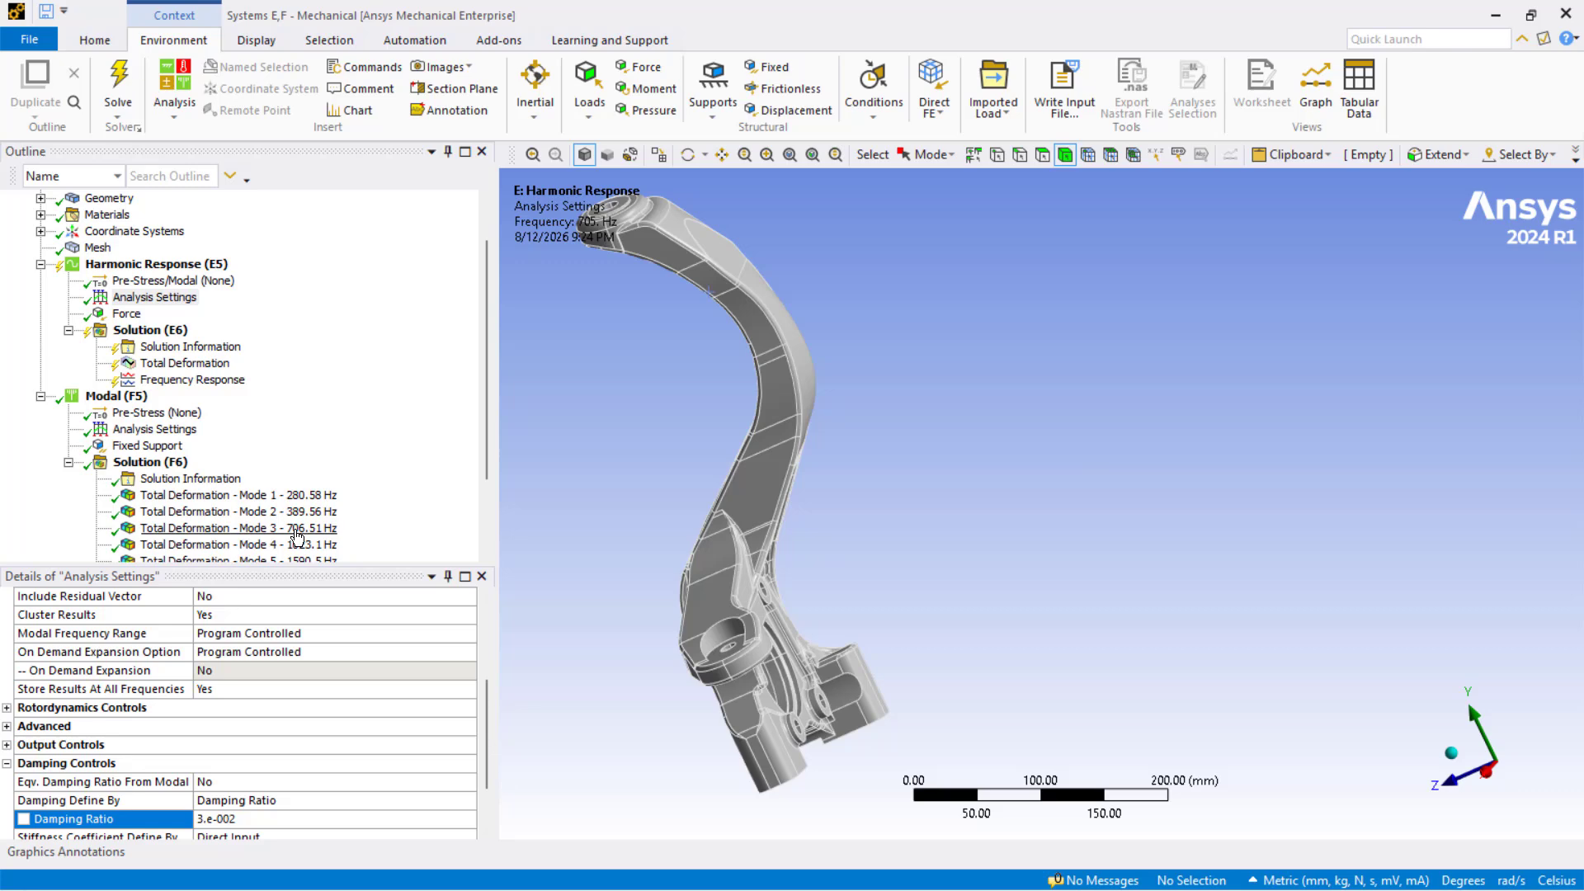
pyautogui.press('super')
pyautogui.moveTo(809, 866)
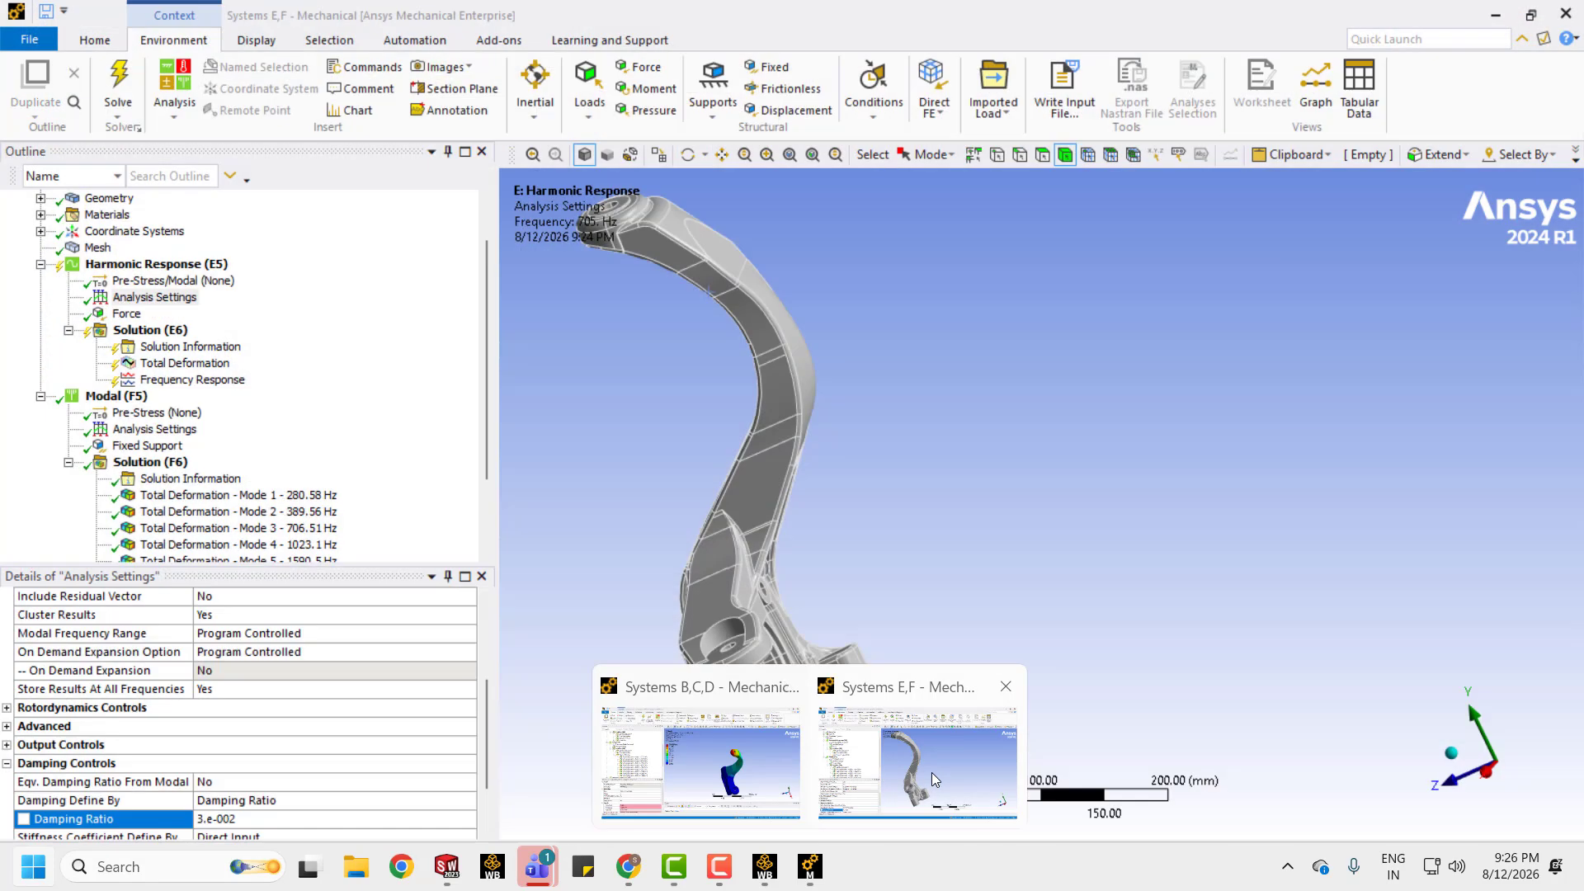
pyautogui.click(932, 773)
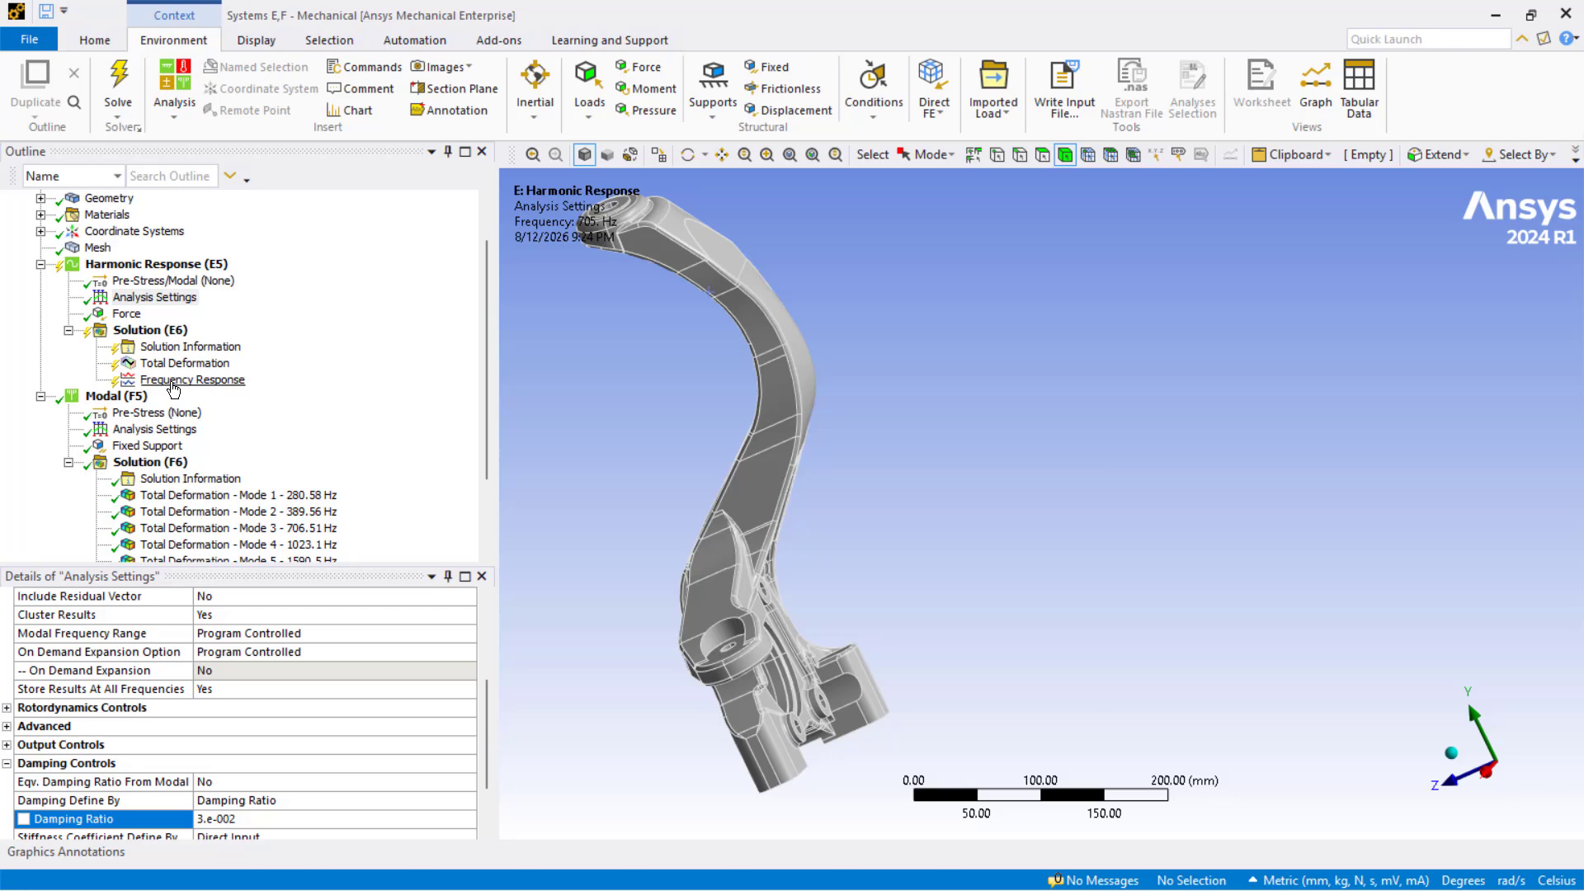
pyautogui.click(173, 381)
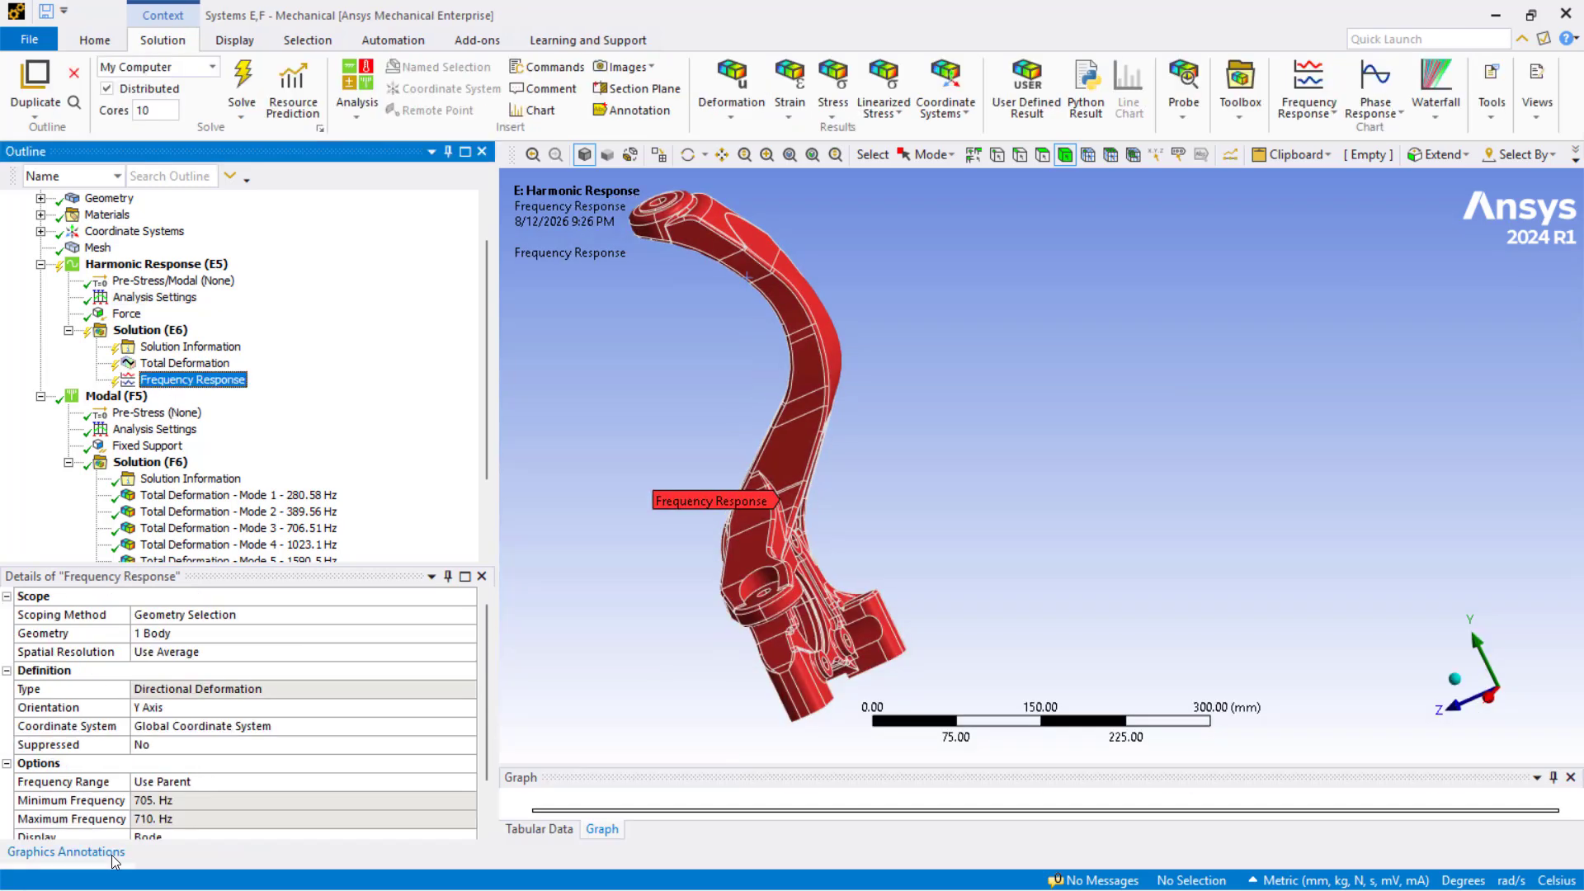
pyautogui.scroll(-1, 167, 811)
pyautogui.scroll(1, 168, 810)
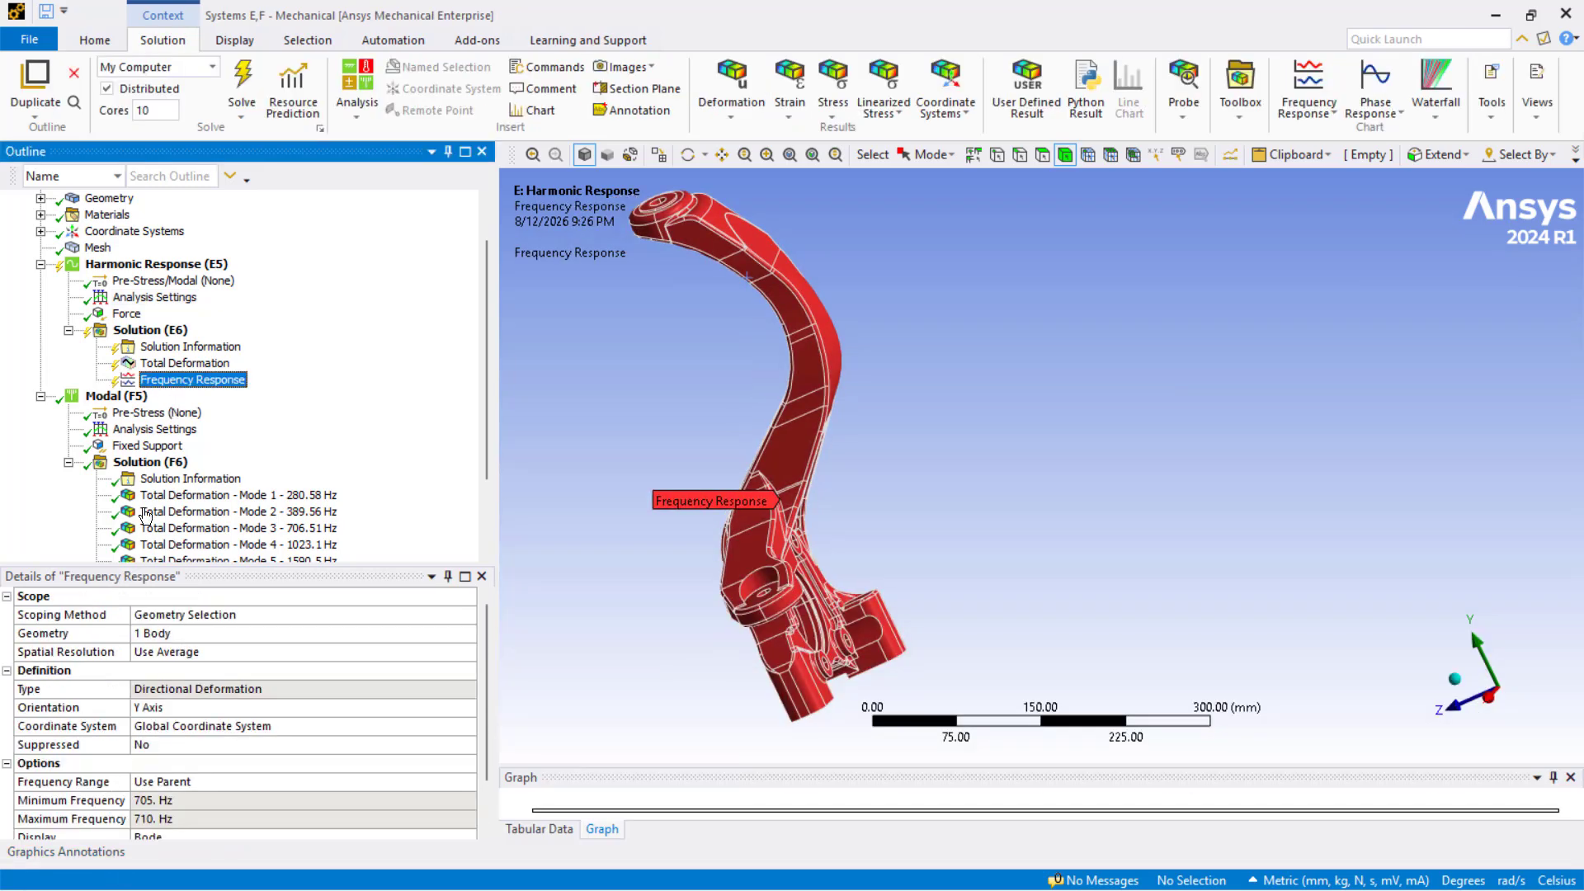
# Set the harmonic Total Deformation result's frequency to 706 Hz
pyautogui.click(175, 364)
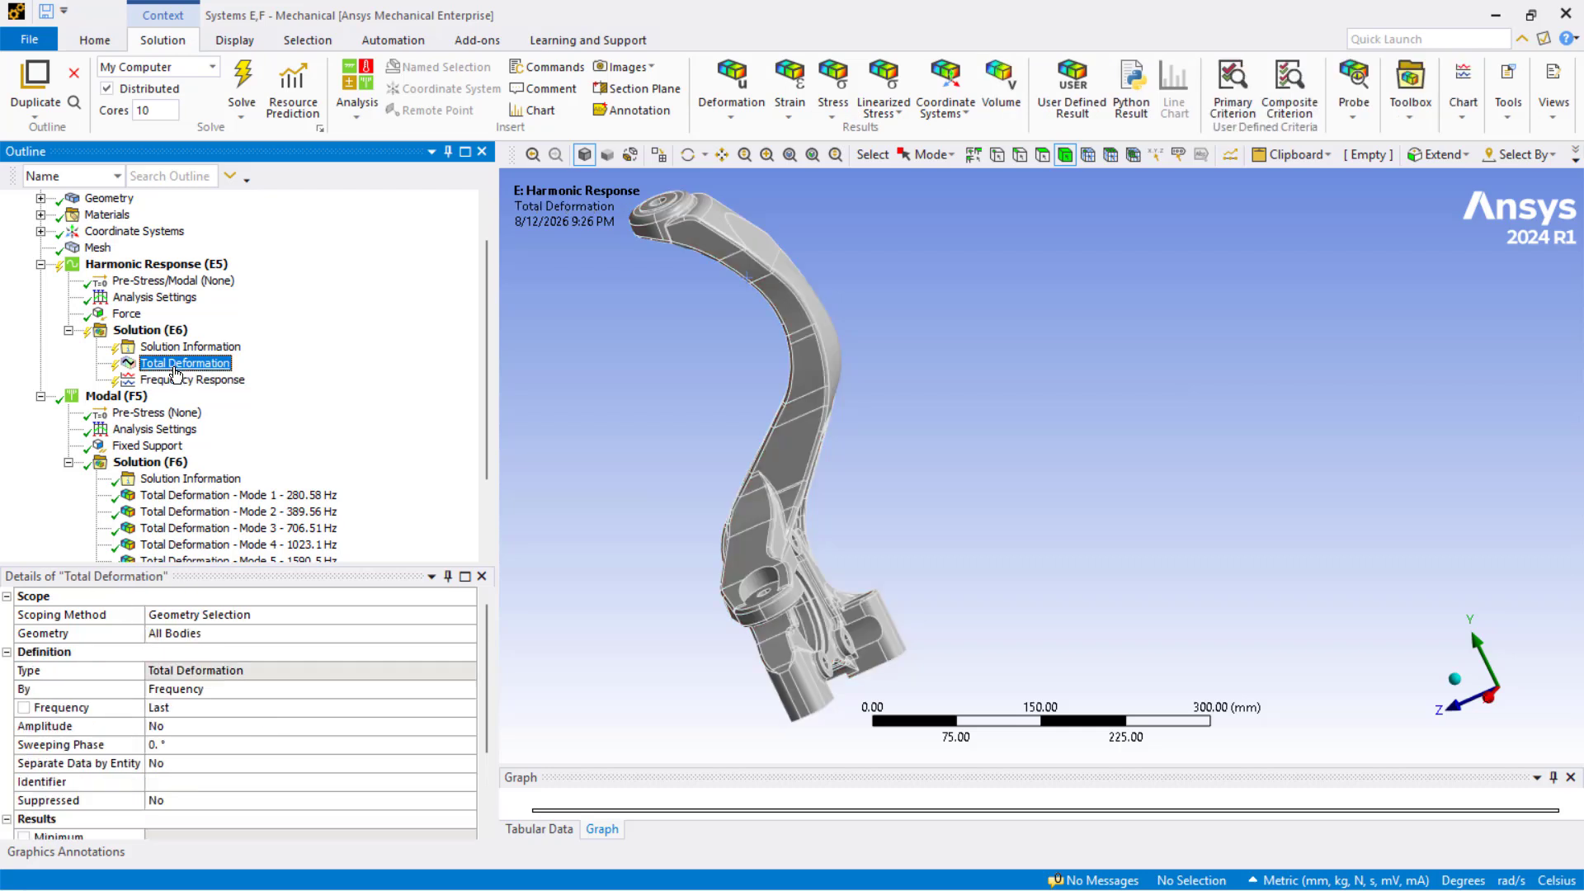
pyautogui.click(179, 715)
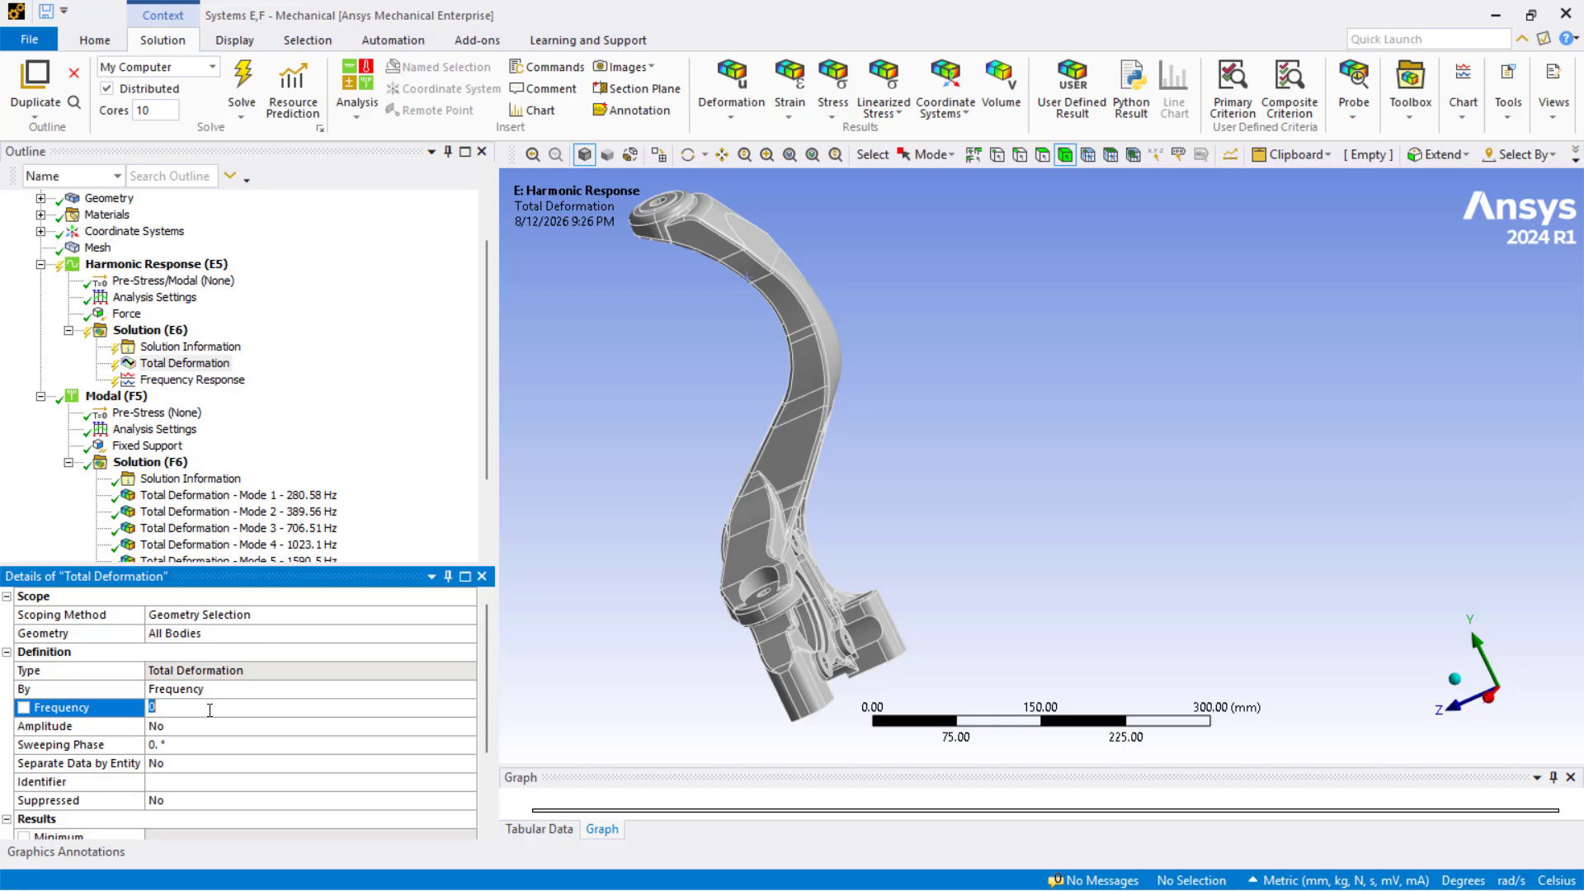
pyautogui.write('706')
pyautogui.press('Return')
pyautogui.click(178, 728)
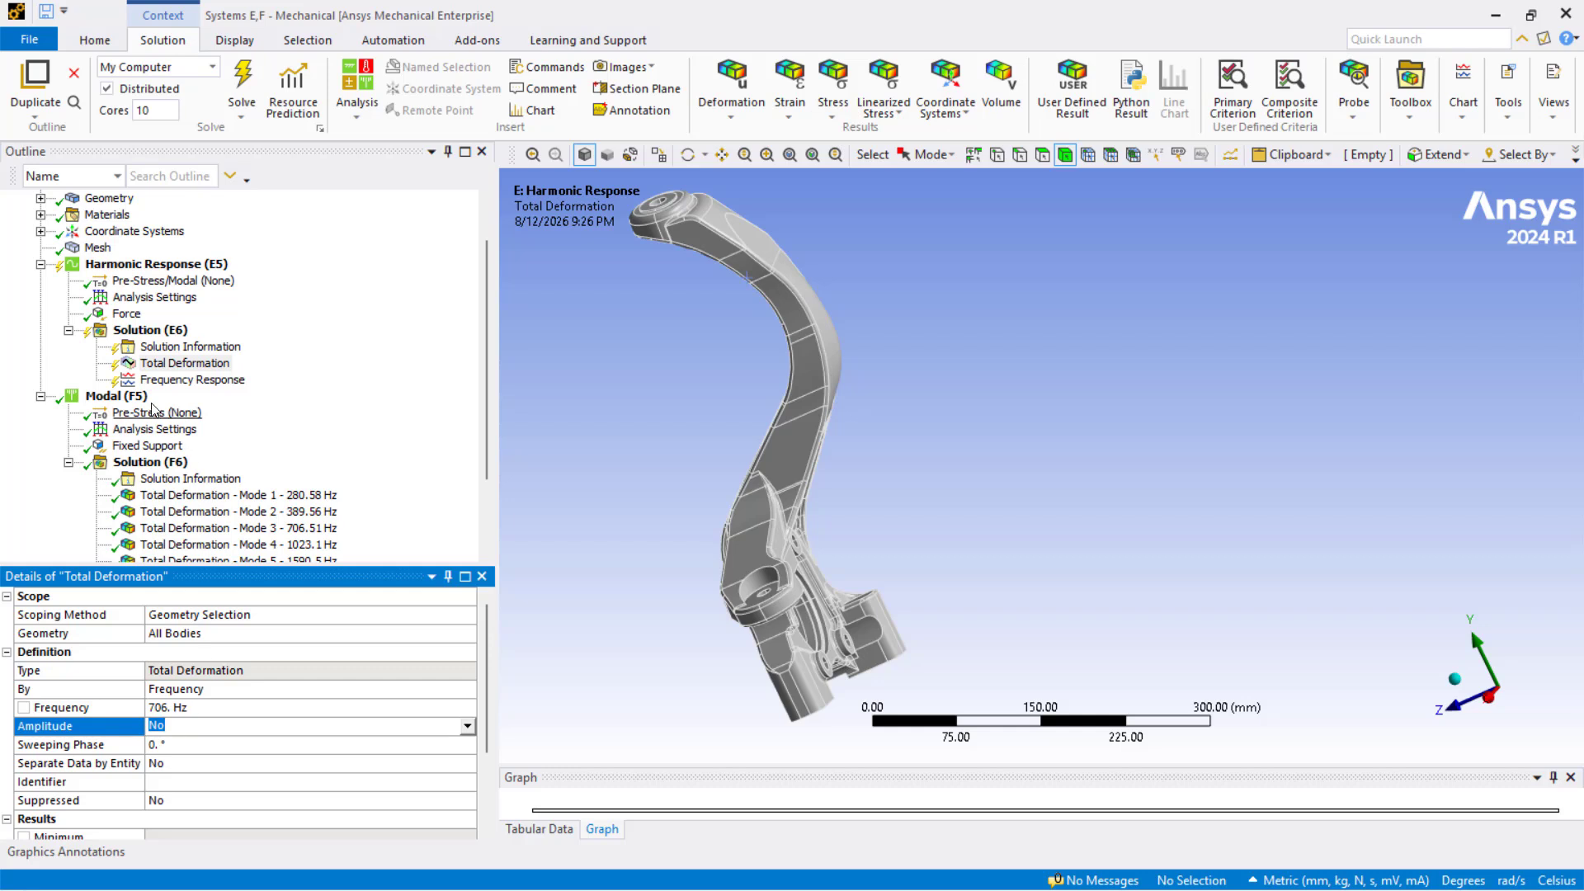
# Solve the Harmonic Response (E5) analysis
pyautogui.scroll(-2, 202, 516)
pyautogui.scroll(3, 203, 516)
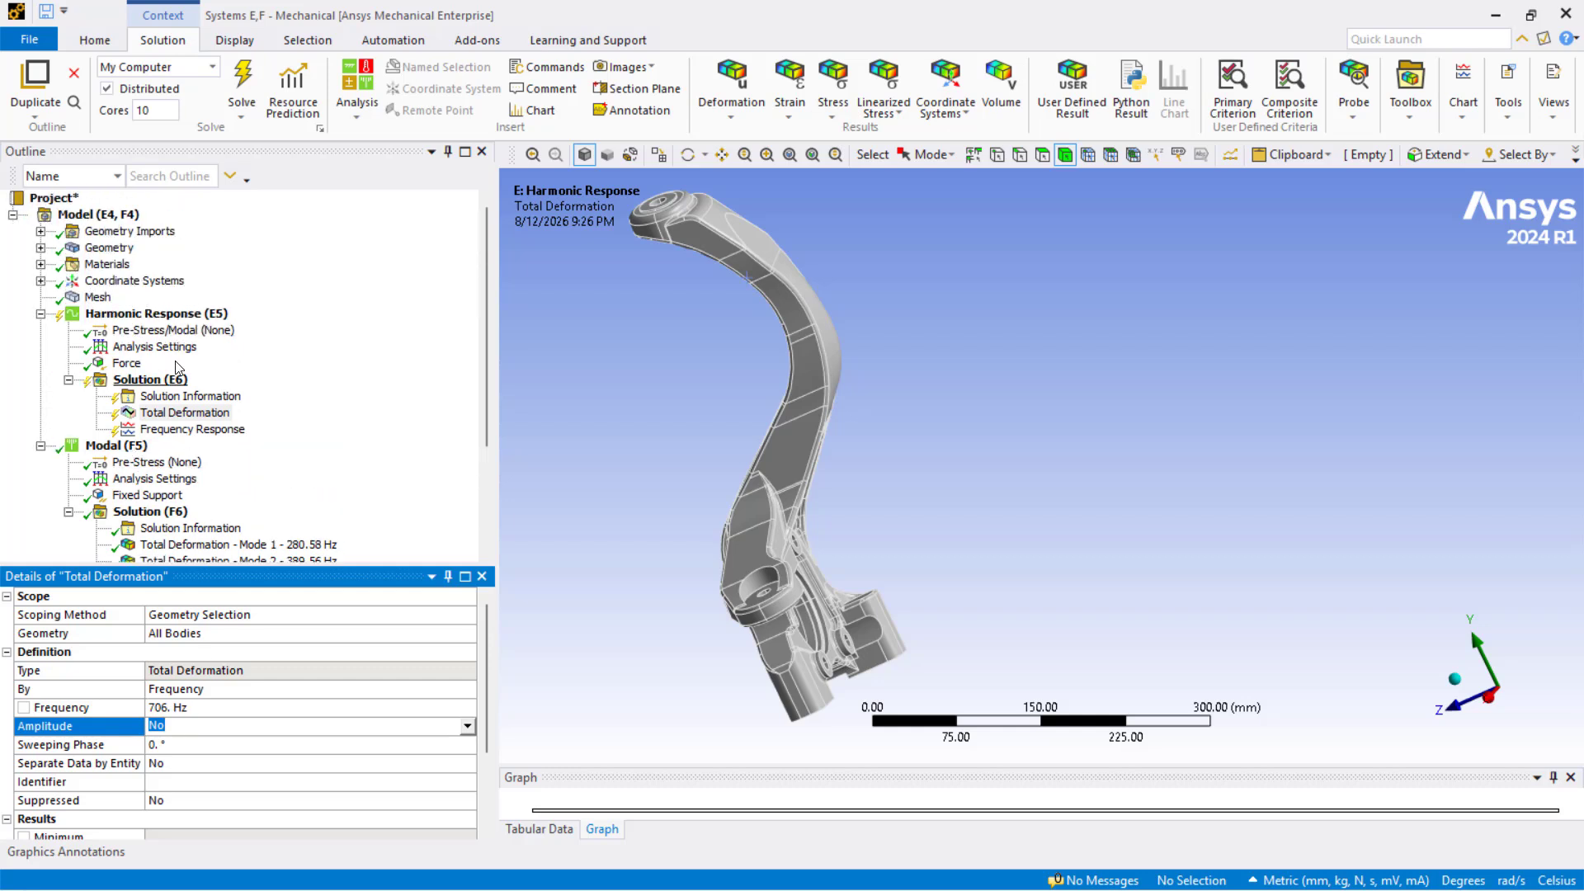
pyautogui.click(151, 379)
pyautogui.rightClick(142, 382)
pyautogui.click(184, 423)
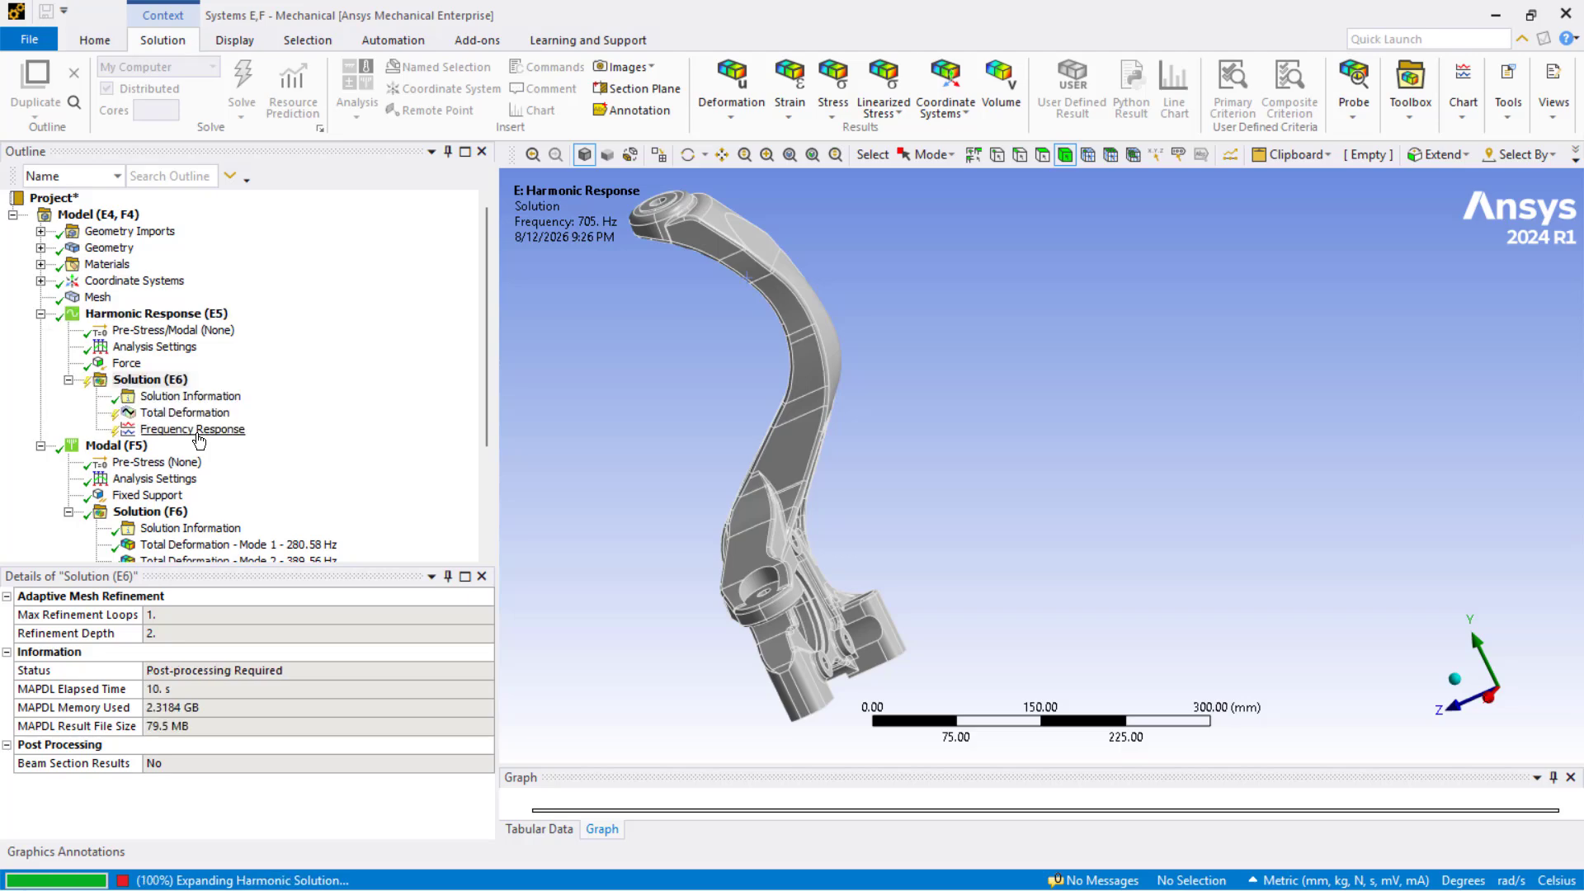
# Examine the solved Frequency Response chart and the harmonic Total Deformation contour in Solution (E6)
pyautogui.click(197, 435)
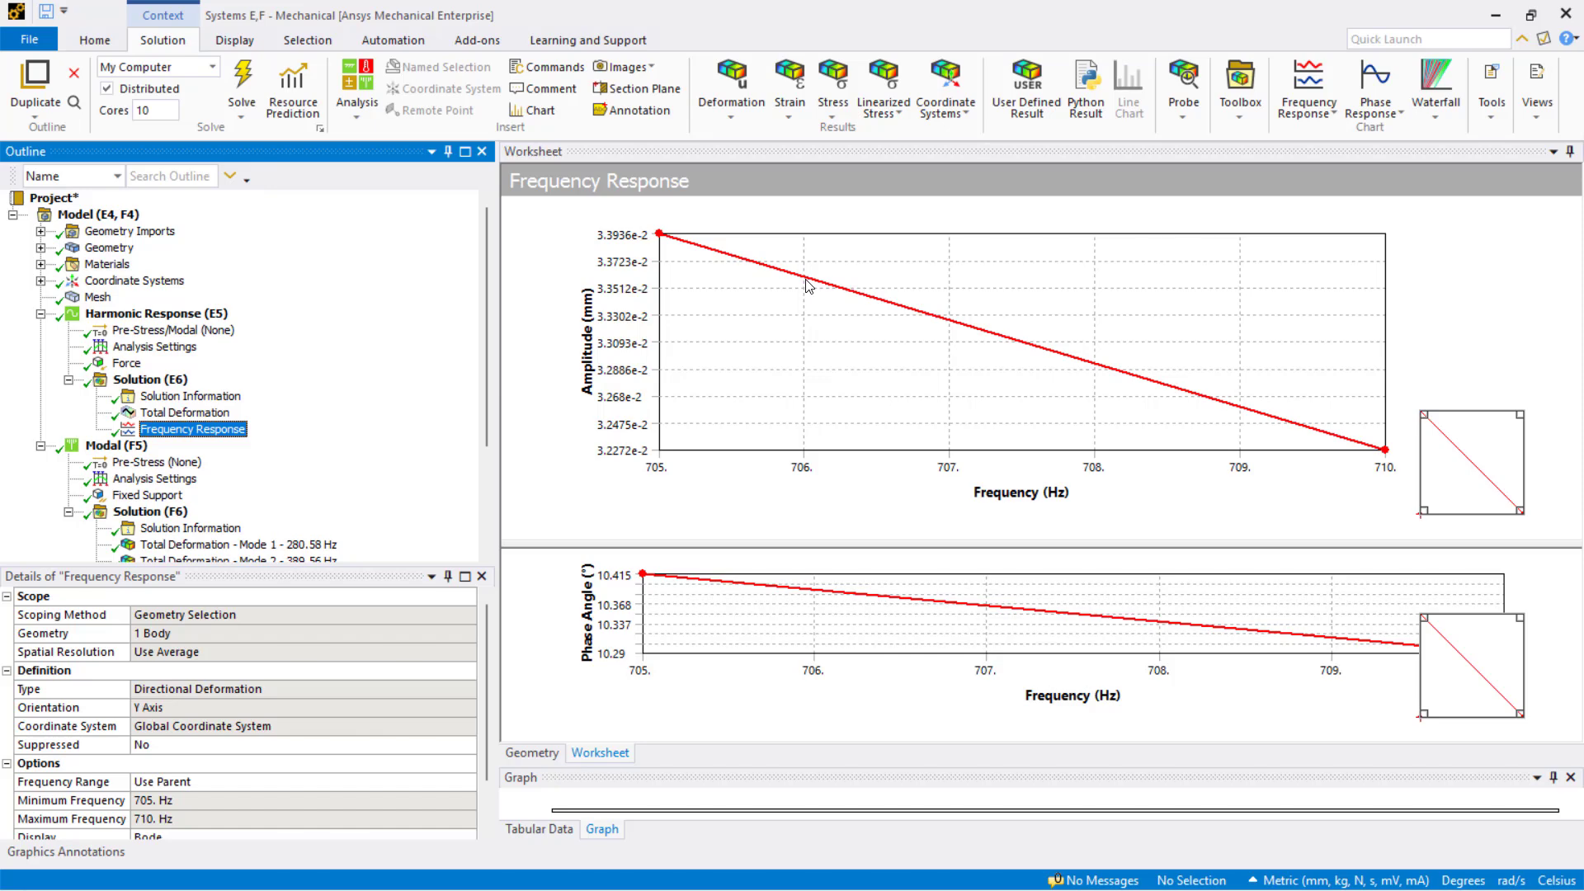
pyautogui.click(177, 413)
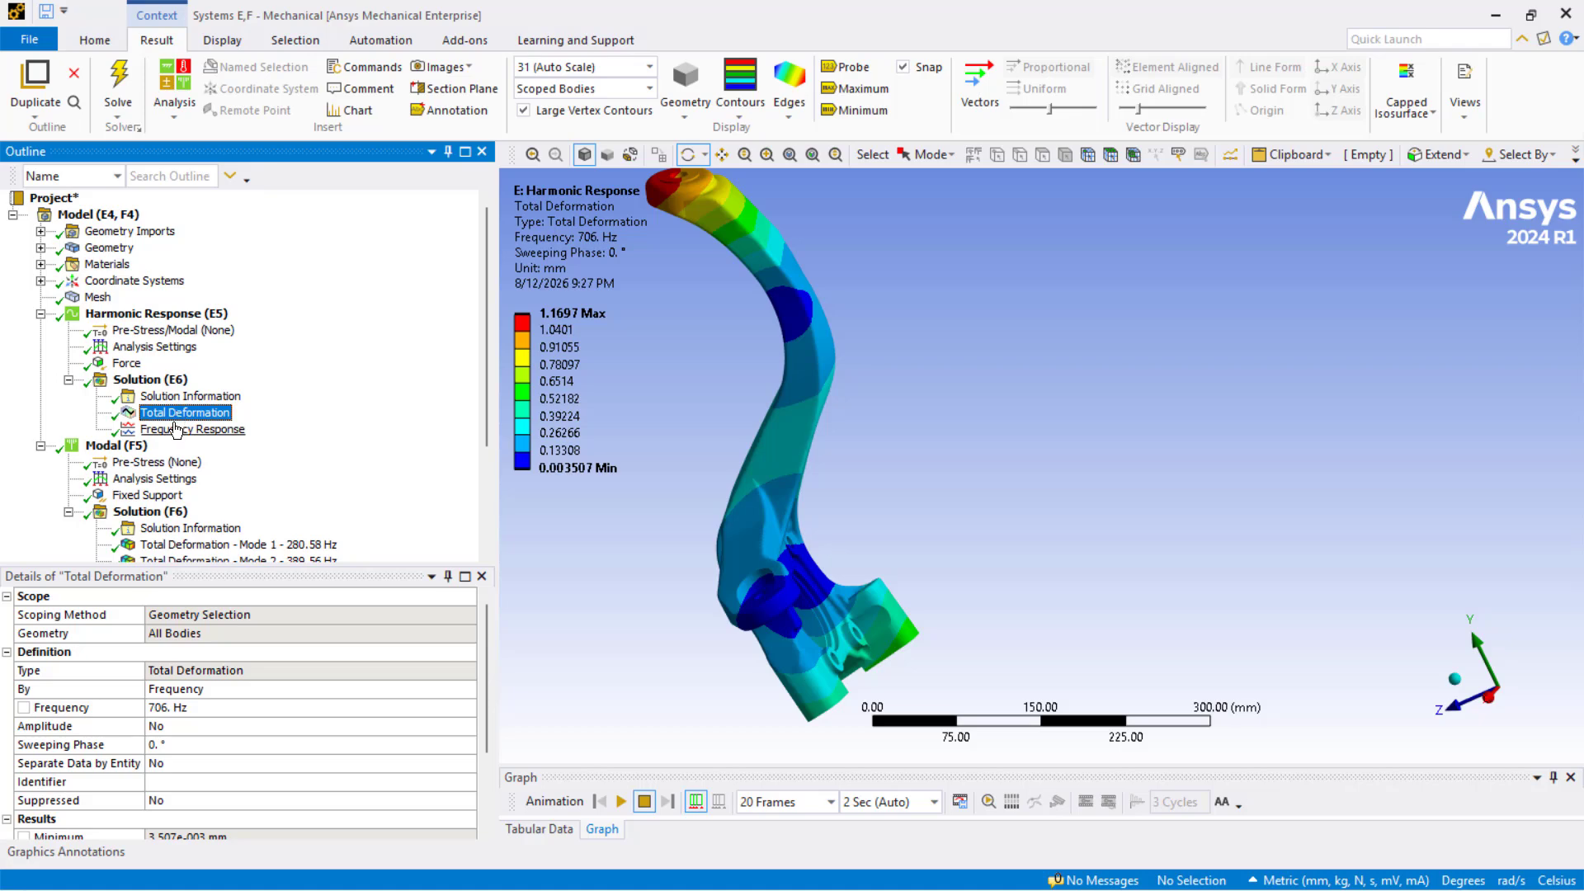
pyautogui.click(178, 429)
pyautogui.scroll(-3, 176, 431)
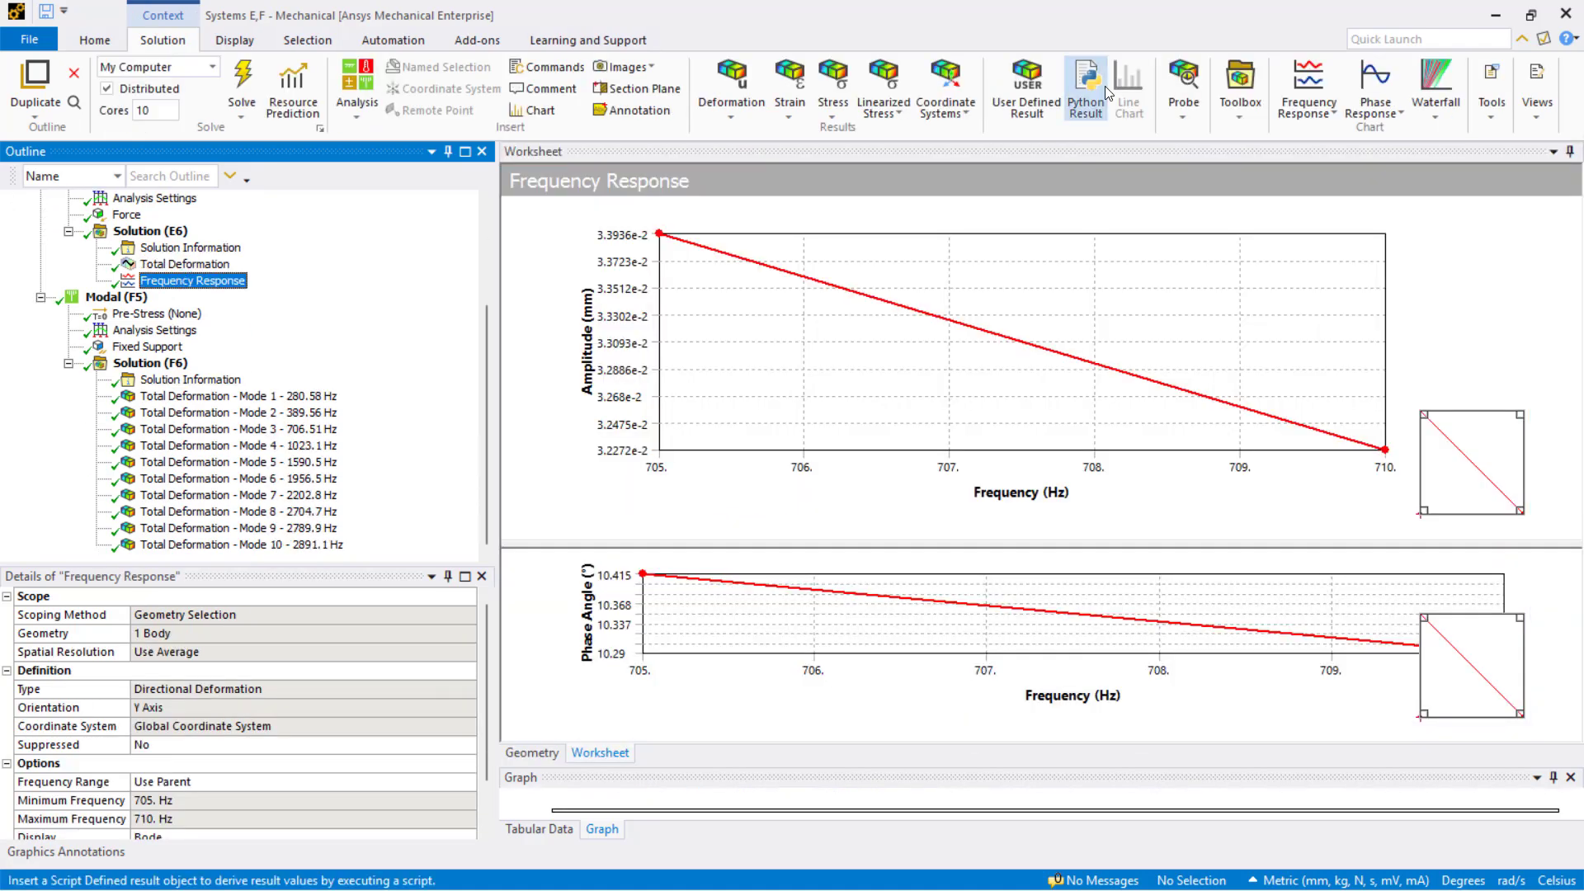
# Place the Systems E,F and Systems B,C,D windows side by side and display the D6 Frequency Response chart for comparison
pyautogui.moveTo(1081, 25); pyautogui.dragTo(653, 51)
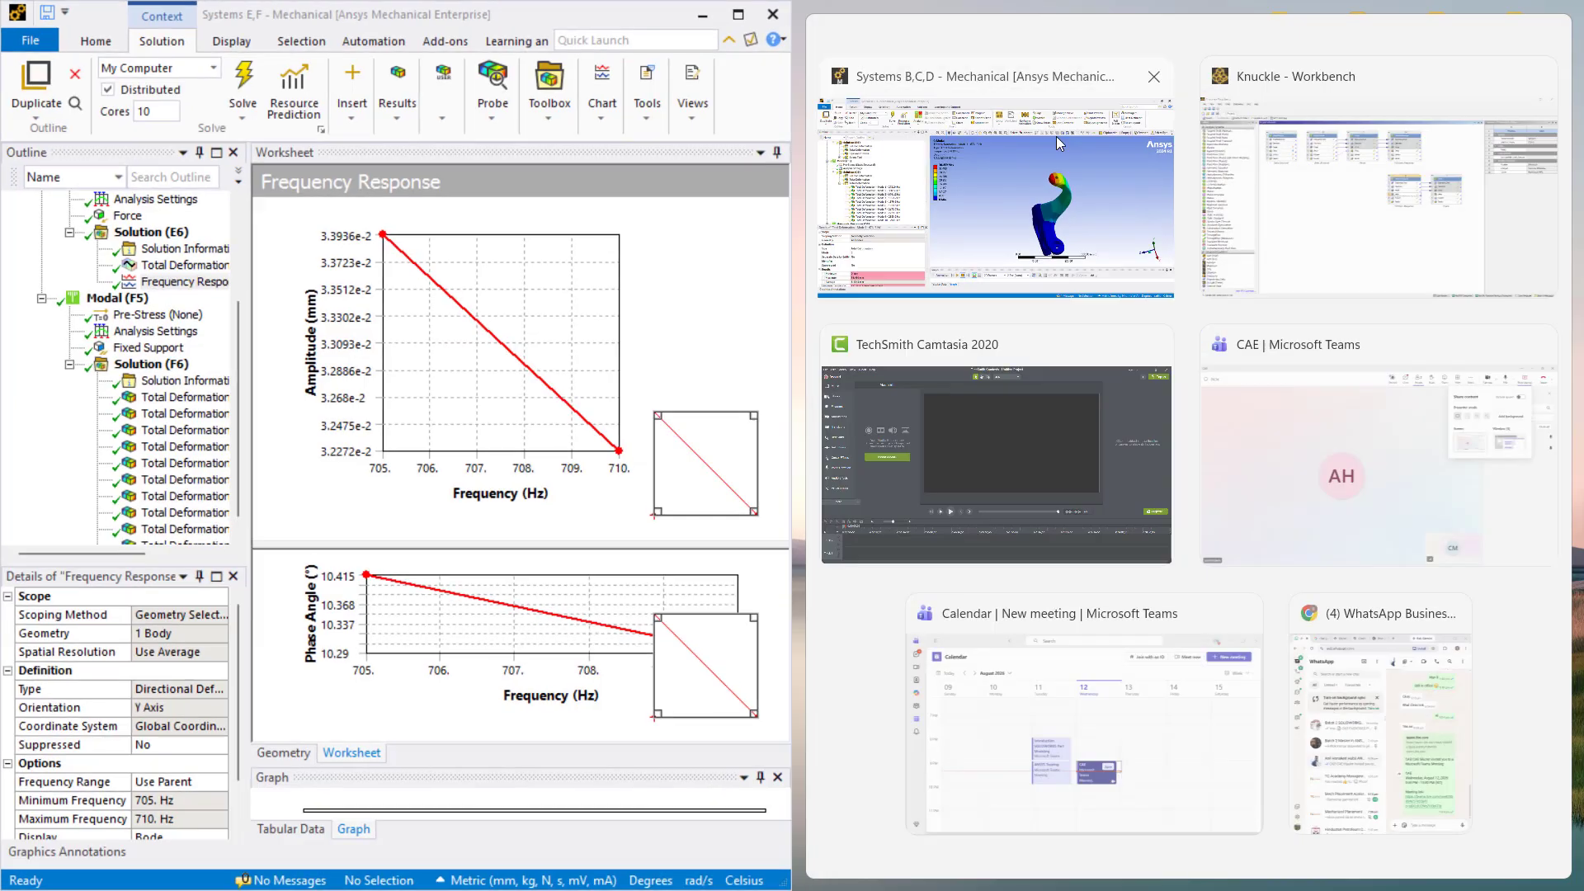
pyautogui.click(1066, 205)
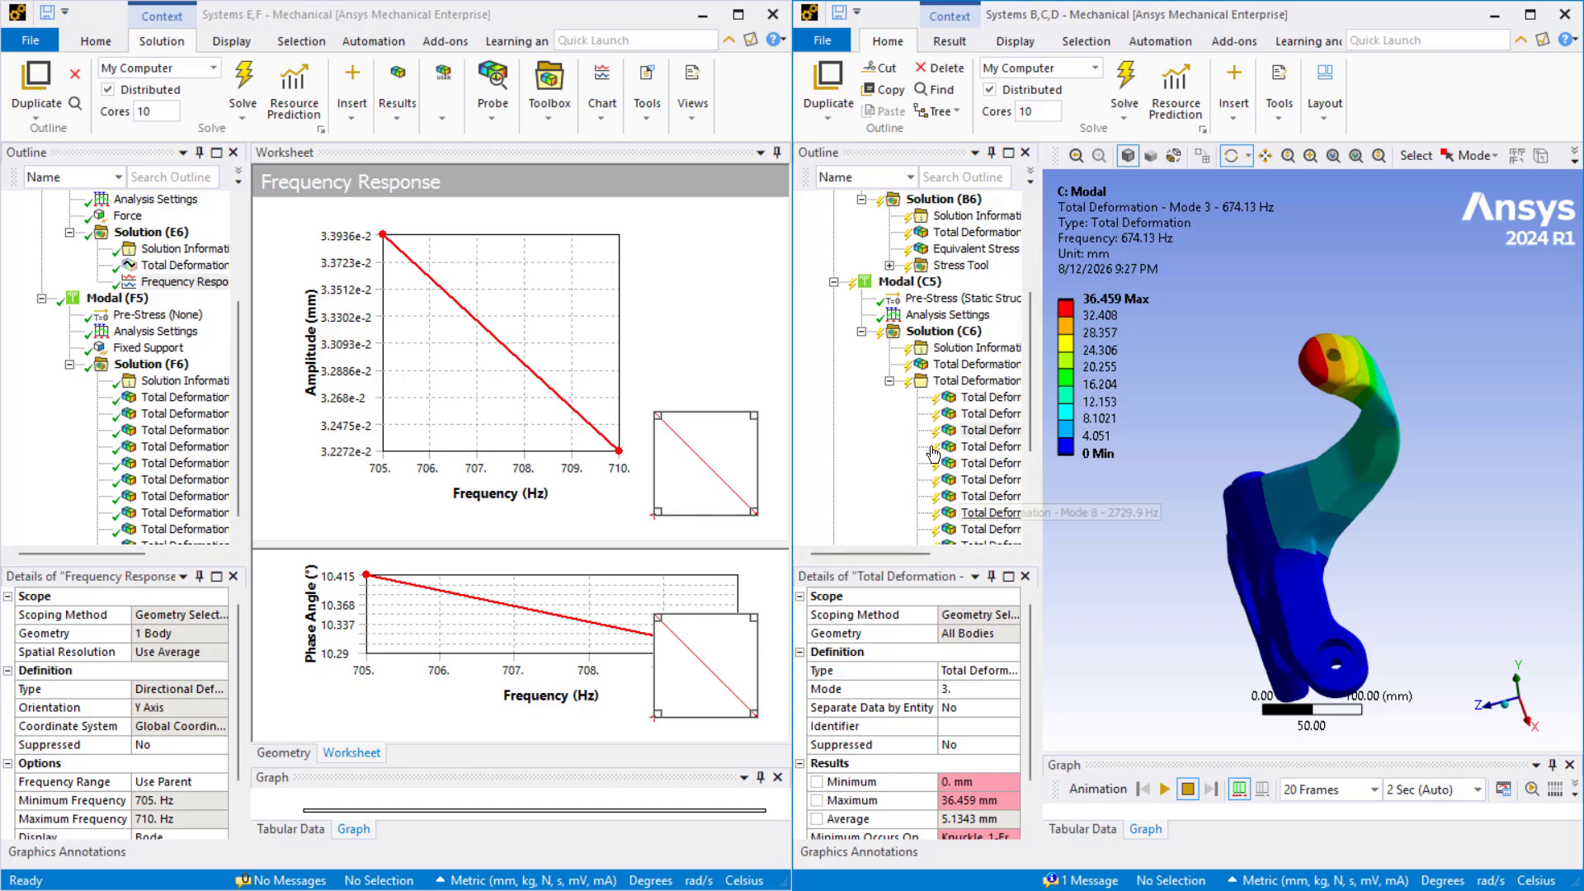
pyautogui.scroll(-3, 921, 448)
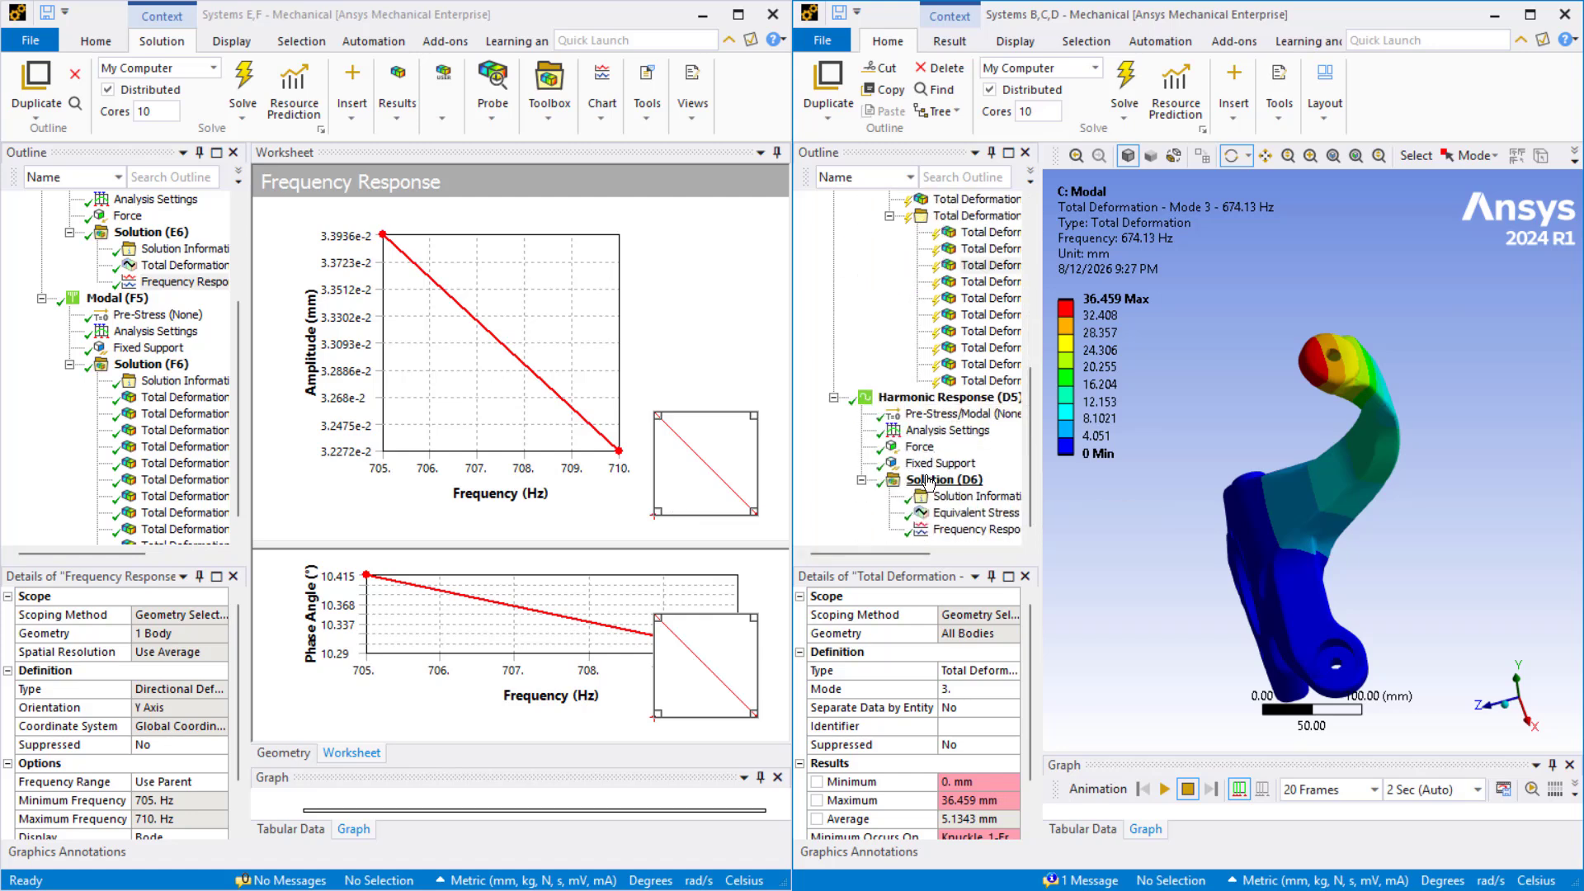
pyautogui.click(946, 530)
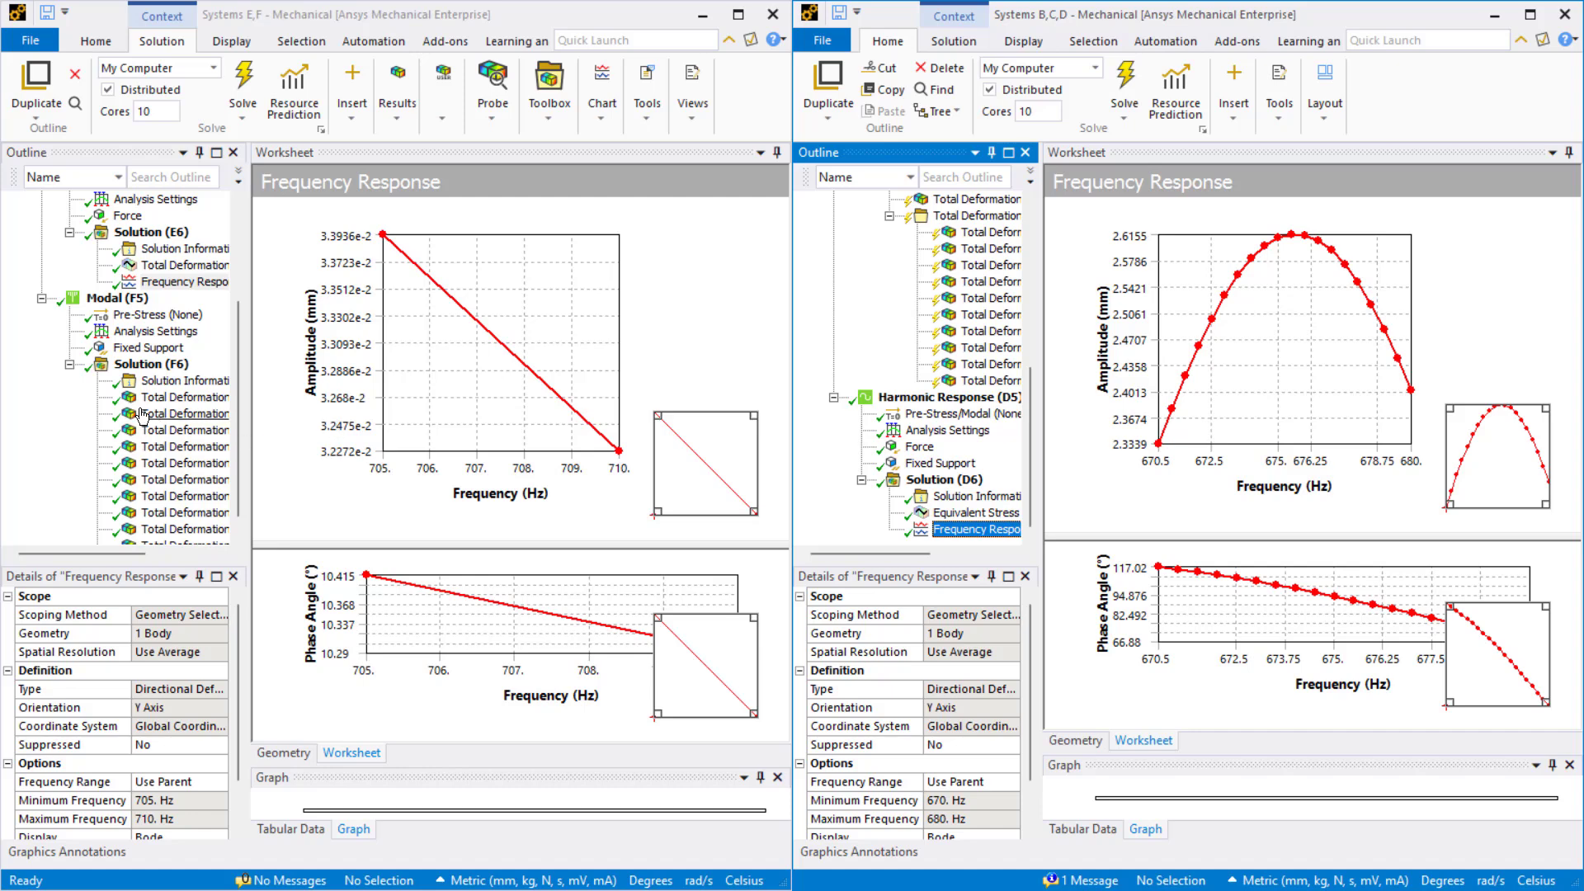
# Compare the Analysis Settings of Harmonic Response D5 and E5, widening the E5 details so its values can be read
pyautogui.scroll(3, 147, 415)
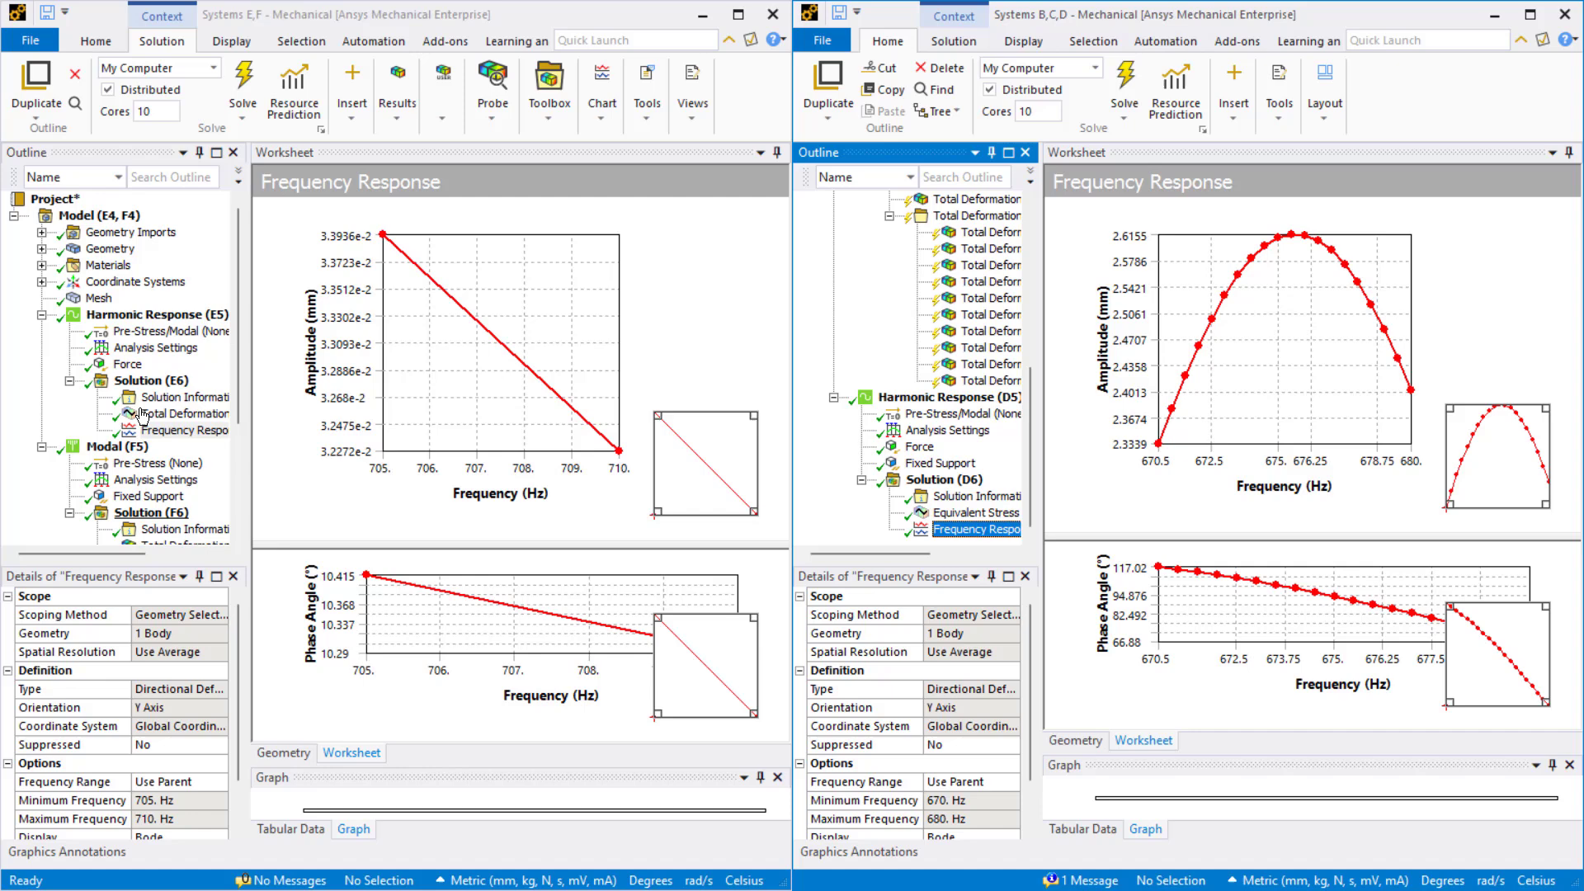
pyautogui.click(953, 431)
pyautogui.scroll(-2, 955, 731)
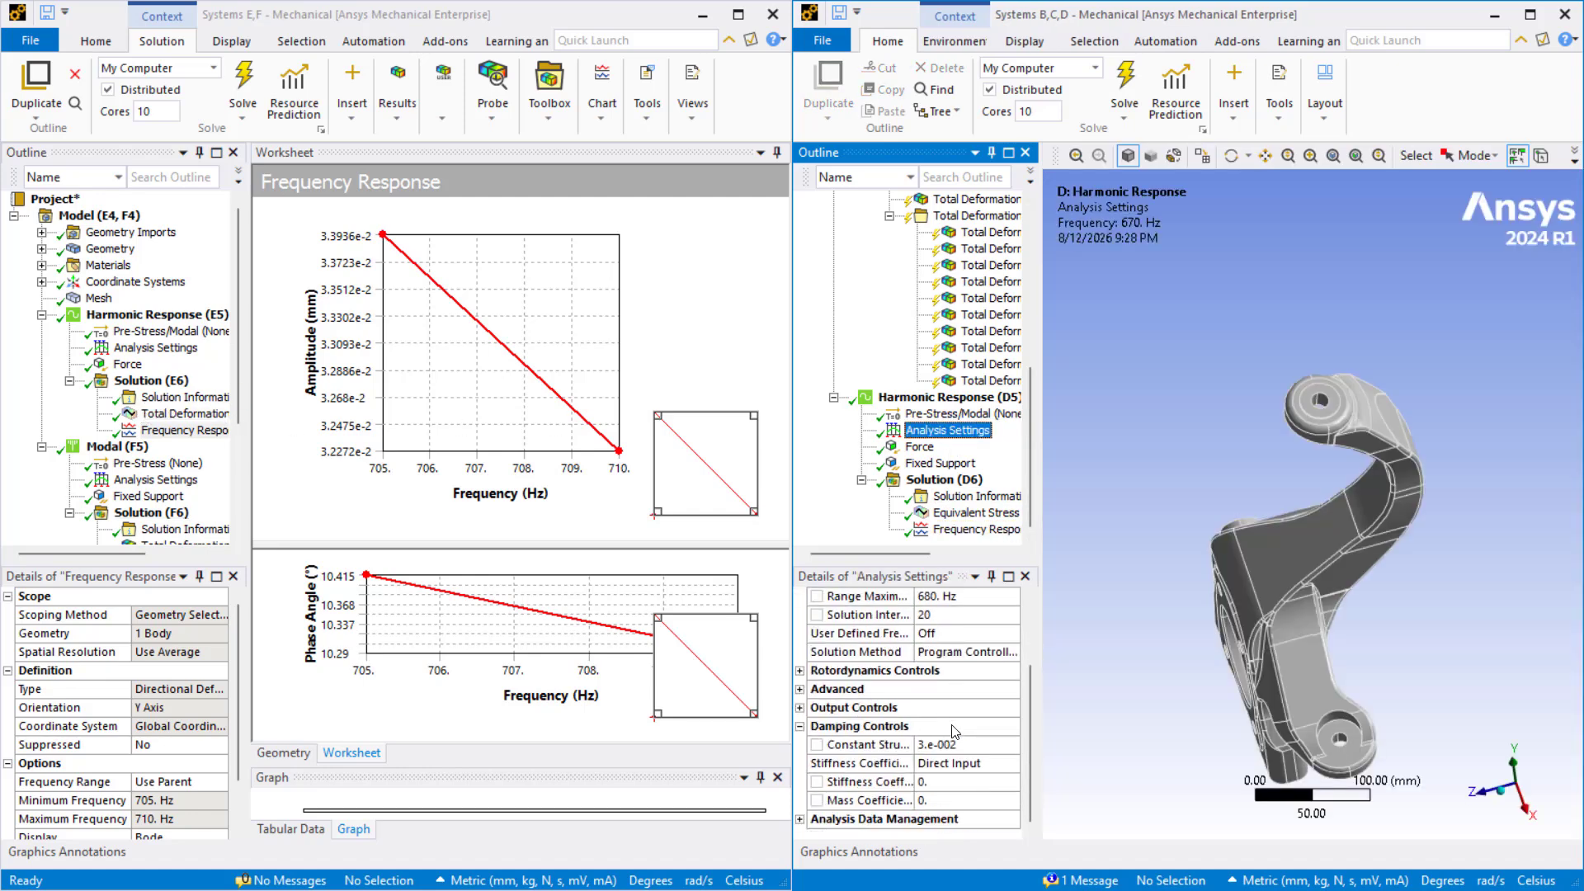
pyautogui.click(928, 747)
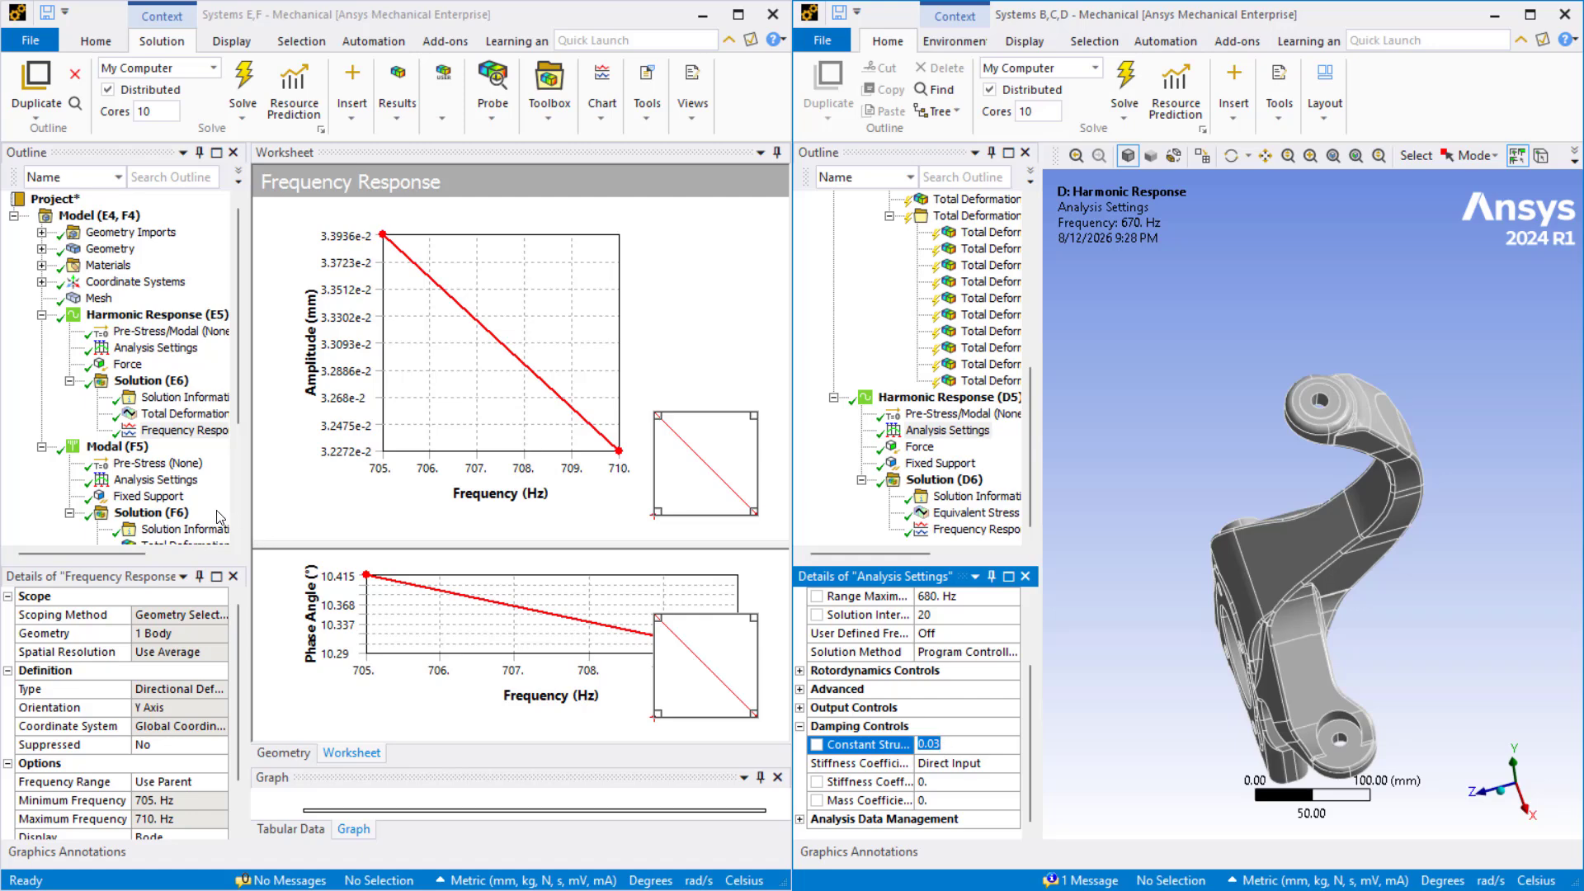
pyautogui.click(156, 348)
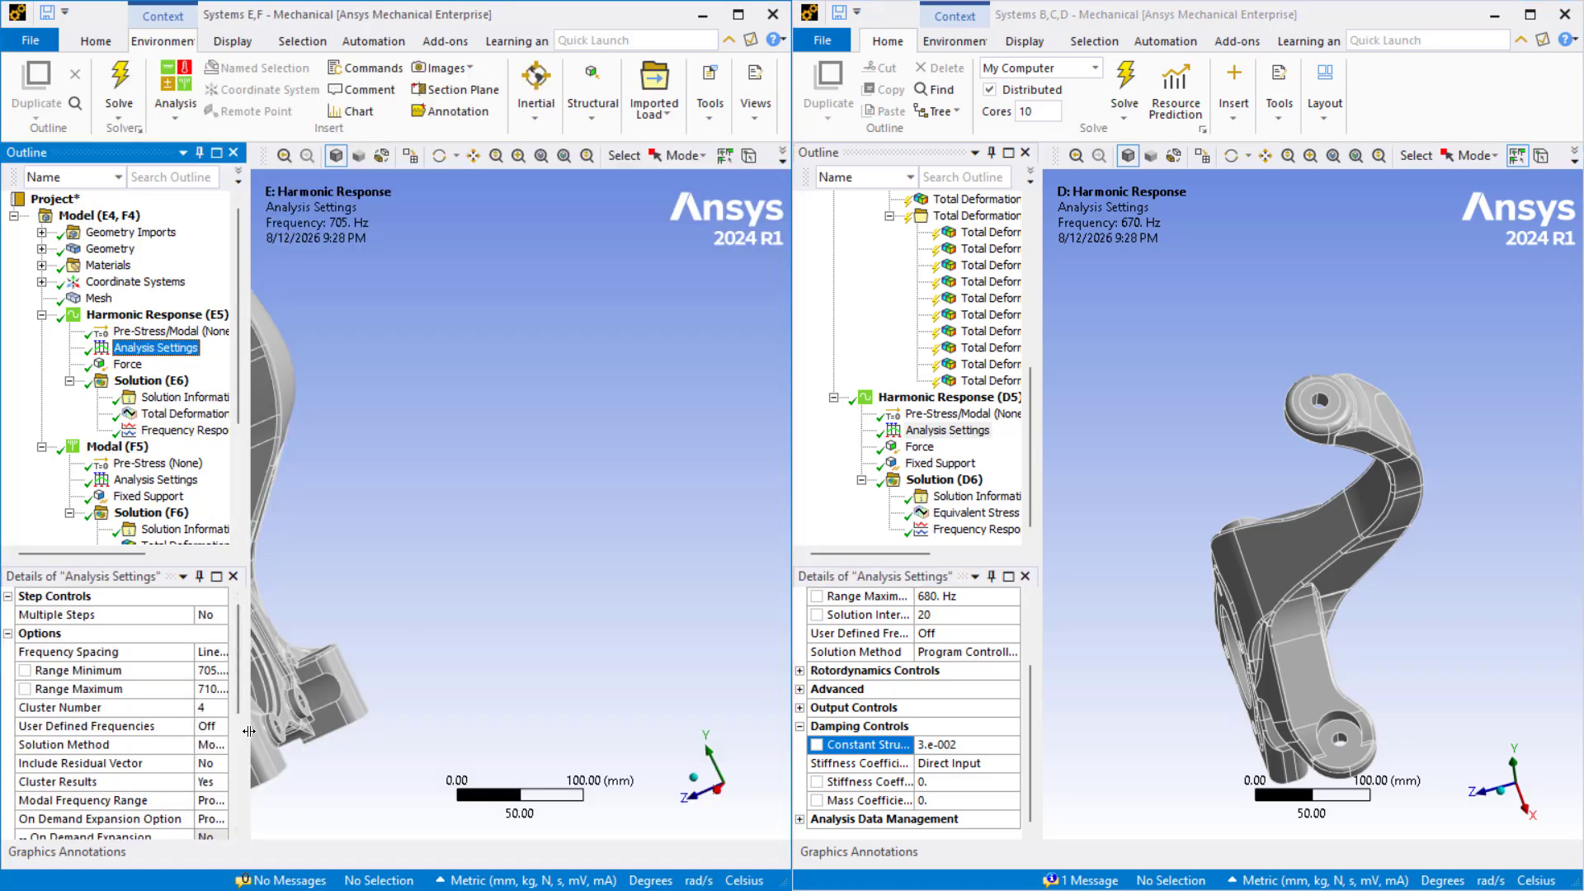
pyautogui.moveTo(244, 733); pyautogui.dragTo(326, 733)
pyautogui.scroll(-4, 594, 598)
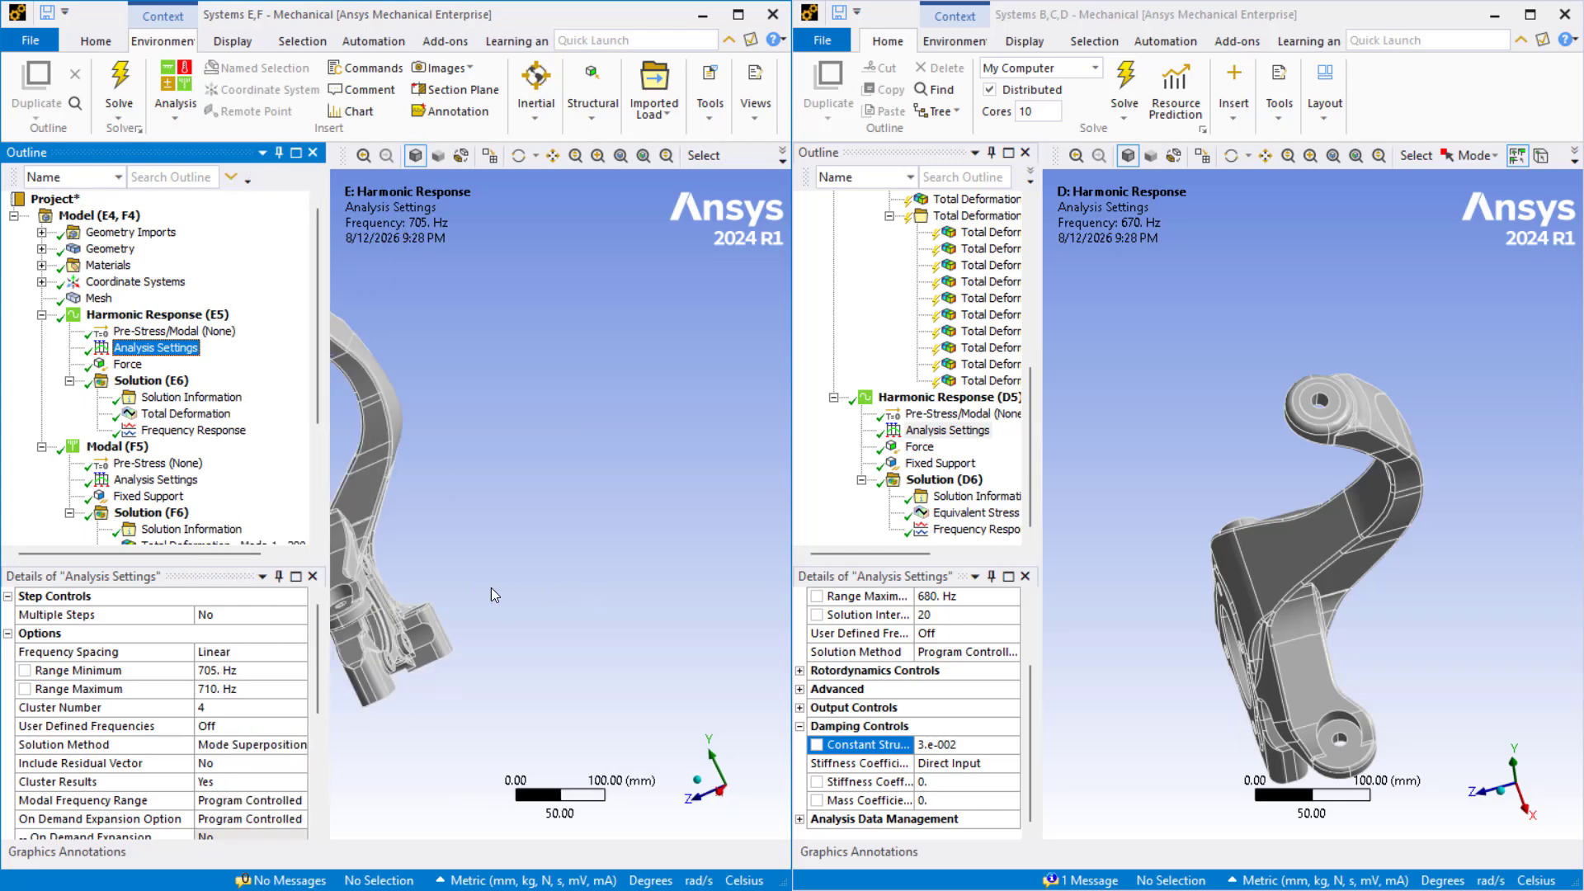
# Orient both knuckle models to a matching front-facing view to compare their arm shapes
pyautogui.moveTo(533, 551); pyautogui.dragTo(764, 525, button='middle')
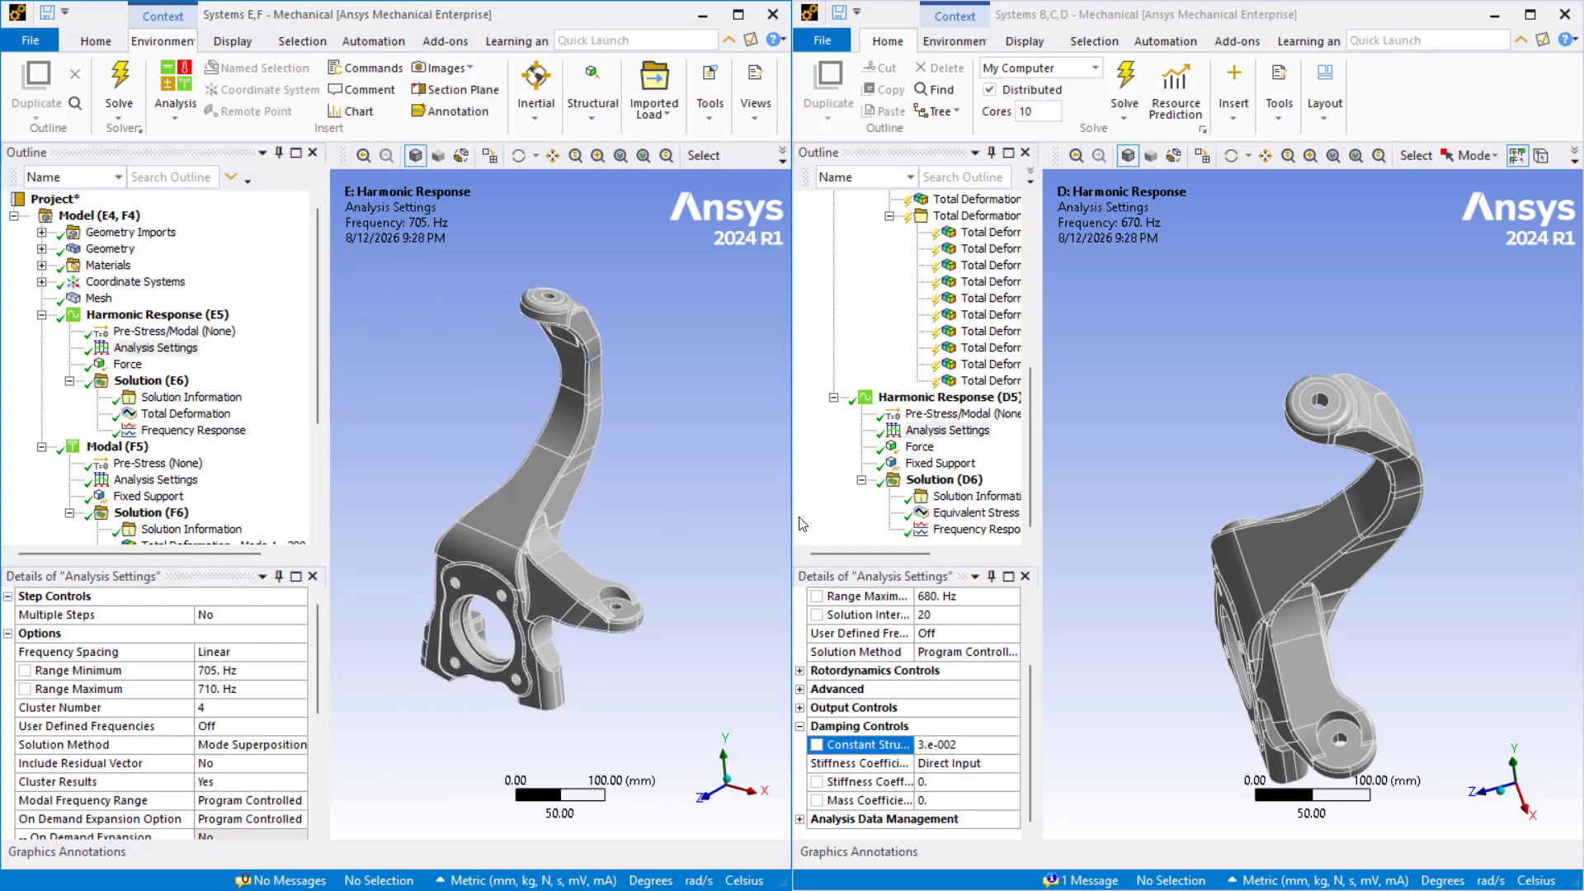
pyautogui.click(1248, 459)
pyautogui.moveTo(1258, 491); pyautogui.dragTo(1258, 400, button='middle')
pyautogui.click(652, 479)
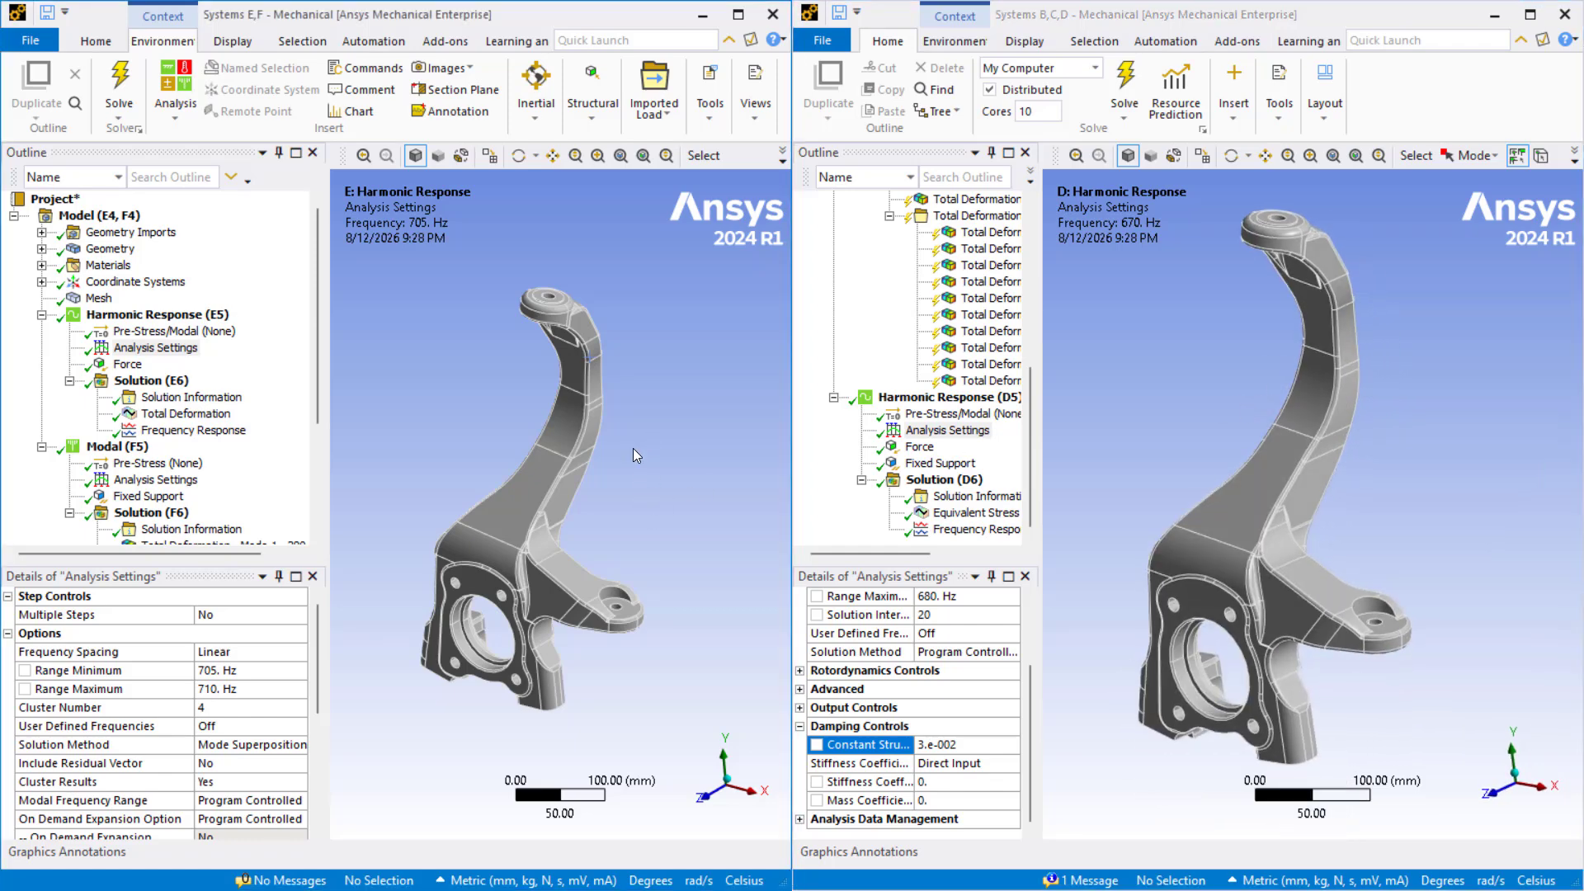
pyautogui.moveTo(633, 449); pyautogui.dragTo(611, 551, button='middle')
pyautogui.keyDown('ctrl'); pyautogui.moveTo(611, 551); pyautogui.dragTo(668, 689, button='middle'); pyautogui.keyUp('ctrl')
pyautogui.moveTo(651, 490); pyautogui.dragTo(660, 525, button='middle')
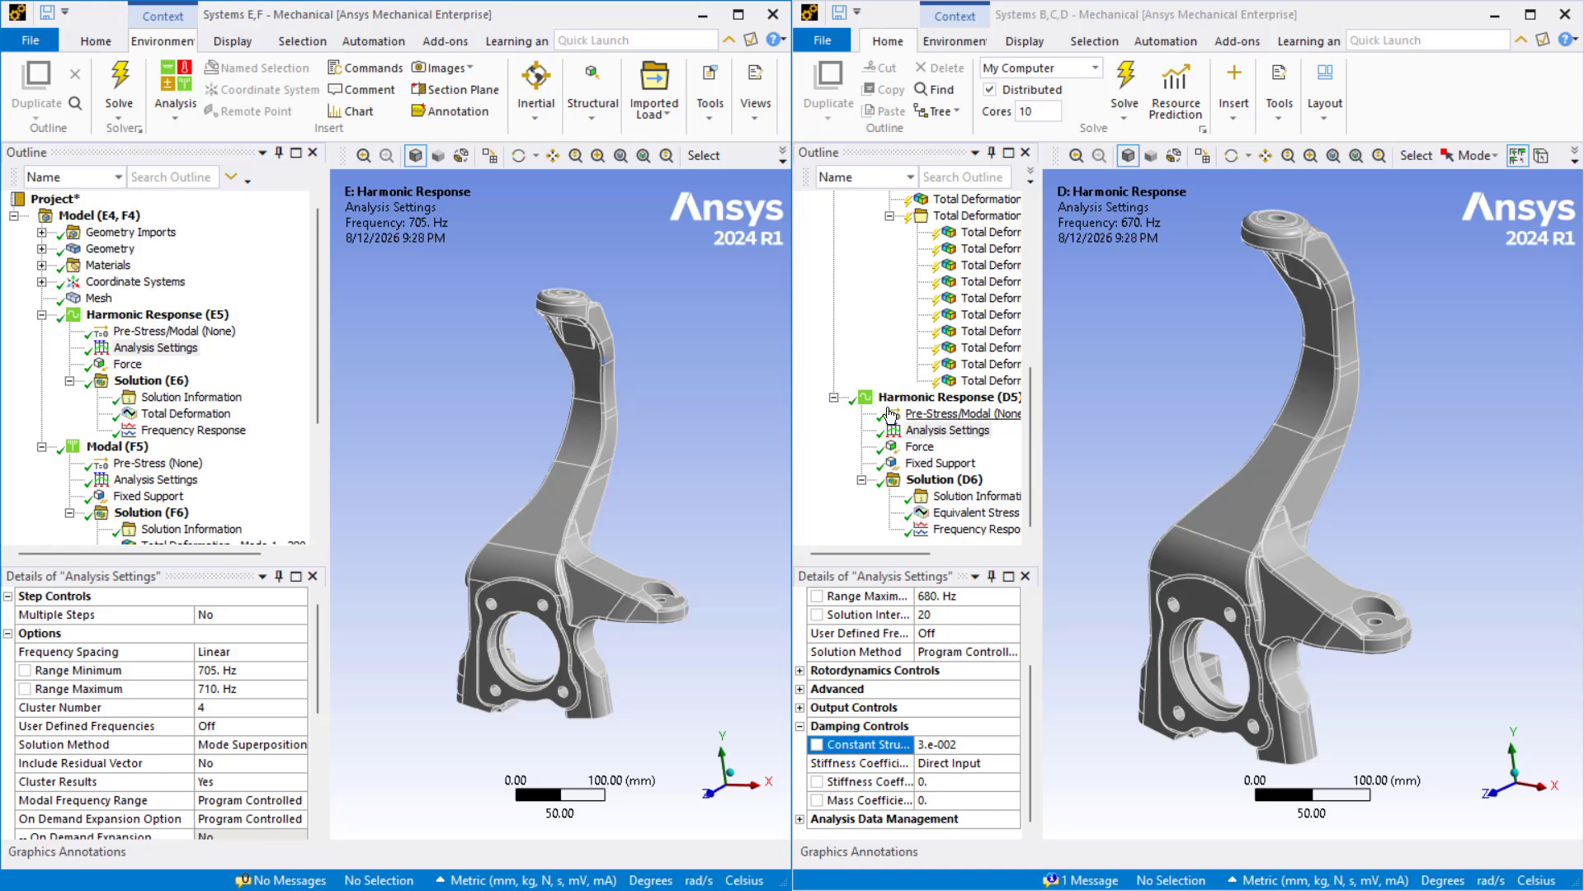
# Compare the Pre-Stress/Modal environments of the E5 and D5 harmonic analyses, along with their frequency range settings
pyautogui.click(153, 351)
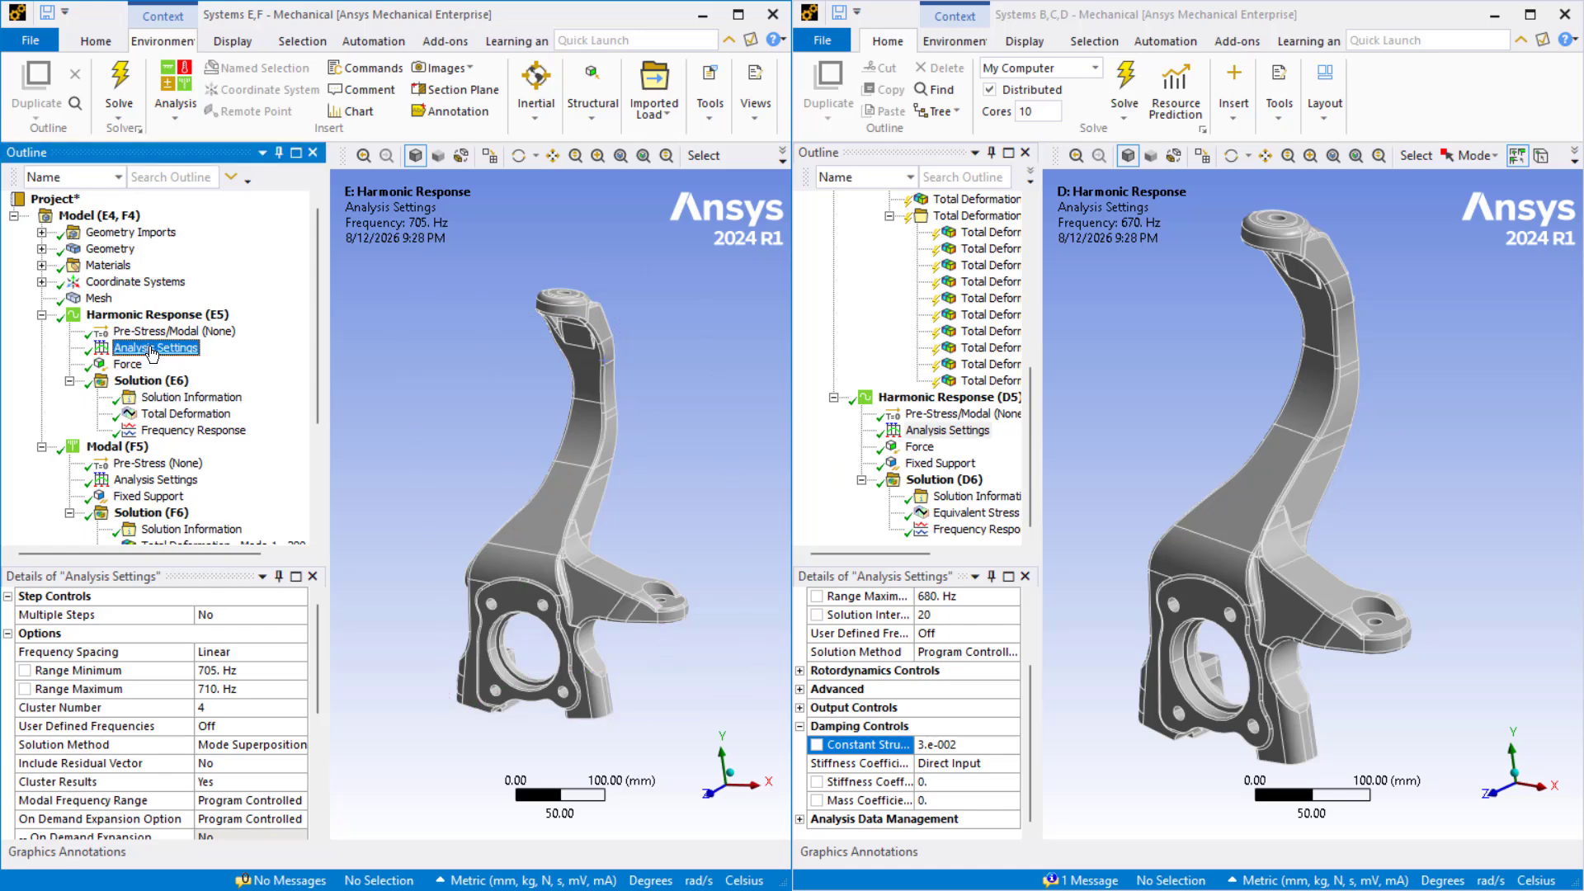
pyautogui.click(161, 331)
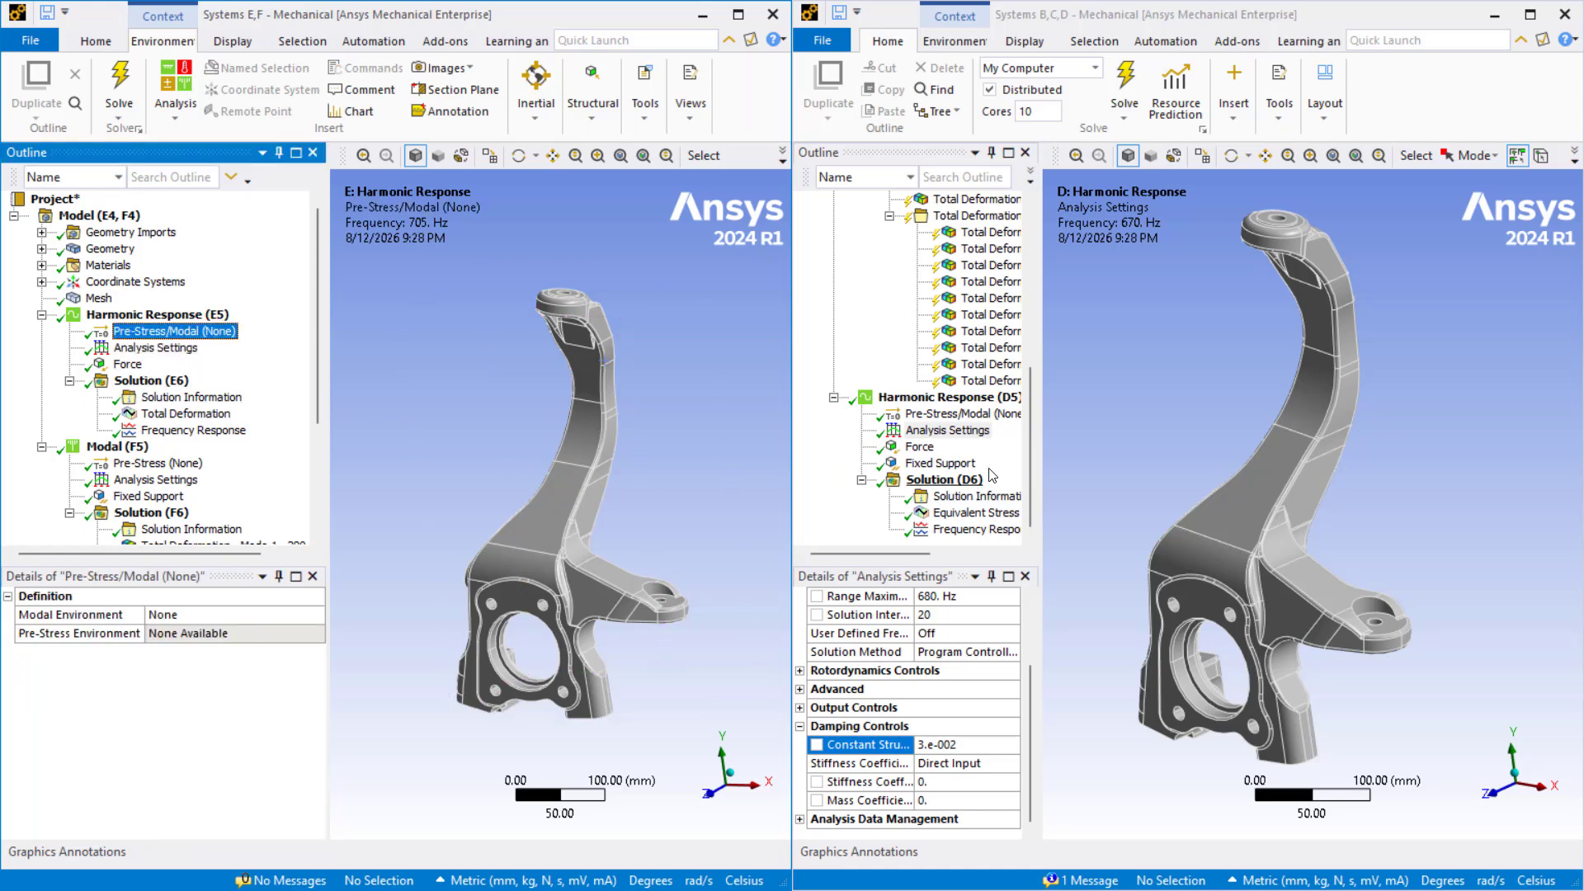
pyautogui.click(961, 414)
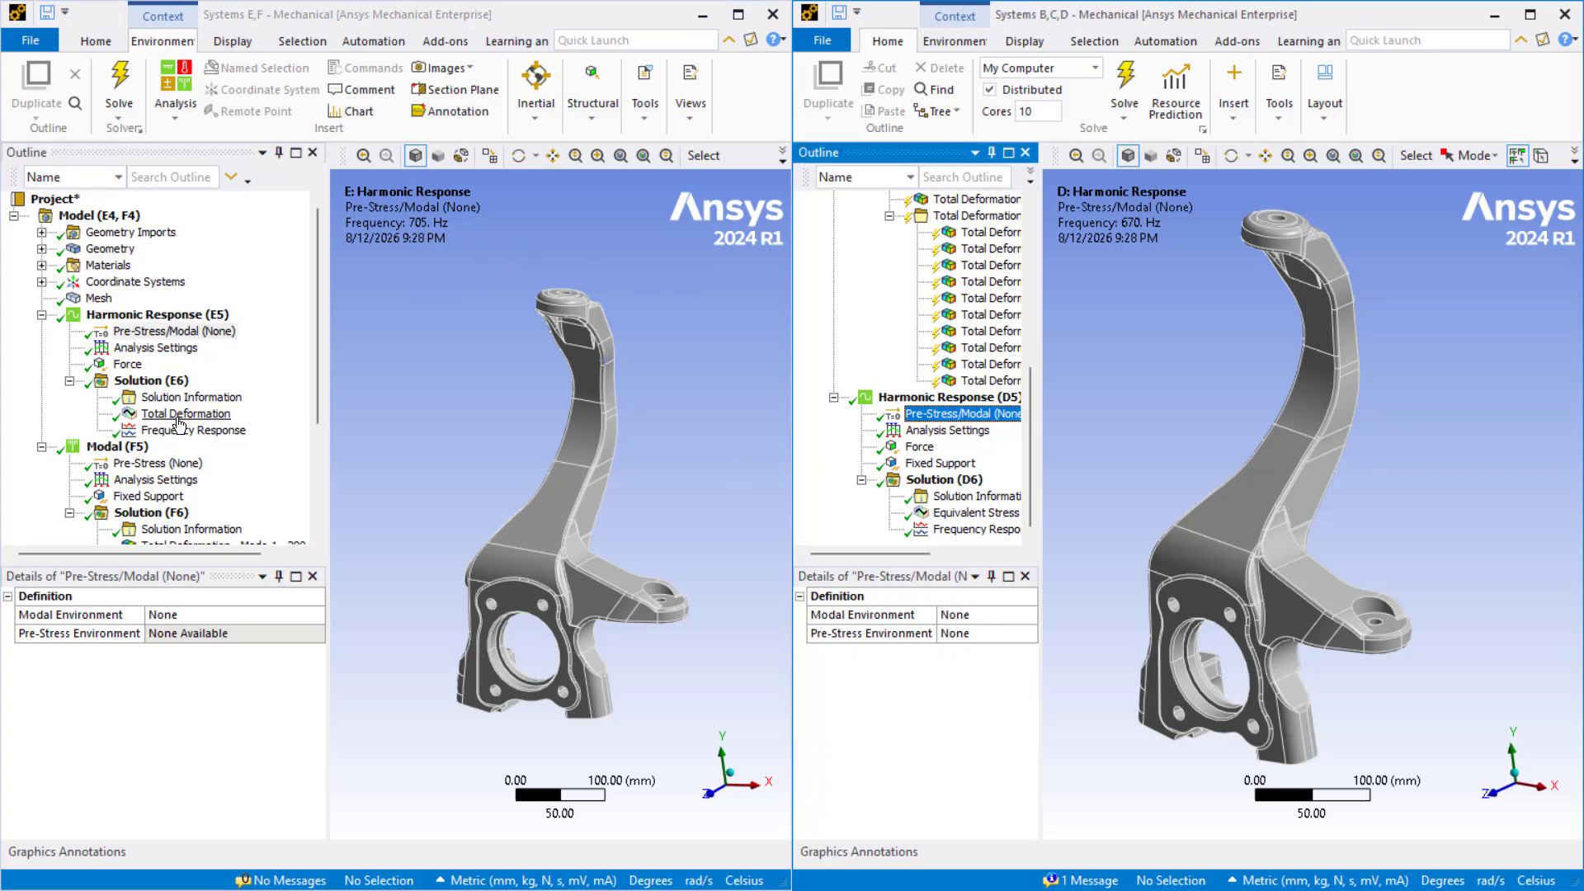
pyautogui.click(156, 347)
pyautogui.click(947, 431)
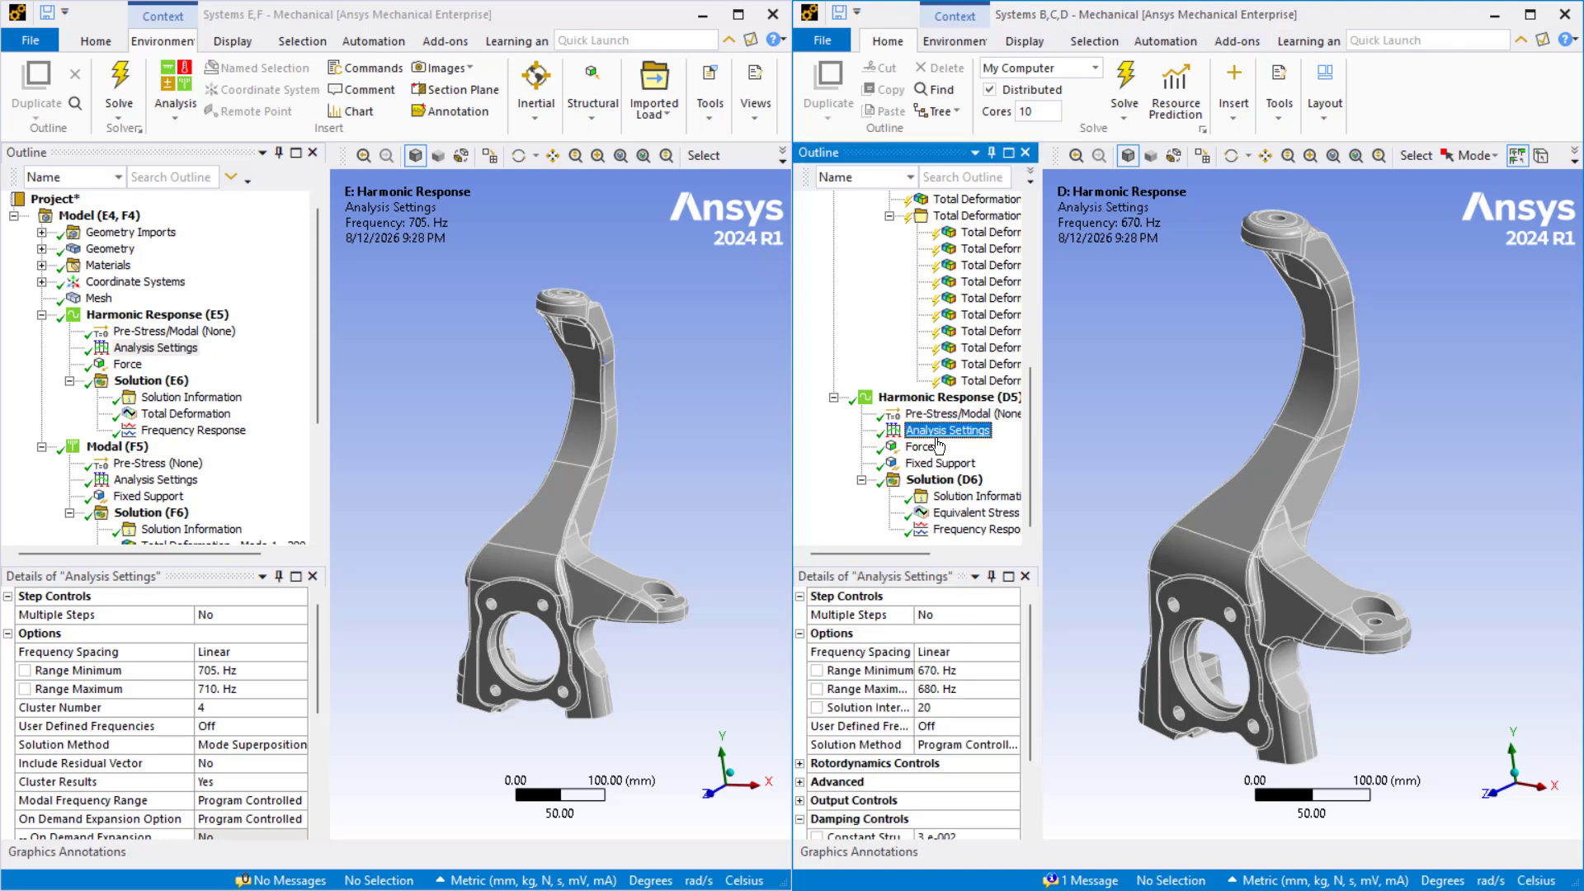
# Set the Range Minimum of Harmonic Response E5 to 700 Hz and check it against the D5 analysis settings
pyautogui.click(230, 670)
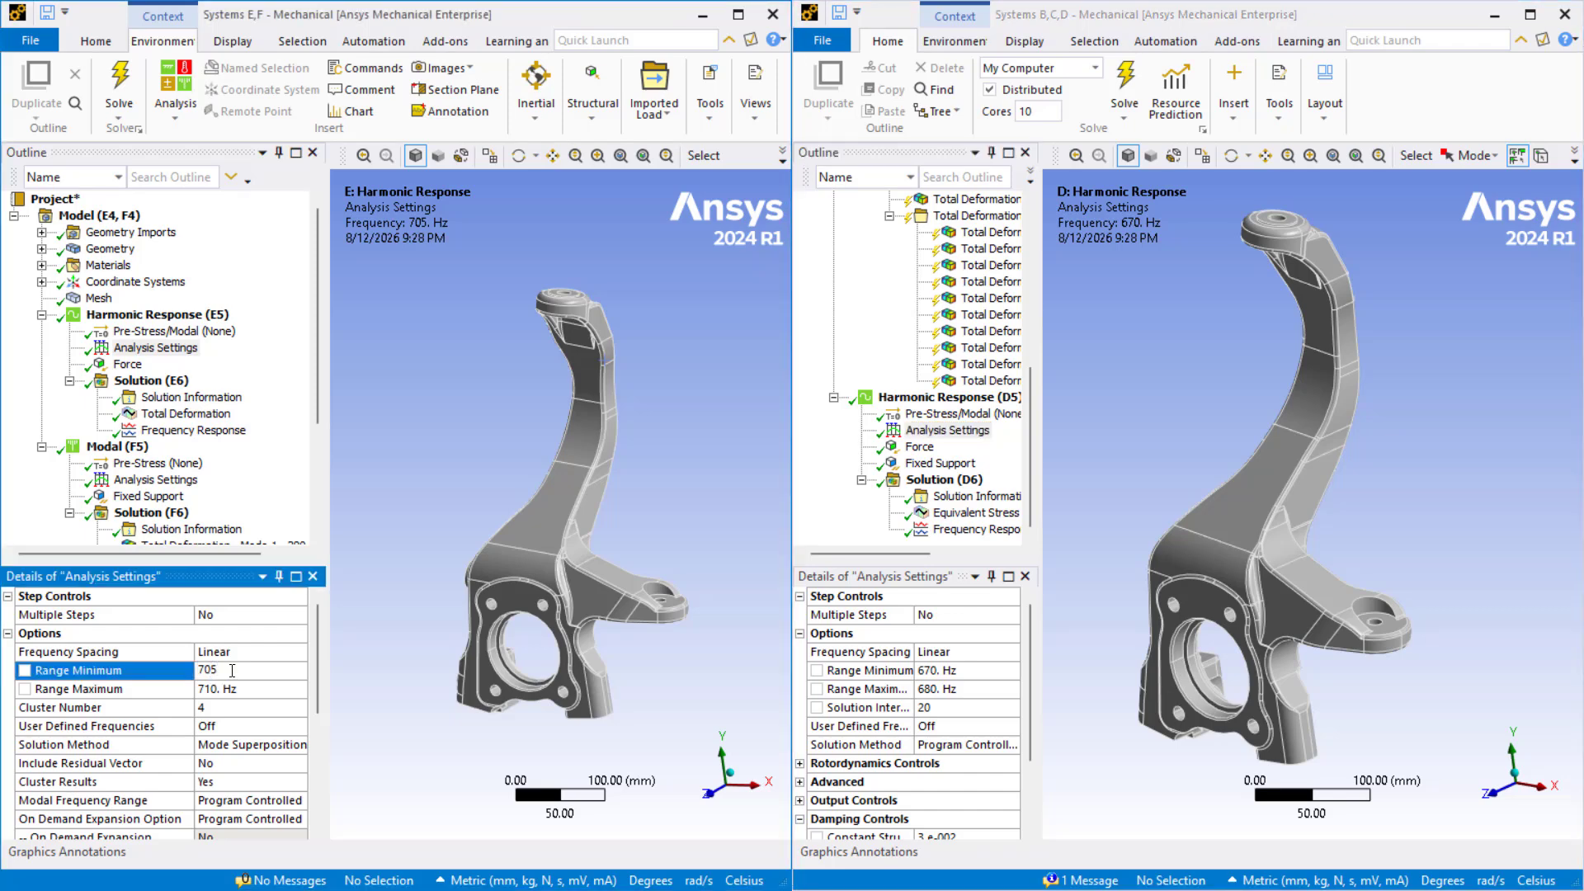
pyautogui.write('0')
pyautogui.click(230, 709)
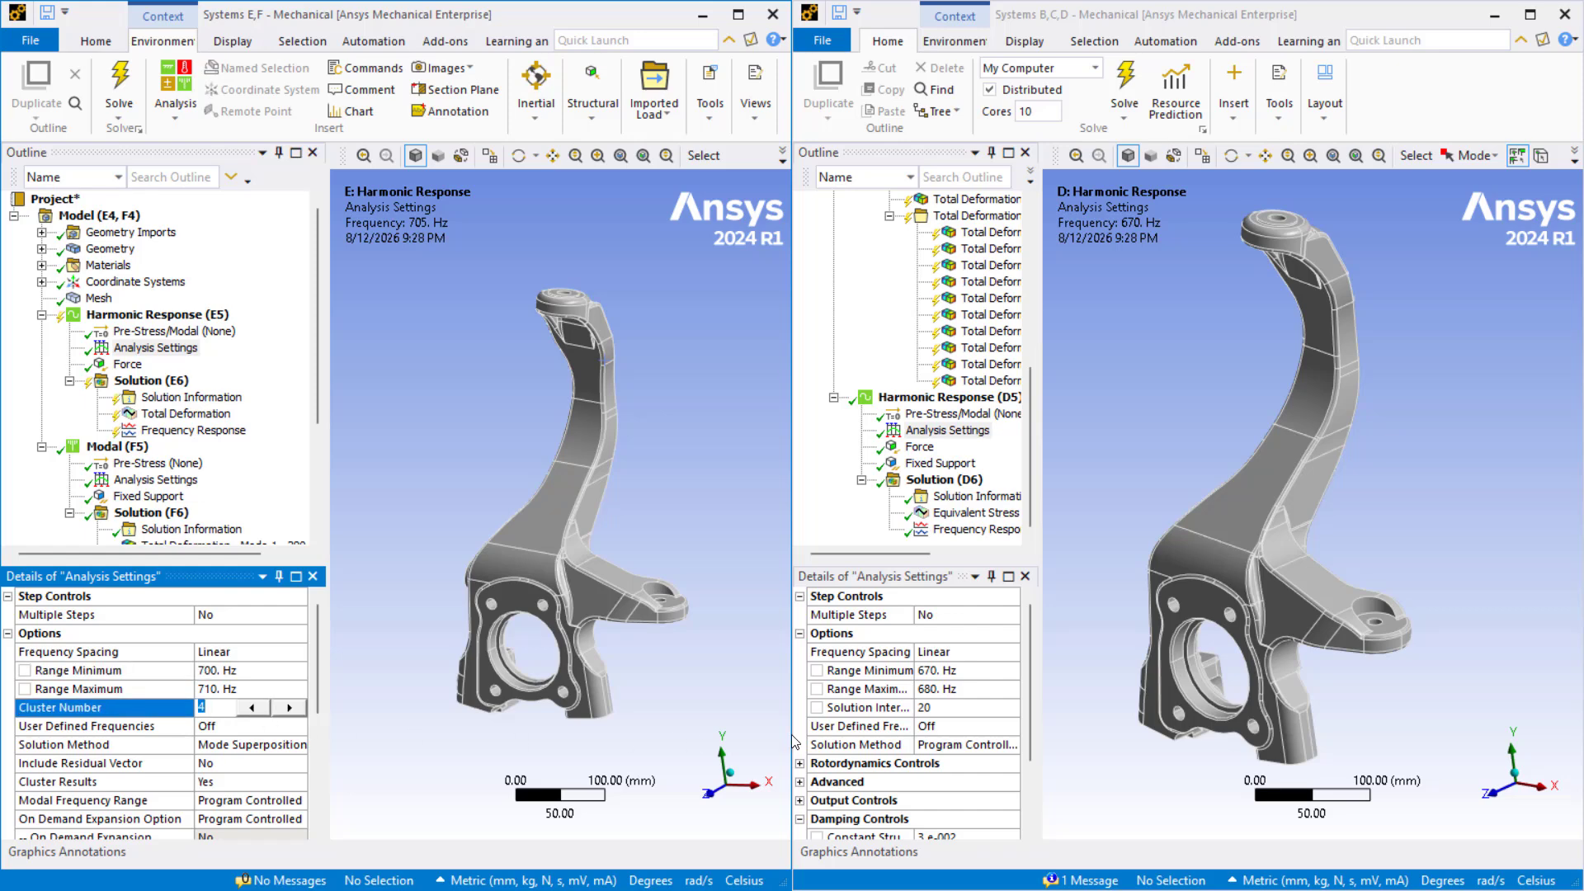
pyautogui.scroll(-2, 875, 742)
pyautogui.scroll(2, 875, 743)
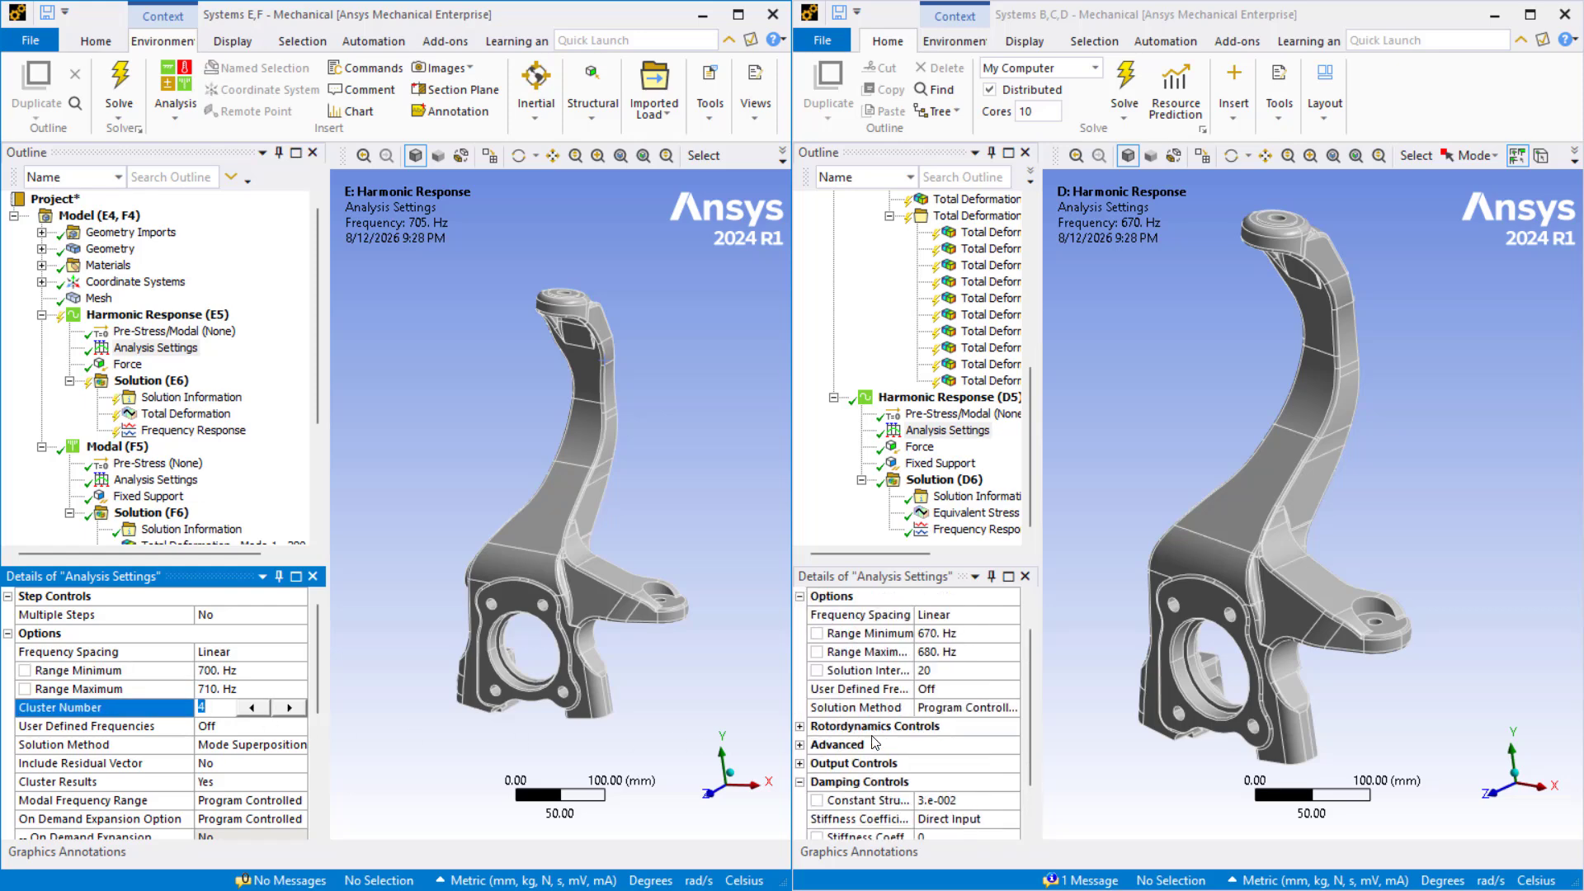
# Turn off Cluster Results in the E5 analysis settings and set Solution Intervals to 20
pyautogui.scroll(-2, 239, 791)
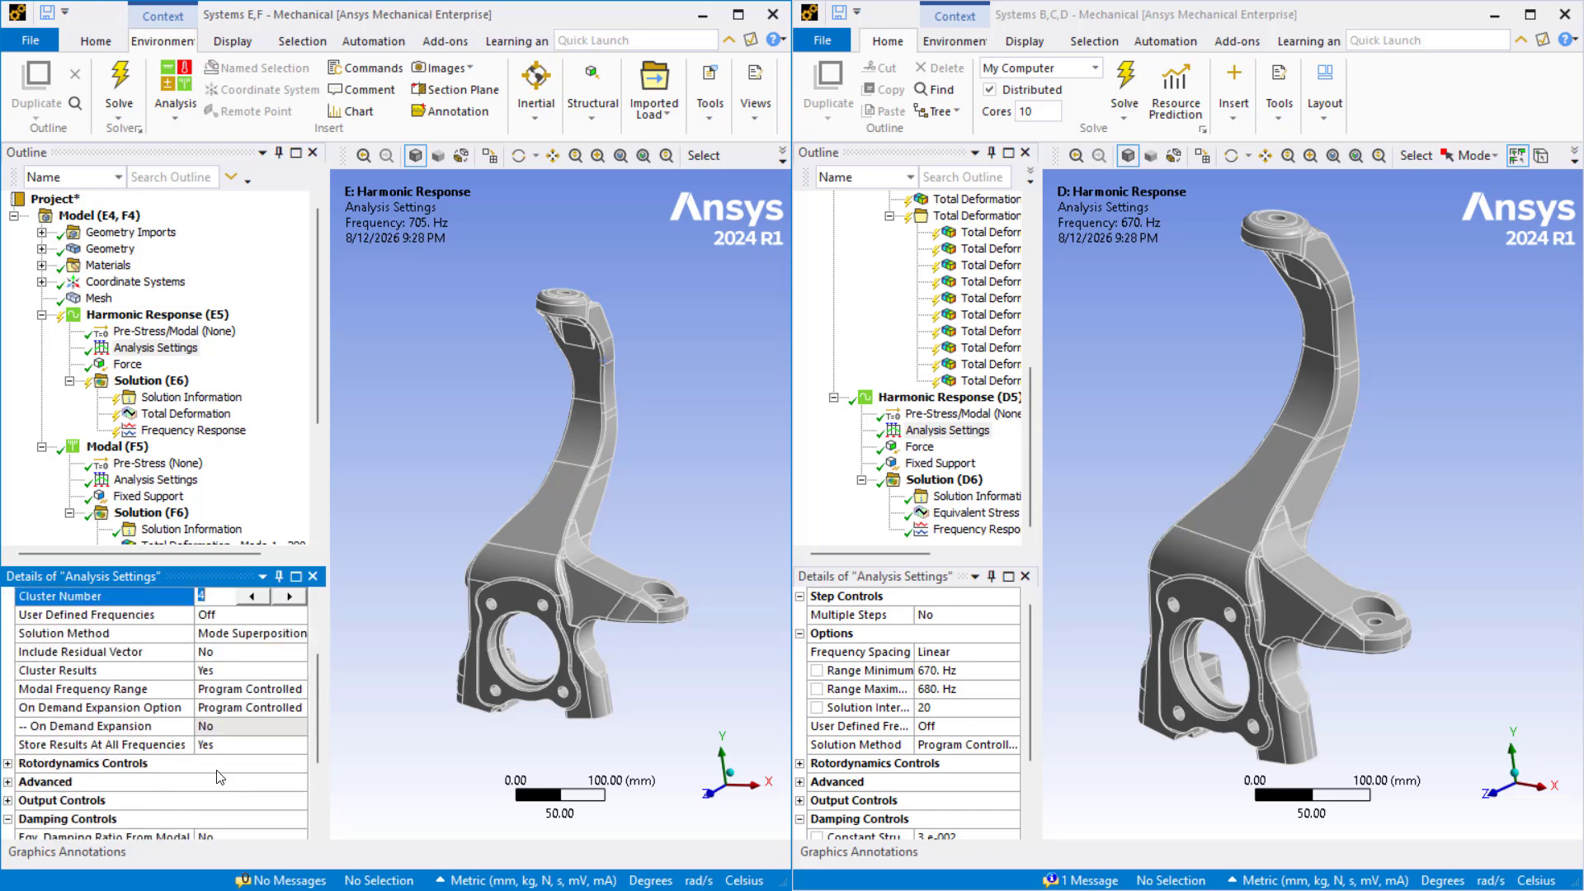
pyautogui.scroll(1, 218, 776)
pyautogui.click(239, 729)
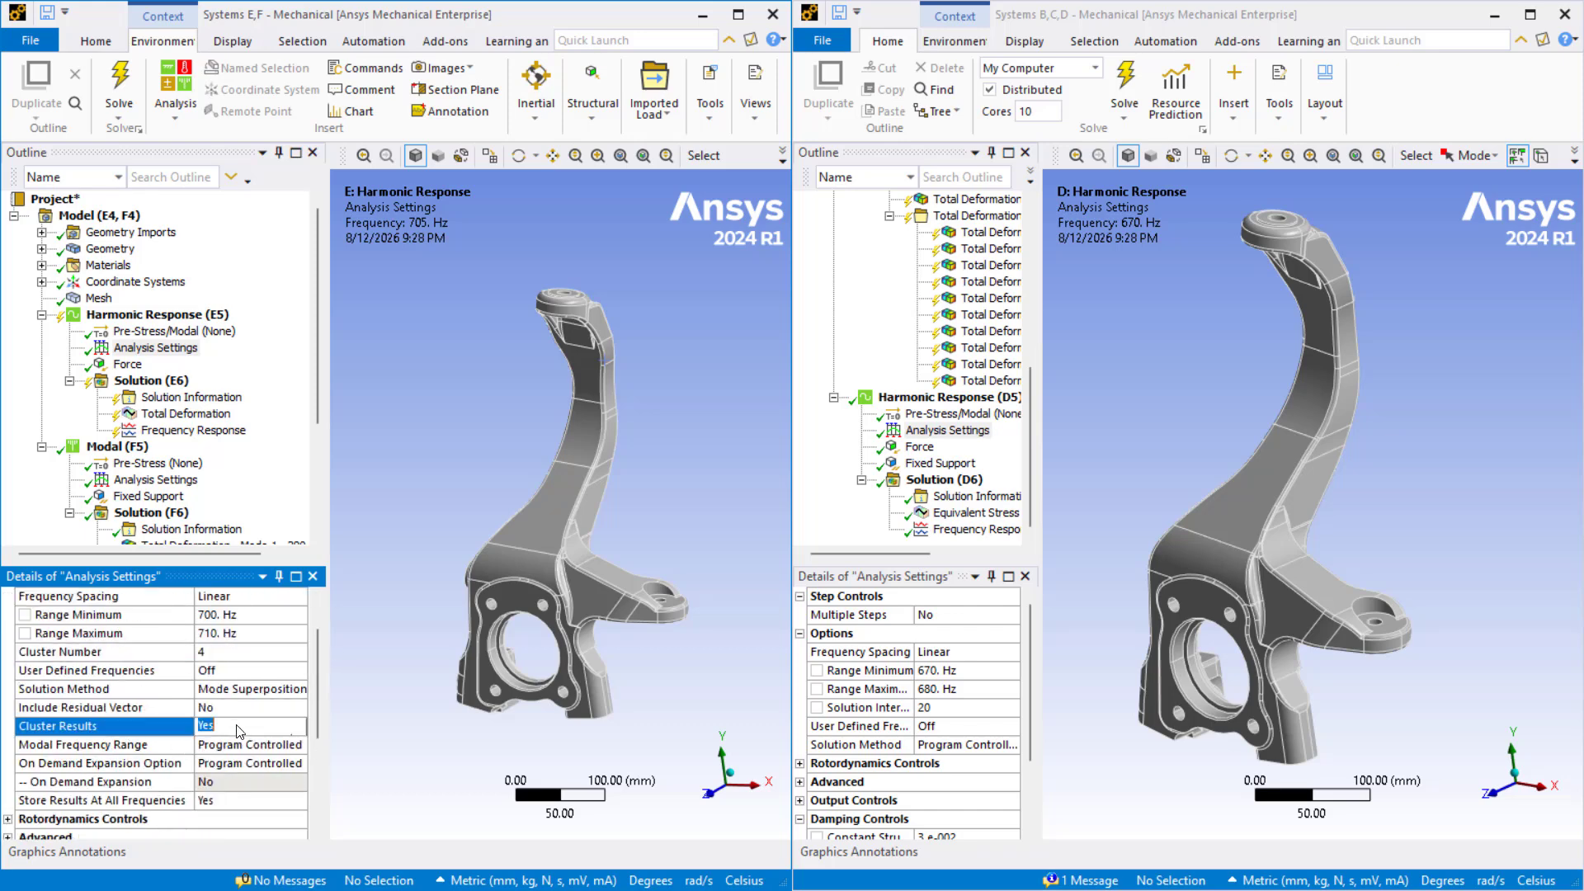
pyautogui.click(234, 731)
pyautogui.click(226, 743)
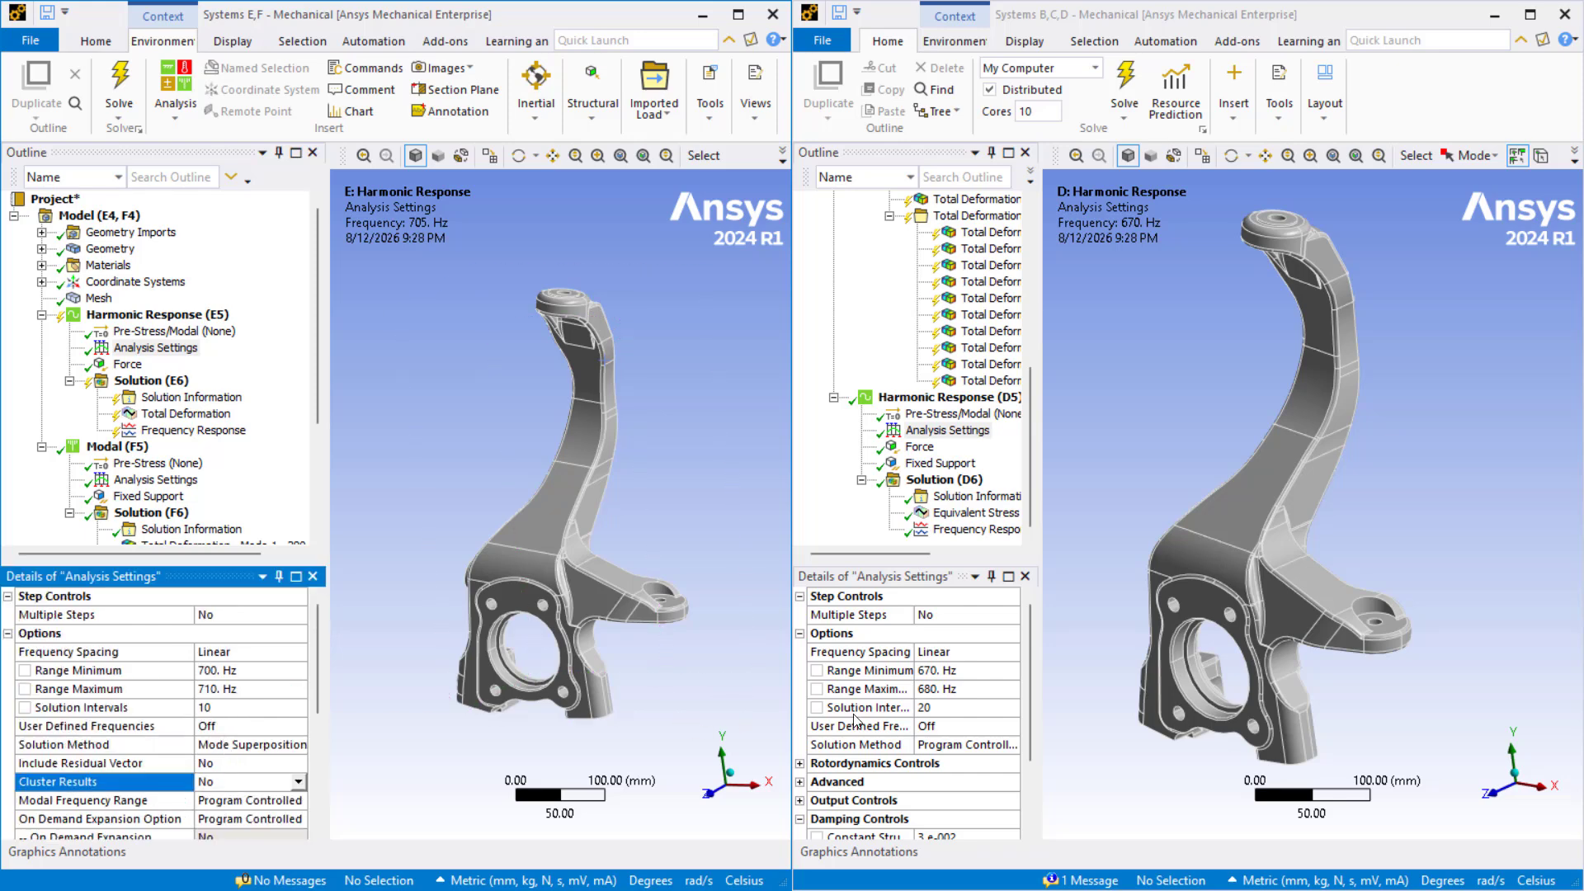
pyautogui.click(245, 715)
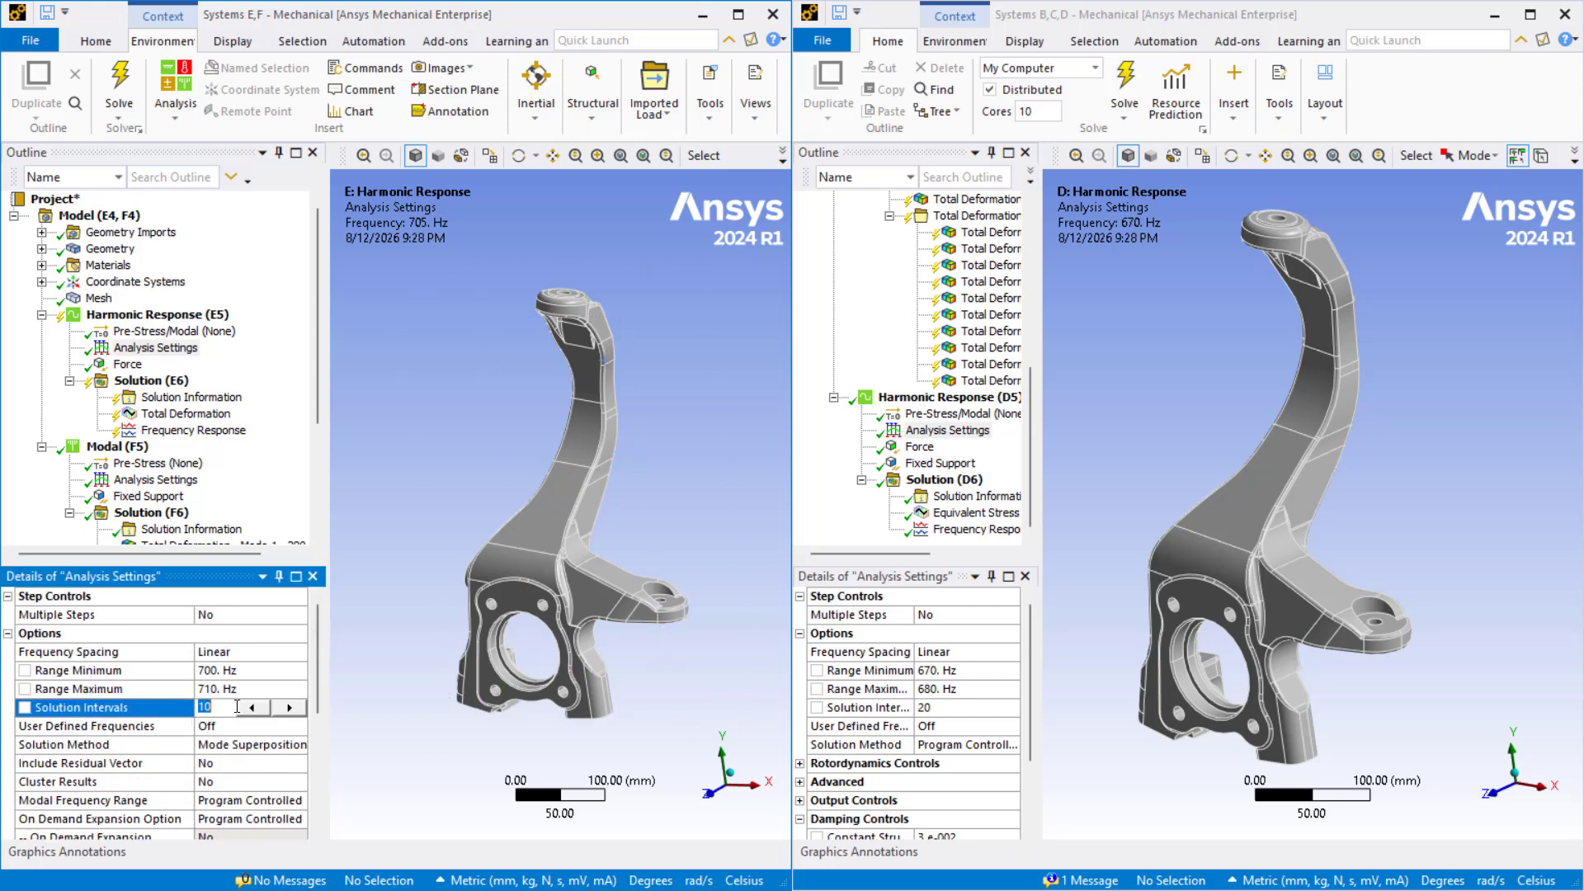
pyautogui.press('Return')
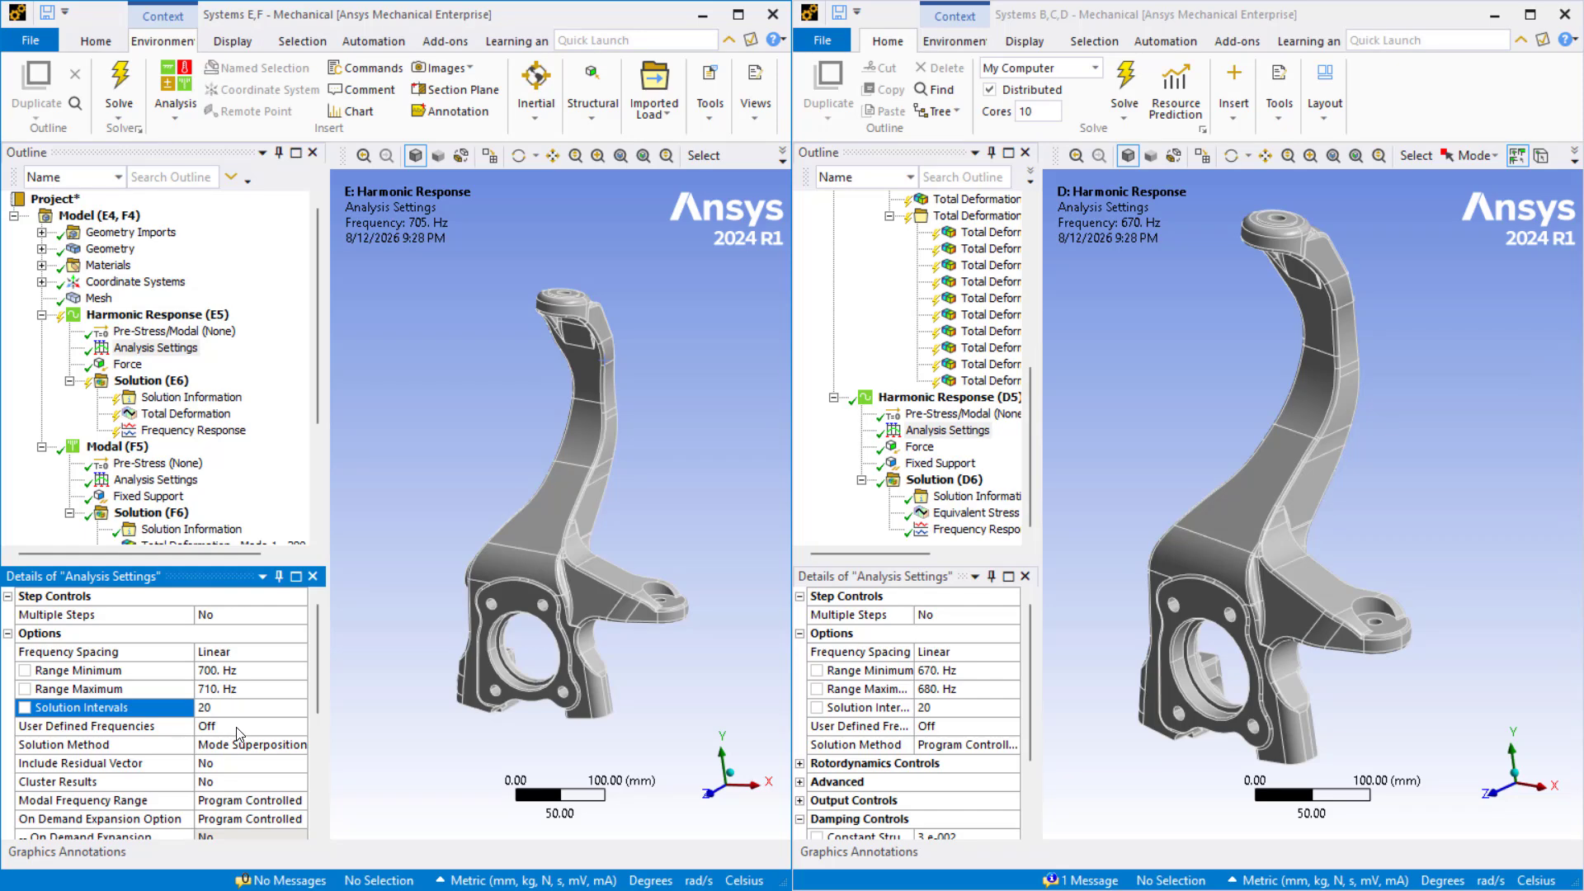
# Compare the Damping Controls in the E5 and D5 analysis settings
pyautogui.scroll(-5, 238, 732)
pyautogui.scroll(-2, 935, 731)
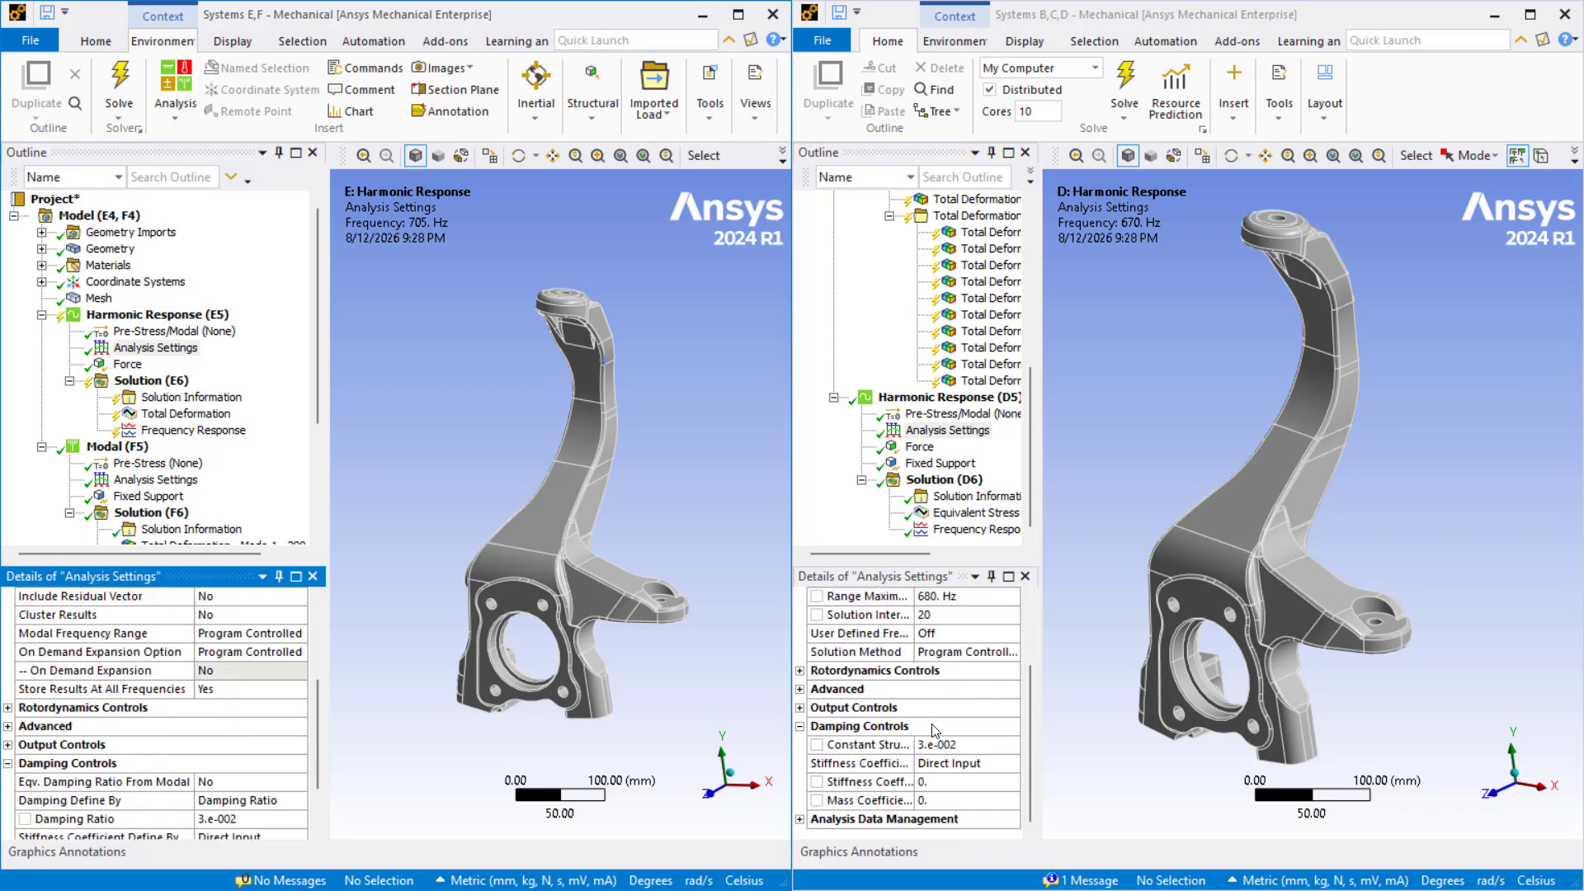
pyautogui.scroll(-1, 239, 802)
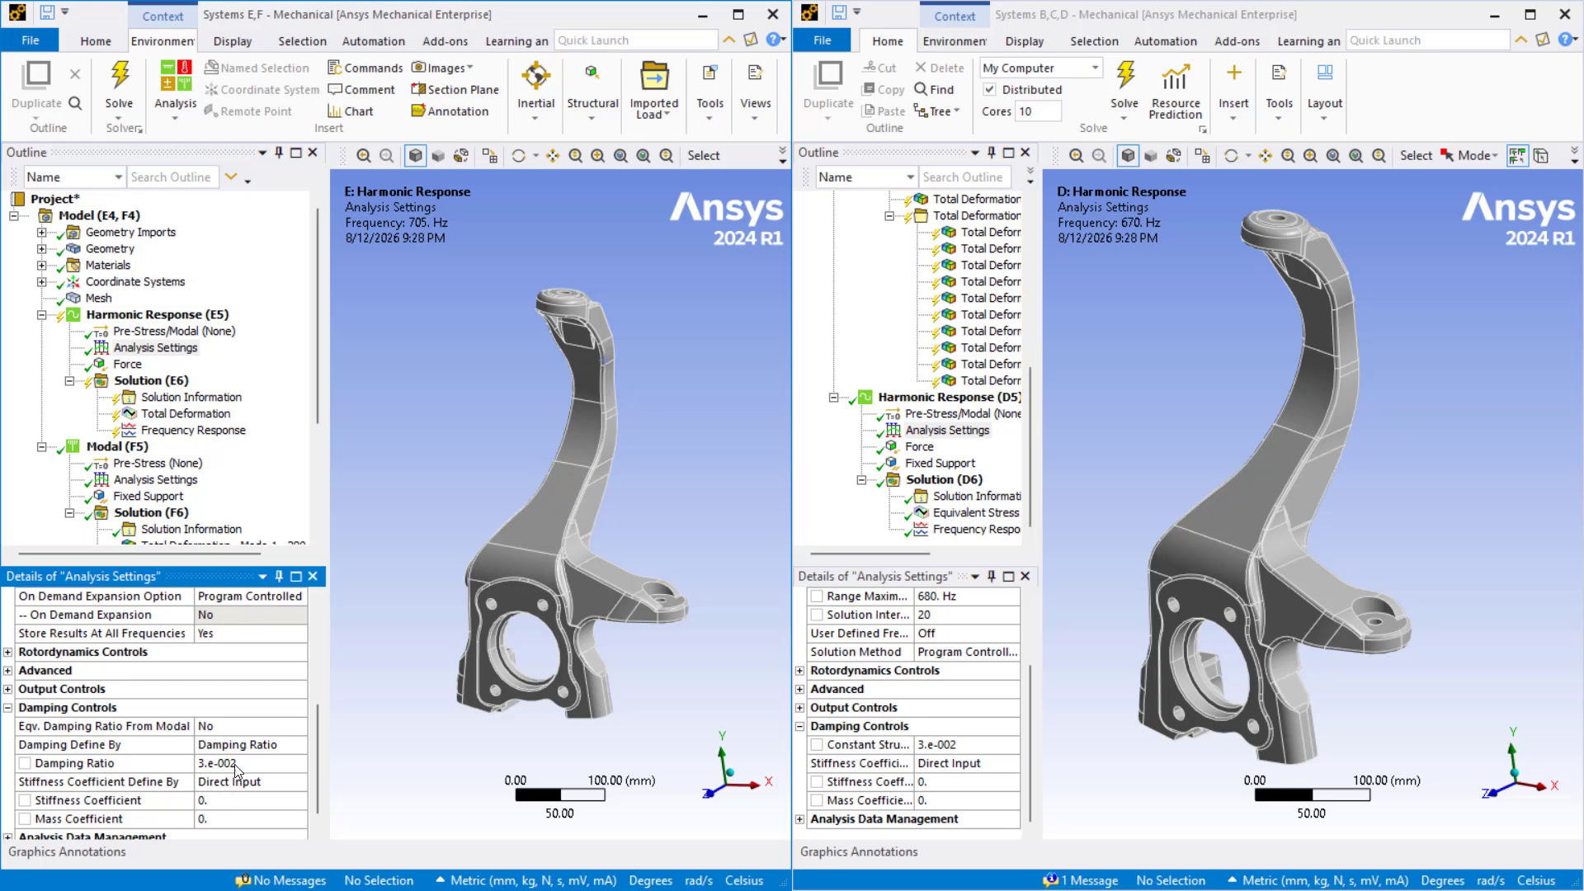
pyautogui.scroll(4, 238, 767)
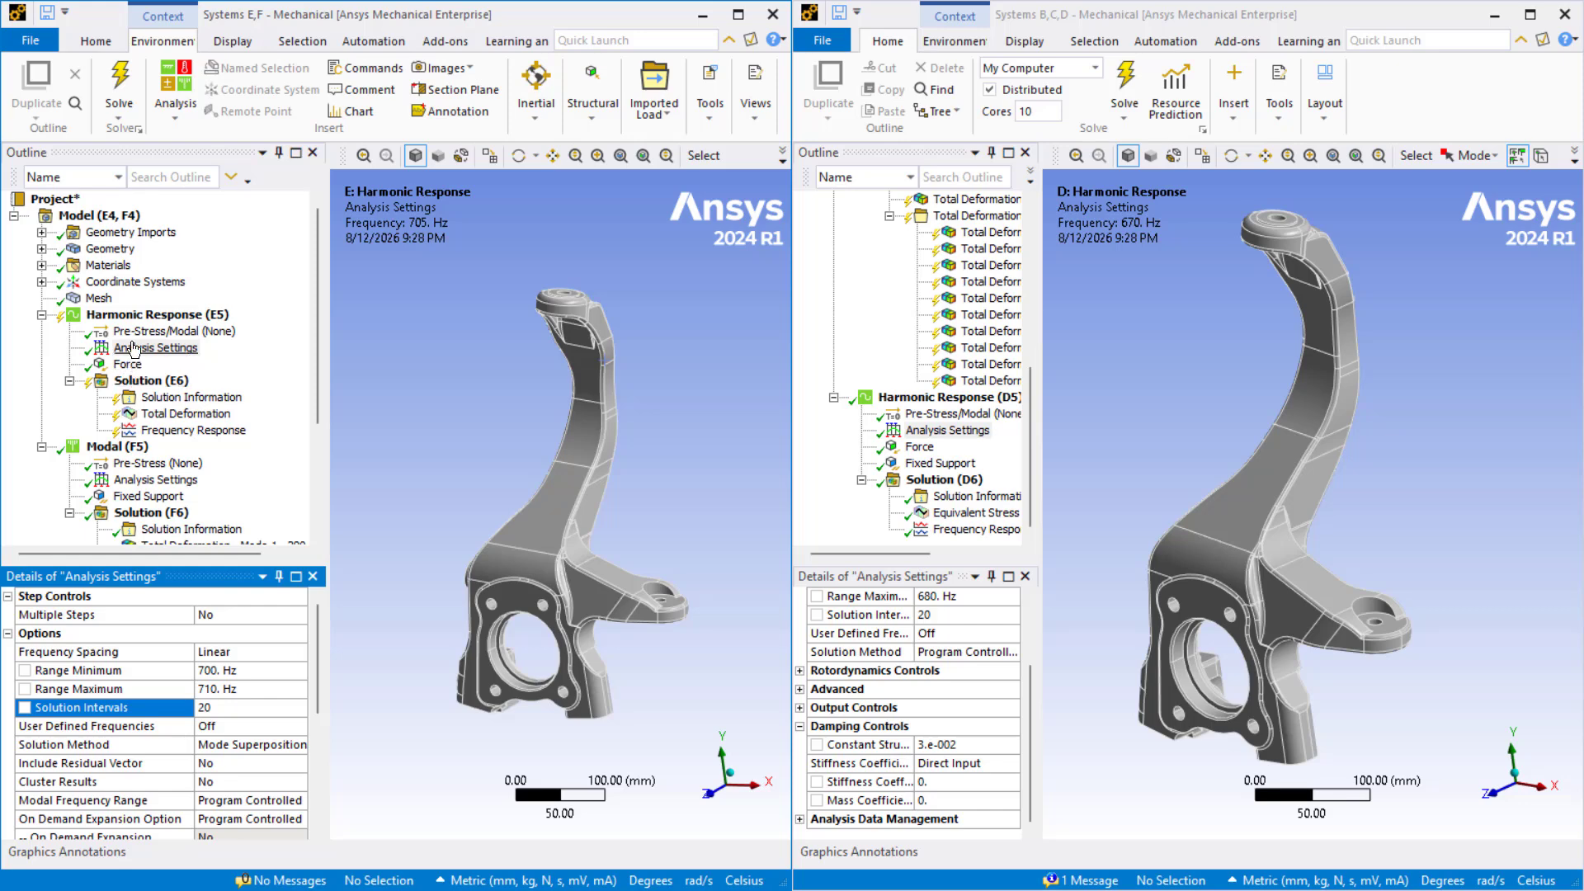
# Add a Fixed Support to Harmonic Response E5, scoped to the four cylindrical faces inside the large hub bore
pyautogui.click(124, 315)
pyautogui.rightClick(137, 315)
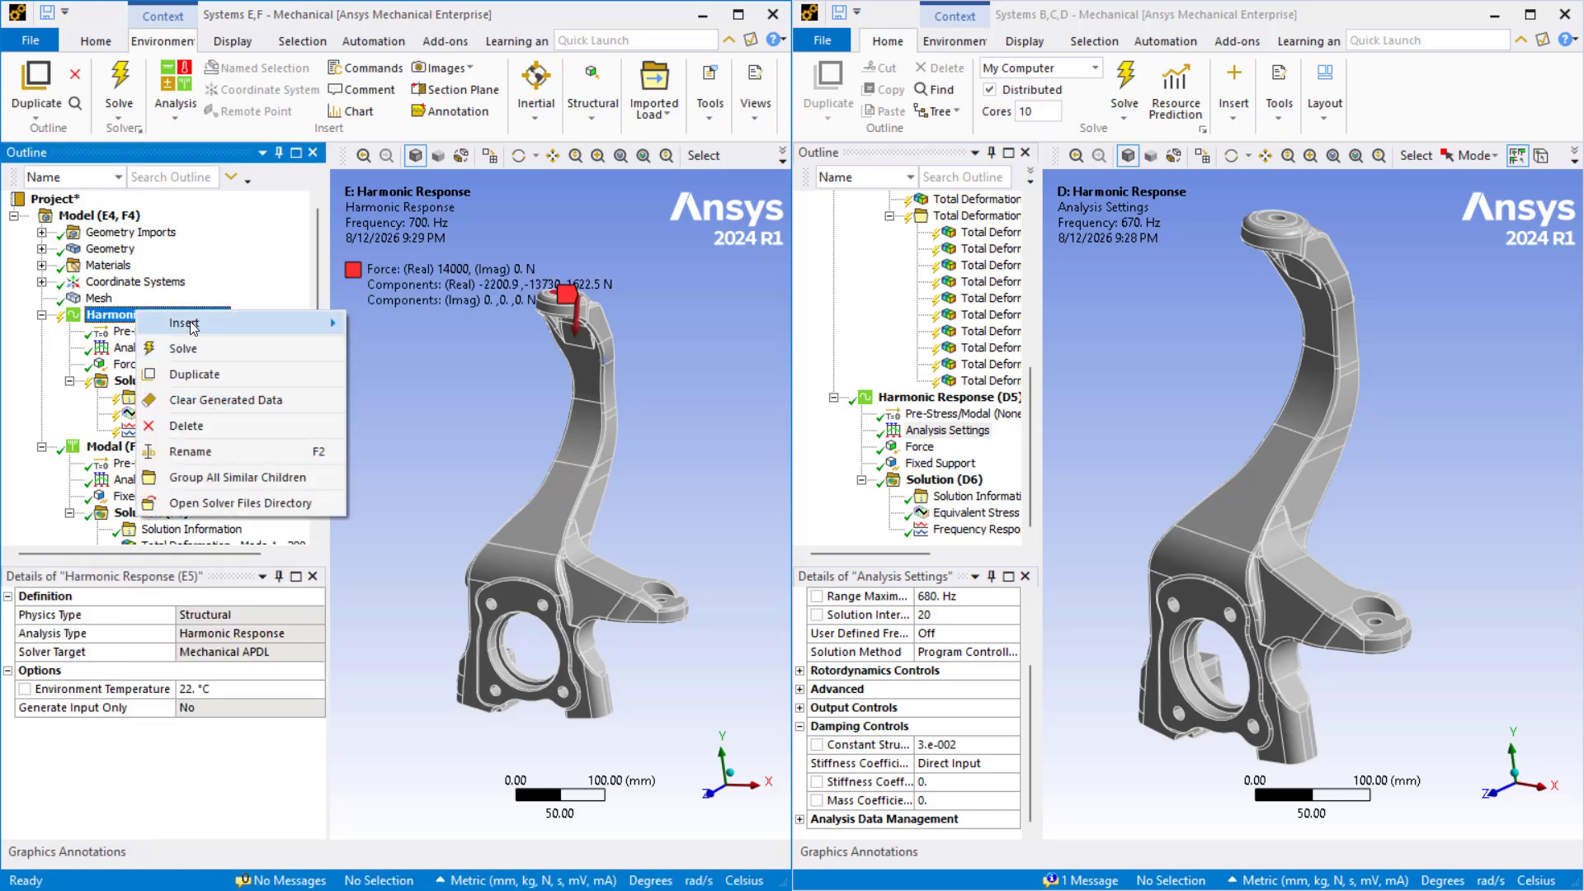
pyautogui.moveTo(198, 323)
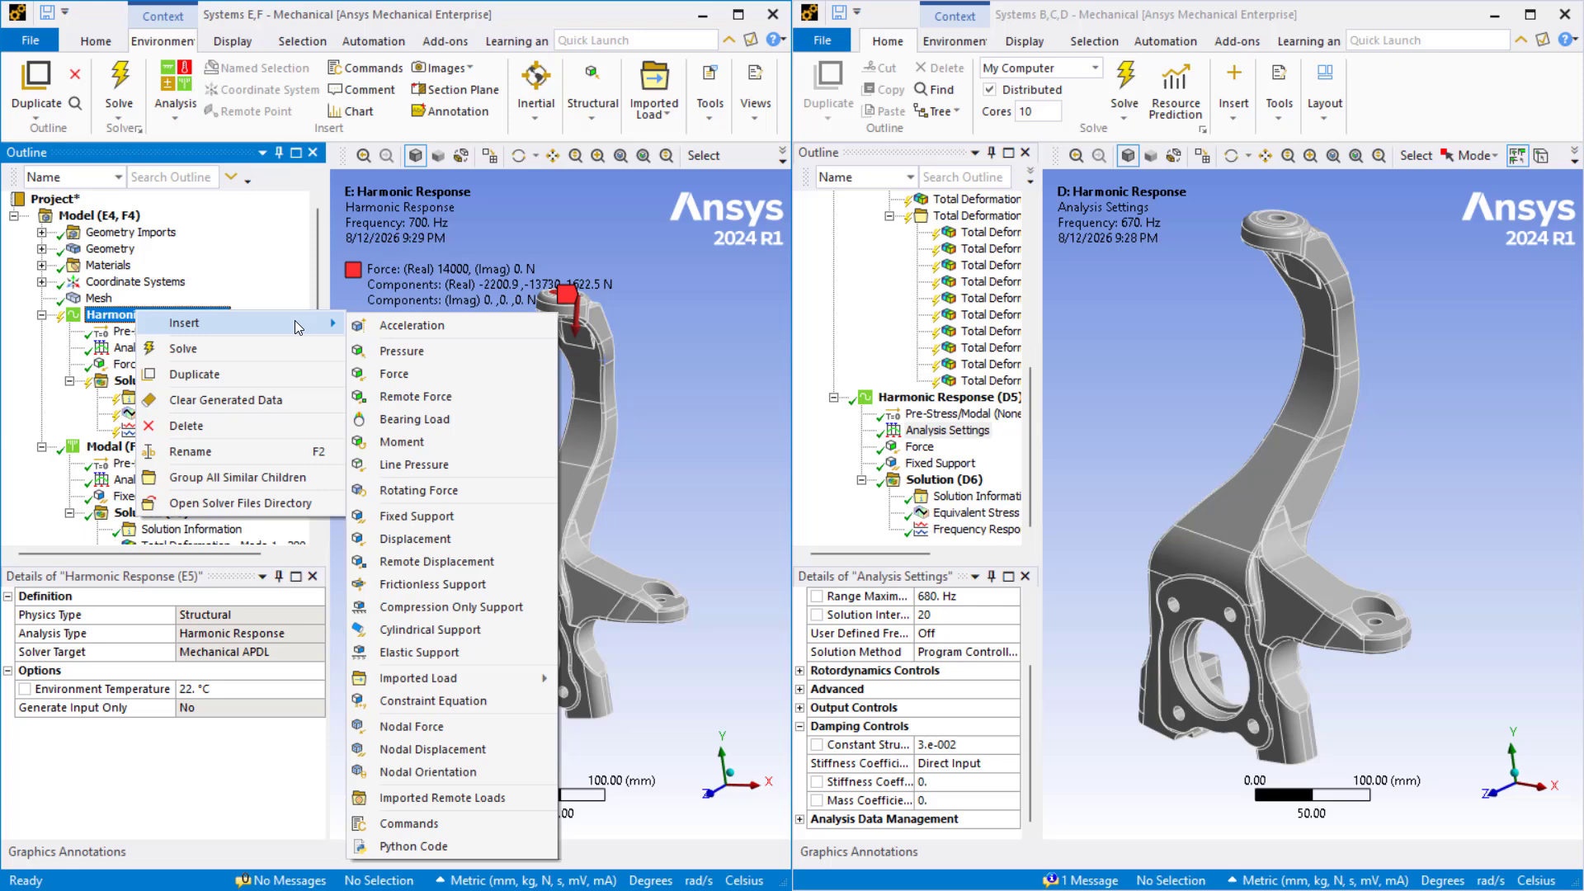
pyautogui.click(417, 515)
pyautogui.scroll(5, 516, 654)
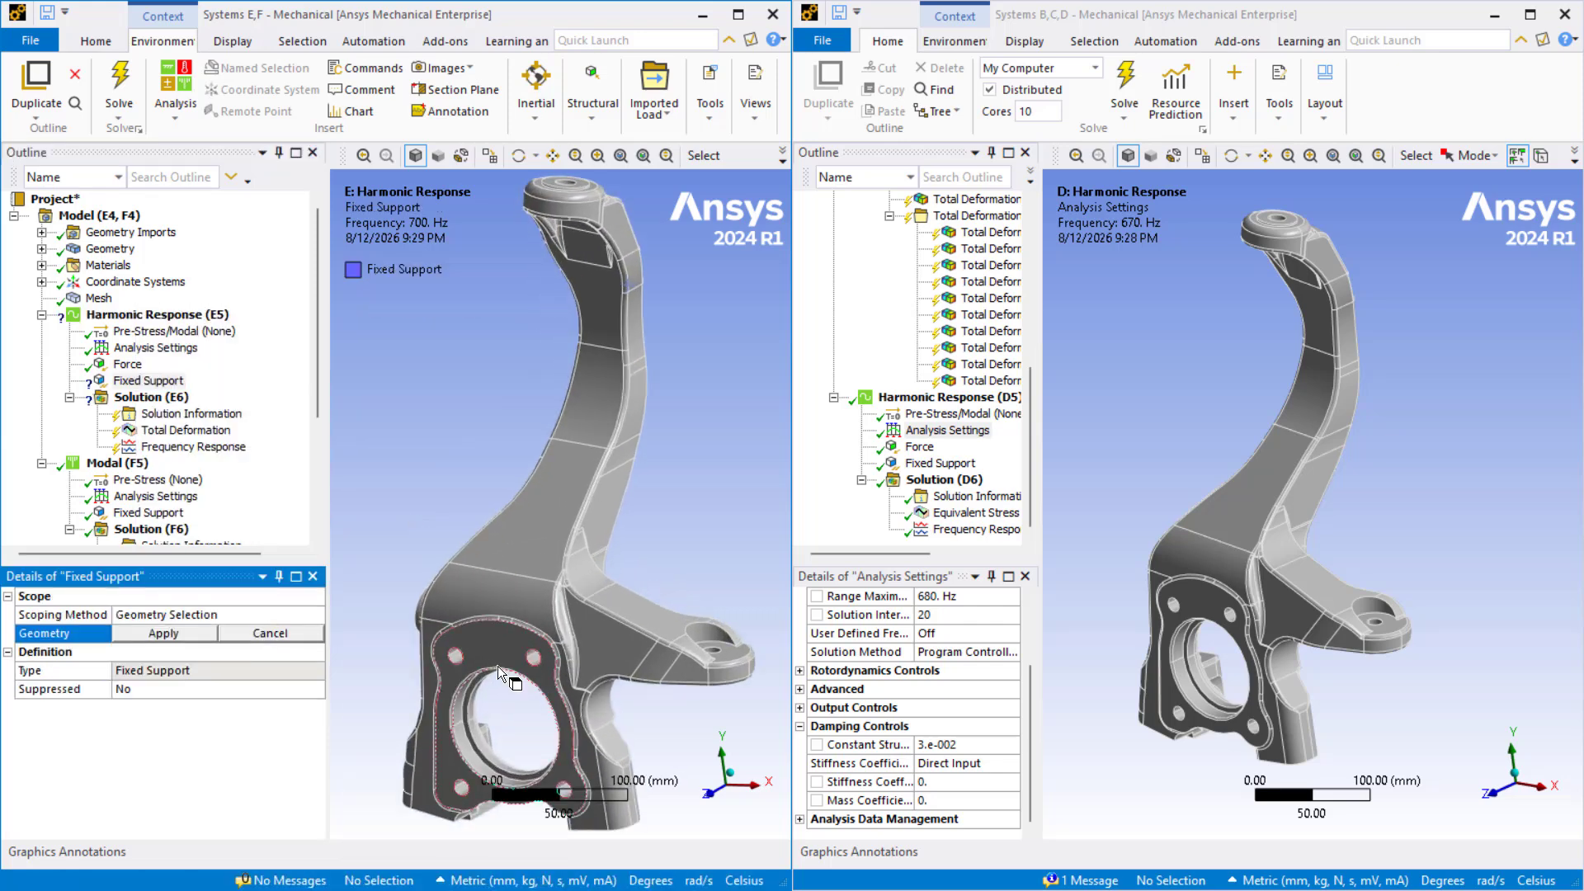
pyautogui.click(462, 551)
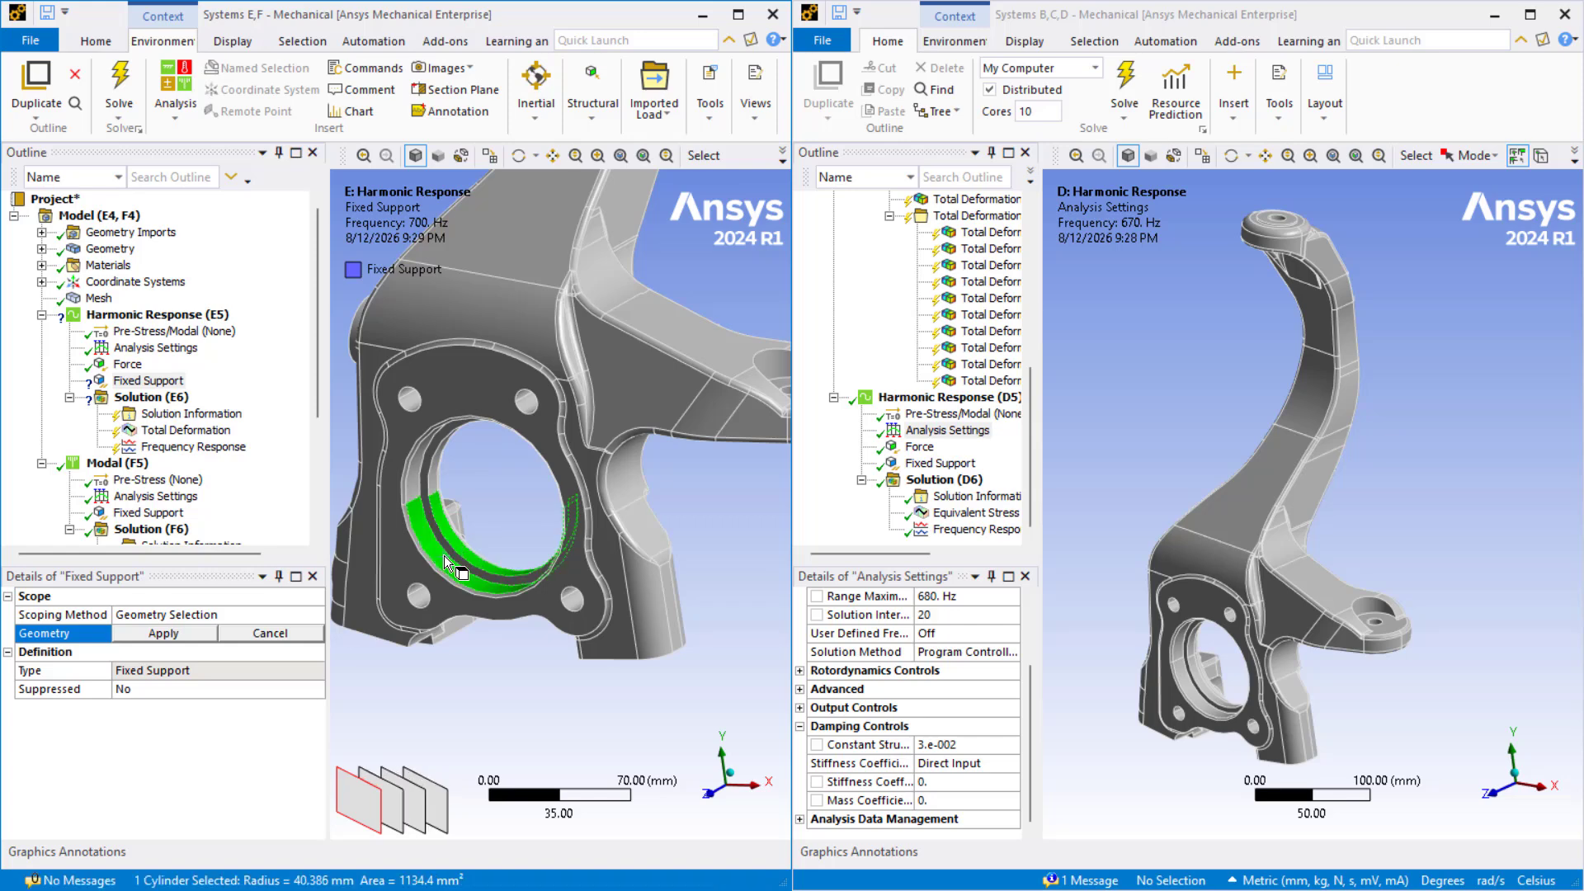
pyautogui.keyDown('ctrl'); pyautogui.click(444, 556); pyautogui.keyUp('ctrl')
pyautogui.keyDown('ctrl'); pyautogui.click(433, 493); pyautogui.keyUp('ctrl')
pyautogui.keyDown('ctrl'); pyautogui.click(432, 482); pyautogui.keyUp('ctrl')
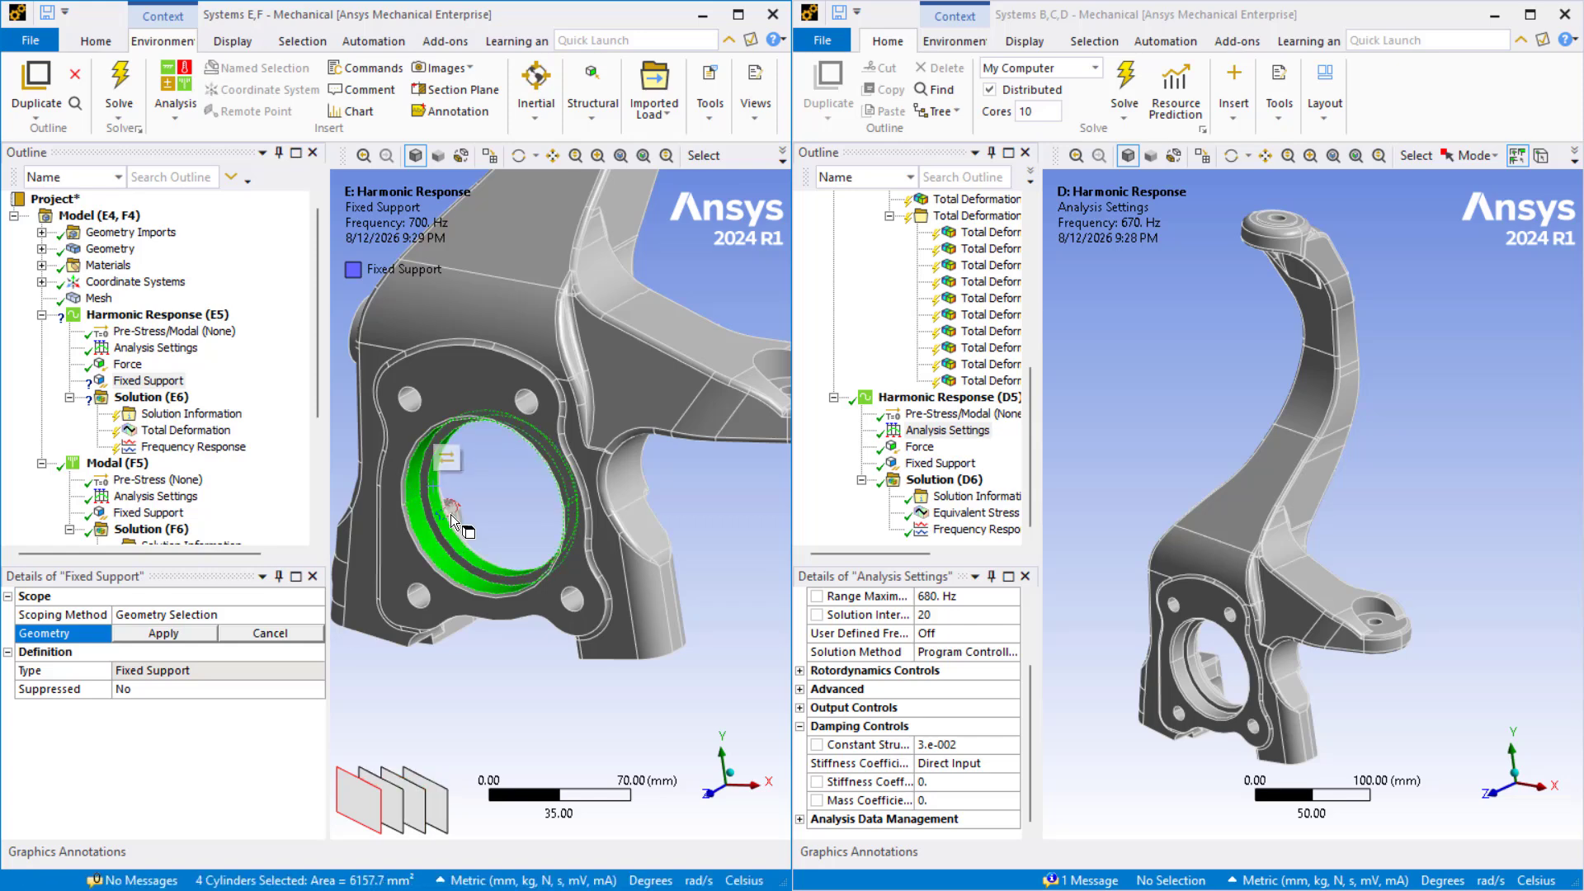
pyautogui.click(162, 633)
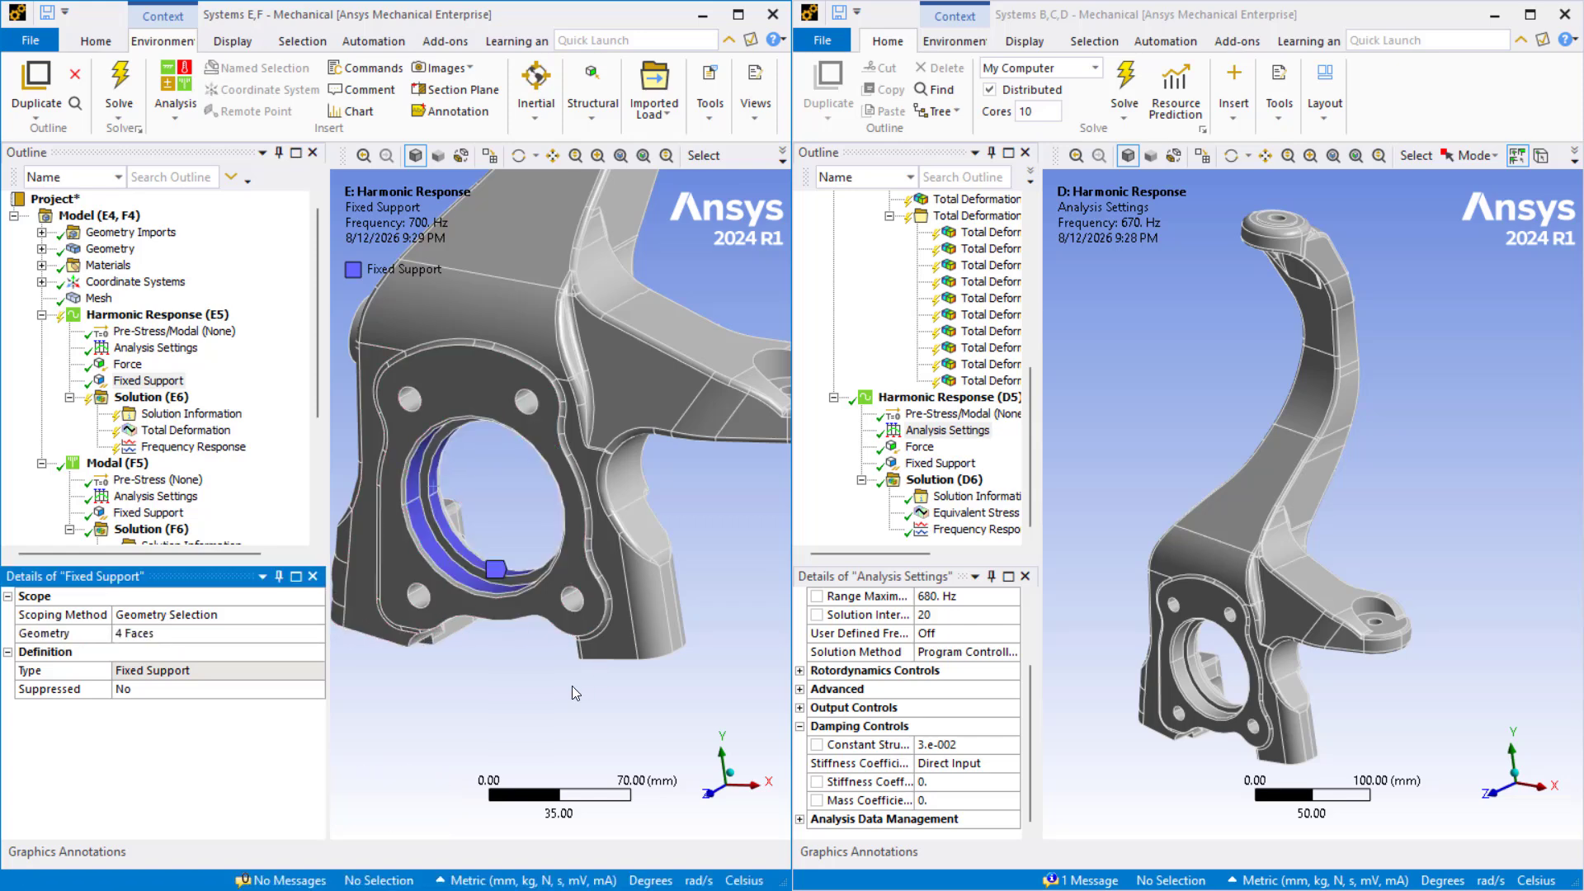
pyautogui.scroll(-5, 555, 691)
pyautogui.scroll(6, 528, 652)
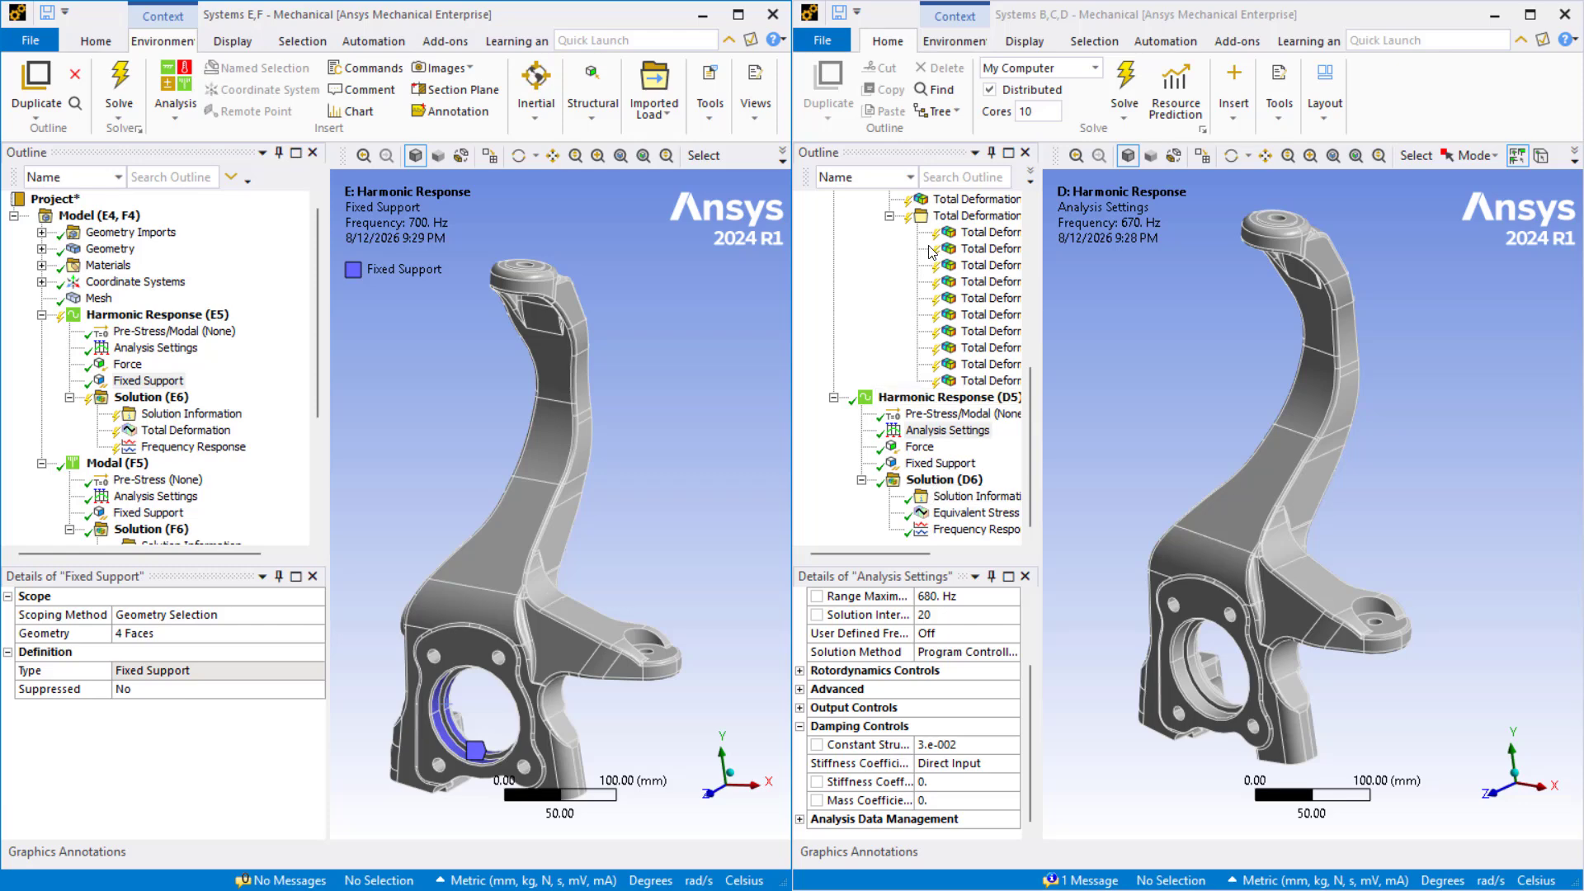
# Collapse the Total Deformation group, Modal F5, Modal C5 and Static Structural B5 branches so only the harmonic responses stay expanded
pyautogui.click(889, 215)
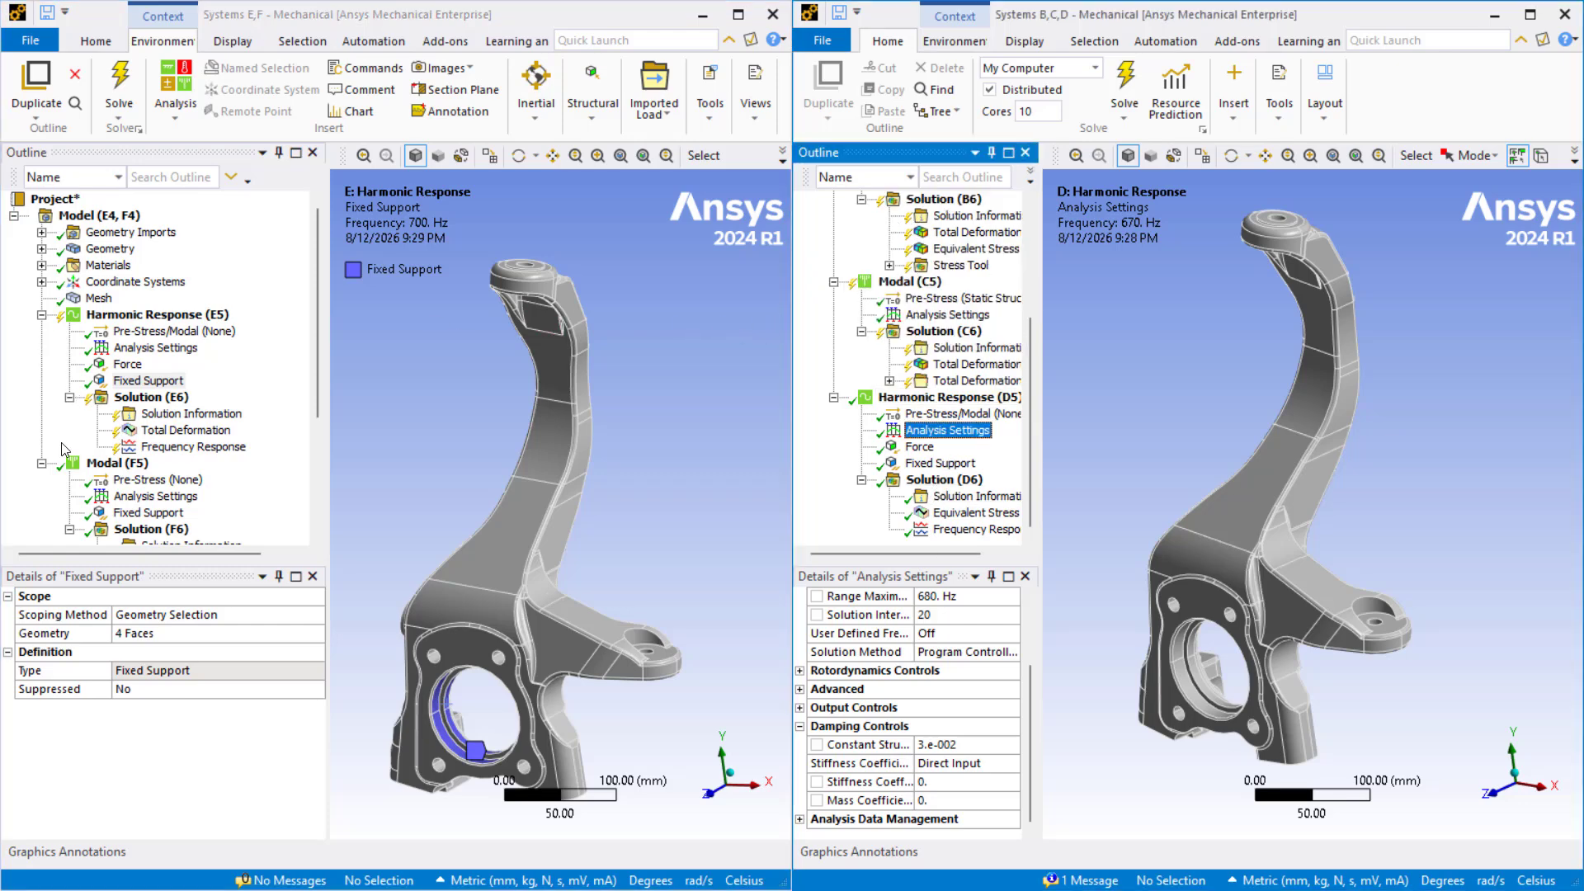
pyautogui.click(41, 464)
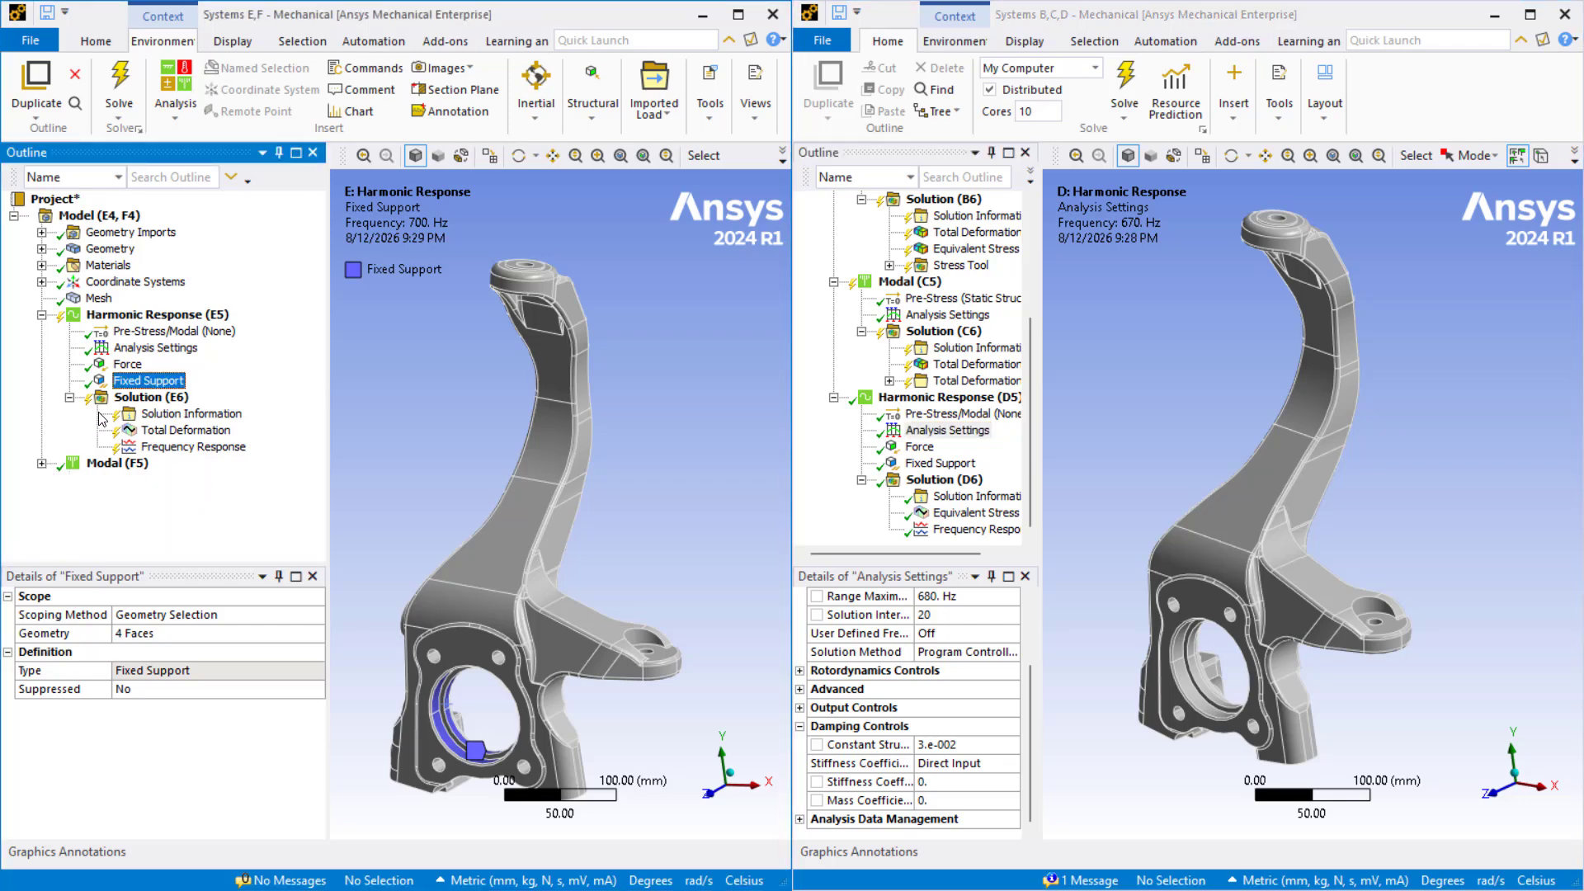
pyautogui.click(833, 282)
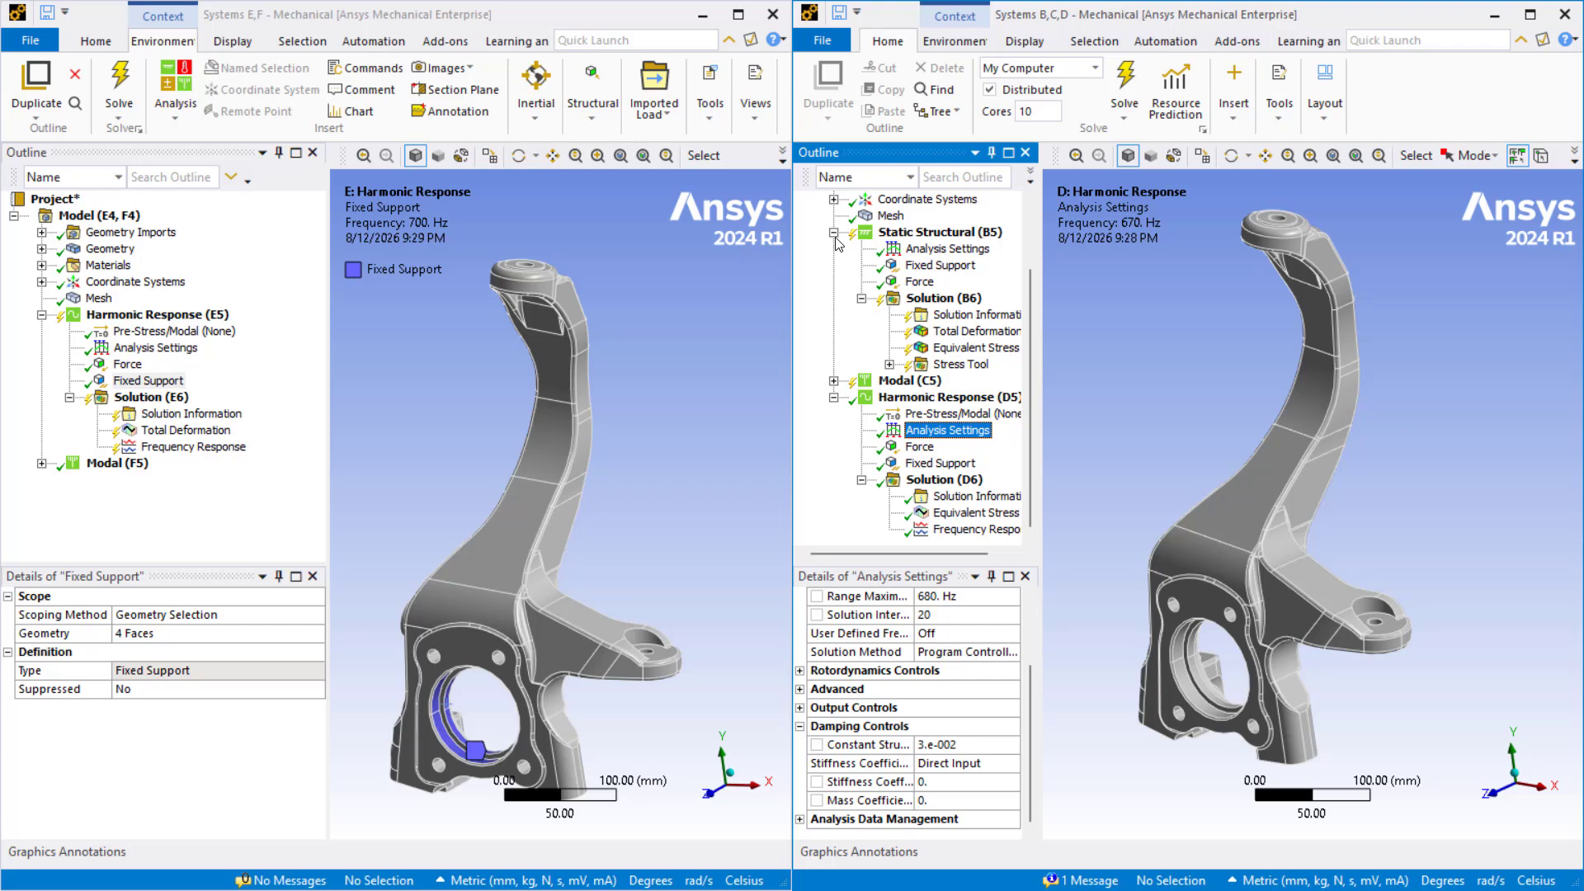
pyautogui.click(834, 233)
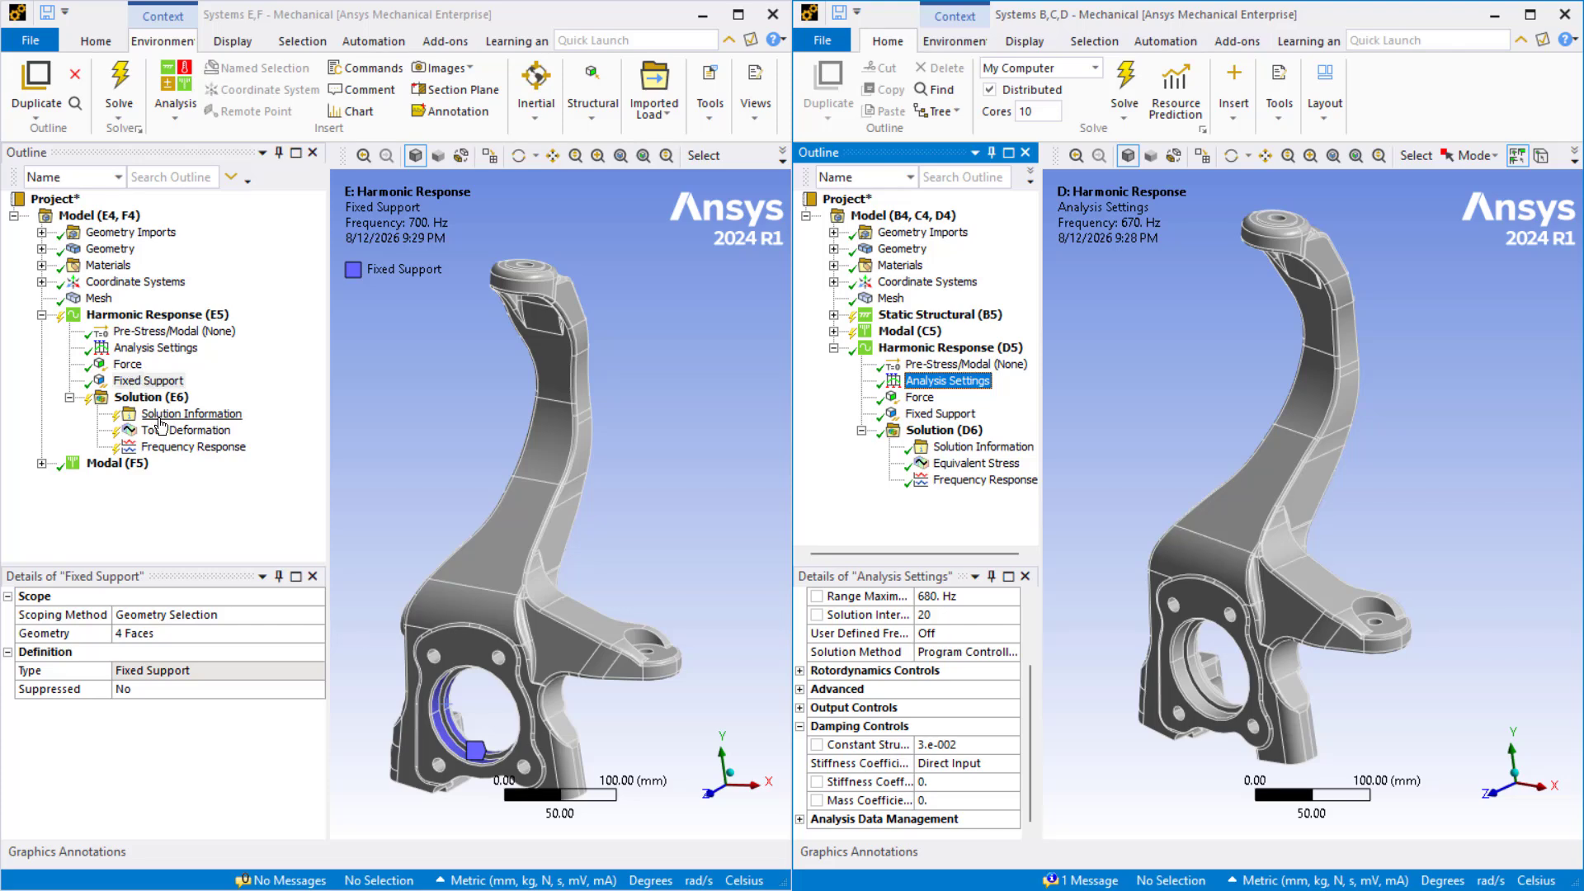
# Display the Frequency Response charts of Solution E6 and Solution D6 side by side
pyautogui.click(168, 448)
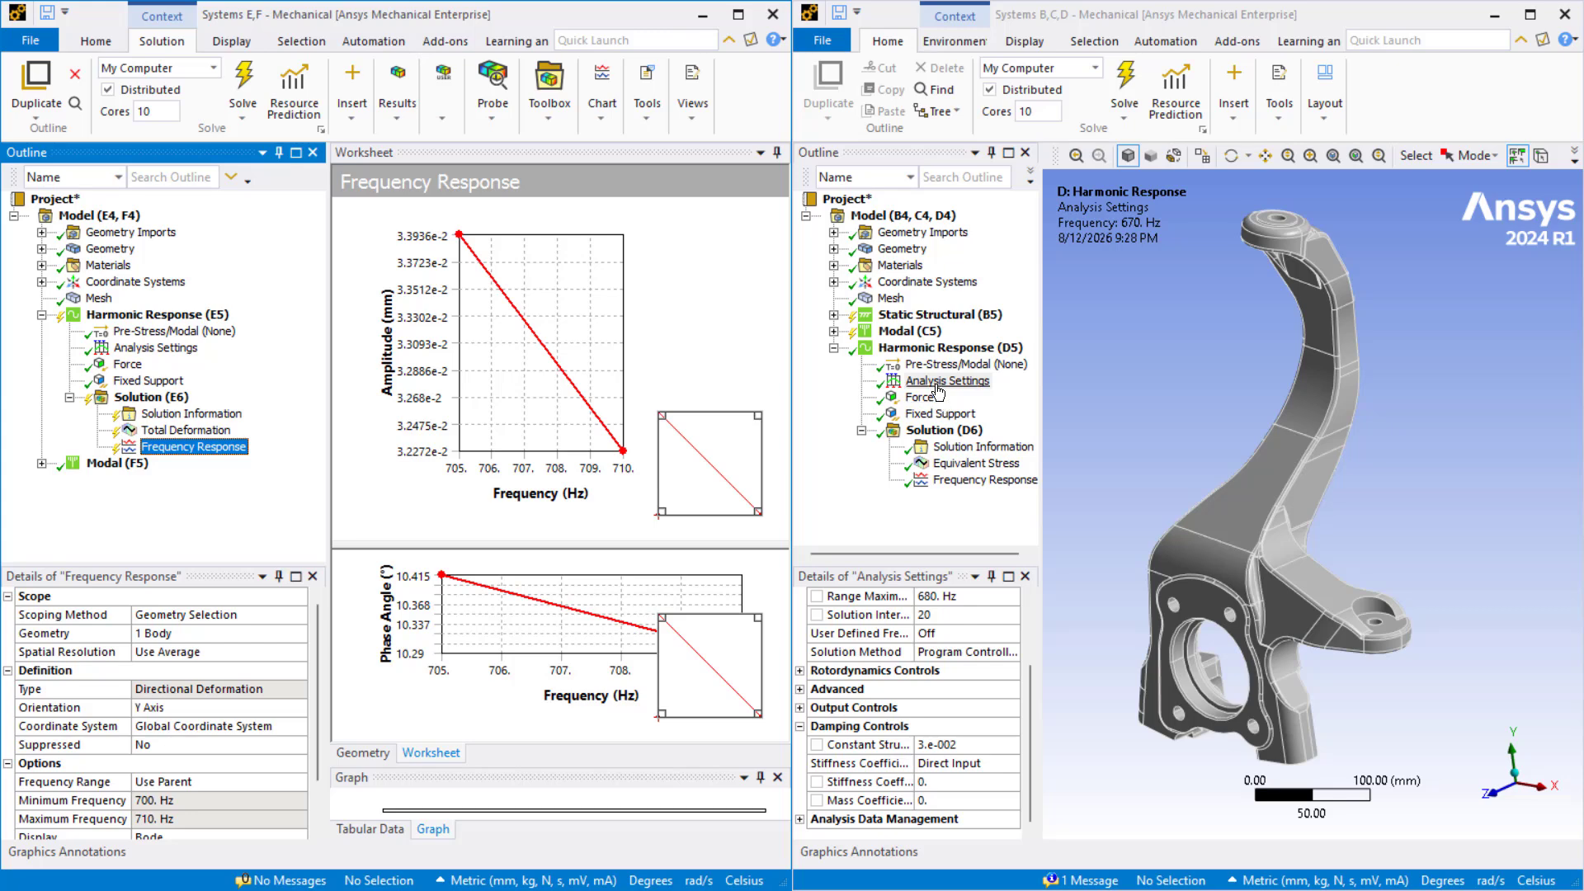
pyautogui.click(982, 481)
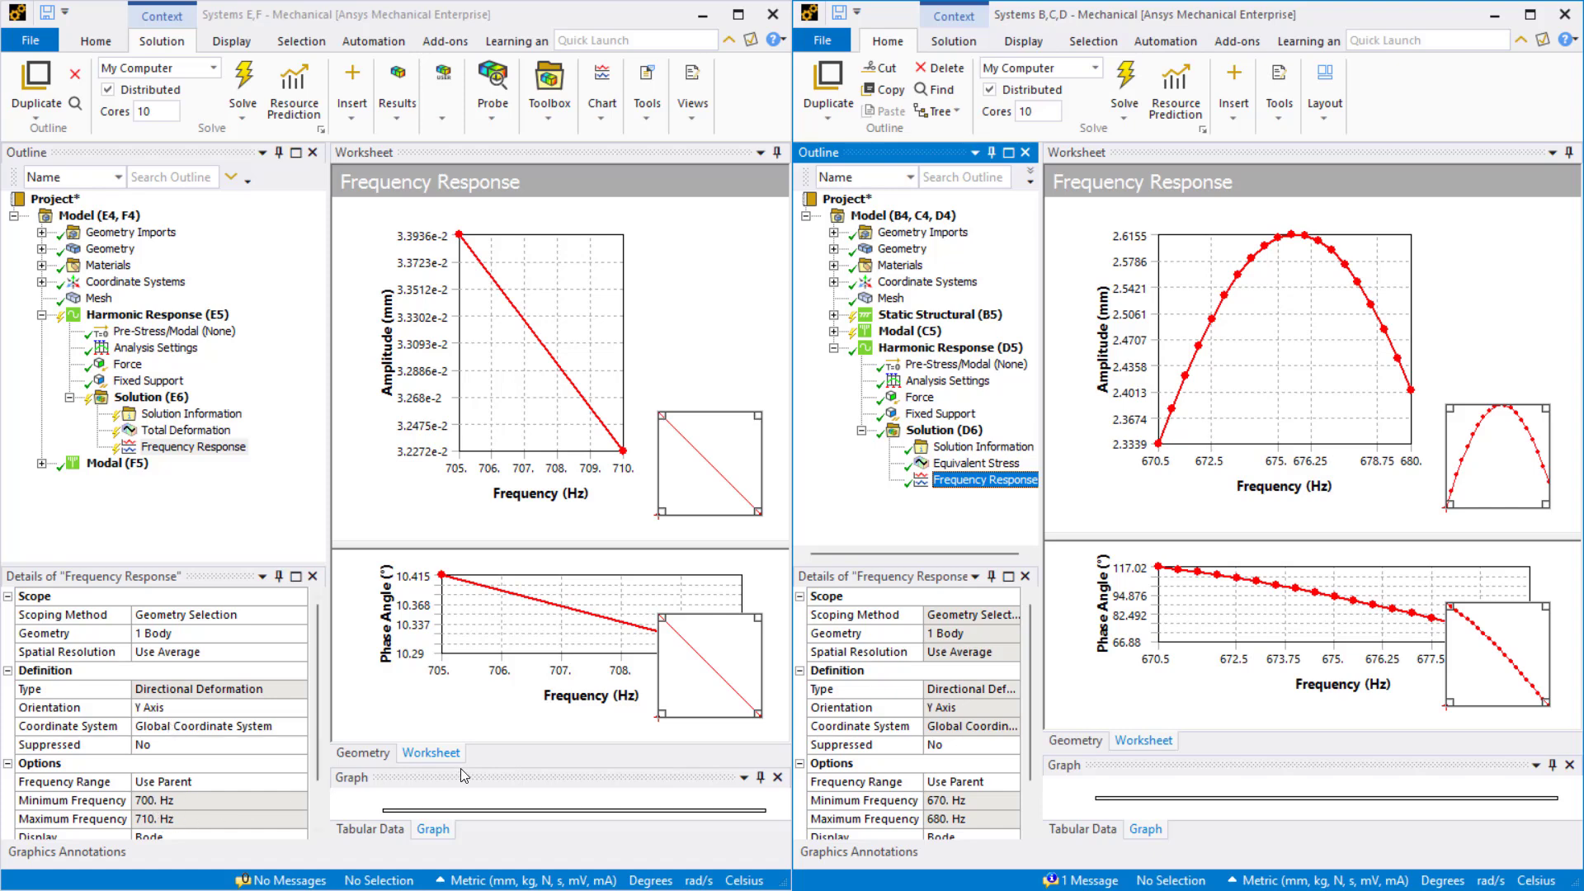
pyautogui.click(181, 521)
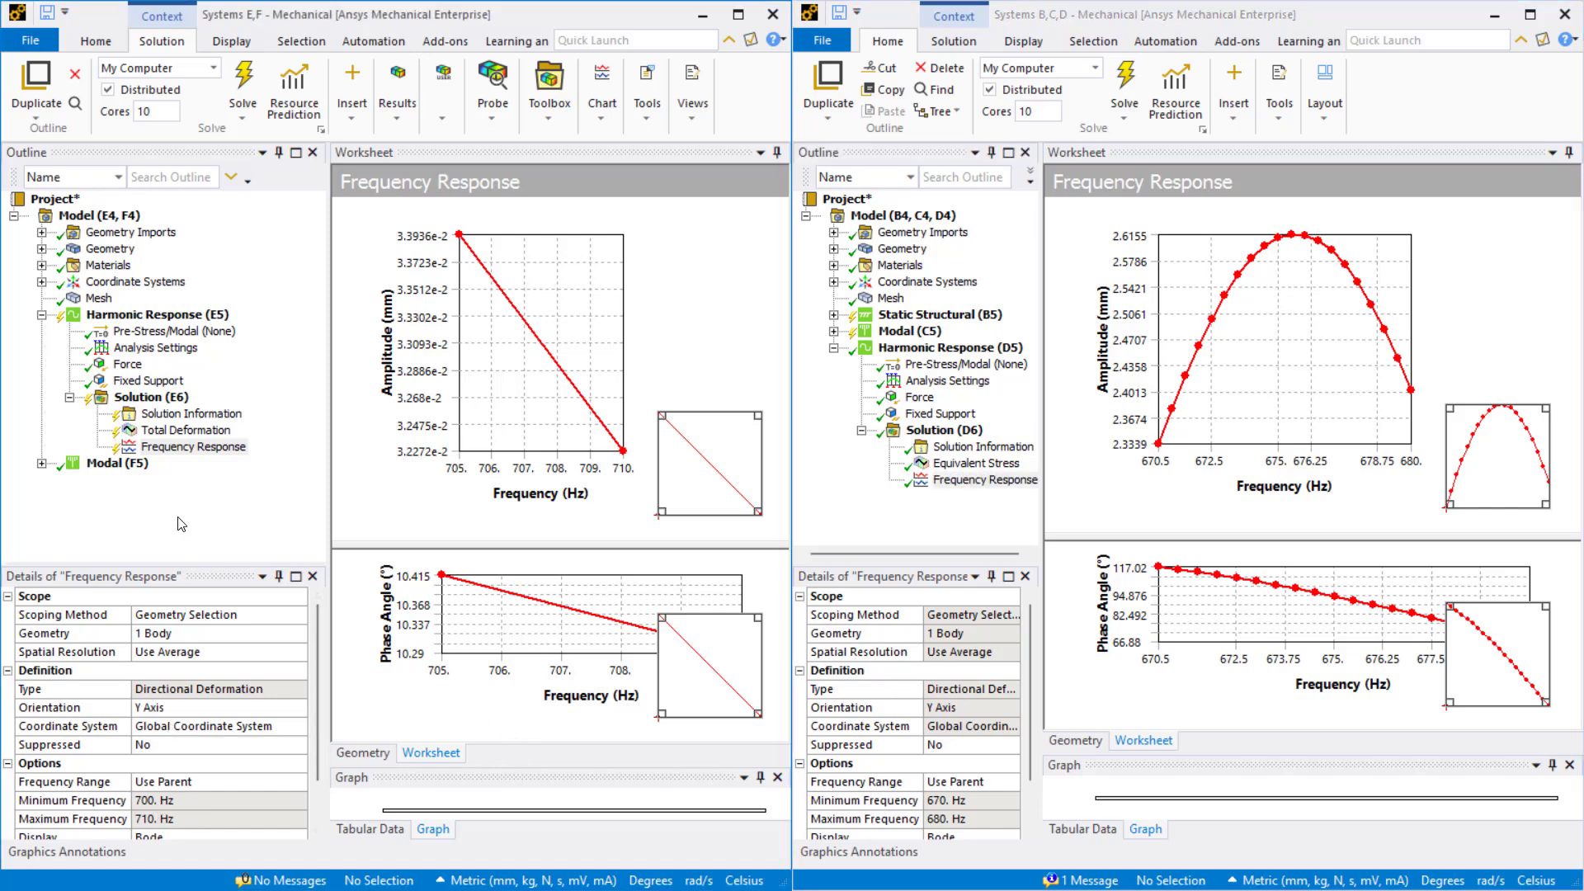
# Evaluate all results of Solution E6 and display its updated Frequency Response chart
pyautogui.rightClick(158, 399)
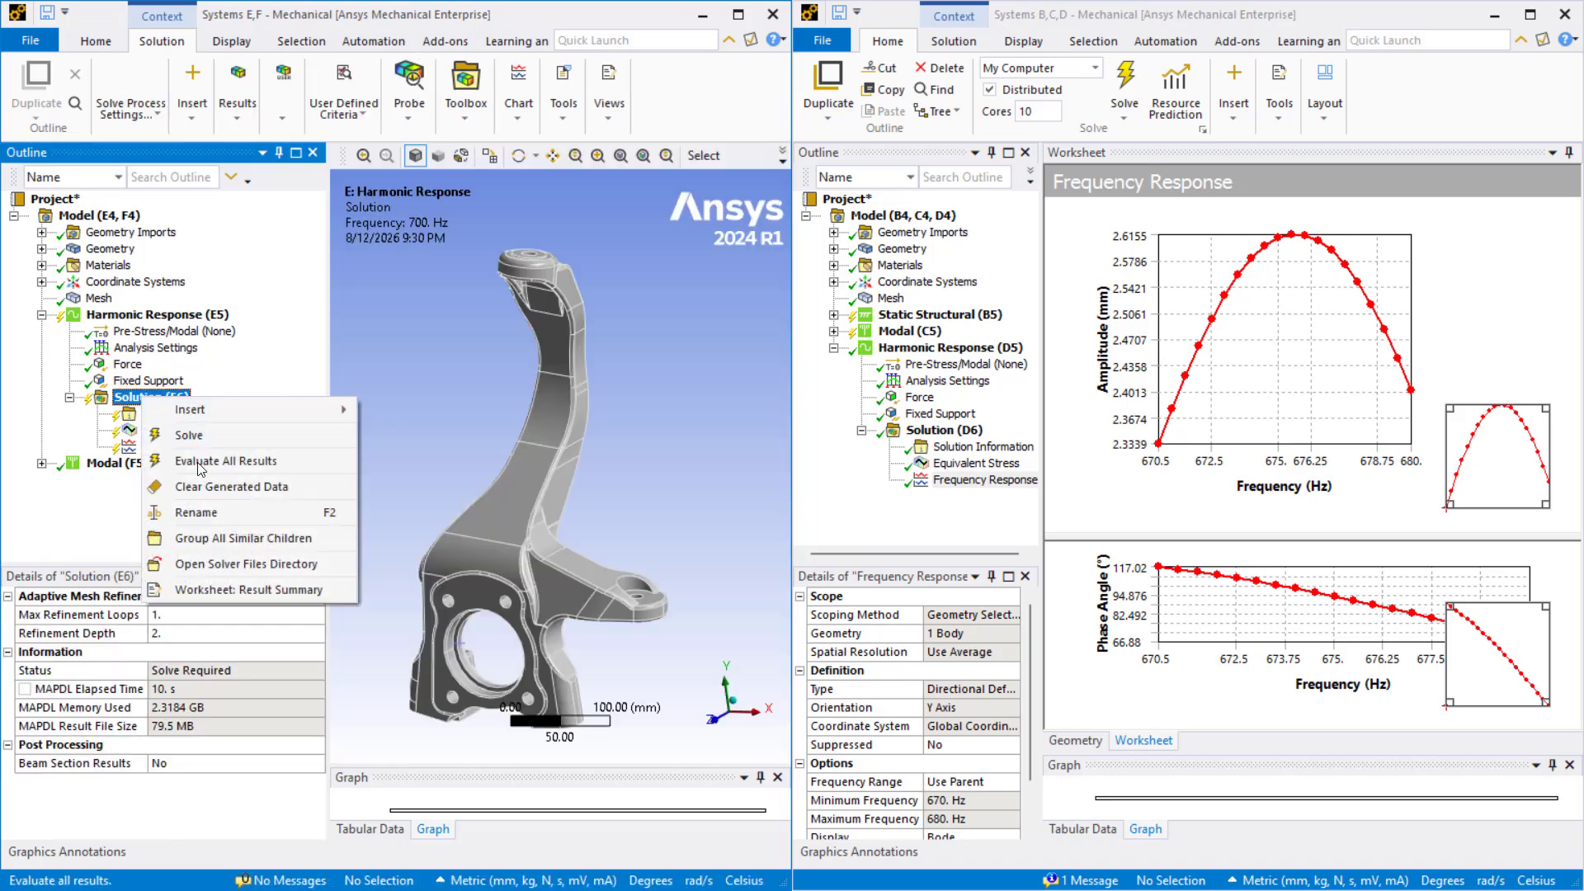
pyautogui.click(198, 464)
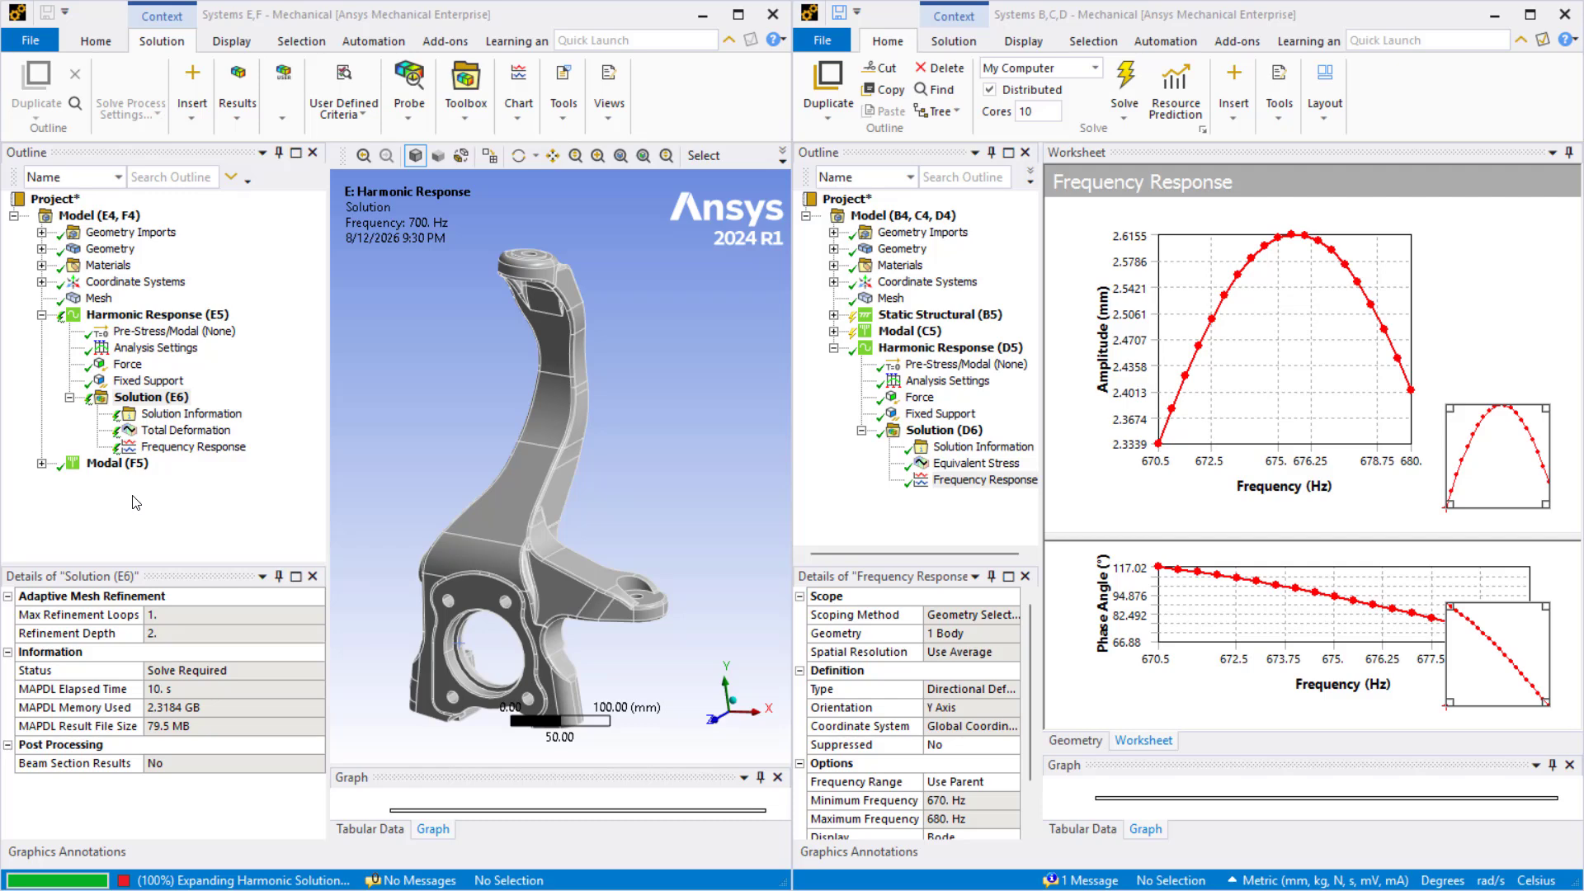
pyautogui.click(164, 432)
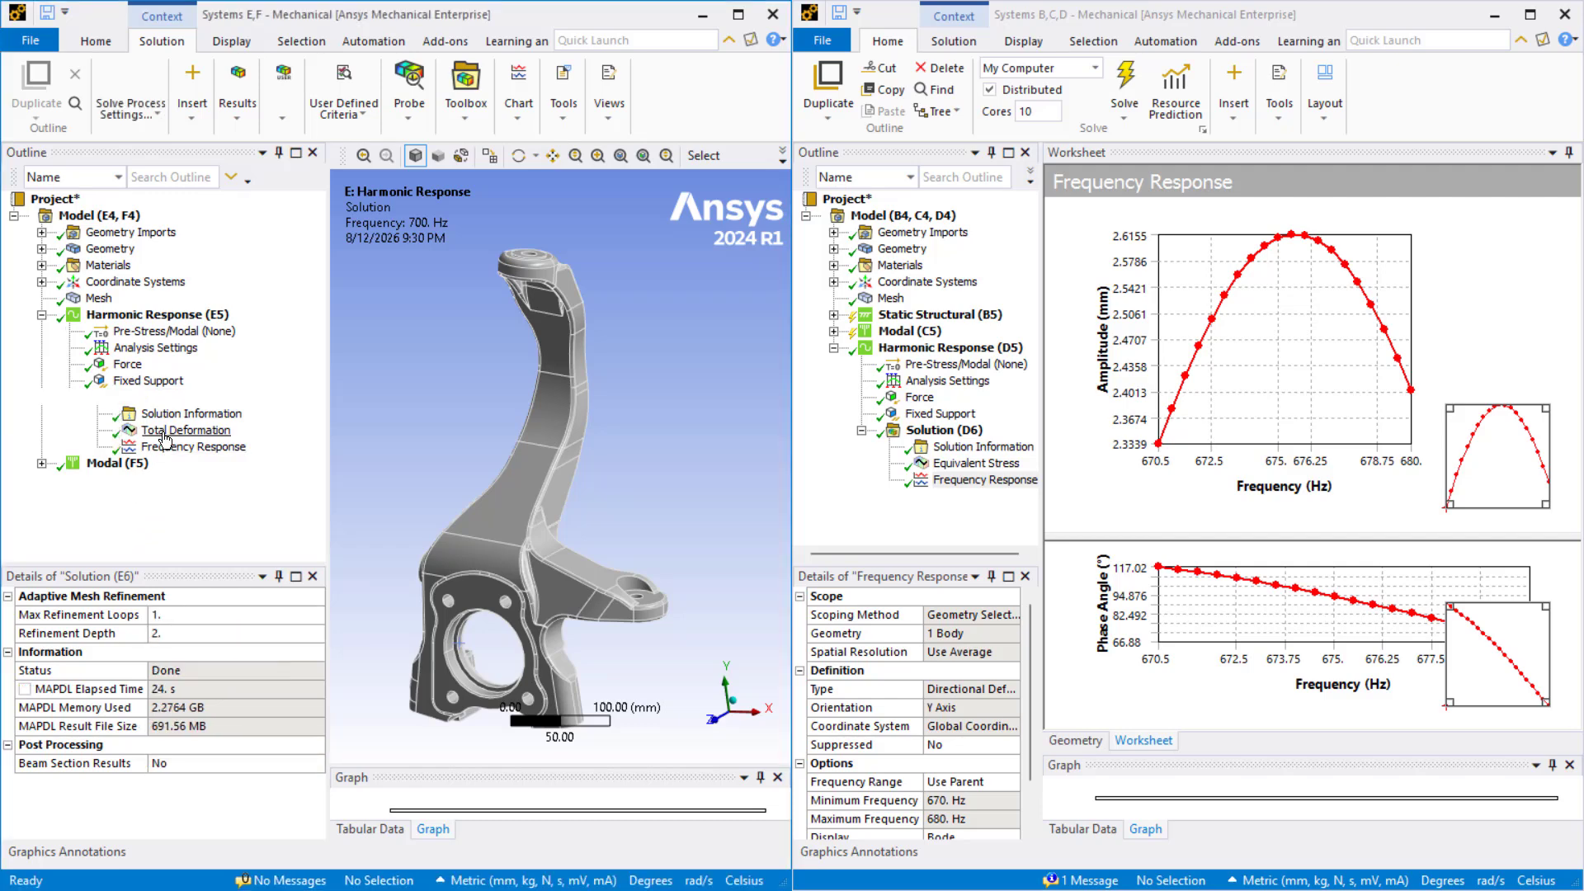
pyautogui.click(178, 447)
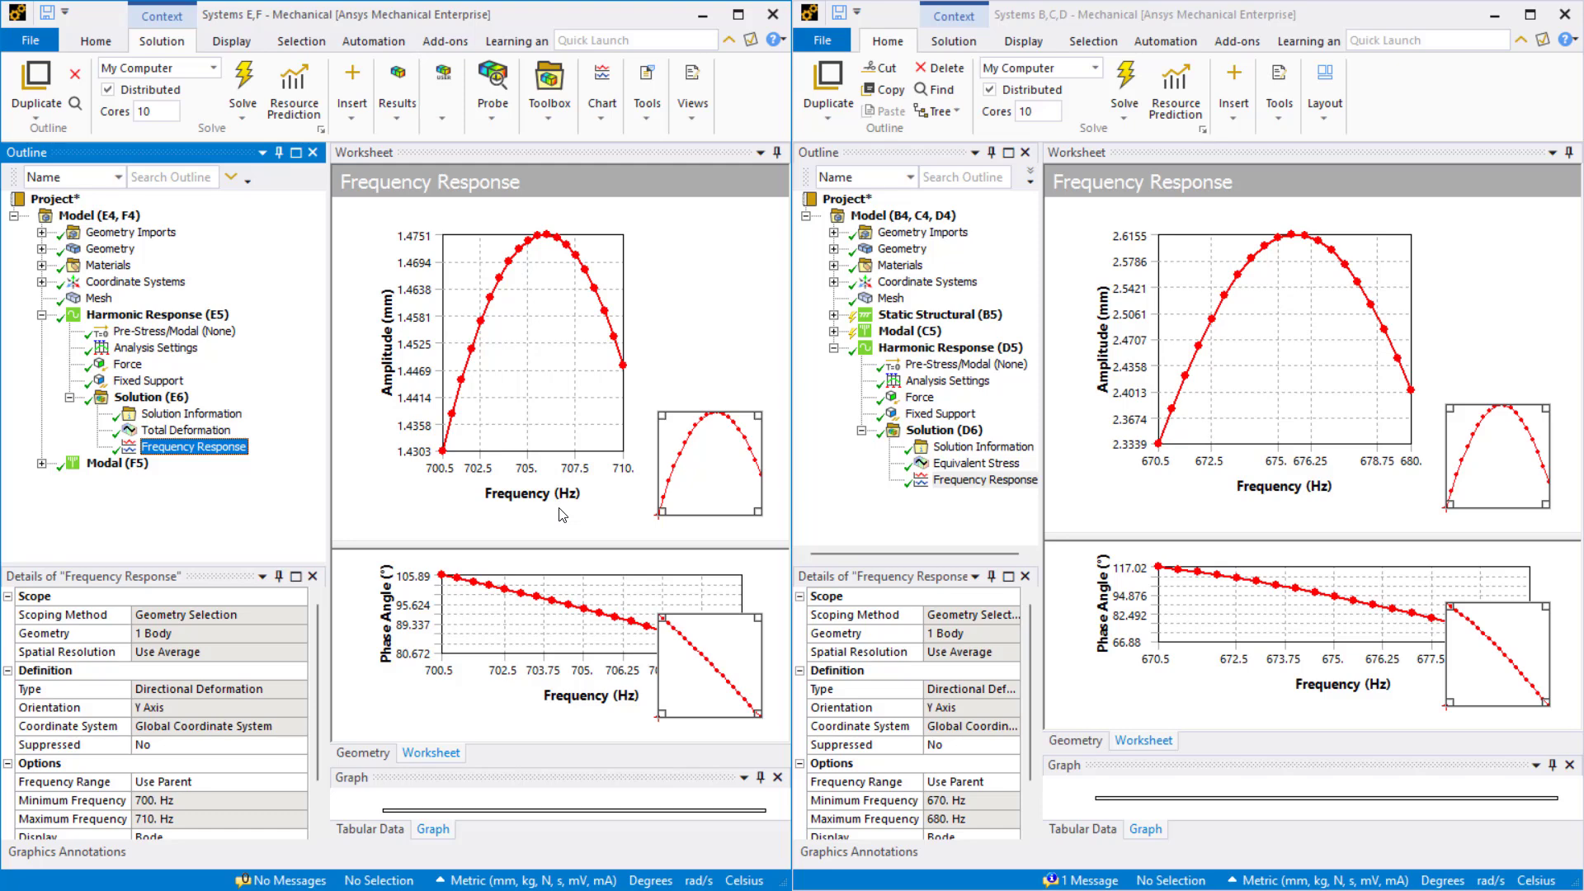
pyautogui.click(415, 525)
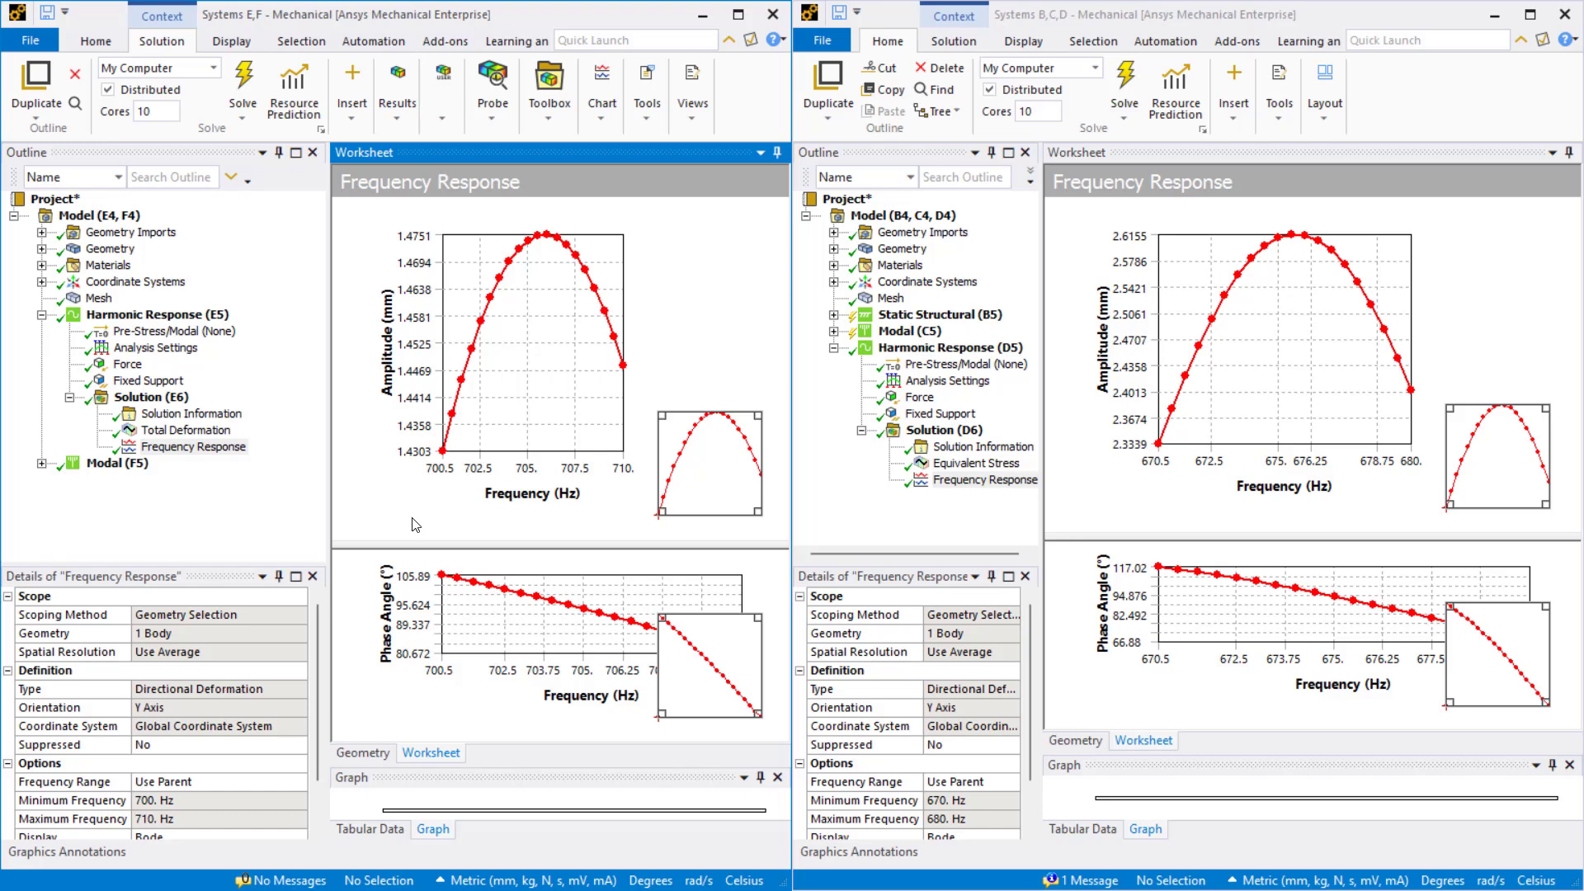
pyautogui.press('super')
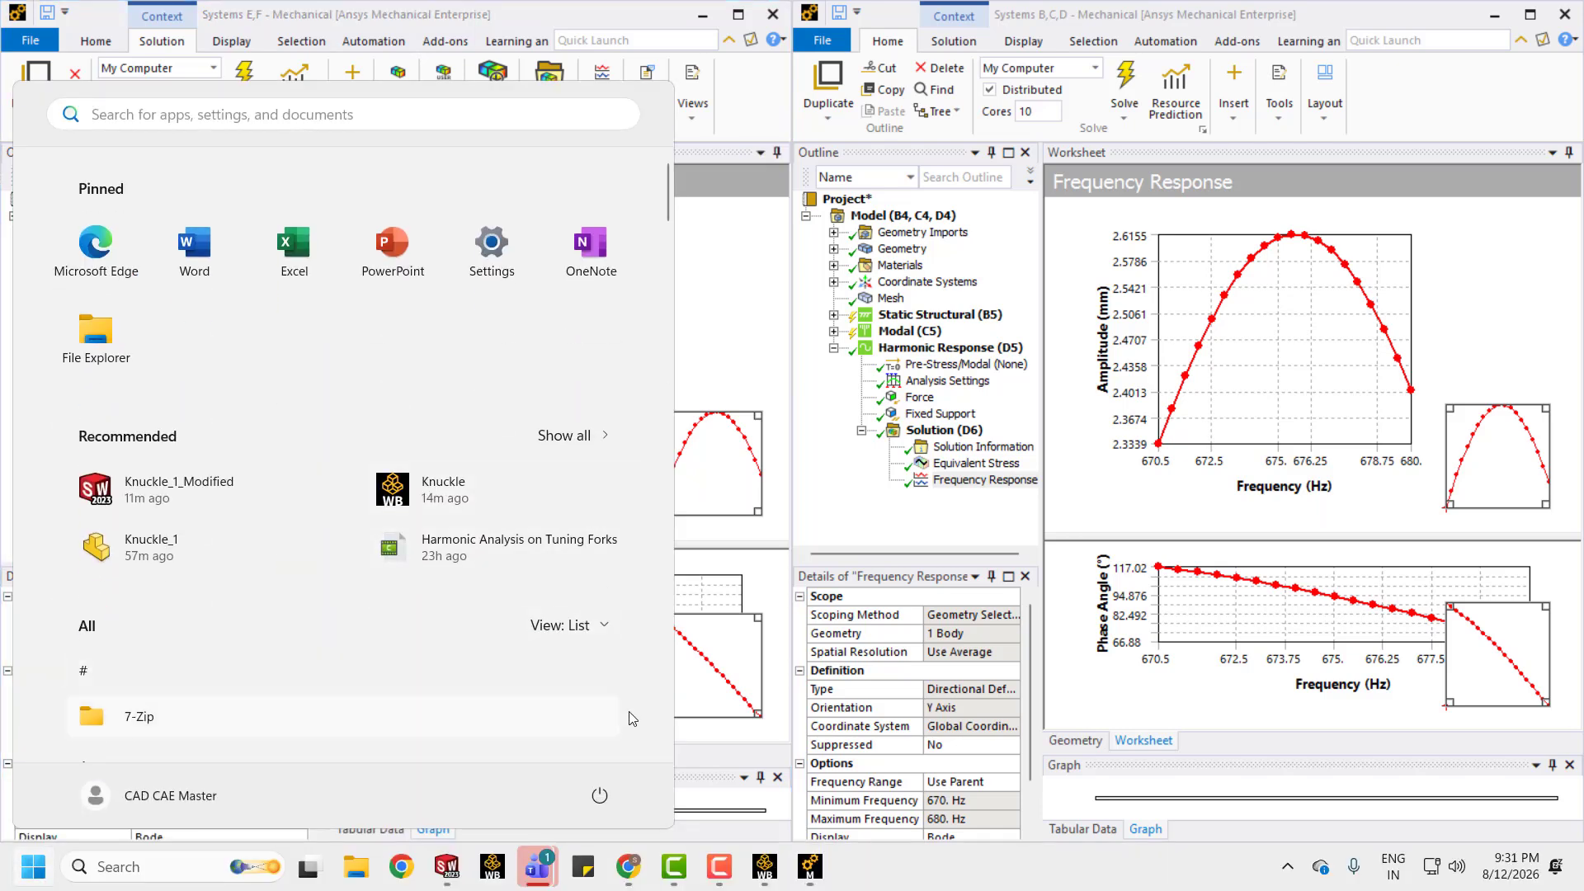
pyautogui.click(828, 529)
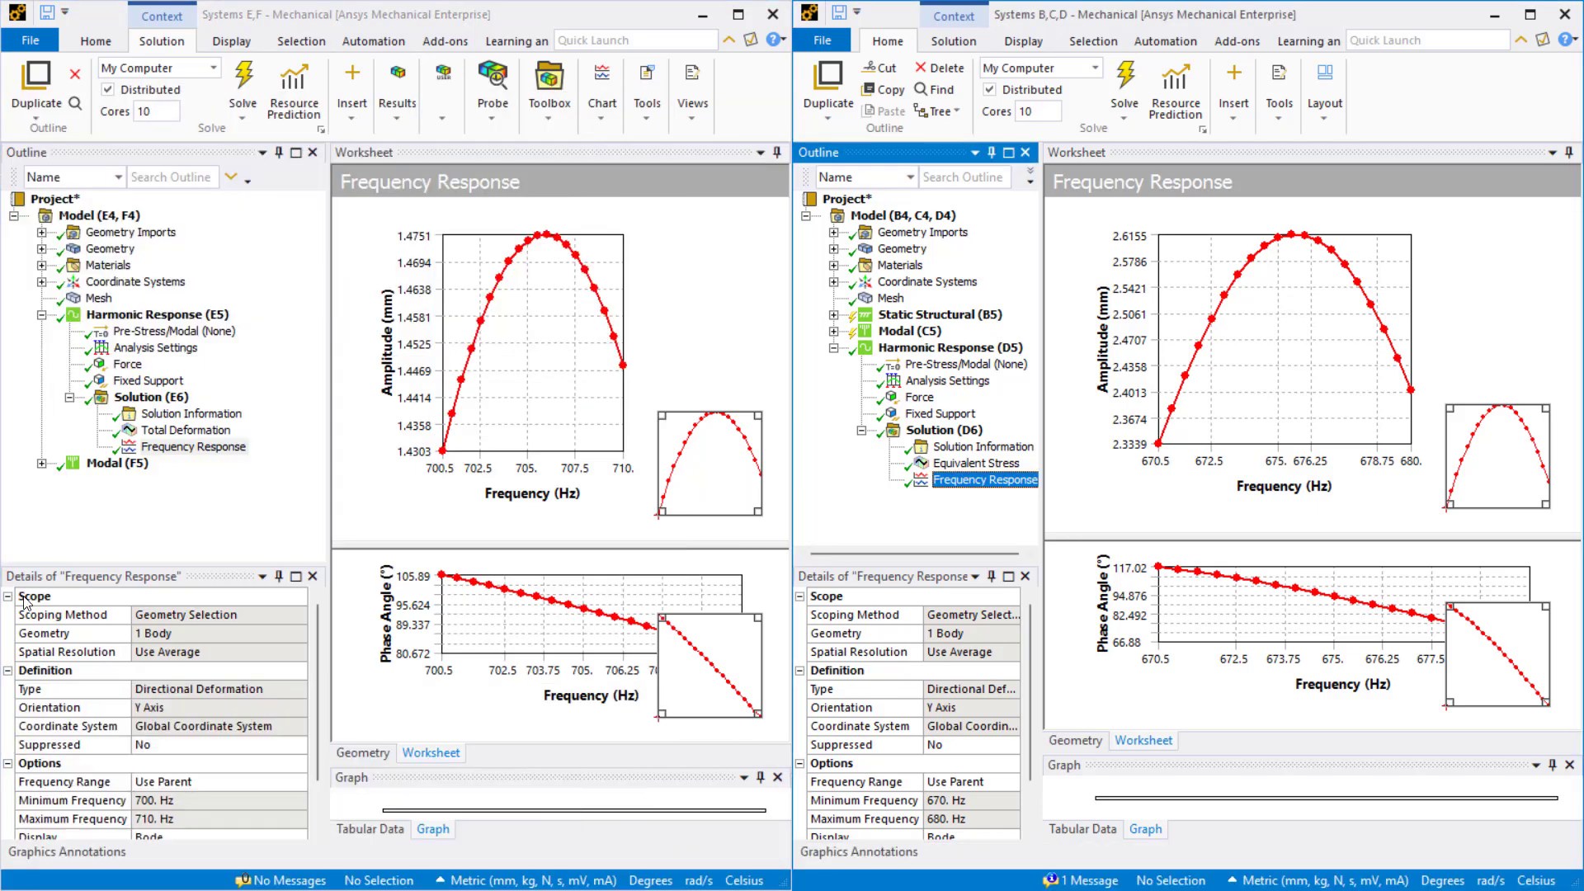
# Show the volume, mass, centroid and inertia properties of the Knuckle_1_Modified body in Systems E,F
pyautogui.doubleClick(110, 248)
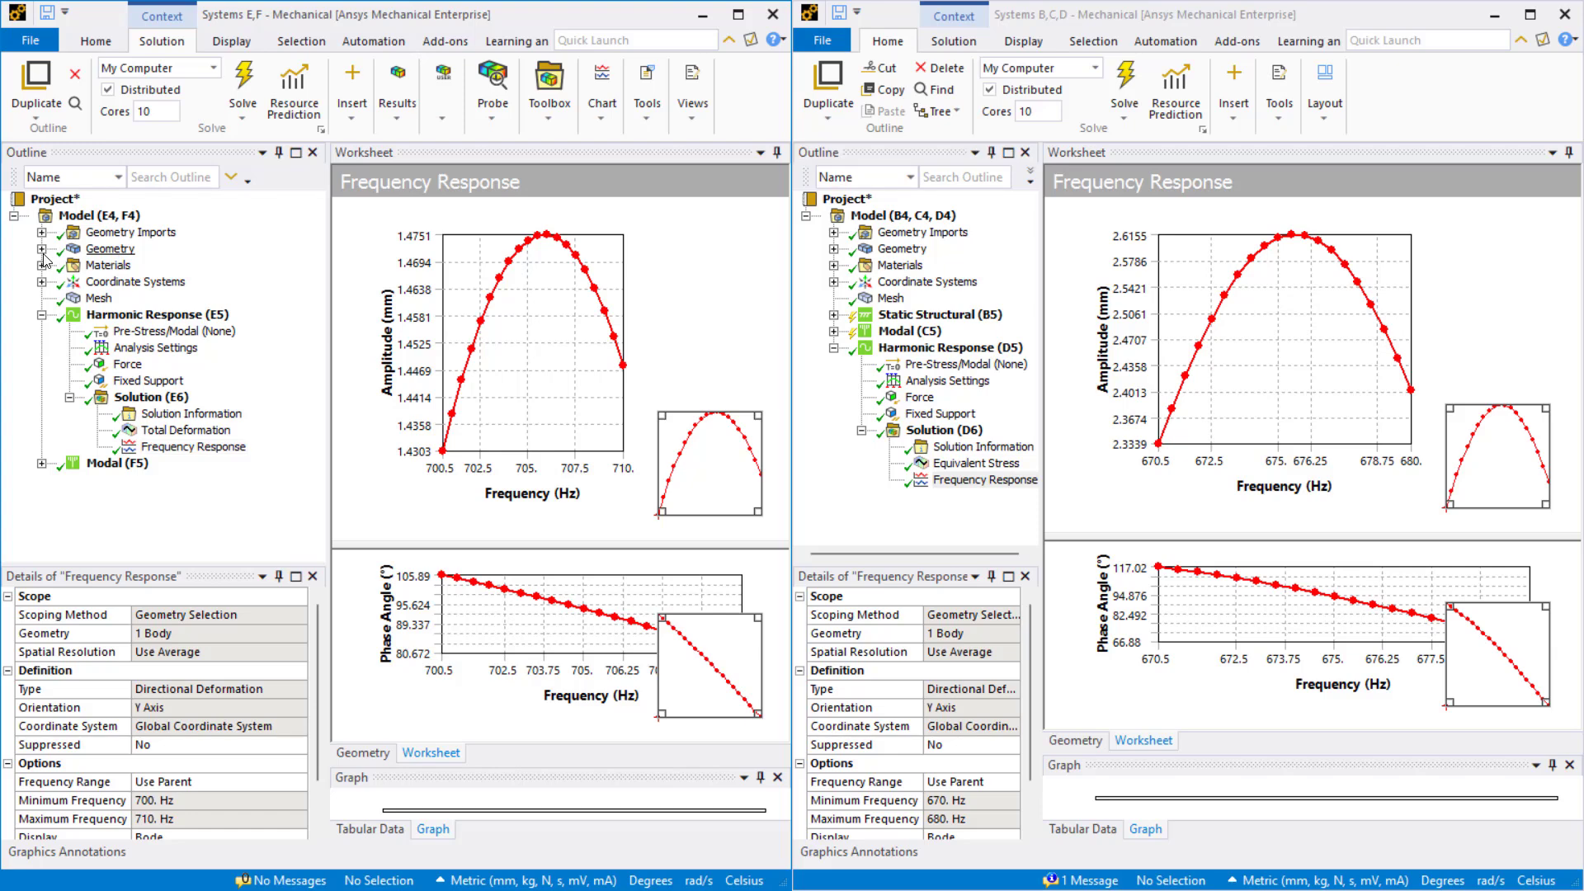
pyautogui.click(142, 266)
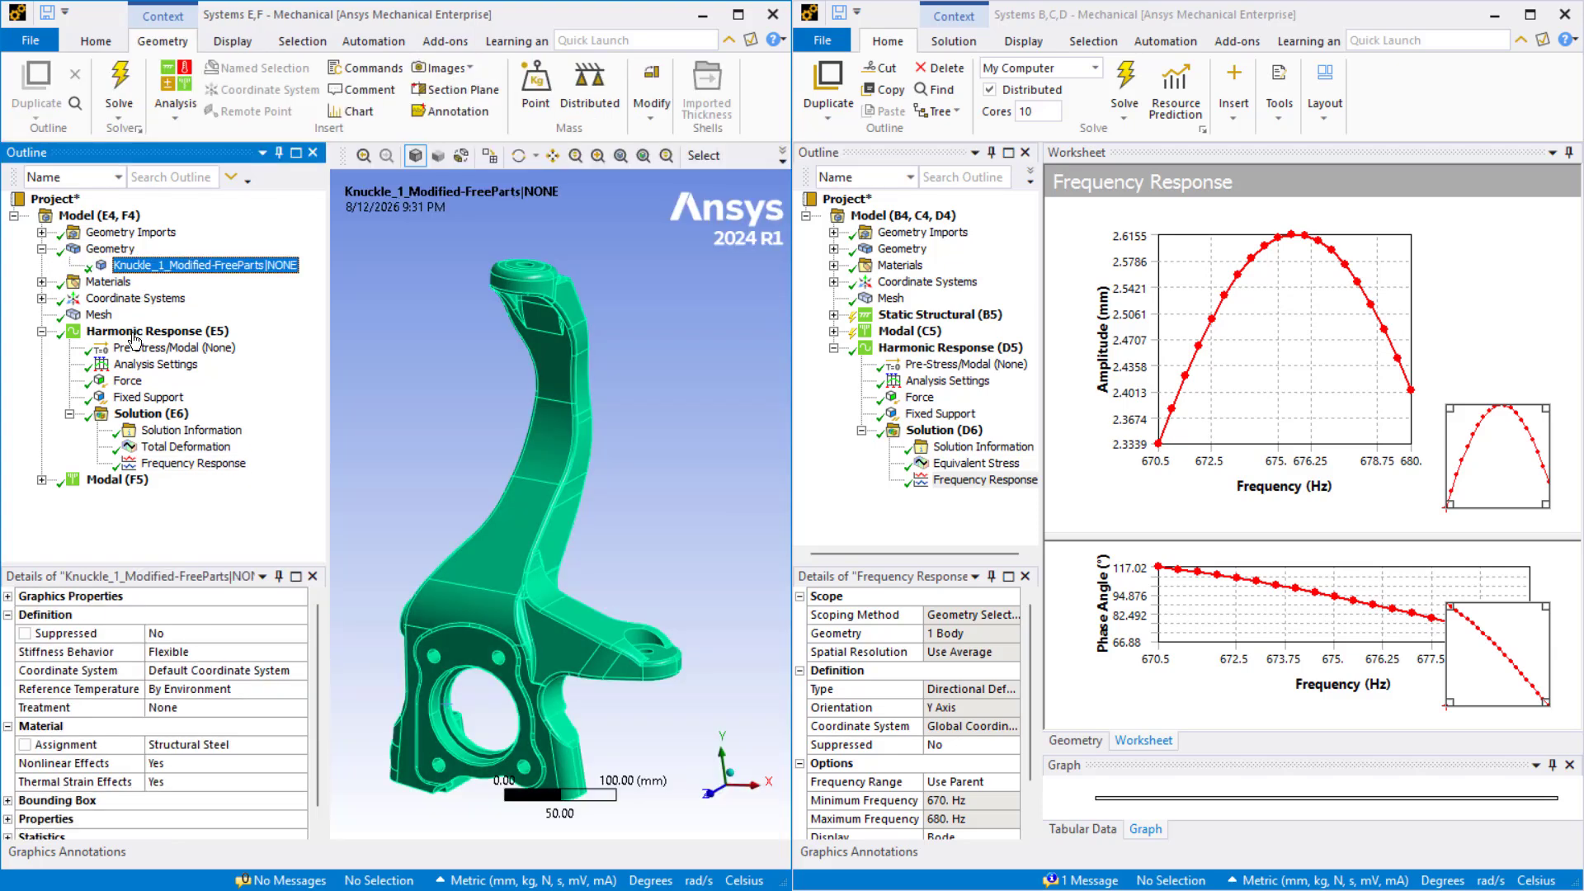
pyautogui.scroll(-1, 86, 714)
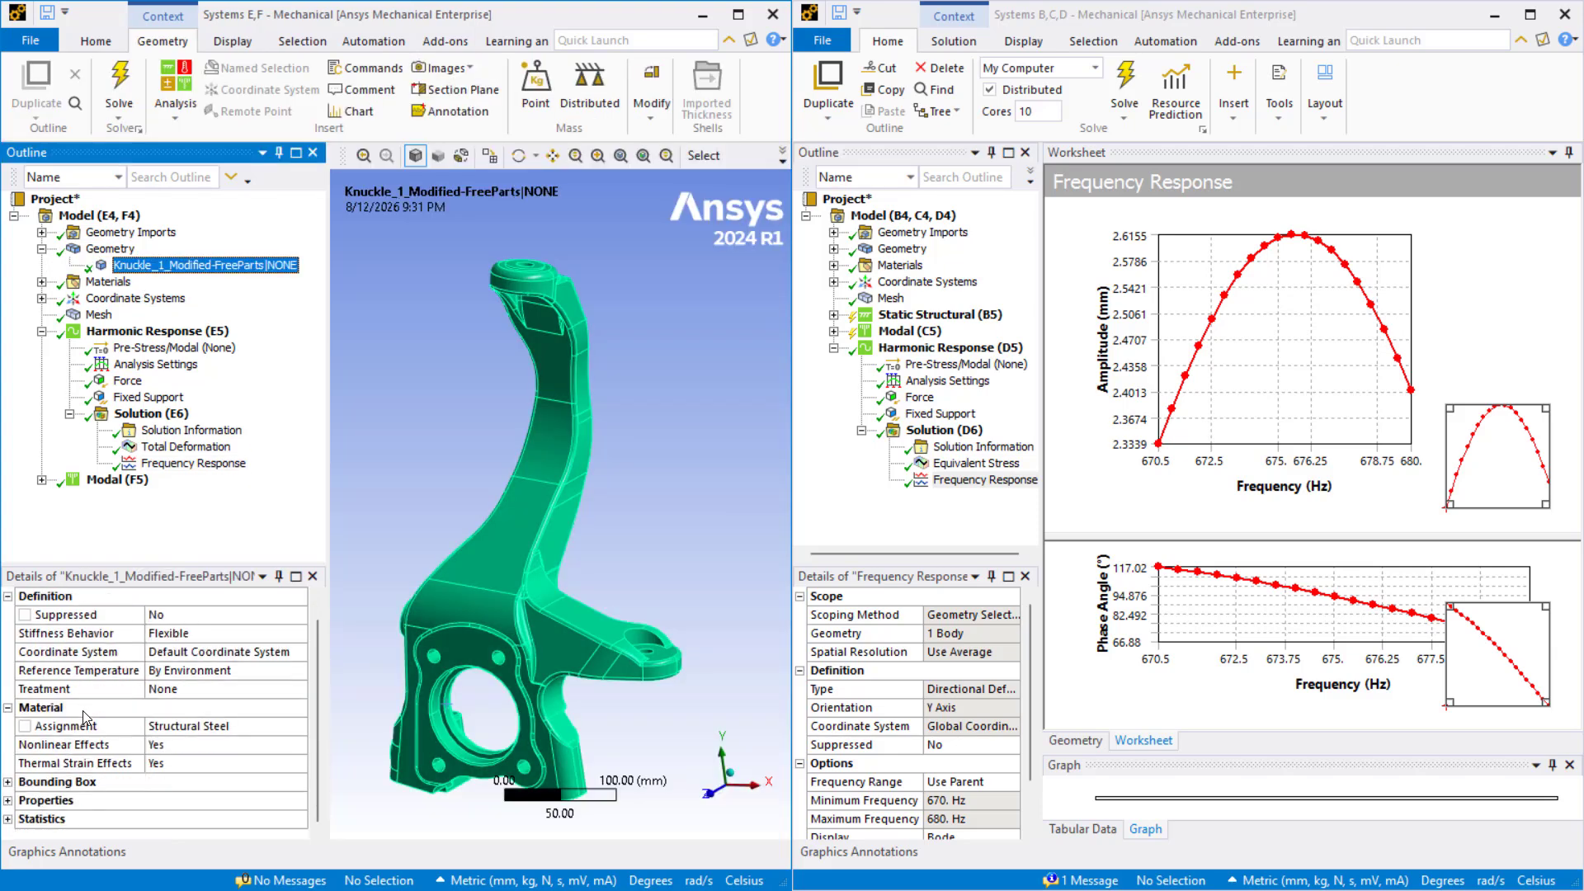
pyautogui.click(7, 800)
pyautogui.scroll(-3, 213, 801)
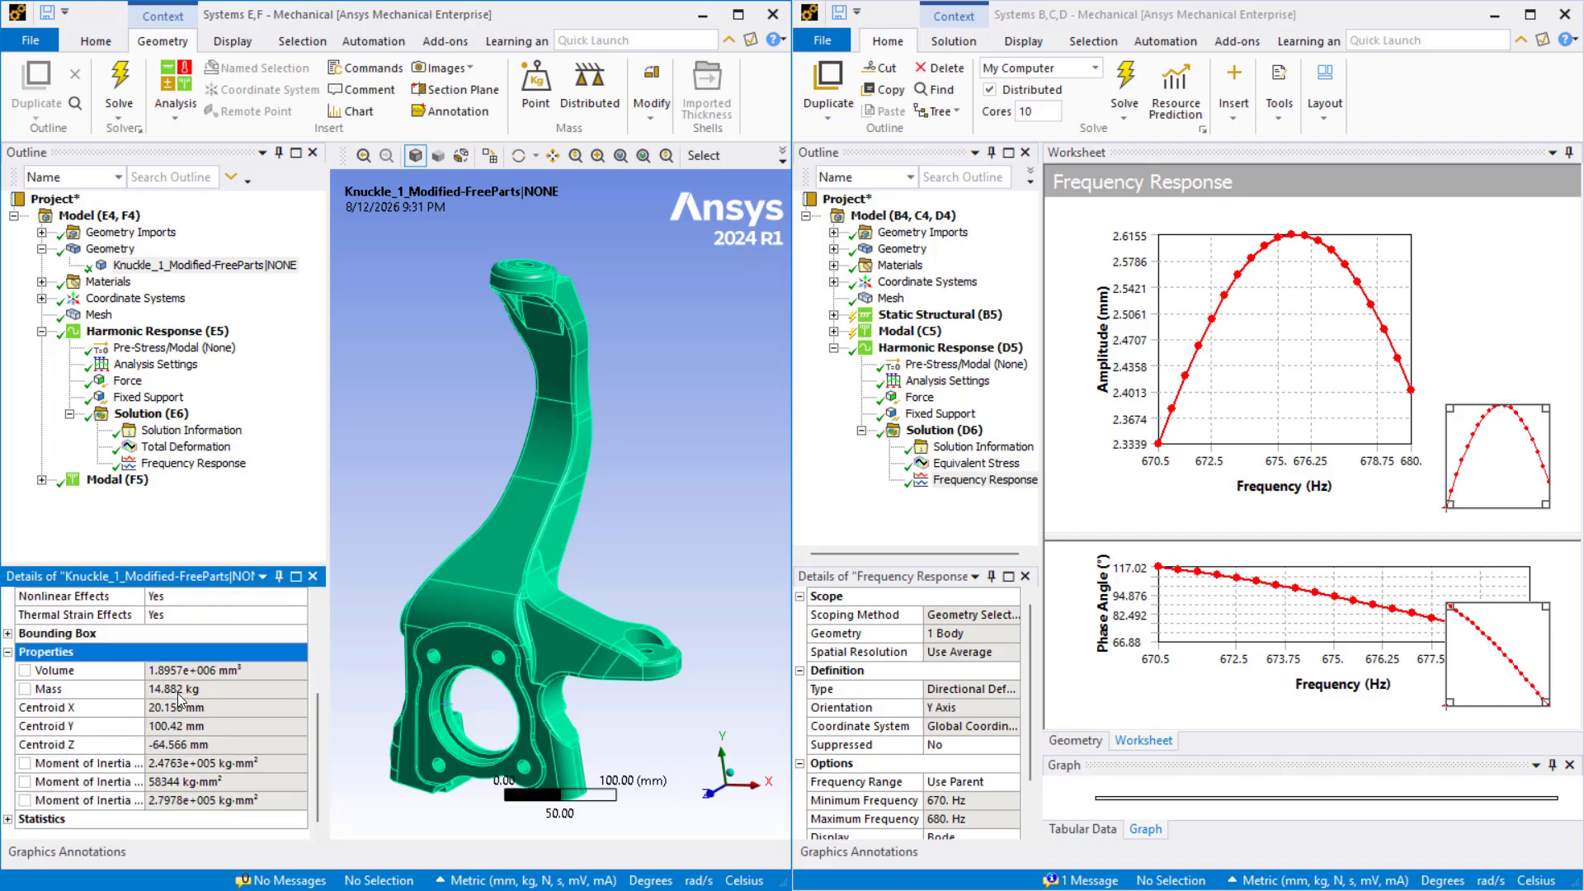
pyautogui.moveTo(612, 527); pyautogui.dragTo(561, 529, button='middle')
# Show the same volume, mass, centroid and inertia properties for the original Knuckle_1 body in Systems B,C,D
pyautogui.click(1043, 672)
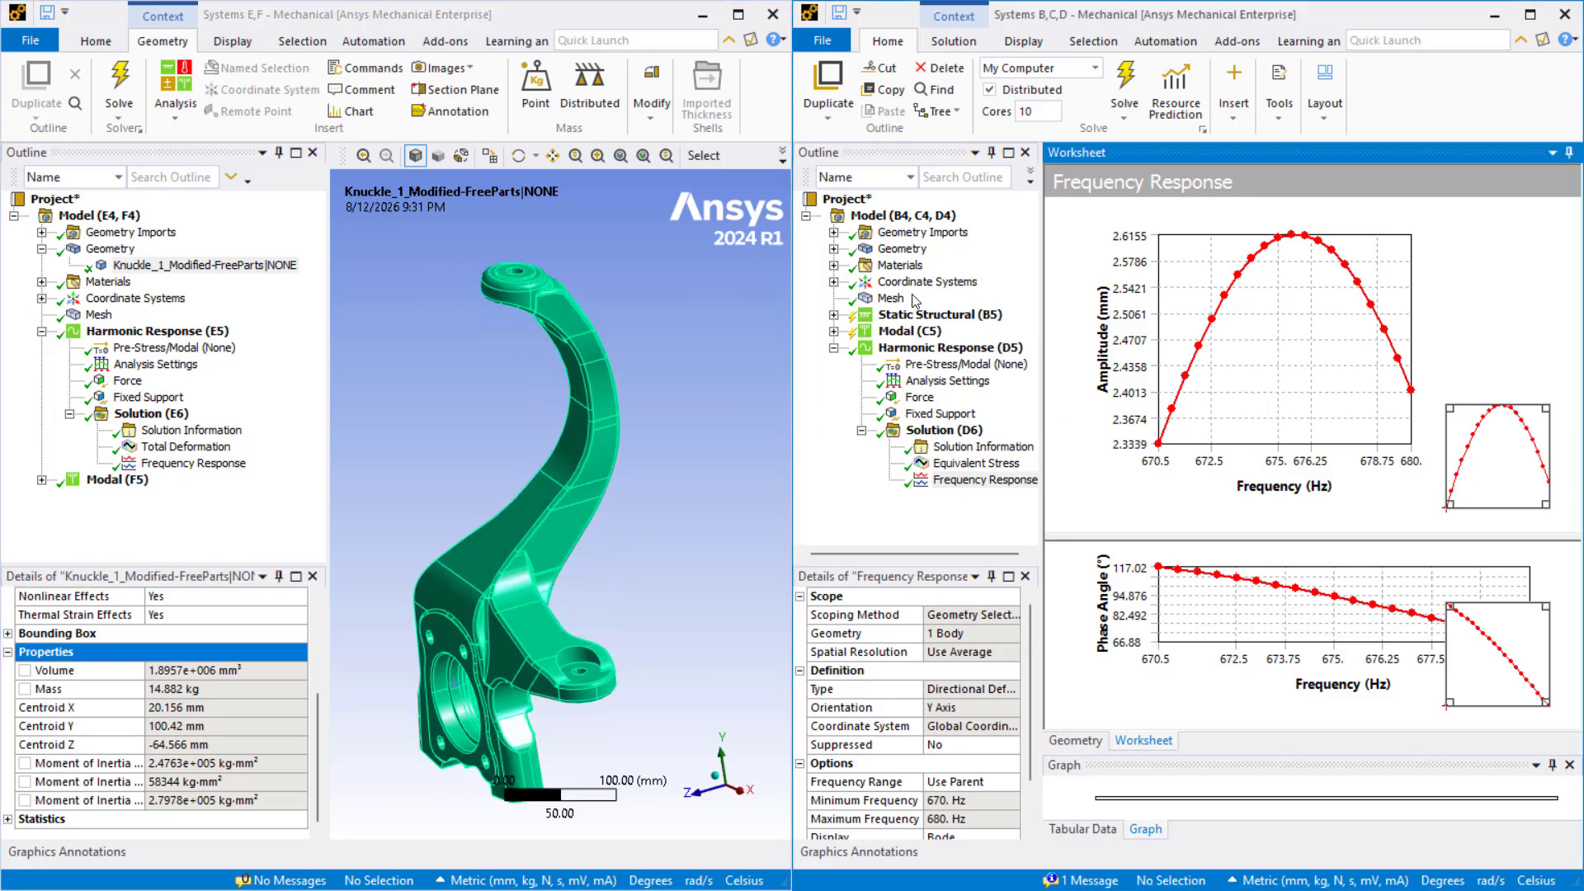
pyautogui.click(835, 249)
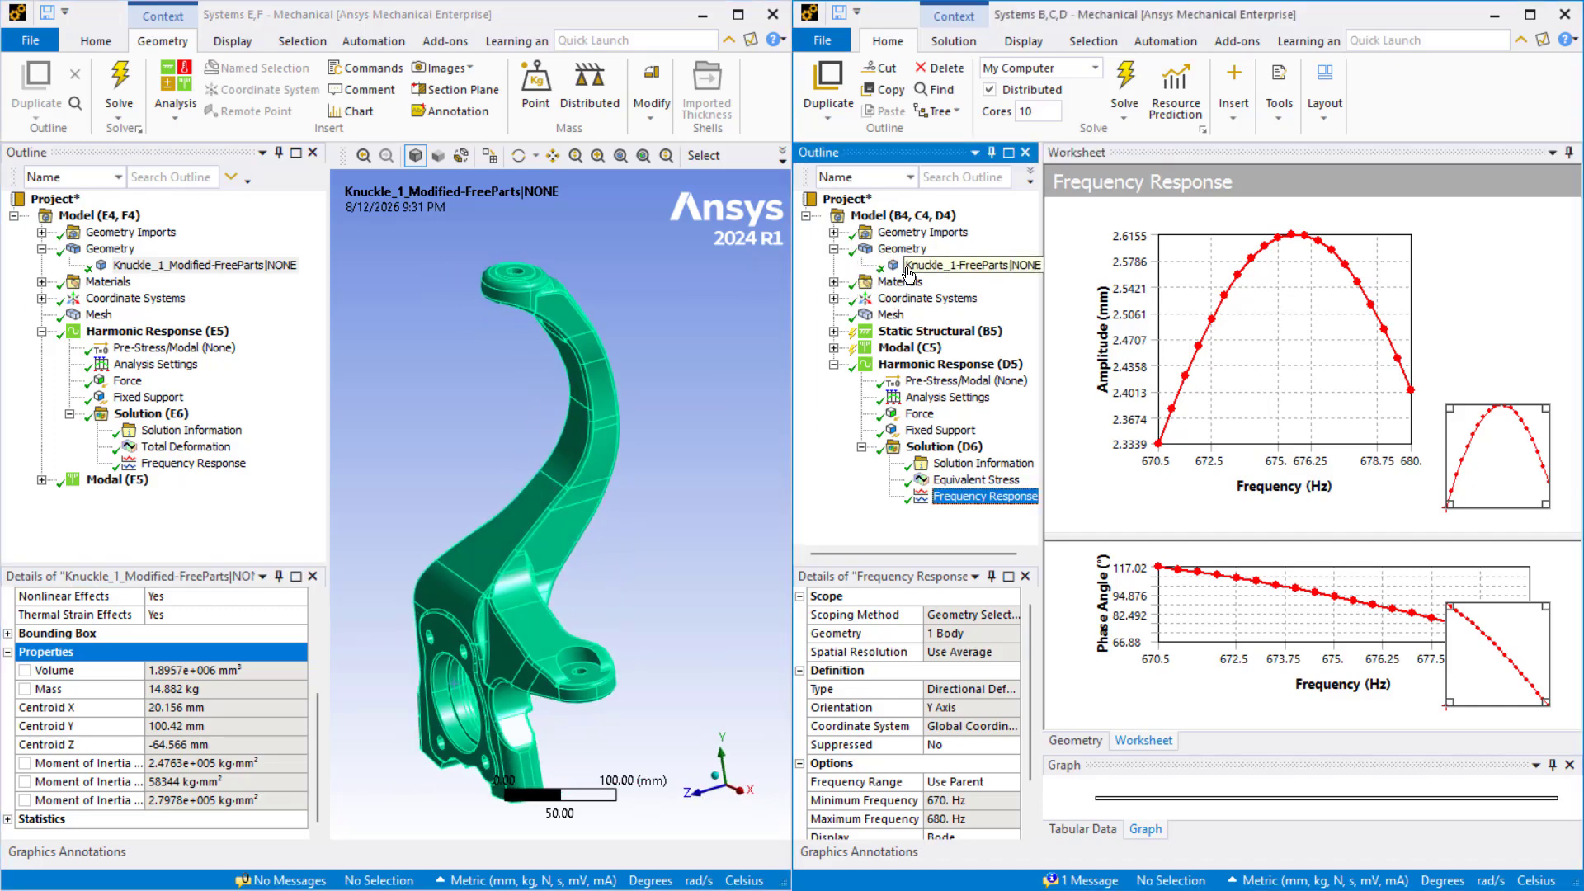
pyautogui.click(908, 269)
pyautogui.click(834, 282)
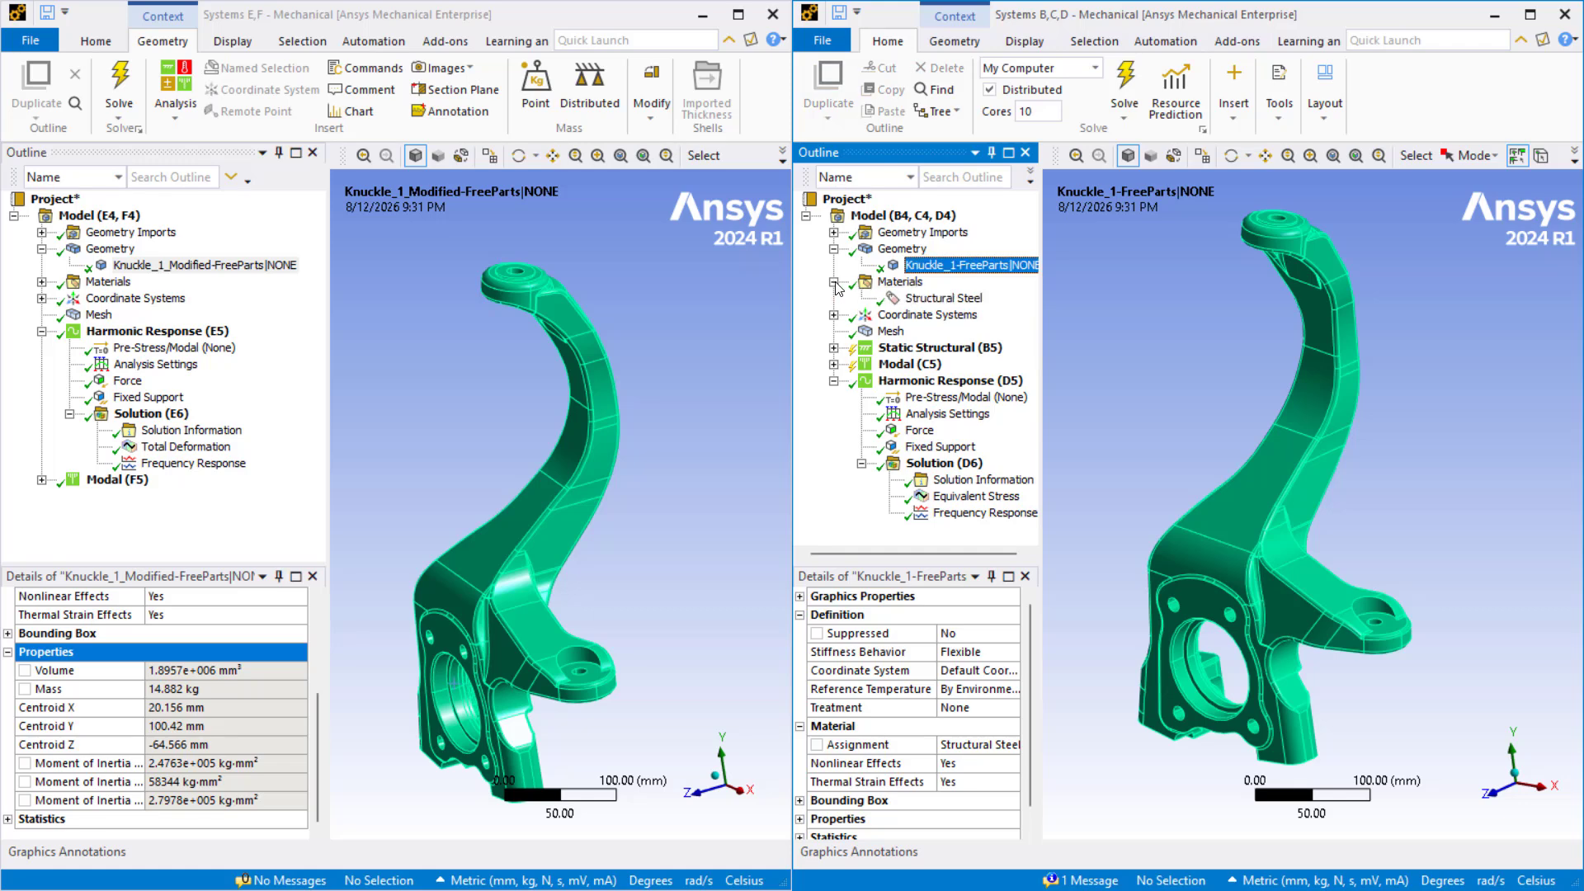
pyautogui.scroll(-1, 805, 817)
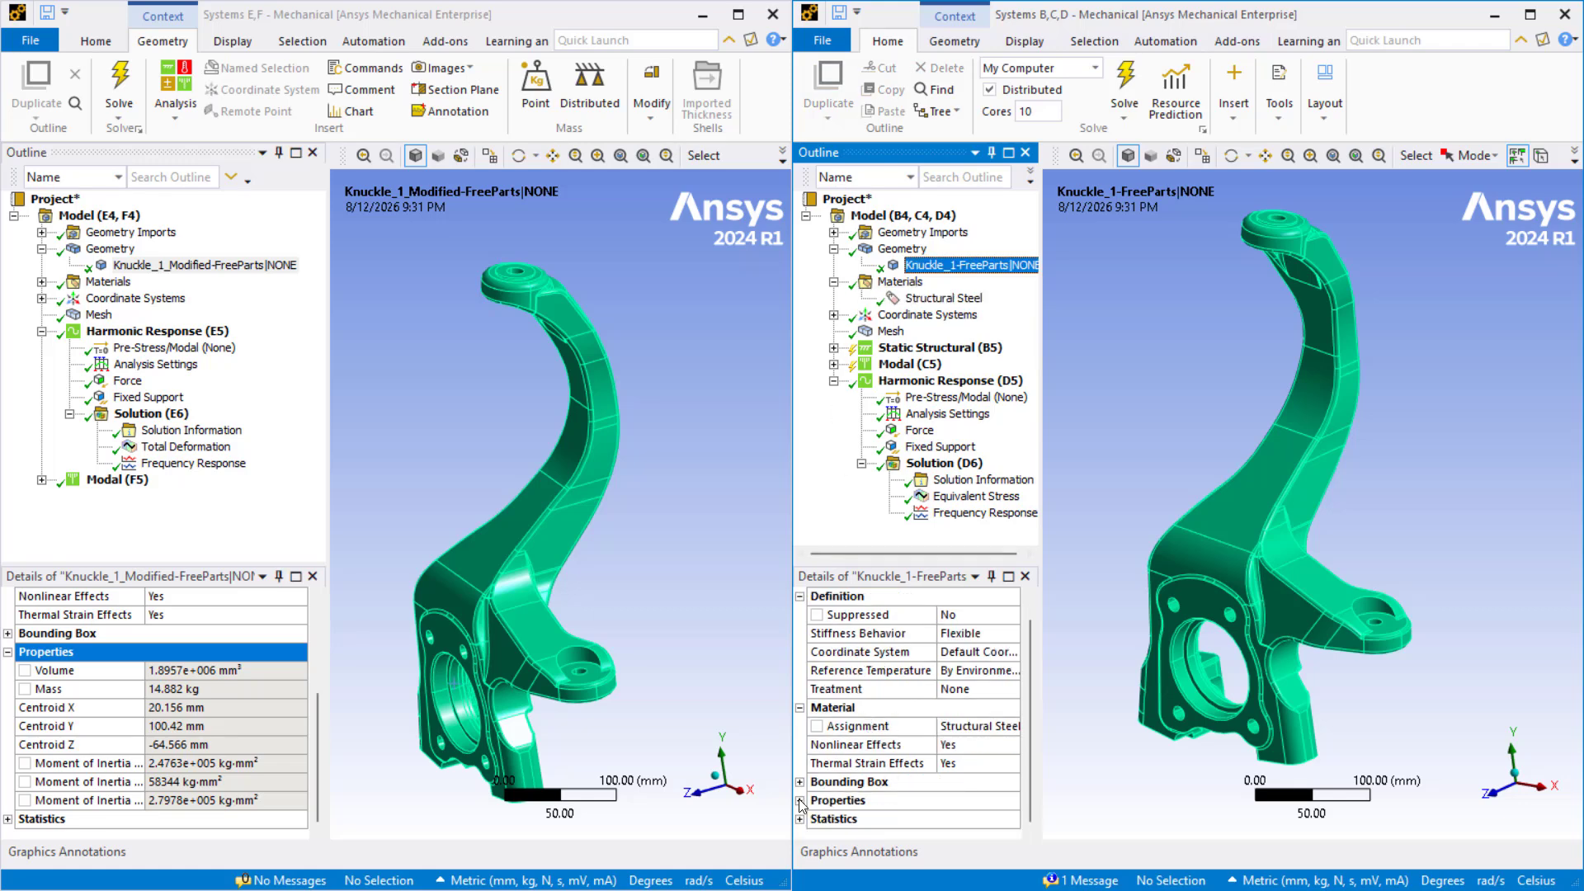
pyautogui.click(800, 800)
pyautogui.scroll(-3, 870, 776)
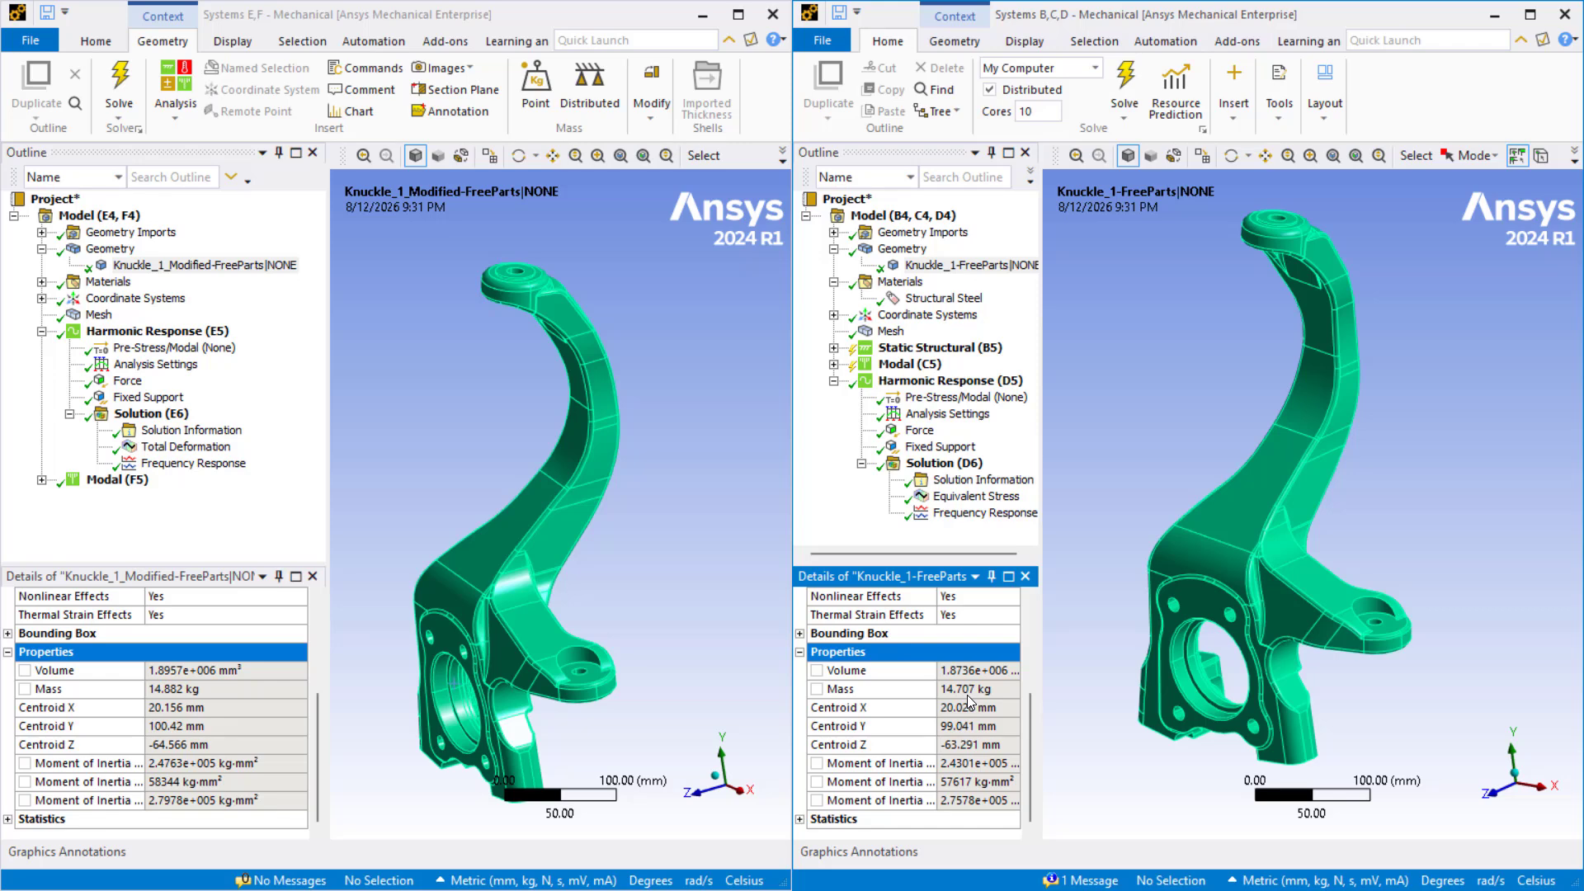
# Examine the arm shape of the modified and original knuckle bodies side by side, viewed from the side
pyautogui.click(734, 558)
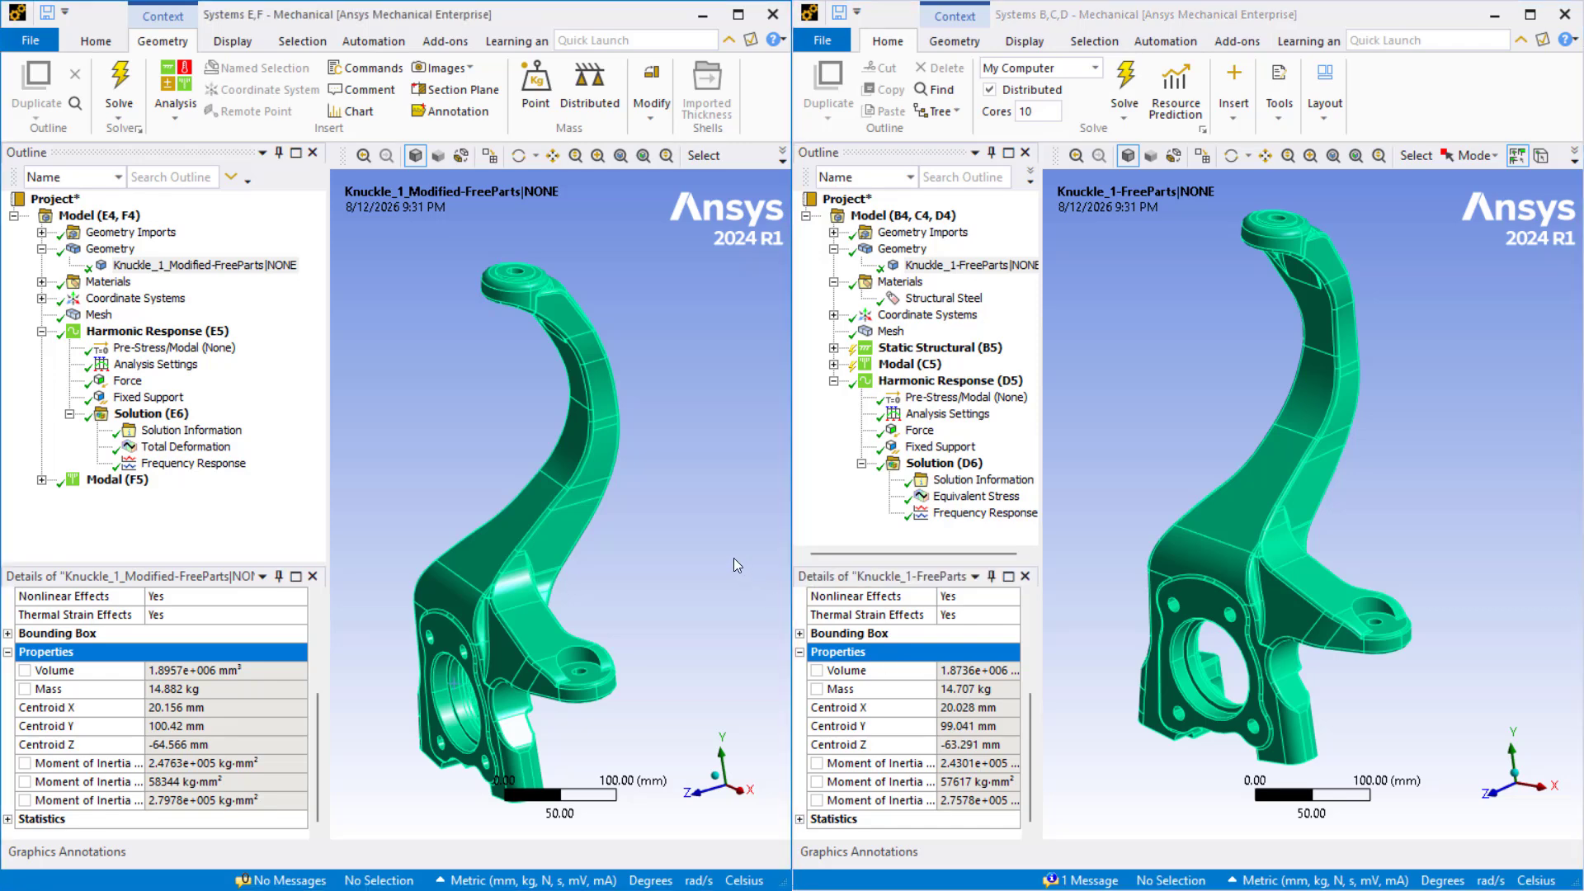
pyautogui.moveTo(627, 606); pyautogui.dragTo(664, 595, button='middle')
pyautogui.moveTo(1162, 521)
pyautogui.mouseDown(button='middle')
pyautogui.moveTo(1116, 487)
pyautogui.moveTo(1079, 521)
pyautogui.moveTo(1176, 537)
pyautogui.mouseUp(button='middle')
pyautogui.click(710, 532)
pyautogui.moveTo(633, 557); pyautogui.dragTo(557, 555, button='middle')
pyautogui.moveTo(1152, 439); pyautogui.dragTo(1179, 468, button='middle')
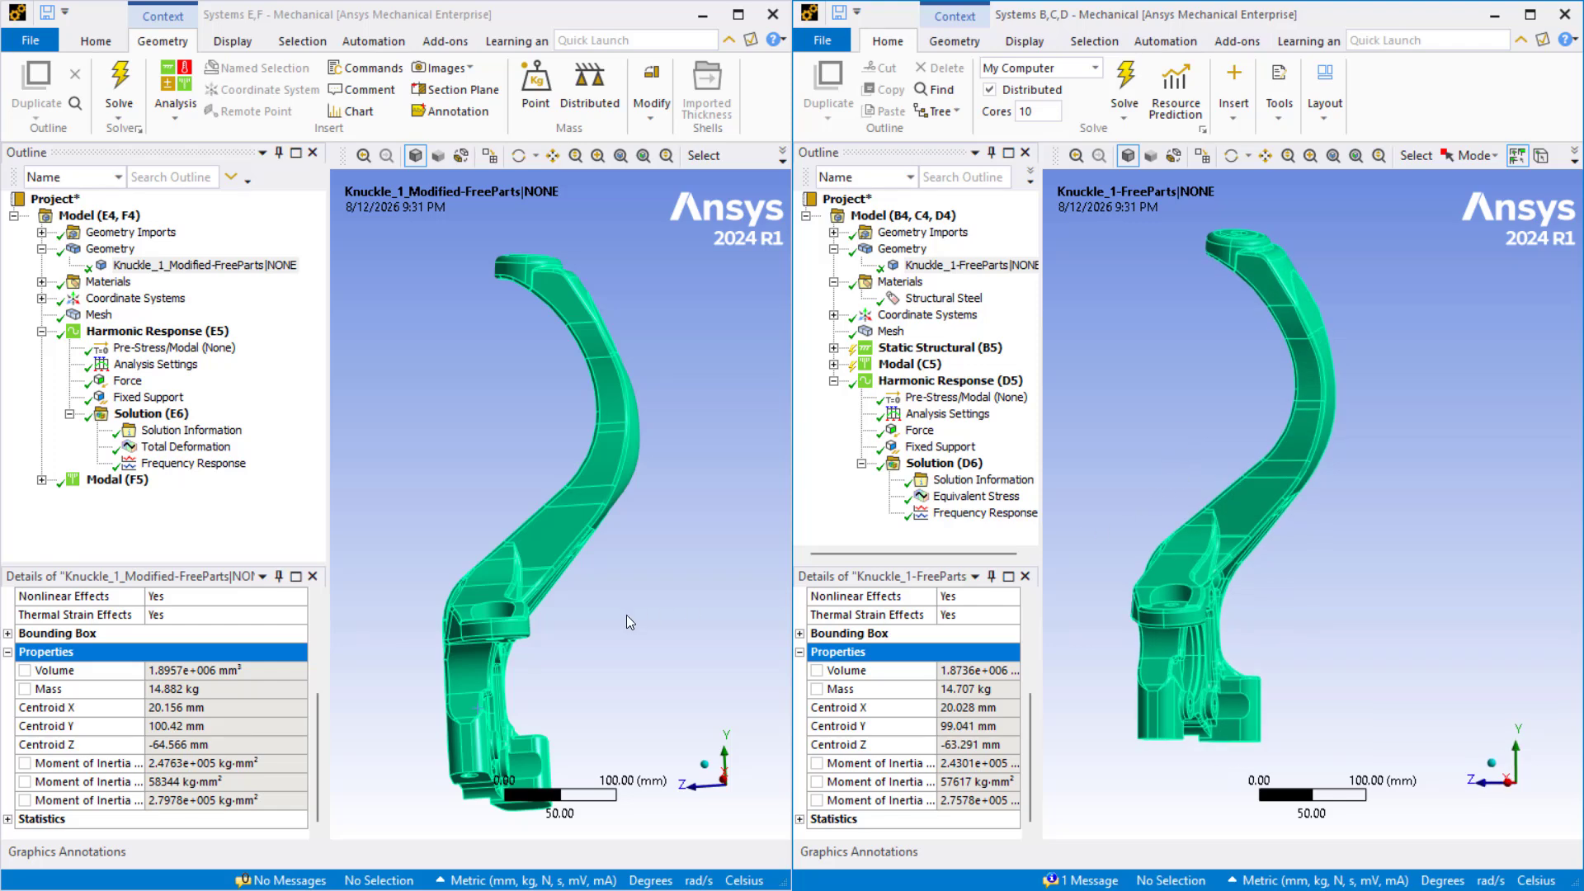
pyautogui.moveTo(612, 617)
pyautogui.mouseDown(button='middle')
pyautogui.moveTo(615, 652)
pyautogui.moveTo(602, 630)
pyautogui.mouseUp(button='middle')
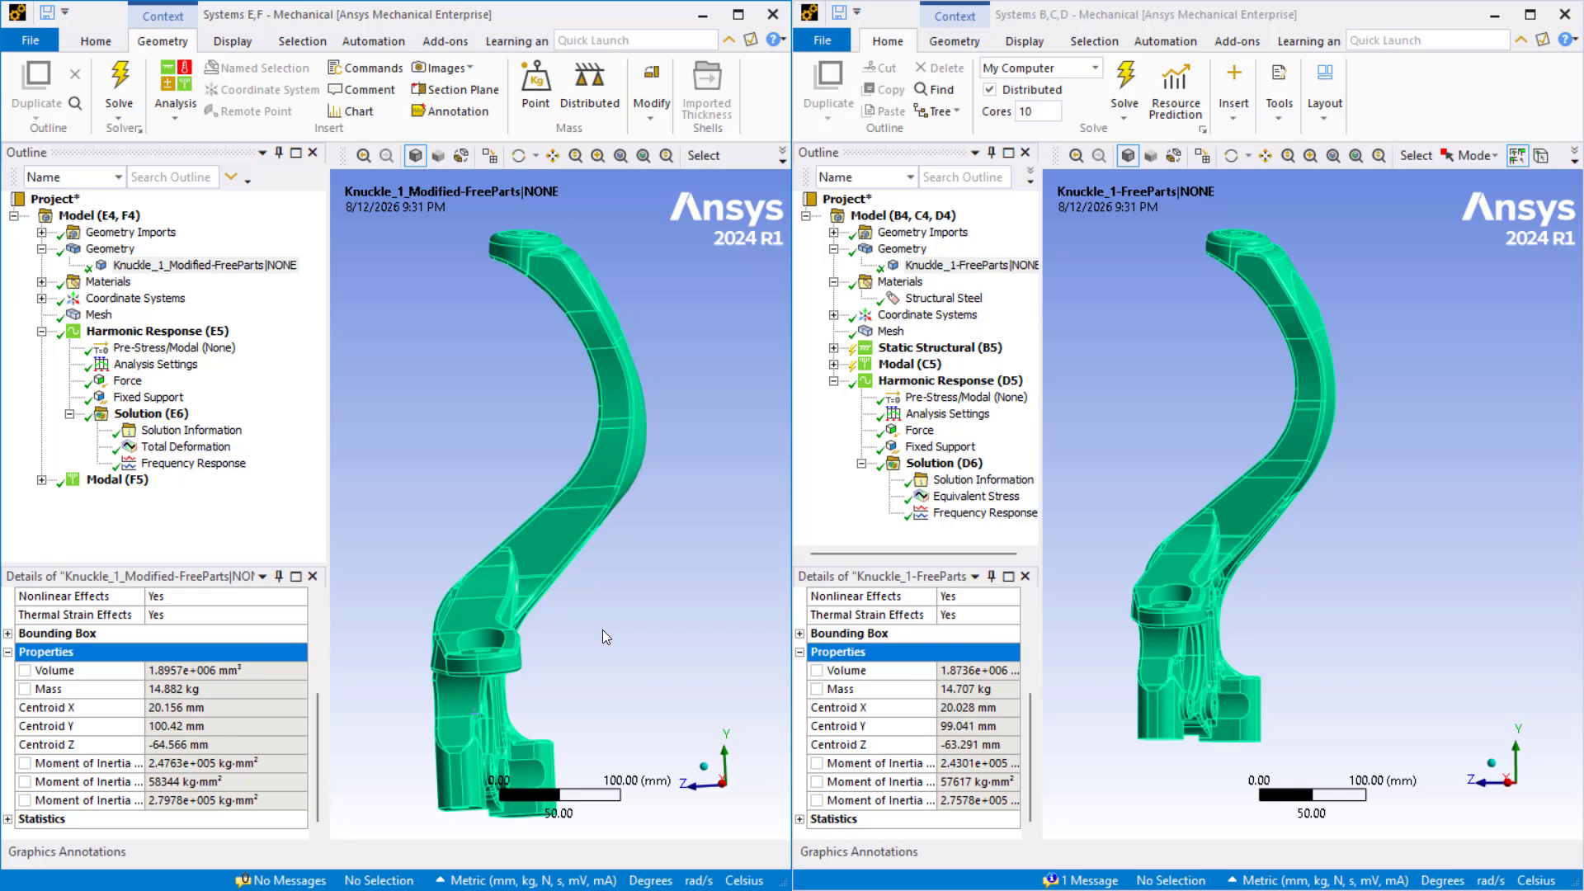
pyautogui.moveTo(602, 631); pyautogui.dragTo(613, 630, button='middle')
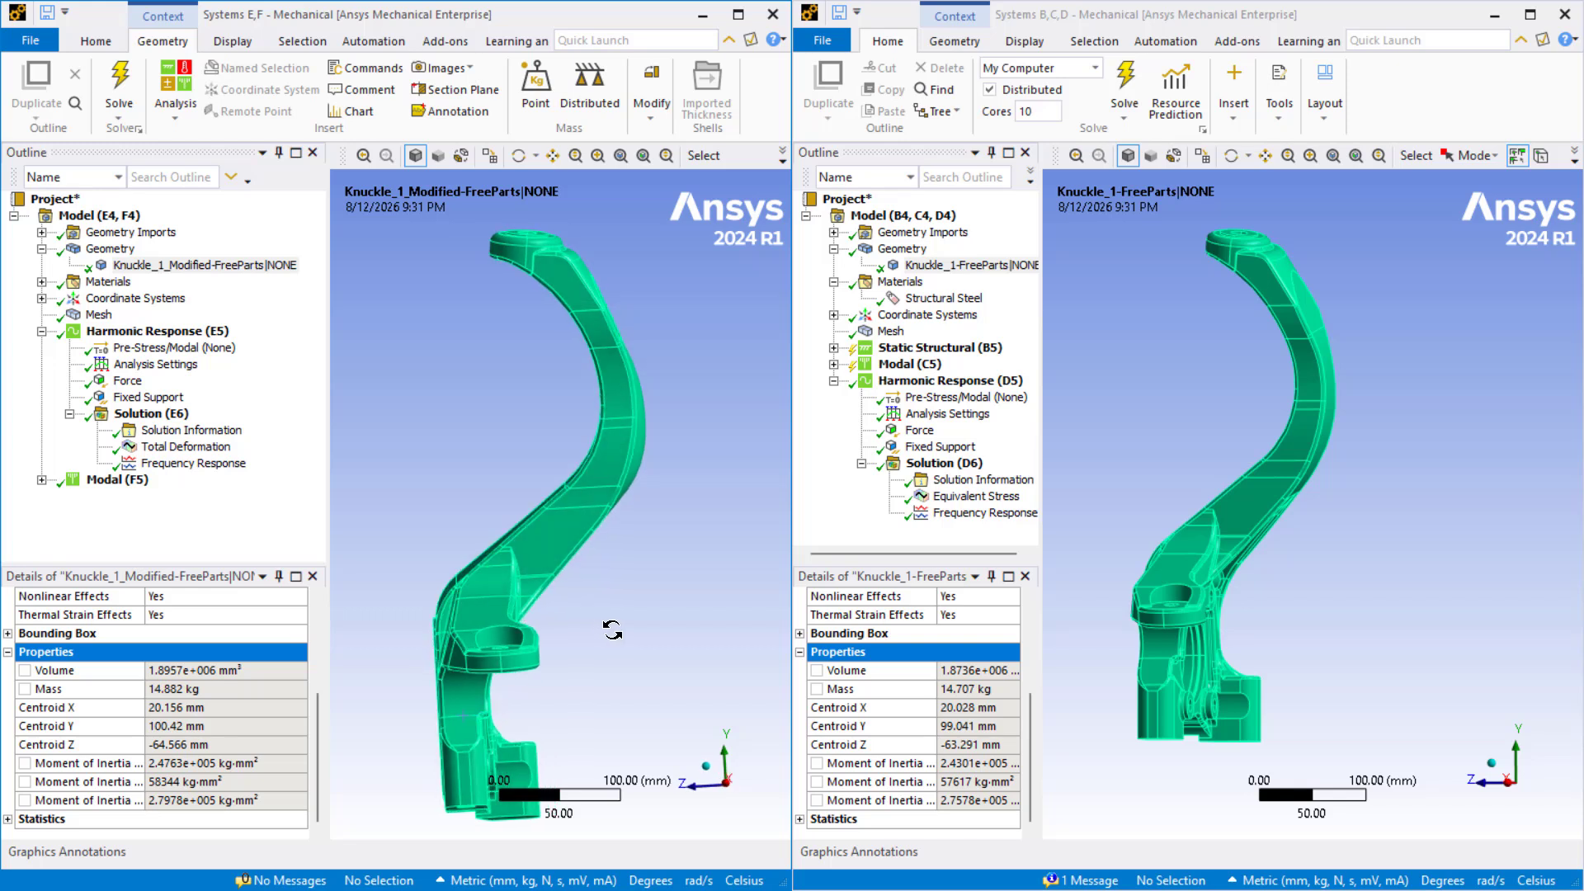